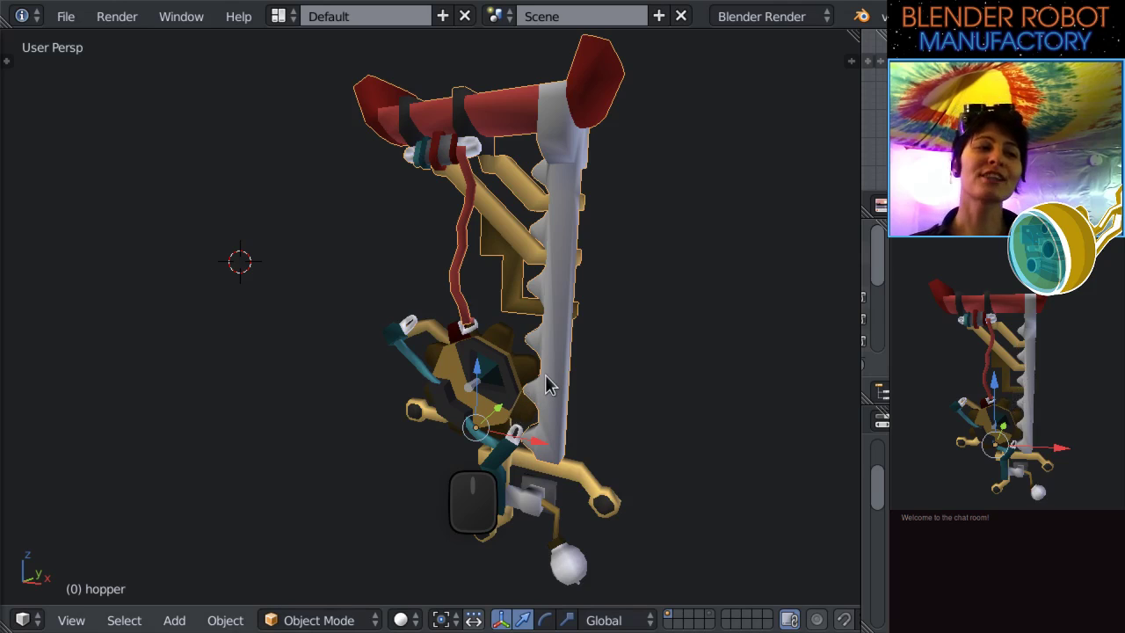
Inspect the assembled robot model from several angles and from the front.
scroll(640, 419, "down", 5)
scroll(629, 398, "up", 5)
middle_click_drag(630, 397, 567, 422)
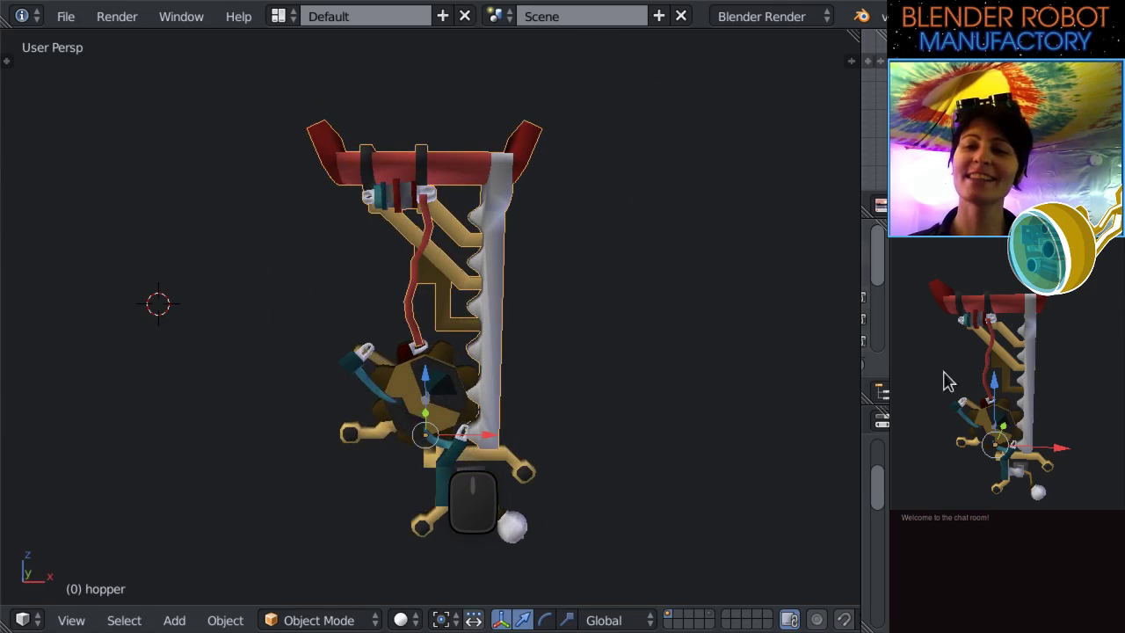
middle_click_drag(695, 377, 631, 373, "shift")
scroll(624, 382, "up", 1)
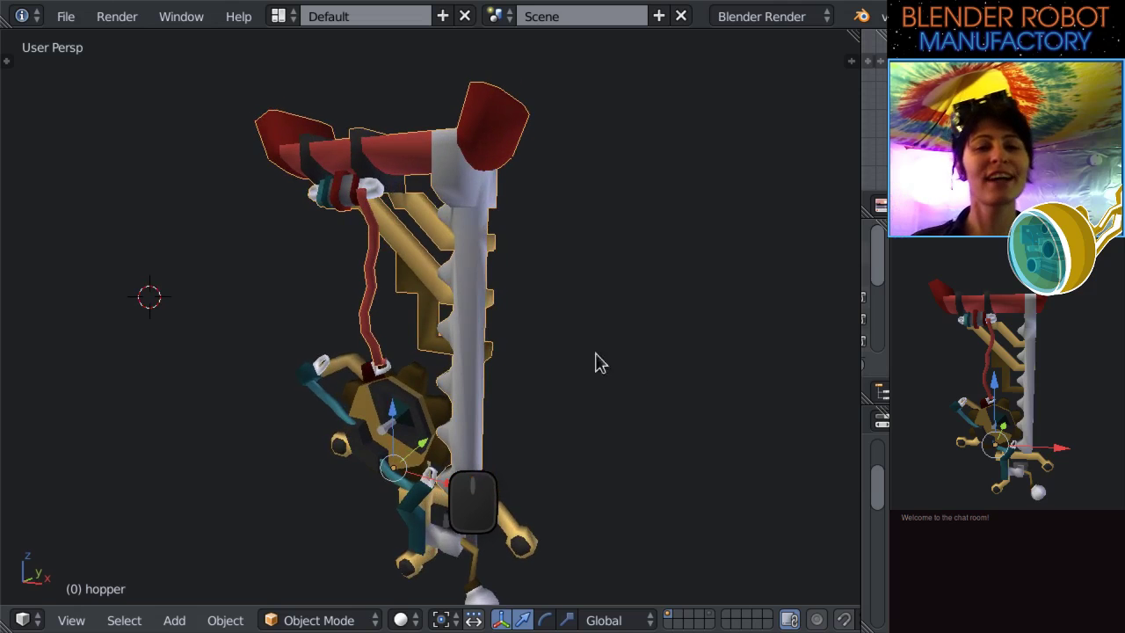
key("Return")
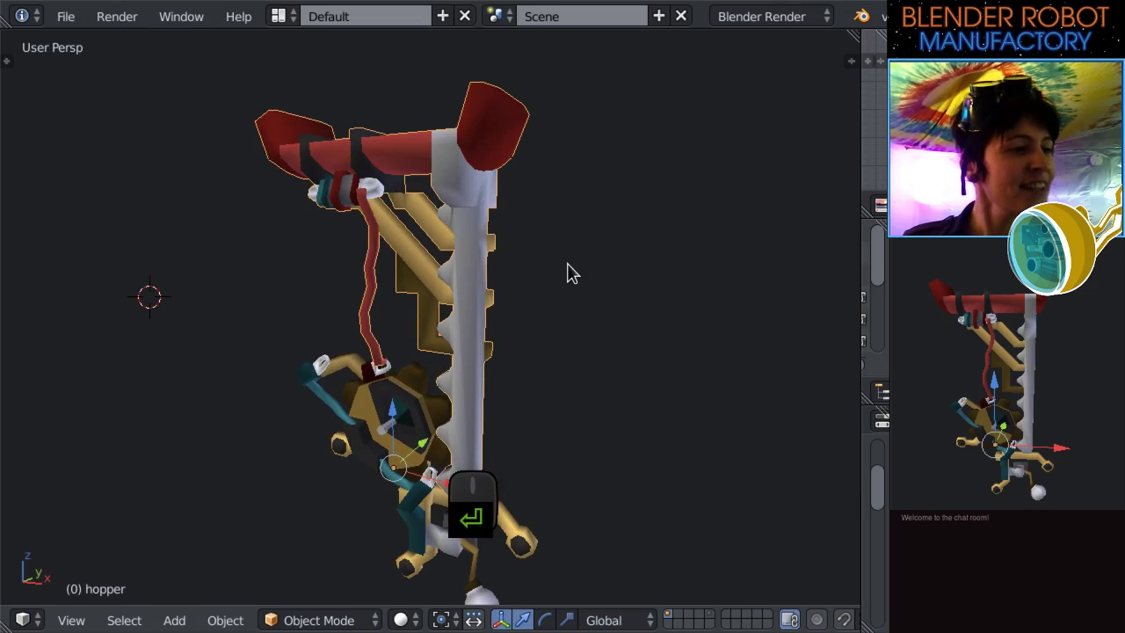
key("KP_1")
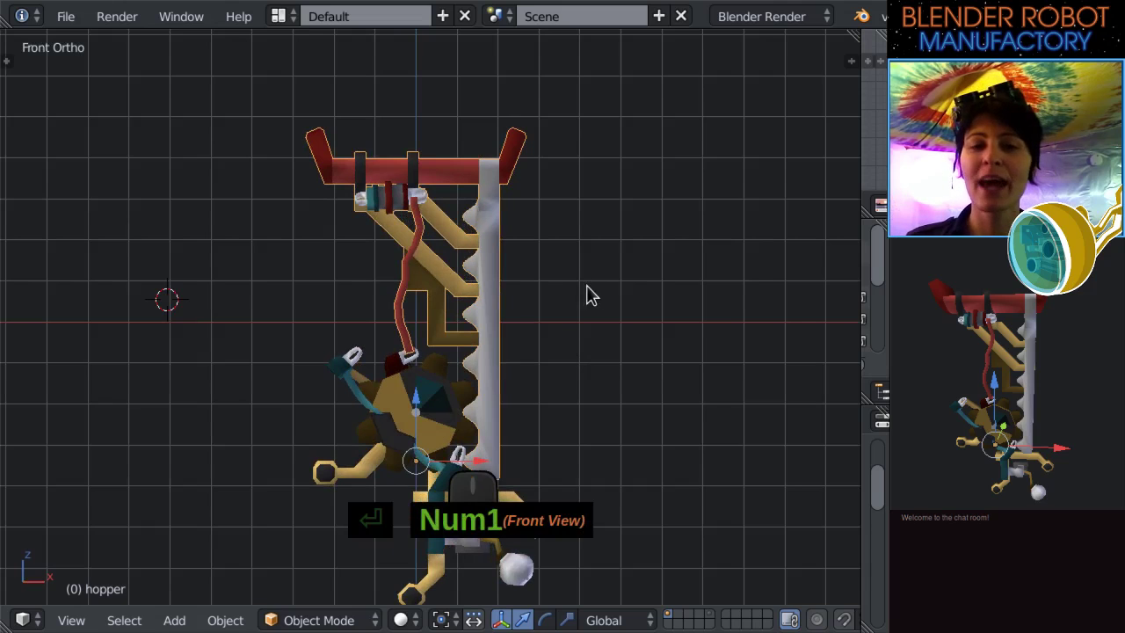
middle_click_drag(587, 293, 598, 234, "shift")
Widen the outliner and properties area and look through the list of scene objects.
left_click_drag(859, 167, 633, 165)
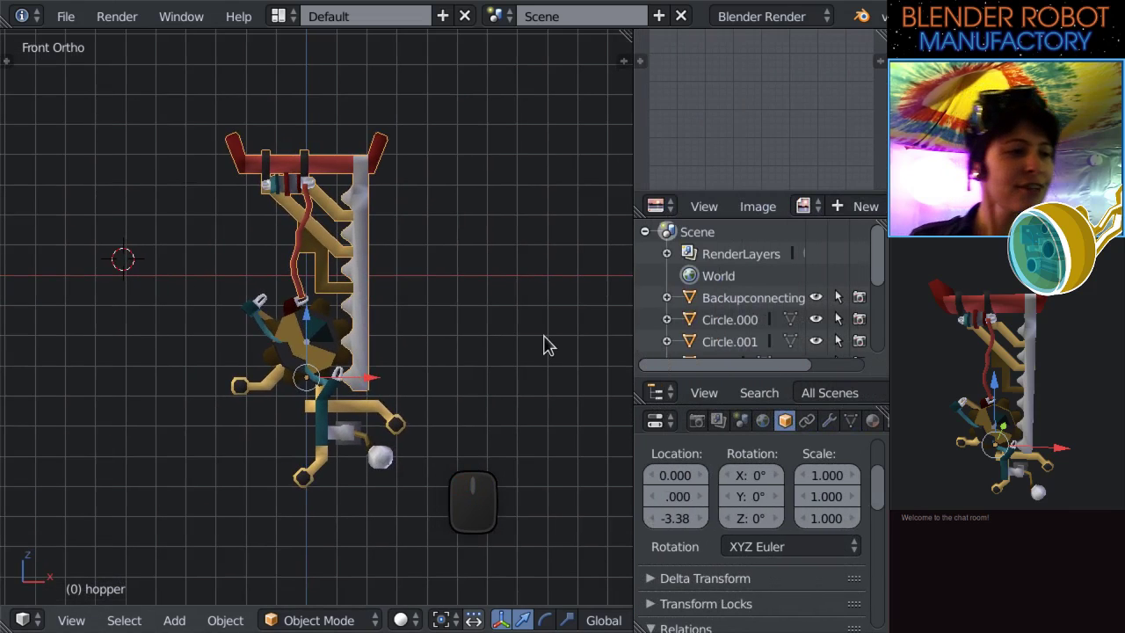
scroll(448, 353, "up", 4)
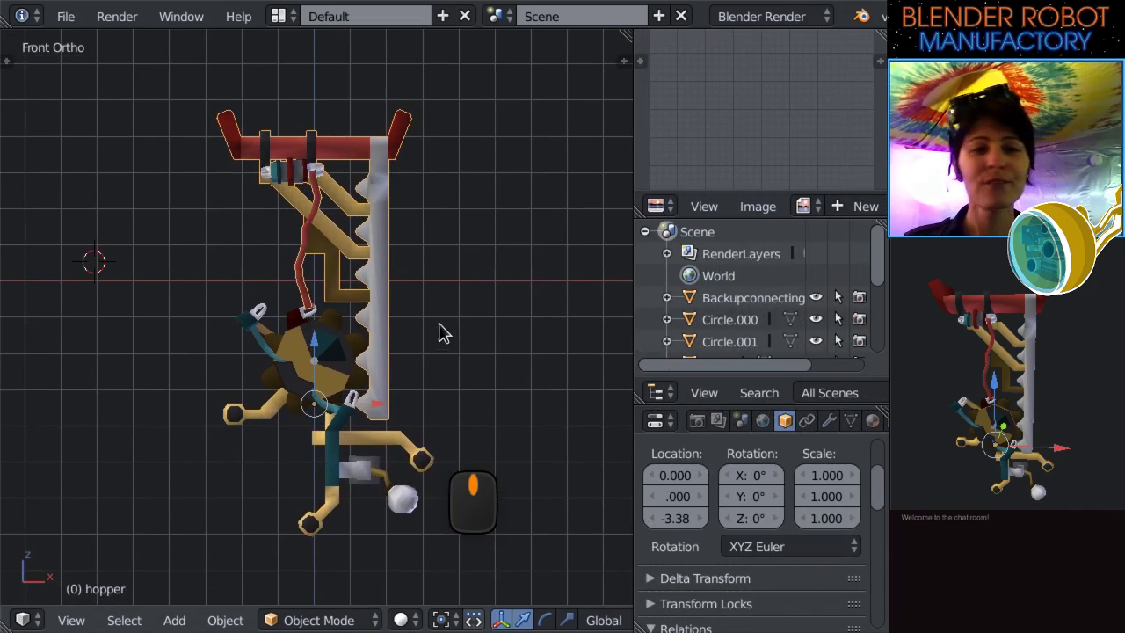
scroll(824, 347, "down", 3)
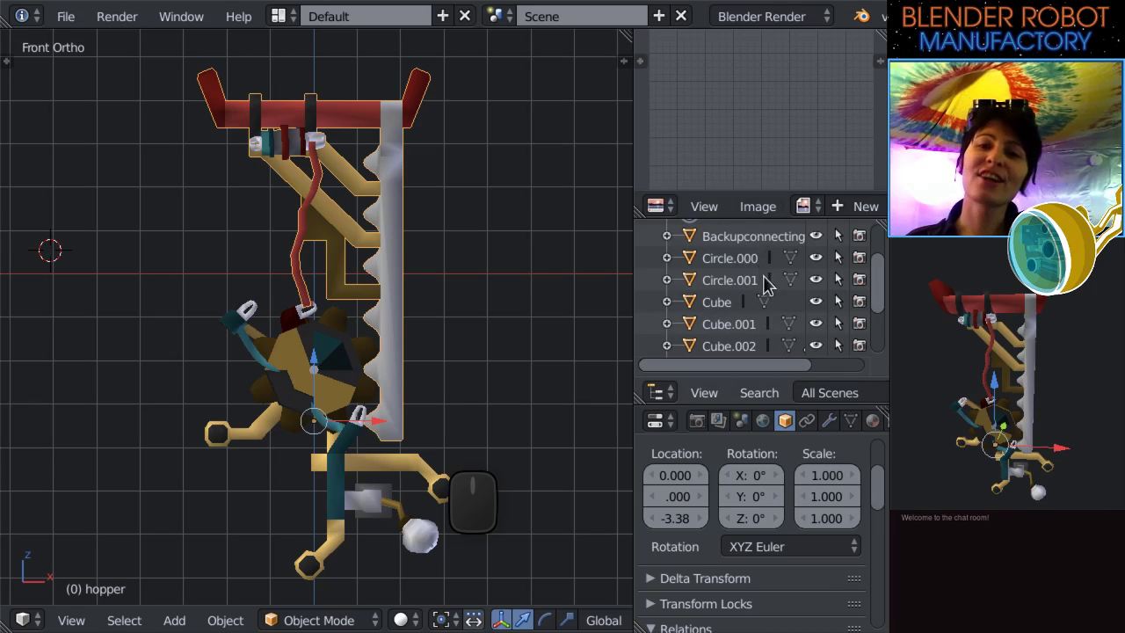
scroll(737, 274, "up", 2)
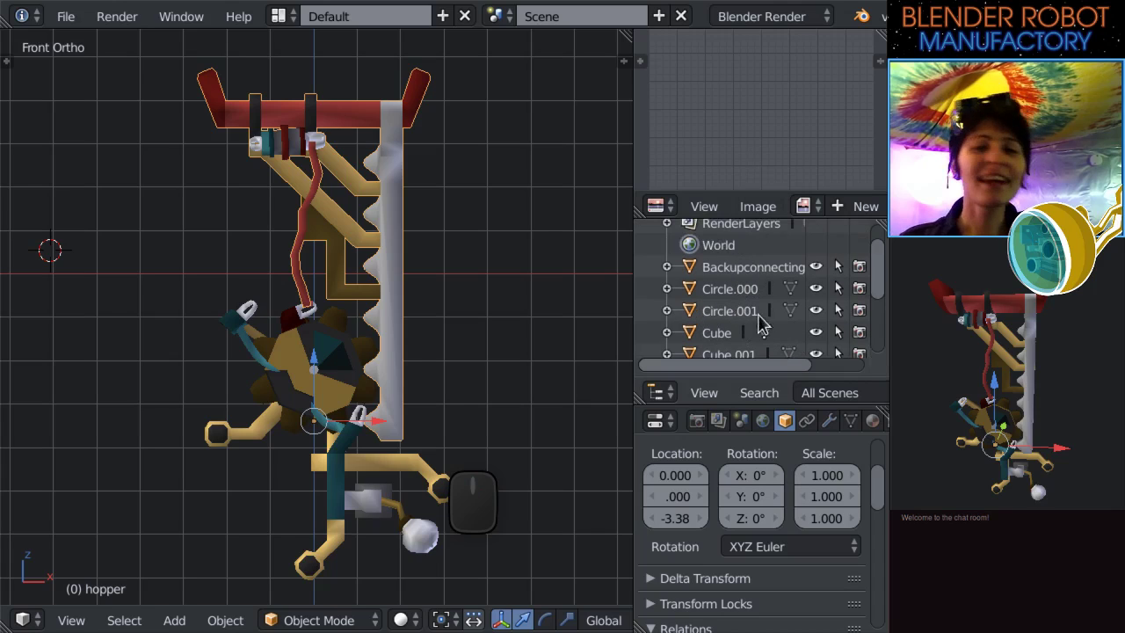
scroll(553, 619, "down", 5)
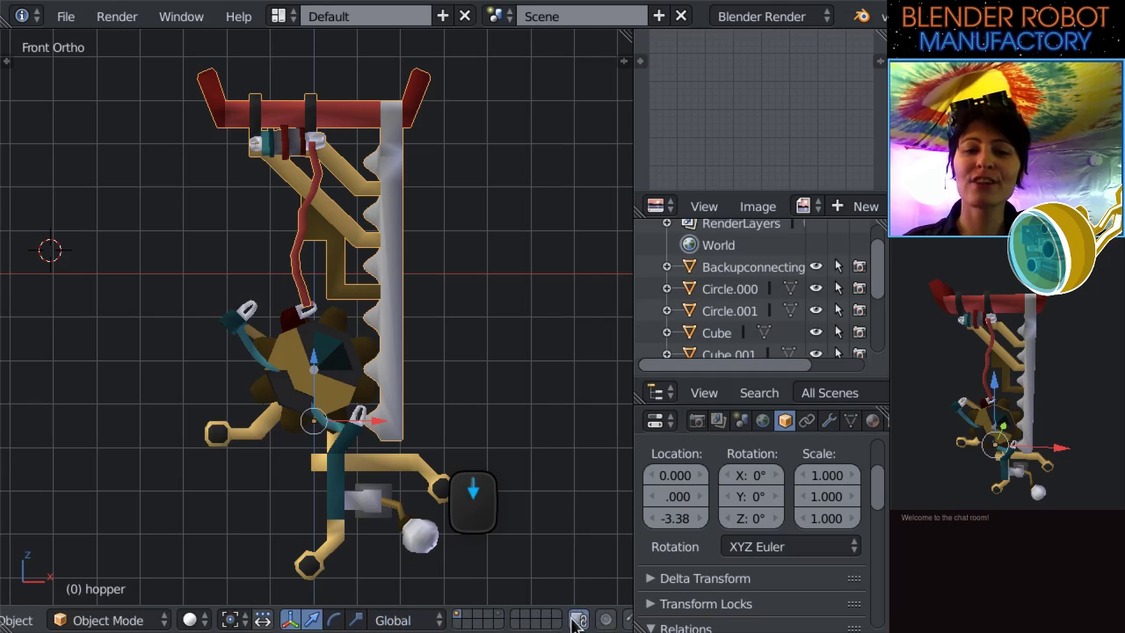
scroll(703, 298, "down", 5)
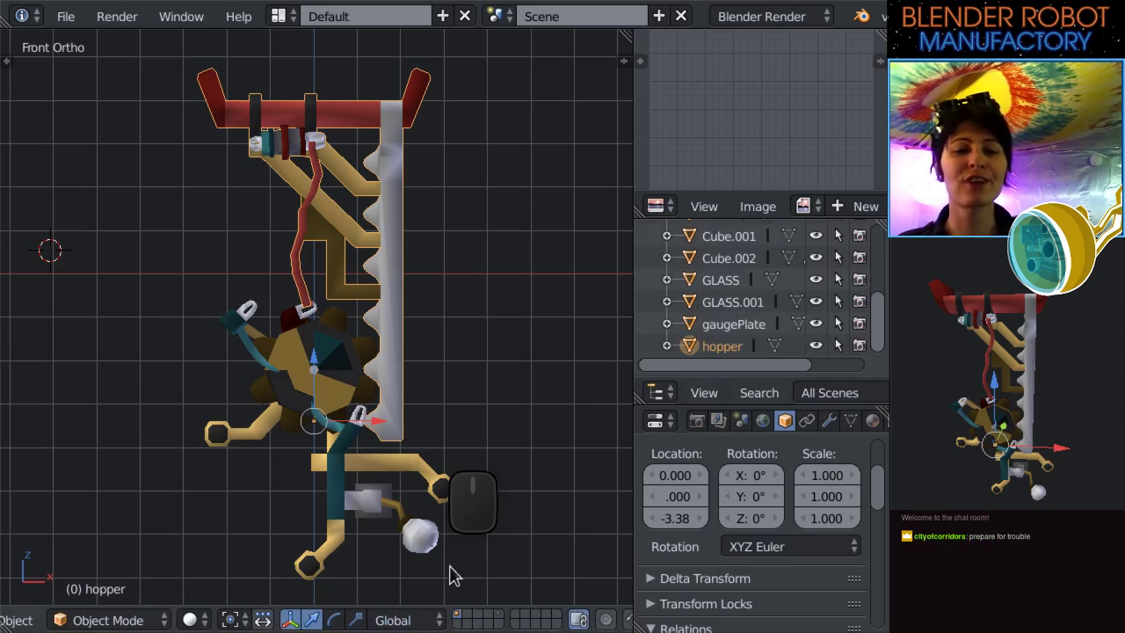
Show the fifth layer and delete all the leftover objects on it.
left_click(496, 619)
scroll(441, 434, "down", 4)
middle_click_drag(429, 410, 418, 394, "shift")
scroll(419, 394, "up", 3)
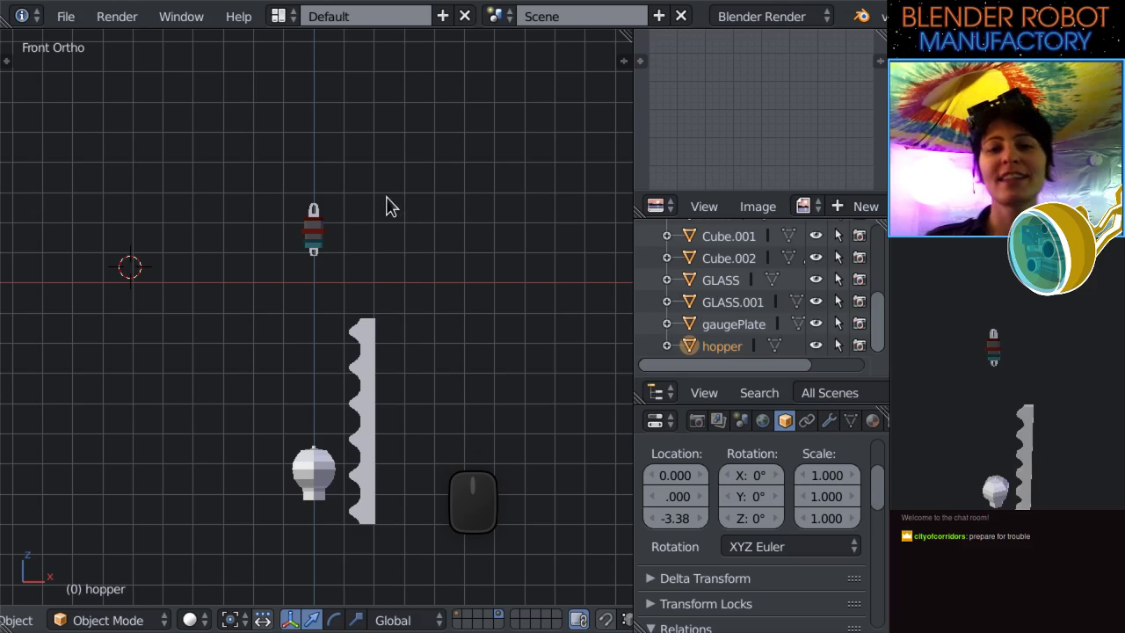
key("a")
key("Delete")
left_click(470, 270)
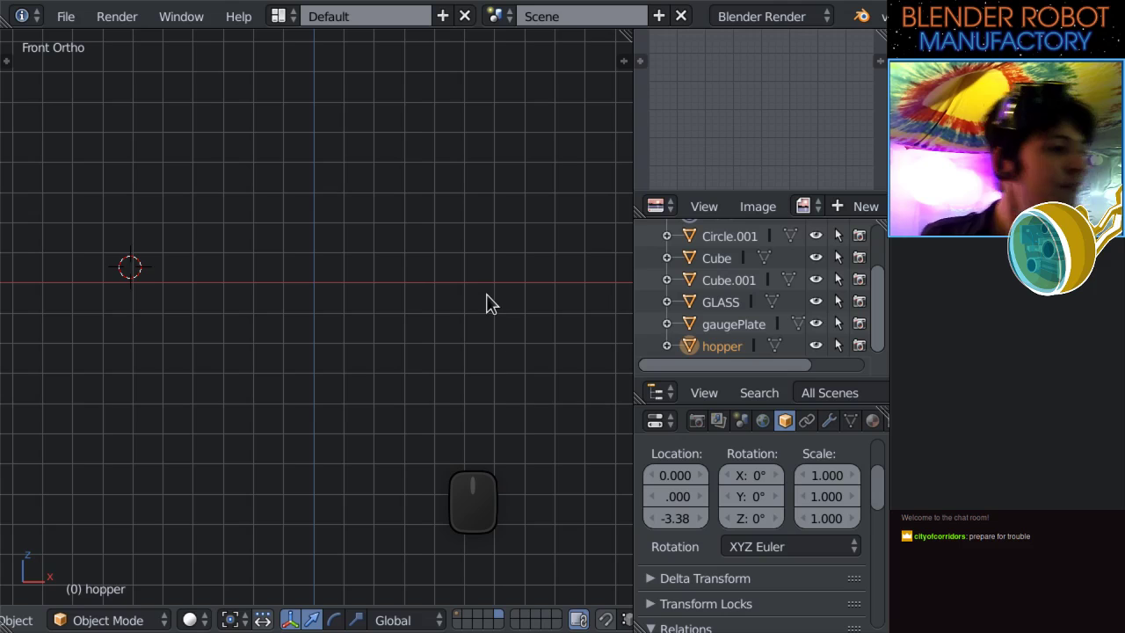
scroll(530, 429, "up", 1)
scroll(530, 430, "down", 1)
middle_click_drag(501, 394, 519, 360, "shift")
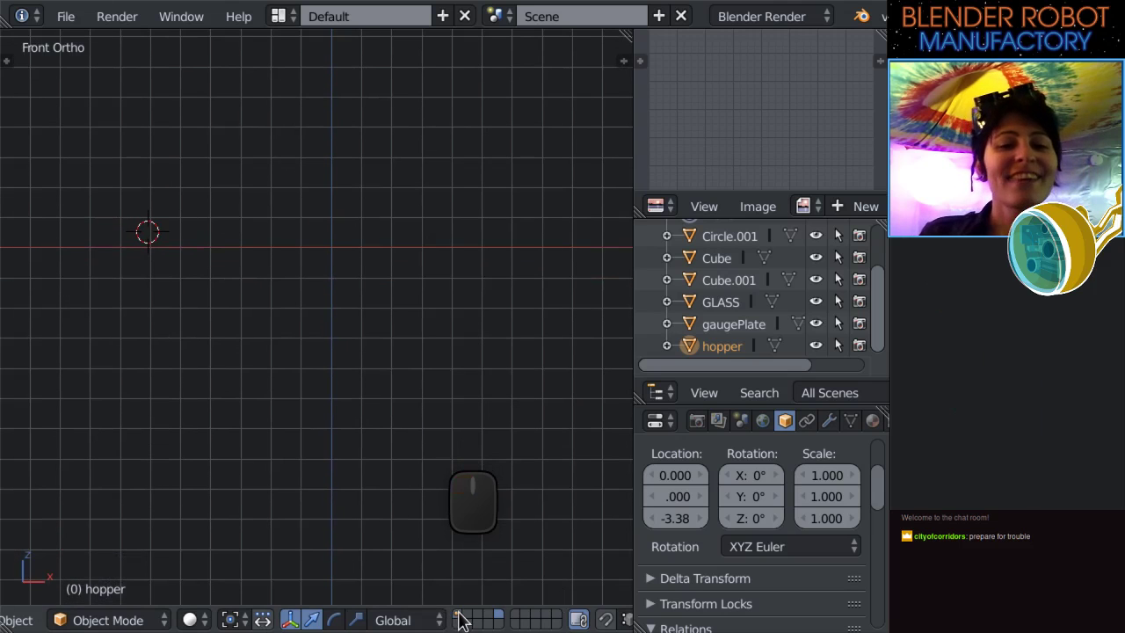
Return to the first layer with the robot model and select the Circle.001 object from the scene list.
left_click(461, 620)
middle_click_drag(424, 314, 439, 334, "shift")
scroll(448, 321, "up", 5)
scroll(557, 390, "down", 2)
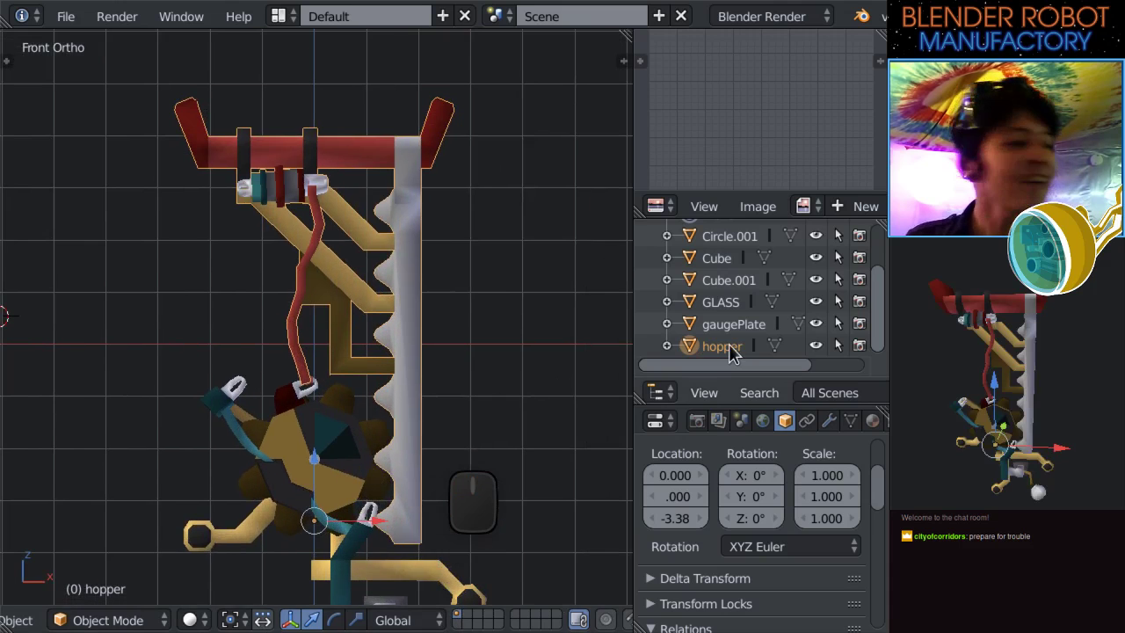
scroll(817, 295, "up", 4)
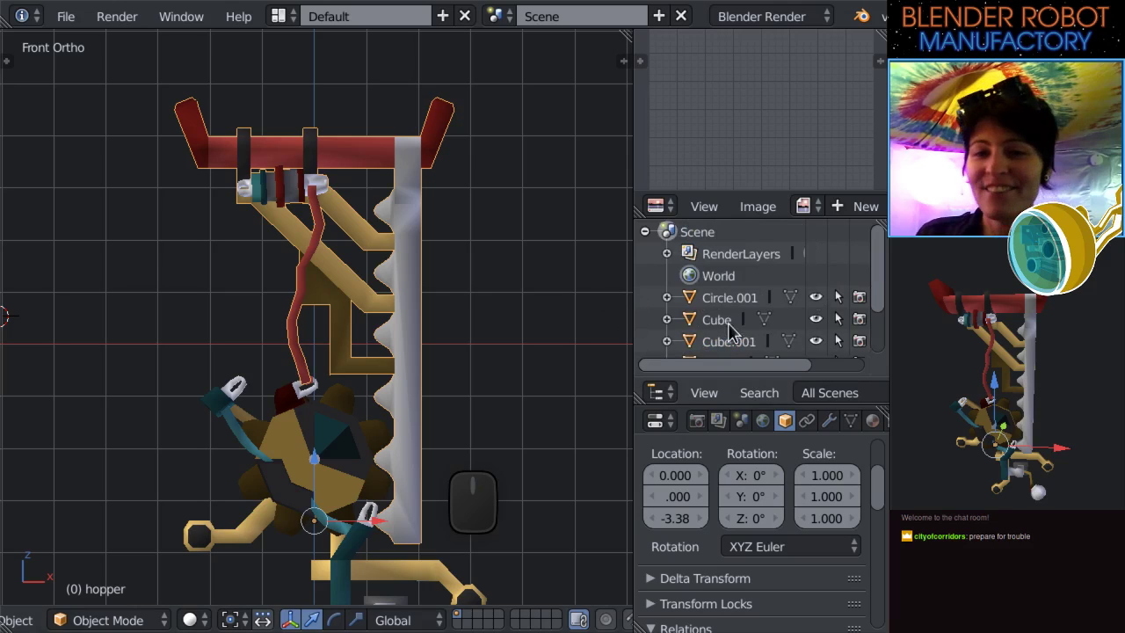
scroll(729, 338, "down", 1)
left_click(741, 268)
scroll(293, 474, "down", 2)
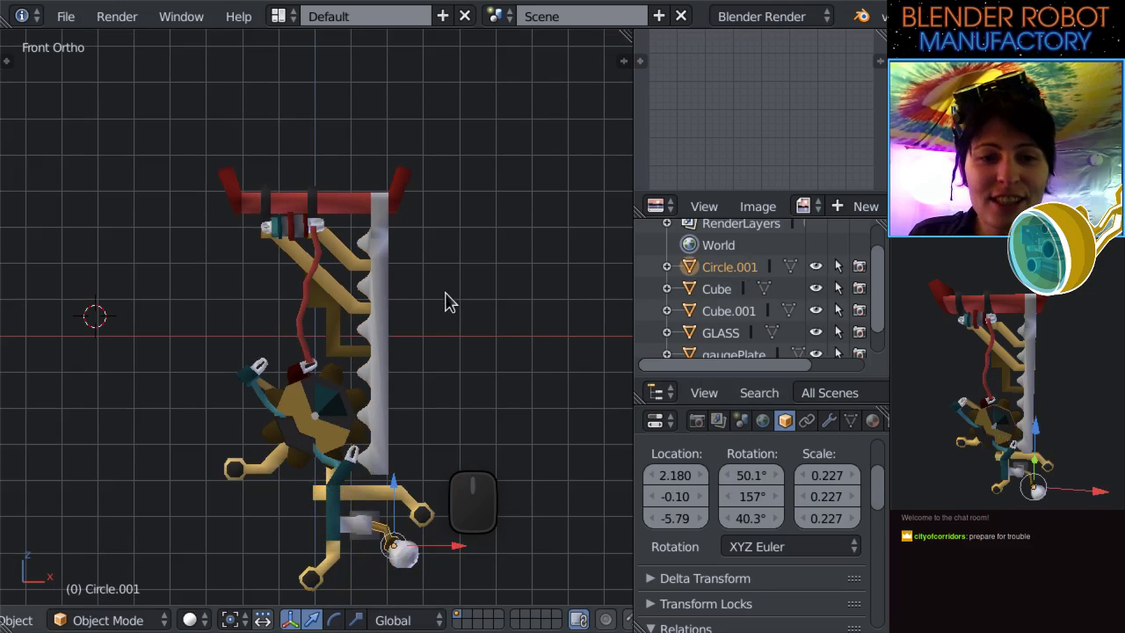
Examine the Circle.001 part next to the white ball up close, from an angle and from the front.
middle_click_drag(444, 292, 429, 207, "shift")
scroll(456, 301, "up", 2)
middle_click_drag(492, 367, 455, 337, "shift")
scroll(451, 381, "up", 3)
scroll(451, 382, "up", 3)
middle_click_drag(452, 381, 405, 316)
scroll(426, 323, "down", 2)
key("KP_1")
scroll(388, 314, "up", 2)
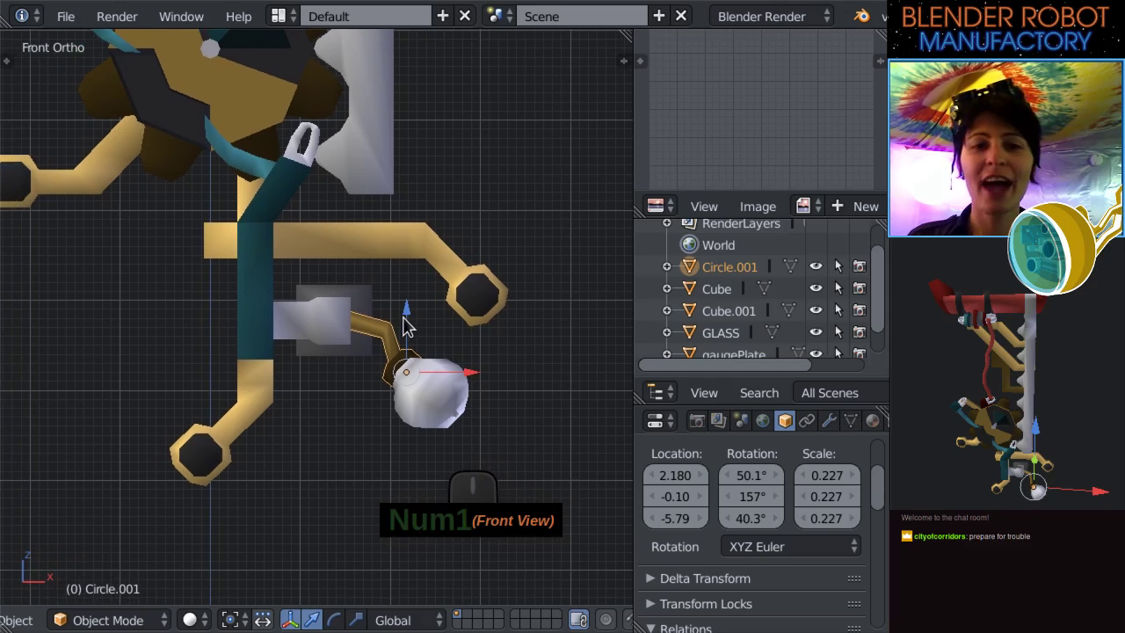
Select the arm assembly and the gauge plate in turn to check which parts each object contains.
scroll(402, 317, "down", 3)
right_click(303, 262)
scroll(378, 261, "up", 3, "shift")
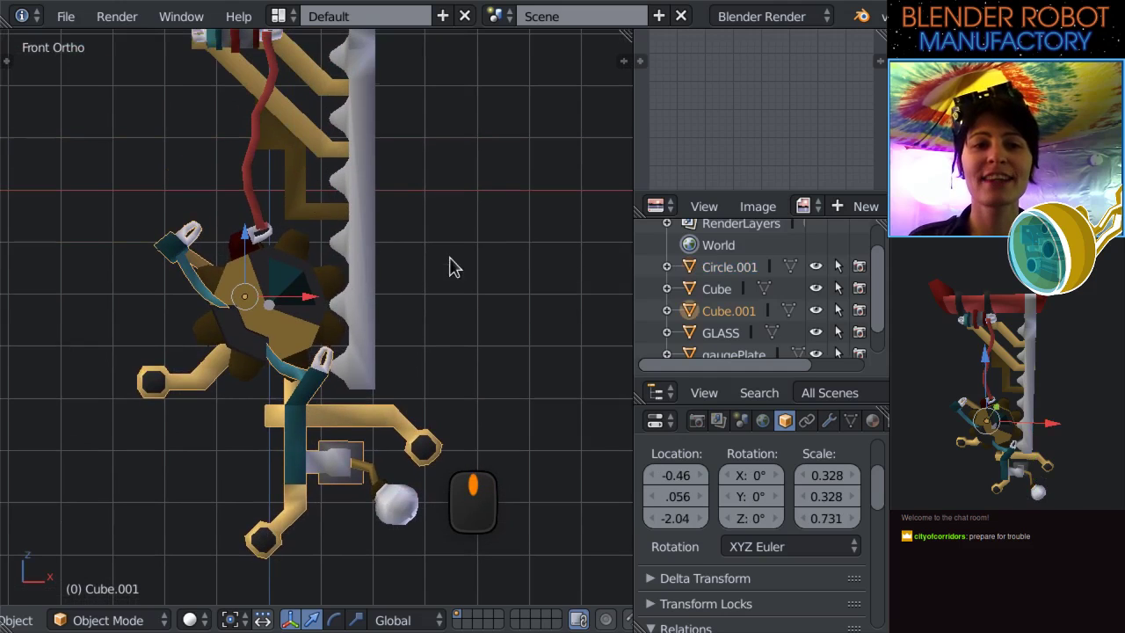
right_click(278, 240)
right_click(243, 263)
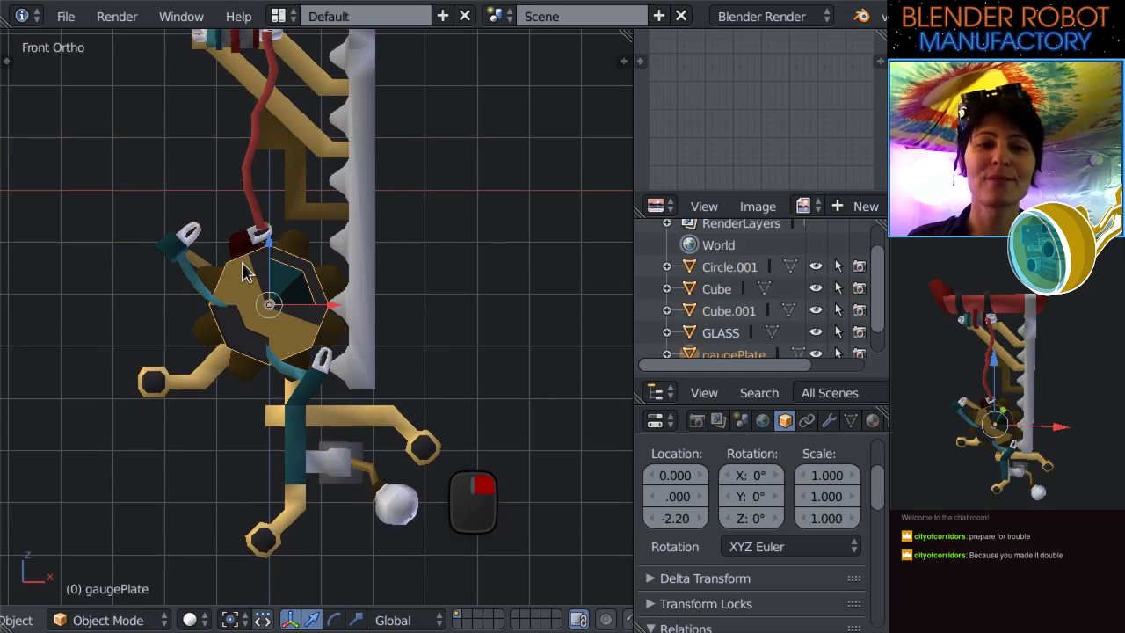
Examine the gauge plate and the parts around it up close, from an angle and from the front.
scroll(302, 283, "down", 3)
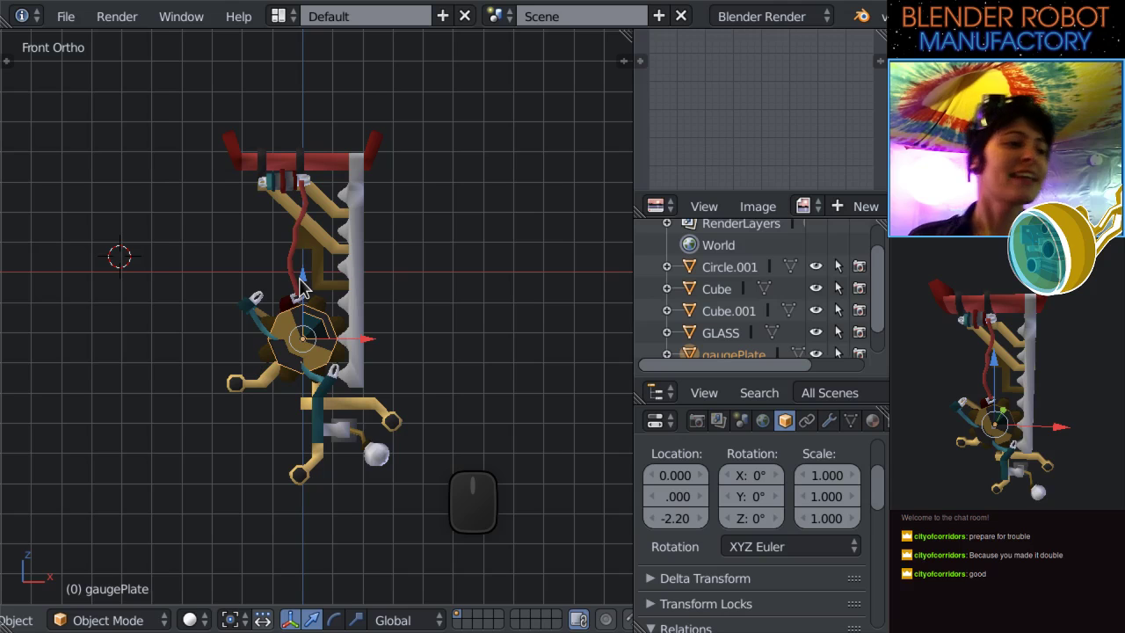
scroll(364, 321, "up", 5)
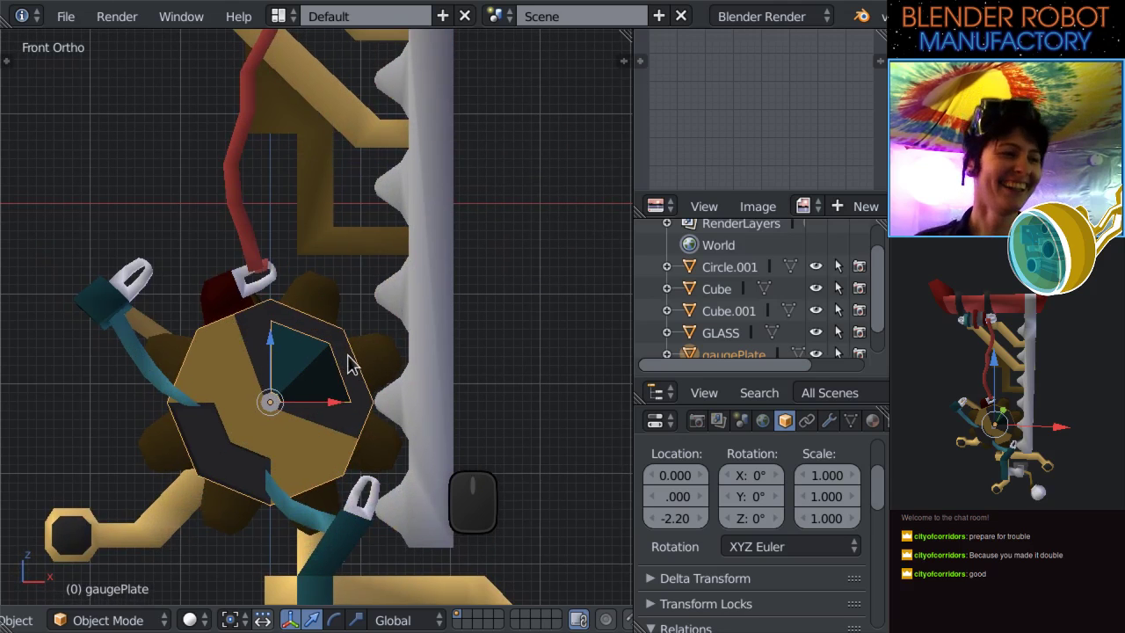
scroll(348, 354, "down", 2)
scroll(351, 358, "up", 4)
middle_click_drag(350, 377, 369, 332, "shift")
scroll(367, 362, "down", 2)
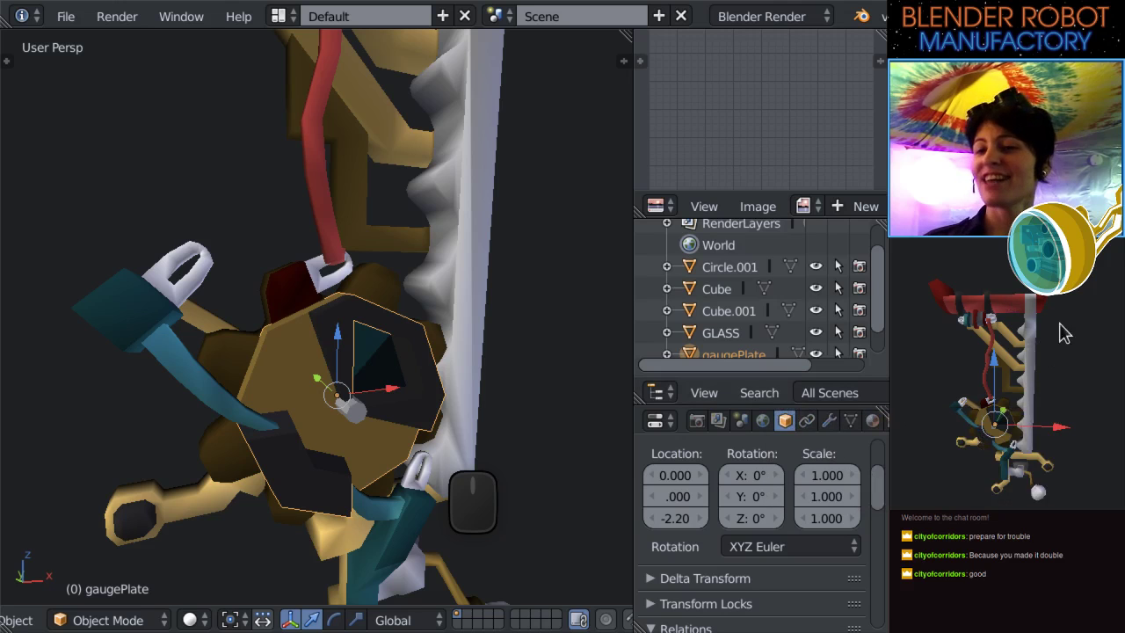
scroll(475, 402, "down", 1)
middle_click_drag(480, 394, 422, 344)
key("KP_1")
scroll(483, 381, "up", 2)
middle_click_drag(483, 381, 413, 253, "shift")
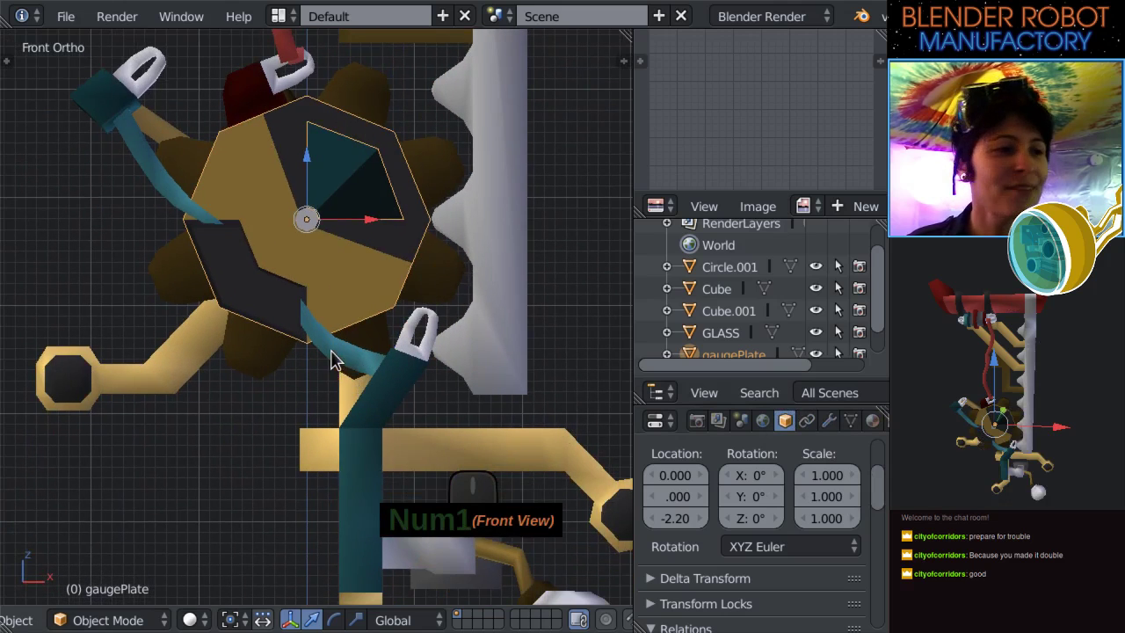
Select the Cube.001 arm assembly and examine its teal arm and lower limbs from an angle and the front.
right_click(332, 360)
middle_click_drag(389, 465, 351, 357)
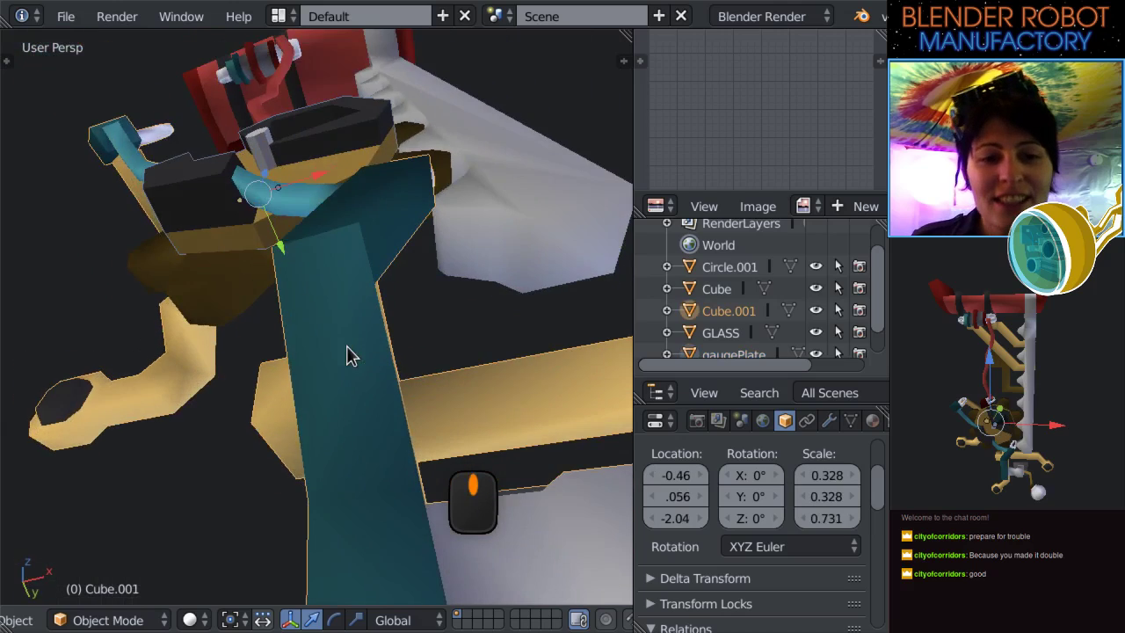
key("KP_1")
middle_click_drag(367, 446, 250, 211, "shift")
scroll(347, 305, "down", 3)
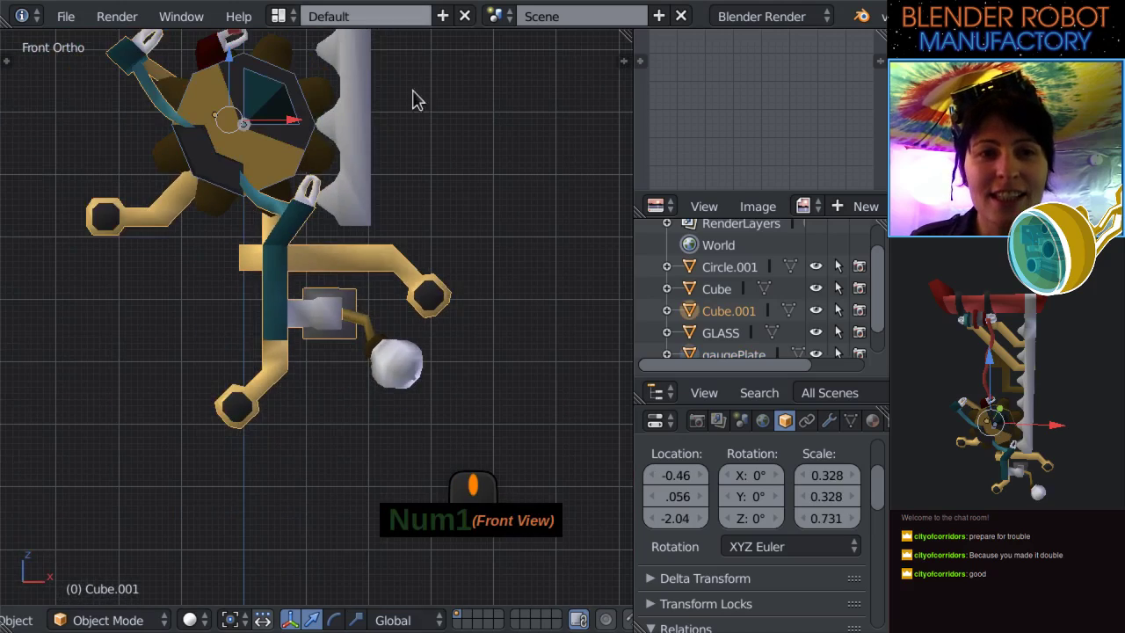
middle_click_drag(410, 38, 398, 342, "shift")
Select the hopper object and rename it as top.
right_click(349, 326)
scroll(369, 316, "up", 4)
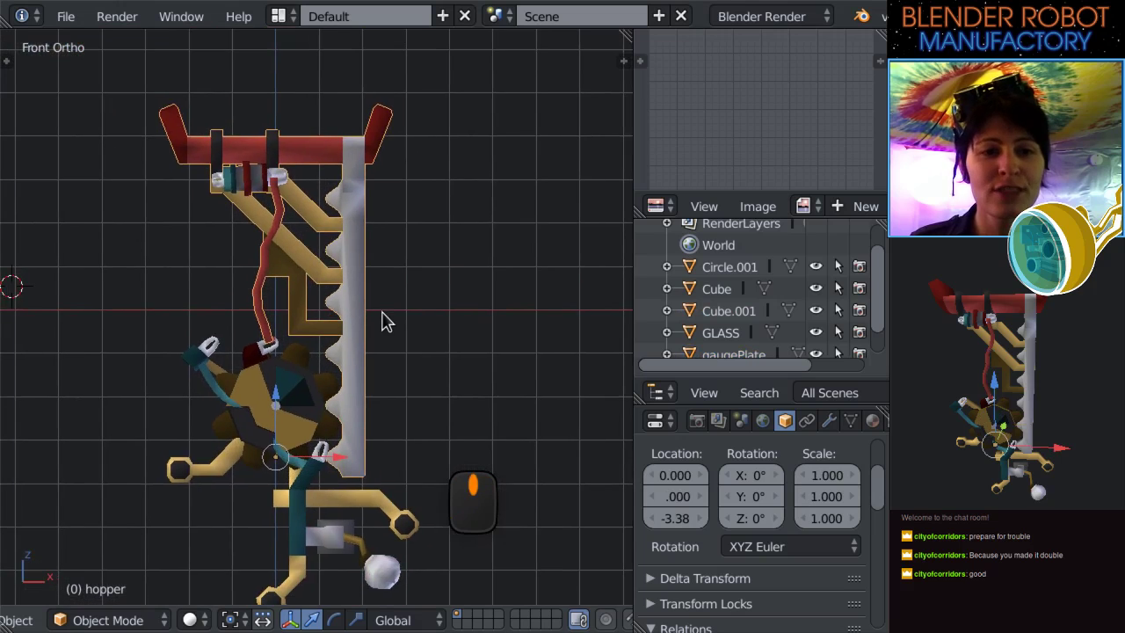
scroll(385, 244, "down", 4)
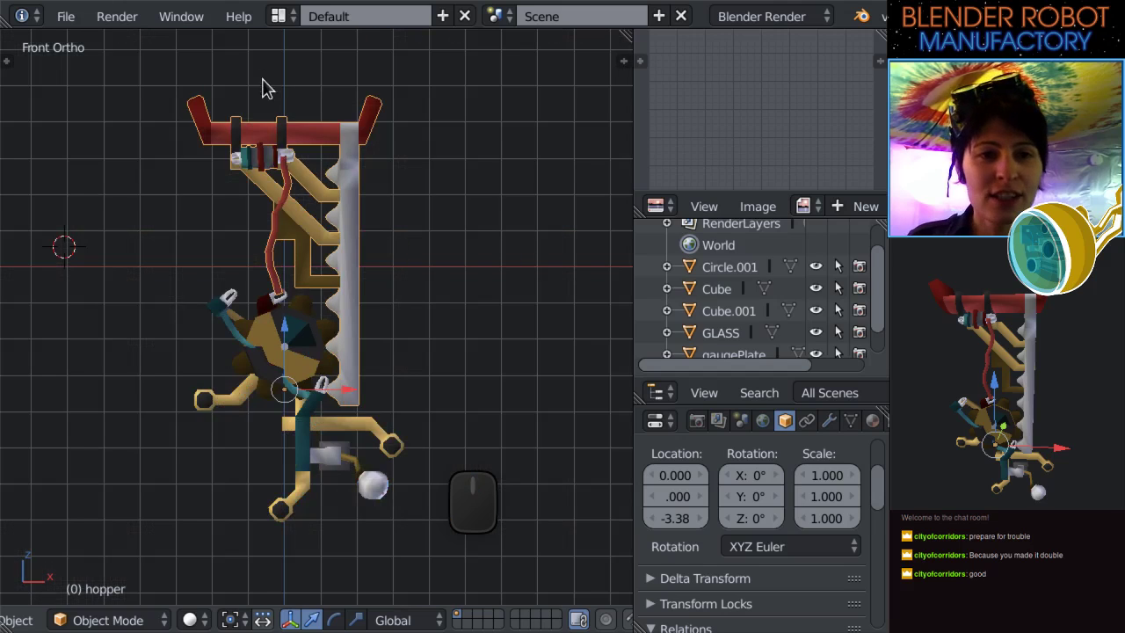
scroll(754, 330, "down", 2)
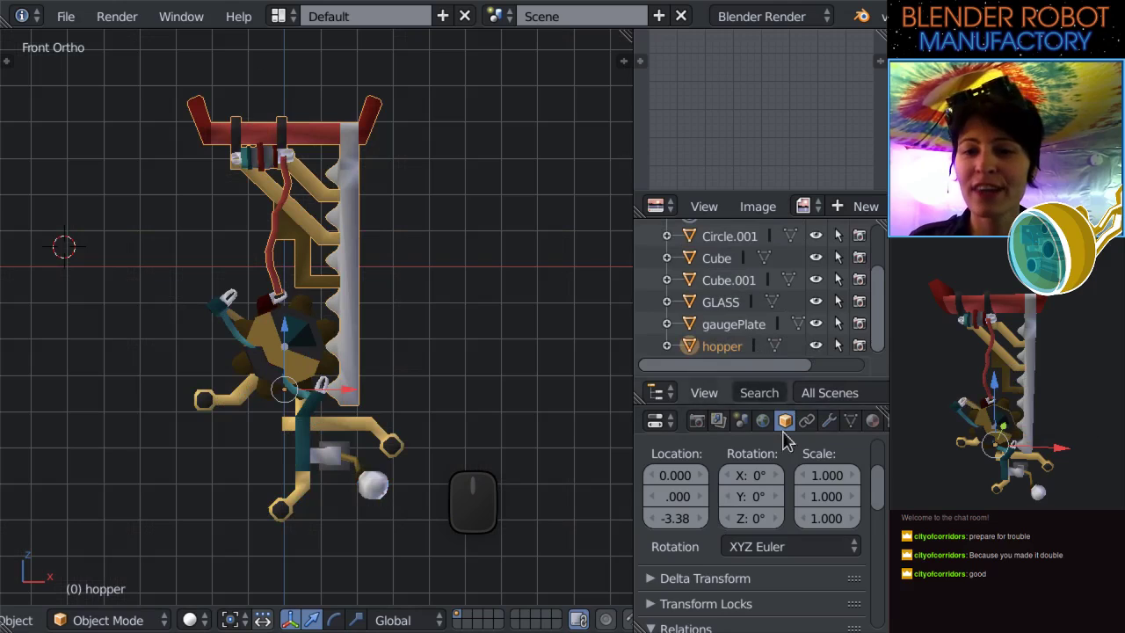
scroll(783, 461, "up", 3)
left_click(728, 494)
double_click(747, 501)
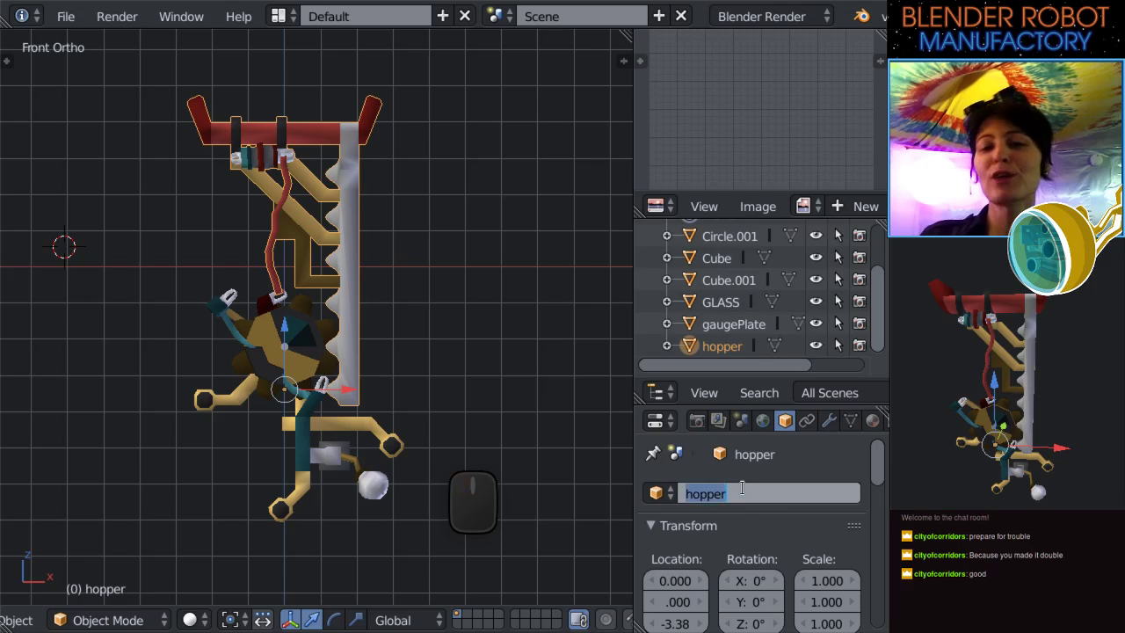
type("To")
key("BackSpace")
key("BackSpace")
type("top")
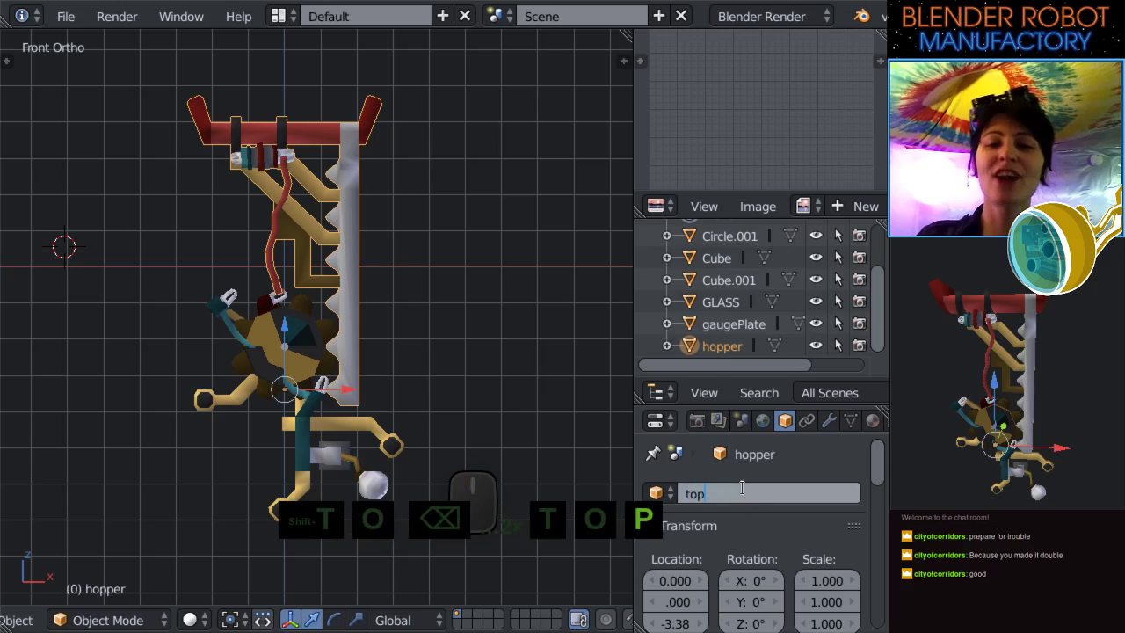
key("Return")
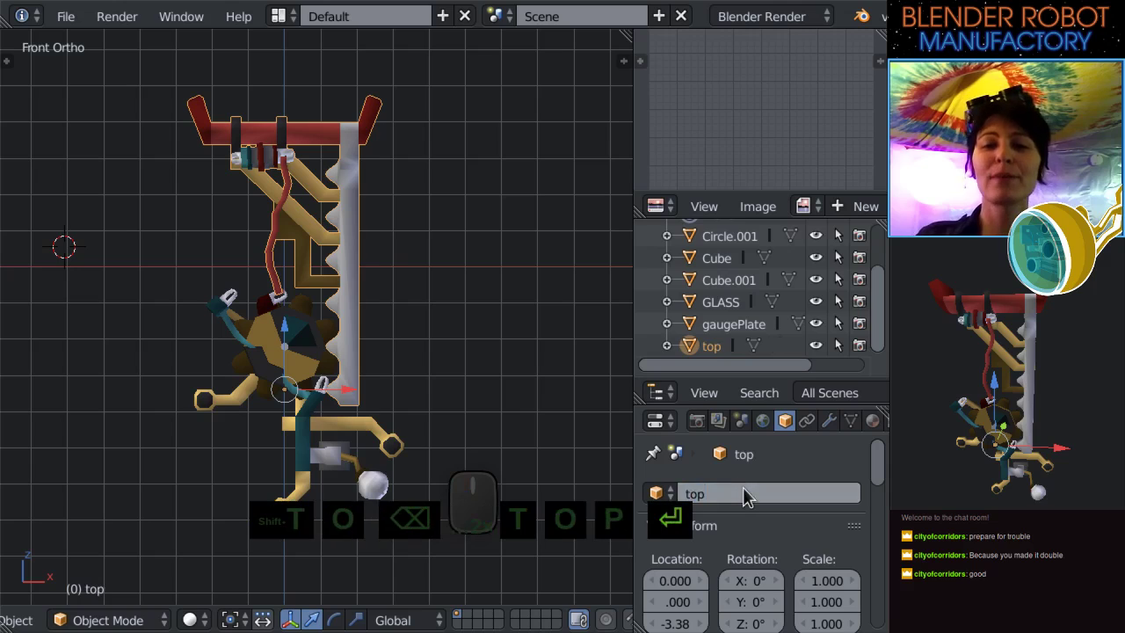
Rename the toothed wheel object behind the gauge plate as gear and enter Edit Mode on it.
right_click(309, 305)
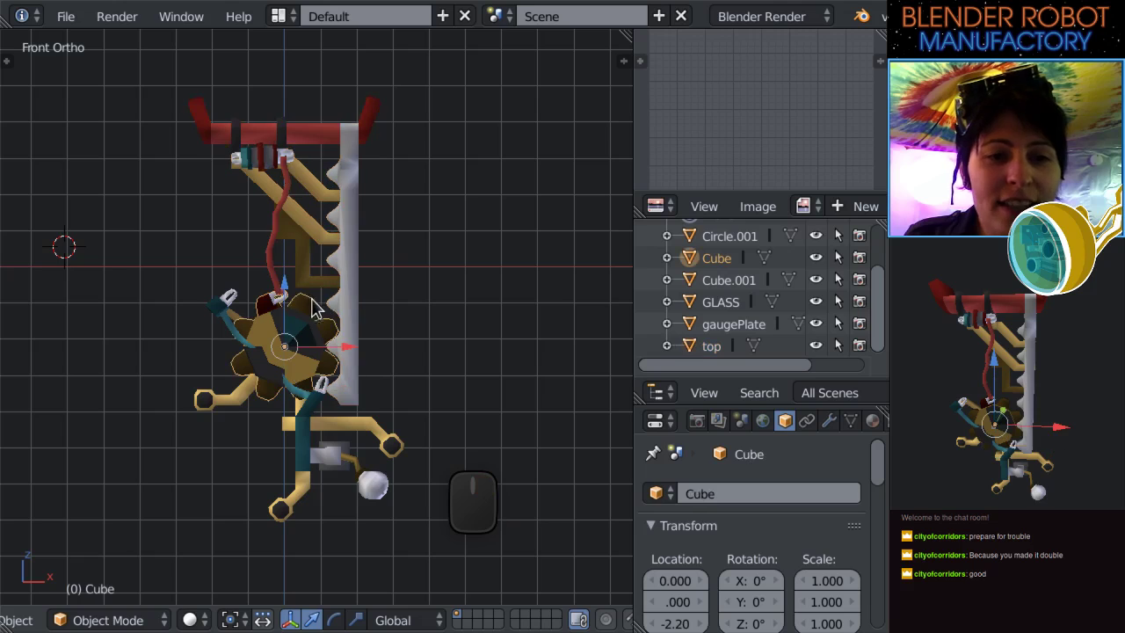
left_click(745, 499)
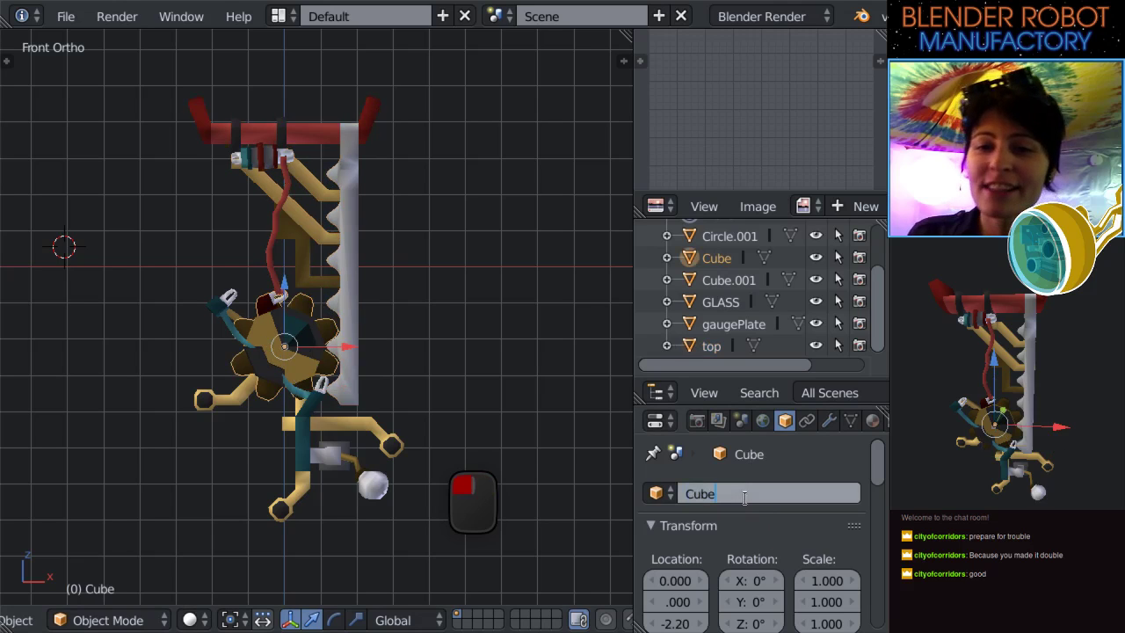
left_click_drag(744, 497, 425, 441)
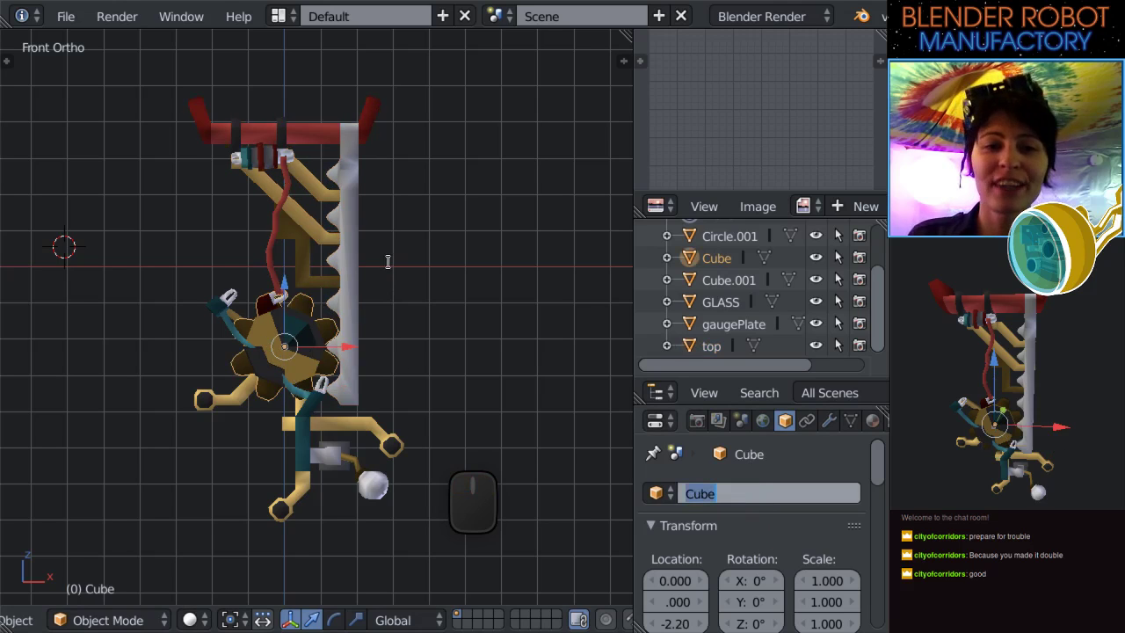
type("gear")
key("Return")
key("Tab")
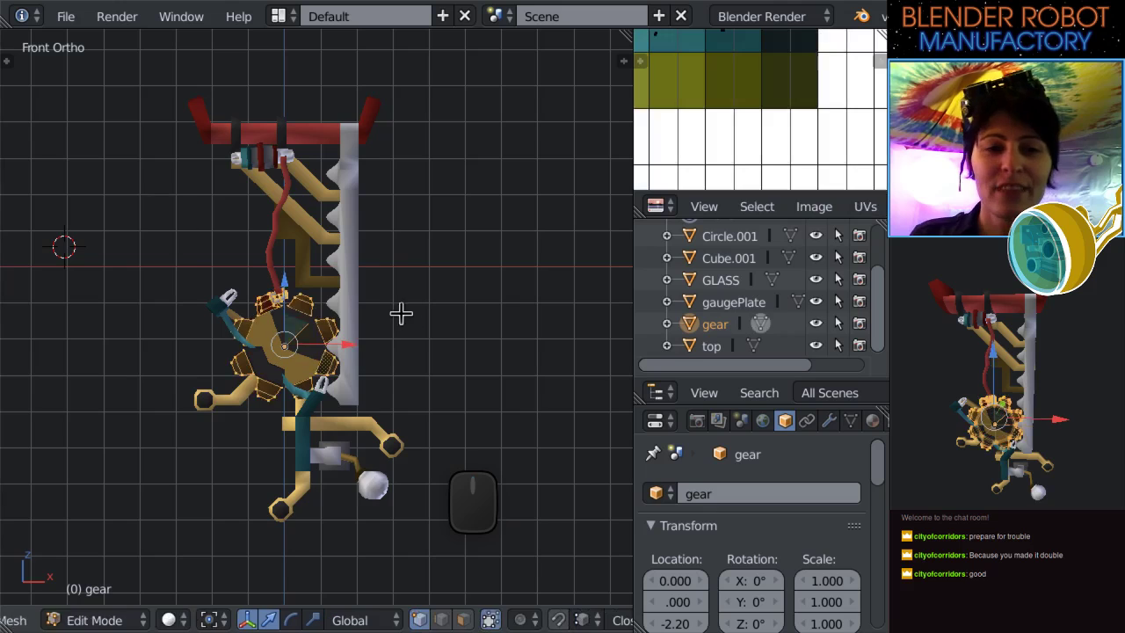
Return to Object Mode and hide the gear and top objects.
scroll(467, 297, "up", 1)
key("Tab")
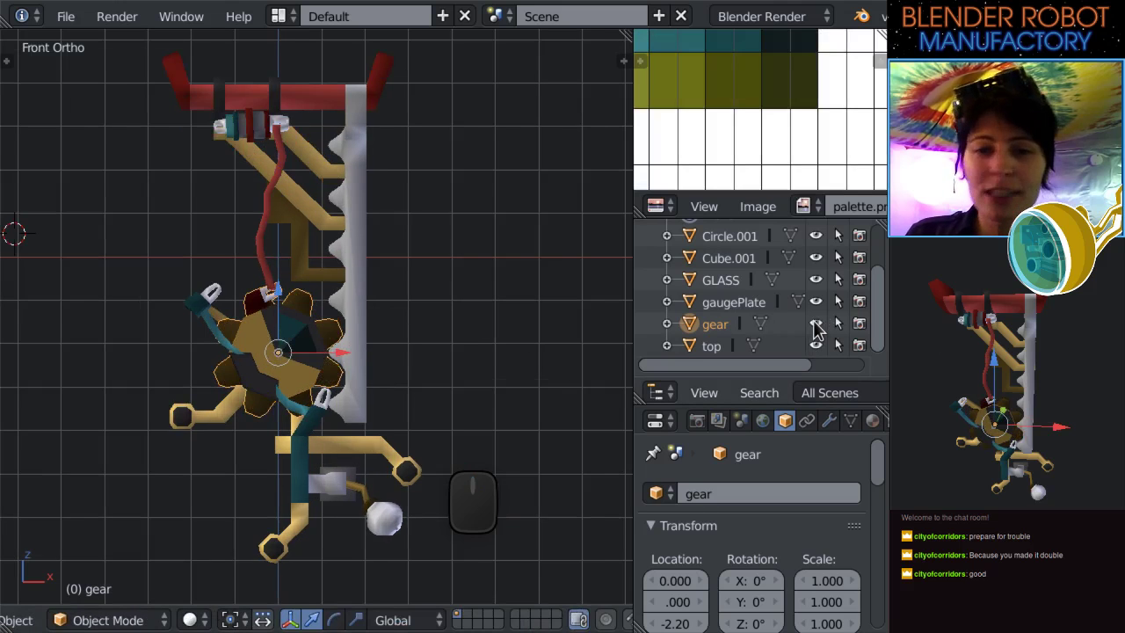
left_click(815, 324)
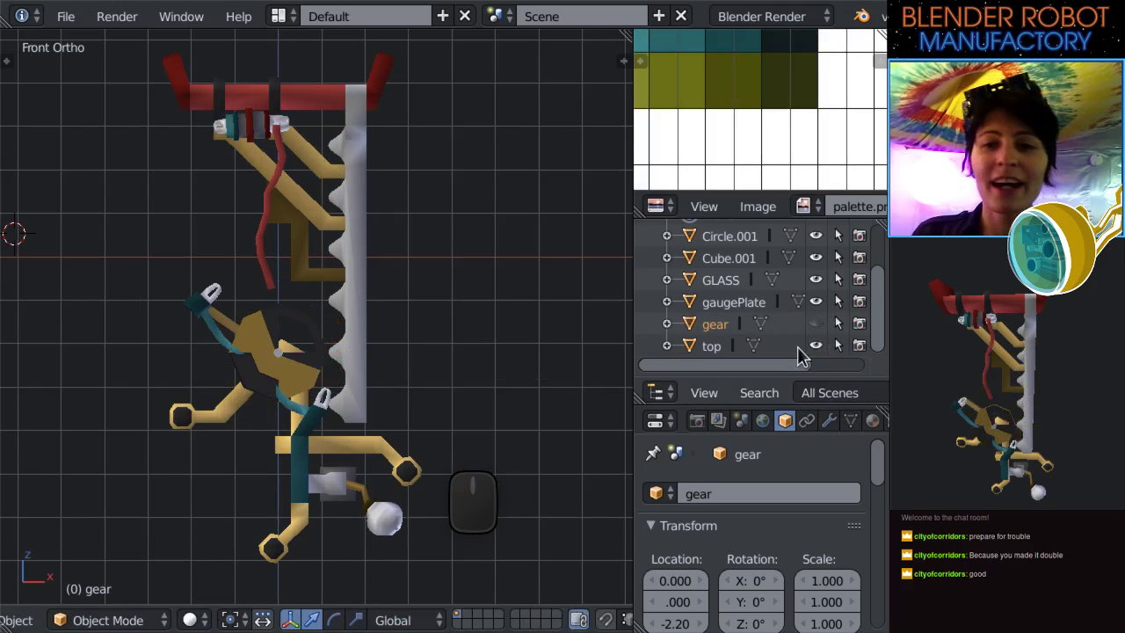
left_click(815, 346)
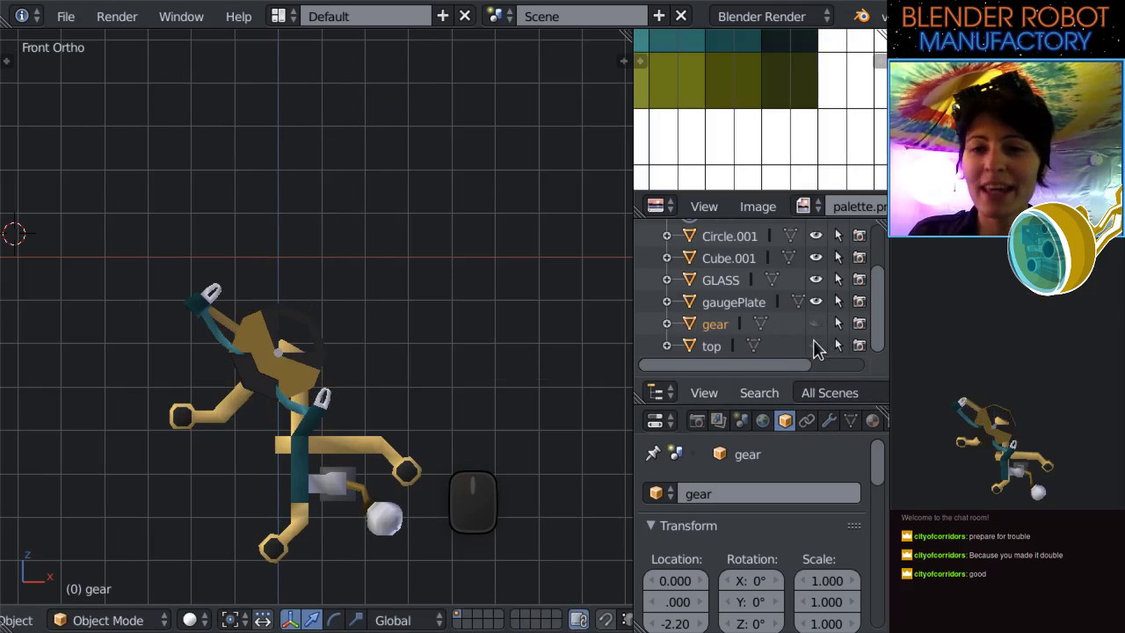
Select the gauge plate and examine it with the remaining arms, limbs and lamp from an angle and from the front.
scroll(254, 533, "up", 2)
right_click(282, 399)
middle_click_drag(433, 372, 105, 271, "shift")
key("KP_1")
scroll(394, 395, "down", 5)
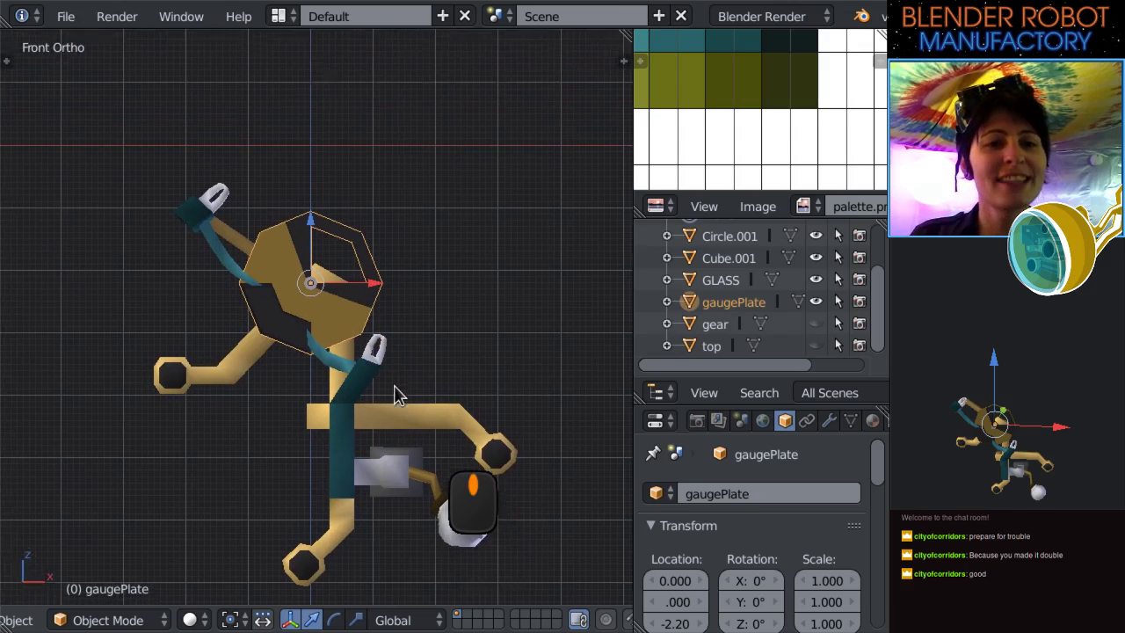
middle_click_drag(384, 326, 314, 345)
scroll(312, 343, "up", 2)
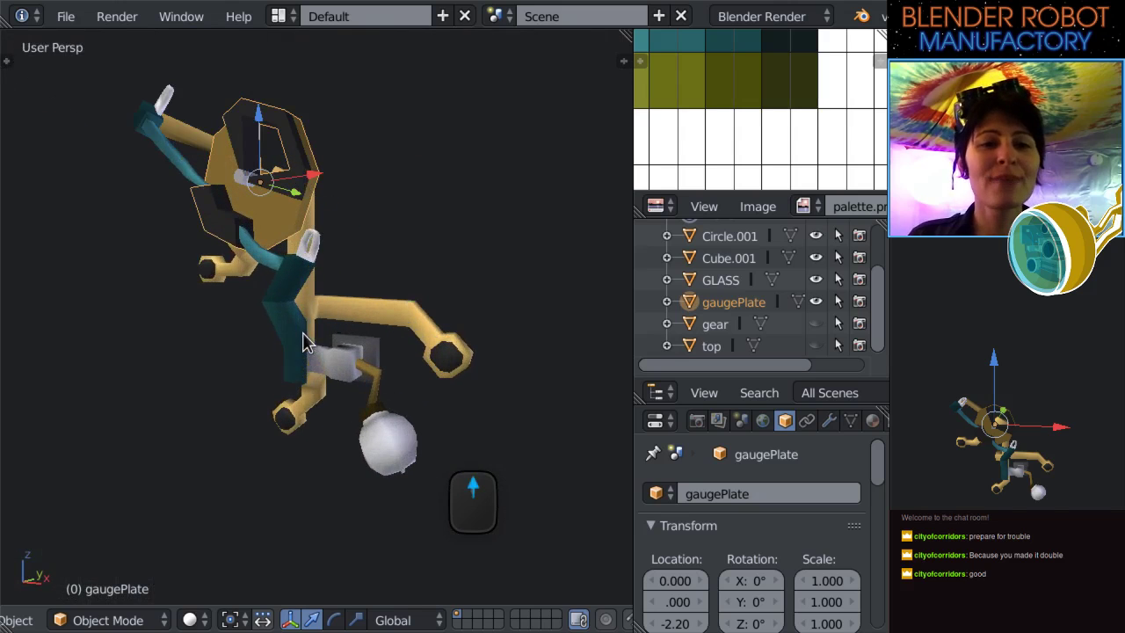
middle_click_drag(243, 289, 255, 237)
key("KP_1")
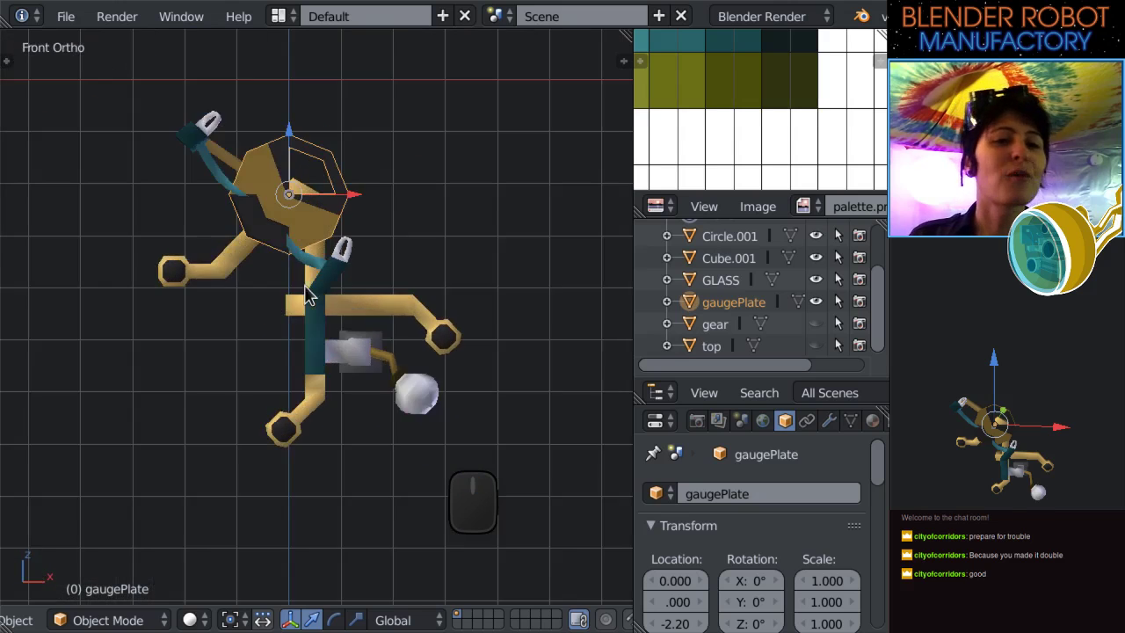
scroll(293, 234, "up", 1)
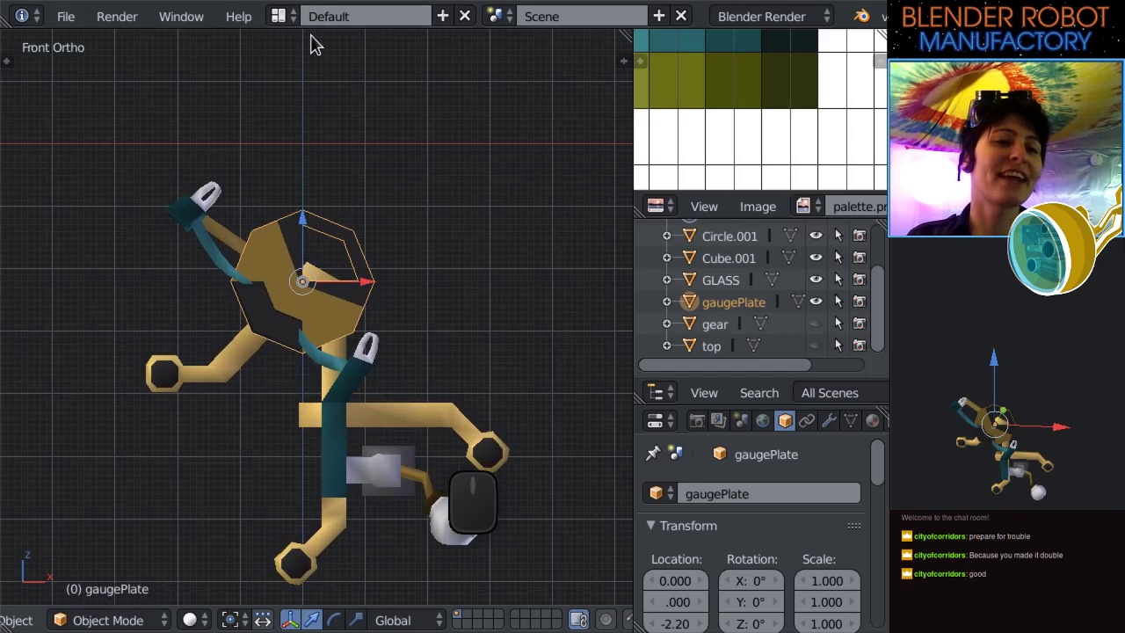
scroll(347, 277, "up", 2)
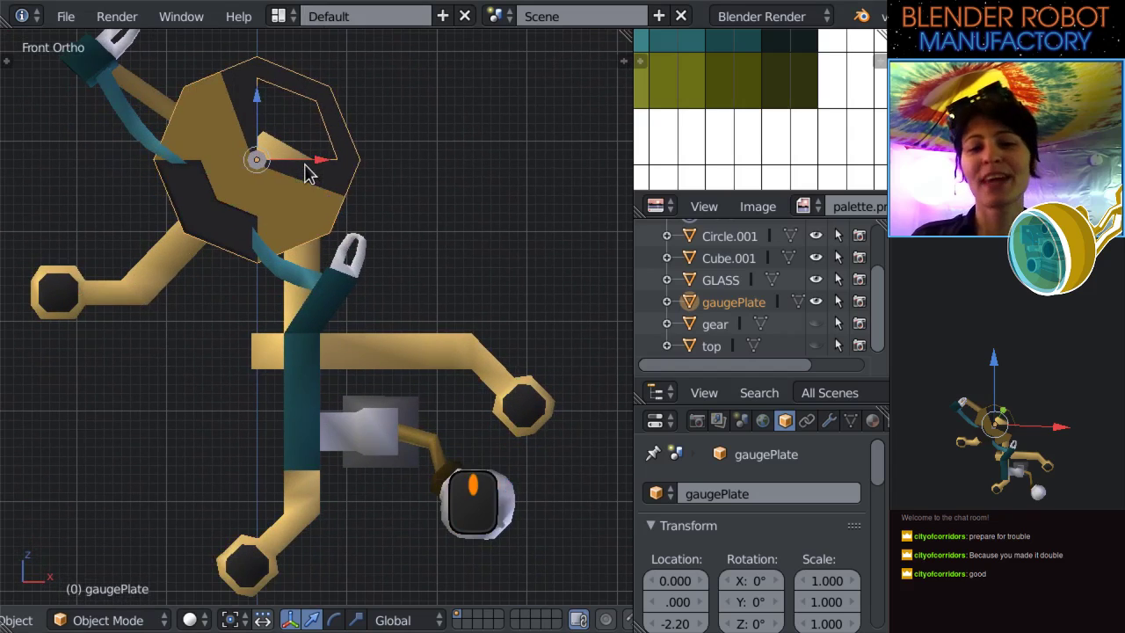
Try joining all visible parts, including the glass bulb, into the gauge plate object, and undo the join.
right_click(308, 173)
scroll(307, 171, "down", 2)
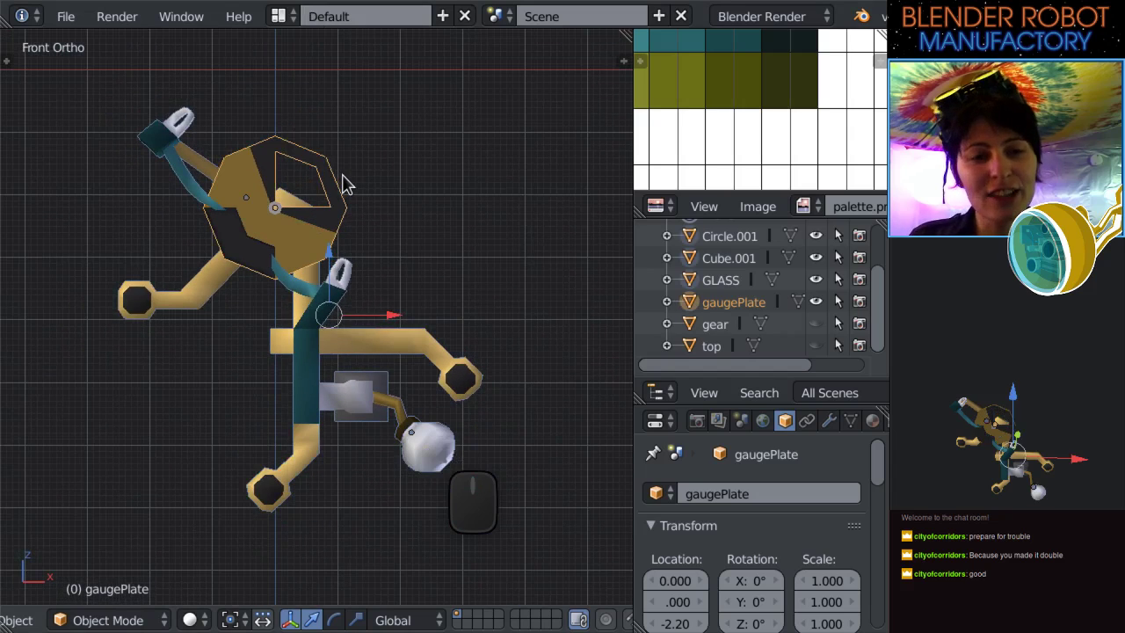
key("ctrl+j")
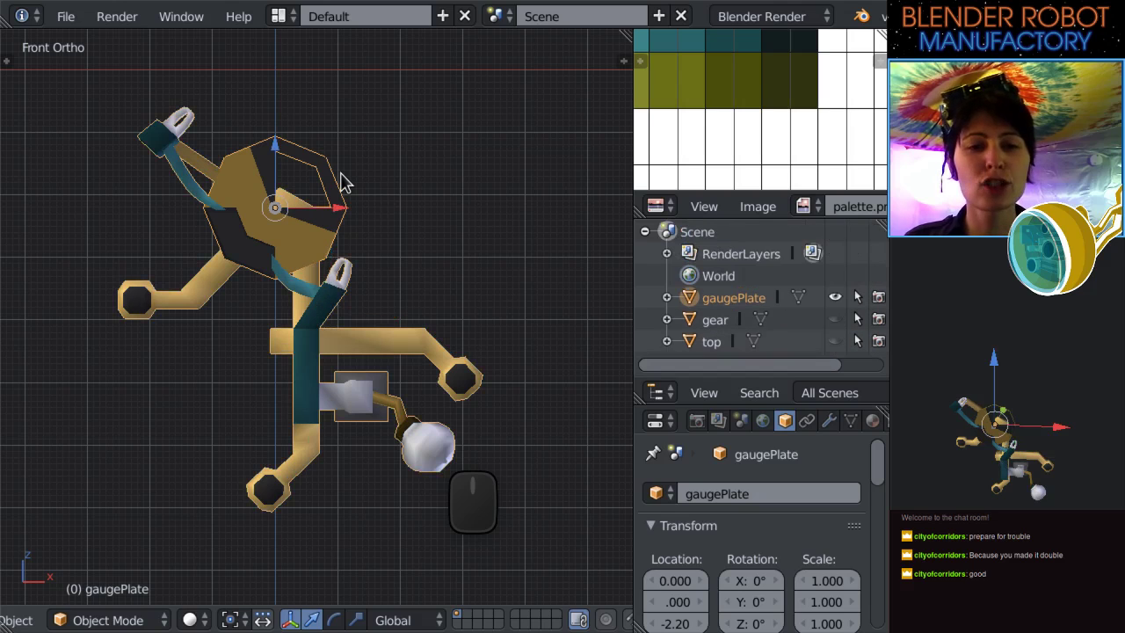
key("ctrl+z")
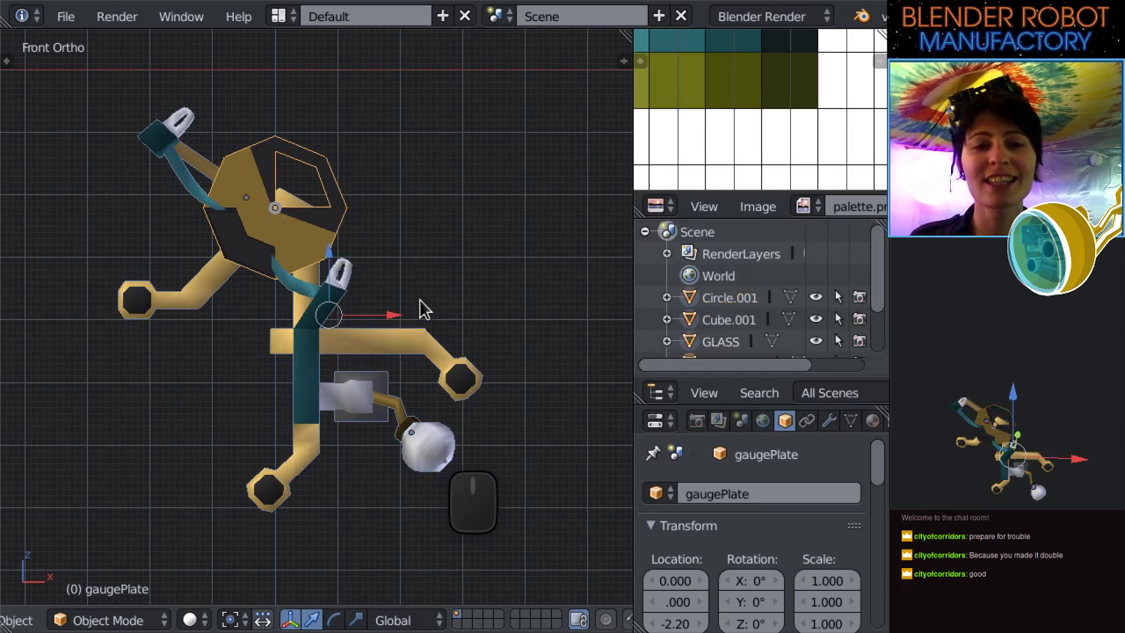
Select all visible parts and take the GLASS bulb out of the selection.
key("a")
key("a")
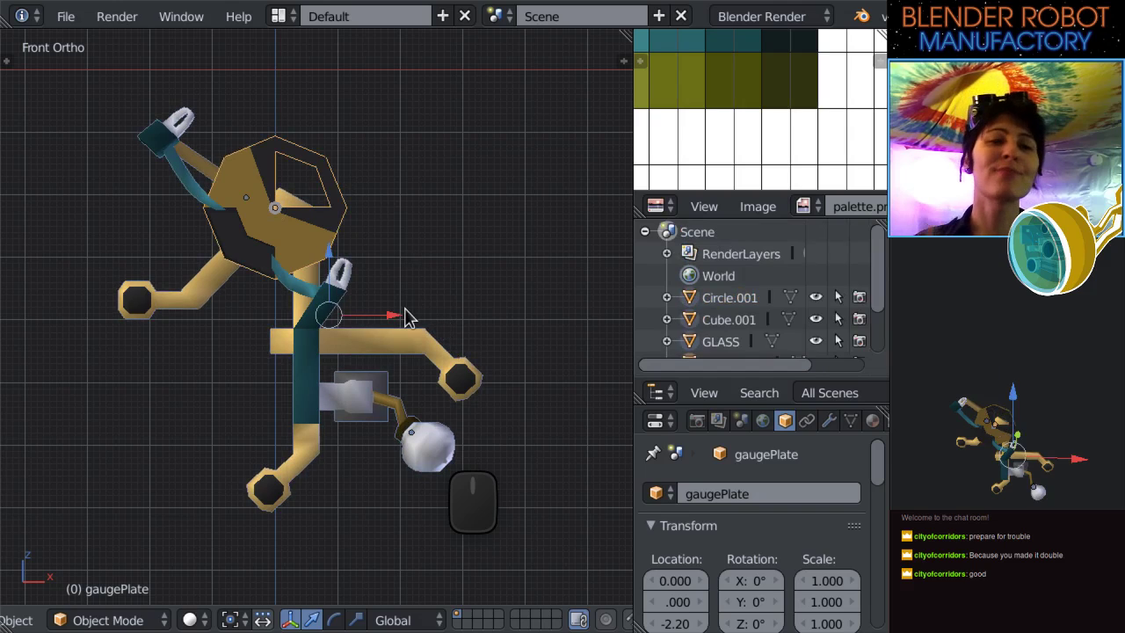
scroll(404, 317, "up", 5)
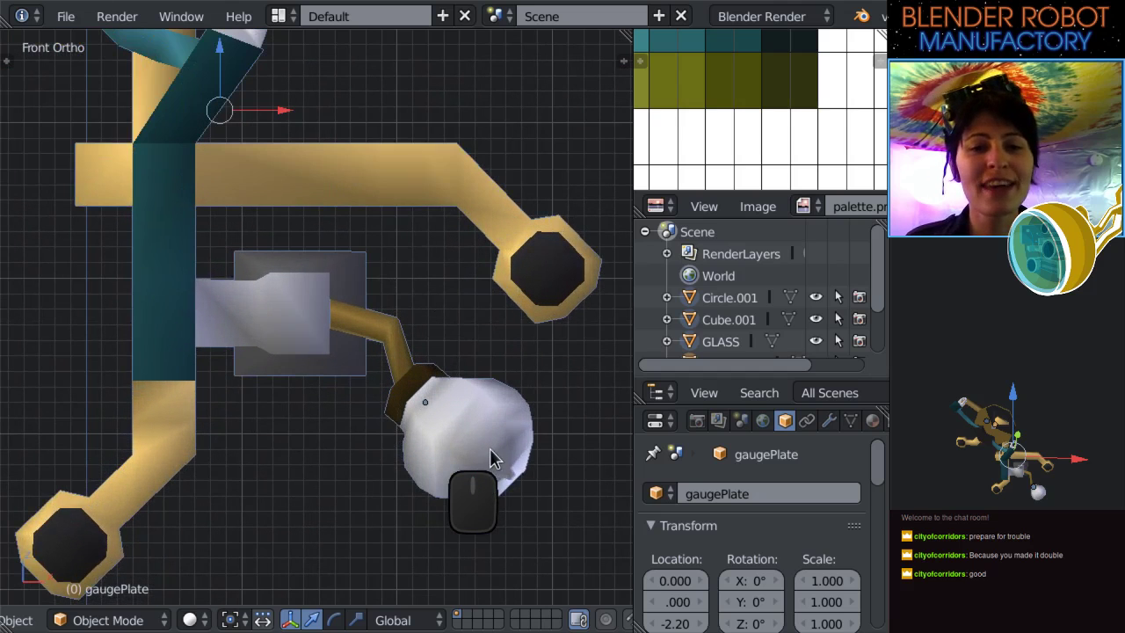
middle_click_drag(492, 457, 530, 467)
scroll(530, 466, "down", 2)
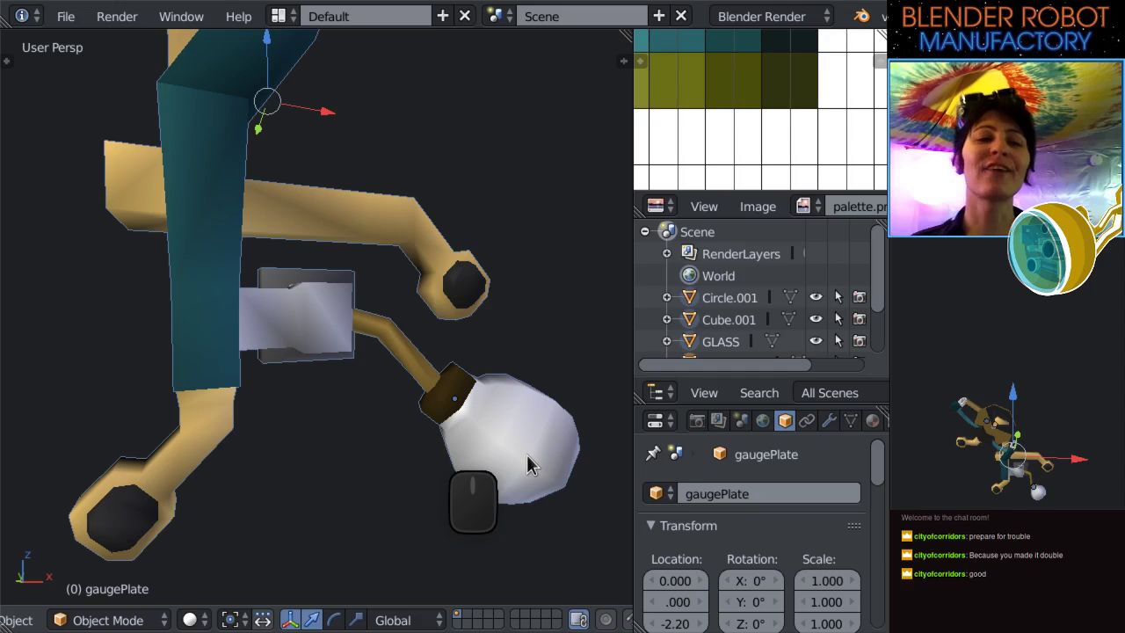
middle_click_drag(553, 403, 373, 352)
scroll(393, 308, "down", 1)
right_click(407, 345)
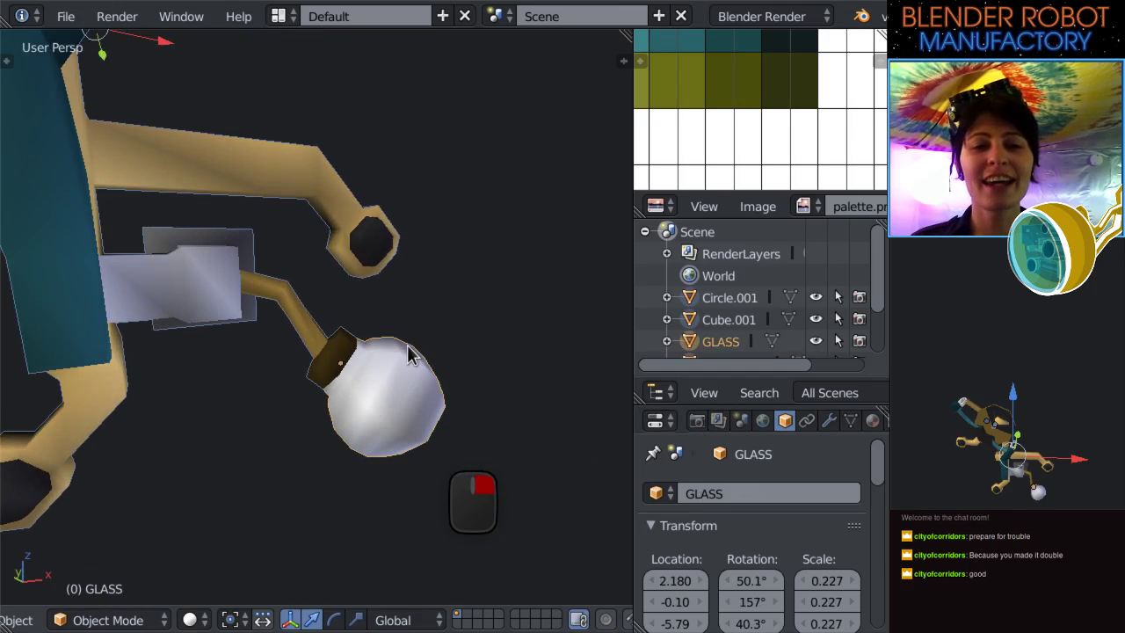
scroll(402, 342, "down", 2)
scroll(402, 343, "down", 2)
key("KP_1")
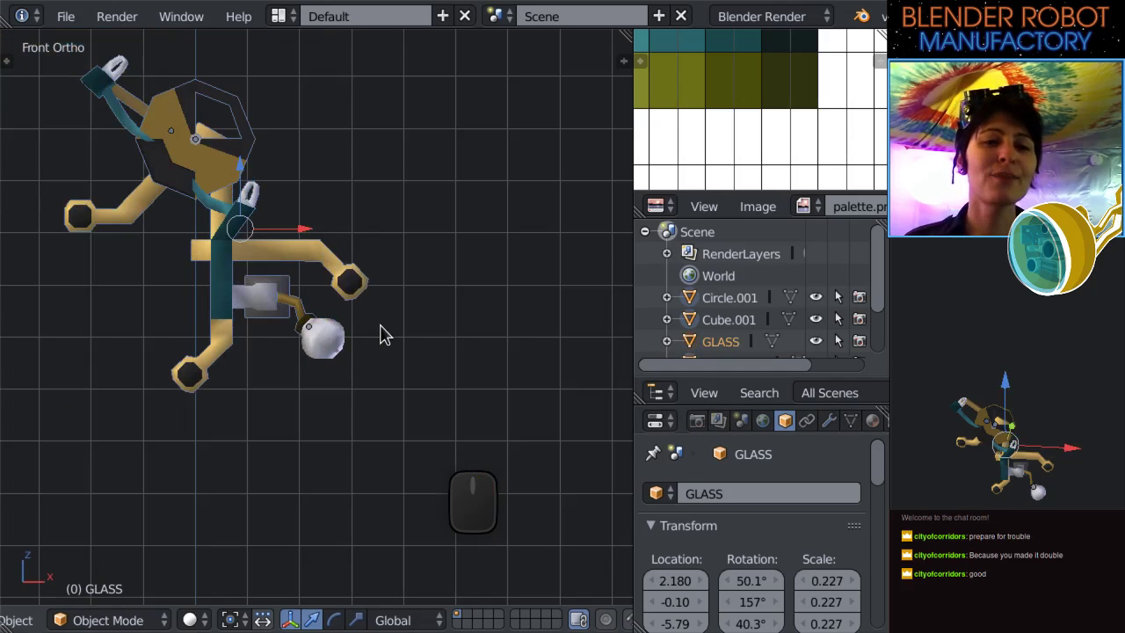
middle_click_drag(328, 343, 380, 393, "shift")
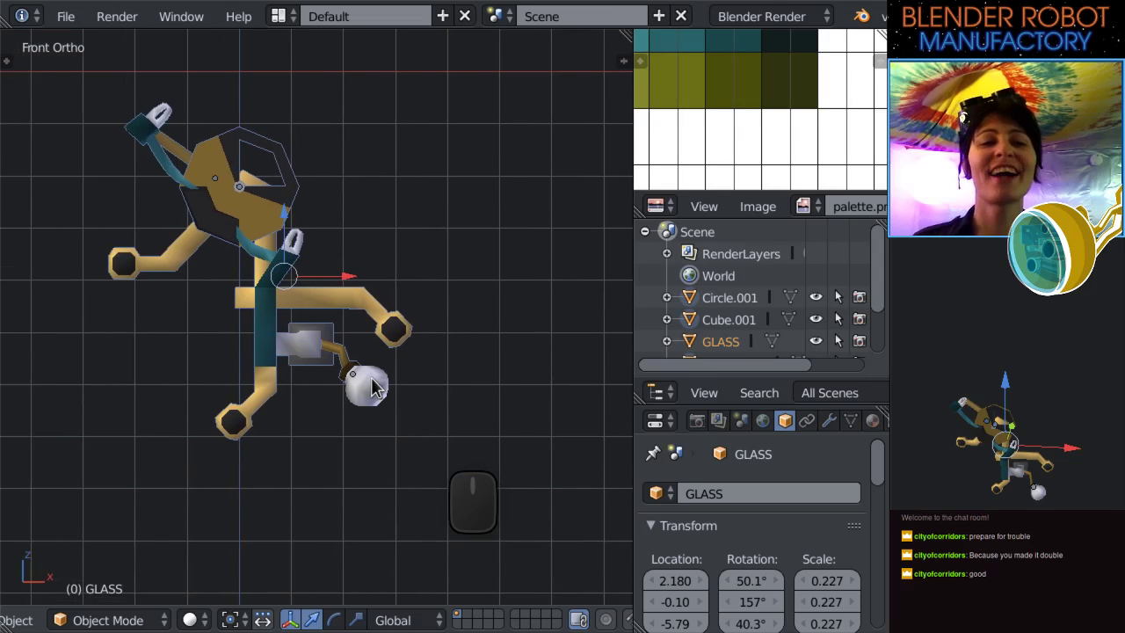
Examine the glass bulb, its bracket and the surrounding limbs from an angle and from the front.
scroll(372, 387, "up", 3)
middle_click_drag(410, 385, 459, 397)
scroll(458, 398, "up", 2)
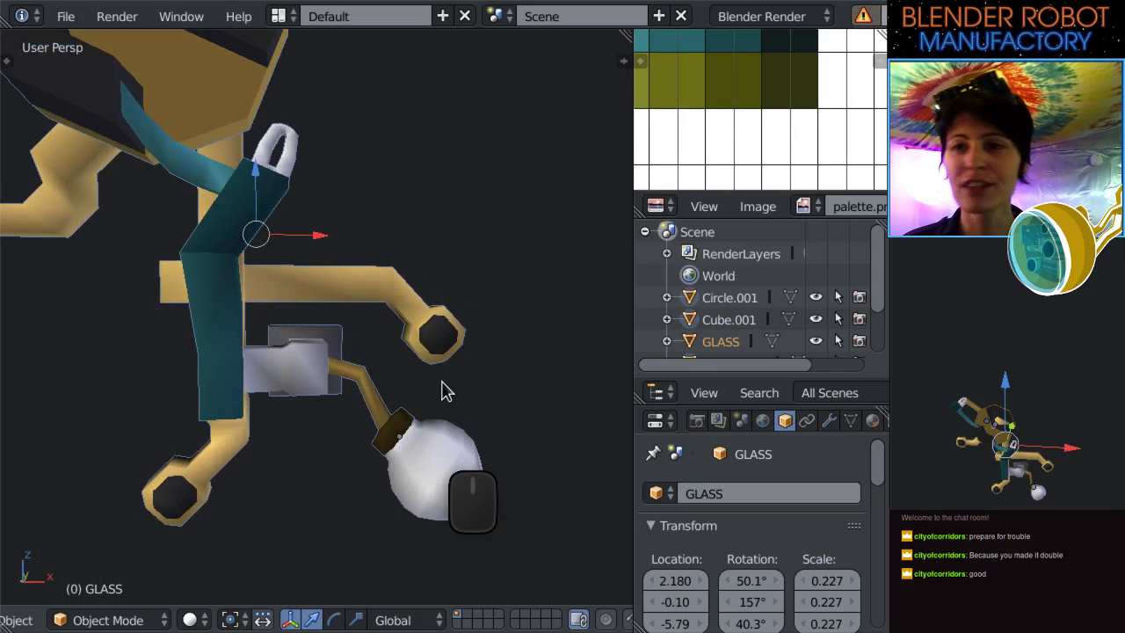
scroll(444, 392, "down", 3)
middle_click_drag(459, 298, 410, 328)
key("KP_1")
scroll(410, 331, "up", 3)
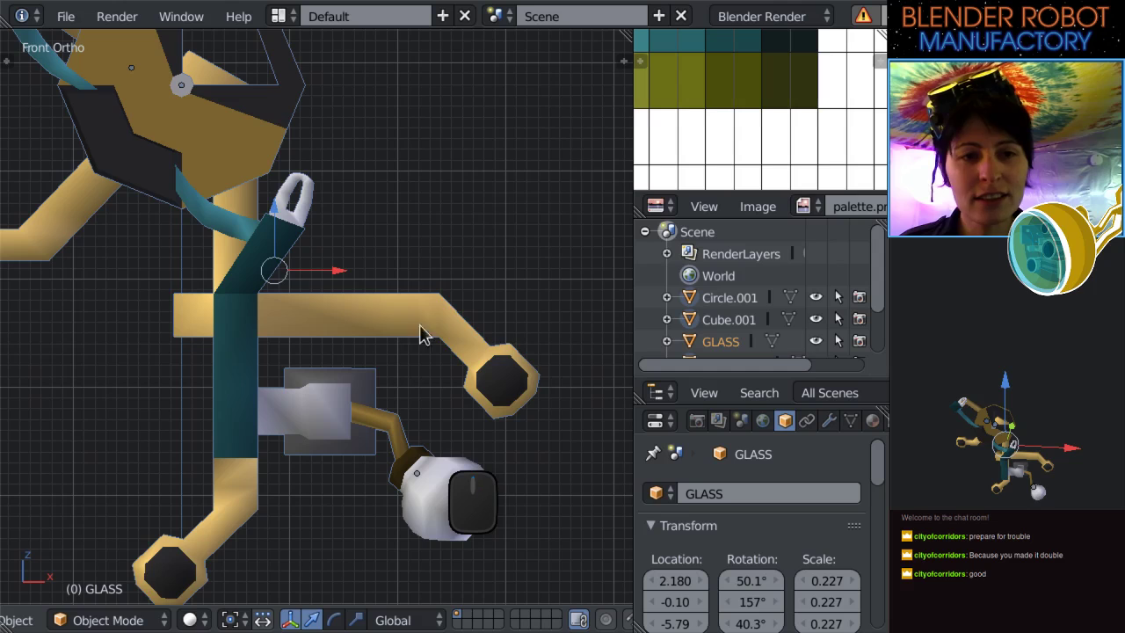
scroll(521, 298, "up", 1)
middle_click_drag(521, 298, 537, 286, "shift")
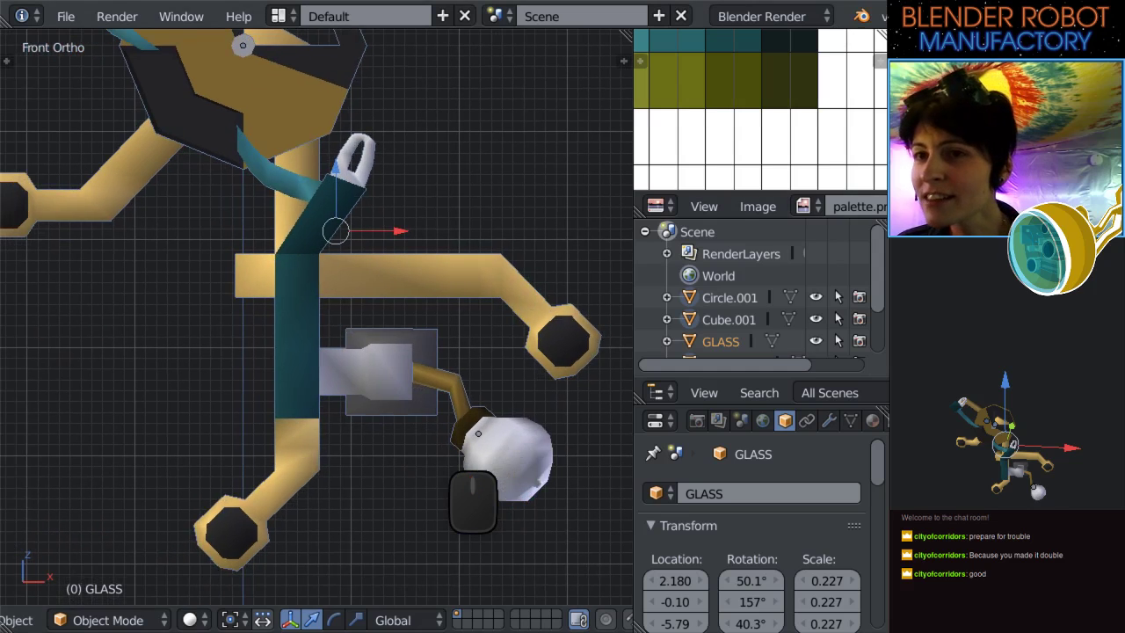
scroll(443, 301, "down", 3)
scroll(444, 301, "up", 1)
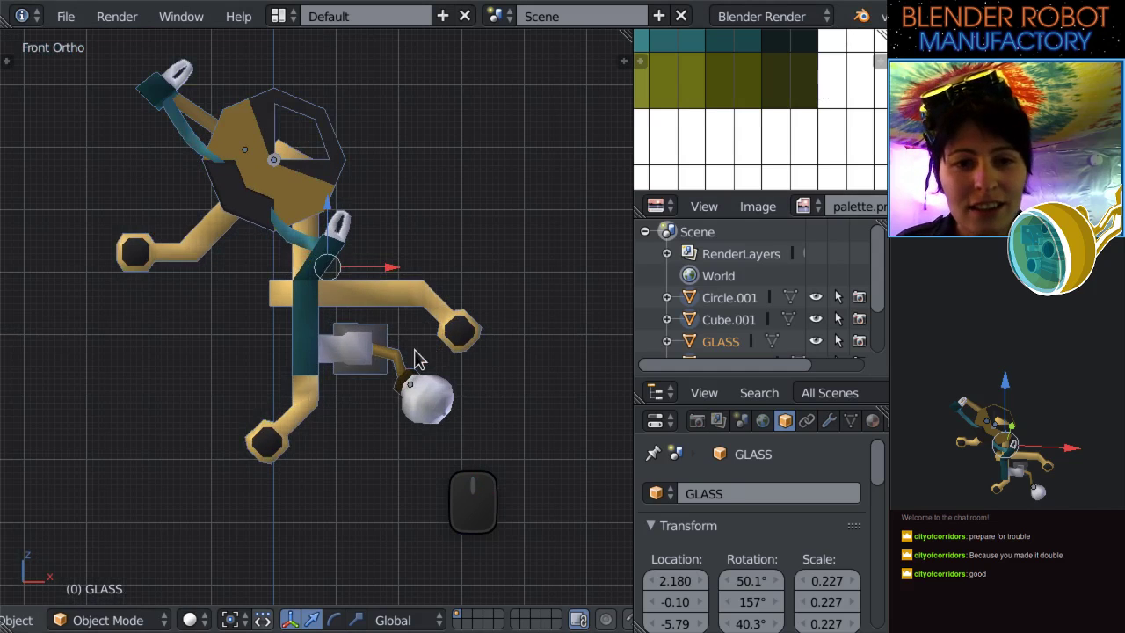
Join the gauge plate and the Cube.001 arm assembly into the lamp bracket object Circle.001, keeping the GLASS bulb separate.
right_click(420, 378)
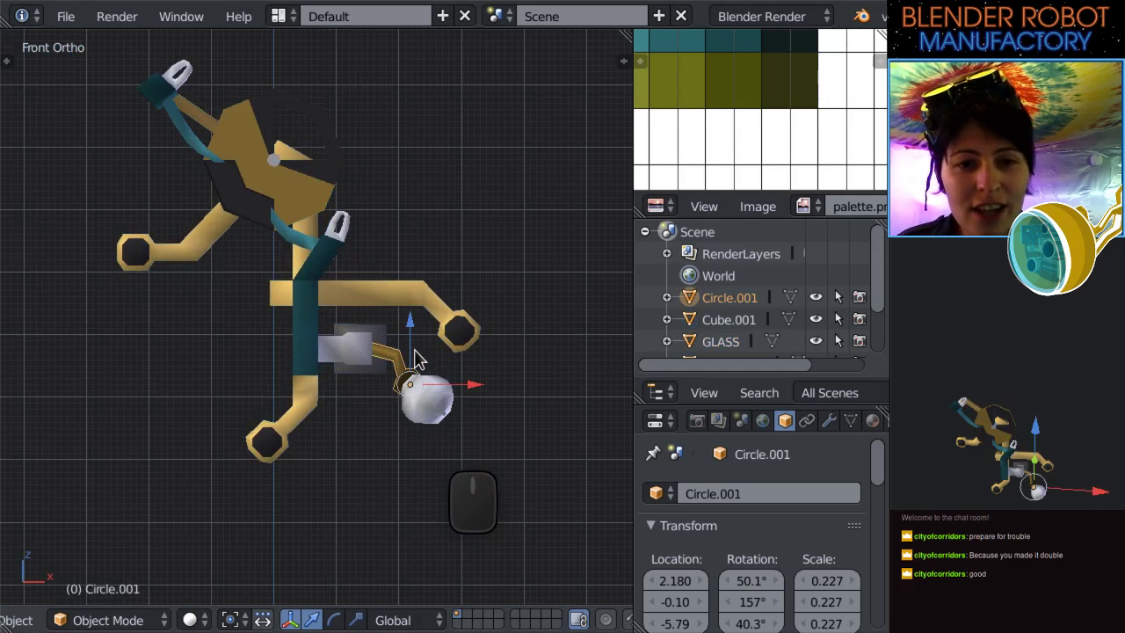
right_click(456, 395)
scroll(461, 404, "up", 2)
right_click(456, 373)
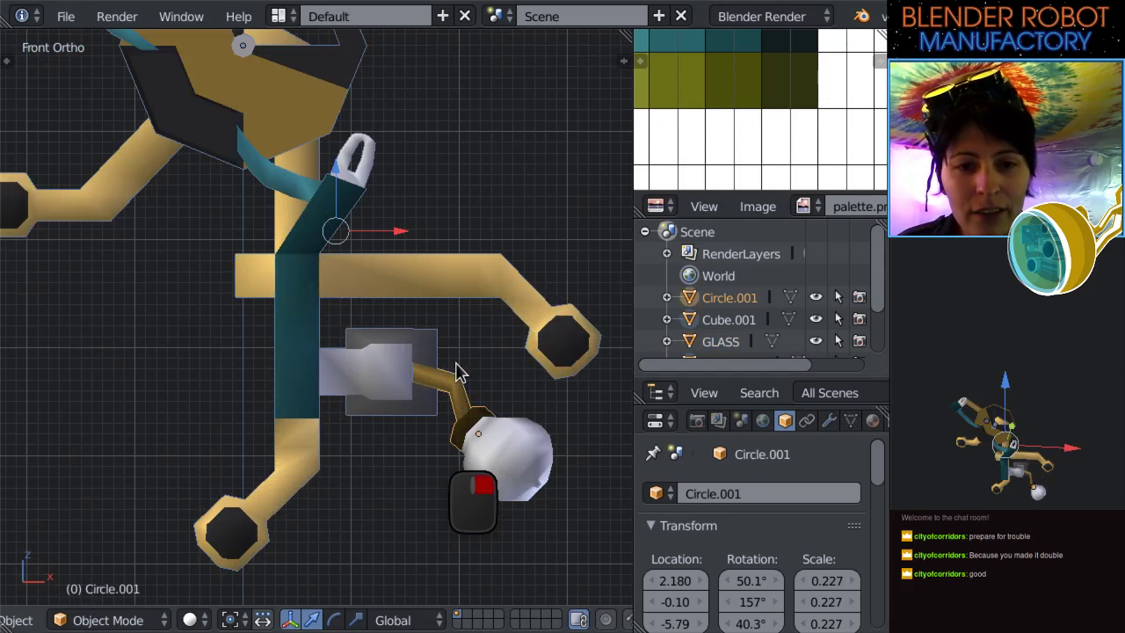
scroll(463, 372, "down", 5)
key("ctrl+j")
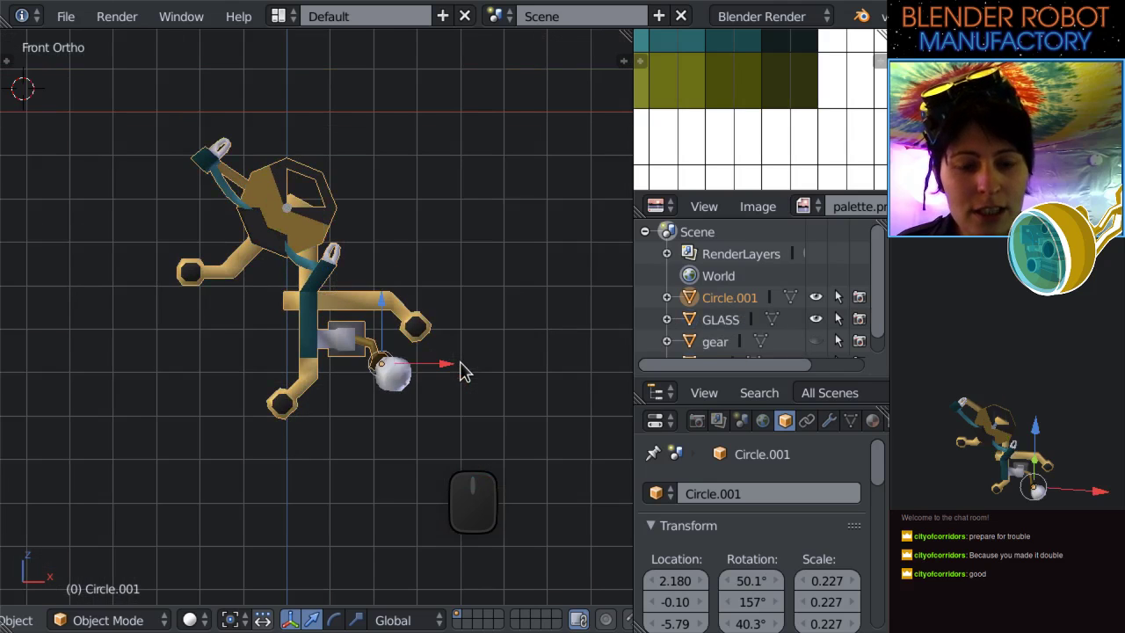
Inspect the joined object's mesh in Edit Mode from the side and front, and return to Object Mode.
scroll(463, 372, "up", 3)
key("Tab")
middle_click_drag(459, 359, 264, 335)
key("KP_1")
scroll(437, 334, "up", 3)
scroll(269, 445, "down", 3)
middle_click_drag(269, 445, 367, 437)
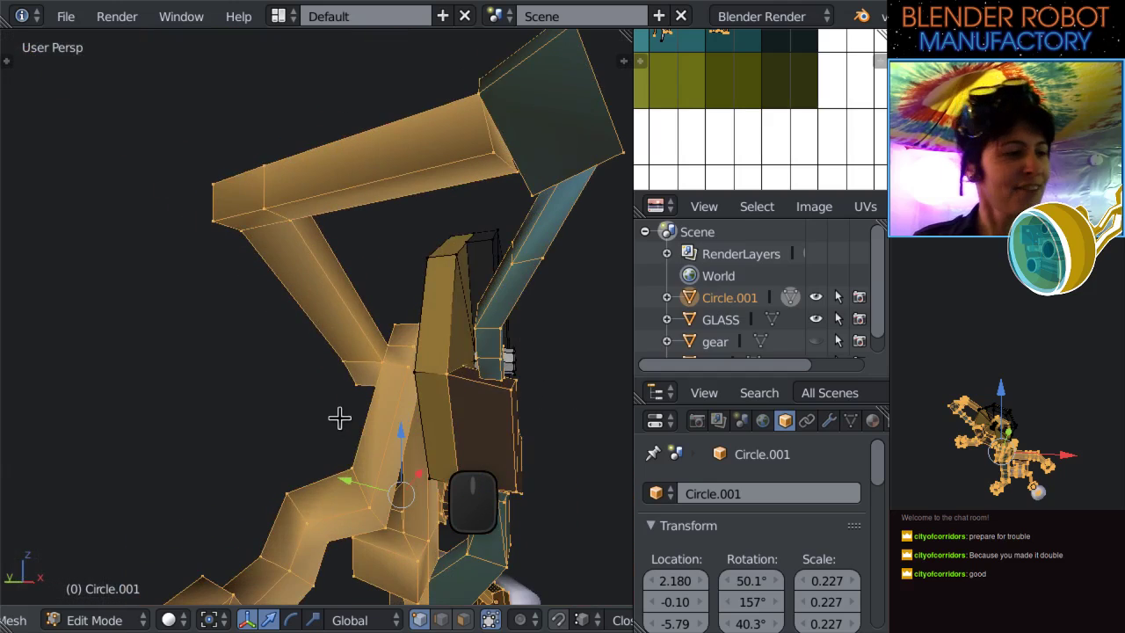
scroll(335, 417, "down", 2)
key("KP_1")
scroll(403, 418, "up", 5)
scroll(431, 271, "down", 5)
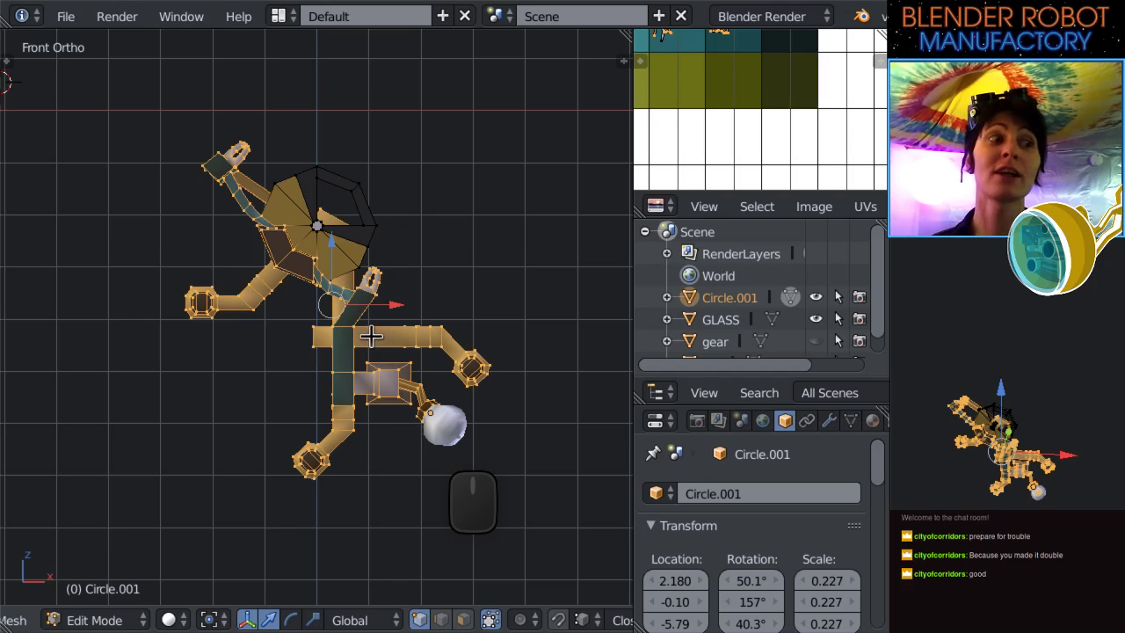
scroll(367, 336, "up", 1)
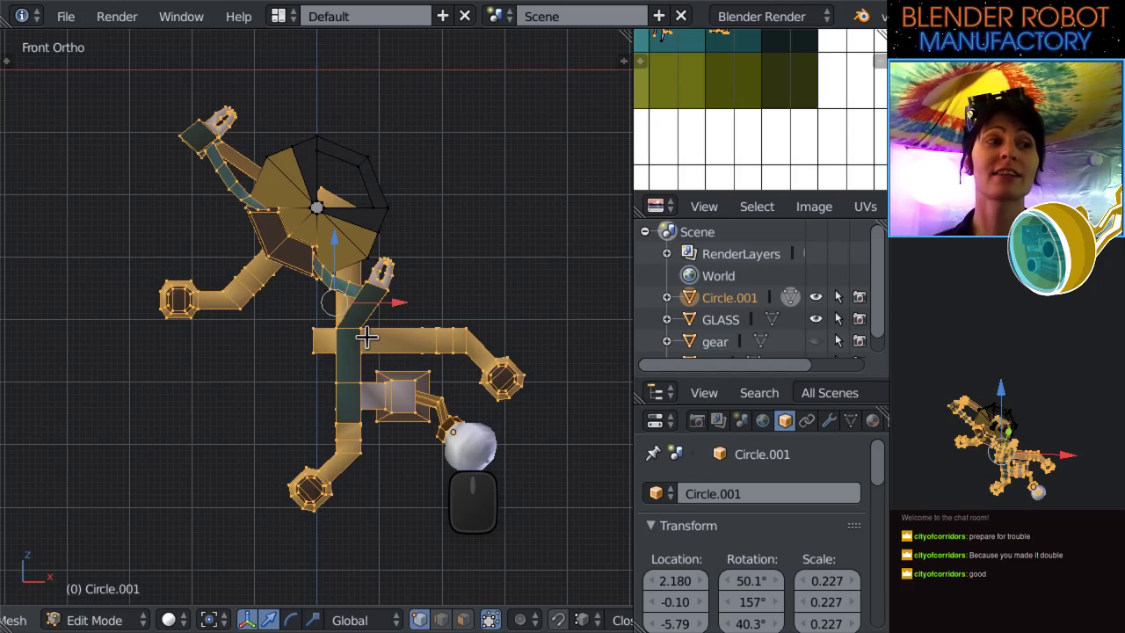
middle_click_drag(372, 329, 244, 355)
key("Tab")
key("KP_1")
scroll(363, 255, "up", 2)
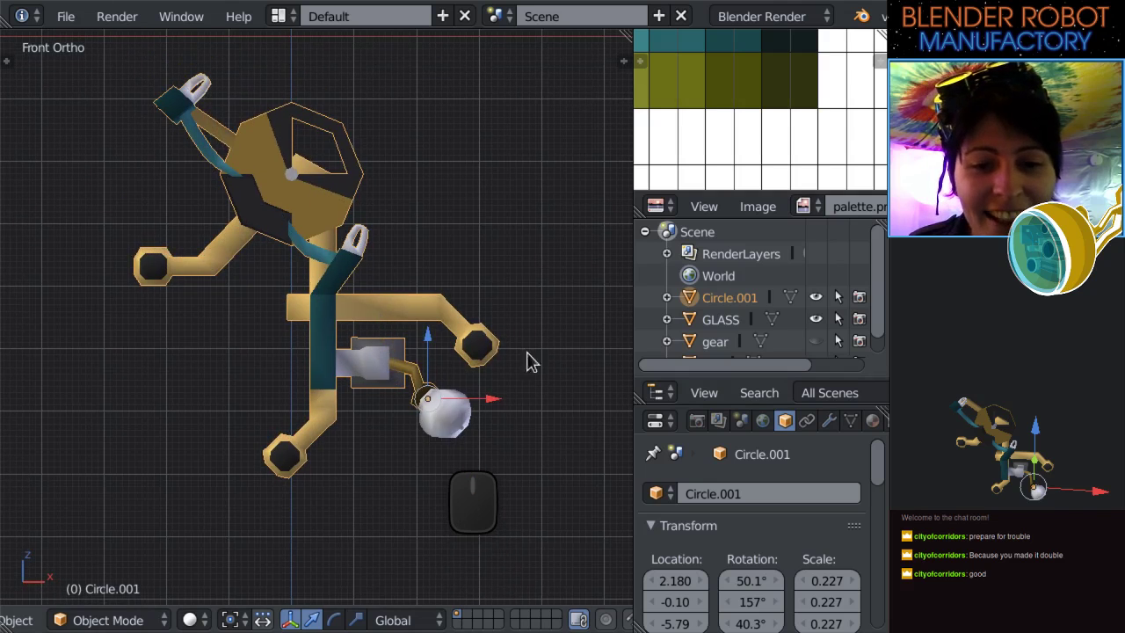
Make the hidden gear and top objects visible again.
left_click(816, 341)
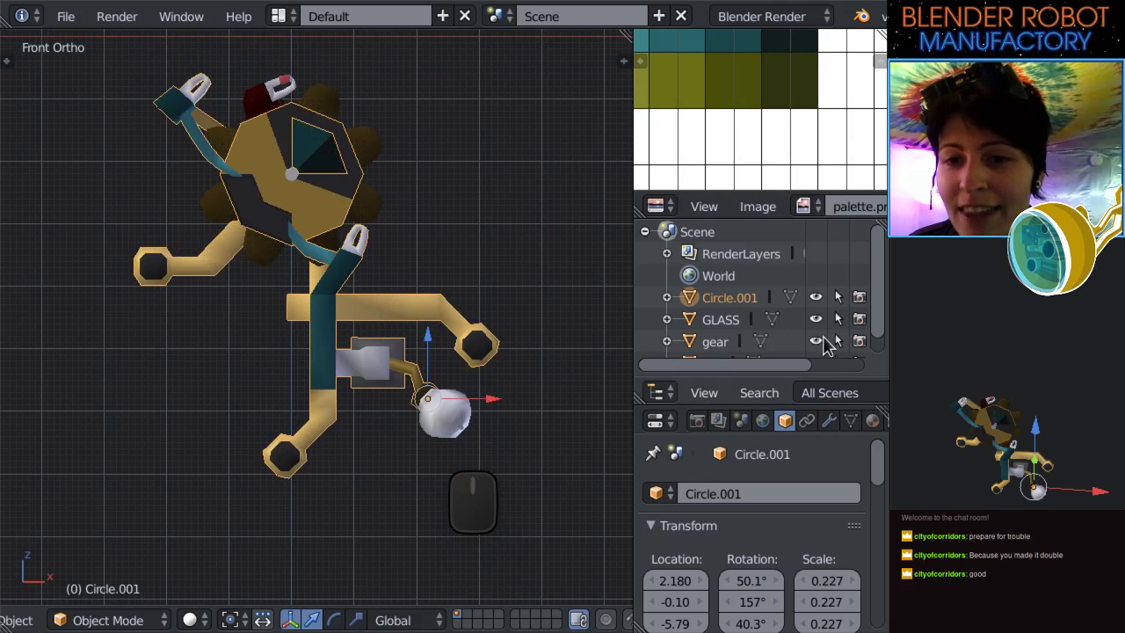
scroll(816, 344, "down", 1)
left_click(816, 346)
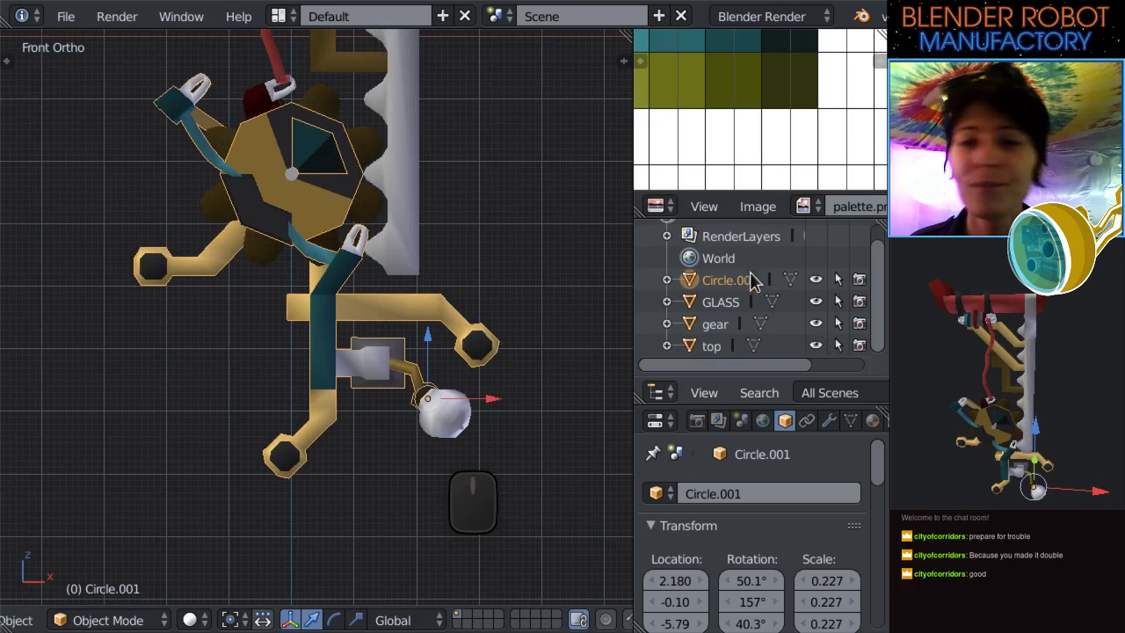
Rename the joined Circle.001 object as Frame and deselect everything.
left_click(716, 303)
left_click(716, 280)
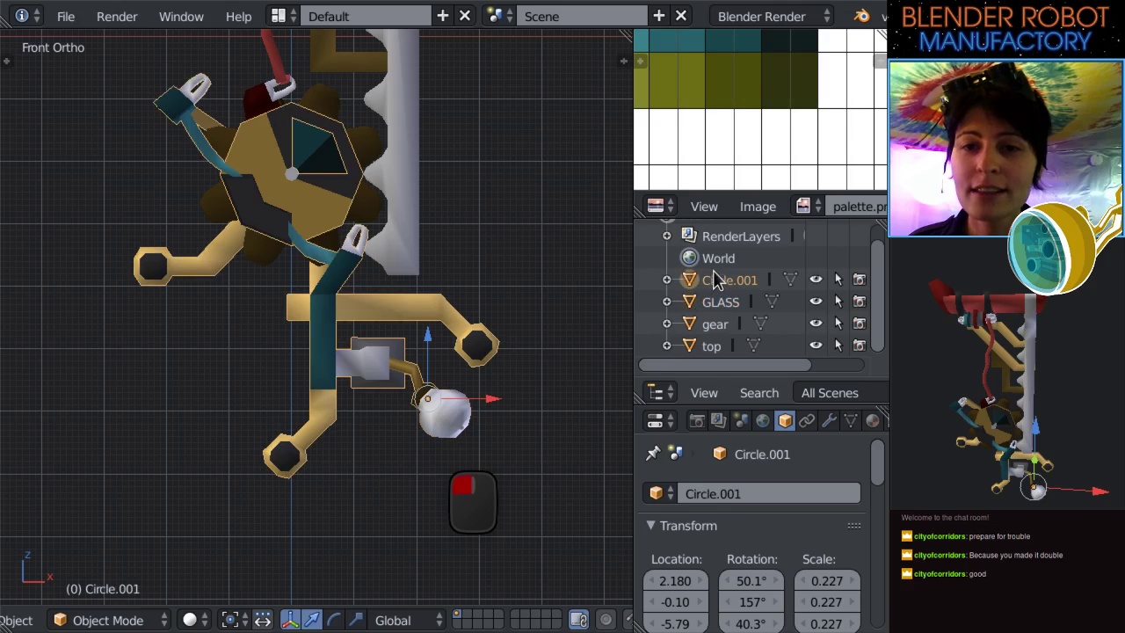
scroll(220, 228, "up", 3, "shift")
scroll(422, 292, "down", 2)
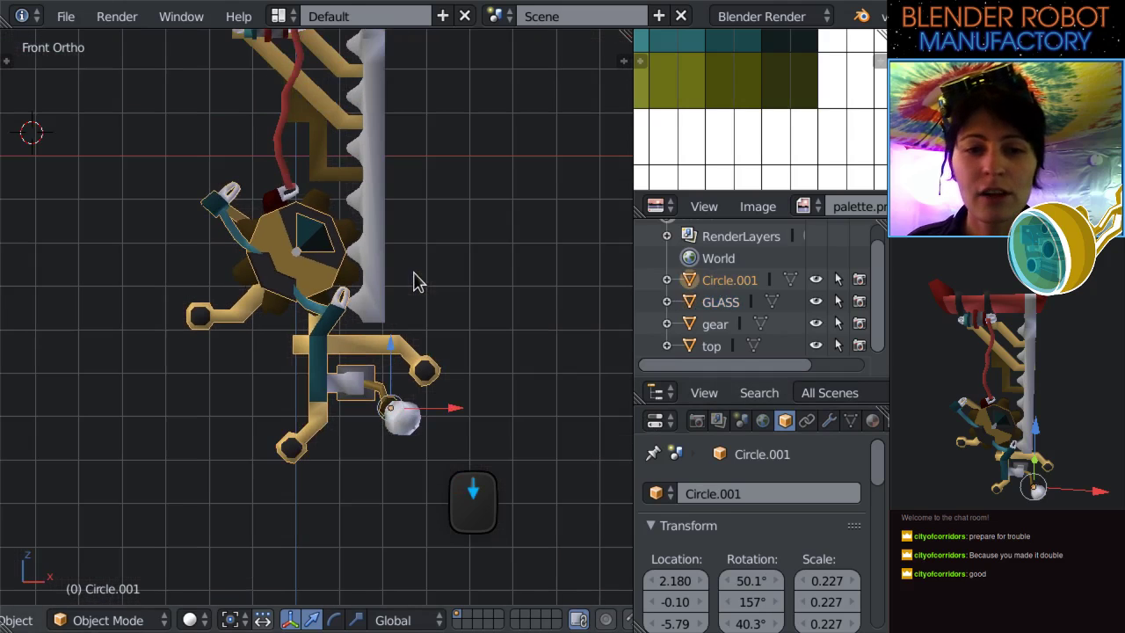
left_click(756, 490)
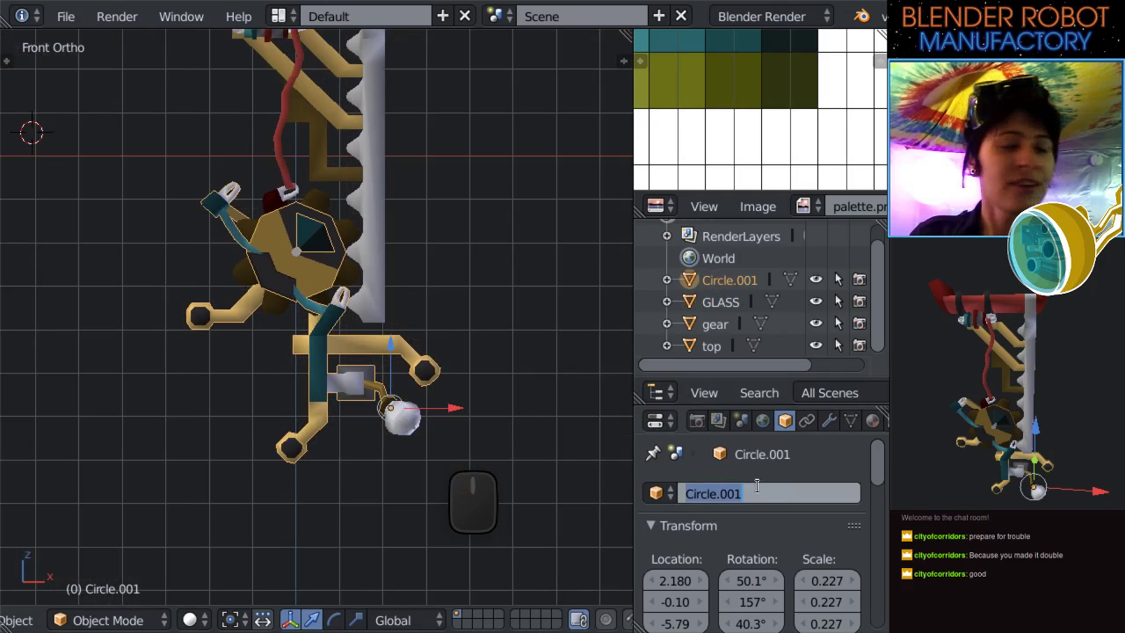
type("Fram")
key("Return")
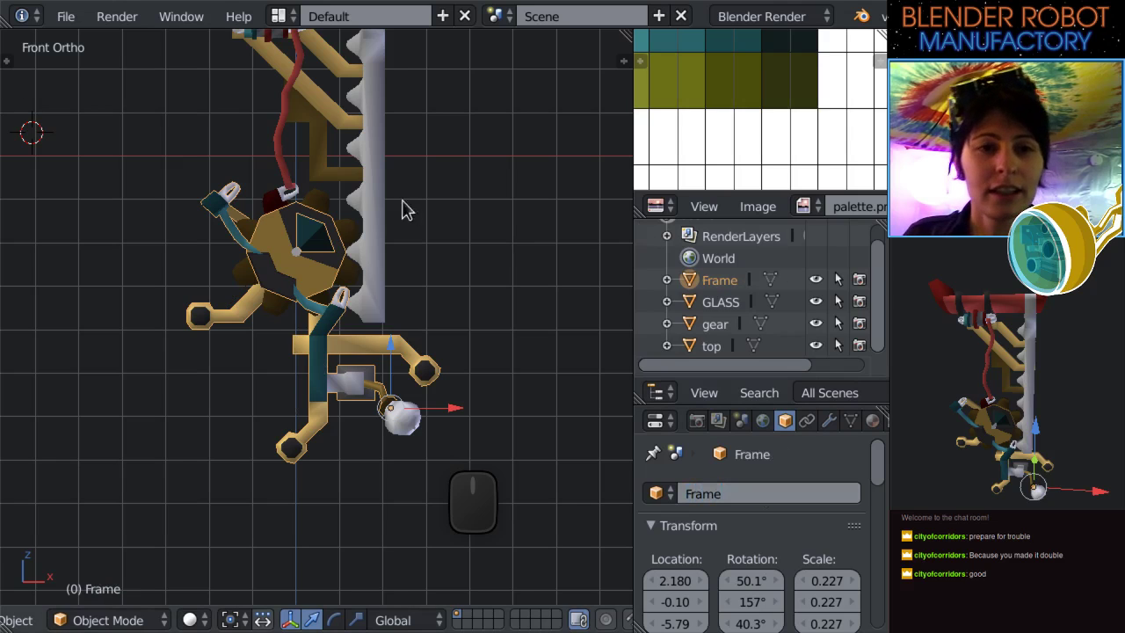
scroll(457, 311, "down", 2)
key("a")
scroll(457, 311, "down", 1)
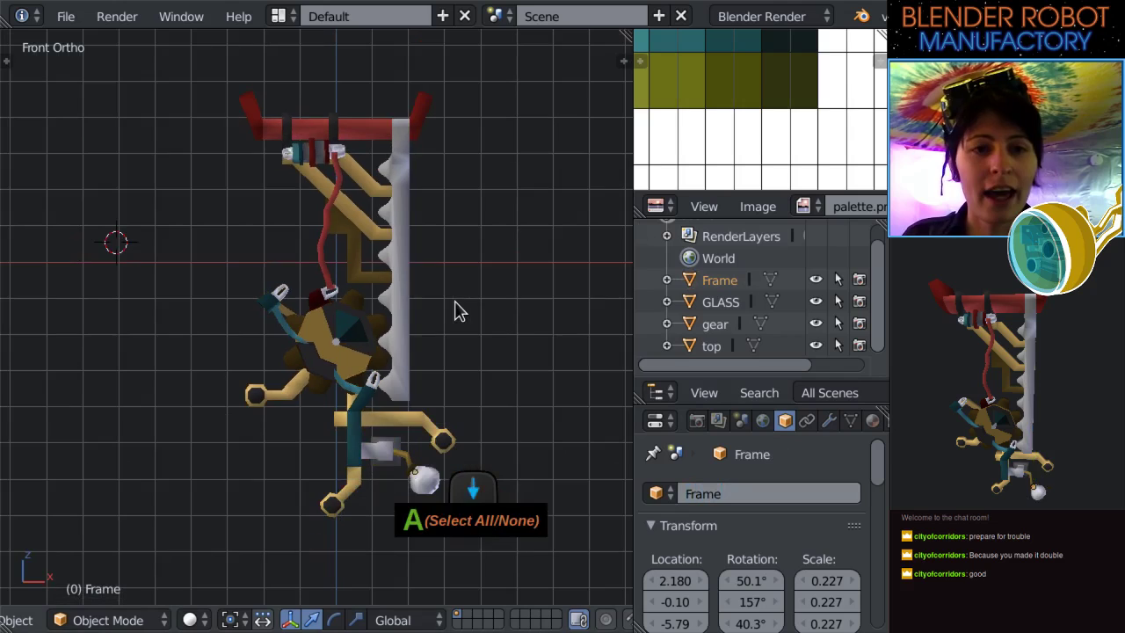
Rename the GLASS object as glass and the Frame object as frame, both in lowercase.
left_click(721, 301)
left_click(722, 493)
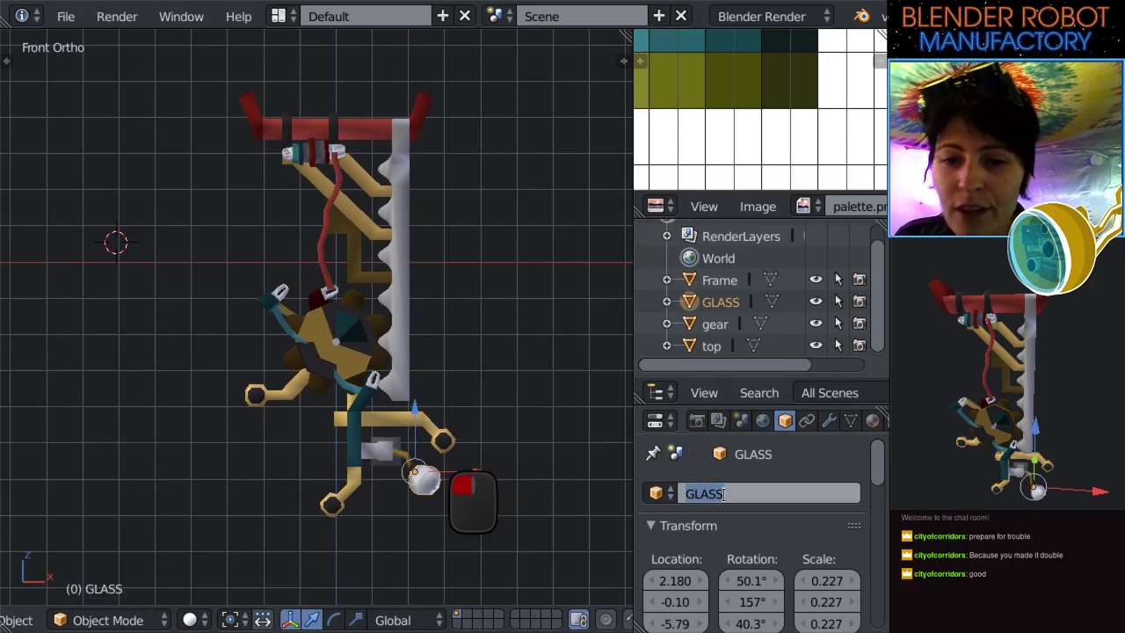
type("glass")
key("Return")
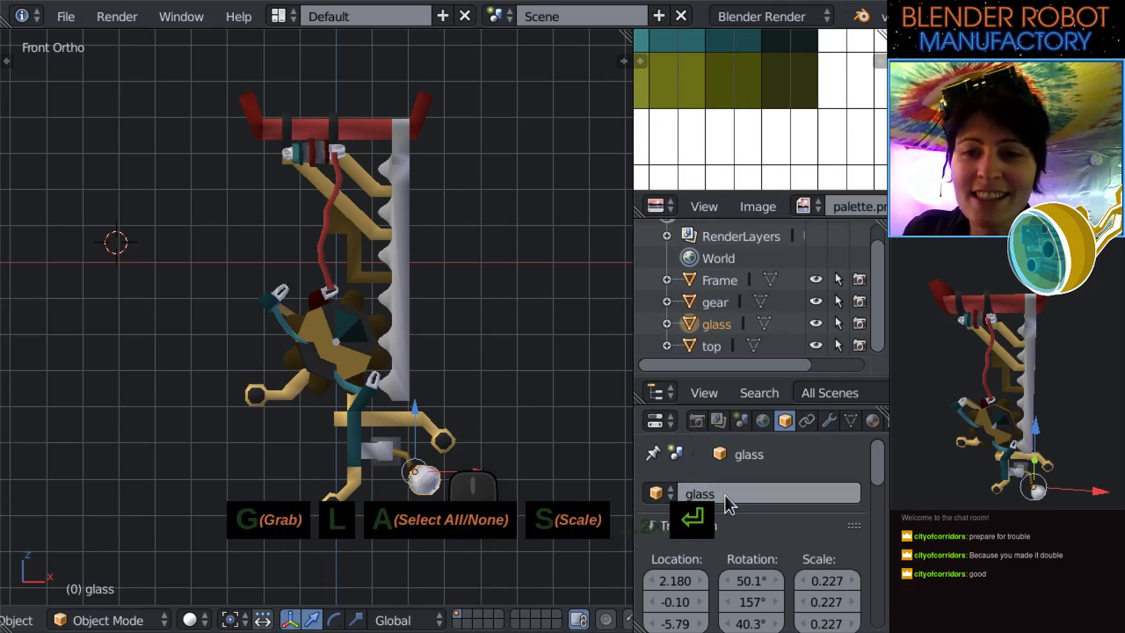
left_click(719, 280)
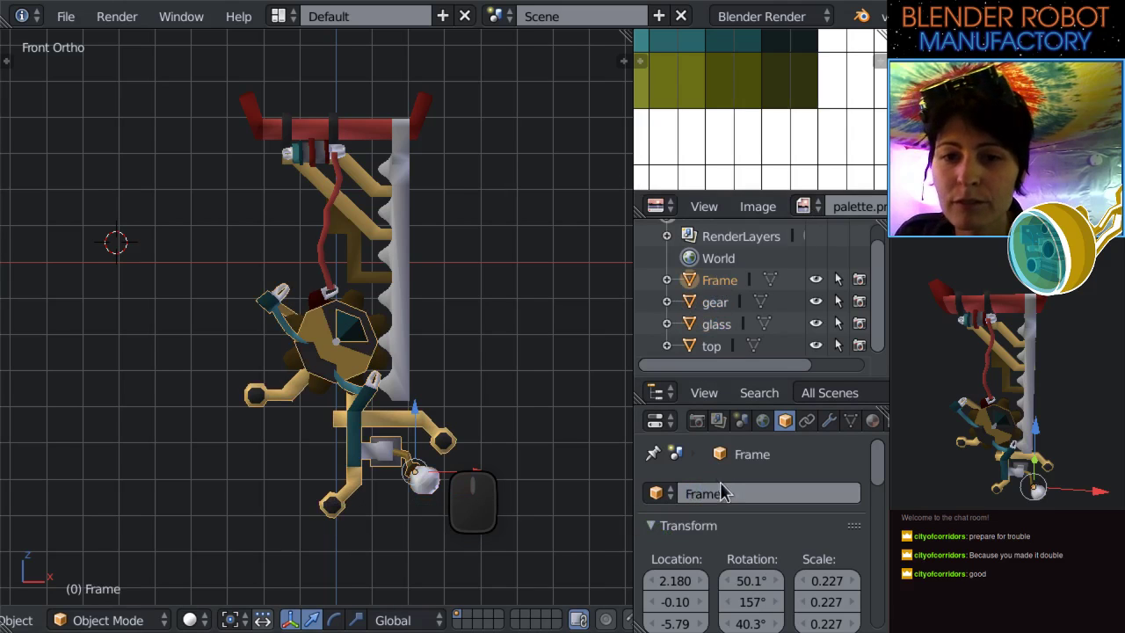
left_click(717, 493)
type("frame")
key("Return")
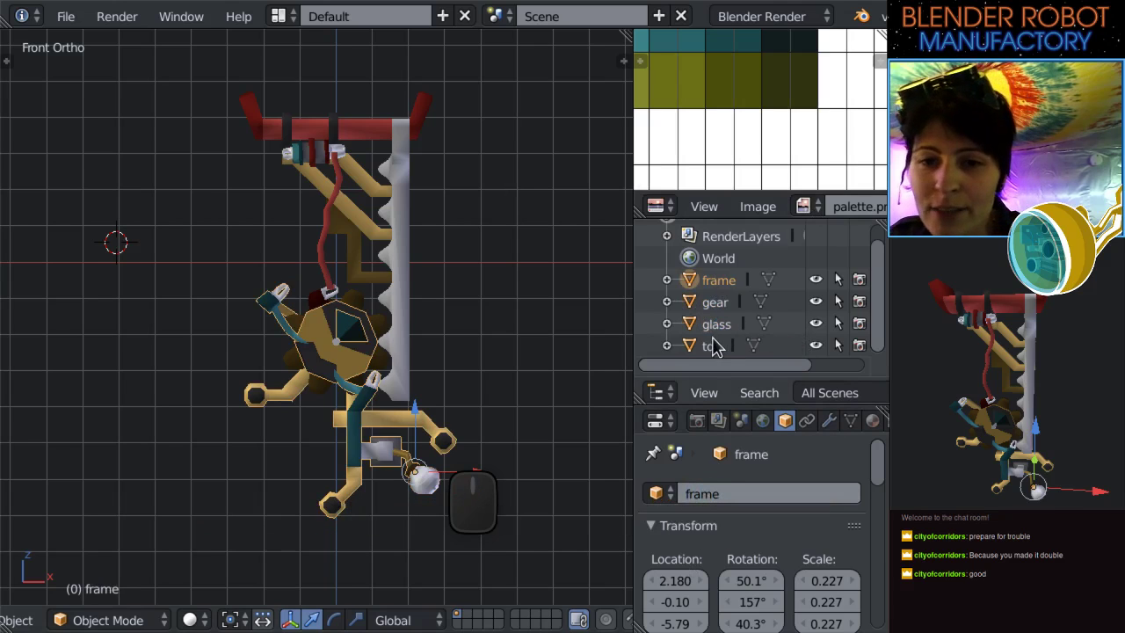
Save the scene as a new incremented version named weightButton15.blend in the Models folder.
key("ctrl+s")
left_click(536, 342)
left_click(66, 16)
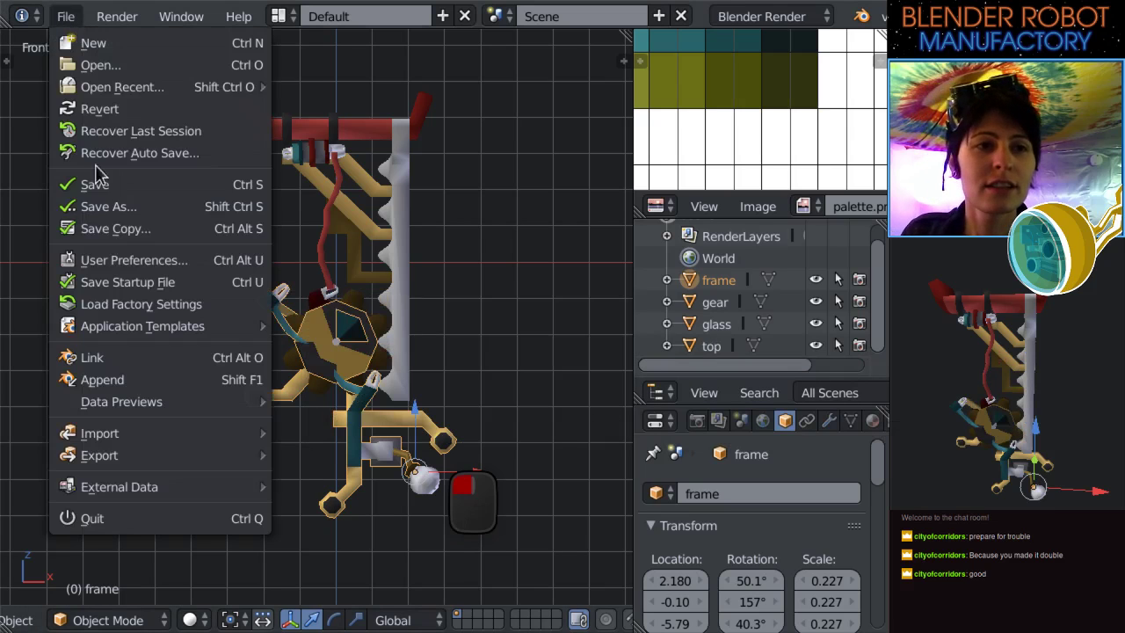
left_click(98, 208)
left_click(956, 98)
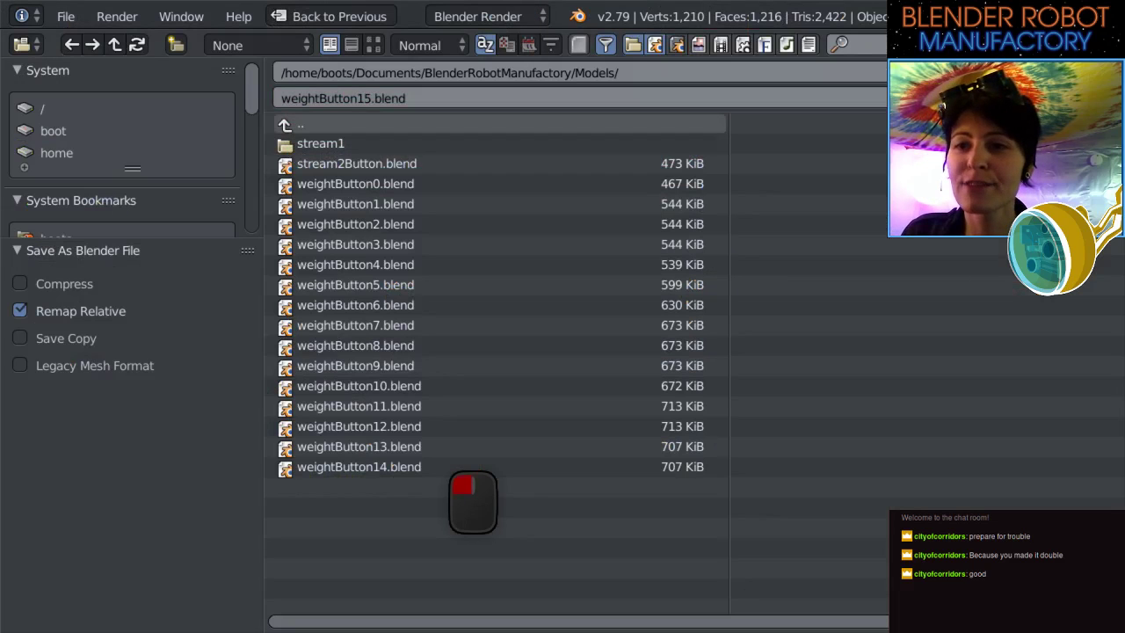
key("Return")
Deselect everything and look over the whole model from the front.
scroll(494, 406, "down", 2)
scroll(489, 394, "up", 2)
scroll(475, 383, "up", 2)
key("a")
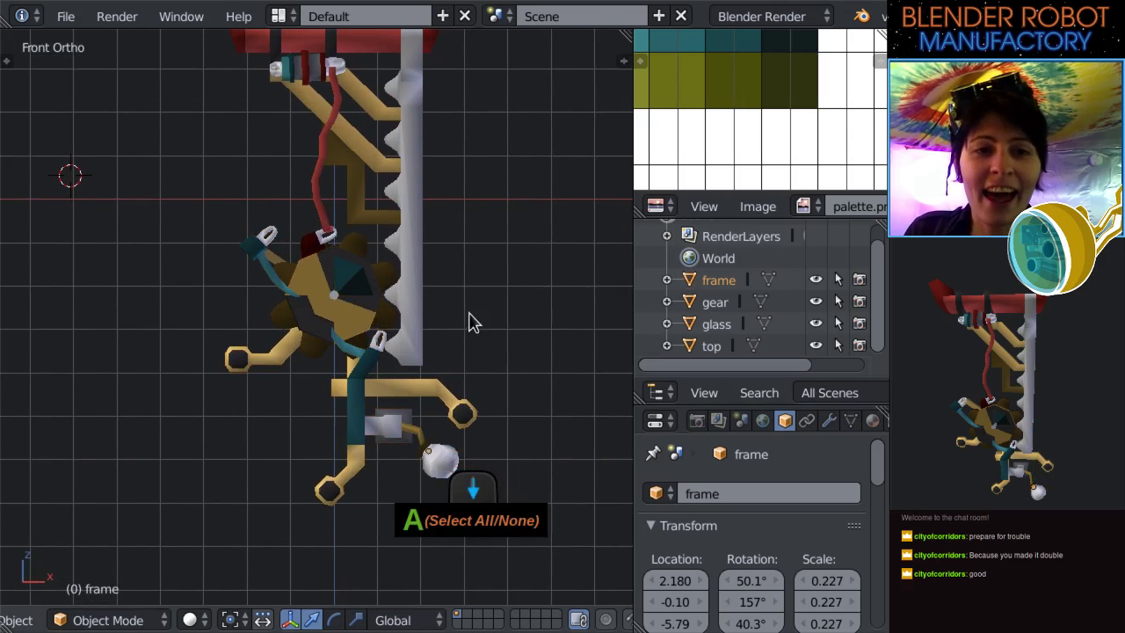
scroll(492, 281, "down", 2)
middle_click_drag(498, 251, 493, 250, "shift")
scroll(495, 258, "up", 1)
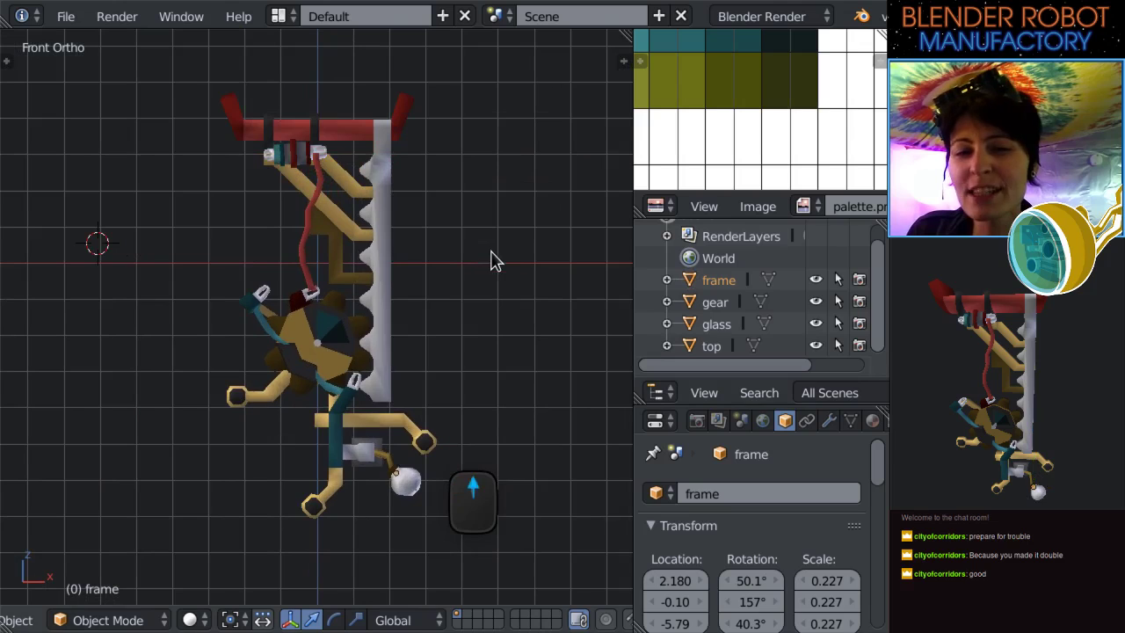
scroll(796, 545, "down", 1)
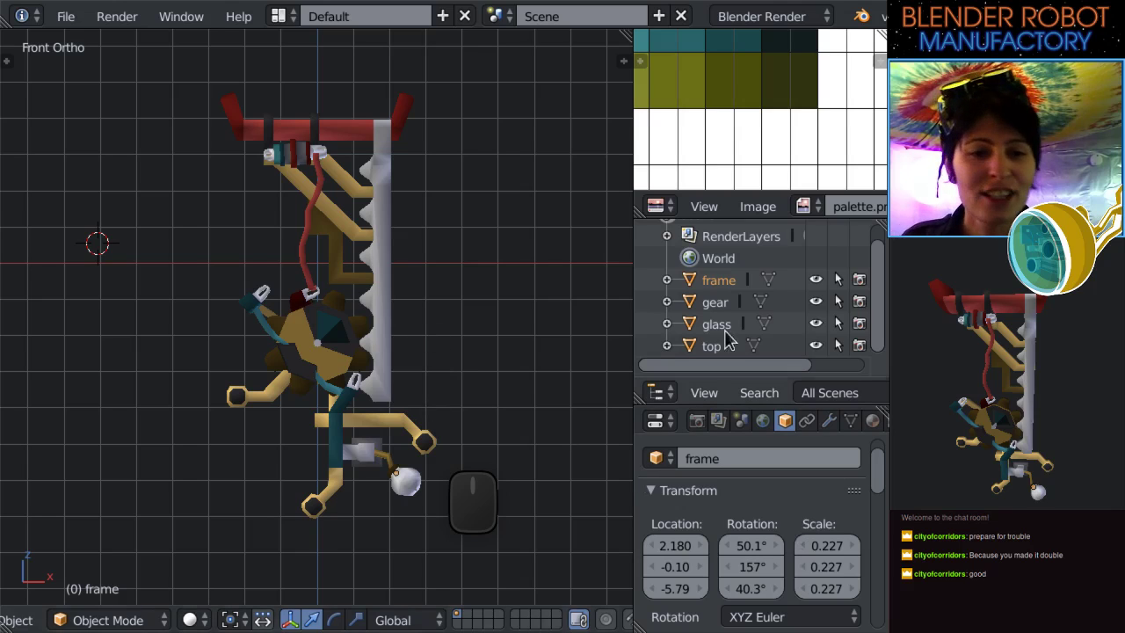
Apply the location, scale and rotation transforms of the frame object.
right_click(413, 412)
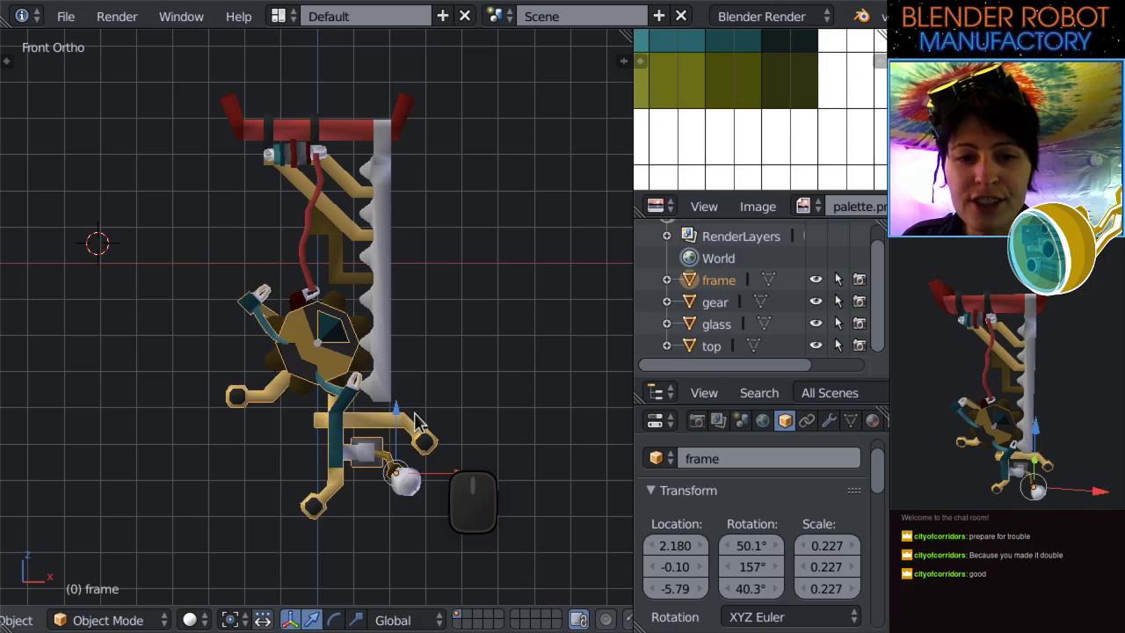
scroll(427, 407, "up", 4)
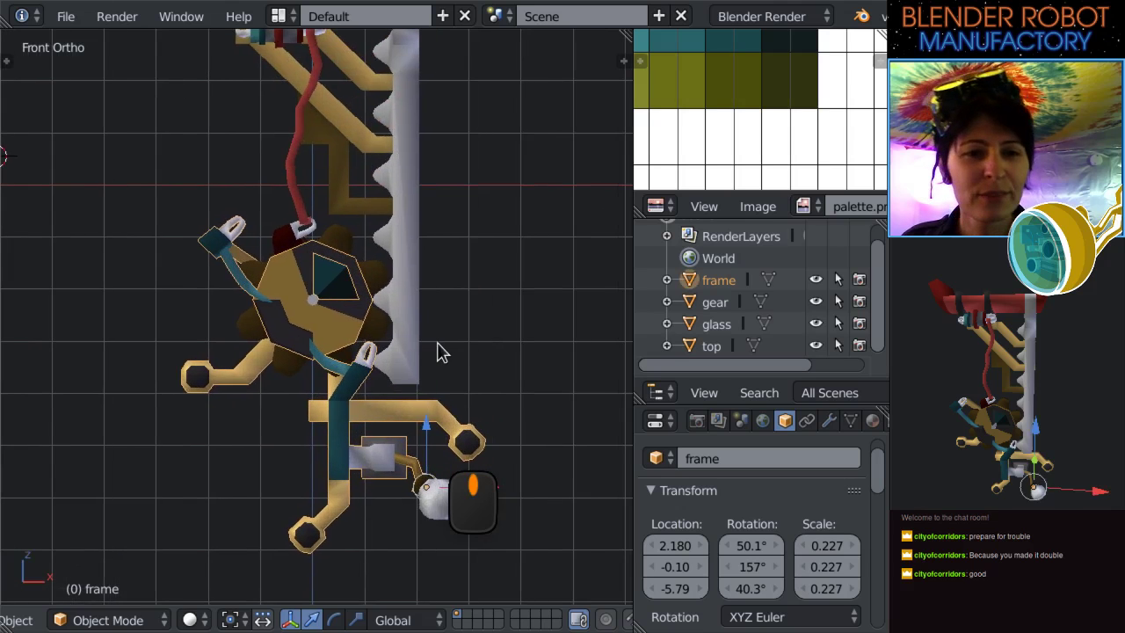
scroll(439, 352, "down", 4)
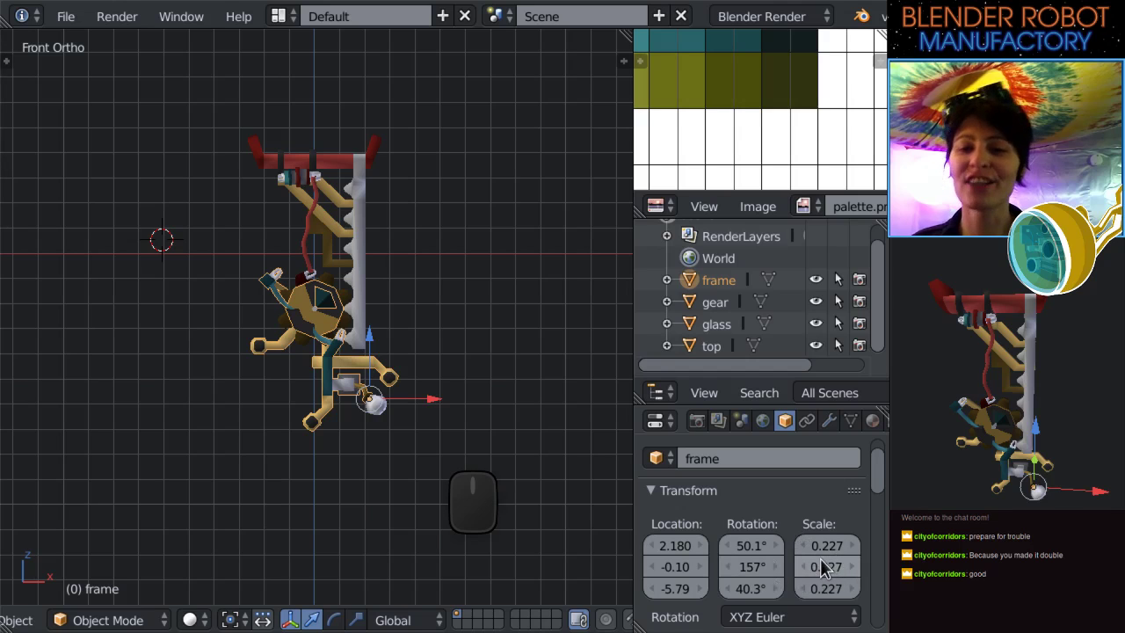
key("ctrl+a")
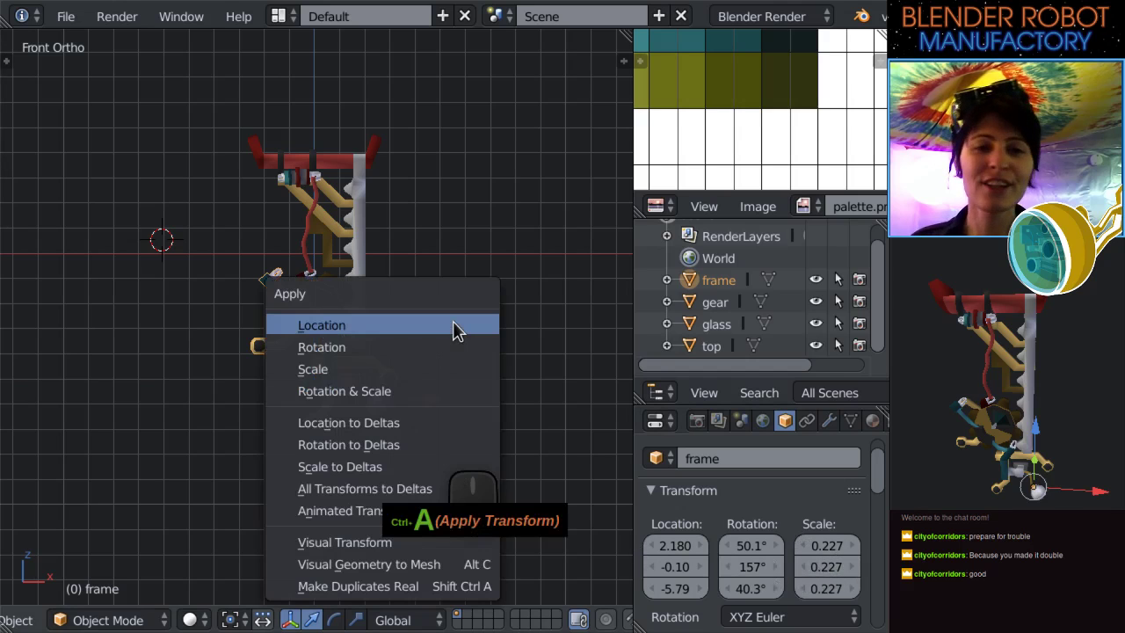
left_click(453, 325)
key("ctrl+a")
left_click(427, 366)
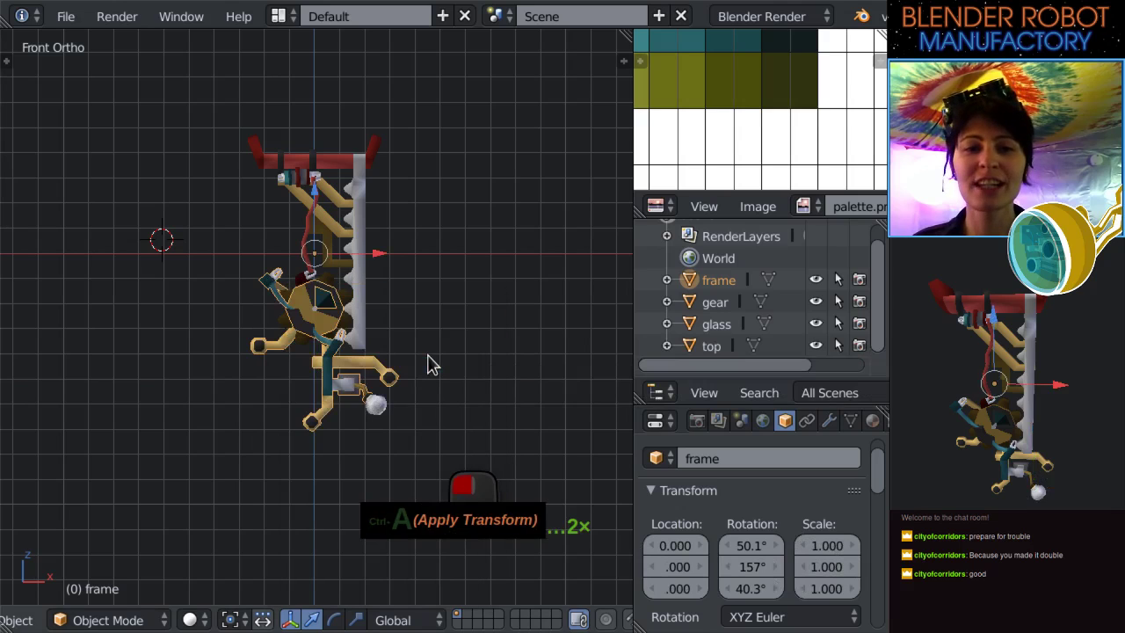
key("ctrl+a")
left_click(420, 339)
scroll(419, 338, "up", 3)
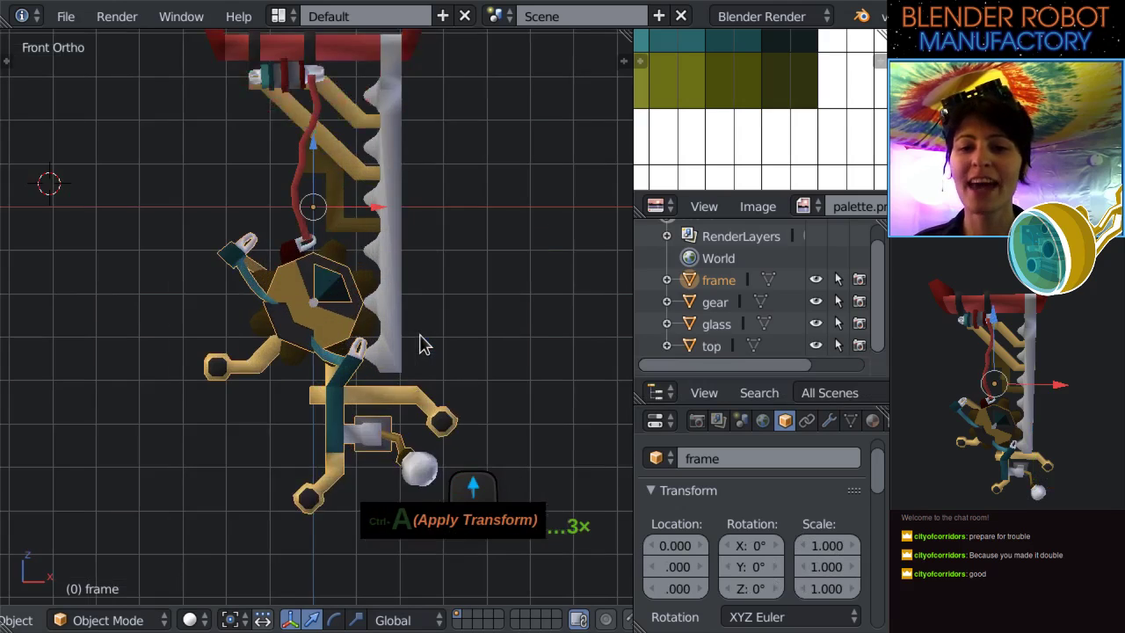
middle_click_drag(455, 413, 320, 373)
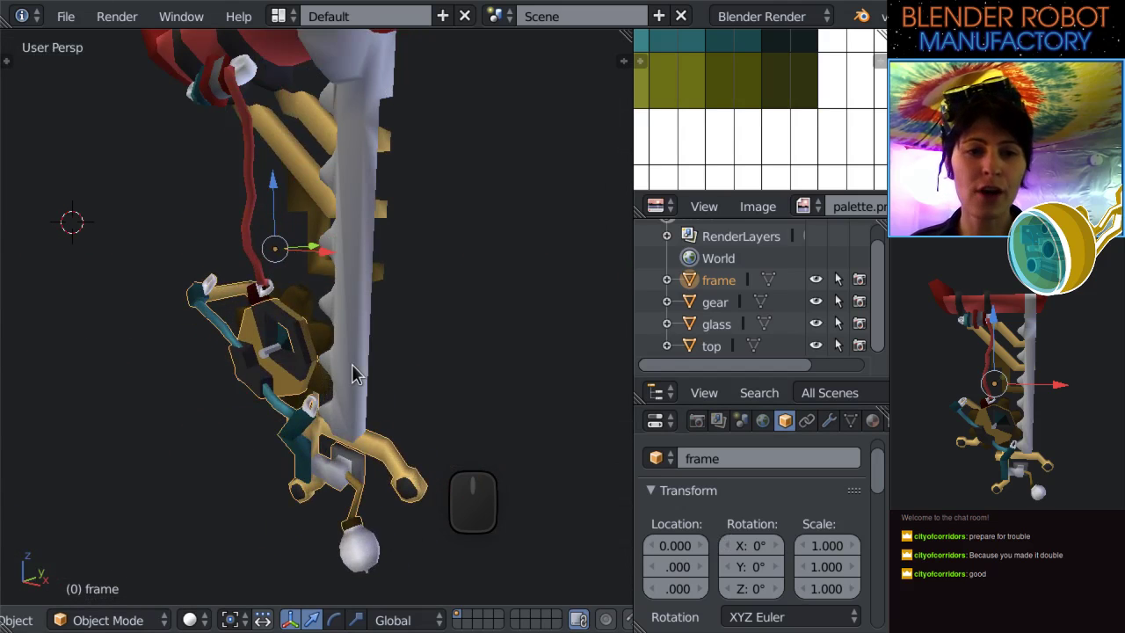
Apply the location, rotation and scale transforms of the top object in front view.
key("KP_1")
right_click(372, 231)
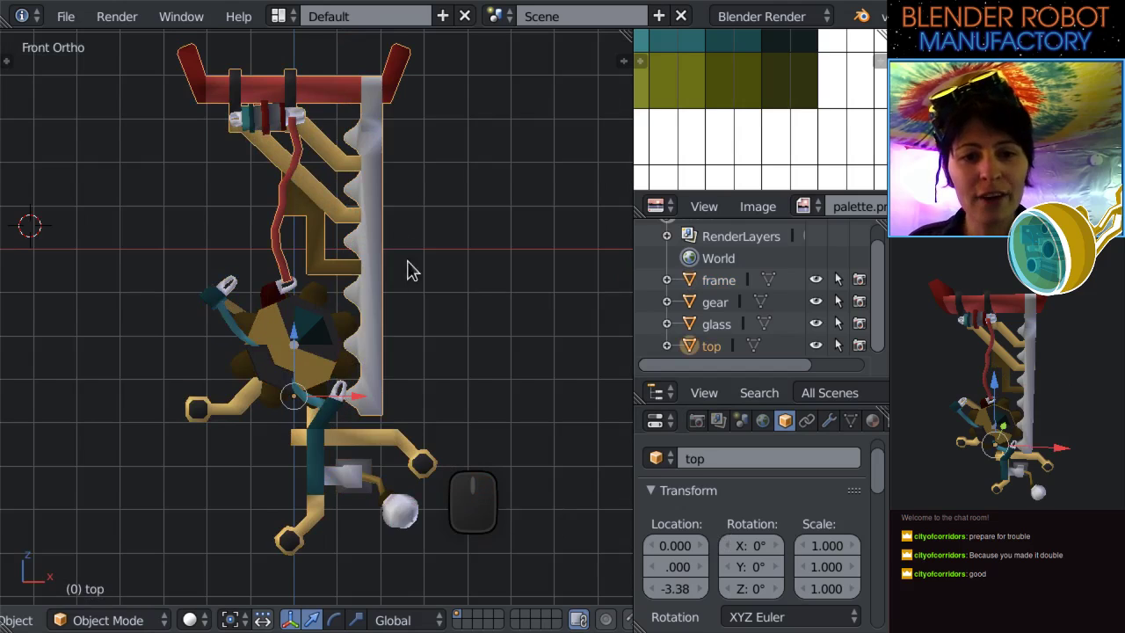
middle_click_drag(408, 253, 411, 292, "shift")
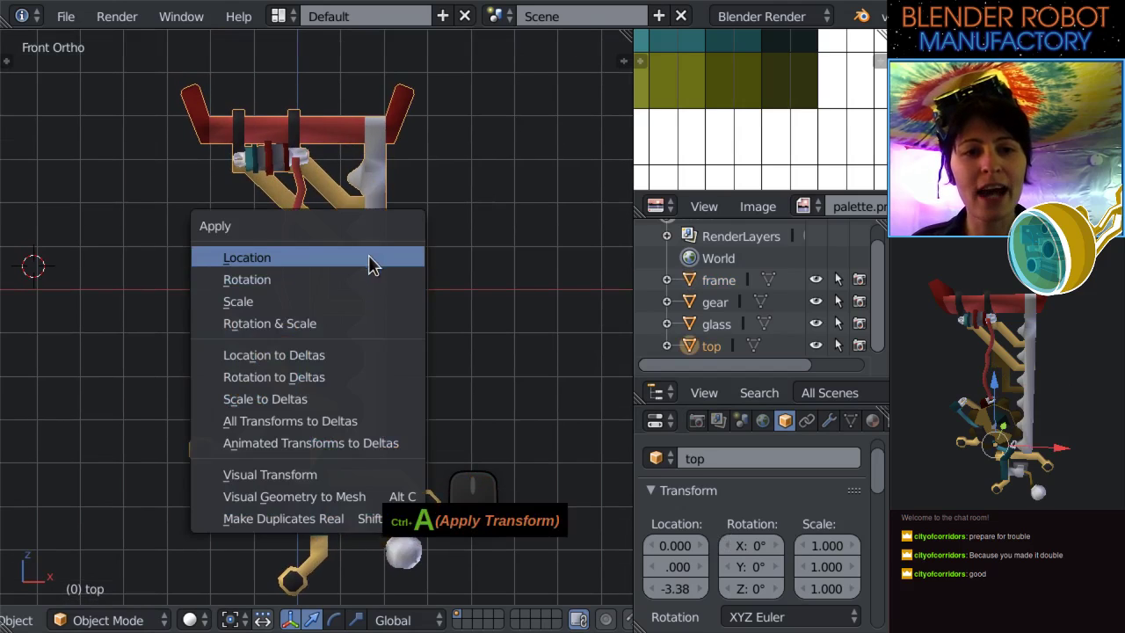
left_click(369, 257)
key("ctrl+a")
left_click(356, 278)
key("ctrl+a")
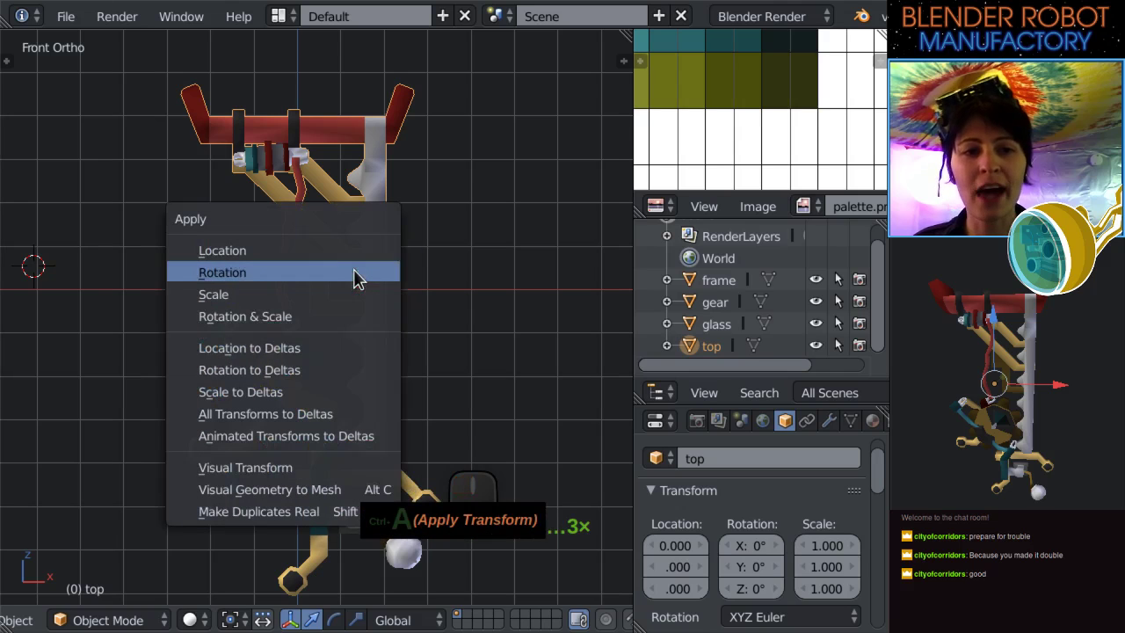
left_click(352, 299)
Apply the location, rotation and scale transforms of the glass bulb object.
middle_click_drag(390, 420, 340, 244, "shift")
right_click(365, 385)
key("ctrl+a")
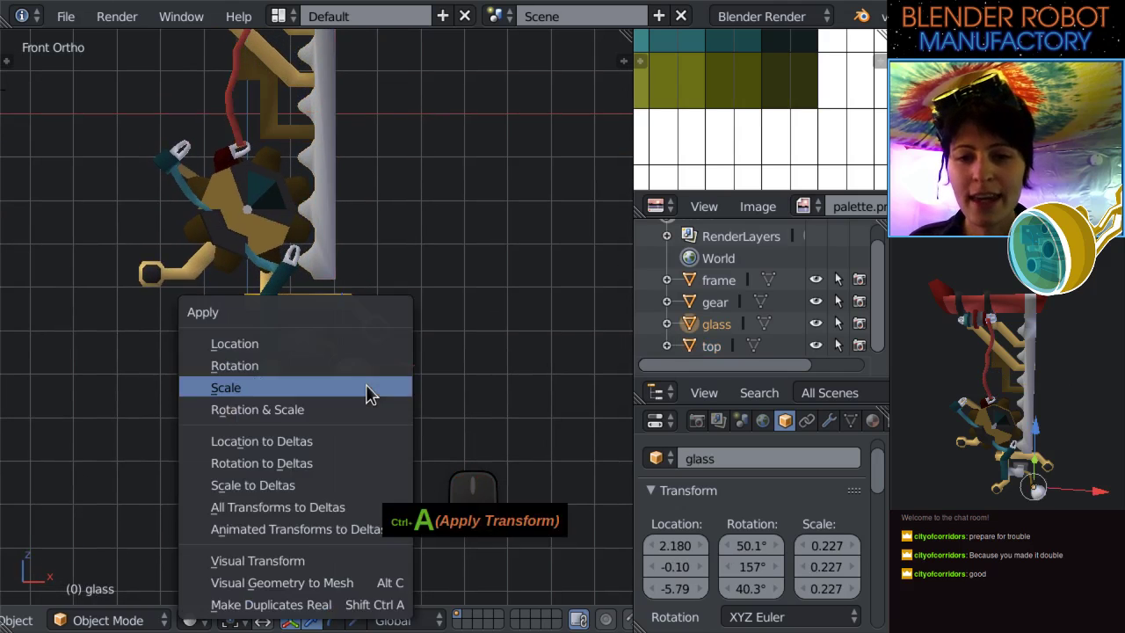
left_click(342, 344)
key("ctrl+a")
left_click(339, 357)
key("ctrl+a")
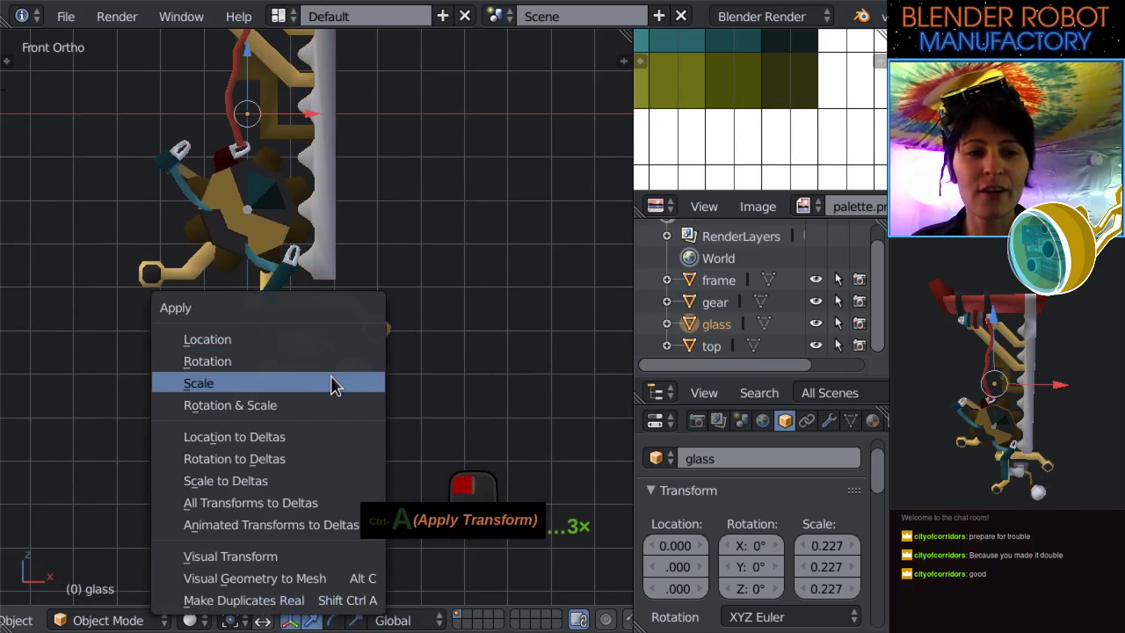
left_click(334, 383)
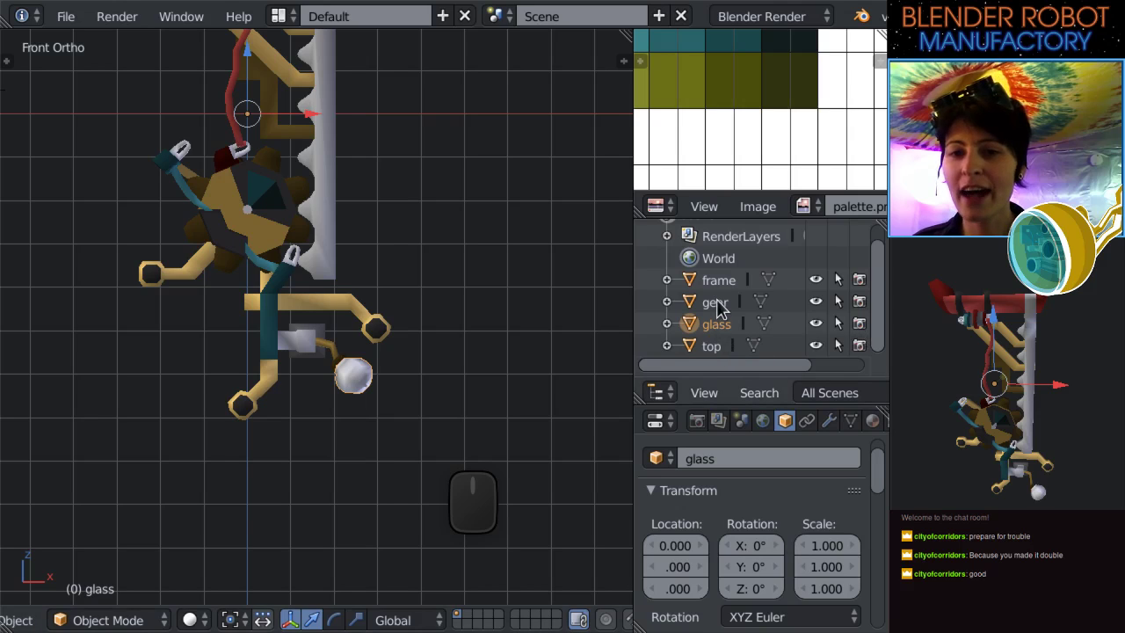
Check the transform values of the top, glass, frame and gear objects one after another.
right_click(711, 345)
left_click(716, 324)
left_click(719, 281)
left_click(729, 302)
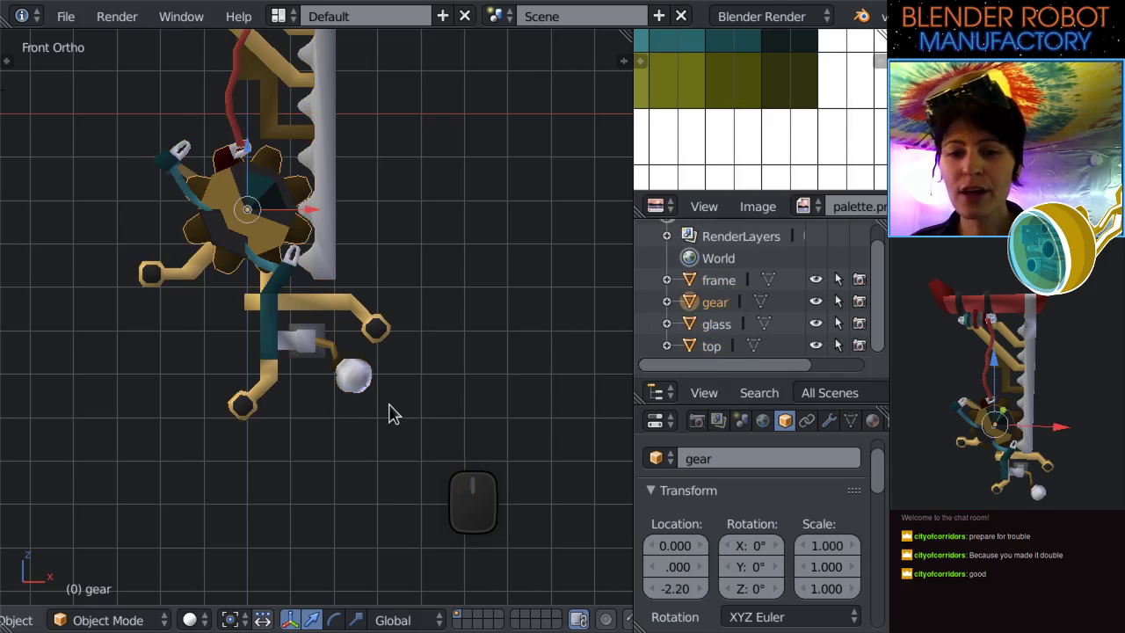
scroll(422, 407, "up", 2)
scroll(397, 411, "up", 3)
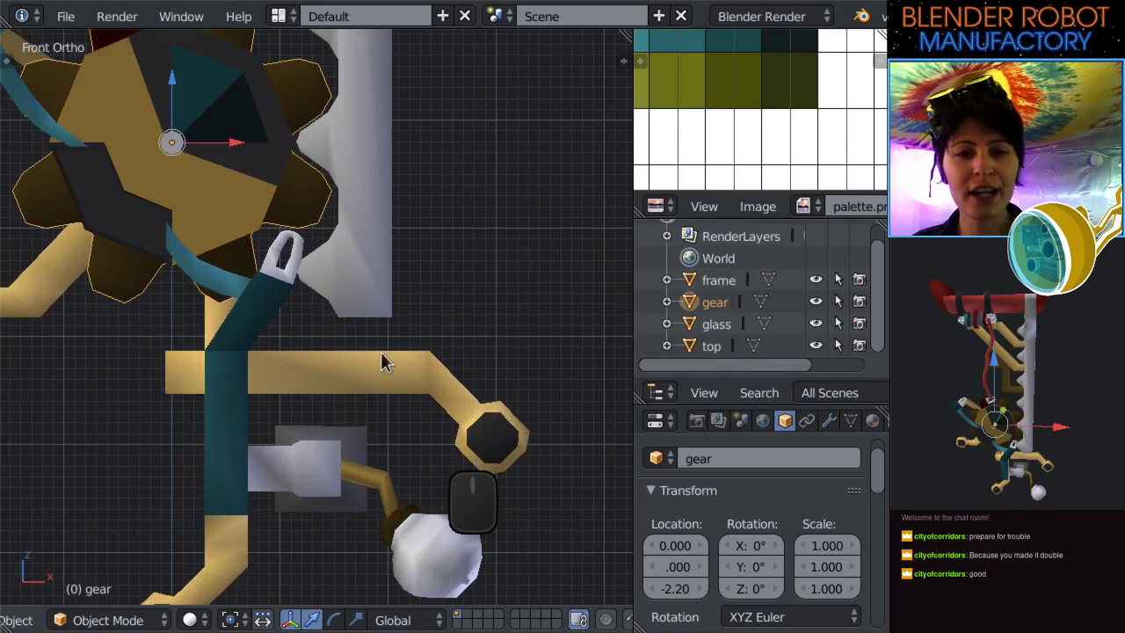
scroll(485, 397, "down", 5)
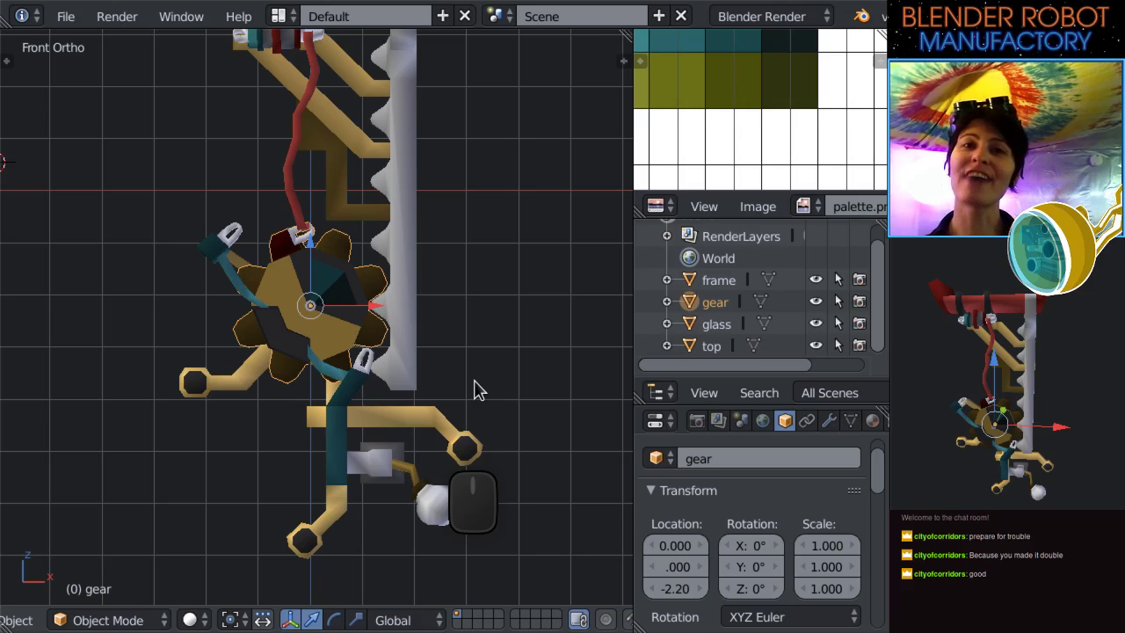
Try rotating the gear freely around its own centre in front view, and undo the rotation.
scroll(341, 347, "up", 2)
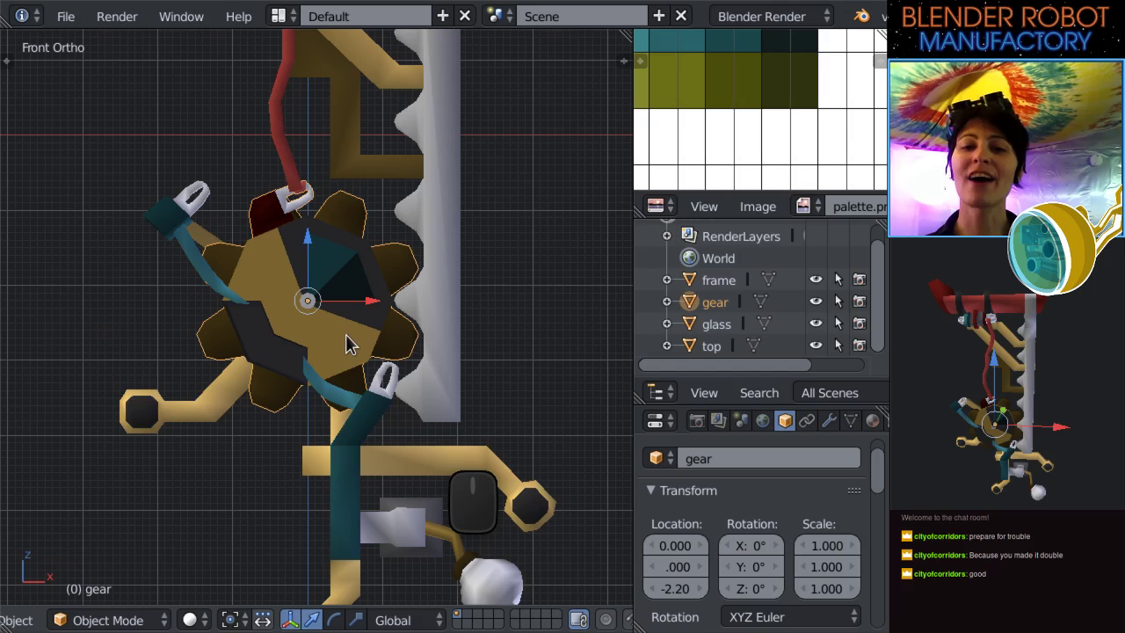
scroll(365, 396, "up", 1)
scroll(365, 396, "up", 3)
scroll(360, 400, "down", 4)
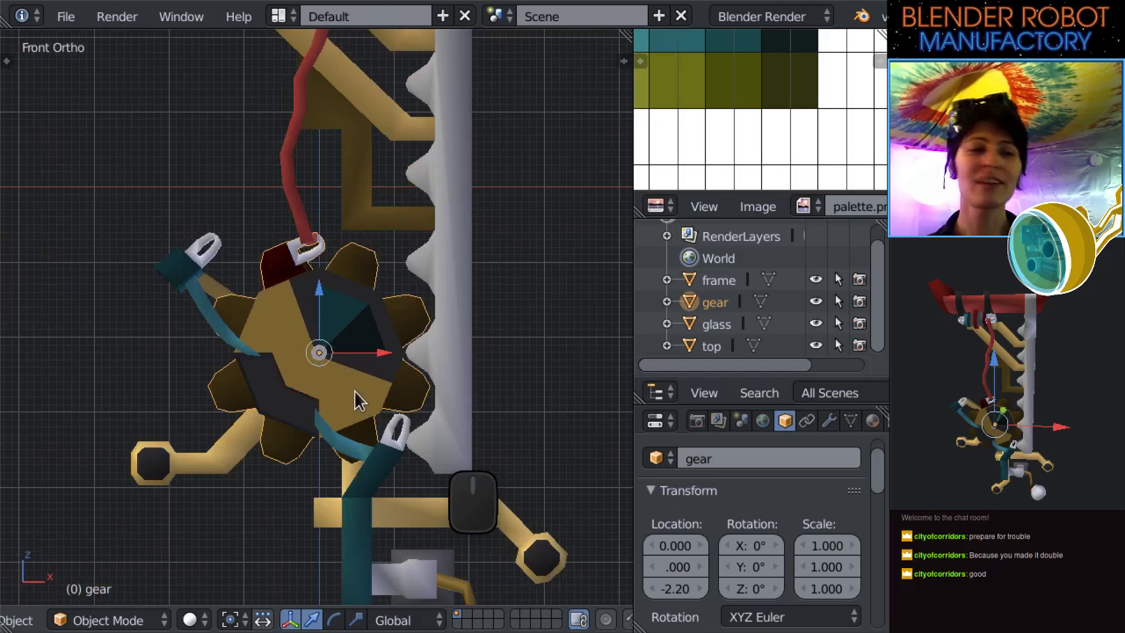
scroll(347, 386, "down", 2)
scroll(303, 361, "down", 1)
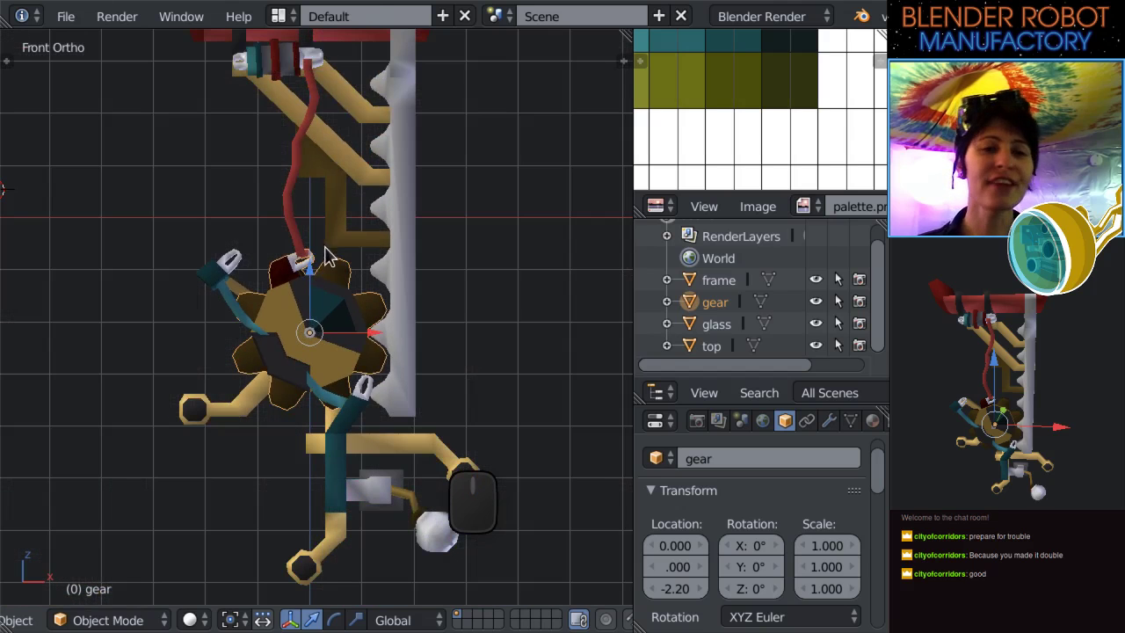
key("r")
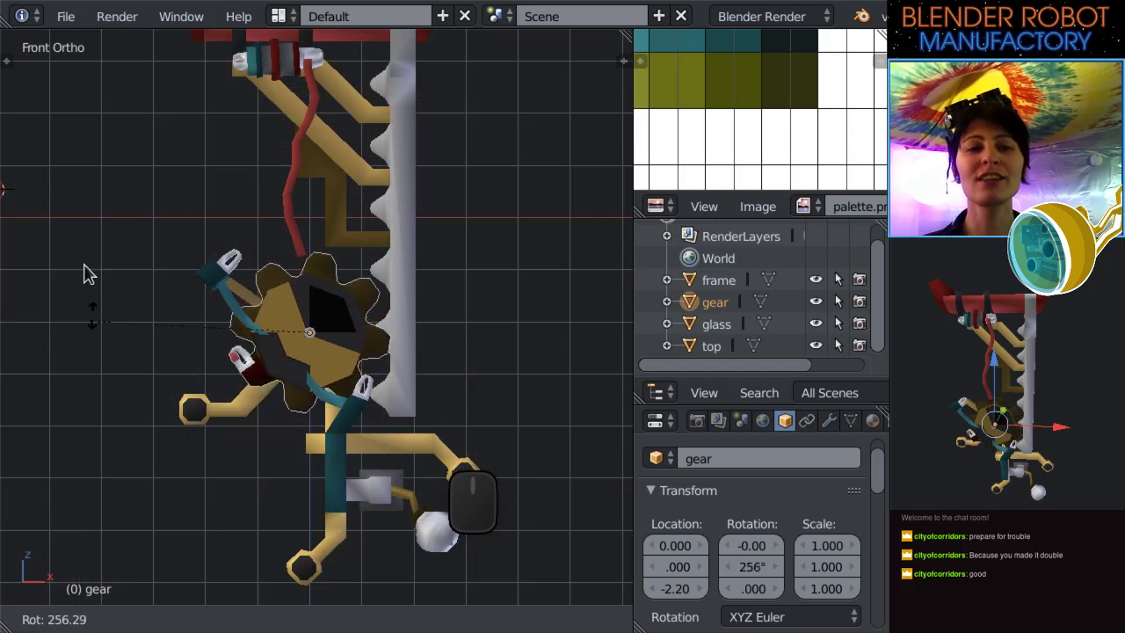
key("ctrl+z")
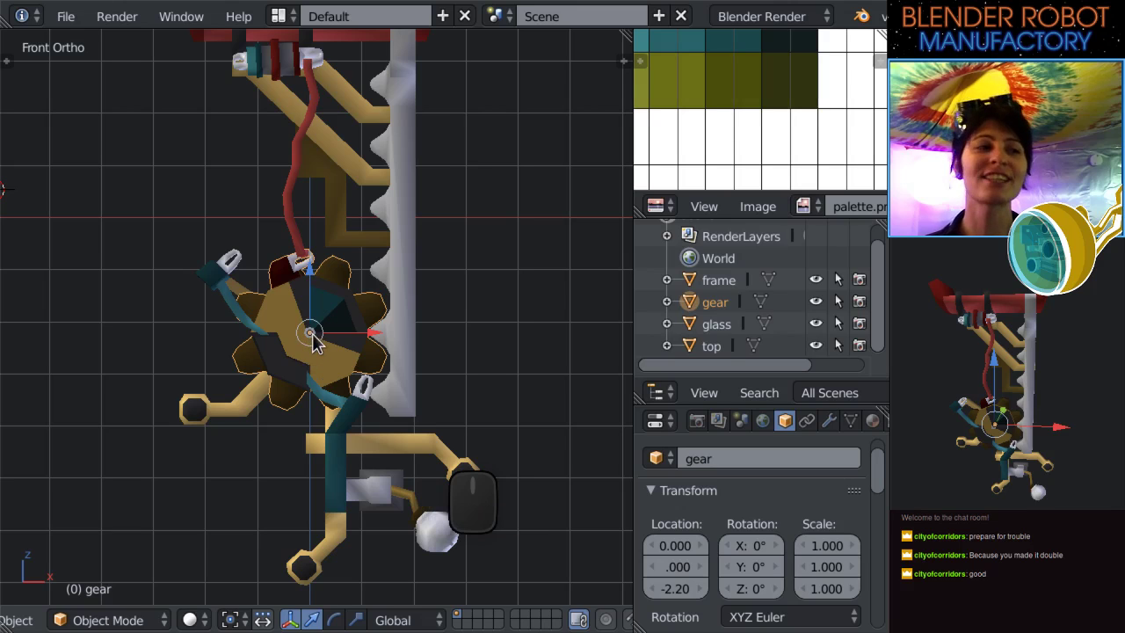
Apply the location transform of the gear object.
scroll(314, 341, "down", 2)
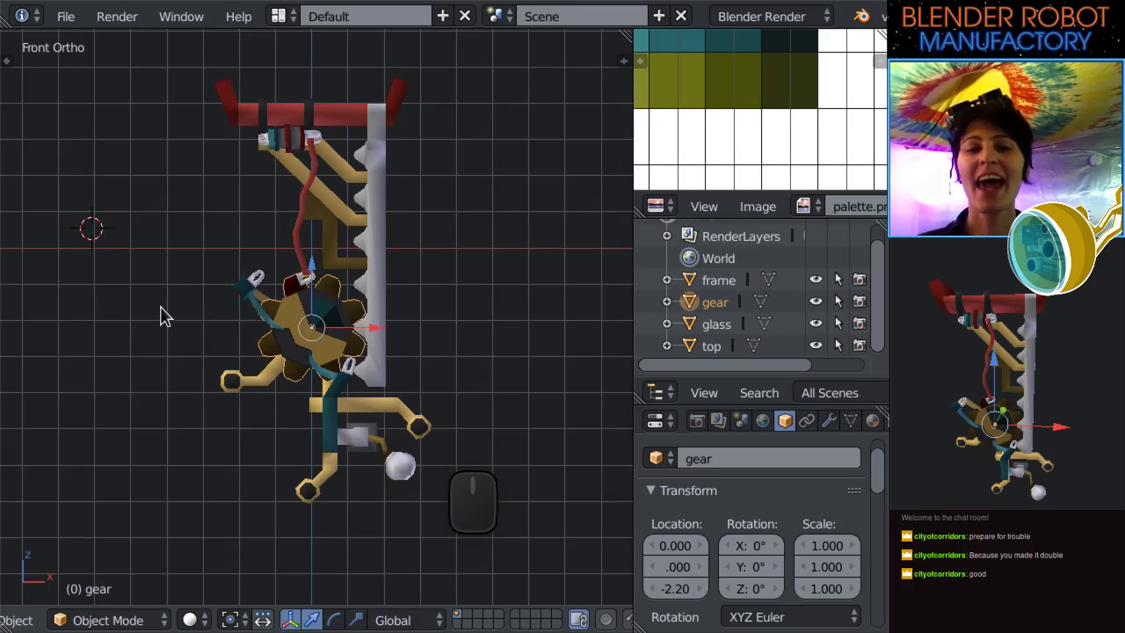
scroll(163, 317, "up", 2)
middle_click_drag(229, 244, 255, 262)
key("KP_1")
scroll(352, 290, "up", 6)
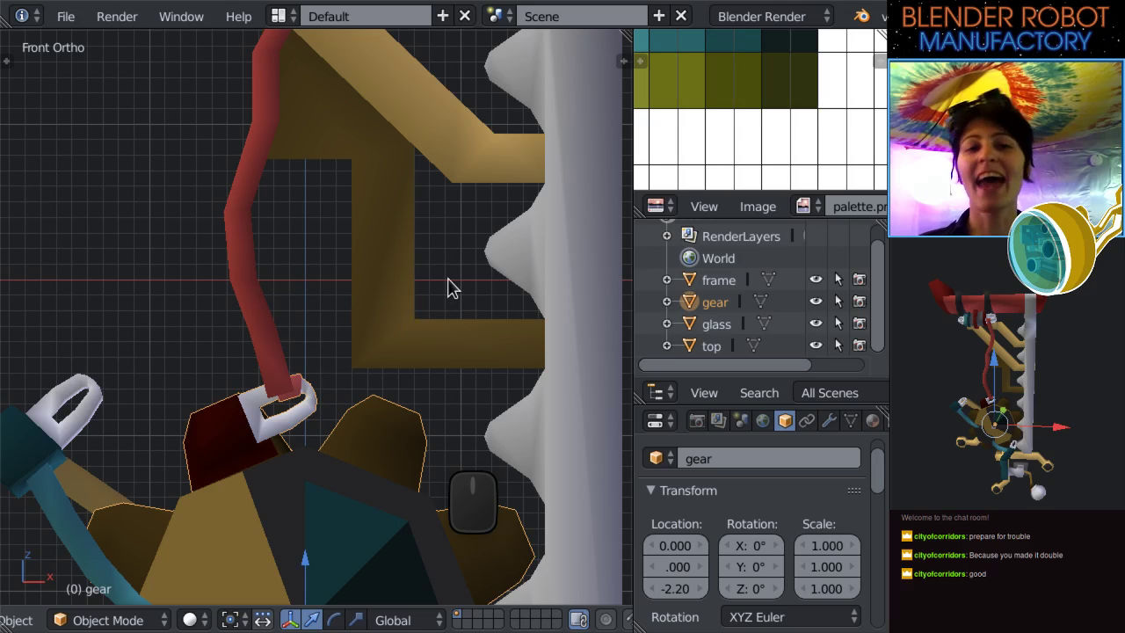
scroll(360, 341, "down", 4)
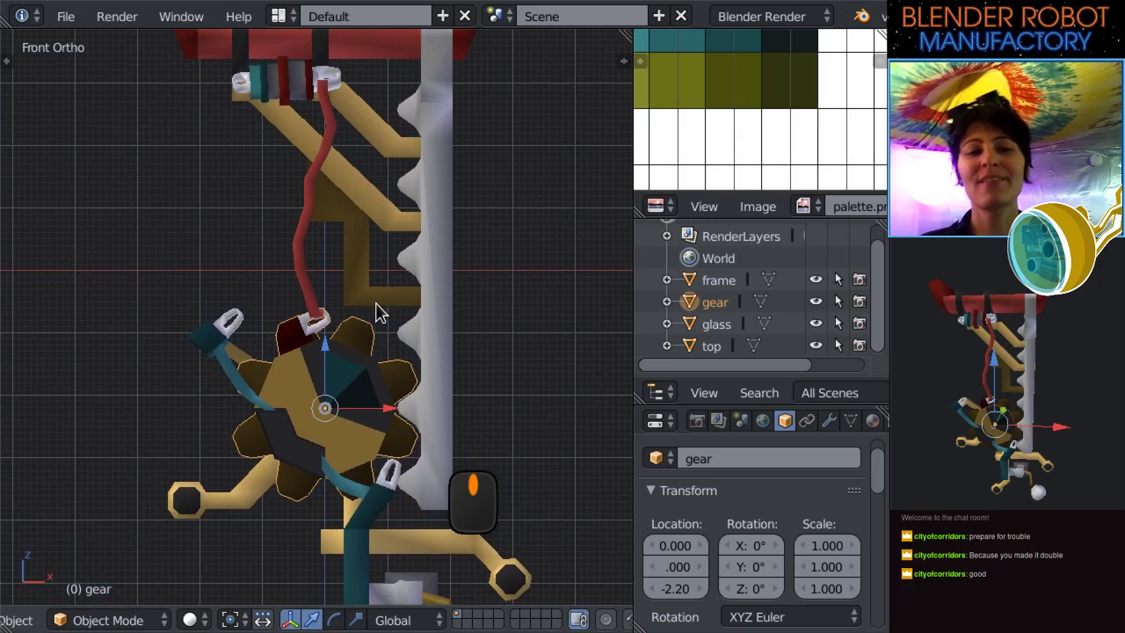
scroll(370, 321, "down", 2)
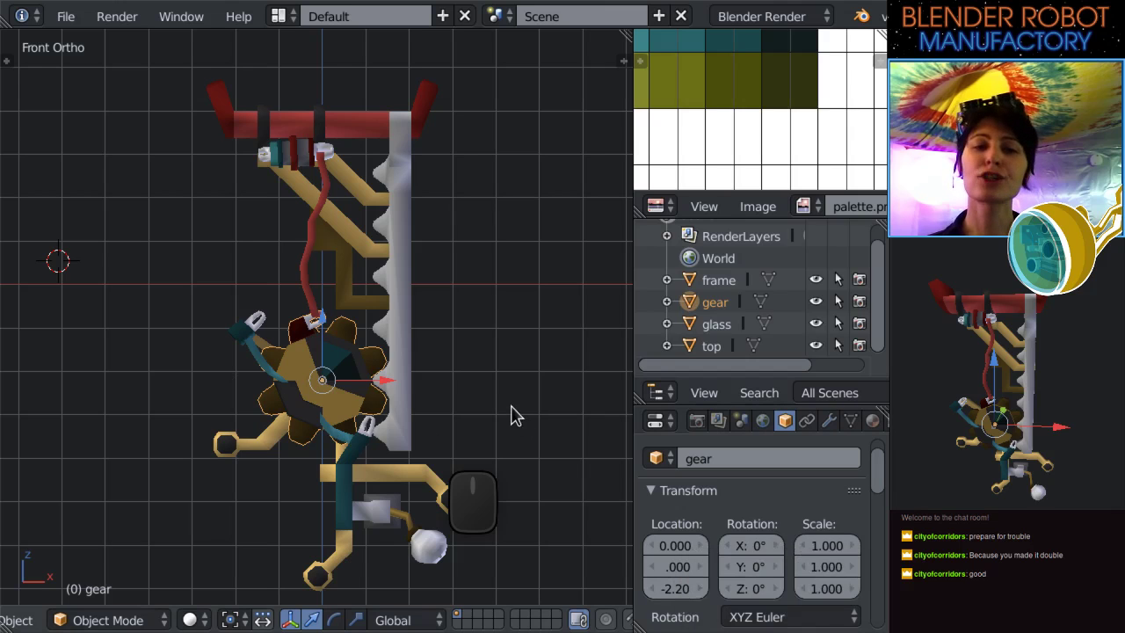
key("ctrl+a")
left_click(480, 349)
scroll(469, 356, "down", 4)
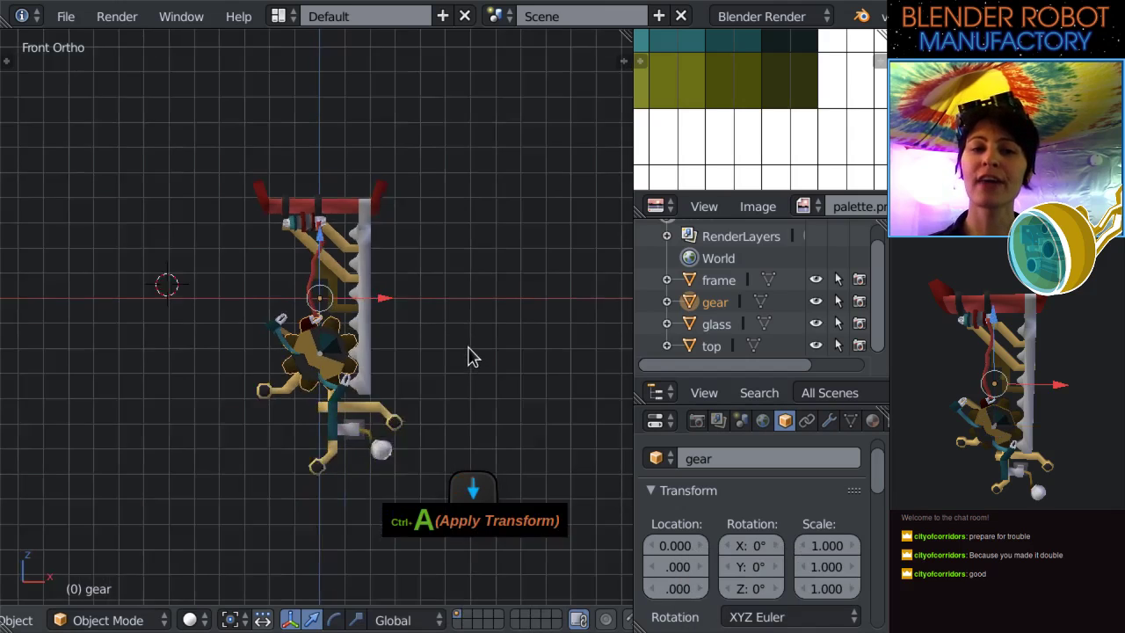
Try rotating the gear about its relocated origin in front view, and undo the rotation.
scroll(354, 391, "up", 2)
scroll(354, 391, "up", 3)
key("r")
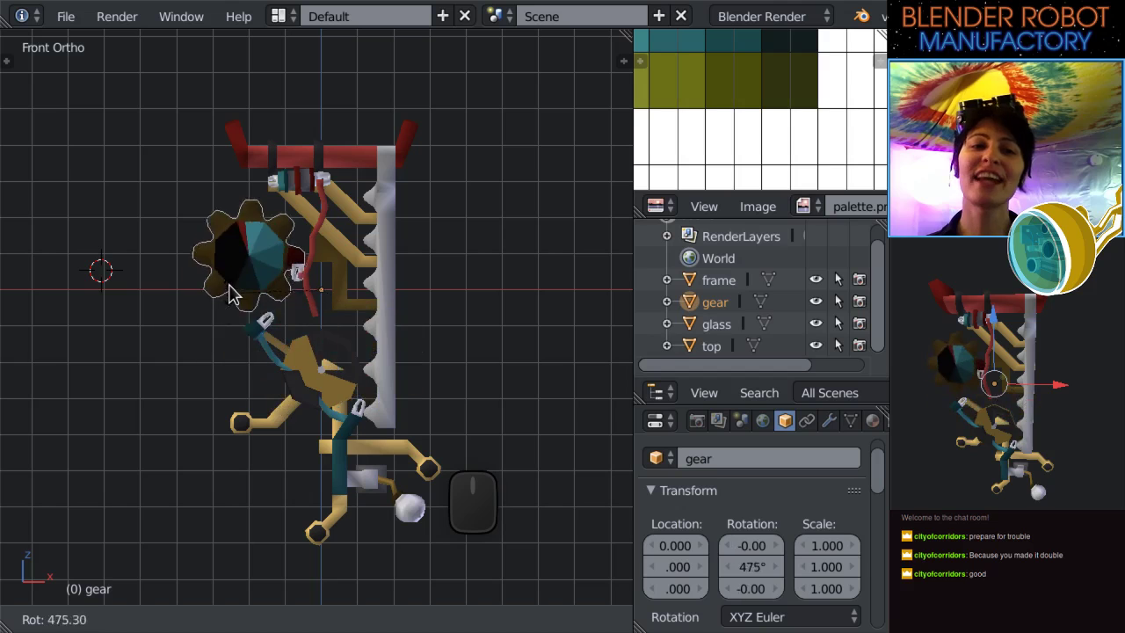
left_click(236, 292)
key("ctrl+z")
scroll(259, 318, "up", 3)
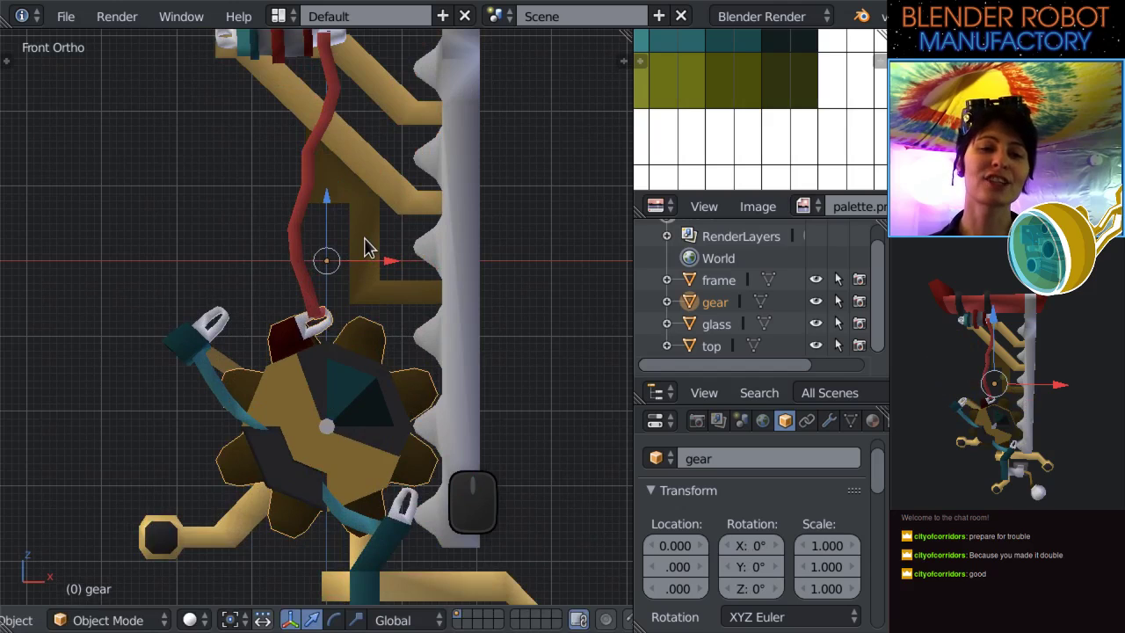
Undo the applied location transform of the gear so its origin returns to the gear's centre.
key("ctrl+z")
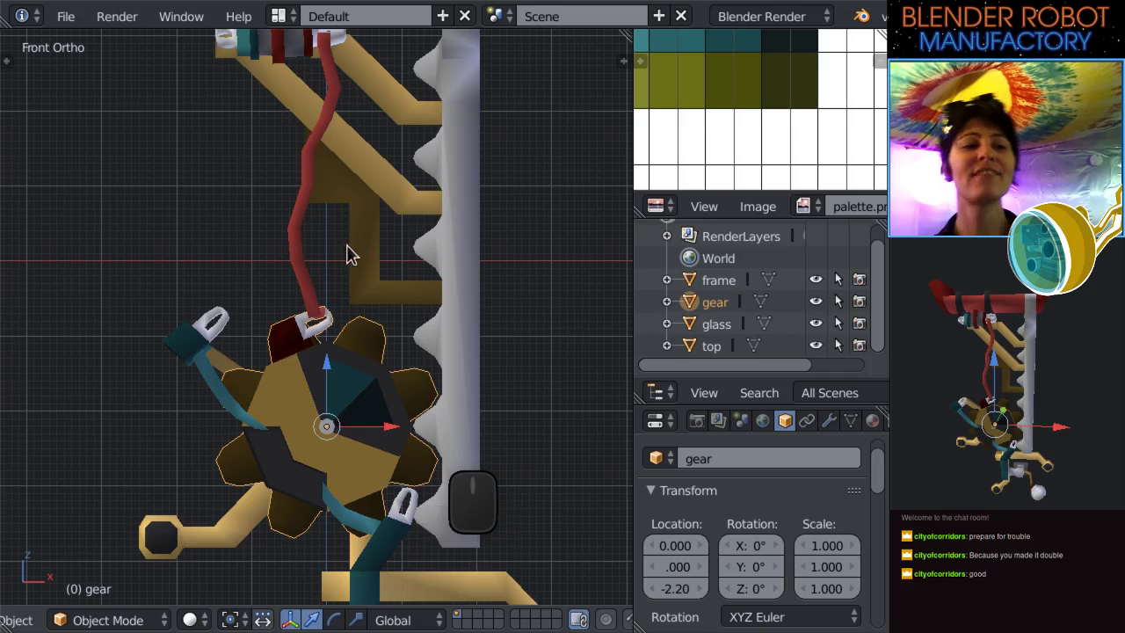
scroll(352, 251, "down", 3)
scroll(333, 208, "up", 2)
scroll(332, 209, "up", 1)
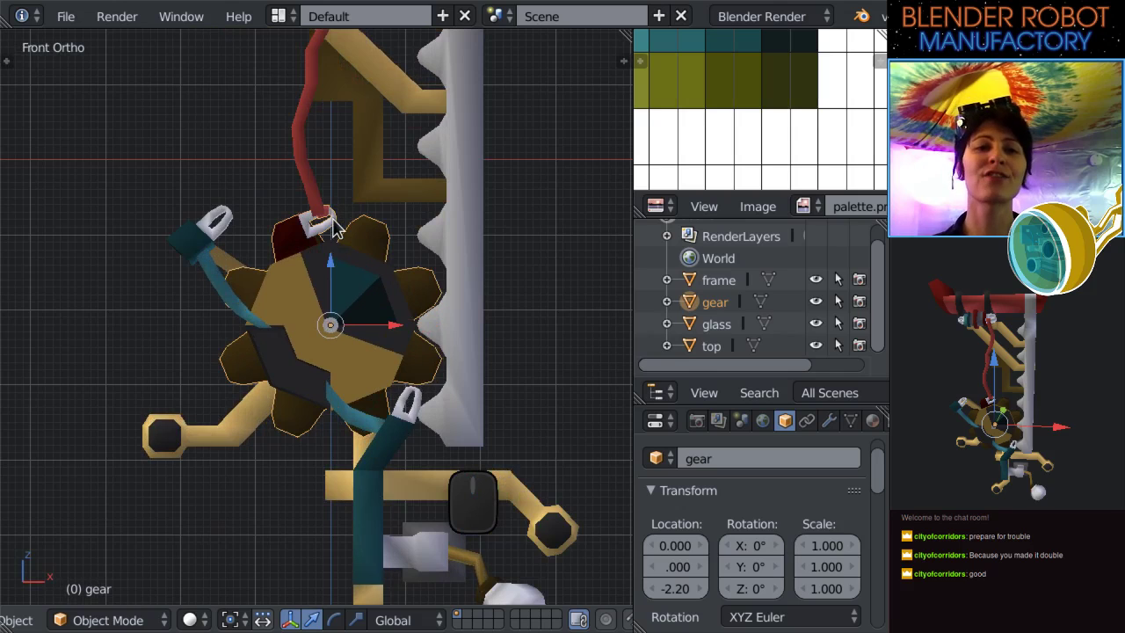
scroll(334, 226, "down", 5)
scroll(413, 297, "up", 1)
middle_click_drag(413, 297, 419, 329, "shift")
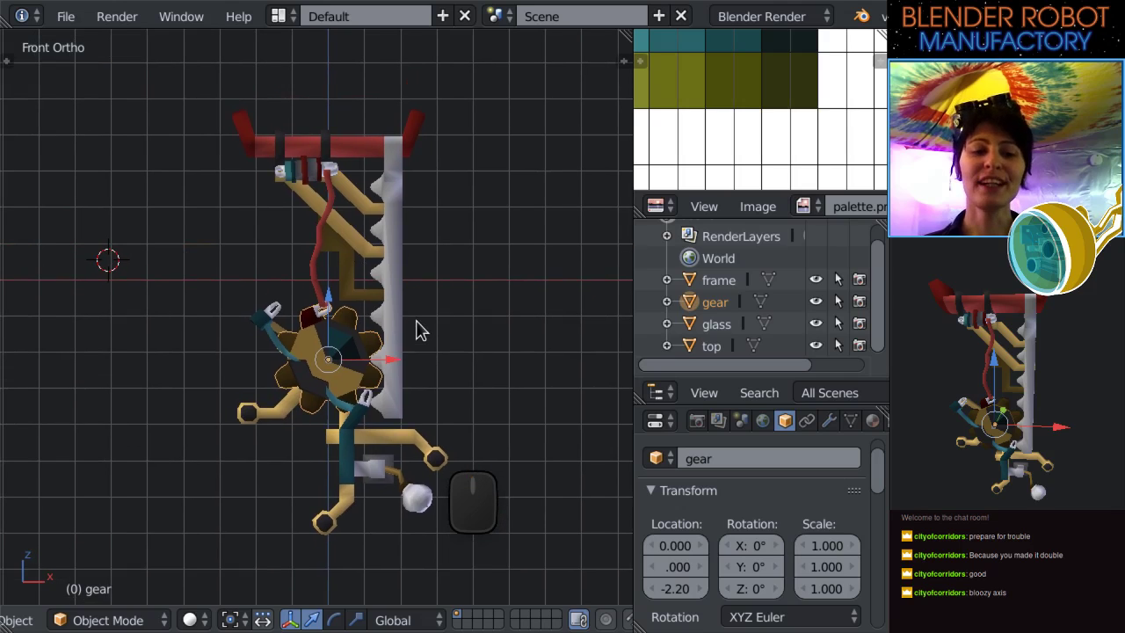
Select all the robot's parts and move them up along Z until the gear's Z location is 3.065.
key("a")
key("a")
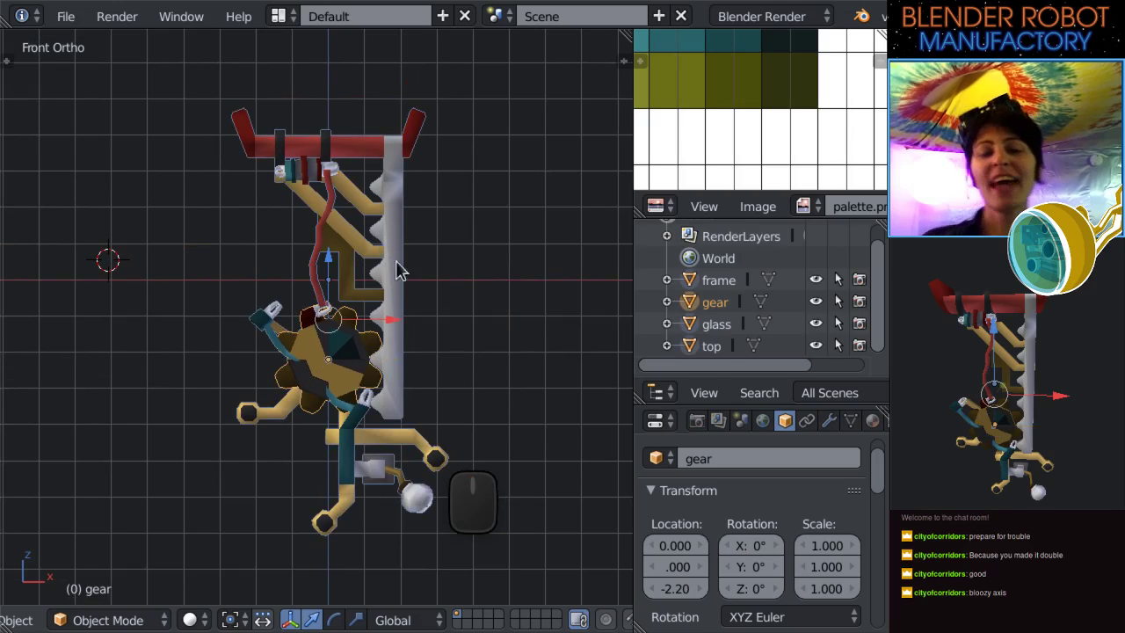
middle_click_drag(428, 365, 420, 337, "shift")
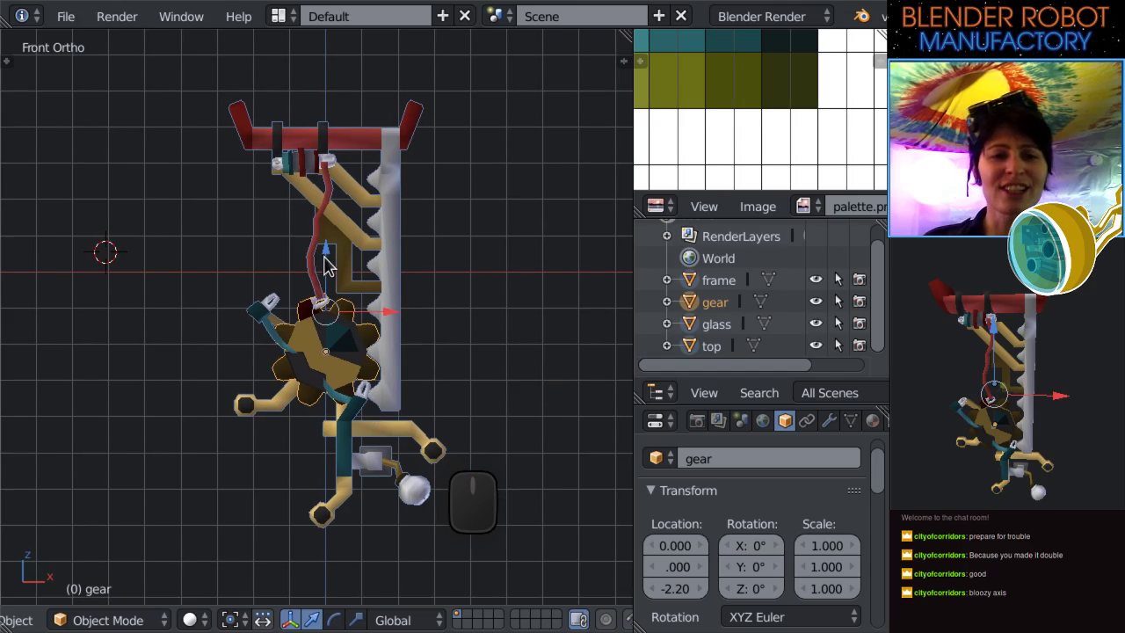
key("g")
key("z")
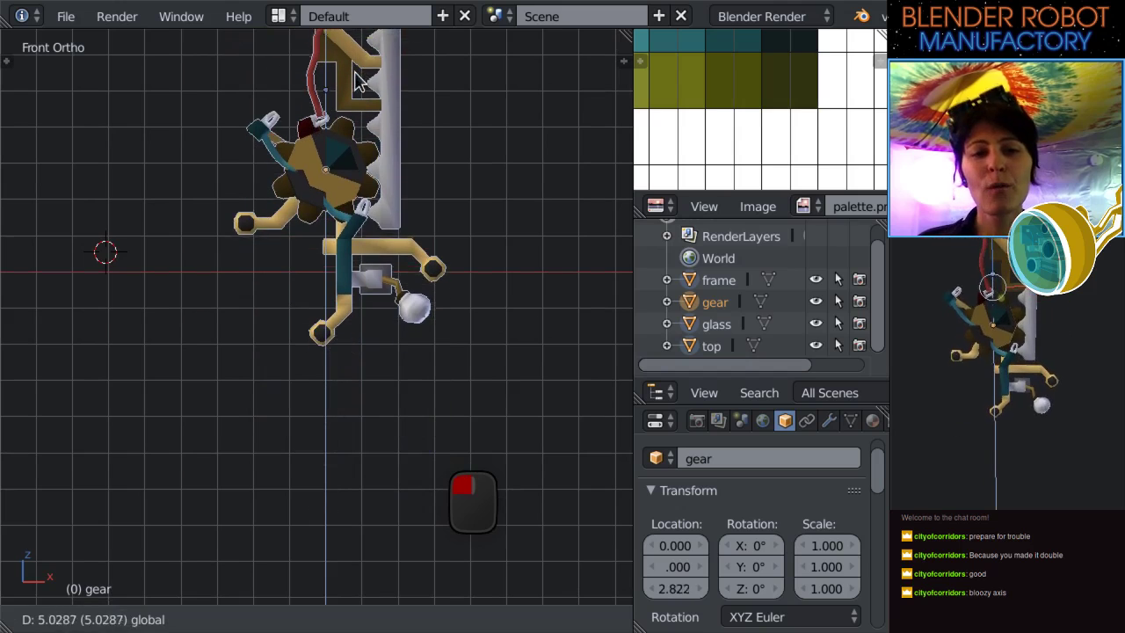
left_click(360, 73)
scroll(479, 280, "up", 2, "shift")
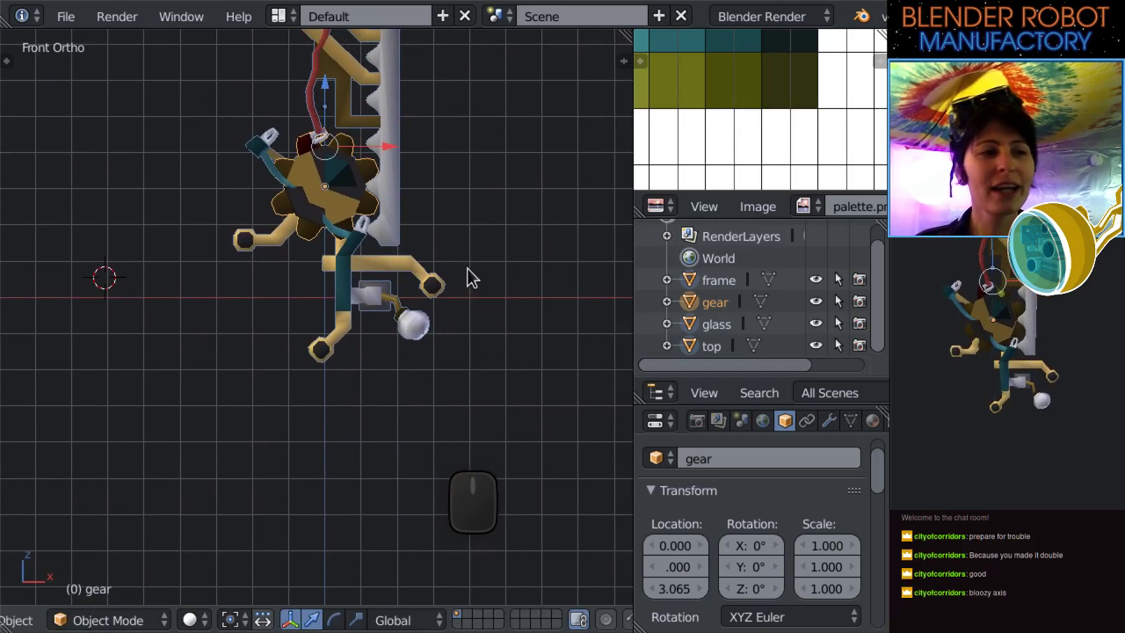
scroll(477, 272, "up", 2, "shift")
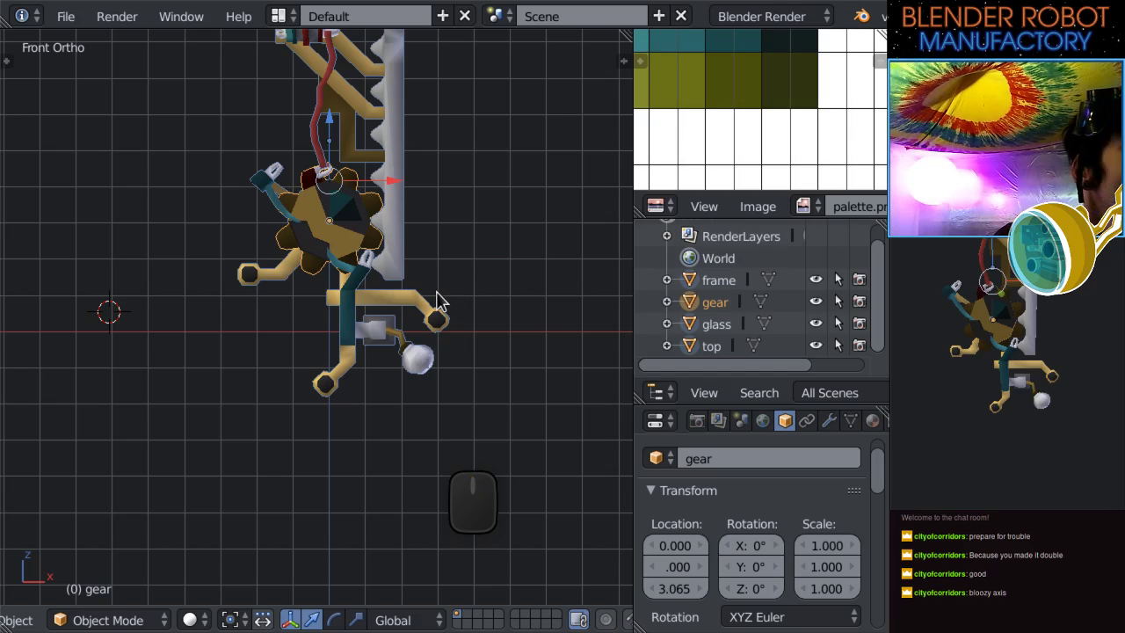
Shift all selected parts along the negative X axis by about 1.33 units.
scroll(480, 216, "up", 3)
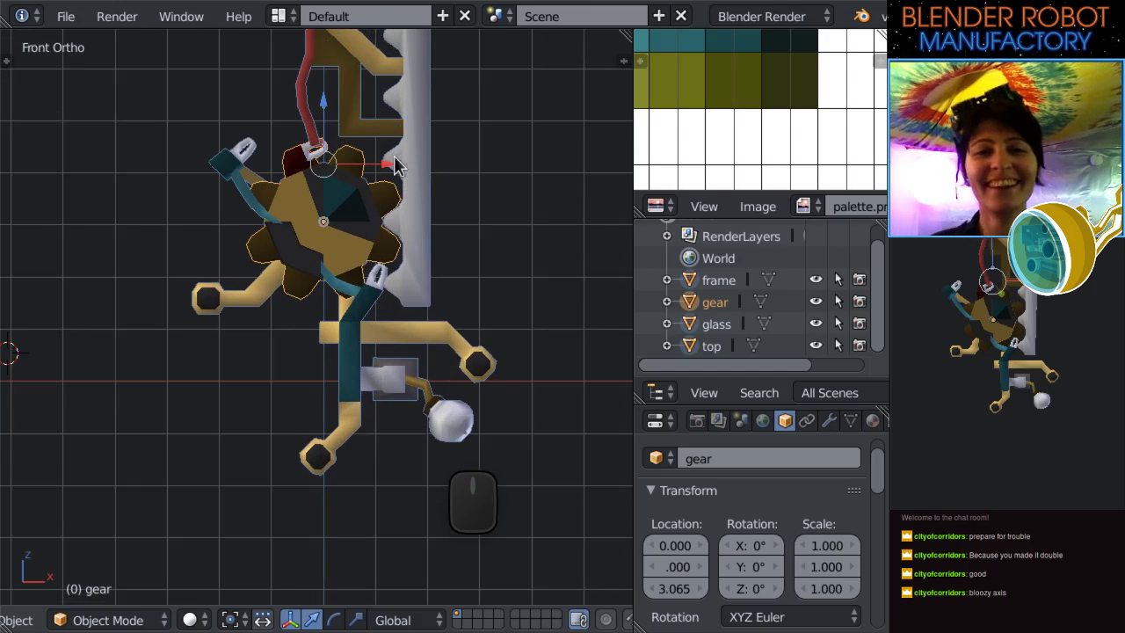
left_click_drag(386, 167, 324, 176)
scroll(357, 276, "down", 4)
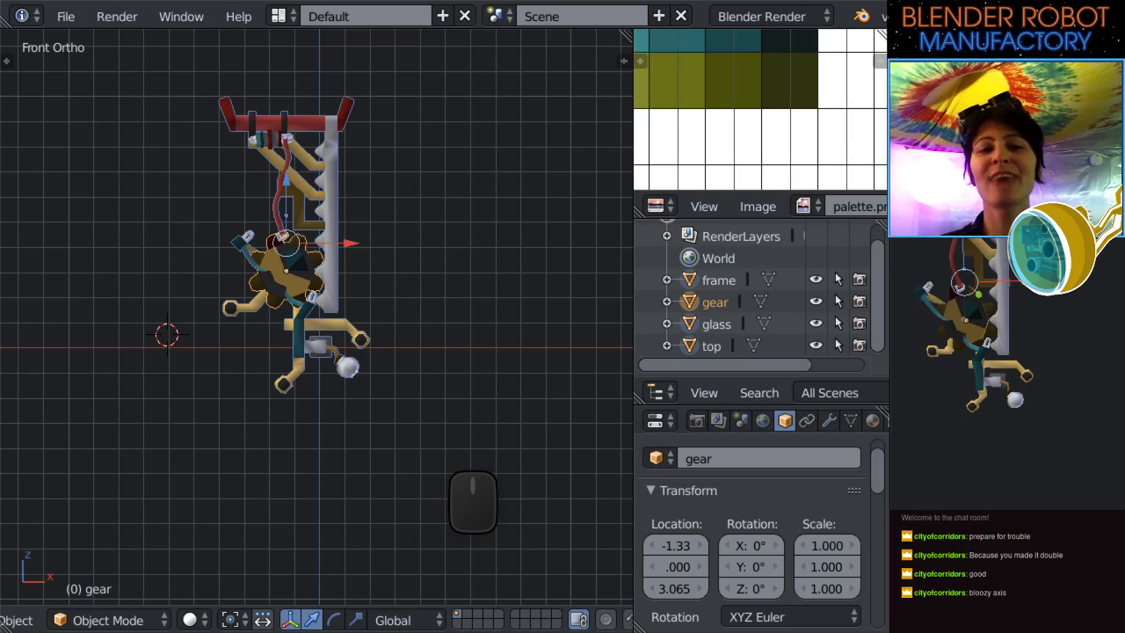
Lower all parts slightly until the gear's Z location is 3.014, check the right and front views, and deselect everything.
scroll(269, 467, "up", 3)
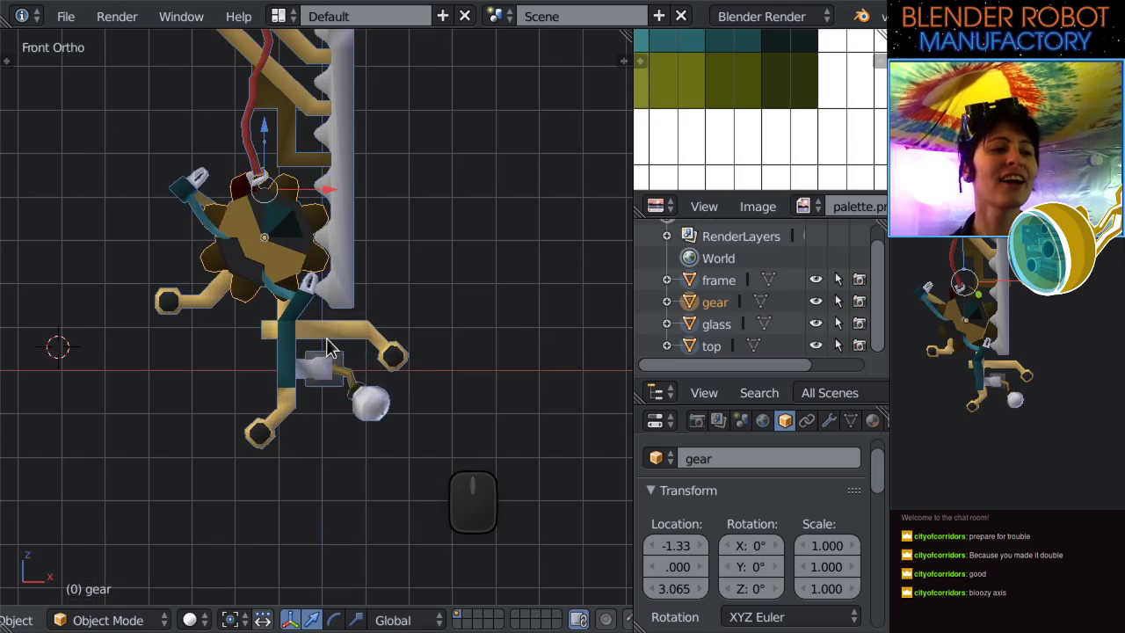
scroll(324, 349, "up", 3)
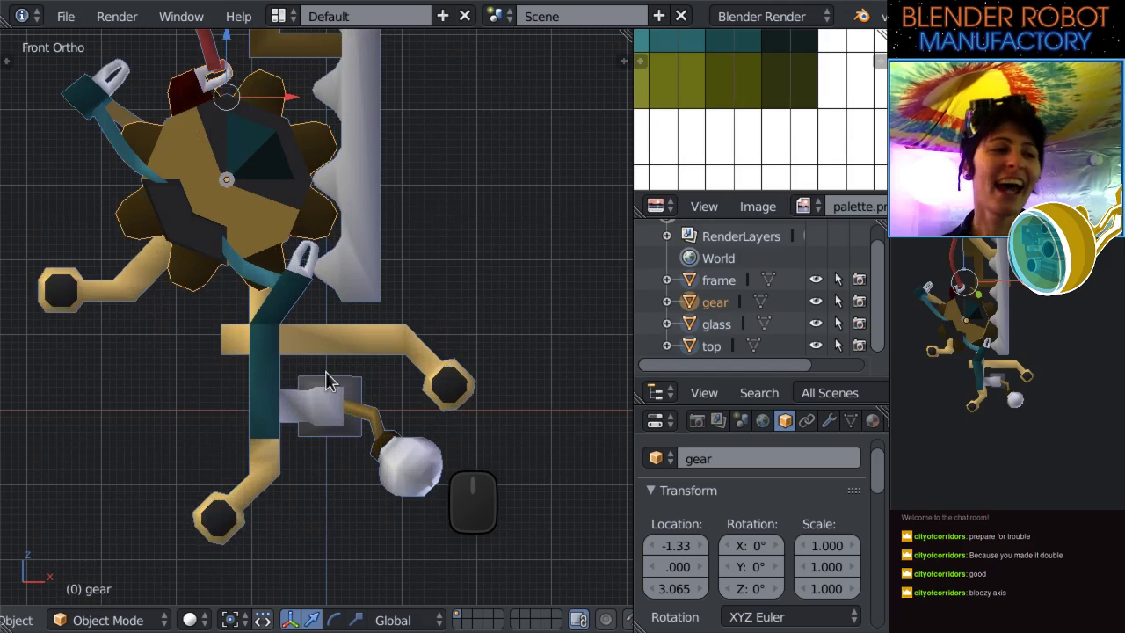
scroll(325, 380, "up", 4)
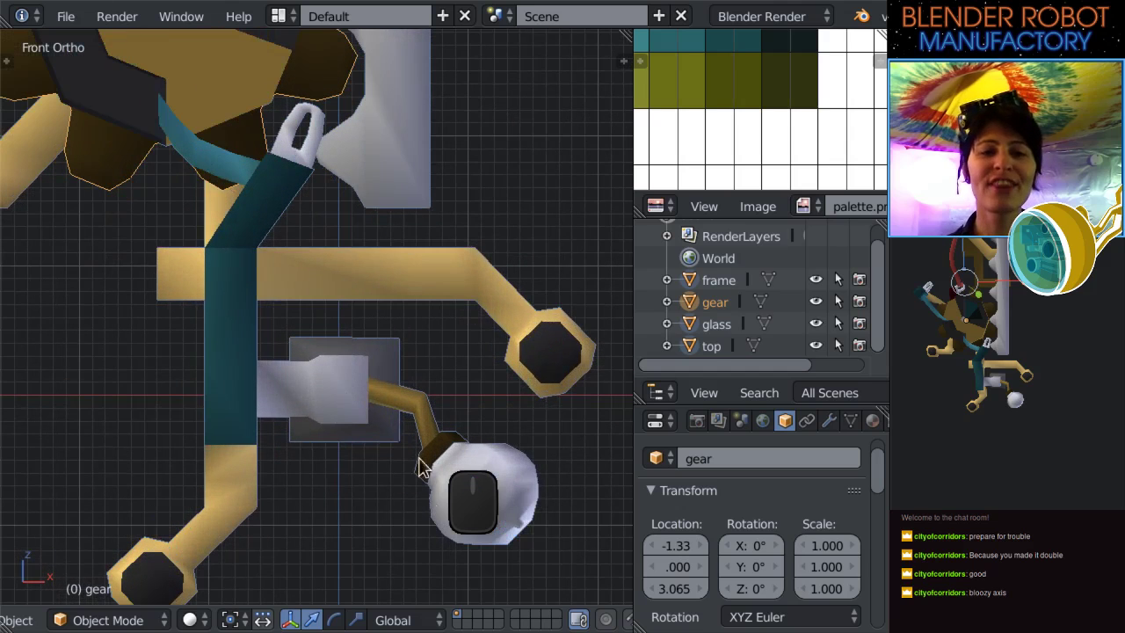
scroll(394, 434, "down", 3)
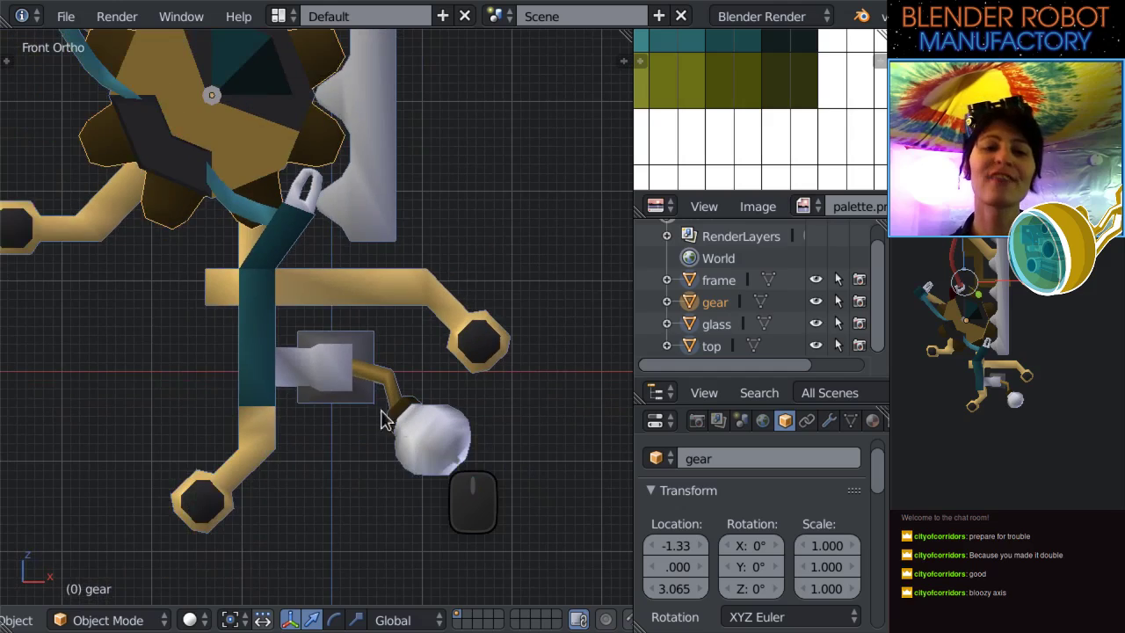
scroll(418, 347, "down", 7)
scroll(418, 347, "up", 5)
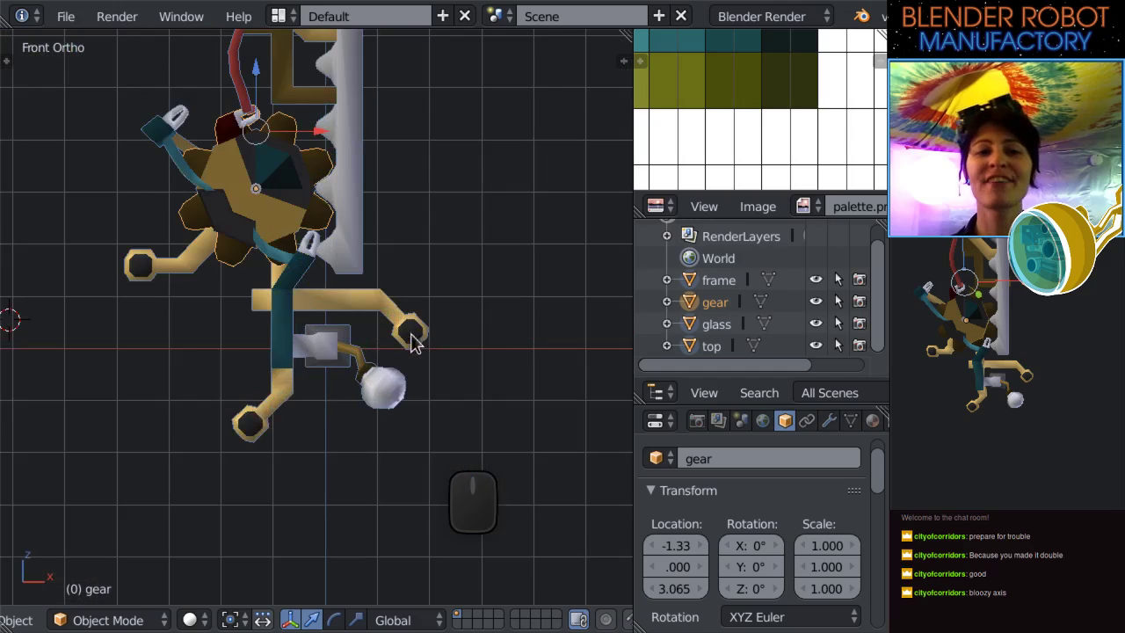
scroll(343, 341, "up", 3)
scroll(343, 341, "down", 2)
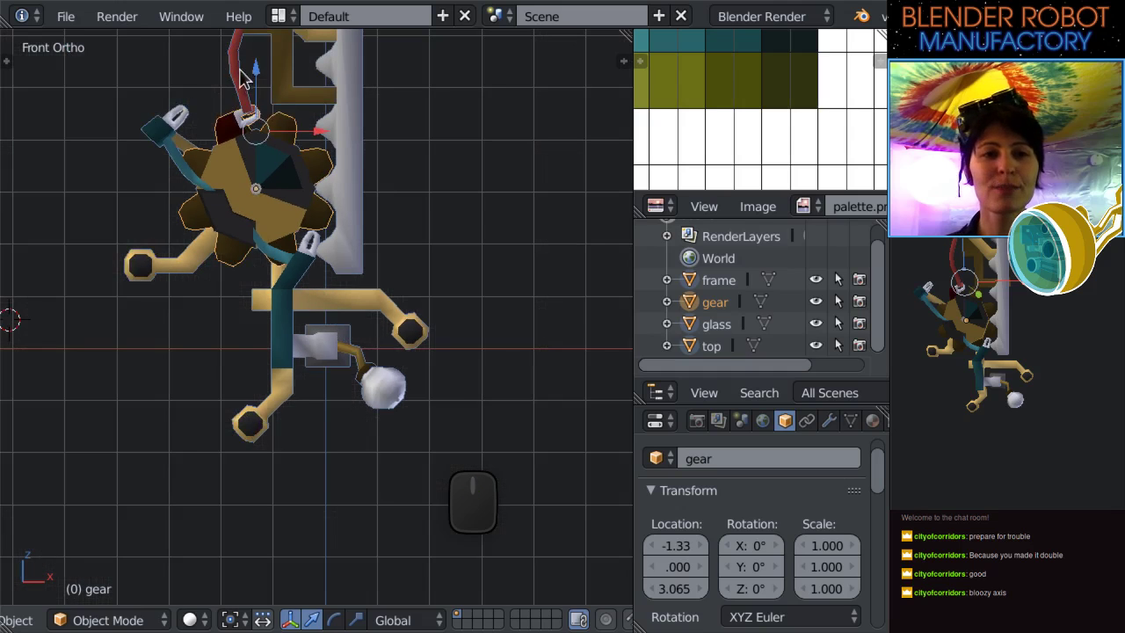
left_click_drag(255, 77, 261, 78)
scroll(334, 334, "up", 2)
key("KP_3")
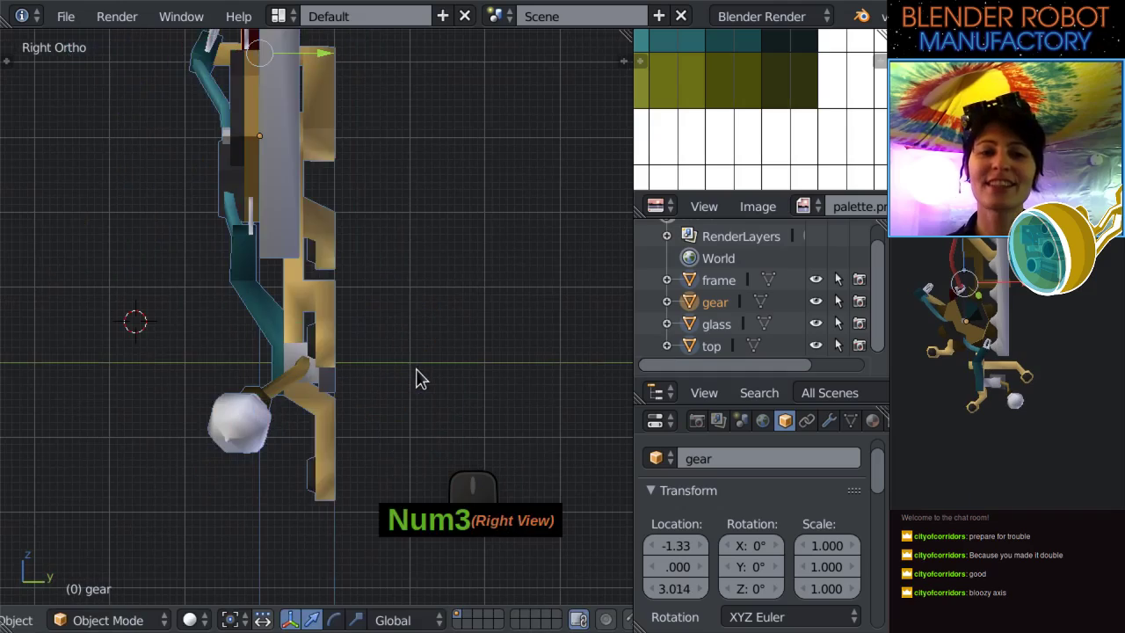
key("KP_1")
scroll(399, 322, "down", 3)
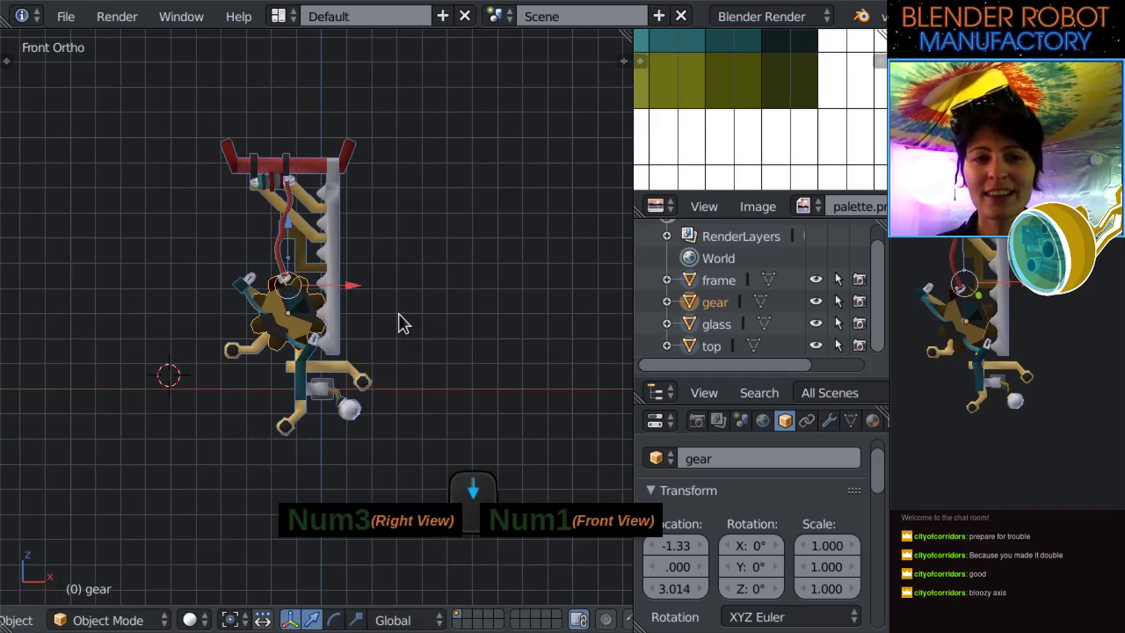
key("a")
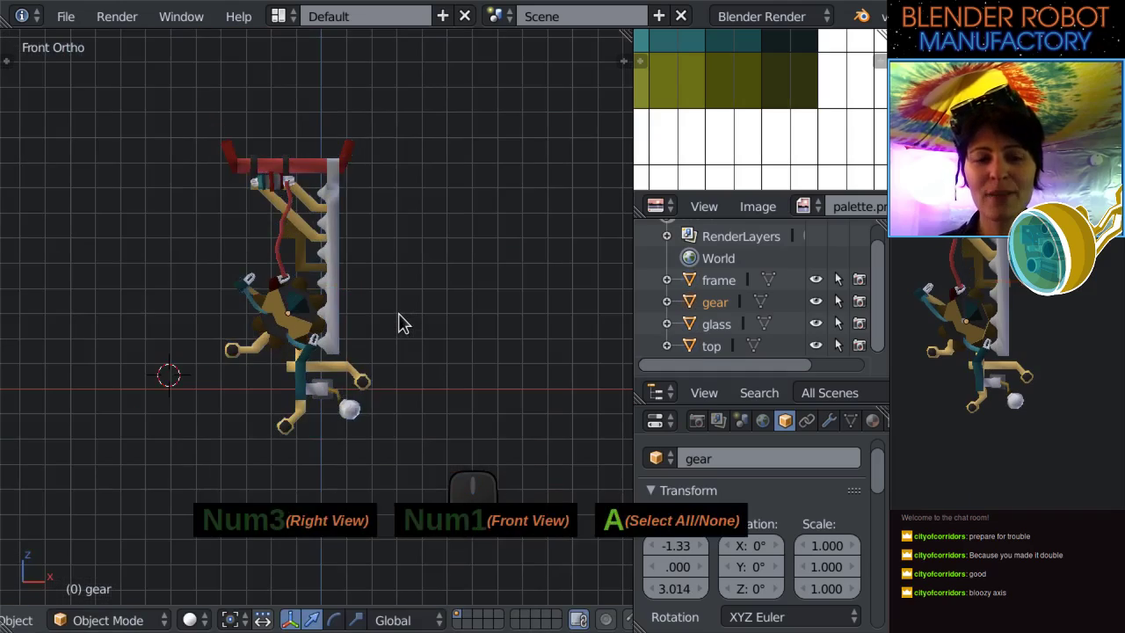
Start an append and browse to the UnityProjects/CreatorCrate/Assets/Alcoves/ccLab/models folder.
left_click(66, 23)
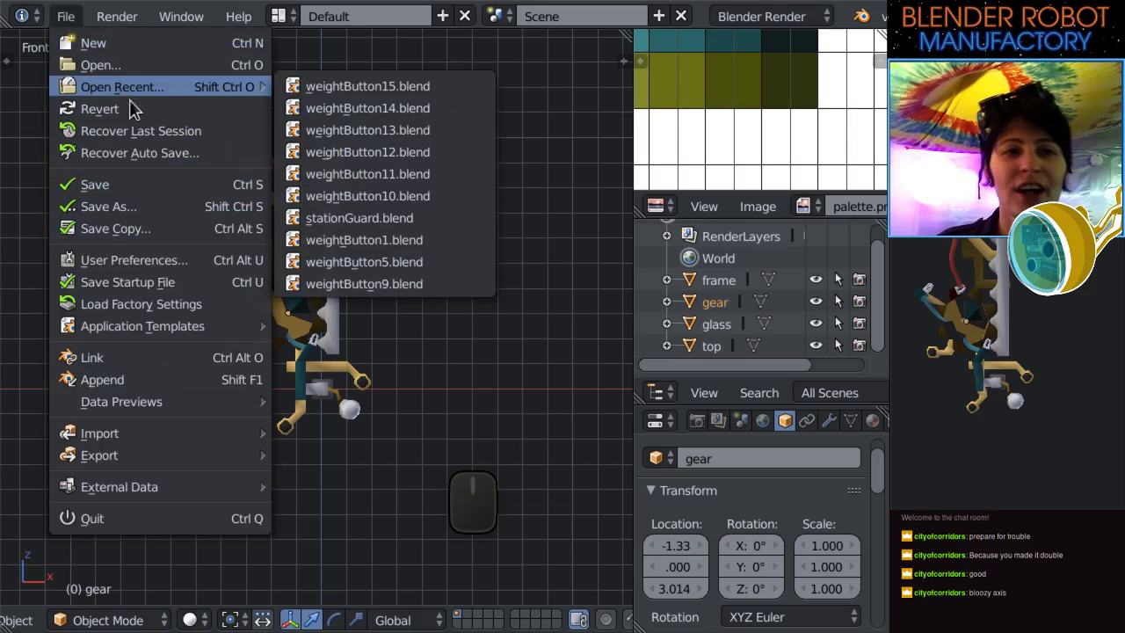
left_click(148, 380)
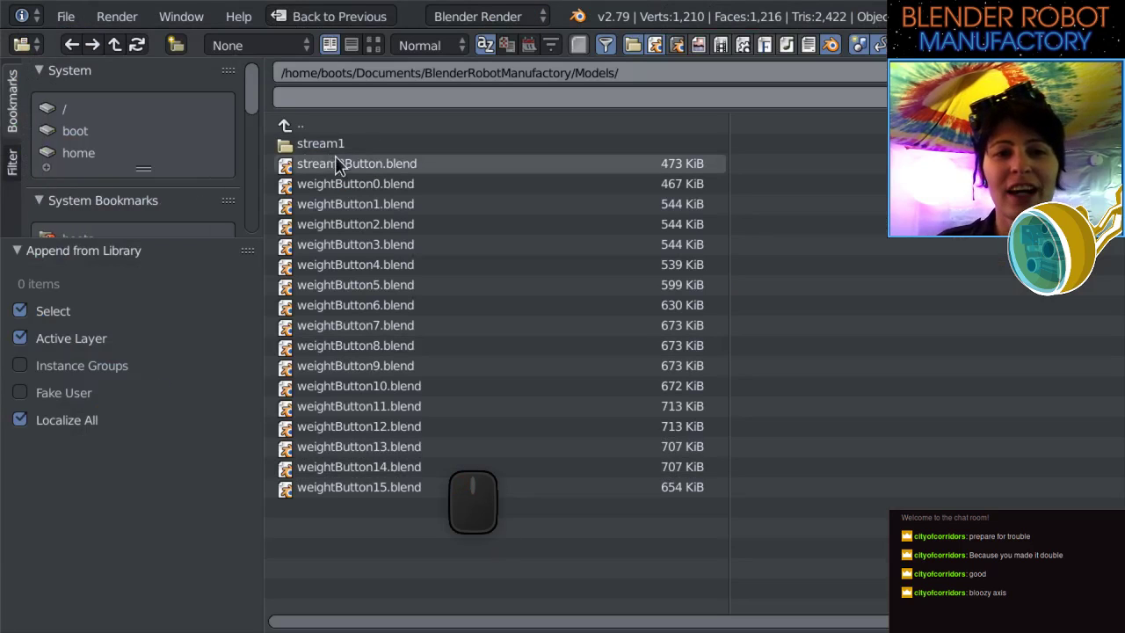
left_click(333, 127)
left_click(333, 130)
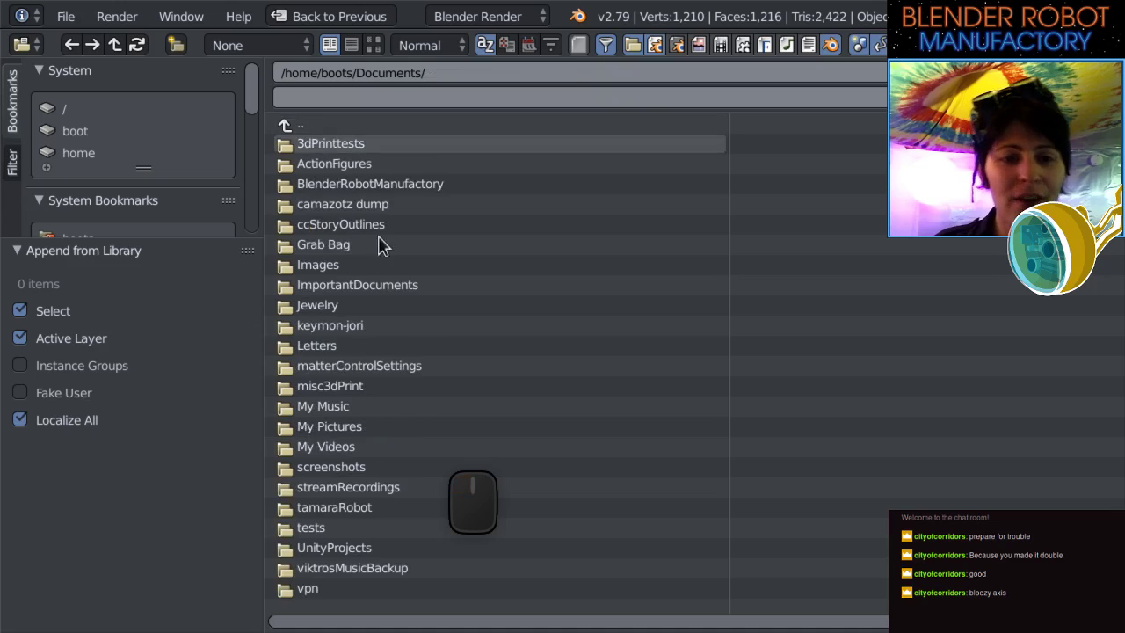
left_click(417, 546)
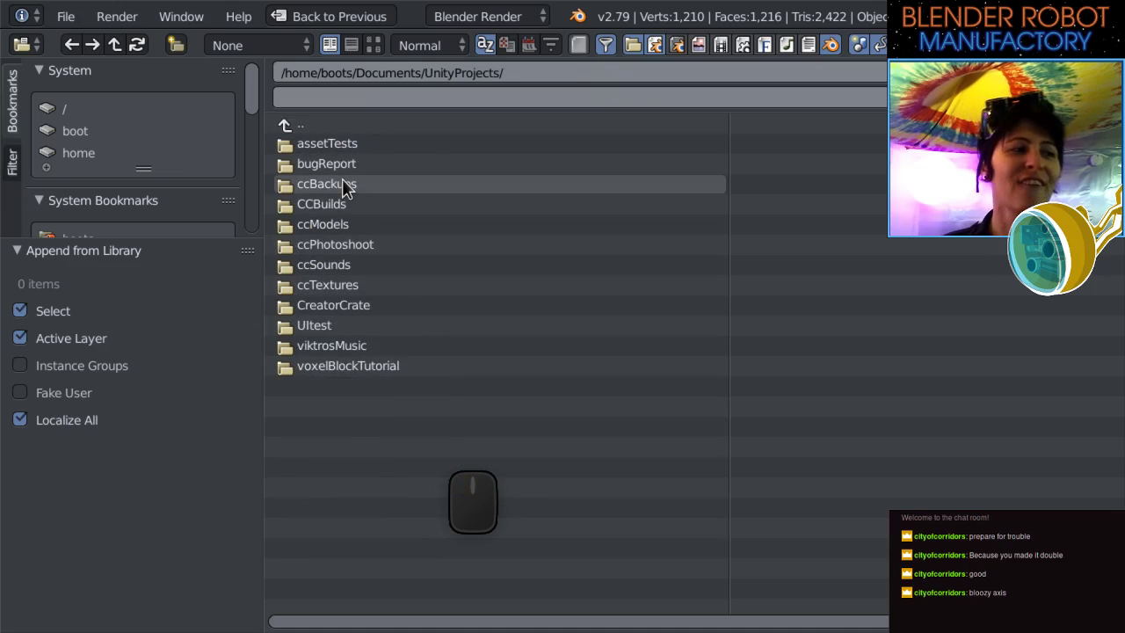
left_click(355, 303)
left_click(315, 145)
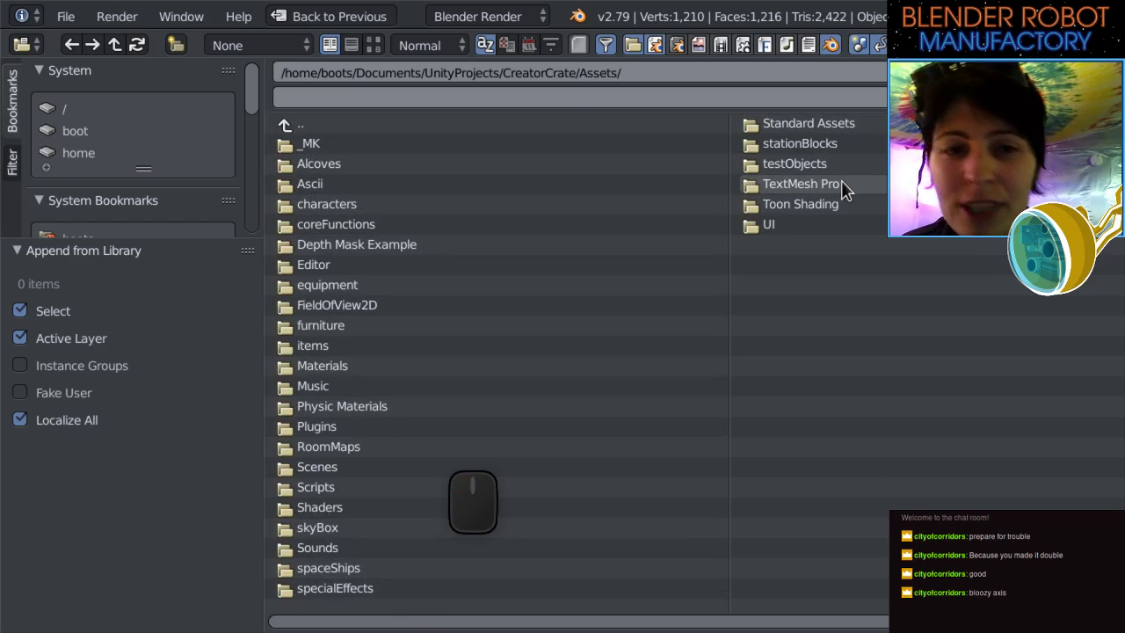
left_click(408, 164)
left_click(395, 165)
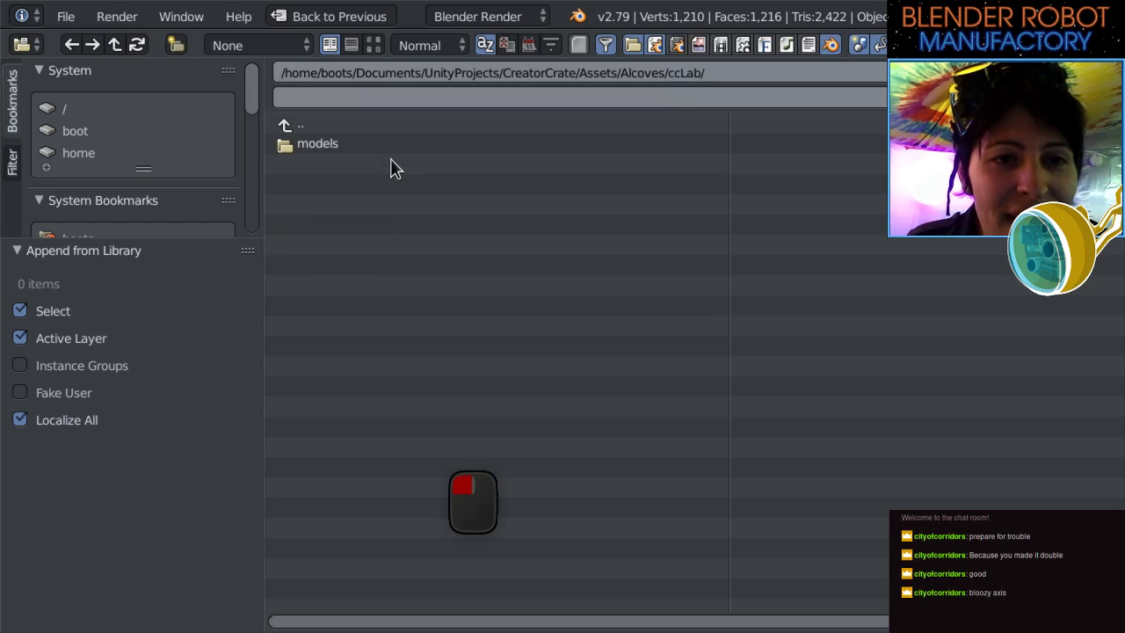
left_click(346, 141)
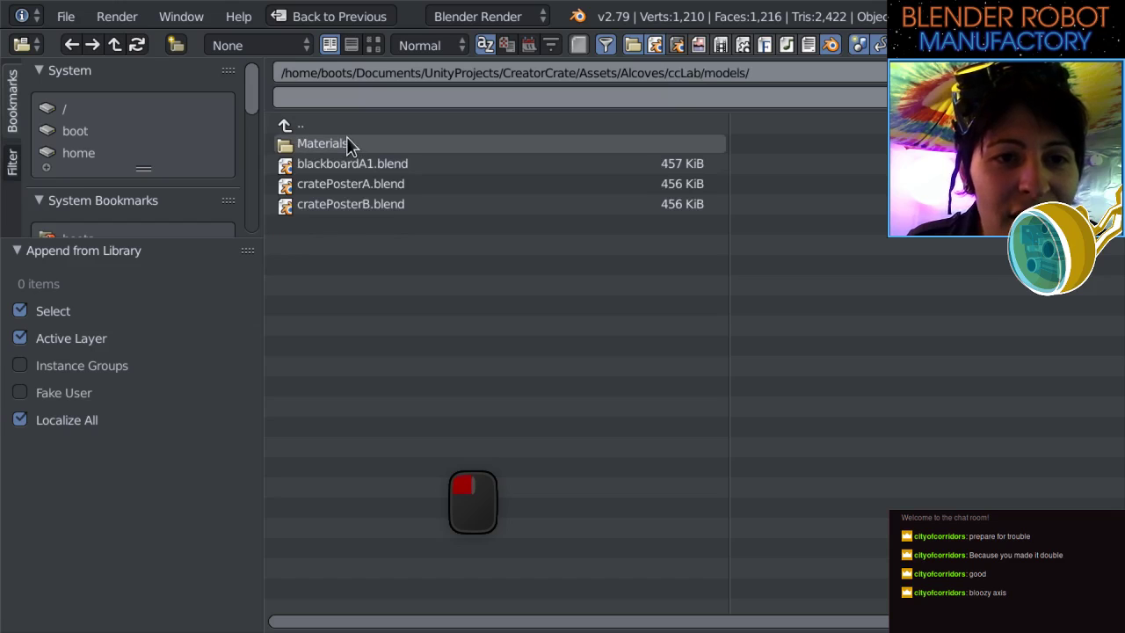
Append the blackboard object from blackboardA1.blend, view it beside the robot from the side, and undo the append.
left_click(416, 164)
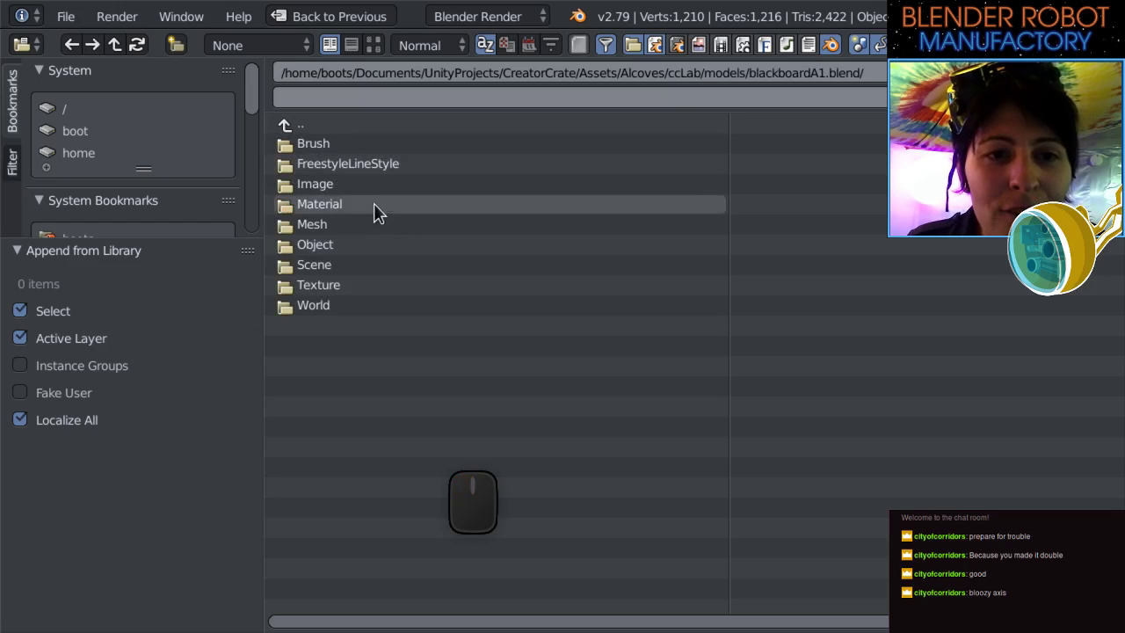
left_click(311, 124)
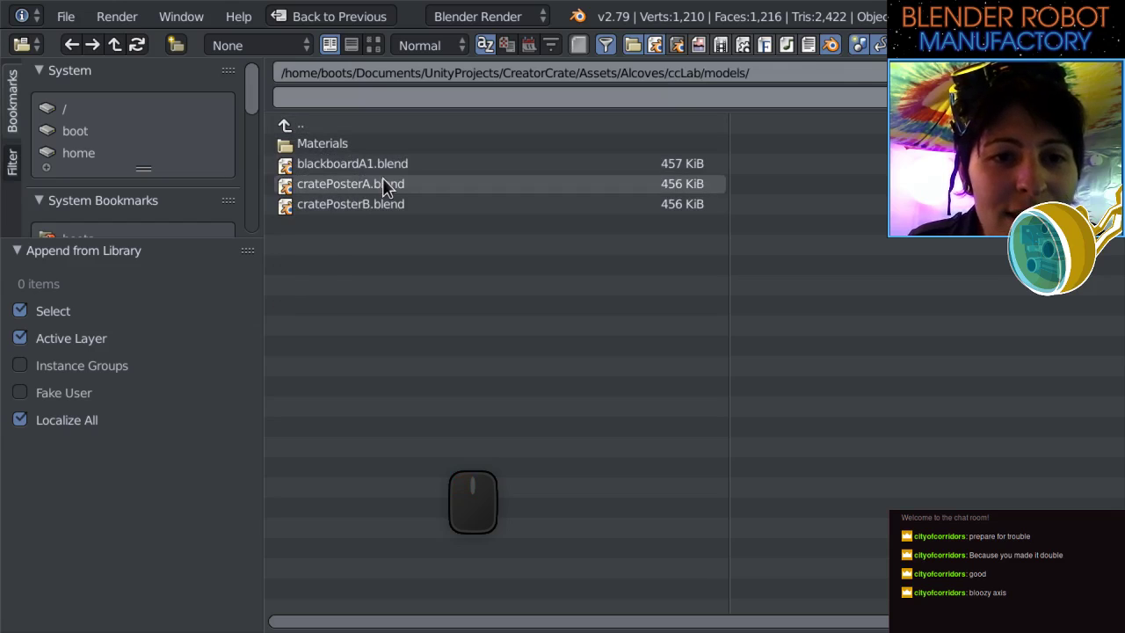
left_click(382, 182)
left_click(310, 124)
left_click(364, 163)
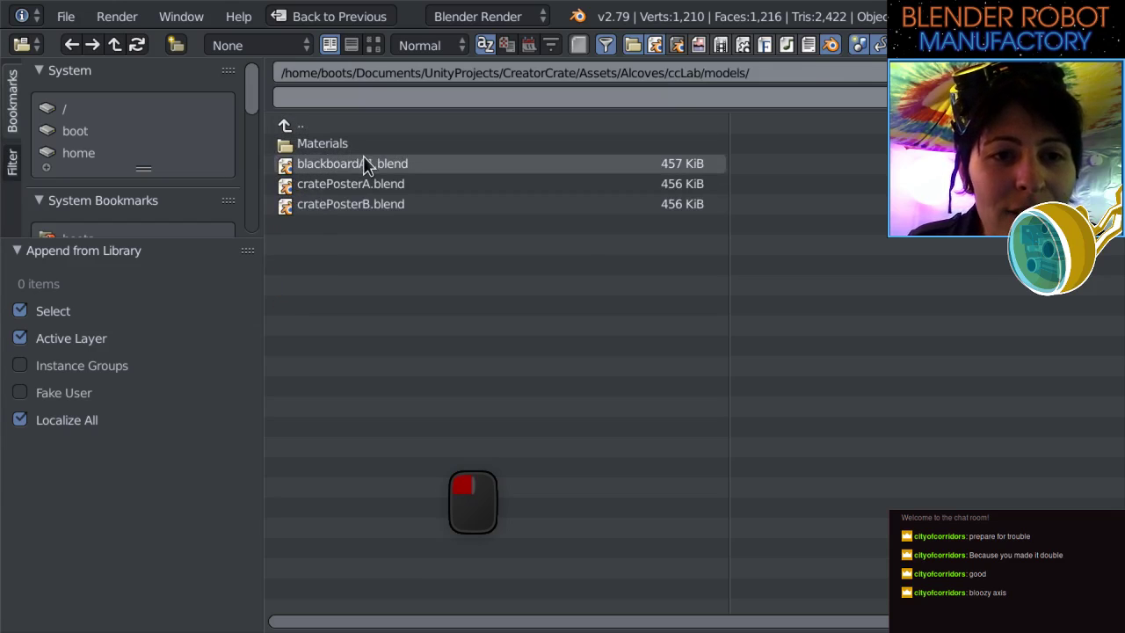
left_click(334, 244)
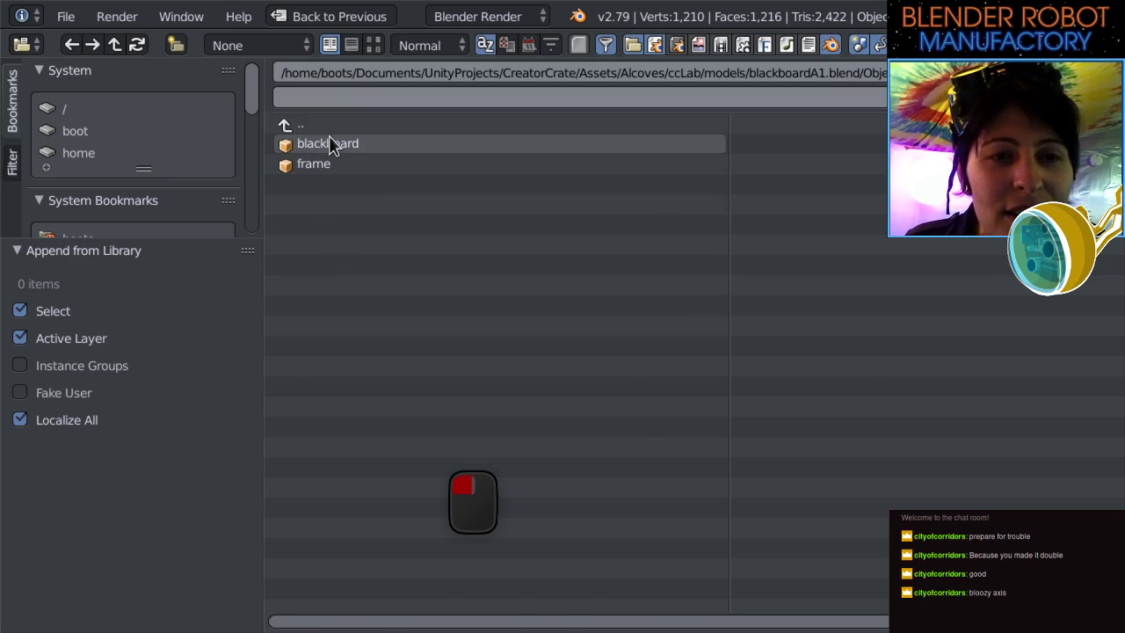
double_click(329, 136)
key("KP_3")
middle_click_drag(401, 214, 413, 273)
key("ctrl+z")
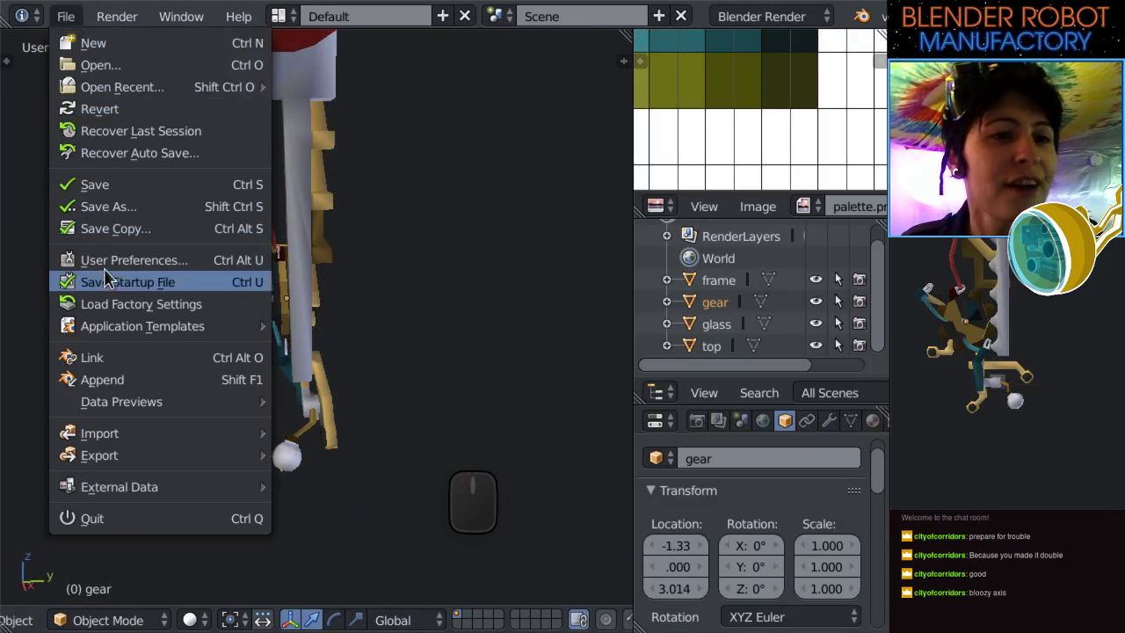
Append the frame object from blackboardA1.blend, compare its depth with the robot in right view, and delete it.
left_click(121, 376)
double_click(313, 164)
middle_click_drag(351, 378, 360, 271)
scroll(316, 318, "down", 1)
key("KP_3")
key("Delete")
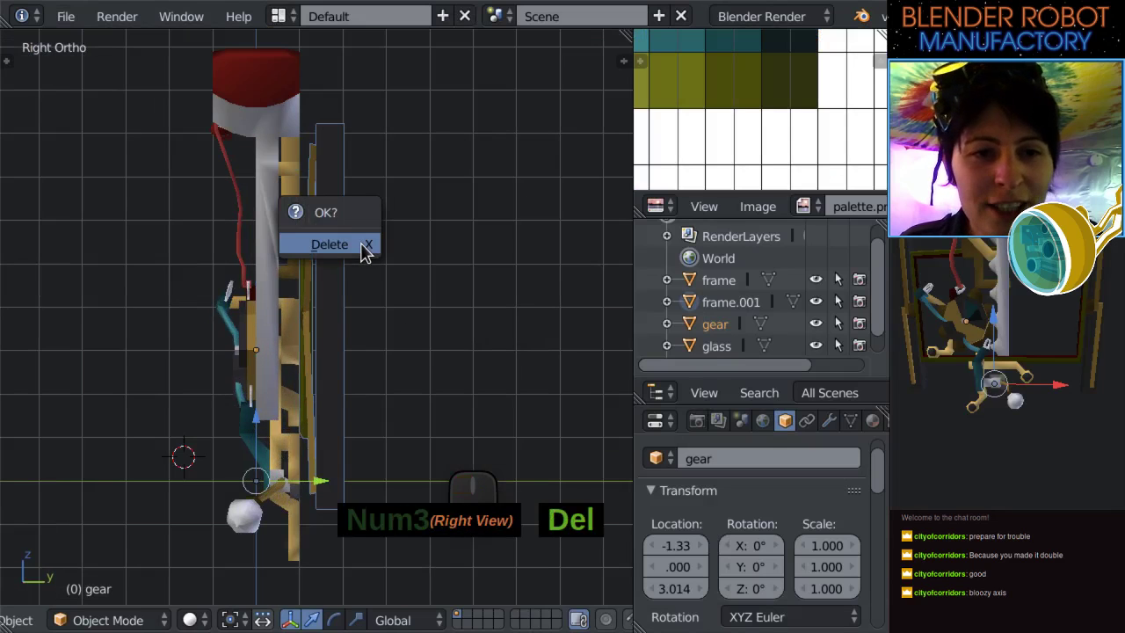
left_click(362, 248)
scroll(322, 296, "down", 4)
scroll(309, 281, "up", 3)
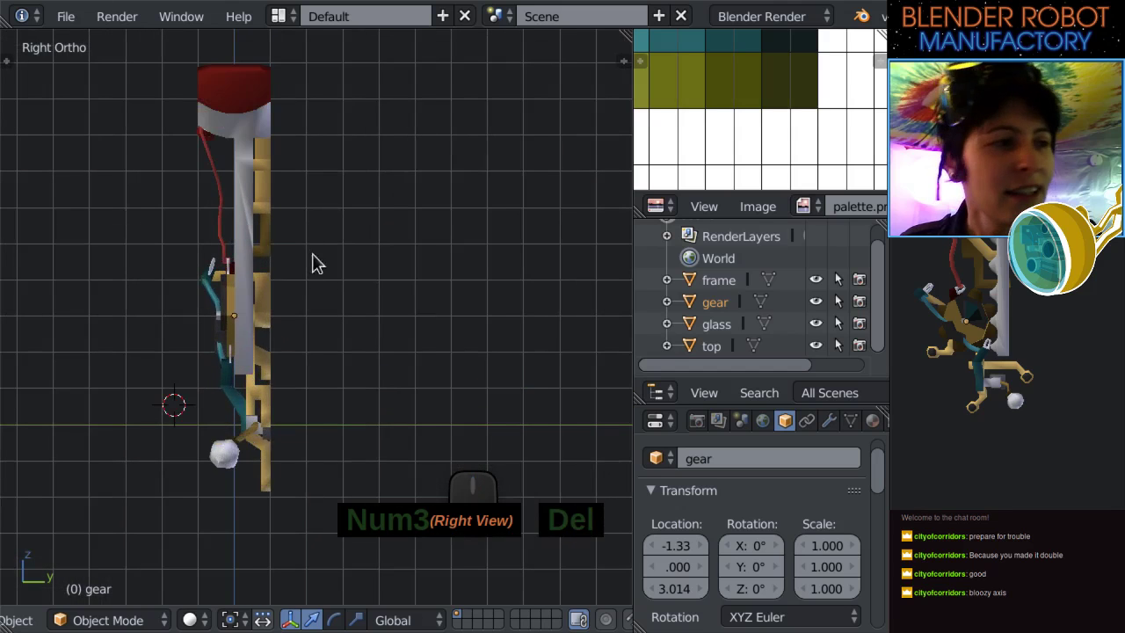
Open 5X5bedA3.blend from the UnityProjects/CreatorCrate/Assets/Alcoves/quarters/assets folder.
left_click(65, 18)
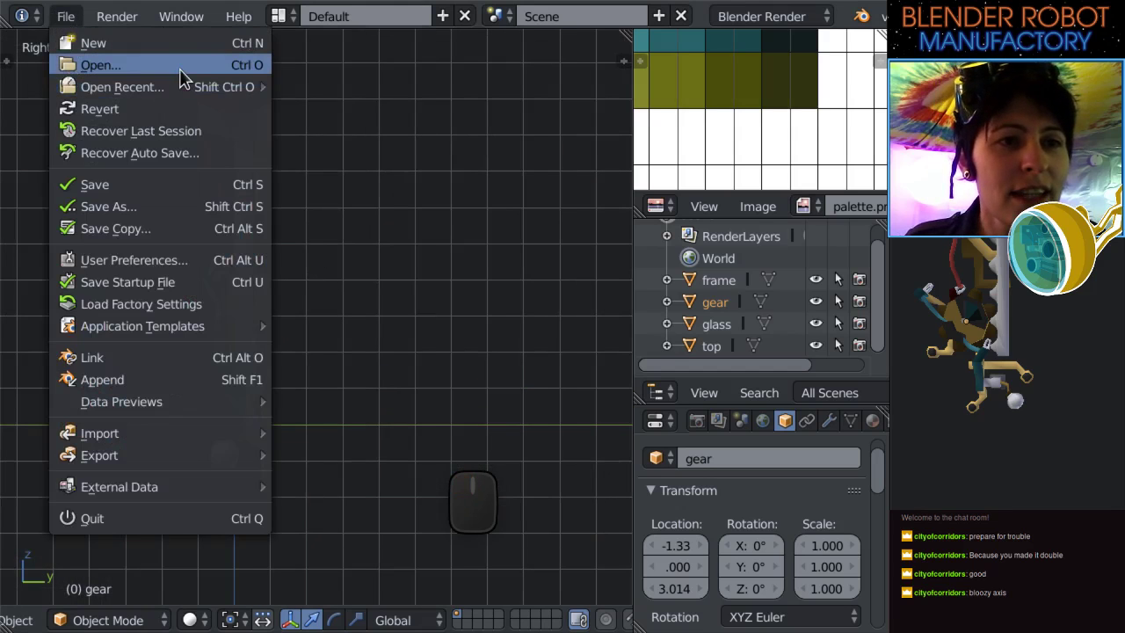
left_click(176, 65)
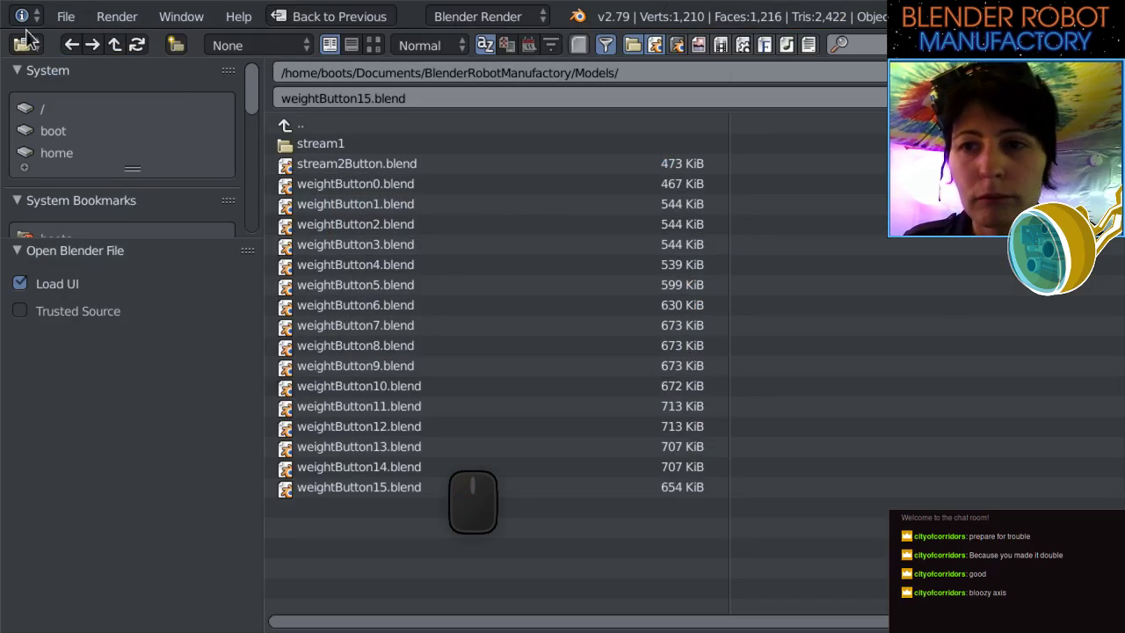
left_click(301, 120)
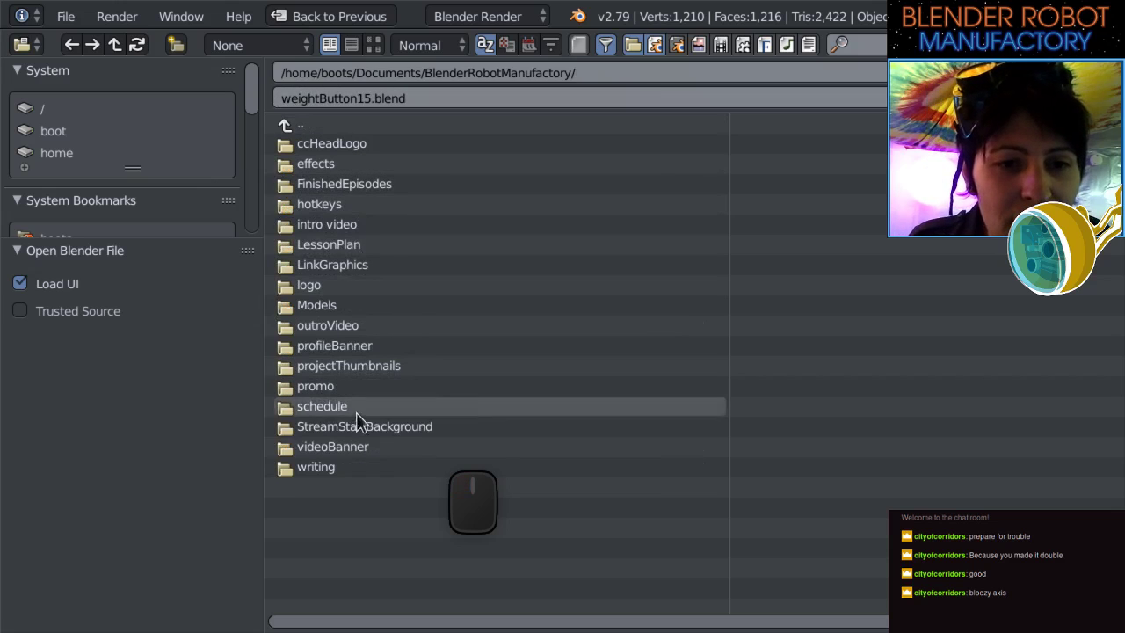
left_click(322, 124)
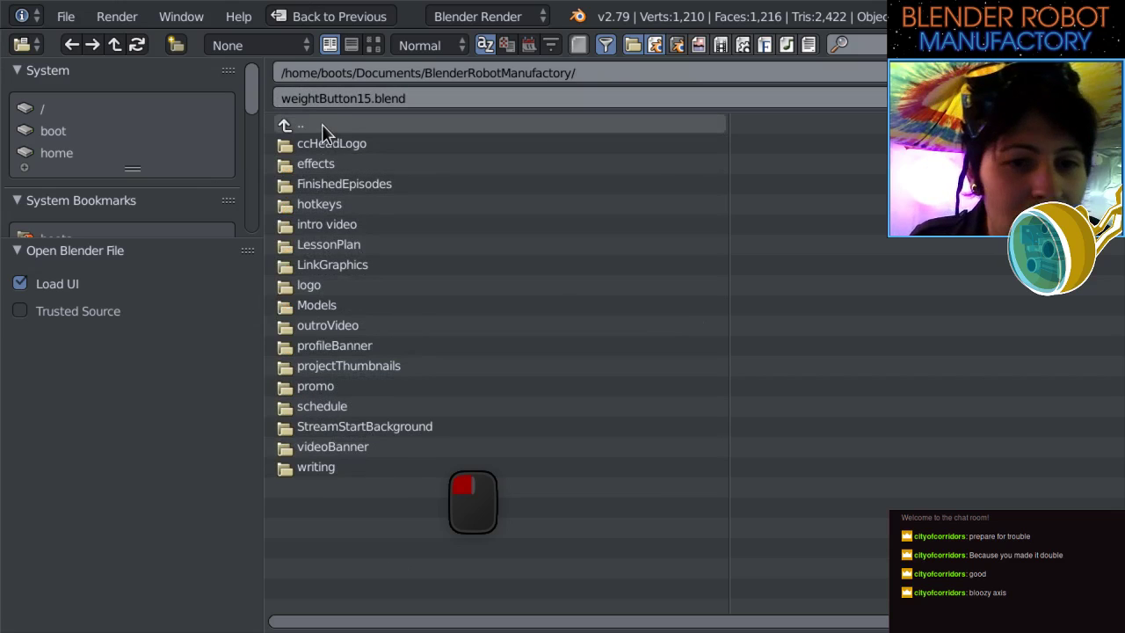
left_click(366, 547)
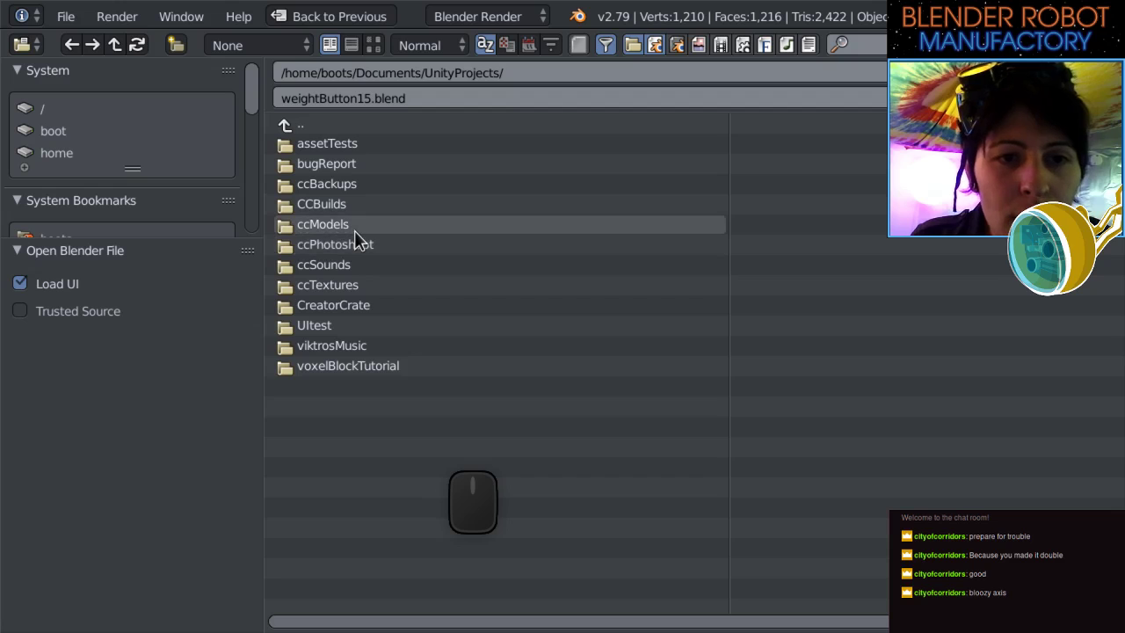
left_click(350, 305)
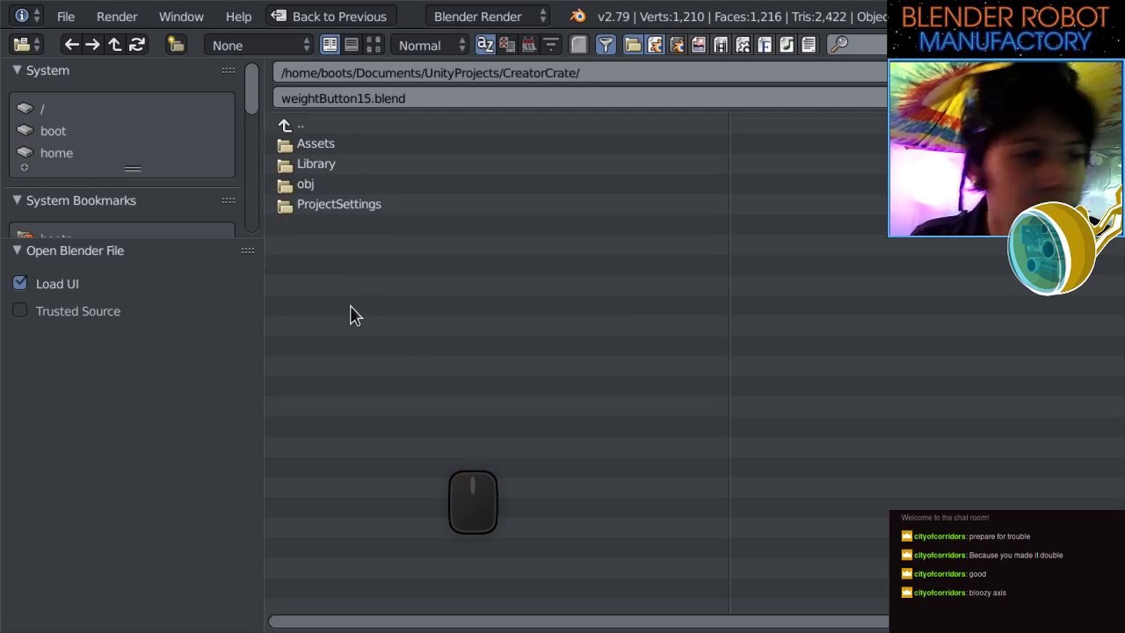
left_click(348, 146)
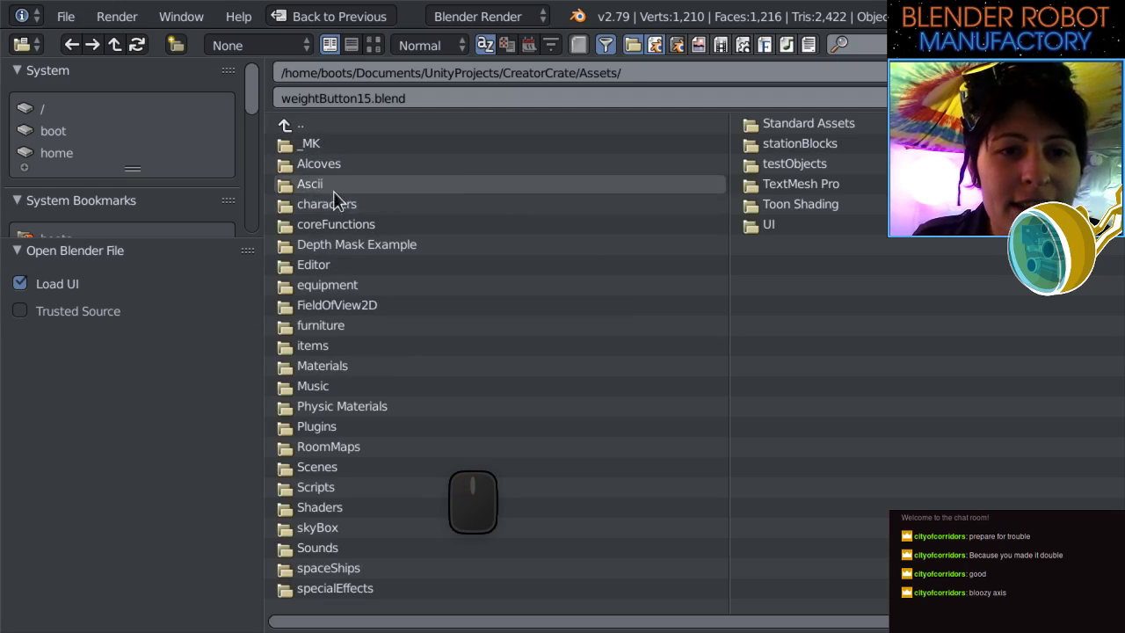
left_click(340, 166)
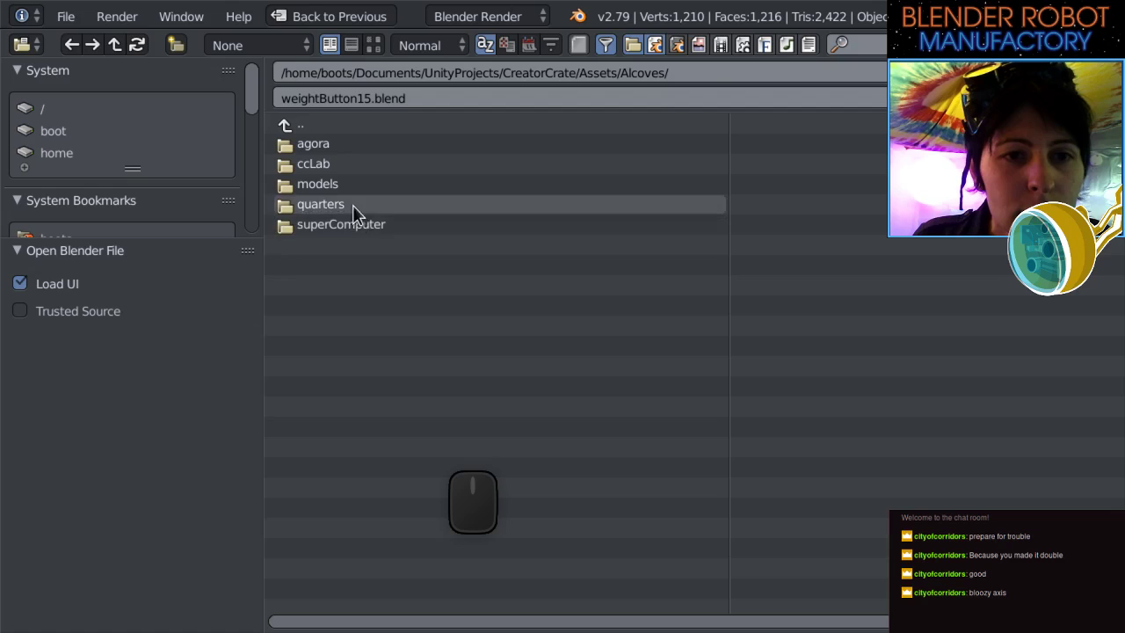
left_click(354, 206)
left_click(306, 145)
double_click(396, 181)
Examine how the wall bed model sits relative to the origin in right, perspective and front views, selecting wallBedA.
key("KP_3")
scroll(402, 195, "up", 4)
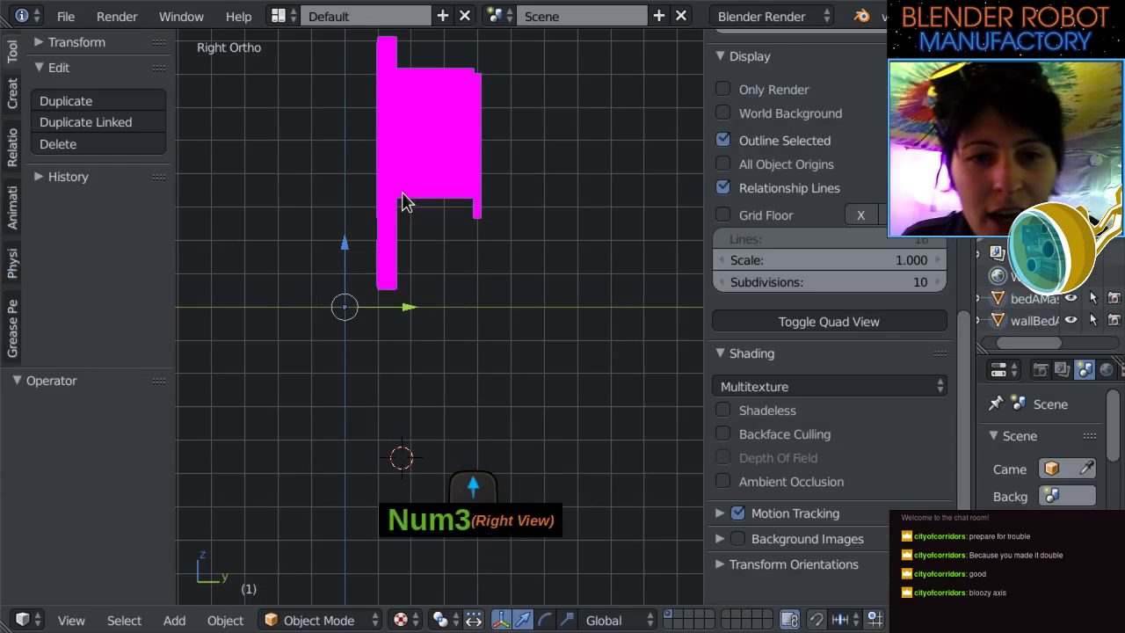
middle_click_drag(367, 131, 430, 289, "shift")
scroll(450, 292, "up", 3)
key("KP_3")
scroll(430, 288, "down", 4)
middle_click_drag(459, 193, 565, 293)
scroll(543, 312, "down", 3)
middle_click_drag(484, 370, 465, 294, "shift")
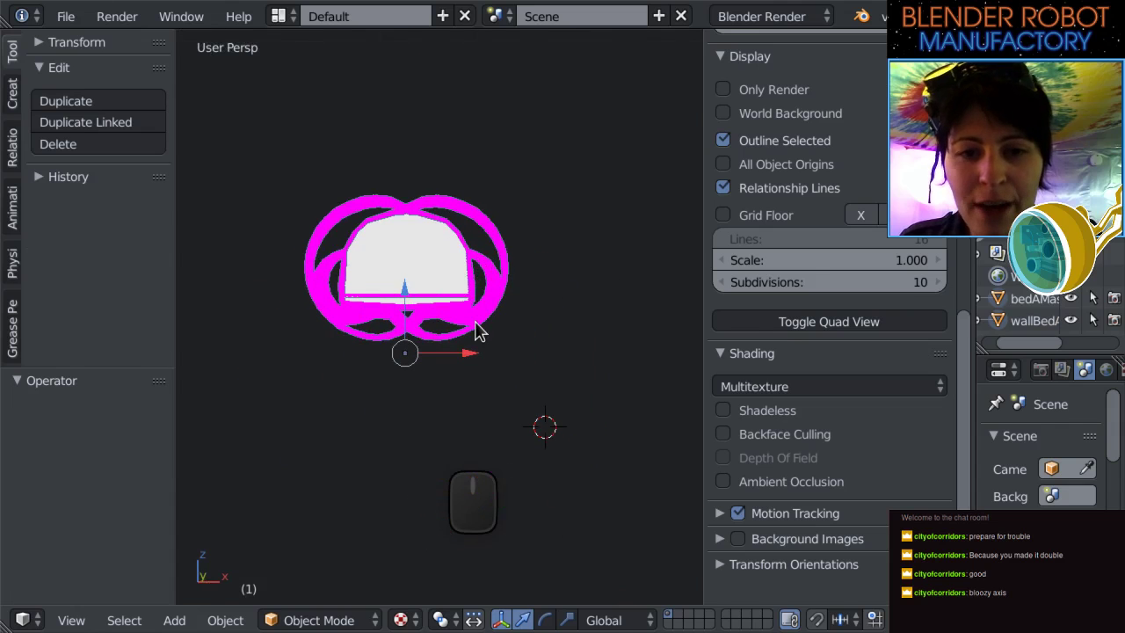
right_click(475, 321)
key("KP_3")
key("KP_1")
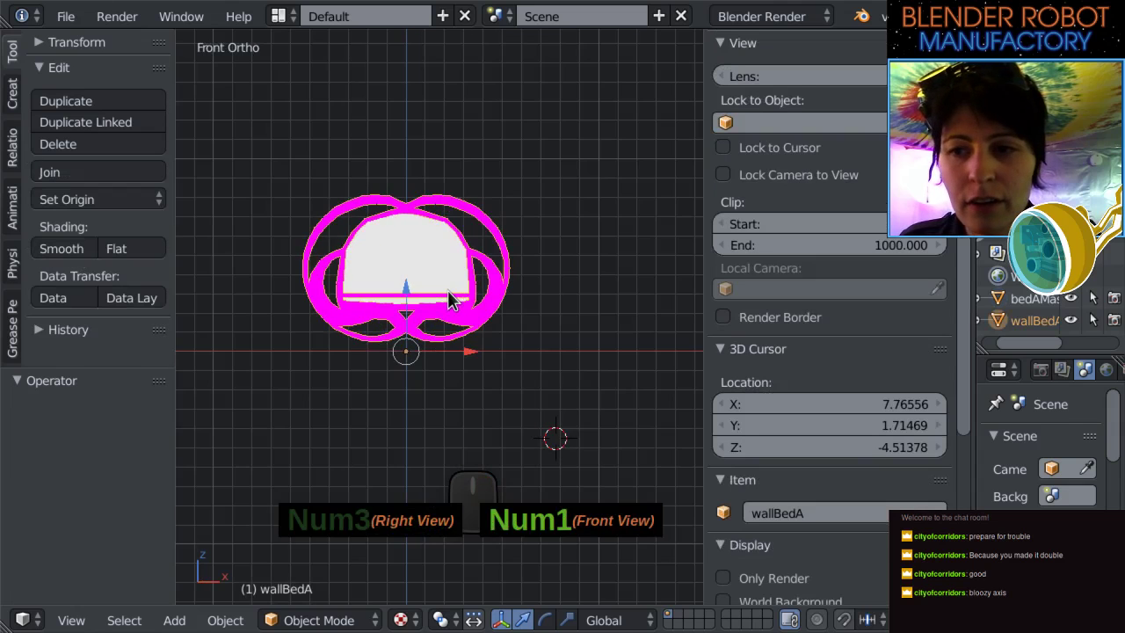
scroll(1066, 316, "down", 1)
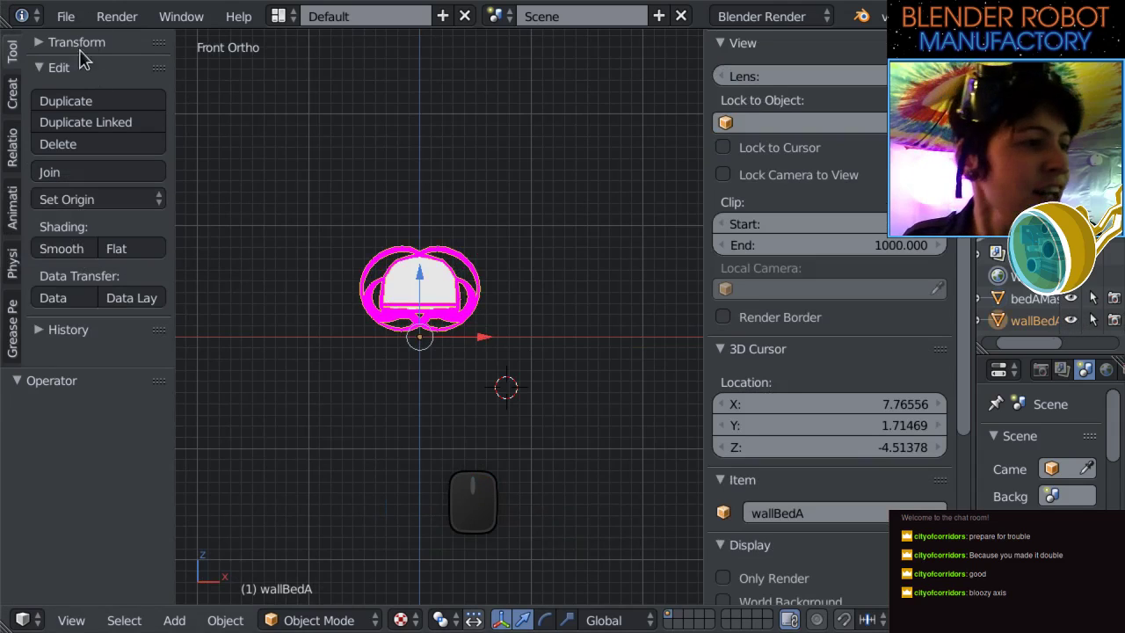
Reopen weightButton15.blend from the BlenderRobotManufactory/Models folder.
left_click(65, 15)
left_click(100, 69)
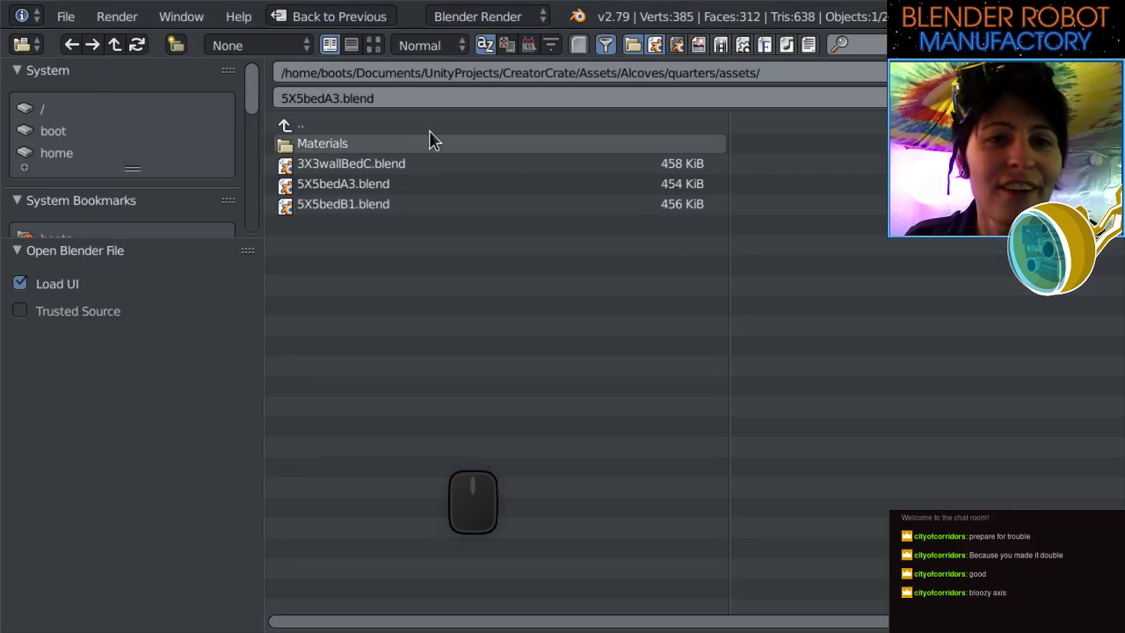
left_click(356, 123)
left_click(356, 123)
left_click(356, 123)
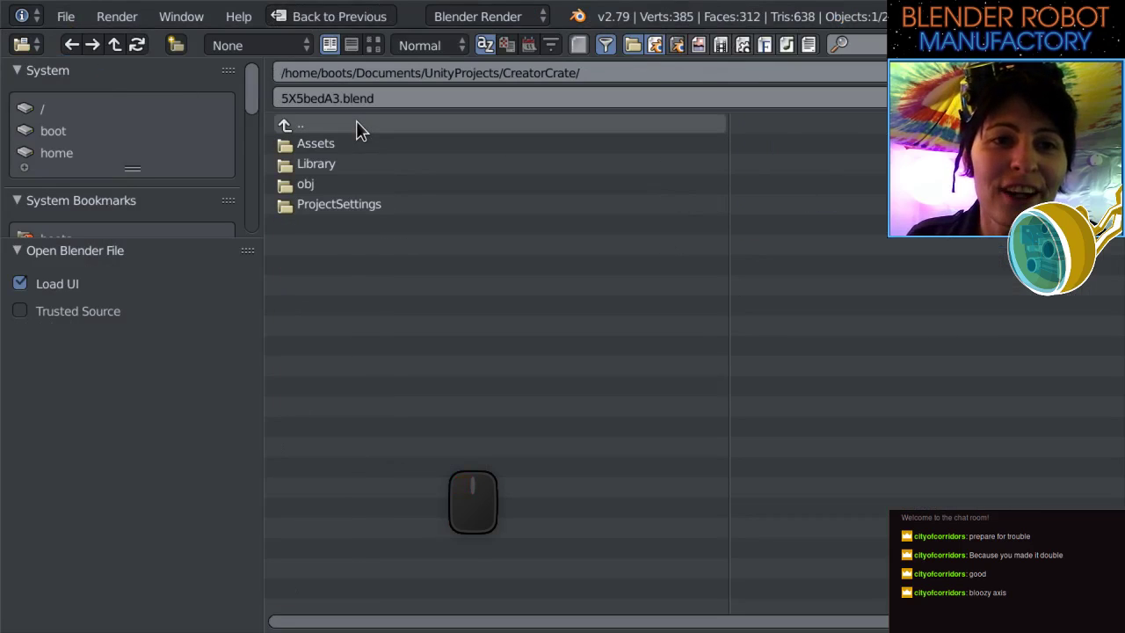
left_click(356, 123)
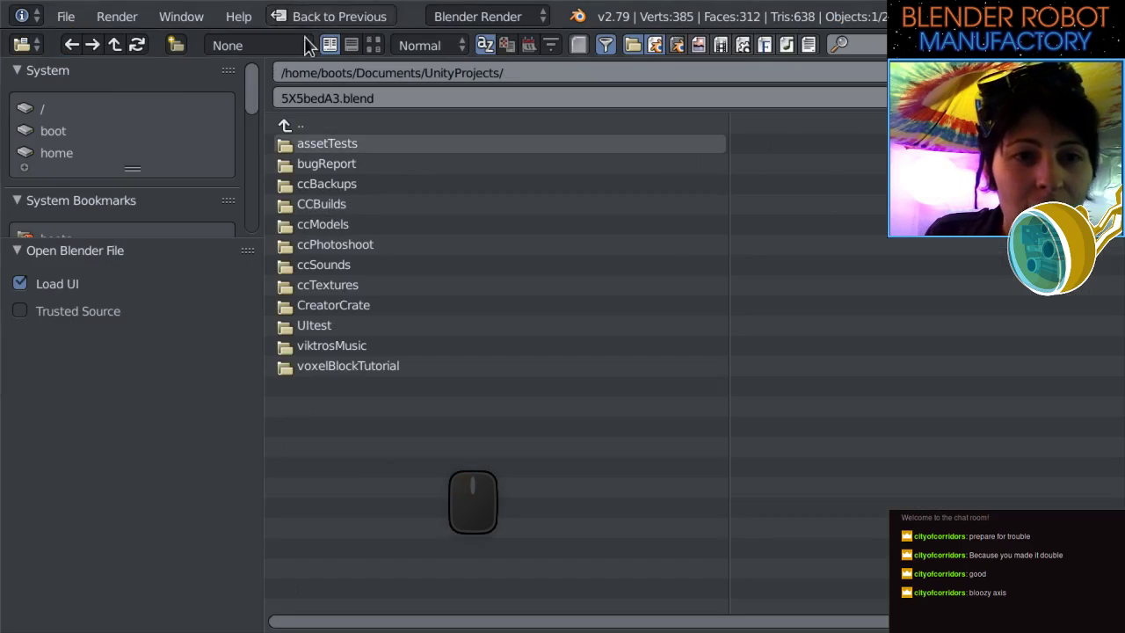
left_click(290, 125)
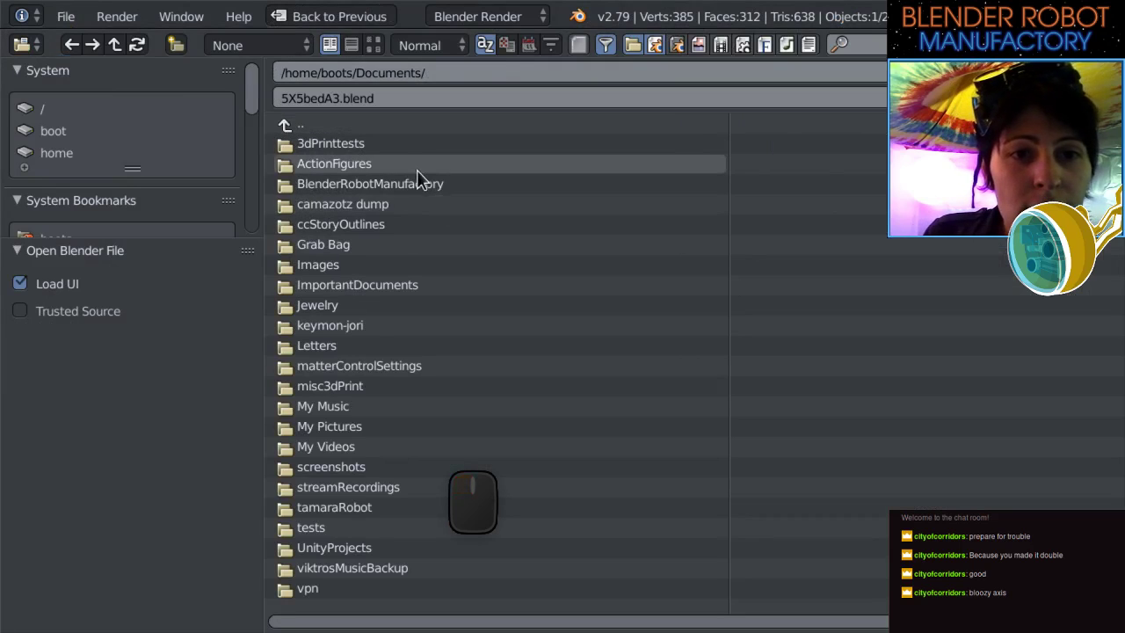
left_click(369, 165)
left_click(308, 123)
left_click(387, 181)
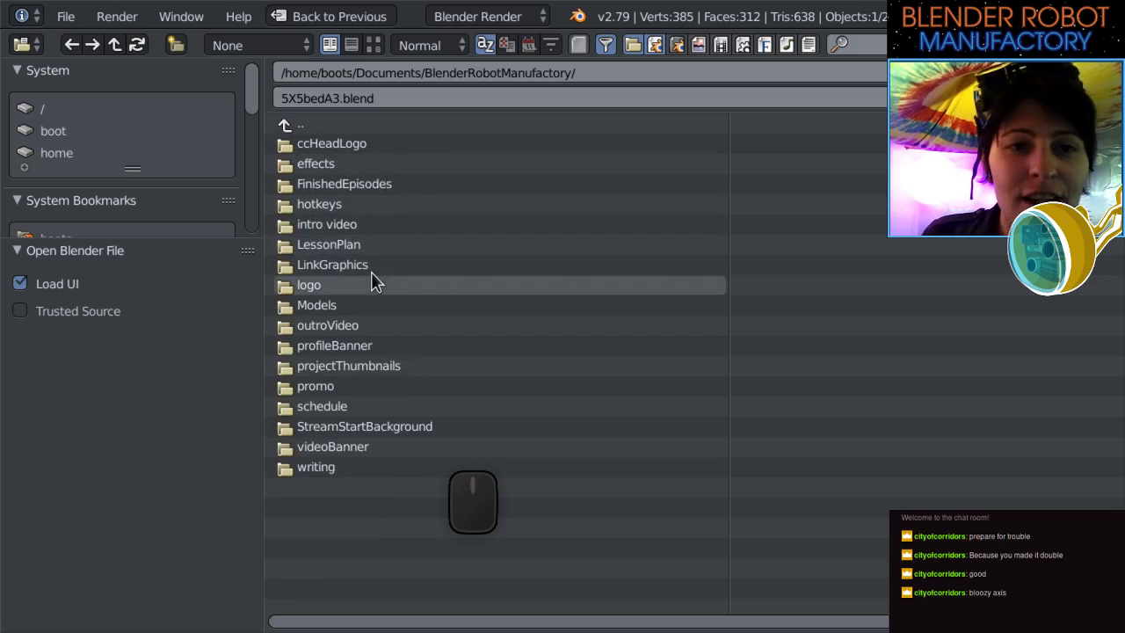
left_click(326, 306)
left_click(355, 488)
scroll(444, 401, "down", 2)
scroll(444, 396, "up", 3)
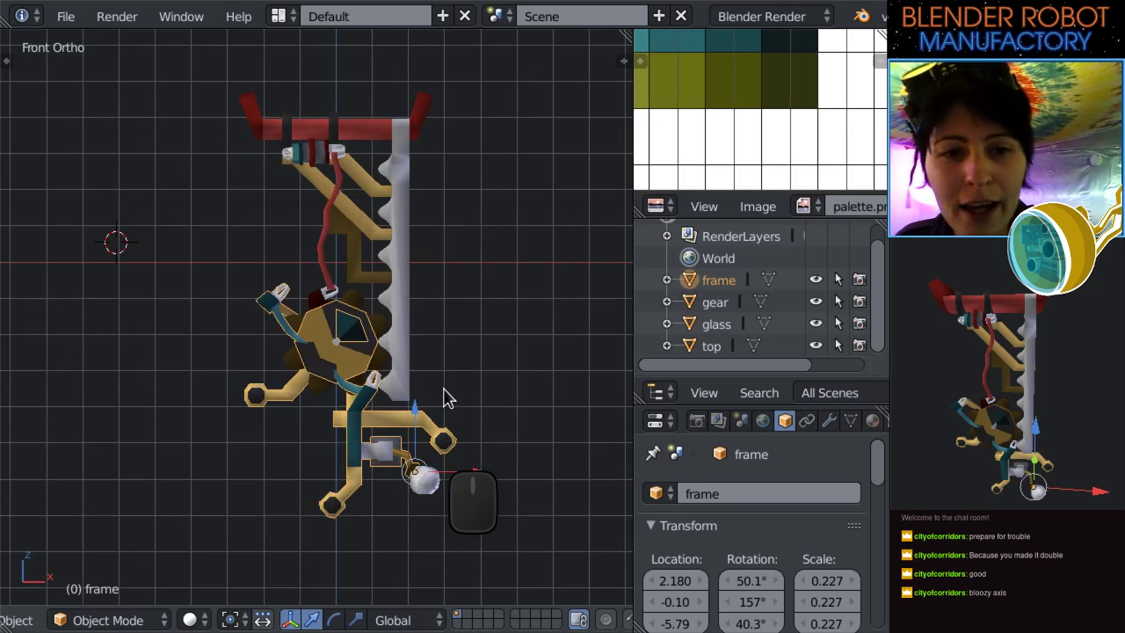
key("g")
left_click(460, 302)
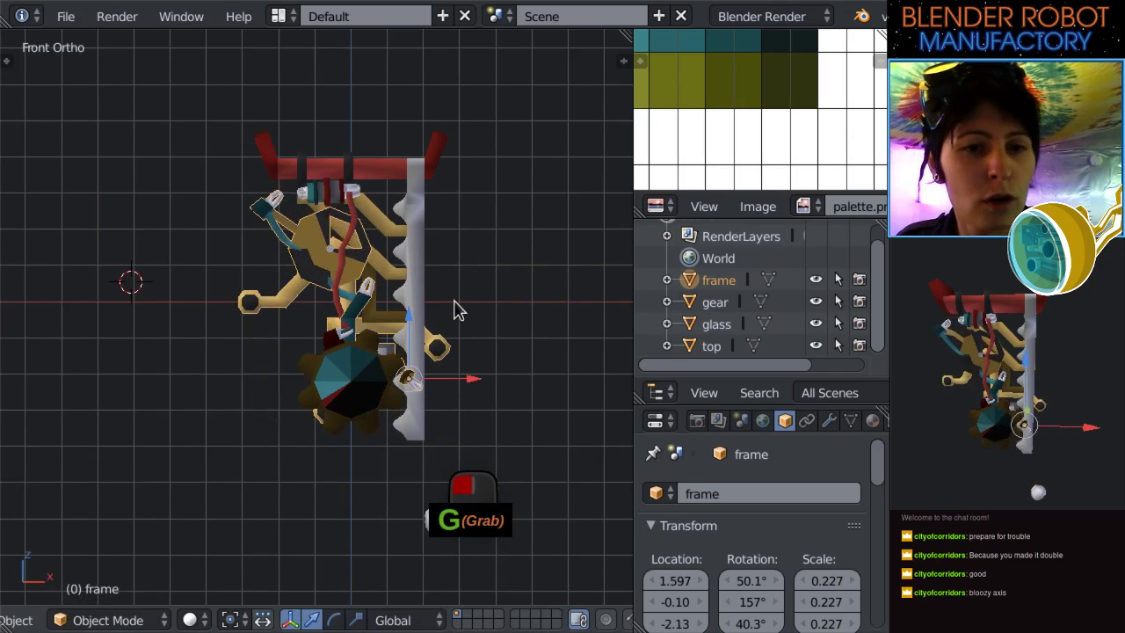
key("ctrl+z")
Select all robot parts and move them in front view until the frame's location is X 1.791 and Z -0.65.
middle_click_drag(442, 293, 463, 359)
key("a")
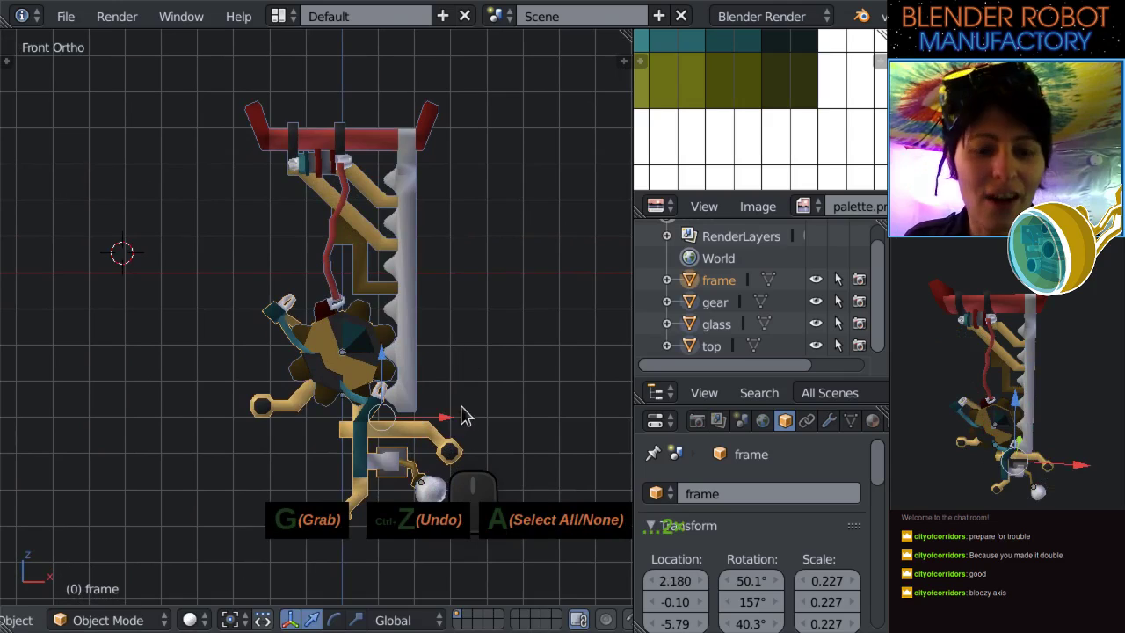
key("g")
left_click(443, 222)
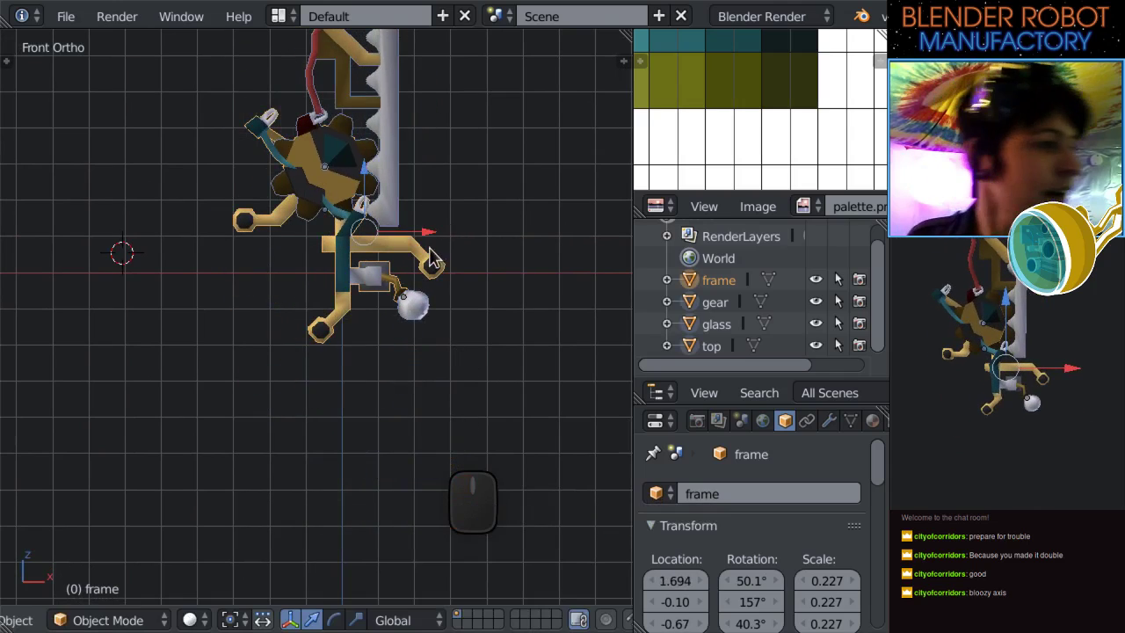
scroll(431, 260, "up", 8)
key("g")
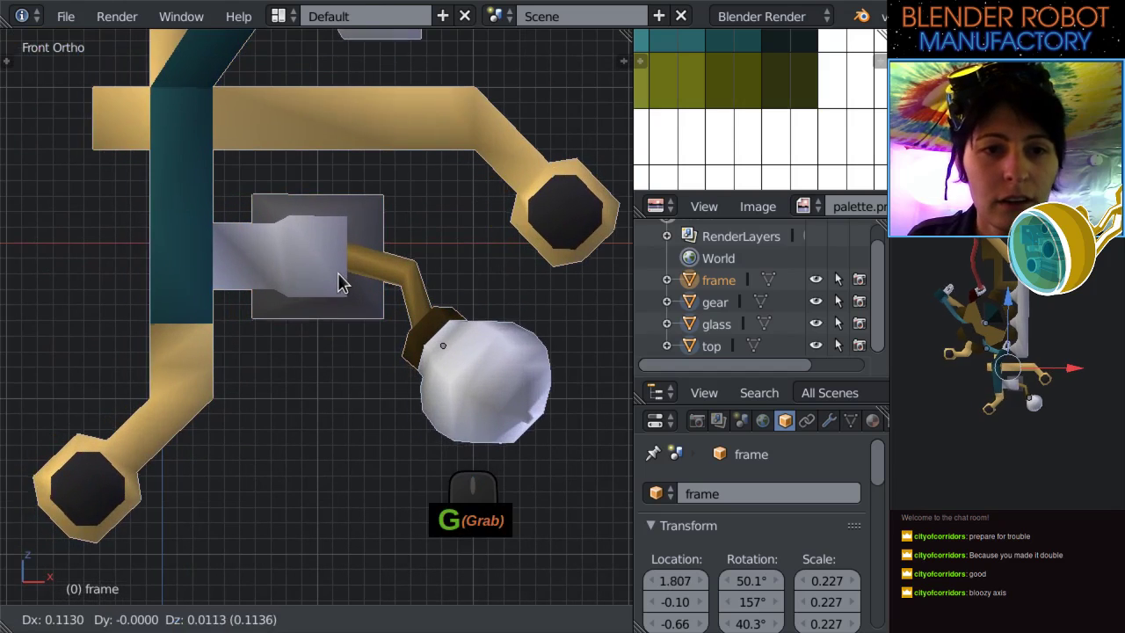
left_click(339, 281)
Check the robot's placement in right view, deselect everything, and return to front view.
scroll(339, 281, "down", 5)
key("KP_3")
scroll(382, 219, "down", 2)
scroll(372, 255, "up", 4)
key("a")
scroll(365, 281, "down", 3)
middle_click_drag(369, 314, 417, 291)
key("KP_1")
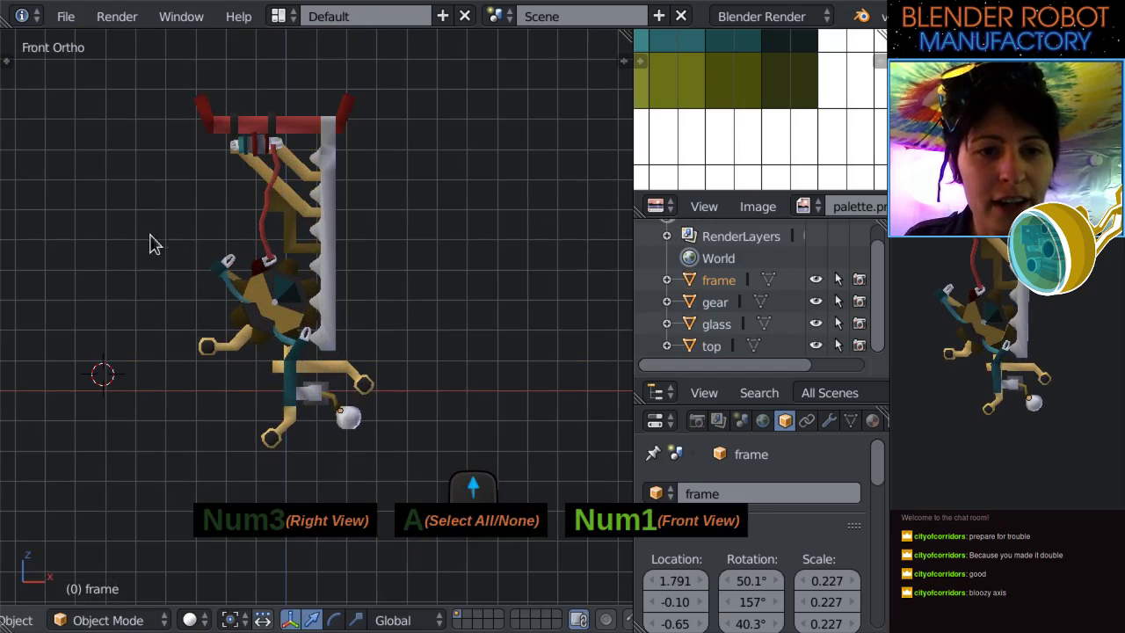
Start an append and browse to the CreatorCrate/Assets/Alcoves/superComputer folder.
left_click(66, 16)
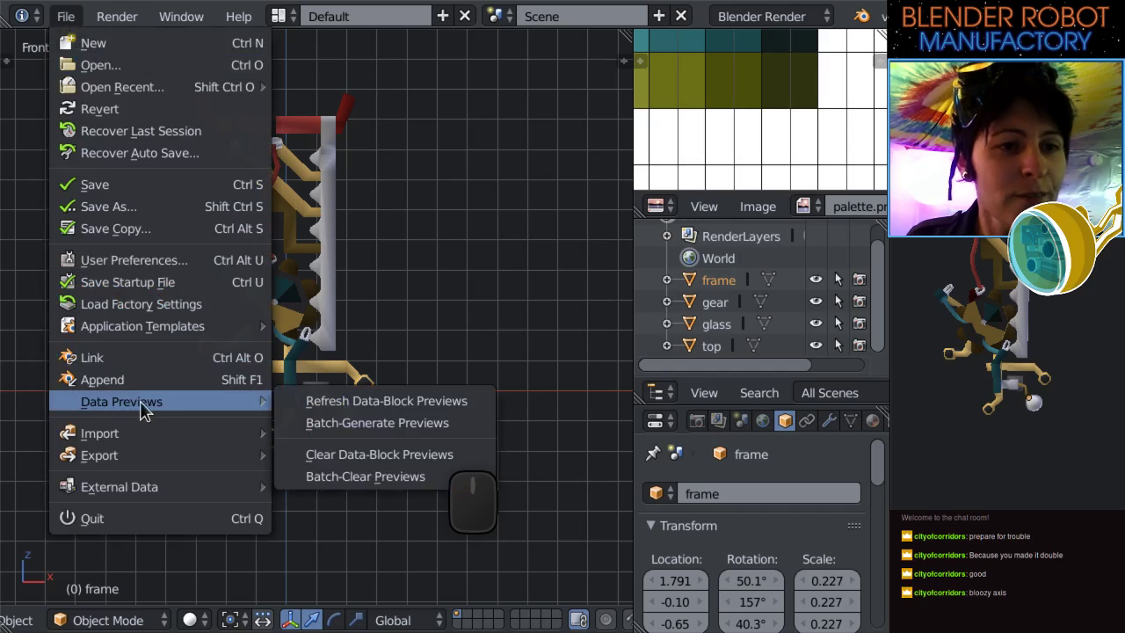
left_click(83, 379)
left_click(318, 124)
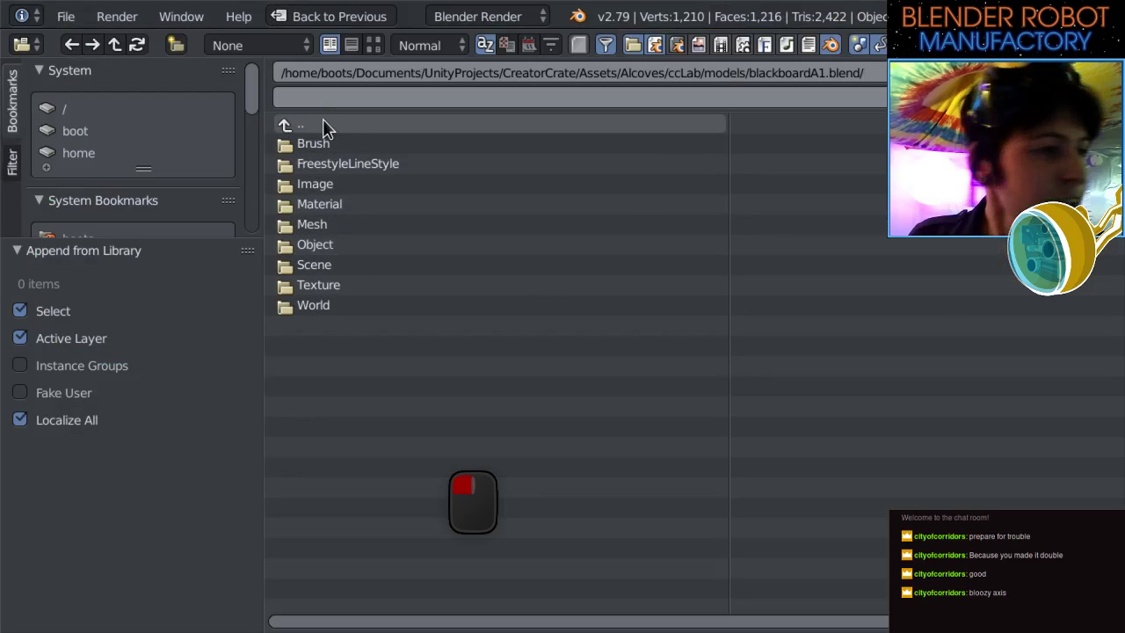
left_click(322, 123)
left_click(331, 126)
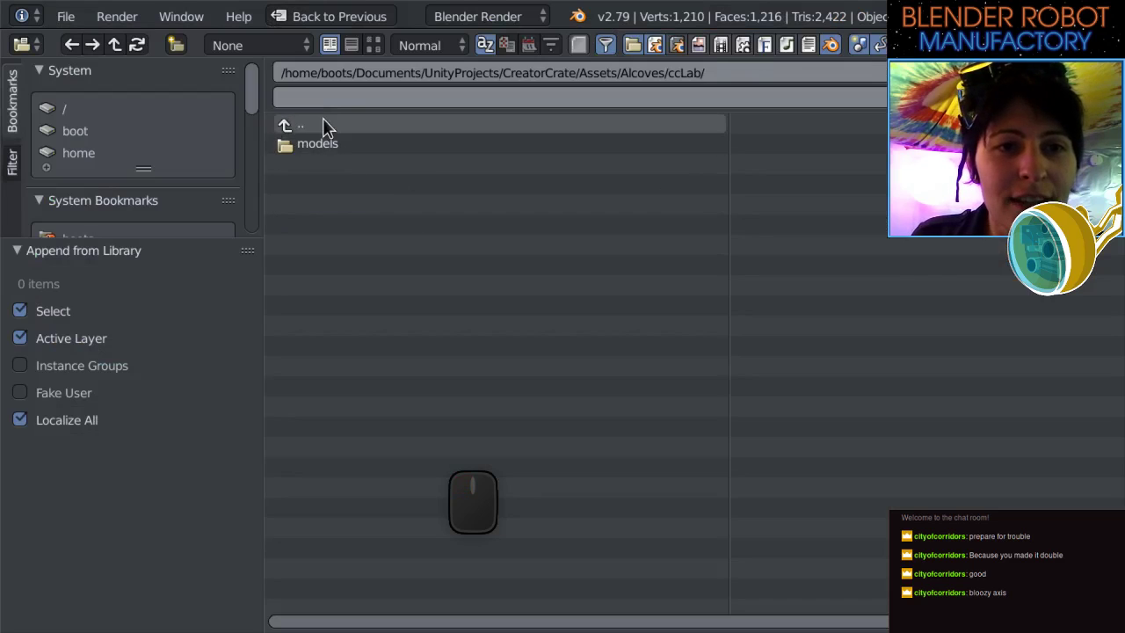
left_click(323, 123)
left_click(363, 205)
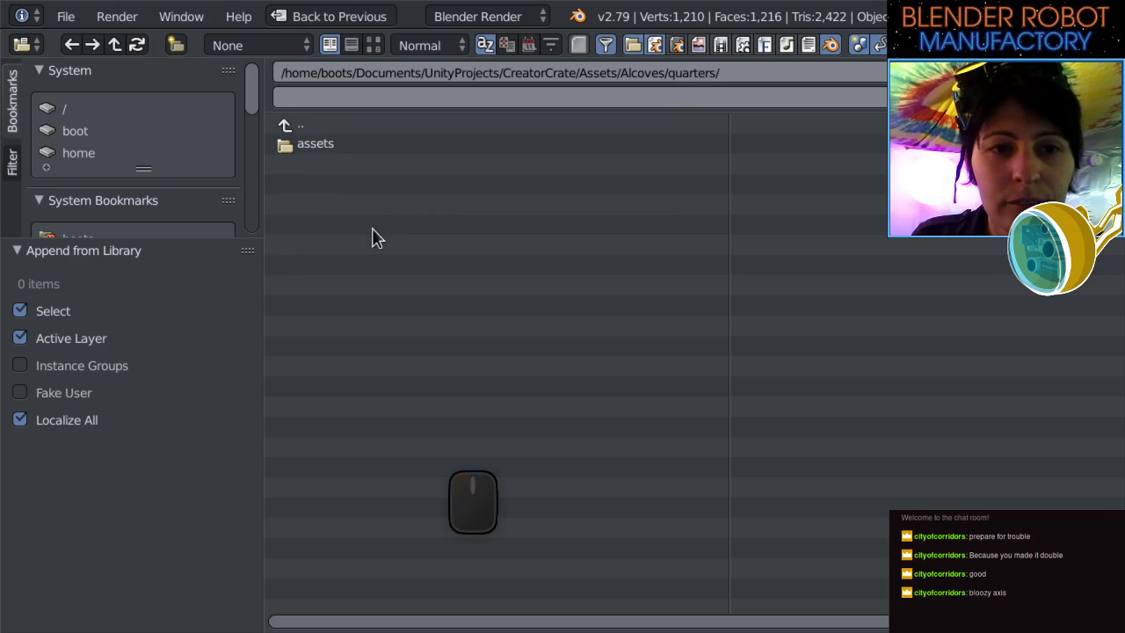
left_click(316, 128)
left_click(361, 219)
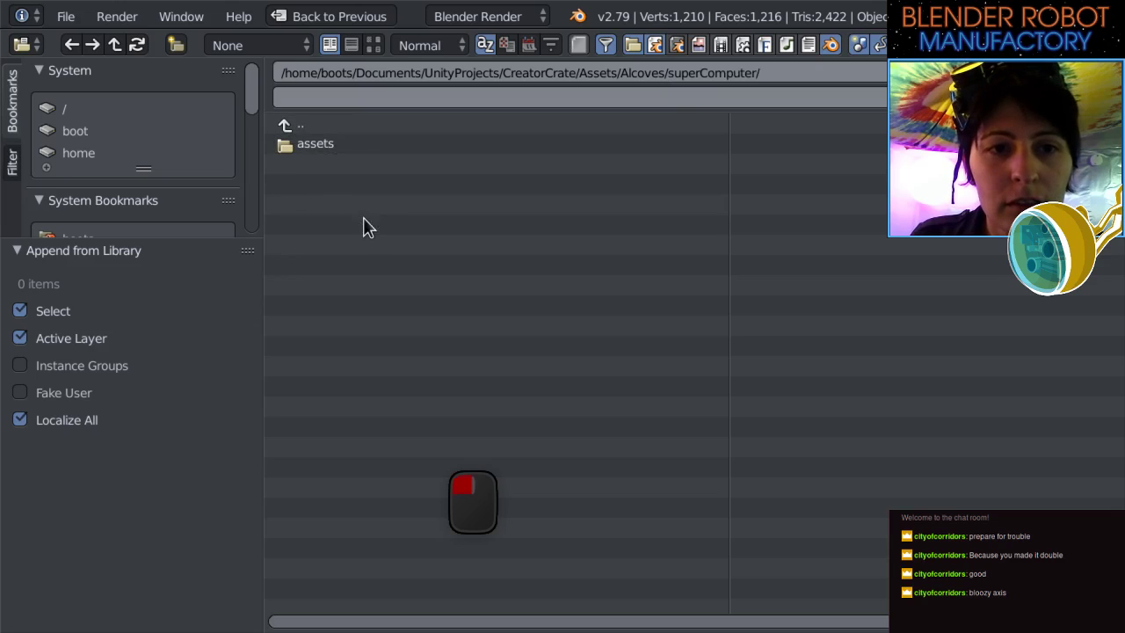
Append the tapeAlcove object from the 3X3tapeAlcove file in the assets folder.
left_click(328, 141)
left_click(338, 164)
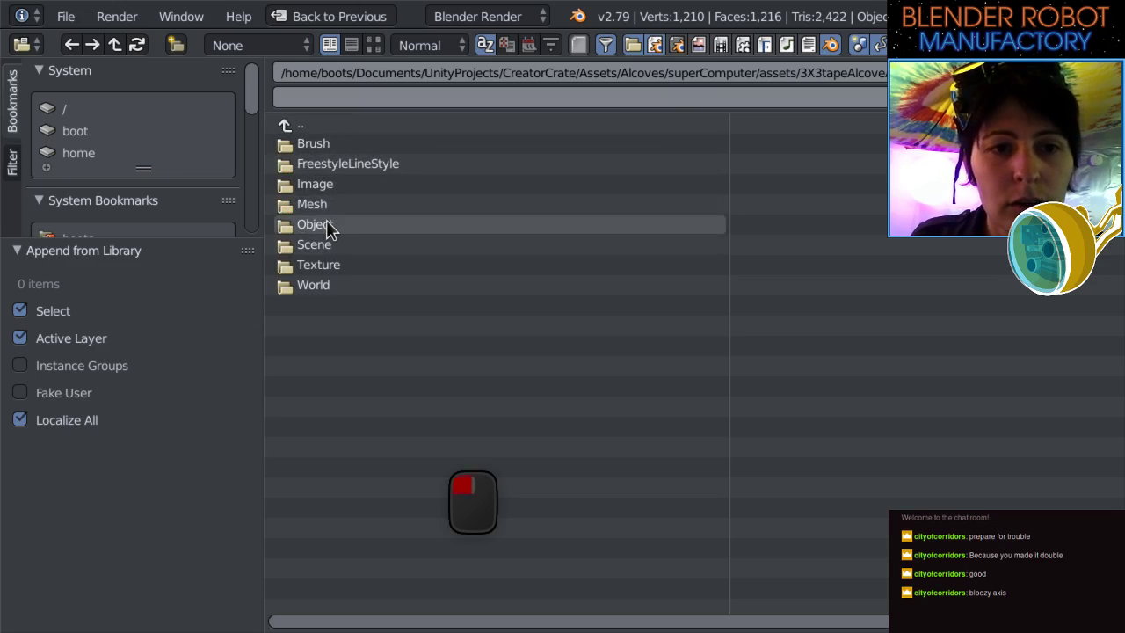
left_click(326, 225)
double_click(318, 169)
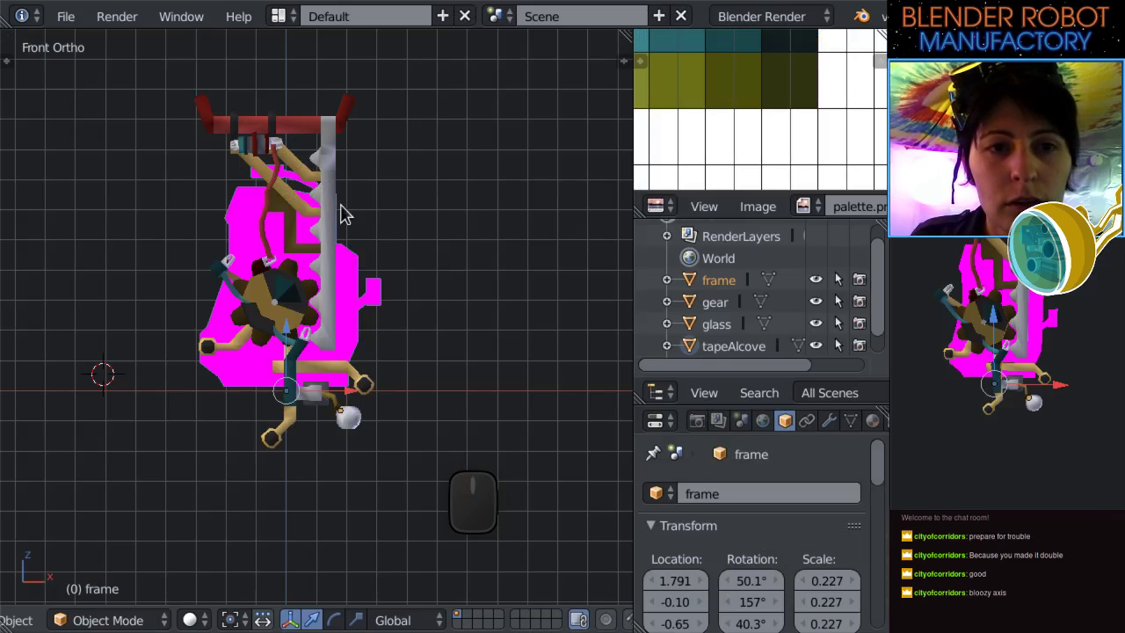
Compare the depth of the appended tapeAlcove with the robot in right view.
key("KP_3")
scroll(414, 202, "up", 4)
middle_click_drag(402, 170, 401, 269)
key("KP_3")
scroll(440, 220, "up", 3)
scroll(378, 279, "up", 1)
key("Tab")
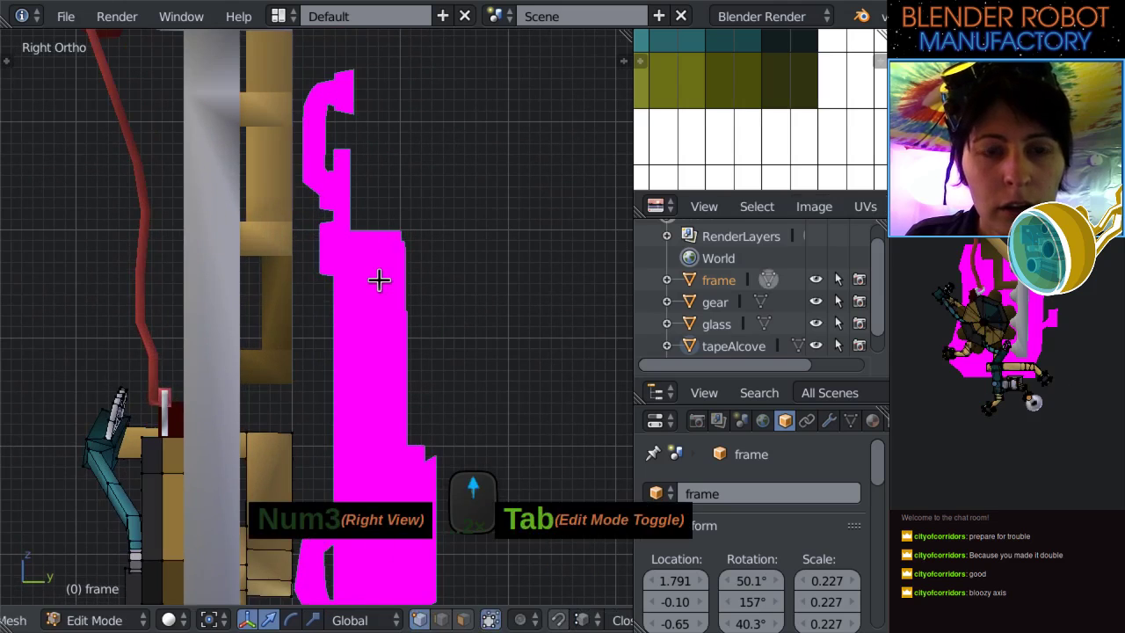
key("Tab")
Select the frame, switch to wireframe shading, and box-select the robot's parts in right view.
right_click(397, 264)
scroll(396, 263, "down", 3)
right_click(294, 360)
scroll(285, 360, "down", 2)
middle_click_drag(285, 360, 344, 305, "shift")
right_click(327, 436)
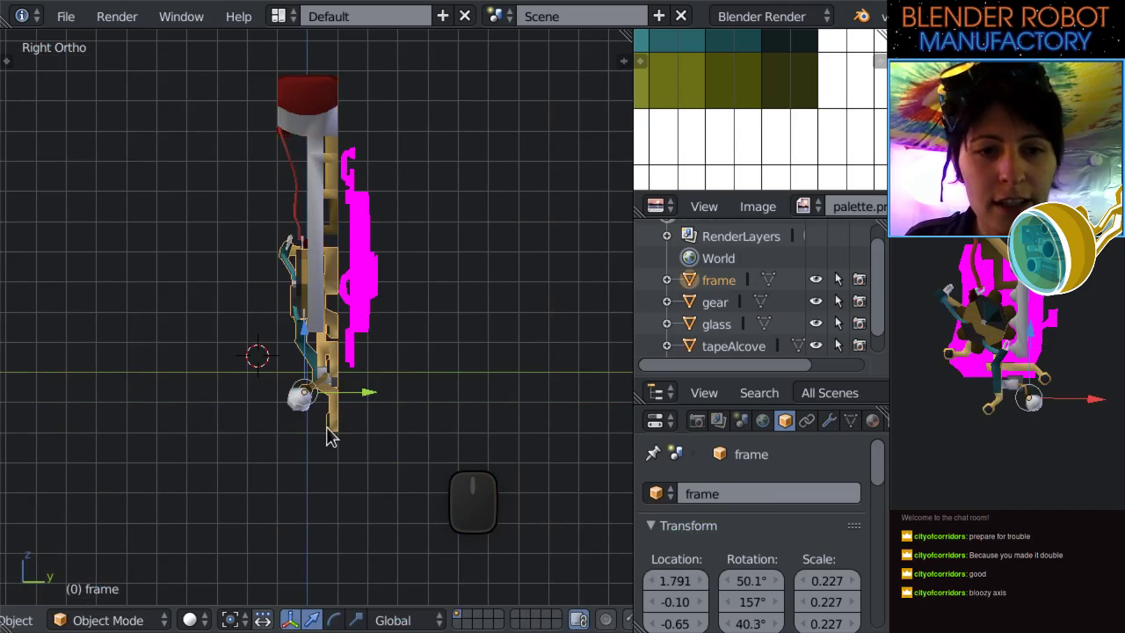
key("z")
scroll(329, 444, "down", 2)
key("b")
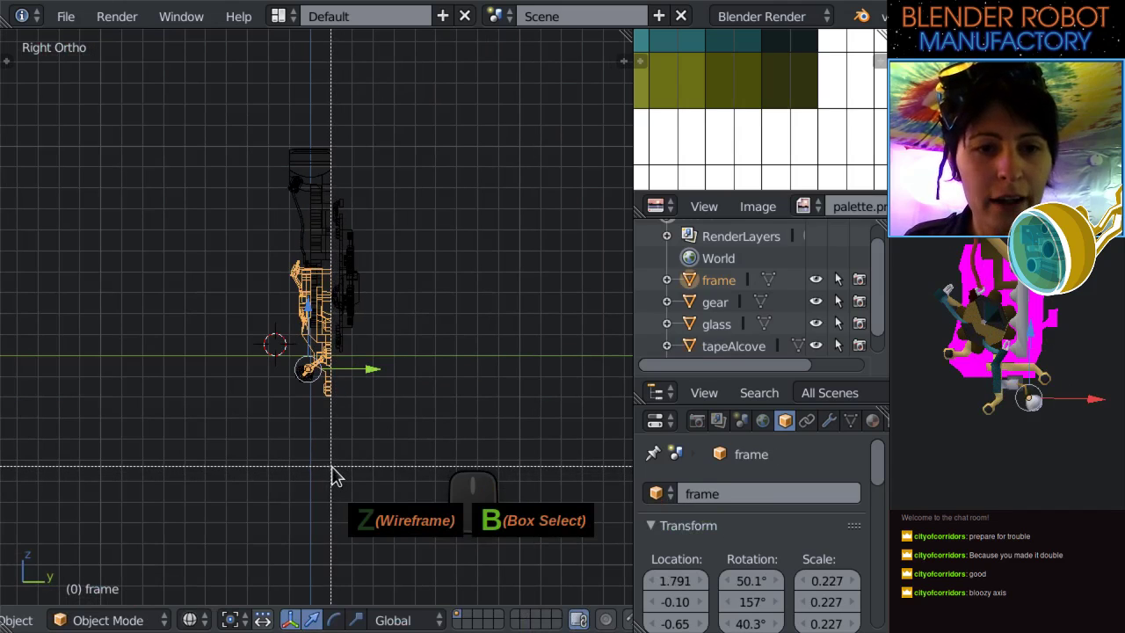
left_click_drag(331, 474, 231, 50)
scroll(365, 221, "up", 3)
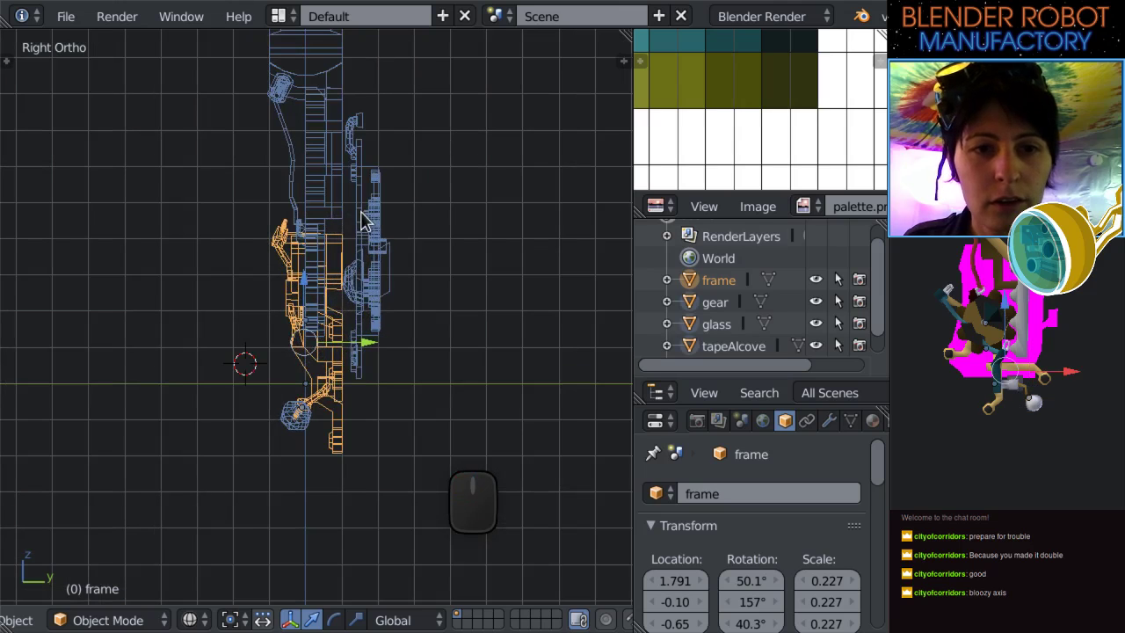
Exclude tapeAlcove from the selection and move the robot parts along the Y axis toward the alcove's depth.
right_click(395, 303)
left_click_drag(374, 351, 397, 357)
scroll(396, 357, "up", 7)
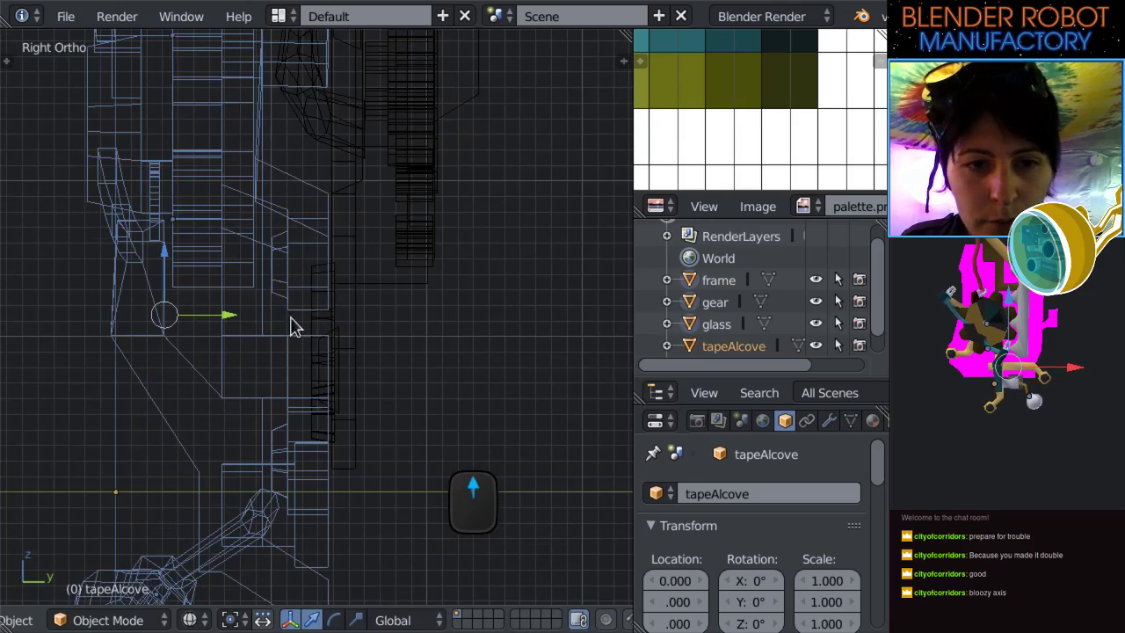
Nudge the robot parts along the Y axis to match the alcove's depth, and delete the tapeAlcove object.
mouse_move(230, 324)
left_mouse_down()
mouse_move(241, 329)
mouse_move(272, 284)
left_mouse_up()
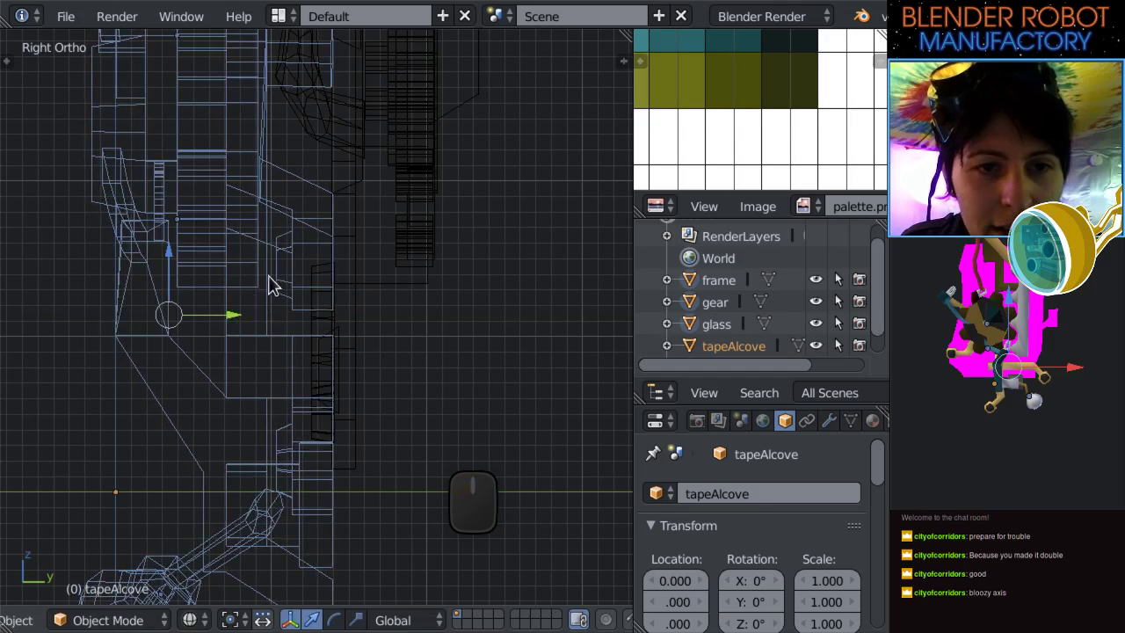
scroll(271, 284, "down", 4)
key("z")
mouse_move(272, 283)
middle_mouse_down()
mouse_move(455, 287)
mouse_move(403, 327)
mouse_move(351, 299)
middle_mouse_up()
key("Delete")
left_click(358, 296)
Select the frame in right view and enter Edit Mode with vertex selection.
key("KP_1")
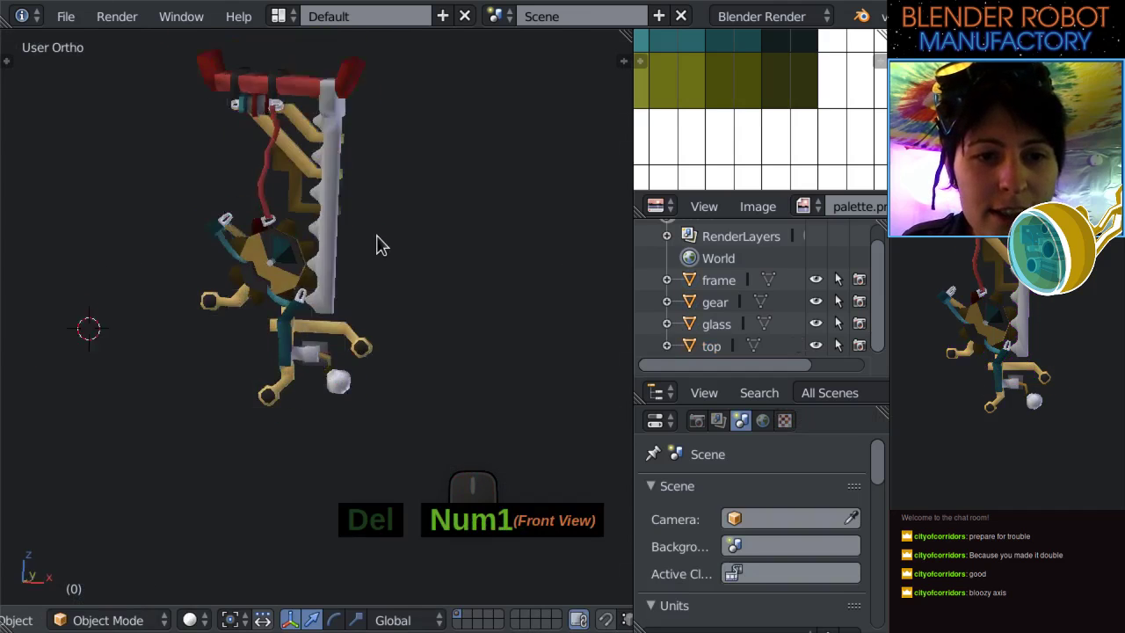
key("KP_3")
scroll(334, 290, "up", 2)
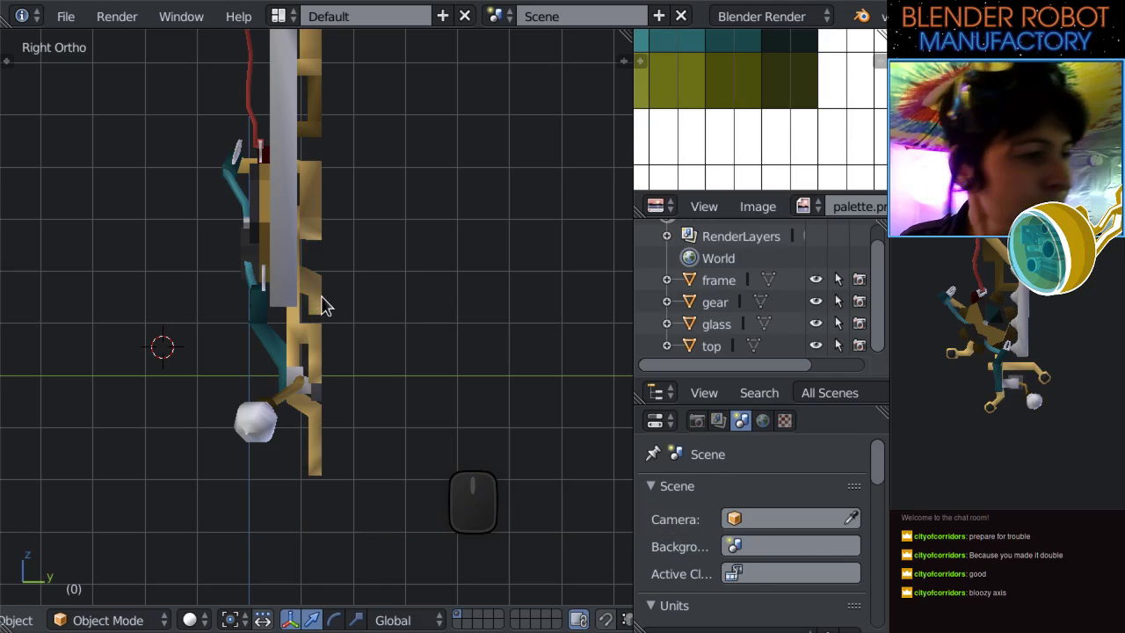
right_click(321, 301)
key("Tab")
key("ctrl+Tab")
left_click(338, 303)
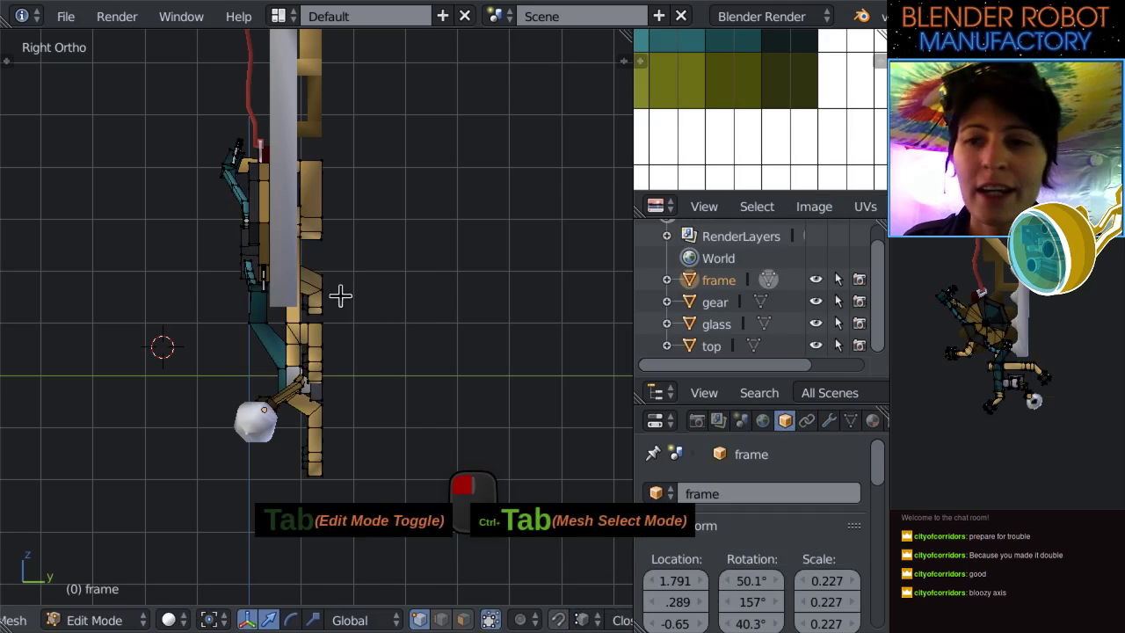
Switch to edge selection and examine the back of the frame from an angled view.
scroll(507, 337, "down", 2)
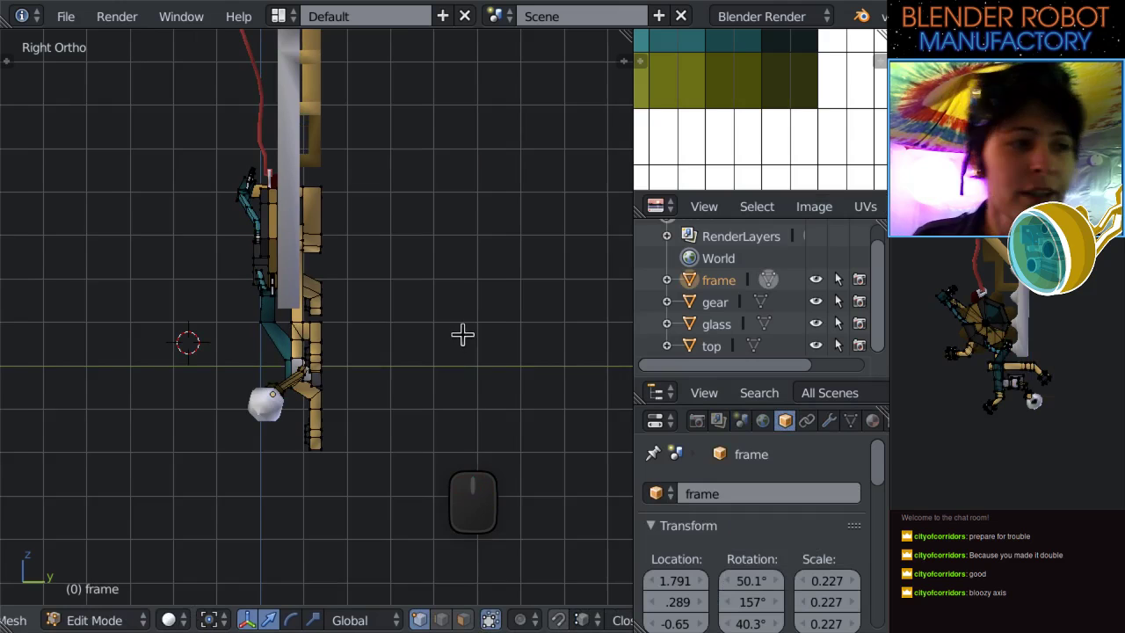
key("ctrl+Tab")
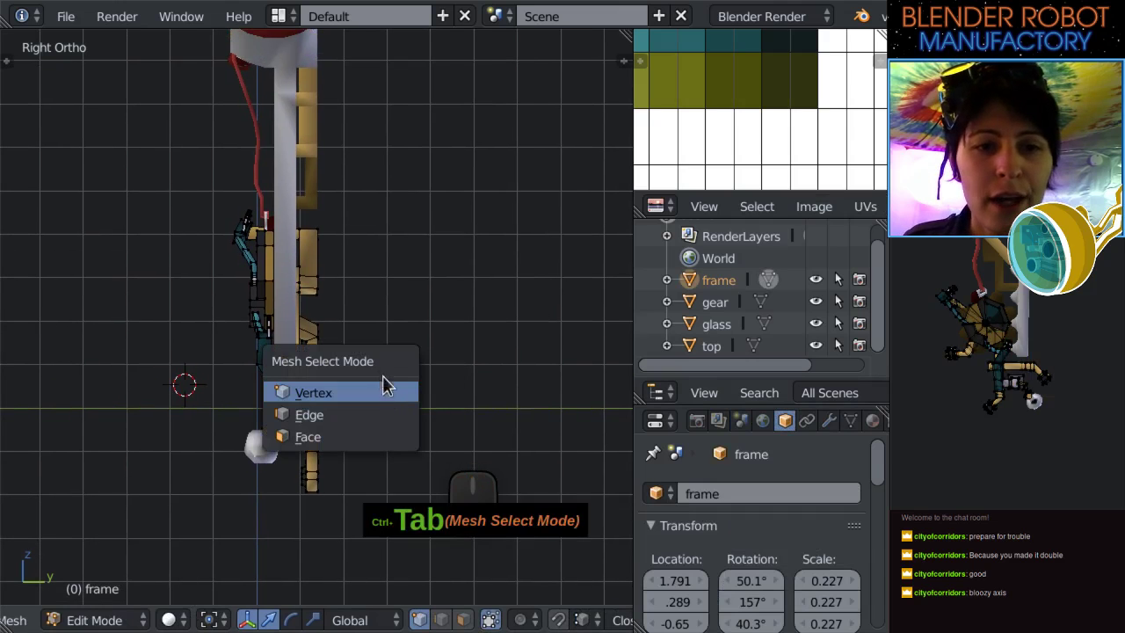
left_click(385, 405)
middle_click_drag(385, 404, 346, 414)
scroll(303, 400, "up", 2)
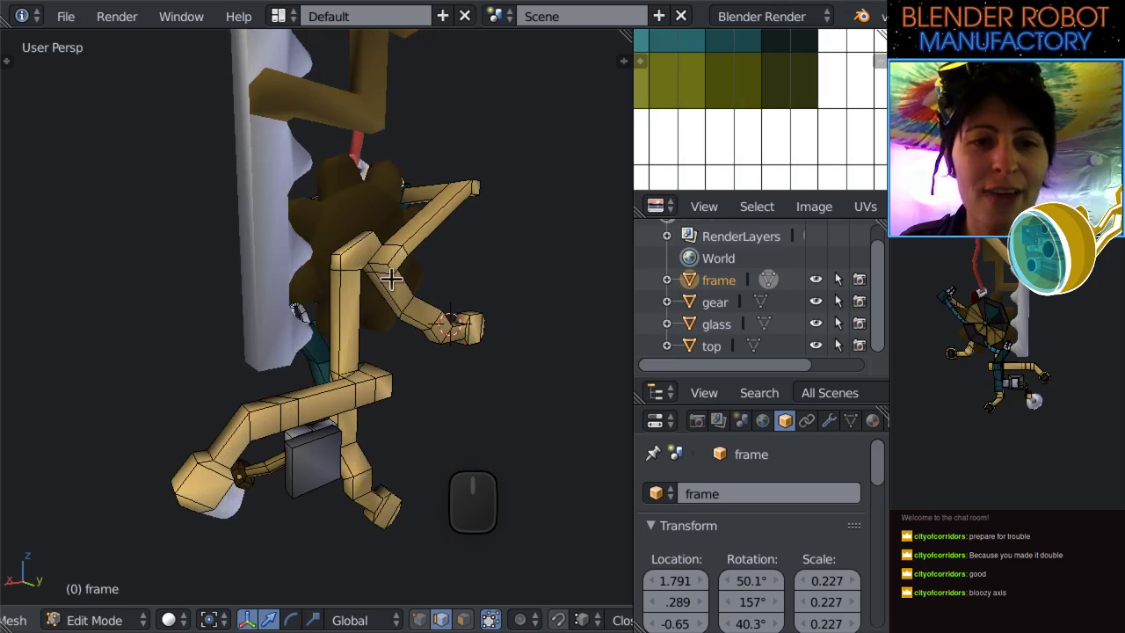
middle_click_drag(387, 235, 404, 294)
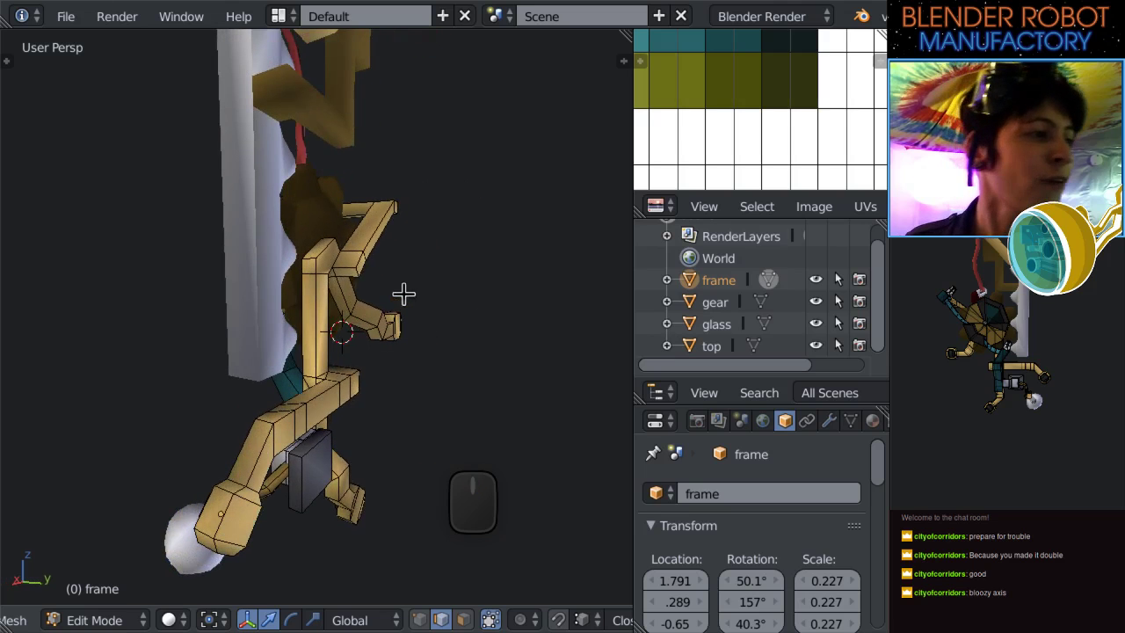
Box-select the frame's rearmost vertices in wireframe right view, move them along the Y axis to deepen the frame, and return to Object Mode.
key("KP_3")
key("ctrl+Tab")
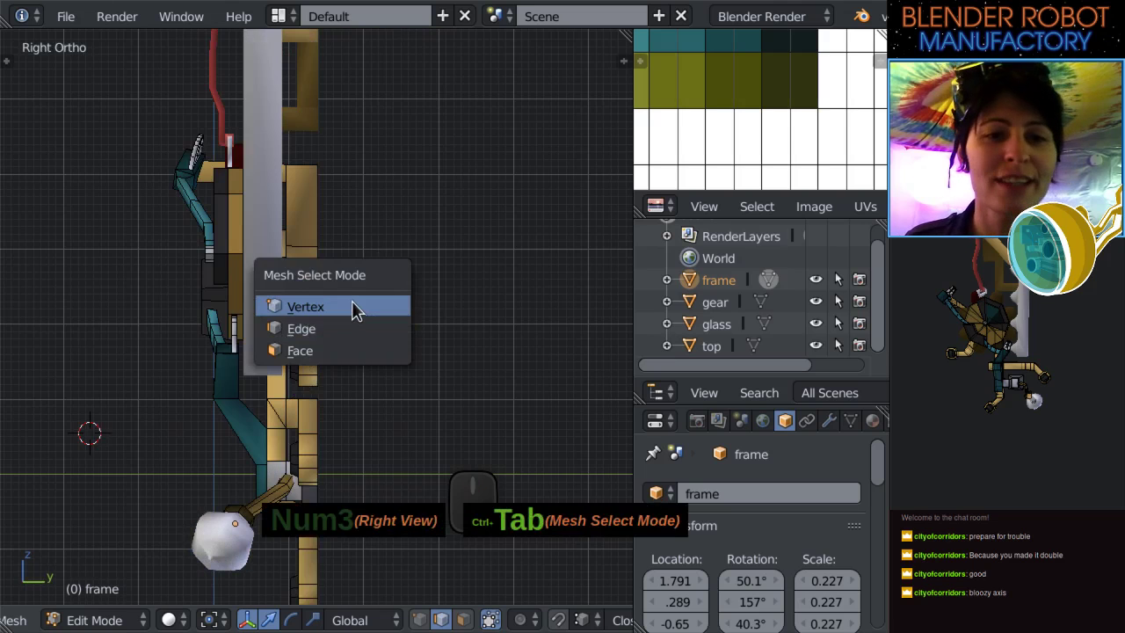
left_click(355, 308)
key("z")
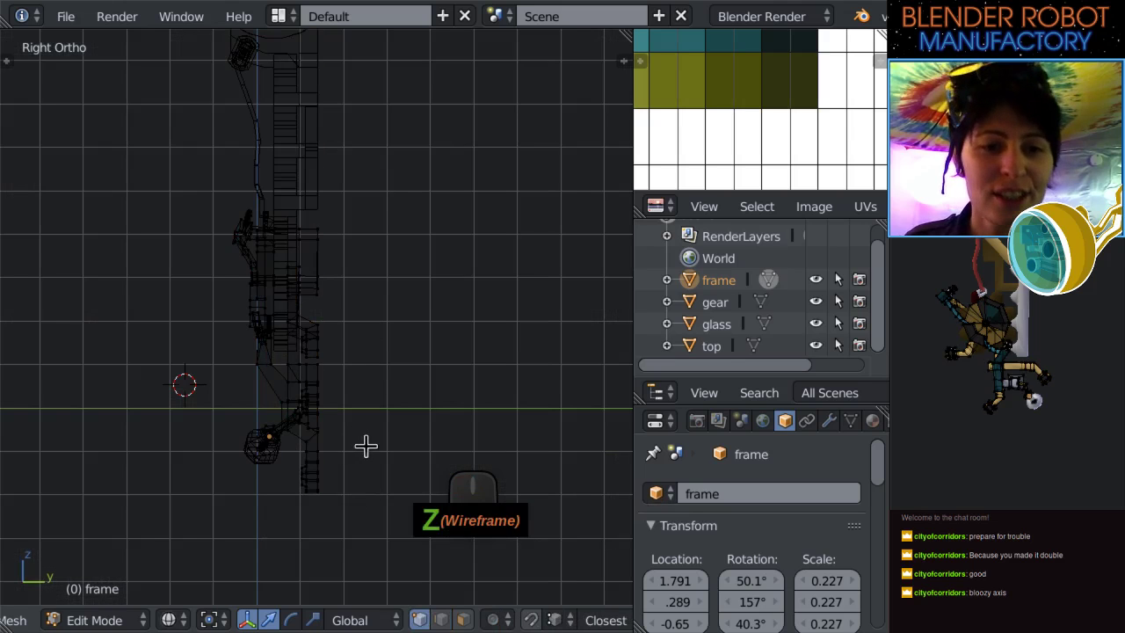
key("b")
left_click_drag(345, 542, 341, 238)
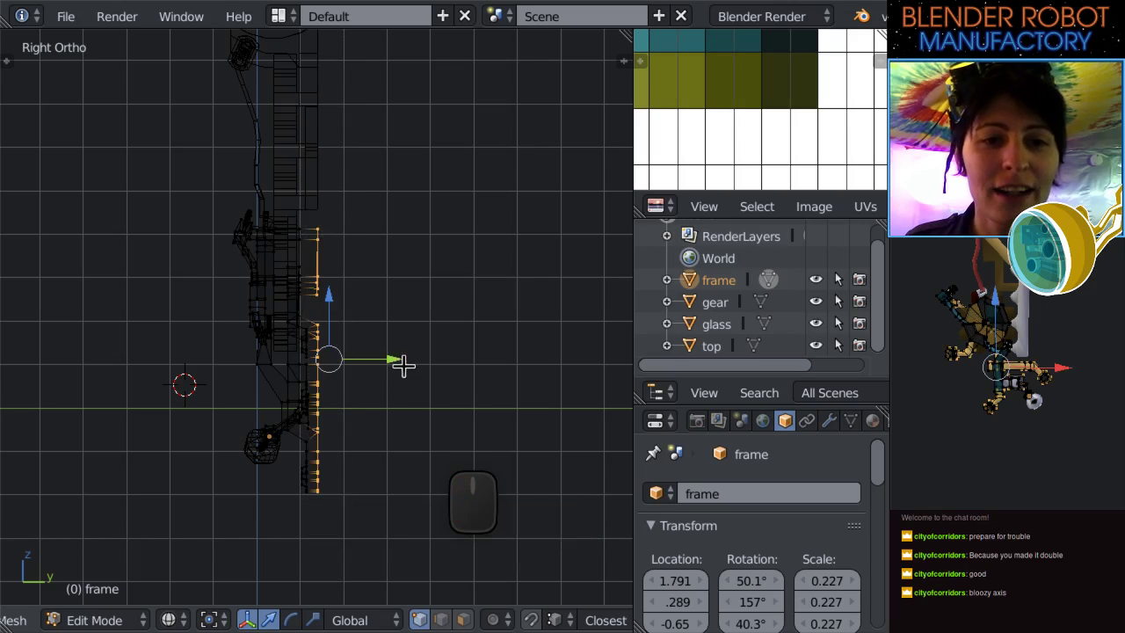
mouse_move(394, 360)
left_mouse_down()
mouse_move(416, 360)
mouse_move(395, 347)
left_mouse_up()
key("z")
key("Tab")
middle_click_drag(395, 347, 216, 426)
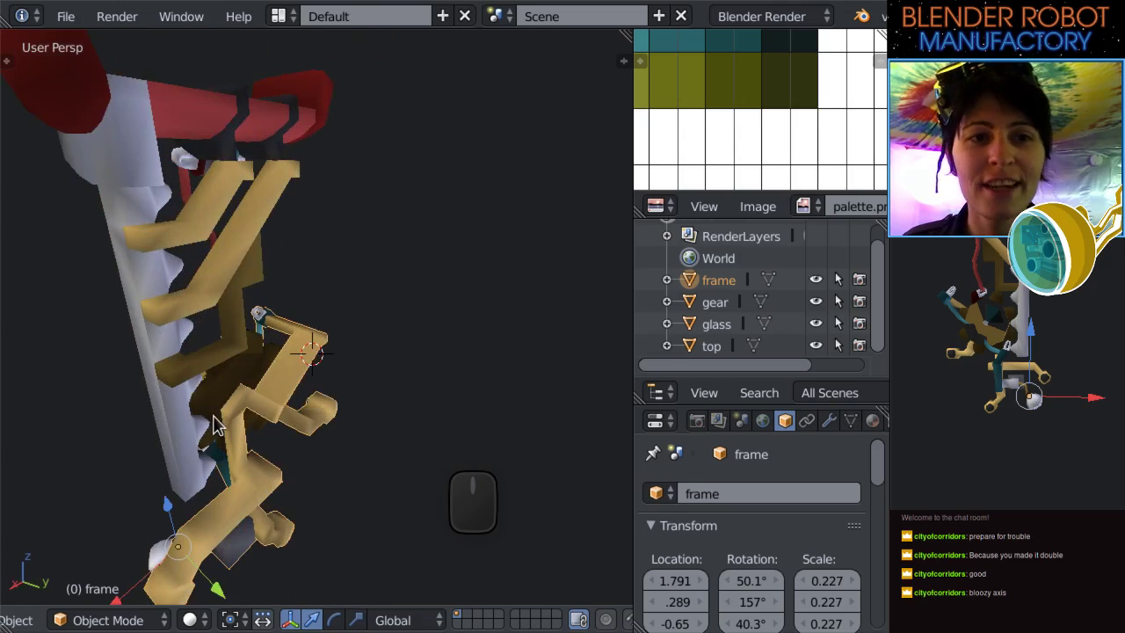
Deselect everything and examine the robot's overall placement around the origin in front view.
key("KP_1")
key("a")
middle_click_drag(466, 333, 419, 185, "shift")
scroll(473, 341, "up", 2)
scroll(461, 276, "up", 1)
scroll(449, 255, "down", 3)
scroll(448, 266, "down", 2)
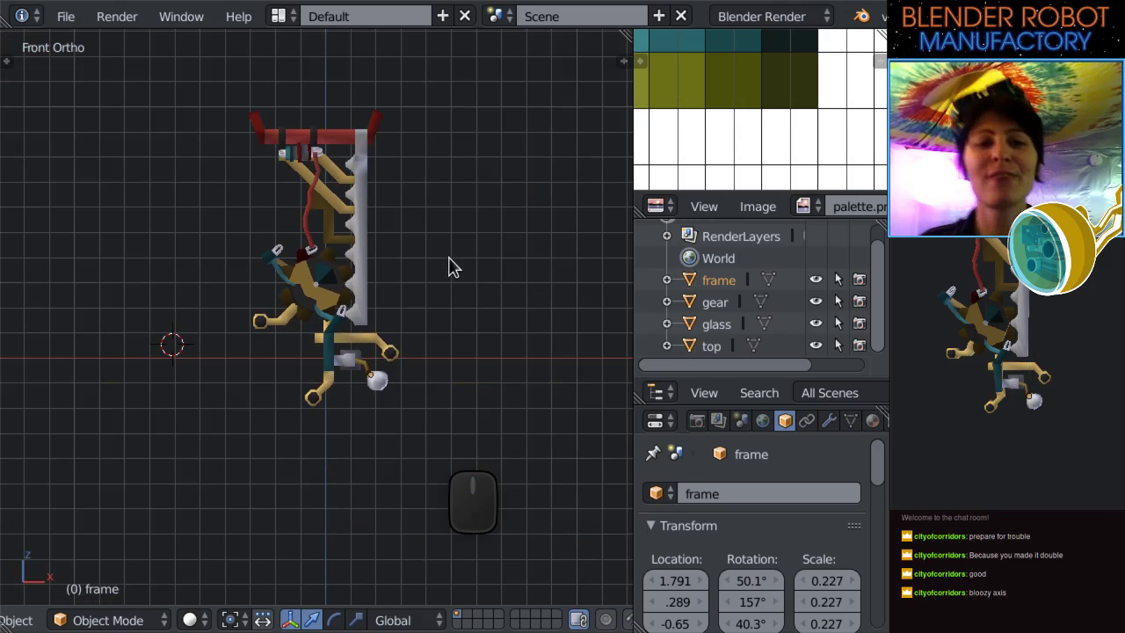
scroll(444, 257, "up", 3)
middle_click_drag(459, 308, 465, 331, "shift")
scroll(457, 326, "up", 1)
scroll(454, 327, "down", 1)
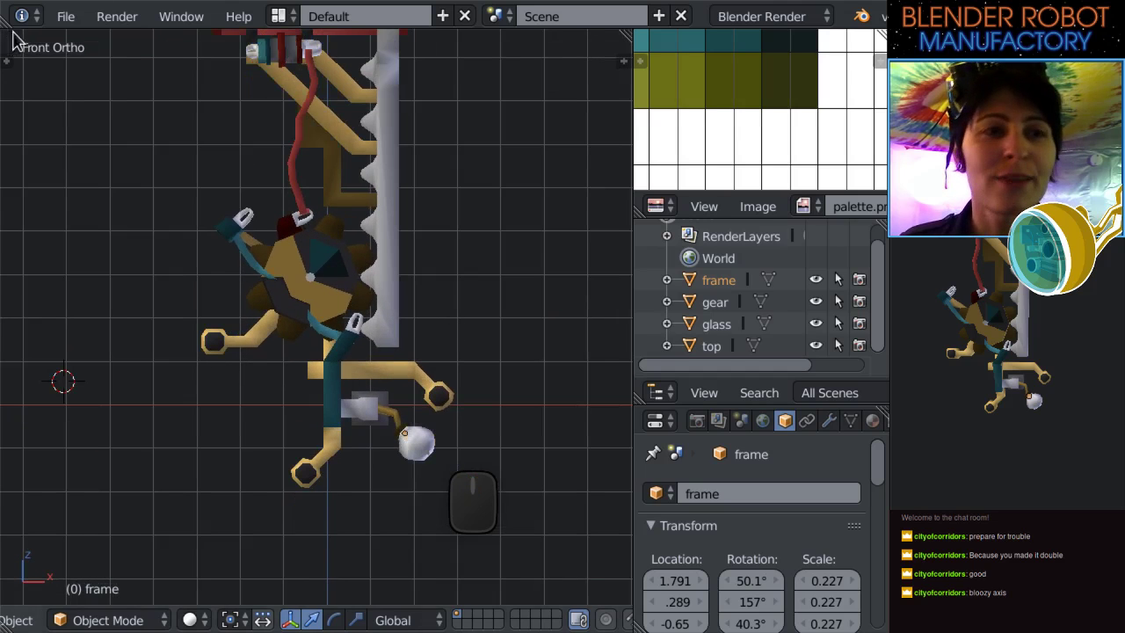
Apply the location, rotation and scale of the frame object.
left_click(719, 285)
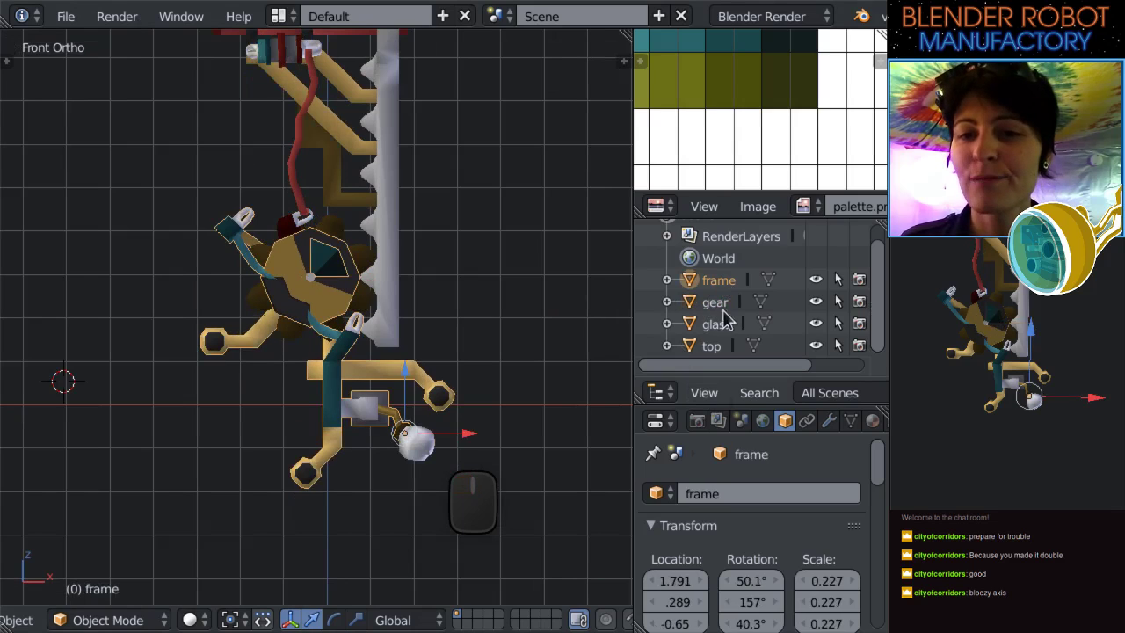
key("ctrl+a")
left_click(505, 299)
key("ctrl+a")
left_click(510, 332)
key("ctrl+a")
left_click(515, 351)
Apply the location, rotation and scale of the glass object.
left_click(715, 302)
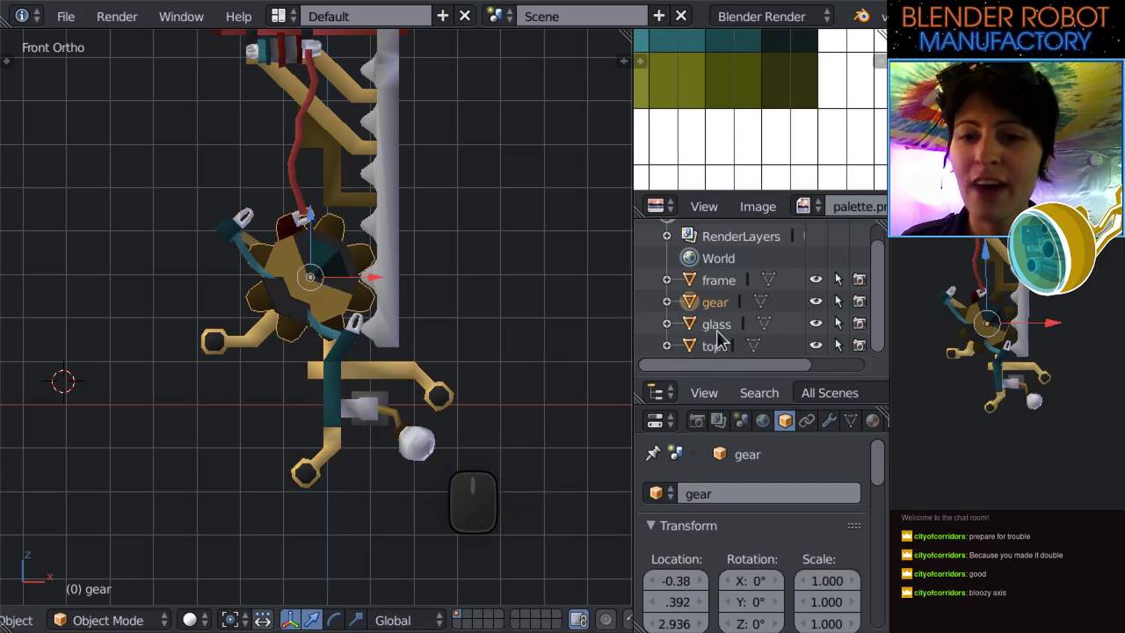
key("ctrl+a")
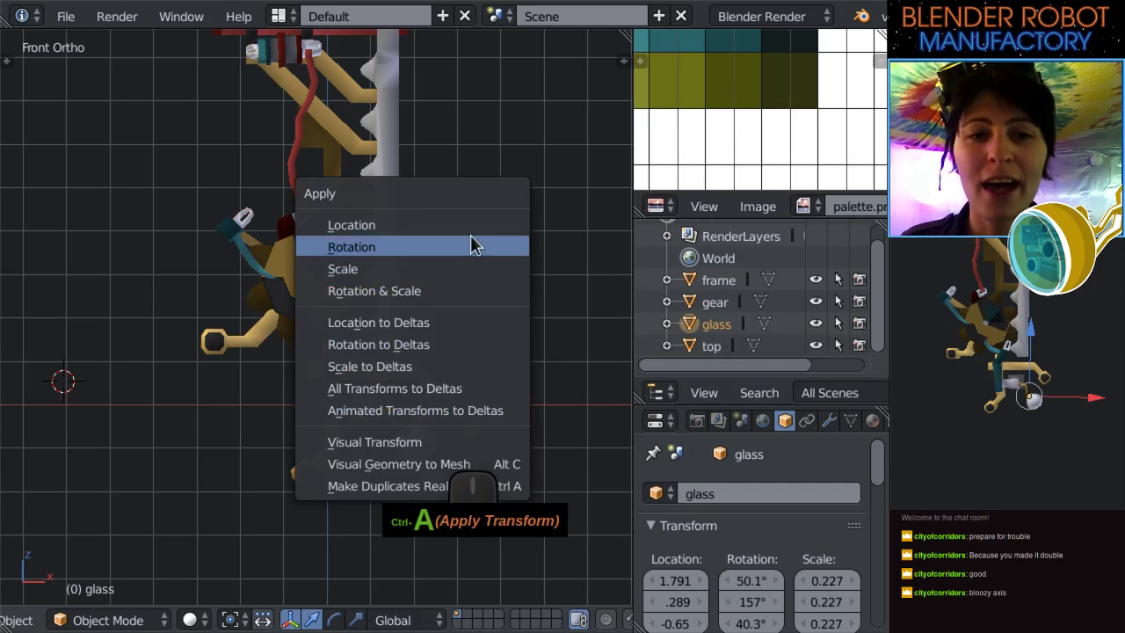
left_click(472, 226)
key("ctrl+a")
left_click(465, 259)
key("ctrl+a")
left_click(465, 283)
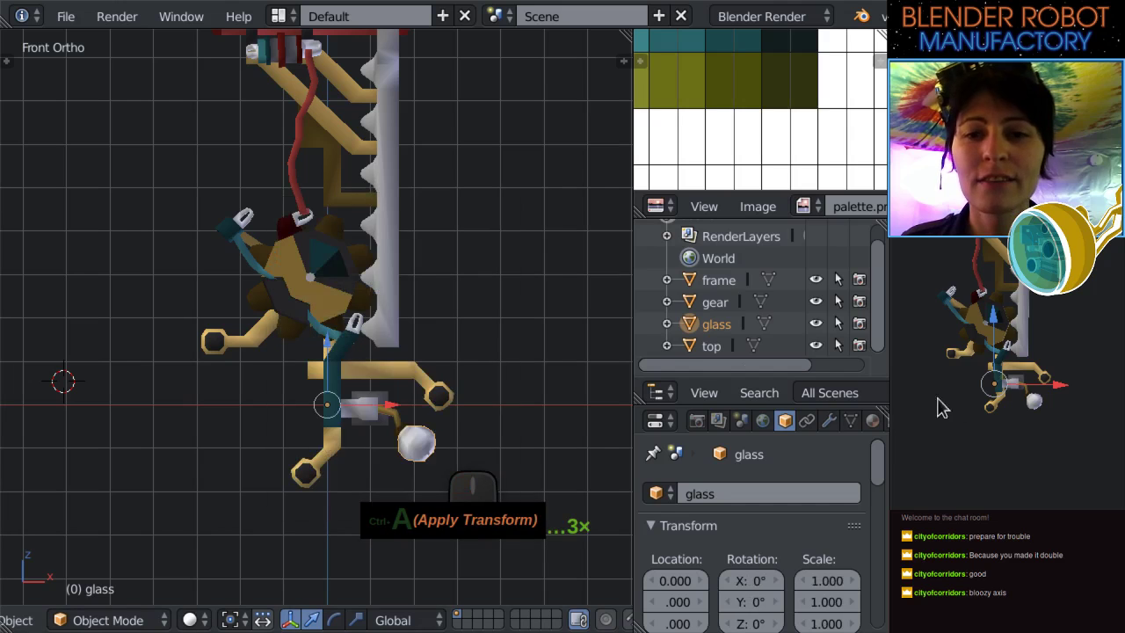
Apply the location, rotation and scale of the top object.
left_click(712, 347)
key("ctrl+a")
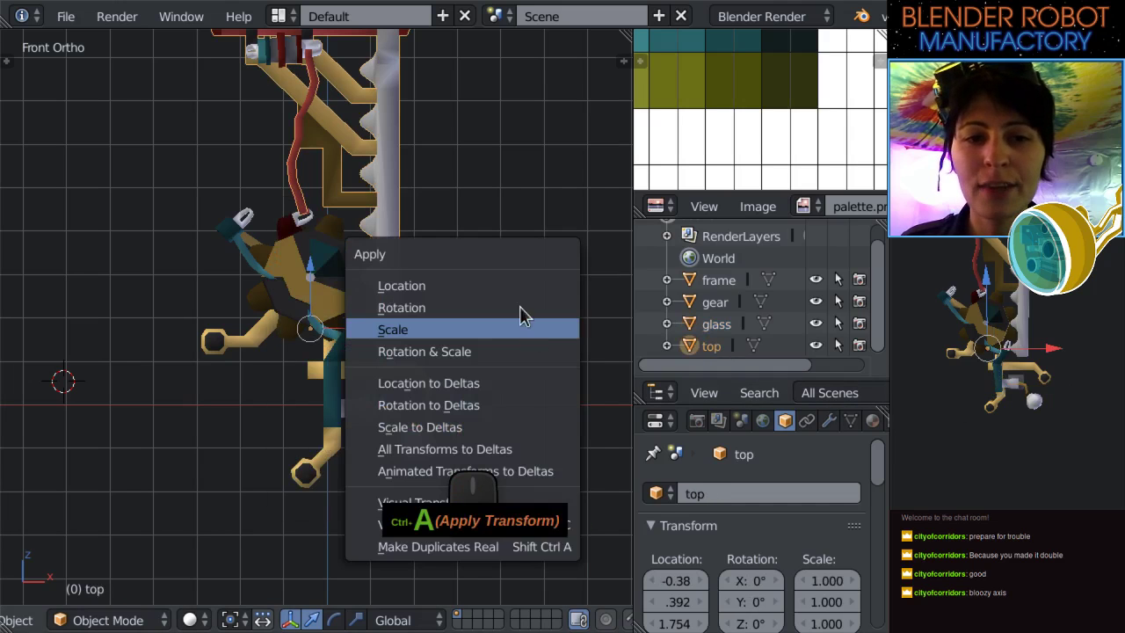
left_click(514, 285)
key("ctrl+a")
left_click(509, 310)
key("ctrl+a")
left_click(507, 332)
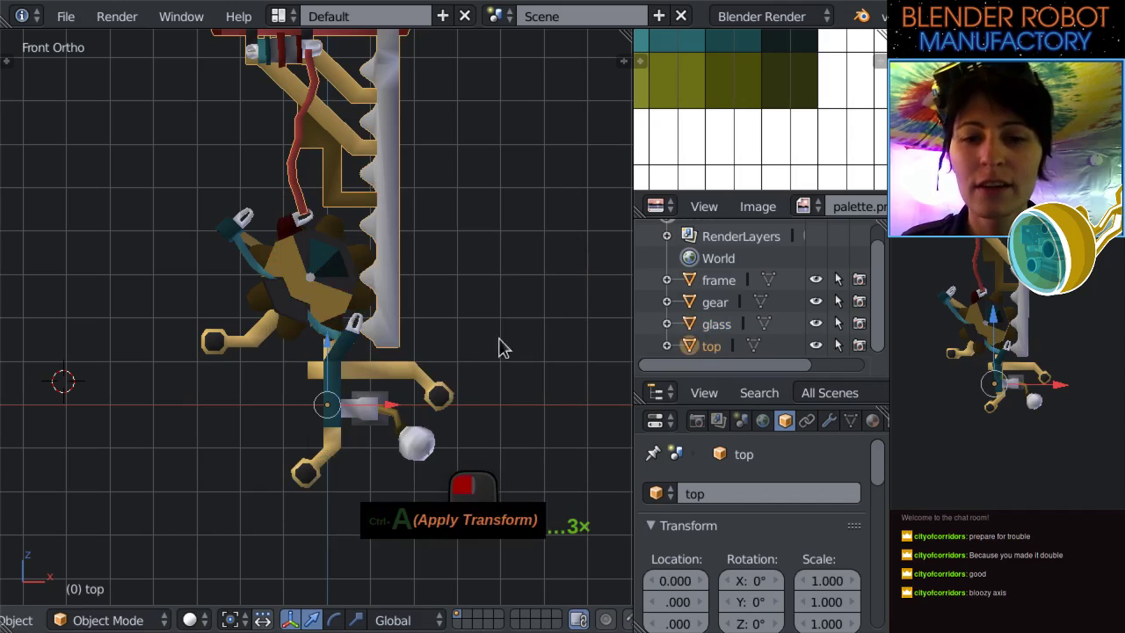
Try rotating the top object about its origin and undo the rotation.
right_click(365, 261)
key("r")
left_click(169, 295)
key("ctrl+z")
Save the Blender file over the existing version.
scroll(528, 284, "down", 3)
key("ctrl+s")
left_click(525, 272)
Widen the 3D viewport and deselect all objects.
scroll(502, 319, "up", 2)
key("a")
middle_click_drag(487, 297, 460, 196, "shift")
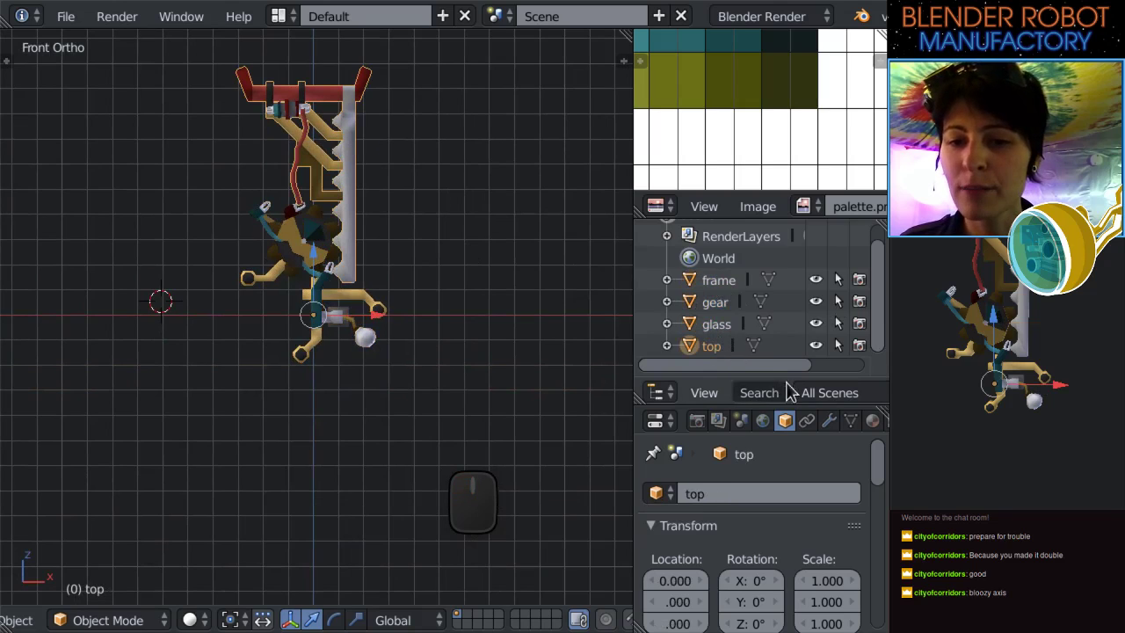
left_click_drag(633, 349, 725, 326)
scroll(536, 409, "up", 3)
key("a")
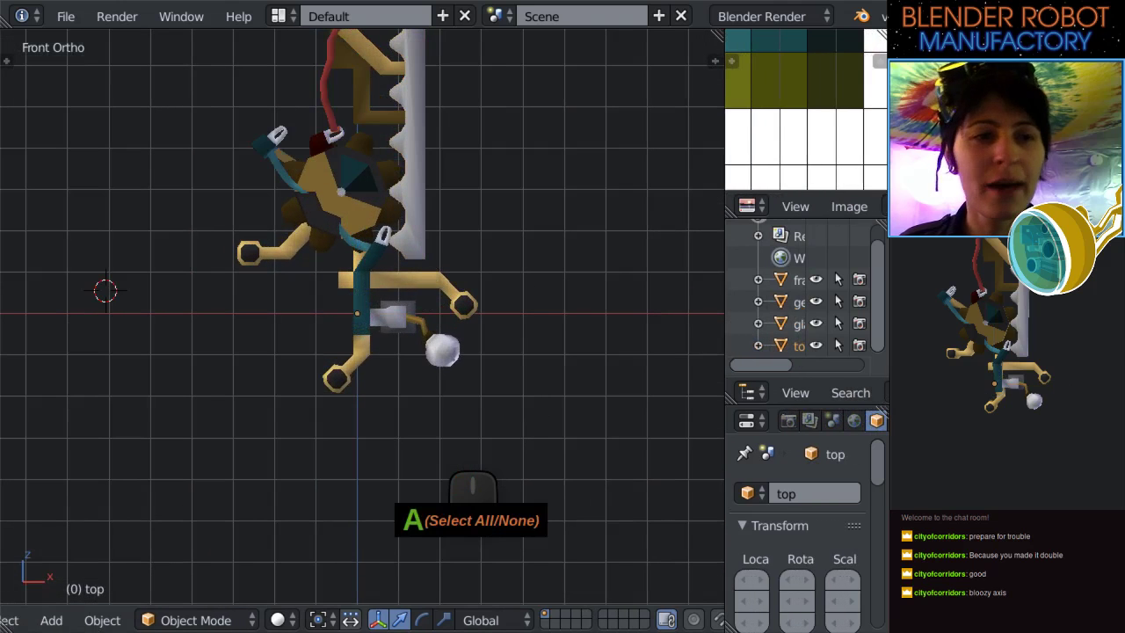
Add an armature object to the scene.
mouse_move(14, 58)
left_mouse_down()
mouse_move(39, 60)
mouse_move(9, 59)
left_mouse_up()
scroll(77, 232, "up", 10)
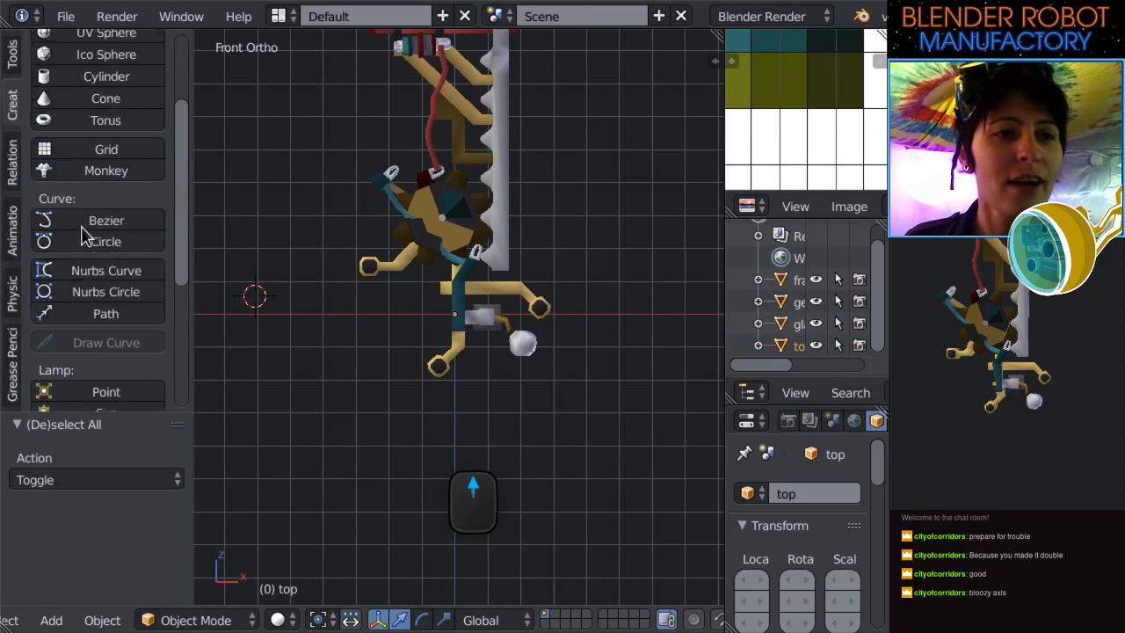
scroll(151, 280, "down", 2)
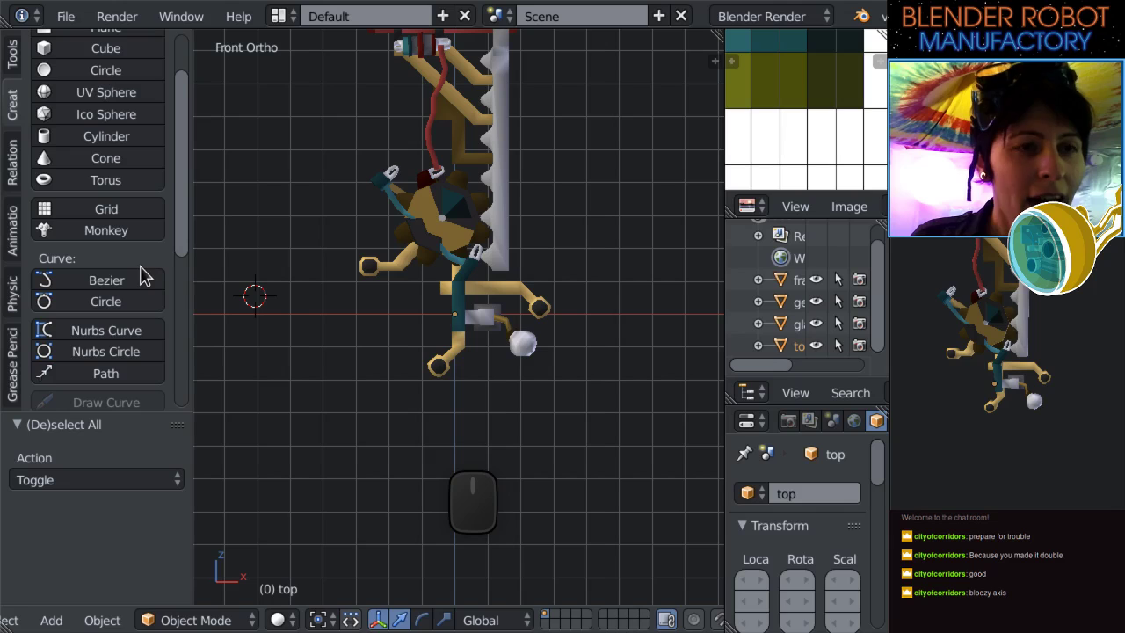
scroll(180, 246, "up", 1)
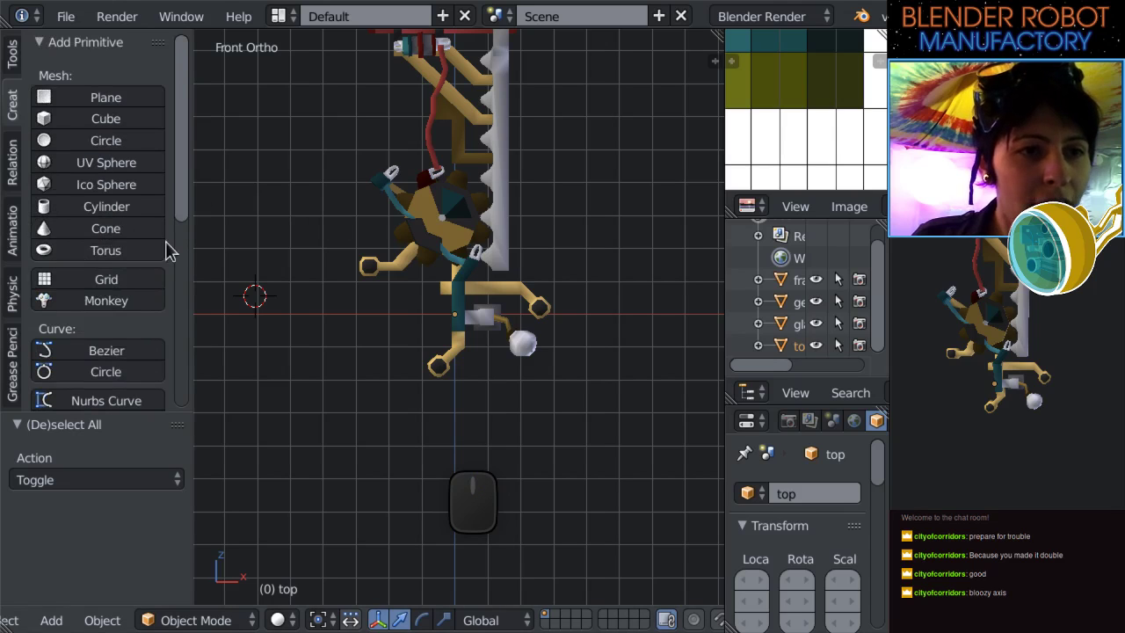
scroll(156, 246, "down", 7)
scroll(154, 254, "down", 2)
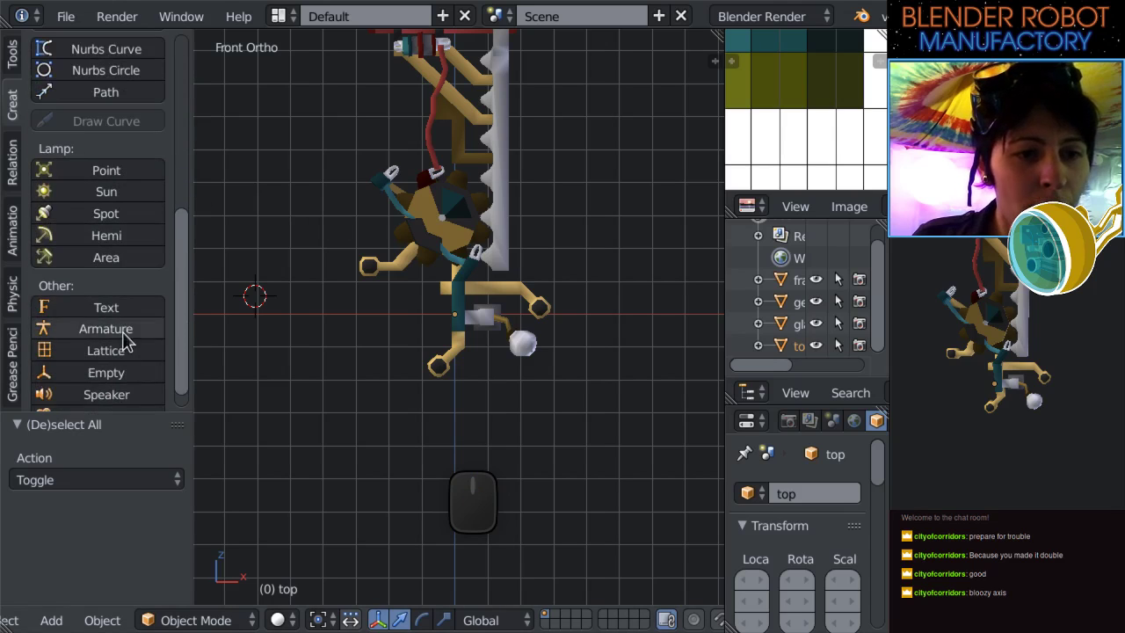
left_click(91, 328)
middle_click_drag(427, 294, 445, 404, "shift")
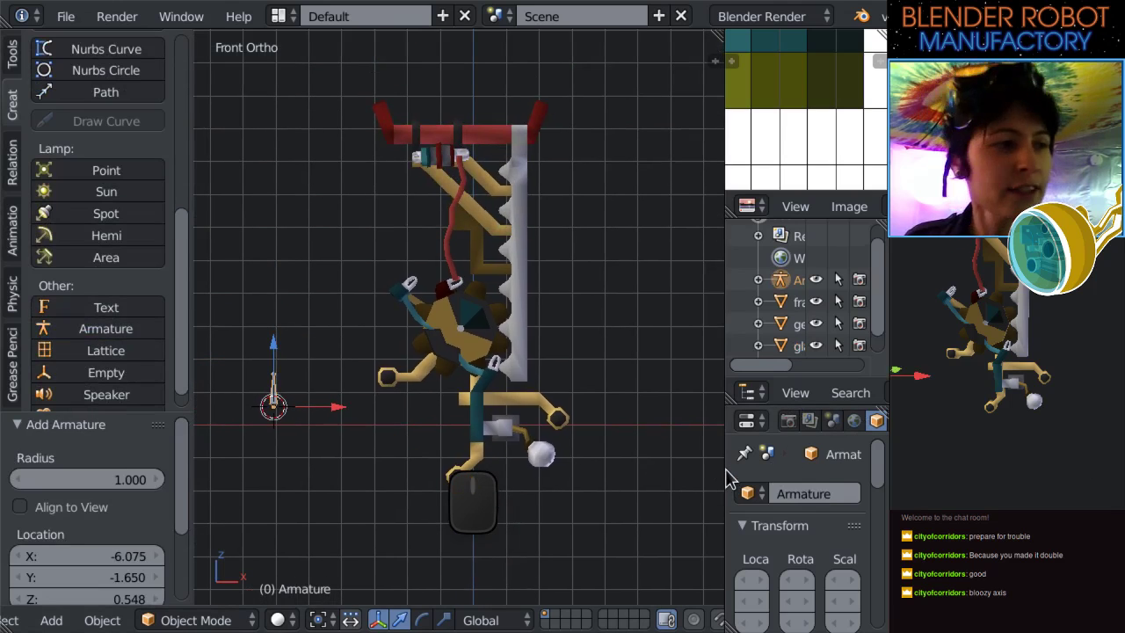
Widen the properties area and set the armature's X, Y and Z location to 0.
left_click_drag(726, 463, 646, 435)
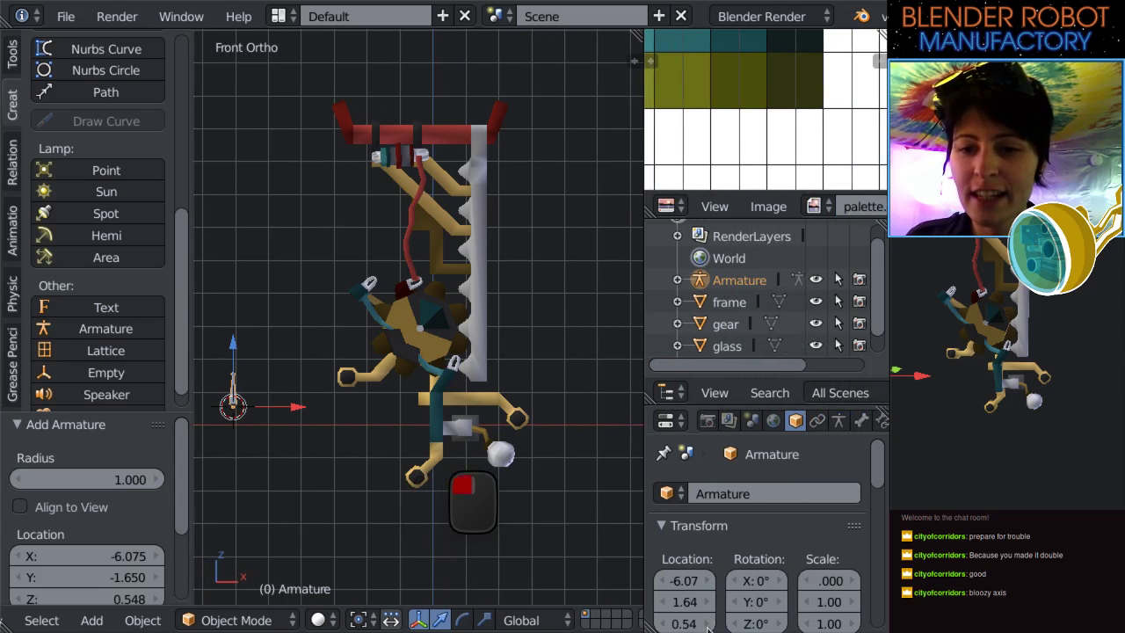
left_click(686, 581)
type("0")
key("Tab")
type("0")
key("Tab")
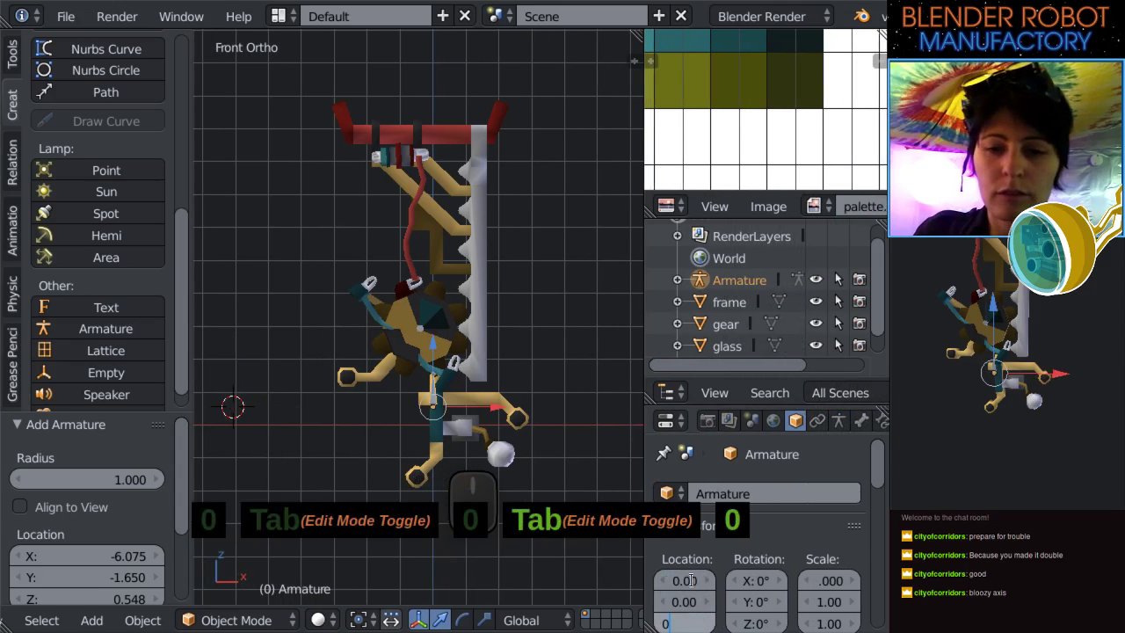
type("0")
key("Return")
scroll(498, 322, "up", 4)
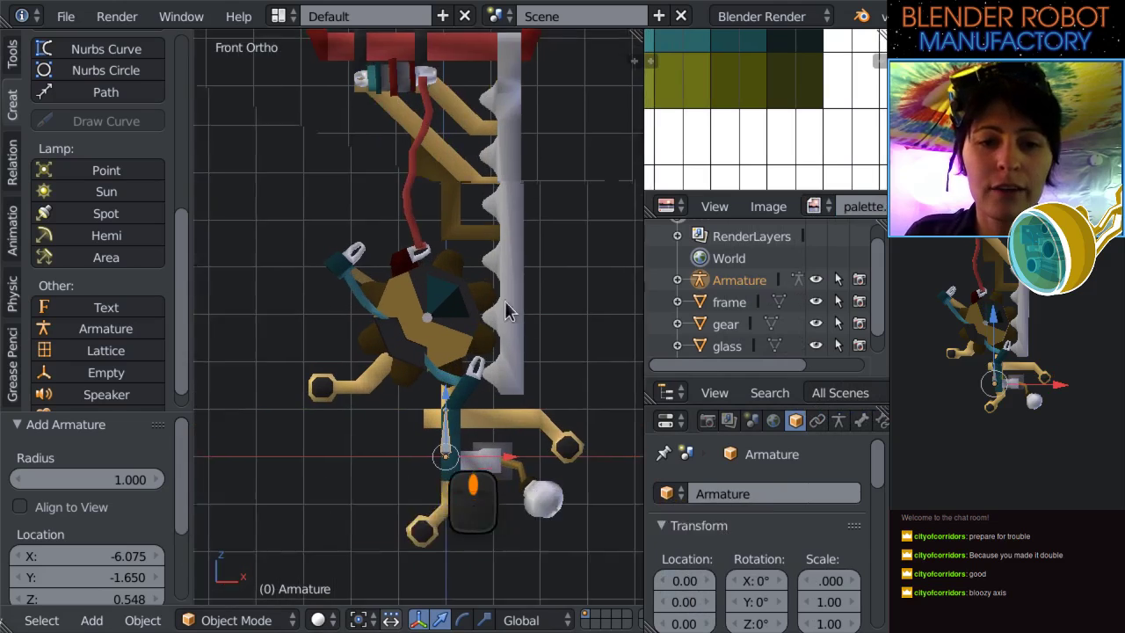
Examine the armature's placement relative to the robot in front and right views.
scroll(484, 303, "down", 5)
scroll(525, 294, "up", 2)
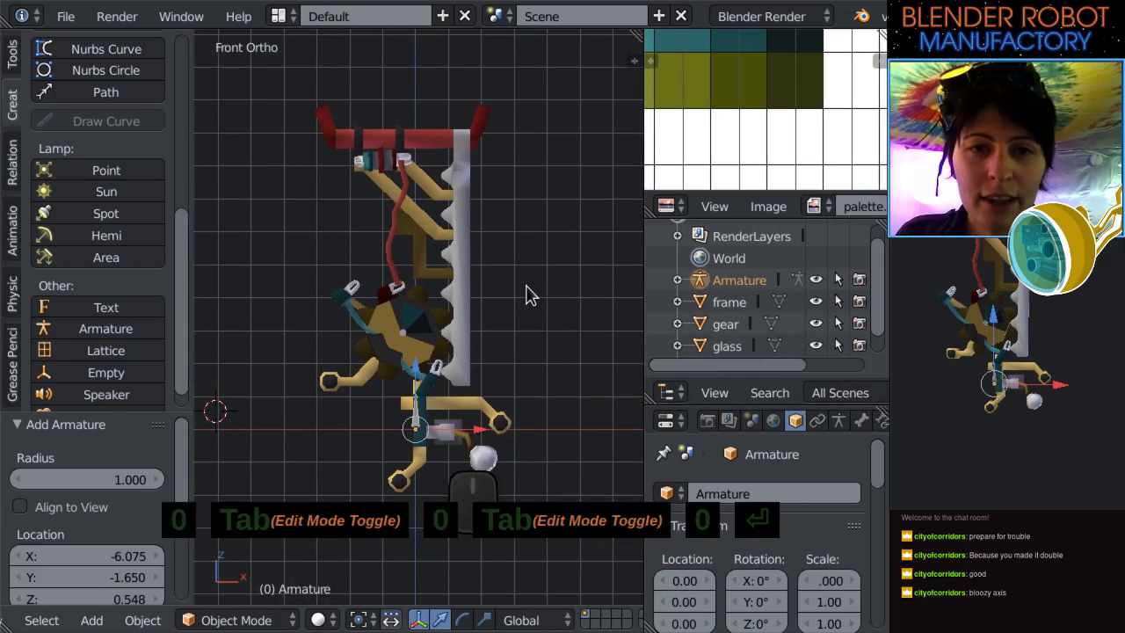
scroll(493, 290, "up", 4)
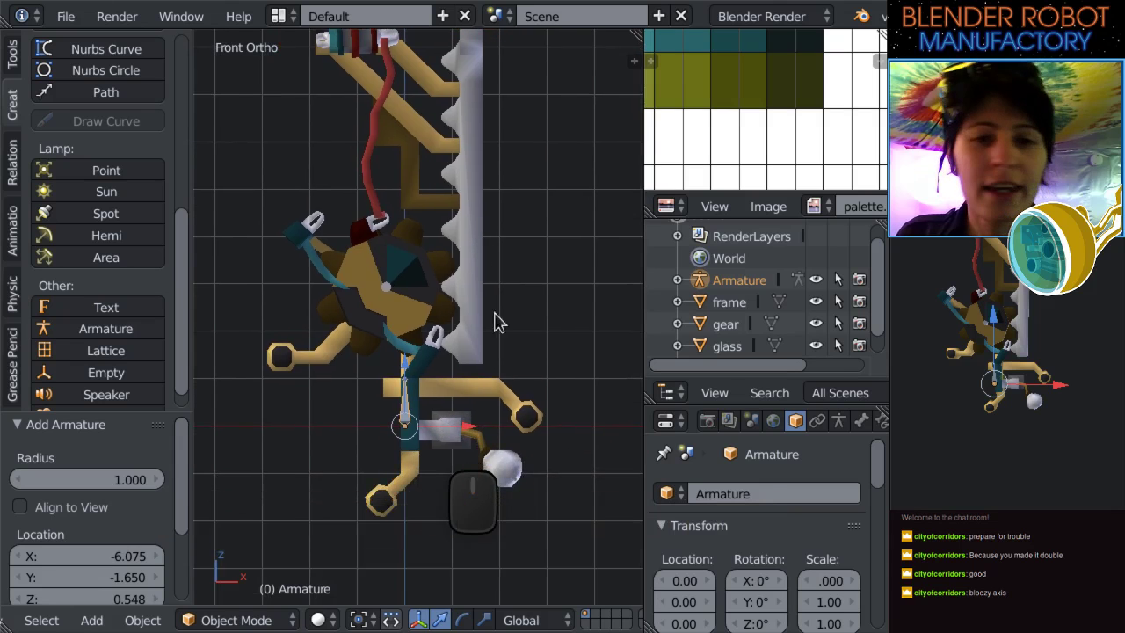
scroll(479, 356, "down", 5)
key("KP_3")
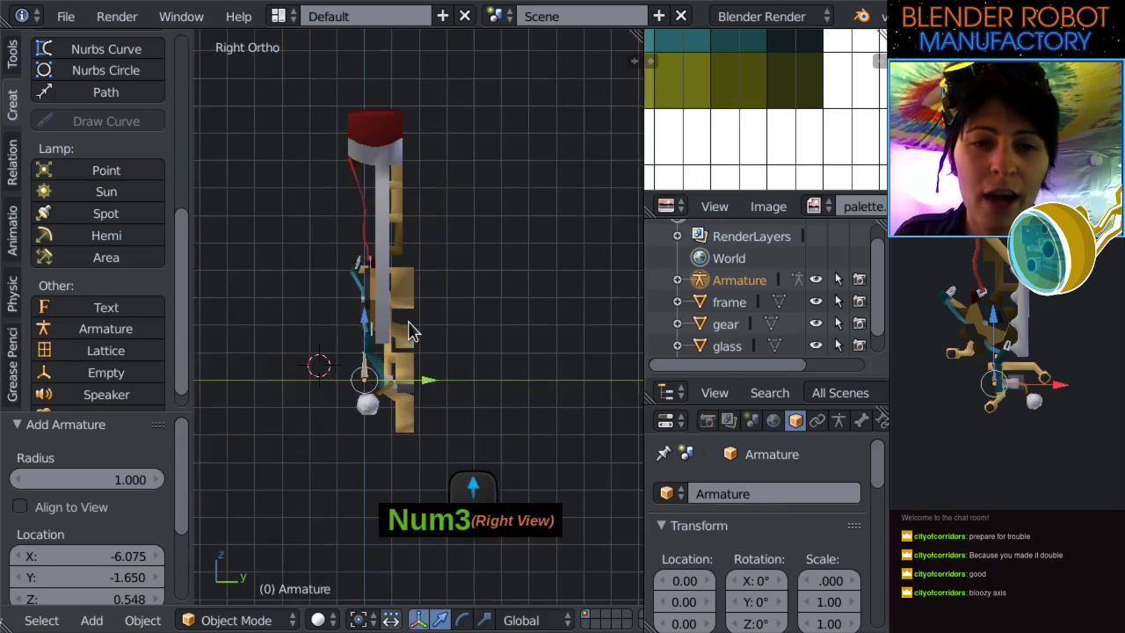
scroll(413, 321, "up", 3)
scroll(457, 322, "down", 3)
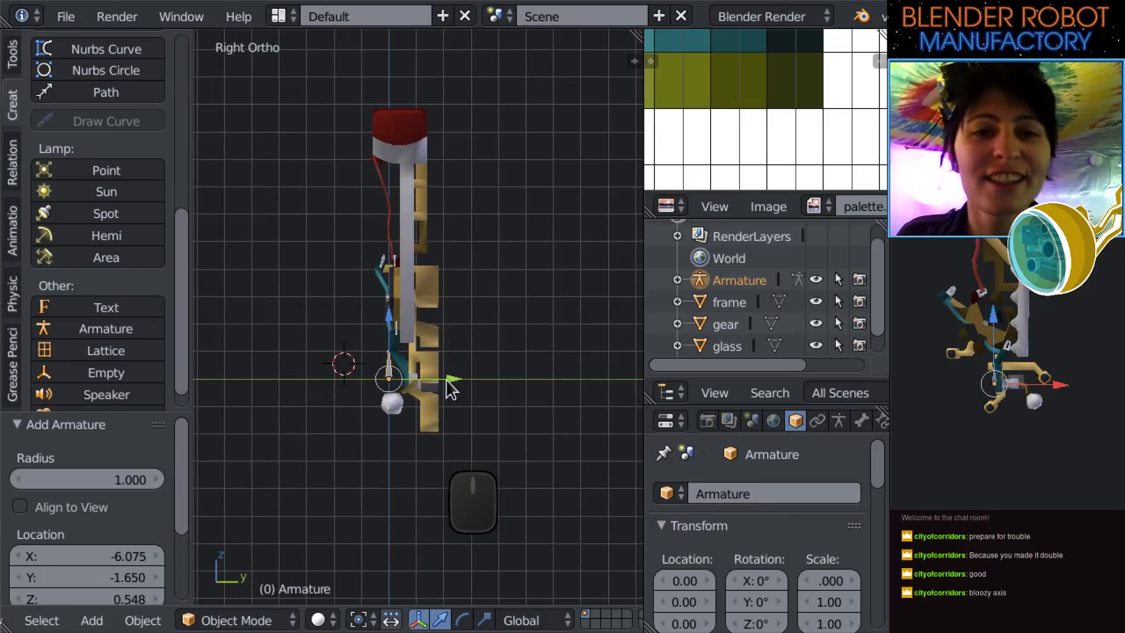
Try moving the armature along the Y axis and undo the move.
left_click_drag(448, 387, 484, 384)
key("ctrl+z")
scroll(469, 392, "up", 4)
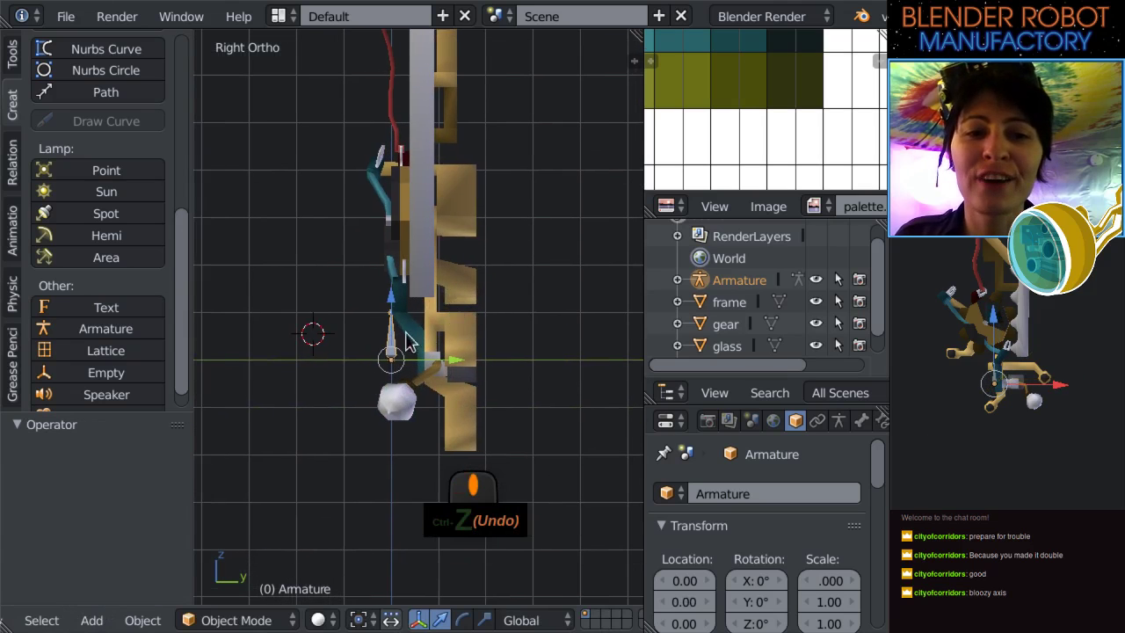
Try rotating the armature freehand in the right view and undo the rotation.
right_click(393, 345)
middle_click_drag(392, 346, 343, 308)
right_click(387, 330)
key("KP_3")
key("r")
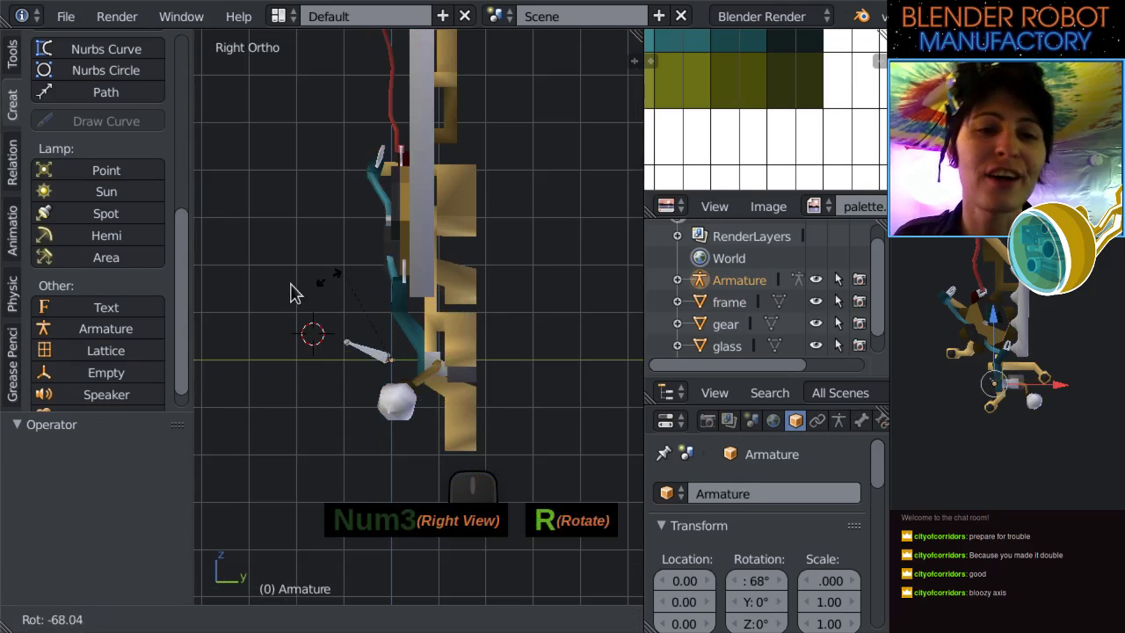
left_click(303, 293)
key("ctrl+z")
Set the armature's X rotation to 90°.
left_click(758, 583)
type("90")
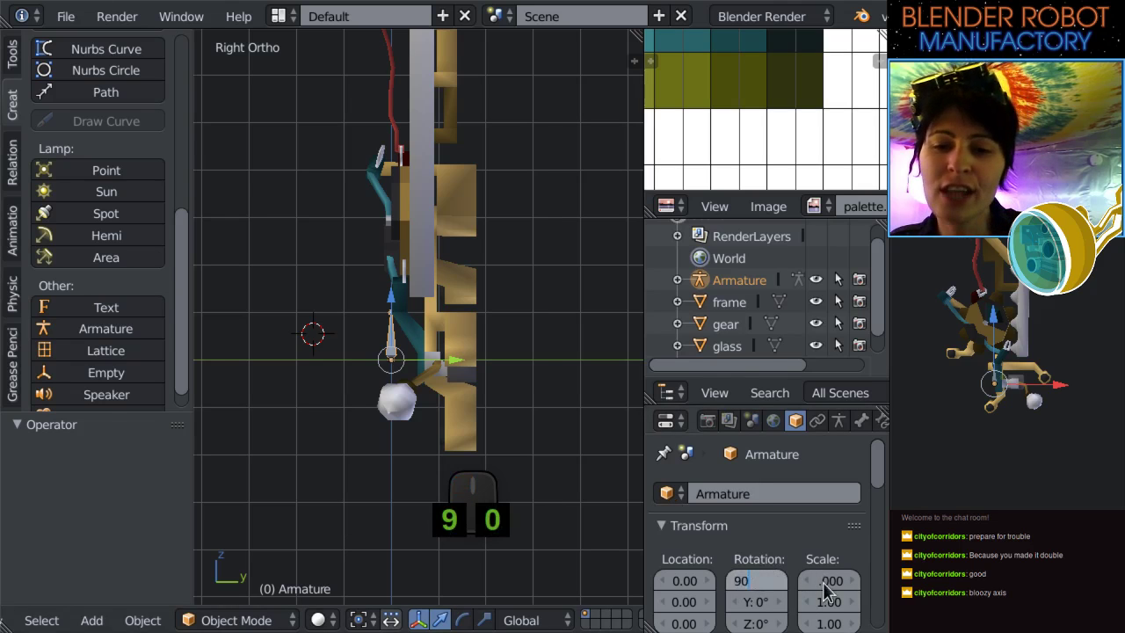
key("Return")
scroll(413, 404, "up", 3)
key("KP_1")
scroll(432, 346, "up", 4)
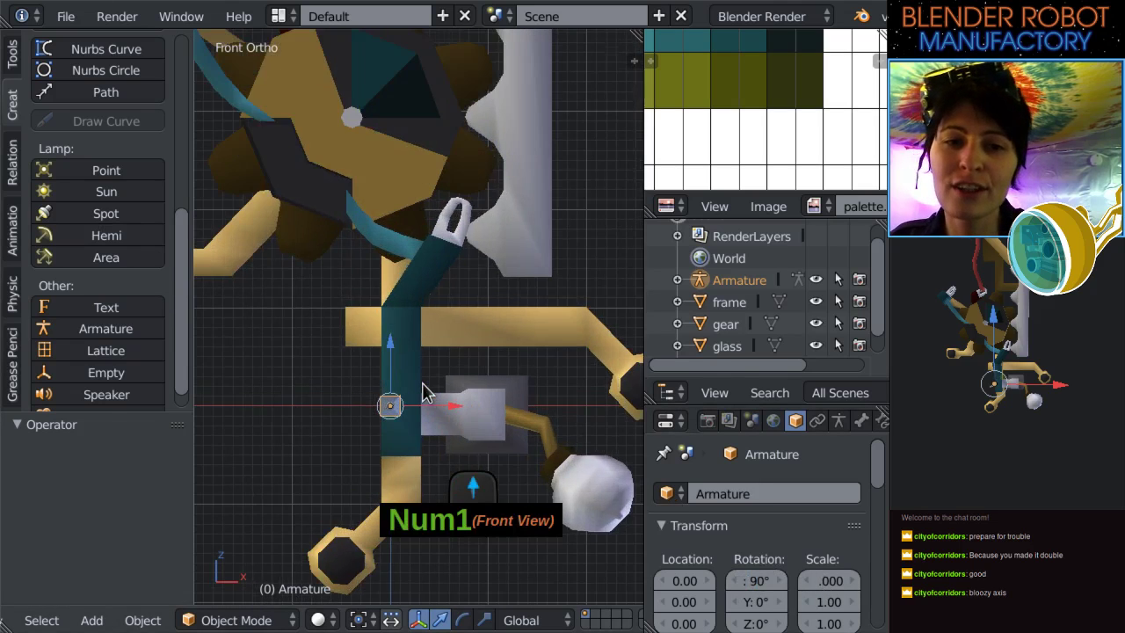
Apply the armature's rotation to its object transform.
middle_click_drag(451, 334, 410, 360)
key("ctrl+a")
left_click(368, 317)
key("ctrl+a")
left_click(390, 343)
scroll(389, 360, "down", 5)
key("KP_1")
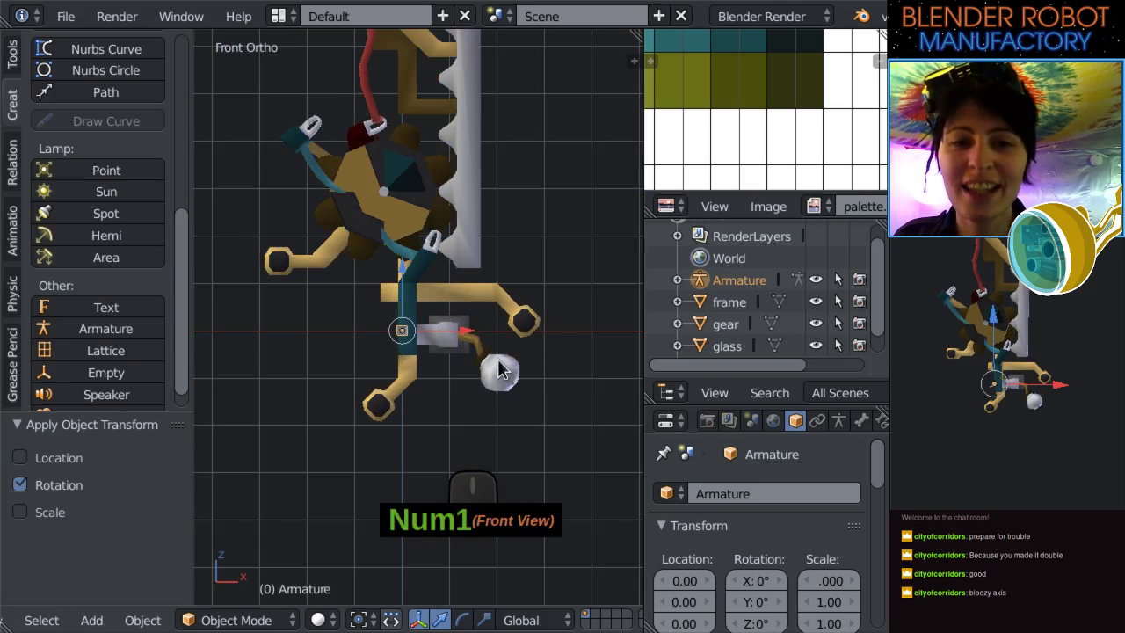
Rename the armature's bone at the origin as root while in edit mode, and return to object mode.
key("a")
scroll(527, 387, "up", 5)
key("Tab")
middle_click_drag(566, 398, 477, 396)
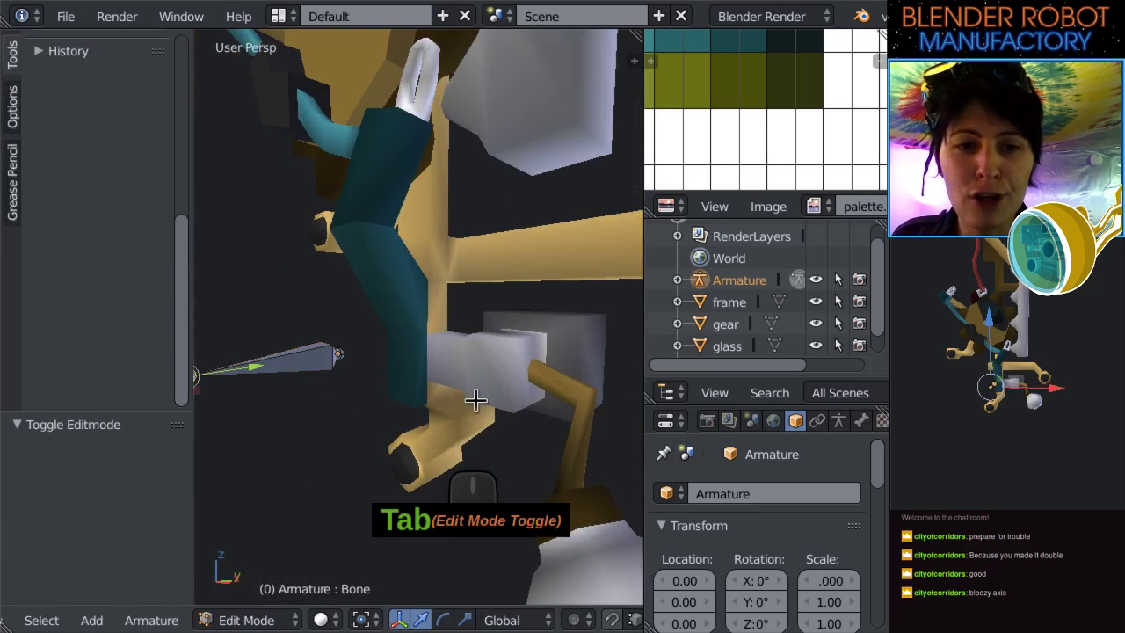
scroll(360, 389, "up", 3)
scroll(444, 401, "up", 2)
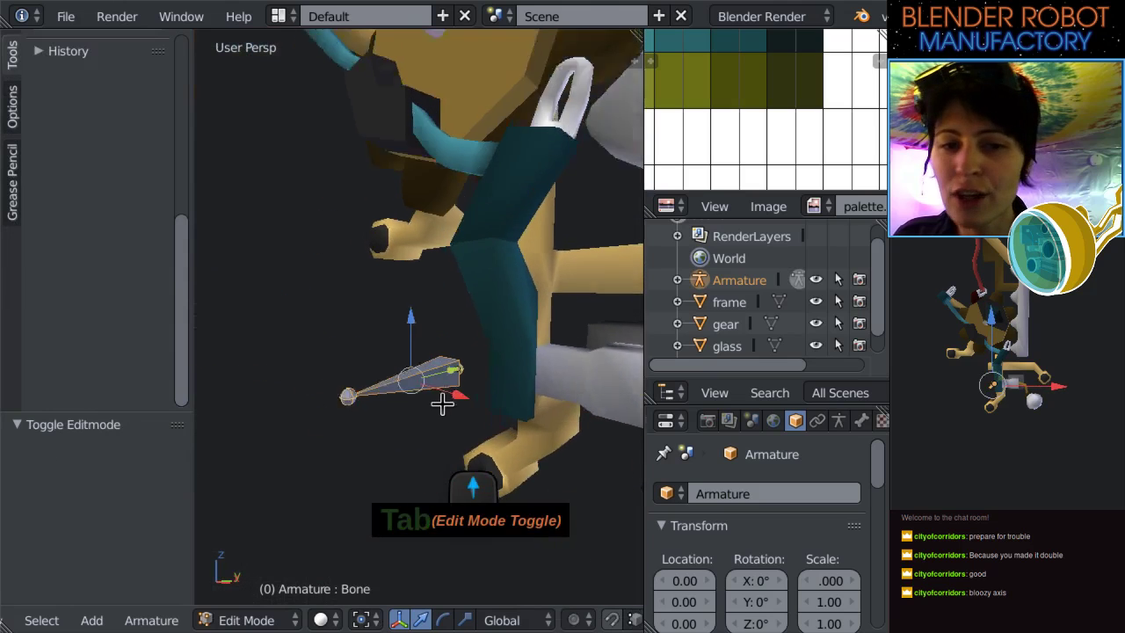
left_click(862, 421)
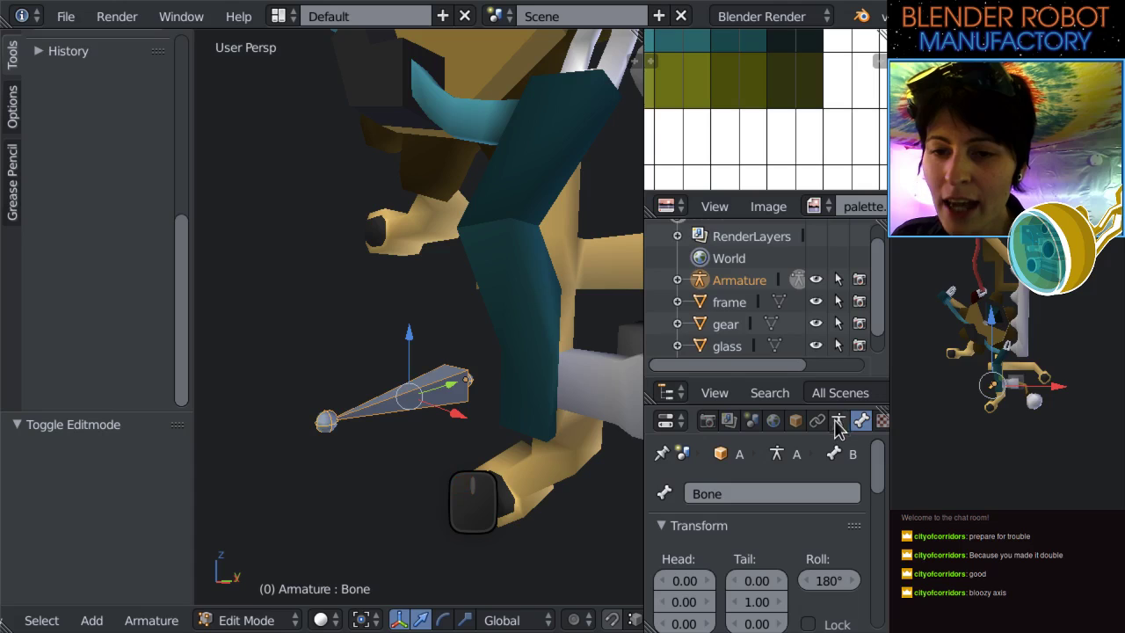
left_click(753, 492)
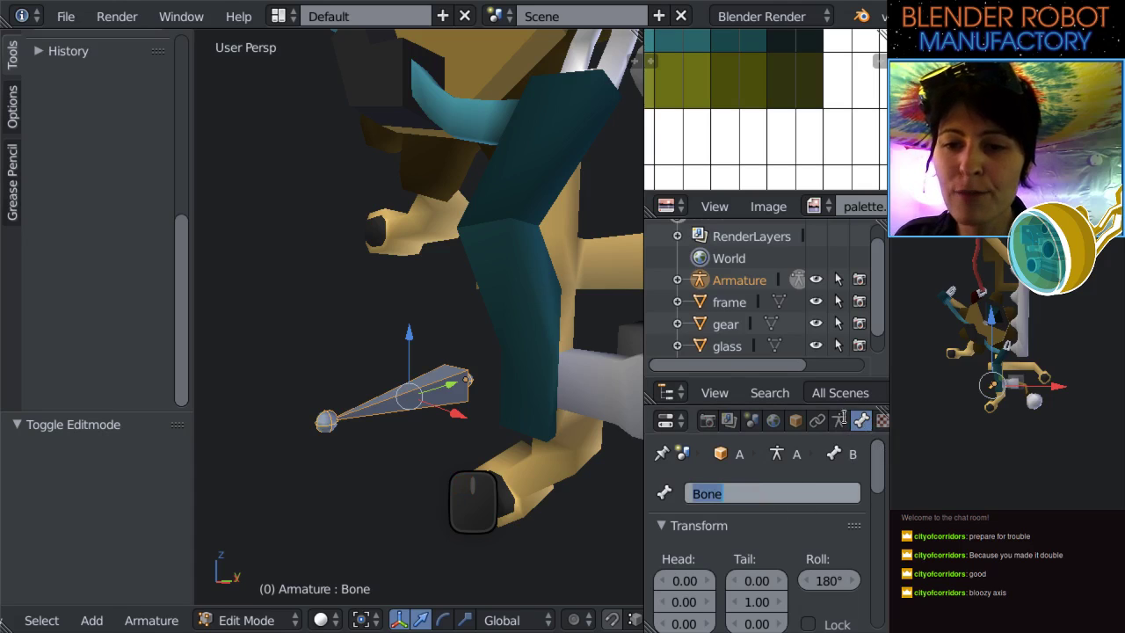
type("root")
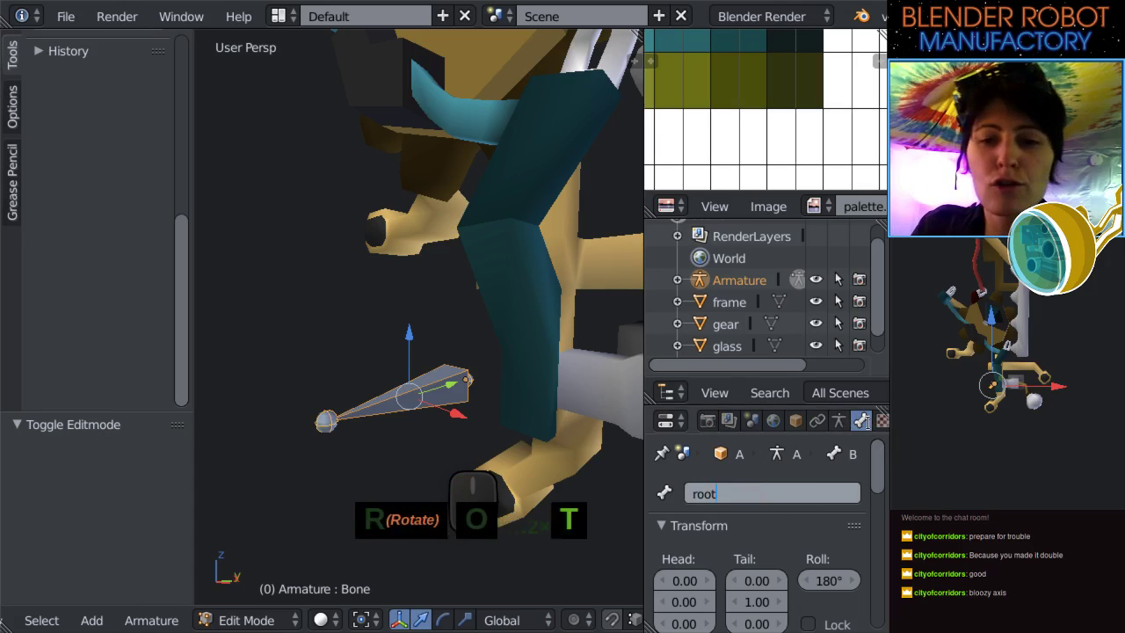
key("Return")
scroll(509, 313, "down", 4)
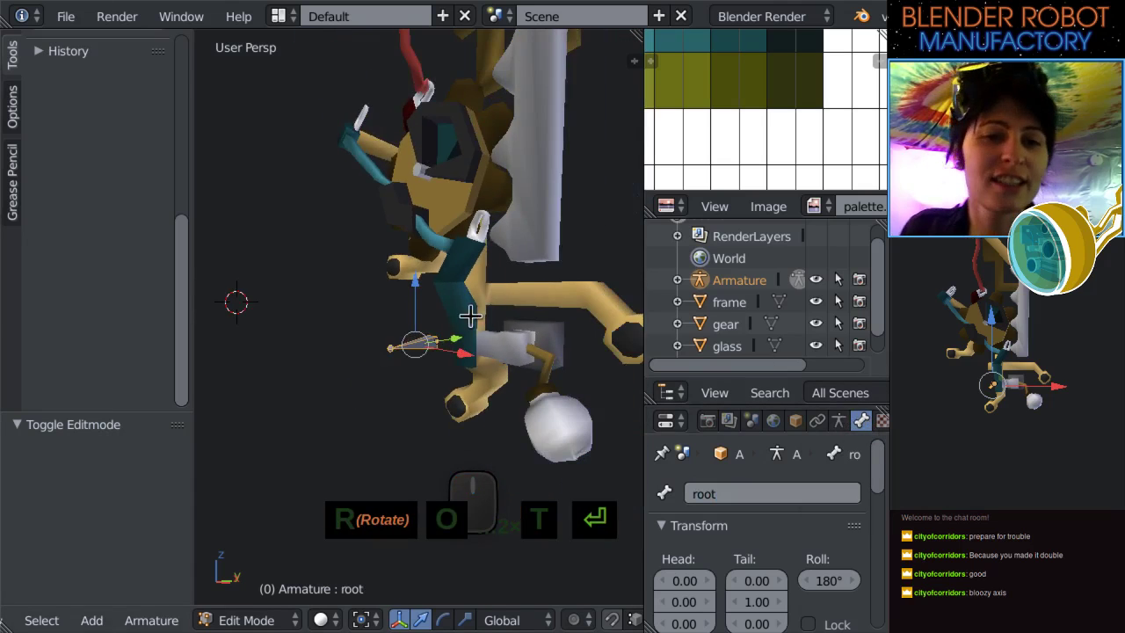
key("KP_1")
scroll(452, 341, "up", 2)
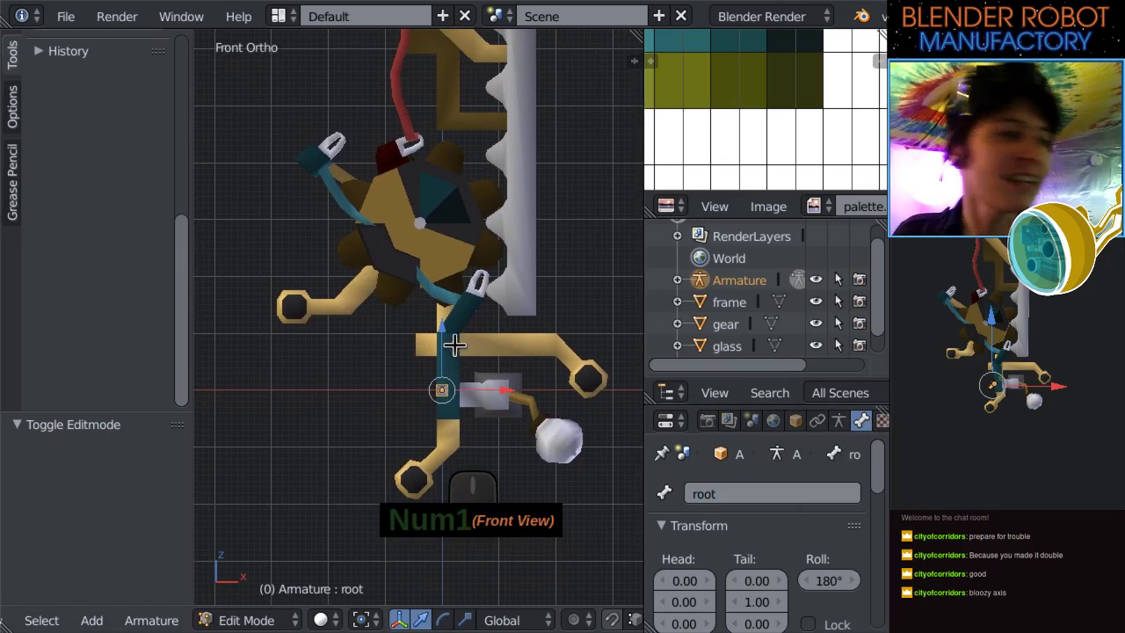
key("Tab")
Select the gear object and snap the 3D cursor to it.
right_click(459, 145)
scroll(523, 200, "up", 1)
middle_click_drag(523, 189, 477, 298, "shift")
scroll(477, 299, "down", 2)
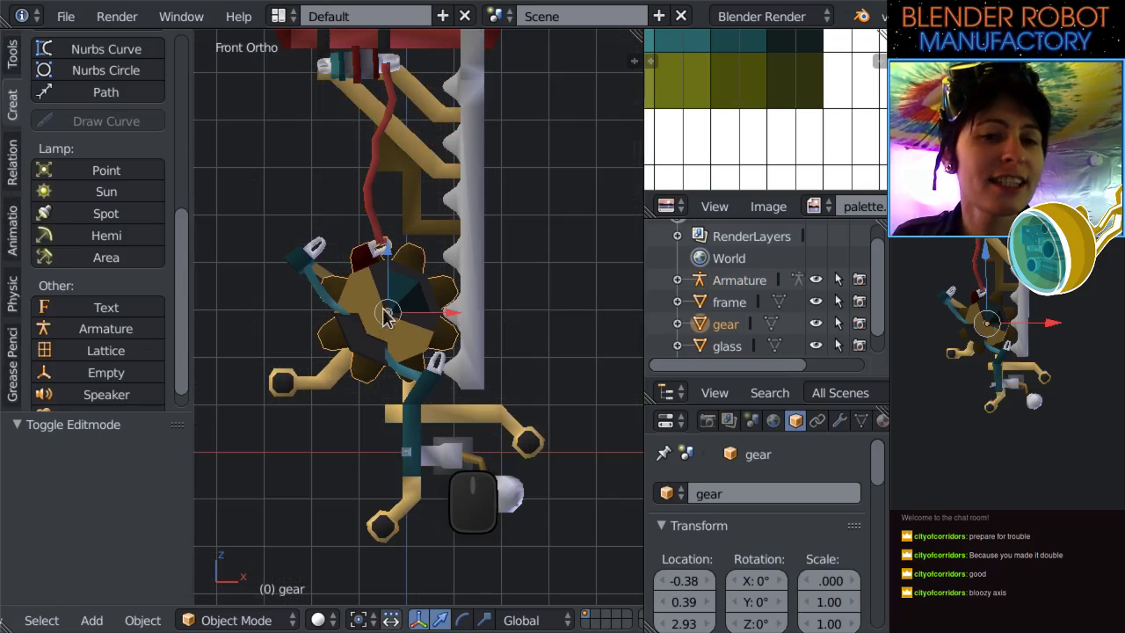
scroll(437, 362, "up", 1)
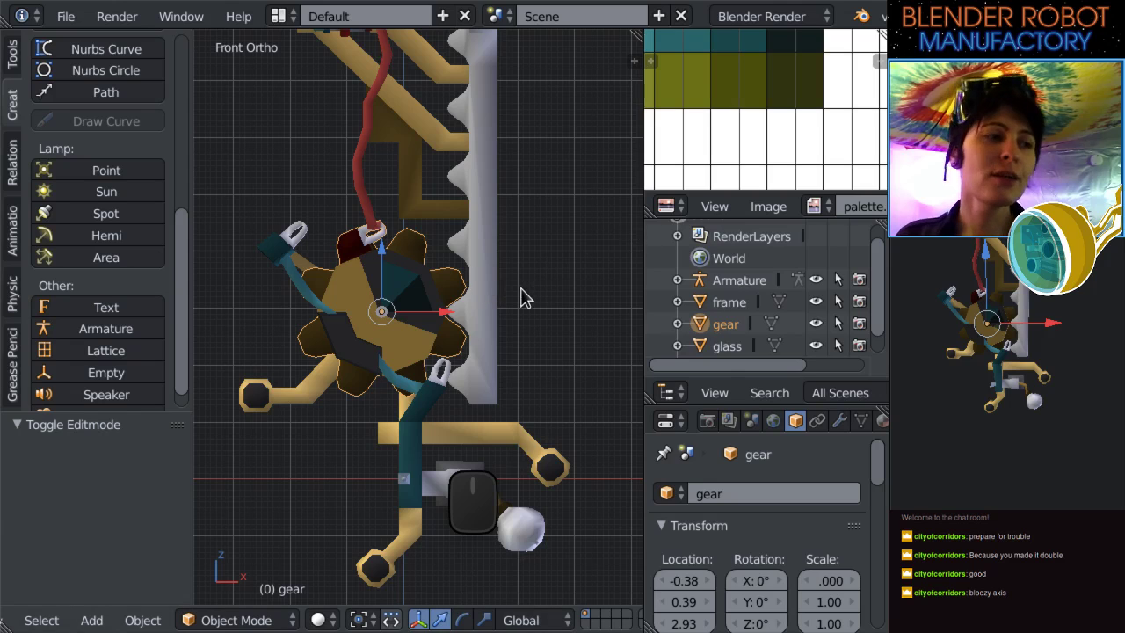
key("shift+s")
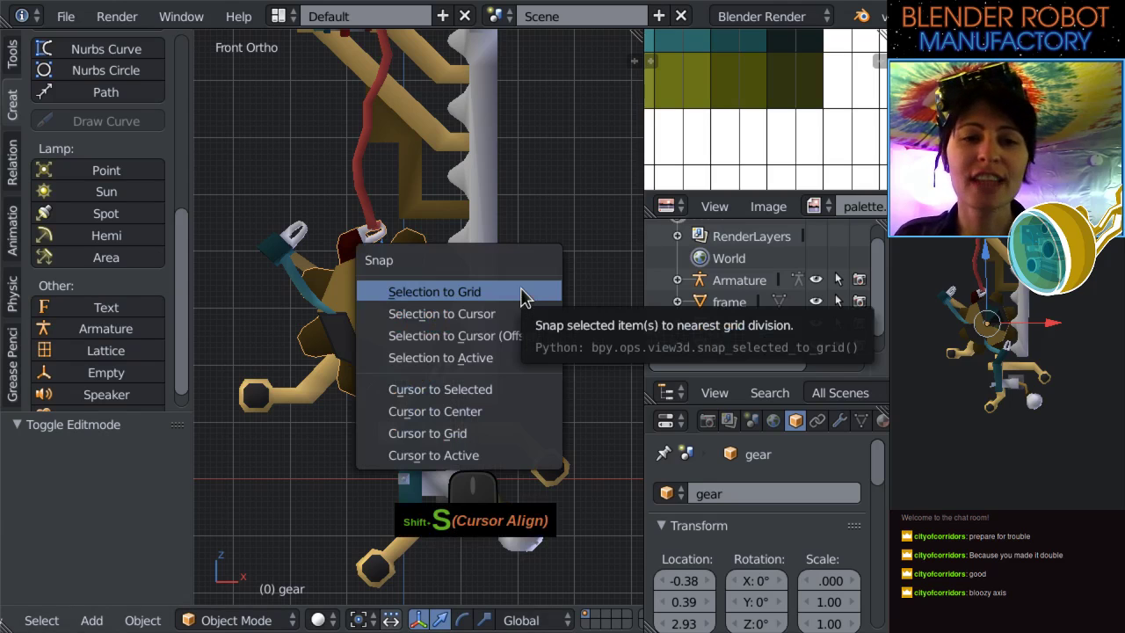
left_click(503, 391)
scroll(500, 394, "up", 2)
middle_click_drag(501, 396, 466, 275)
key("KP_1")
scroll(454, 282, "down", 5)
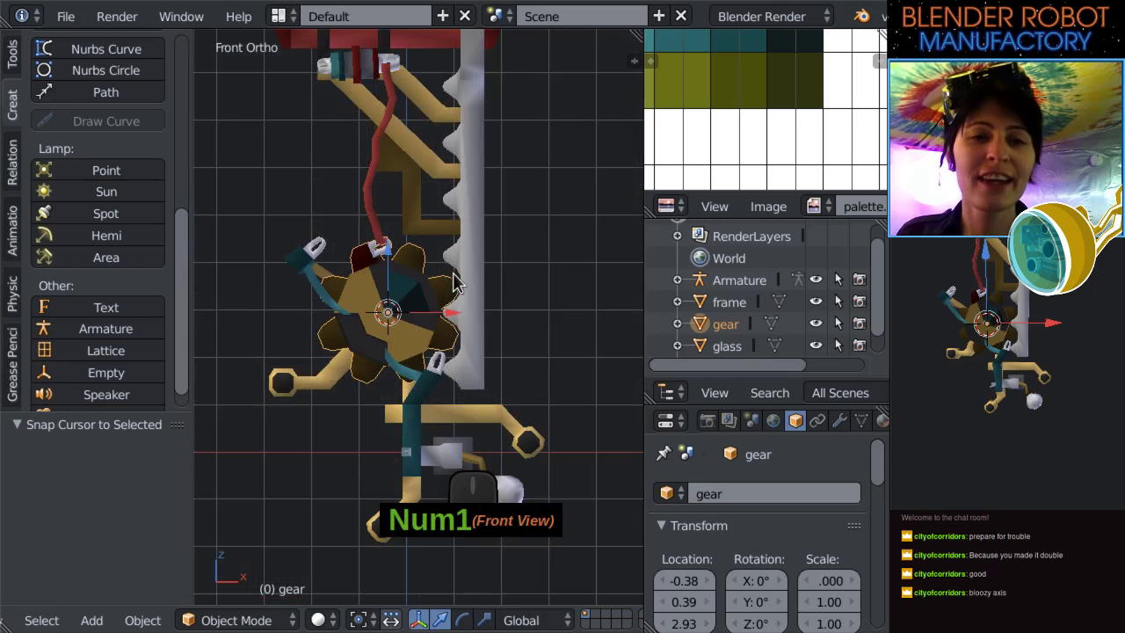
Add a second armature at the 3D cursor in the gear's centre.
left_click(105, 330)
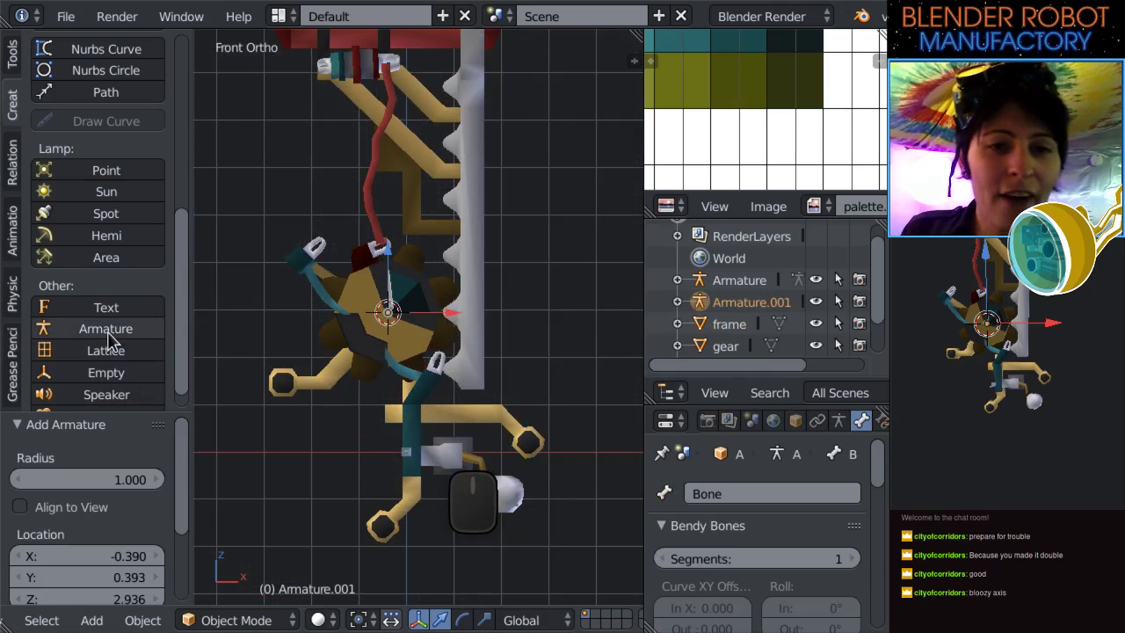
scroll(588, 391, "up", 3)
middle_click_drag(227, 241, 309, 363, "shift")
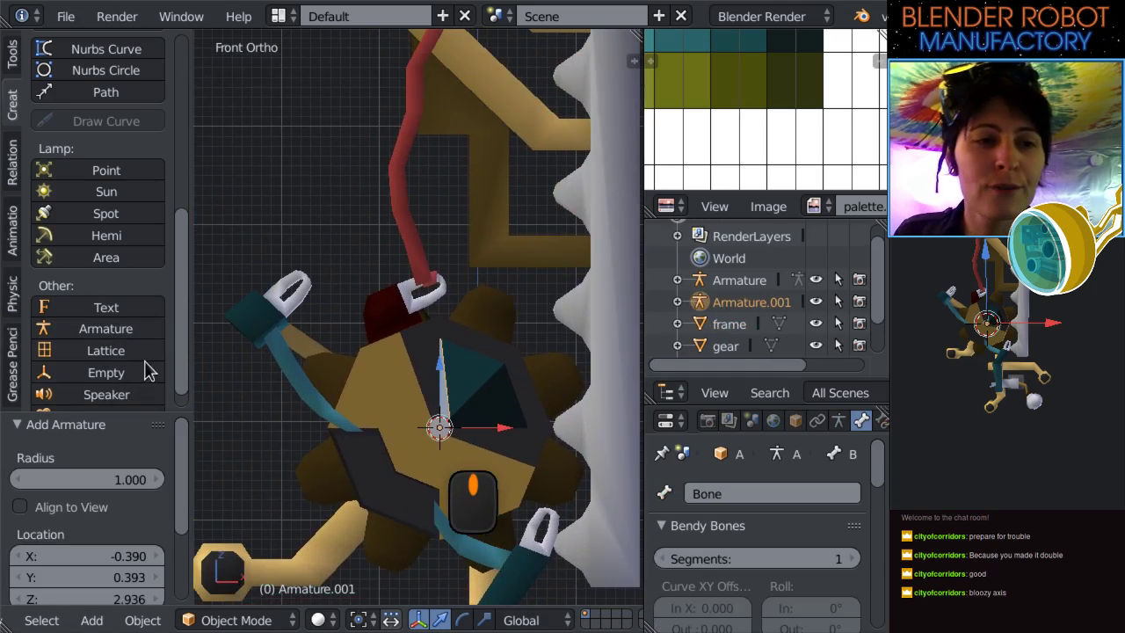
Start editing the gear's armature and enable X-Ray display for it.
middle_click_drag(444, 374, 422, 413)
key("Tab")
left_click(839, 420)
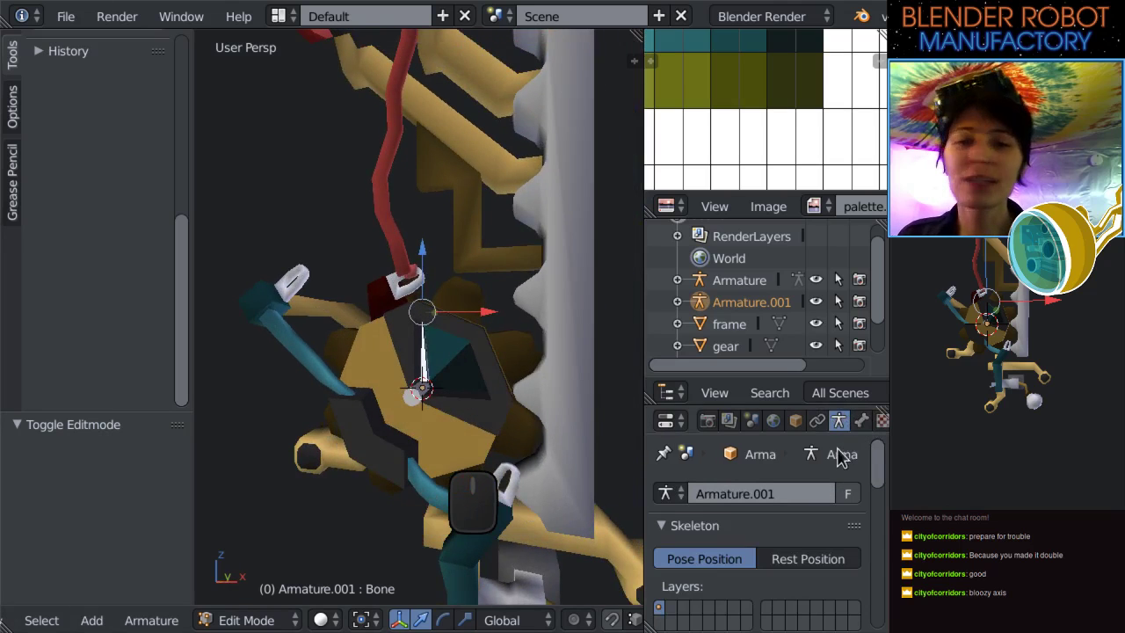
scroll(839, 466, "down", 5)
scroll(842, 465, "down", 3)
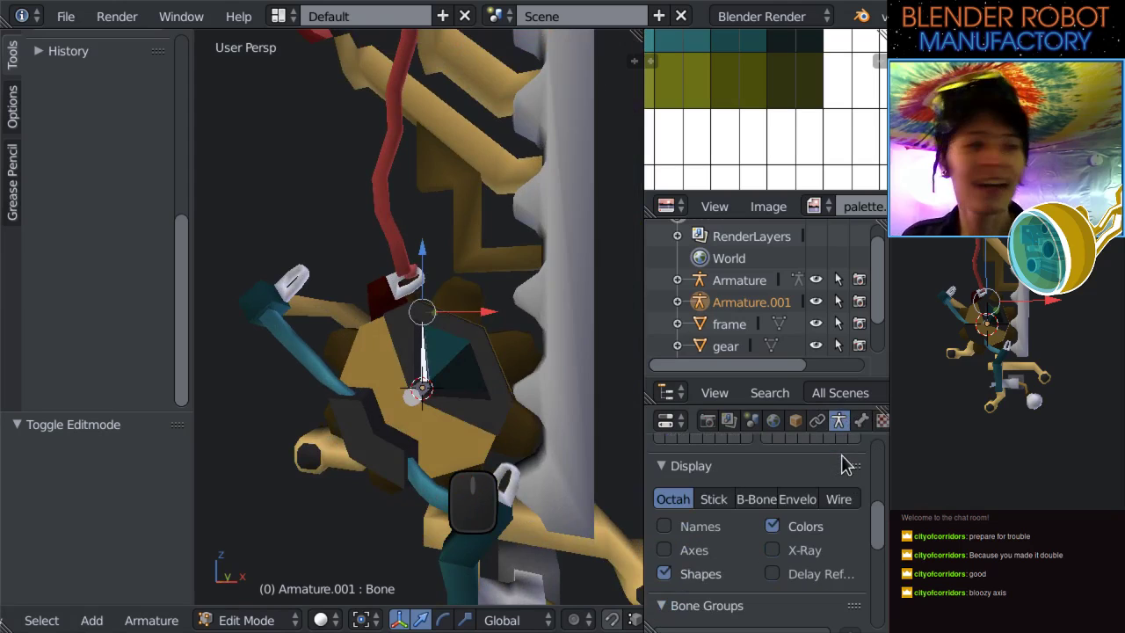
left_click(771, 549)
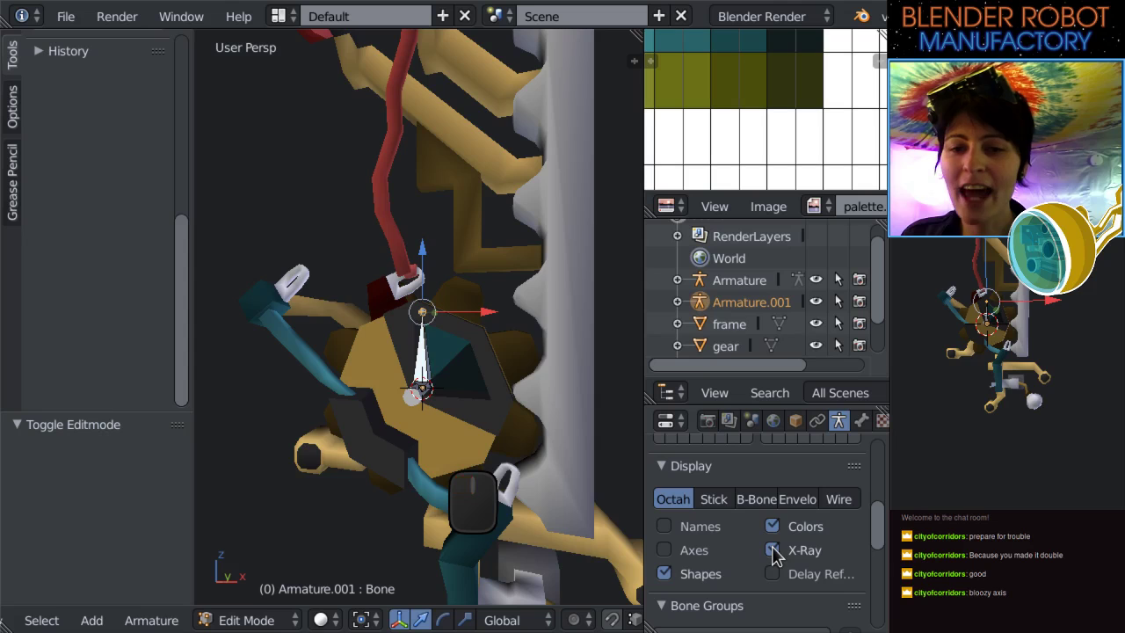
middle_click_drag(367, 410, 430, 329)
key("KP_1")
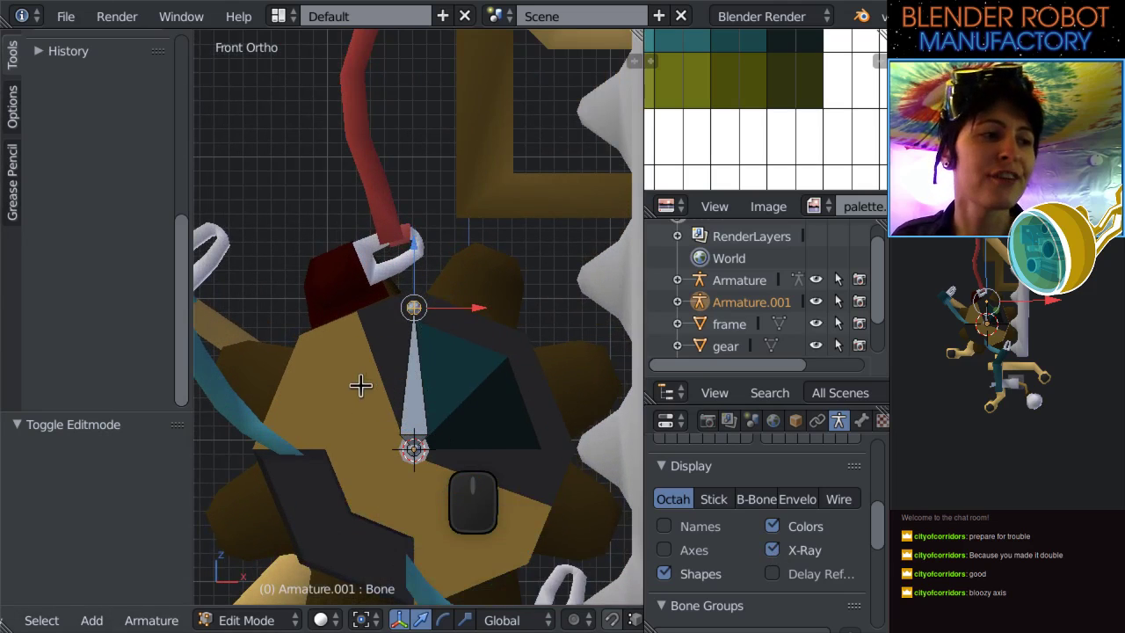
Lengthen the gear's bone by moving its tip straight up along Z past the gear's rim, and leave edit mode.
right_click(410, 307)
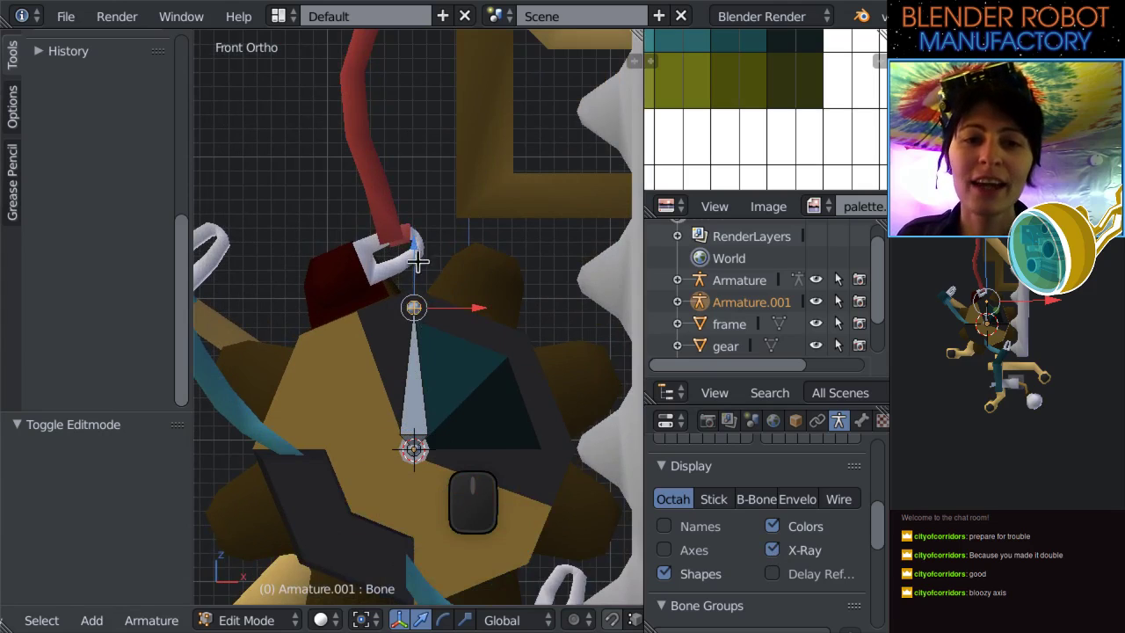
left_click_drag(413, 249, 436, 112)
scroll(448, 189, "down", 8)
key("Tab")
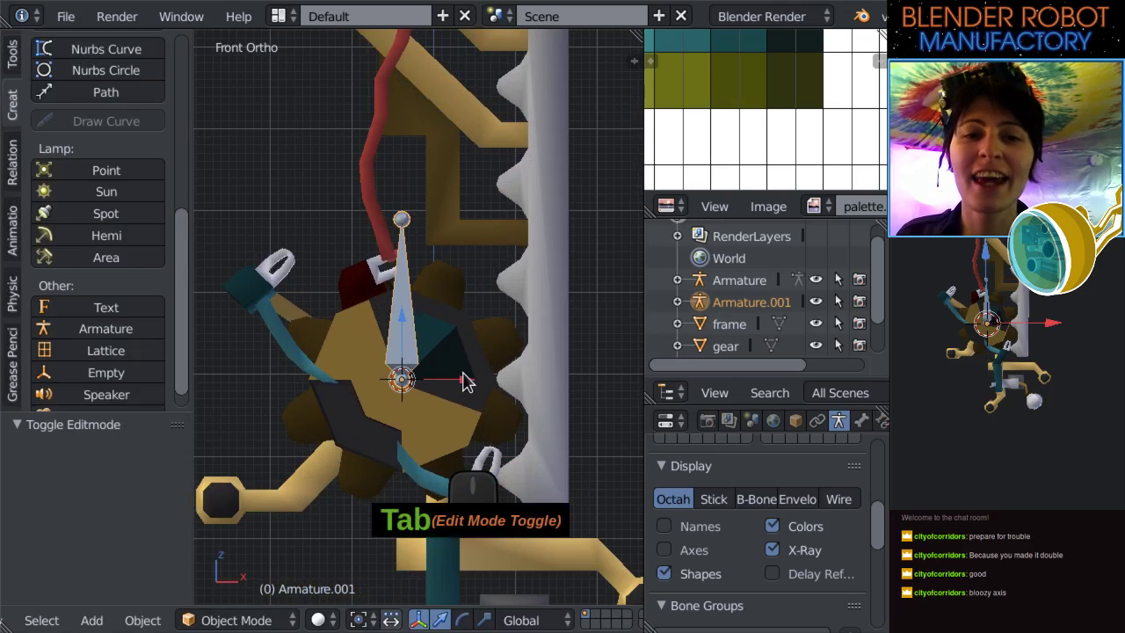
Rename the second armature's bone as gear and deselect everything.
left_click(861, 420)
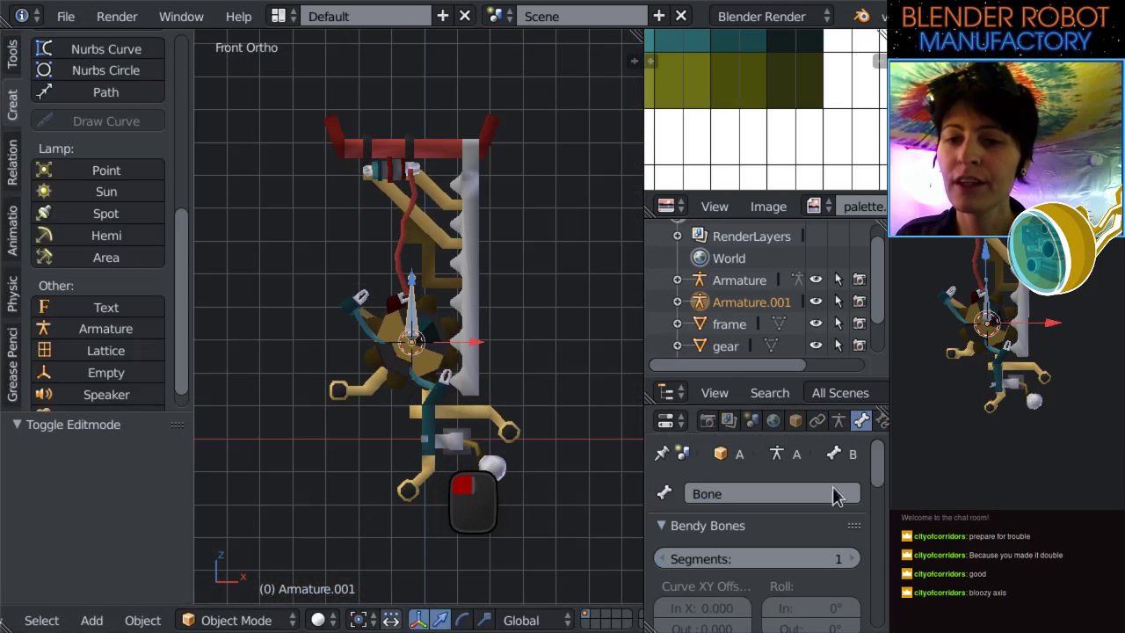
left_click(732, 495)
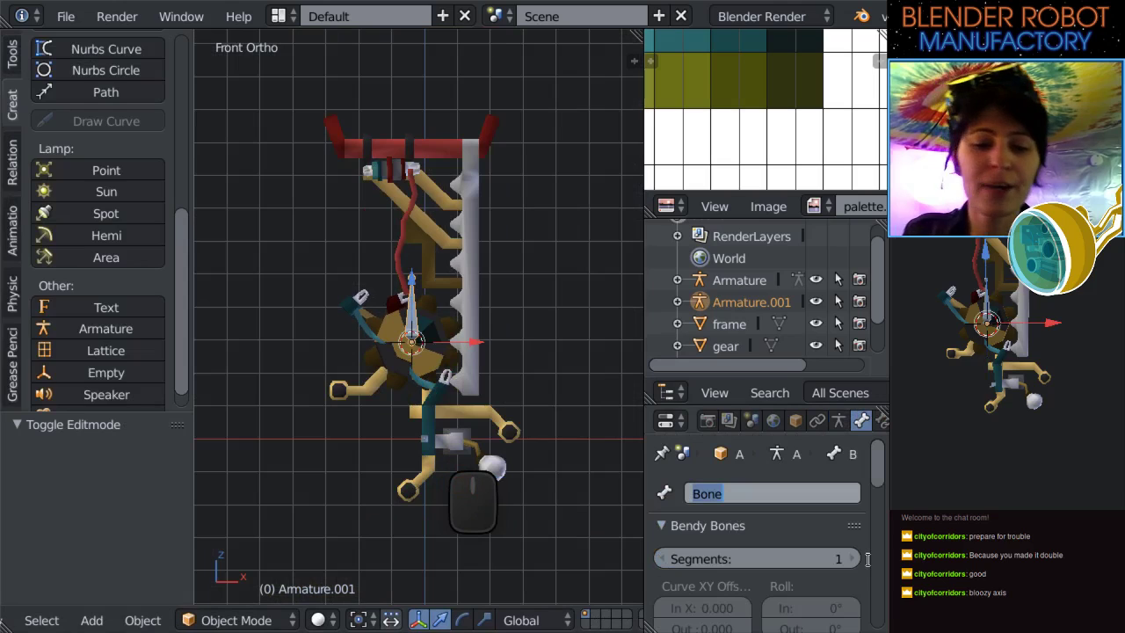
type("gear")
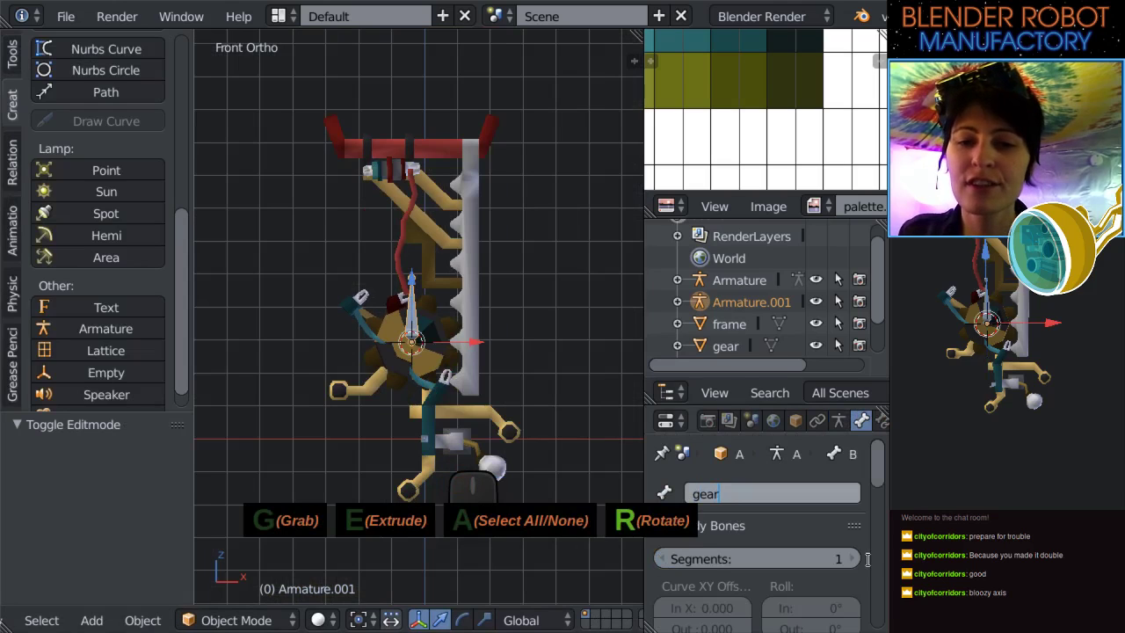
key("Return")
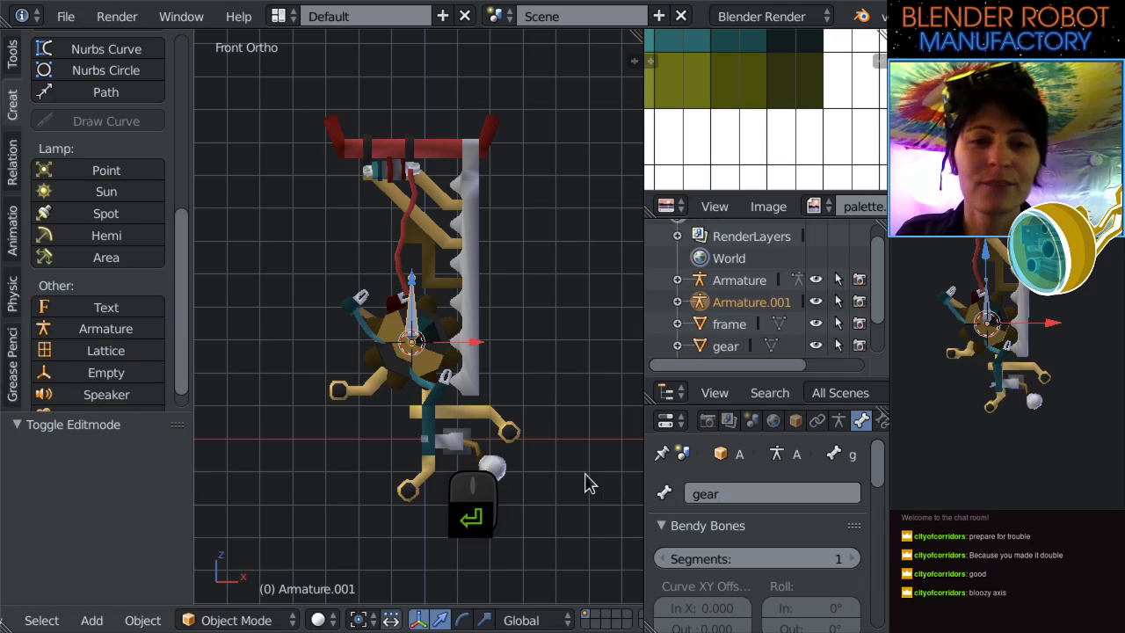
scroll(542, 392, "up", 3)
scroll(528, 413, "down", 4)
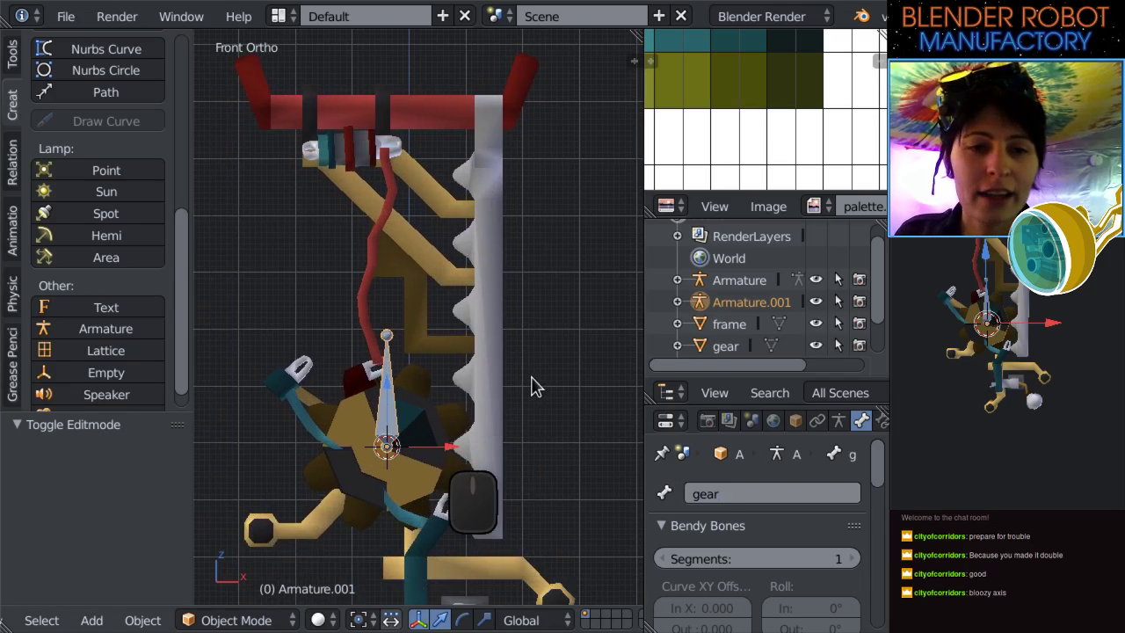
key("a")
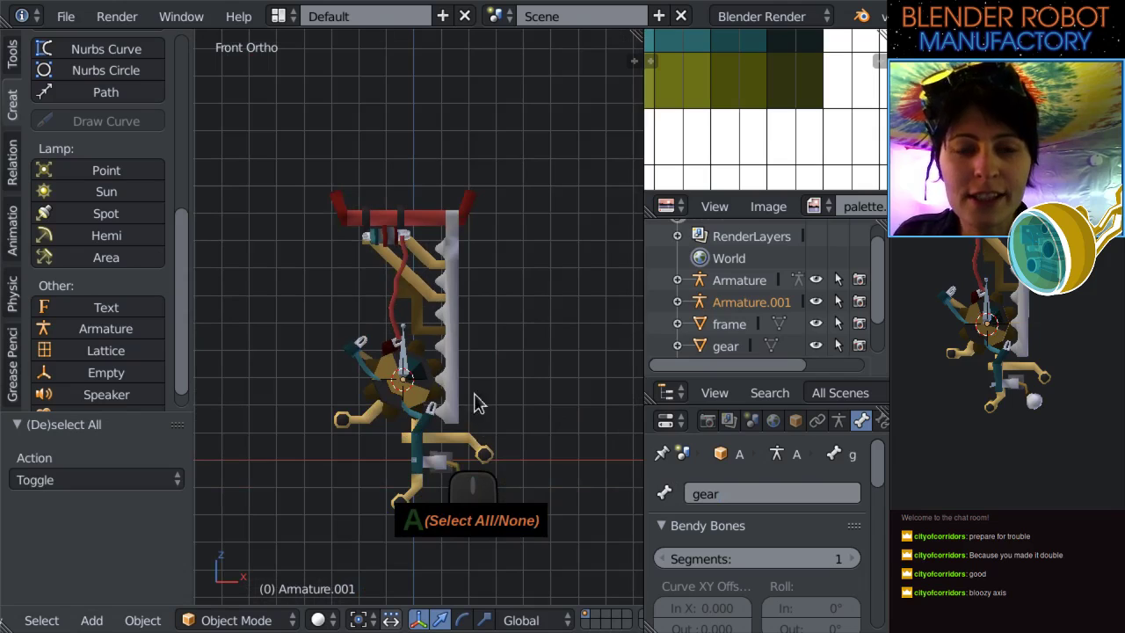
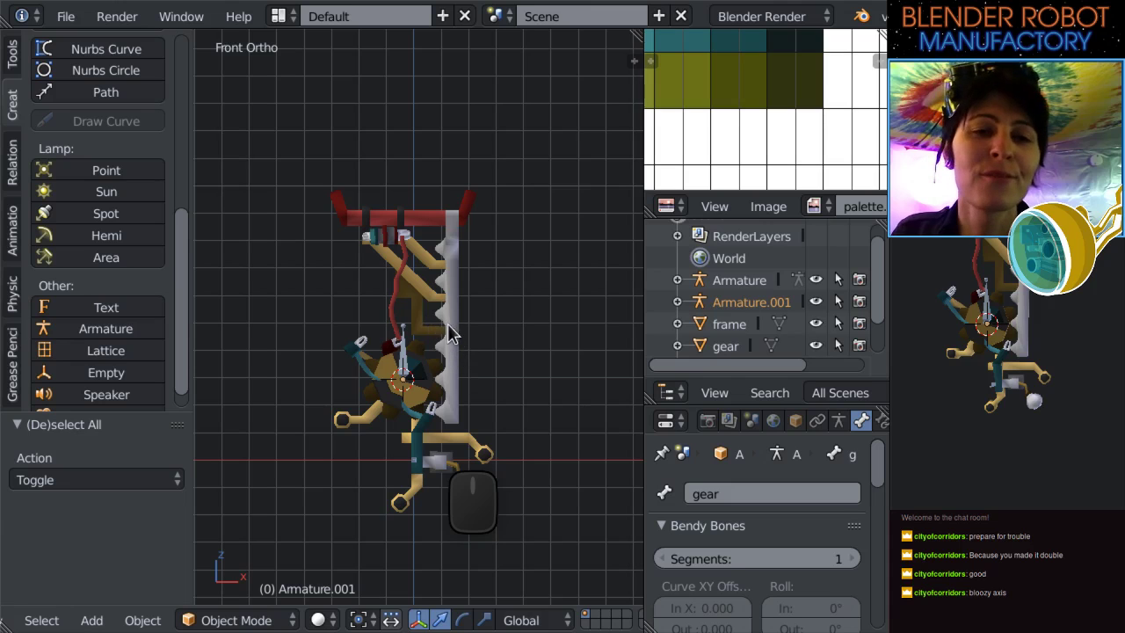
Select the root armature together with the gear armature as the active one and join them into a single armature.
scroll(437, 274, "up", 3)
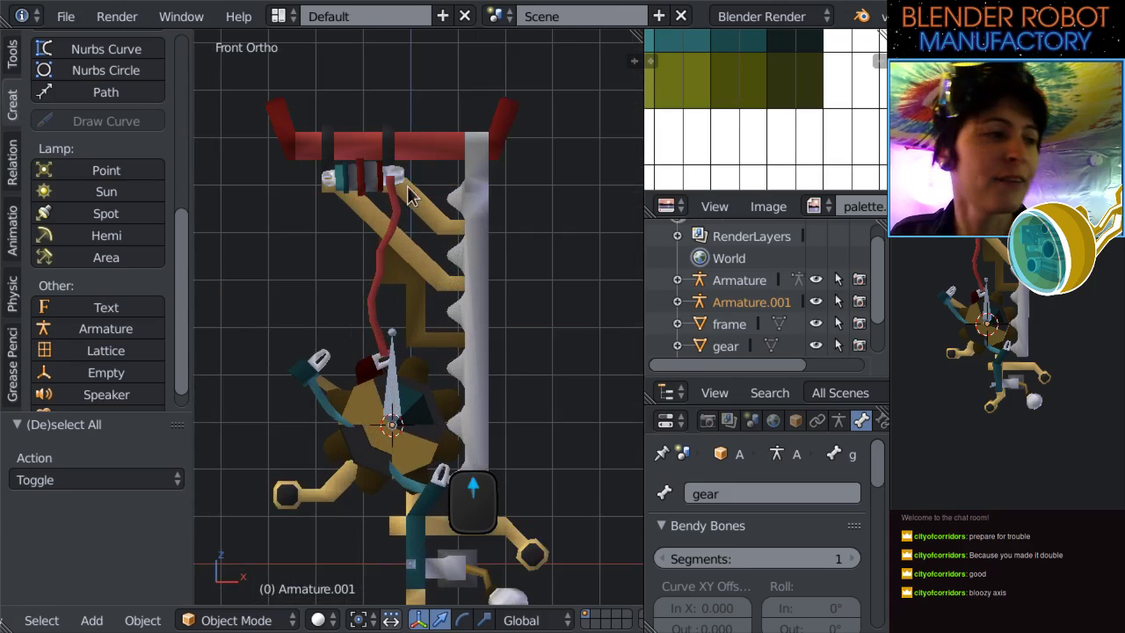
middle_click_drag(444, 242, 441, 223, "shift")
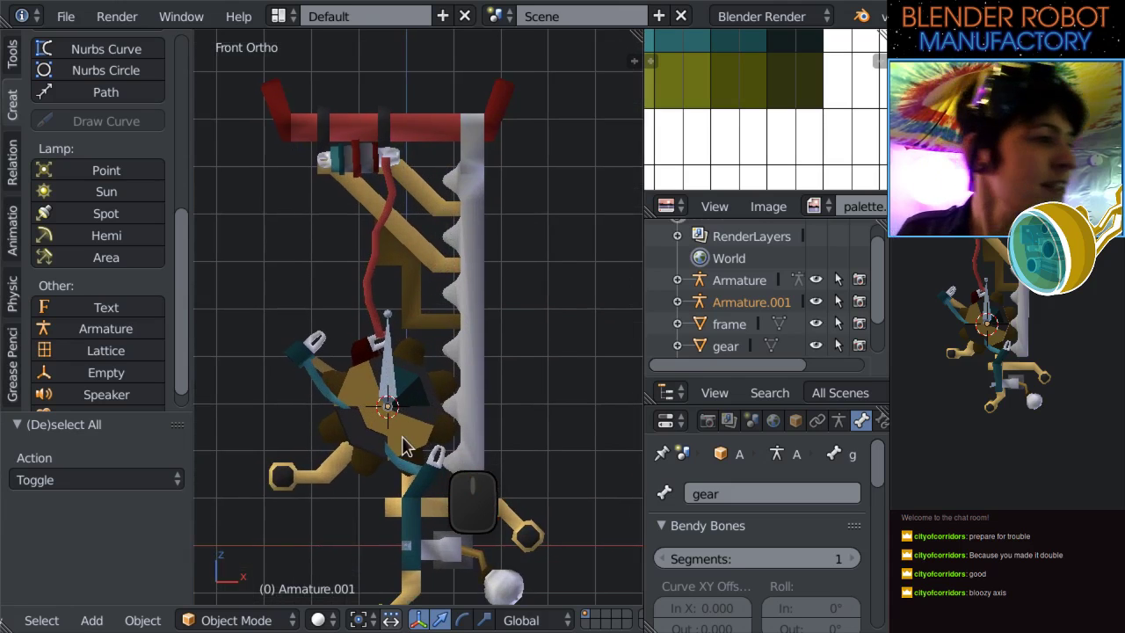
right_click(392, 364)
right_click(392, 364)
middle_click_drag(433, 482, 437, 388, "shift")
middle_click_drag(413, 503, 419, 403)
right_click(405, 273)
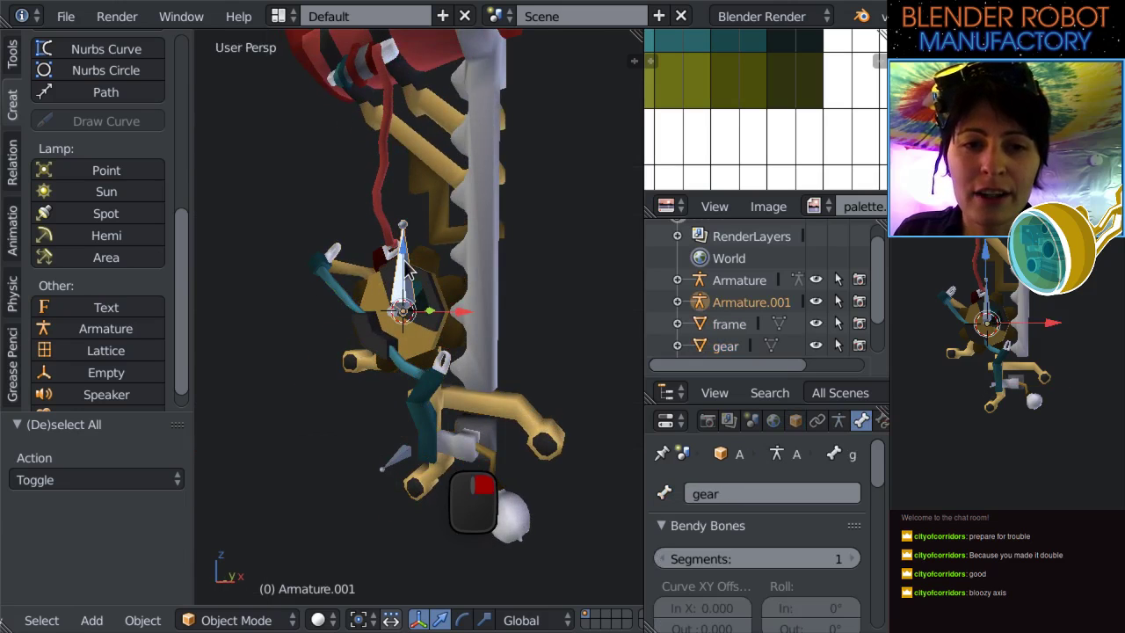
right_click(399, 464)
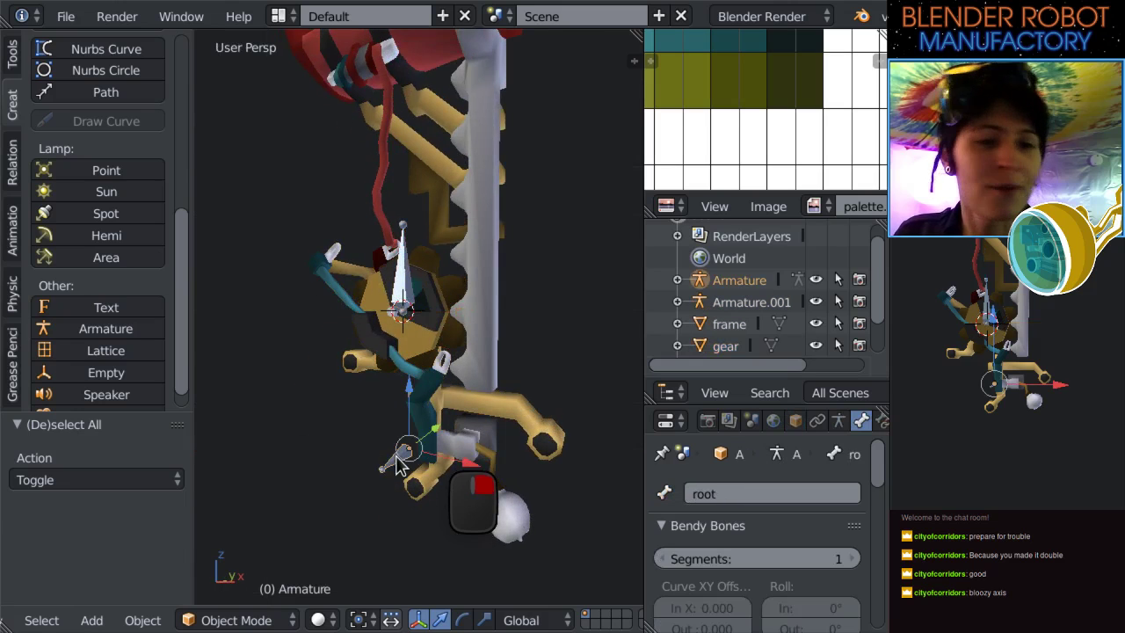
right_click(402, 230)
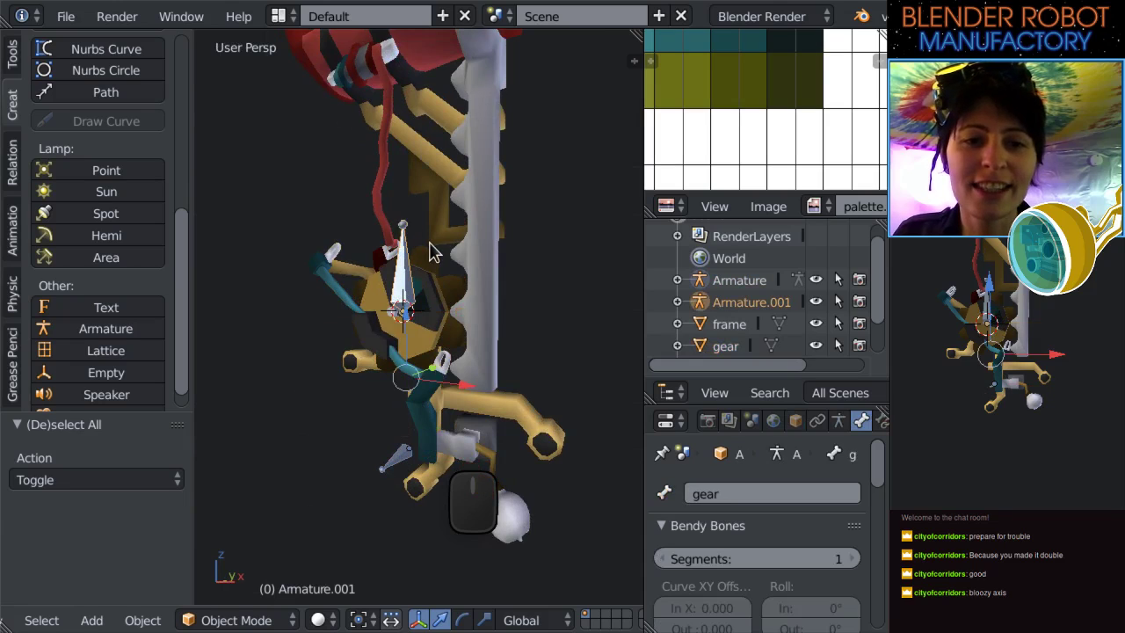
right_click(403, 468)
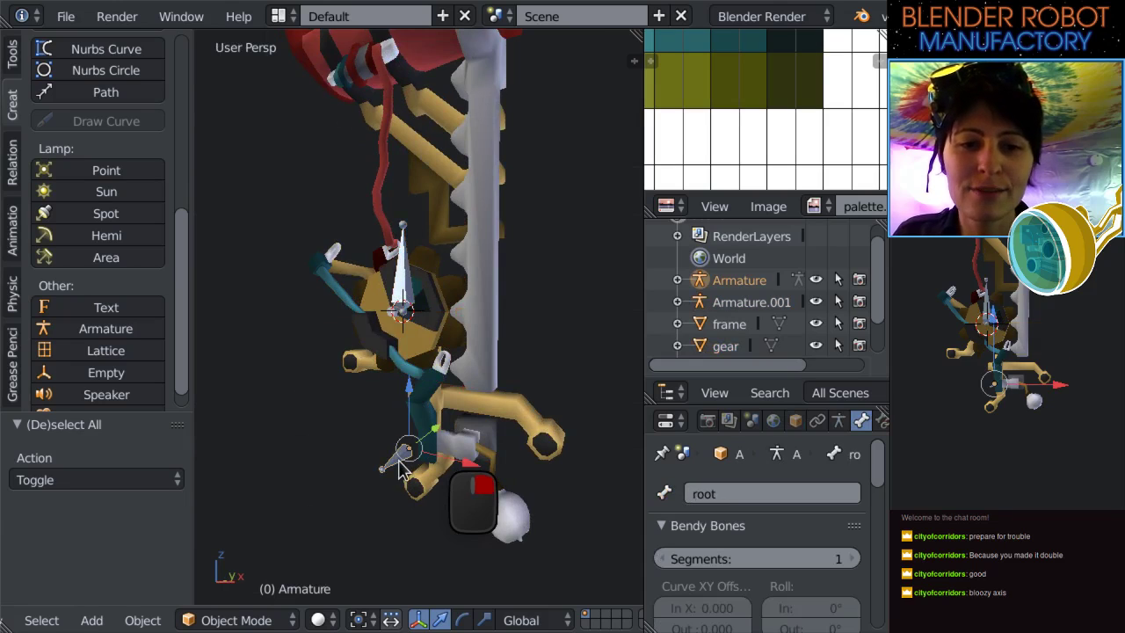
right_click(402, 230)
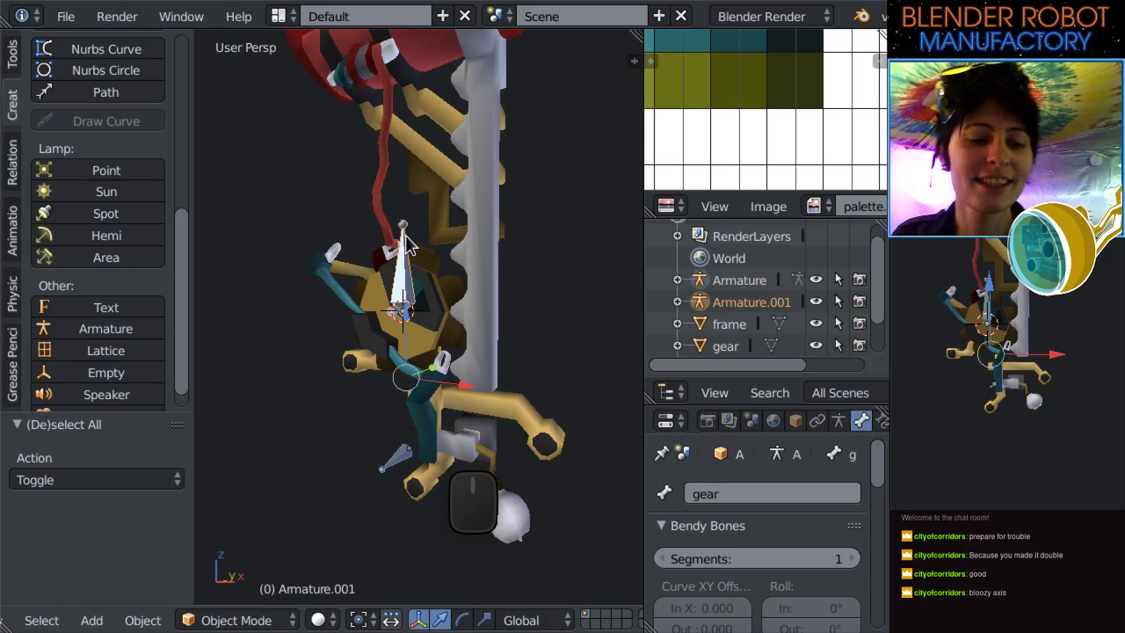
key("ctrl+j")
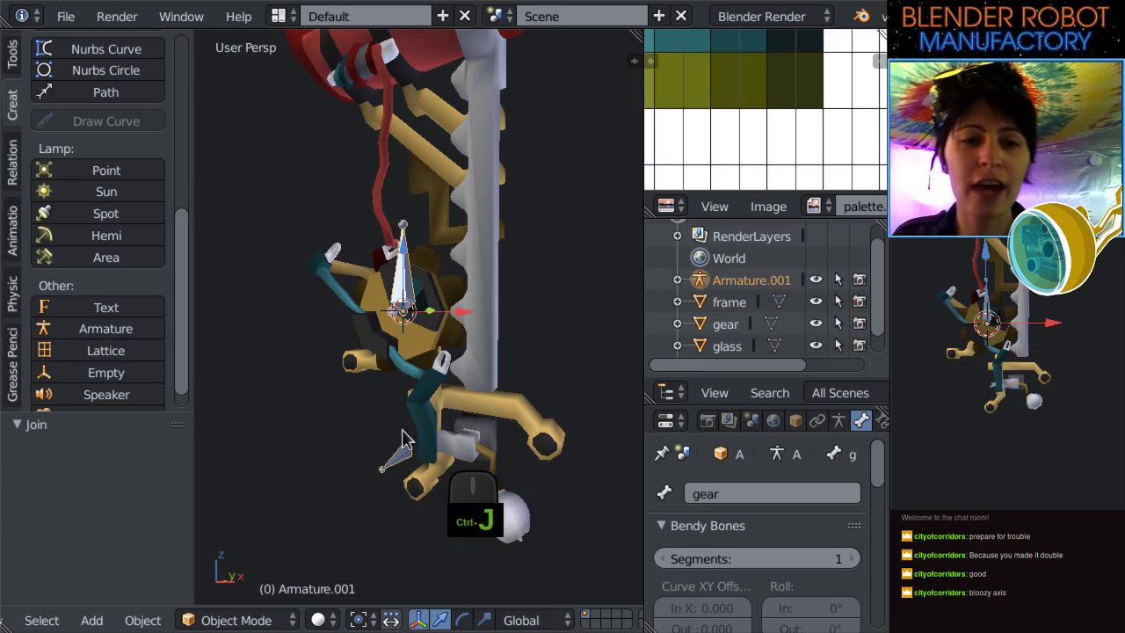
In the joined armature's edit mode, duplicate the gear bone, raising the copy about 3.24 along Z and shifting it about 2.4 along X.
key("Tab")
key("KP_1")
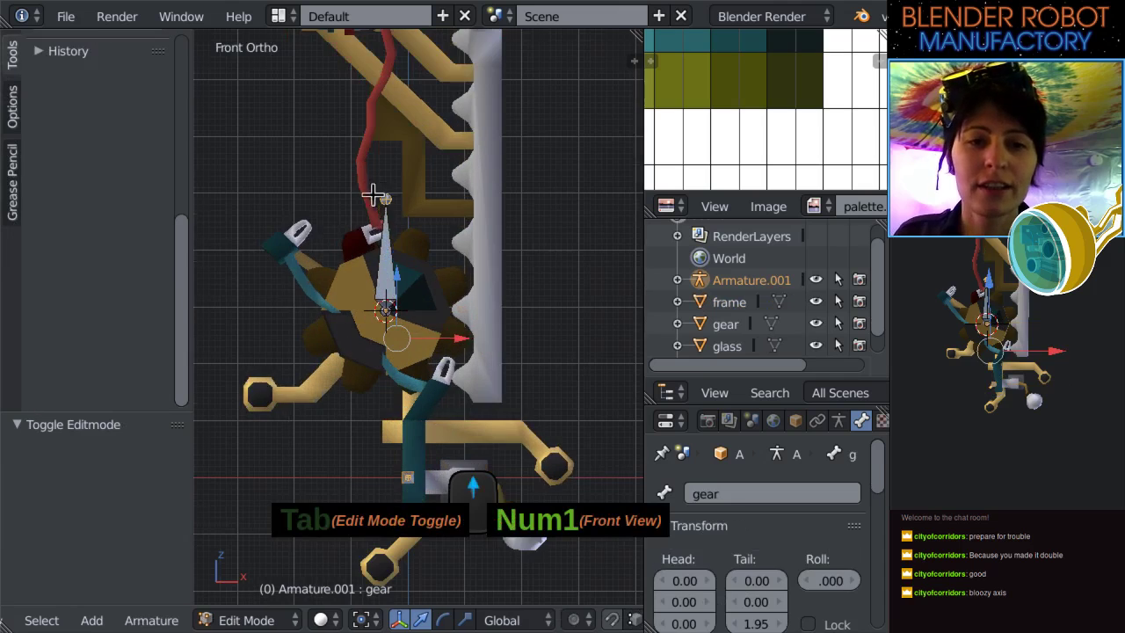
right_click(386, 259)
middle_click_drag(452, 226, 451, 350, "shift")
scroll(431, 371, "up", 2)
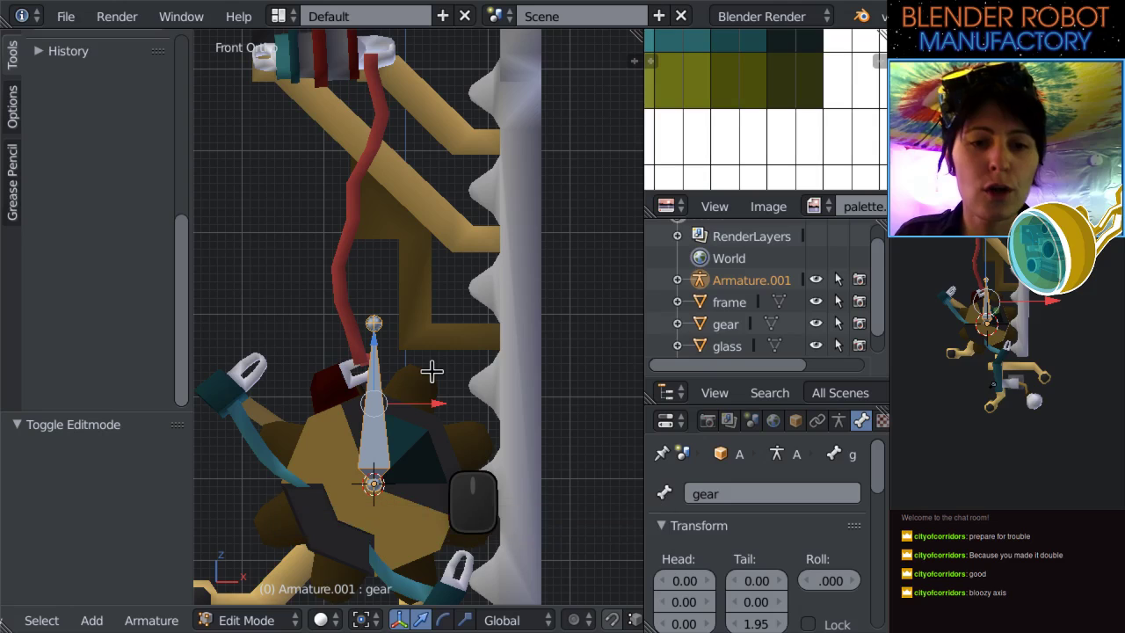
key("shift+d")
right_click(421, 314)
left_click_drag(372, 342, 380, 73)
middle_click_drag(468, 332, 443, 448, "shift")
left_click_drag(404, 280, 597, 276)
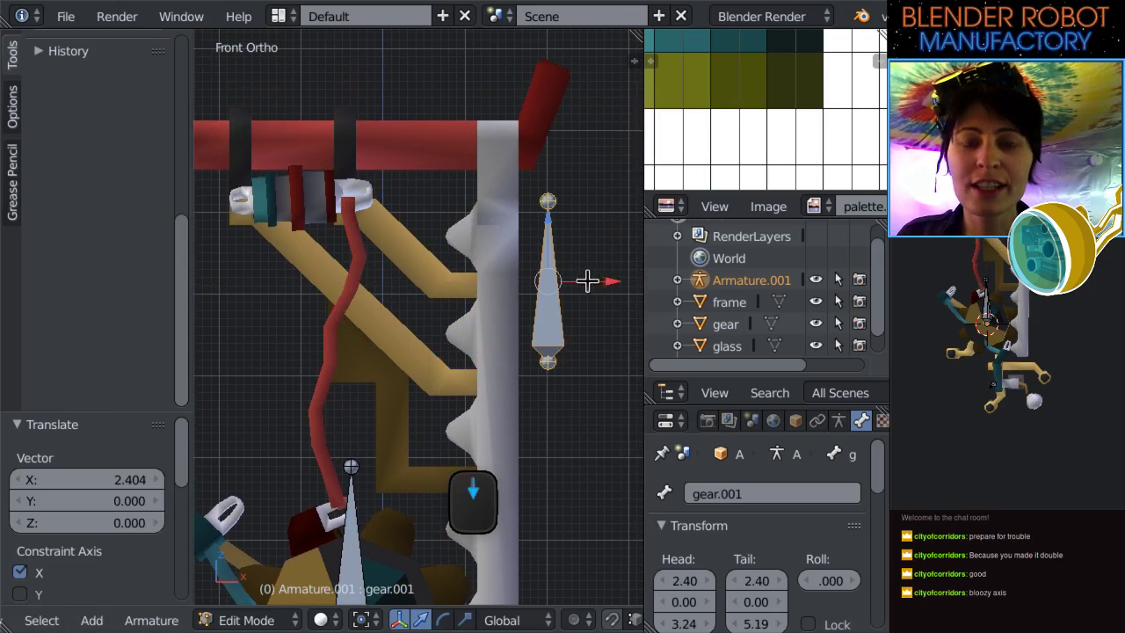
Raise the duplicated bone along Z to the red top bar and shift it about -1.5 along X over the bar.
scroll(598, 276, "down", 4)
left_click_drag(393, 204, 394, 102)
middle_click_drag(435, 210, 464, 213, "shift")
key("Tab")
scroll(479, 275, "up", 1)
key("Tab")
left_click_drag(508, 173, 448, 163)
left_click(448, 163)
middle_click_drag(448, 163, 459, 145, "shift")
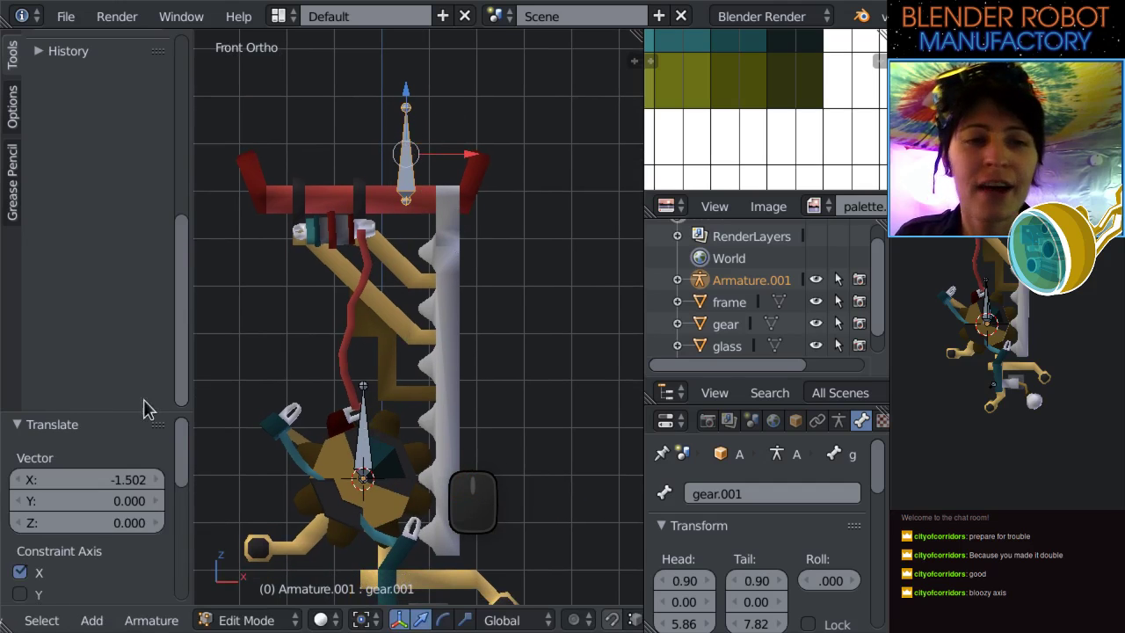
Rename the duplicated bone as topPiece.
middle_click_drag(290, 400, 325, 349, "shift")
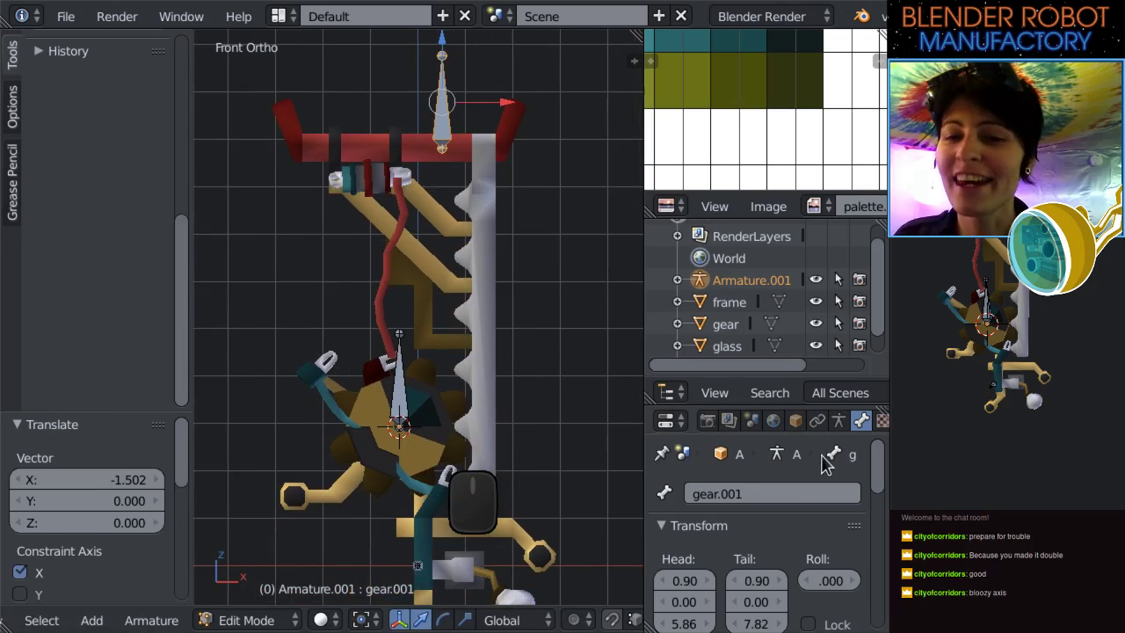
left_click(787, 494)
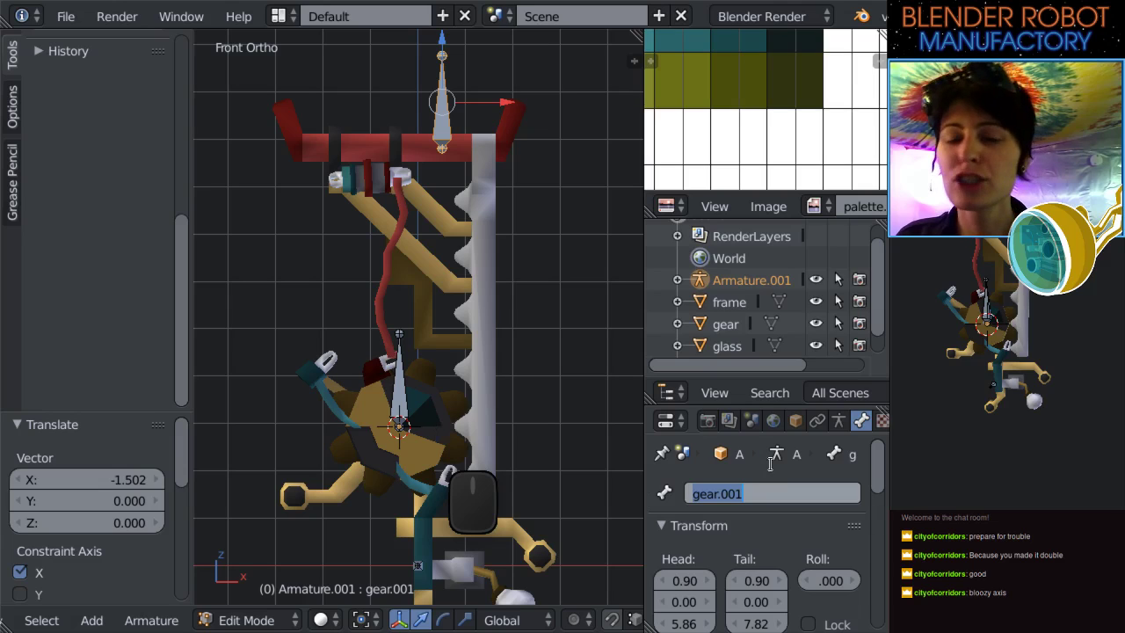
type("top")
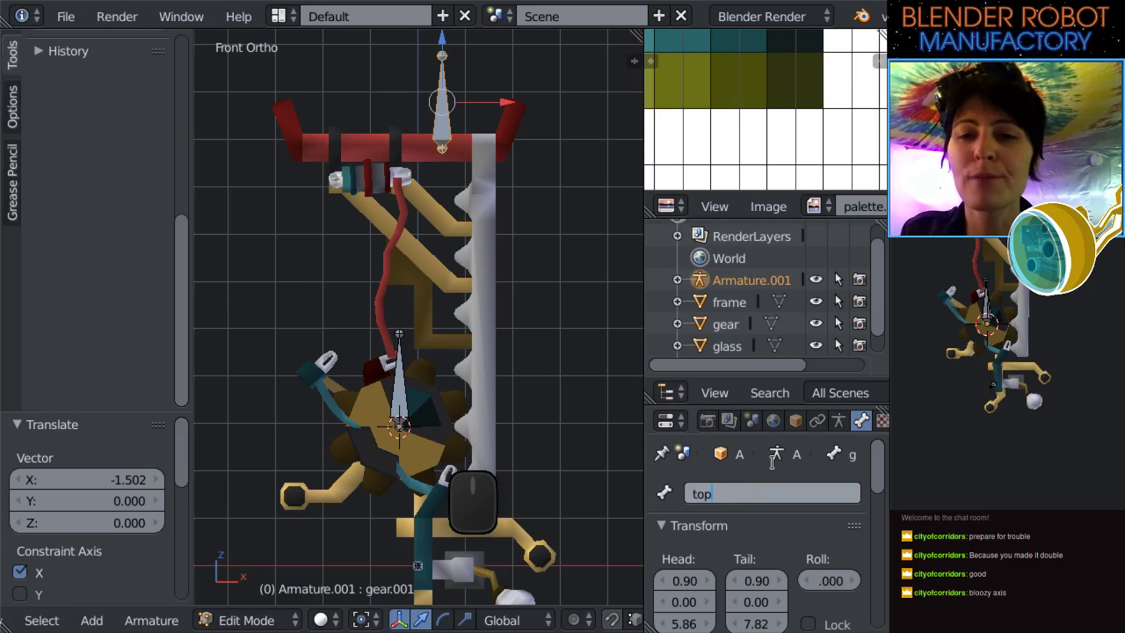
type("Piece")
key("Return")
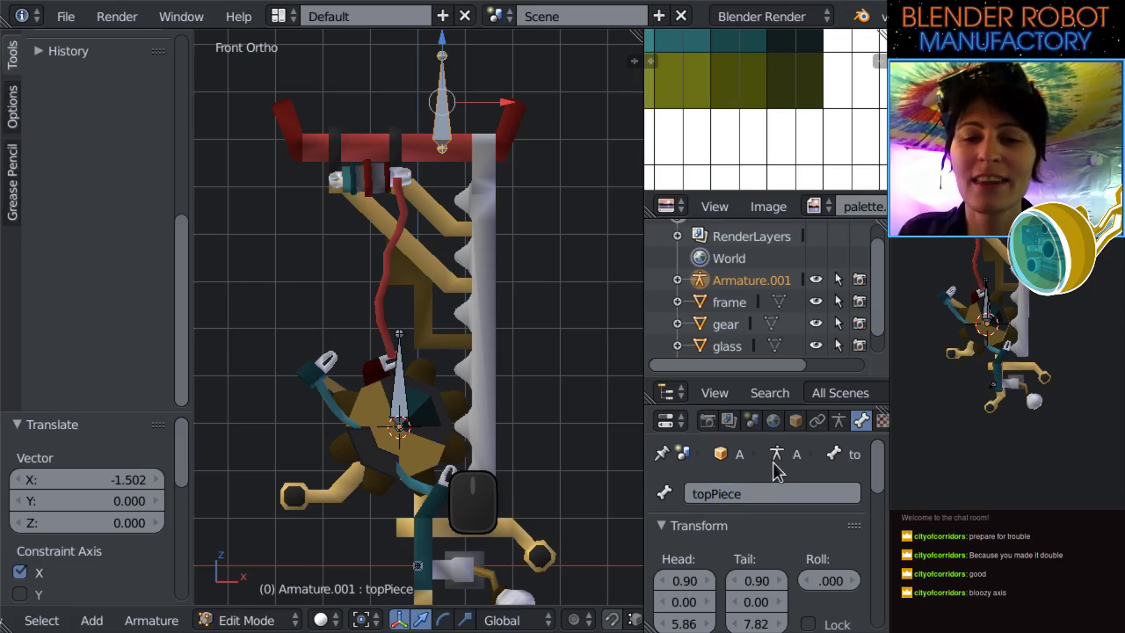
Examine how the red hose runs between the top frame and the gear, from the front and at an angle.
scroll(487, 366, "up", 1)
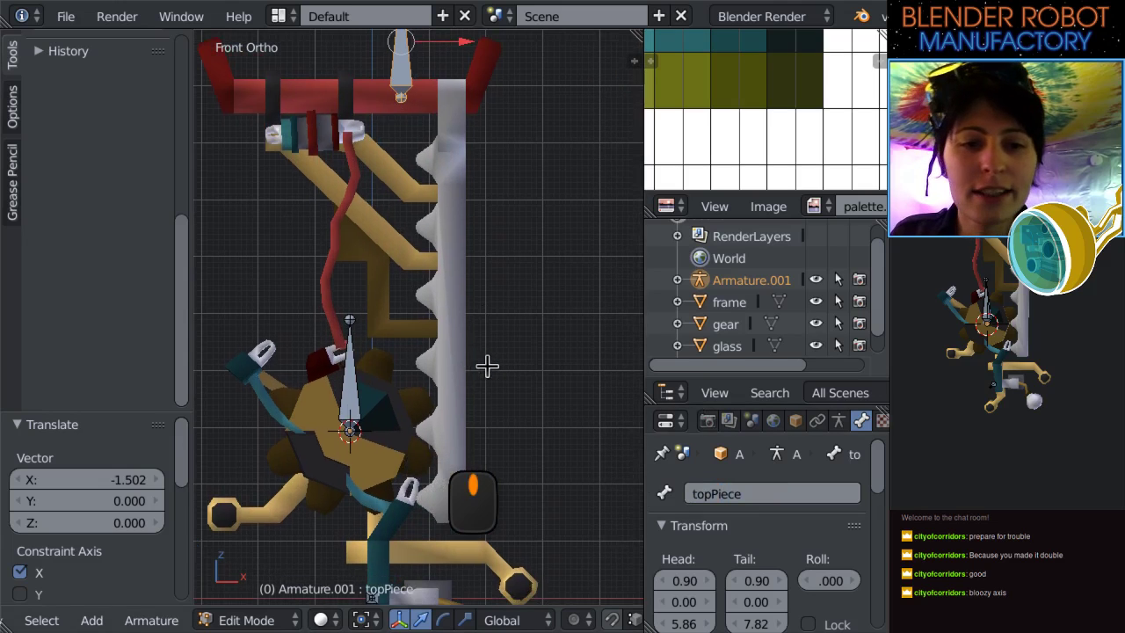
scroll(487, 367, "down", 2)
middle_click_drag(437, 199, 535, 416, "shift")
scroll(501, 373, "up", 1)
middle_click_drag(456, 348, 447, 337, "shift")
scroll(447, 368, "up", 1)
scroll(461, 383, "down", 4)
middle_click_drag(461, 383, 433, 250, "shift")
scroll(465, 316, "up", 1)
scroll(434, 251, "up", 1)
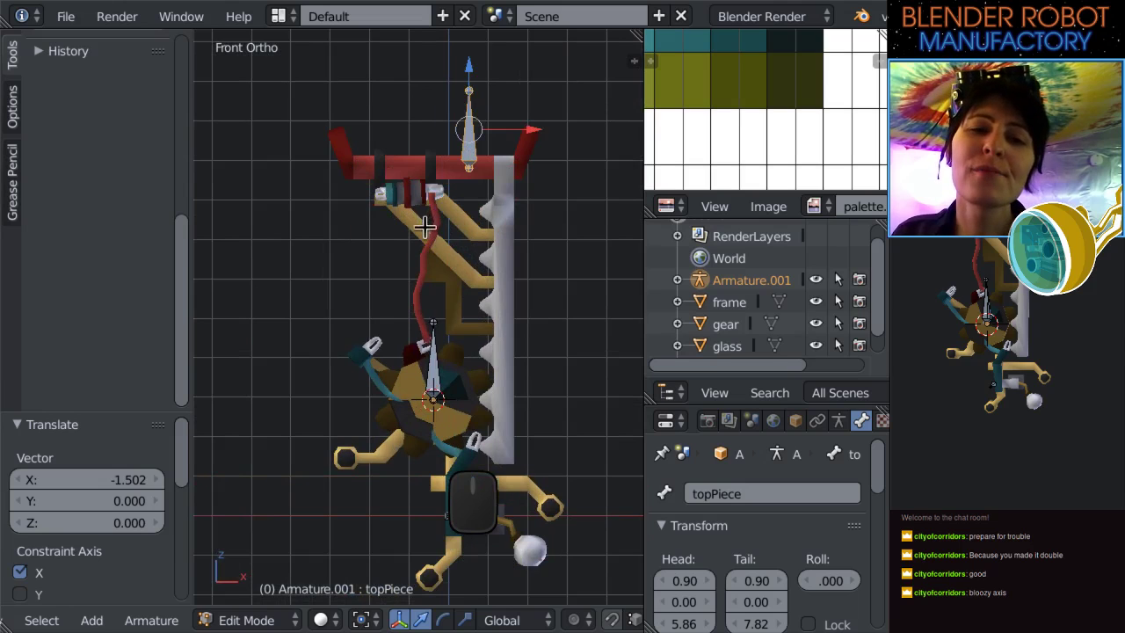
scroll(426, 226, "up", 2)
scroll(492, 326, "up", 1)
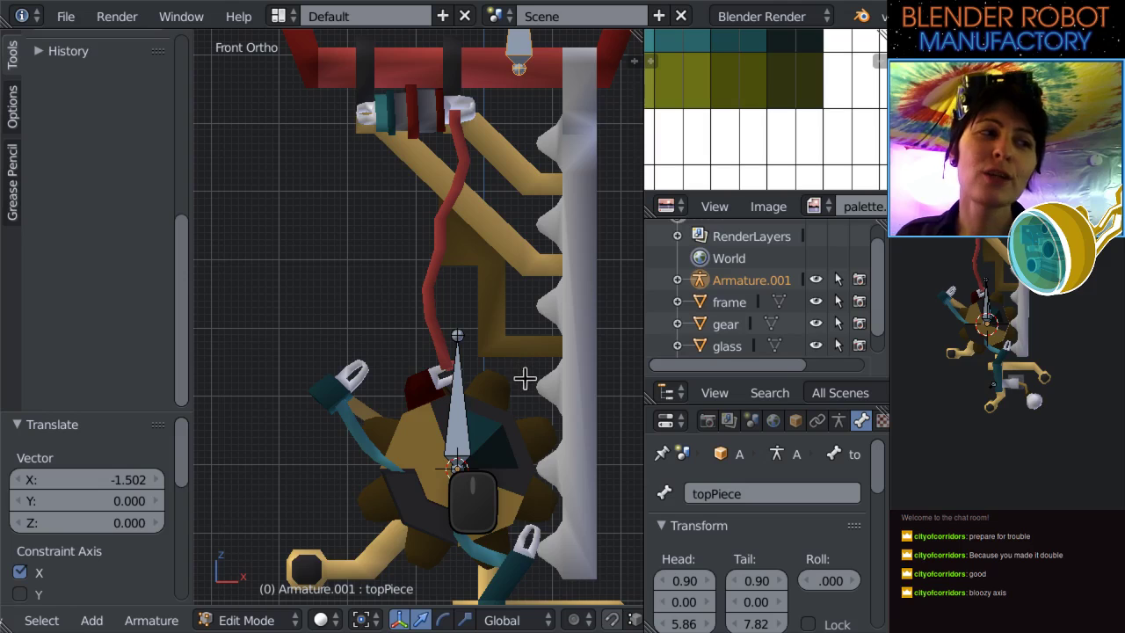
key("KP_5")
middle_click_drag(522, 377, 456, 401)
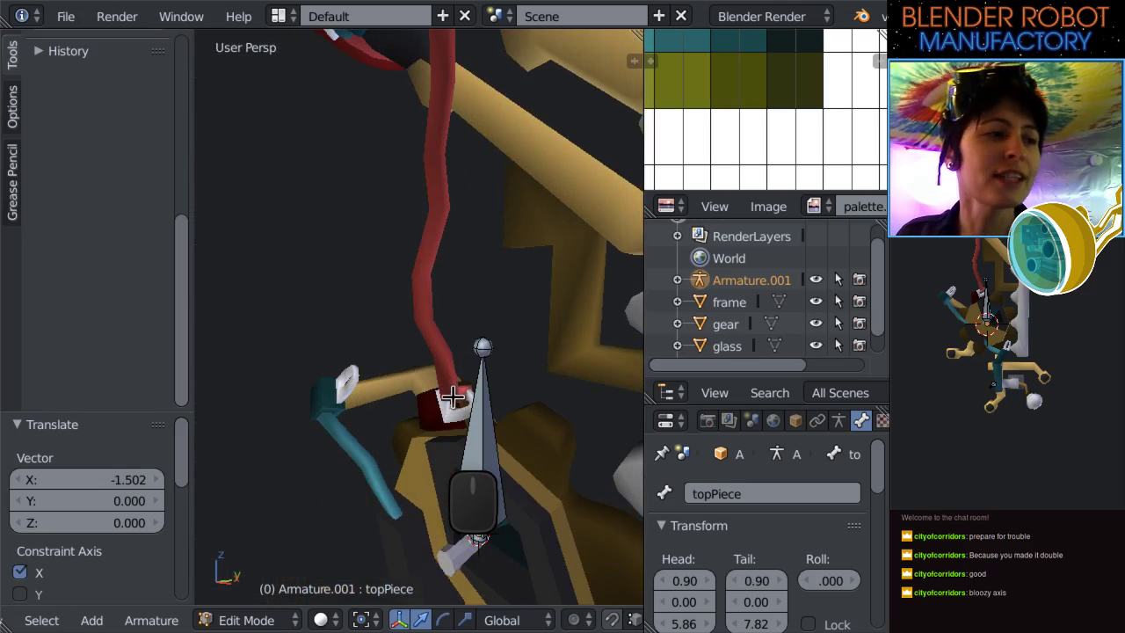
Leave edit mode and try moving the top mesh by about -1.24 along X and 0.65 along Z in front view.
key("Tab")
right_click(458, 376)
key("KP_1")
scroll(458, 372, "down", 1)
key("g")
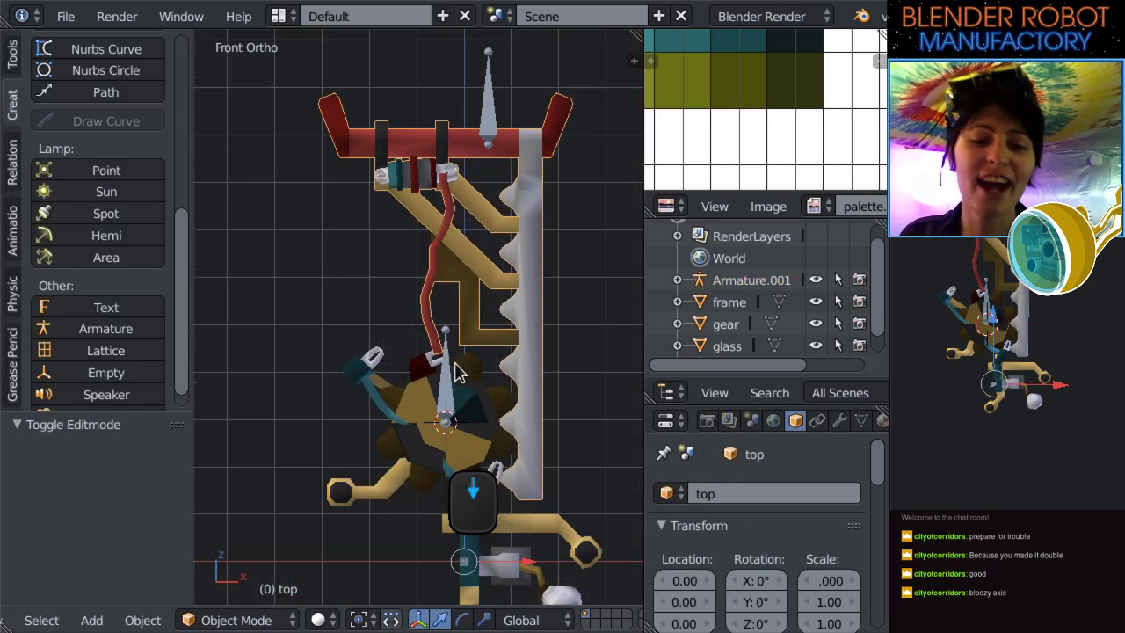
left_click(369, 337)
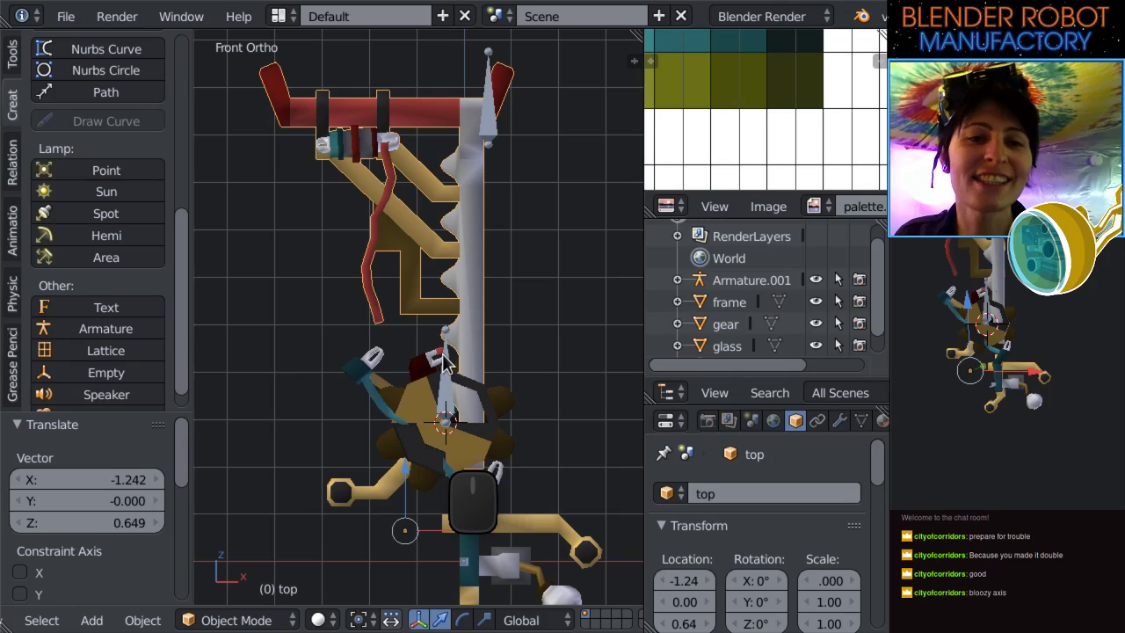
Examine the top mesh, its hose end at the gear and the placed bones from the front and in perspective.
scroll(440, 393, "up", 5)
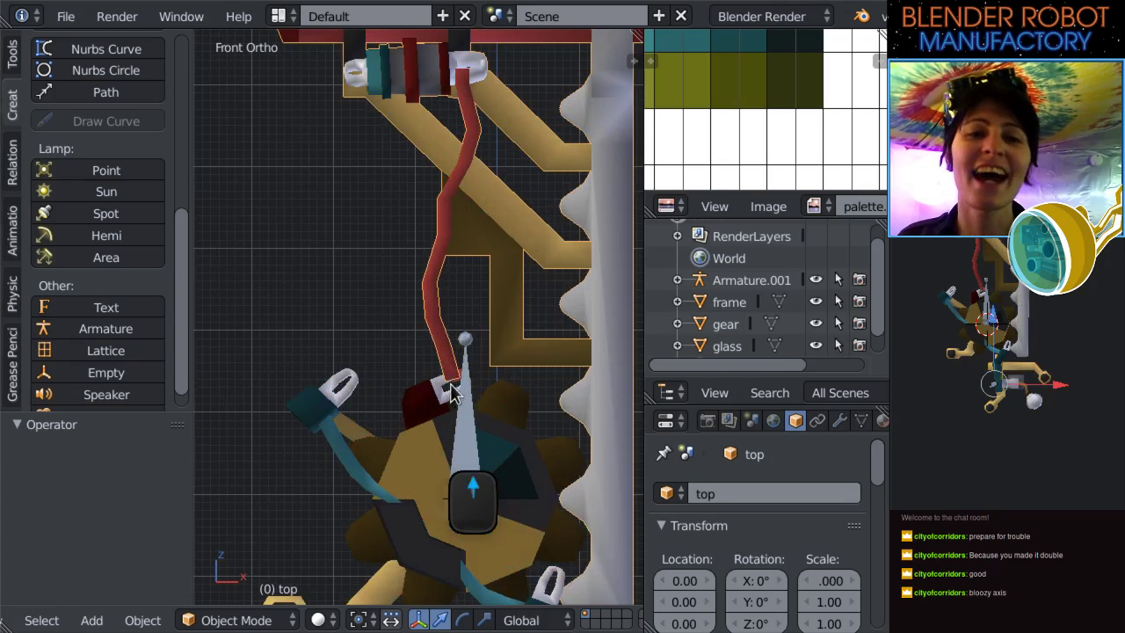
scroll(393, 297, "down", 5)
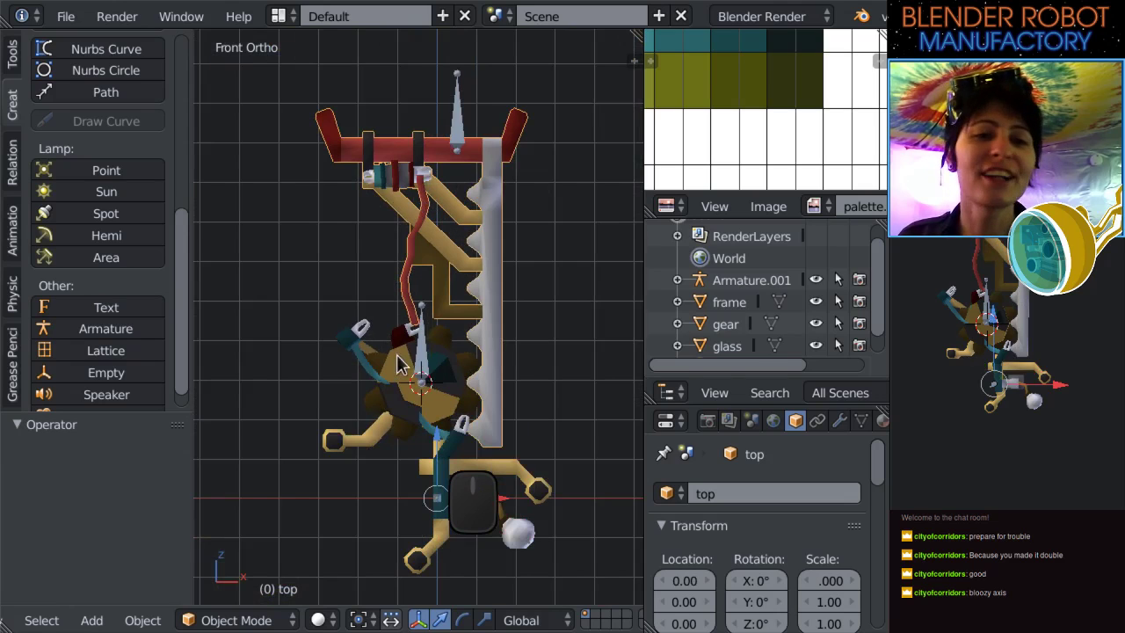
scroll(475, 376, "up", 4)
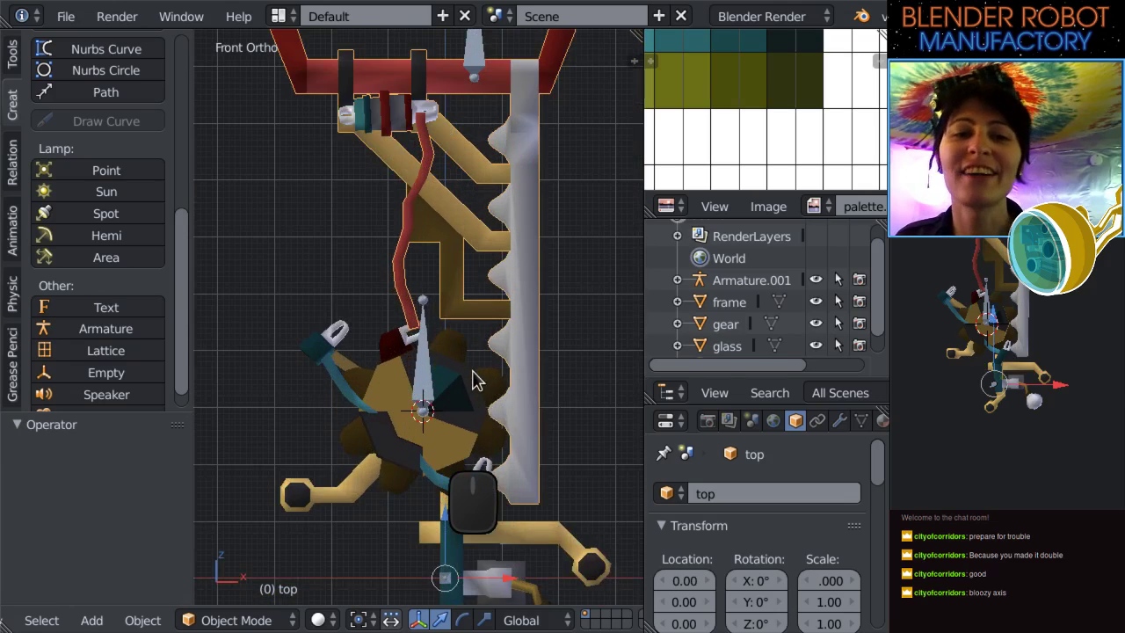
scroll(432, 326, "down", 4)
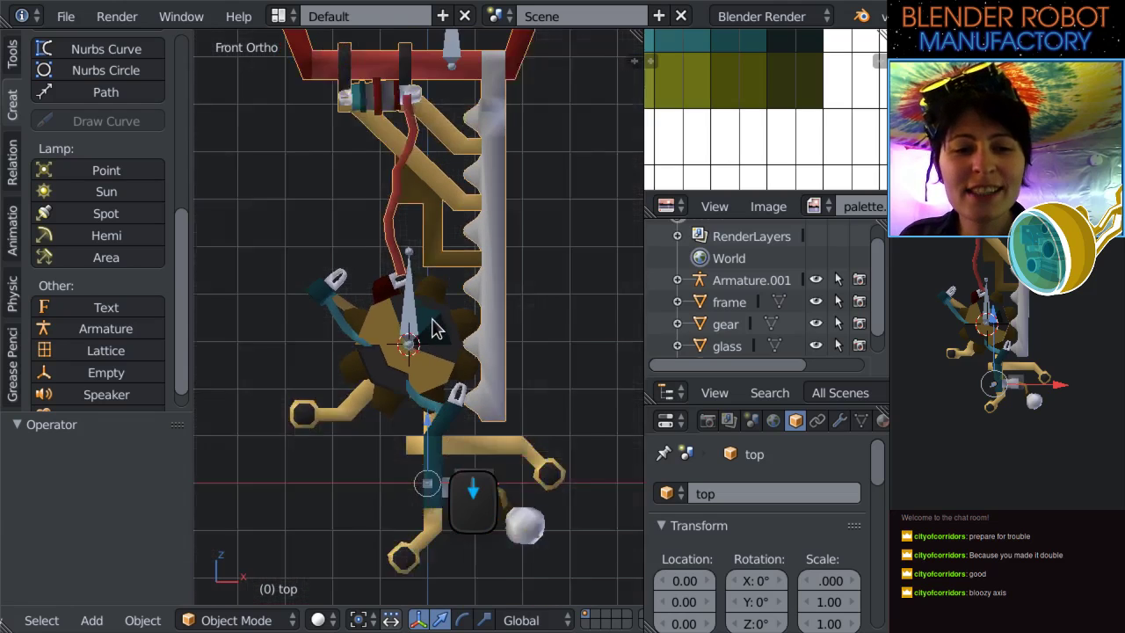
middle_click_drag(415, 355, 512, 386)
scroll(512, 386, "up", 4)
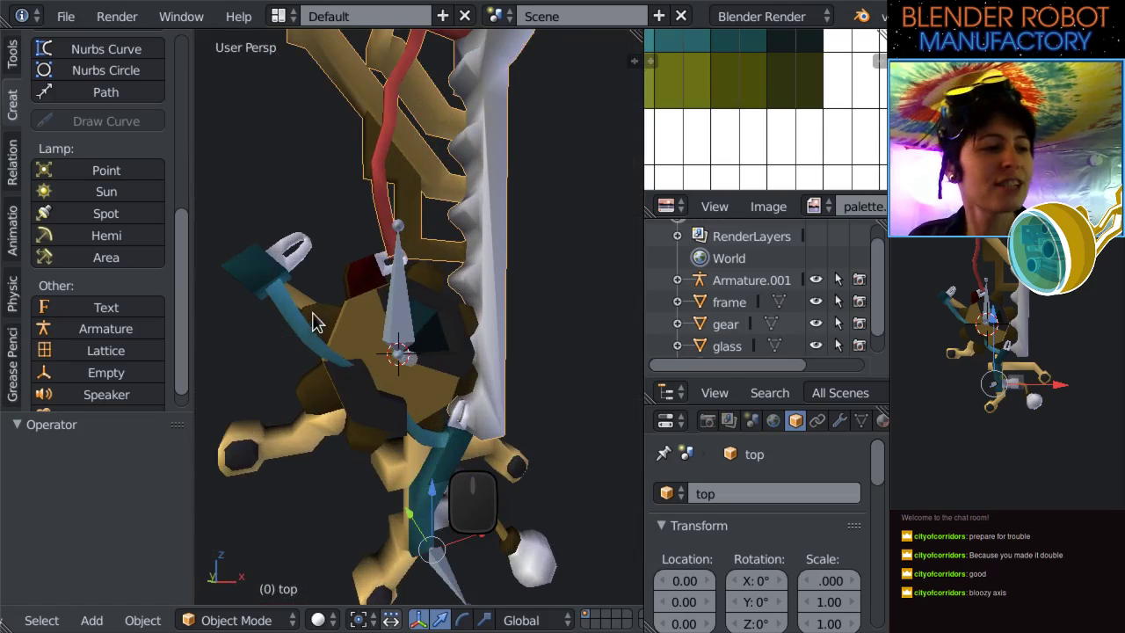
key("KP_1")
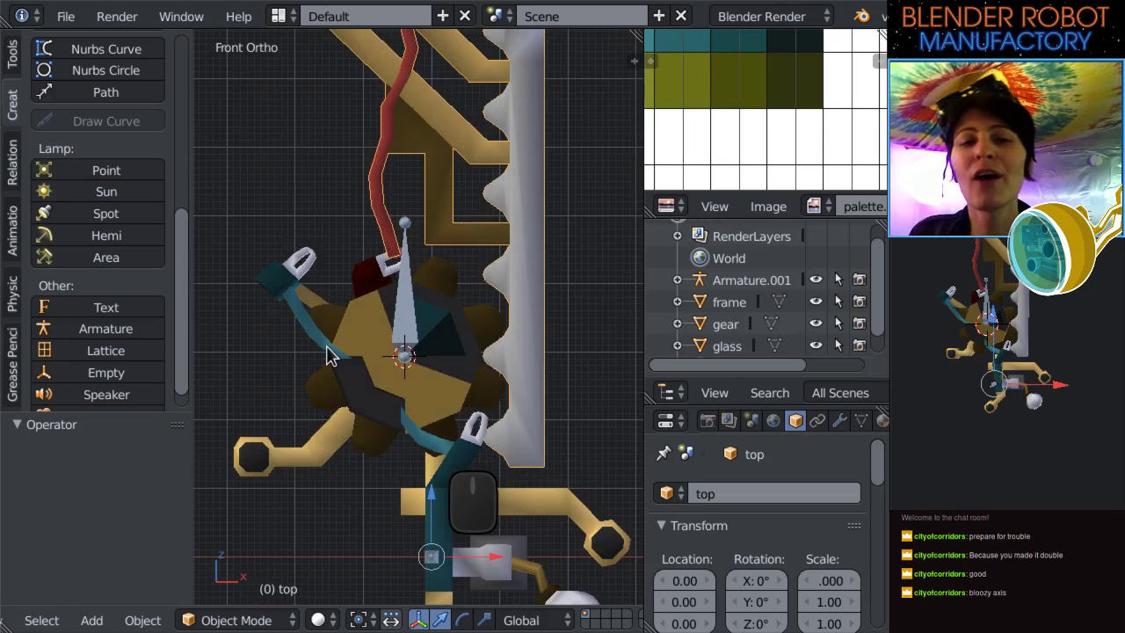
scroll(327, 355, "down", 2)
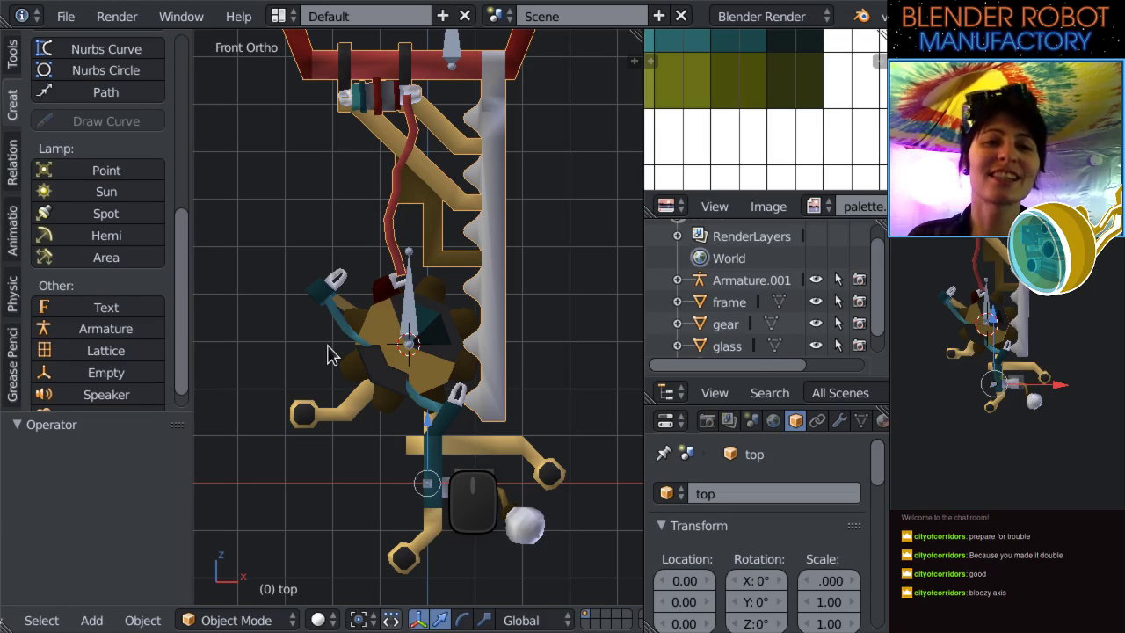
scroll(413, 259, "up", 2)
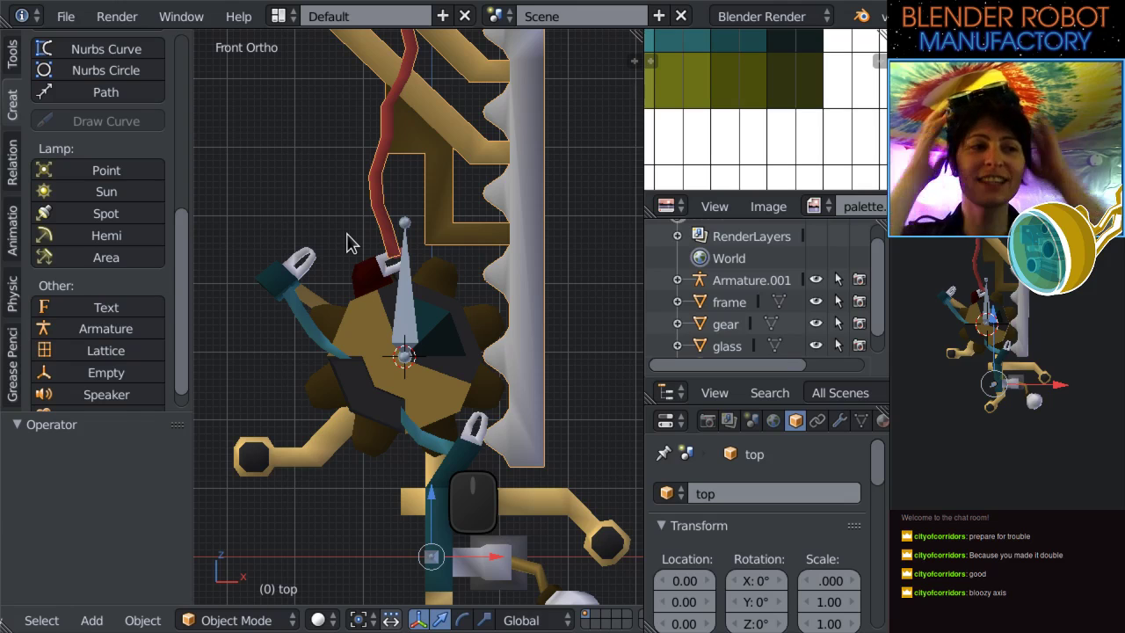
scroll(358, 408, "down", 5)
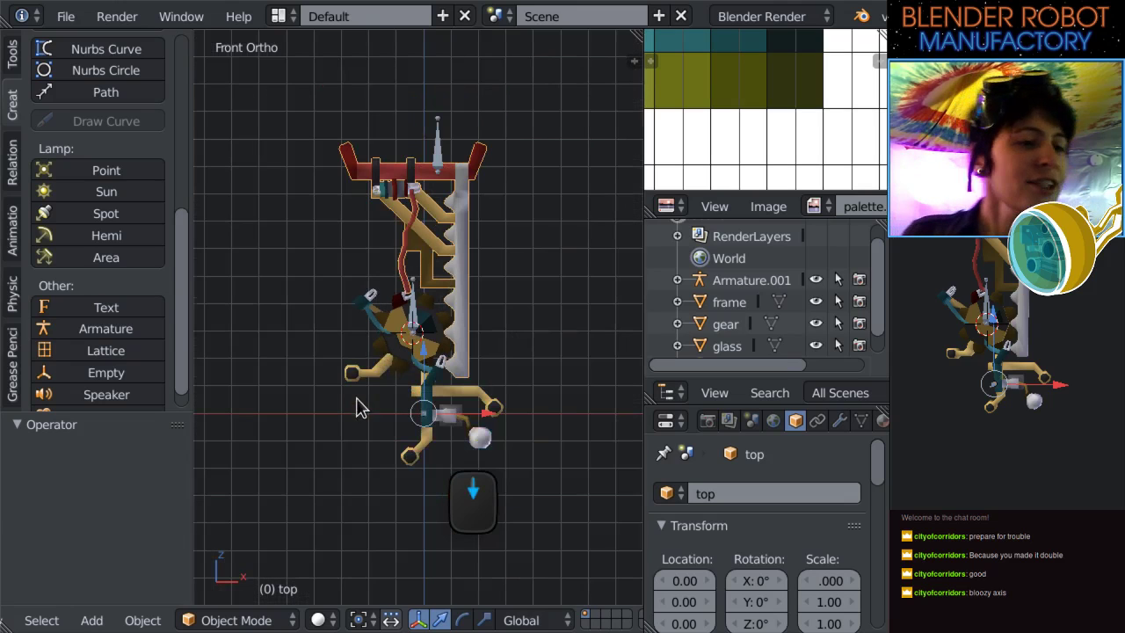
scroll(360, 369, "up", 2)
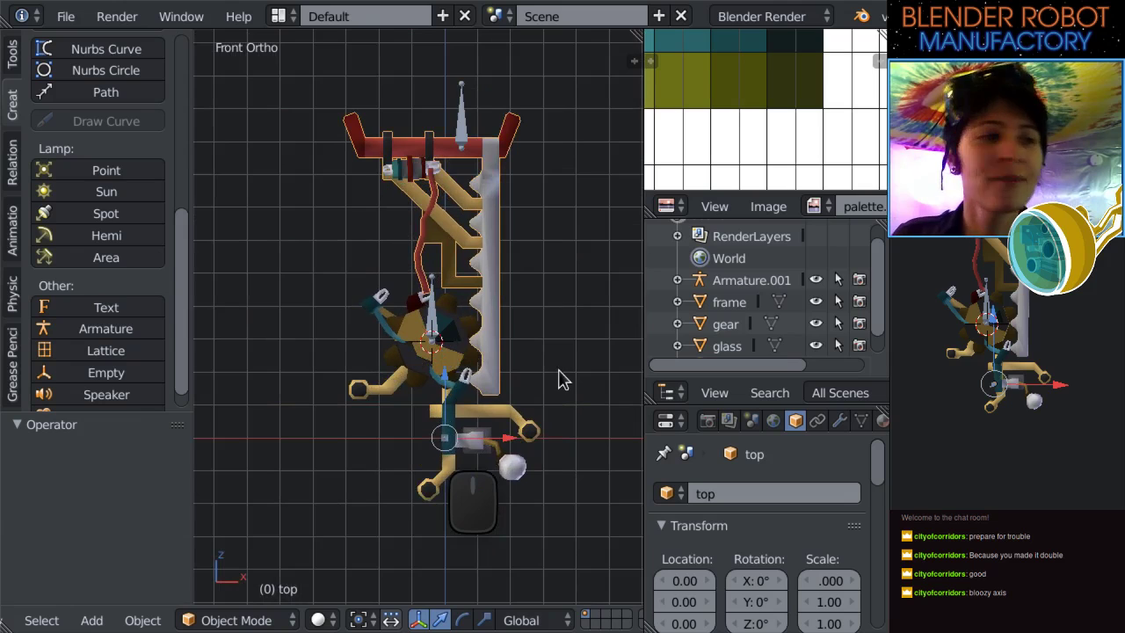
middle_click_drag(545, 384, 449, 369, "shift")
scroll(469, 410, "down", 1)
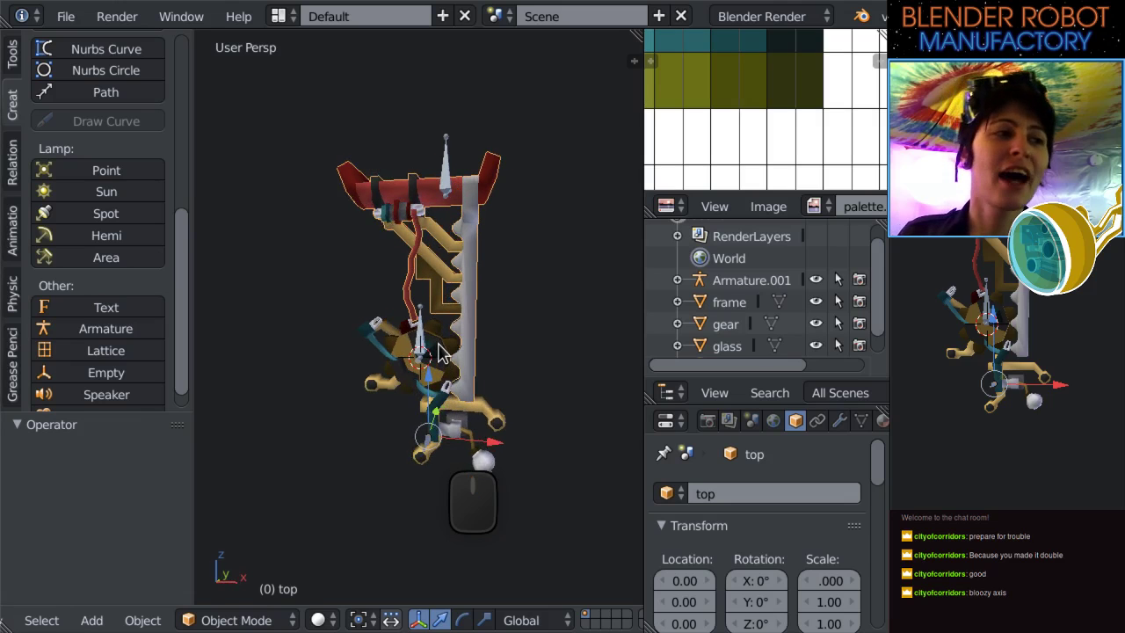
key("KP_1")
scroll(436, 346, "up", 1)
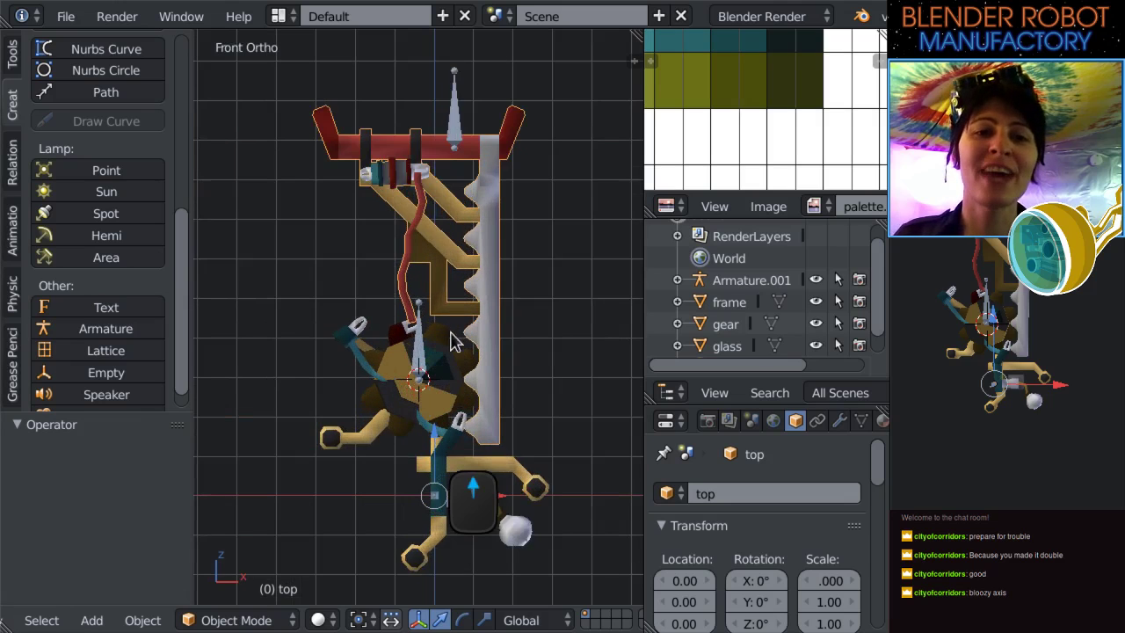
scroll(475, 330, "up", 2)
scroll(474, 308, "down", 1)
middle_click_drag(477, 278, 442, 230)
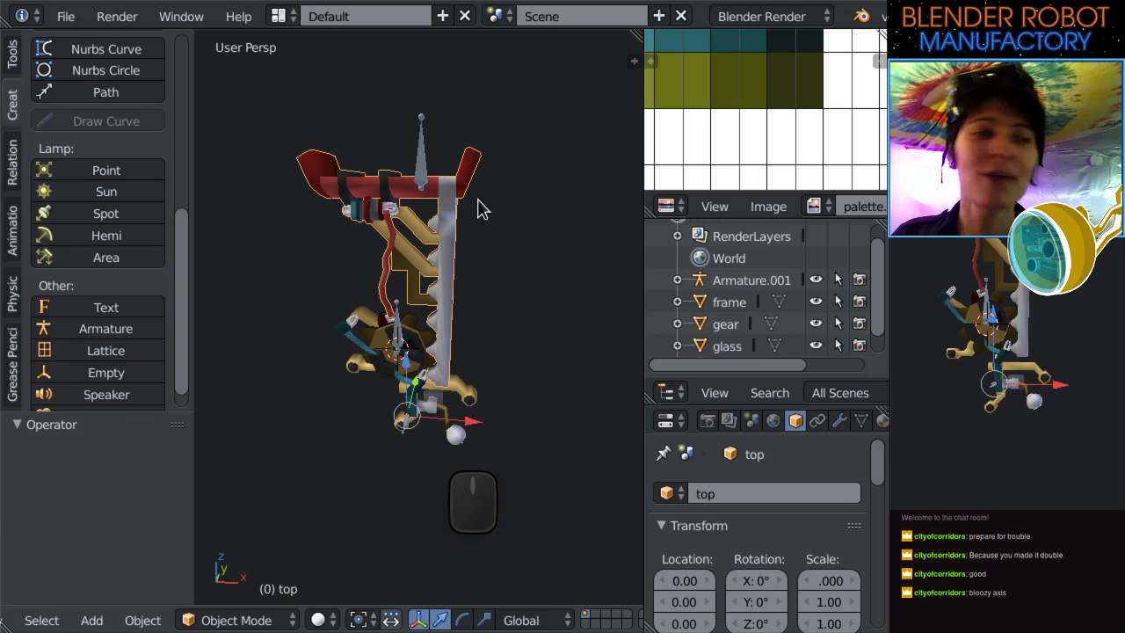
Try moving the top mesh by about -1.86 along Z in front view.
middle_click_drag(406, 162, 376, 204)
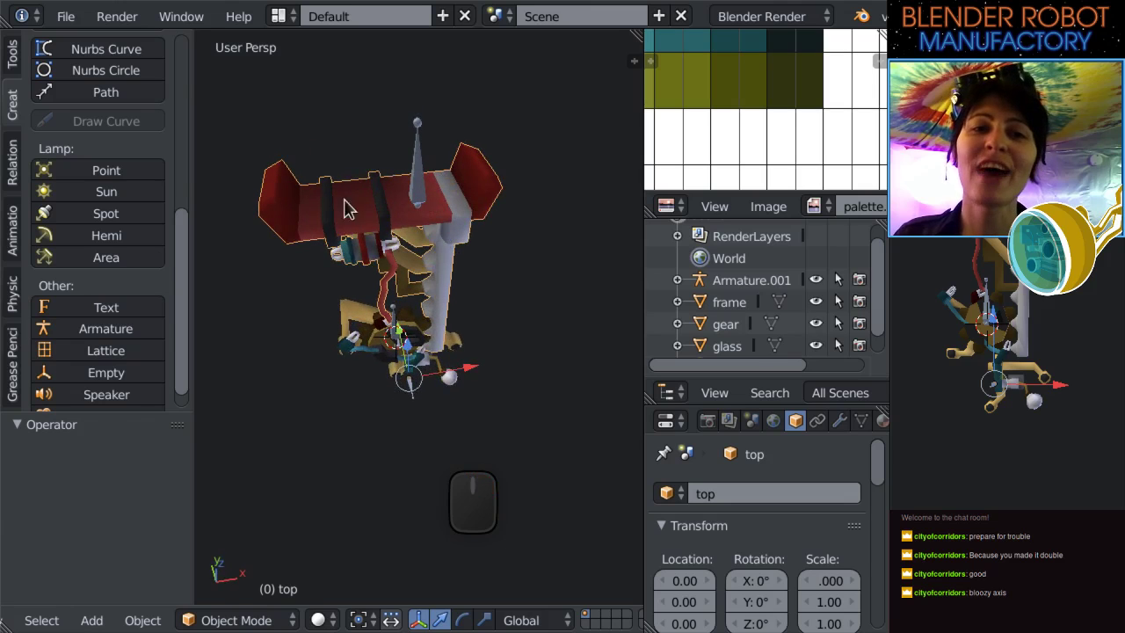
key("KP_1")
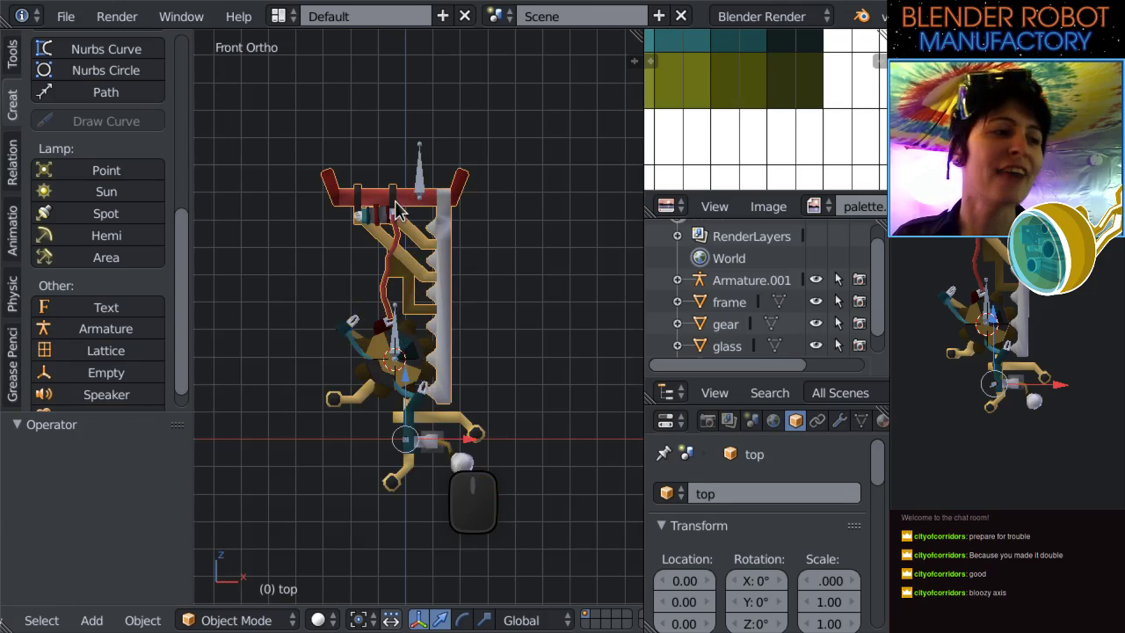
right_click(404, 391)
key("g")
key("z")
left_click(426, 347)
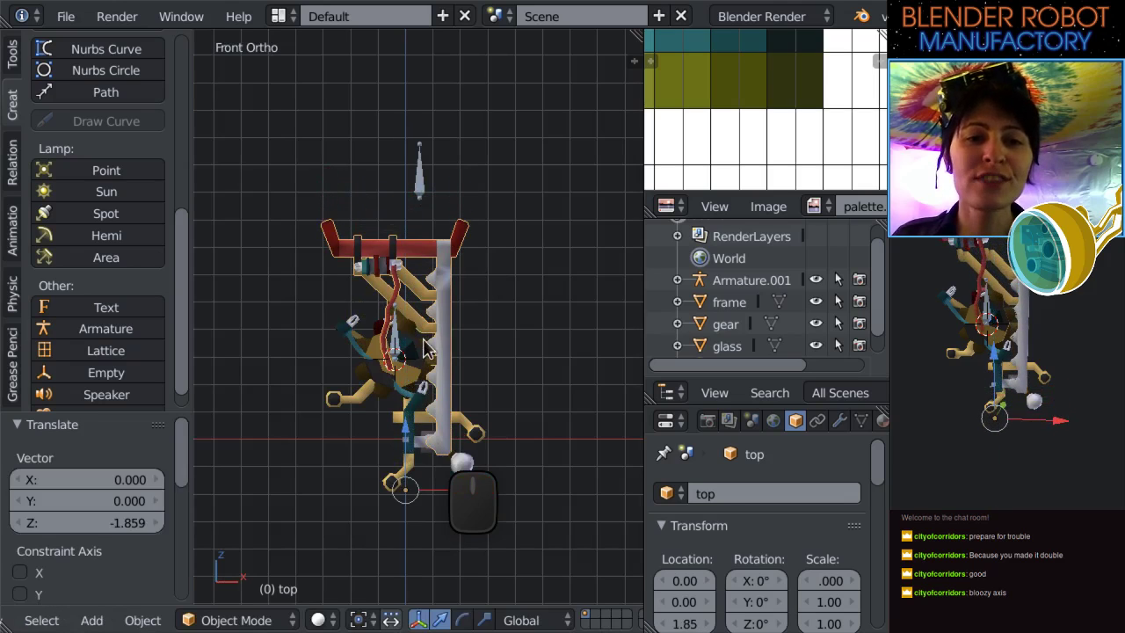
Try rotating the gear by about 134° in front view and inspect its hose connector beside the toothed rail.
right_click(406, 334)
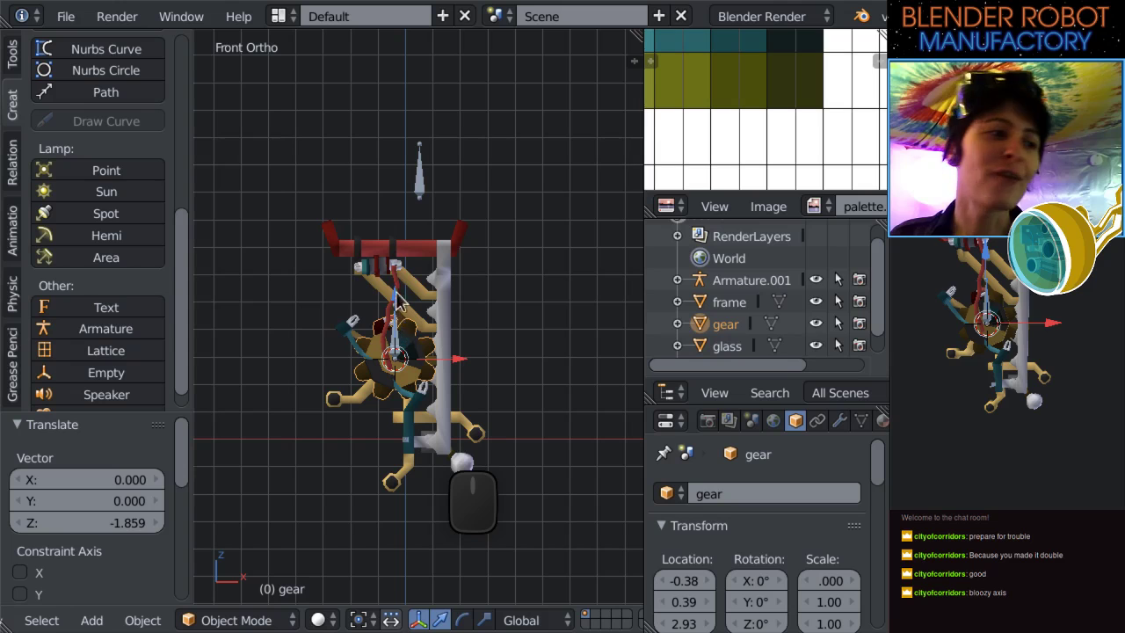
key("r")
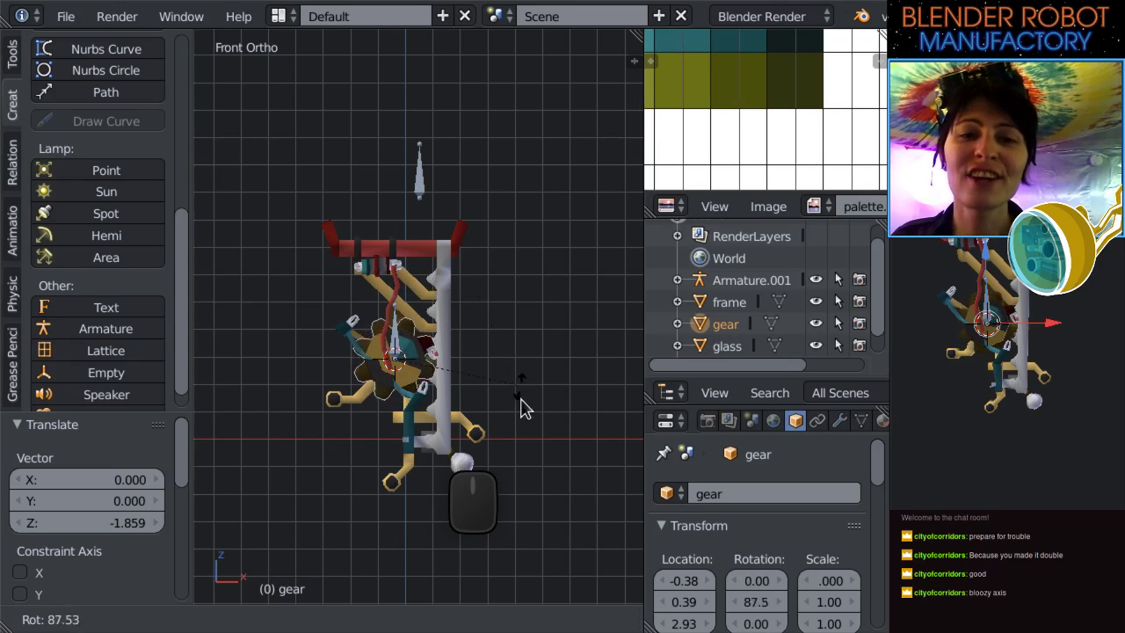
left_click(490, 499)
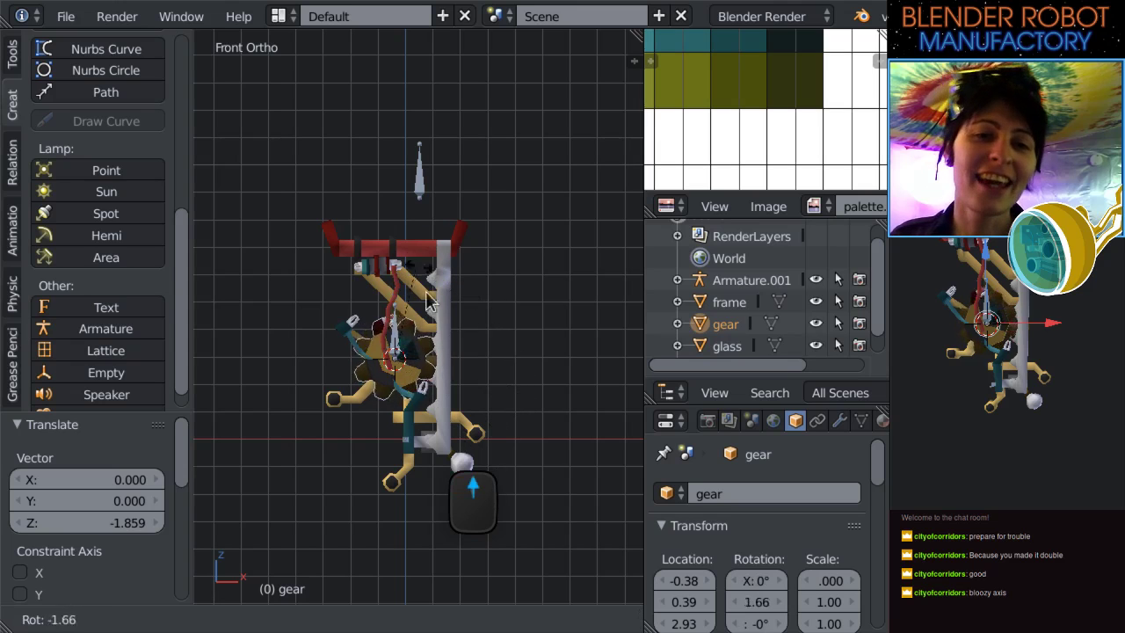
left_click(436, 434)
scroll(436, 434, "up", 9)
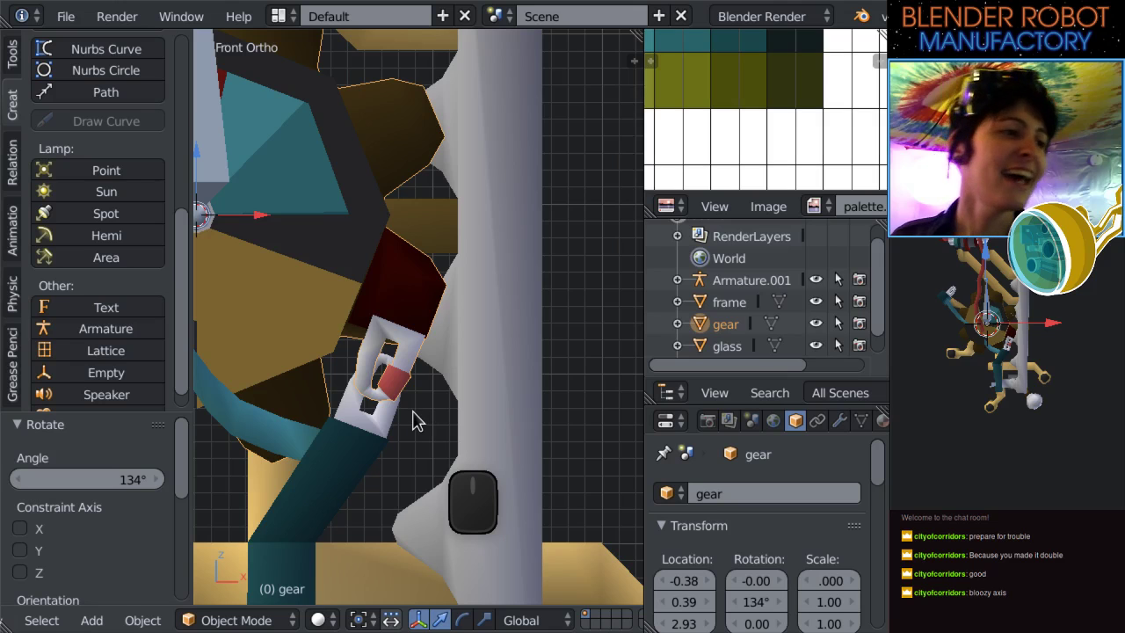
middle_click_drag(413, 405, 271, 360)
scroll(372, 382, "down", 4)
middle_click_drag(413, 398, 469, 311)
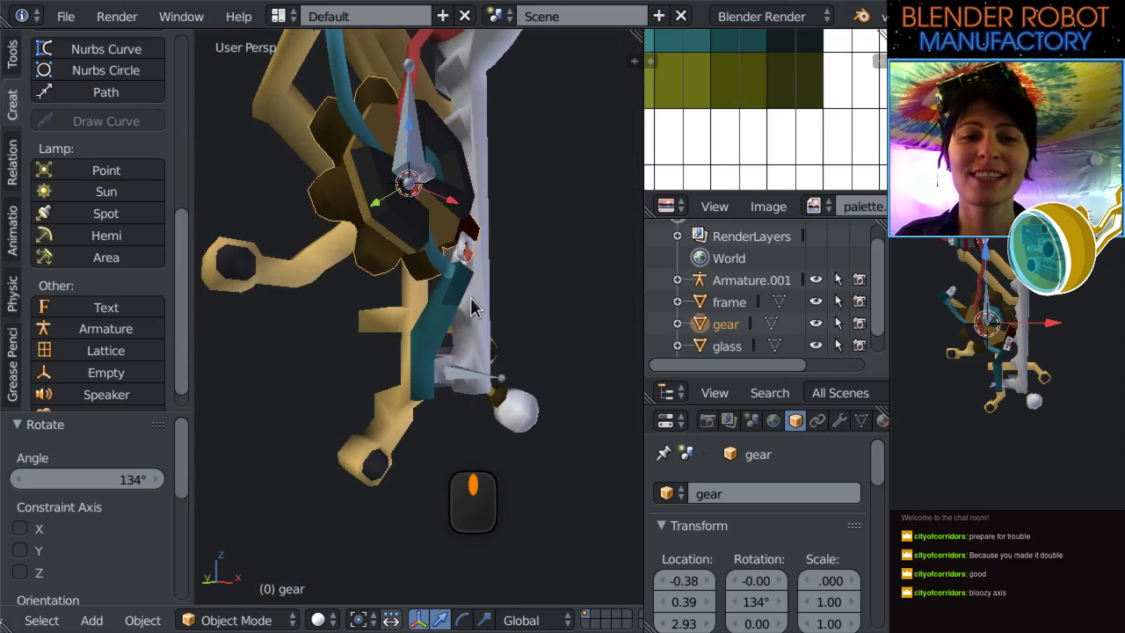
Restore the gear's original orientation and clear the top mesh's location.
key("KP_1")
right_click(465, 290)
right_click(457, 286)
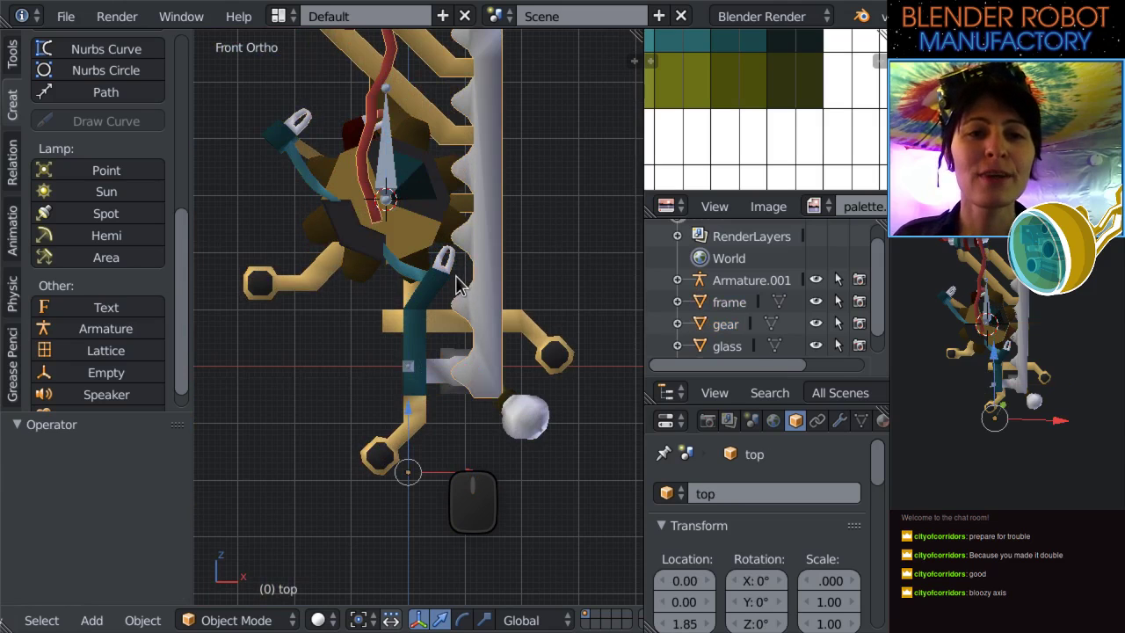
key("alt+g")
Examine the red hose in front view, from its connector on the gear up to its attachment under the top frame.
scroll(457, 283, "down", 4)
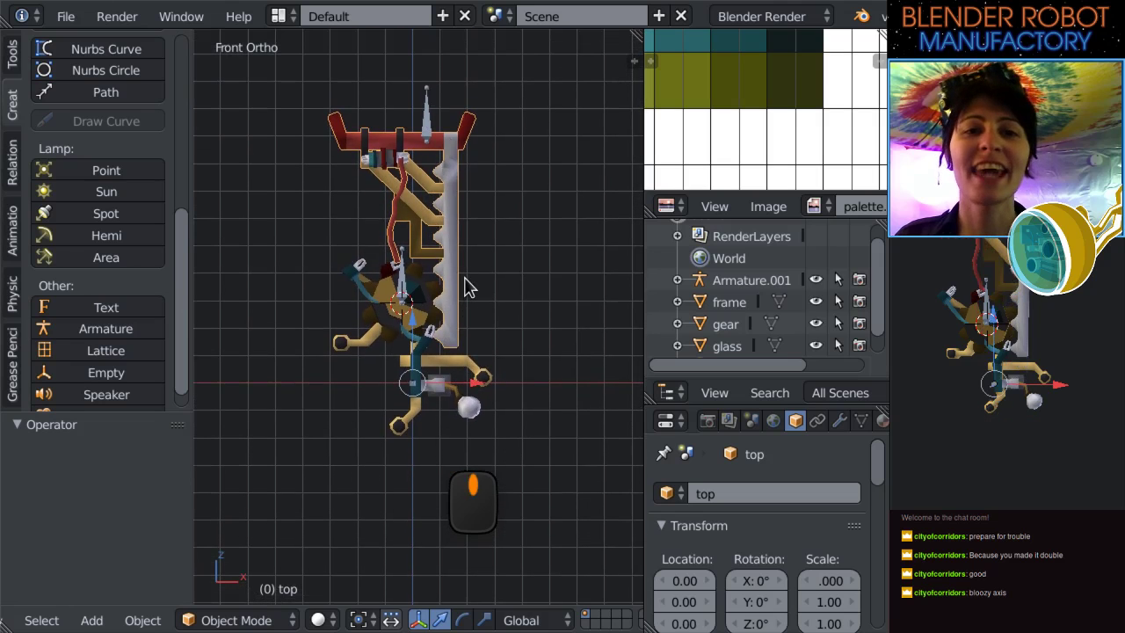
scroll(457, 283, "up", 3)
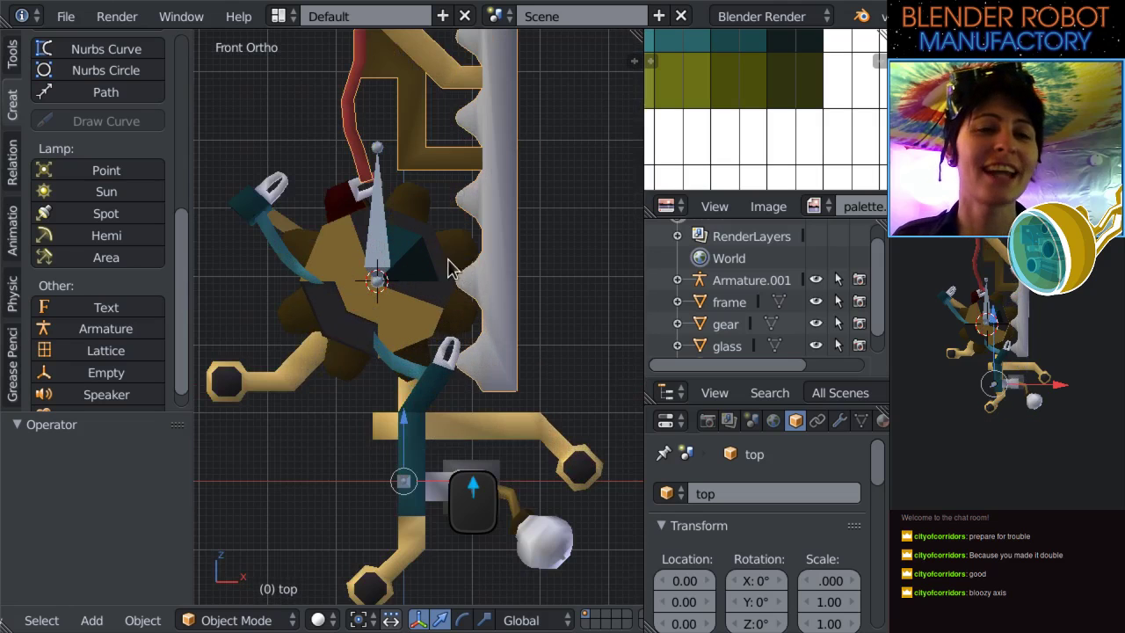
scroll(452, 354, "up", 2)
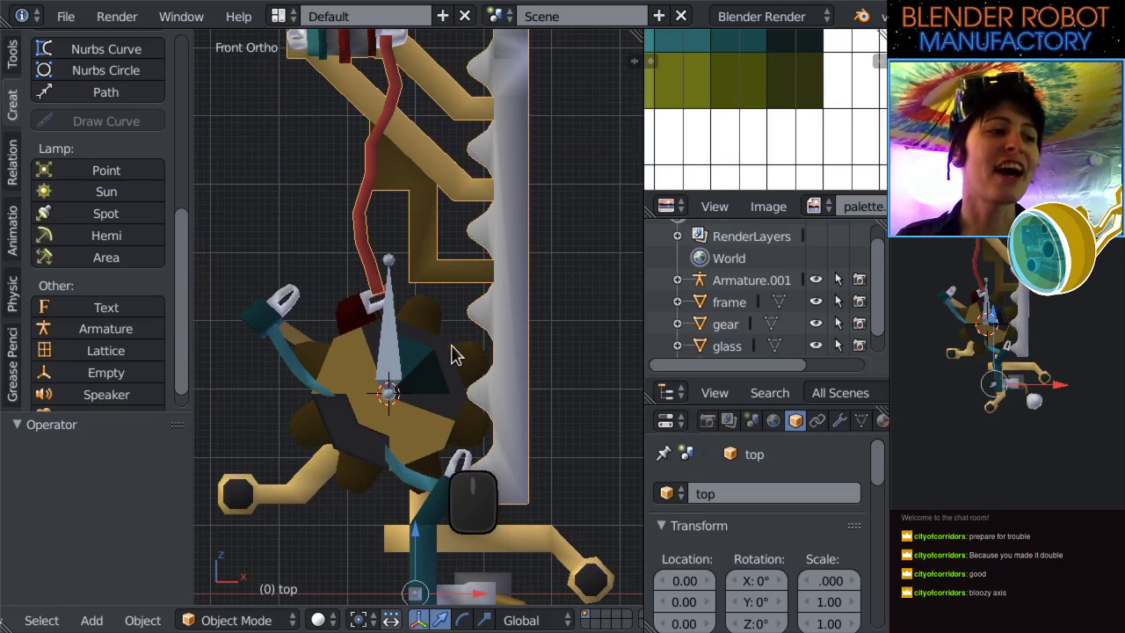
scroll(403, 318, "up", 4)
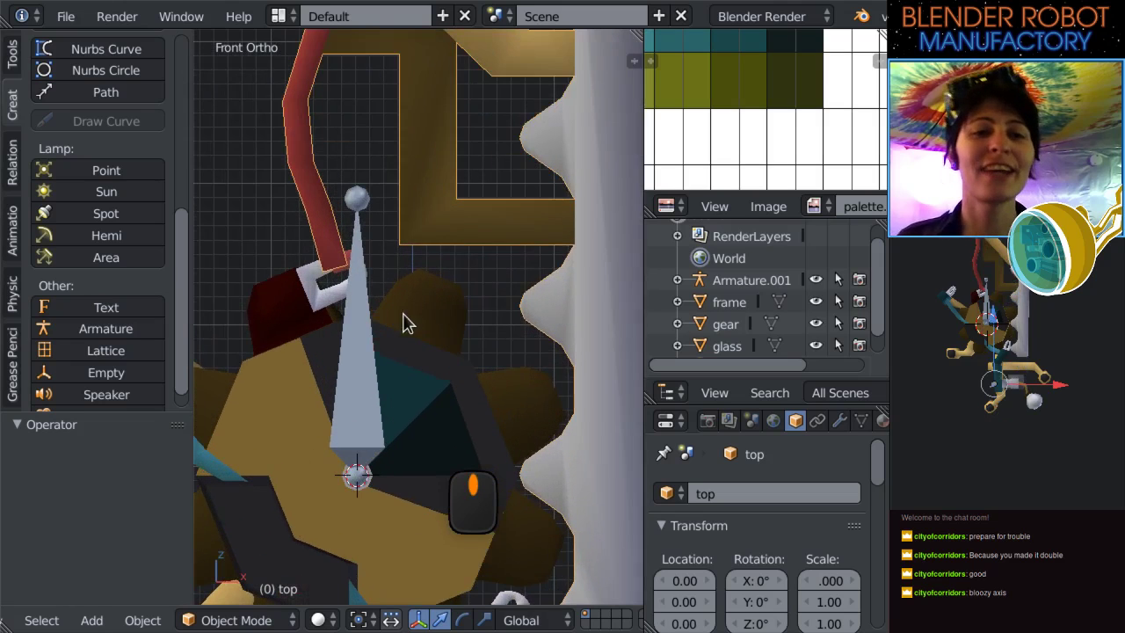
scroll(434, 371, "down", 4)
scroll(439, 279, "up", 3)
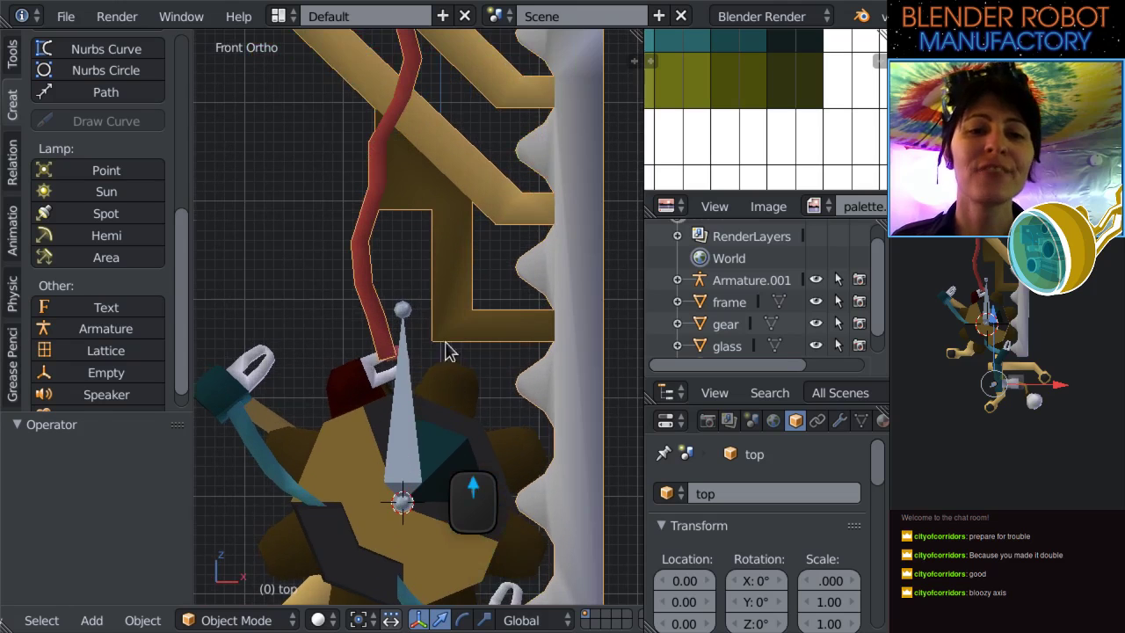
middle_click_drag(444, 294, 464, 502, "shift")
middle_click_drag(473, 295, 370, 334, "shift")
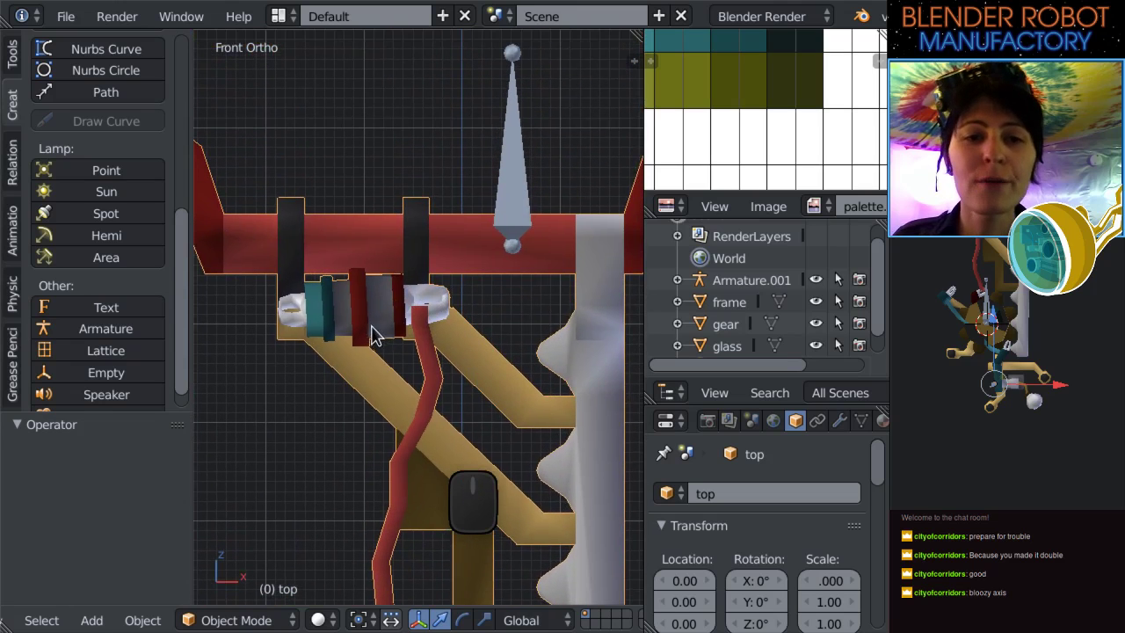
Duplicate the topPiece bone to the hose's upper end, offset by about -0.96 in X, -0.92 in Y and -0.81 in Z.
right_click(524, 188)
key("Tab")
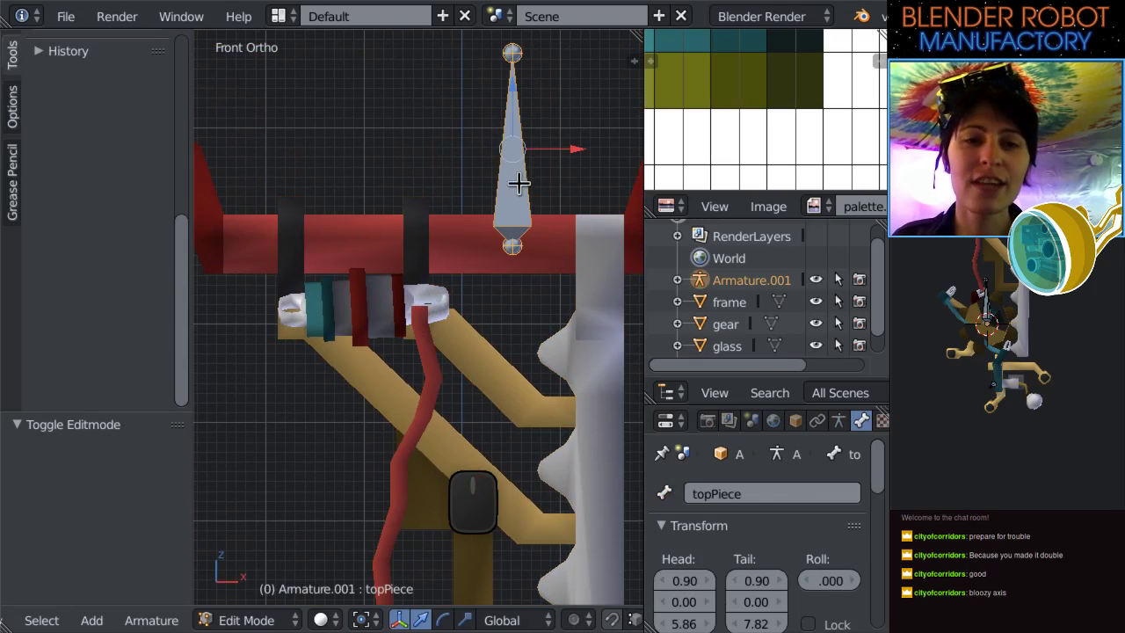
key("shift+d")
left_click(421, 259)
middle_click_drag(422, 259, 360, 231)
key("g")
key("y")
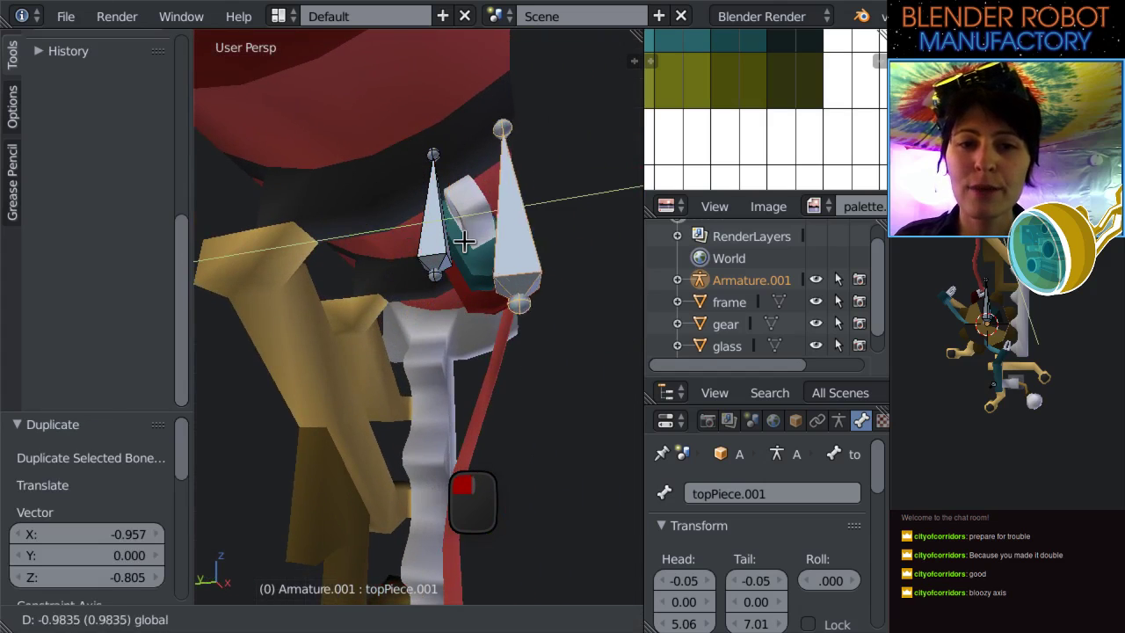
left_click(447, 242)
Move the duplicated bone's tail by about 0.14 along X and -2.51 along Z onto the hose's first bend in front view.
key("KP_1")
right_click(401, 128)
key("g")
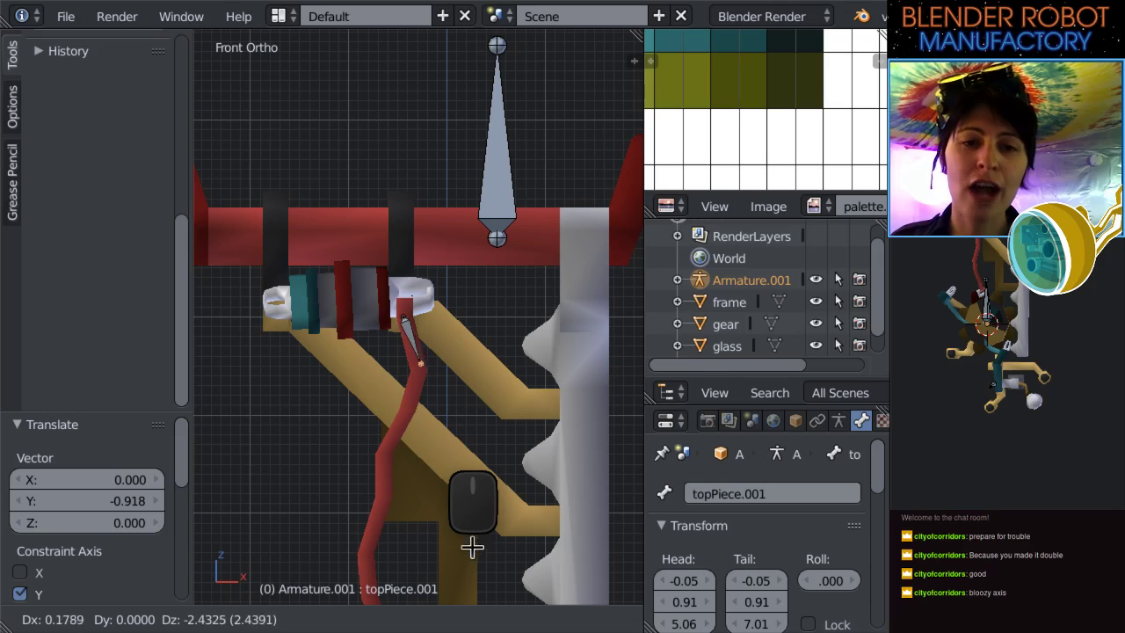
left_click(471, 554)
Rotate the duplicated bone by about -18.9° in right view to follow the hose, and check its alignment at an angle and from the front.
middle_click_drag(458, 422, 326, 409)
scroll(326, 410, "up", 3)
key("KP_3")
scroll(339, 401, "up", 2)
scroll(517, 369, "down", 2)
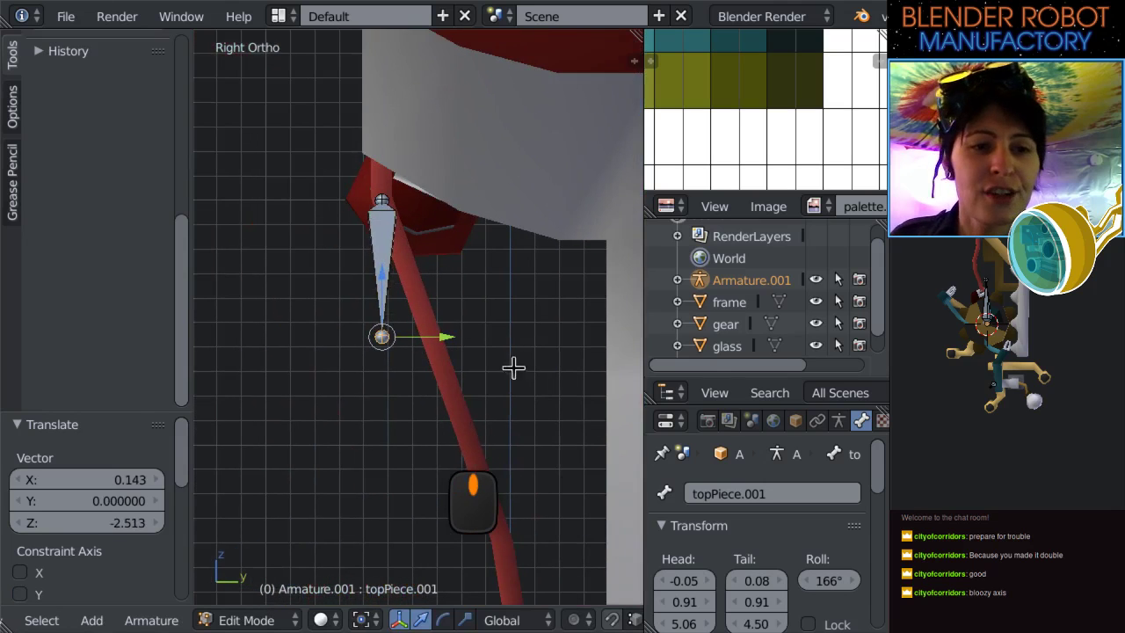
key("r")
left_click(487, 374)
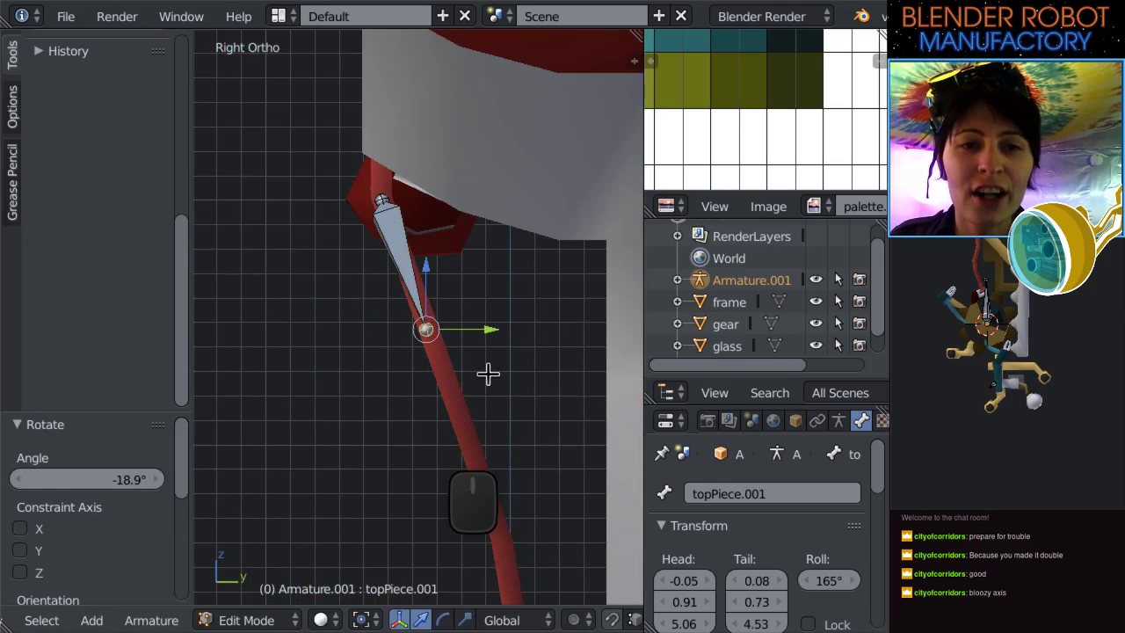
key("KP_1")
right_click(450, 199)
middle_click_drag(450, 198, 369, 258)
key("KP_5")
key("KP_1")
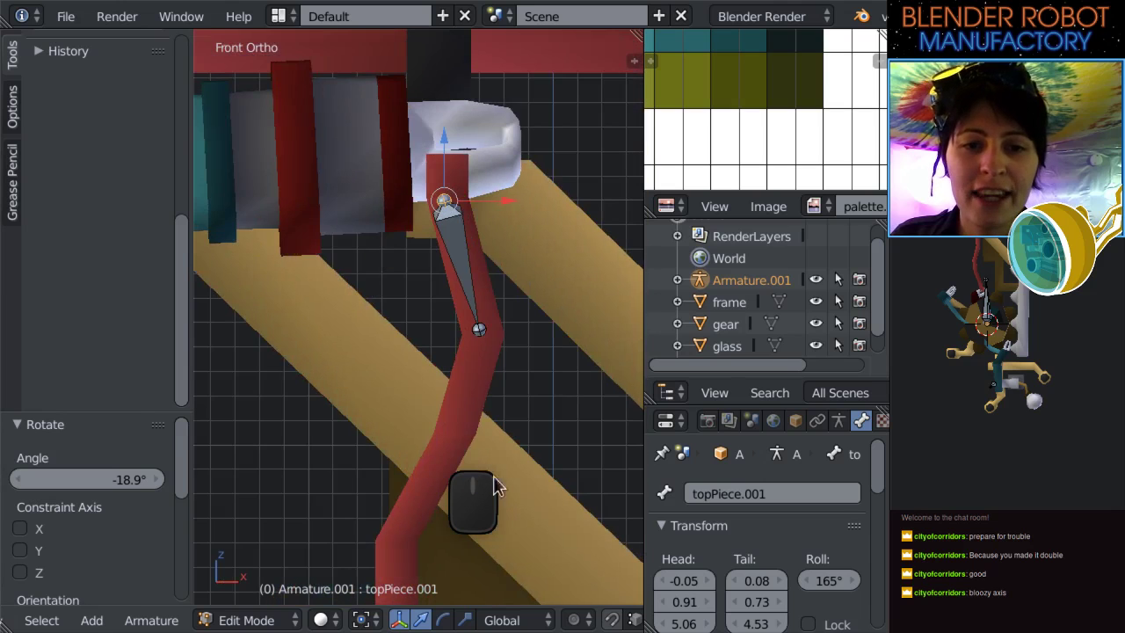
Extrude two connected bones down the hose from the duplicated bone's tail, by about -0.12, -0.41 and then -0.22, -0.45 in X and Z.
middle_click_drag(481, 437, 433, 312, "shift")
right_click(434, 201)
scroll(426, 266, "down", 2)
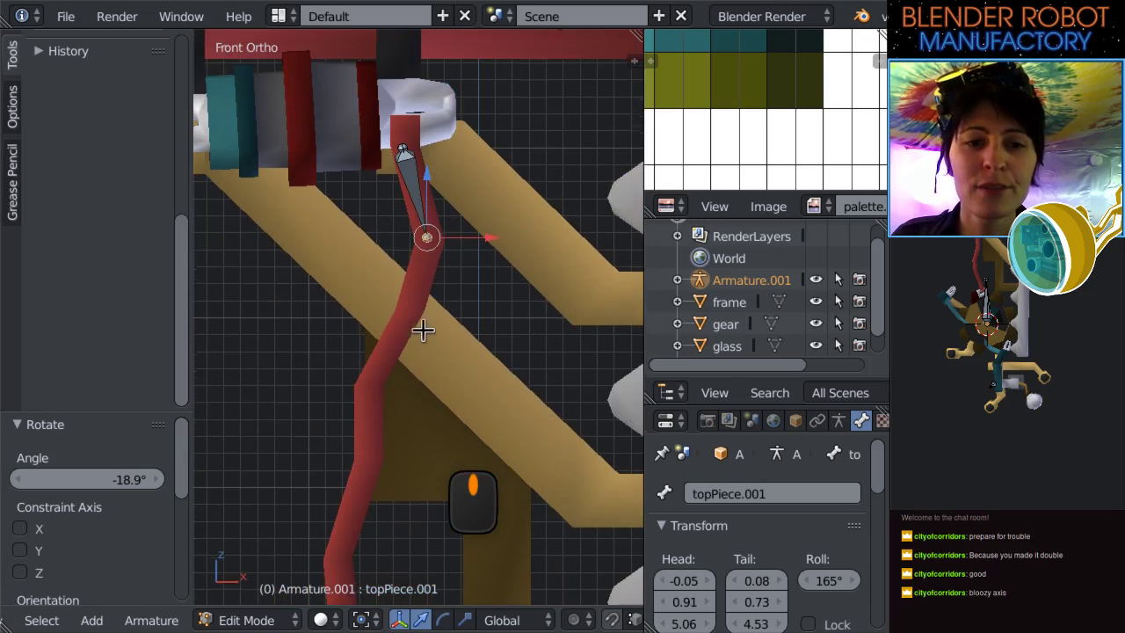
scroll(430, 290, "up", 2)
scroll(440, 237, "down", 3)
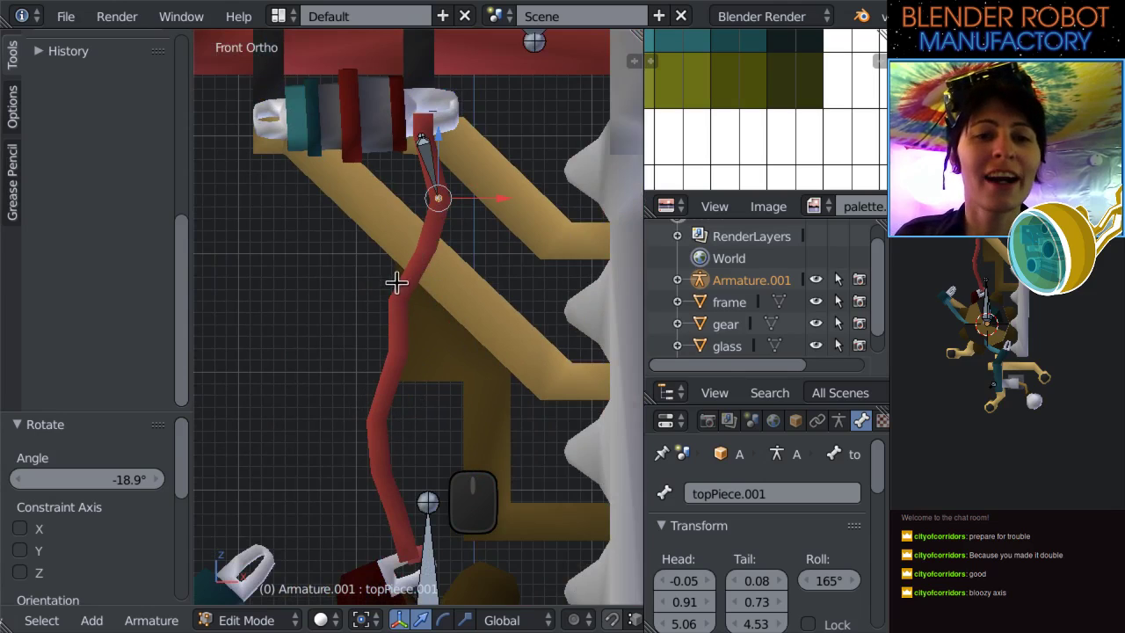
key("e")
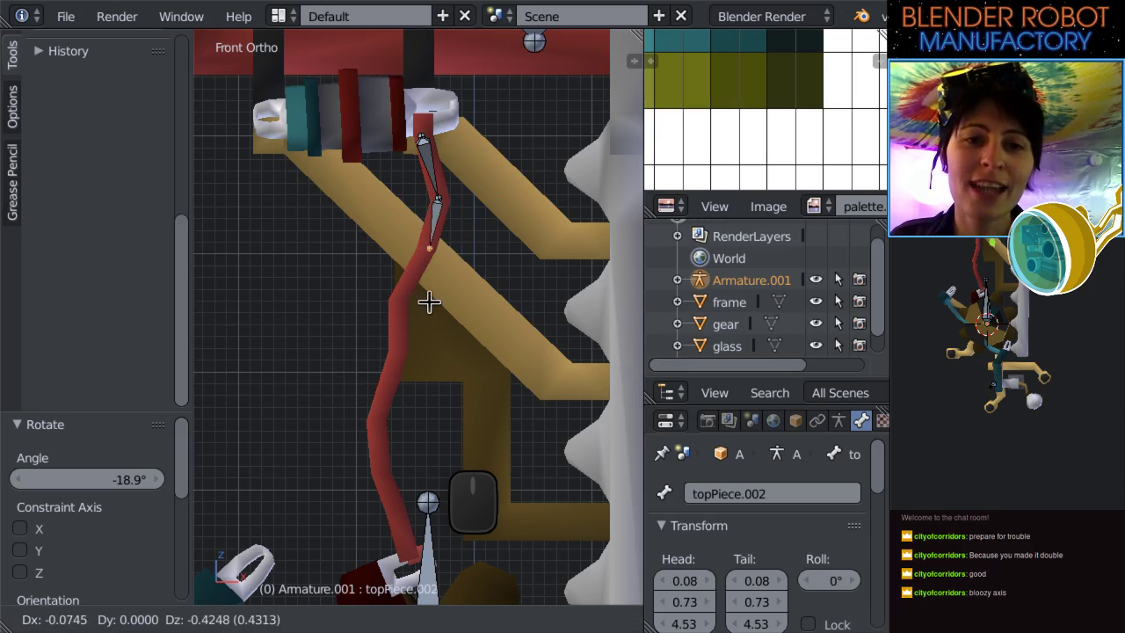
left_click(427, 302)
key("e")
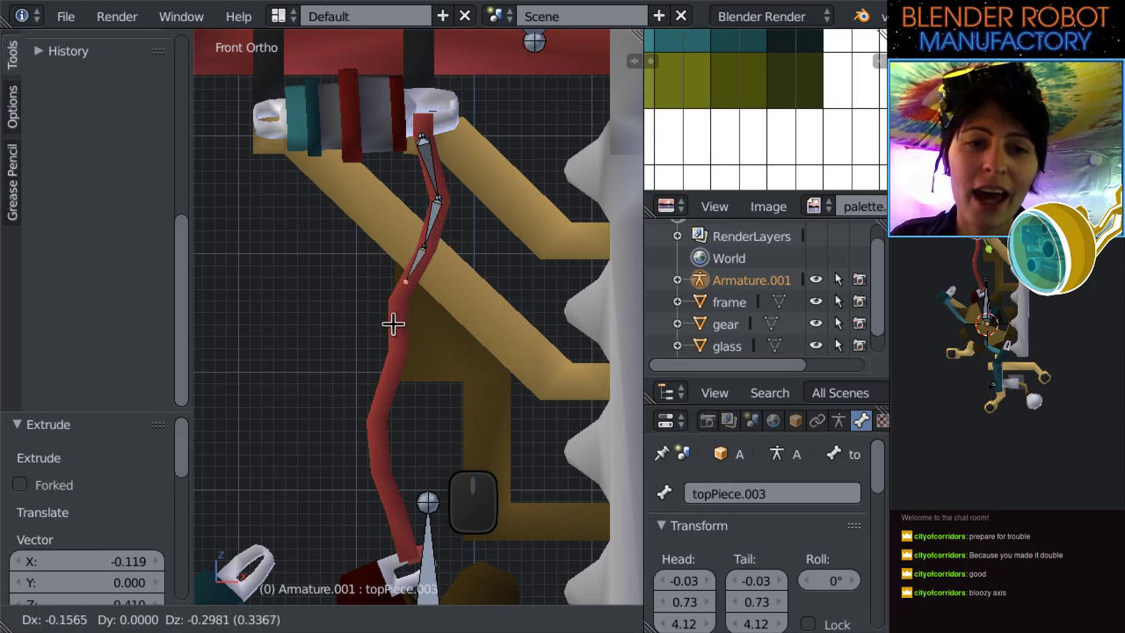
left_click(391, 331)
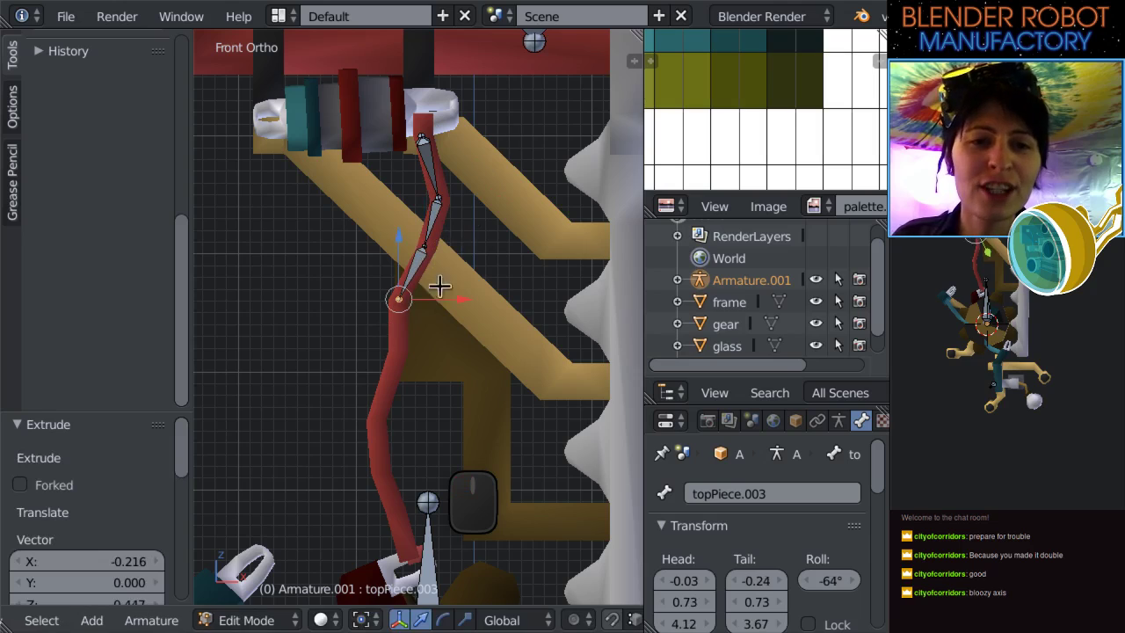
Extrude two more bones along the hose, ending the chain at about X -0.44, Z 2.73.
key("e")
left_click(414, 414)
key("e")
left_click(396, 473)
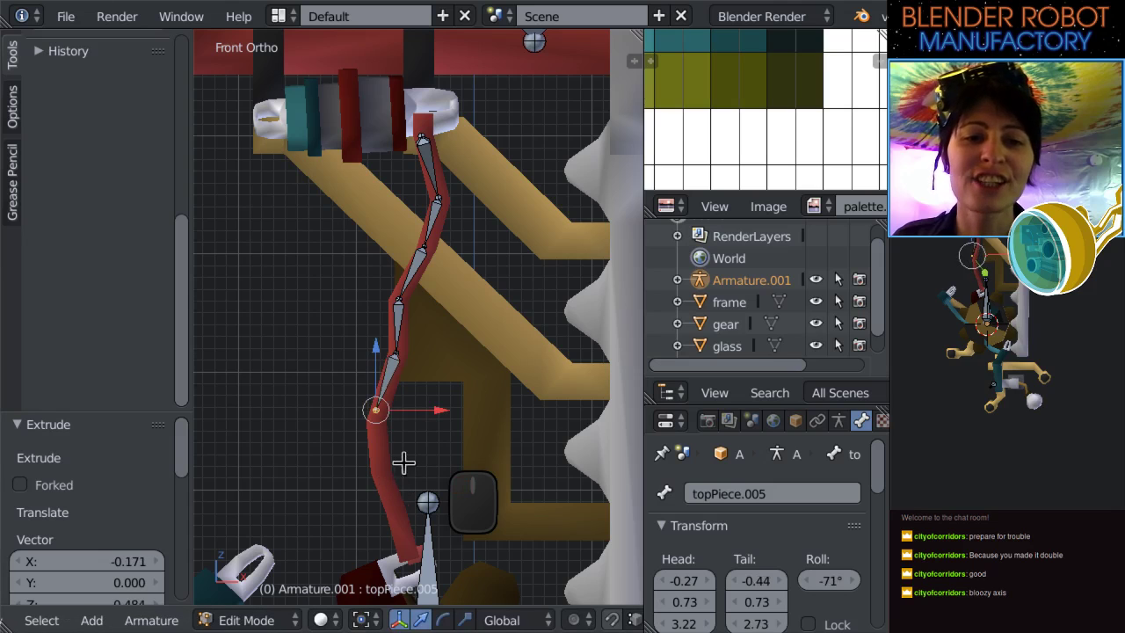
Examine the bone chain in front view and the remaining lower stretch of hose between its end and the gear connector.
scroll(403, 462, "down", 8)
key("Tab")
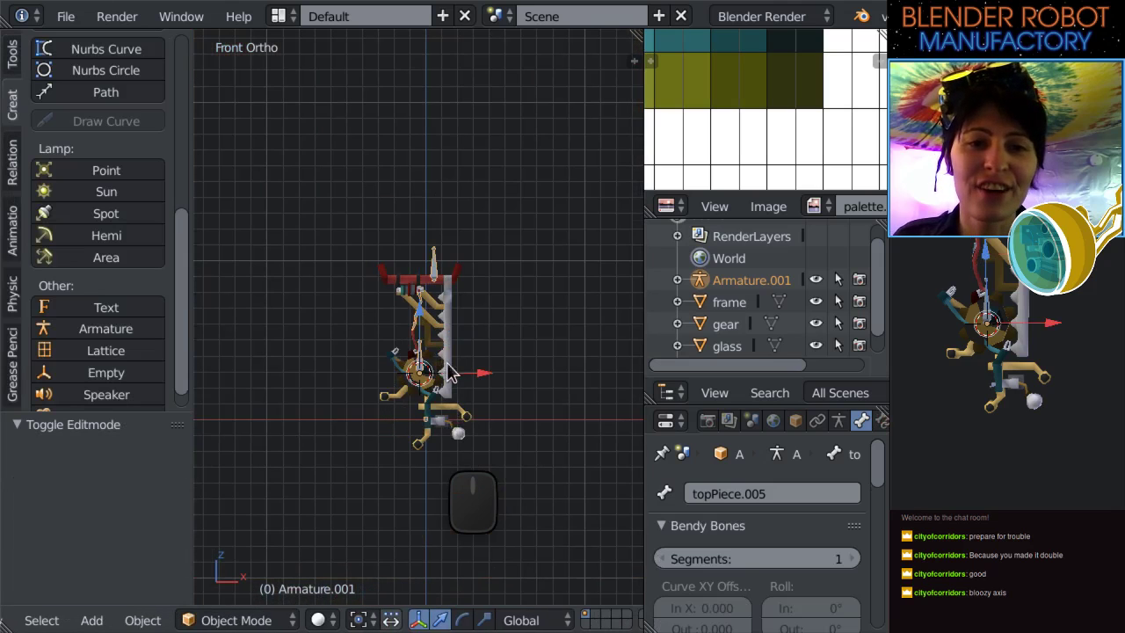
scroll(449, 372, "up", 10)
key("Tab")
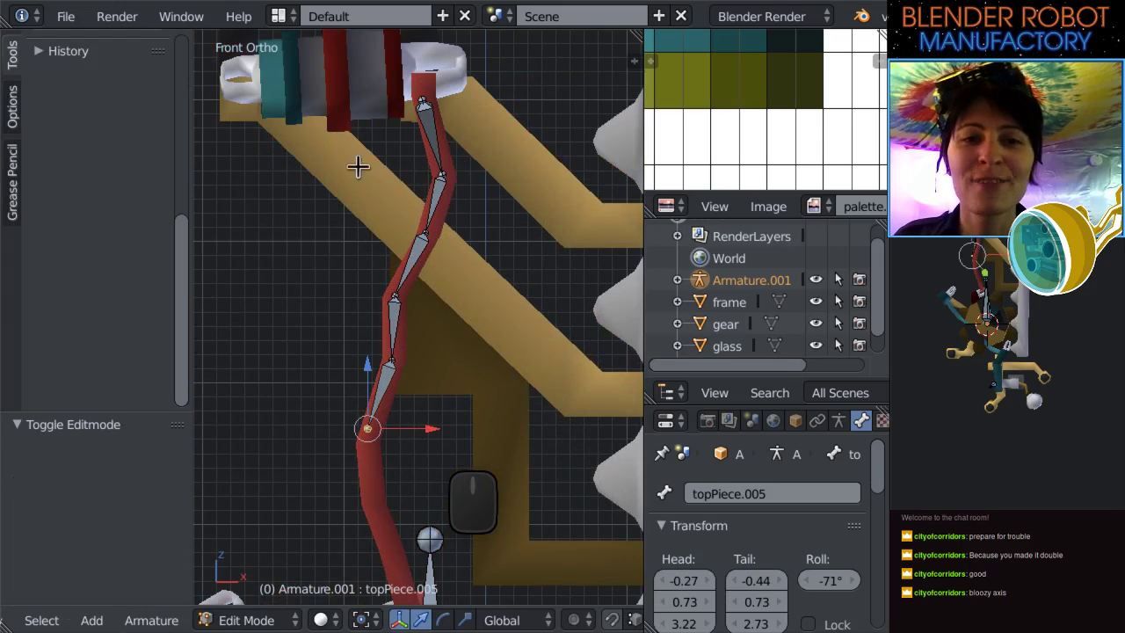
middle_click_drag(491, 369, 500, 181, "shift")
scroll(419, 224, "up", 3)
key("Tab")
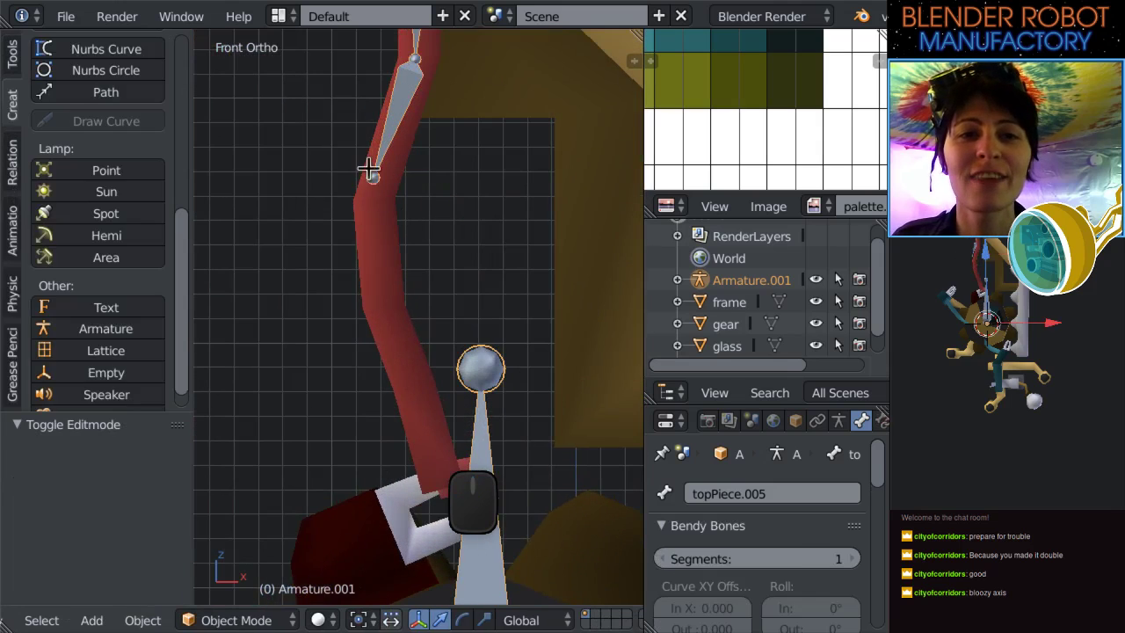
key("Tab")
scroll(393, 182, "down", 4)
scroll(439, 271, "up", 2)
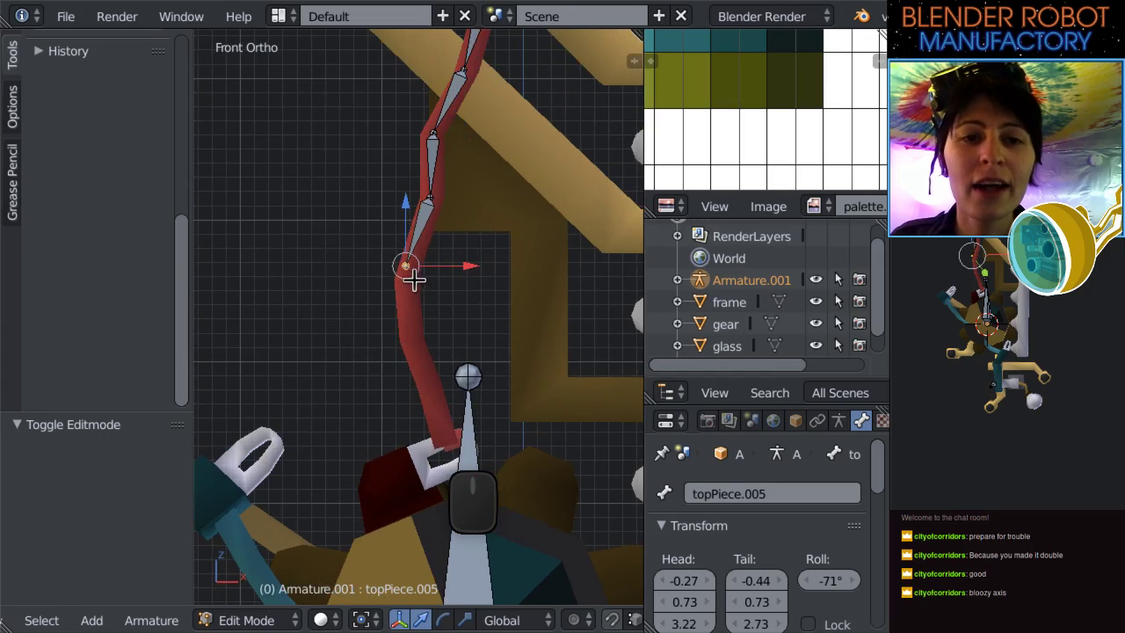
scroll(413, 280, "down", 3)
scroll(442, 261, "up", 3)
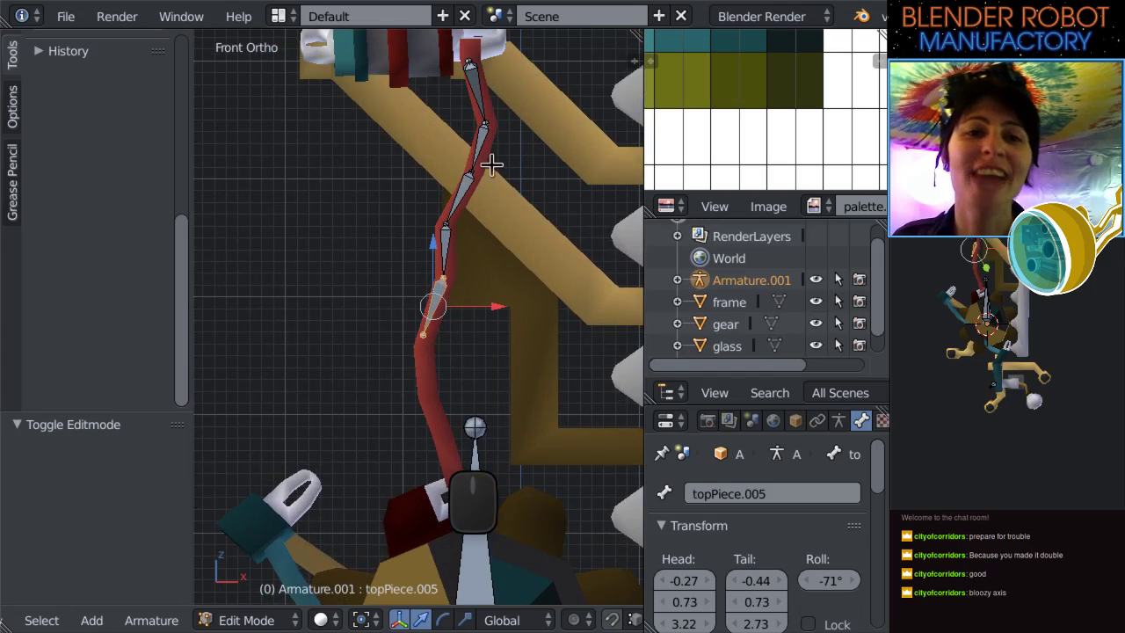
scroll(477, 254, "up", 1)
scroll(440, 163, "down", 2, "shift")
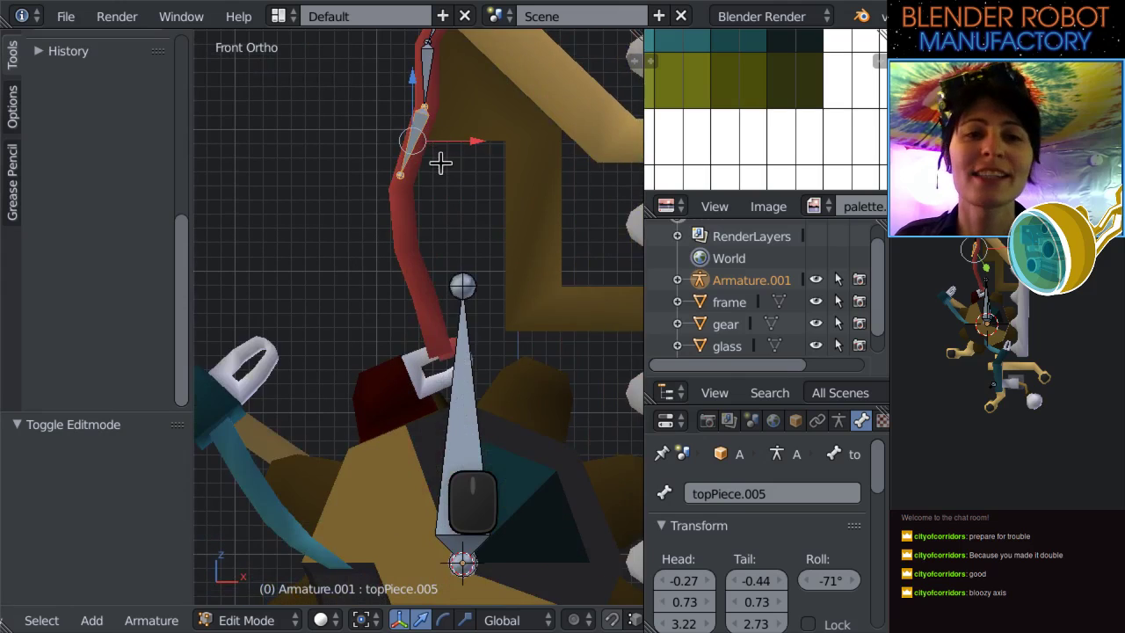
Extrude another bone from the chain's lowest tail by about -0.48 along Z, following the hose's lower section.
right_click(406, 177)
key("e")
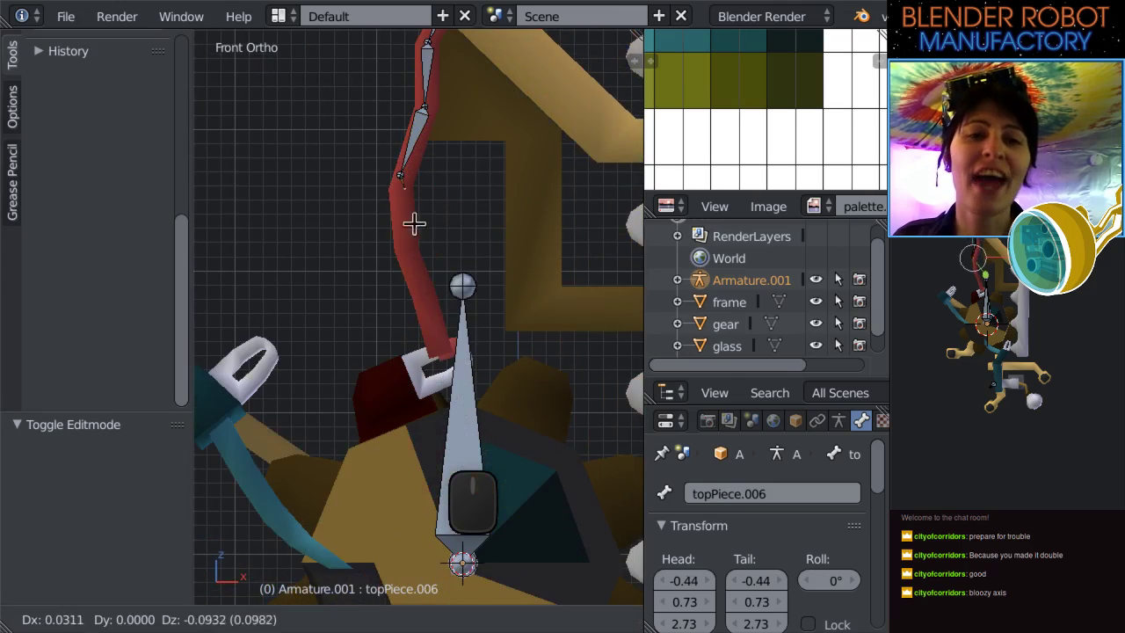
left_click(410, 243)
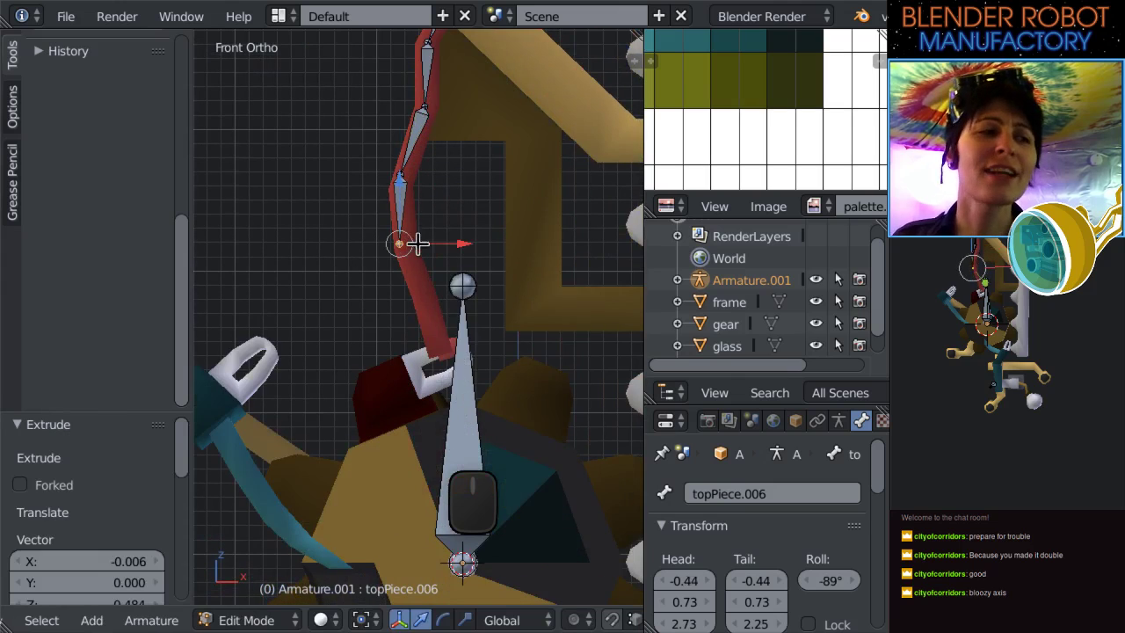
Extrude one more bone from the chain's lowest tail by about 0.24 in X and -0.70 in Z, reaching the hose's lower end.
key("e")
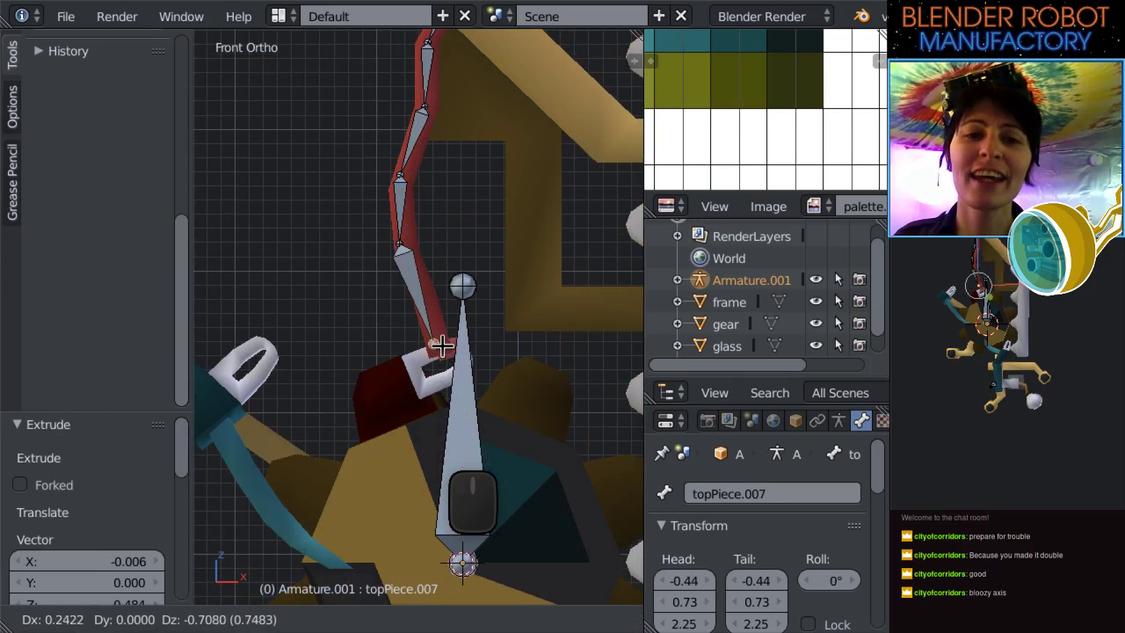
left_click(442, 346)
scroll(459, 355, "up", 2)
scroll(462, 343, "down", 2)
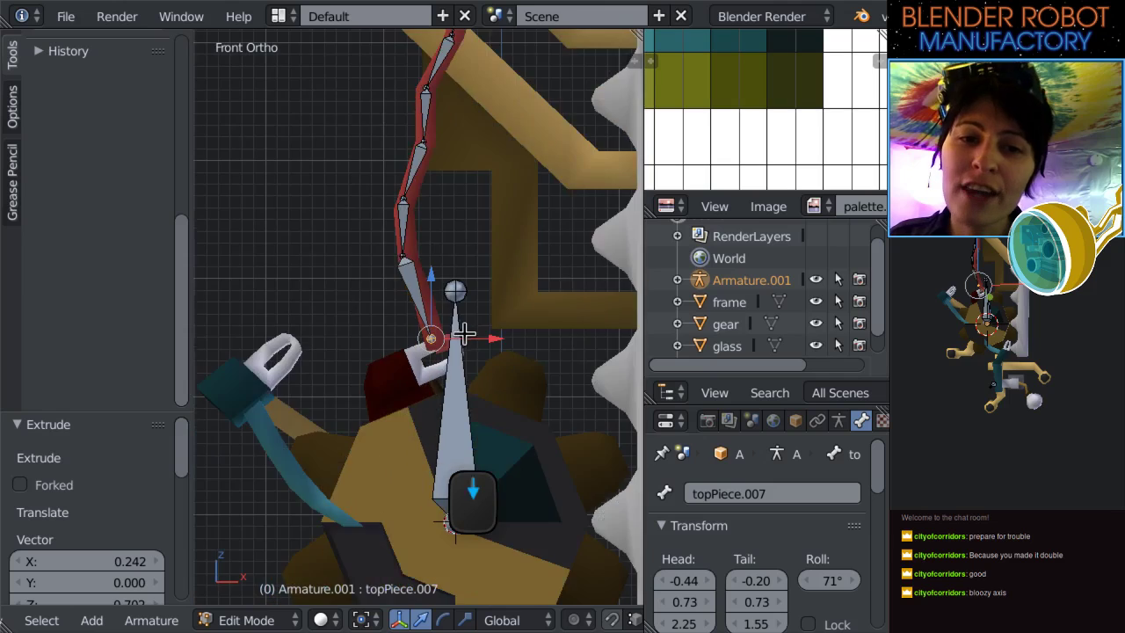
scroll(457, 321, "up", 3)
scroll(418, 281, "down", 1)
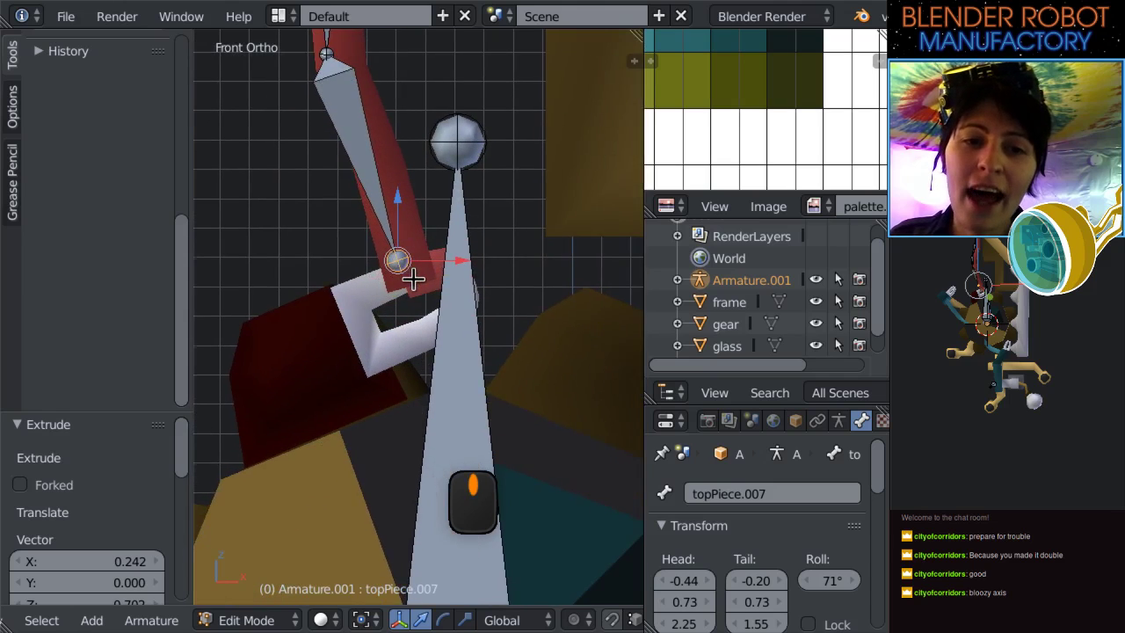
scroll(422, 290, "down", 3)
scroll(437, 311, "up", 1)
In the right side view, shift two joints in the upper part of the chain along Y onto the hose, the higher one by 0.145.
middle_click_drag(436, 311, 353, 365)
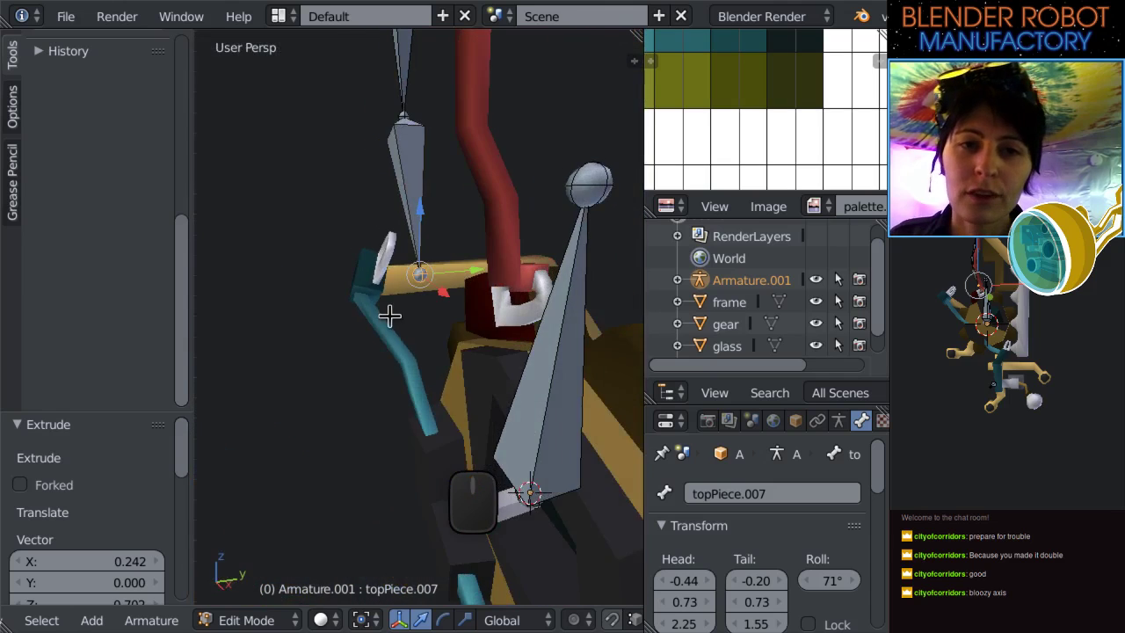
key("KP_3")
scroll(390, 315, "down", 5)
scroll(440, 229, "up", 4)
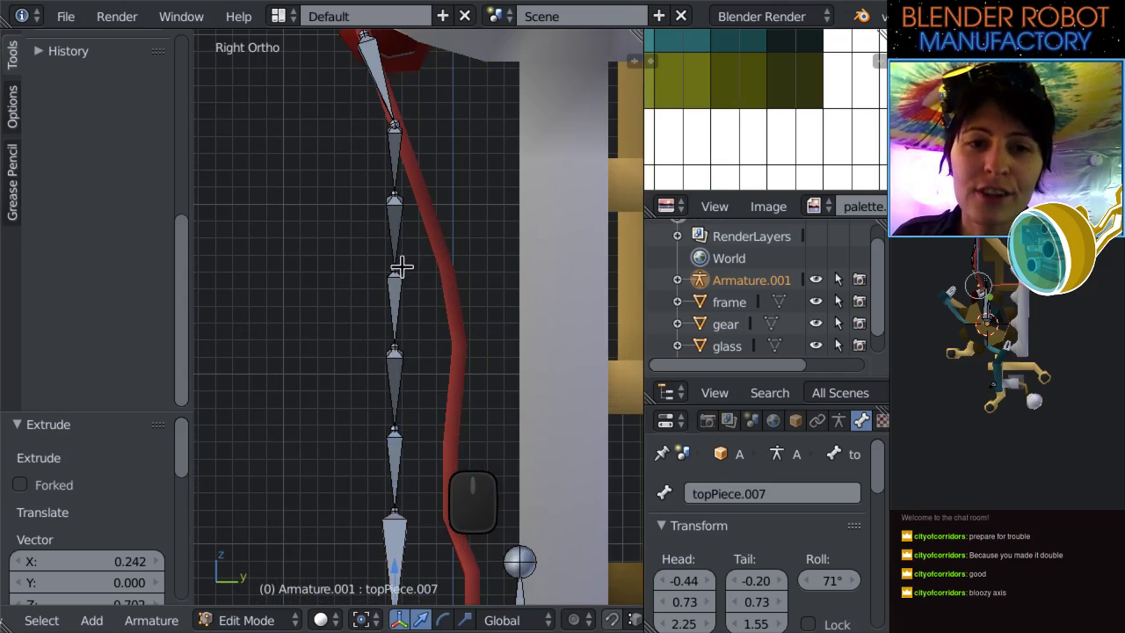
right_click(397, 266)
left_click_drag(457, 266, 501, 263)
right_click(396, 198)
left_click_drag(446, 189, 473, 191)
Shift the next two joints down the chain along Y so they sit inside the hose in side view.
middle_click_drag(405, 301, 373, 298, "shift")
right_click(345, 239)
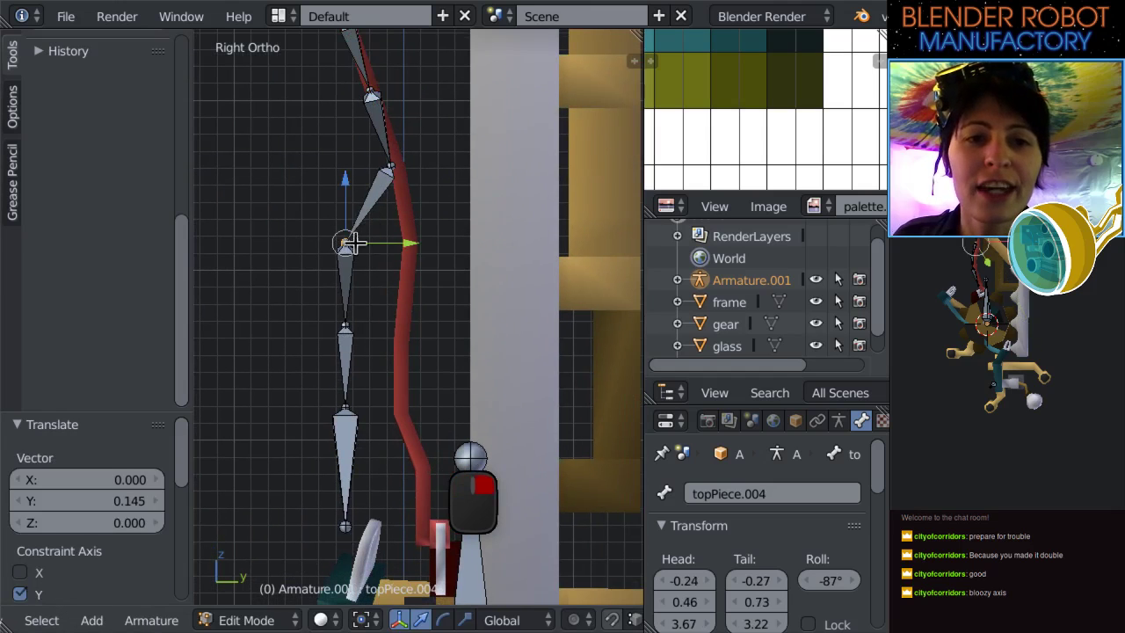
left_click_drag(416, 242, 477, 243)
right_click(344, 325)
left_click_drag(410, 324, 468, 314)
Shift the chain's last two joints along Y onto the hose, moving the end tail by 0.507.
middle_click_drag(383, 335, 348, 213, "shift")
right_click(309, 278)
left_click_drag(379, 283, 424, 279)
right_click(308, 400)
left_click_drag(373, 402, 461, 406)
Examine in front and side views how the bone chain's lower end fits the hose and the gear connector.
key("KP_1")
middle_click_drag(411, 400, 472, 331, "shift")
scroll(352, 285, "up", 3)
key("KP_3")
scroll(371, 268, "up", 2)
scroll(395, 376, "down", 5)
key("KP_1")
scroll(395, 377, "up", 3)
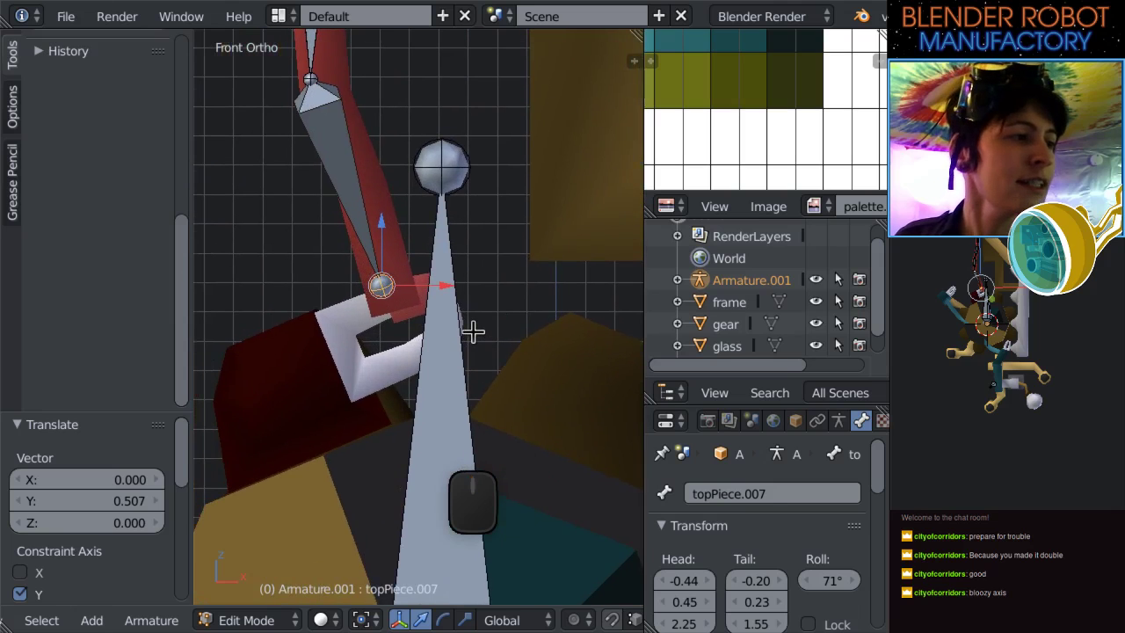
scroll(471, 330, "down", 6)
scroll(465, 327, "up", 2, "shift")
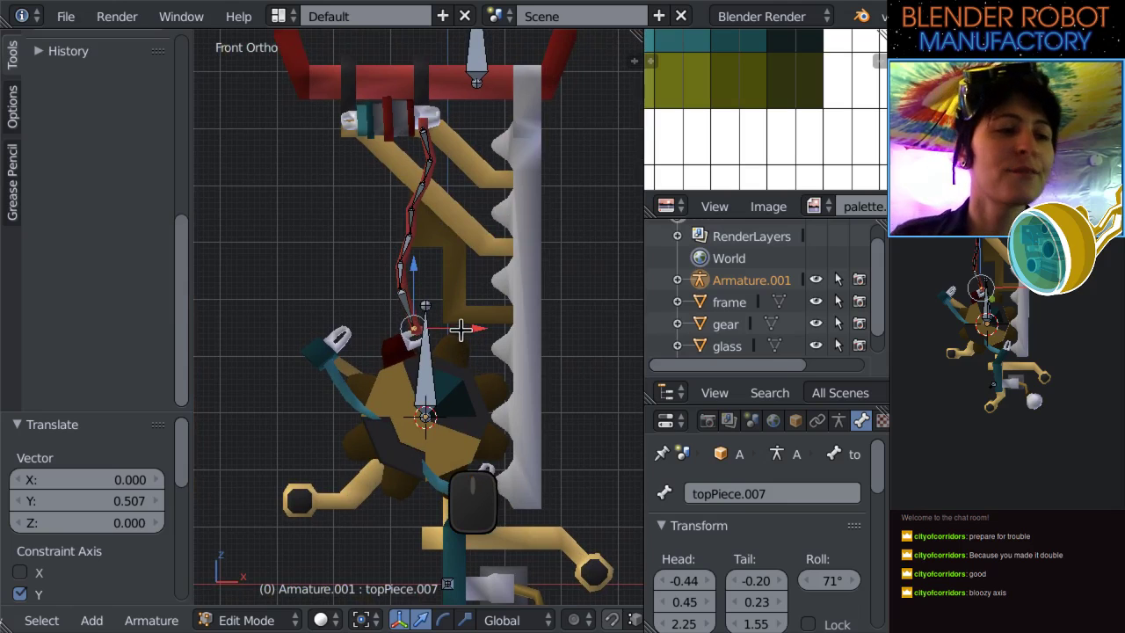
scroll(459, 329, "up", 5)
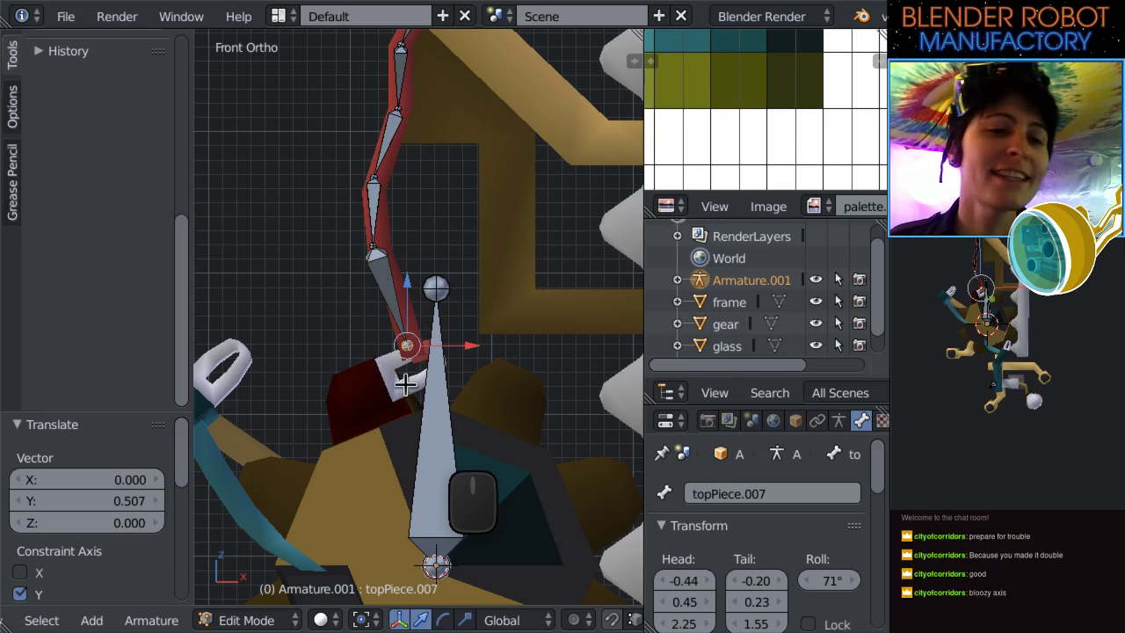
Move the chain's end tail by 0.035 along X to centre it in the hose, judging from front and side views.
middle_click_drag(420, 370, 396, 334)
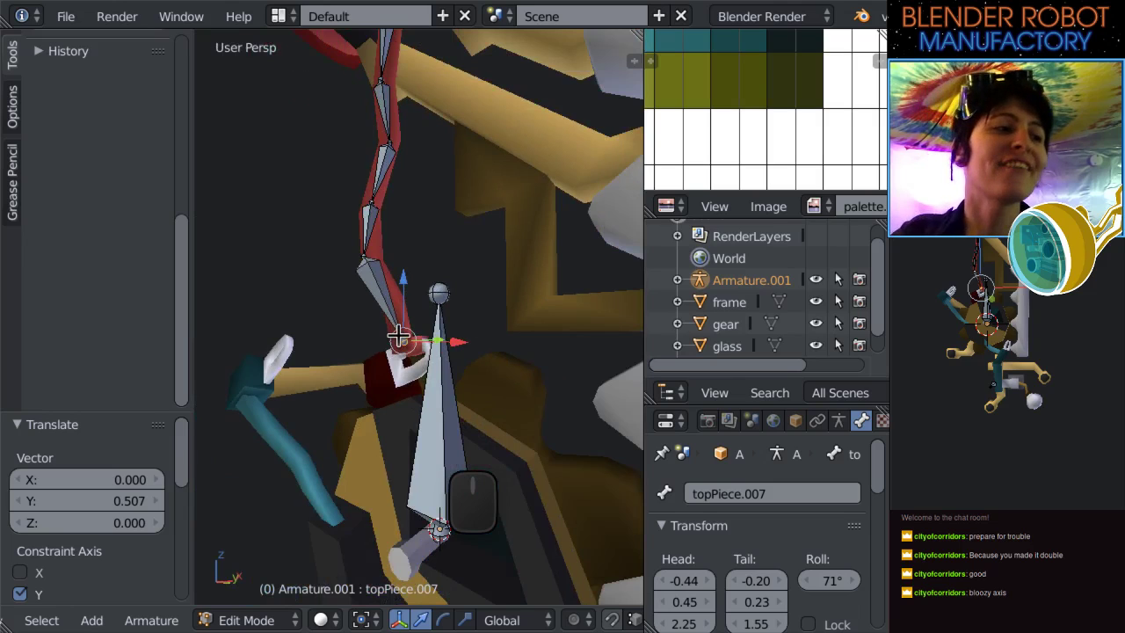
middle_click_drag(398, 336, 540, 390)
key("KP_1")
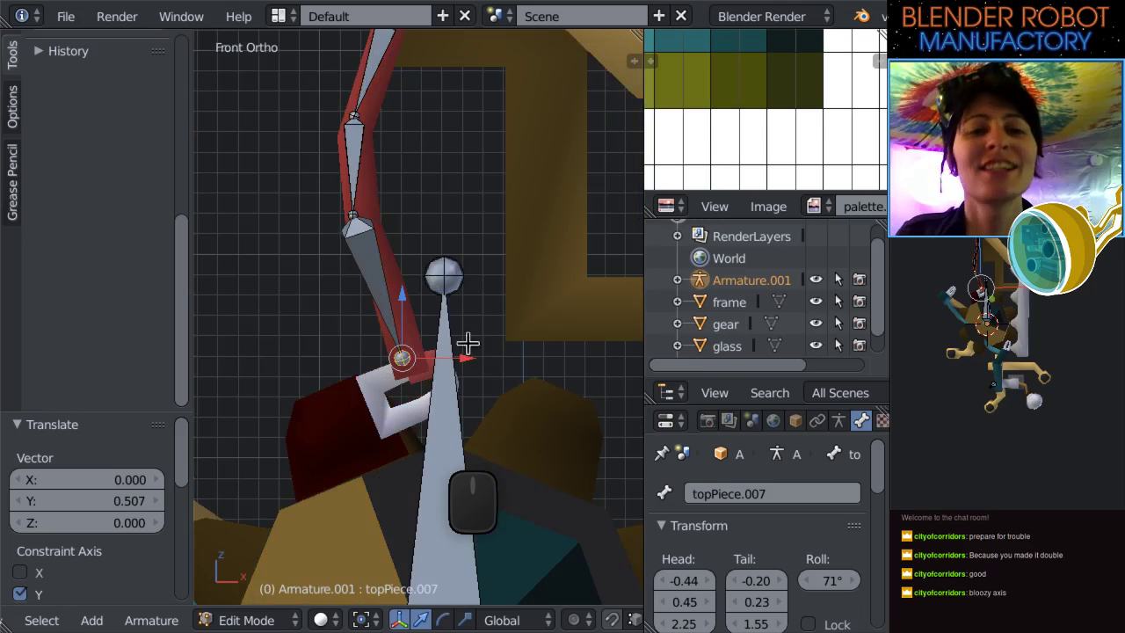
left_click_drag(452, 360, 472, 355)
middle_click_drag(472, 354, 382, 394)
key("KP_3")
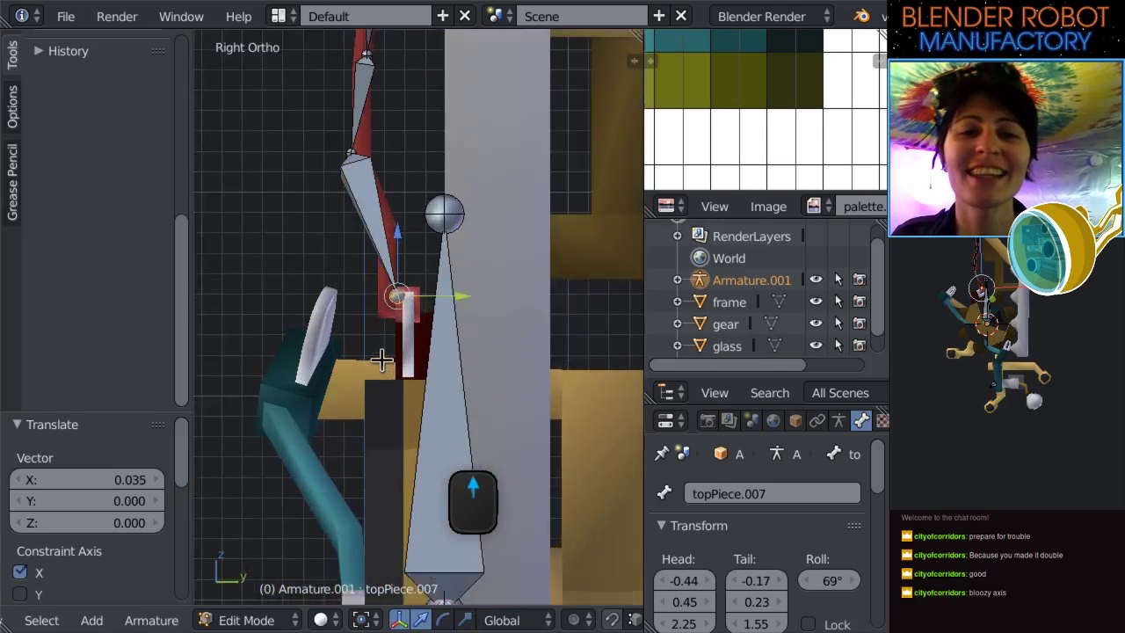
key("KP_1")
scroll(397, 282, "down", 3)
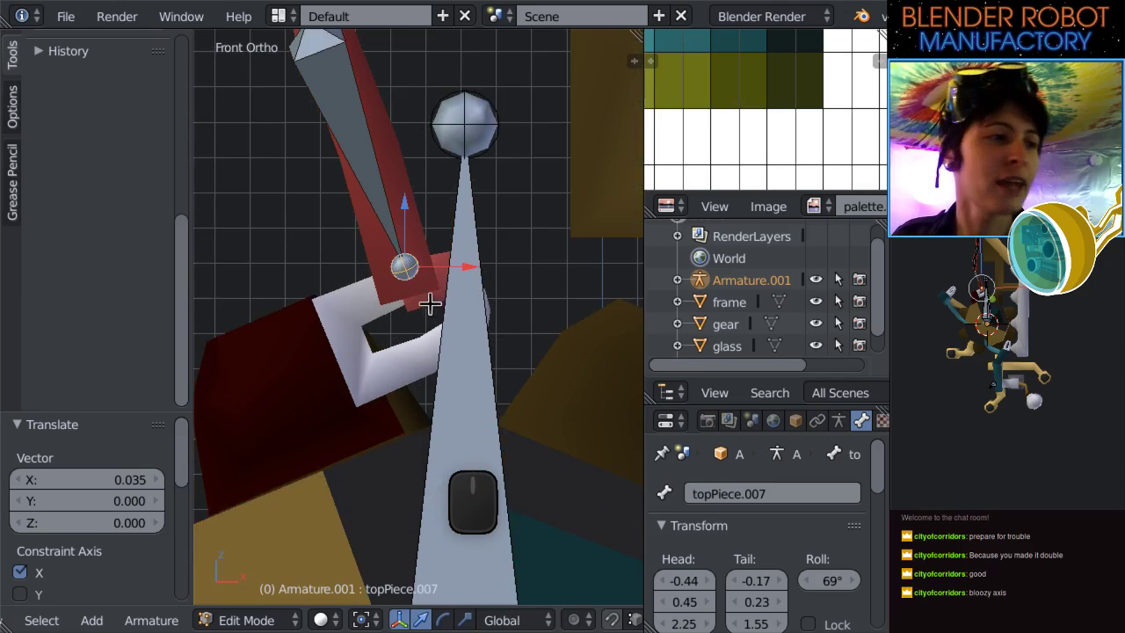
Extrude a bone from the chain's end into the dark red connector, by about -0.51 in X and -0.25 in Z.
key("e")
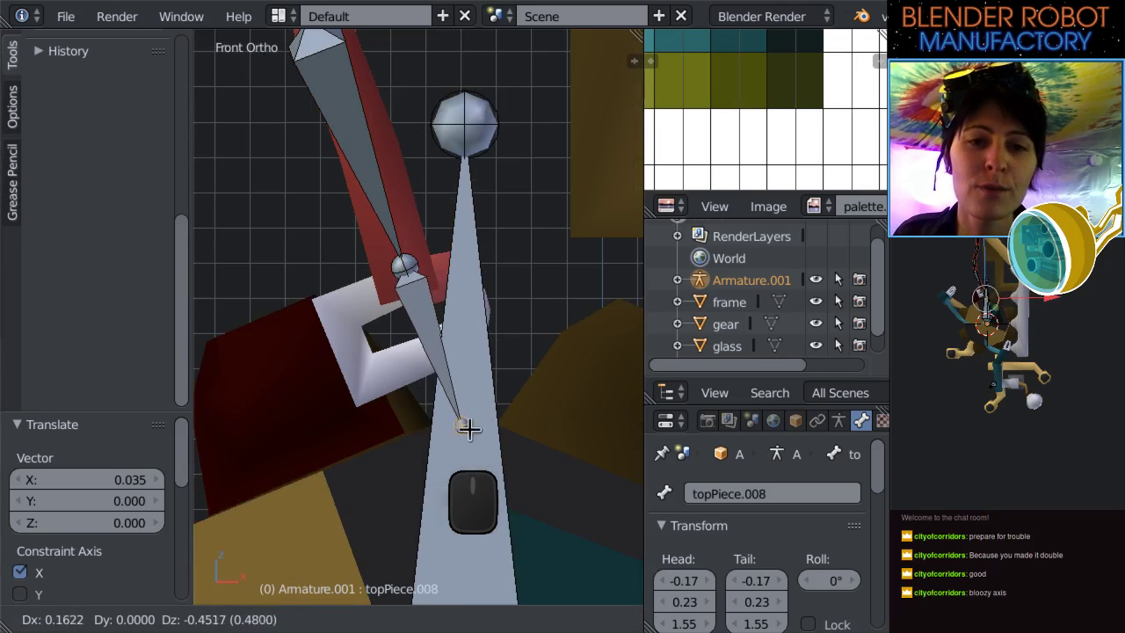
left_click(245, 353)
scroll(247, 356, "down", 2)
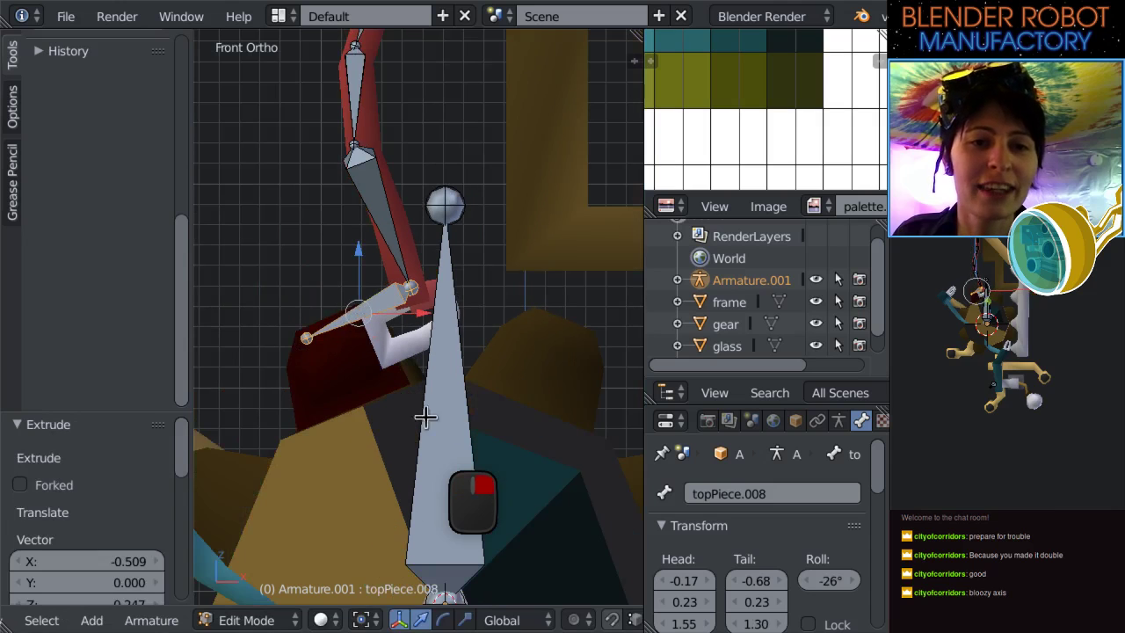
scroll(397, 372, "up", 2)
scroll(402, 328, "up", 2)
Separate the connector bone into its own armature and select that armature in Object Mode.
left_click(145, 621)
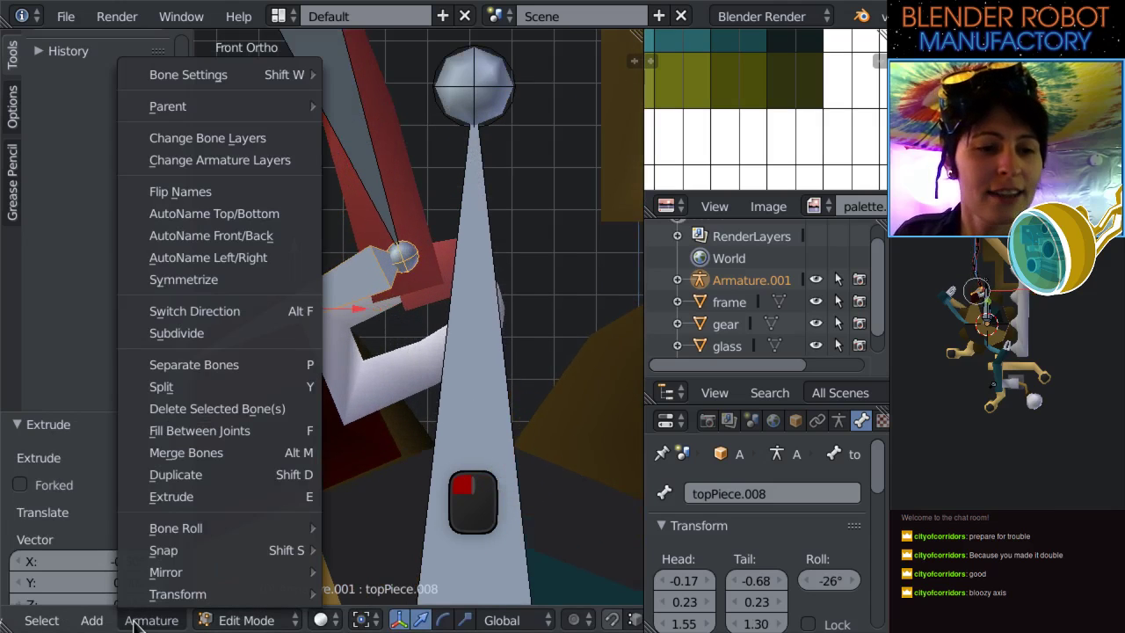
left_click(245, 367)
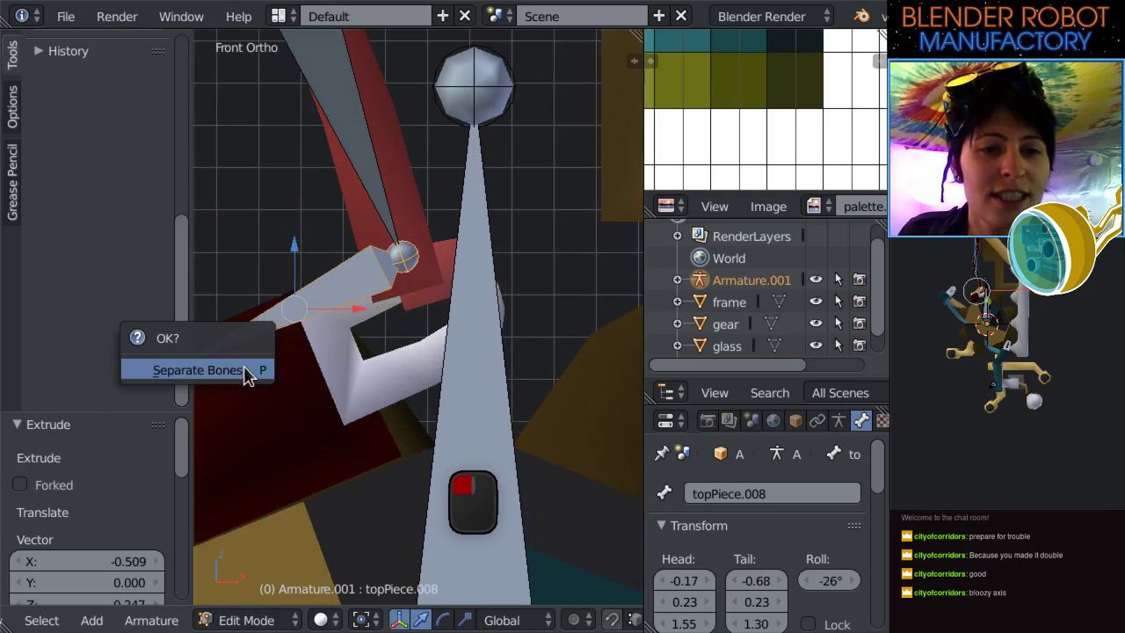
left_click(245, 370)
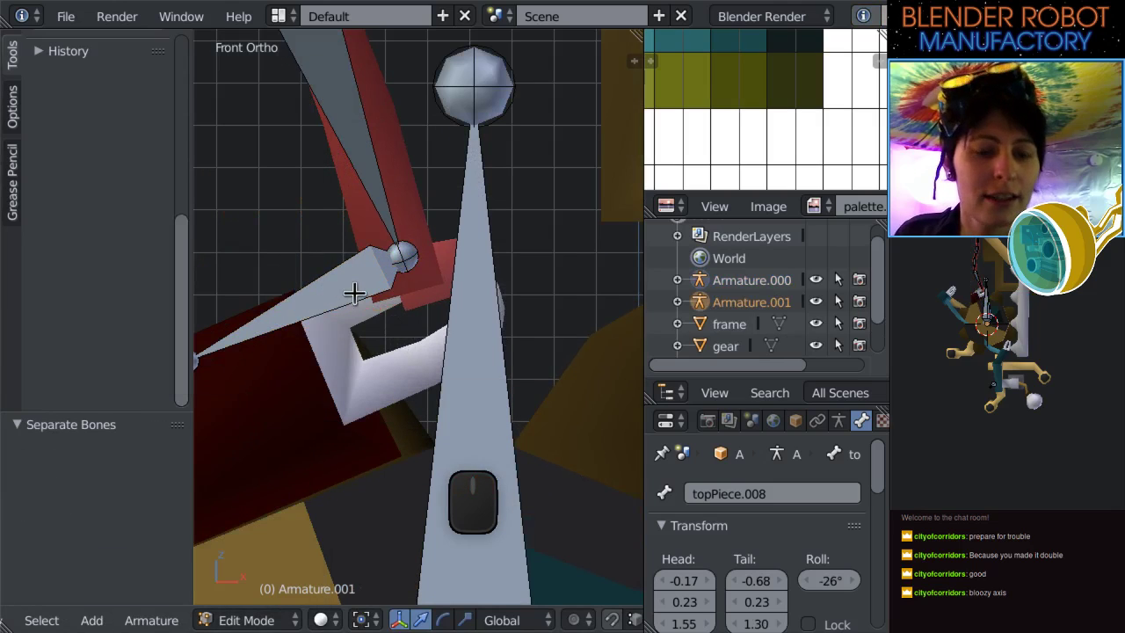
key("a")
key("Tab")
left_click(357, 301)
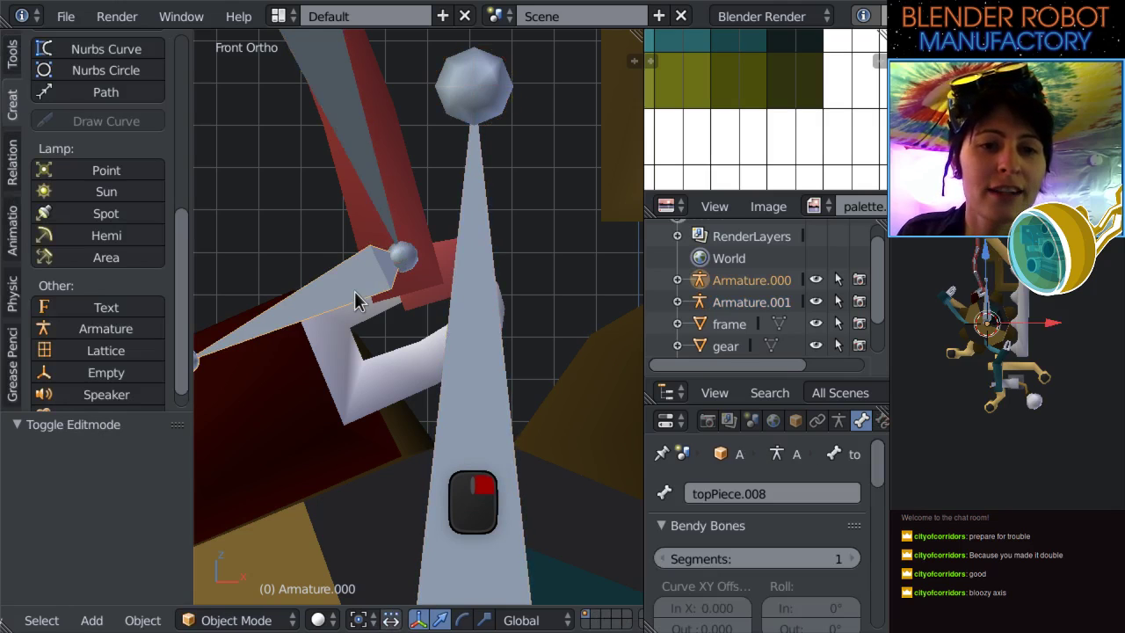
Try moving the separated connector bone away from the hose chain by about -0.31 in X and -0.25 in Z.
key("g")
left_click(231, 404)
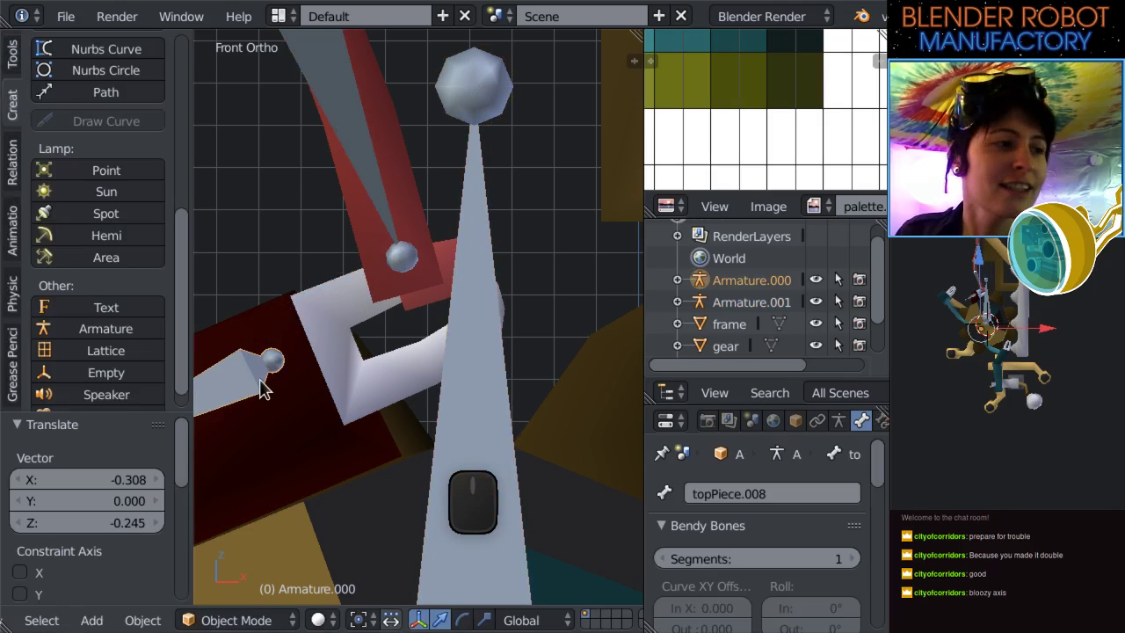
key("ctrl+z")
scroll(478, 275, "up", 2)
scroll(457, 315, "up", 2)
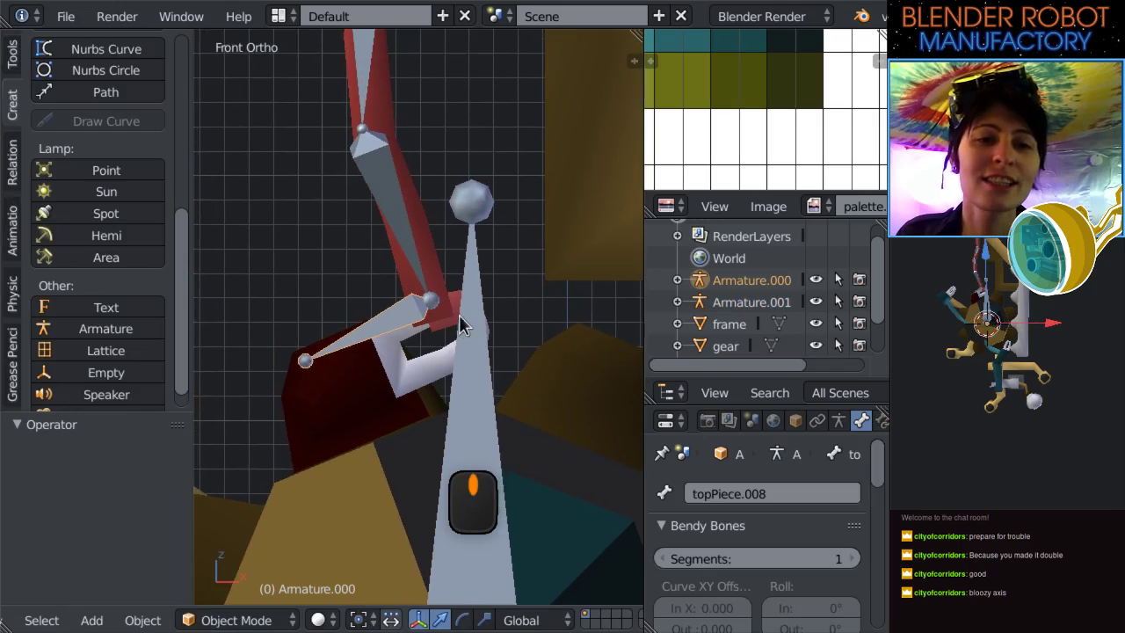
Join the separated connector bone back into Armature.001 and enter Edit Mode on the combined armature.
right_click(423, 230)
scroll(423, 228, "down", 2)
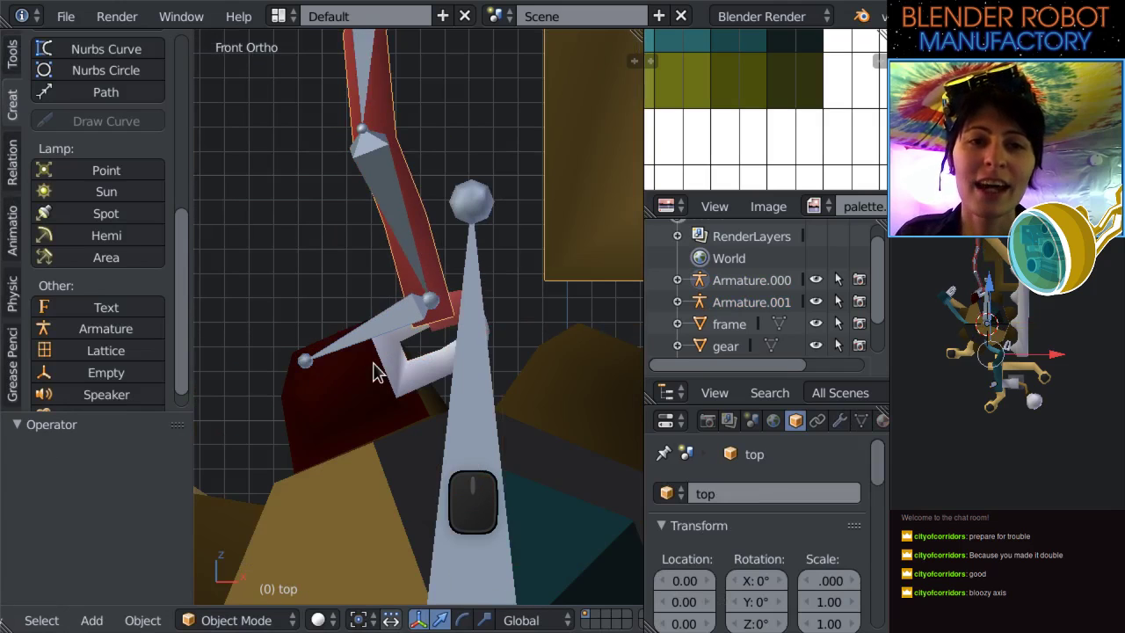
right_click(366, 344)
scroll(471, 409, "down", 3)
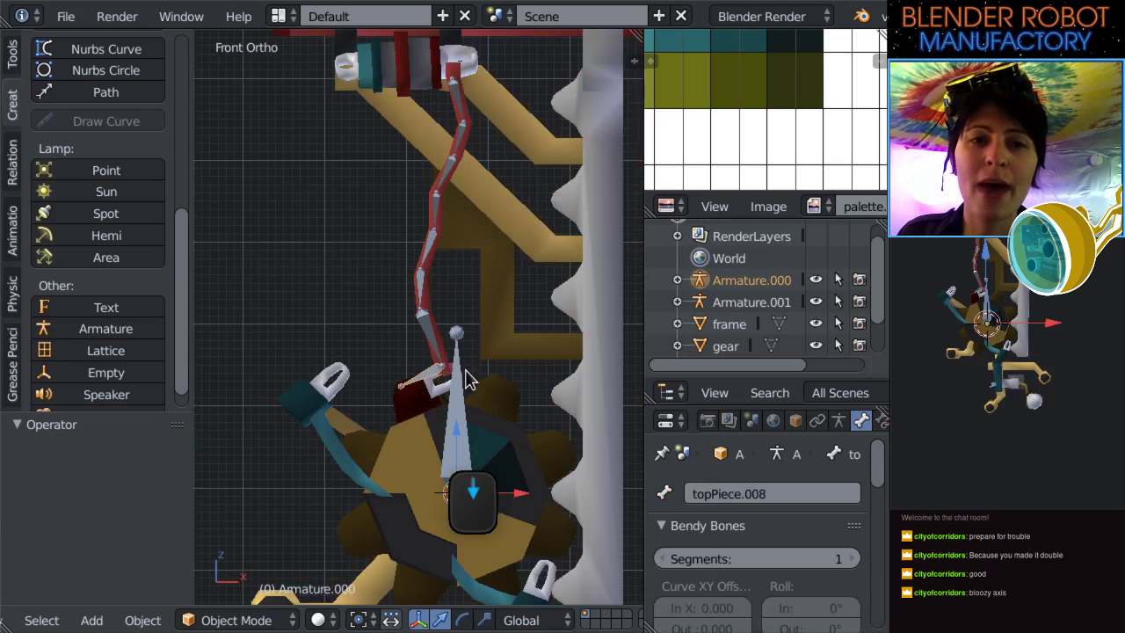
right_click(463, 341)
scroll(463, 335, "up", 1)
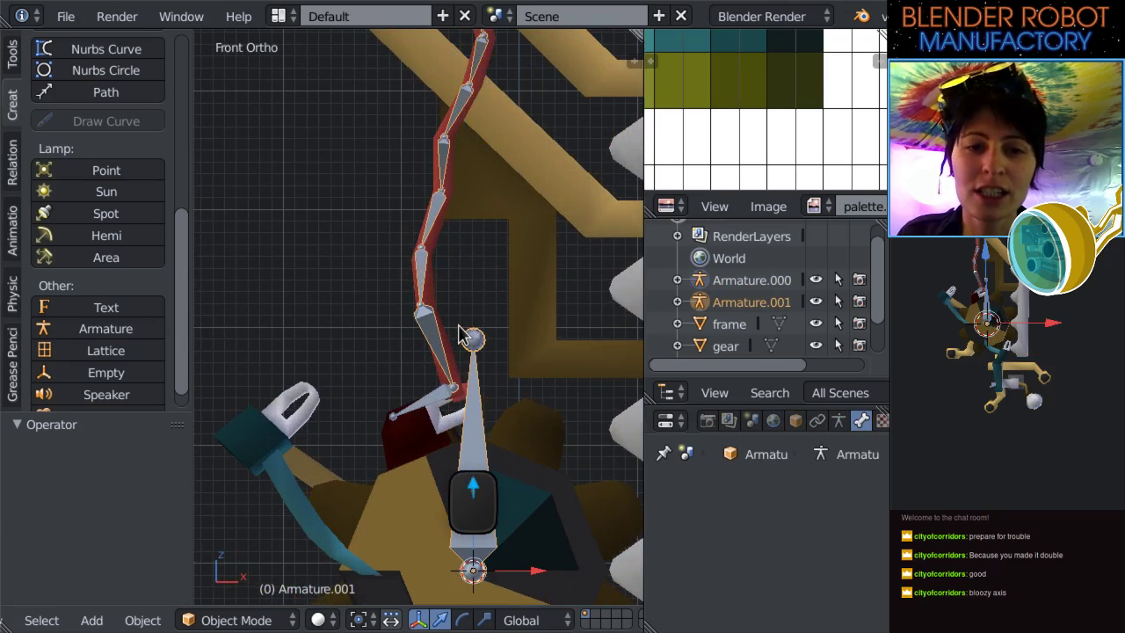
key("ctrl+j")
key("Tab")
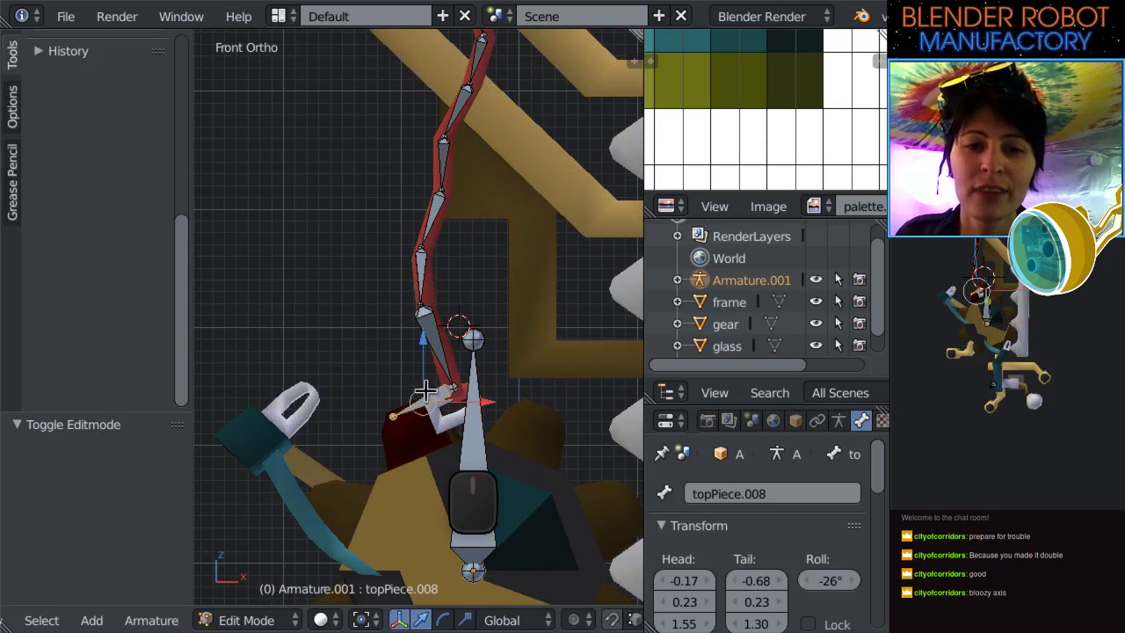
Rename the connector bone wireIK.
left_click(775, 488)
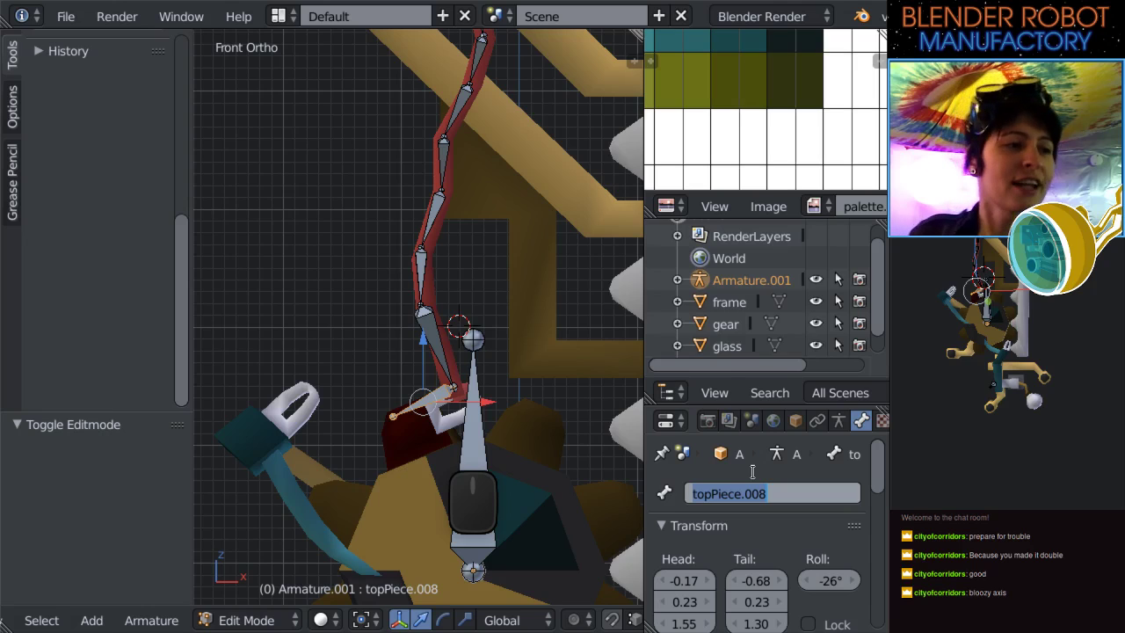
key("BackSpace")
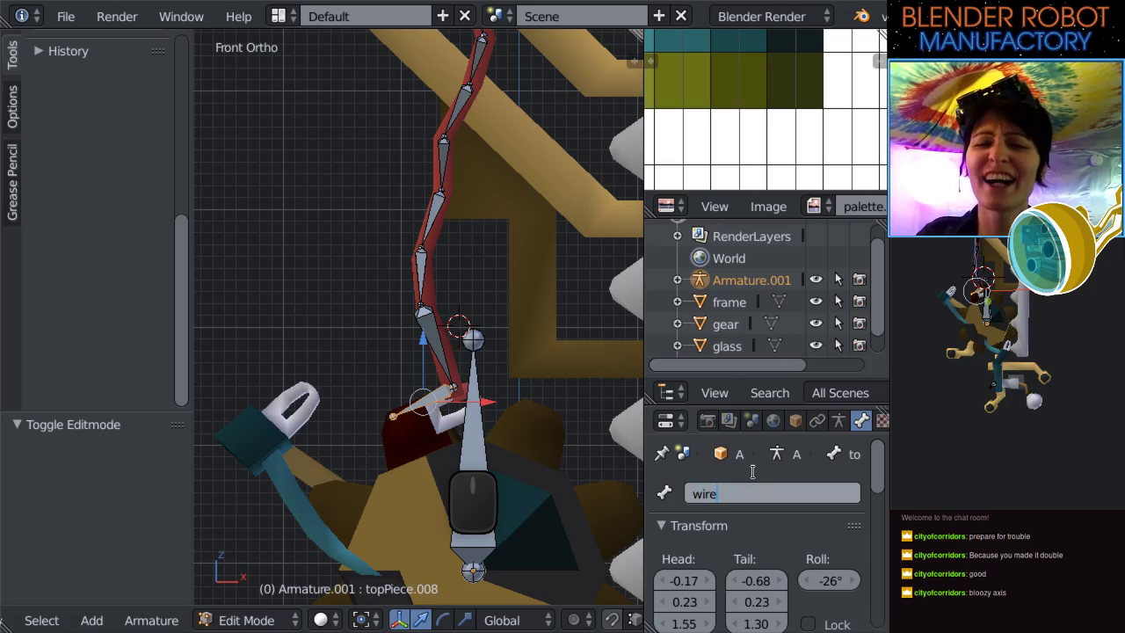
key("Return")
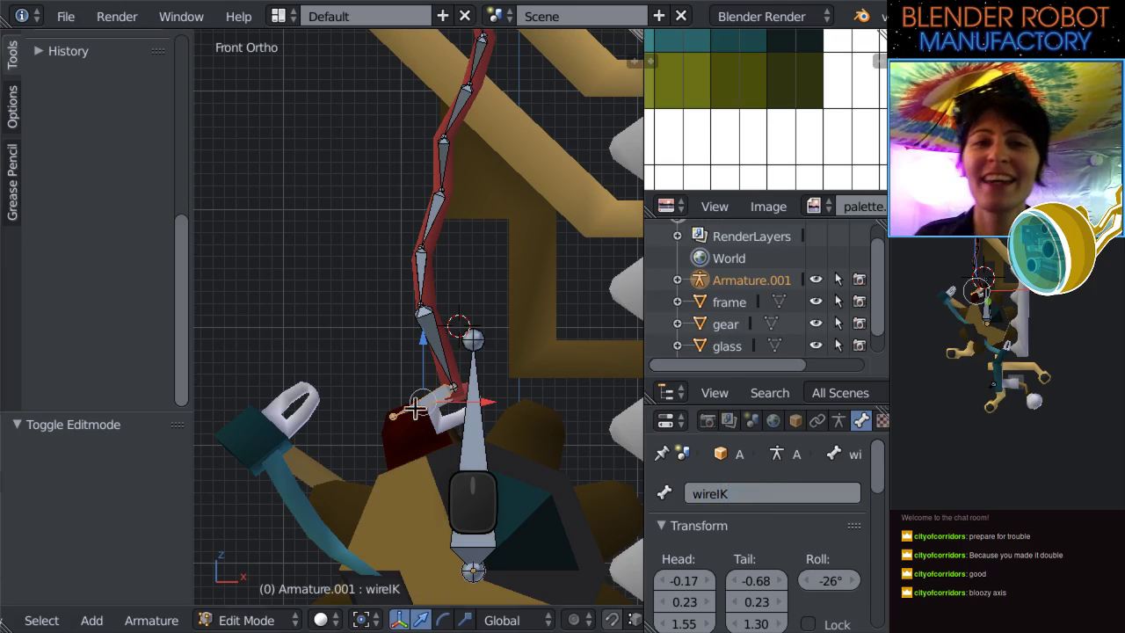
Rename the topmost bone of the hose chain wire0.
scroll(593, 344, "down", 2)
middle_click_drag(548, 202, 491, 332, "shift")
scroll(491, 332, "up", 2)
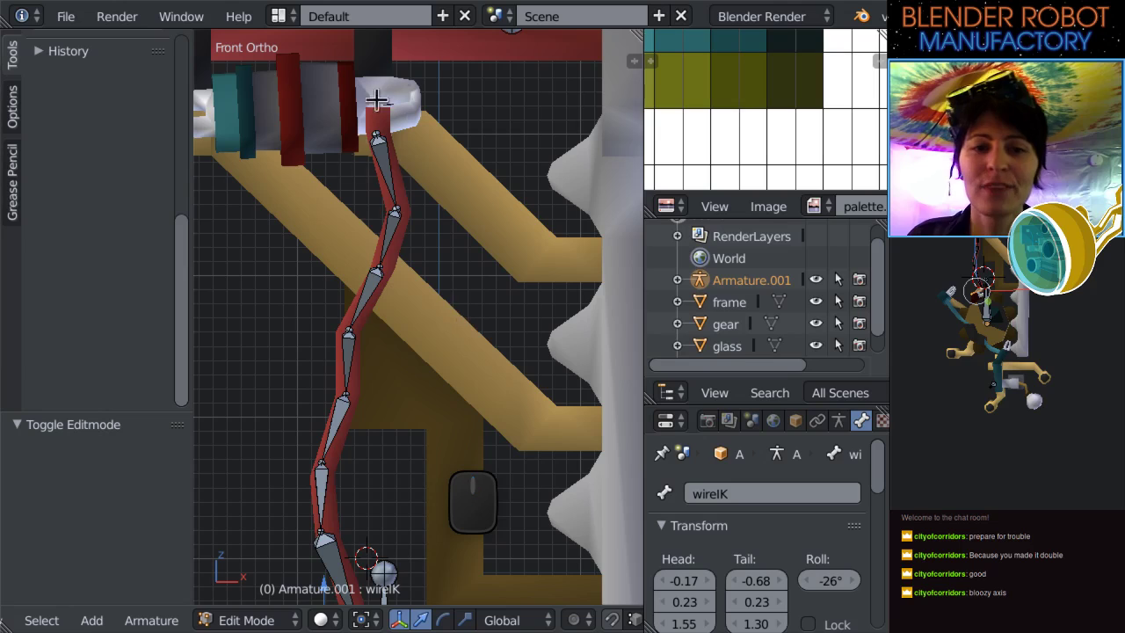
right_click(383, 151)
left_click(768, 488)
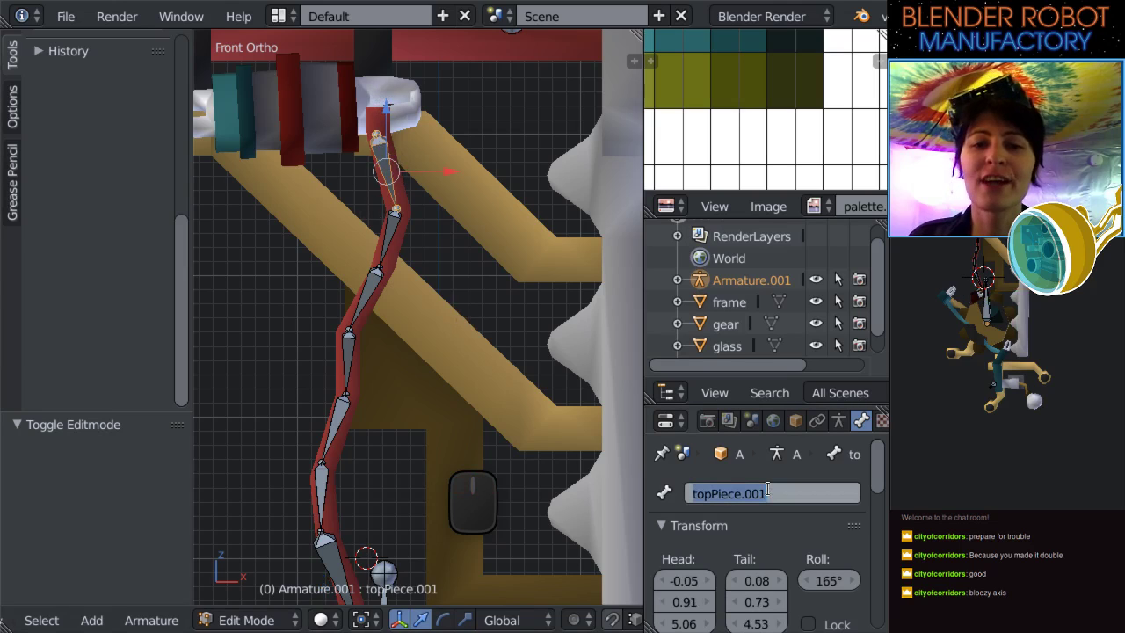
type("wire0")
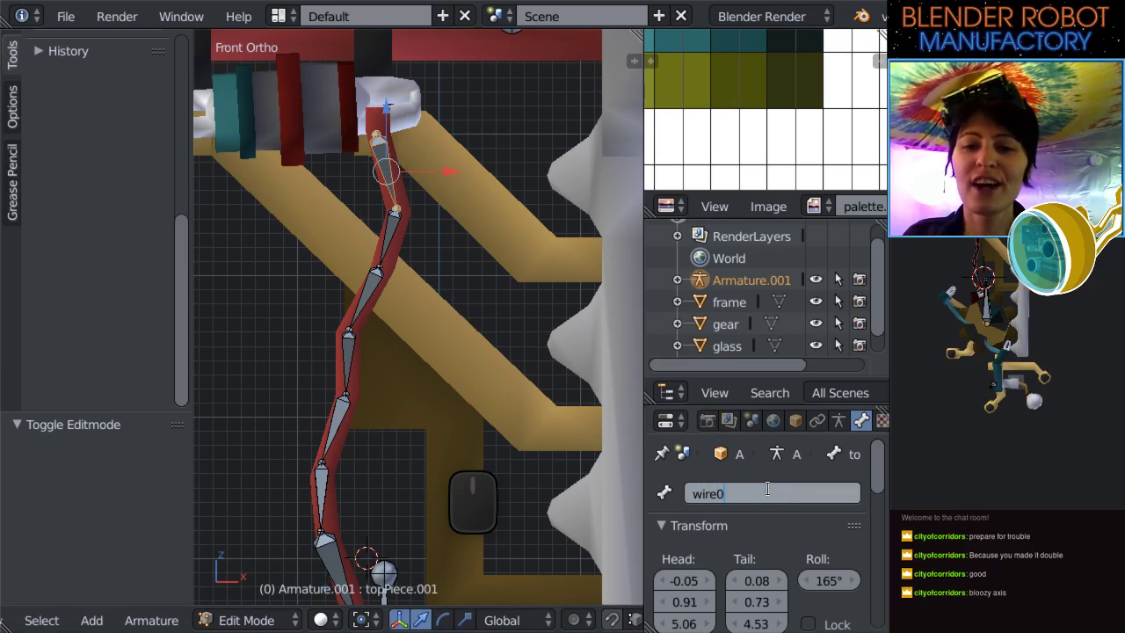
left_click_drag(673, 490, 732, 488)
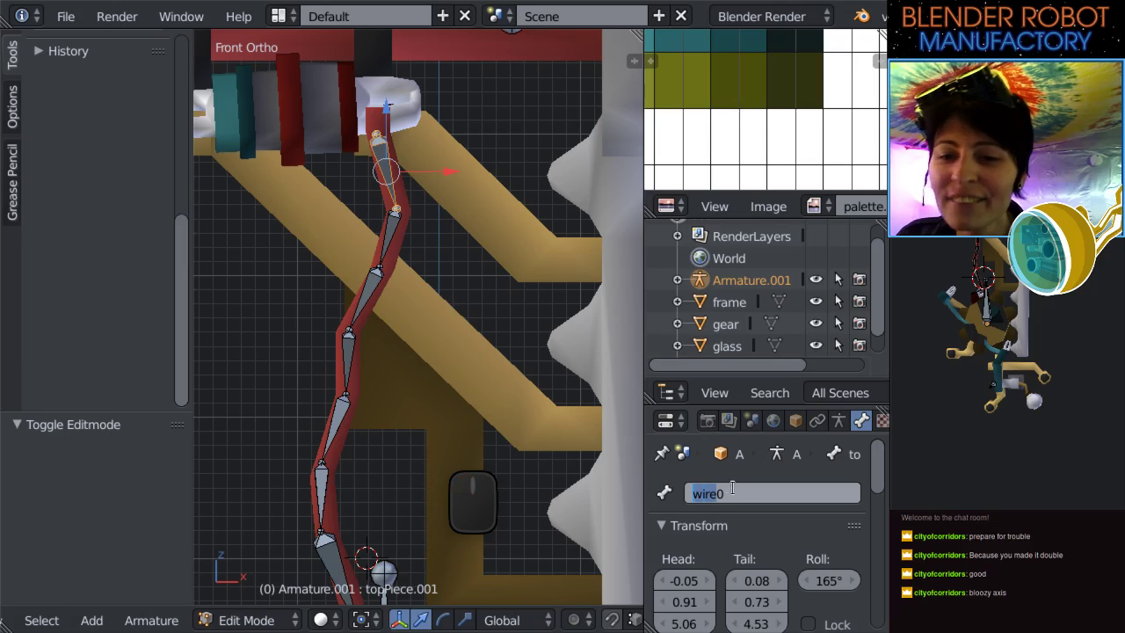
left_click(744, 498)
key("Return")
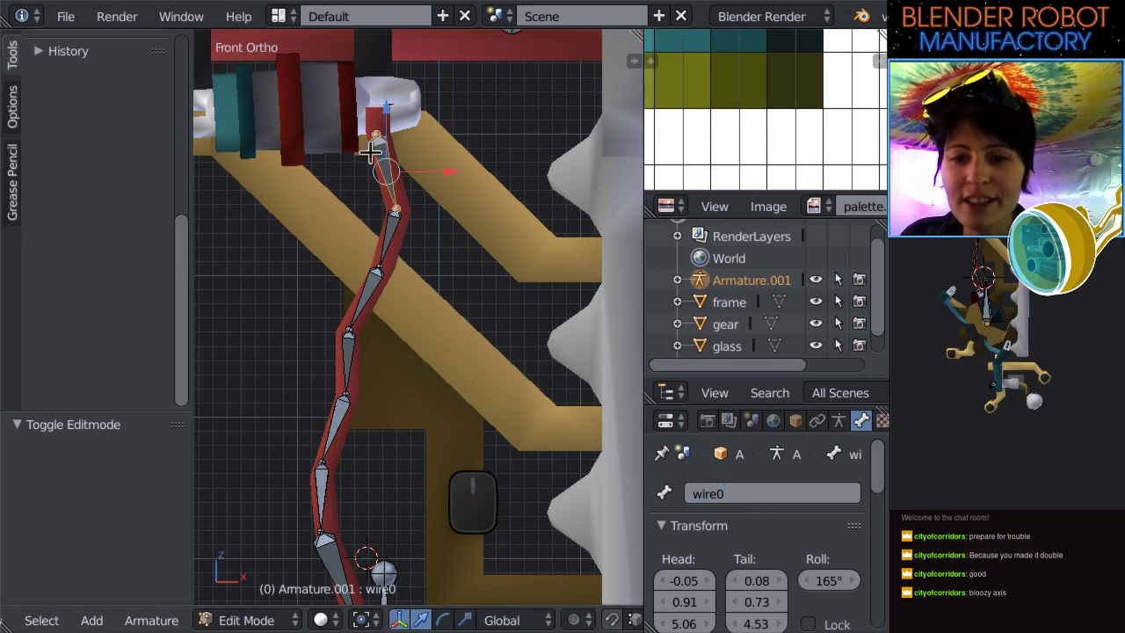
Rename the second and third bones of the hose chain wire1 and wire2.
right_click(397, 251)
left_click(765, 494)
type("wire1")
key("Return")
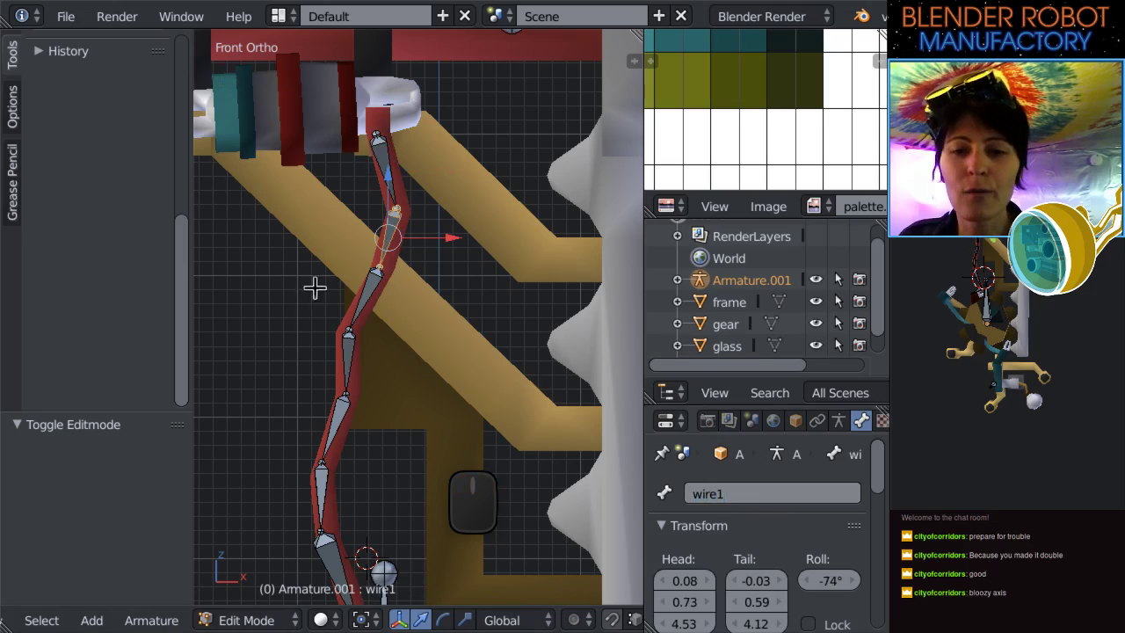
right_click(364, 292)
left_click(756, 495)
type("wire")
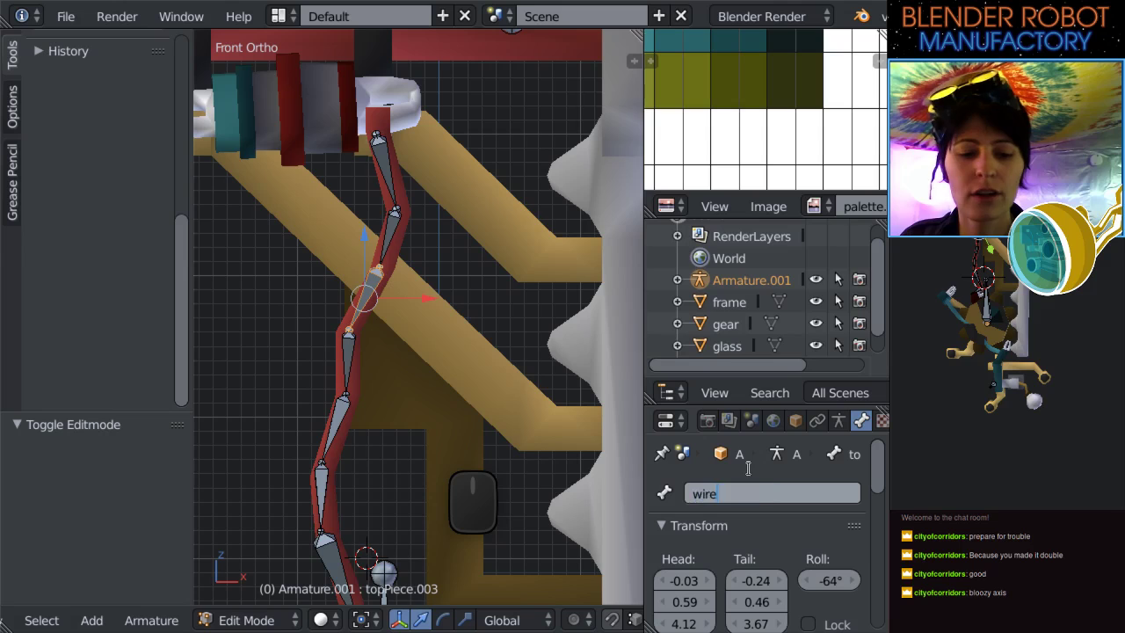
type("2")
key("Return")
Rename the fourth bone of the hose chain wire3 and select the bone directly below it.
right_click(349, 352)
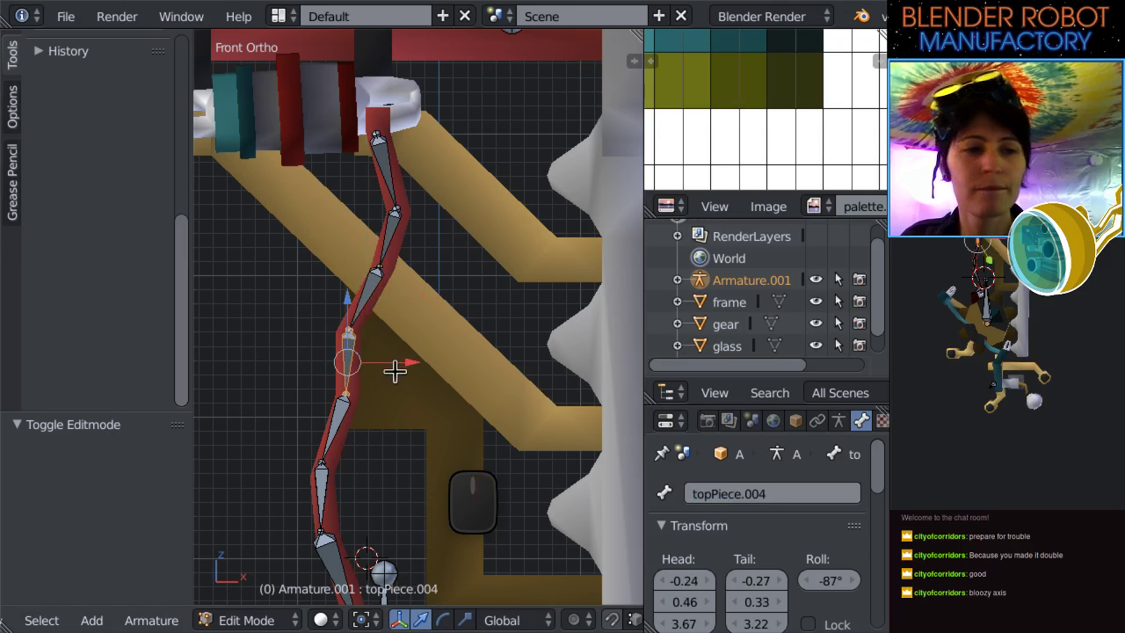
scroll(427, 314, "up", 2)
left_click(756, 493)
type("wire")
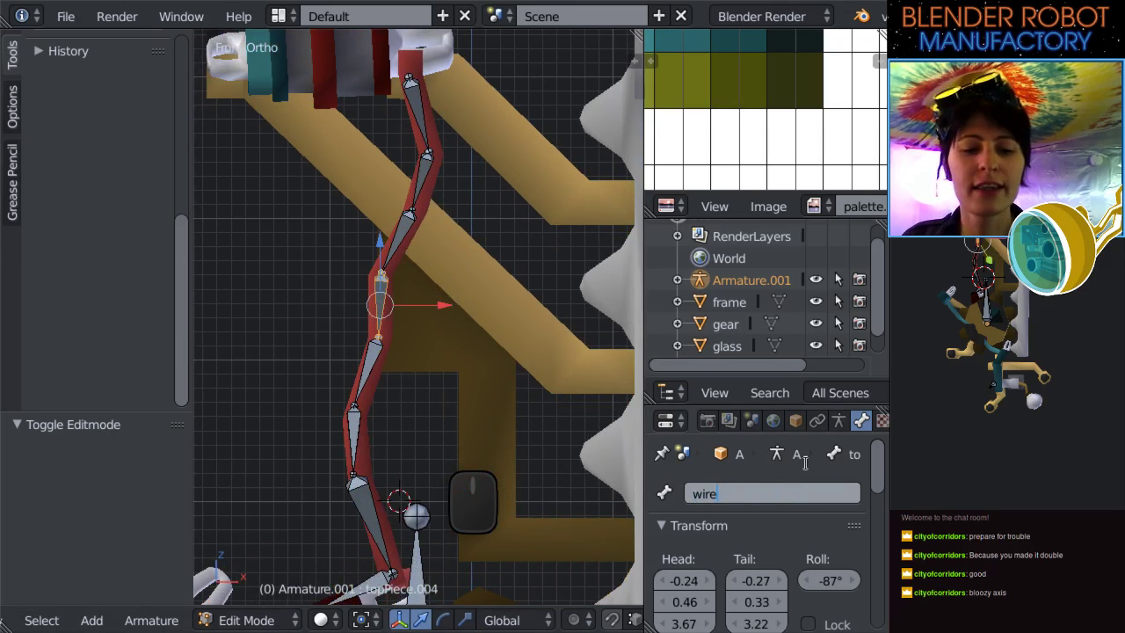
type("3")
key("Return")
right_click(364, 371)
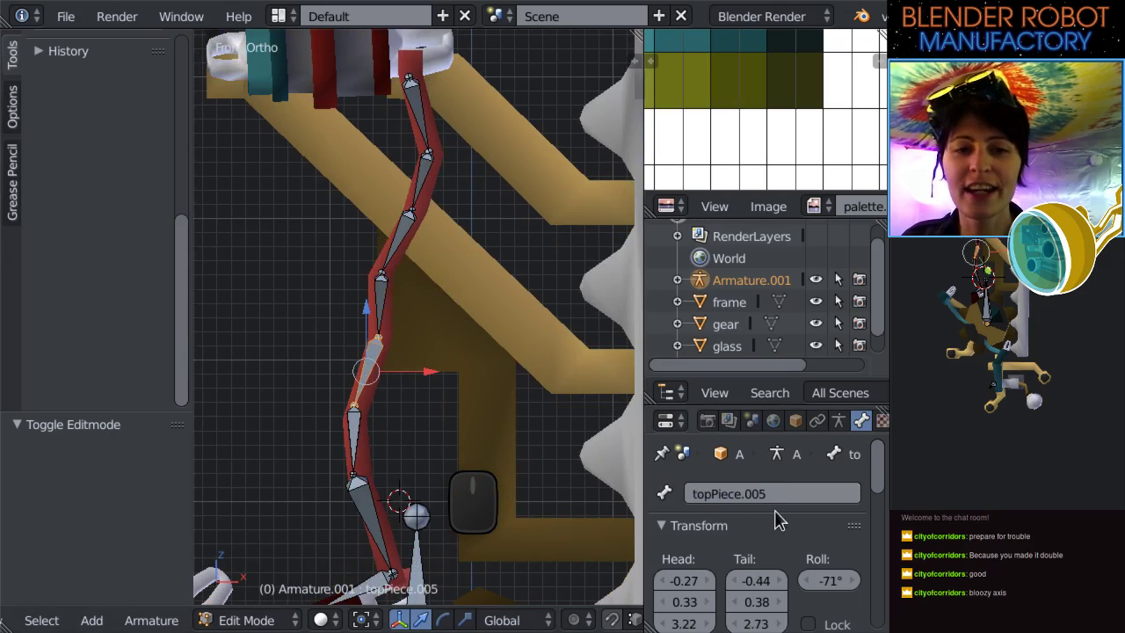
Rename the selected bone of the red wire to wire4 and the bone directly below it to wire5.
left_click(754, 488)
type("wire4")
key("Return")
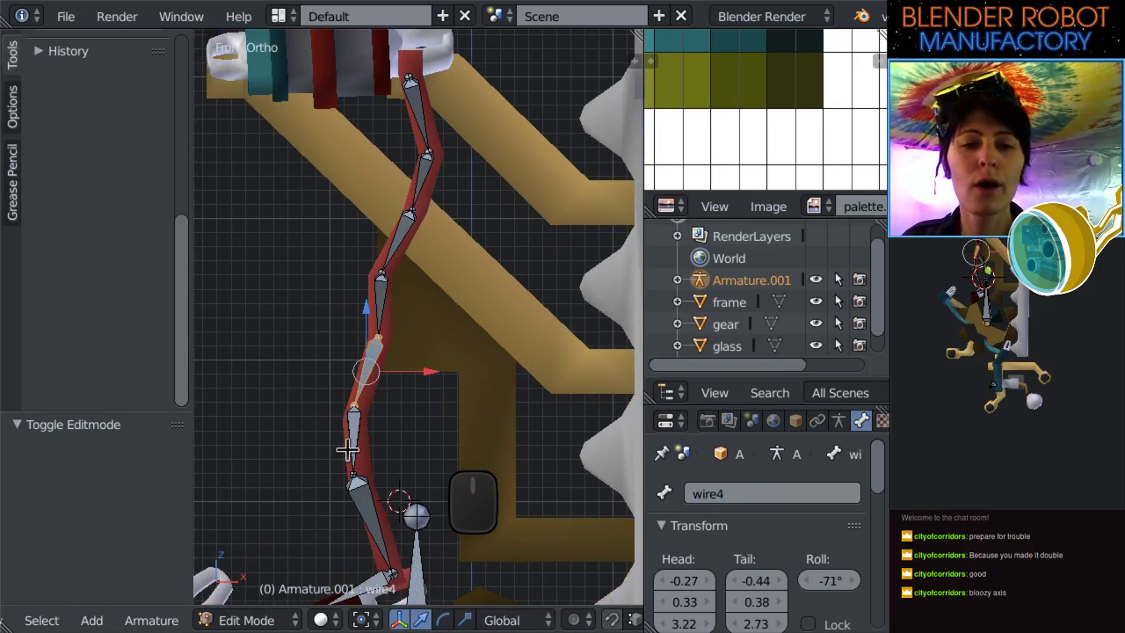
right_click(350, 444)
left_click(719, 492)
type("wire")
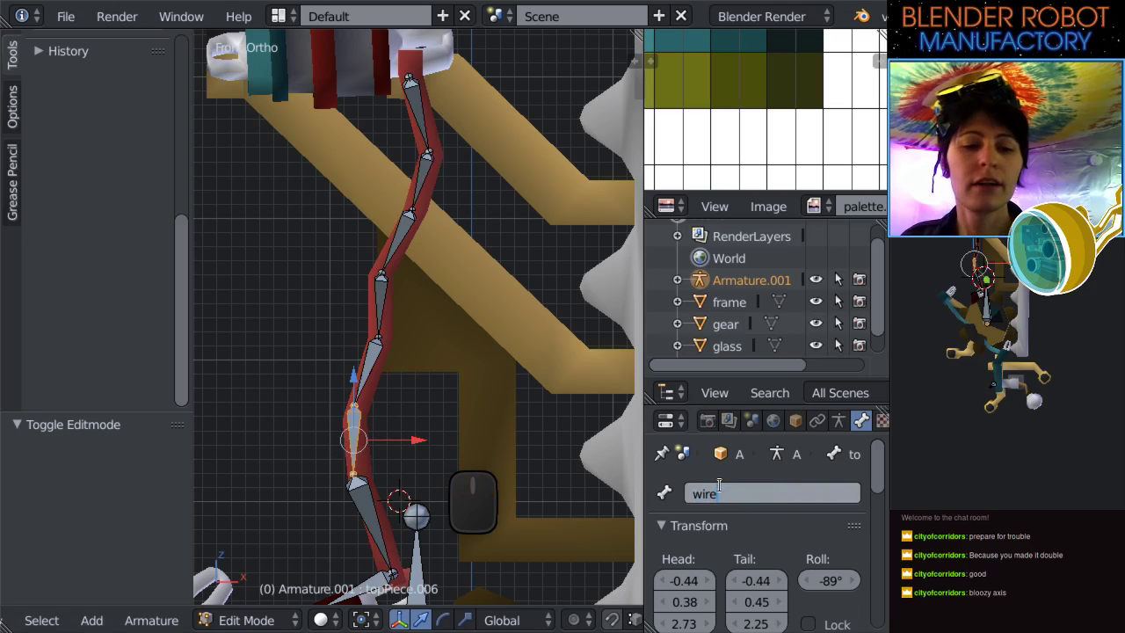
type("5")
key("Return")
Rename the bone below wire5, which ends at the red wire's lower bend, to wire6.
right_click(369, 509)
left_click(745, 488)
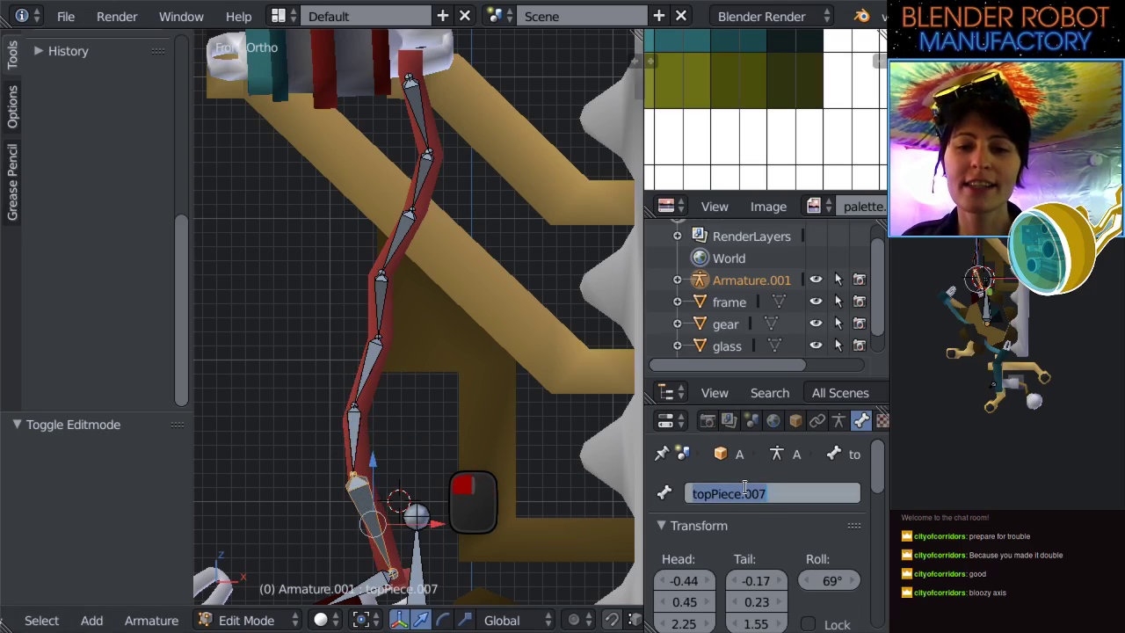
type("wire6")
key("Return")
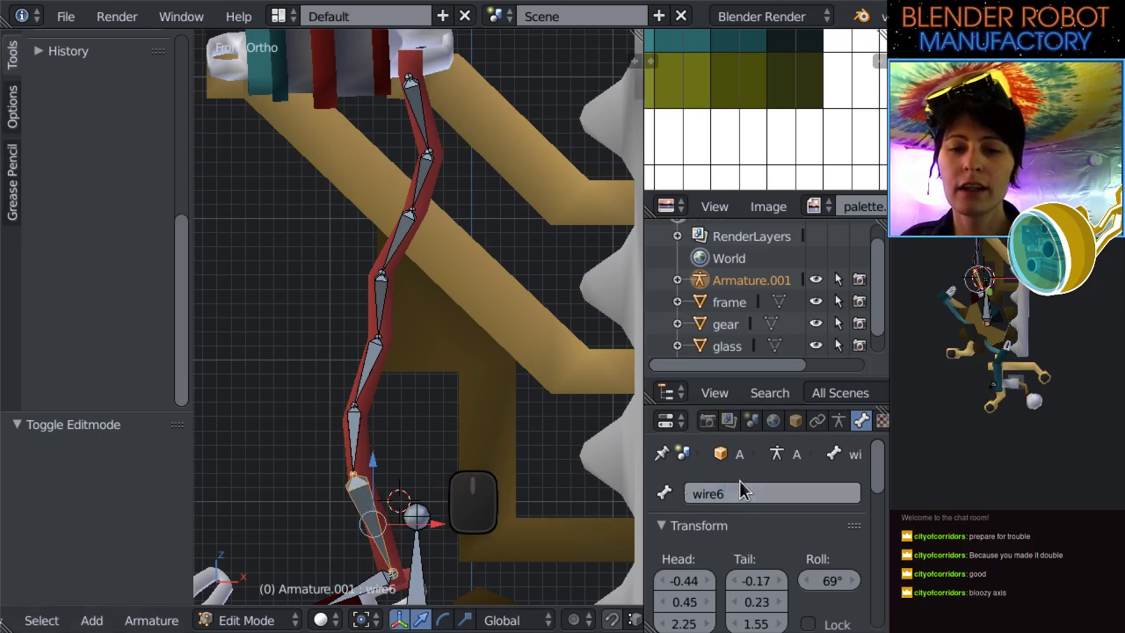
Examine how the wire bones sit within the whole robot model, from the front and at an angle.
scroll(402, 414, "down", 4)
scroll(355, 333, "down", 3)
scroll(354, 334, "up", 5)
scroll(354, 334, "down", 2)
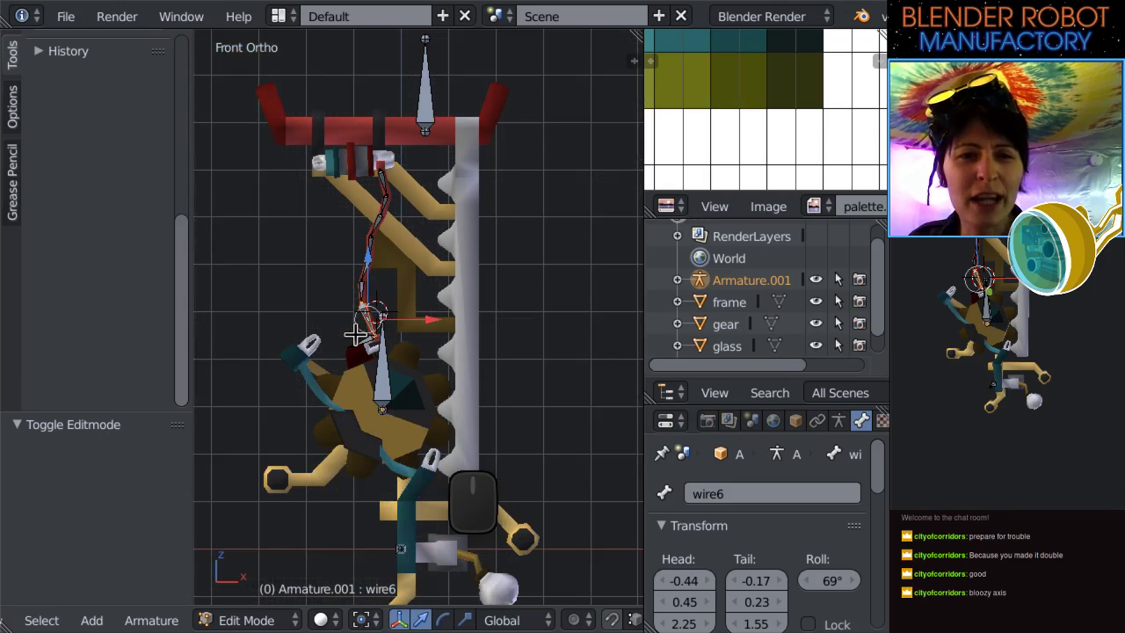
middle_click_drag(504, 333, 551, 206, "shift")
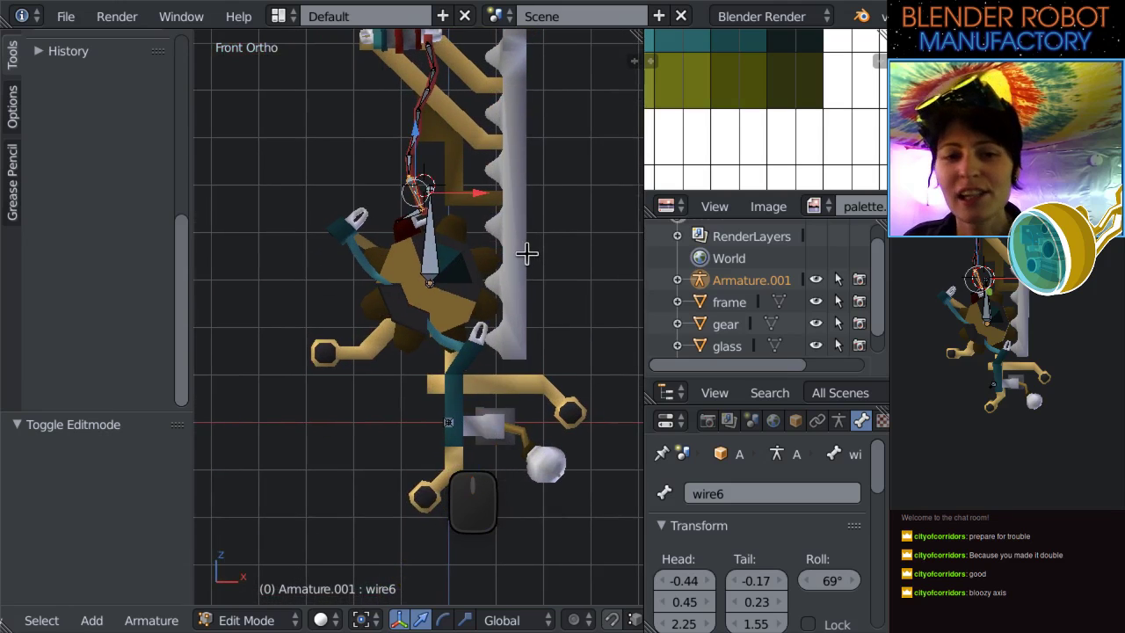
scroll(527, 253, "down", 1)
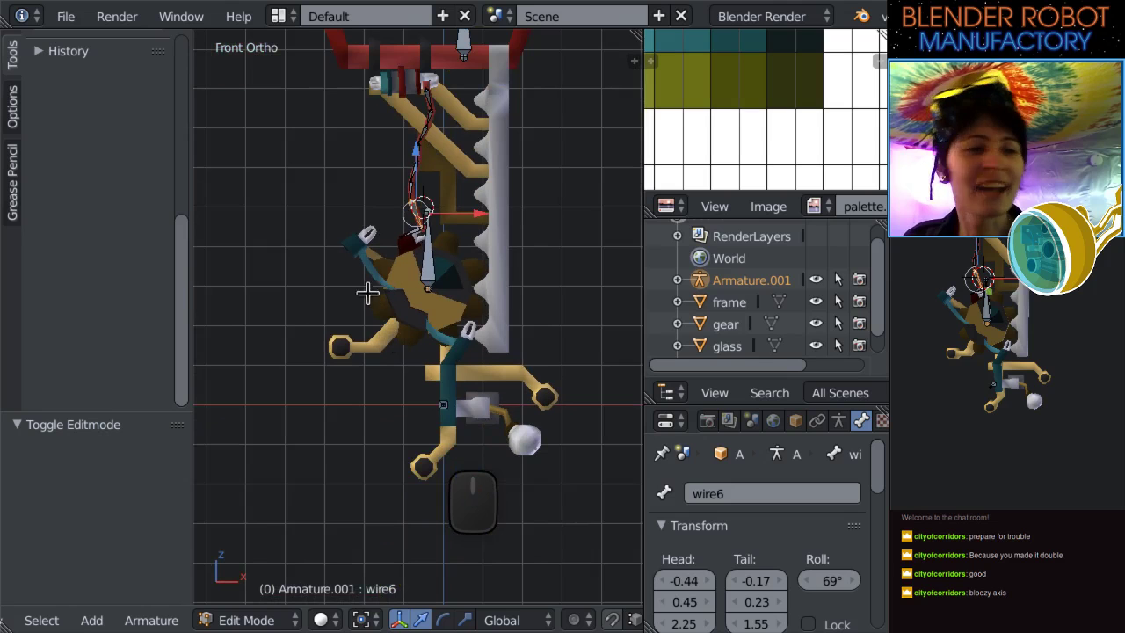
scroll(537, 339, "up", 4)
middle_click_drag(538, 338, 465, 394)
key("KP_1")
scroll(515, 307, "up", 2)
scroll(513, 276, "down", 4)
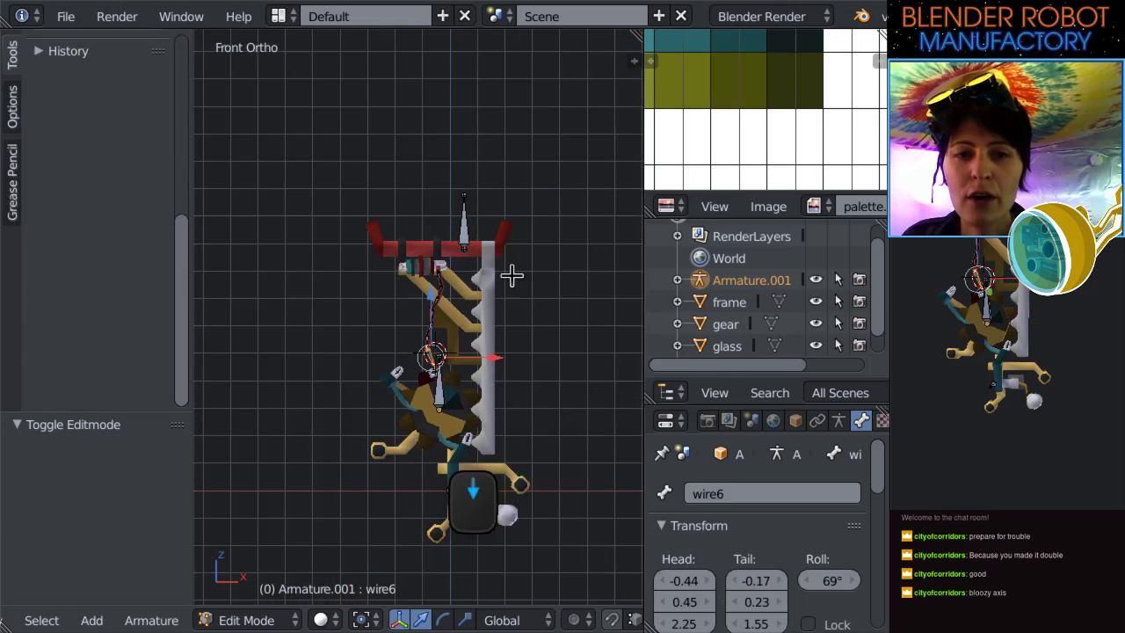
Examine the complete armature with all bones selected, and inspect the wire's lower end beside the large gear bone.
key("a")
middle_click_drag(511, 274, 506, 332)
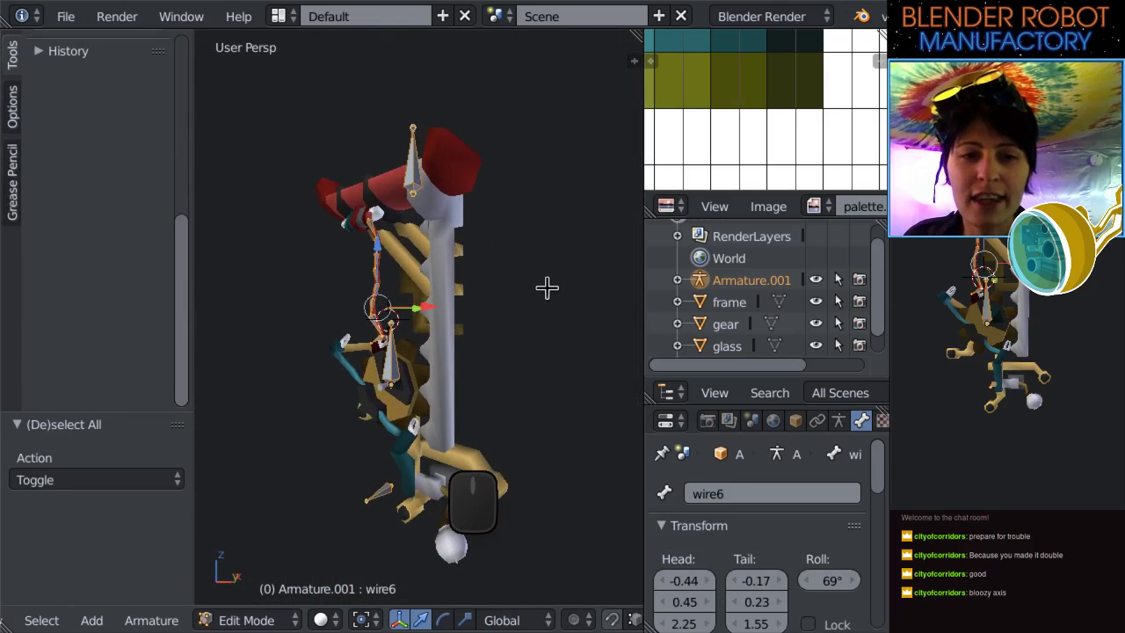
key("KP_Decimal")
key("KP_Decimal")
key("KP_Decimal")
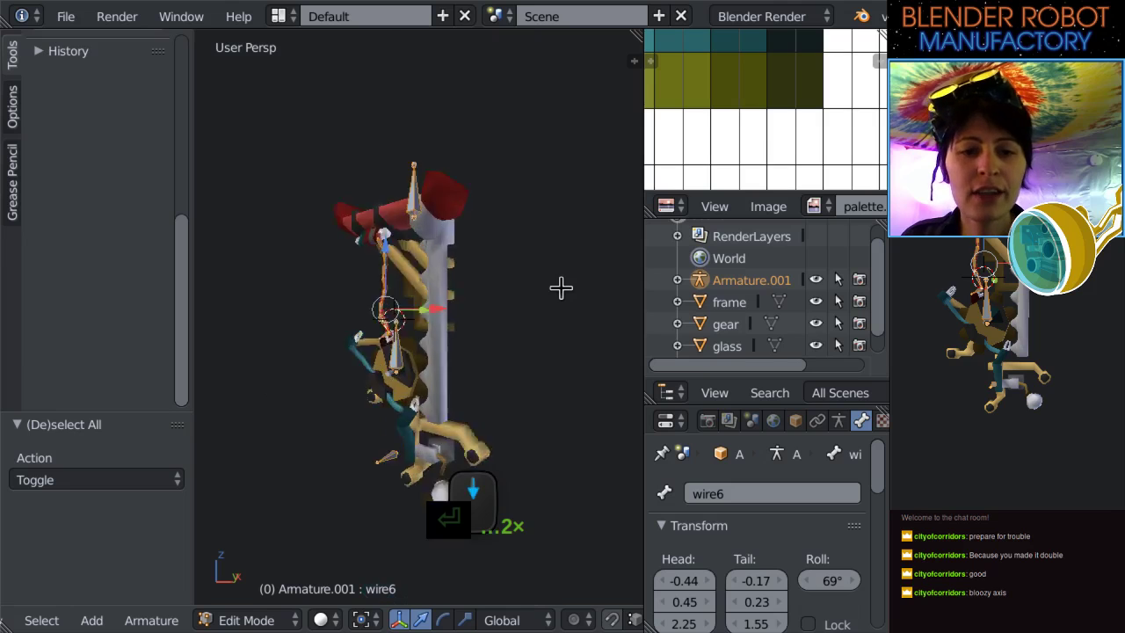
key("KP_1")
scroll(558, 343, "up", 5)
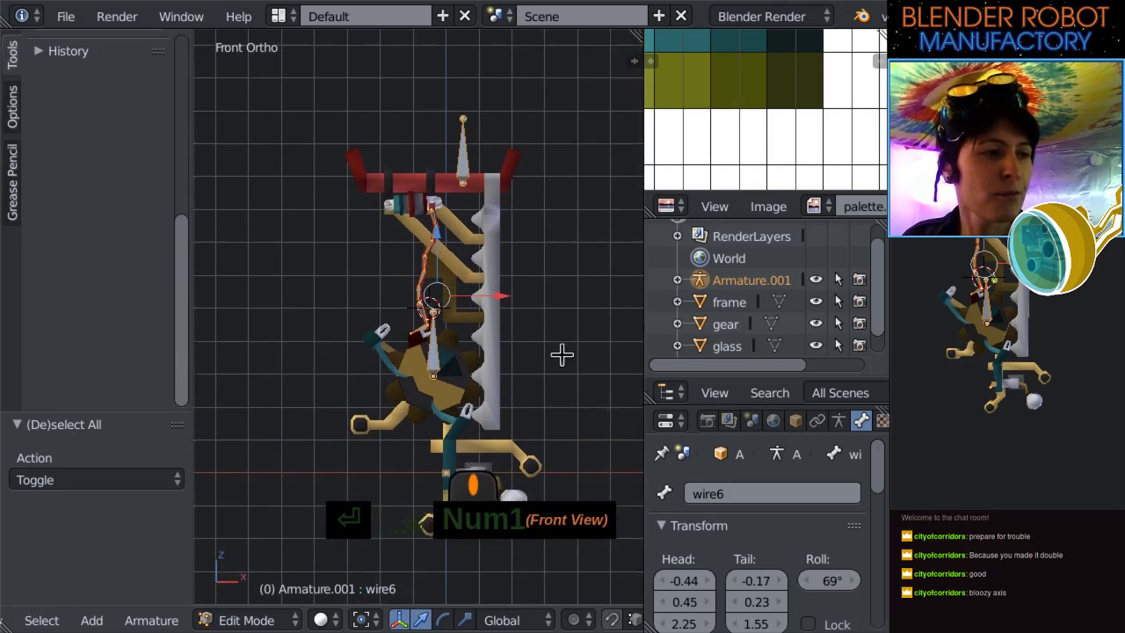
middle_click_drag(484, 366, 420, 299)
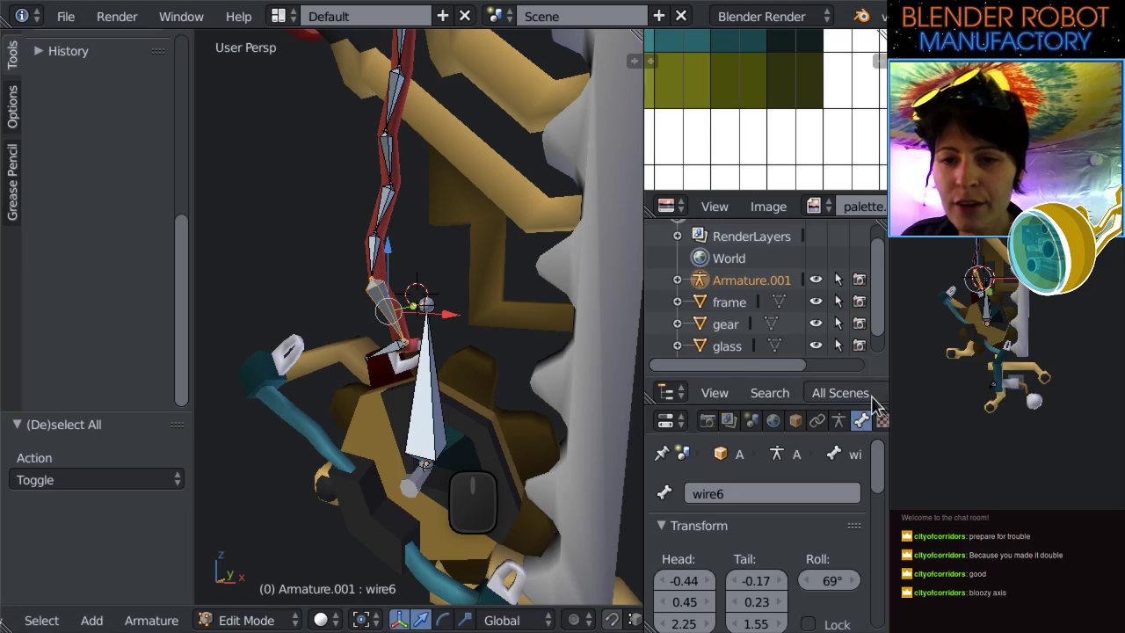
scroll(842, 422, "down", 3)
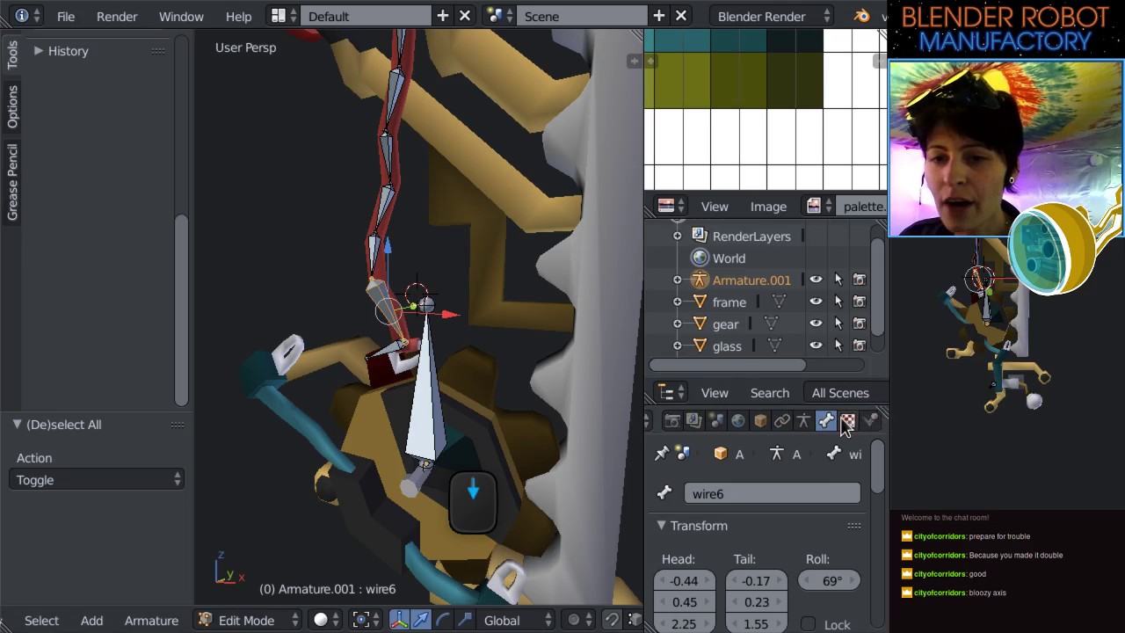
middle_click_drag(391, 345, 536, 367)
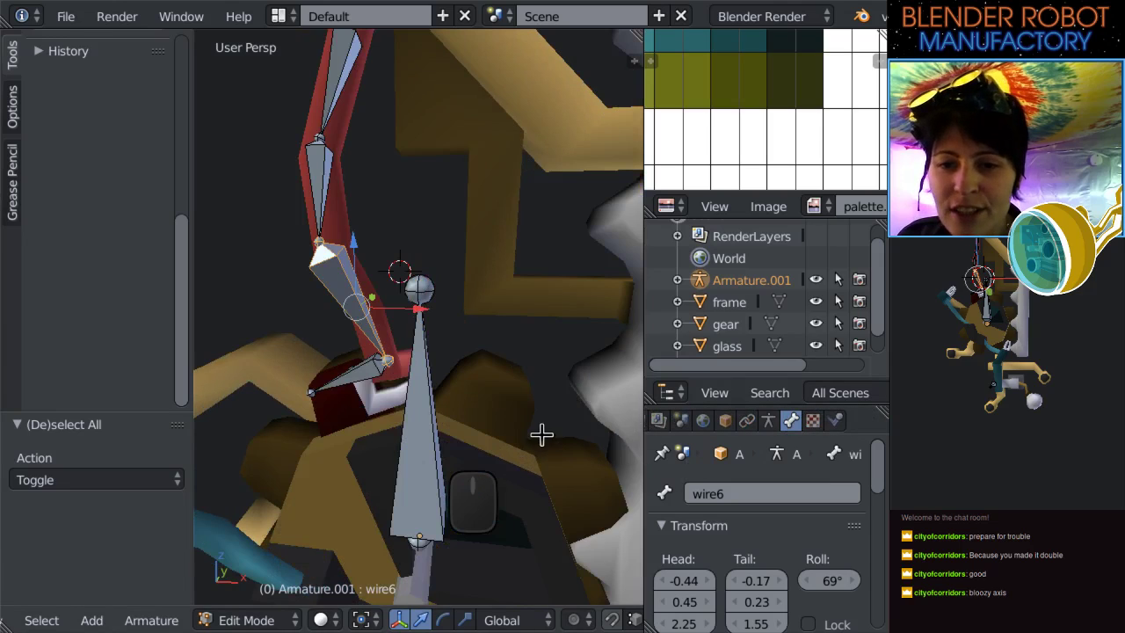
Try the armature's Pose Mode and Object Mode, returning to Edit Mode.
key("ctrl+Tab")
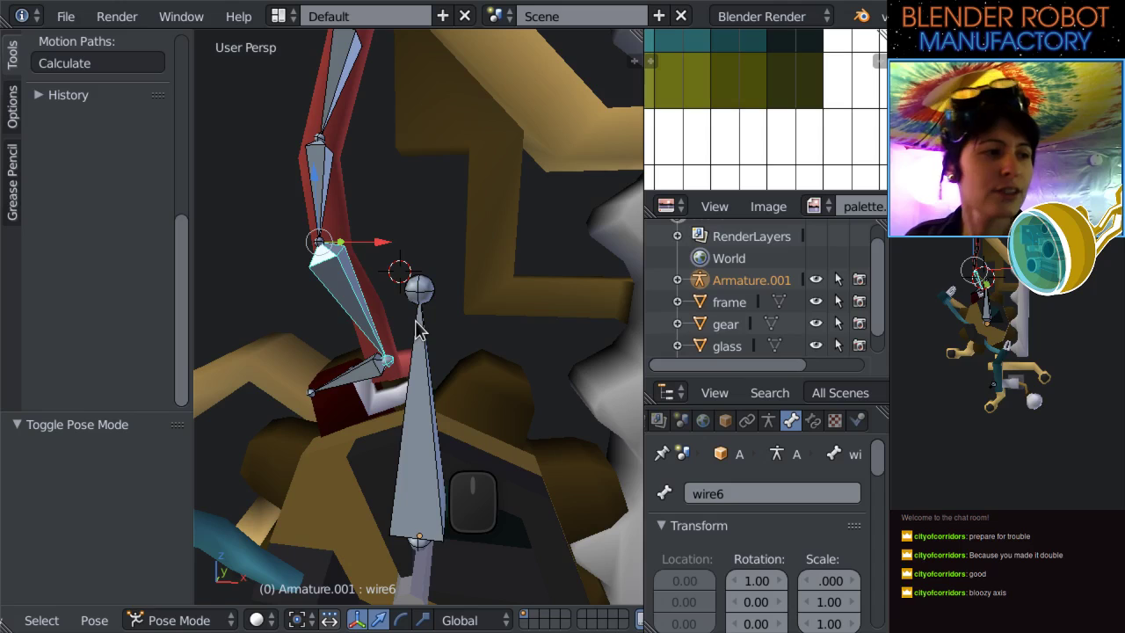
key("ctrl+Tab")
key("Tab")
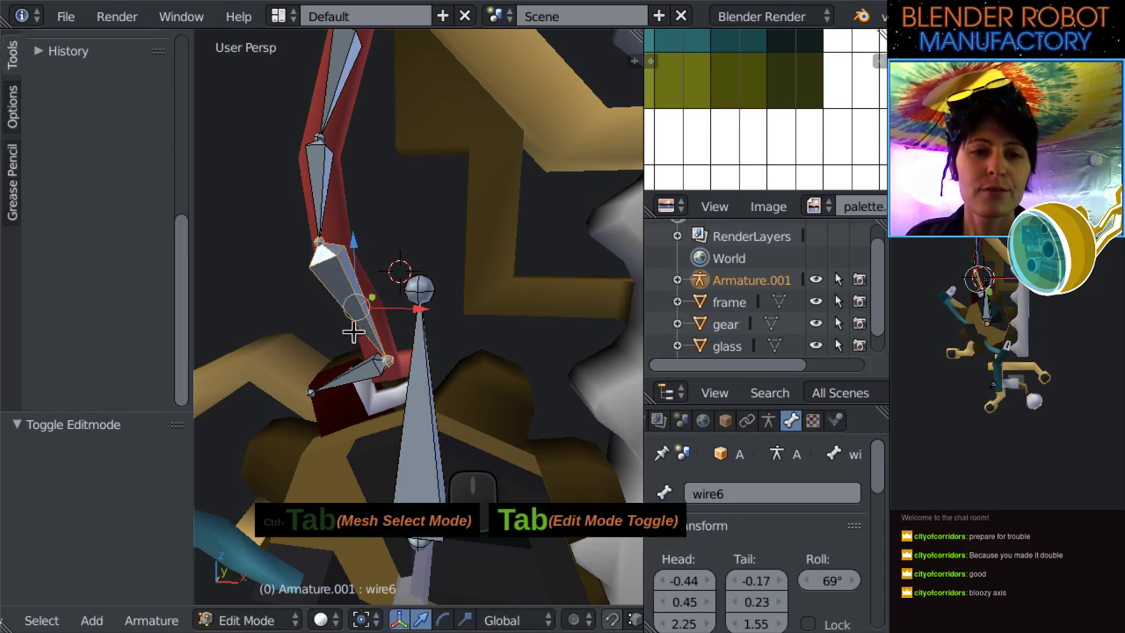
left_click(219, 627)
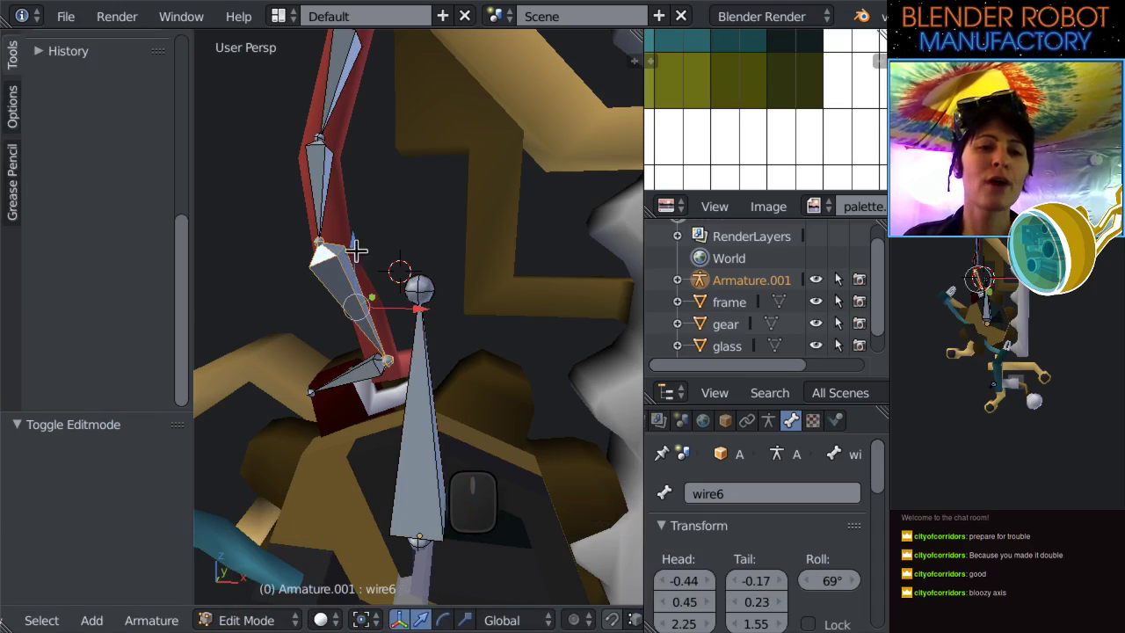
left_click(230, 620)
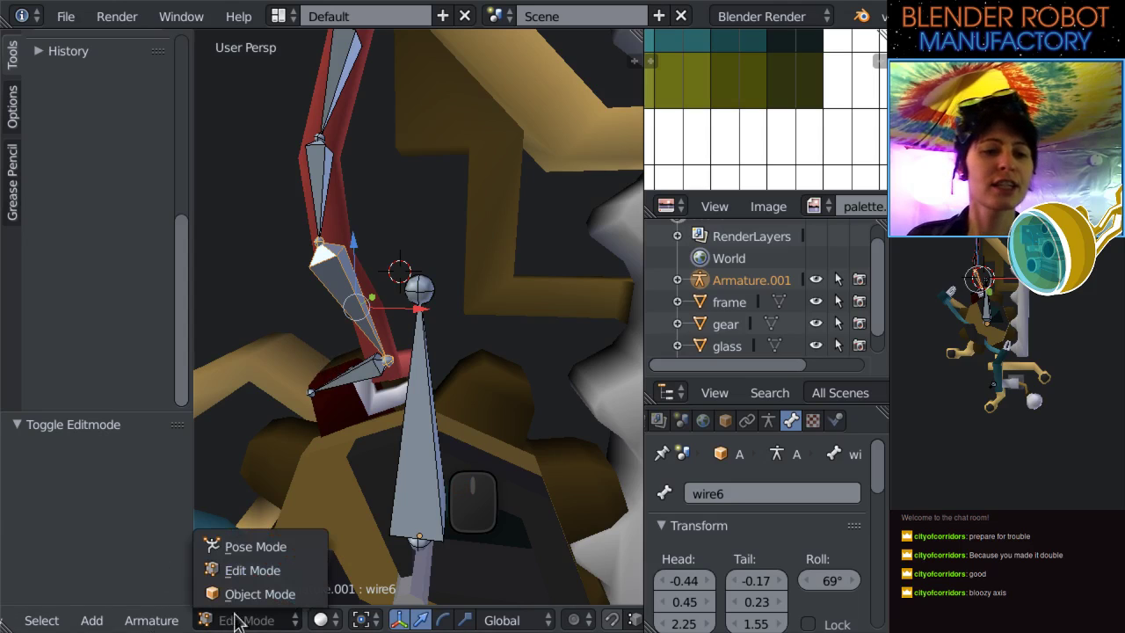
left_click(235, 545)
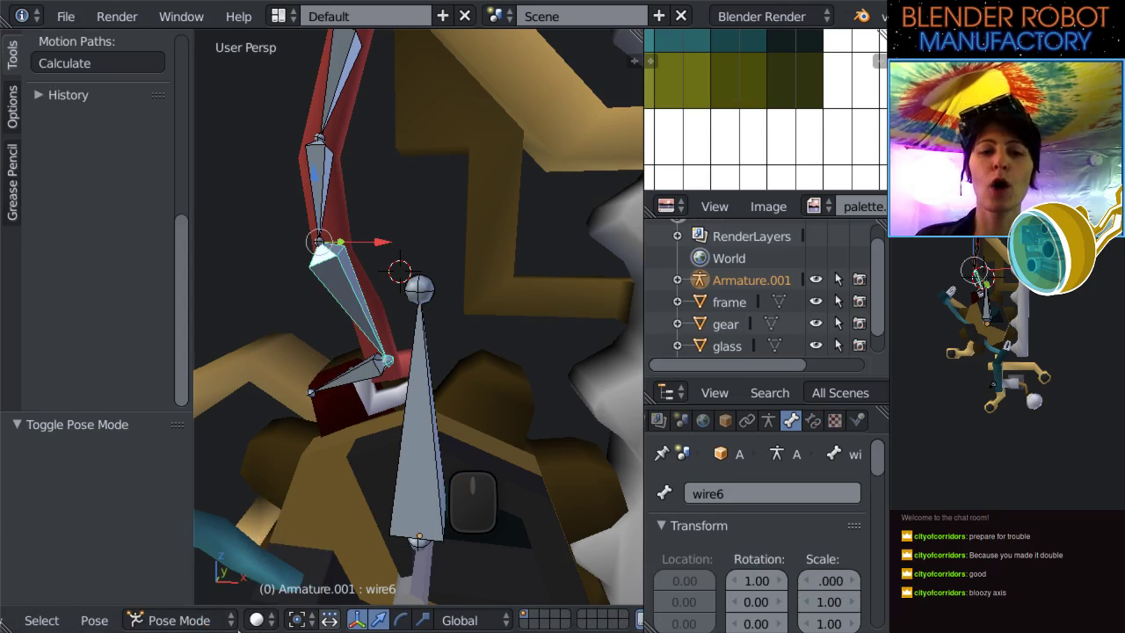
left_click(220, 620)
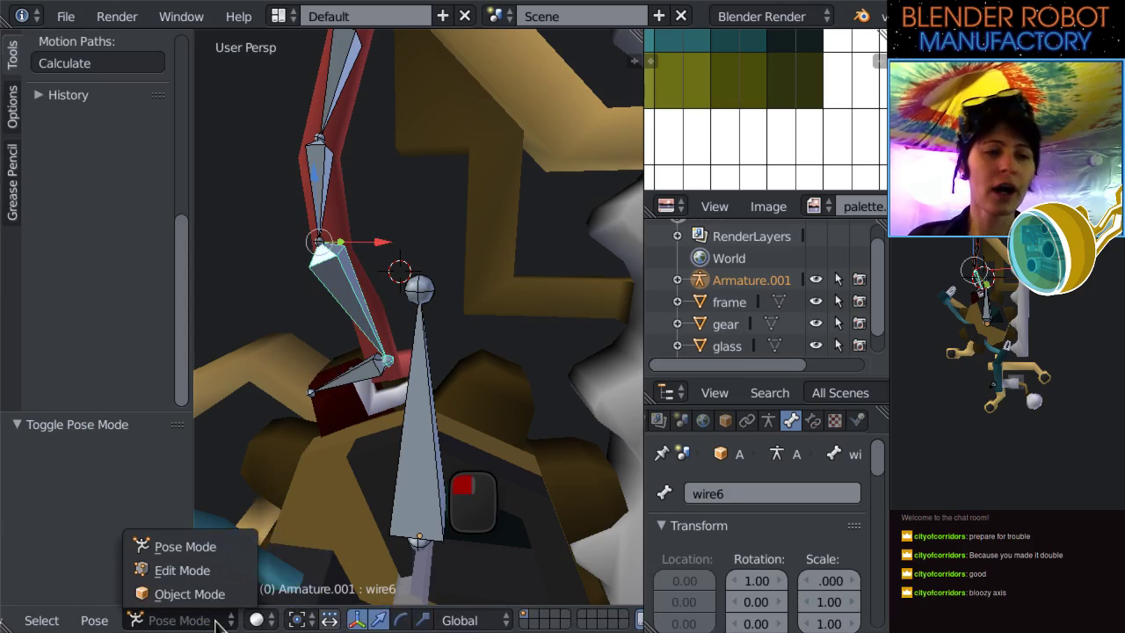
left_click(198, 595)
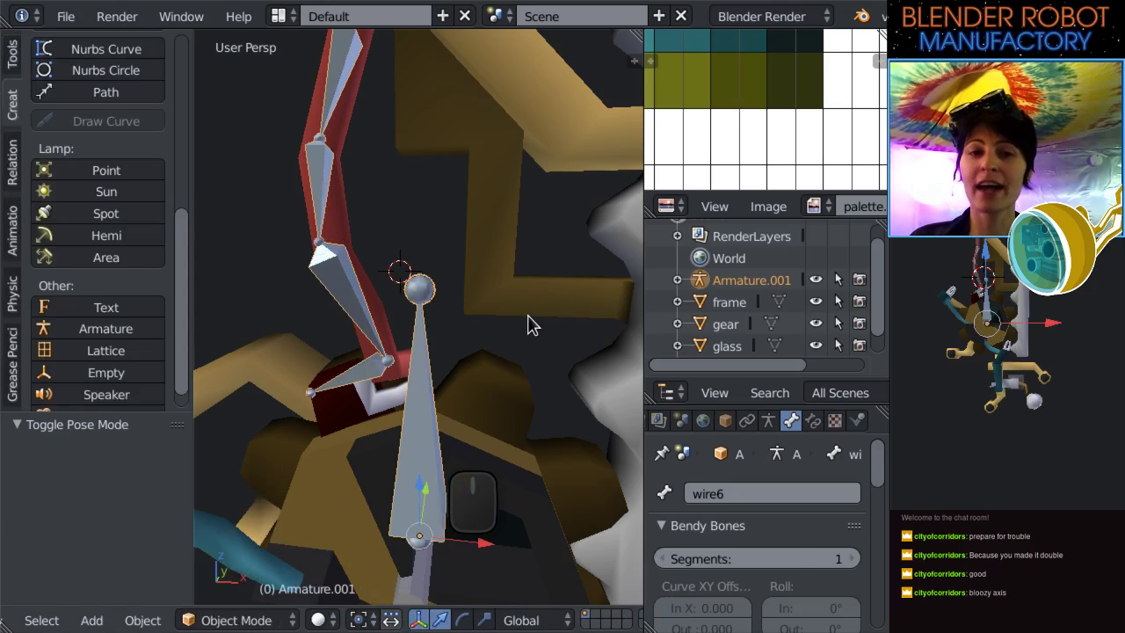
key("Tab")
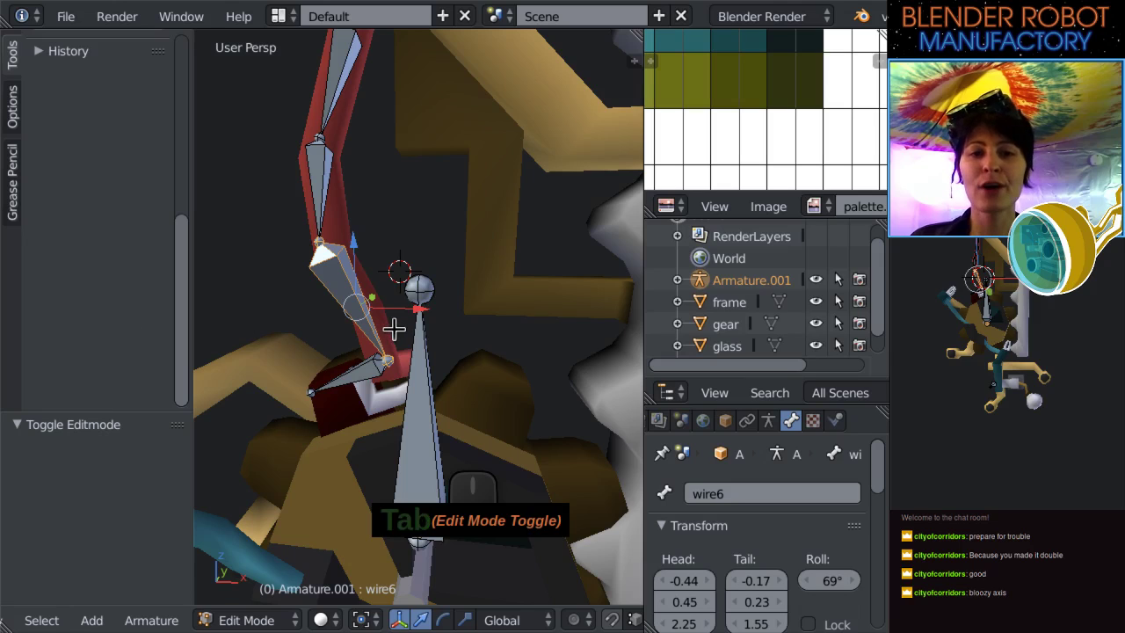
Switch the armature to Pose Mode and add an Inverse Kinematics constraint to the wire6 bone.
key("ctrl+Tab")
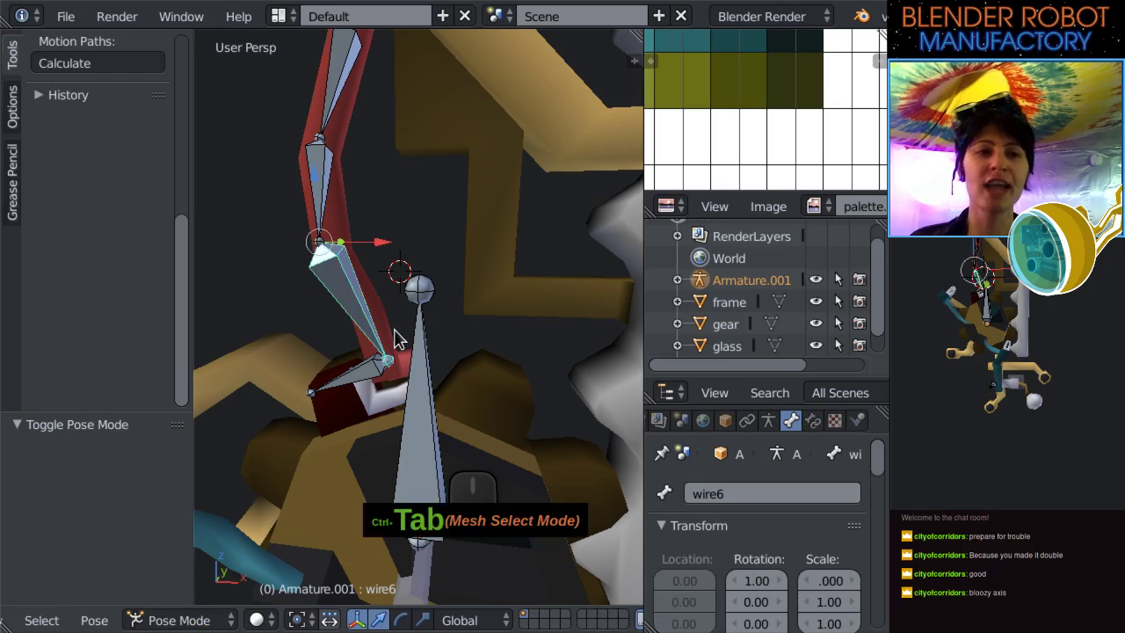
middle_click_drag(392, 352, 348, 322)
key("KP_1")
scroll(376, 306, "up", 6)
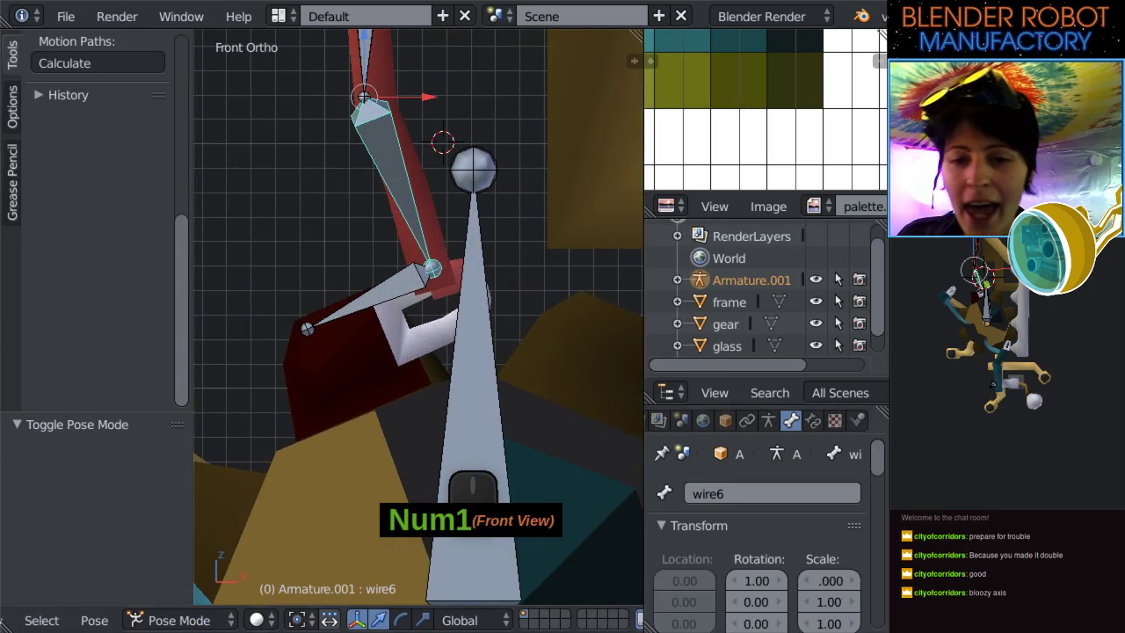
left_click(814, 428)
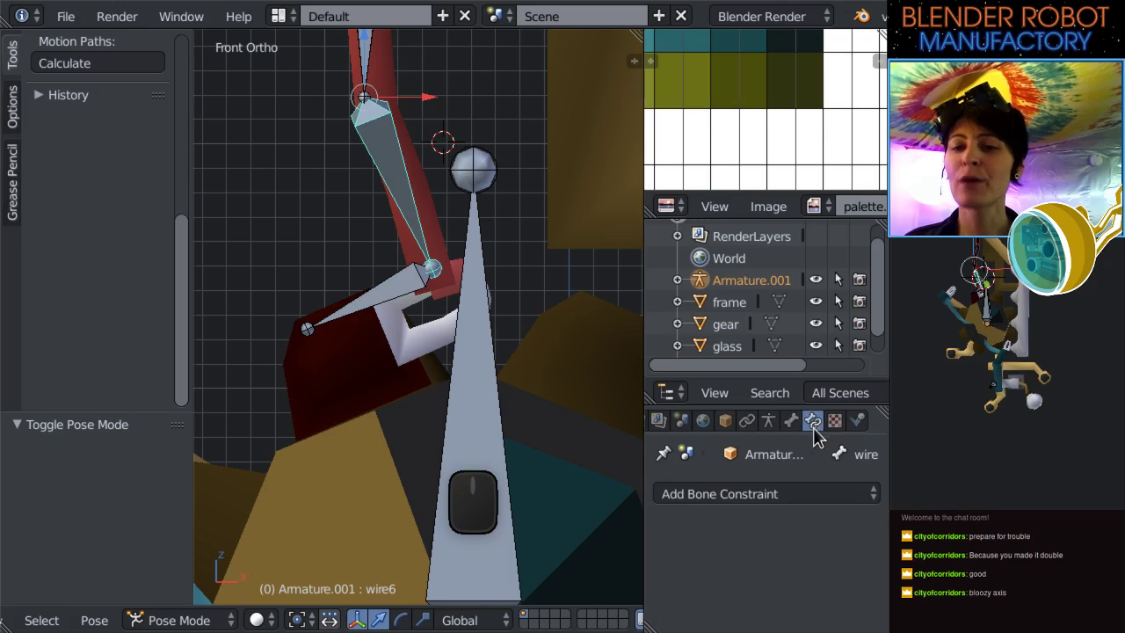
scroll(469, 384, "up", 2)
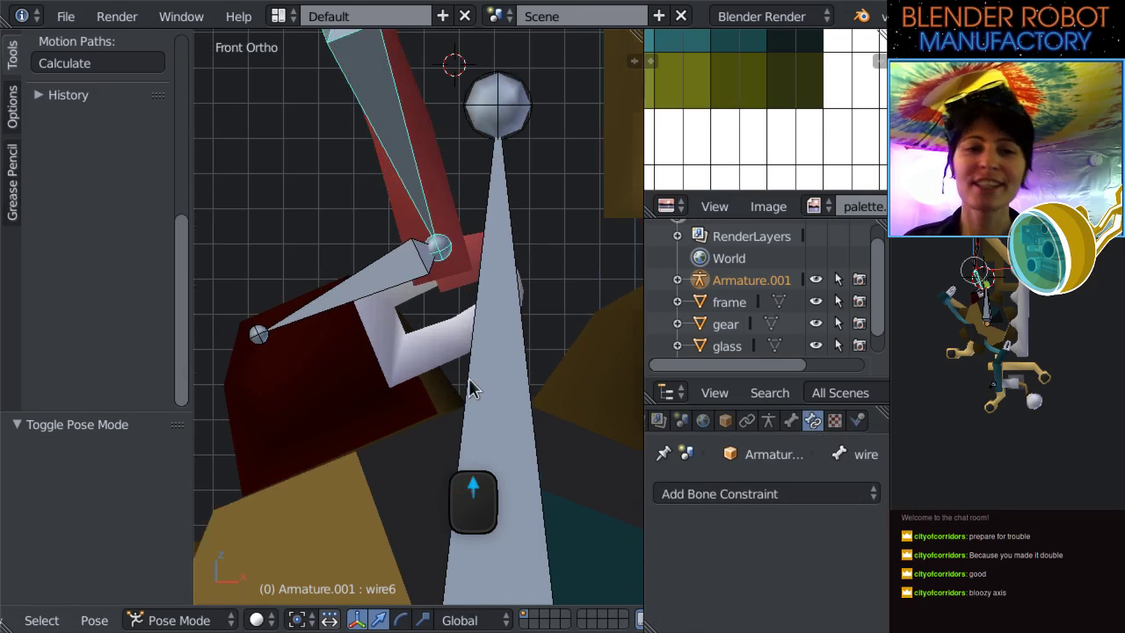
left_click(717, 497)
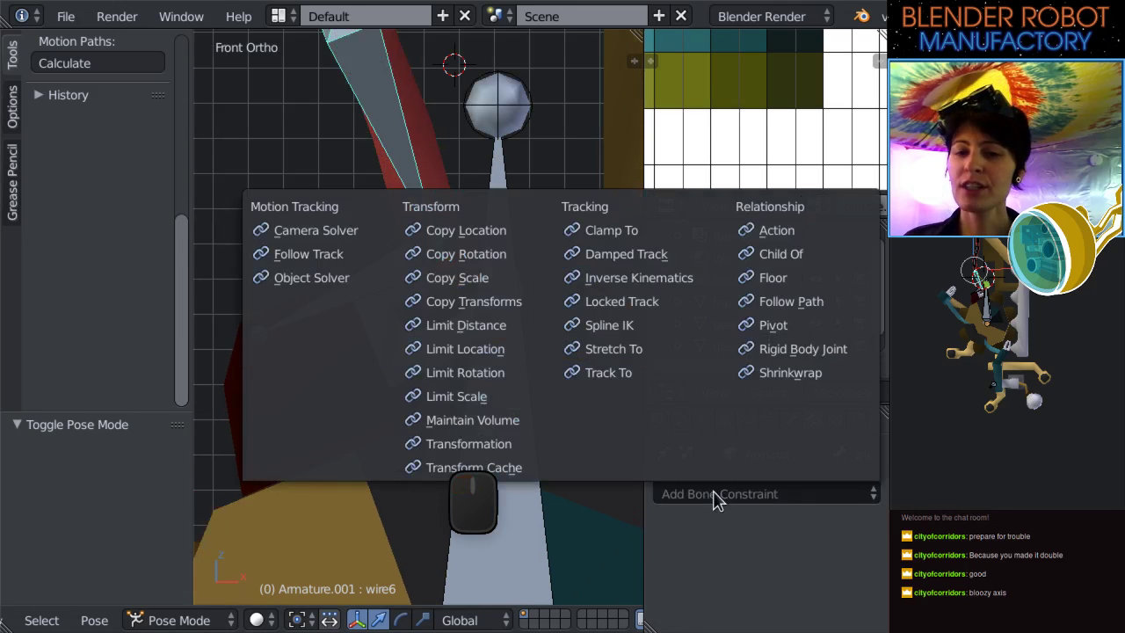
left_click(669, 280)
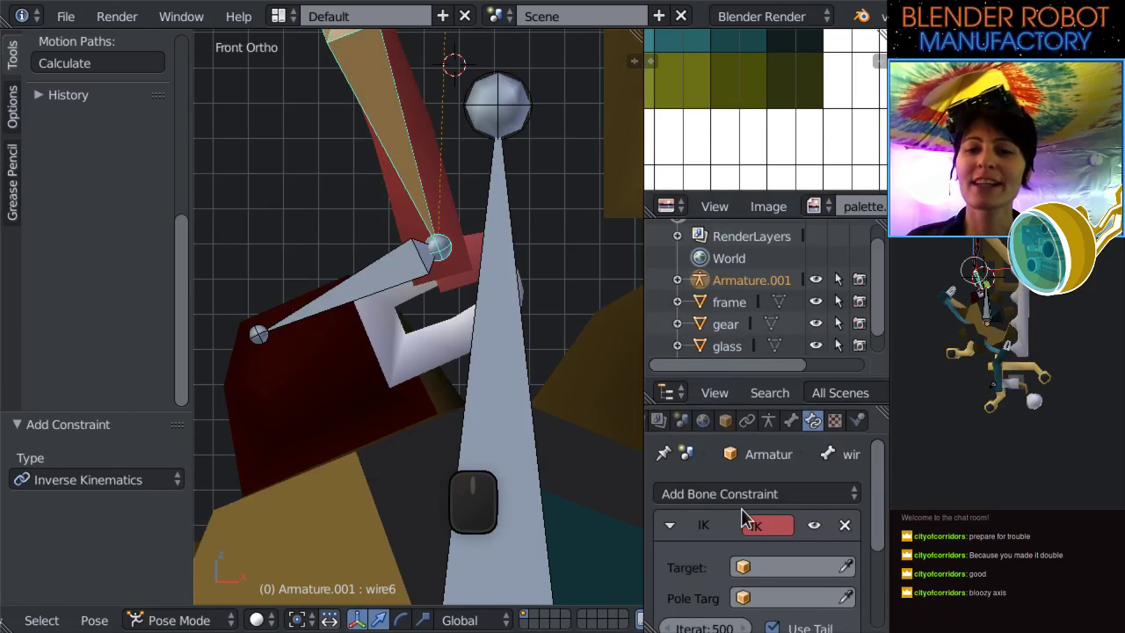
scroll(759, 504, "down", 4)
left_click(785, 463)
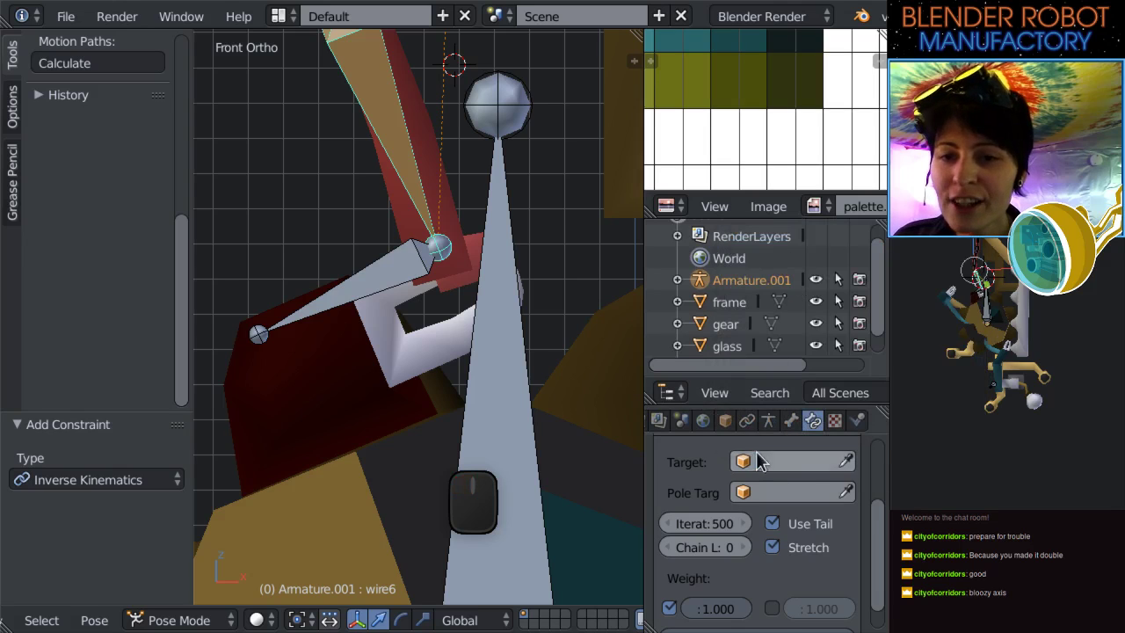
Rename the armature object to Armature, removing its numeric suffix.
left_click(725, 420)
left_click(774, 493)
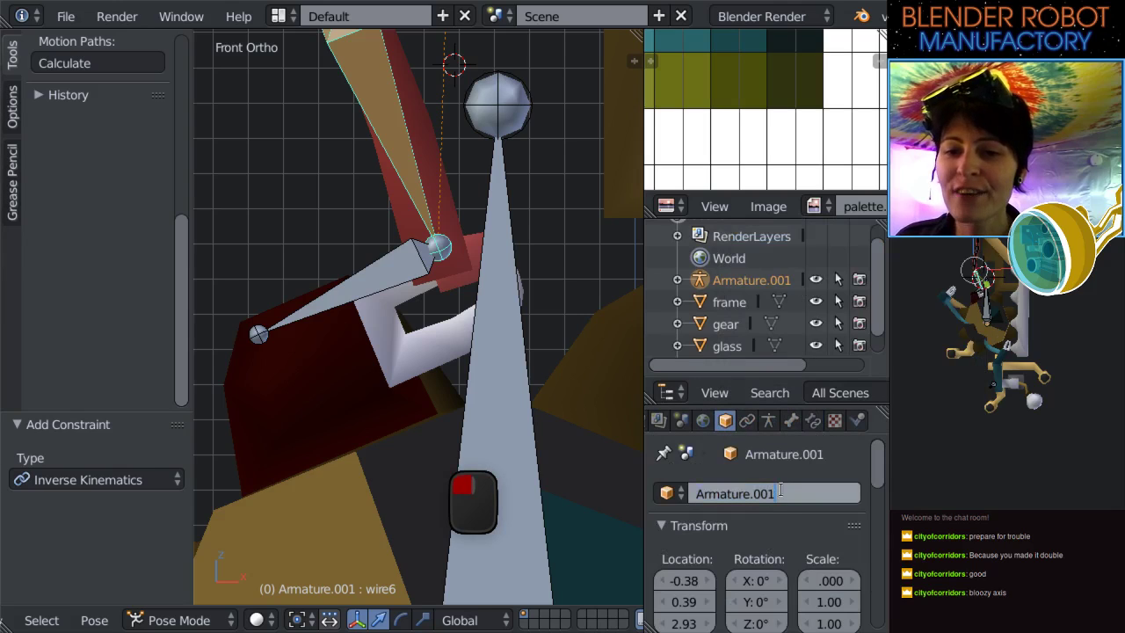
key("BackSpace")
key("BackSpace")
key("BackSpace")
key("BackSpace")
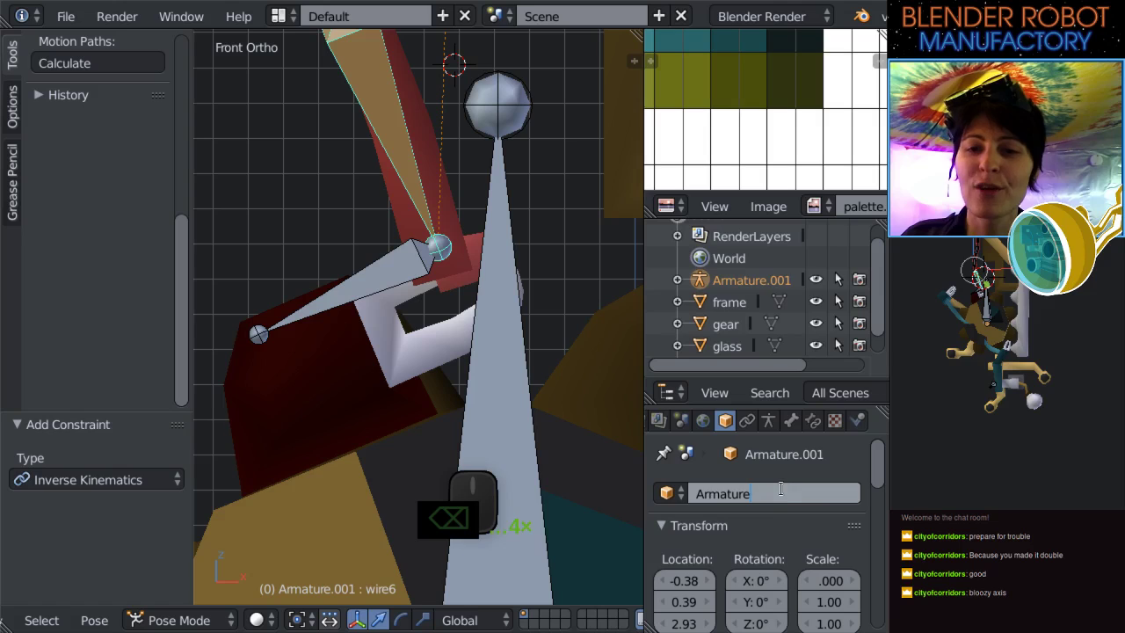
key("Return")
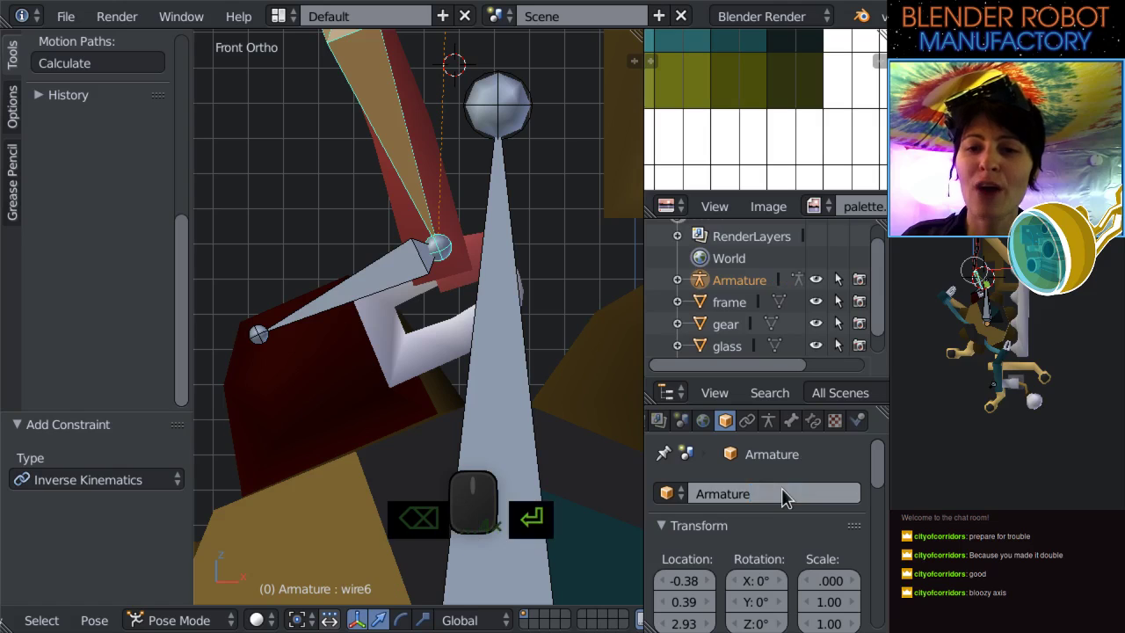
Save the file with the bone constraint settings shown, and hide the tool shelf to widen the 3D view.
left_click(813, 420)
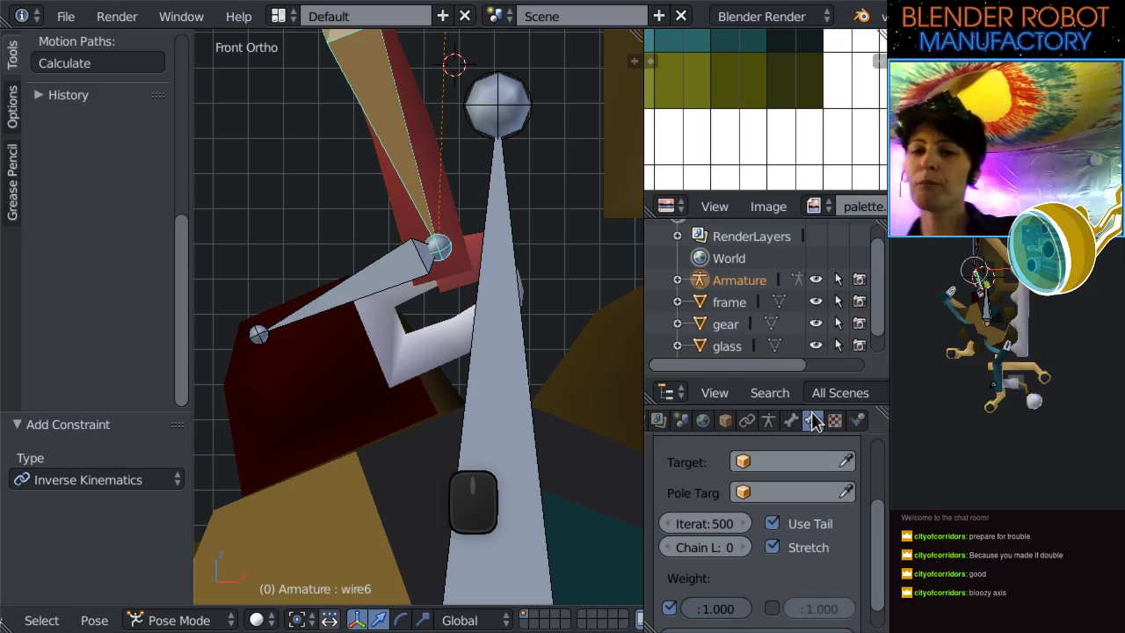
key("ctrl+s")
left_click(427, 221)
left_click_drag(195, 221, 84, 230)
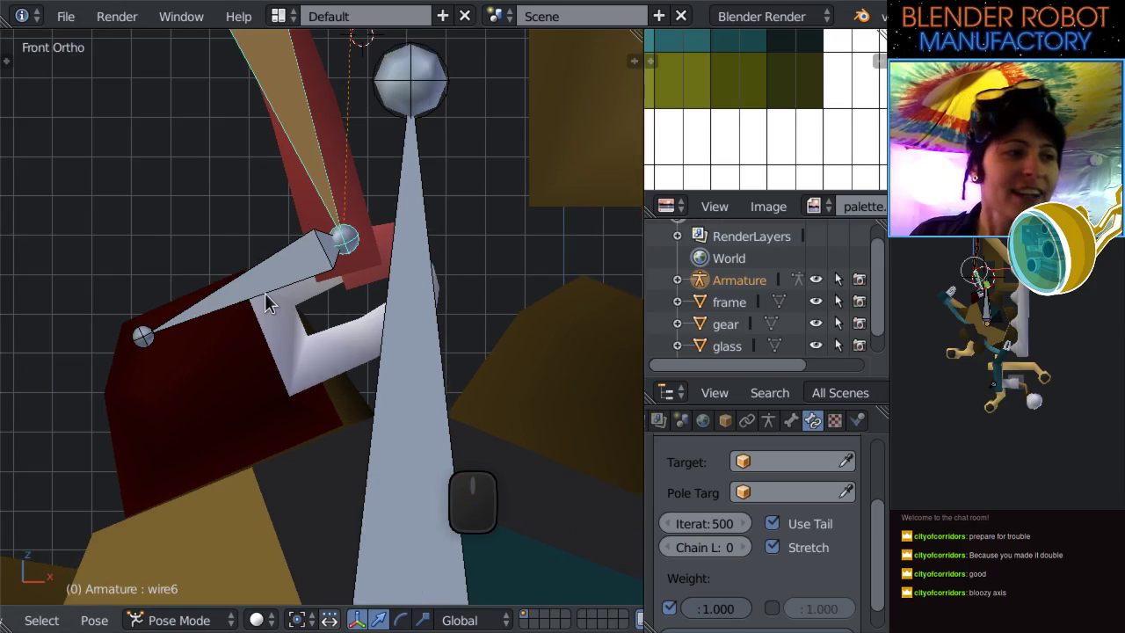
Set the wire6 Inverse Kinematics constraint's target to Armature and its target bone to wireIK.
left_click(796, 458)
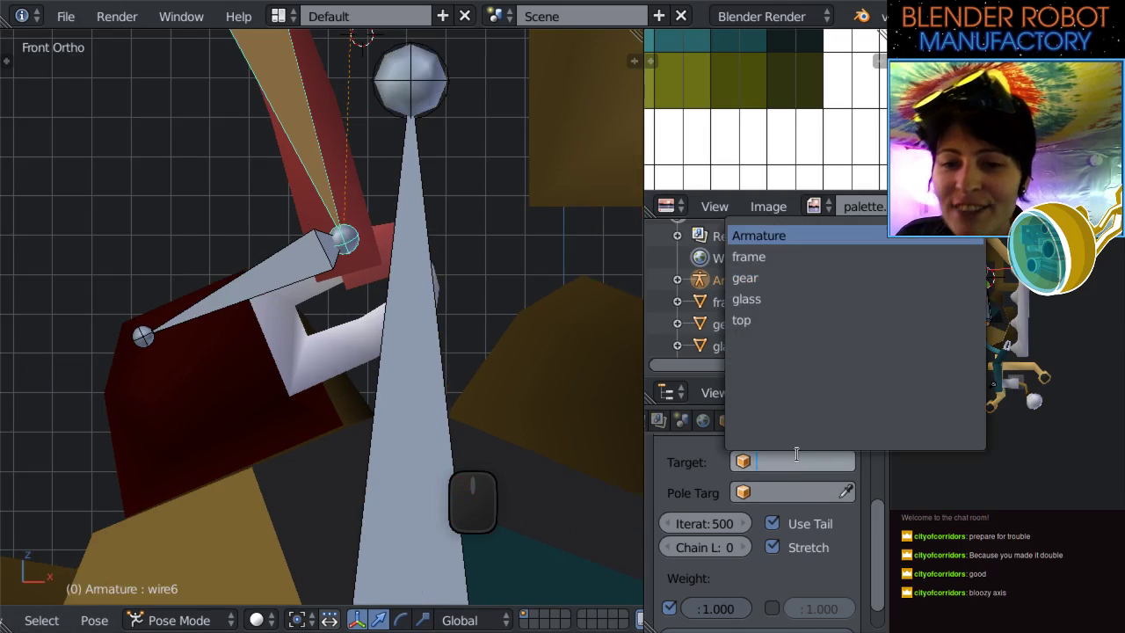
left_click(761, 236)
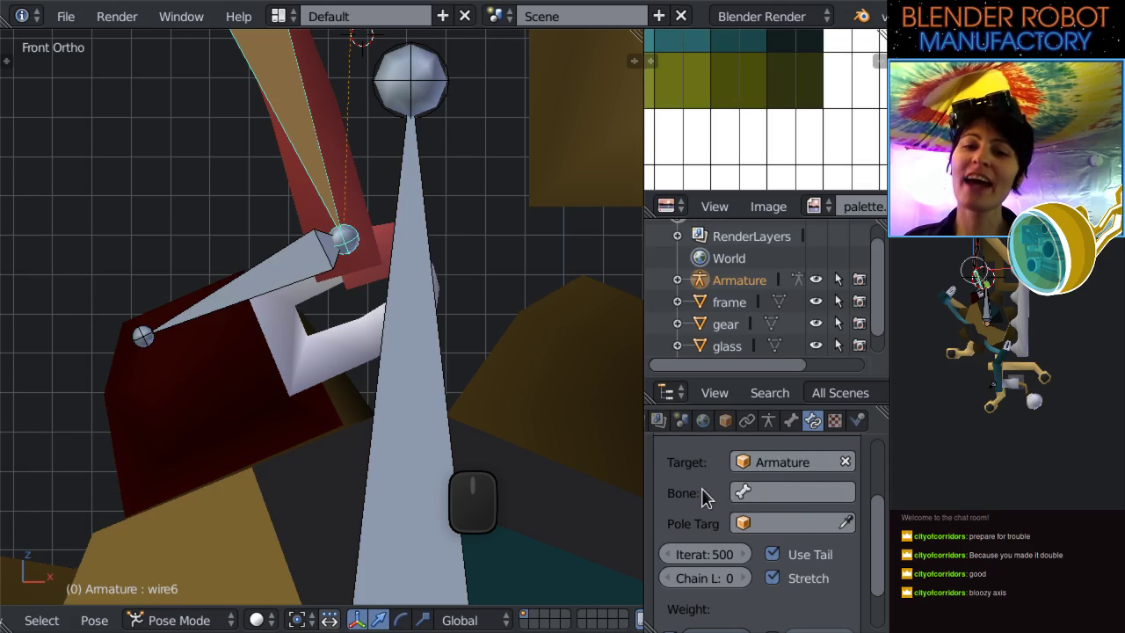
left_click(793, 484)
scroll(793, 406, "down", 3)
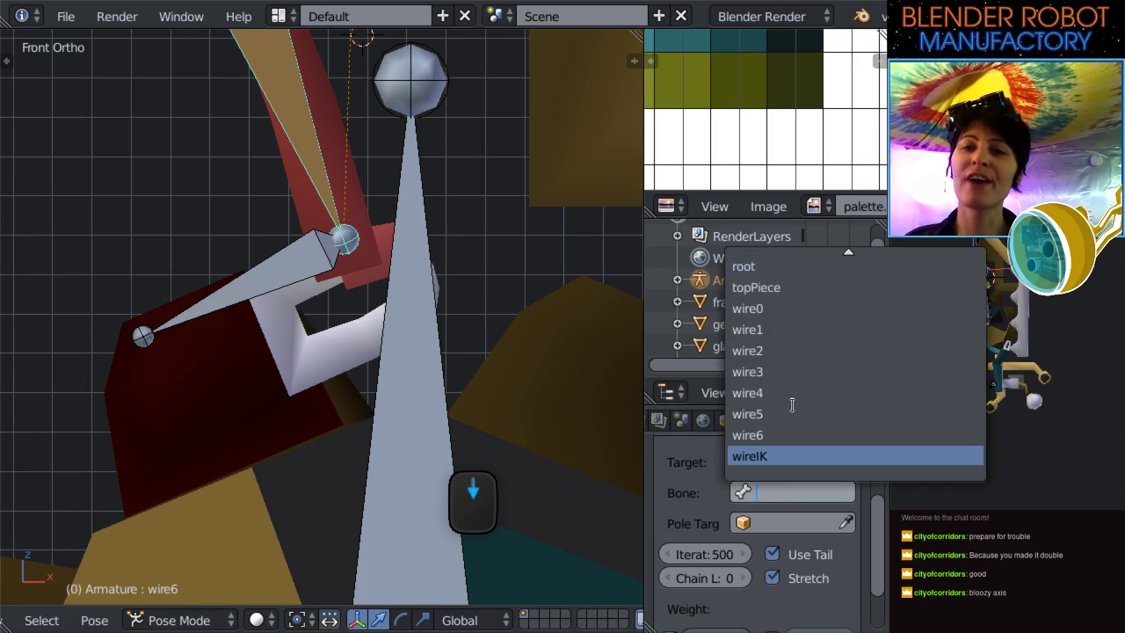
left_click(775, 457)
Try moving the wireIK bone around to test how the wire chain follows, and undo the move.
scroll(490, 293, "down", 4)
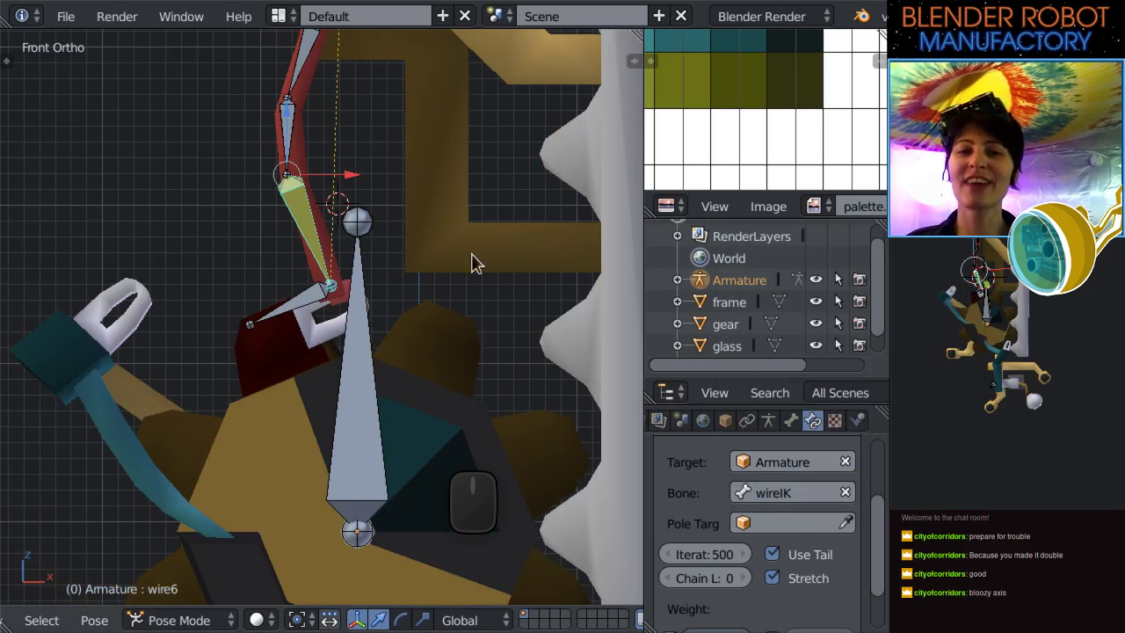
middle_click_drag(477, 276, 492, 311, "shift")
scroll(493, 311, "up", 3)
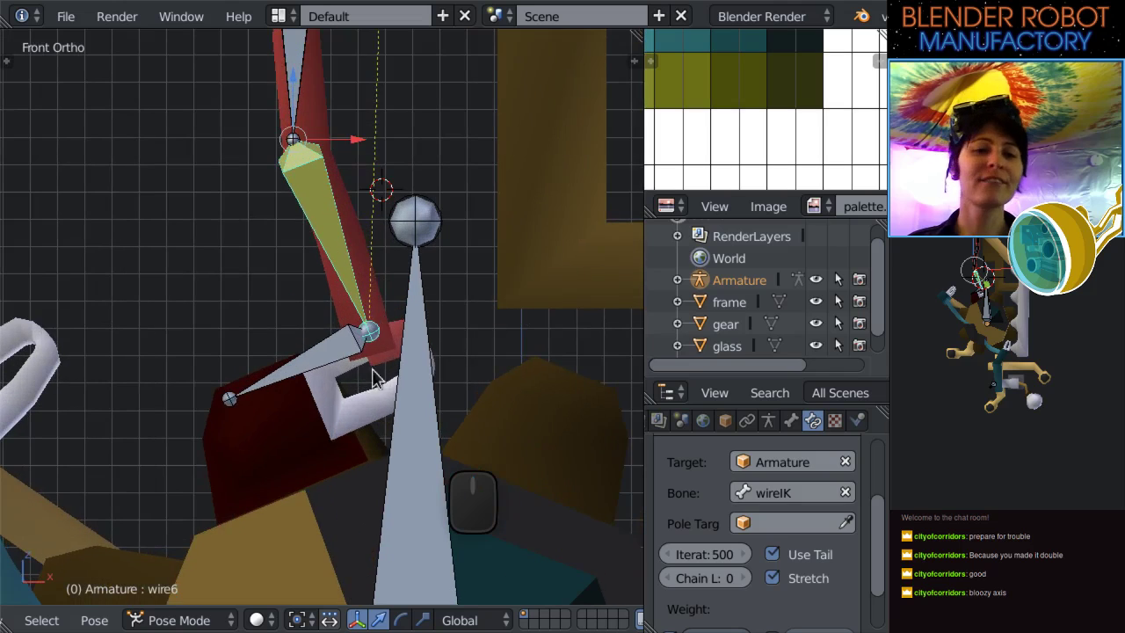
right_click(347, 362)
scroll(347, 356, "down", 4)
key("g")
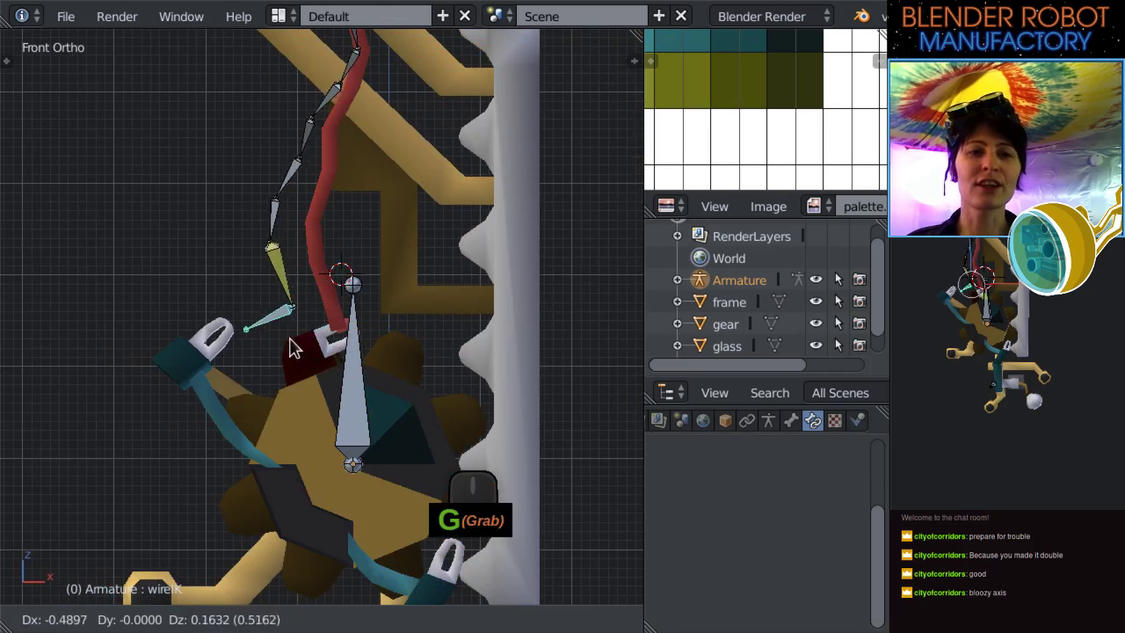
right_click(312, 262)
scroll(352, 272, "down", 4)
scroll(392, 286, "up", 4)
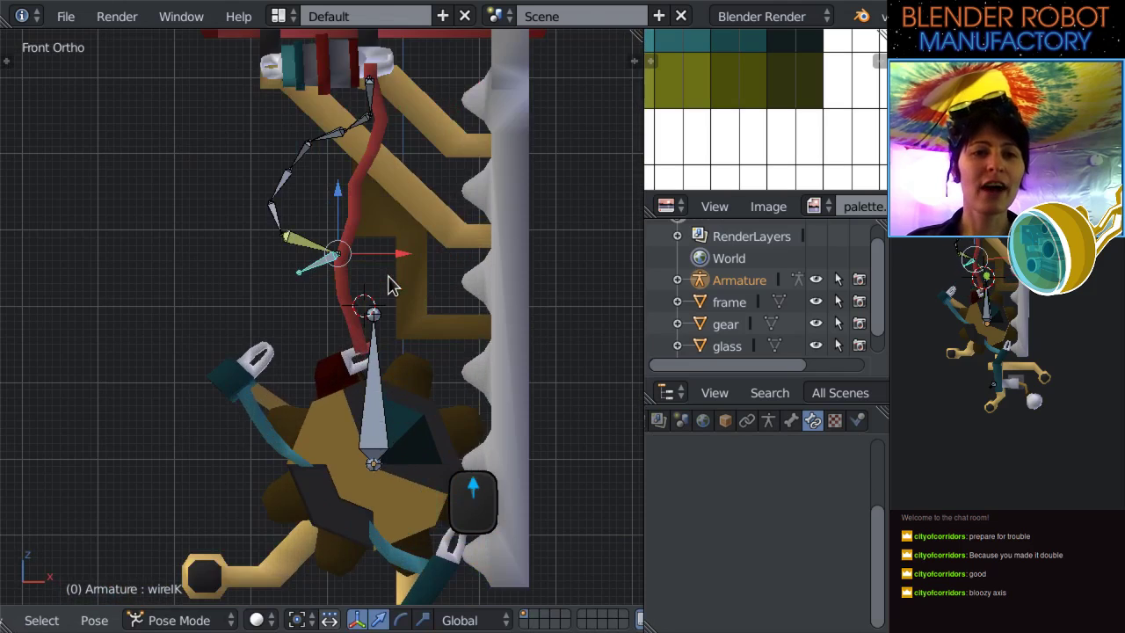
key("ctrl+z")
Move the wireIK bone far out to both sides of the wire, and clear its location.
scroll(395, 299, "down", 1)
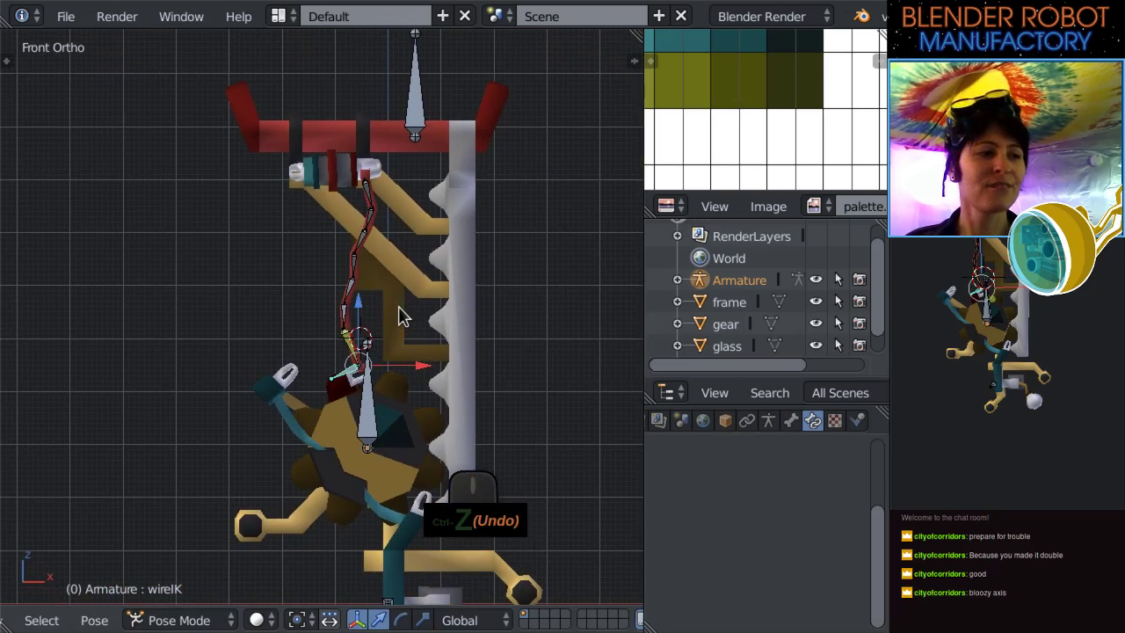
scroll(397, 321, "up", 4)
key("g")
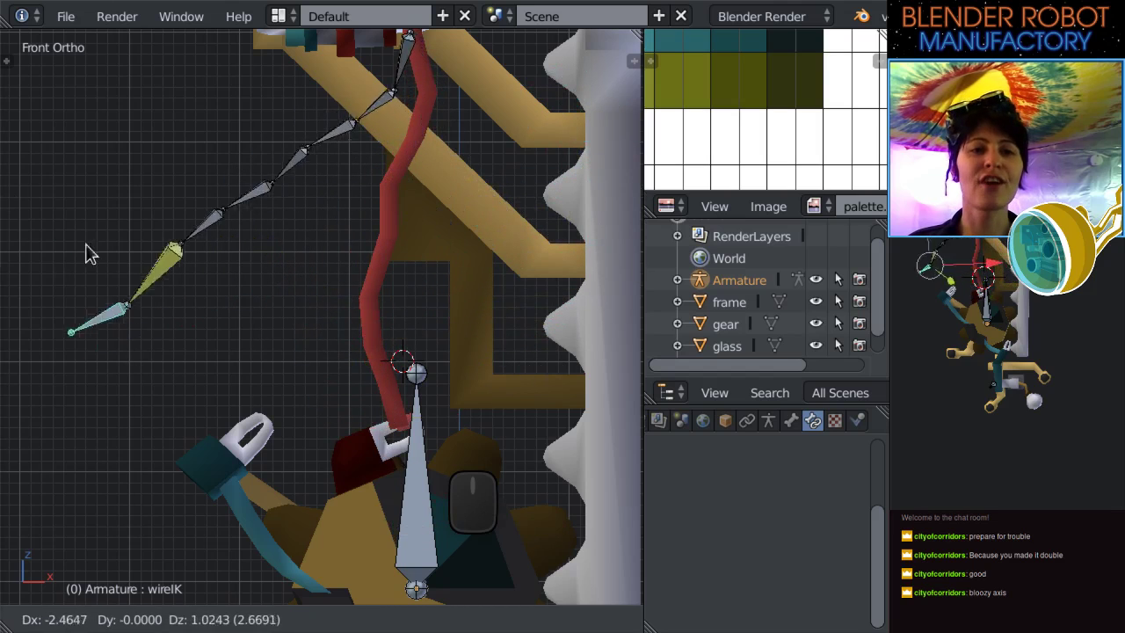
left_click(532, 241)
scroll(532, 239, "down", 2)
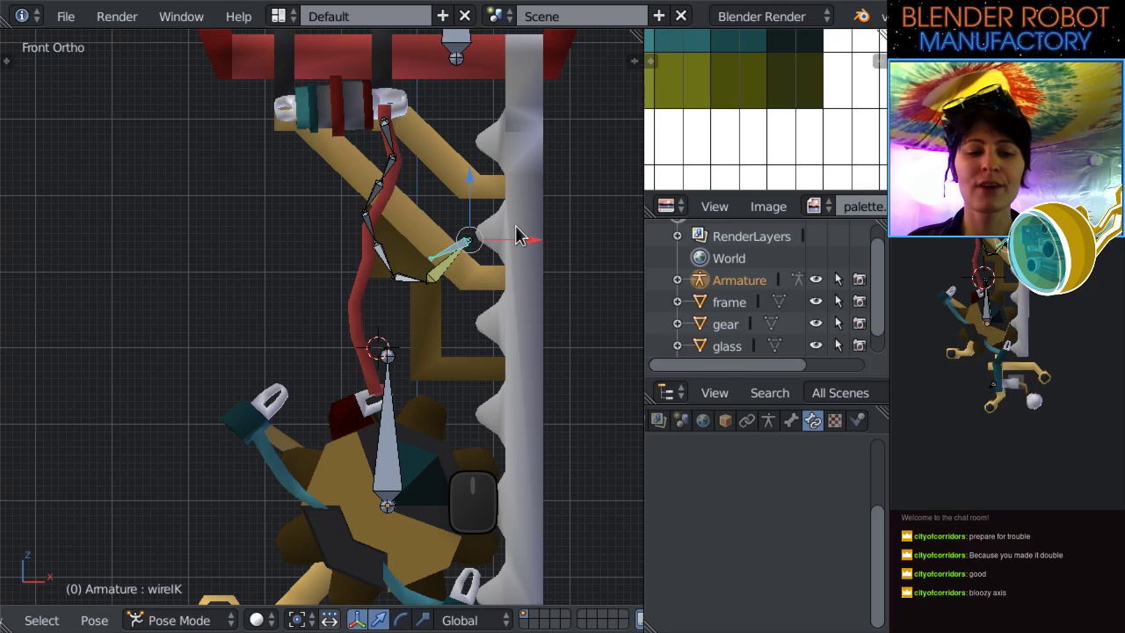
key("alt+g")
Select the wire6 bone and examine its constraint's chain length setting and the whole wire bone chain.
scroll(428, 356, "up", 2)
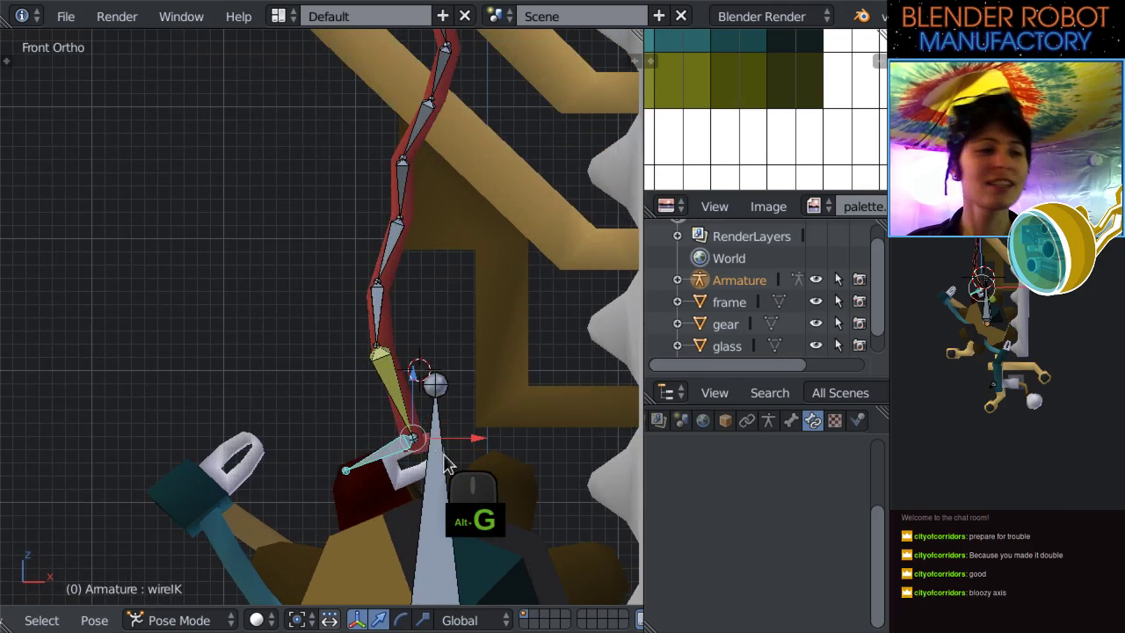
scroll(422, 343, "up", 1)
middle_click_drag(422, 343, 420, 314, "shift")
scroll(415, 455, "up", 4)
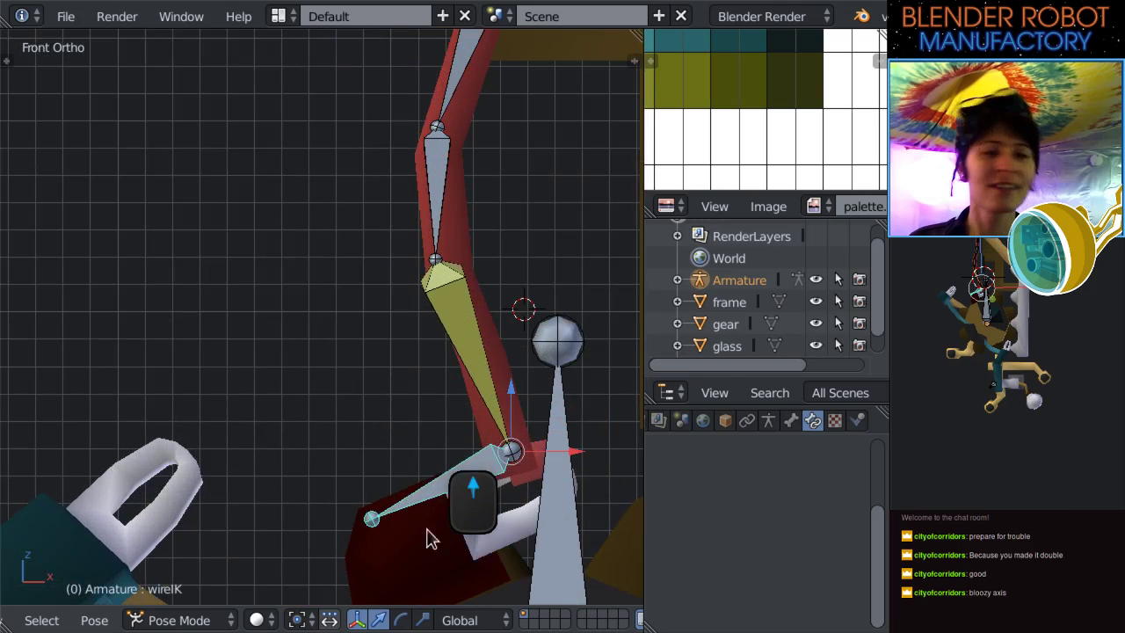
right_click(497, 397)
middle_click_drag(635, 589, 576, 524, "shift")
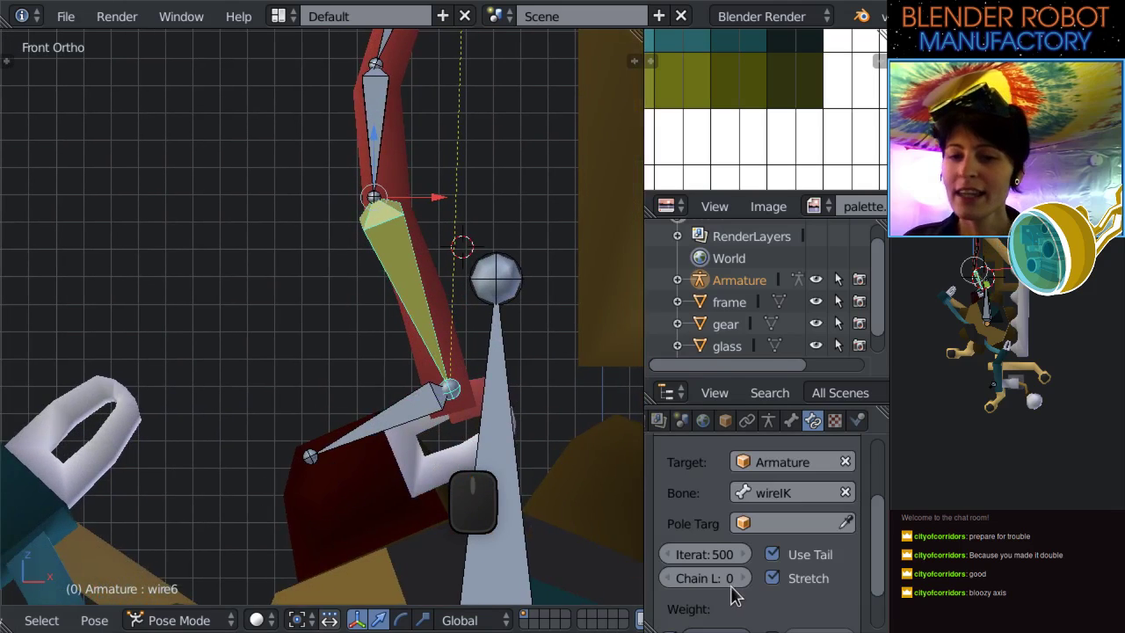
middle_click_drag(509, 387, 442, 538, "shift")
middle_click_drag(514, 117, 404, 546, "shift")
scroll(458, 286, "down", 4)
middle_click_drag(377, 296, 401, 197, "shift")
scroll(400, 198, "down", 2)
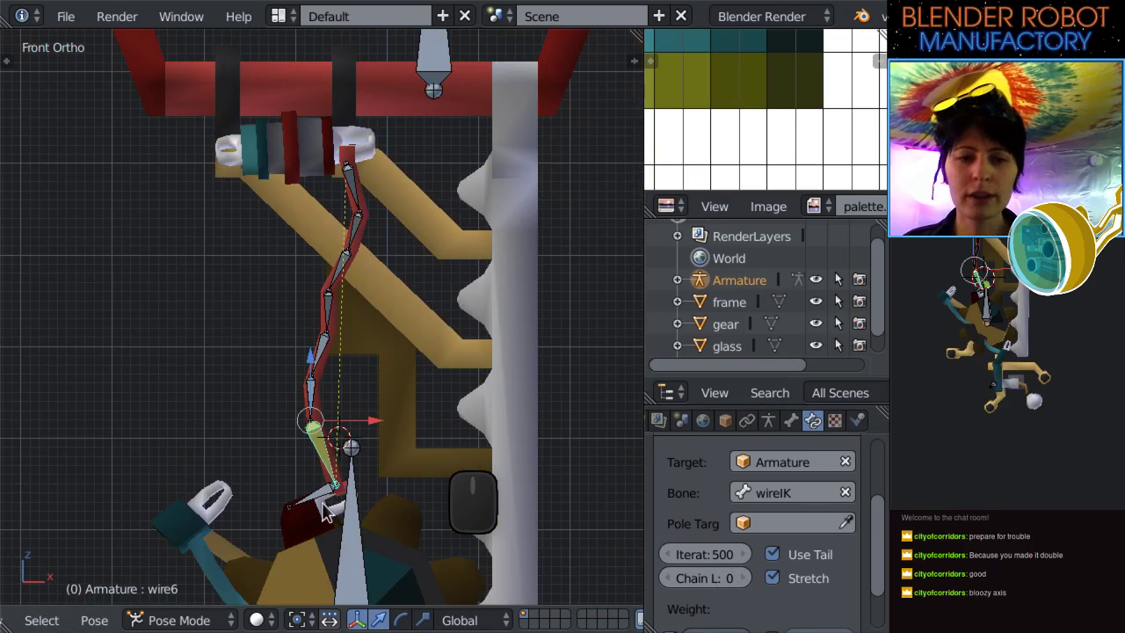
Move the wireIK bone away from the wire and set the wire6 constraint's chain length to 7.
key("g")
left_click(230, 418)
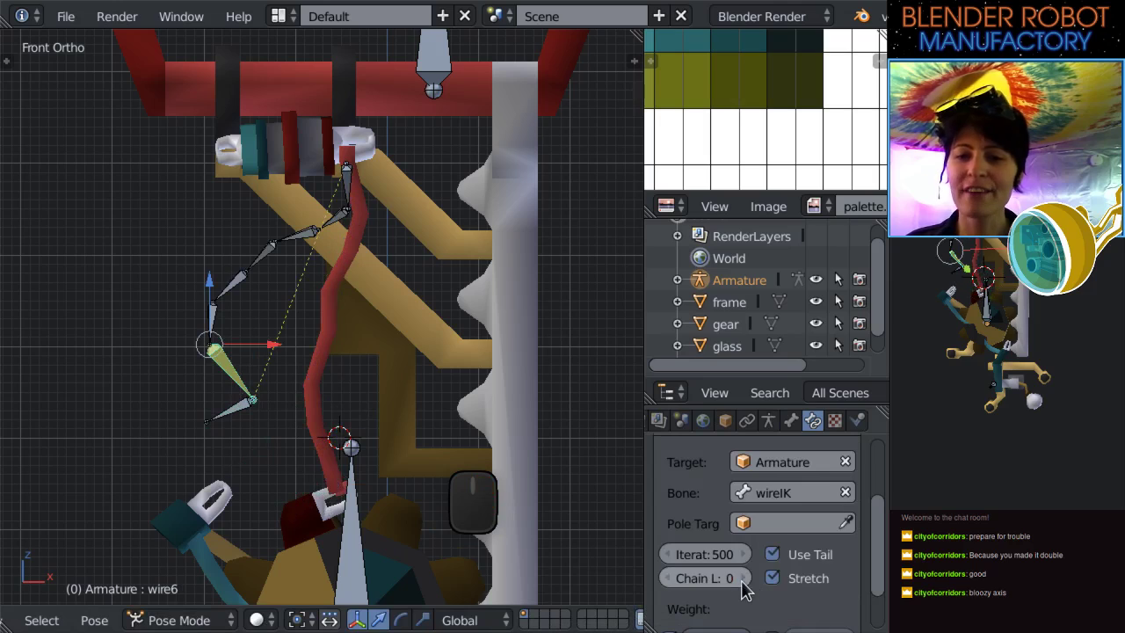
left_click(742, 579)
left_click(743, 579)
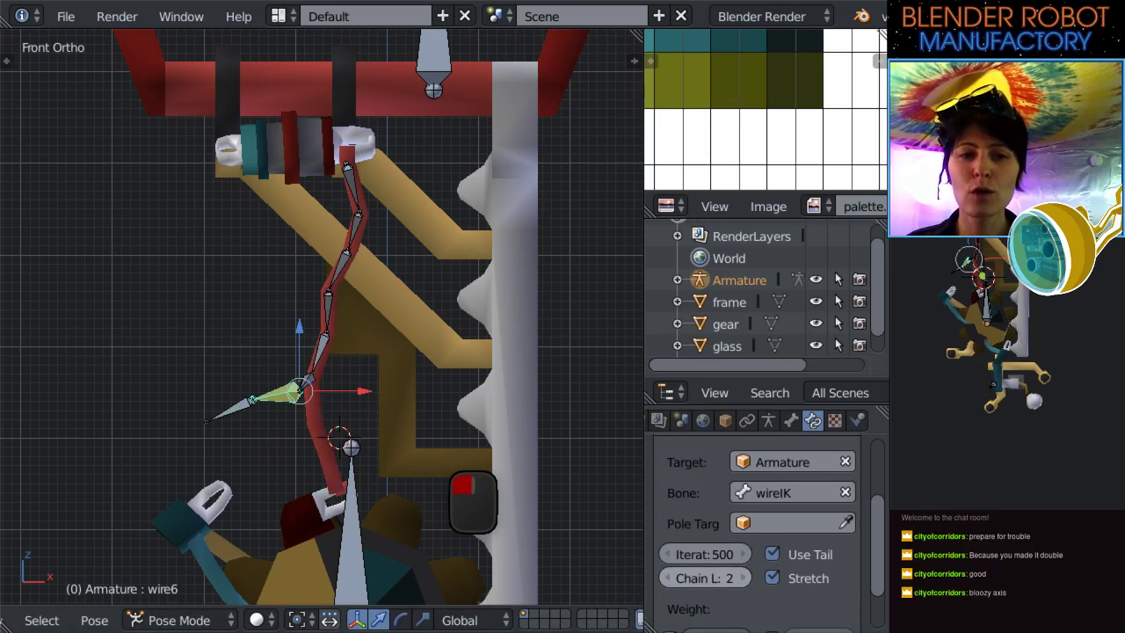
left_click(743, 579)
left_click(742, 579)
left_click(743, 579)
left_click(742, 579)
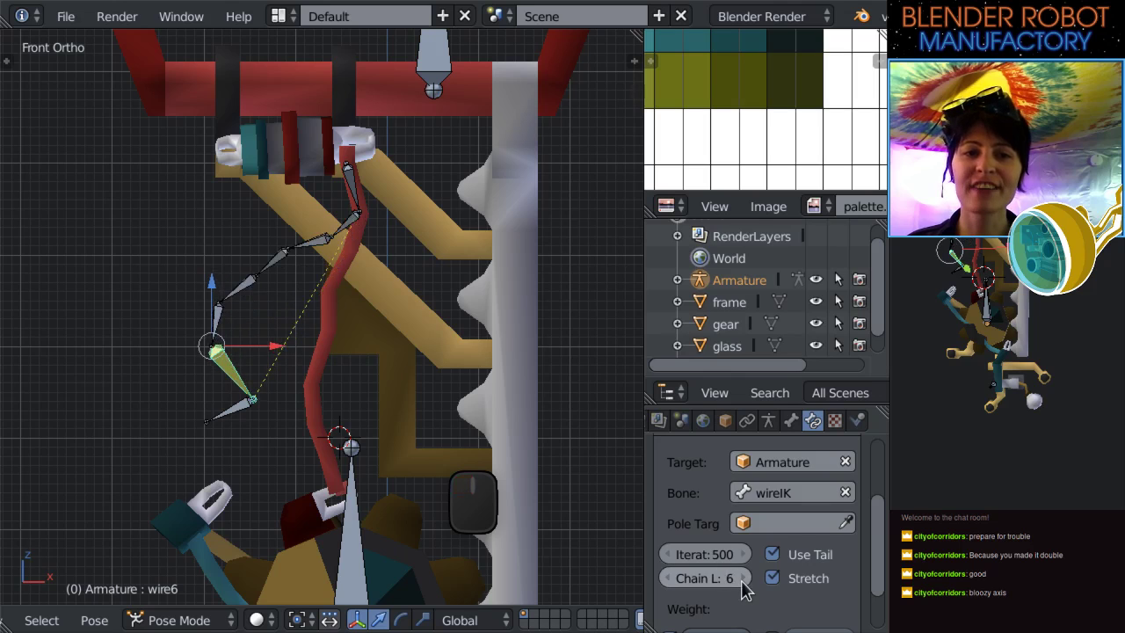
left_click(743, 579)
Test the new chain length by moving the wireIK bone farther out, and clear the bone's location.
right_click(234, 409)
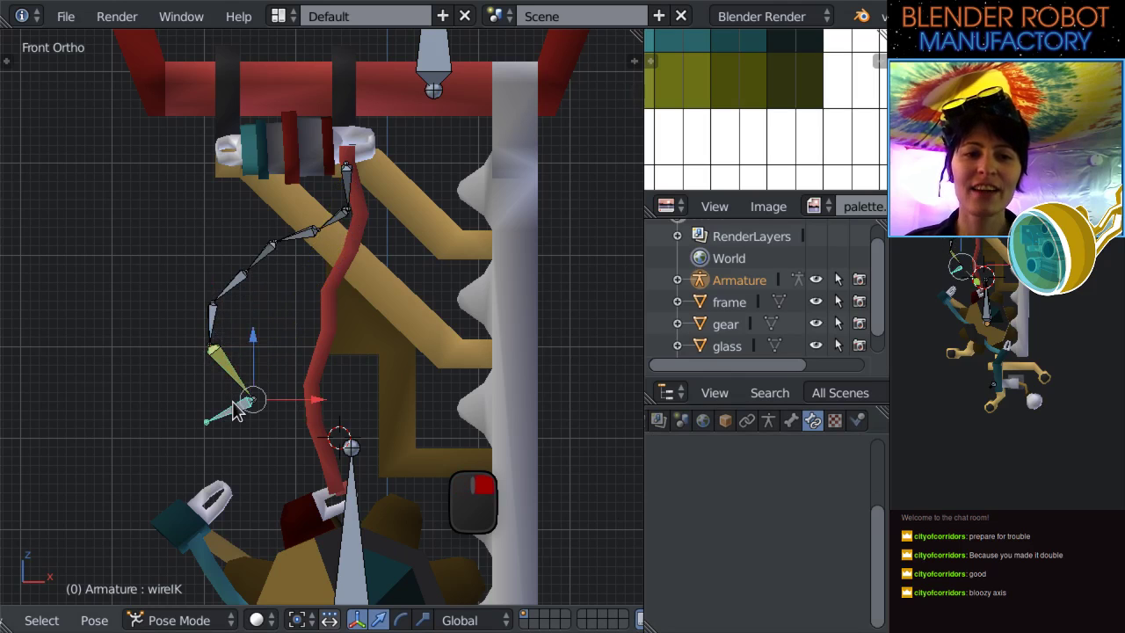
key("g")
left_click(132, 345)
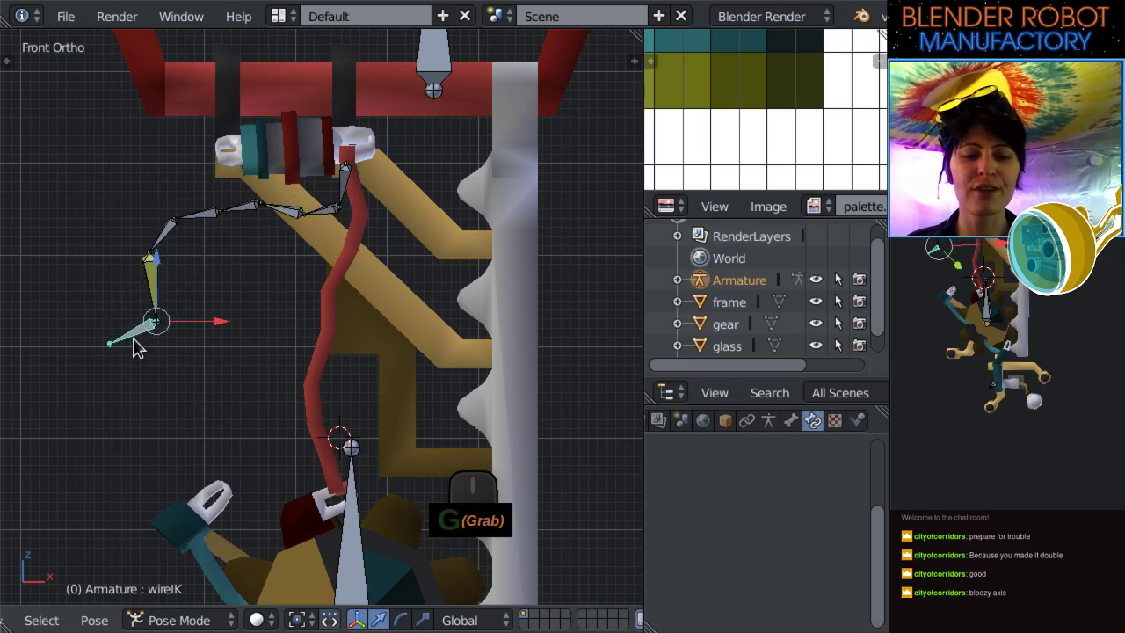
key("alt+g")
scroll(455, 420, "up", 2)
middle_click_drag(458, 410, 446, 264, "shift")
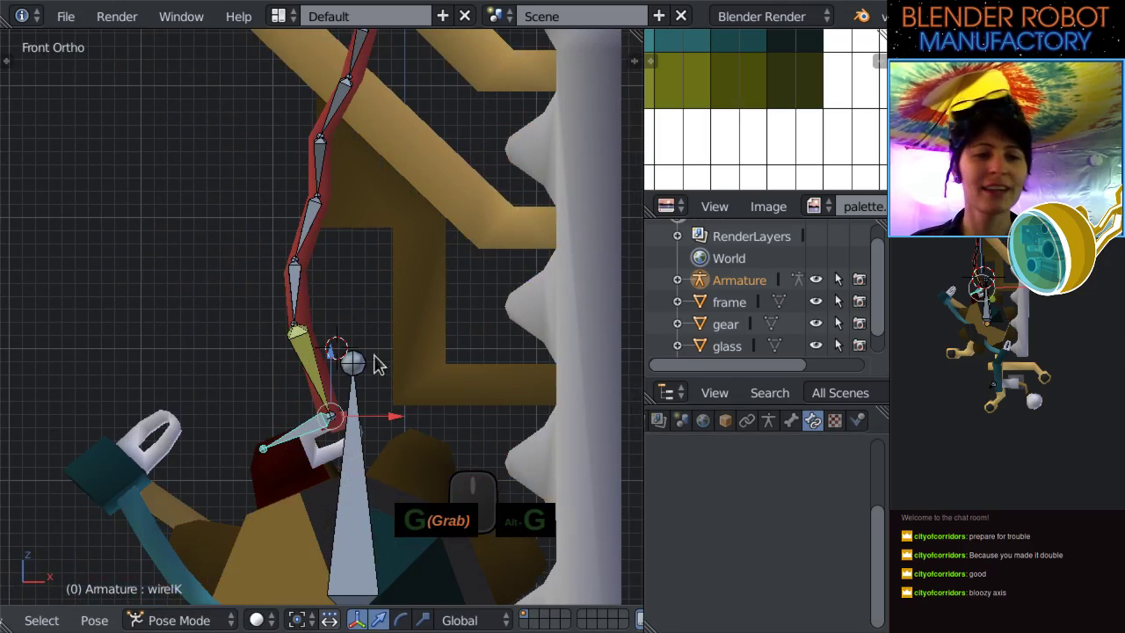
Check the wire6 constraint's Stretch option, move the wireIK bone once more as a test, and clear its location.
right_click(305, 362)
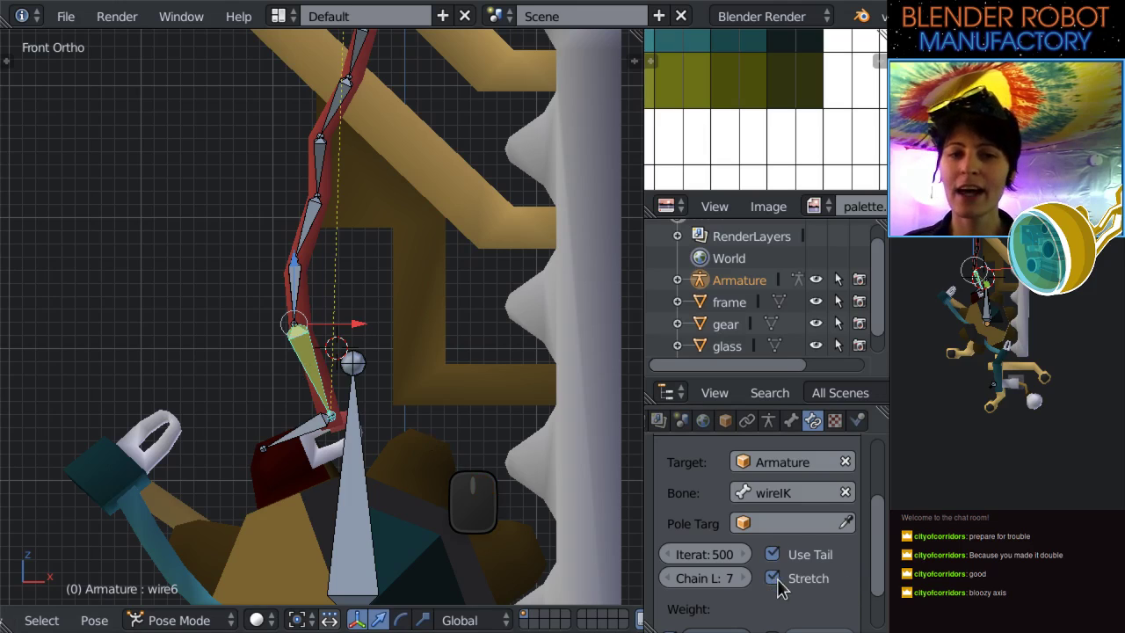
scroll(294, 369, "down", 3)
right_click(316, 378)
key("g")
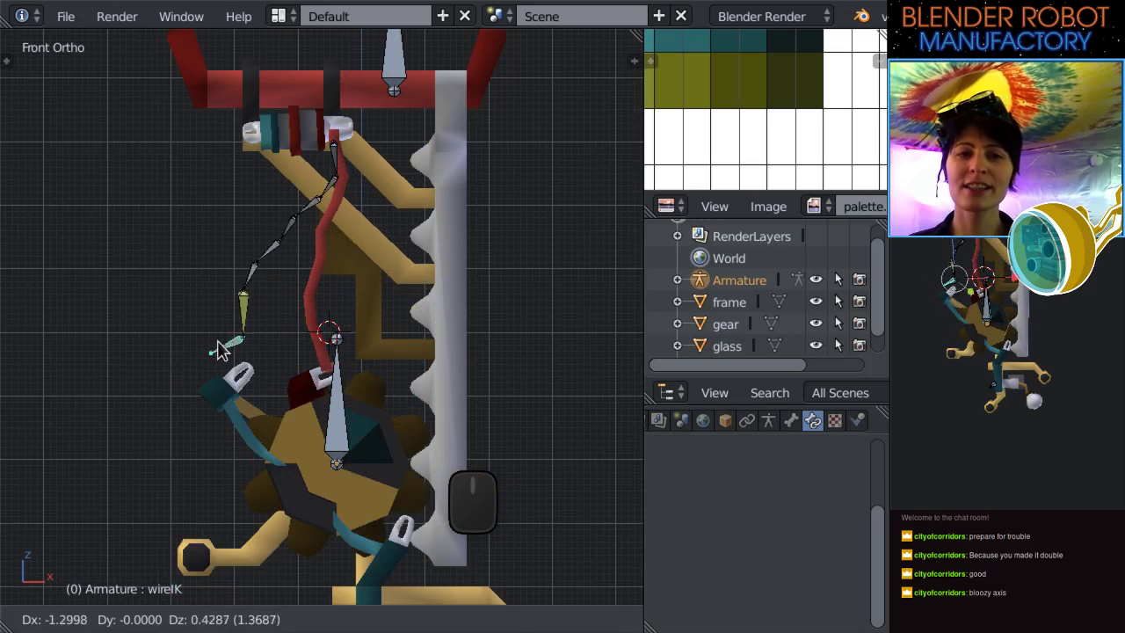
left_click(222, 350)
key("alt+g")
scroll(327, 420, "up", 4)
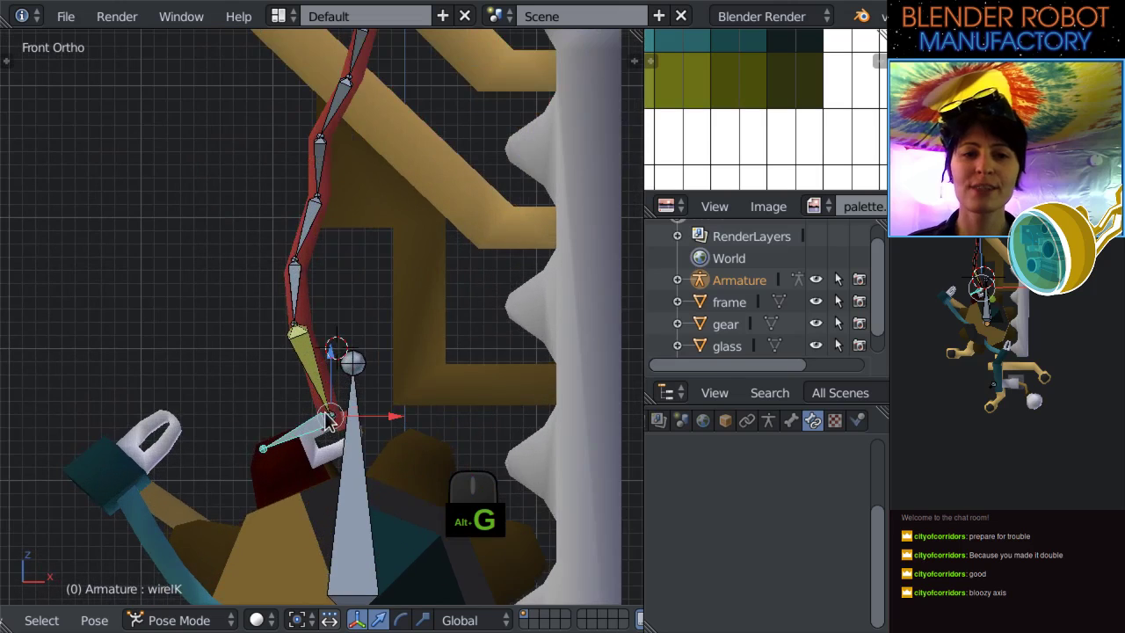
Reselect the wire6 bone and examine the remaining Inverse Kinematics settings, such as Use Tail and Weight.
right_click(302, 356)
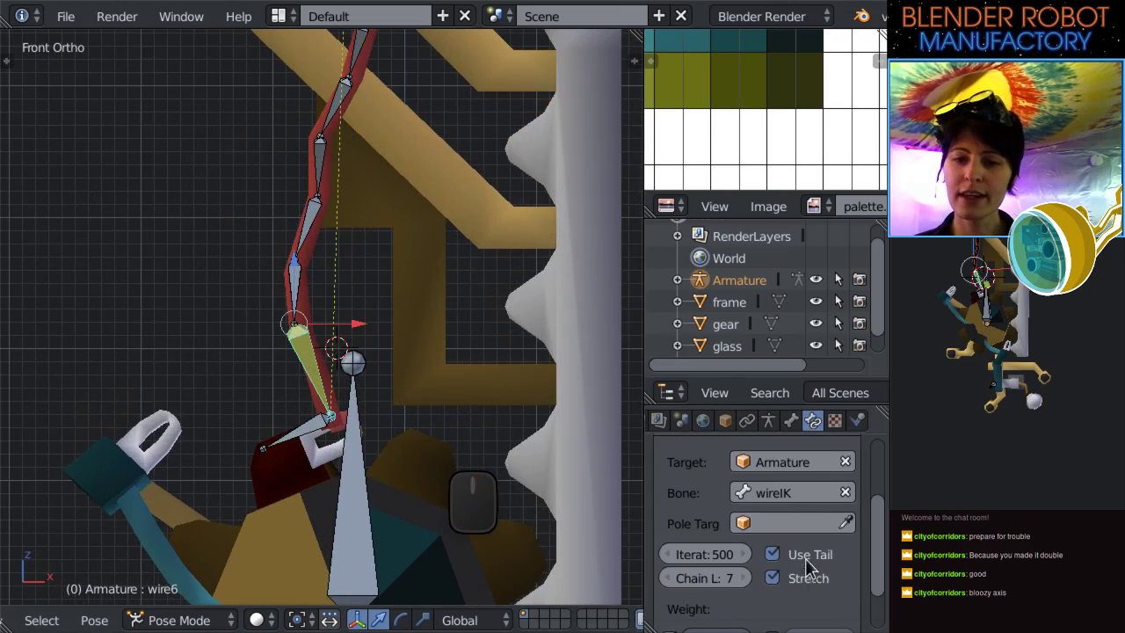
scroll(803, 589, "down", 1)
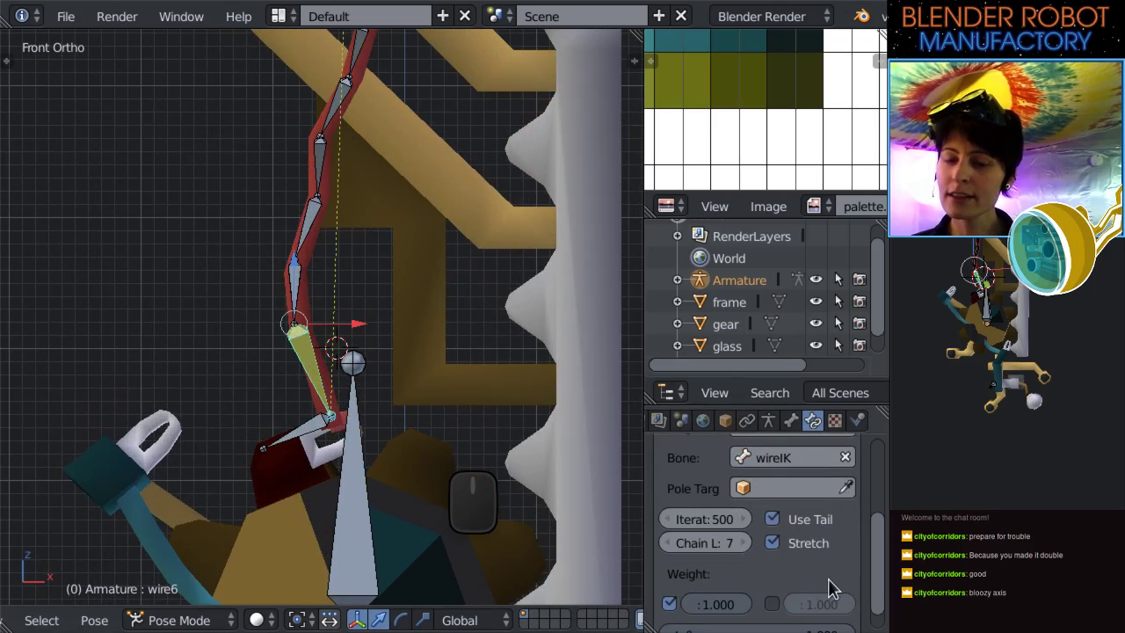
scroll(304, 322, "down", 5)
scroll(304, 322, "up", 4)
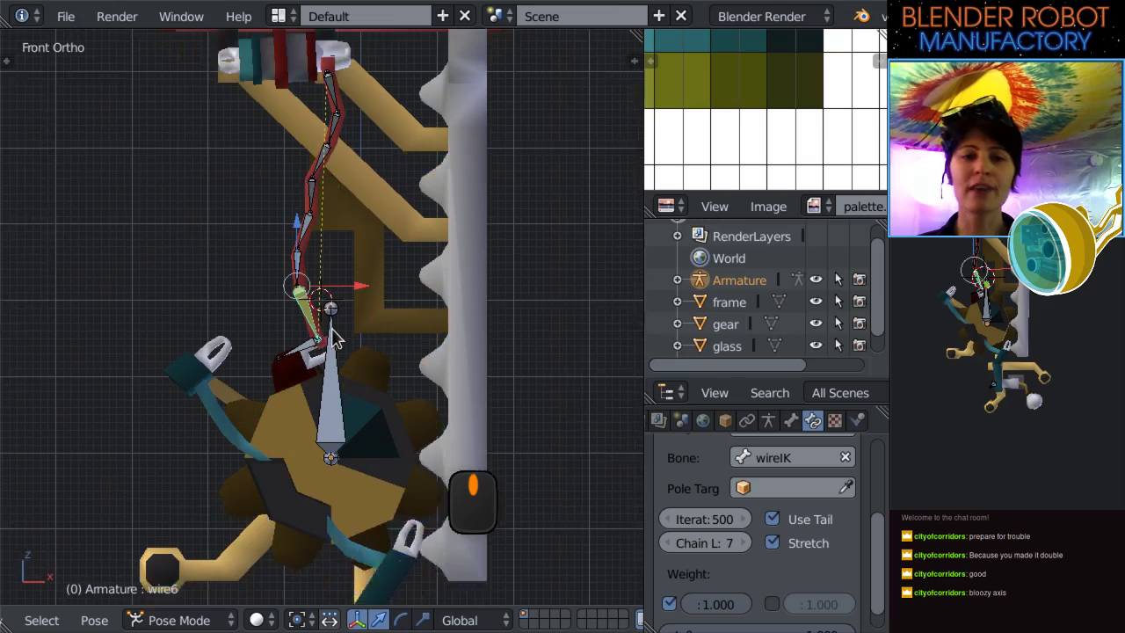
Try rotating the gear bone clockwise toward the toothed rack to see whether the wire follows, and undo the rotation.
right_click(307, 325)
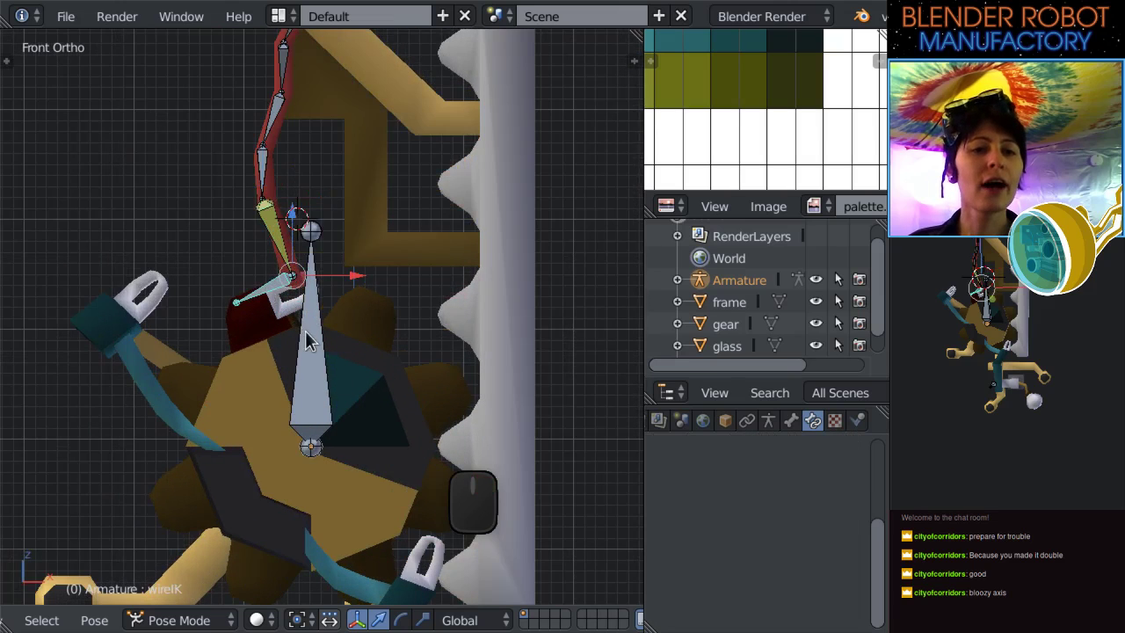
scroll(326, 273, "down", 2)
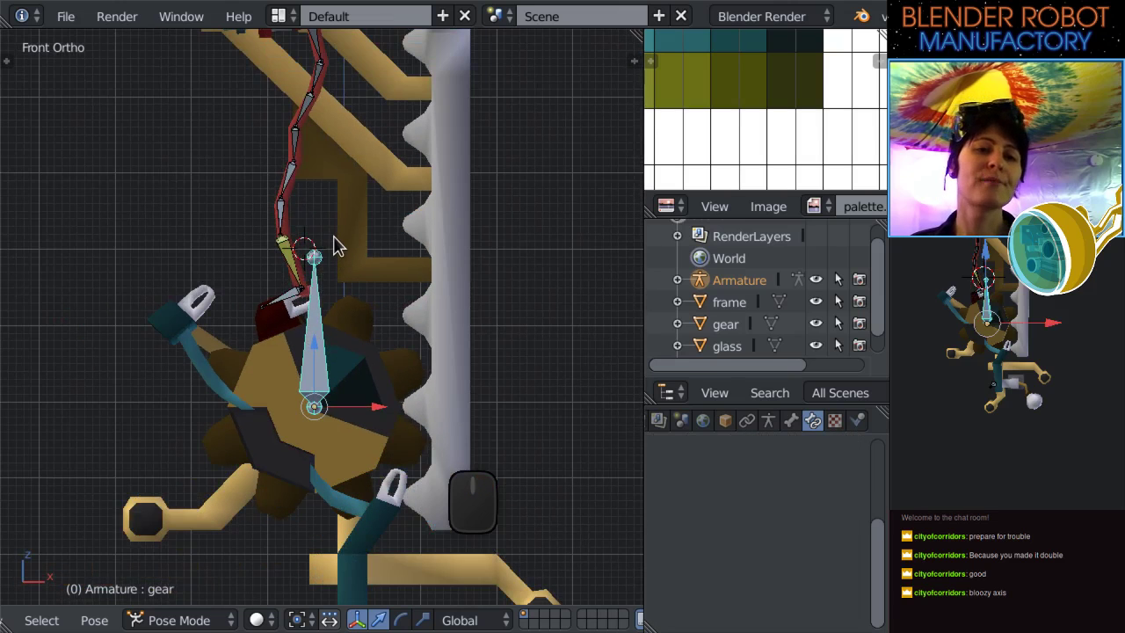
key("r")
left_click(448, 471)
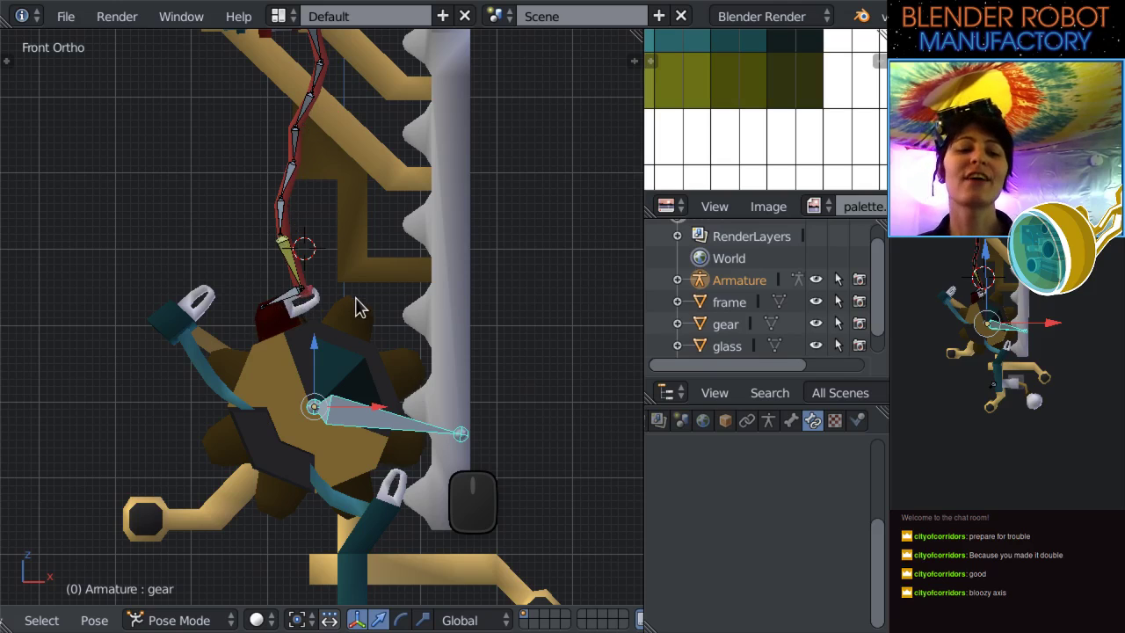
key("ctrl+z")
Select the wireIK bone and switch the armature to Edit Mode.
scroll(356, 301, "up", 3)
right_click(275, 283)
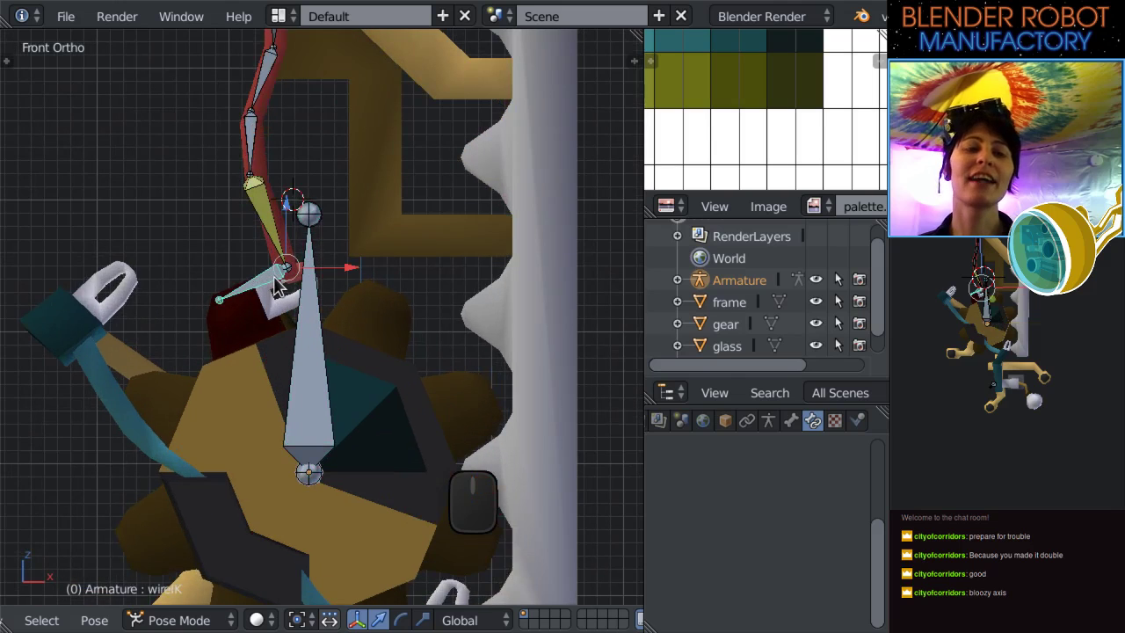
left_click(176, 620)
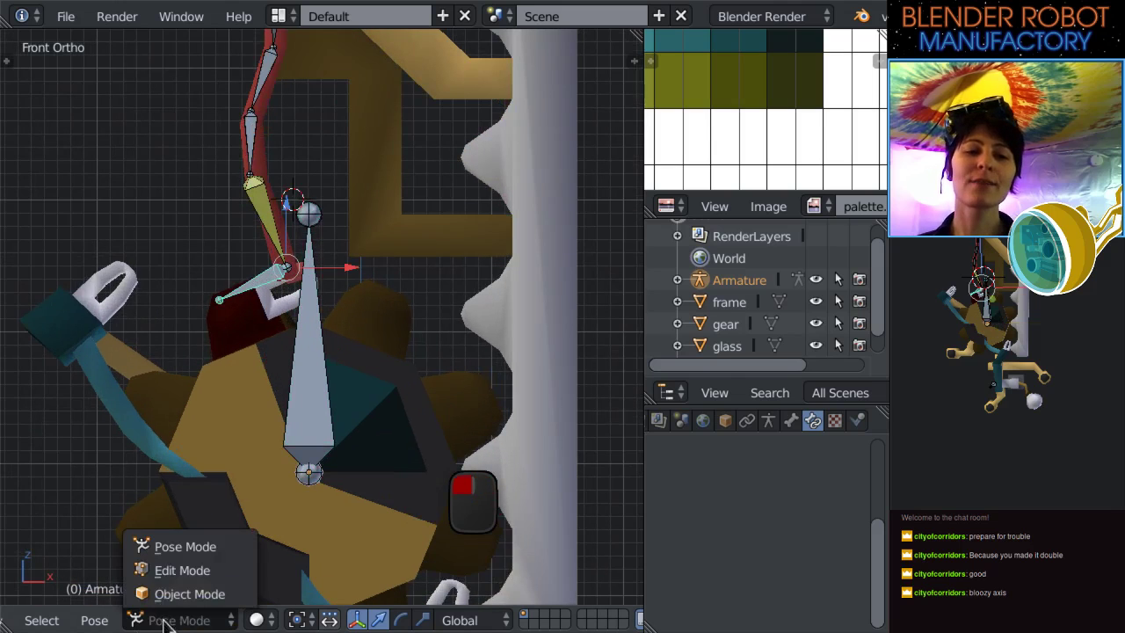
left_click(160, 580)
Parent the wireIK bone to the gear bone with Keep Offset and return the armature to Pose Mode.
scroll(379, 278, "up", 2)
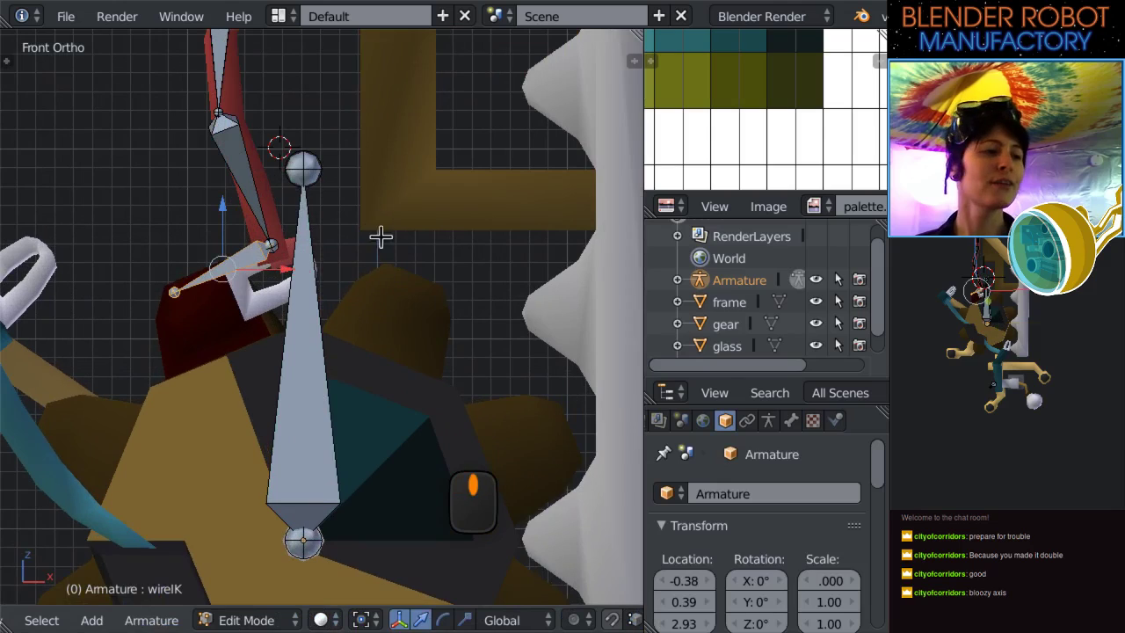
middle_click_drag(377, 223, 386, 268, "shift")
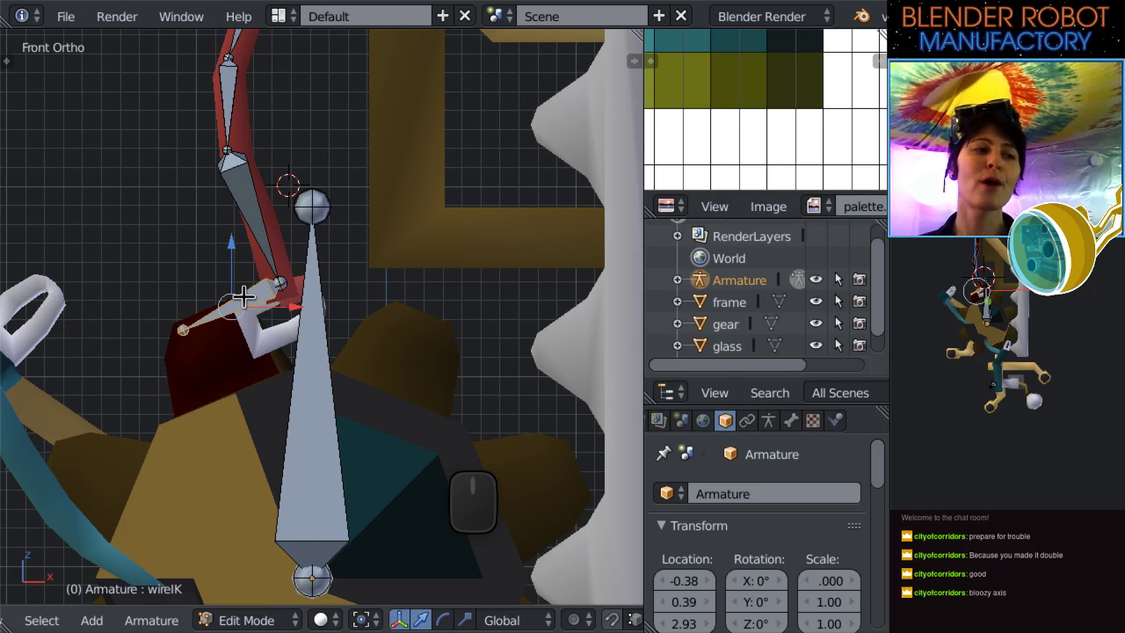
right_click(312, 279)
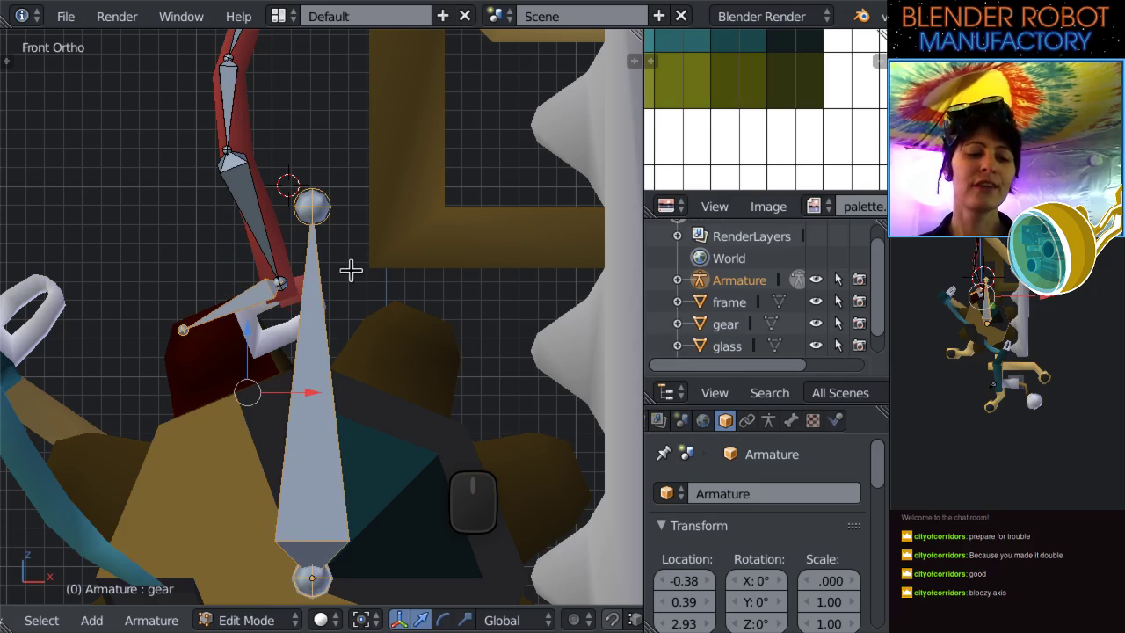
key("ctrl+p")
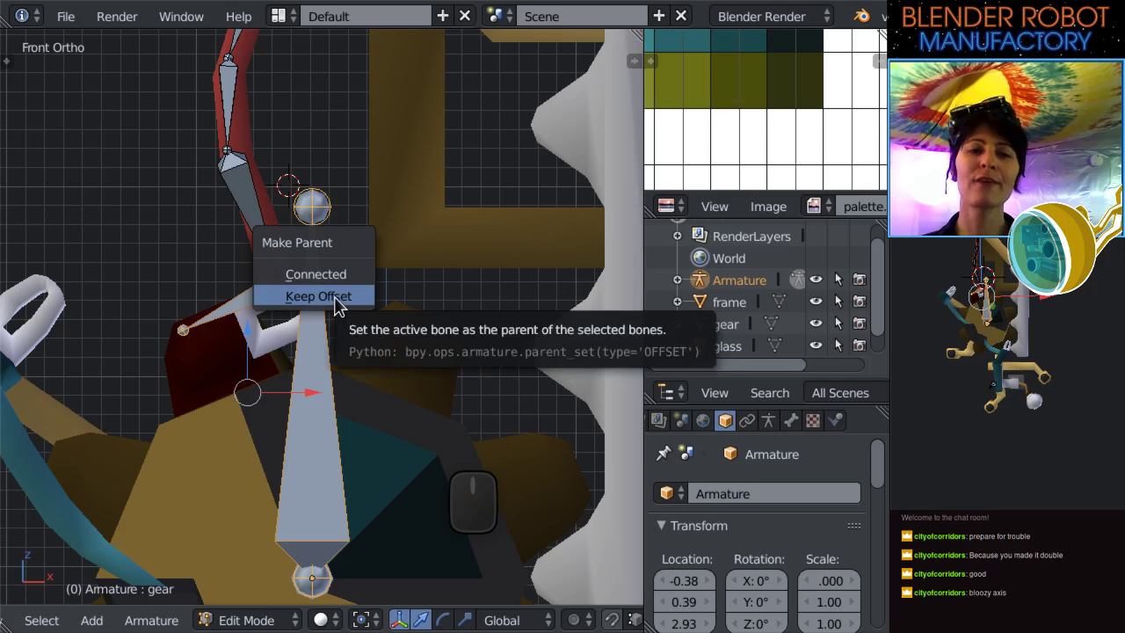
left_click(318, 296)
scroll(334, 295, "down", 5)
scroll(334, 297, "up", 4)
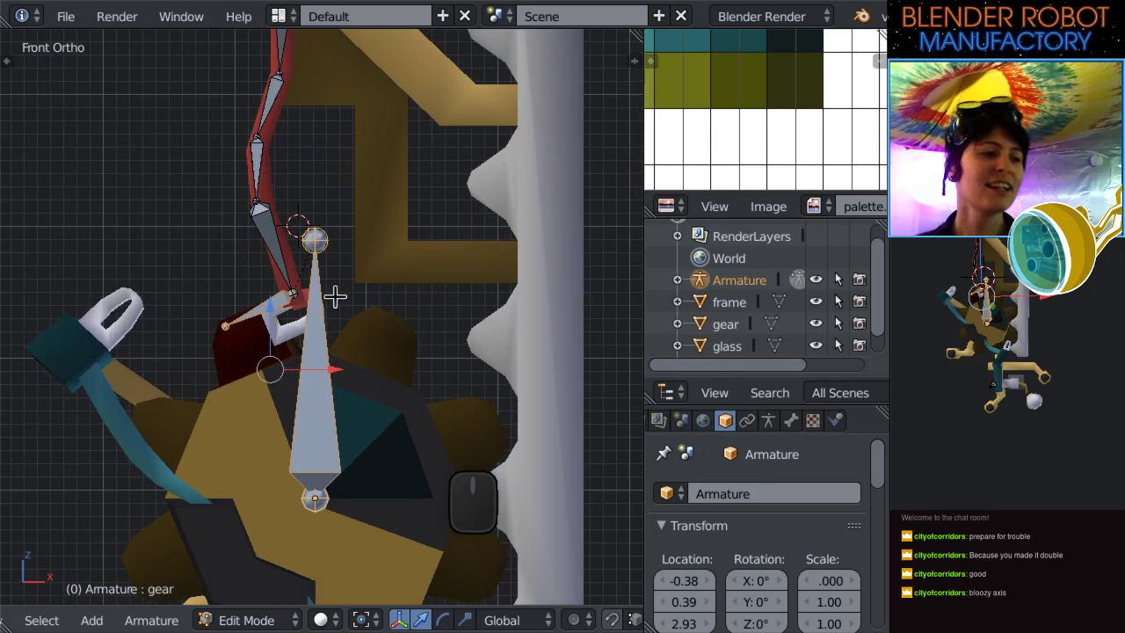
middle_click_drag(334, 297, 356, 281, "shift")
key("Tab")
key("ctrl+Tab")
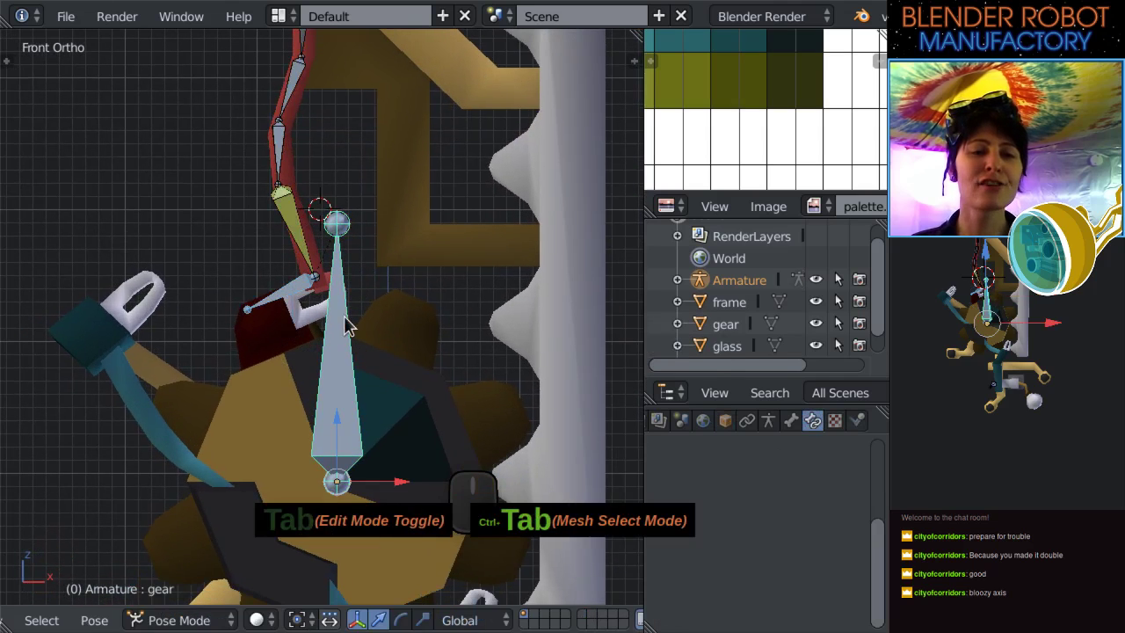
Rotate the gear bone clockwise toward the toothed rack to test how the wire bones follow, and undo the rotation.
key("r")
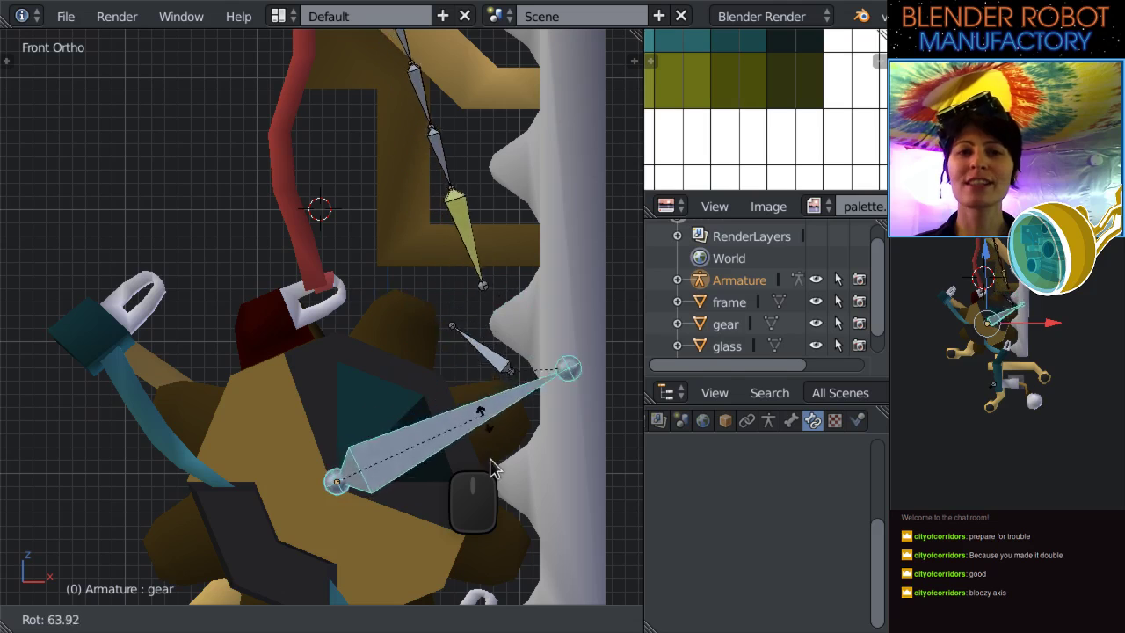
left_click(488, 457)
scroll(485, 472, "down", 5)
scroll(413, 435, "up", 2)
scroll(413, 435, "up", 4)
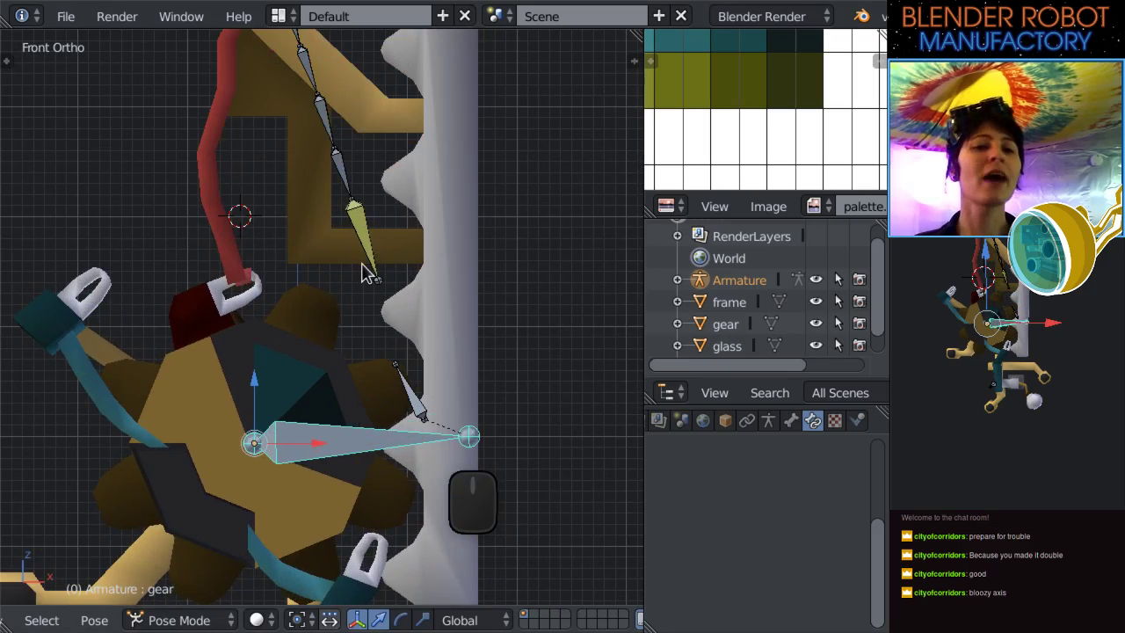
scroll(360, 271, "down", 3)
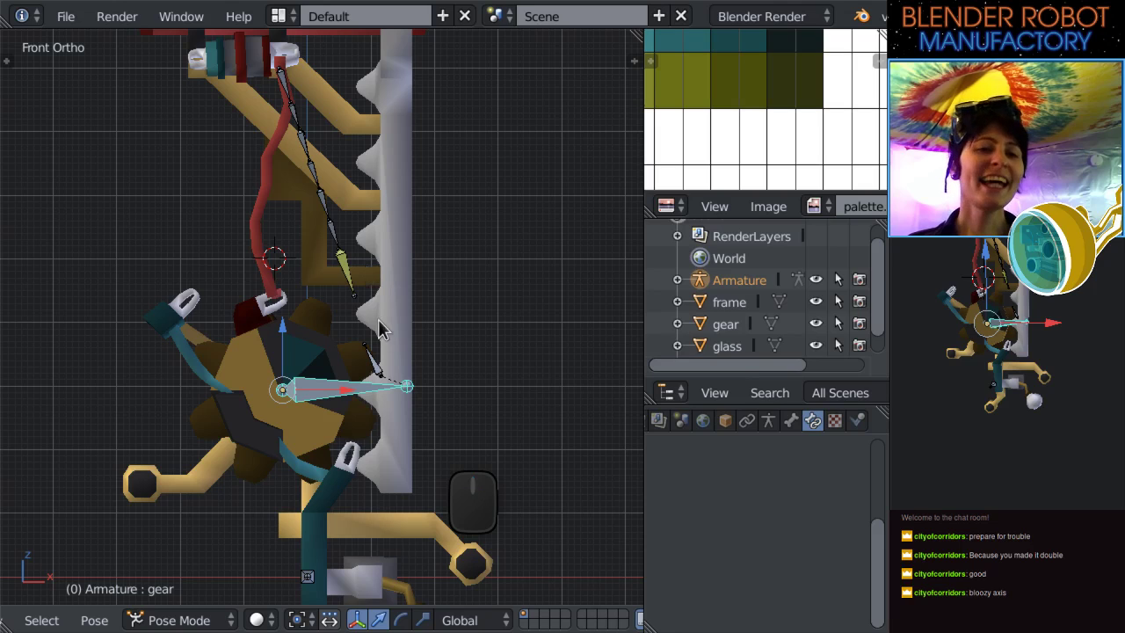
key("ctrl+z")
scroll(371, 330, "up", 1)
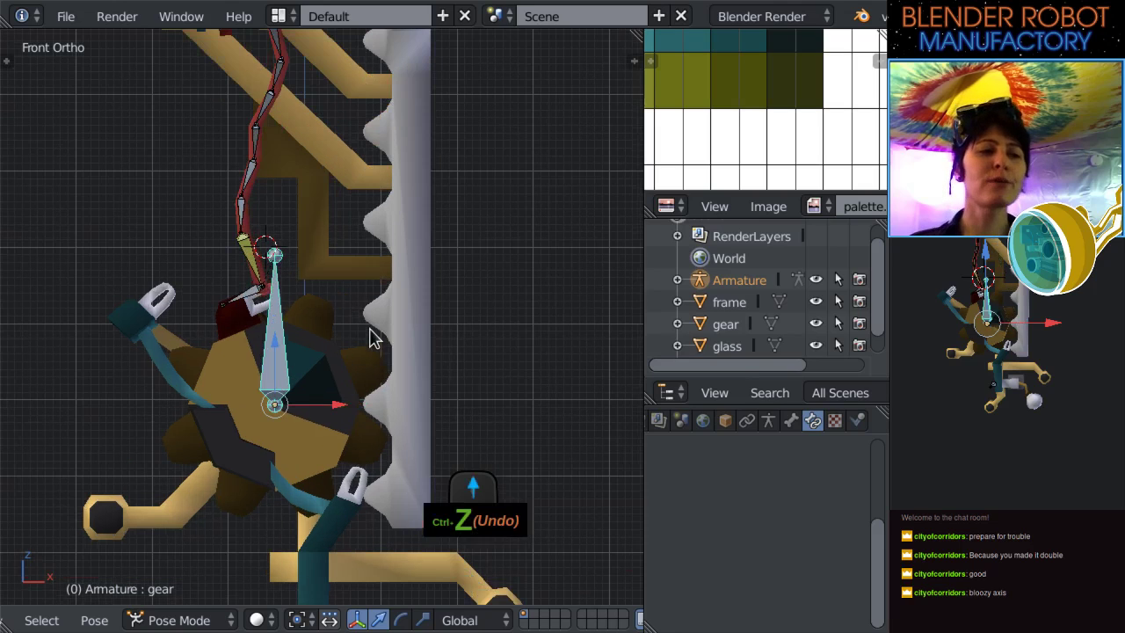
Select the topPiece bone, move it down as a test of the wire chain, and undo the move.
middle_click_drag(358, 329, 431, 409, "shift")
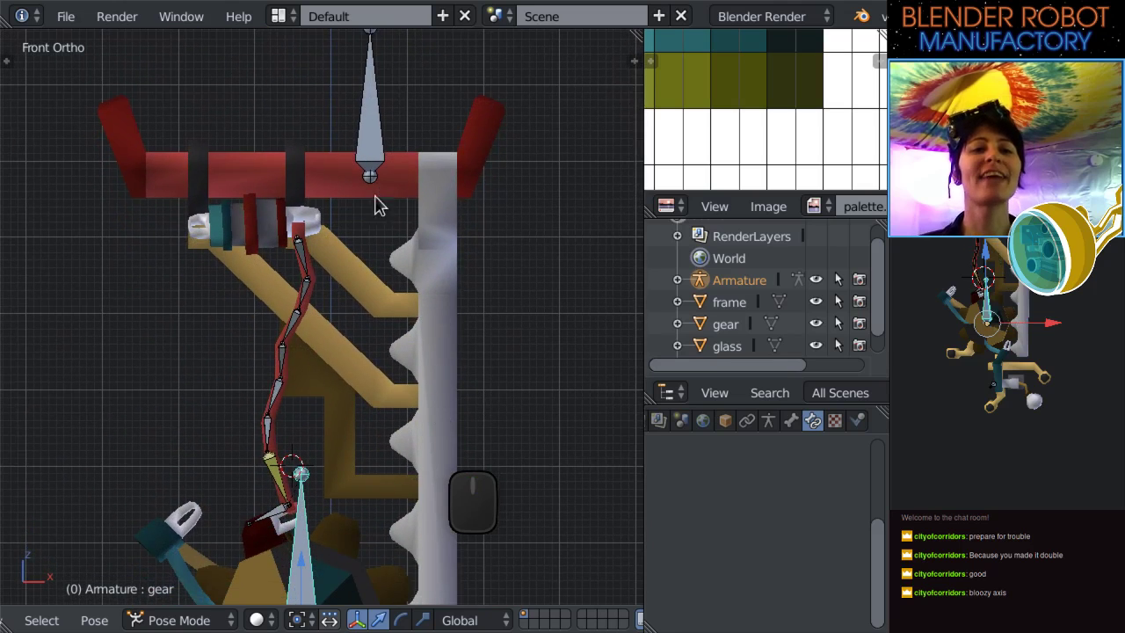
right_click(380, 110)
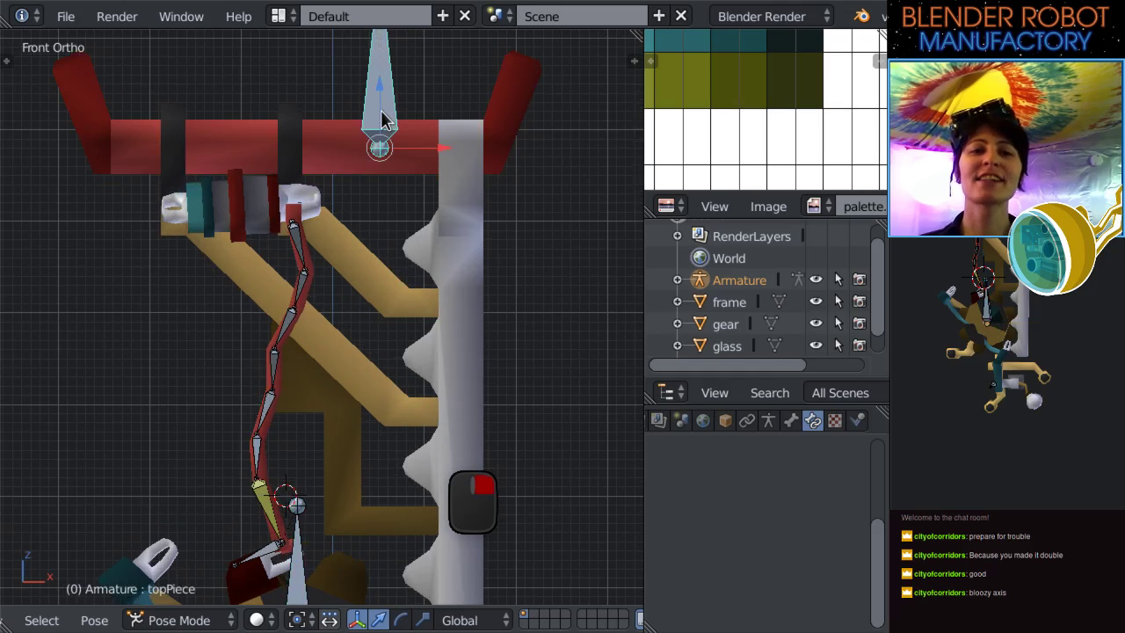
scroll(381, 109, "down", 1)
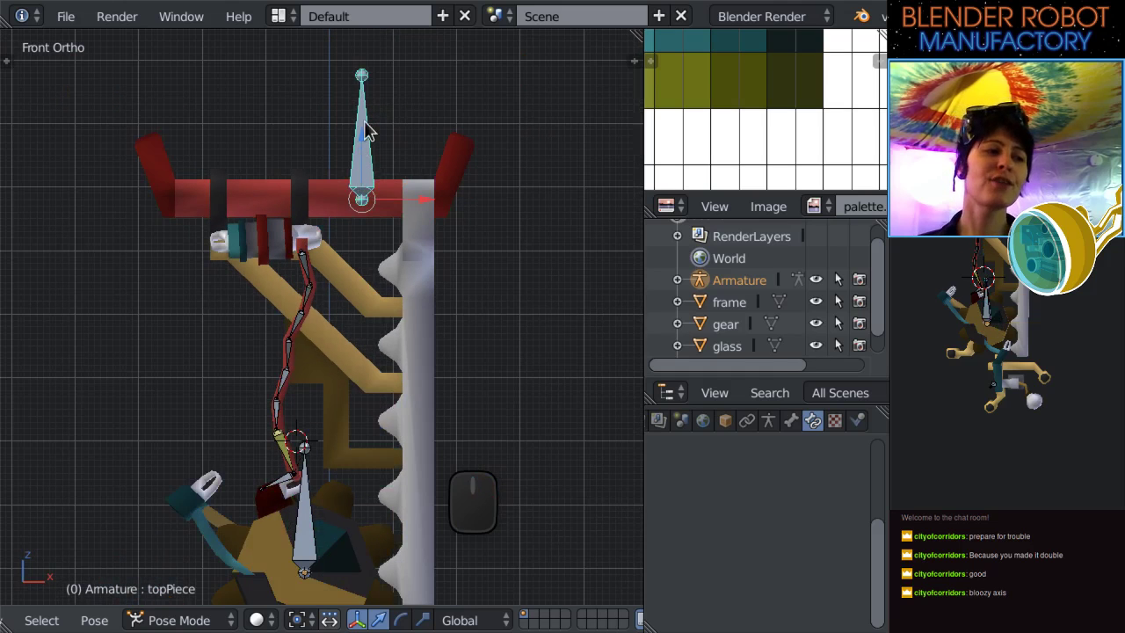
middle_click_drag(391, 235, 375, 178, "shift")
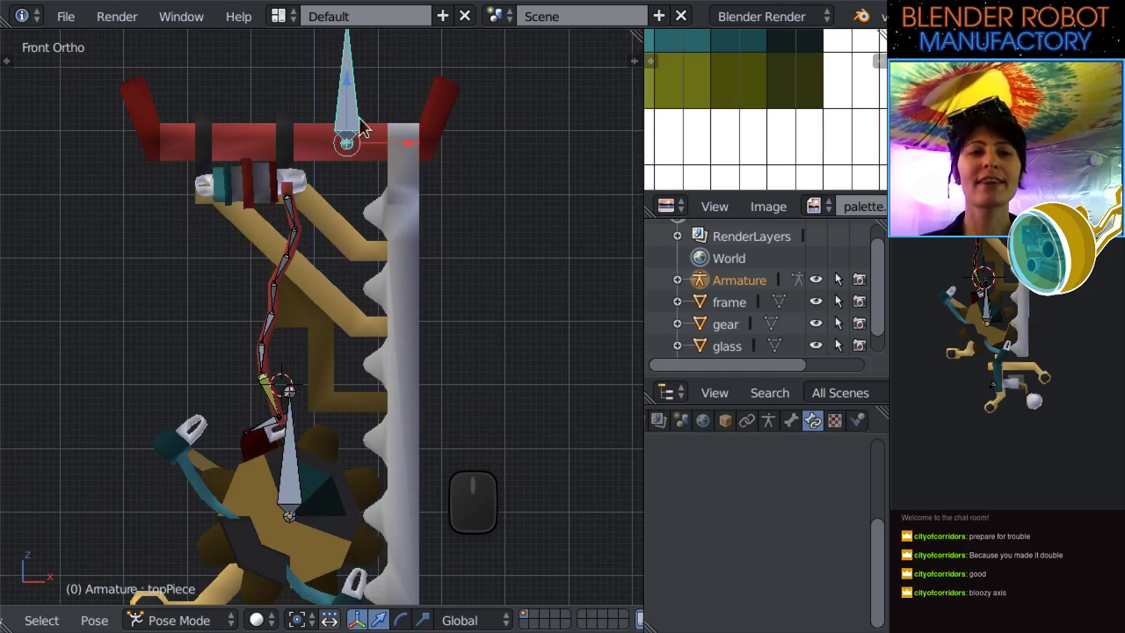
left_click_drag(349, 91, 354, 281)
key("ctrl+z")
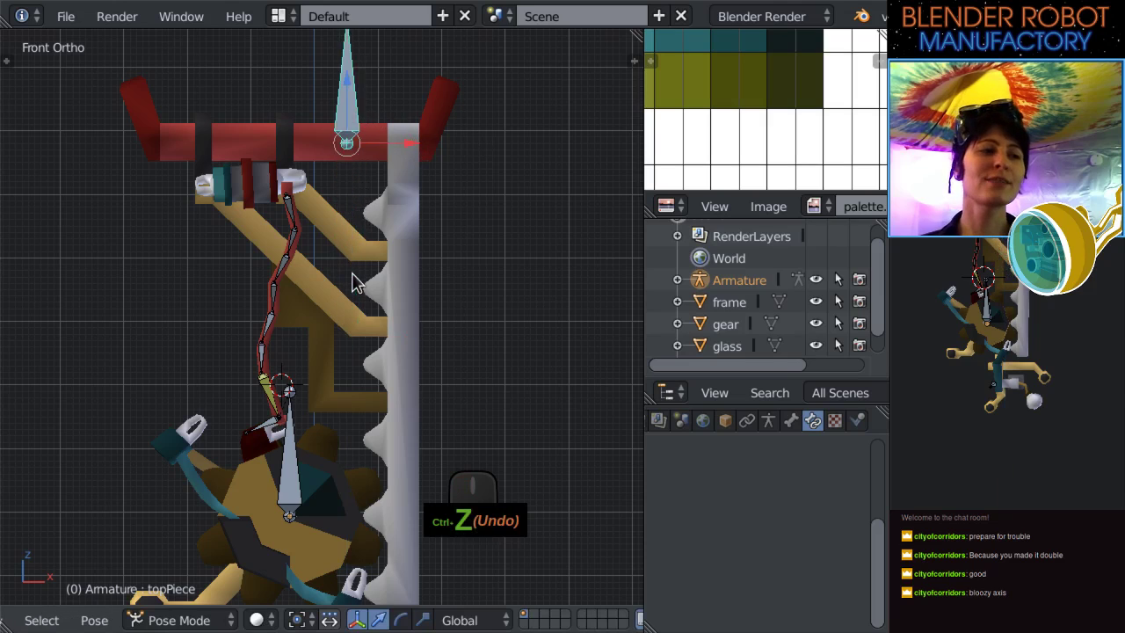
In Edit Mode, parent the wire0 bone to the topPiece bone with Keep Offset, and return to Pose Mode.
key("Tab")
middle_click_drag(283, 204, 349, 201, "shift")
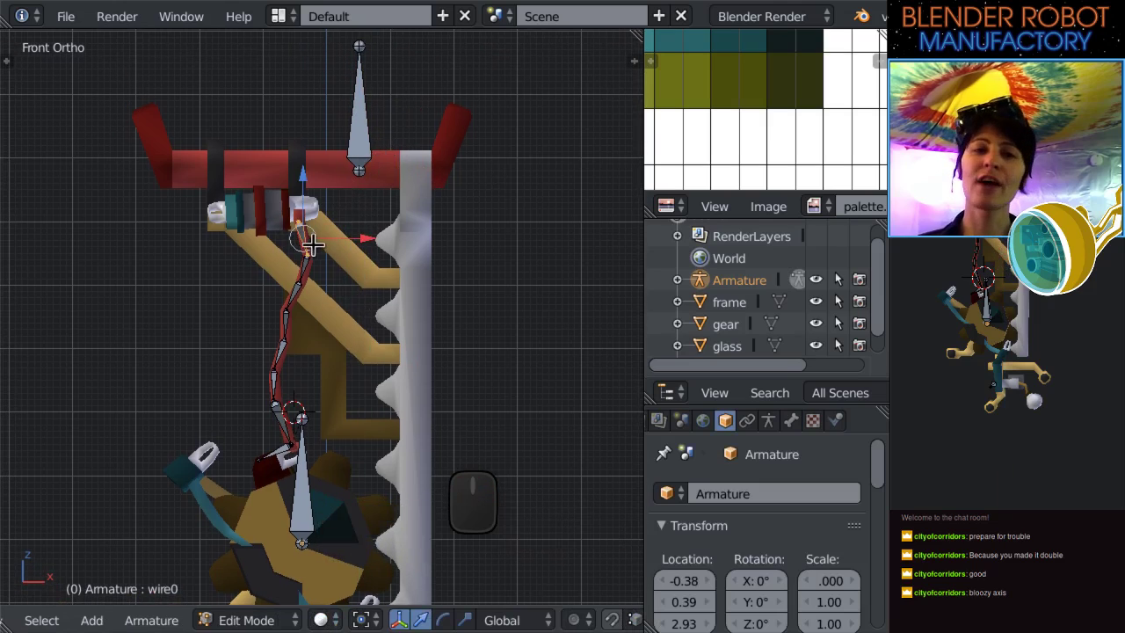
right_click(356, 141)
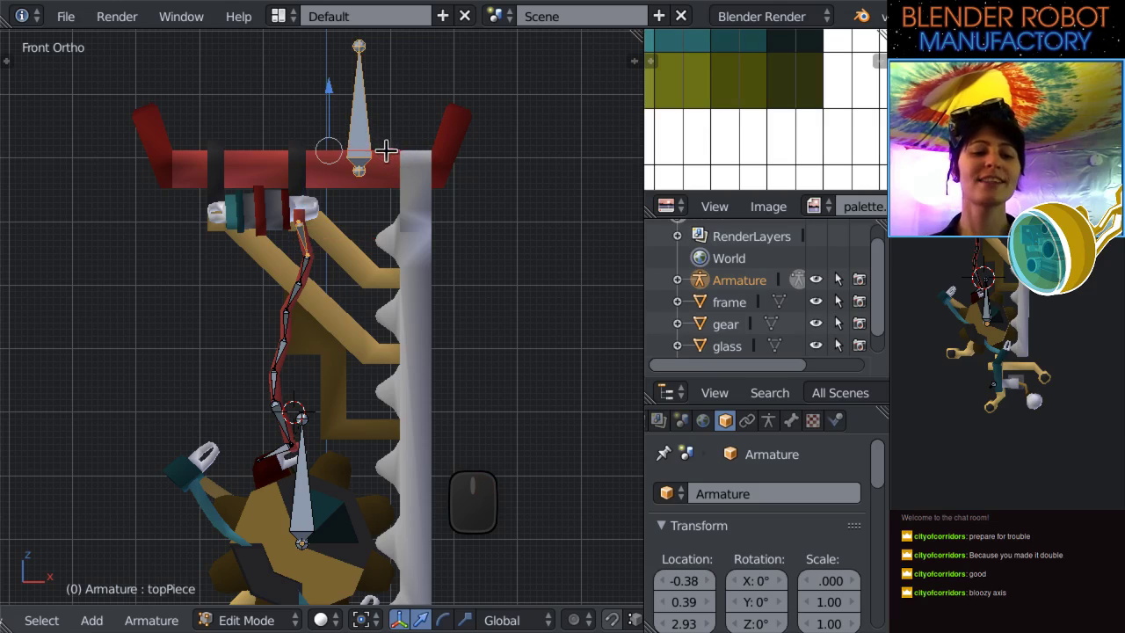
key("ctrl+p")
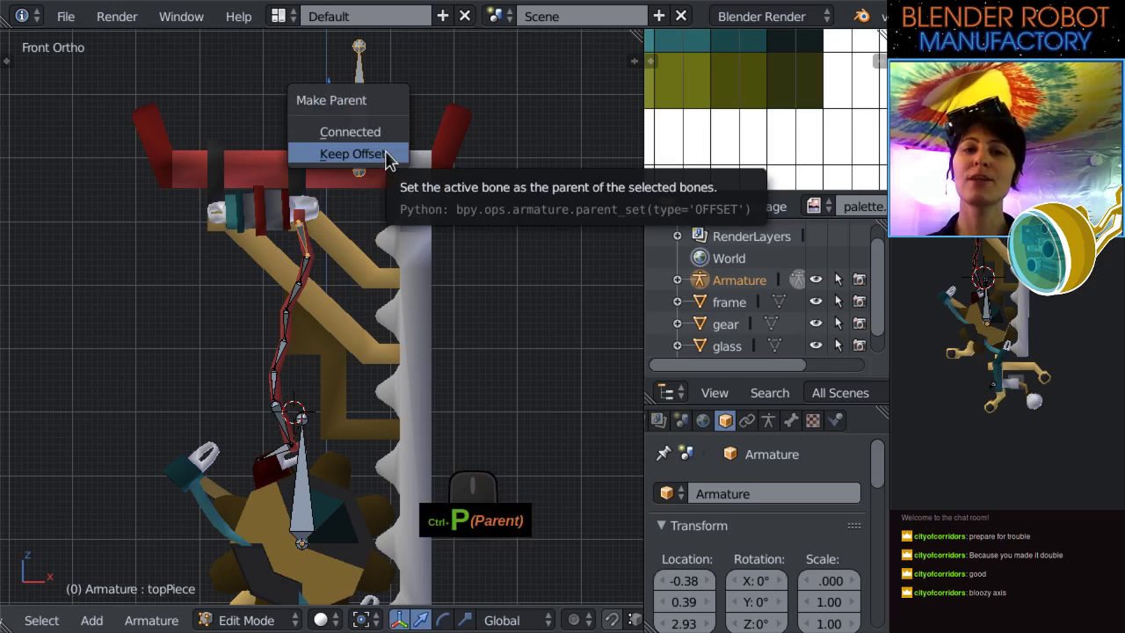
left_click(389, 155)
key("Tab")
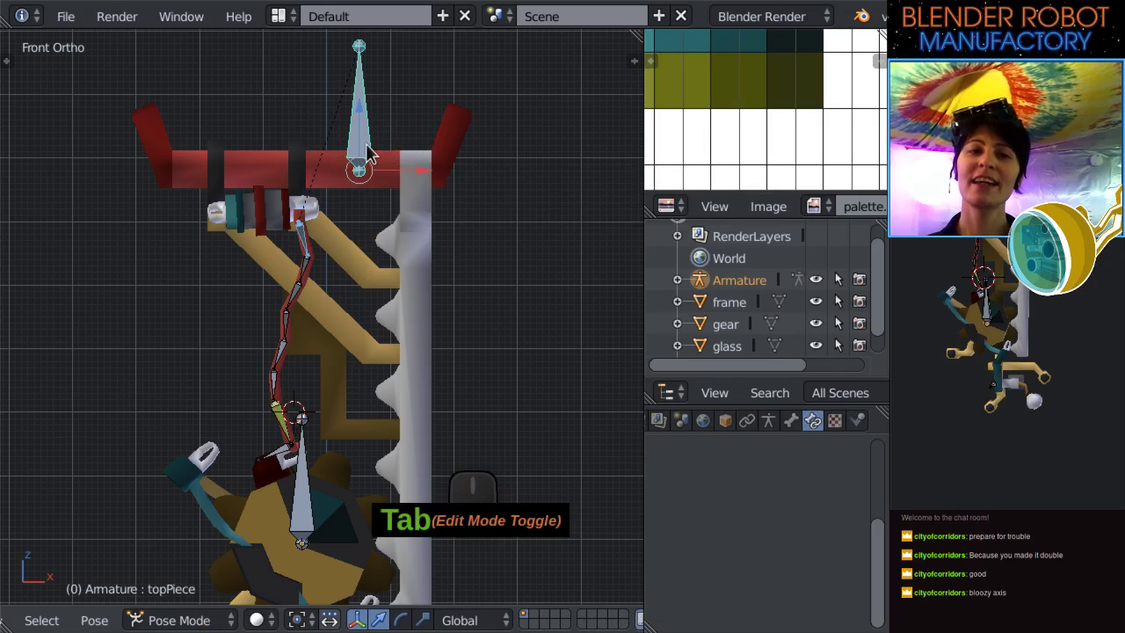
Test the wire rig by moving the topPiece bone down and rotating the gear bone clockwise past the horizontal.
left_click_drag(361, 138, 355, 251)
right_click(295, 439)
key("z")
key("z")
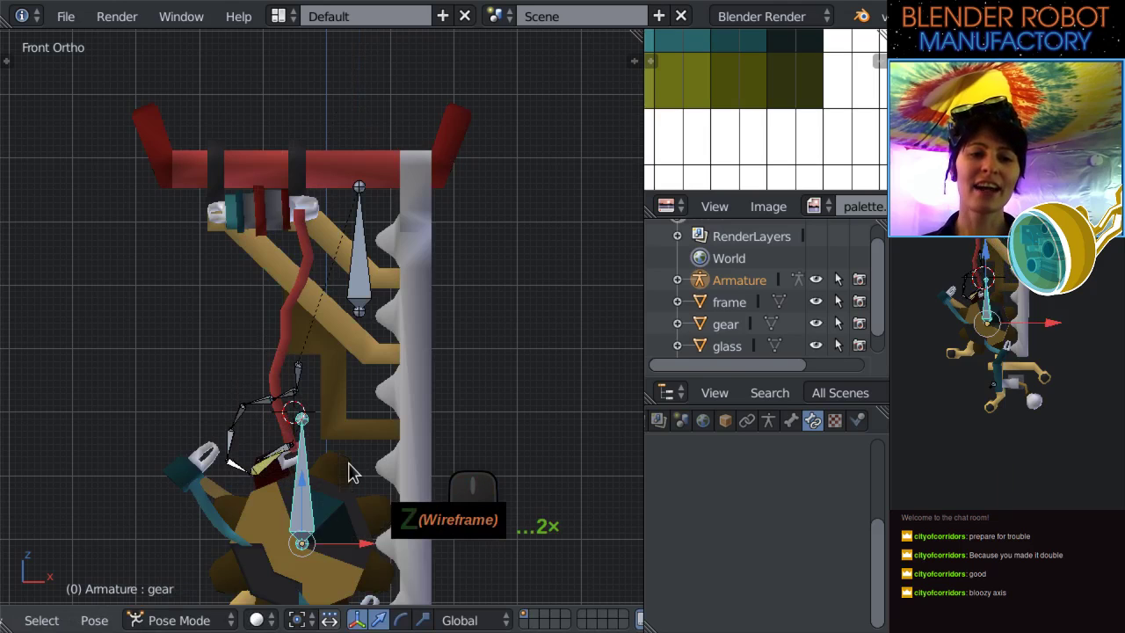
key("r")
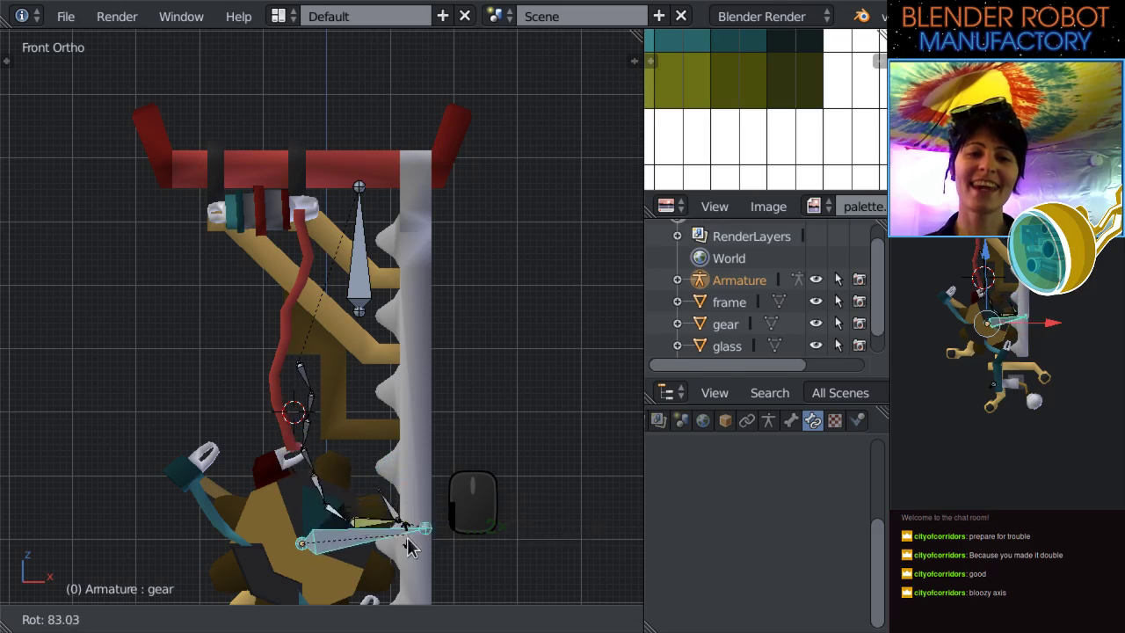
left_click(413, 578)
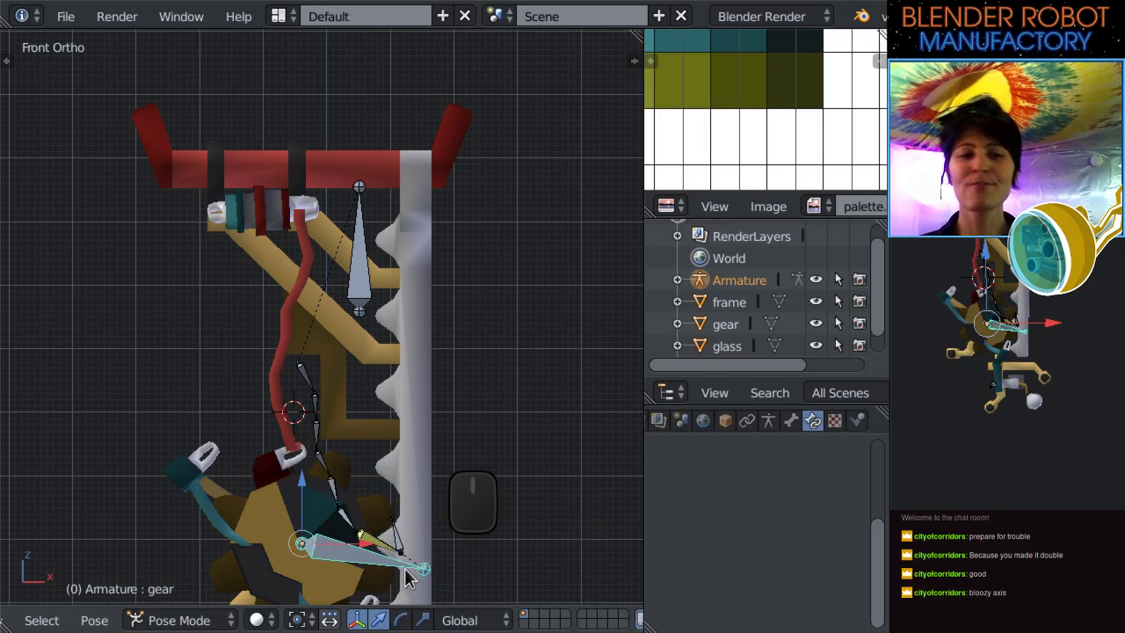
scroll(527, 314, "down", 5, "shift")
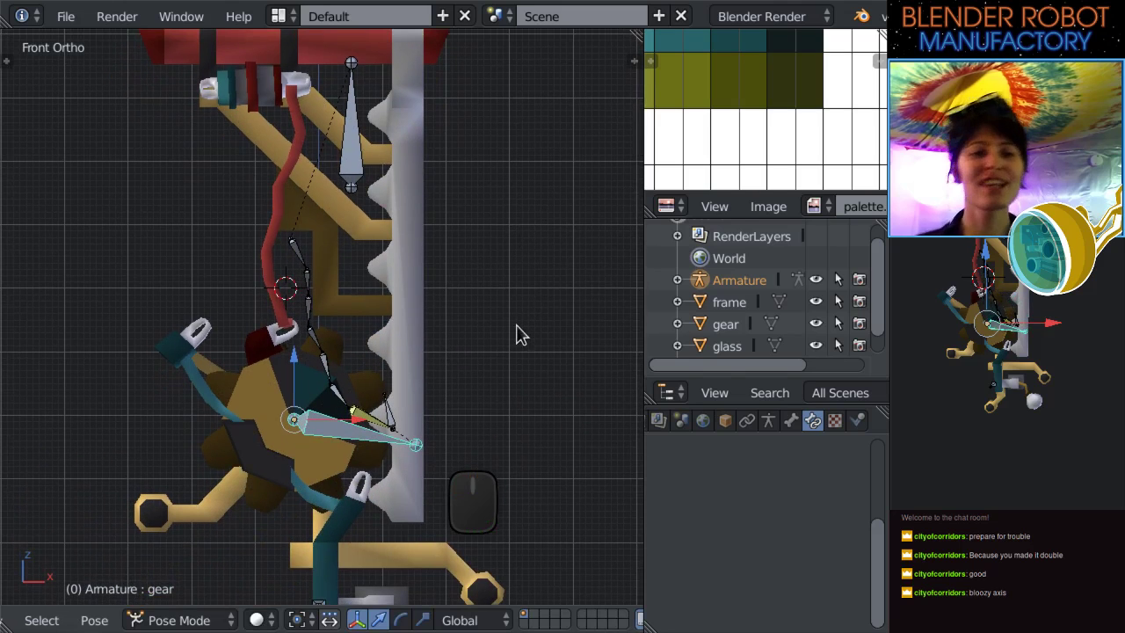
Select all bones and clear their rotation, scale and location.
key("a")
key("a")
key("alt+r")
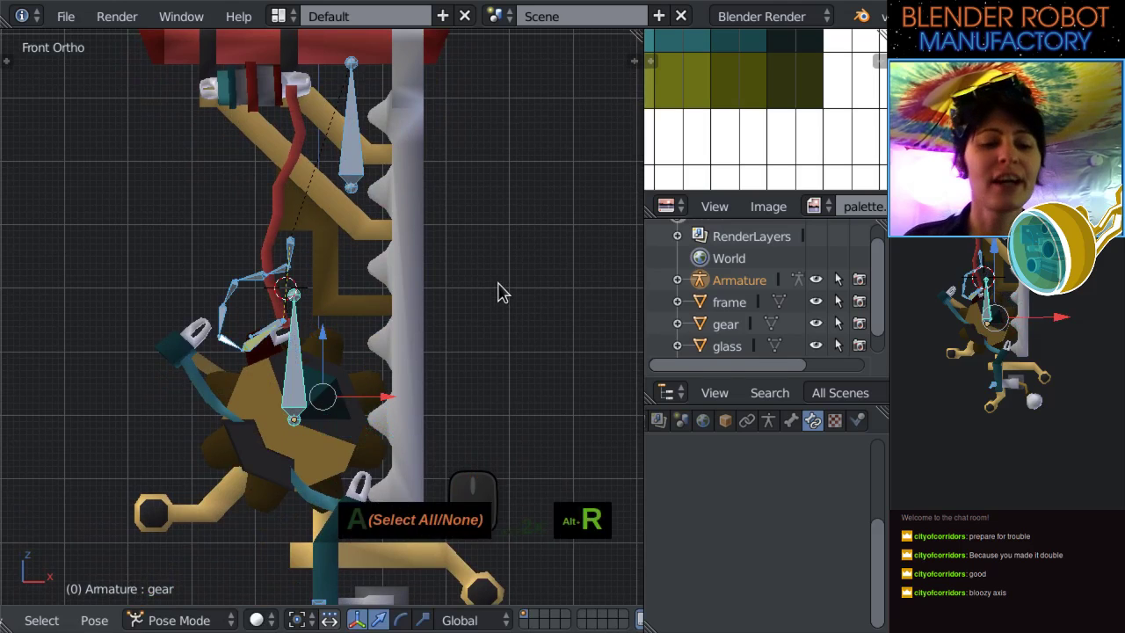
key("alt+s")
key("alt+g")
scroll(466, 296, "down", 6)
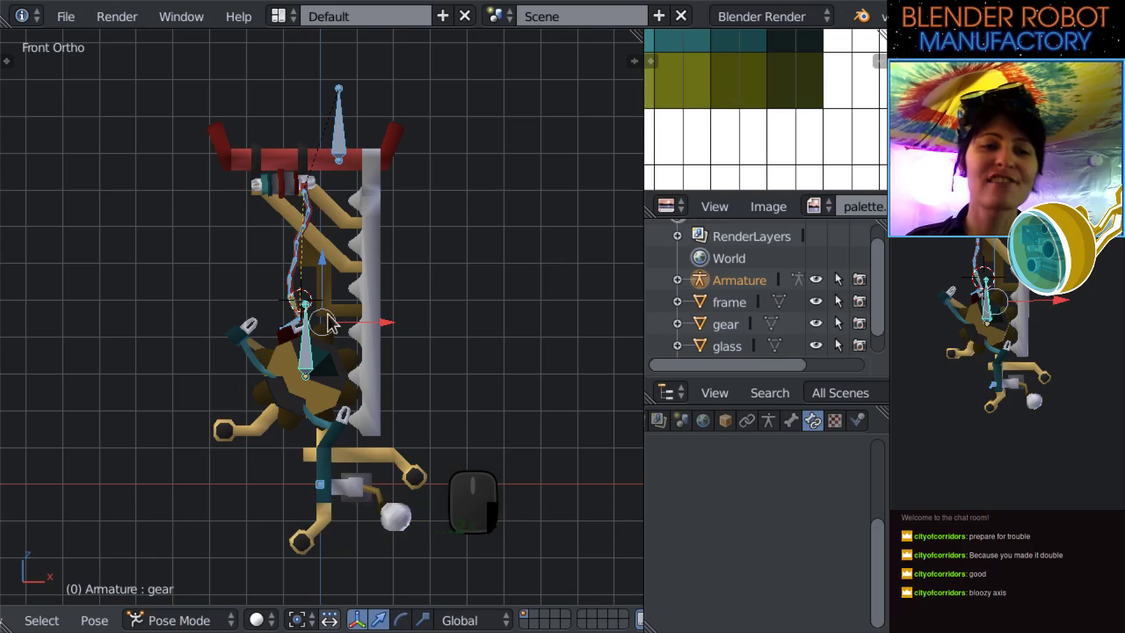
Select the topPiece bone and examine the whole robot rig in perspective before returning to the front view.
middle_click_drag(464, 349, 487, 282, "shift")
scroll(489, 290, "up", 5)
scroll(434, 339, "down", 4)
scroll(434, 339, "up", 2)
middle_click_drag(389, 143, 334, 189)
right_click(319, 172)
mouse_move(382, 402)
middle_mouse_down()
mouse_move(419, 396)
mouse_move(397, 406)
middle_mouse_up()
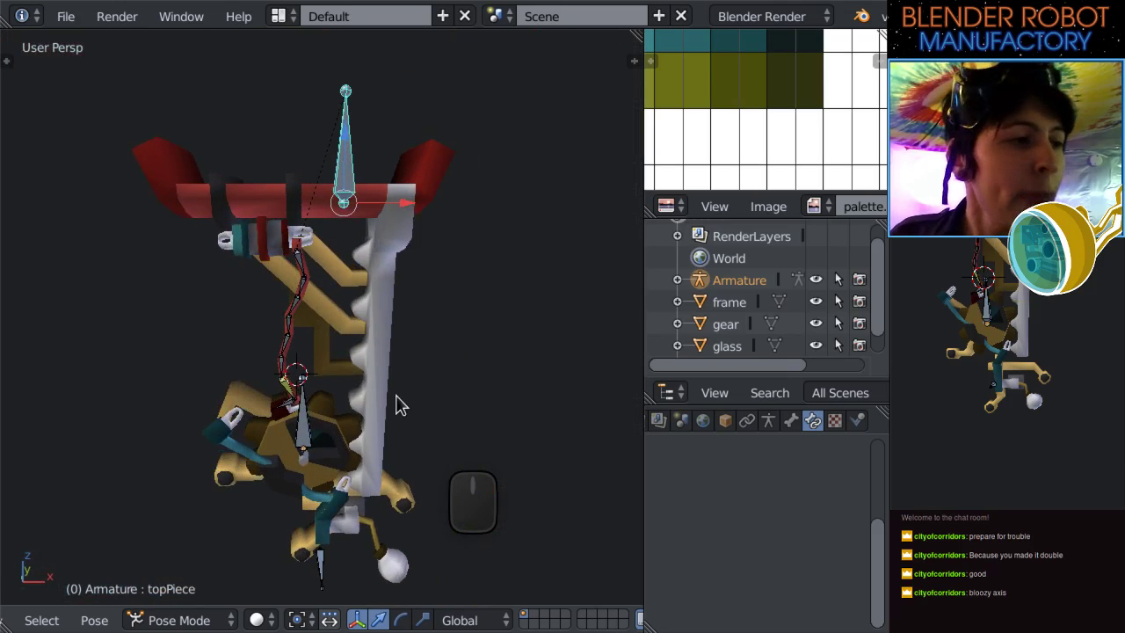
scroll(397, 403, "up", 2)
scroll(443, 396, "down", 3)
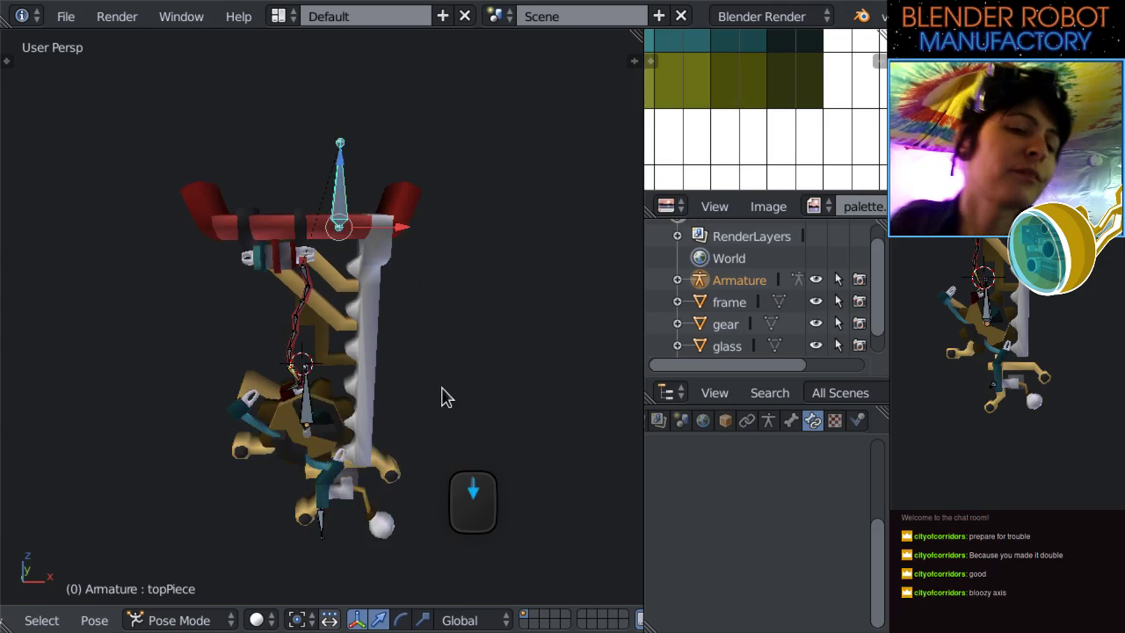
key("KP_1")
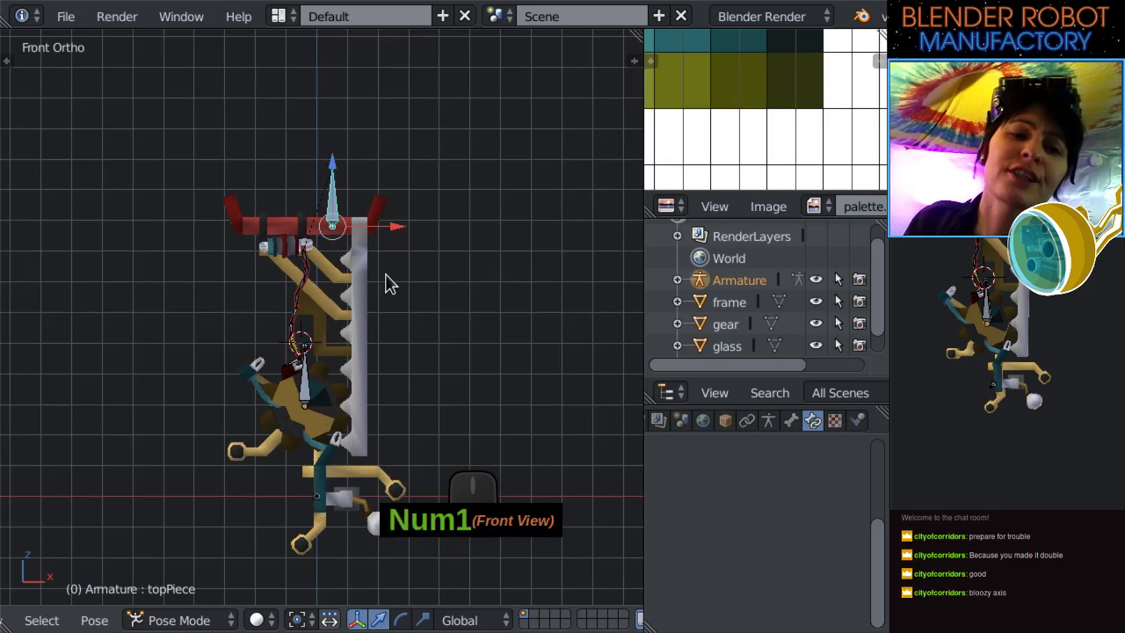
scroll(387, 283, "up", 2)
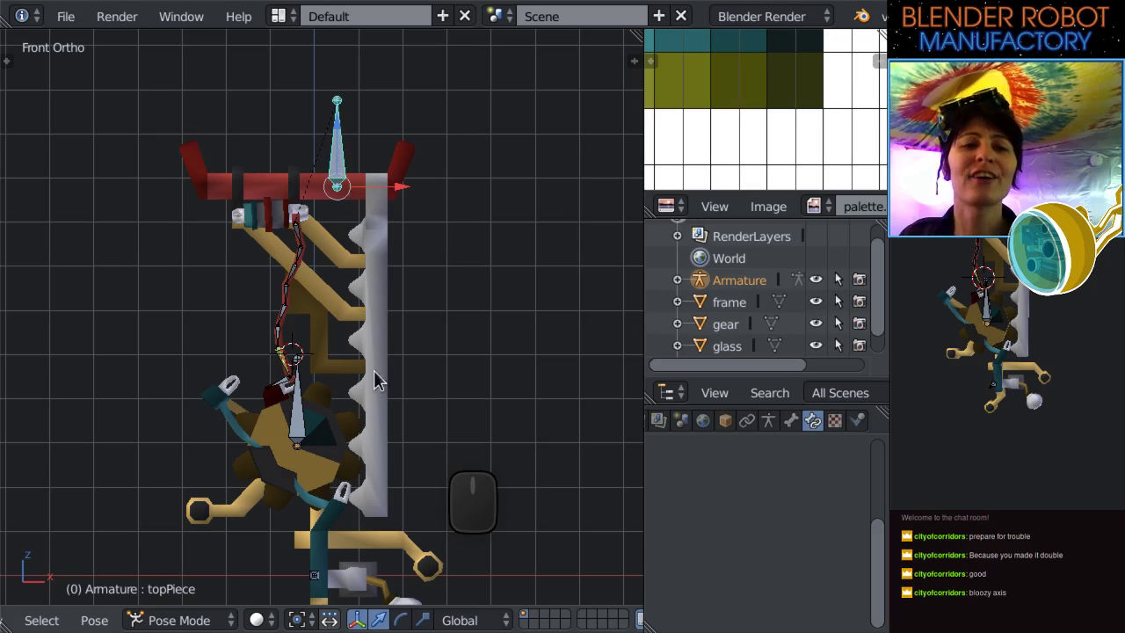
Select the gear bone, rotate it slightly clockwise to check the wire's motion once more, and undo the rotation.
right_click(301, 401)
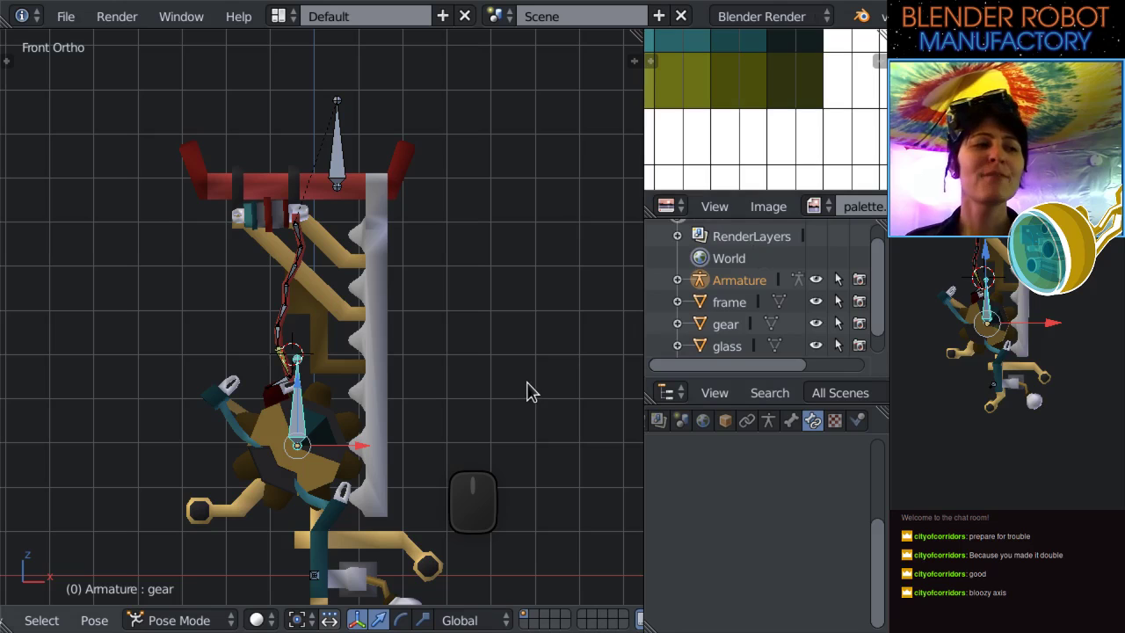
scroll(513, 419, "up", 1)
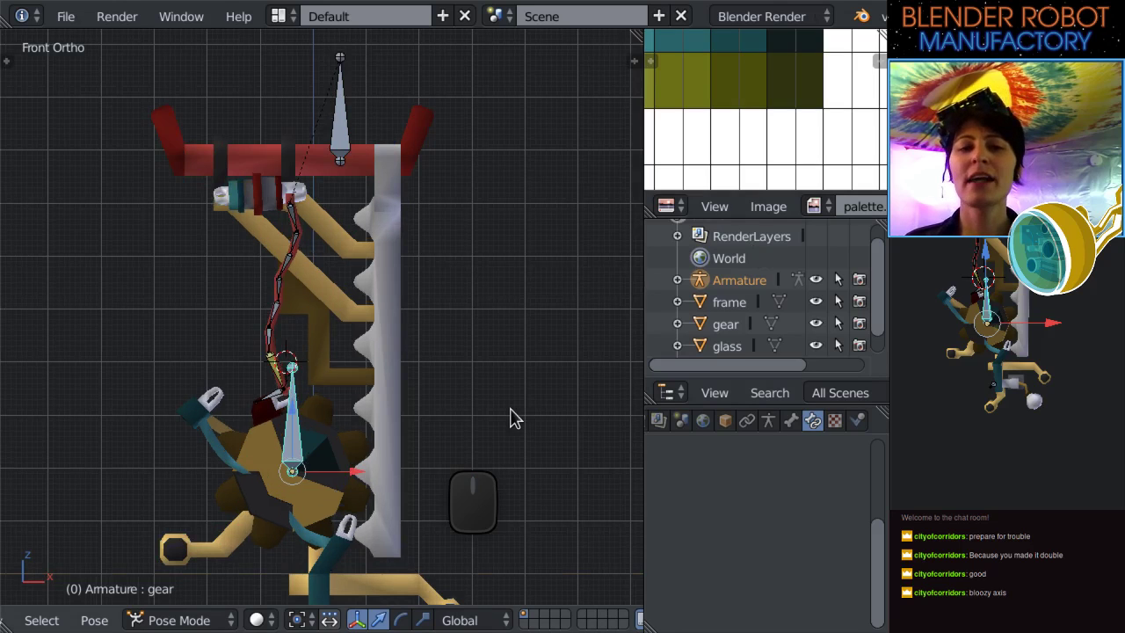
scroll(502, 326, "down", 2)
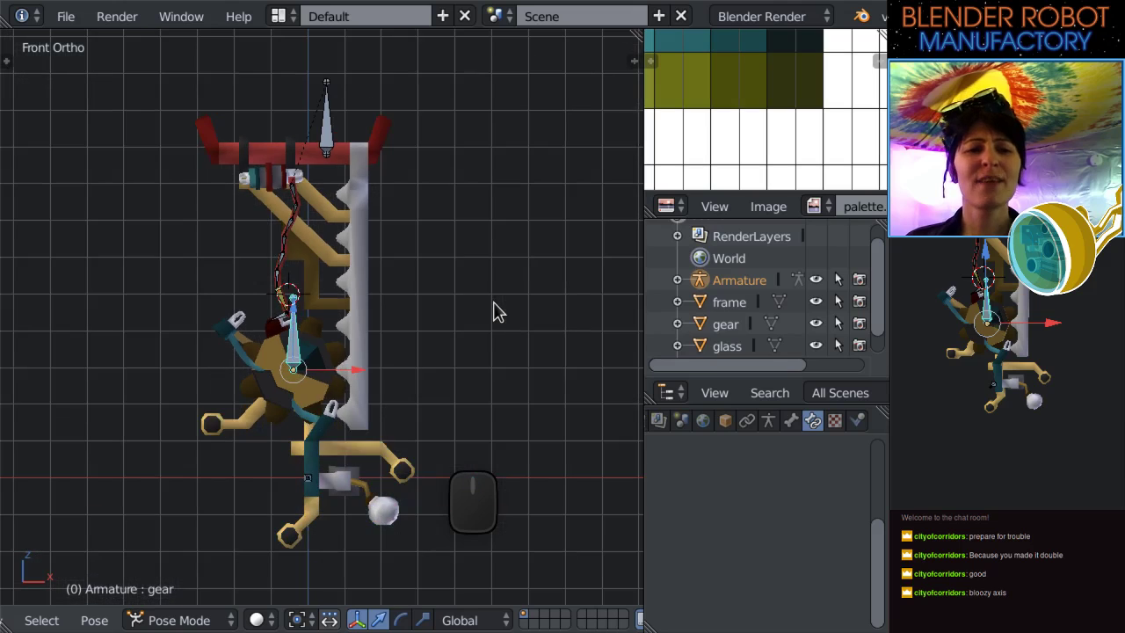
key("r")
left_click(439, 329)
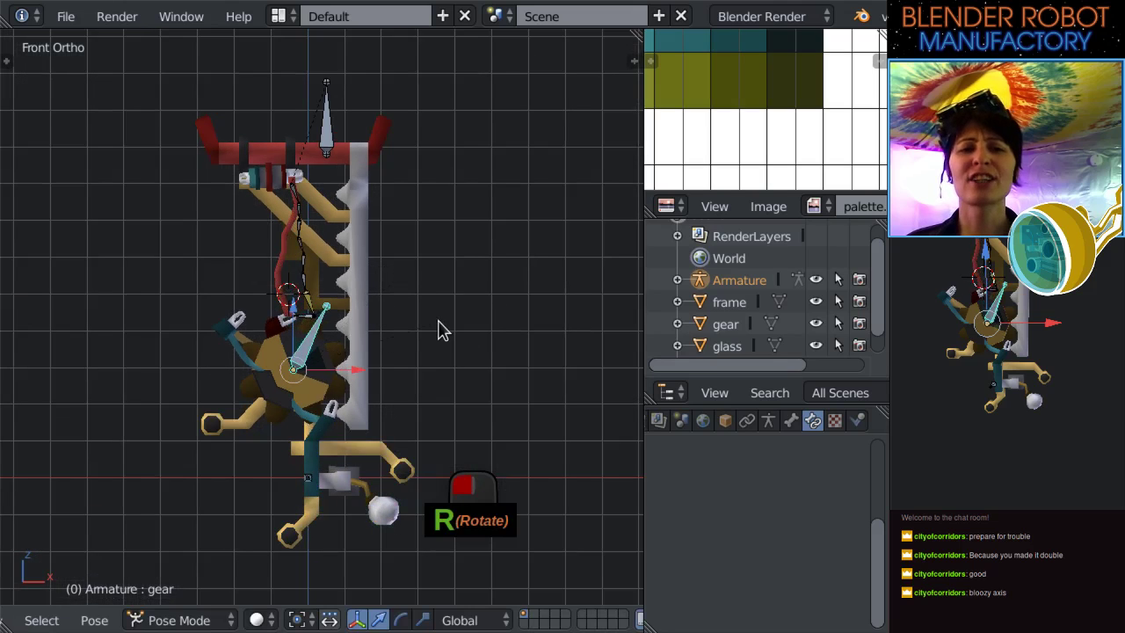
key("ctrl+z")
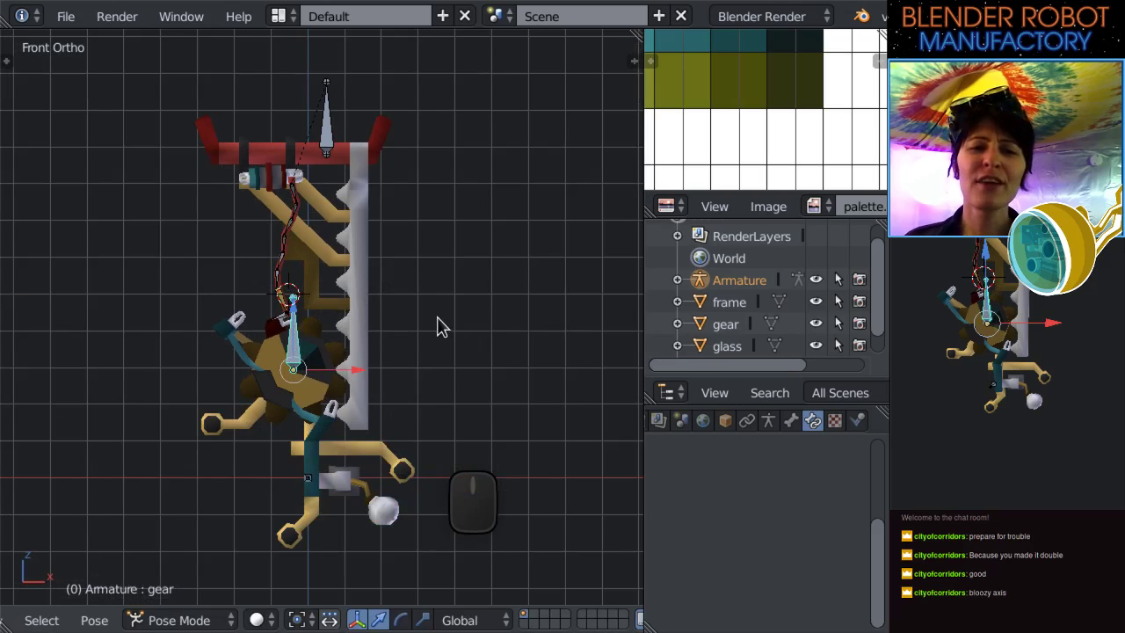
scroll(440, 326, "up", 1)
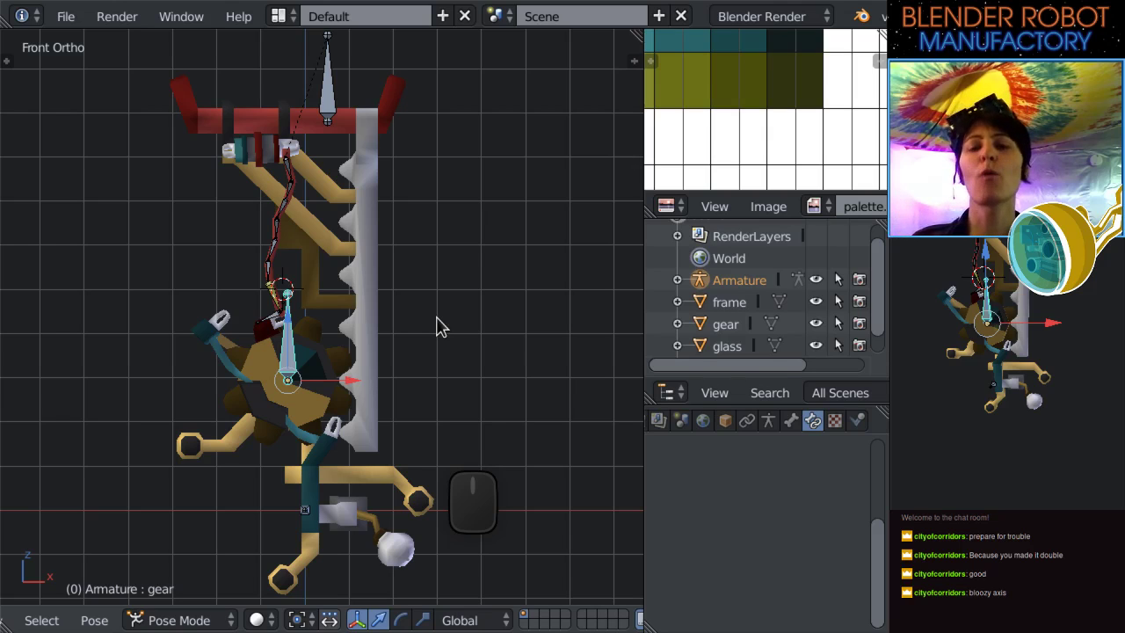
Rotate the gear bone slightly to check the wire's motion in perspective, undo the rotation, and return to the front view.
middle_click_drag(371, 292, 255, 374)
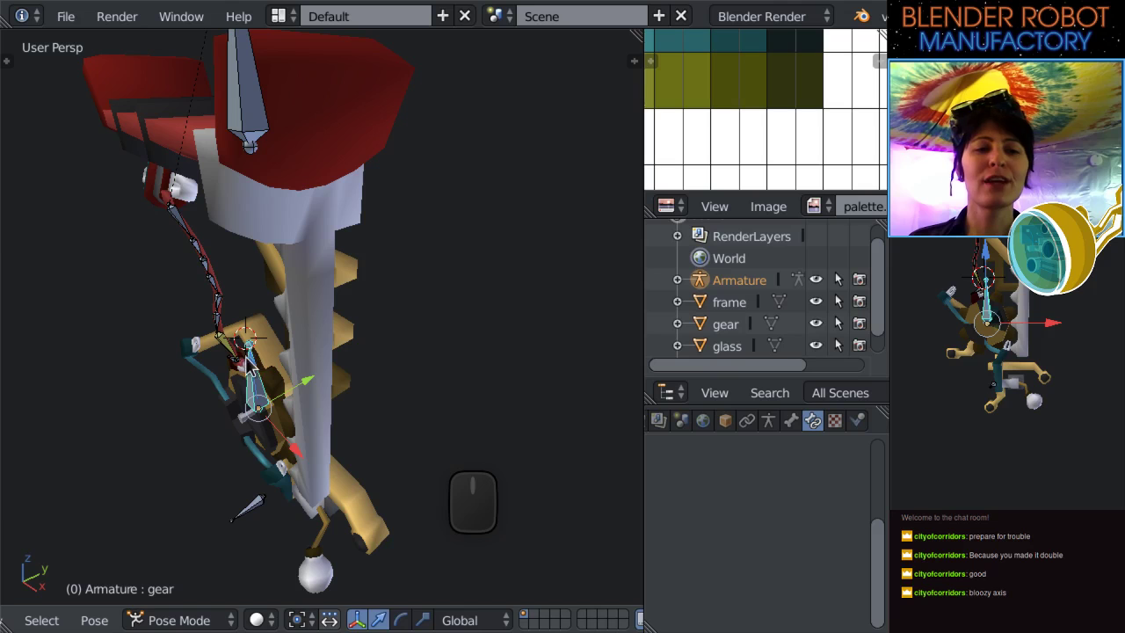
key("r")
middle_click_drag(384, 369, 395, 452)
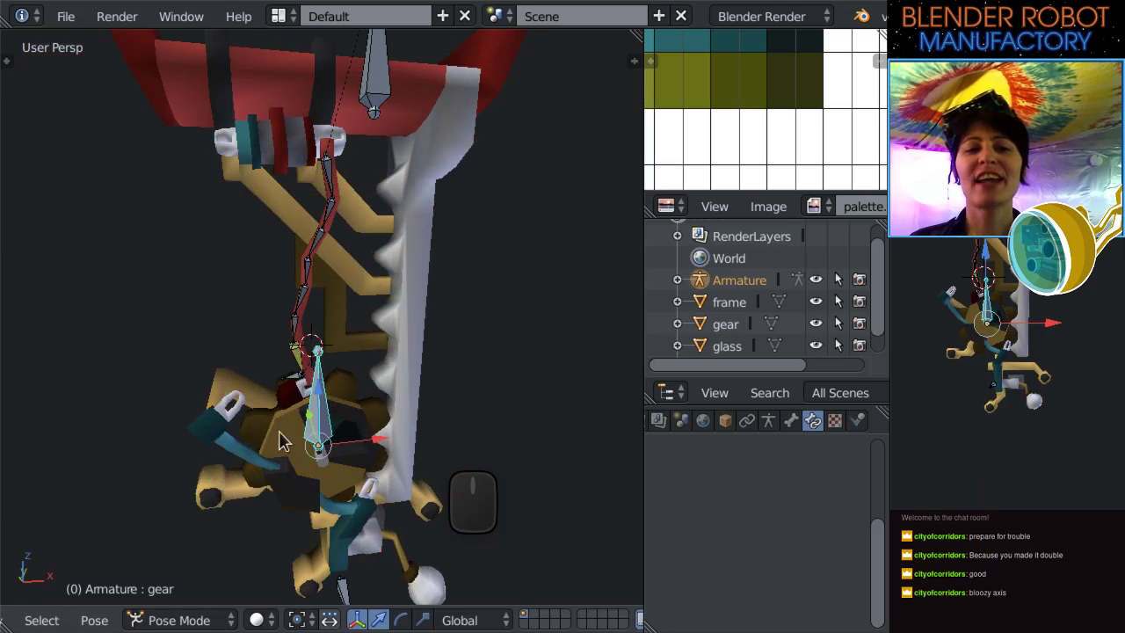
key("ctrl+z")
key("KP_1")
scroll(258, 344, "up", 1)
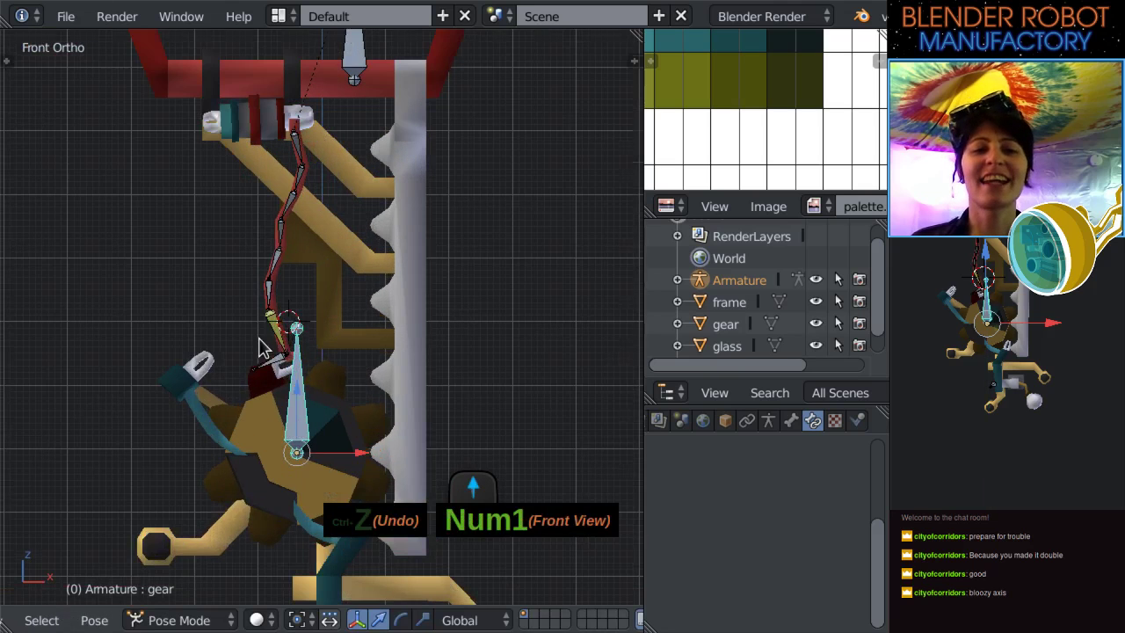
Examine the wire, topPiece and gear area of the robot rig from the front and in perspective.
scroll(497, 308, "up", 1)
scroll(494, 318, "up", 1)
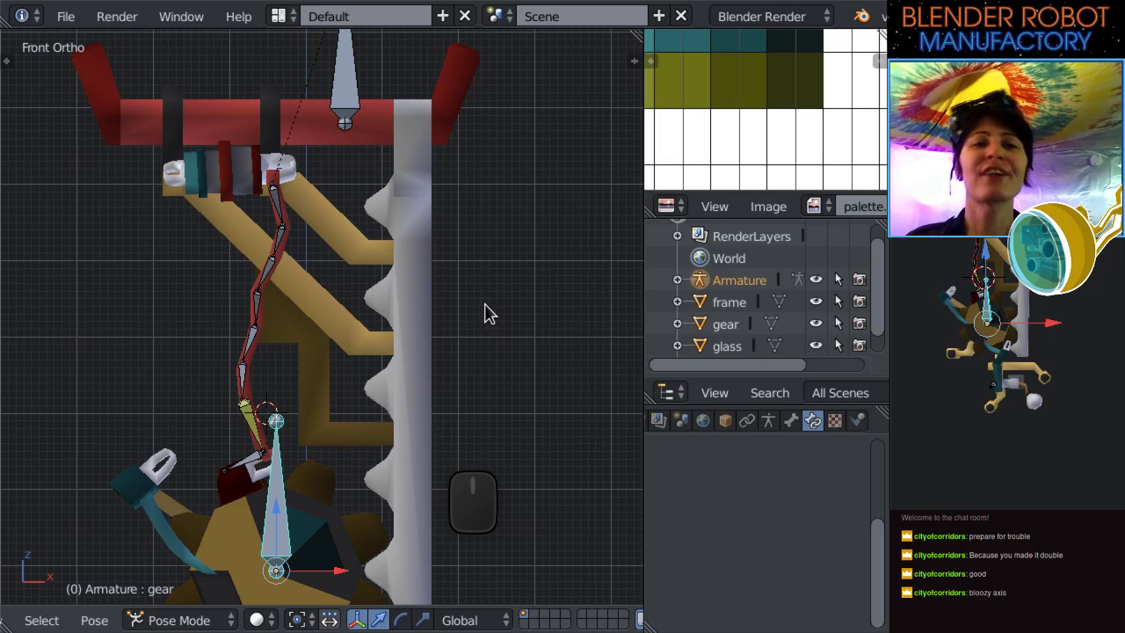
scroll(408, 216, "up", 3)
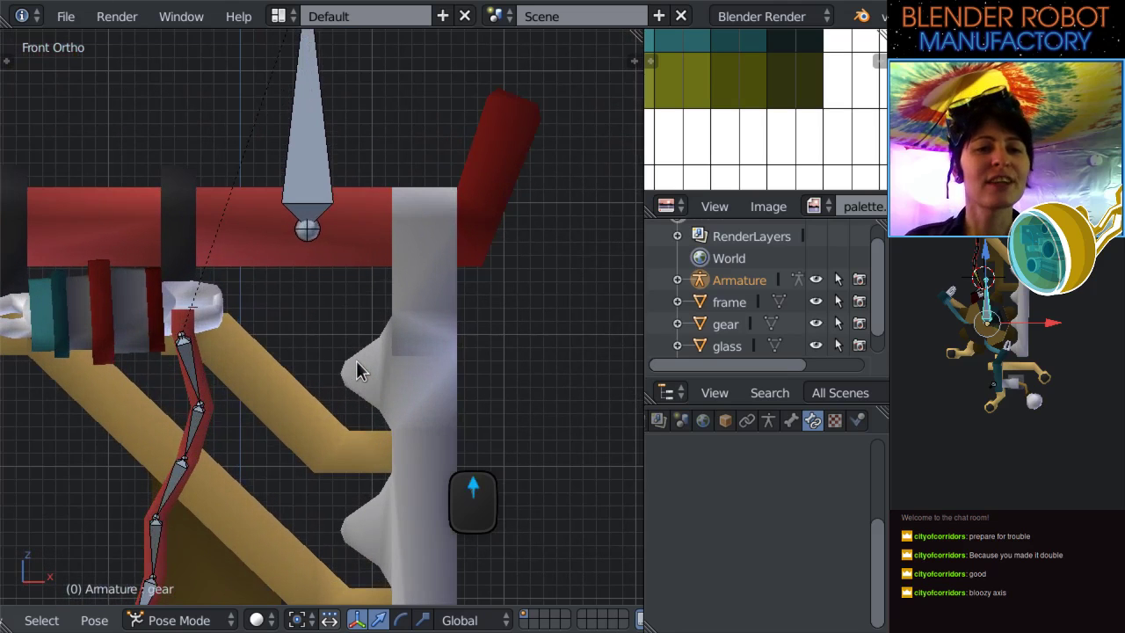
scroll(357, 361, "down", 6)
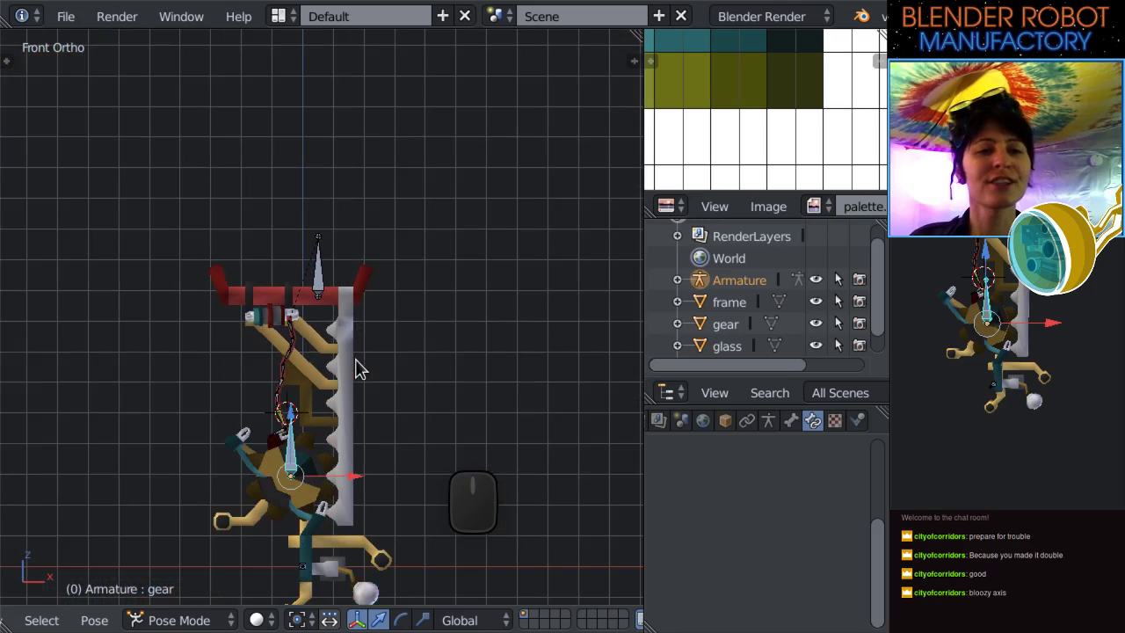
scroll(384, 311, "up", 2)
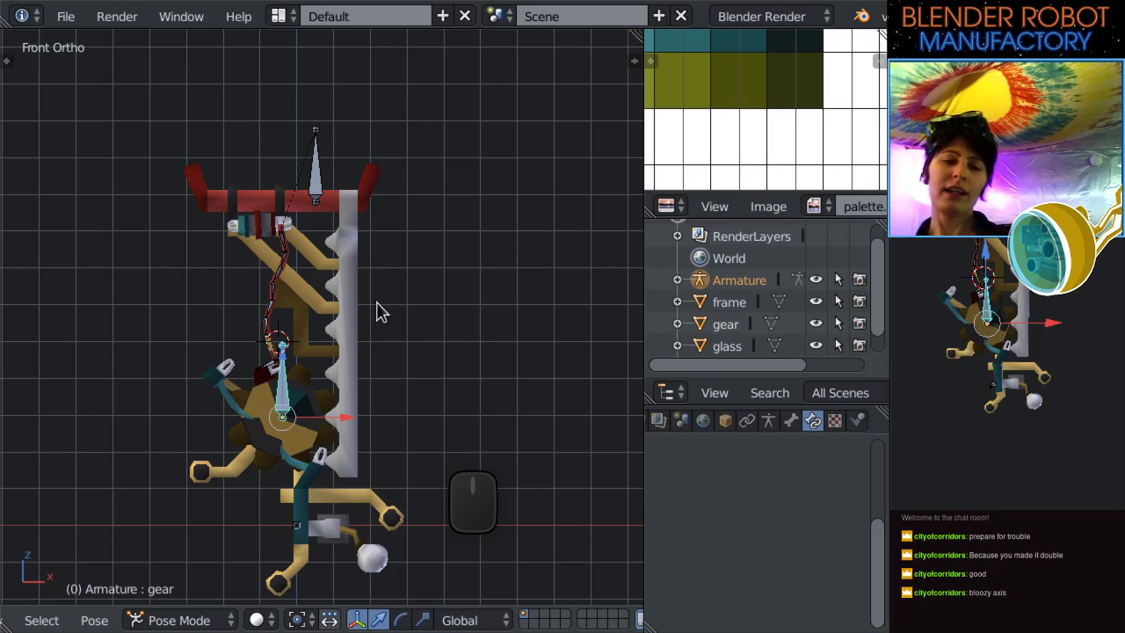
scroll(384, 489, "up", 1)
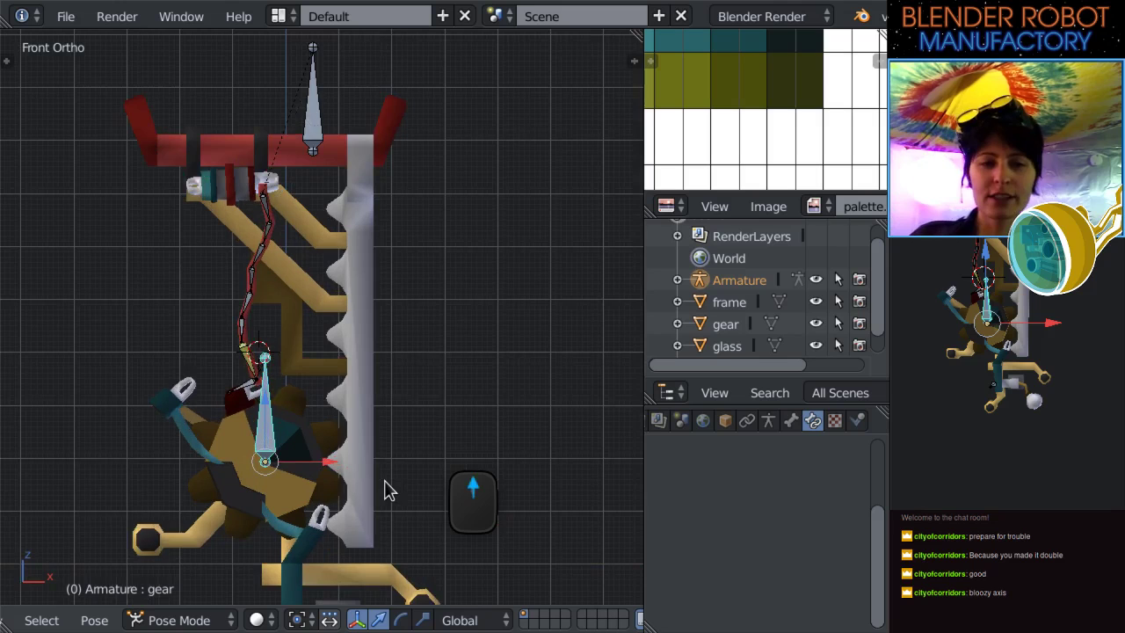
scroll(453, 303, "up", 2)
scroll(459, 297, "down", 4)
key("KP_5")
middle_click_drag(467, 301, 419, 317)
Save the file and select the top mesh object in Object Mode.
key("ctrl+s")
scroll(419, 317, "up", 4)
middle_click_drag(440, 181, 352, 314)
key("Tab")
key("Tab")
right_click(377, 319)
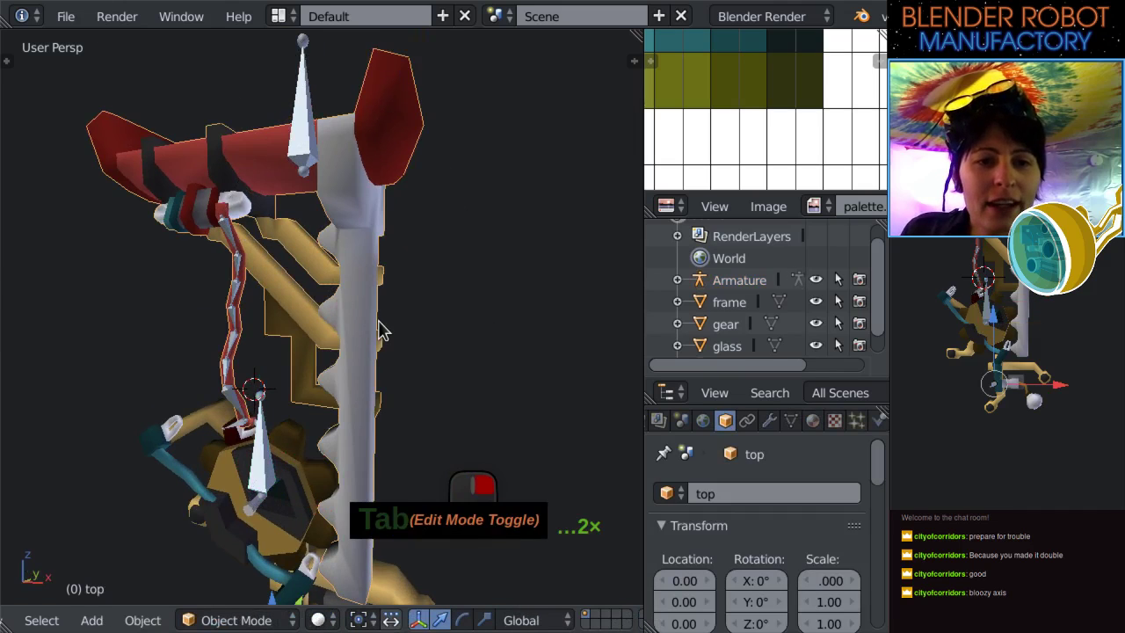
key("KP_1")
scroll(339, 373, "down", 1)
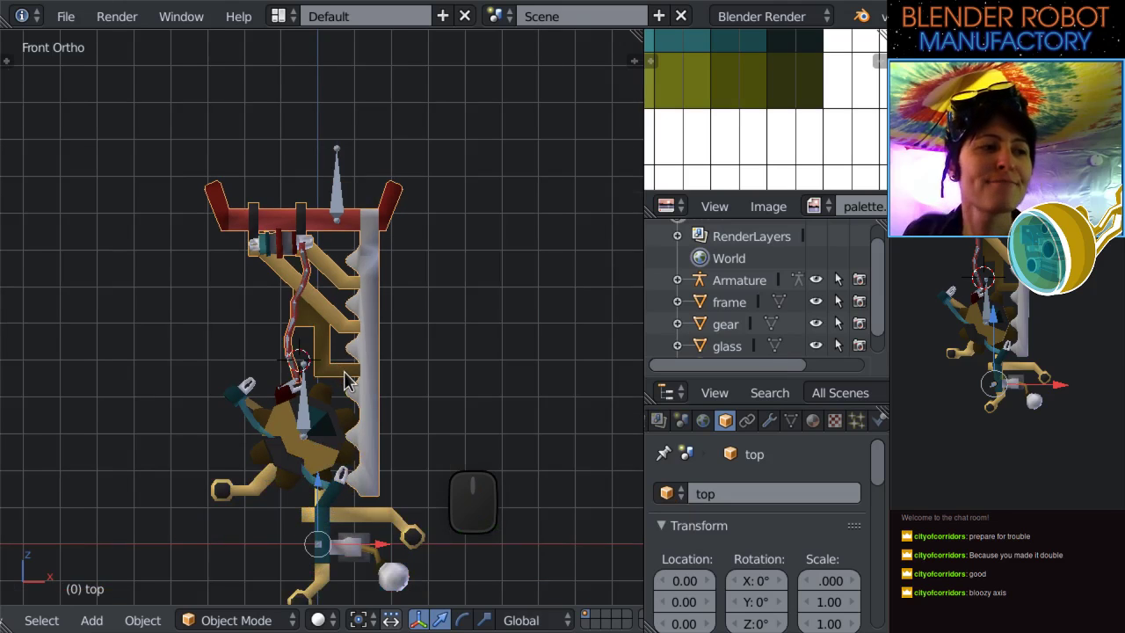
scroll(344, 323, "up", 1)
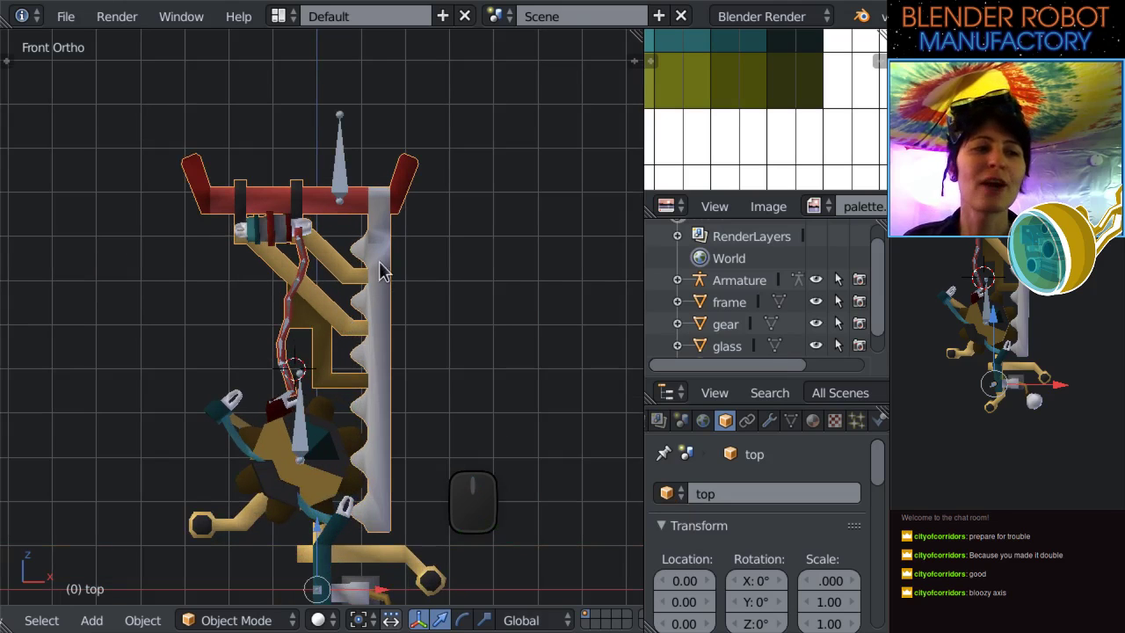
right_click(356, 164)
key("ctrl+Tab")
scroll(354, 201, "down", 2)
key("a")
key("a")
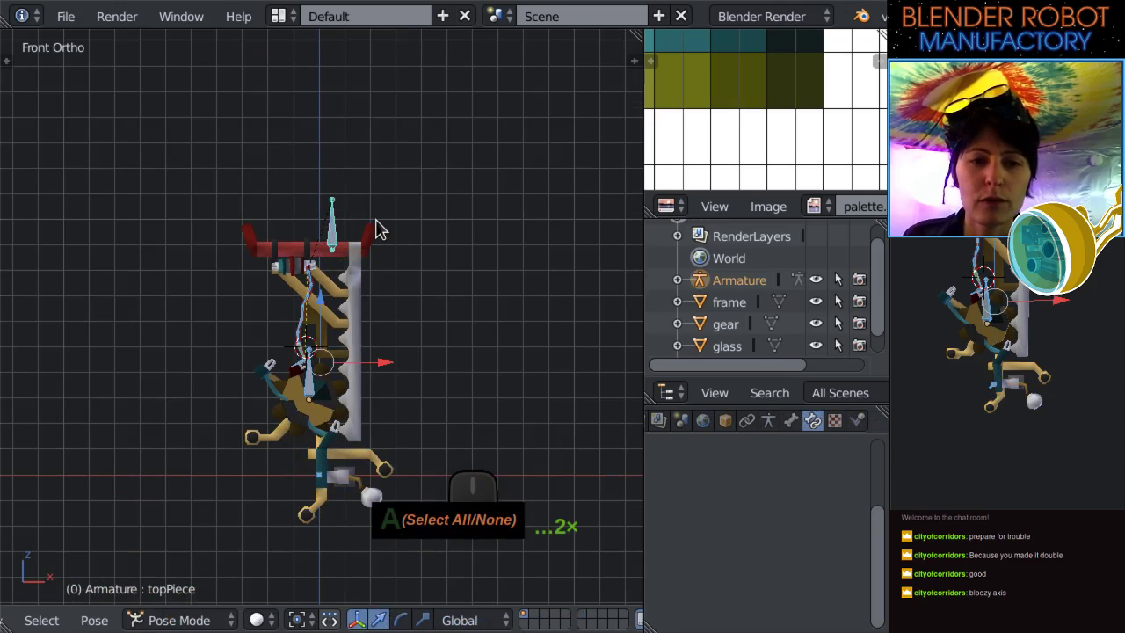
key("Tab")
key("Tab")
Add an Armature modifier to the top mesh object.
right_click(354, 324)
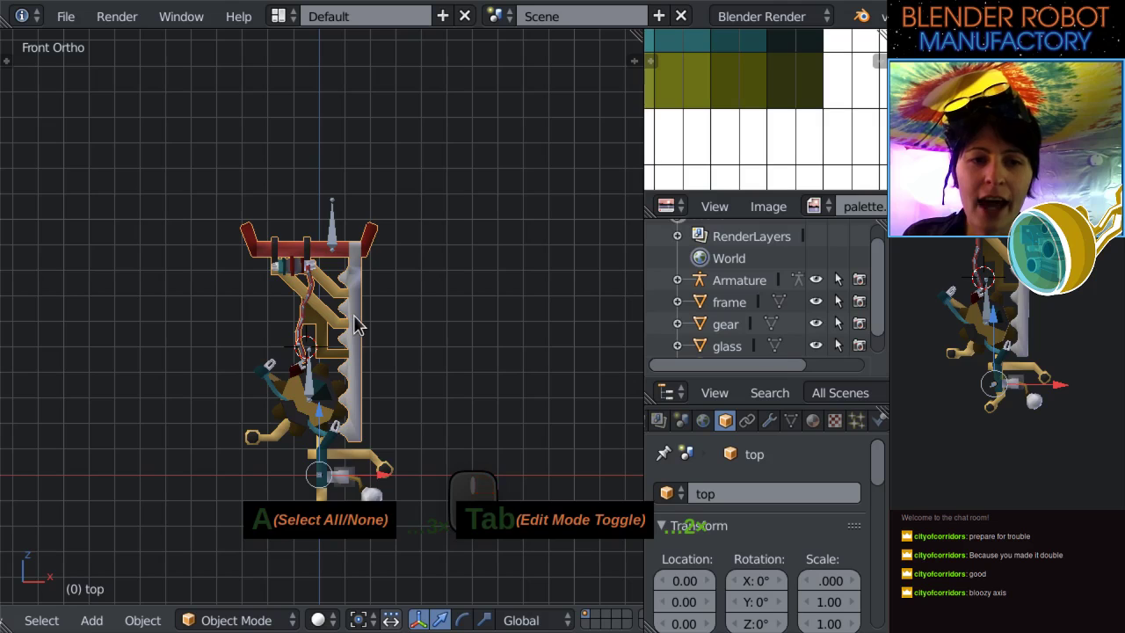
scroll(387, 362, "up", 3)
middle_click_drag(477, 334, 431, 363)
key("KP_1")
scroll(430, 357, "up", 3)
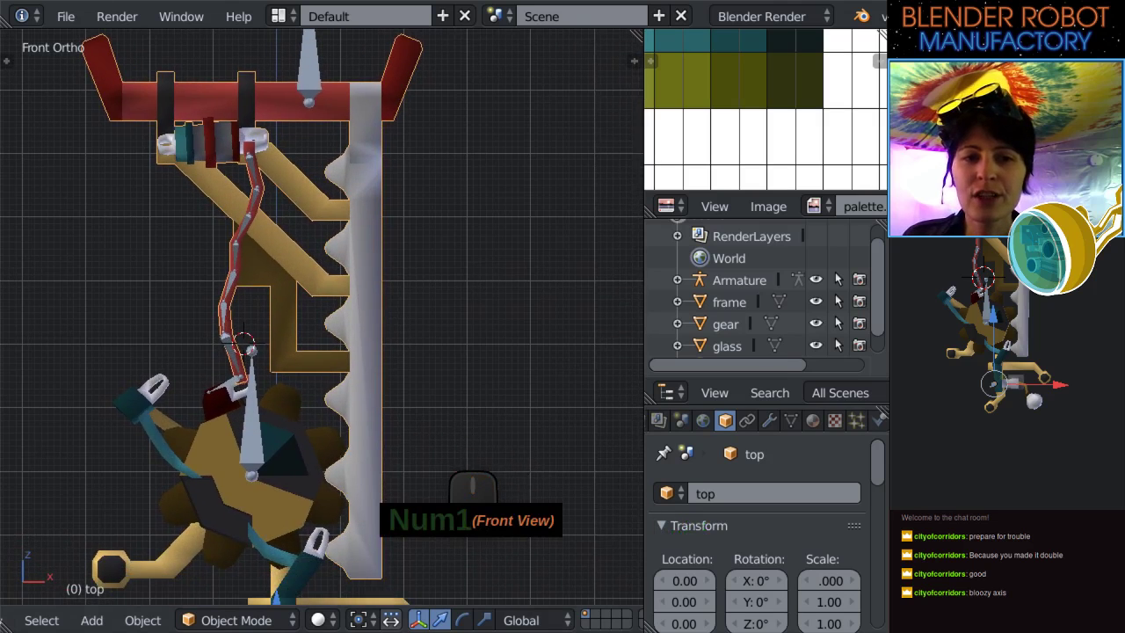
left_click(769, 421)
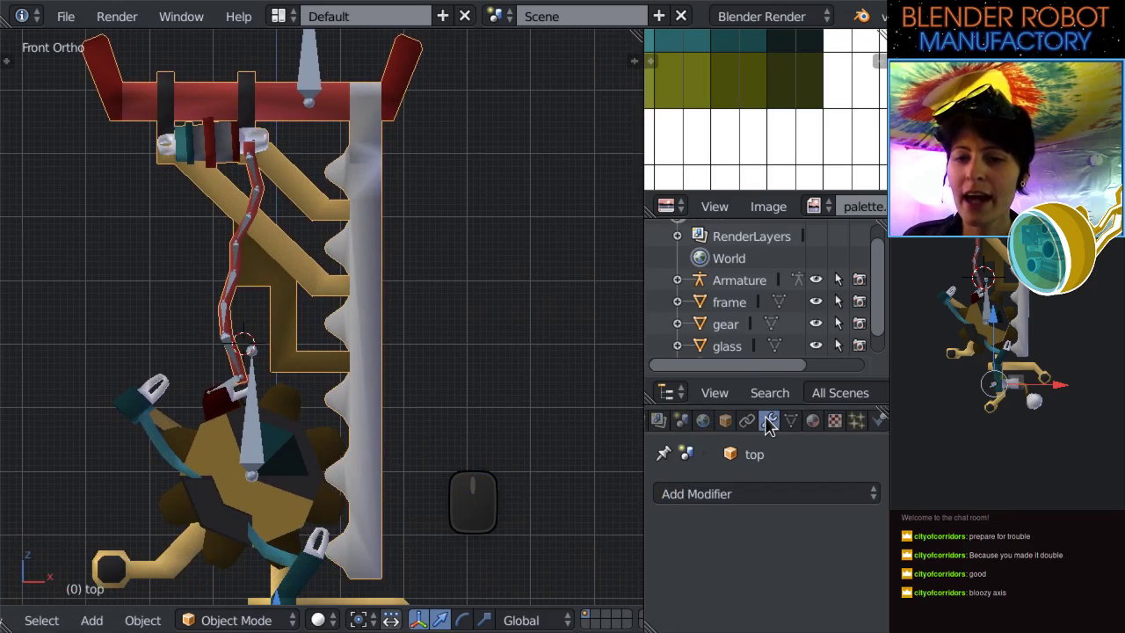
left_click(716, 494)
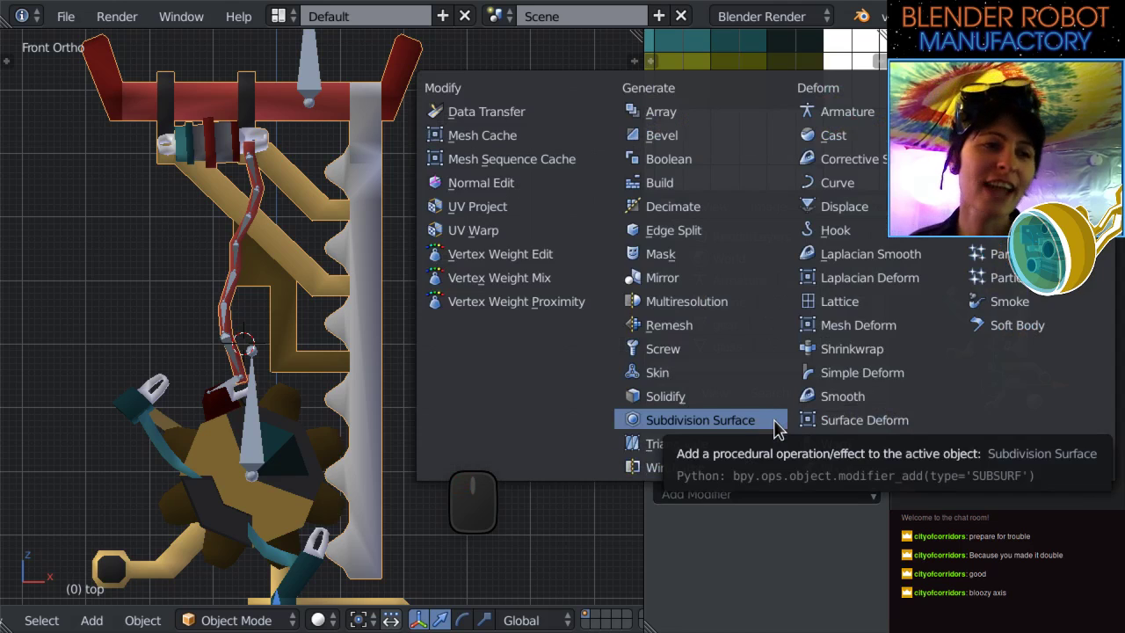
left_click(857, 119)
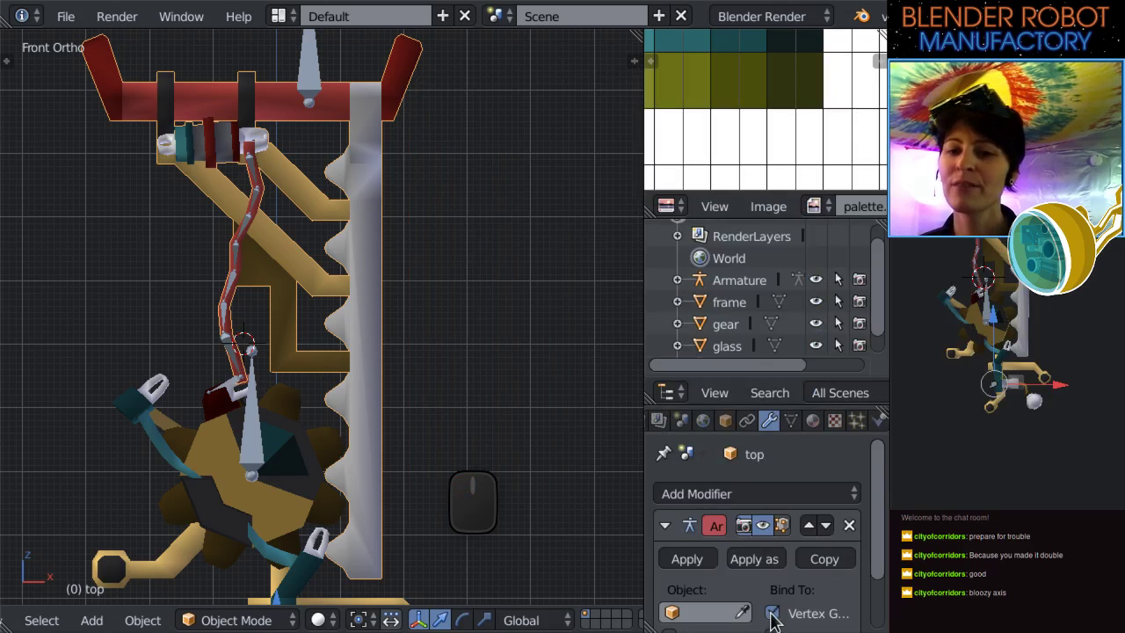
Set Armature as the target object of the top mesh's Armature modifier.
scroll(770, 615, "down", 2)
left_click(725, 544)
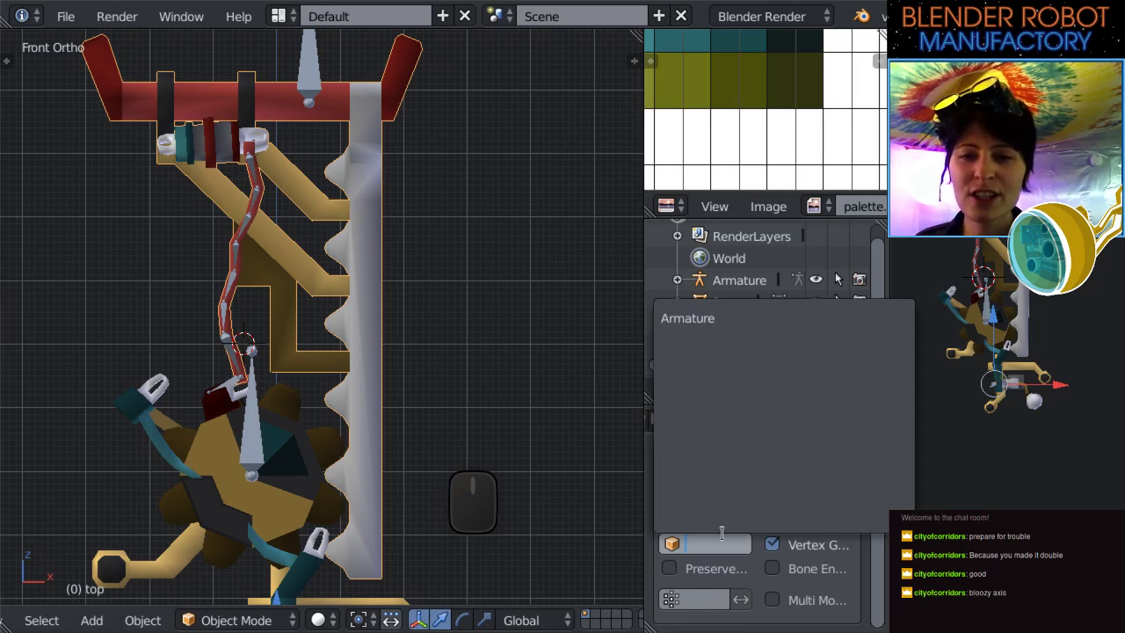
left_click(765, 600)
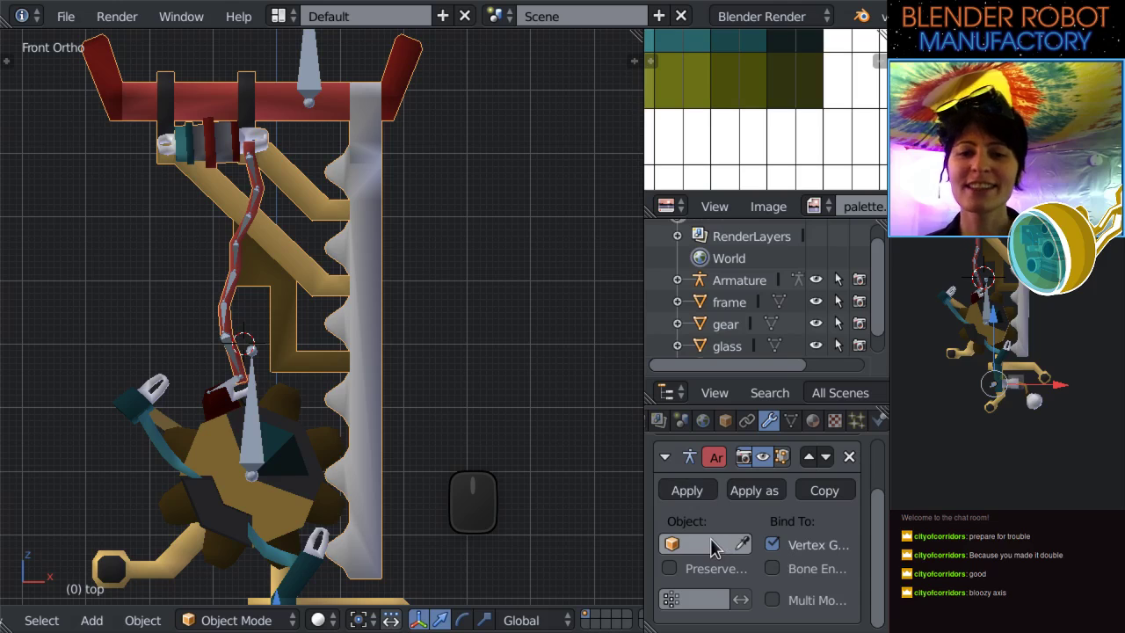
left_click(712, 545)
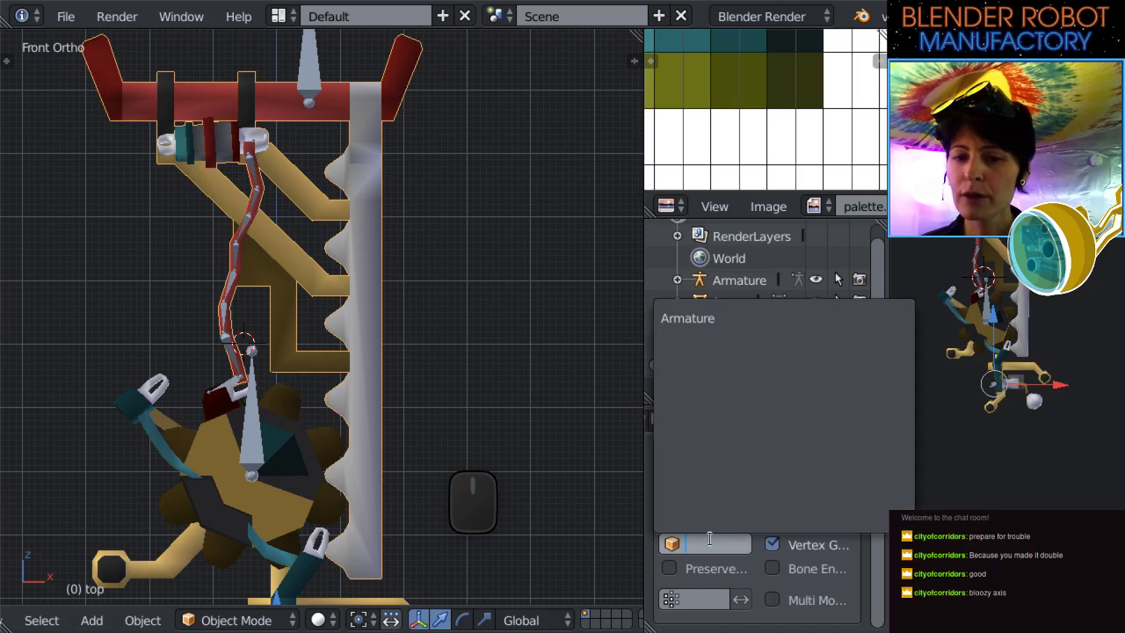
left_click(717, 317)
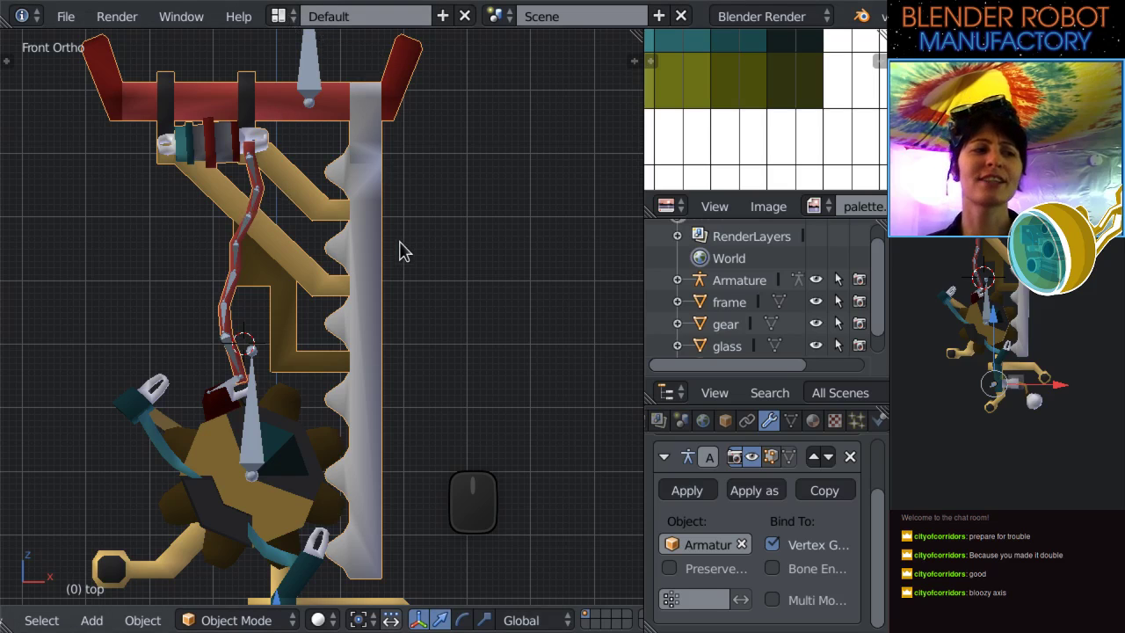
Examine the selected top mesh and the topPiece bone from the front.
scroll(406, 264, "down", 3)
middle_click_drag(508, 361, 533, 342, "shift")
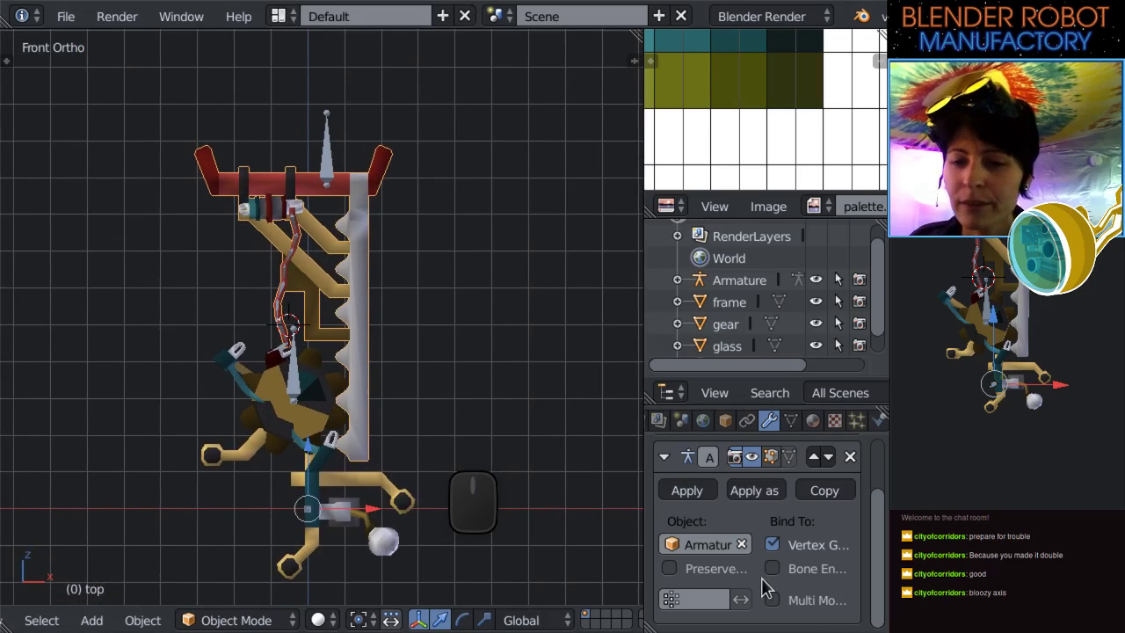
scroll(395, 251, "up", 3)
scroll(405, 260, "up", 2)
right_click(373, 196)
right_click(433, 225)
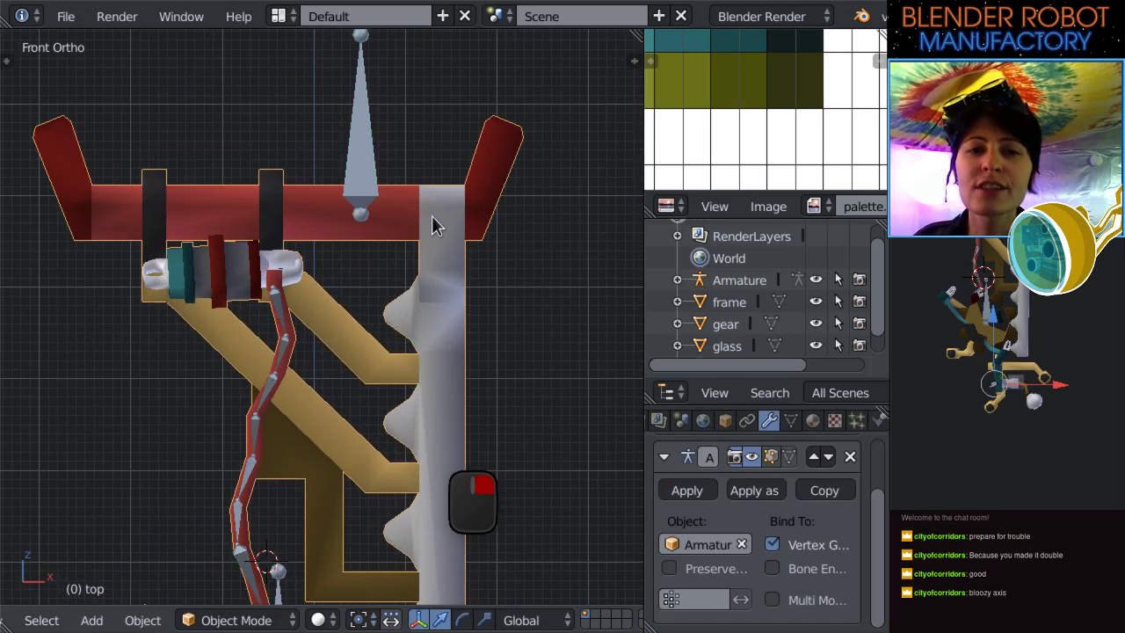
scroll(435, 230, "up", 2)
scroll(378, 238, "down", 4)
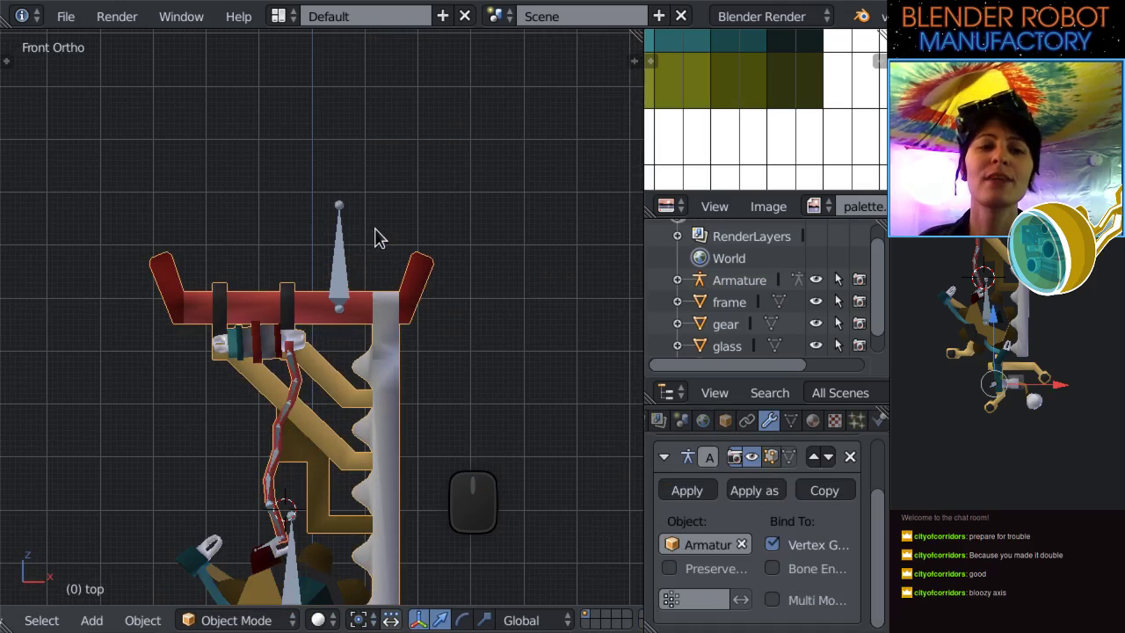
Select the armature's topPiece bone in Pose Mode and reselect the top mesh object.
right_click(337, 290)
scroll(338, 298, "down", 2)
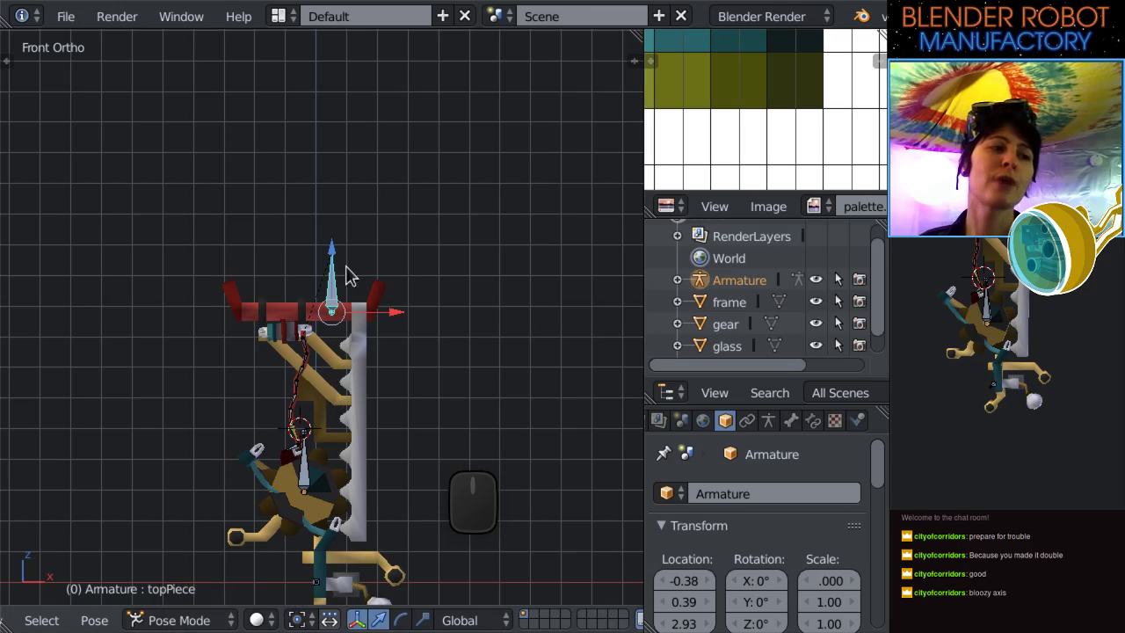
scroll(334, 302, "up", 3)
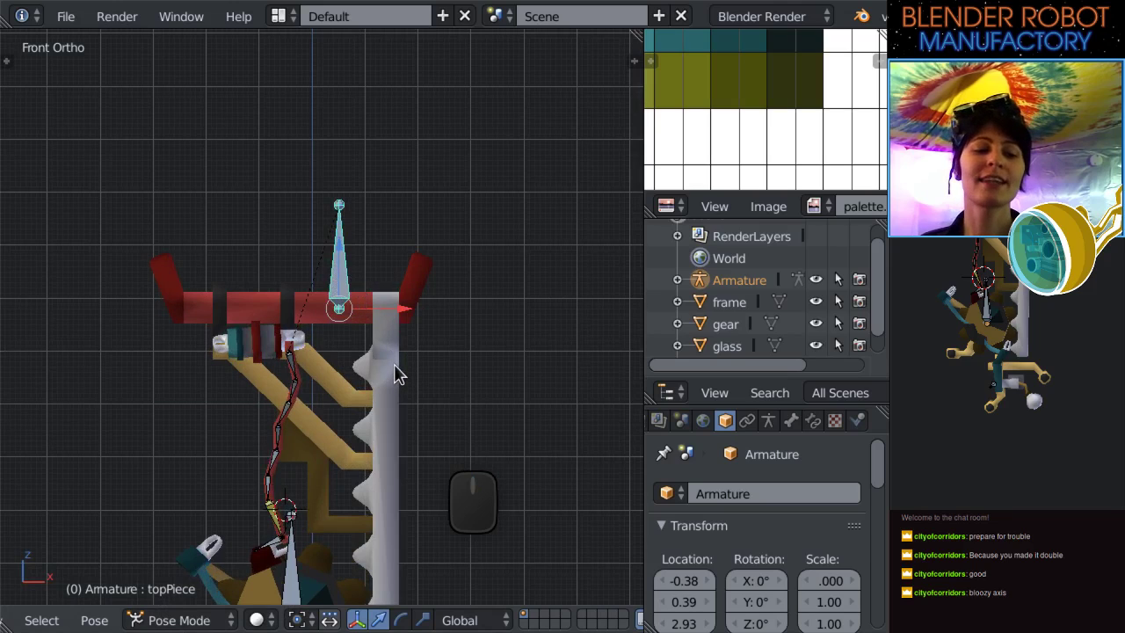
right_click(394, 373)
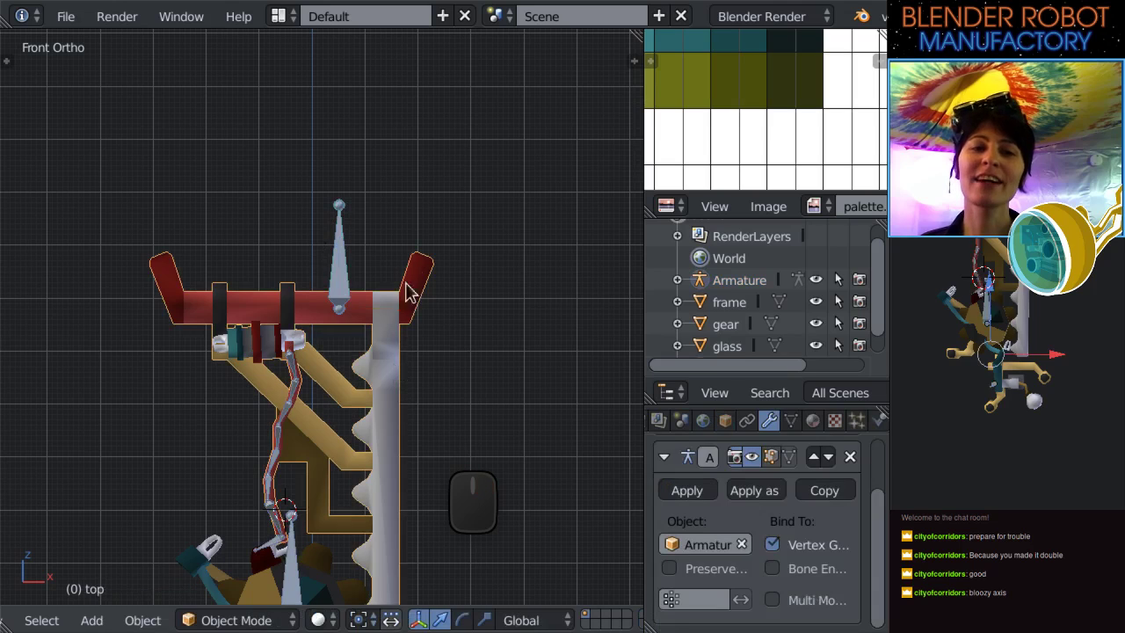
Hide the frame, gear and glass objects so only the top mesh and the armature are displayed.
scroll(370, 439, "down", 3)
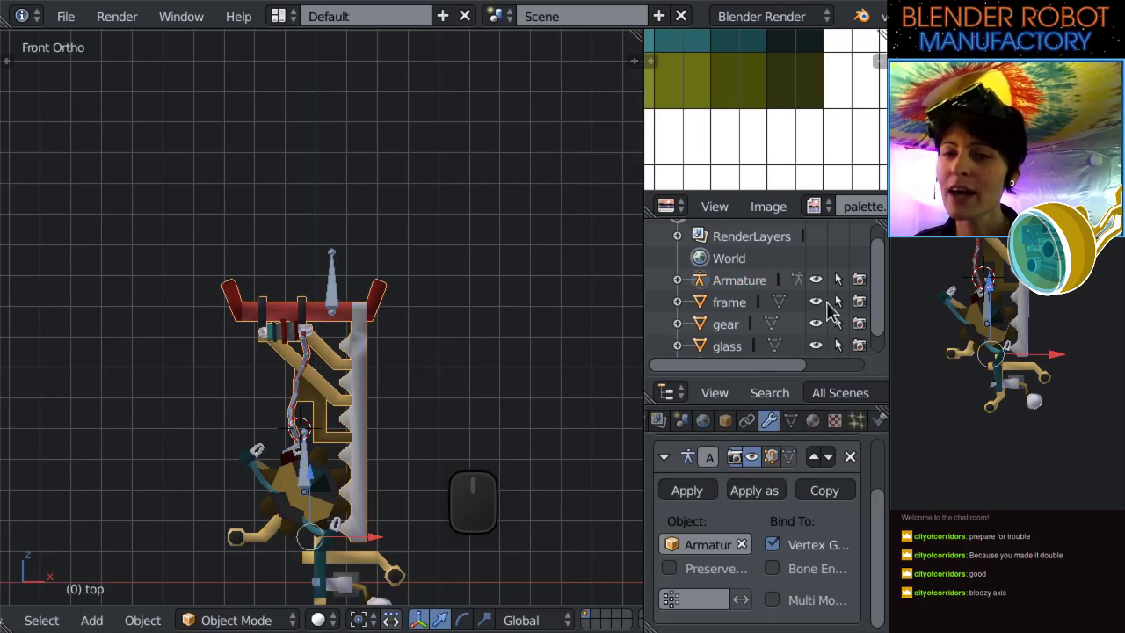
left_click(816, 301)
left_click(816, 323)
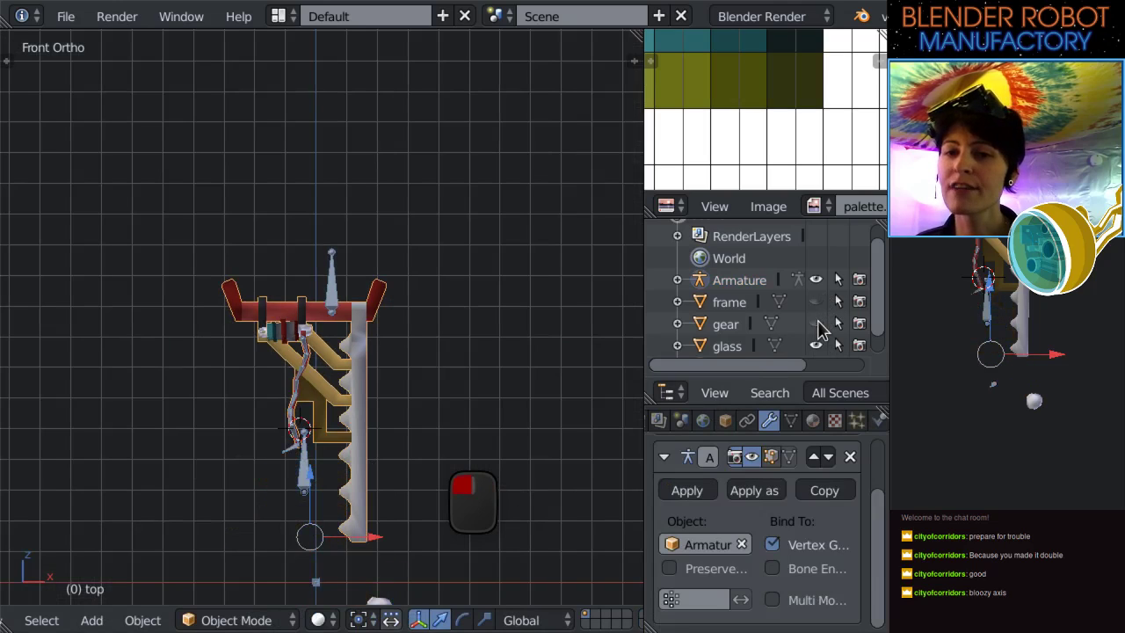
left_click(816, 345)
scroll(817, 347, "down", 1)
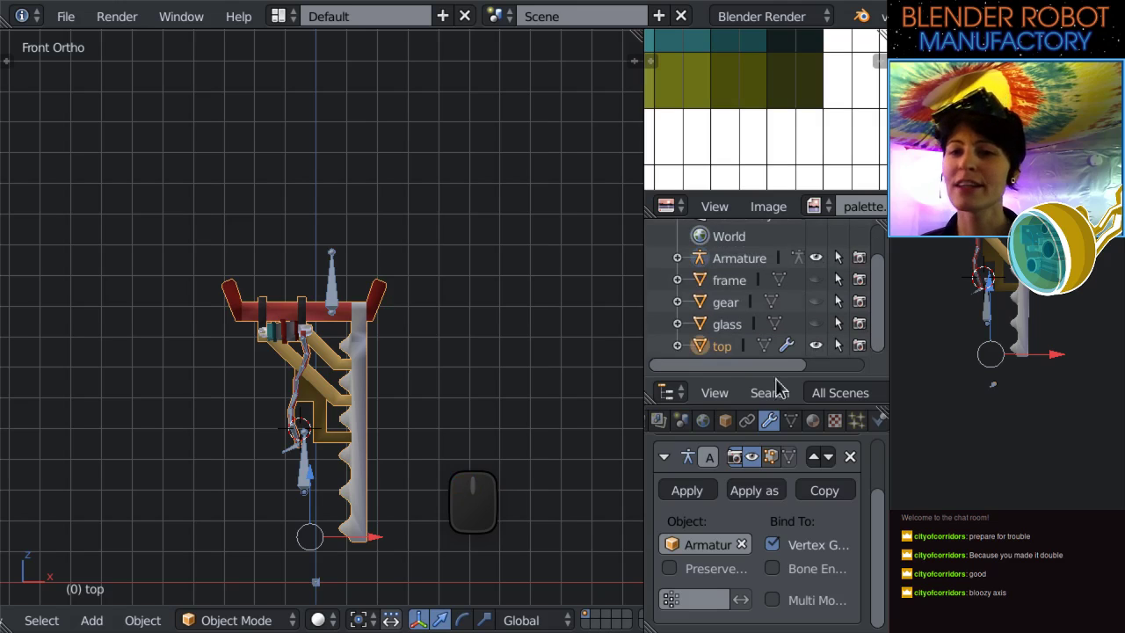
scroll(303, 439, "up", 3)
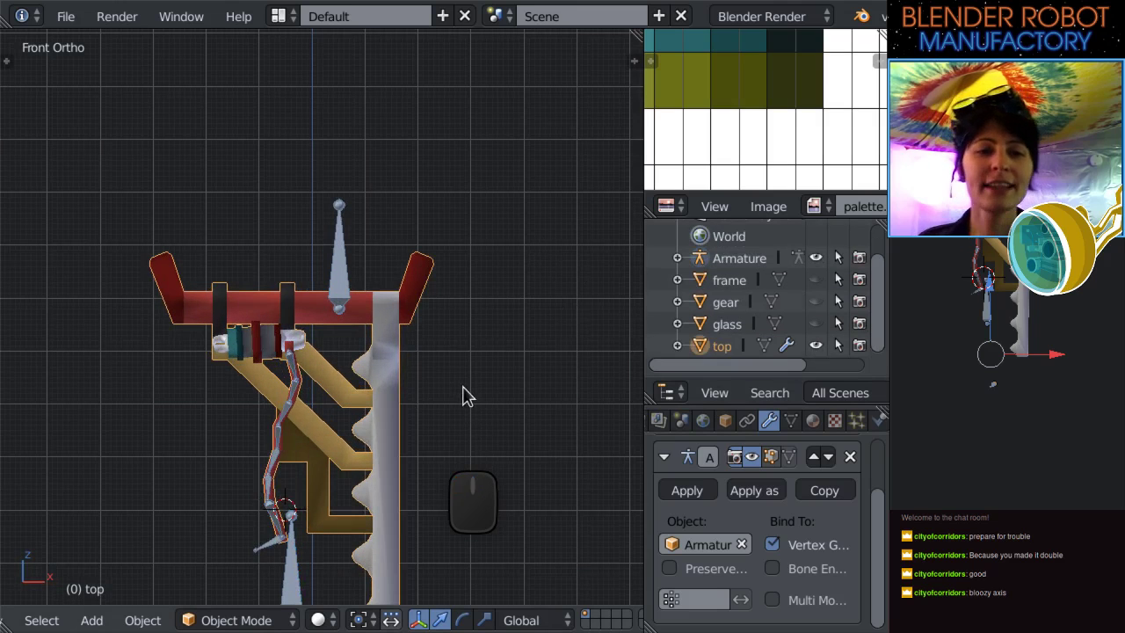
middle_click_drag(464, 452, 463, 352, "shift")
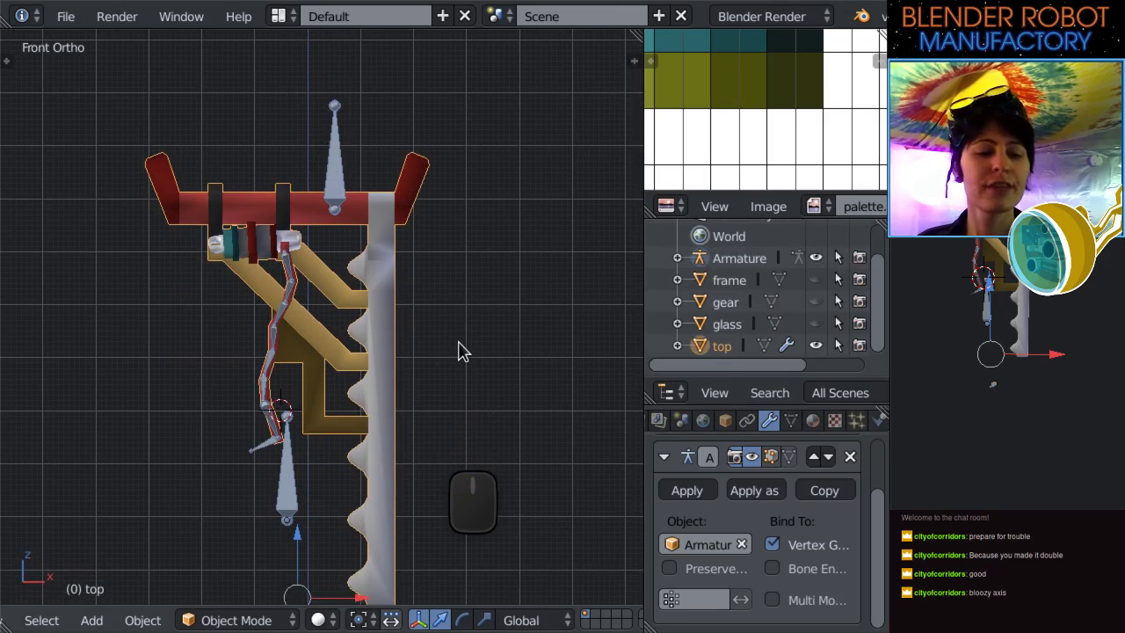
Switch the top mesh into Weight Paint mode and back to Object Mode.
key("ctrl+Tab")
scroll(459, 349, "up", 3)
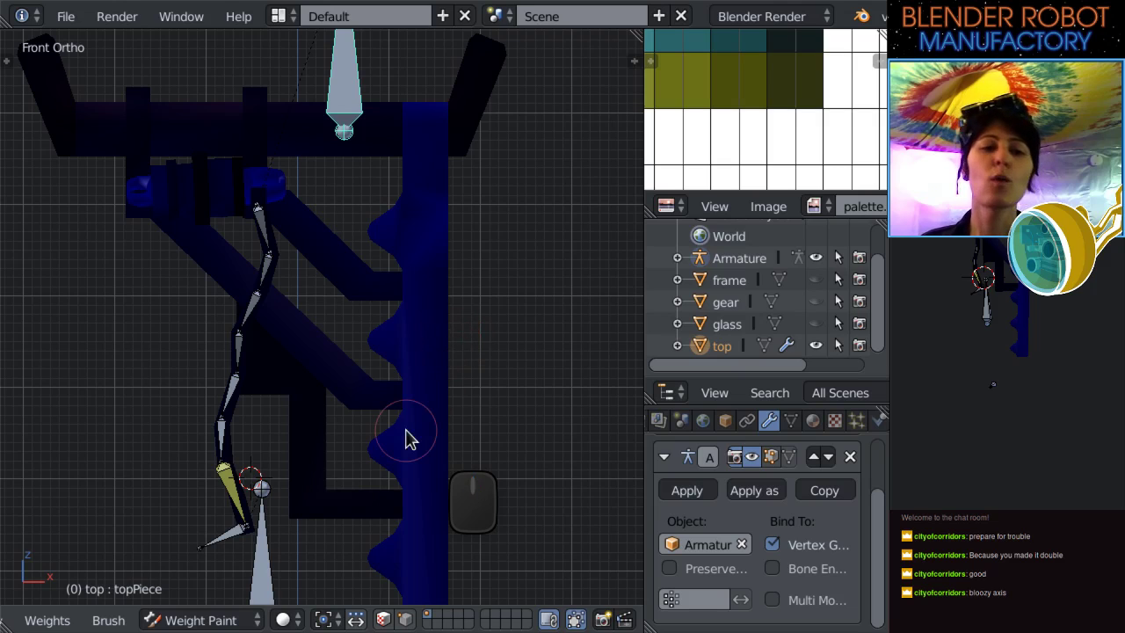
key("ctrl+Tab")
Toggle the top mesh to Object Mode and return it to Weight Paint mode.
left_click(217, 624)
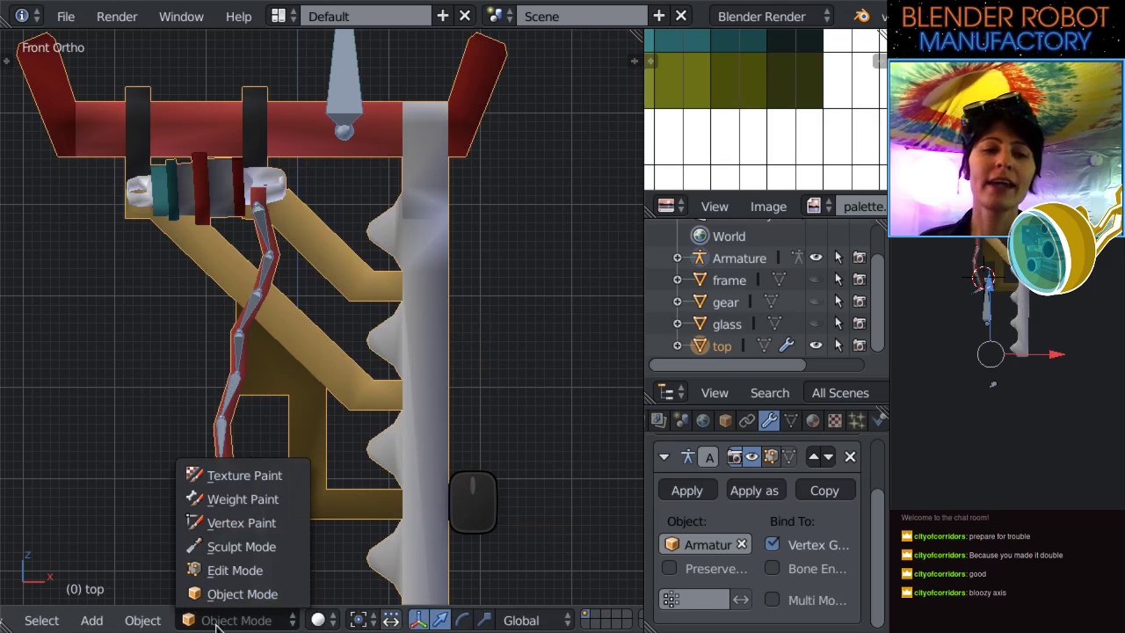
left_click(252, 597)
left_click(251, 624)
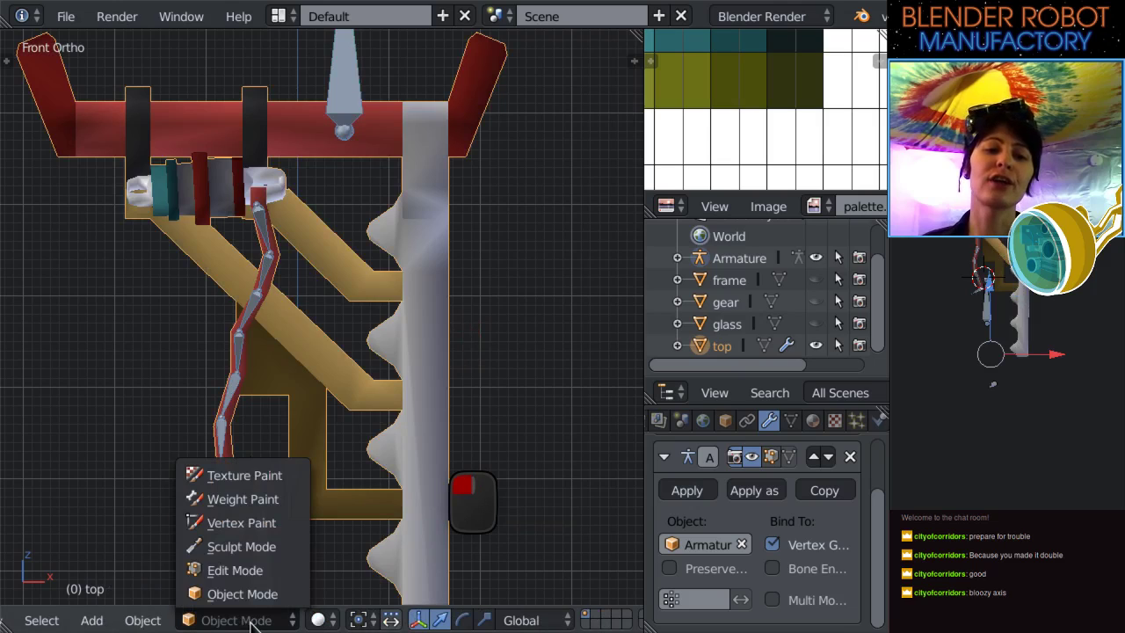
left_click(228, 497)
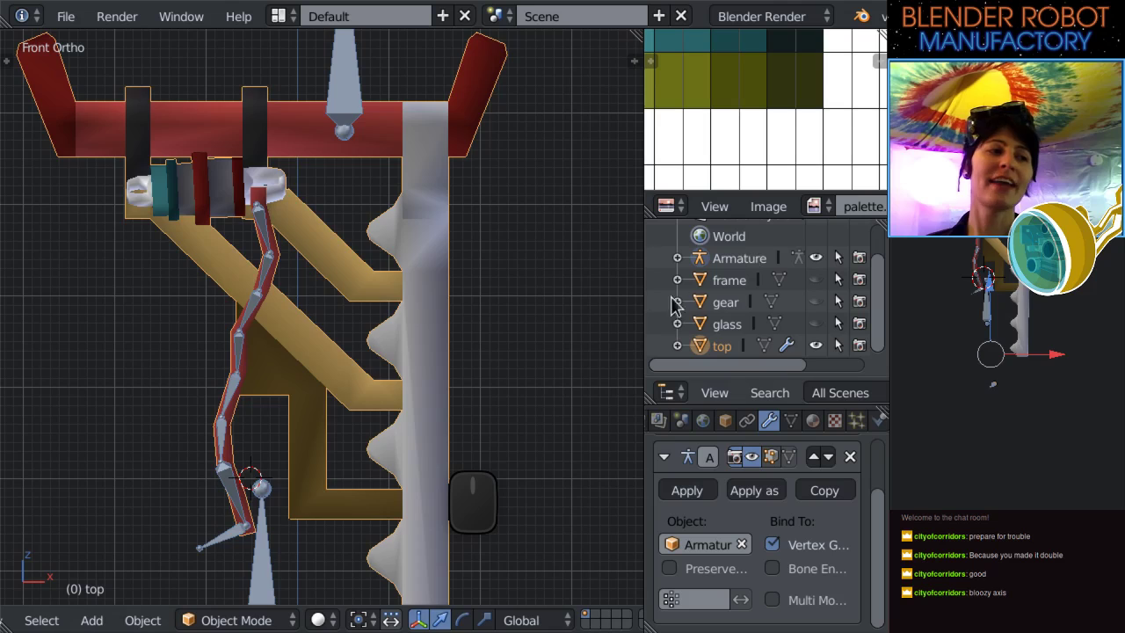
key("ctrl+Tab")
scroll(497, 301, "up", 2)
scroll(428, 296, "down", 5)
middle_click_drag(370, 279, 375, 311)
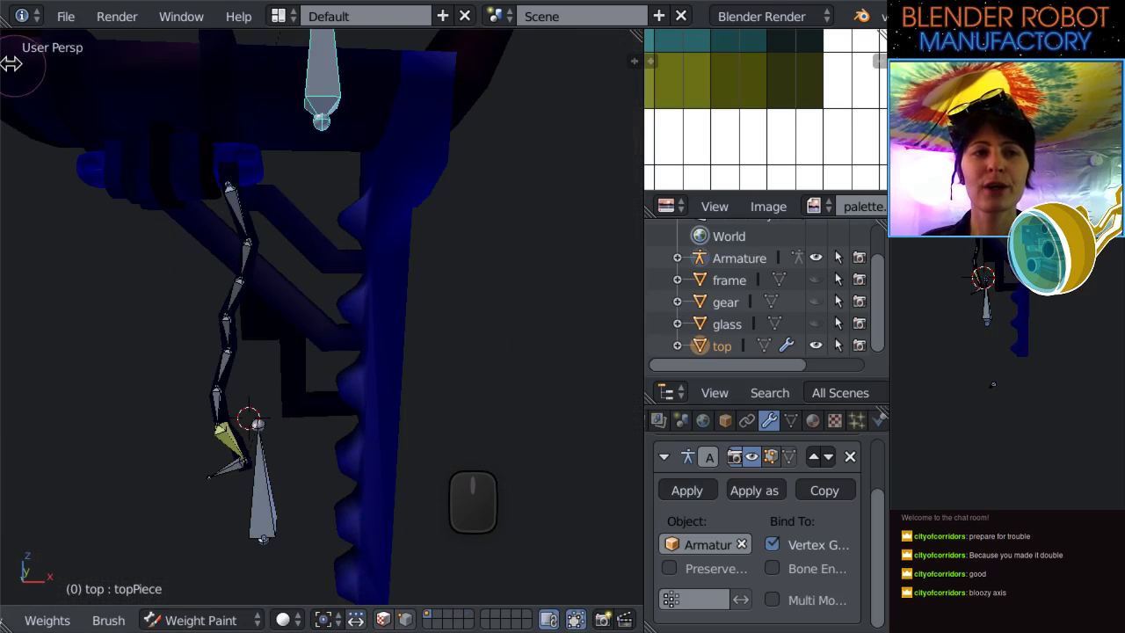
mouse_move(10, 63)
left_mouse_down()
mouse_move(201, 70)
mouse_move(133, 71)
left_mouse_up()
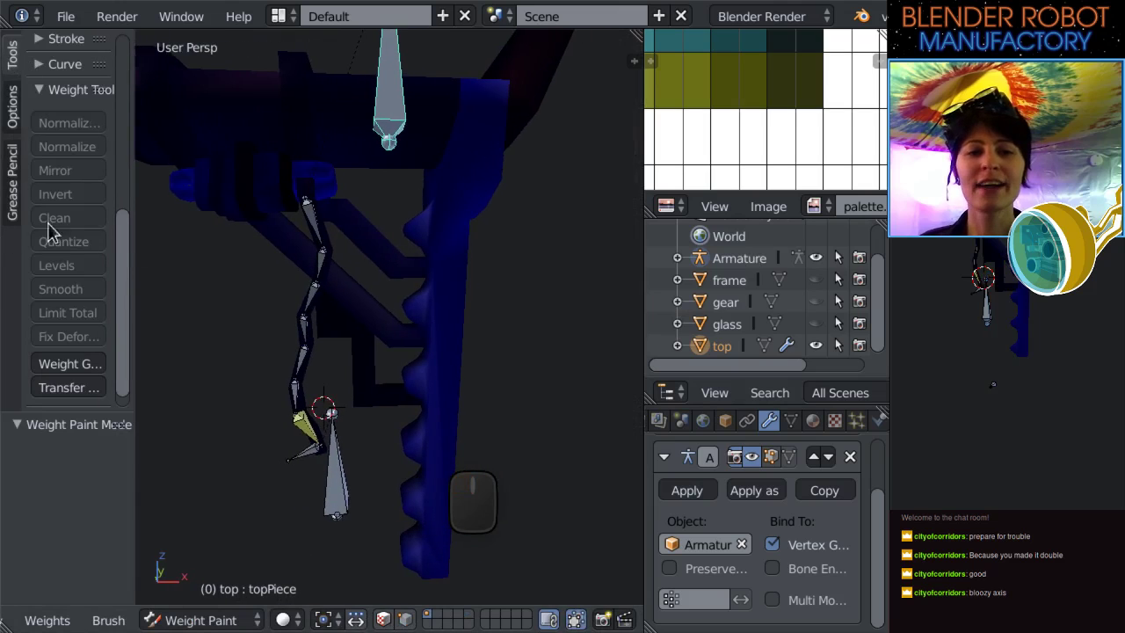
left_click_drag(131, 183, 27, 188)
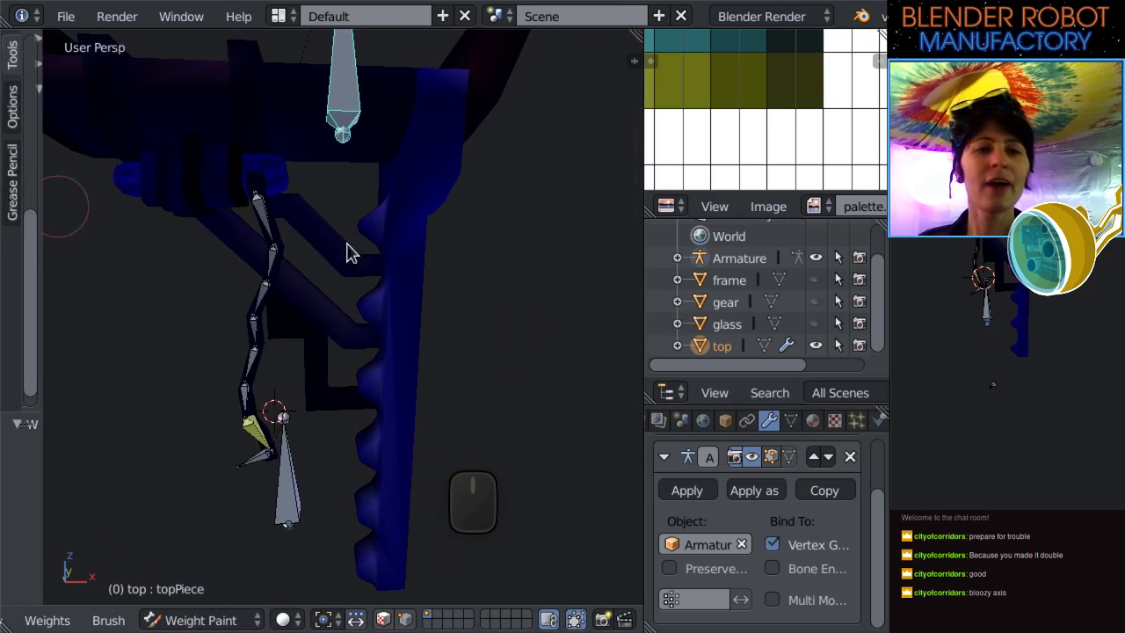
scroll(496, 299, "down", 2)
middle_click_drag(465, 294, 426, 354)
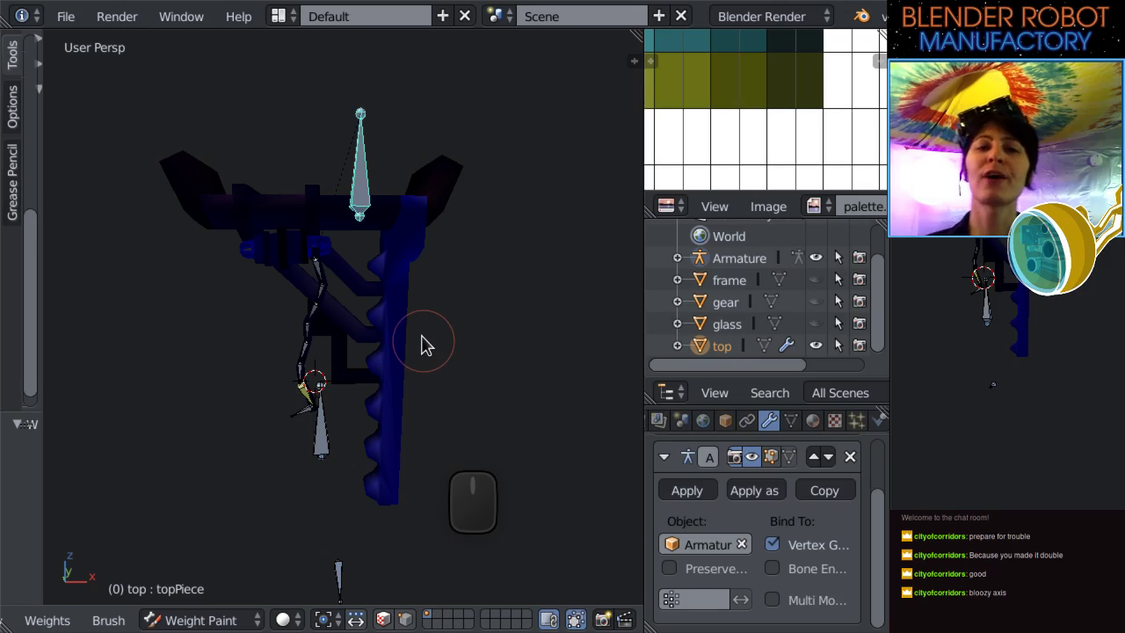
Return to the front view and widen the brush settings area until its labels and values are fully readable.
key("KP_1")
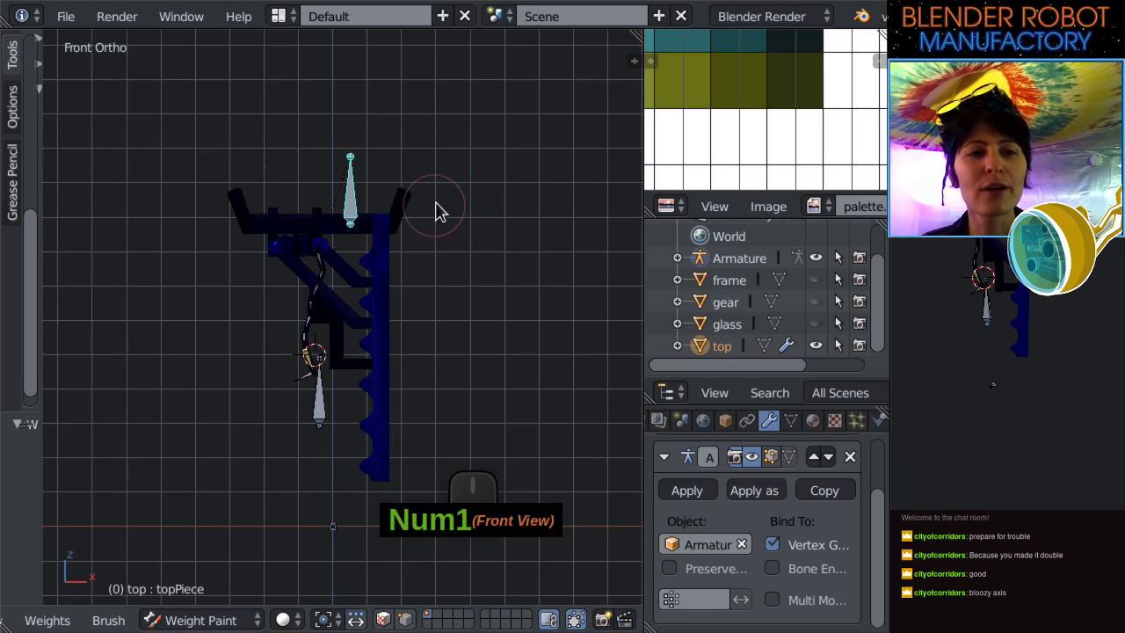
scroll(442, 211, "up", 2)
left_click_drag(43, 163, 143, 189)
scroll(79, 167, "up", 5)
scroll(79, 167, "up", 3)
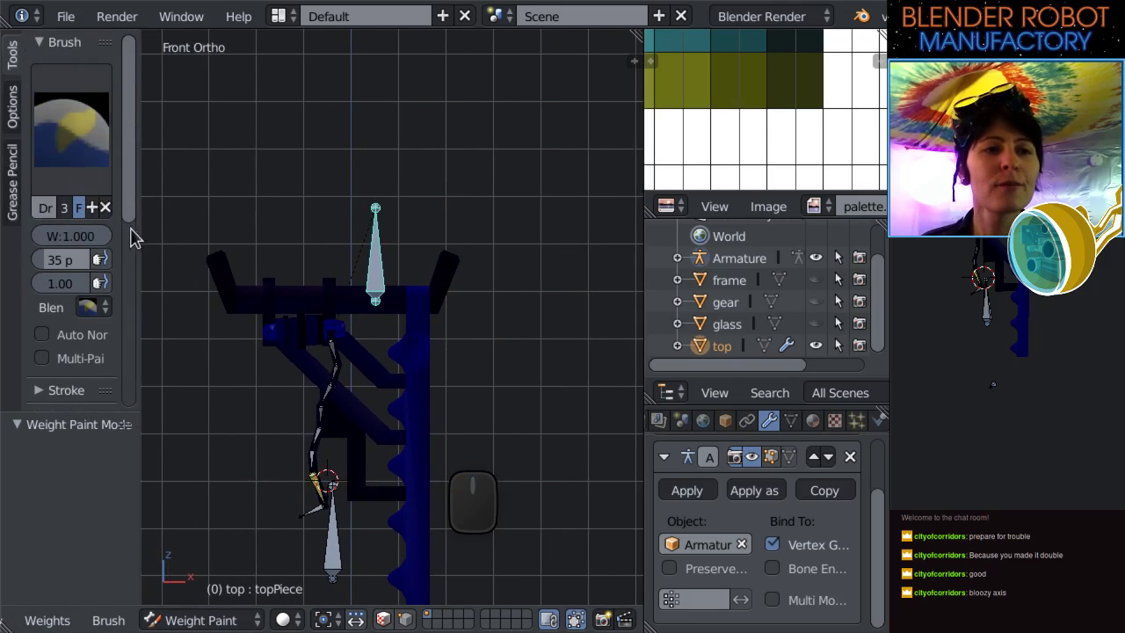
left_click_drag(143, 244, 211, 261)
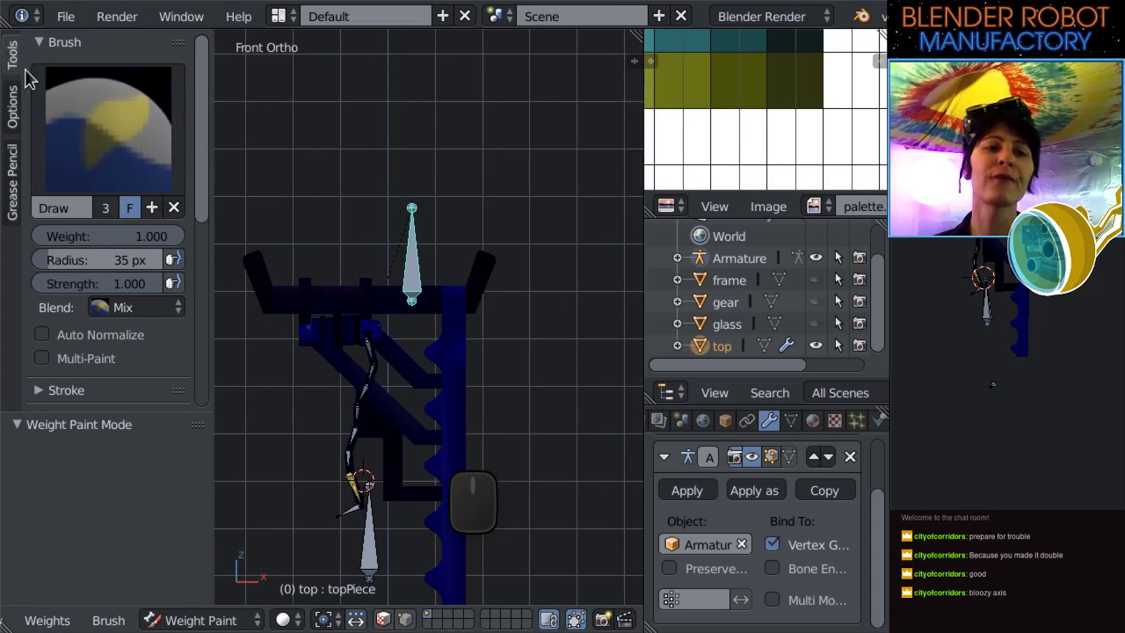
left_click_drag(211, 302, 241, 302)
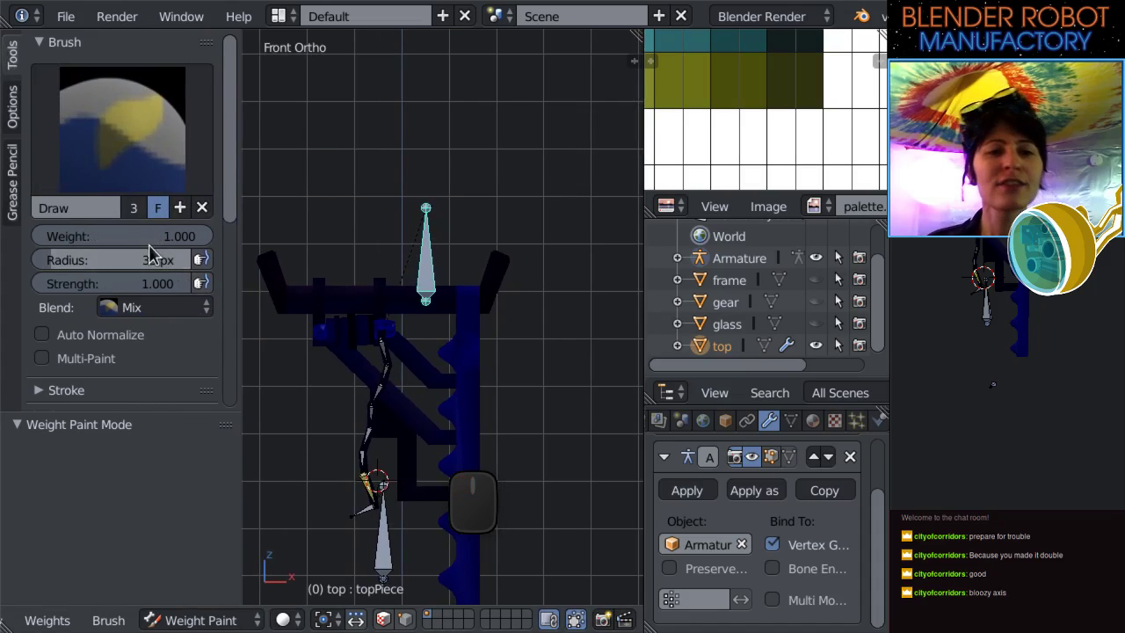
Try the Draw brush at radii of 231 px and 20 px, and settle on a radius of 36 px.
left_click_drag(55, 265, 309, 273)
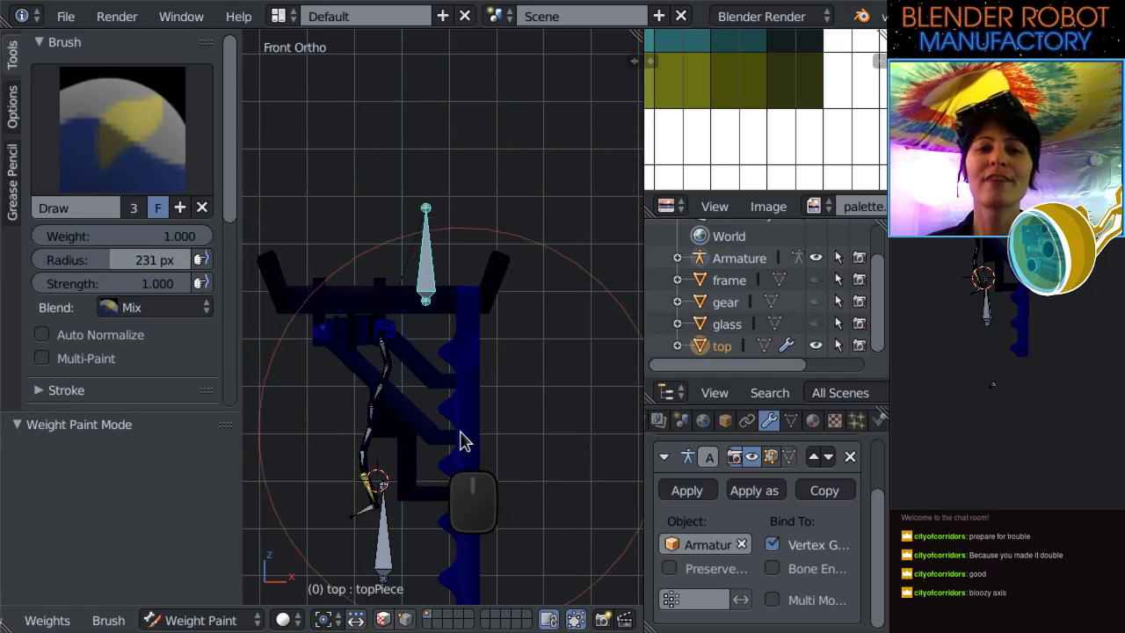
left_click_drag(114, 260, 40, 261)
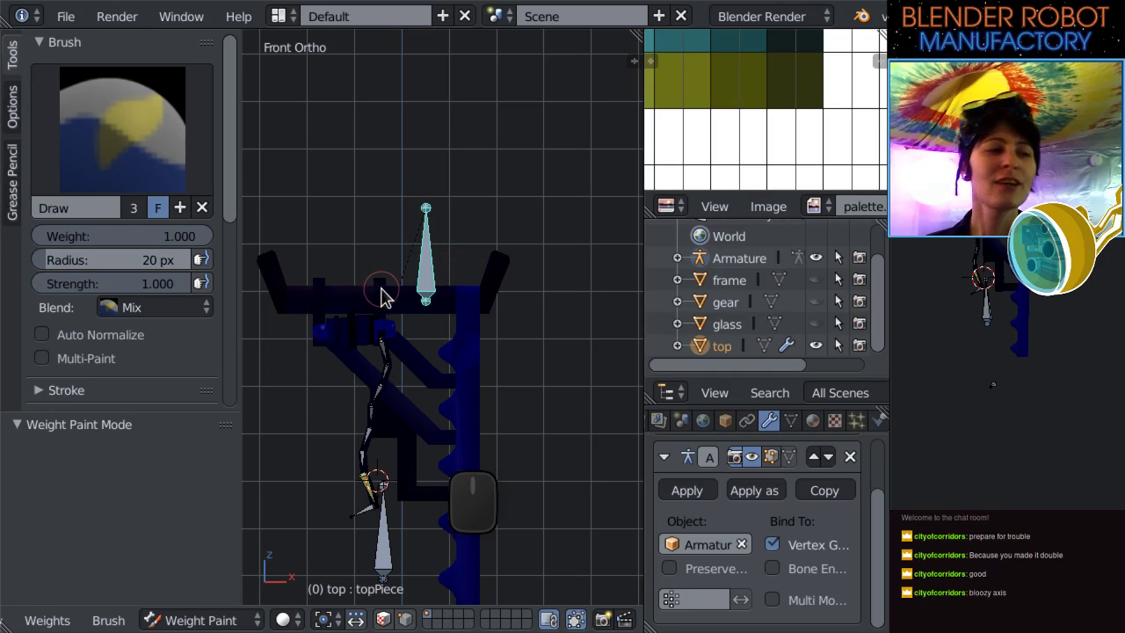
key("f")
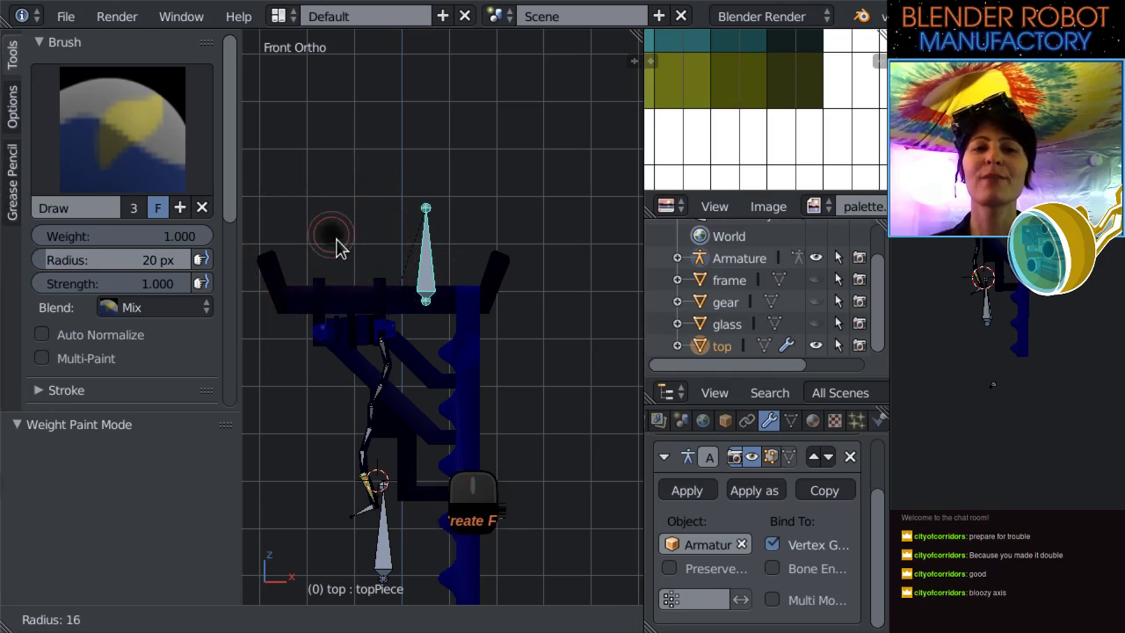
left_click(373, 274)
key("f")
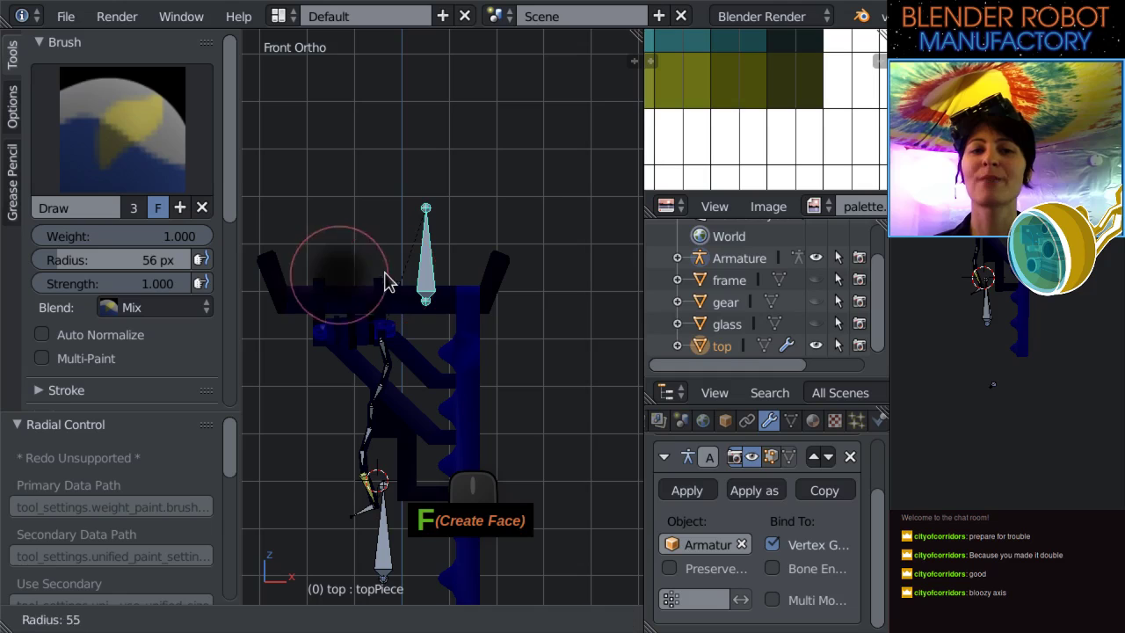
left_click(371, 276)
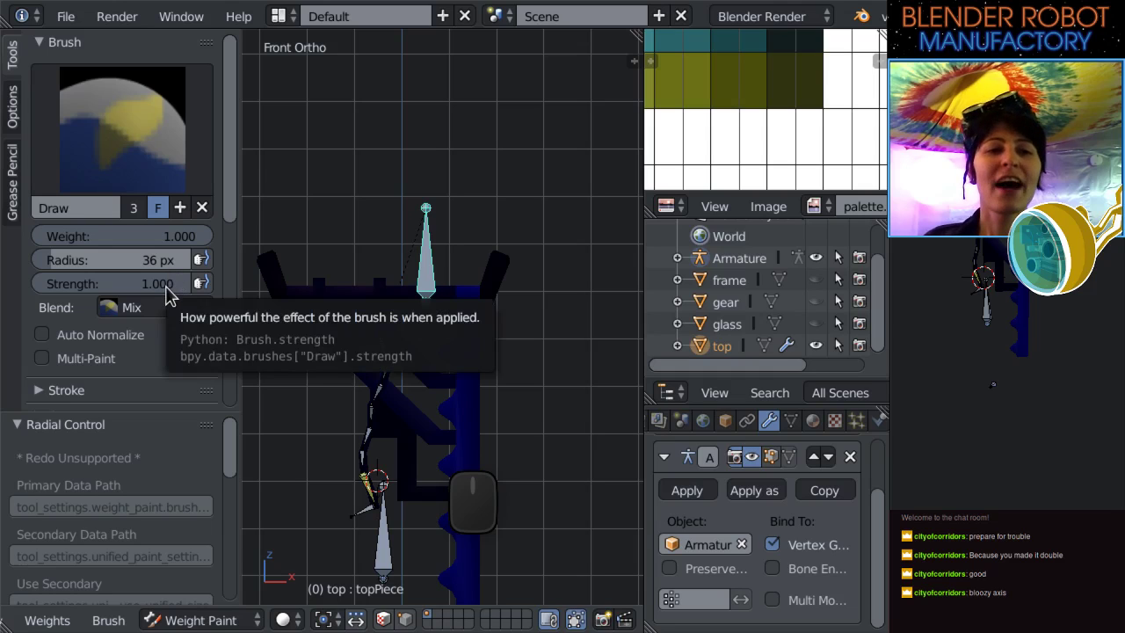
Try a lower Draw brush strength, restore it to 1.000, and set the brush's blending mode to Add.
left_click_drag(176, 283, 154, 295)
left_click_drag(71, 290, 202, 290)
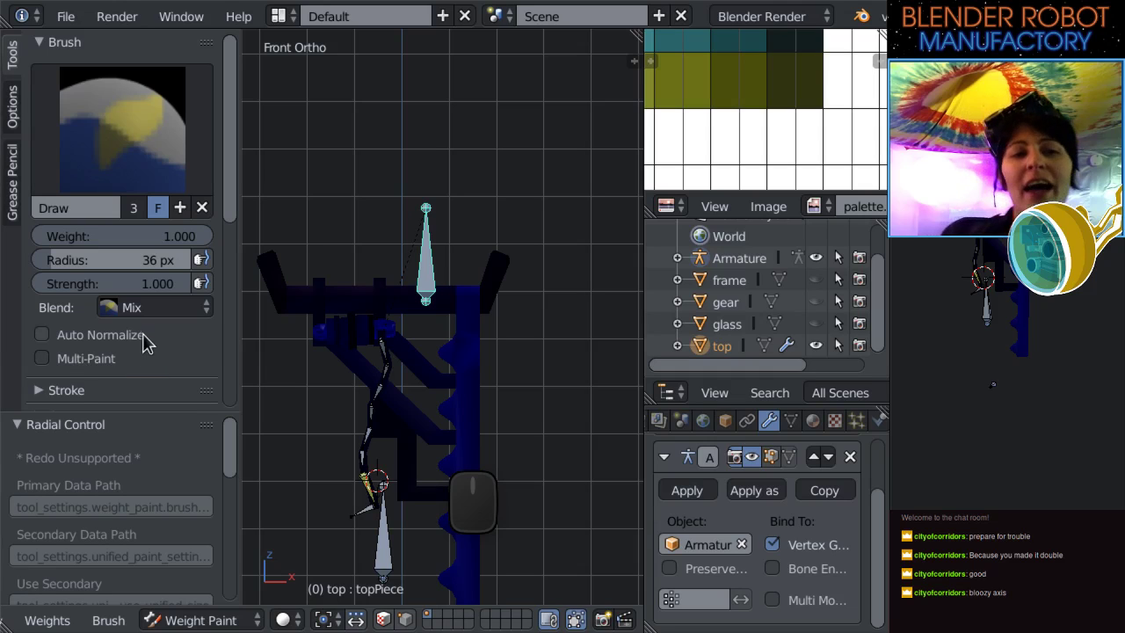
left_click(142, 308)
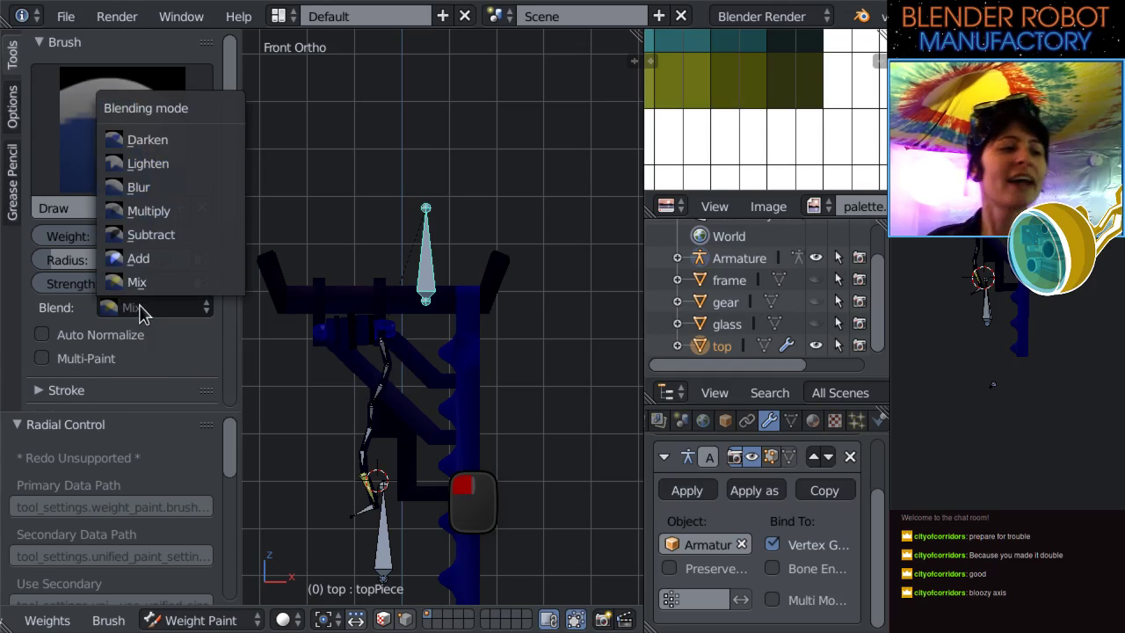
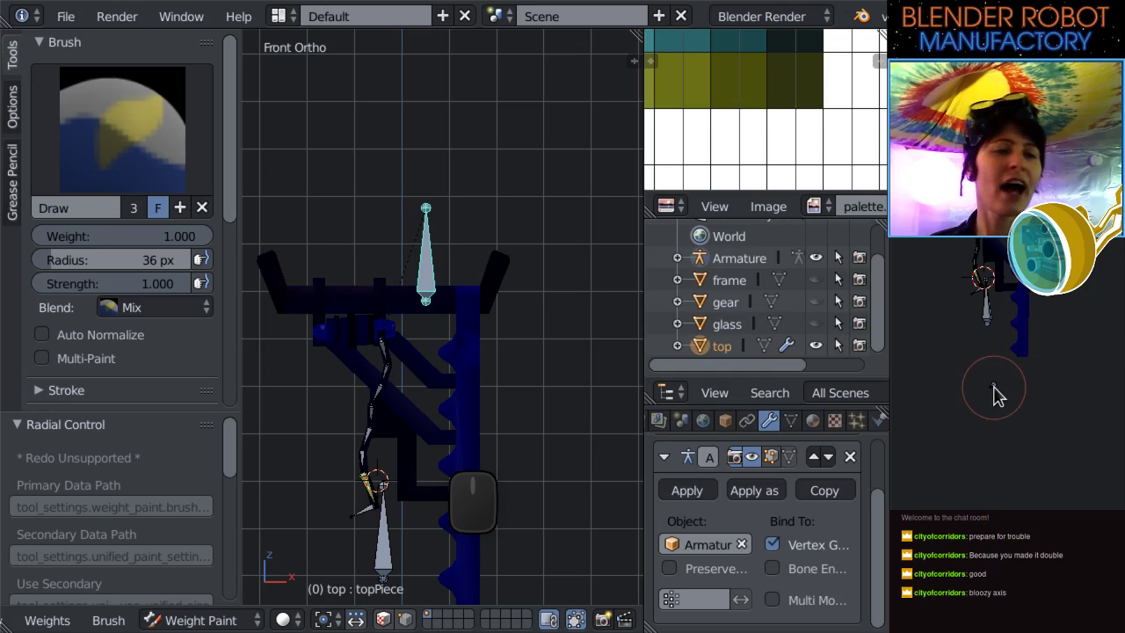
left_click(165, 307)
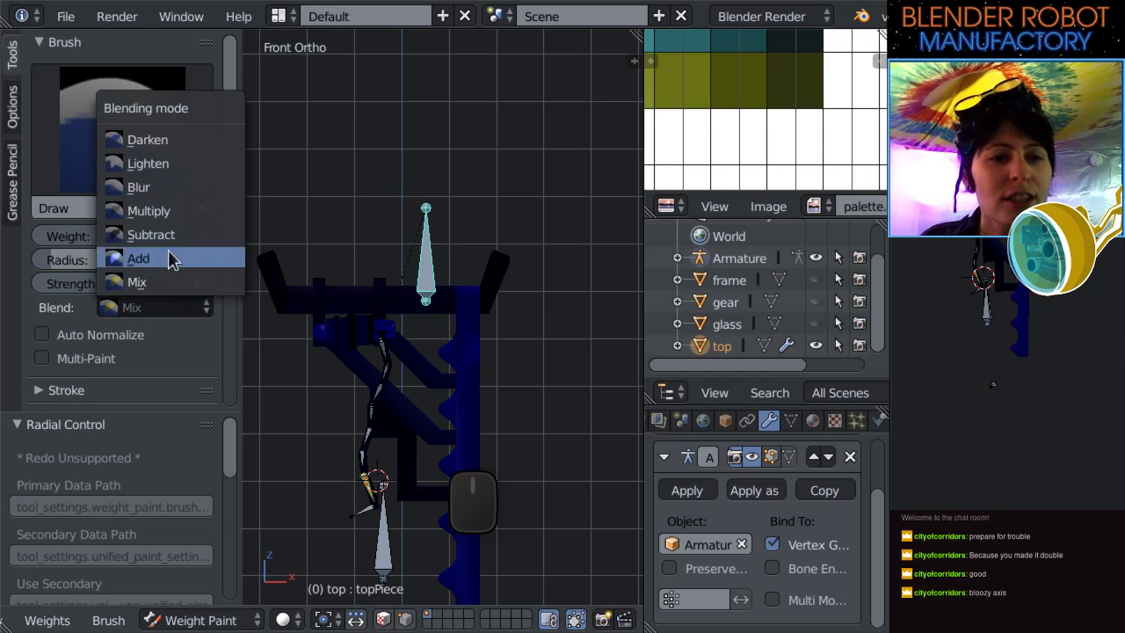
left_click(182, 263)
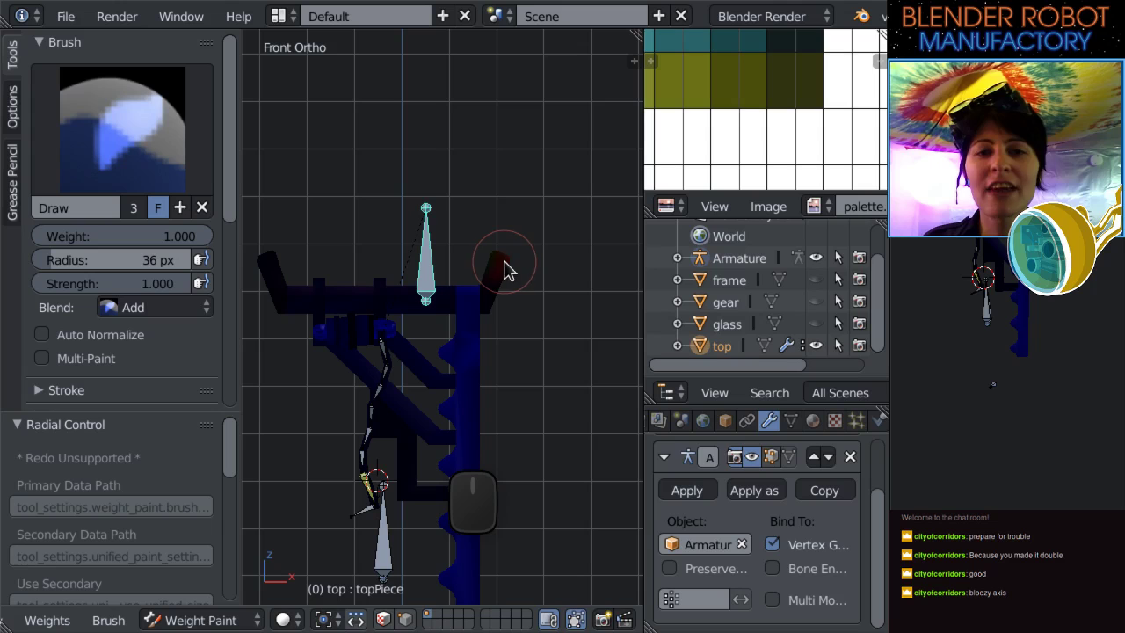
Test the painted corner weights by moving the topPiece bone -1.360 in X and 2.179 in Z, and clear its pose location.
middle_click_drag(560, 311, 542, 324, "shift")
scroll(542, 329, "up", 1)
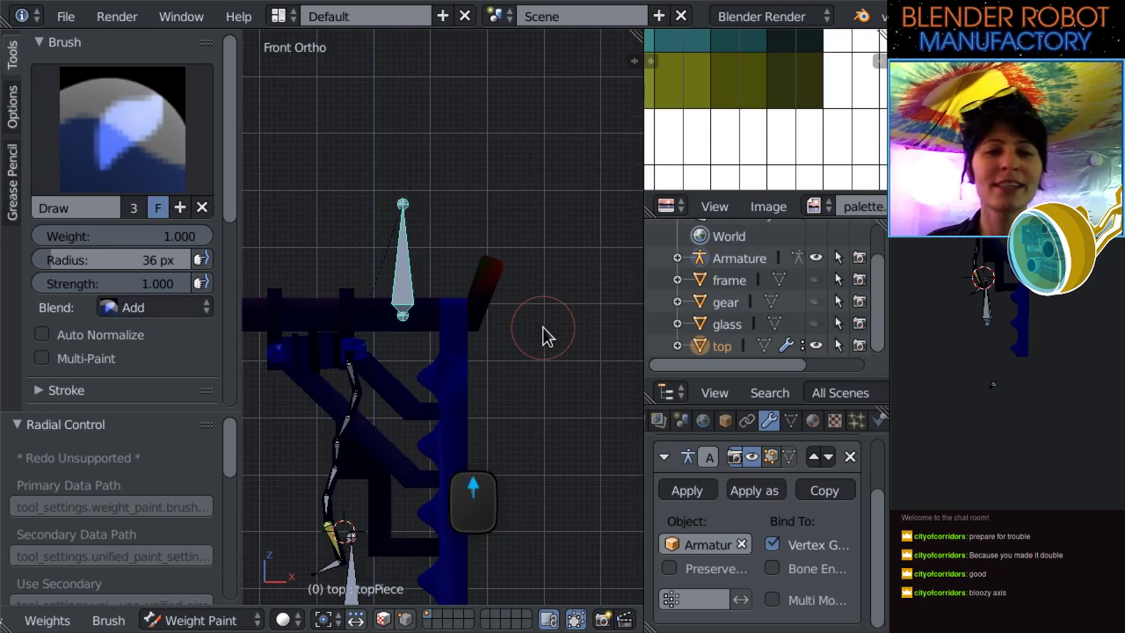
key("g")
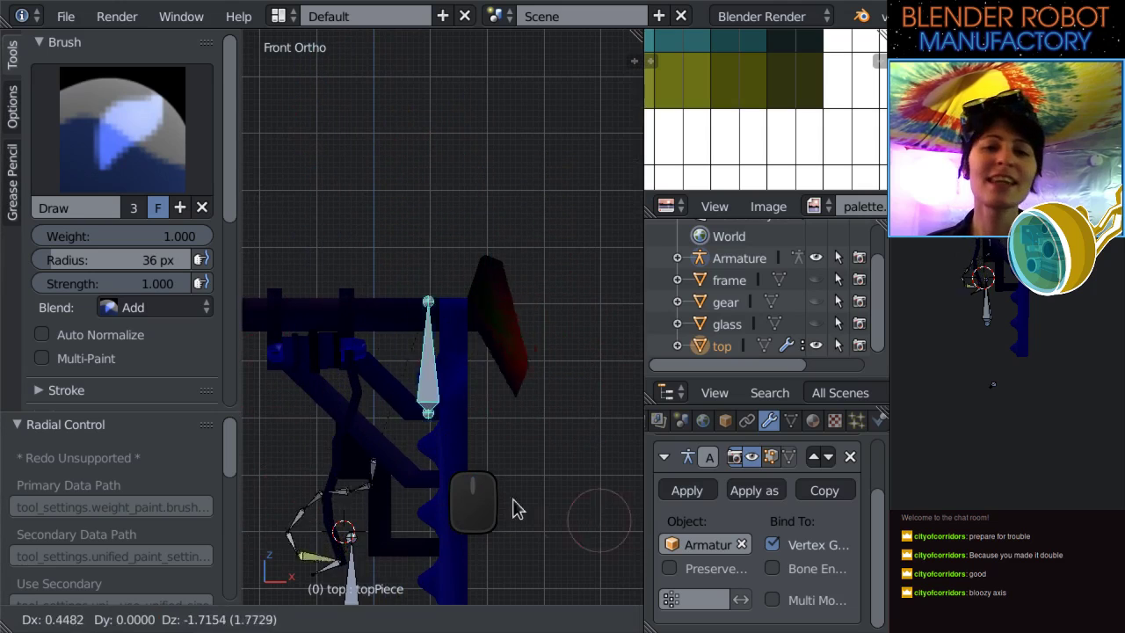
left_click(505, 307)
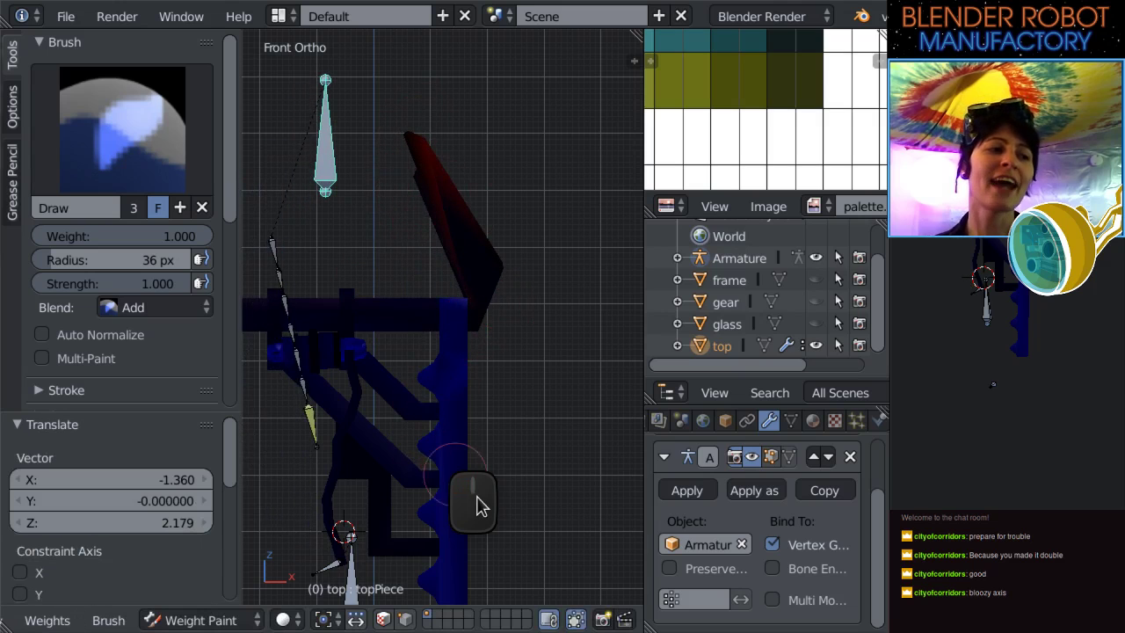
scroll(483, 369, "down", 2)
scroll(500, 301, "down", 3, "shift")
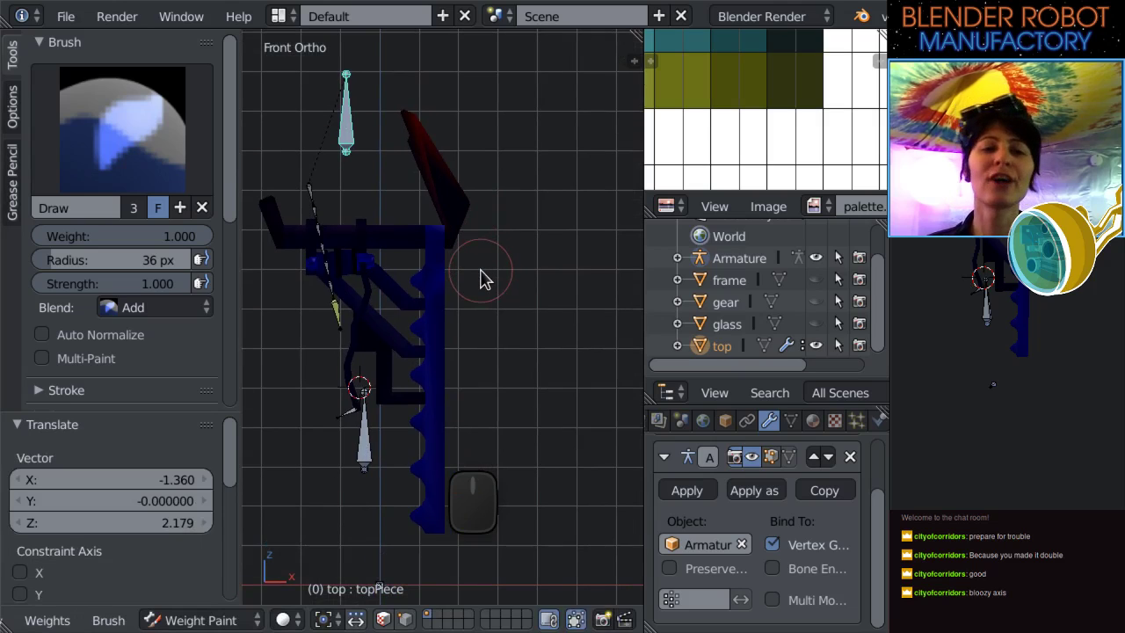
key("alt+g")
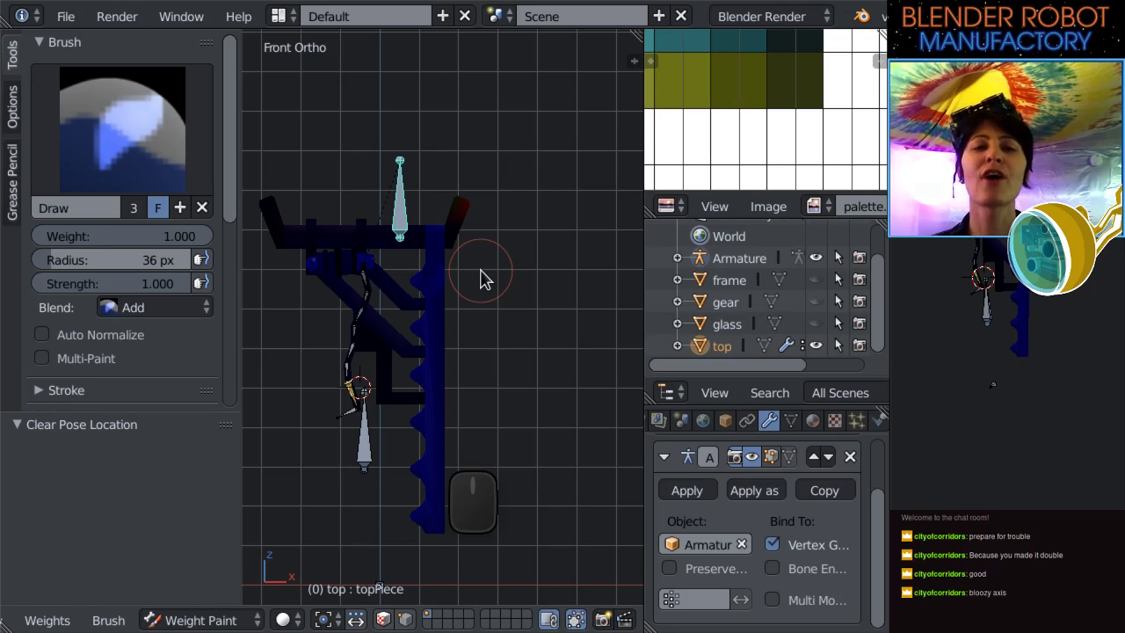
Enlarge the brush radius to 66 px and show the top mesh in wireframe from the front.
scroll(465, 238, "up", 3)
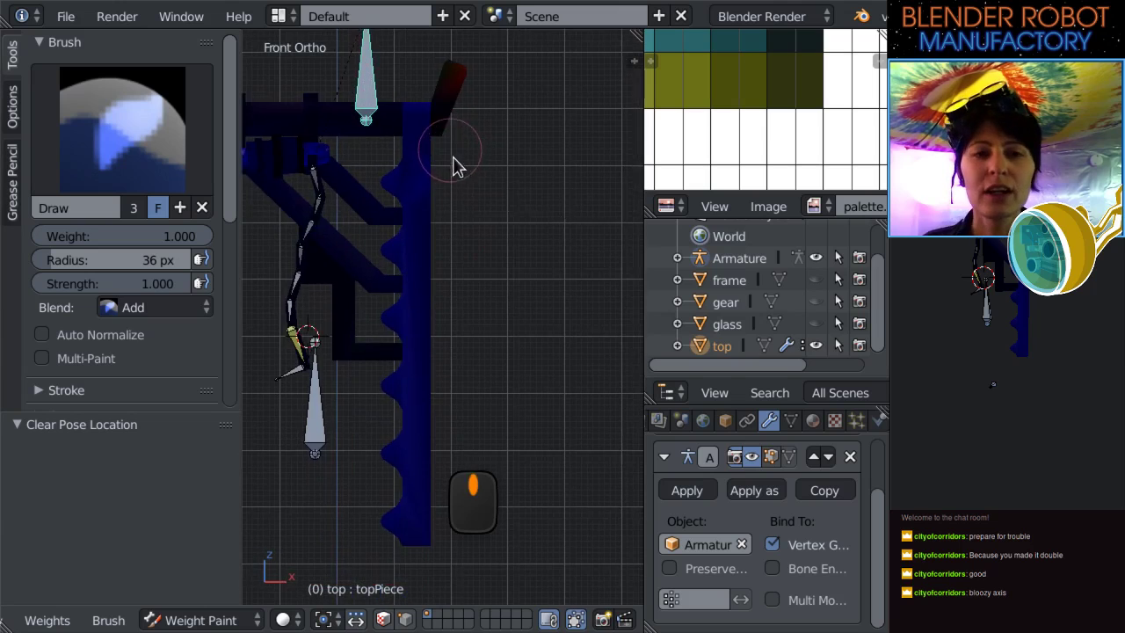
scroll(482, 290, "down", 3)
key("f")
left_click(502, 314)
mouse_move(518, 384)
middle_mouse_down()
mouse_move(626, 394)
mouse_move(252, 407)
mouse_move(540, 389)
middle_mouse_up()
key("z")
scroll(571, 352, "up", 3)
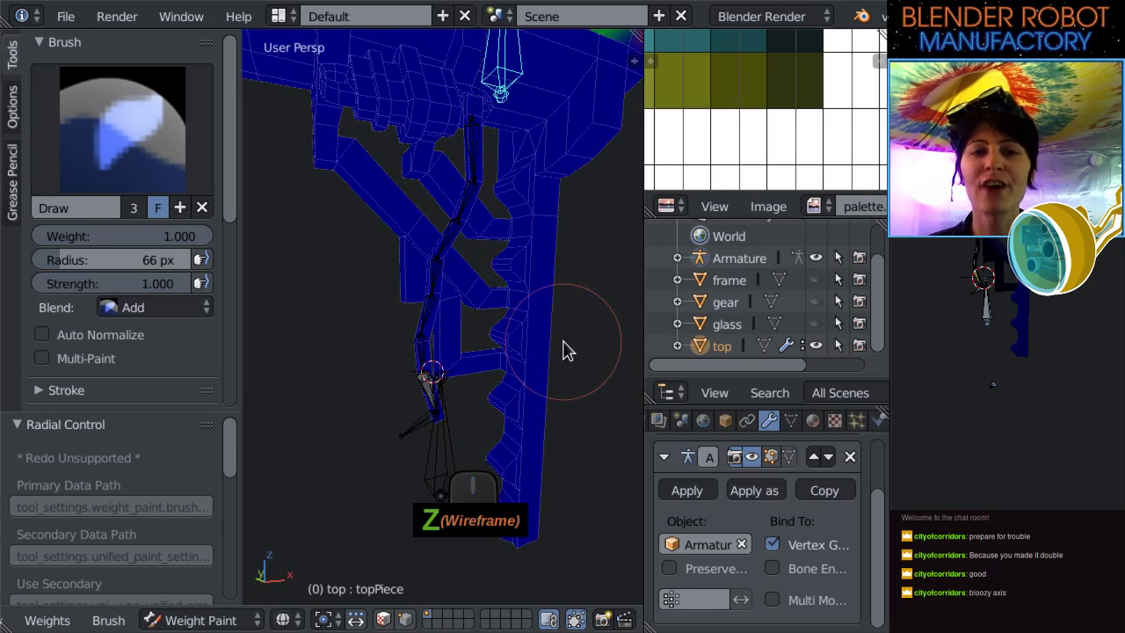
scroll(492, 377, "down", 4)
key("KP_1")
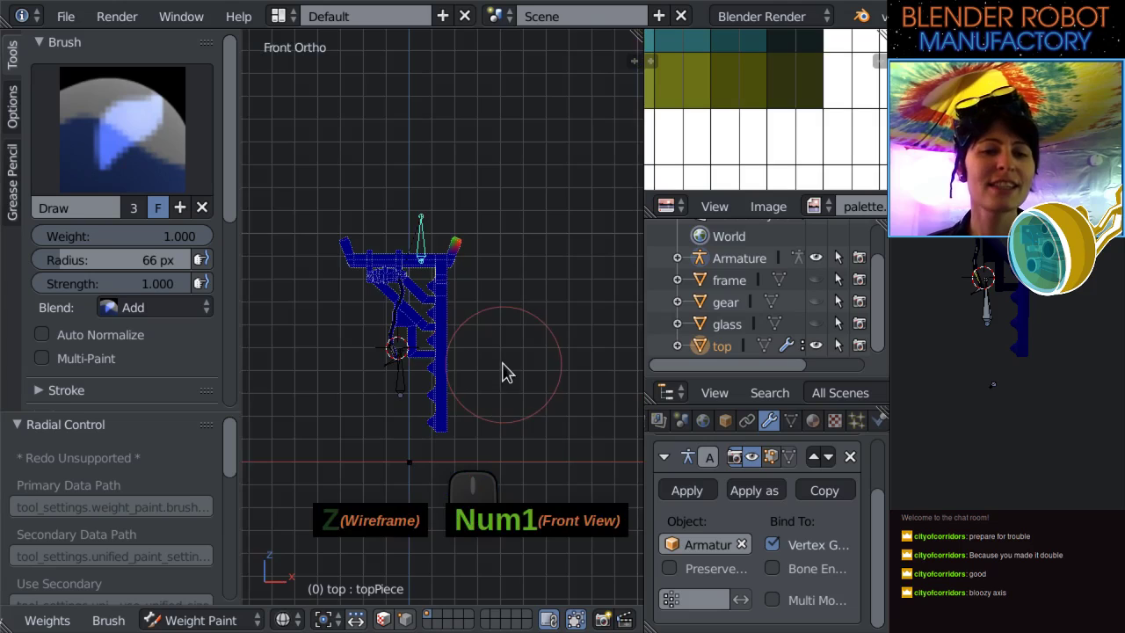
scroll(504, 373, "up", 2)
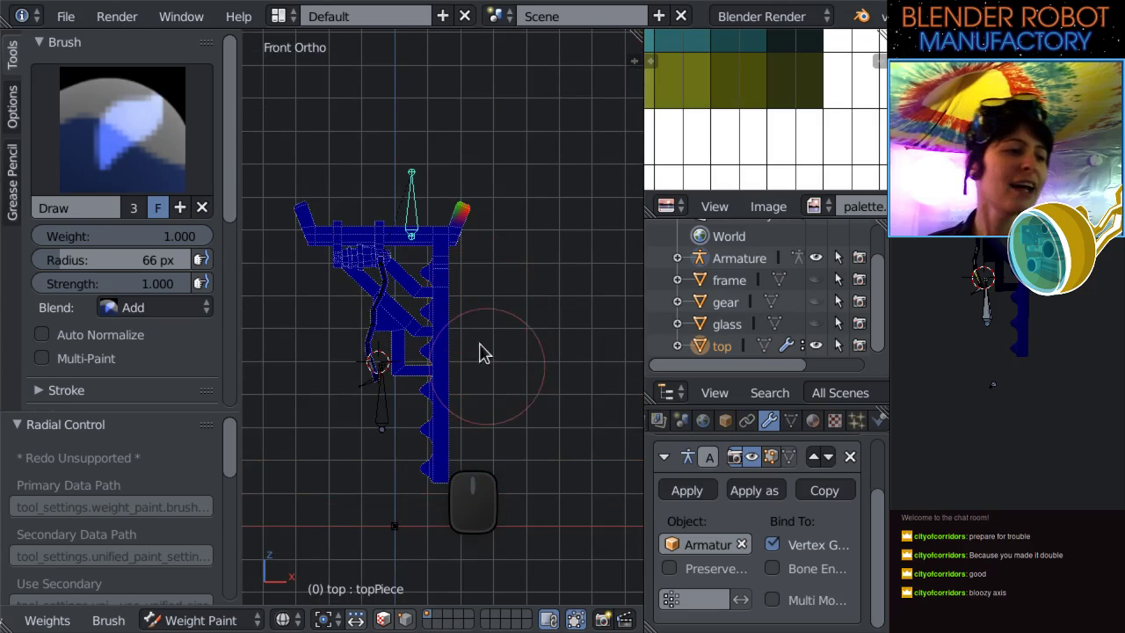
Paint full topPiece weight along the toothed vertical rack and its upper corner from the front, reducing the brush radius to 52 px.
middle_click_drag(451, 215, 424, 155, "shift")
mouse_move(439, 492)
left_mouse_down()
mouse_move(431, 496)
mouse_move(432, 381)
left_mouse_up()
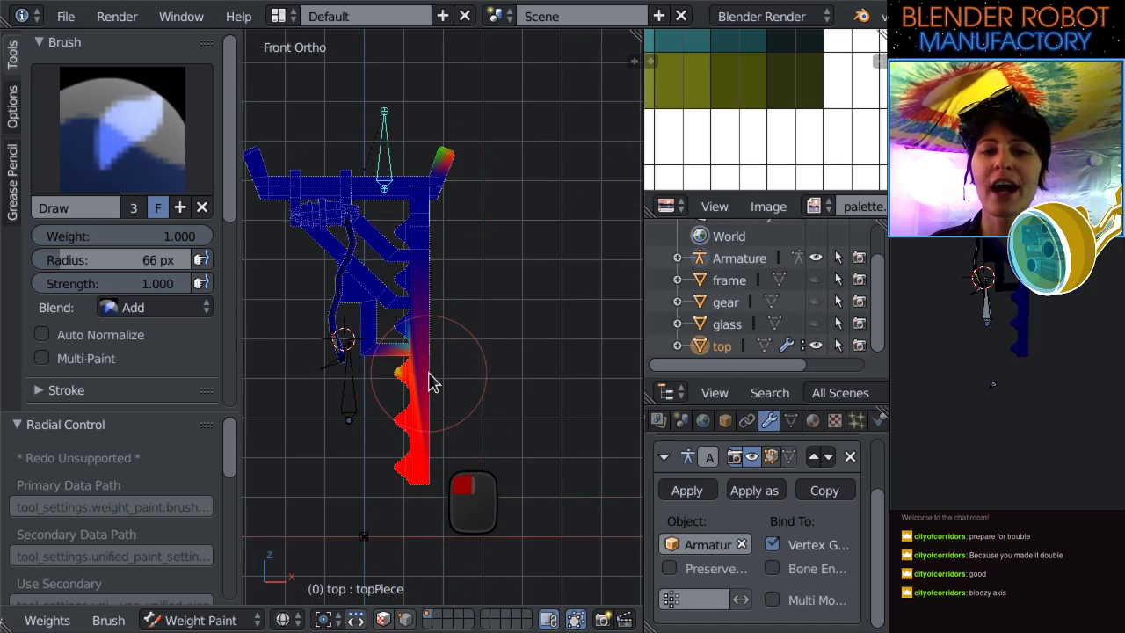
key("f")
left_click(439, 446)
mouse_move(416, 442)
left_mouse_down()
mouse_move(432, 340)
mouse_move(416, 276)
mouse_move(432, 294)
mouse_move(445, 162)
mouse_move(441, 191)
left_mouse_up()
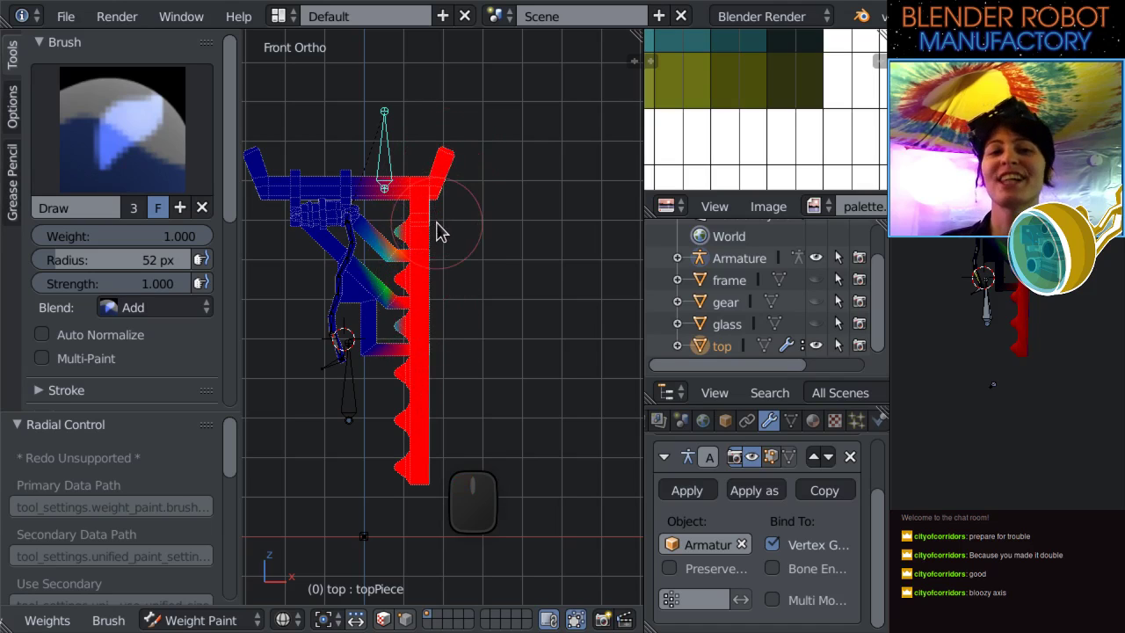
Paint full topPiece weight up the back side of the toothed rack from the back view.
middle_click_drag(425, 224, 521, 360)
key("ctrl+KP_1")
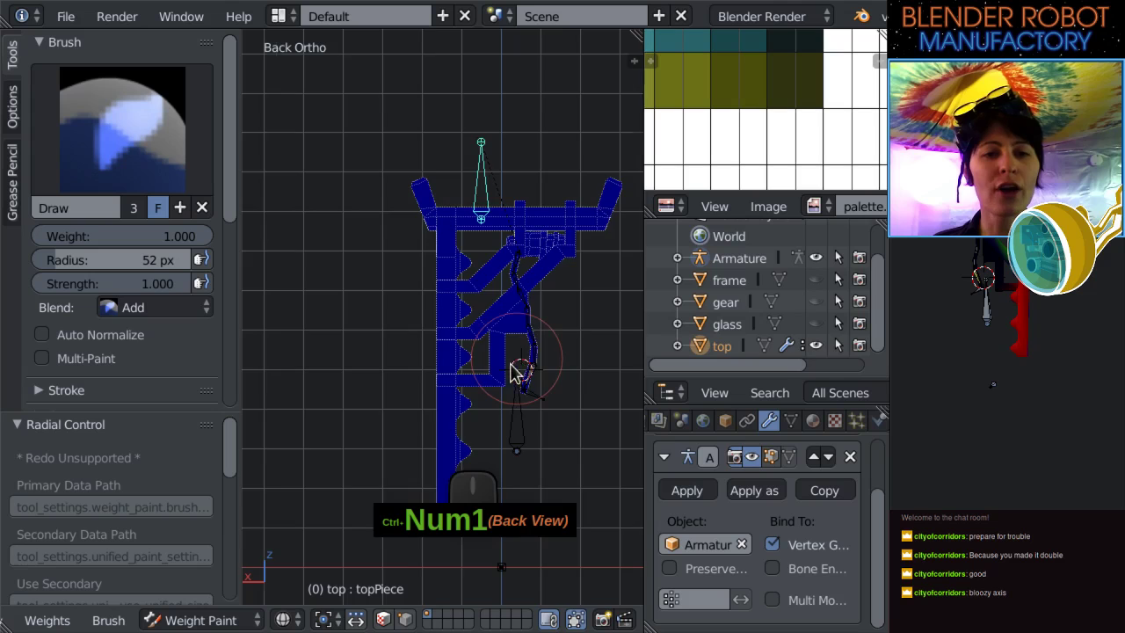
scroll(439, 450, "down", 3)
left_click_drag(426, 444, 420, 223)
Reduce the brush radius to 25 px and paint full weight over the rack's remaining faces from an angled rear view.
middle_click_drag(416, 370, 417, 343)
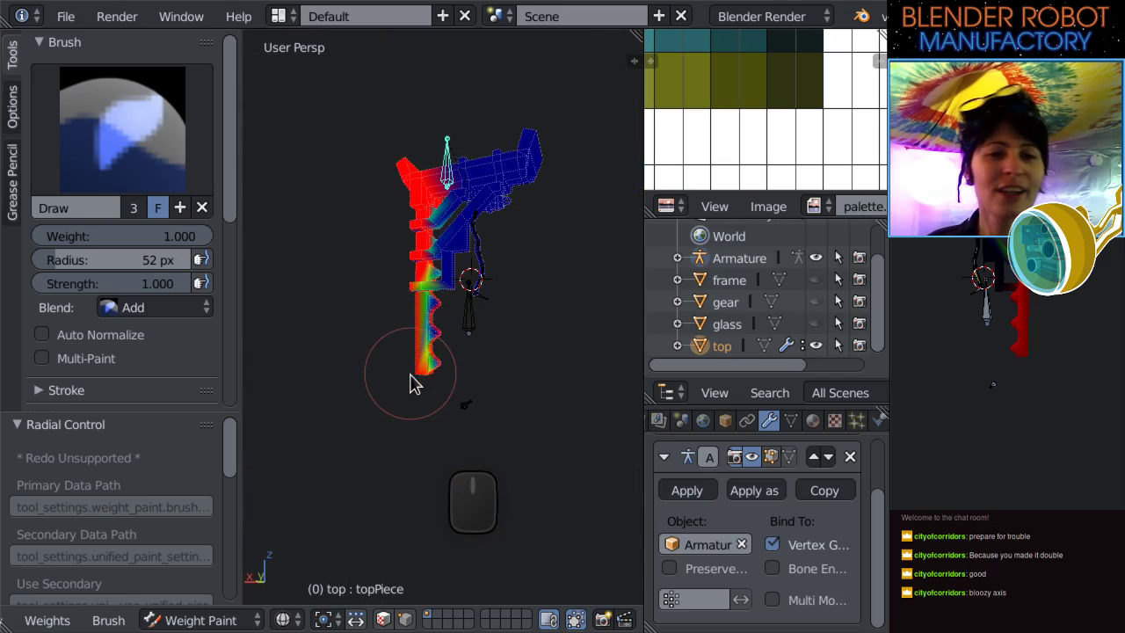
key("f")
left_click(453, 393)
scroll(453, 393, "up", 2)
middle_click_drag(453, 393, 458, 428)
left_click_drag(439, 364, 431, 249)
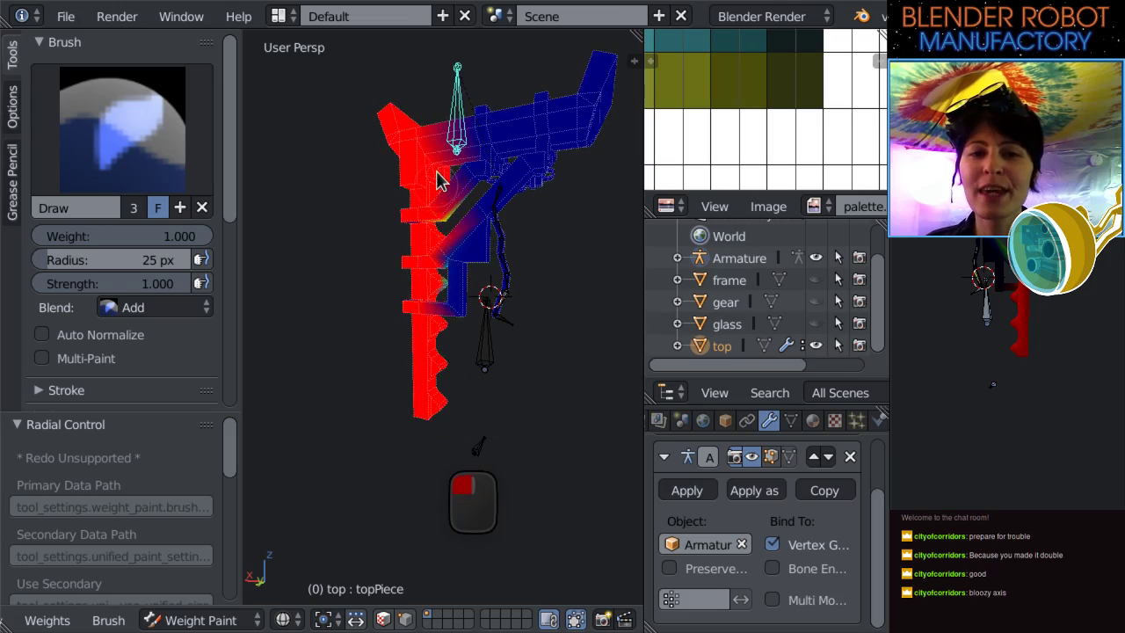
Paint full topPiece weight onto the bracket areas beside the rack from angled close-up views.
middle_click_drag(444, 281, 439, 385)
scroll(466, 343, "up", 4)
mouse_move(454, 296)
middle_mouse_down()
mouse_move(372, 313)
mouse_move(484, 181)
middle_mouse_up()
mouse_move(457, 150)
left_mouse_down()
mouse_move(436, 231)
mouse_move(439, 133)
left_mouse_up()
scroll(431, 201, "down", 6)
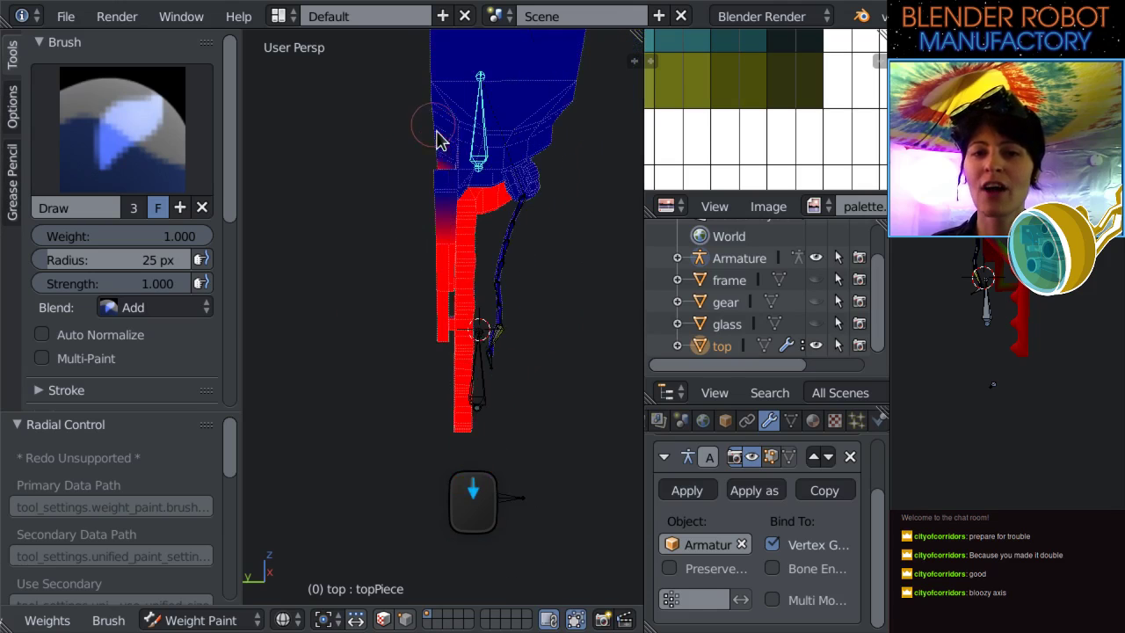
scroll(395, 280, "up", 8)
mouse_move(430, 286)
middle_mouse_down()
mouse_move(524, 324)
mouse_move(410, 297)
mouse_move(366, 276)
mouse_move(377, 271)
mouse_move(331, 269)
mouse_move(494, 286)
mouse_move(455, 309)
mouse_move(334, 336)
mouse_move(327, 326)
middle_mouse_up()
scroll(327, 327, "down", 4)
In the front view, move the topPiece bone about 4.87 in X and 3.97 in Z to spread out the unweighted parts.
key("KP_1")
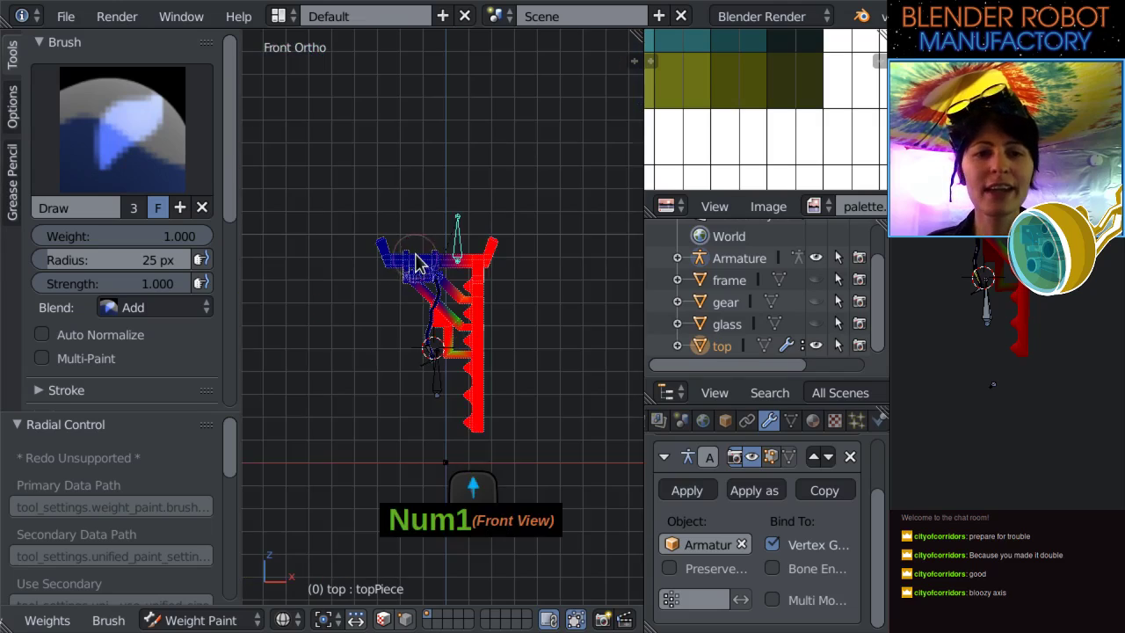
middle_click_drag(451, 256, 353, 271, "shift")
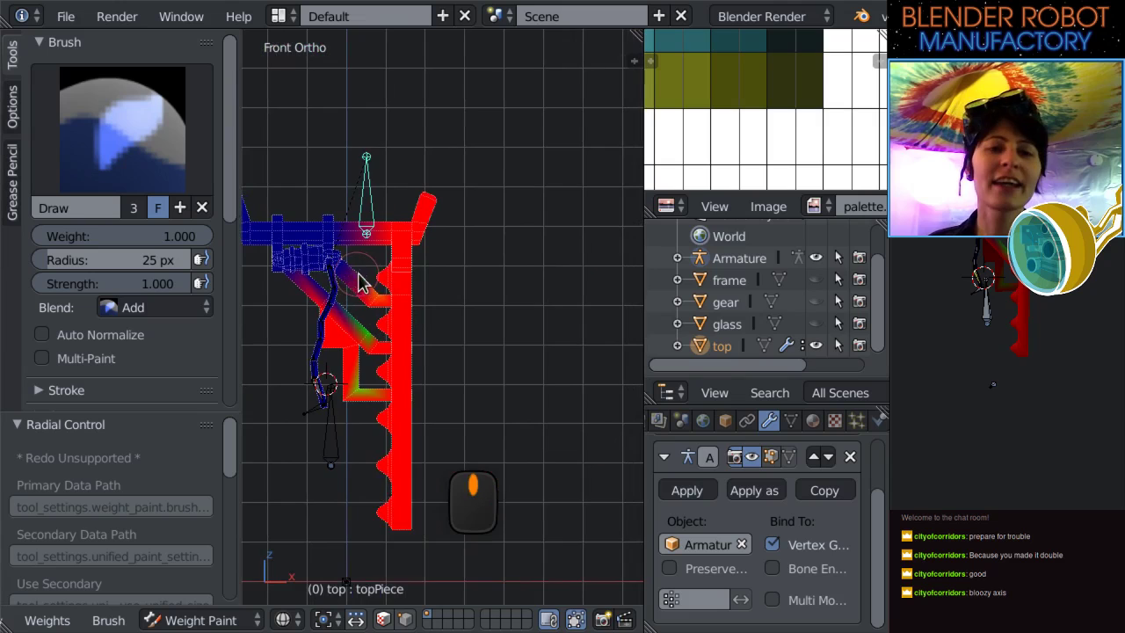
scroll(406, 263, "down", 2)
key("g")
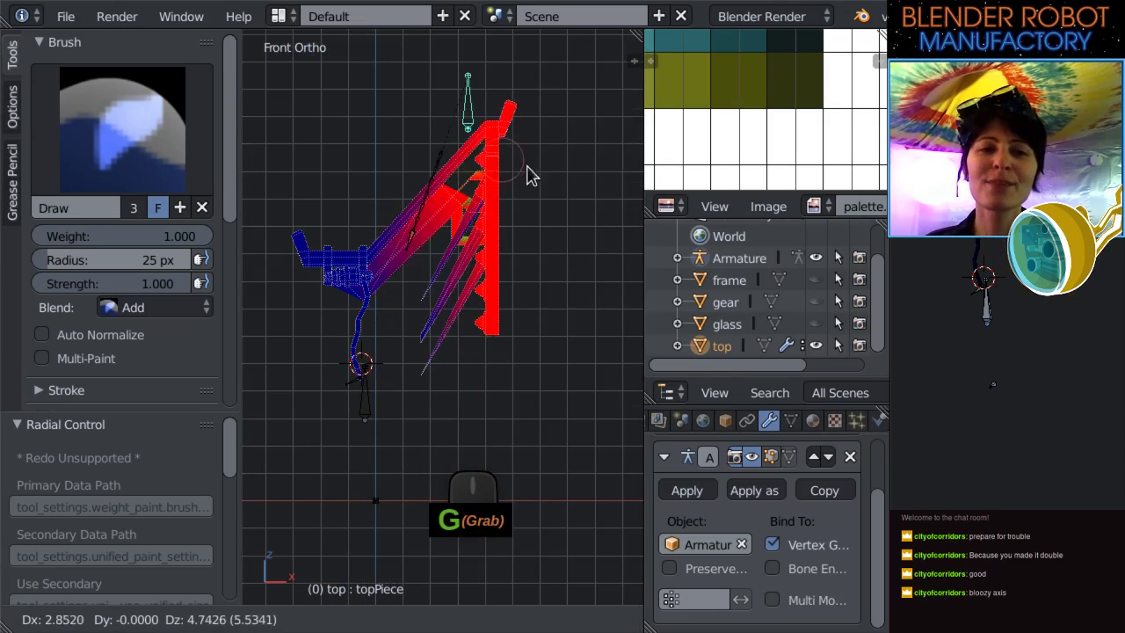
left_click(547, 209)
scroll(546, 209, "up", 1)
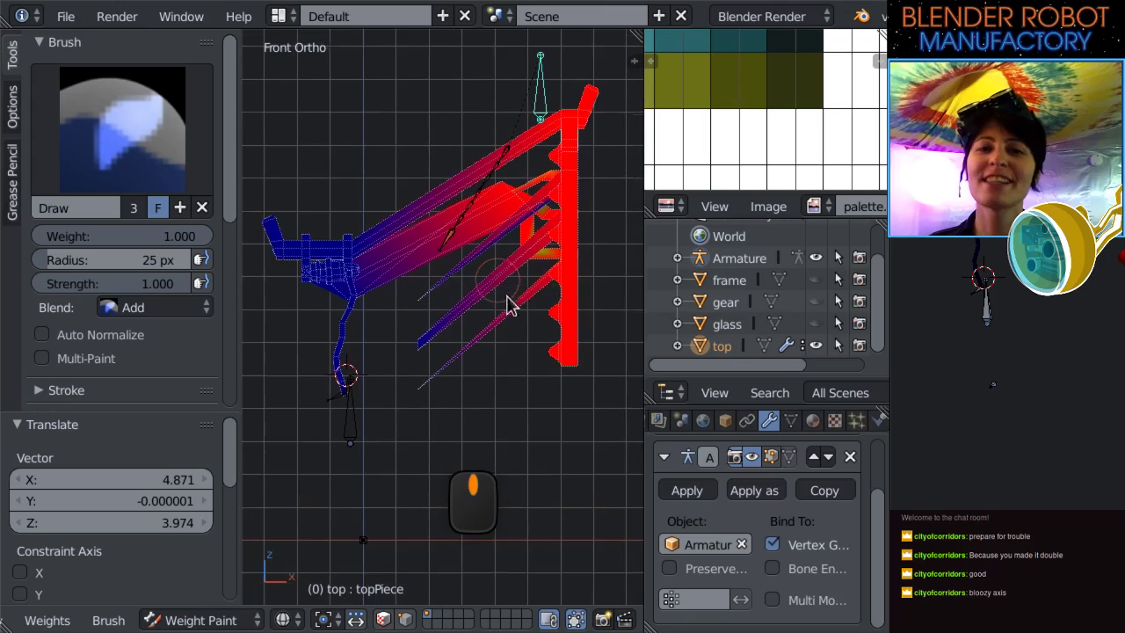
middle_click_drag(546, 209, 562, 238, "shift")
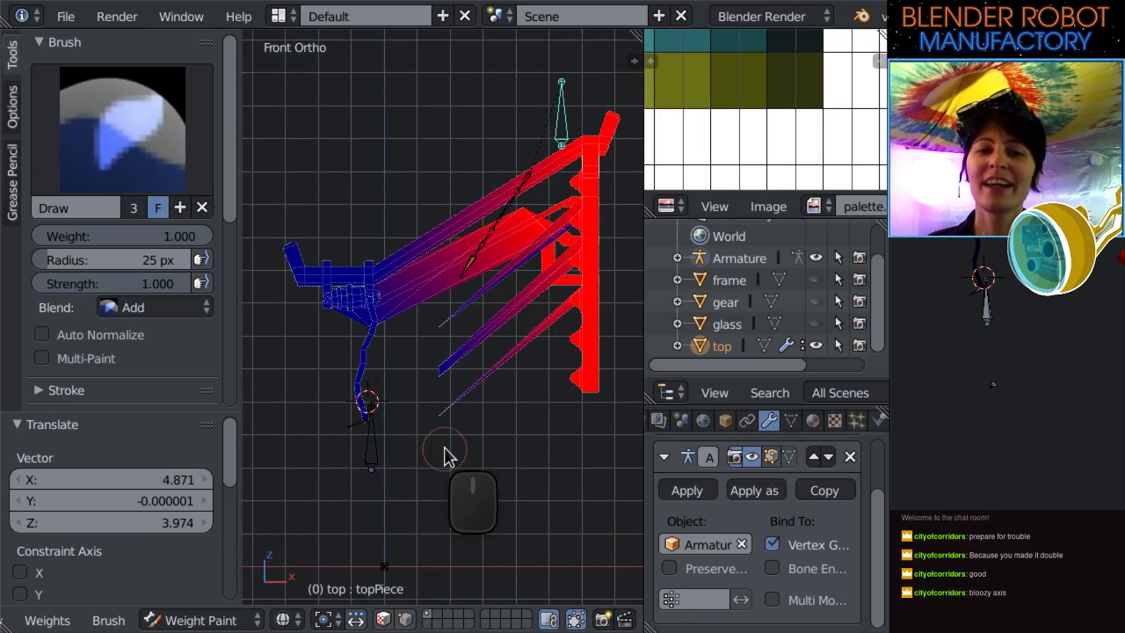
Paint full topPiece weight onto the stray bracket vertices and the left-behind end of the horizontal beam.
left_click_drag(444, 455, 464, 350)
scroll(562, 376, "up", 5)
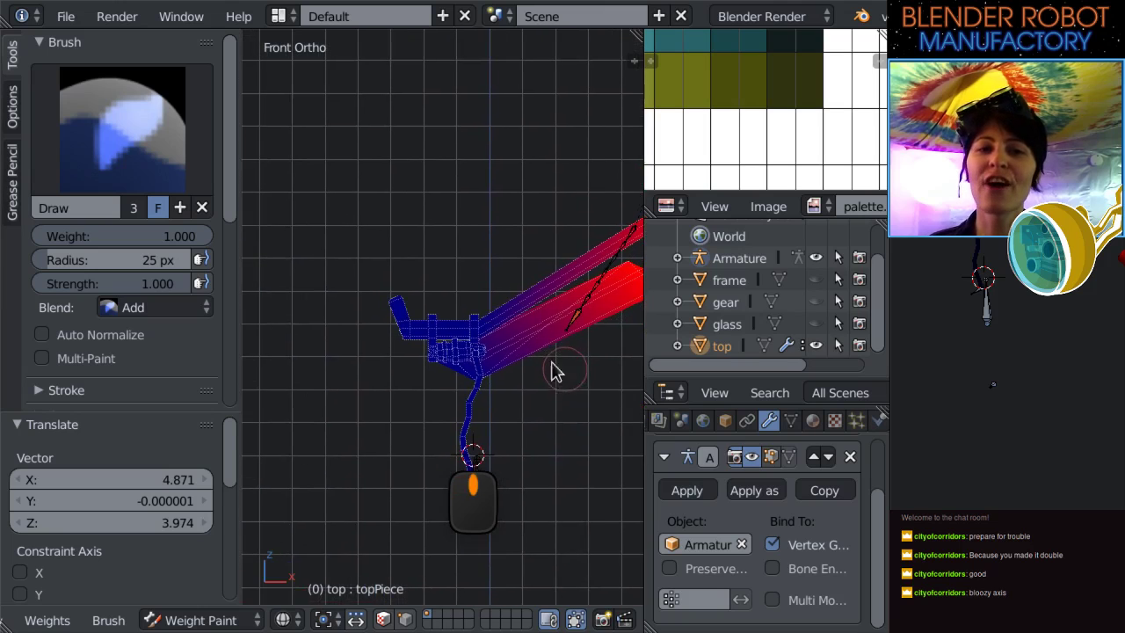
mouse_move(554, 322)
left_mouse_down()
mouse_move(384, 313)
mouse_move(319, 294)
mouse_move(357, 371)
mouse_move(350, 264)
mouse_move(381, 306)
mouse_move(336, 327)
mouse_move(369, 389)
mouse_move(346, 447)
mouse_move(403, 416)
mouse_move(381, 322)
mouse_move(468, 403)
mouse_move(445, 454)
mouse_move(431, 381)
mouse_move(336, 345)
left_mouse_up()
scroll(391, 281, "up", 2)
middle_click_drag(335, 337, 292, 325, "shift")
mouse_move(355, 296)
left_mouse_down()
mouse_move(410, 310)
mouse_move(453, 252)
left_mouse_up()
Paint full topPiece weight onto the vertices still left behind beside the wire's upper end, working from angled close-ups.
mouse_move(424, 319)
left_mouse_down()
mouse_move(379, 350)
mouse_move(437, 369)
mouse_move(442, 410)
left_mouse_up()
mouse_move(442, 410)
middle_mouse_down()
mouse_move(485, 412)
mouse_move(400, 481)
mouse_move(402, 422)
mouse_move(387, 408)
middle_mouse_up()
mouse_move(387, 409)
left_mouse_down()
mouse_move(364, 394)
mouse_move(322, 319)
mouse_move(384, 344)
mouse_move(414, 342)
mouse_move(428, 302)
mouse_move(439, 365)
mouse_move(462, 314)
mouse_move(476, 315)
left_mouse_up()
scroll(446, 352, "up", 4)
mouse_move(416, 385)
middle_mouse_down("shift")
mouse_move(361, 289)
mouse_move(337, 343)
middle_mouse_up("shift")
mouse_move(337, 343)
left_mouse_down()
mouse_move(372, 402)
mouse_move(339, 389)
mouse_move(392, 376)
mouse_move(385, 309)
left_mouse_up()
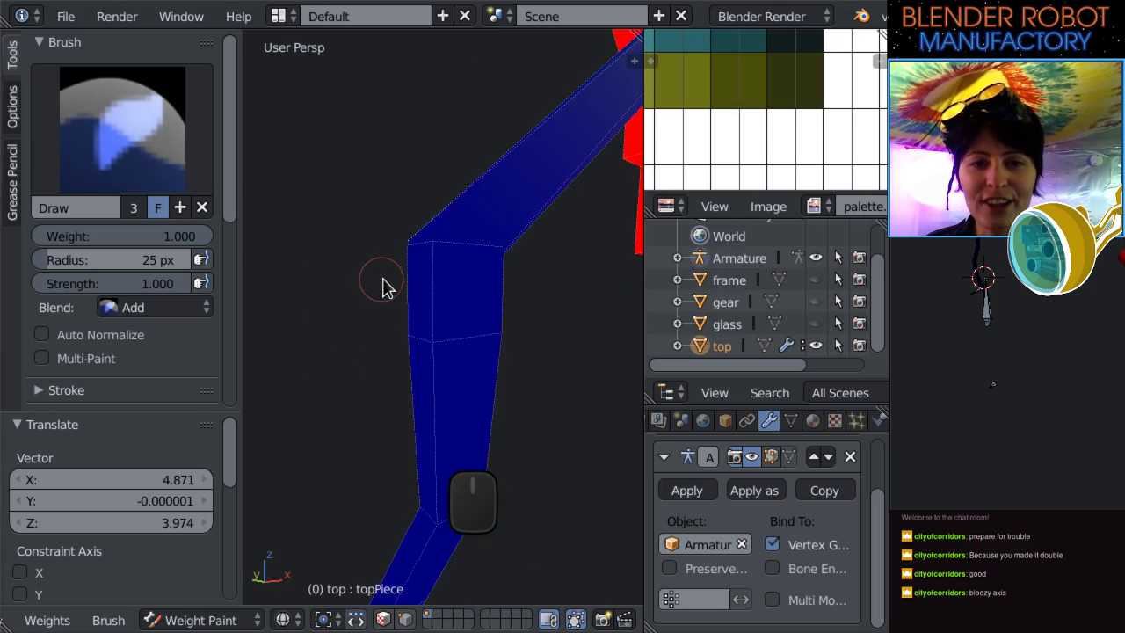
left_click_drag(395, 222, 408, 217)
middle_click_drag(848, 274, 738, 299)
mouse_move(527, 338)
middle_mouse_down()
mouse_move(314, 360)
mouse_move(377, 284)
middle_mouse_up()
left_click_drag(376, 284, 341, 260)
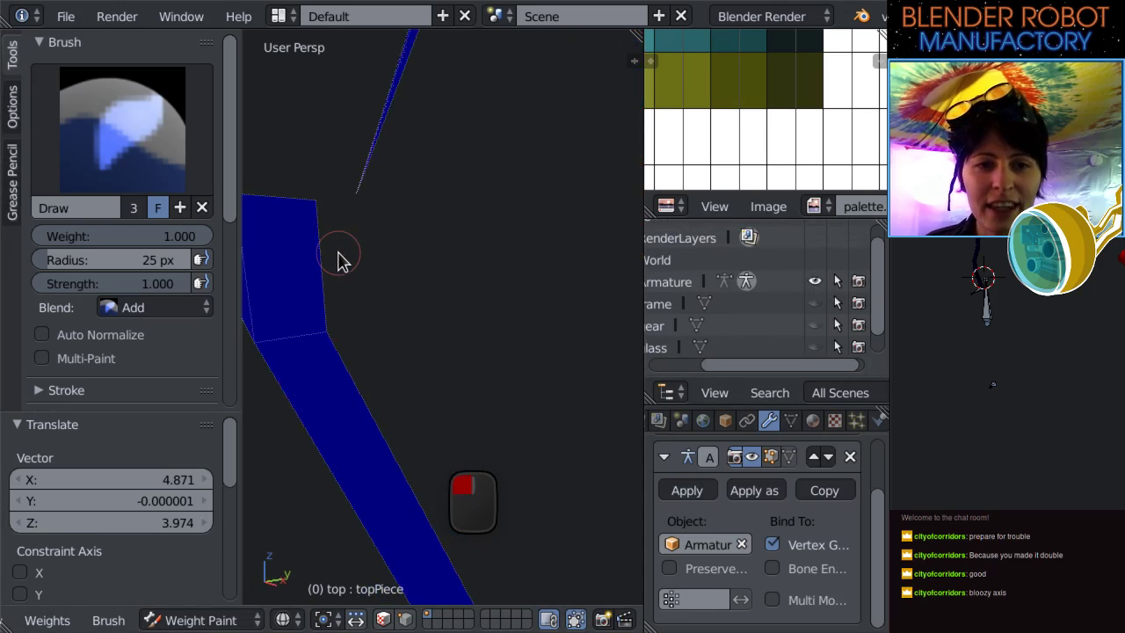
Enlarge the brush radius to 94 px and paint full topPiece weight over the beam and the cylinder beneath it.
scroll(369, 188, "down", 4)
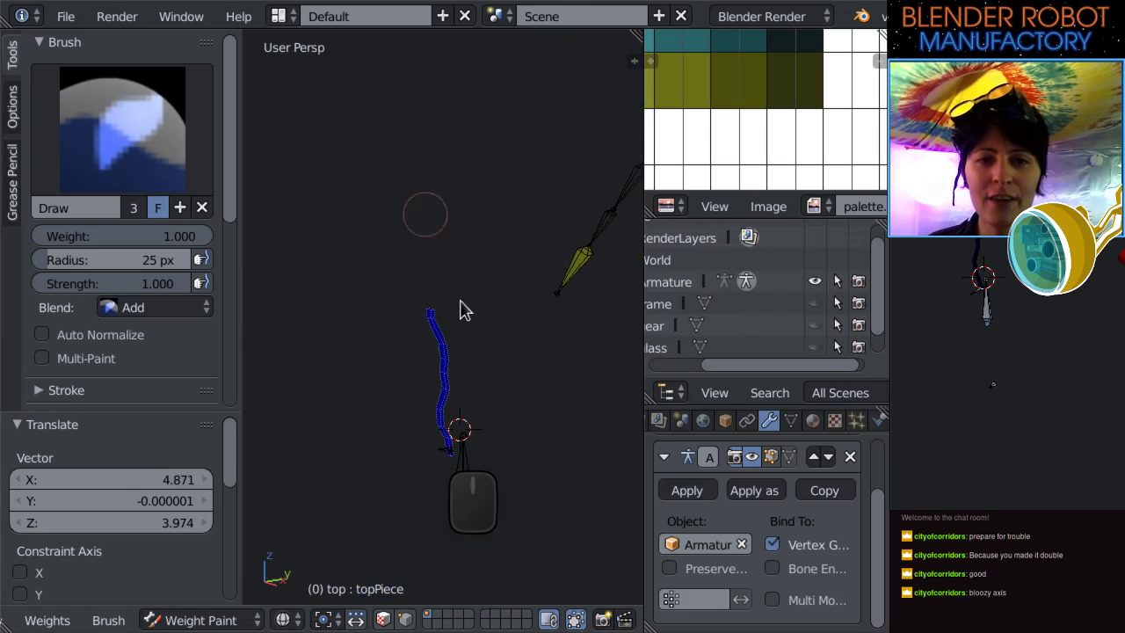
scroll(334, 311, "down", 4)
scroll(332, 311, "down", 5)
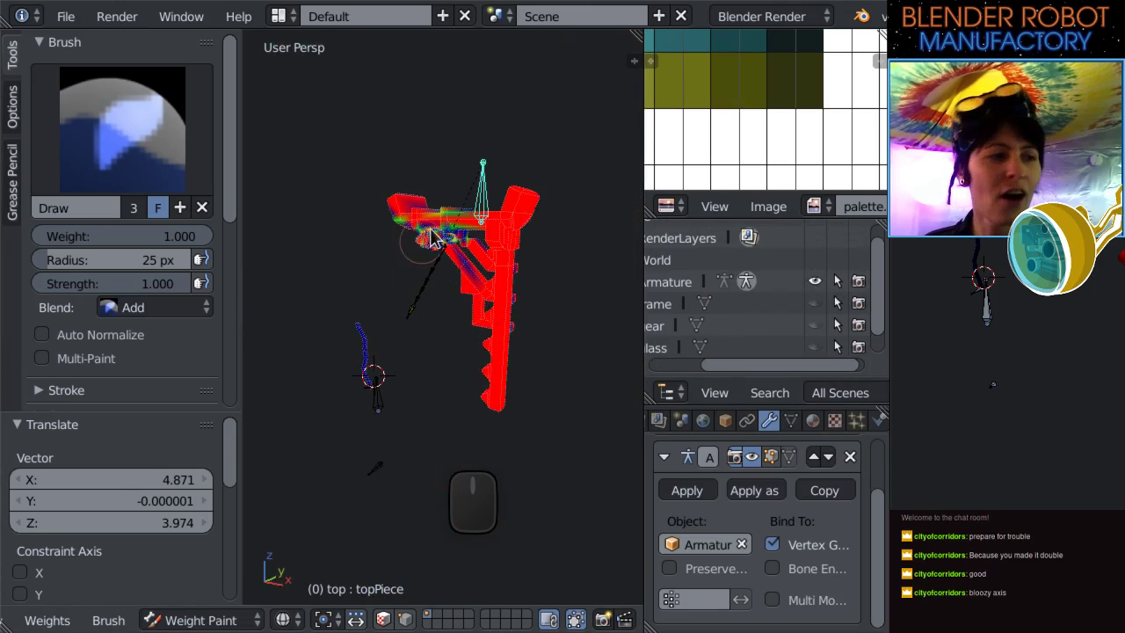
key("f")
left_click(527, 302)
mouse_move(530, 302)
middle_mouse_down()
mouse_move(577, 336)
mouse_move(460, 314)
mouse_move(504, 299)
mouse_move(548, 328)
mouse_move(518, 280)
mouse_move(618, 286)
mouse_move(457, 246)
middle_mouse_up()
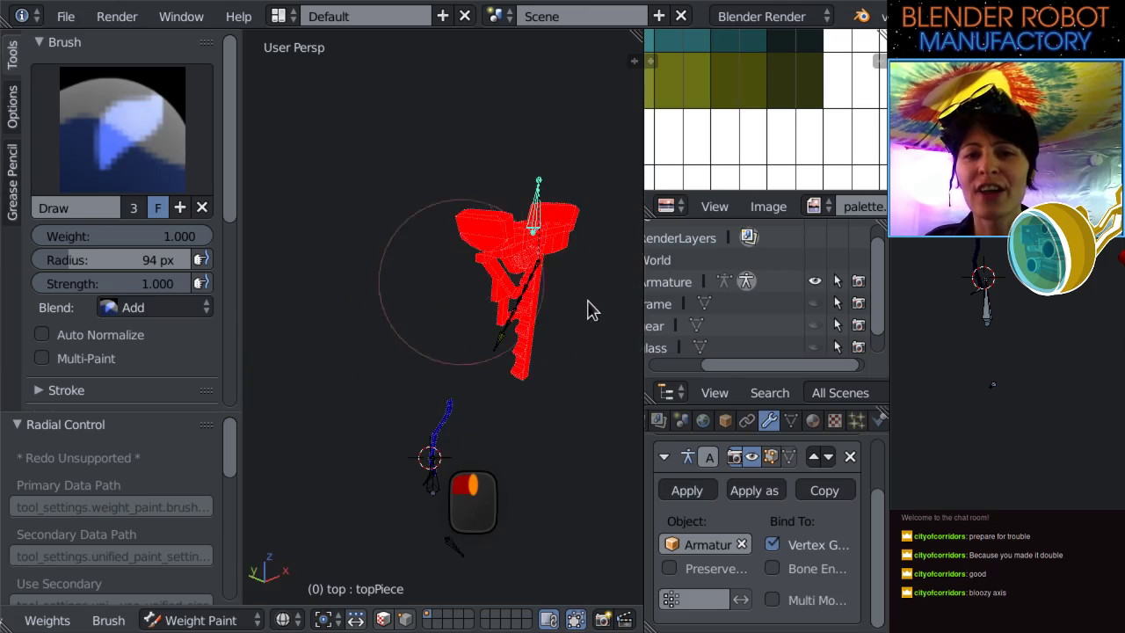
middle_click_drag(583, 300, 100, 294)
middle_click_drag(497, 317, 422, 400)
Paint full topPiece weight over the remaining spots on the cylinder and brackets from several rear and side angles.
scroll(425, 391, "up", 3)
left_click_drag(466, 352, 397, 324)
middle_click_drag(472, 240, 594, 319)
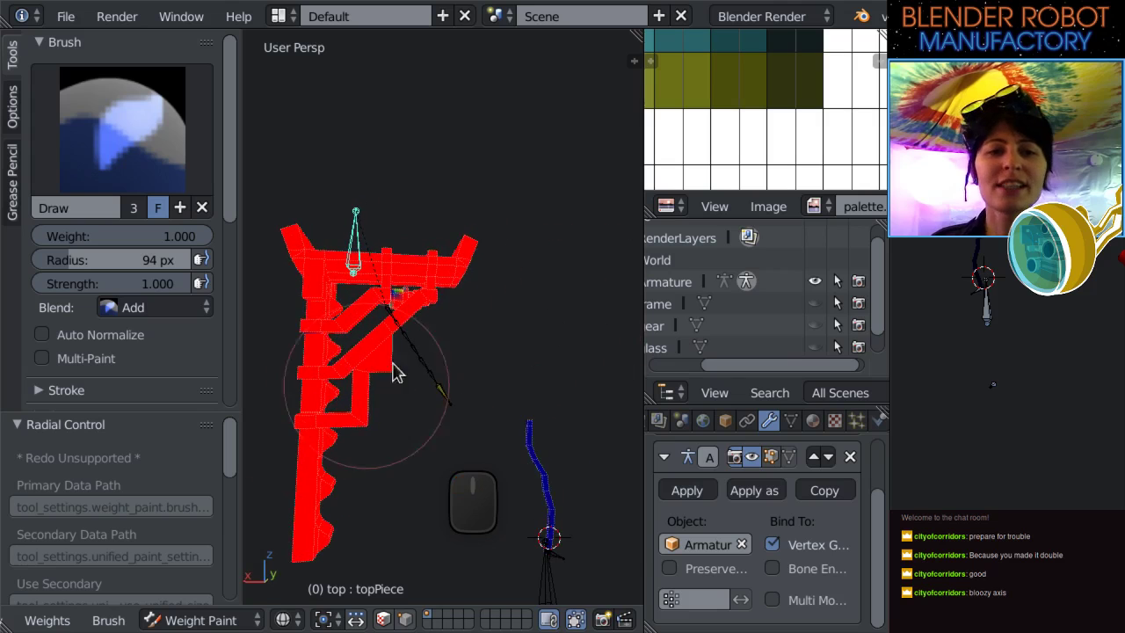
mouse_move(365, 391)
middle_mouse_down()
mouse_move(465, 326)
mouse_move(406, 285)
middle_mouse_up()
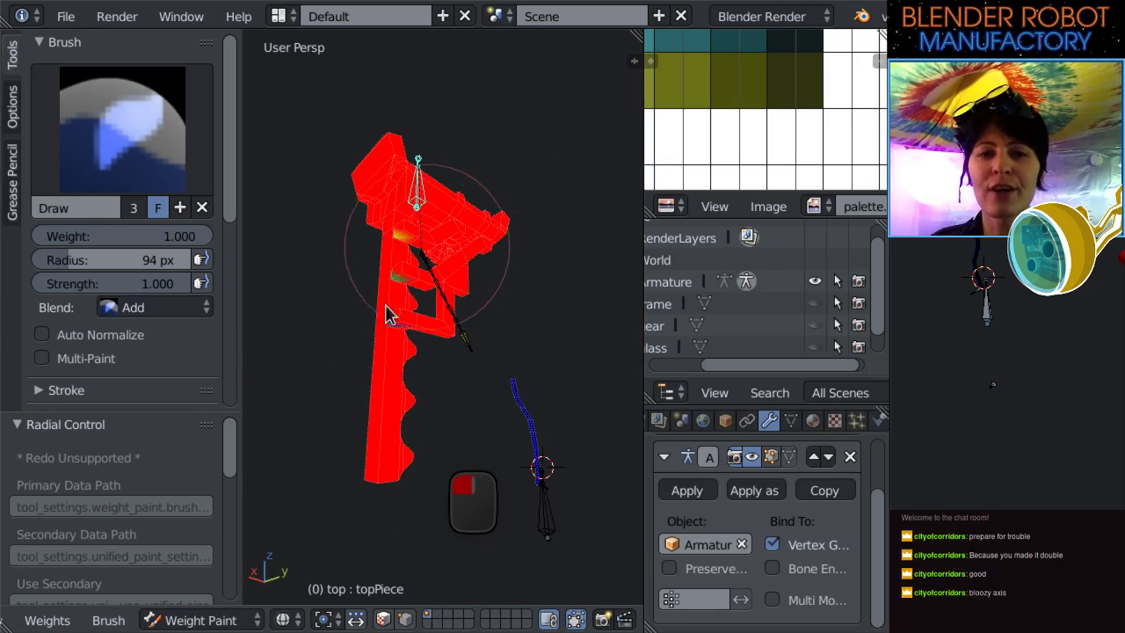
mouse_move(375, 248)
middle_mouse_down()
mouse_move(544, 326)
mouse_move(504, 241)
middle_mouse_up()
mouse_move(337, 176)
middle_mouse_down()
mouse_move(542, 274)
mouse_move(575, 222)
middle_mouse_up()
middle_click_drag(466, 202, 488, 305)
Move the topPiece bone back toward the wire from the front, by about -2.78 in X and -3.47 in Z.
key("KP_1")
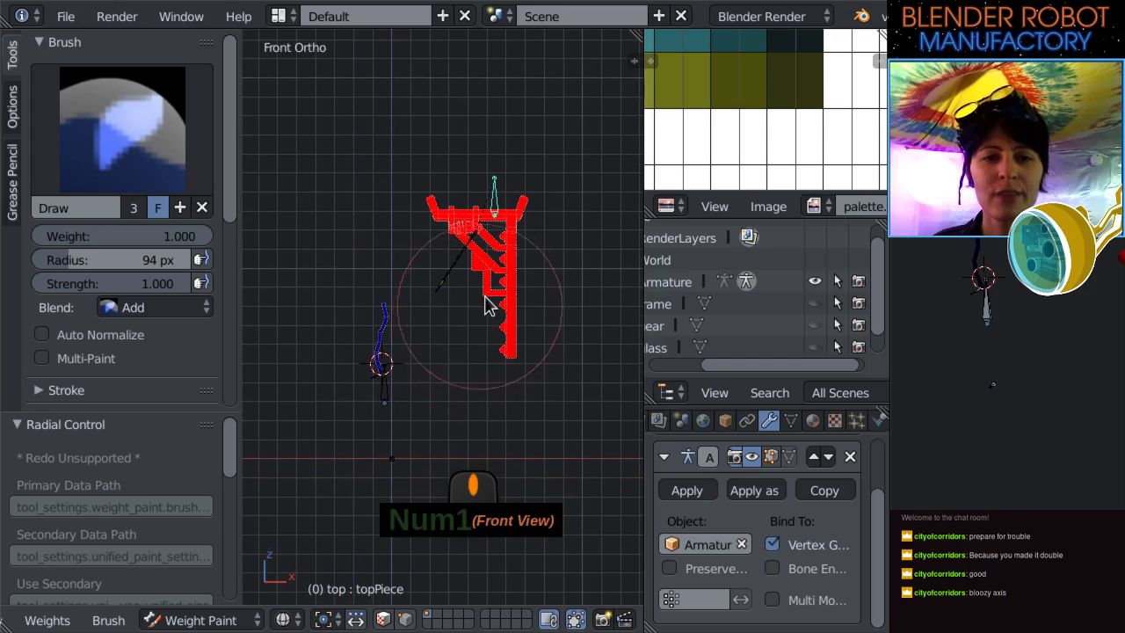
scroll(521, 299, "up", 3)
key("g")
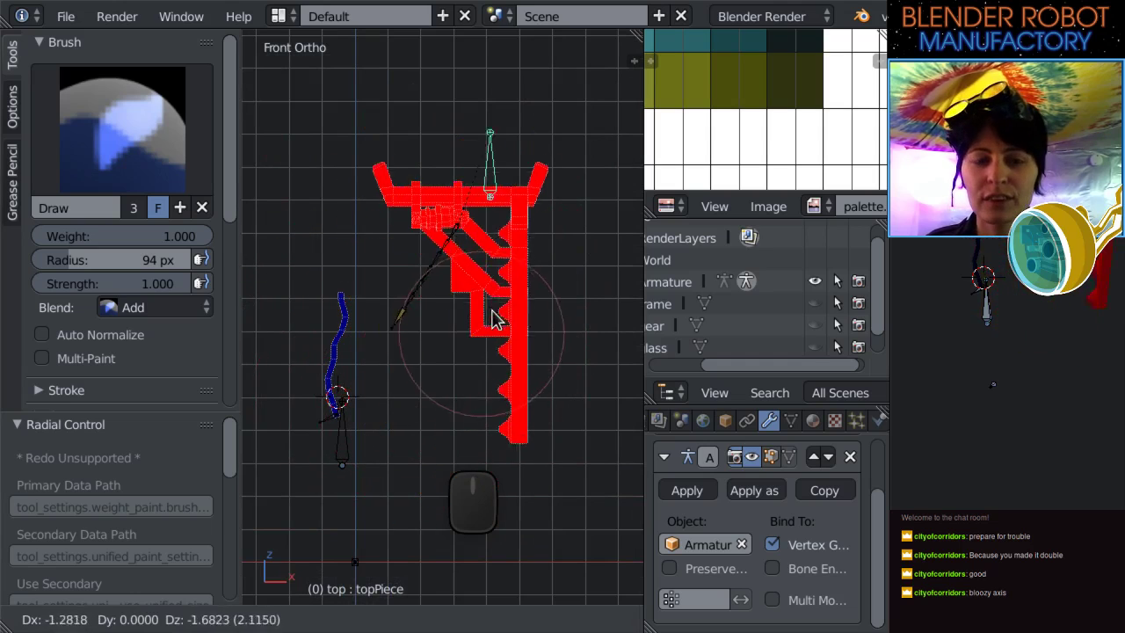
left_click(430, 404)
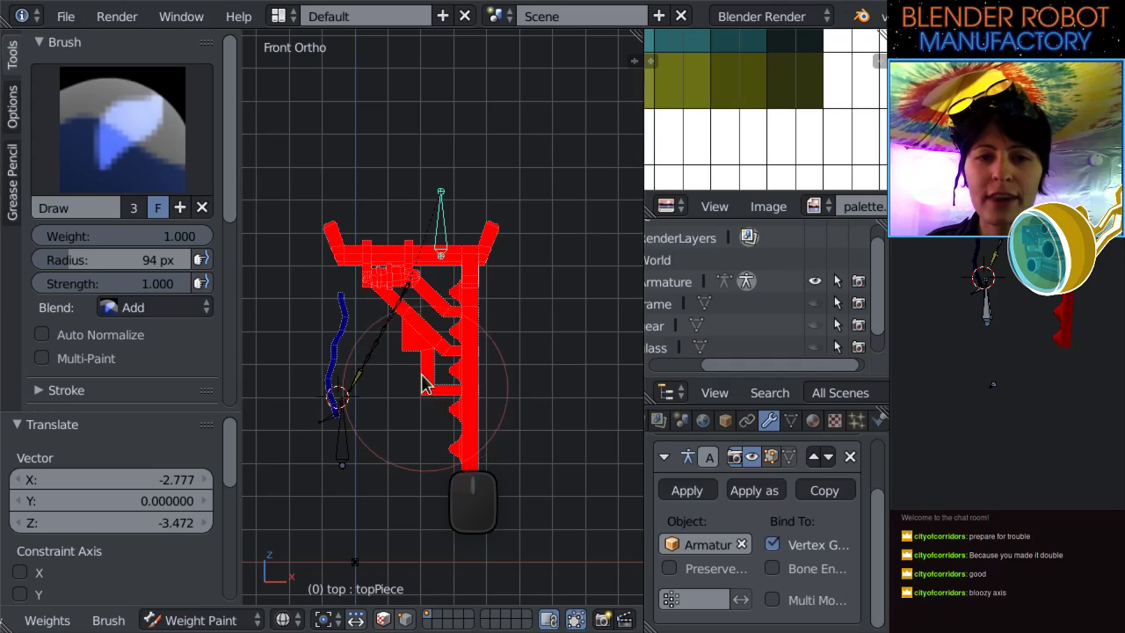
Select the uppermost bone of the wire chain, wire0, as the active weight group.
scroll(419, 381, "up", 4)
scroll(554, 376, "up", 2)
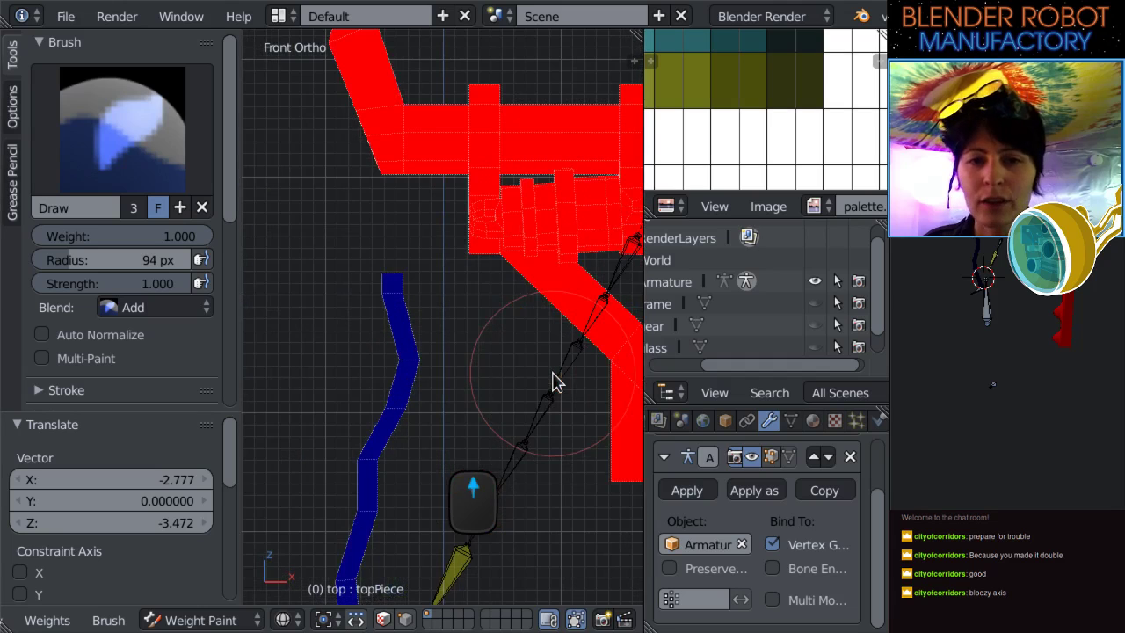
middle_click_drag(525, 385, 462, 409, "shift")
scroll(470, 408, "up", 1)
right_click(585, 294)
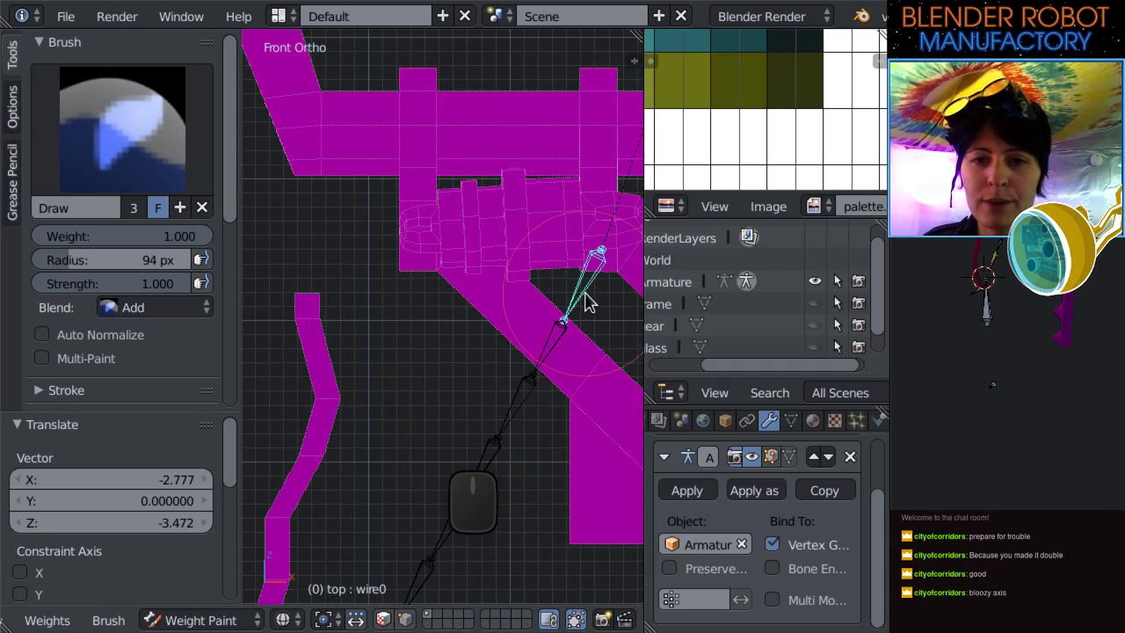
scroll(499, 342, "down", 4)
scroll(391, 380, "up", 2)
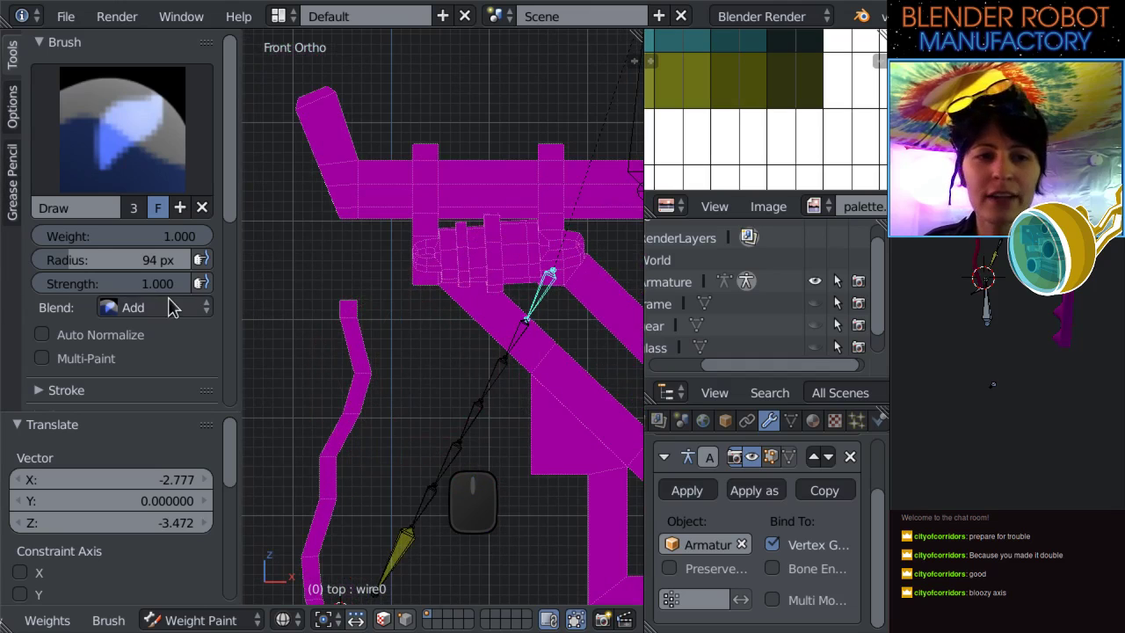
scroll(457, 281, "down", 4)
scroll(440, 347, "up", 1)
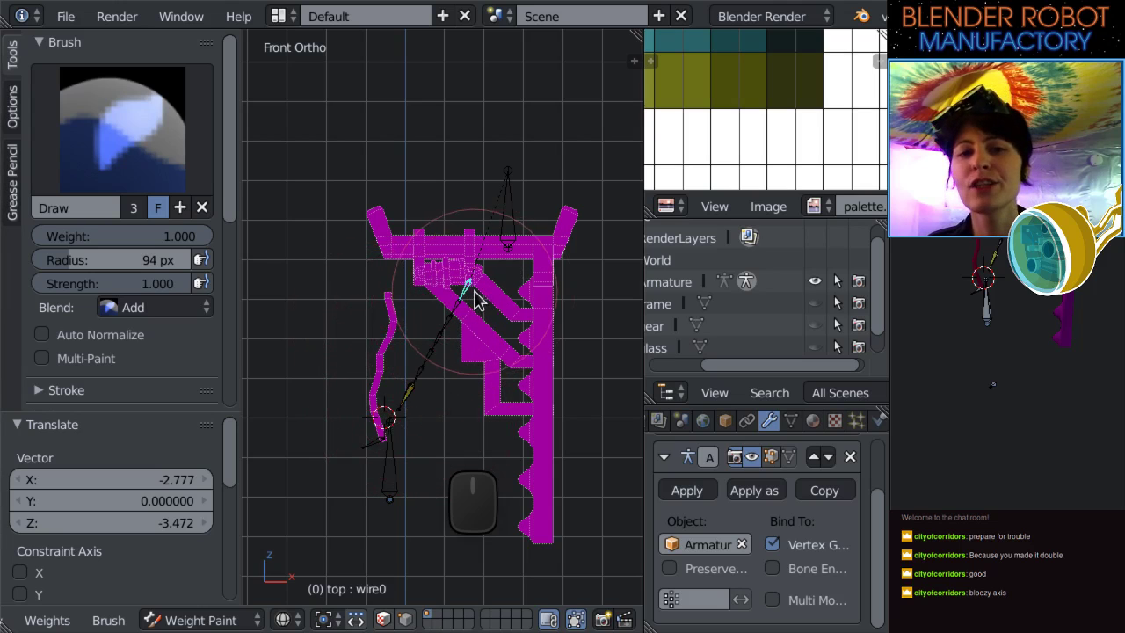
scroll(475, 303, "up", 3)
scroll(457, 281, "up", 3)
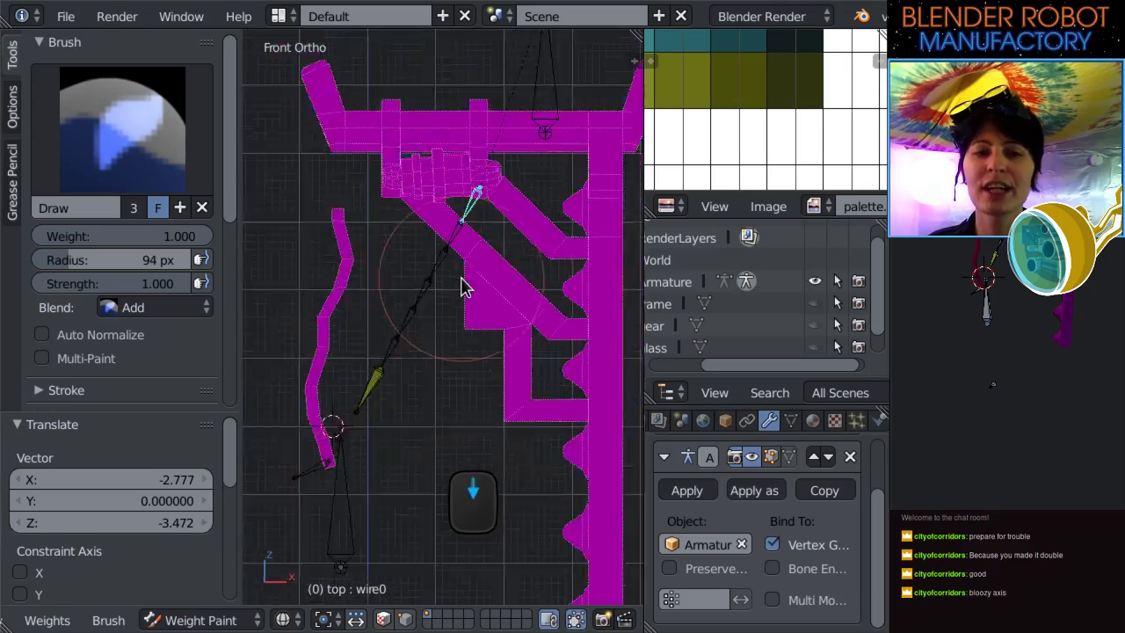
scroll(457, 334, "down", 4)
scroll(425, 360, "up", 2)
scroll(431, 284, "up", 1)
scroll(432, 282, "down", 4)
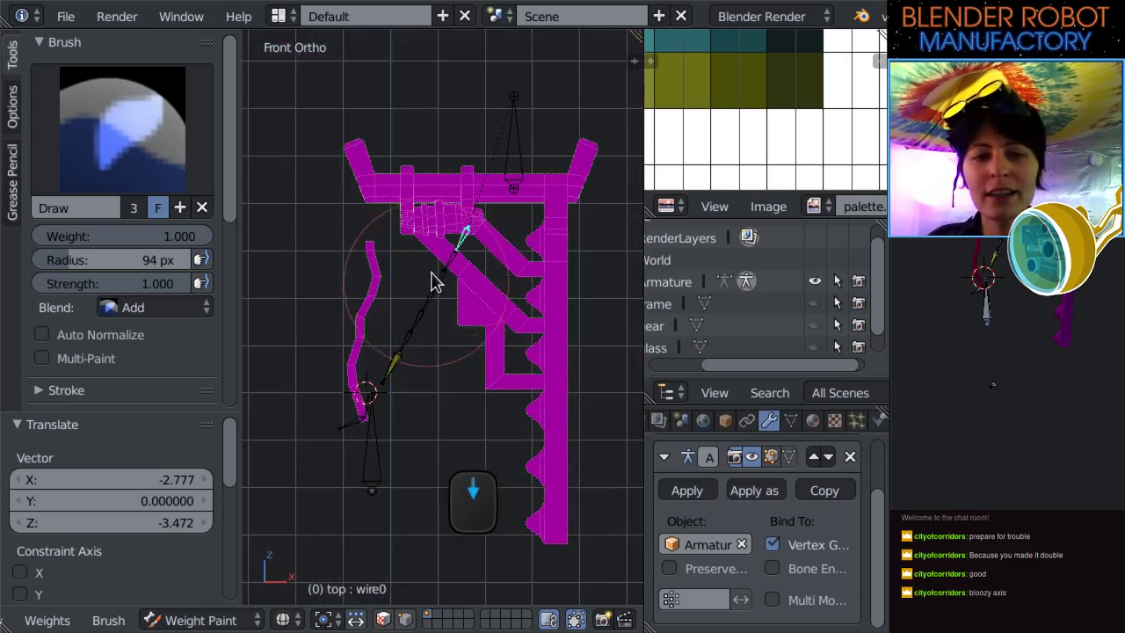
scroll(431, 276, "up", 3)
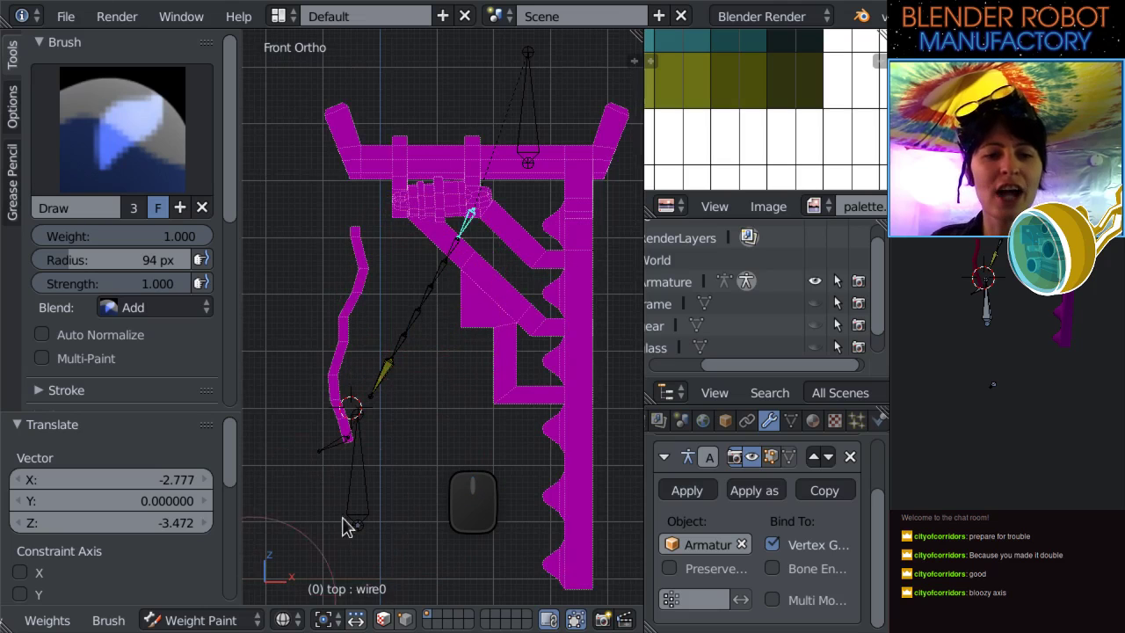
scroll(457, 312, "down", 2)
Select the topPiece bone to examine its weights on the mesh, and return to the wire0 bone.
right_click(495, 182)
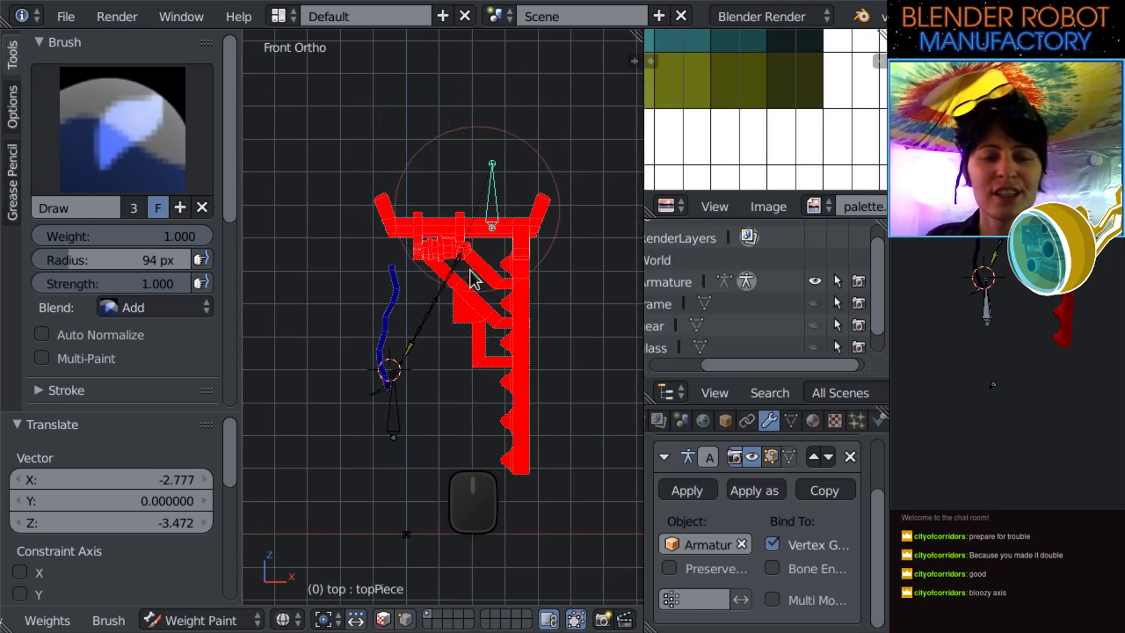
scroll(452, 294, "up", 4)
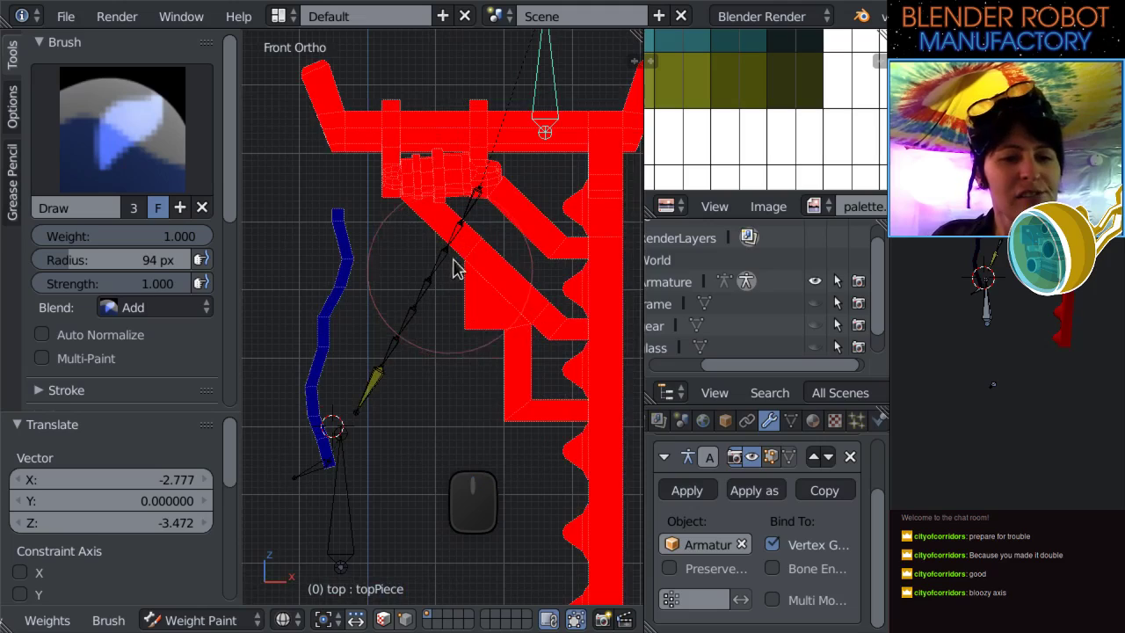
scroll(498, 179, "up", 2)
right_click(489, 158)
Lower the brush strength to 0.343 and the brush radius to 24 px for painting the wire.
scroll(439, 326, "up", 3)
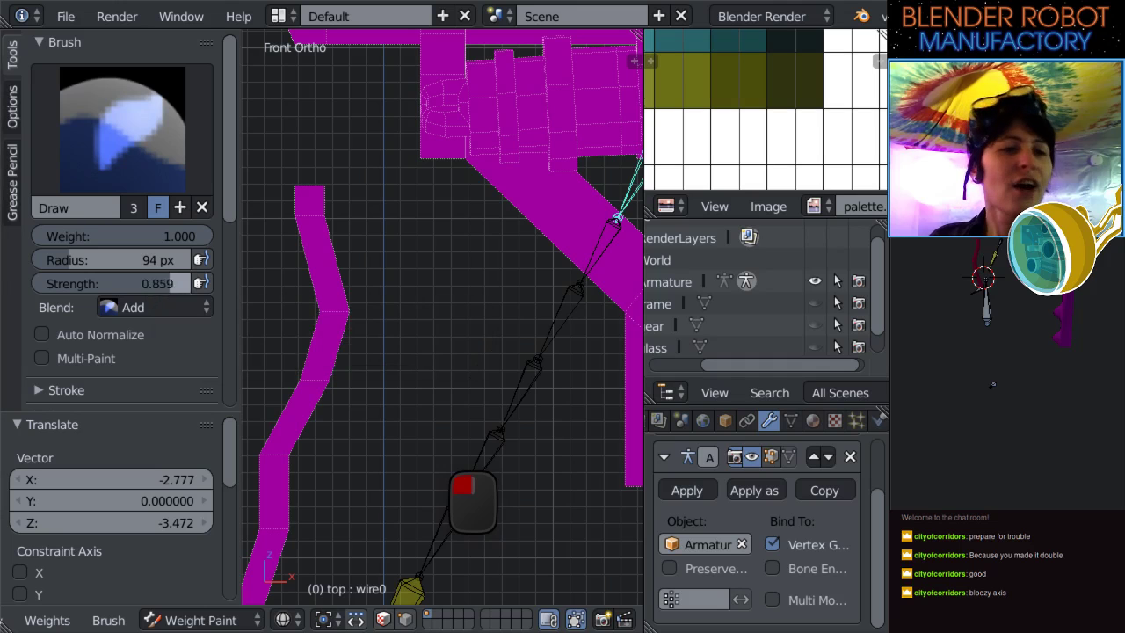
scroll(522, 258, "down", 2)
middle_click_drag(486, 291, 470, 330, "shift")
scroll(475, 303, "up", 1)
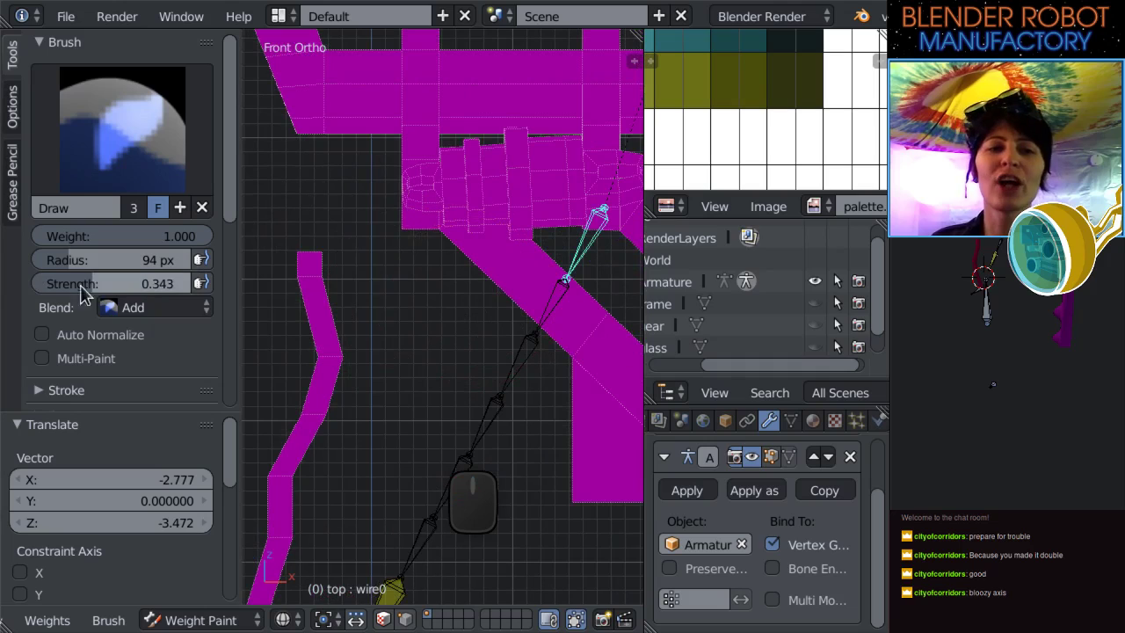
key("f")
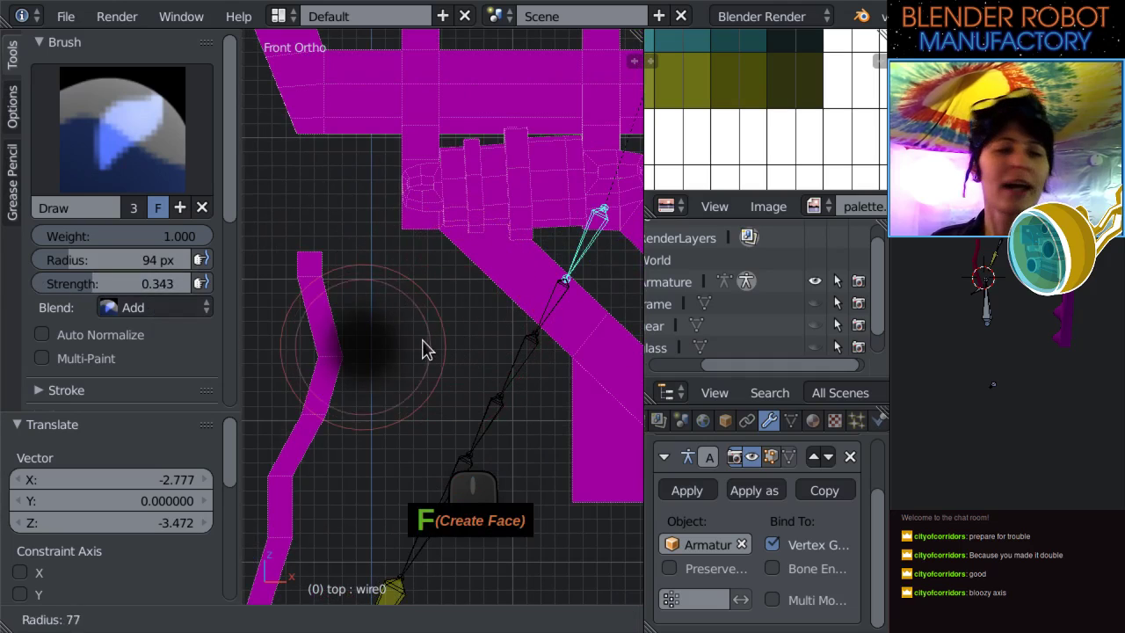
left_click(387, 352)
Paint partial wire0 weight onto the topmost edge loop of the wire in the front view.
middle_click_drag(422, 245, 450, 296, "shift")
scroll(408, 291, "up", 2)
middle_click_drag(363, 320, 424, 287, "shift")
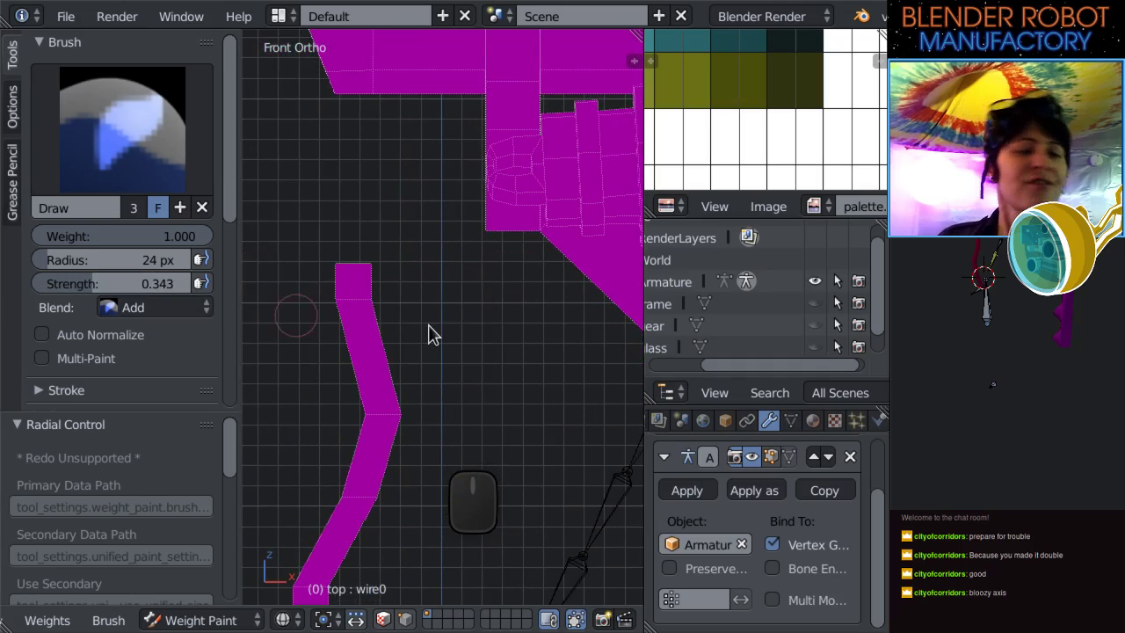
middle_click_drag(376, 320, 419, 319, "shift")
scroll(420, 316, "up", 3)
left_click(395, 232)
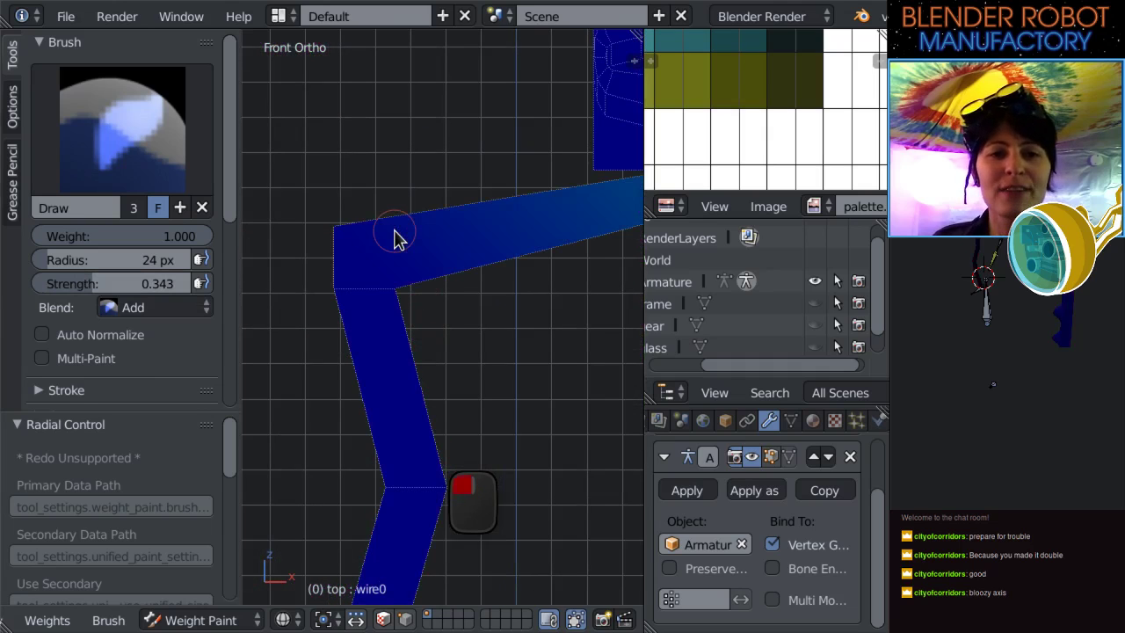
mouse_move(355, 228)
left_mouse_down()
mouse_move(324, 241)
mouse_move(409, 233)
mouse_move(399, 227)
left_mouse_up()
Add partial wire0 weight to the next edge loop down the wire, undoing an excess stroke.
scroll(400, 227, "down", 2)
middle_click_drag(480, 282, 331, 276, "shift")
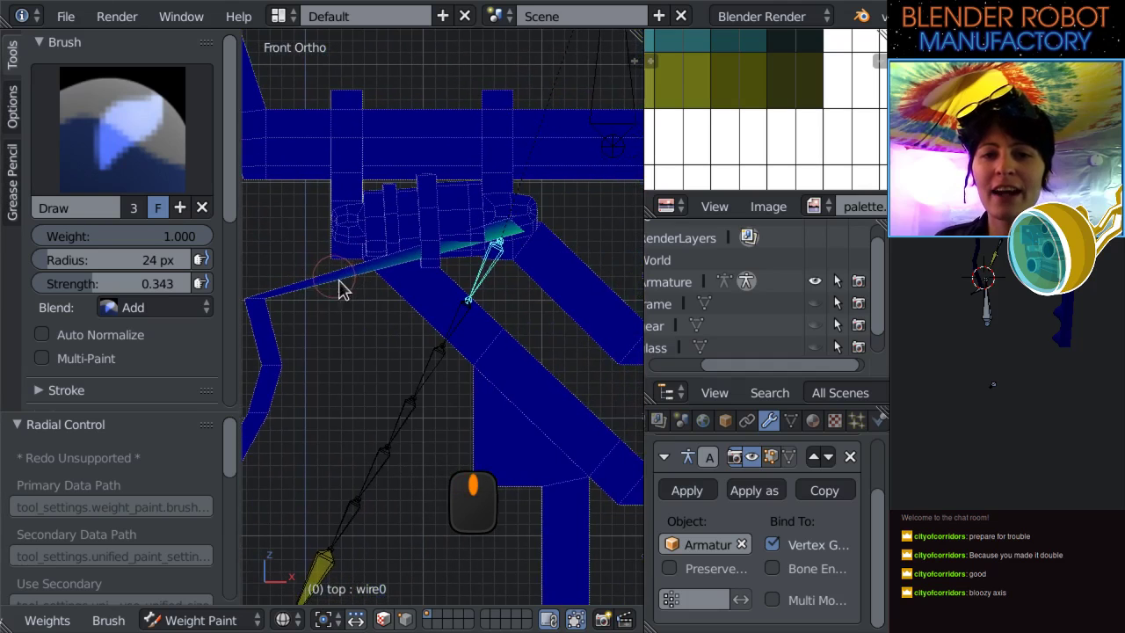
scroll(378, 305, "up", 2)
middle_click_drag(402, 329, 509, 328, "shift")
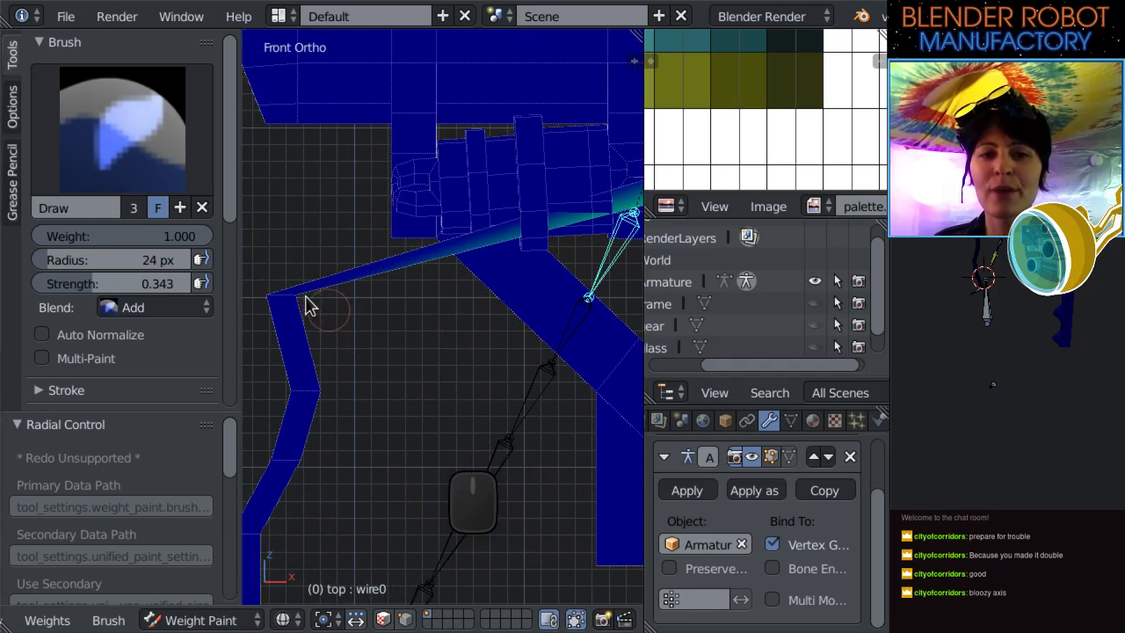
left_click_drag(315, 306, 296, 301)
key("ctrl+z")
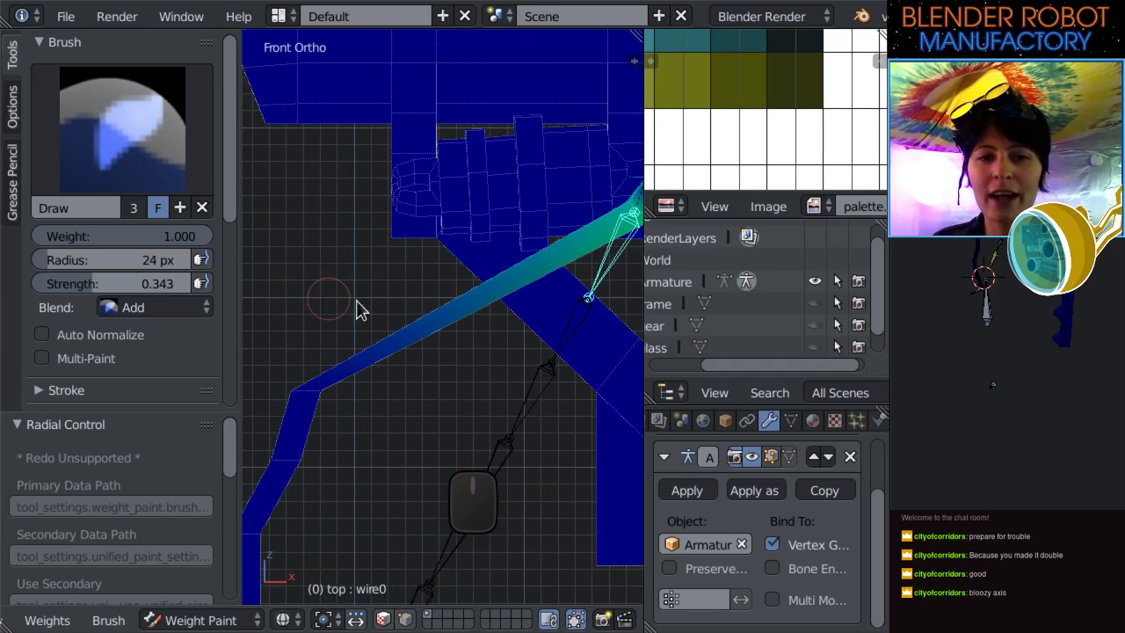
scroll(365, 307, "down", 2)
middle_click_drag(341, 327, 257, 219, "shift")
scroll(394, 308, "up", 2)
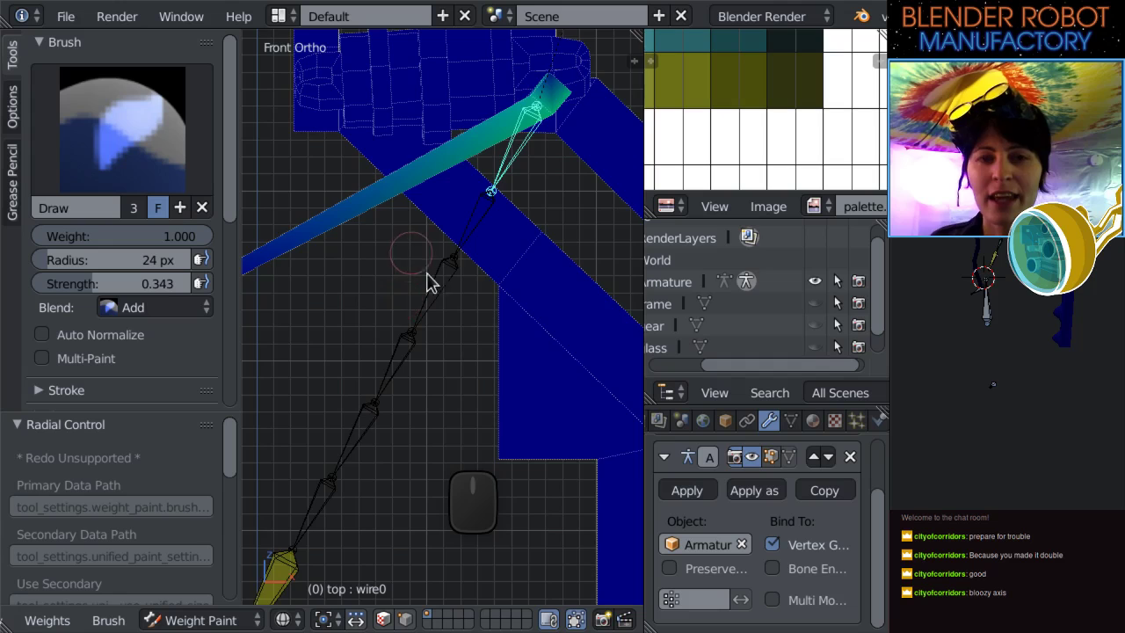
Select the wire1 bone and paint partial wire1 weight onto the wire's upper end.
middle_click_drag(419, 258, 482, 302, "shift")
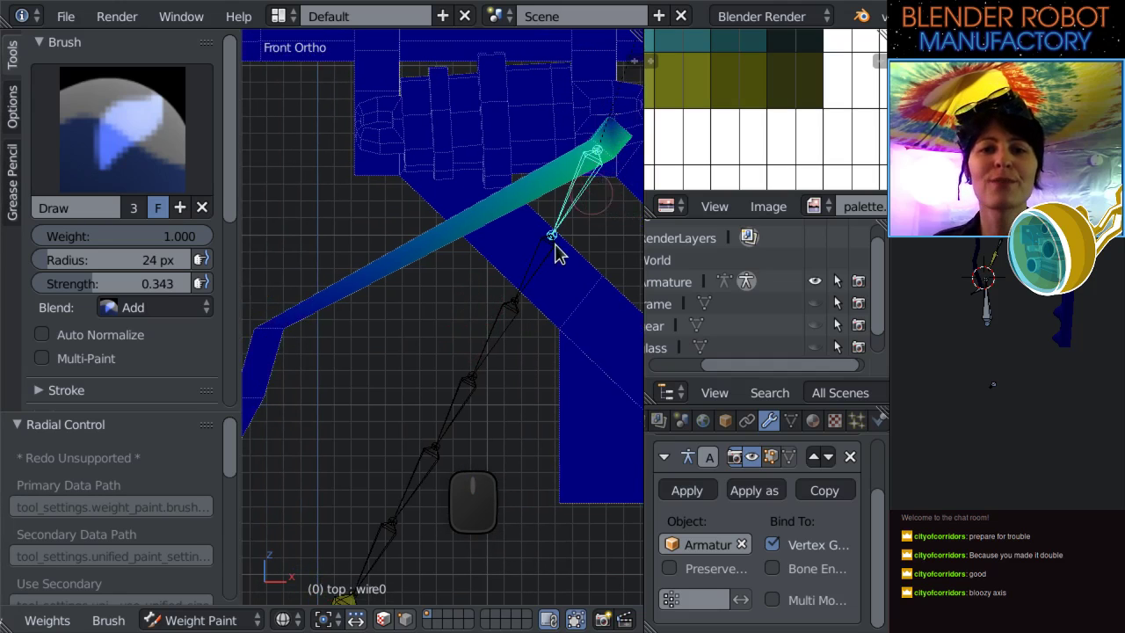
right_click(525, 275)
middle_click_drag(526, 274, 533, 361, "shift")
scroll(439, 343, "up", 3)
scroll(444, 341, "down", 5)
scroll(464, 368, "up", 1)
middle_click_drag(500, 321, 356, 426, "shift")
middle_click_drag(356, 435, 572, 346)
scroll(351, 354, "down", 3)
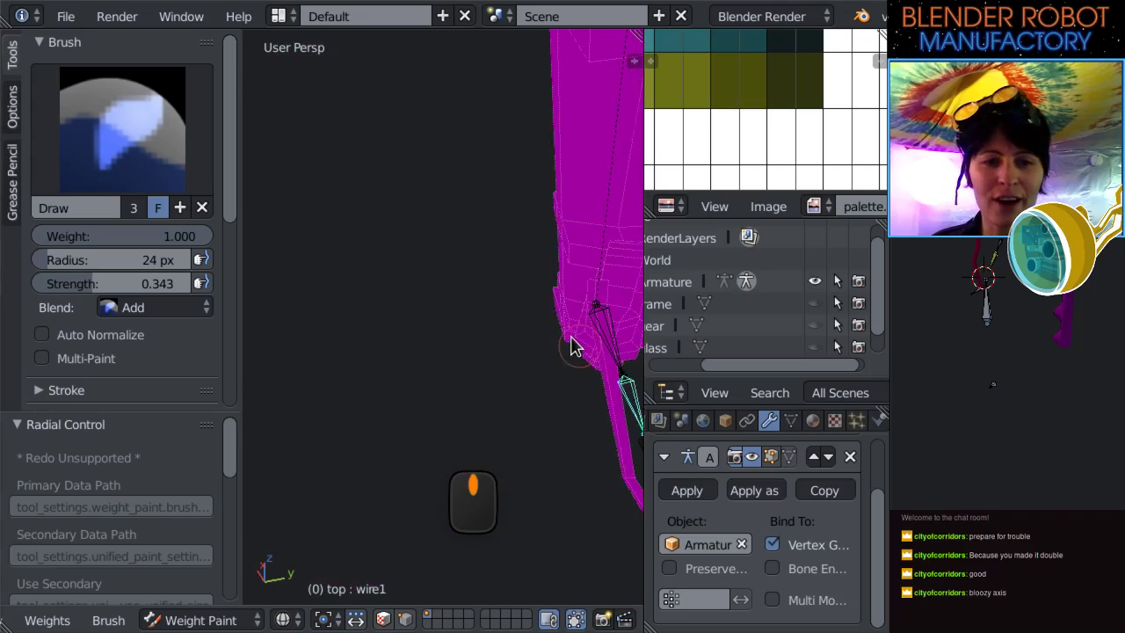
middle_click_drag(496, 374, 502, 431)
scroll(386, 337, "up", 3)
scroll(502, 432, "up", 3)
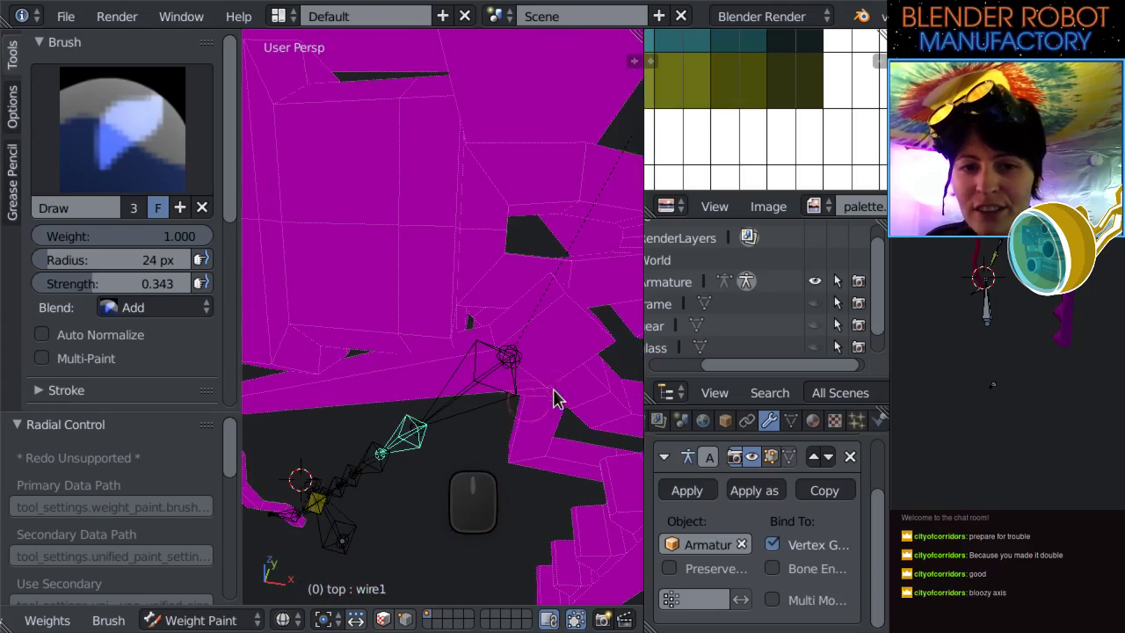
scroll(558, 396, "up", 2)
left_click(550, 382)
middle_click_drag(541, 380, 477, 276)
scroll(503, 321, "up", 2)
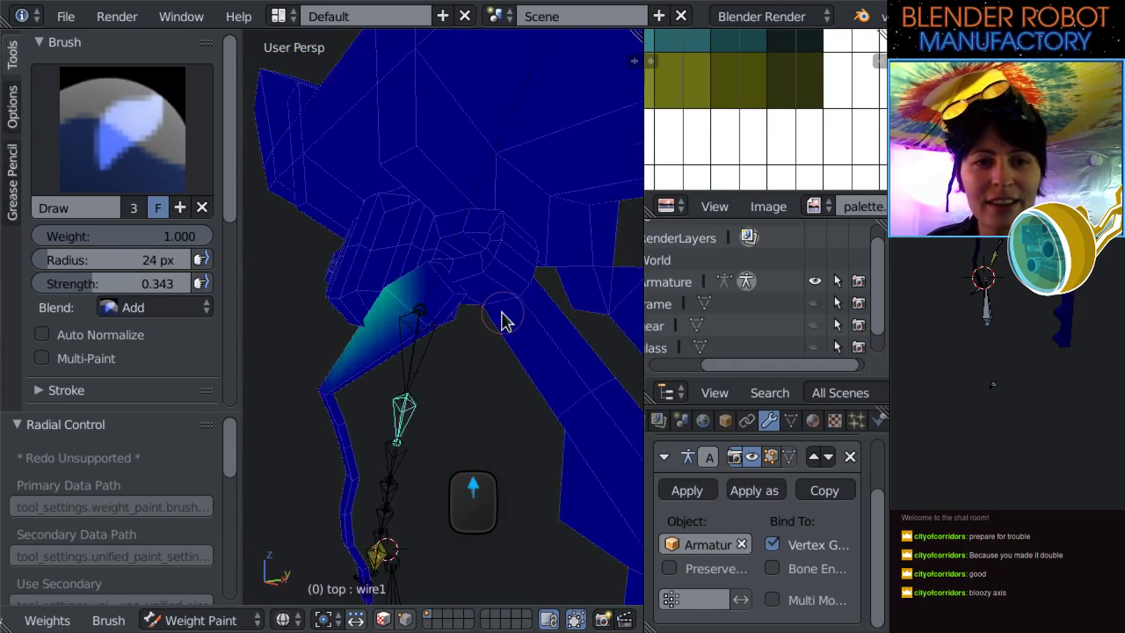
Select all the armature bones and clear their pose rotation, scale and location.
scroll(501, 320, "up", 1)
right_click(422, 339)
middle_click_drag(422, 339, 442, 281)
scroll(440, 273, "up", 1)
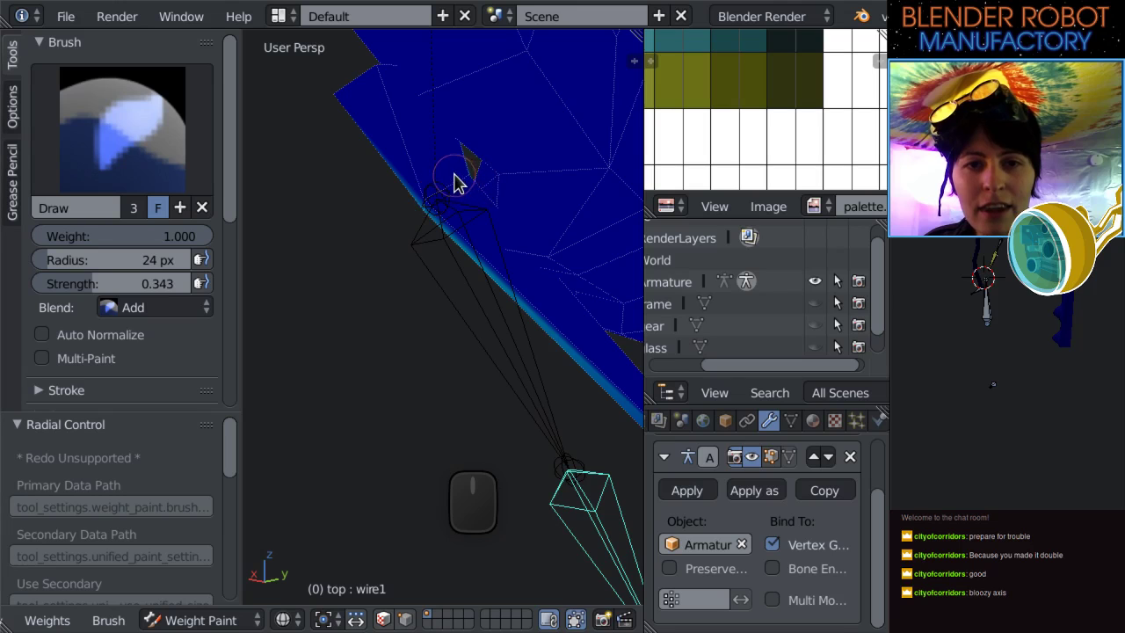
right_click(431, 207)
scroll(482, 259, "down", 3)
key("KP_1")
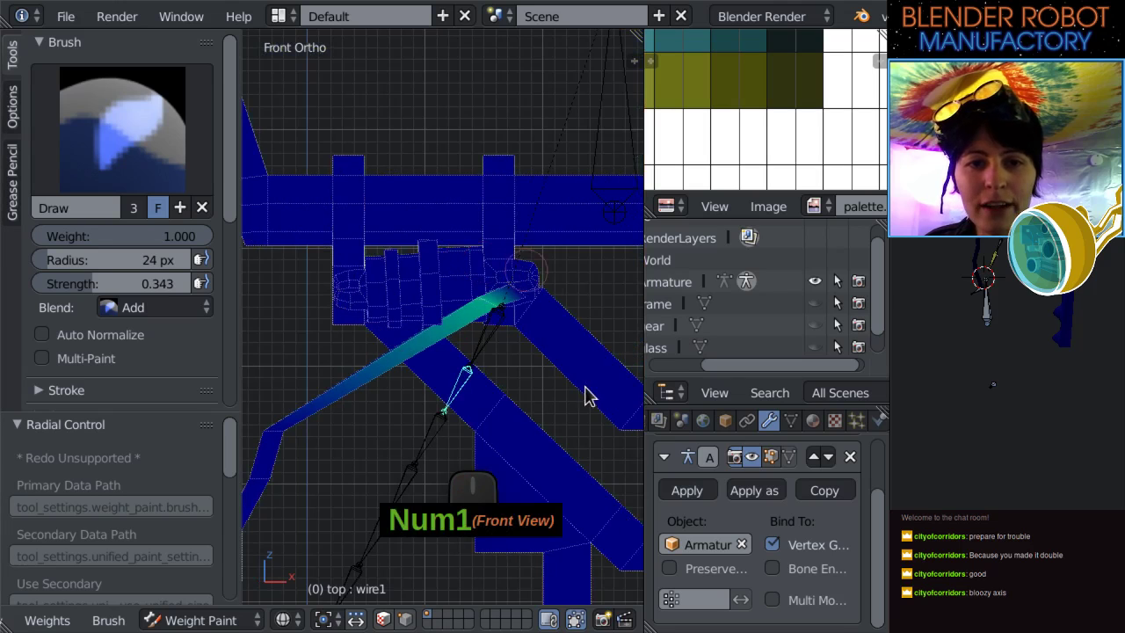
key("a")
key("alt+r")
key("alt+s")
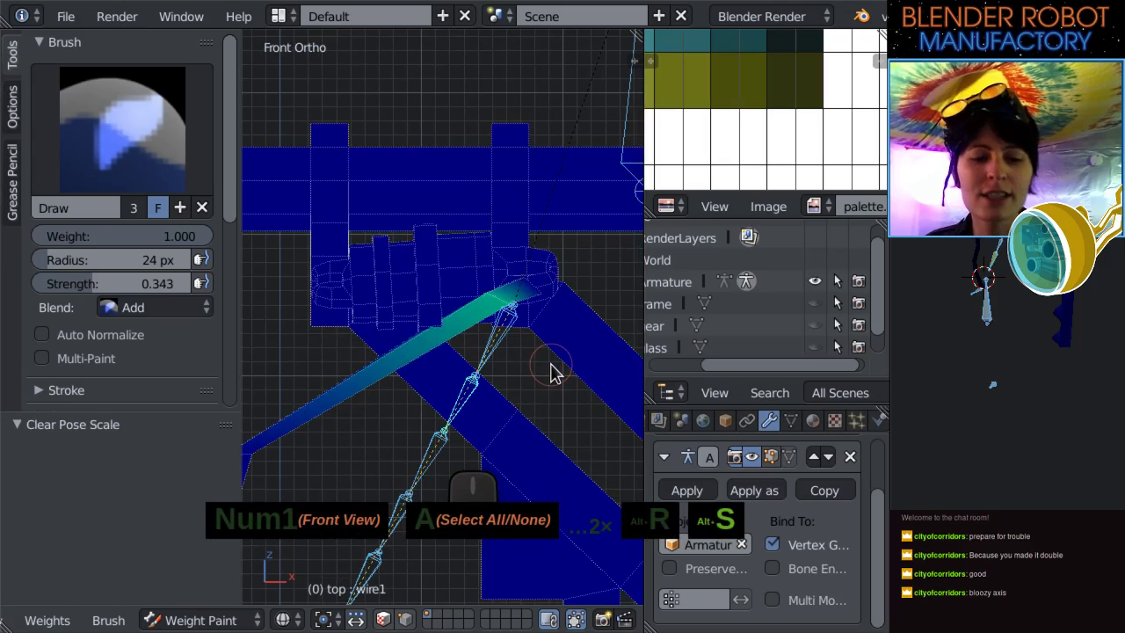
key("alt+g")
scroll(497, 410, "down", 3)
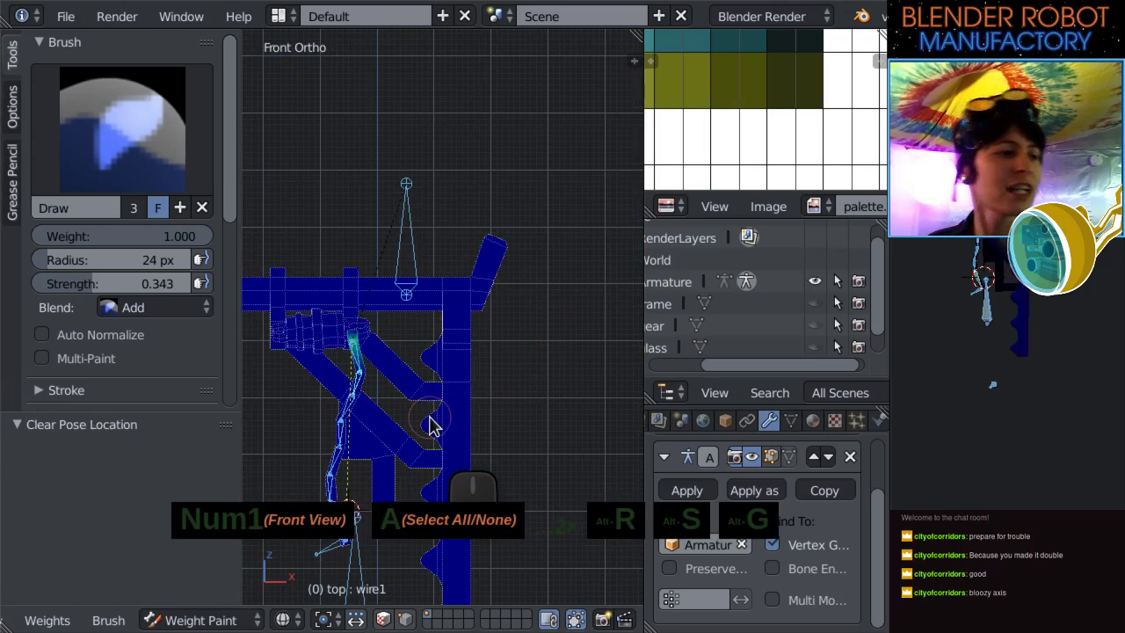
Select the wire1 bone, switch the brush blending to Subtract and remove the wire1 weight from the wire's upper end.
middle_click_drag(407, 382, 415, 315, "shift")
scroll(489, 281, "up", 3)
scroll(516, 284, "up", 3)
middle_click_drag(518, 291, 431, 368)
right_click(428, 262)
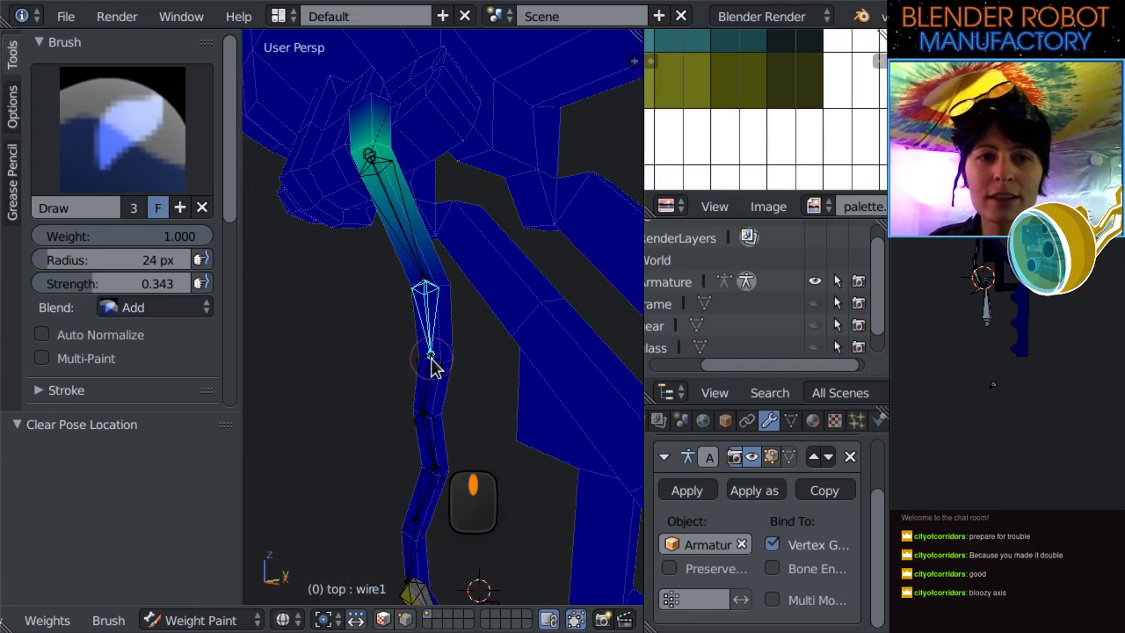
right_click(420, 266)
middle_click_drag(420, 263, 392, 346)
right_click(488, 465)
left_click(134, 308)
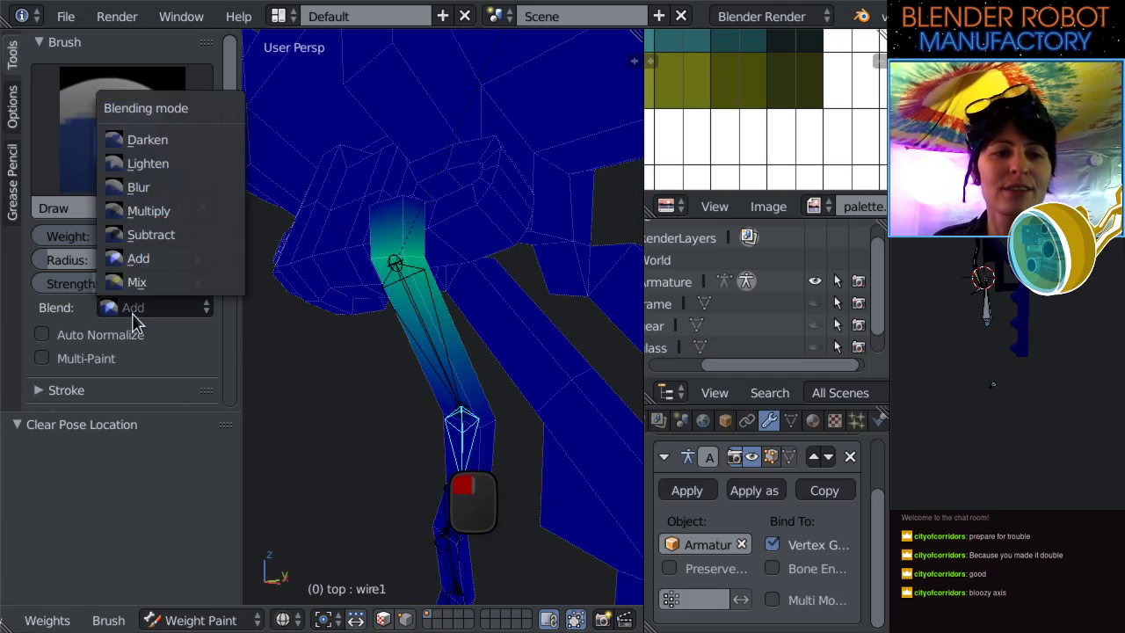
left_click(151, 234)
mouse_move(406, 268)
left_mouse_down()
mouse_move(393, 275)
mouse_move(440, 266)
left_mouse_up()
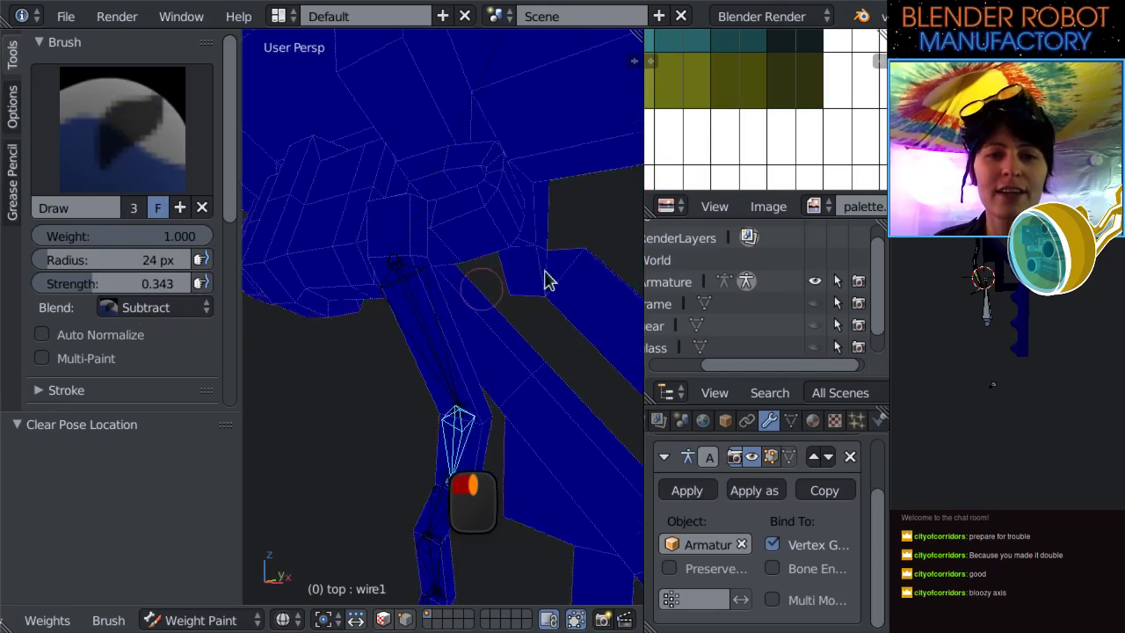
middle_click_drag(531, 284, 565, 268)
middle_click_drag(369, 268, 711, 323)
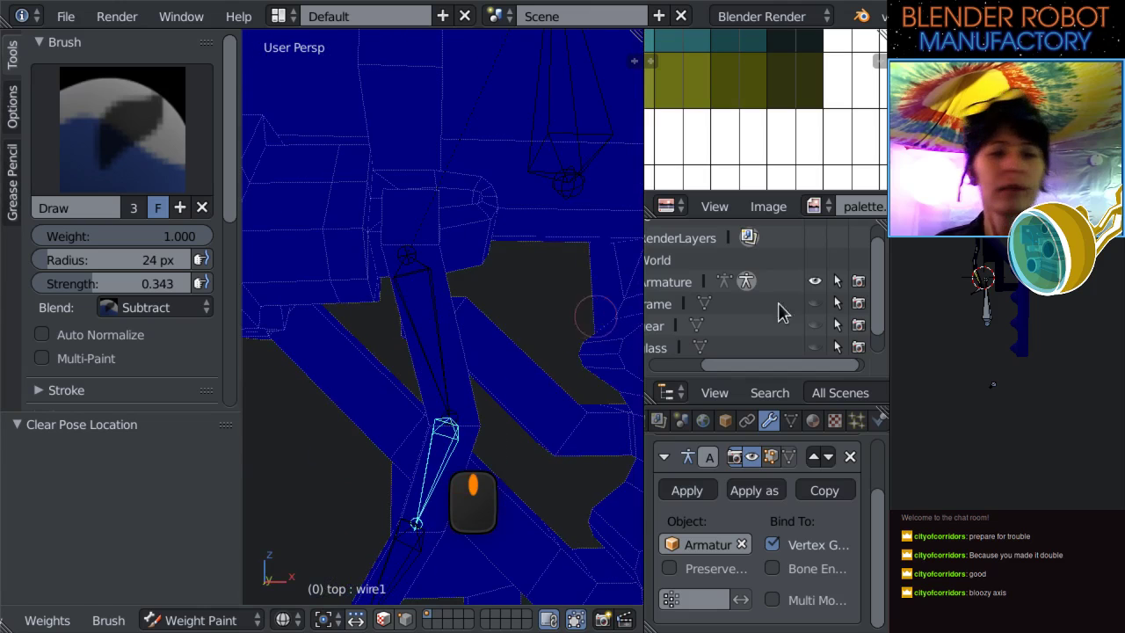
Select the wire0 bone, set the brush blending to Add and paint partial weight around the edge loops at both ends of that bone.
right_click(444, 318)
middle_click_drag(460, 339, 246, 306)
left_click(145, 307)
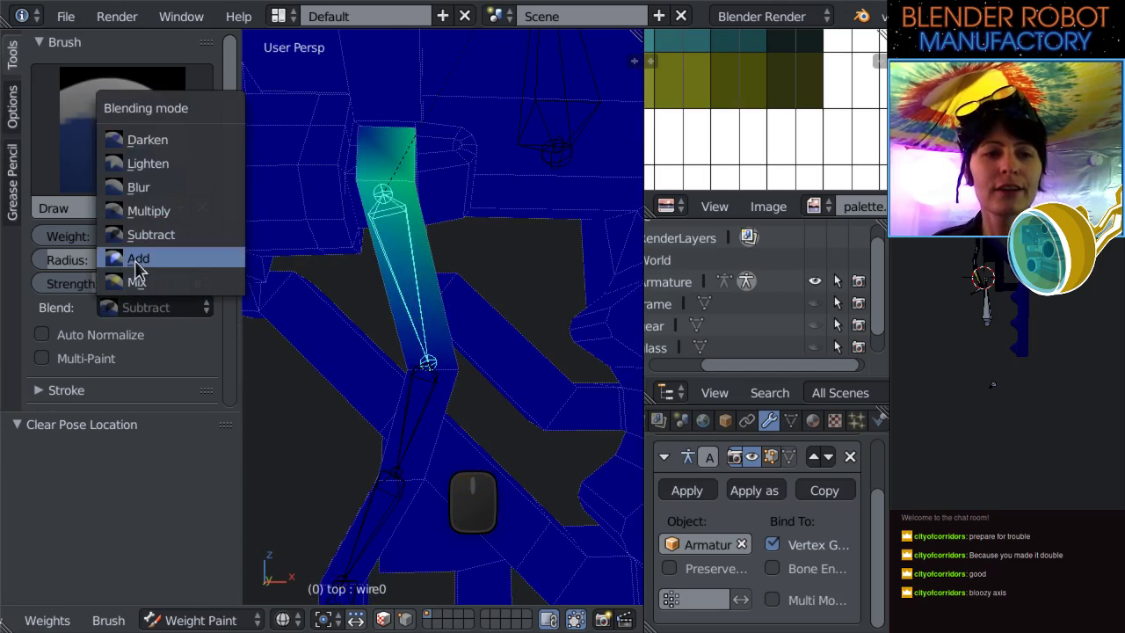
left_click(138, 256)
mouse_move(452, 400)
left_mouse_down()
mouse_move(457, 384)
mouse_move(422, 377)
left_mouse_up()
mouse_move(422, 377)
middle_mouse_down()
mouse_move(469, 392)
mouse_move(470, 382)
middle_mouse_up()
middle_click_drag(390, 372, 554, 404)
scroll(523, 332, "up", 2)
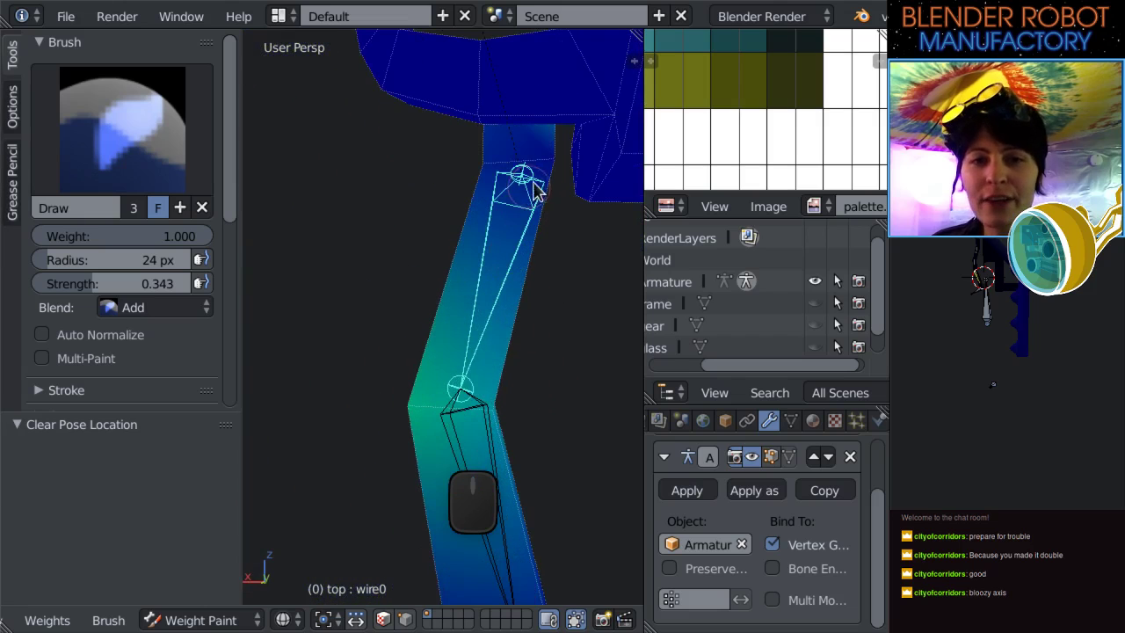
left_click_drag(533, 195, 545, 167)
left_click_drag(475, 169, 472, 291)
mouse_move(472, 291)
middle_mouse_down()
mouse_move(509, 290)
mouse_move(421, 301)
mouse_move(502, 339)
mouse_move(432, 359)
mouse_move(527, 352)
mouse_move(357, 371)
mouse_move(445, 322)
middle_mouse_up()
Select the wire1 bone and paint partial weight around the wire's edge loops at both ends of that bone.
scroll(427, 312, "down", 2)
right_click(437, 342)
left_click_drag(452, 309, 492, 296)
mouse_move(492, 296)
middle_mouse_down()
mouse_move(623, 313)
mouse_move(356, 326)
mouse_move(370, 383)
mouse_move(382, 374)
middle_mouse_up()
left_click_drag(454, 291, 463, 278)
mouse_move(423, 470)
left_mouse_down()
mouse_move(375, 442)
mouse_move(419, 486)
left_mouse_up()
middle_click_drag(530, 428, 387, 422)
middle_click_drag(448, 397, 469, 448)
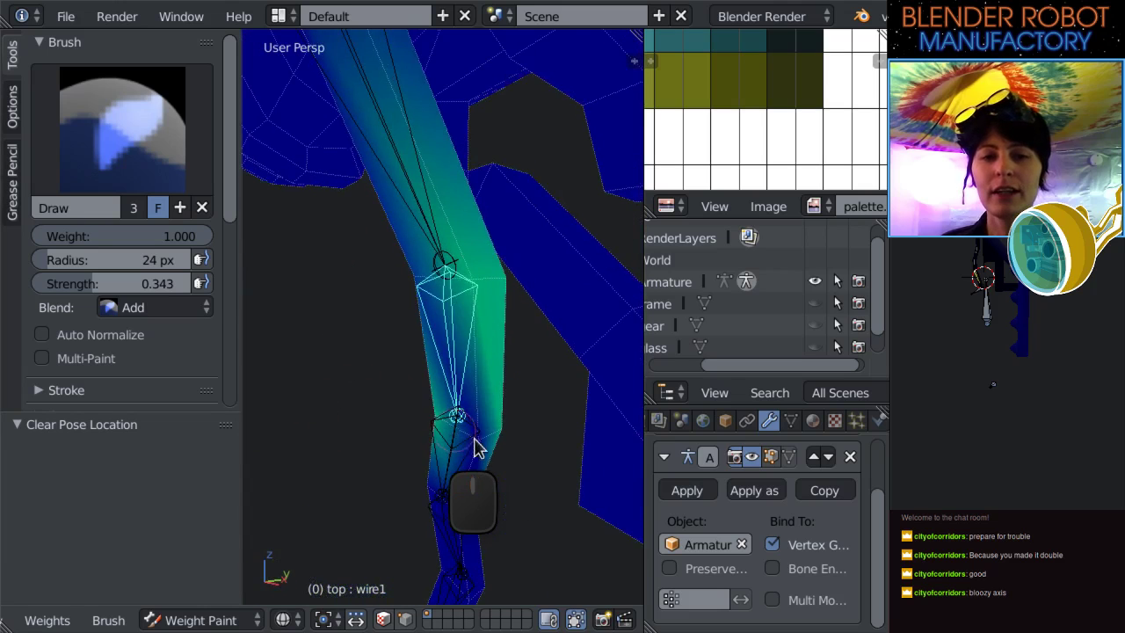
left_click_drag(468, 448, 421, 432)
middle_click_drag(413, 391, 404, 218)
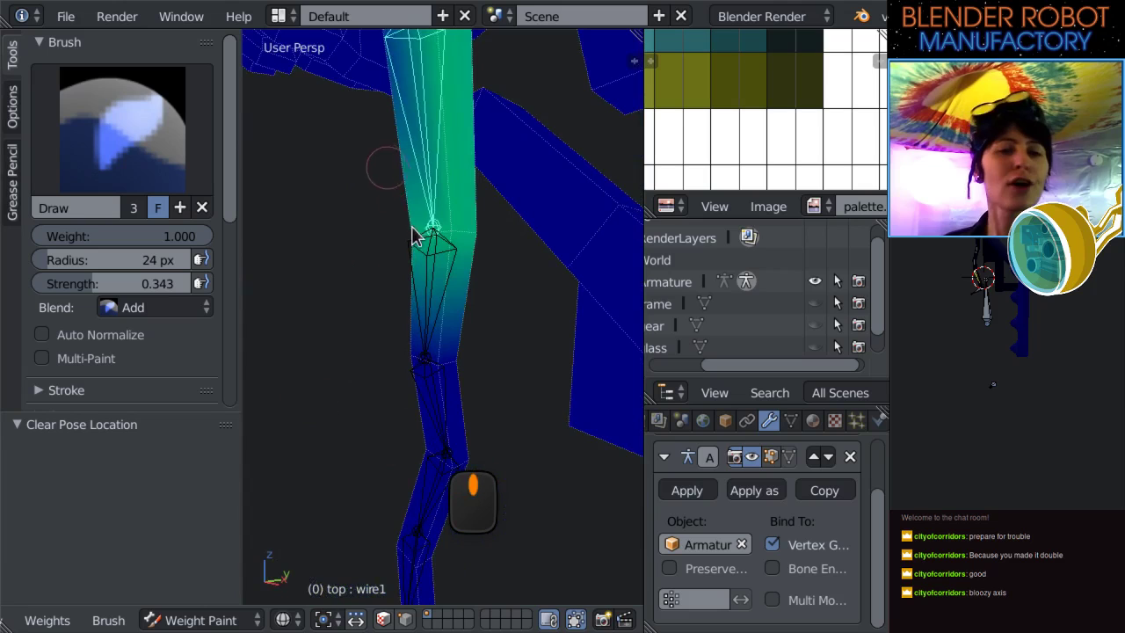
Select the wire2 bone and paint partial weight onto the edge loop at its upper end, undoing excess strokes.
right_click(458, 265)
middle_click_drag(485, 283, 502, 226)
mouse_move(501, 226)
left_mouse_down()
mouse_move(484, 214)
mouse_move(475, 234)
mouse_move(463, 231)
left_mouse_up()
key("ctrl+z")
key("ctrl+z")
mouse_move(417, 245)
middle_mouse_down()
mouse_move(271, 277)
mouse_move(625, 276)
mouse_move(461, 277)
middle_mouse_up()
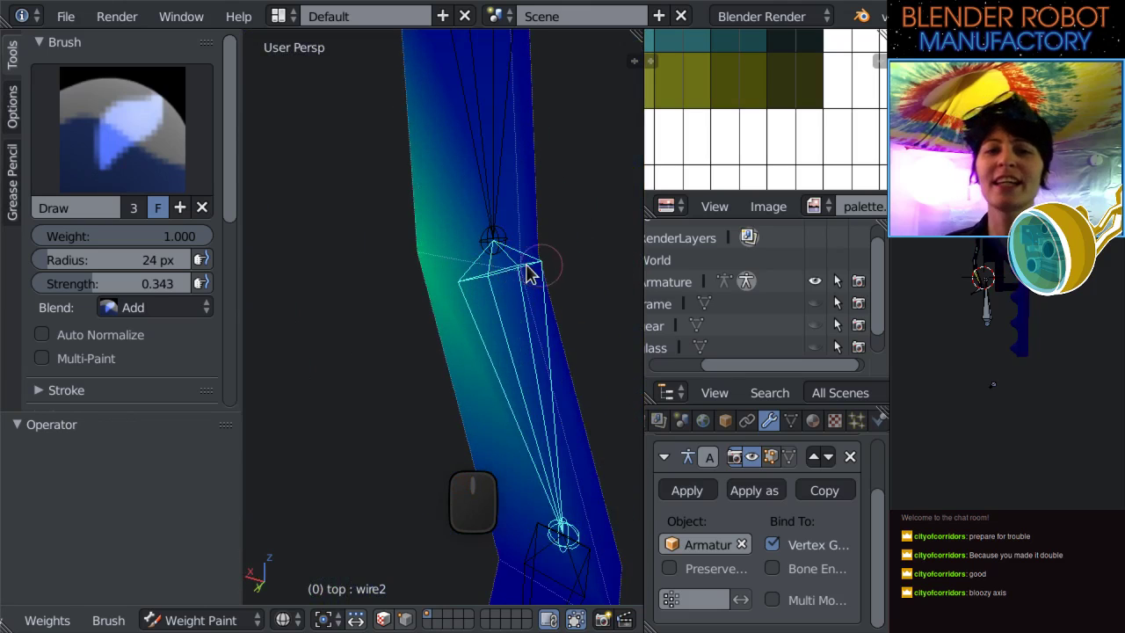
key("ctrl+z")
left_click_drag(527, 269, 545, 268)
Paint partial wire2 weight around the edge loop at the bone's lower end.
middle_click_drag(544, 268, 468, 387)
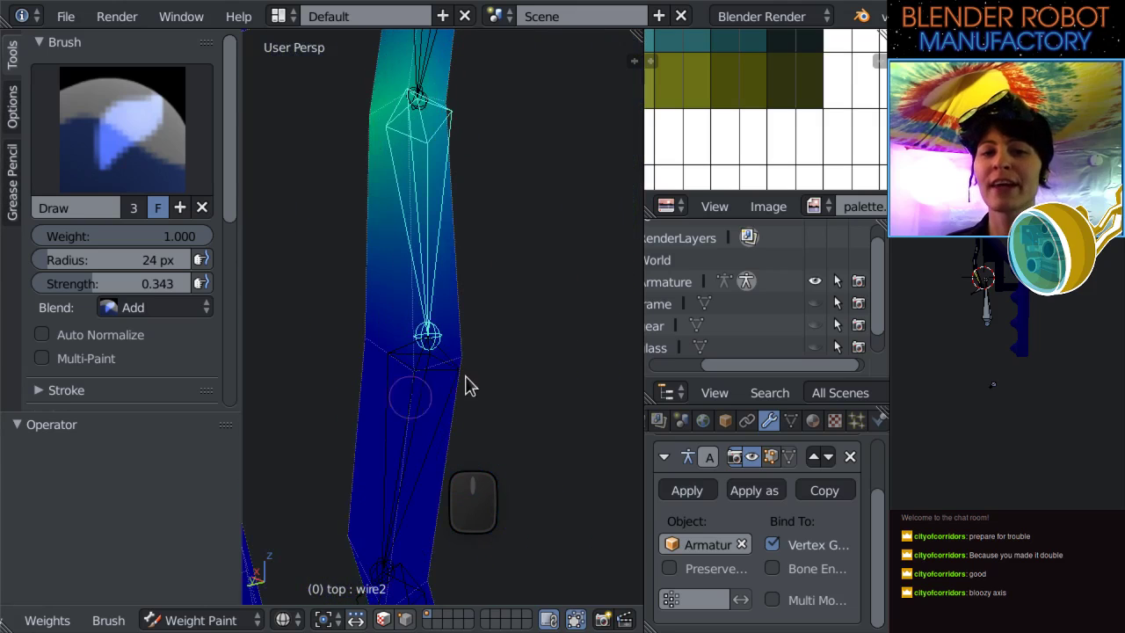
left_click_drag(466, 362, 463, 362)
mouse_move(513, 343)
middle_mouse_down()
mouse_move(627, 324)
mouse_move(518, 336)
middle_mouse_up()
left_click_drag(519, 337, 479, 325)
mouse_move(479, 325)
middle_mouse_down()
mouse_move(281, 290)
mouse_move(469, 329)
middle_mouse_up()
middle_click_drag(378, 389, 478, 313)
Select the wire3 bone and paint partial weight onto the edge loops at both its ends, undoing one stroke.
right_click(427, 265)
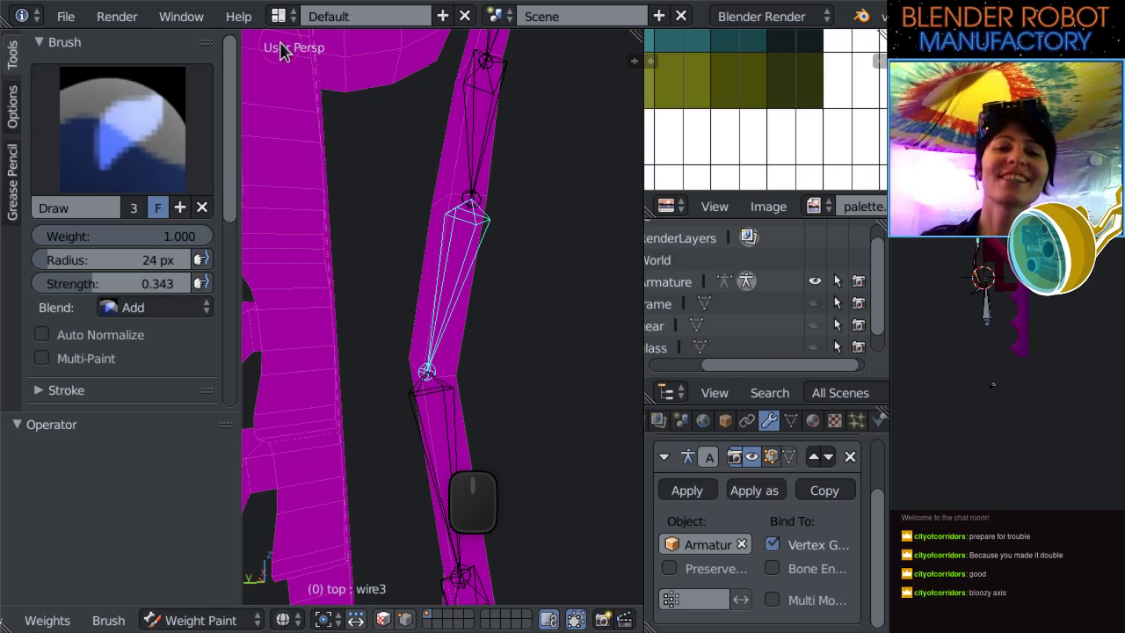
right_click(471, 174)
right_click(467, 234)
left_click_drag(448, 183, 489, 190)
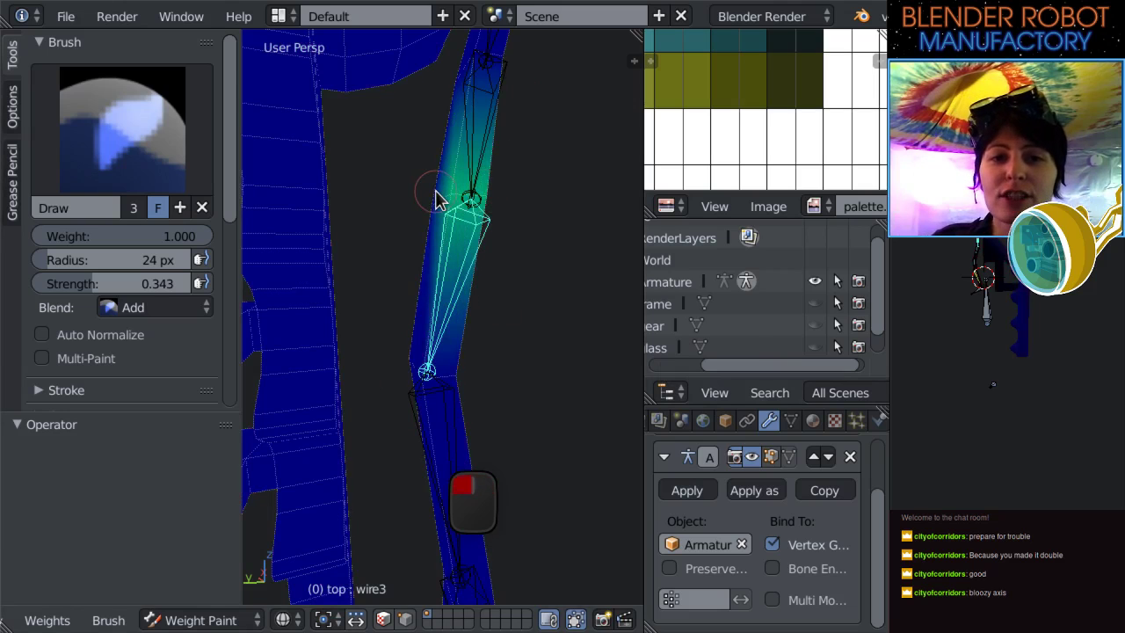
mouse_move(588, 230)
middle_mouse_down()
mouse_move(606, 281)
mouse_move(562, 281)
mouse_move(467, 321)
mouse_move(545, 268)
middle_mouse_up()
key("ctrl+z")
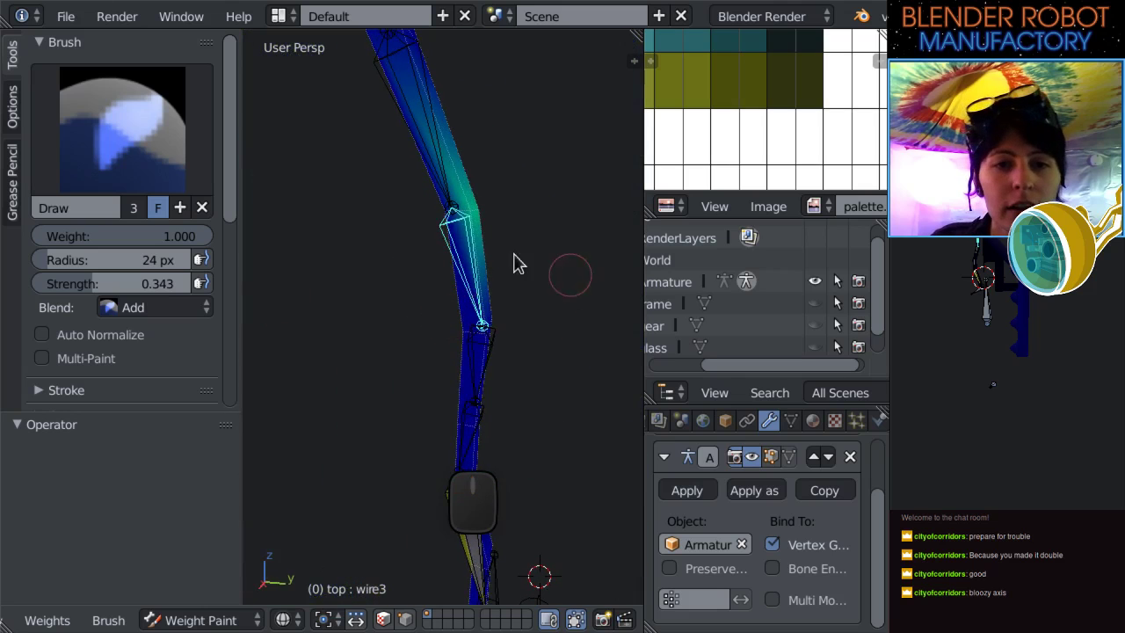
middle_click_drag(448, 272, 500, 231)
mouse_move(588, 262)
middle_mouse_down()
mouse_move(286, 267)
mouse_move(339, 254)
mouse_move(557, 281)
mouse_move(422, 234)
mouse_move(427, 254)
mouse_move(309, 322)
mouse_move(439, 275)
mouse_move(446, 298)
middle_mouse_up()
left_click(489, 243)
left_click(448, 239)
left_click_drag(446, 299, 444, 314)
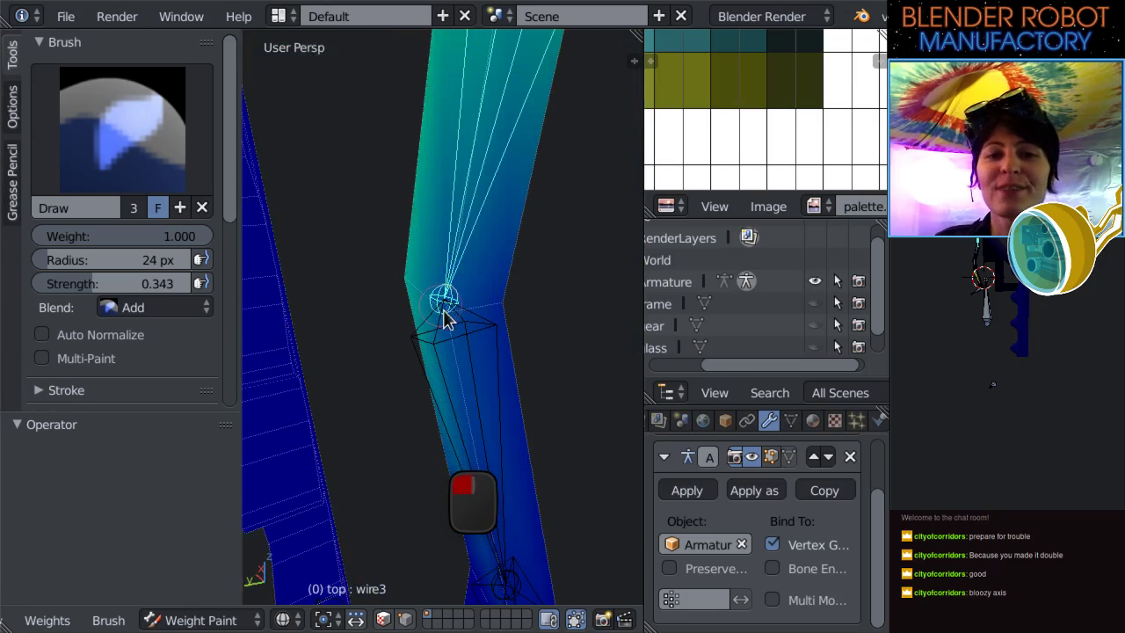
Select the wire4 bone and paint partial weight around the edge loops at its upper and lower ends.
middle_click_drag(487, 346, 459, 251)
right_click(455, 250)
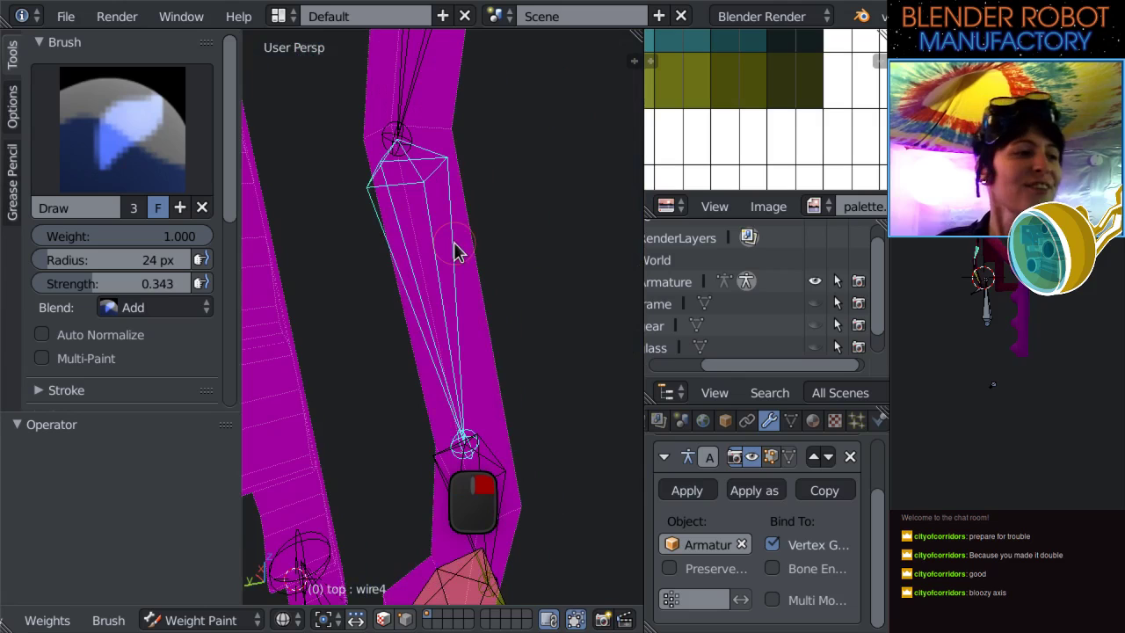
left_click_drag(395, 137, 428, 137)
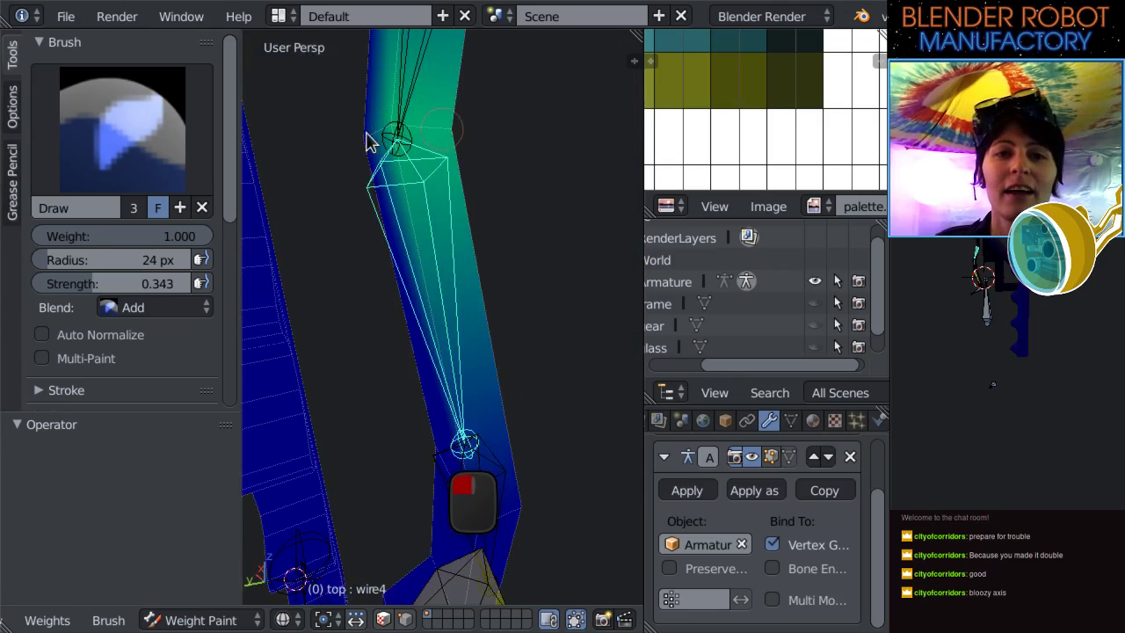
left_click_drag(359, 137, 365, 168)
middle_click_drag(365, 173, 520, 166)
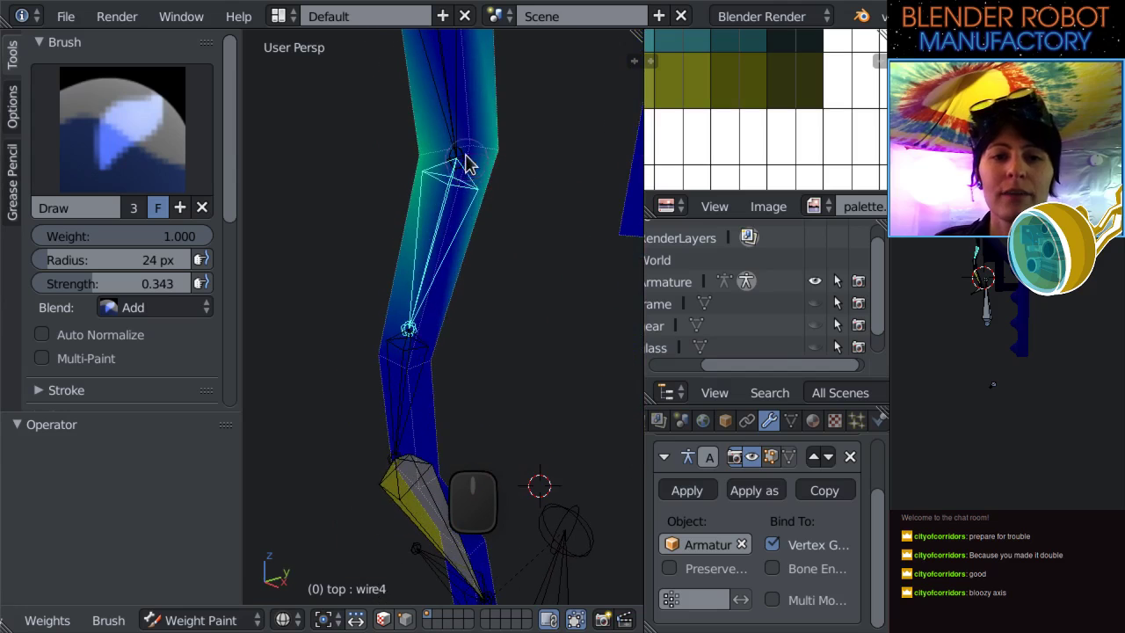
left_click_drag(461, 151, 469, 140)
middle_click_drag(442, 260, 455, 385)
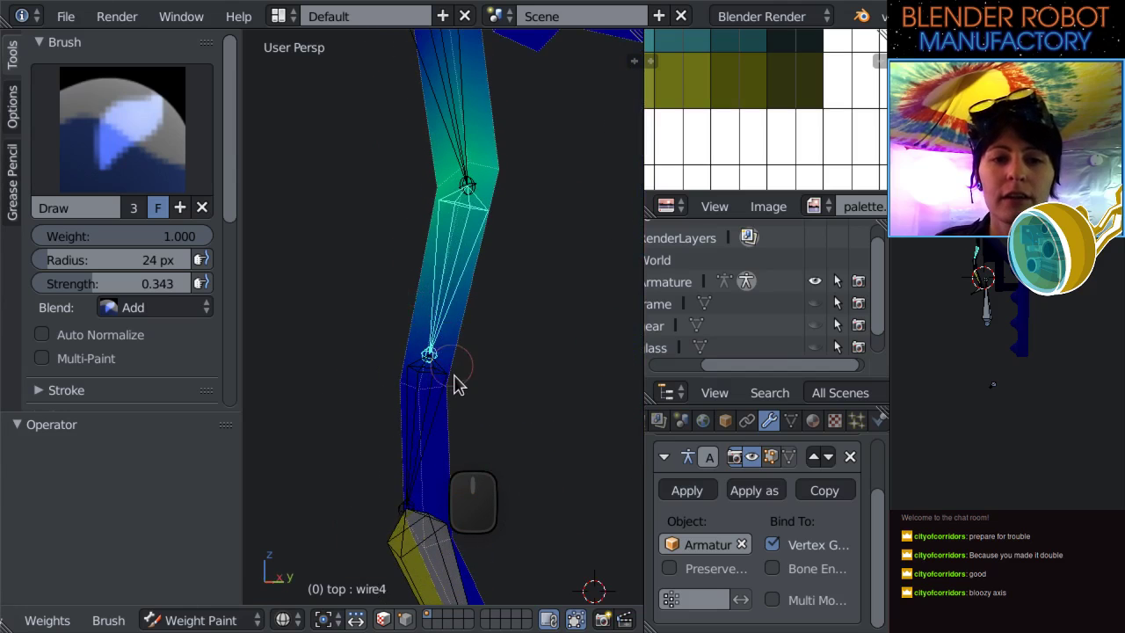
left_click_drag(428, 394, 387, 382)
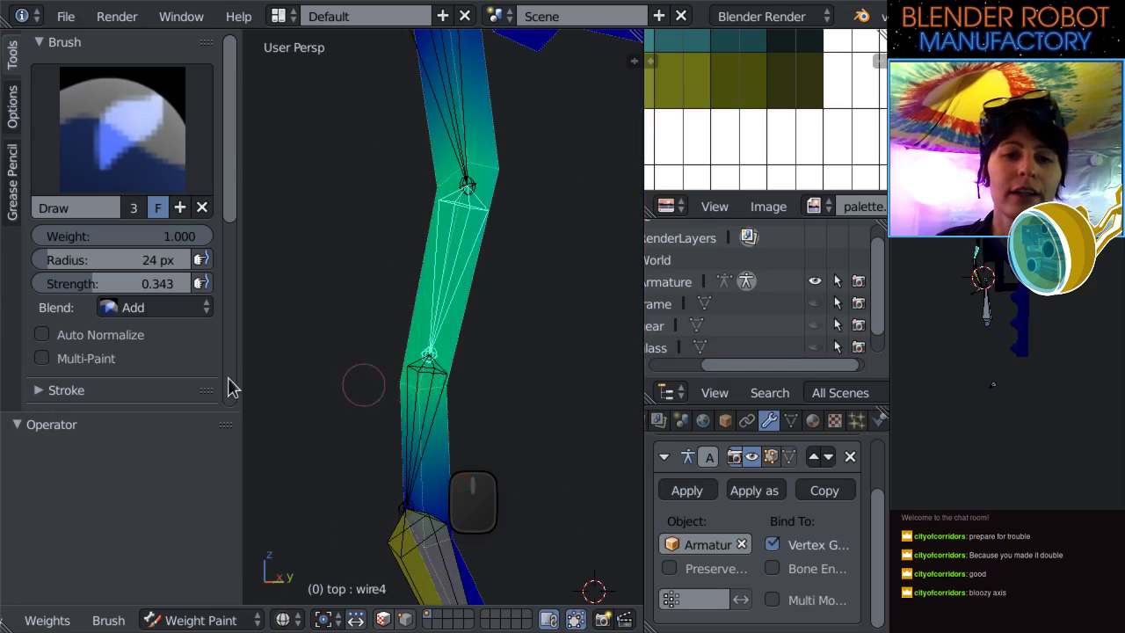
mouse_move(295, 378)
middle_mouse_down()
mouse_move(347, 394)
mouse_move(536, 413)
mouse_move(387, 445)
mouse_move(428, 357)
mouse_move(582, 284)
mouse_move(486, 297)
mouse_move(448, 359)
mouse_move(629, 278)
middle_mouse_up()
left_click(475, 318)
Select the wire5 bone and paint partial weight around the edge loop at its upper end.
middle_click_drag(510, 283, 431, 220)
right_click(442, 211)
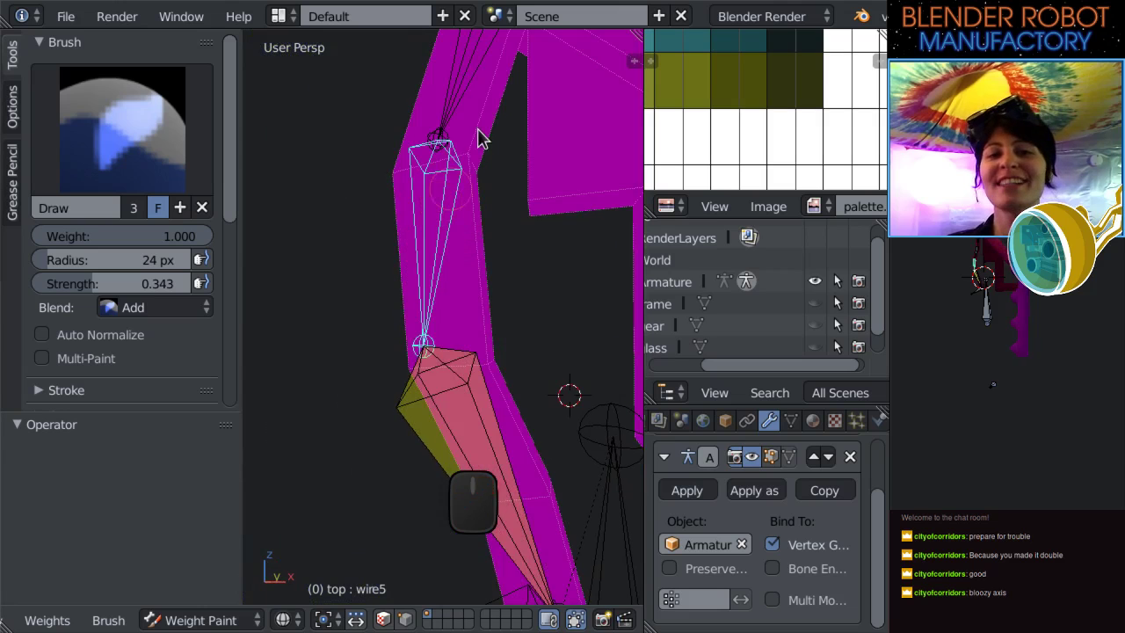
left_click(468, 151)
mouse_move(503, 179)
middle_mouse_down()
mouse_move(498, 212)
mouse_move(439, 152)
middle_mouse_up()
left_click(462, 147)
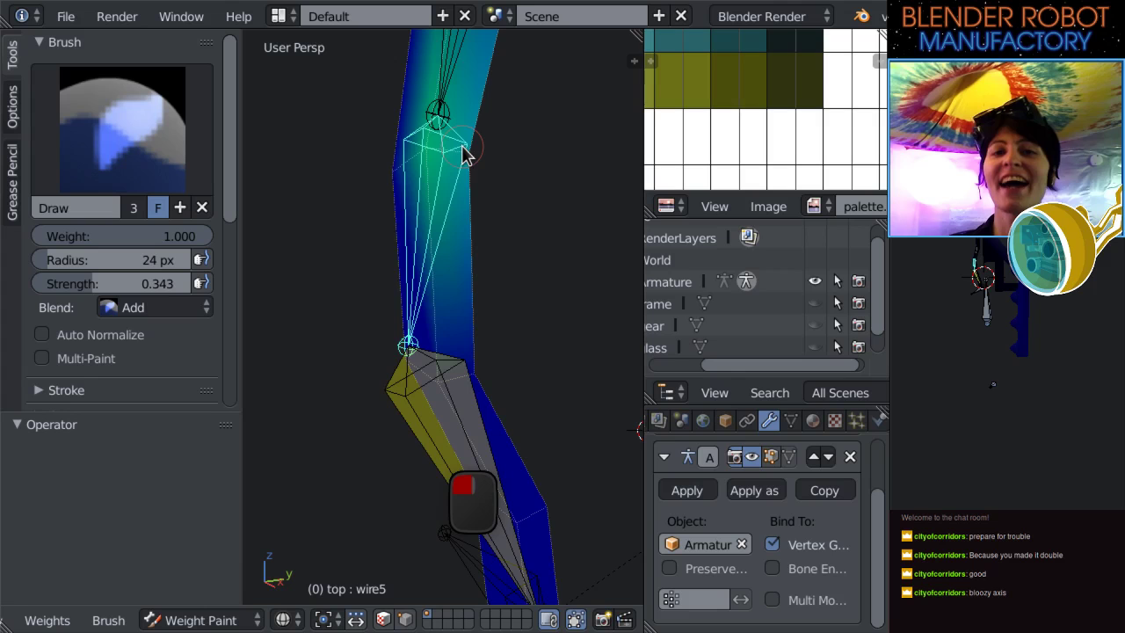
middle_click_drag(473, 202, 518, 214)
middle_click_drag(503, 218, 400, 187)
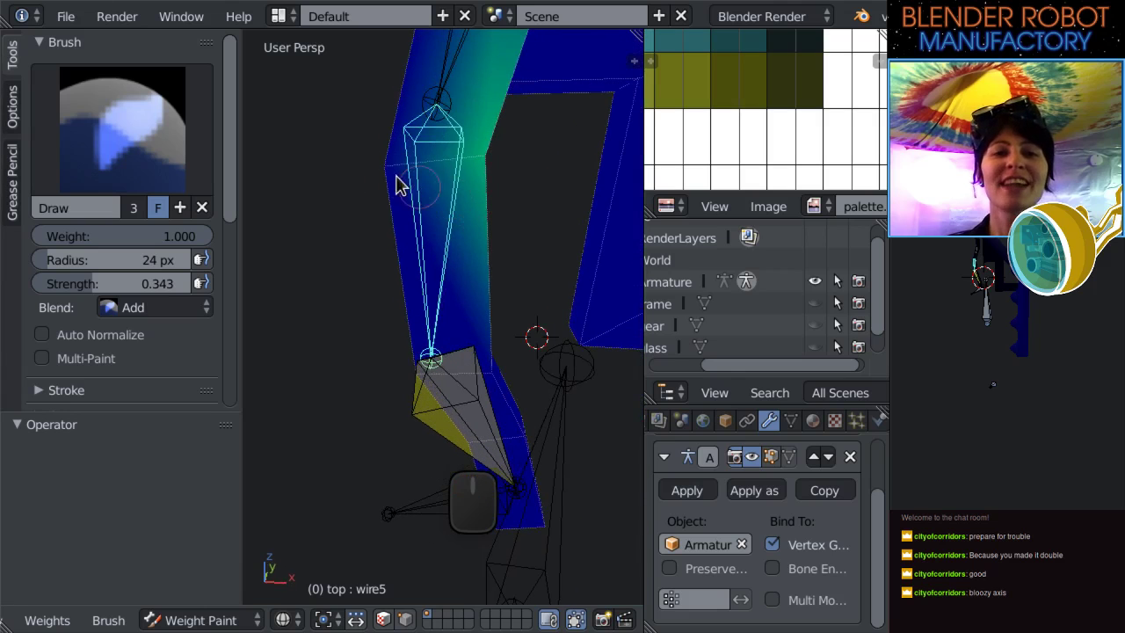
left_click_drag(380, 172, 334, 161)
middle_click_drag(360, 172, 268, 195)
middle_click_drag(470, 226, 469, 244)
left_click_drag(469, 243, 455, 248)
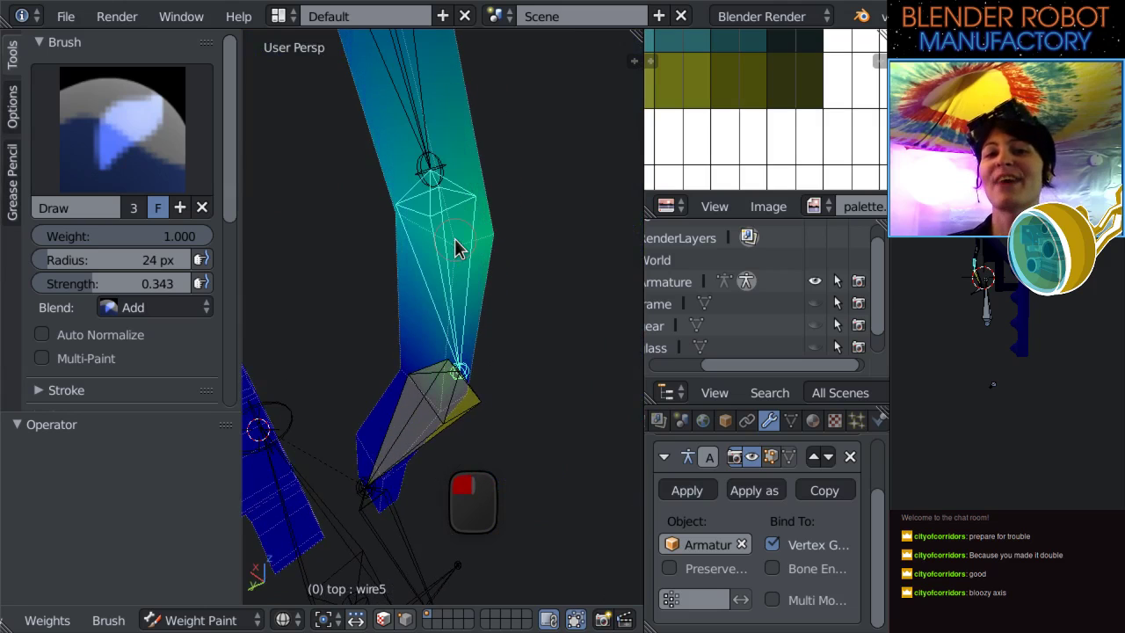
Paint partial wire5 weight around the edge loop where the bone meets wire6.
middle_click_drag(437, 256, 481, 373)
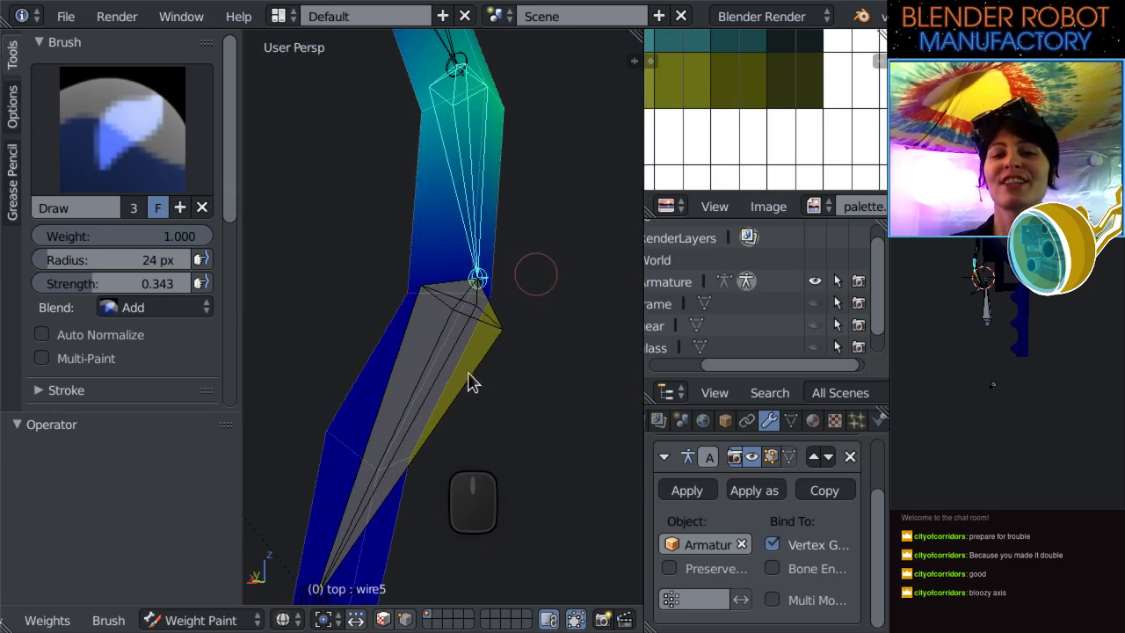
right_click(476, 304)
middle_click_drag(477, 302, 506, 315)
left_click_drag(504, 314, 472, 309)
middle_click_drag(489, 318, 530, 325)
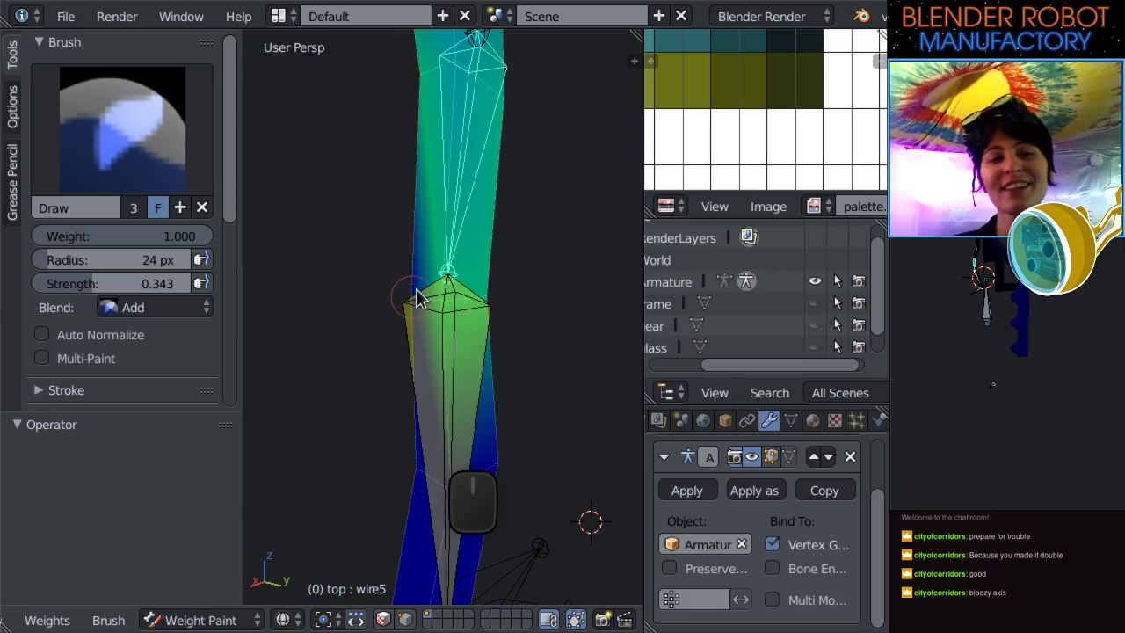
left_click_drag(418, 298, 418, 299)
Select the wire6 bone and paint partial weight around the edge loop at its upper end.
middle_click_drag(556, 342, 419, 306)
right_click(414, 303)
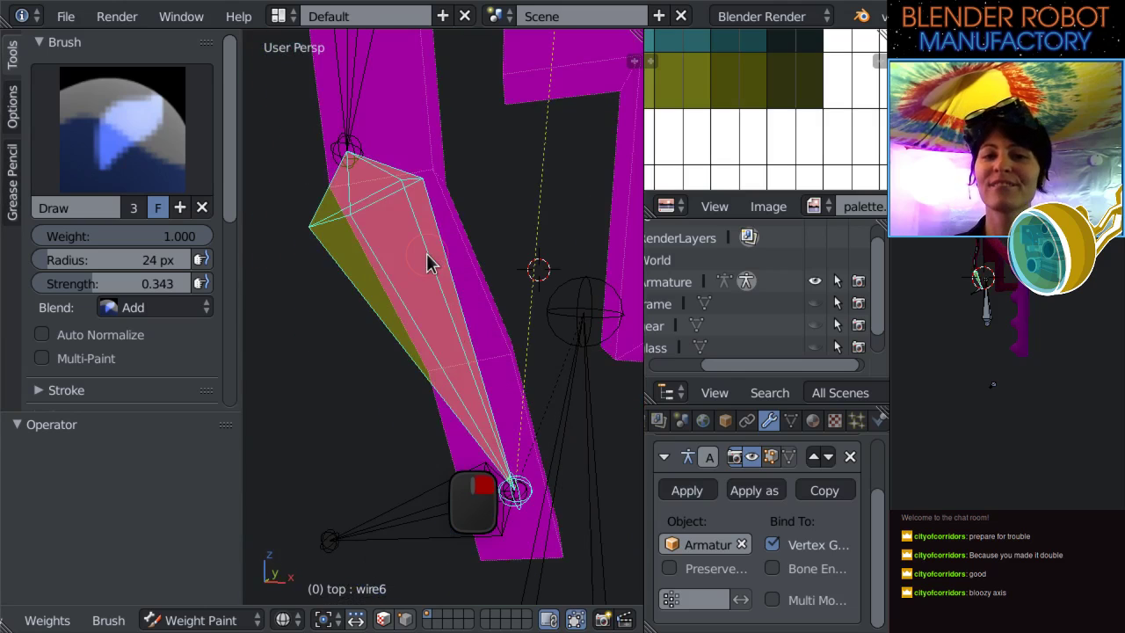
left_click_drag(443, 187, 312, 186)
mouse_move(312, 186)
middle_mouse_down()
mouse_move(471, 268)
mouse_move(246, 272)
mouse_move(477, 268)
middle_mouse_up()
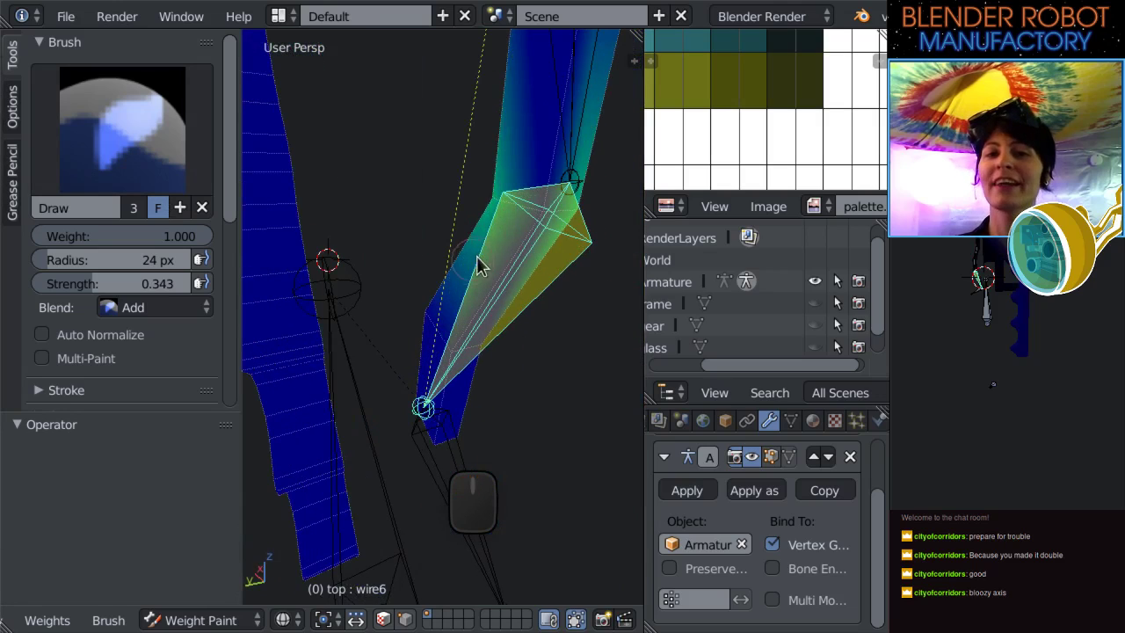
left_click_drag(553, 220, 545, 216)
mouse_move(545, 216)
middle_mouse_down()
mouse_move(363, 307)
mouse_move(452, 296)
mouse_move(384, 308)
middle_mouse_up()
left_click_drag(384, 308, 413, 296)
Undo the last wire6 stroke, then paint partial wire6 weight around the remaining edge loops down to the wire's lower end.
mouse_move(547, 347)
middle_mouse_down()
mouse_move(464, 323)
mouse_move(557, 271)
middle_mouse_up()
key("ctrl+z")
mouse_move(568, 266)
left_mouse_down()
mouse_move(557, 254)
mouse_move(528, 279)
left_mouse_up()
mouse_move(528, 280)
middle_mouse_down()
mouse_move(439, 359)
mouse_move(545, 407)
mouse_move(344, 401)
mouse_move(284, 413)
mouse_move(475, 411)
middle_mouse_up()
left_click_drag(474, 364, 495, 369)
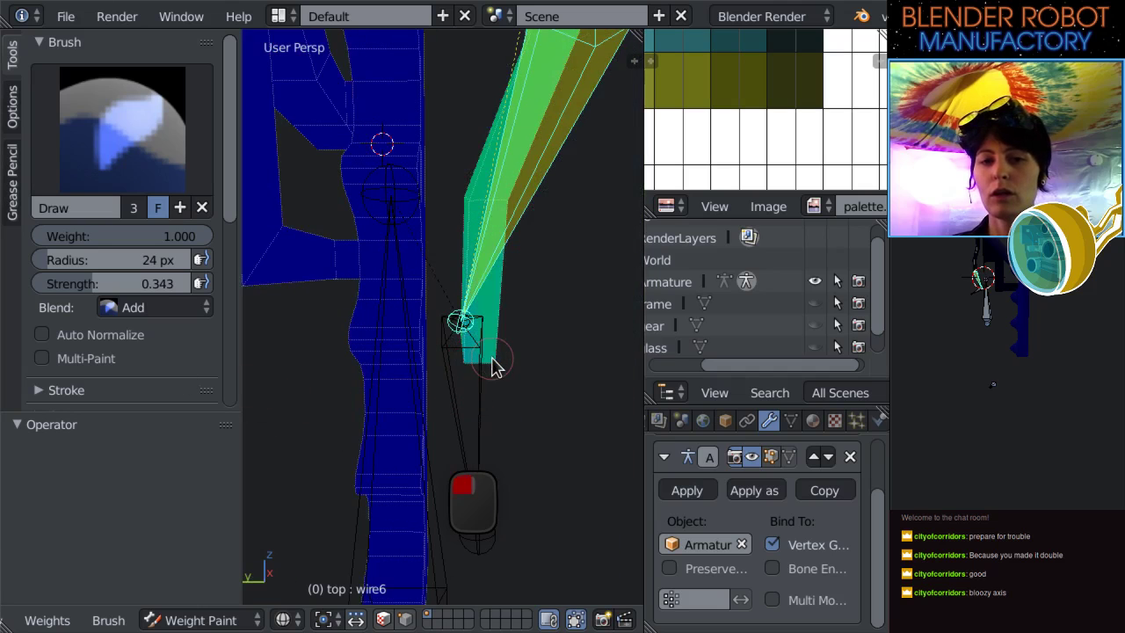
Check the topPiece bone's weights from the front, then return the top mesh to Object Mode with solid shading.
scroll(490, 364, "down", 2)
key("KP_1")
scroll(451, 366, "down", 5)
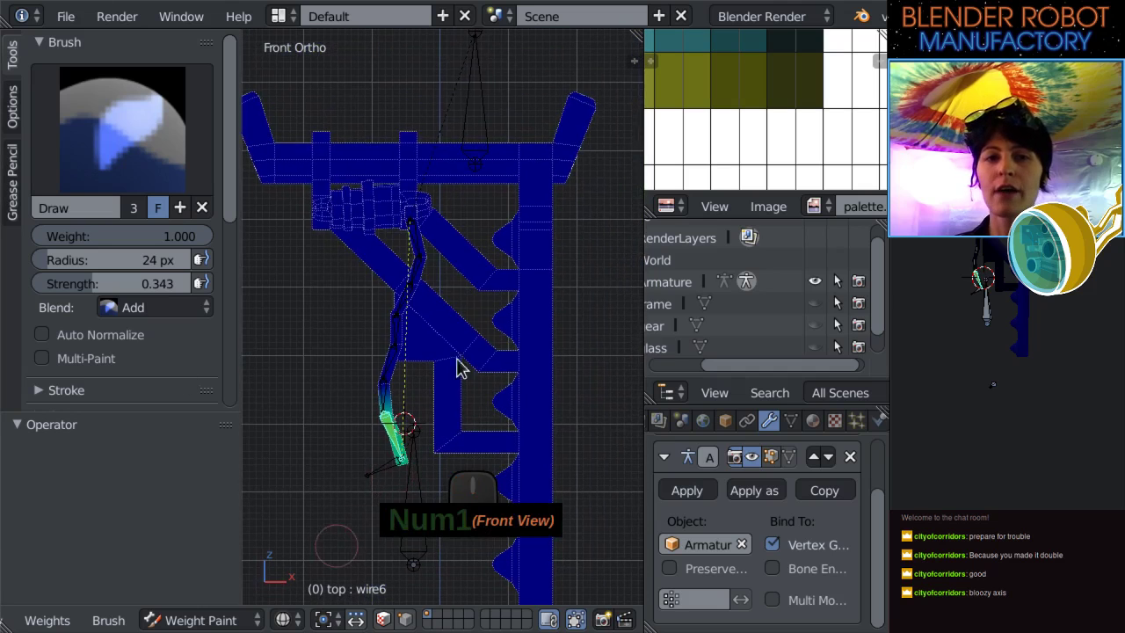
right_click(479, 175)
scroll(478, 179, "down", 3)
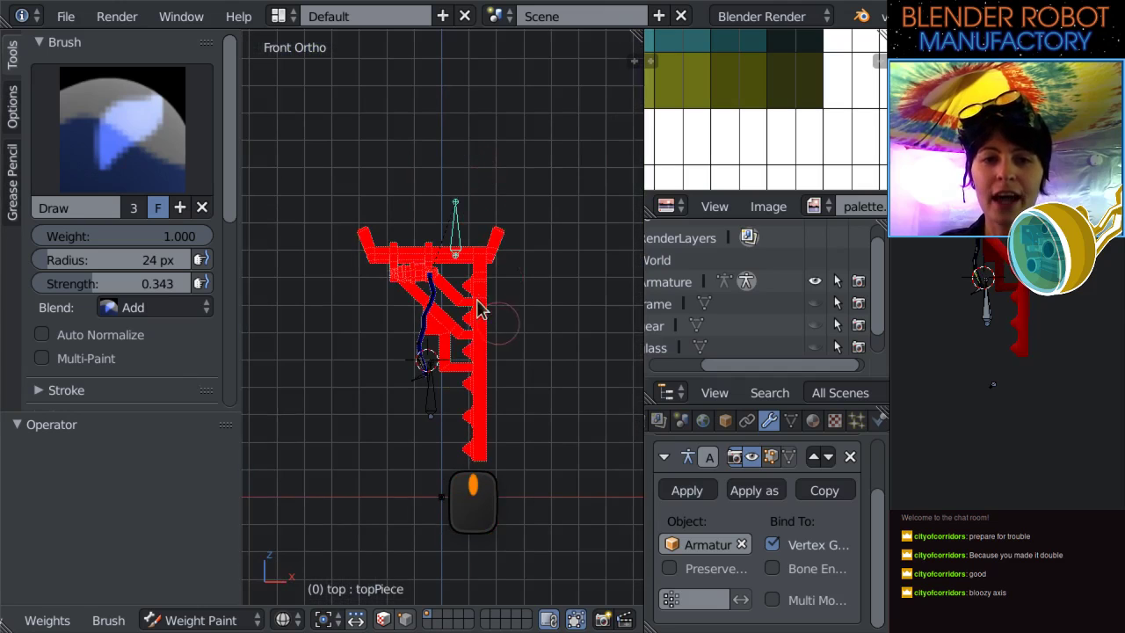
middle_click_drag(492, 316, 475, 275, "shift")
scroll(475, 275, "up", 1)
left_click(198, 620)
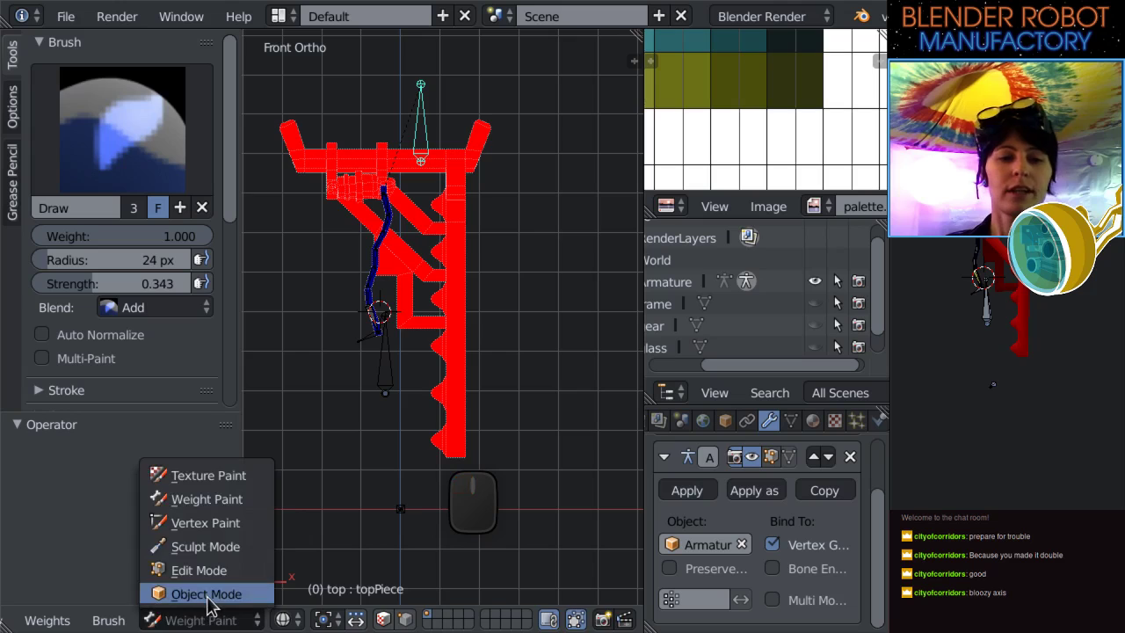
left_click(210, 594)
right_click(468, 367)
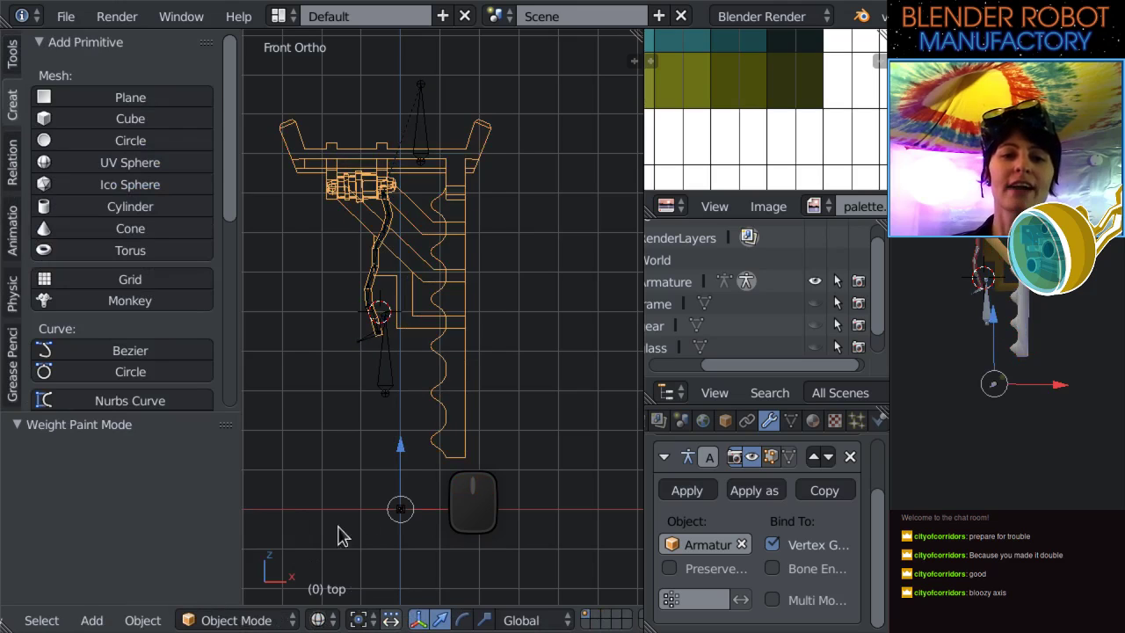
key("z")
Test the rig by moving the topPiece bone down 1.046 along the Z axis in Pose Mode.
right_click(420, 125)
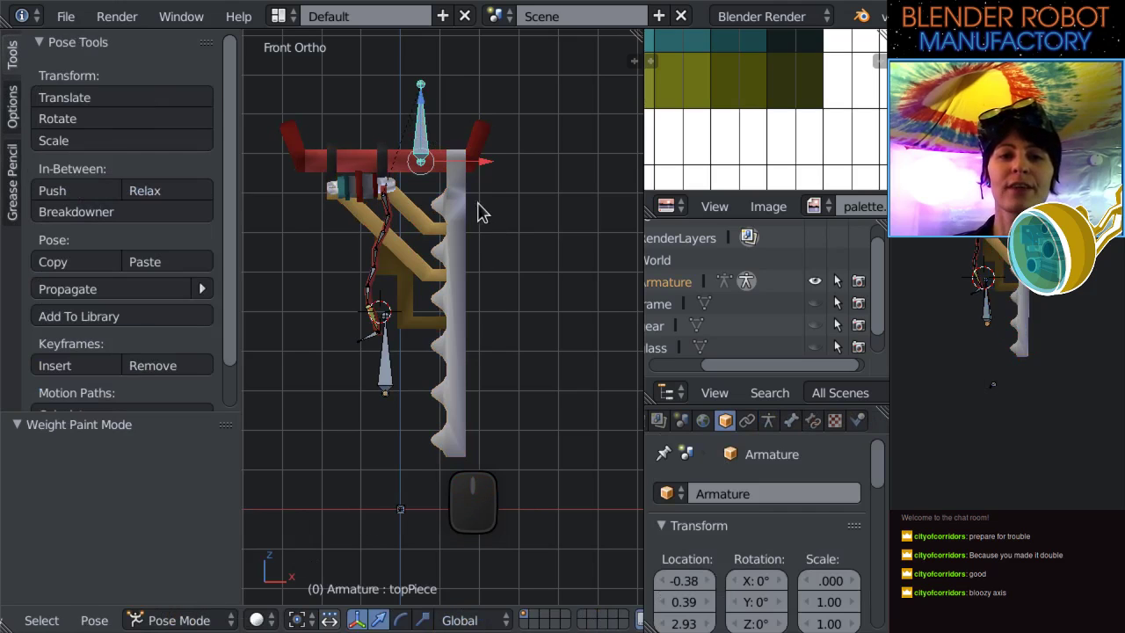
key("g")
key("z")
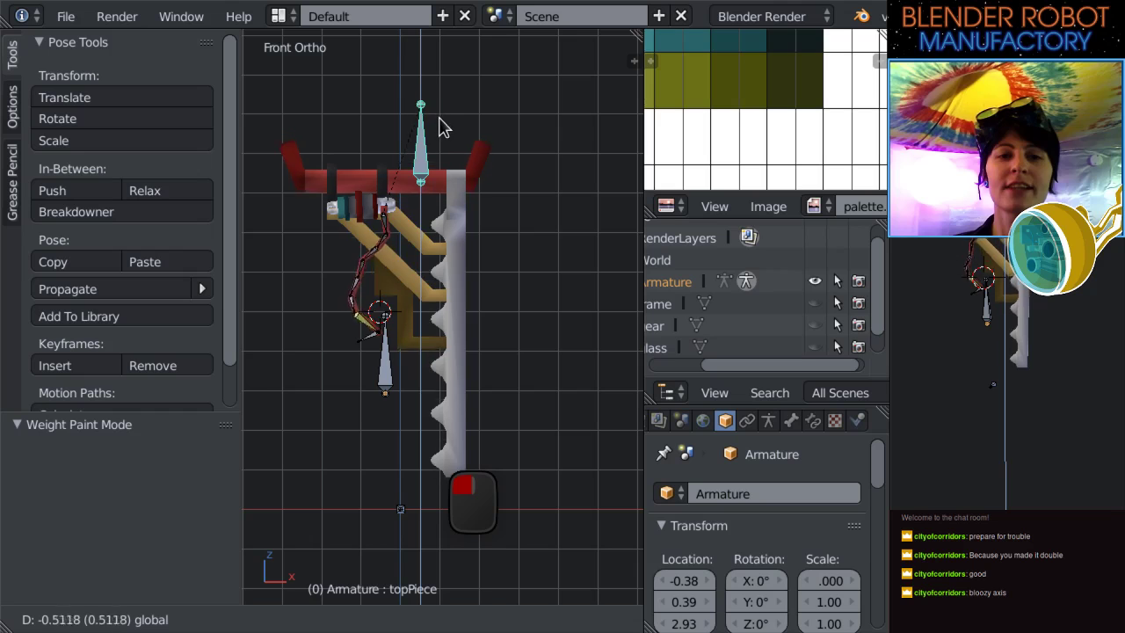
left_click(441, 146)
scroll(404, 299, "up", 3)
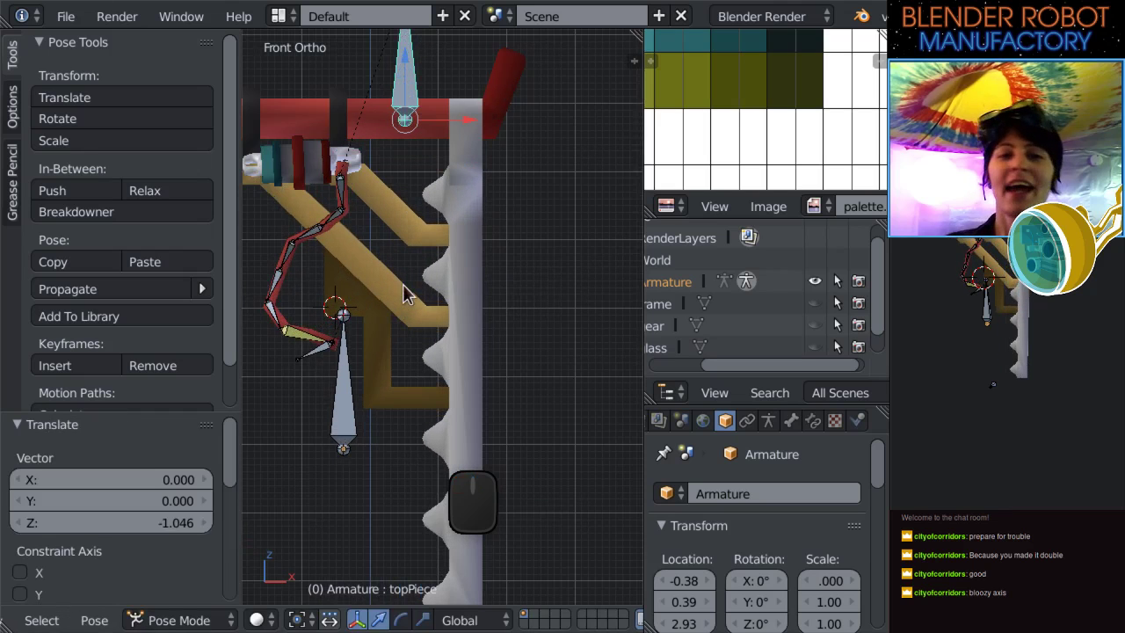
scroll(519, 139, "down", 4)
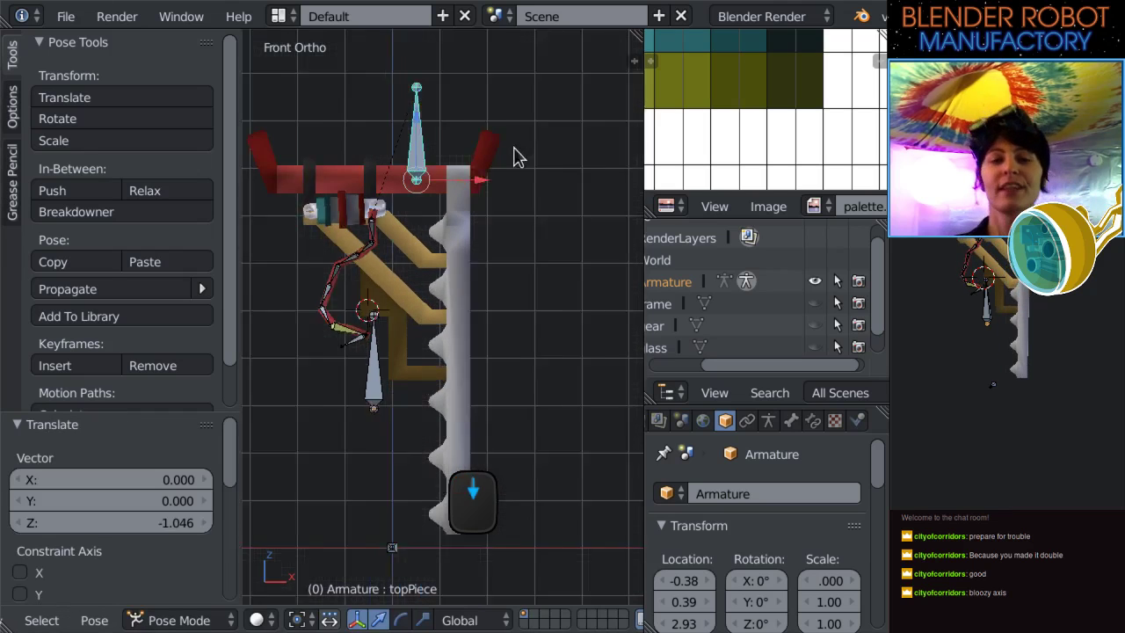
Pull the topPiece bone slightly farther down, try rotating a bone, and undo that rotation.
middle_click_drag(422, 235, 456, 223, "shift")
scroll(473, 158, "up", 2)
left_click_drag(468, 105, 456, 154)
scroll(407, 135, "up", 4)
right_click(407, 135)
key("r")
left_click(386, 255)
key("ctrl+z")
Try a chain length of 8 in the wire6 bone's IK constraint and return it to 7.
right_click(374, 318)
scroll(801, 439, "down", 2)
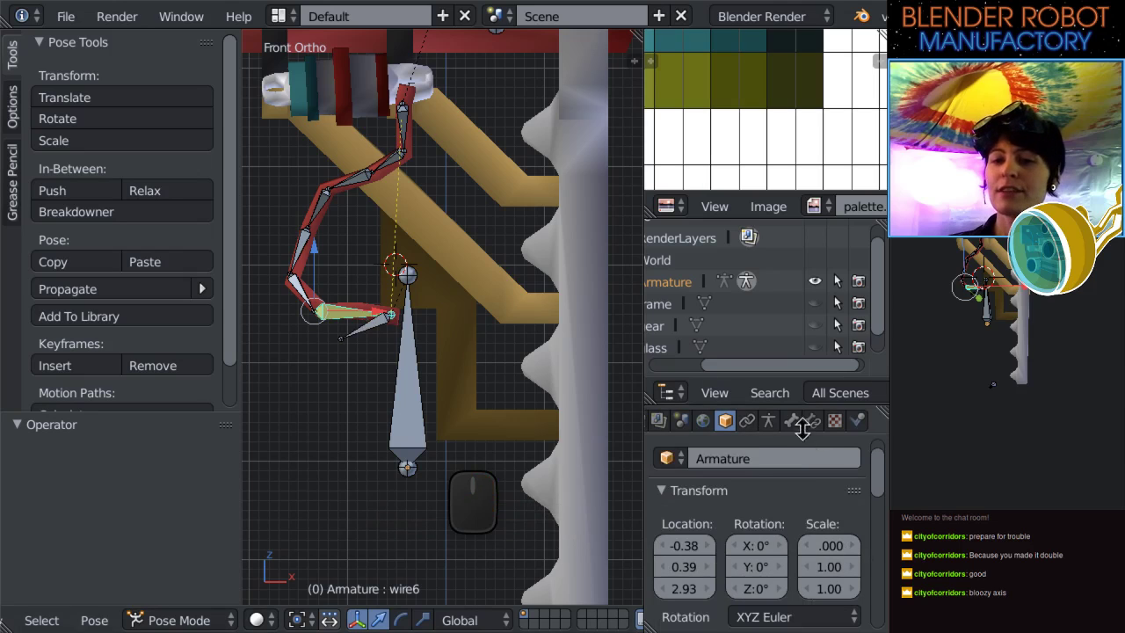
left_click(813, 420)
left_click(744, 578)
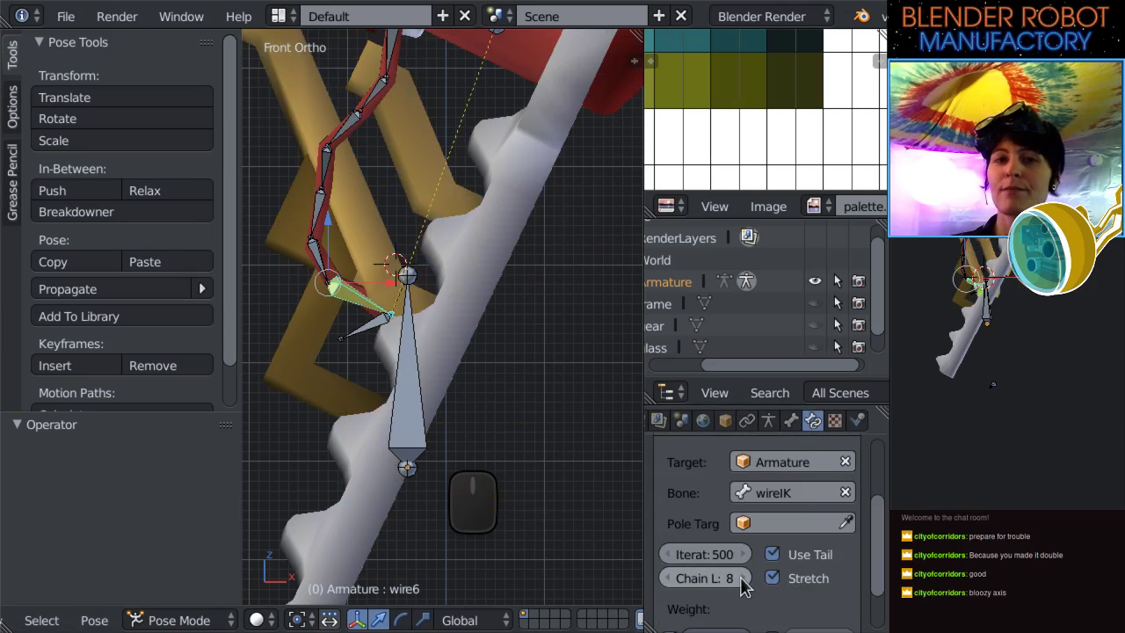
left_click(668, 577)
scroll(460, 394, "down", 1)
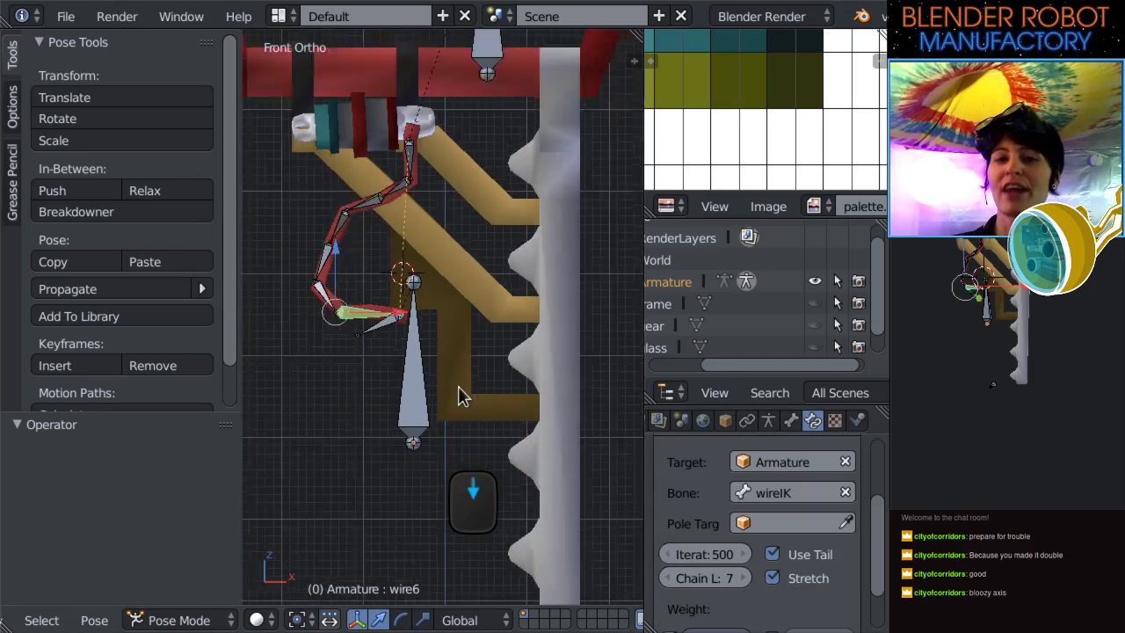
Select all the armature's bones and clear their pose location, rotation and scale.
scroll(428, 257, "up", 2)
right_click(502, 82)
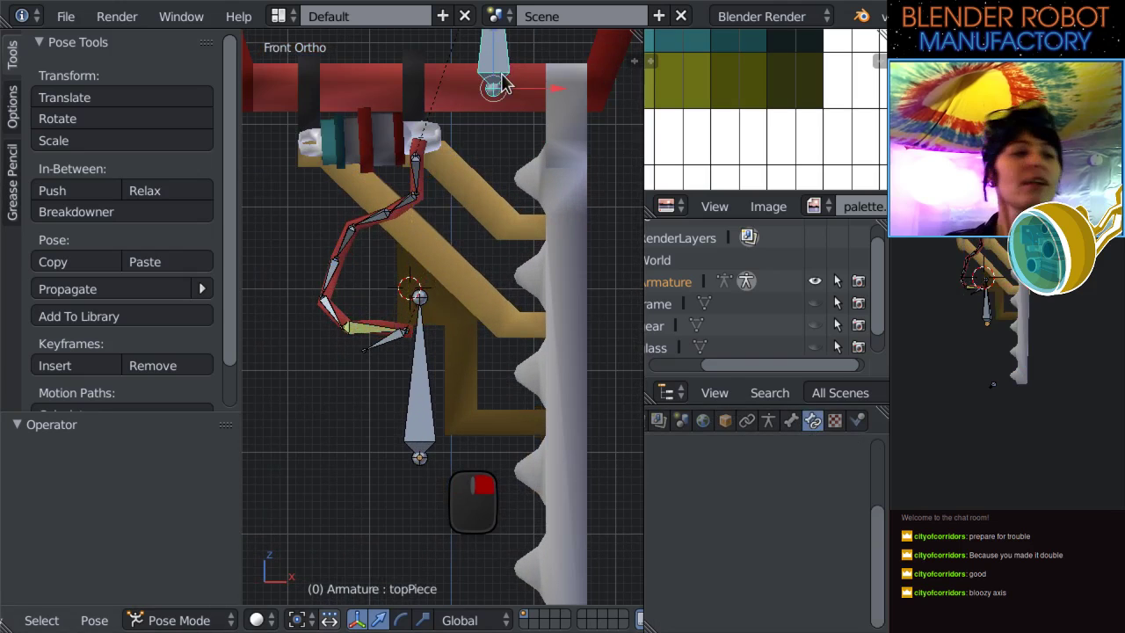
key("a")
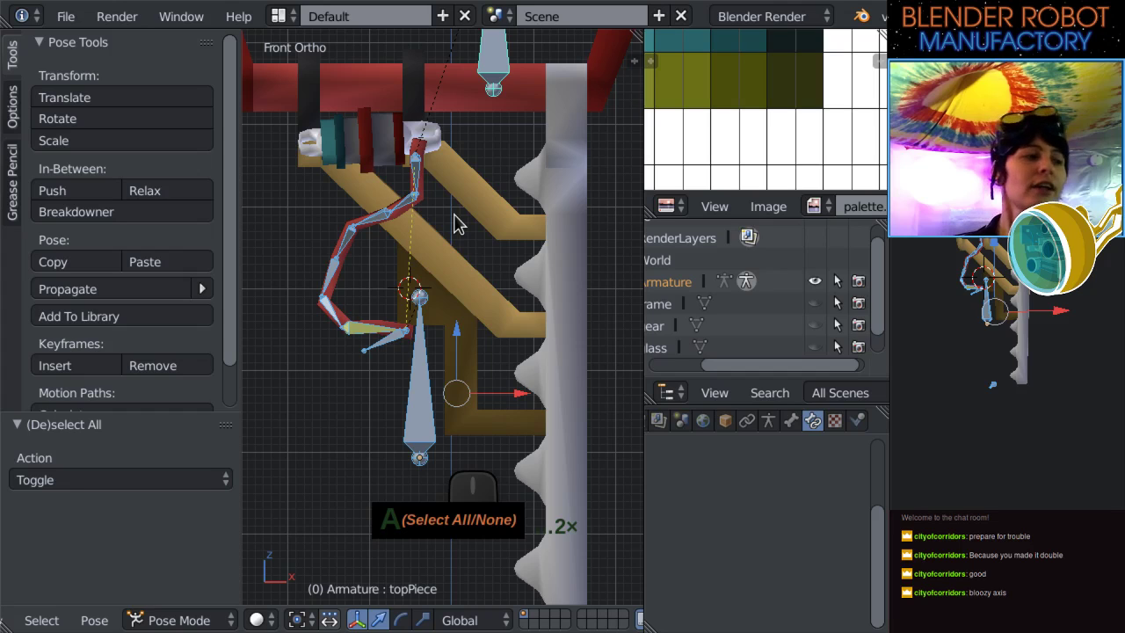
key("alt+g")
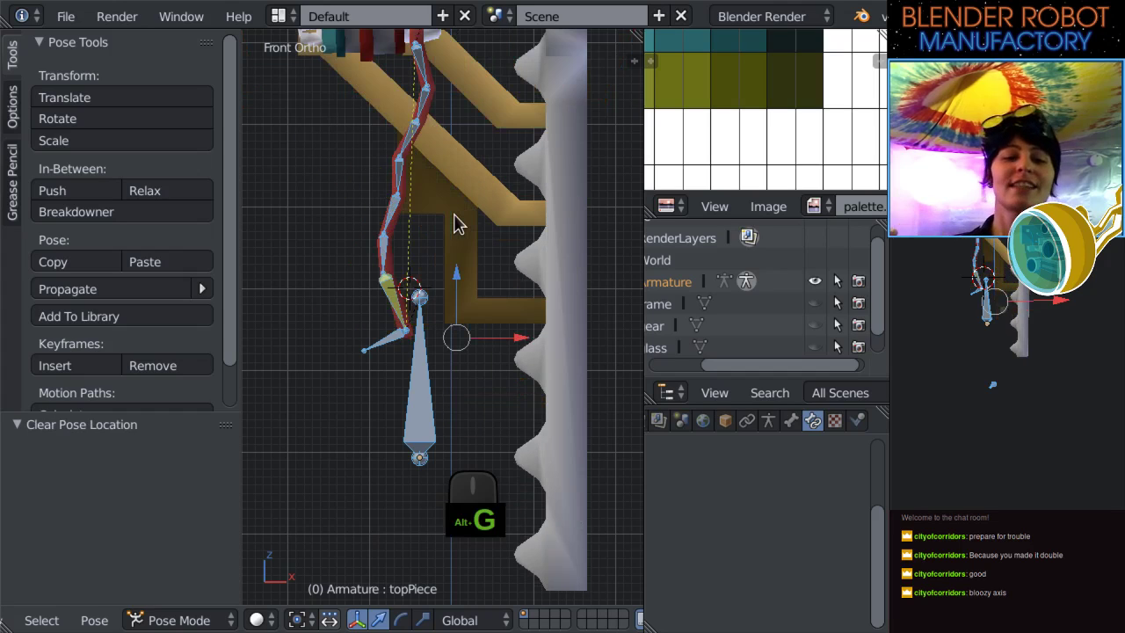
key("alt+r")
key("alt+s")
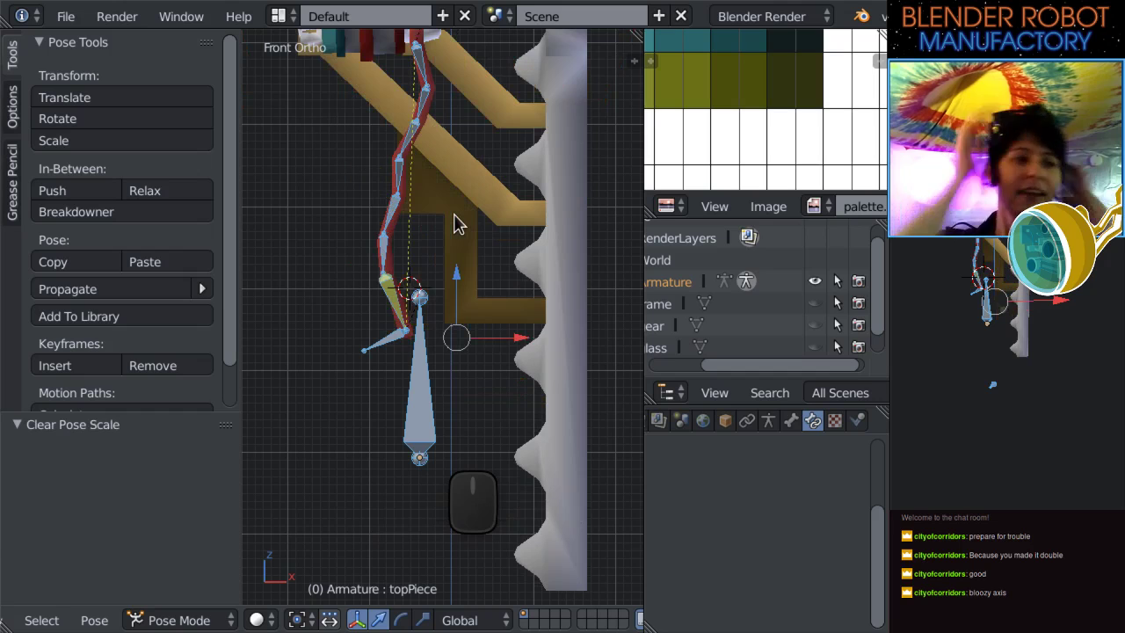
Select the gear bone and hide the top mesh from the scene.
scroll(475, 313, "down", 1)
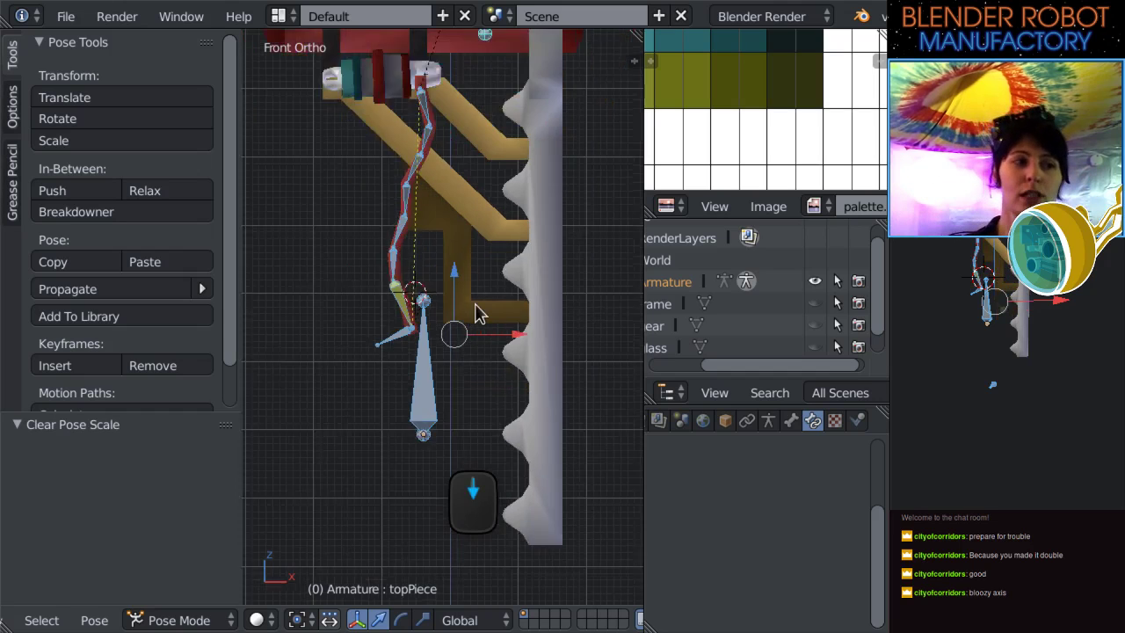
scroll(475, 305, "down", 3)
middle_click_drag(470, 296, 440, 333, "shift")
scroll(378, 311, "up", 1)
scroll(440, 333, "up", 1)
scroll(442, 343, "up", 2)
right_click(378, 399)
scroll(385, 405, "down", 2)
middle_click_drag(449, 404, 453, 393, "shift")
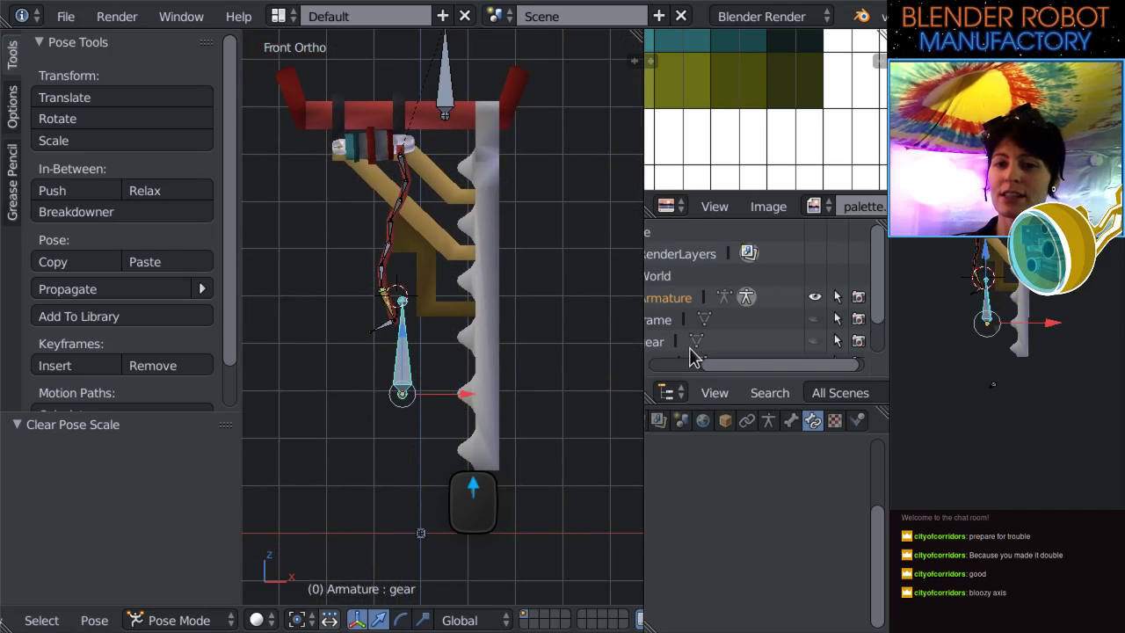
scroll(694, 355, "down", 1)
left_click(659, 376)
left_click_drag(659, 376, 648, 376)
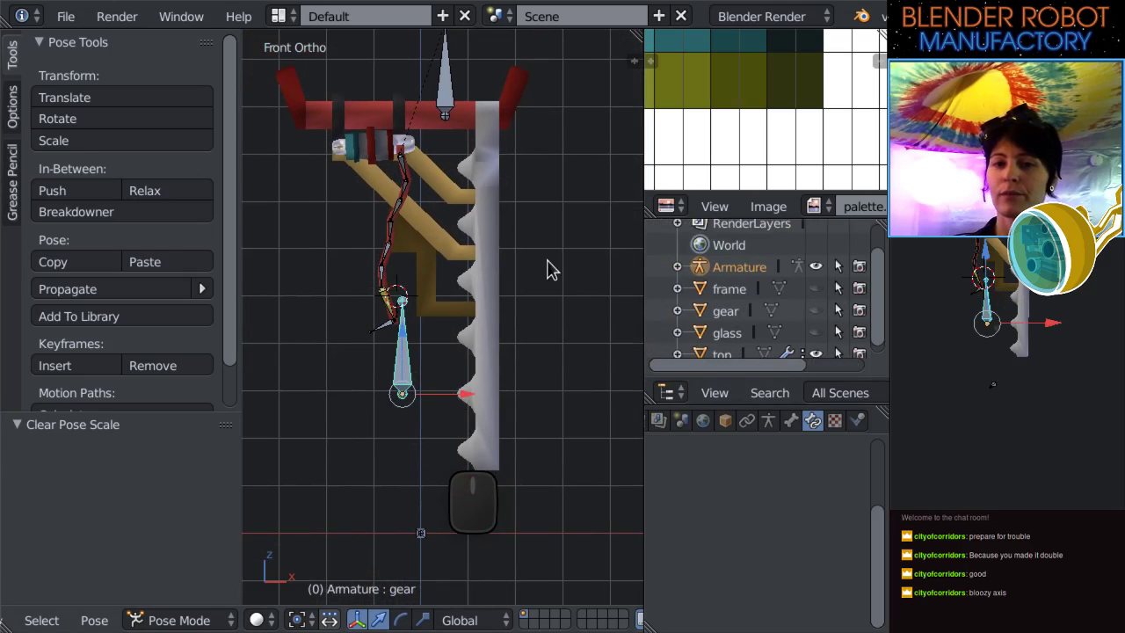
scroll(533, 269, "down", 1)
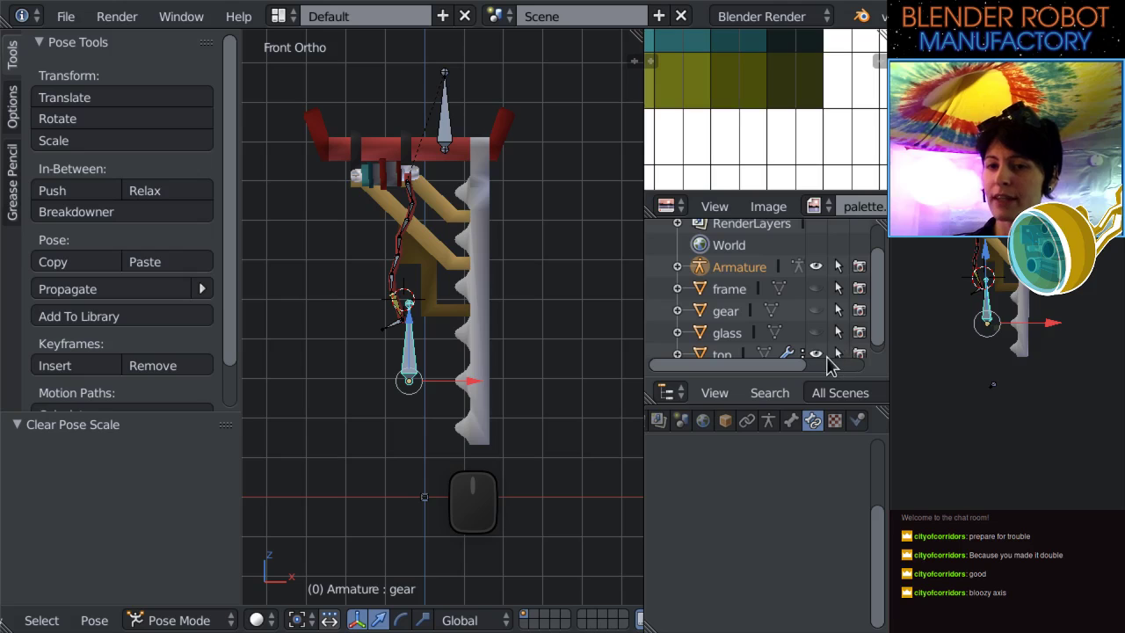
left_click(816, 354)
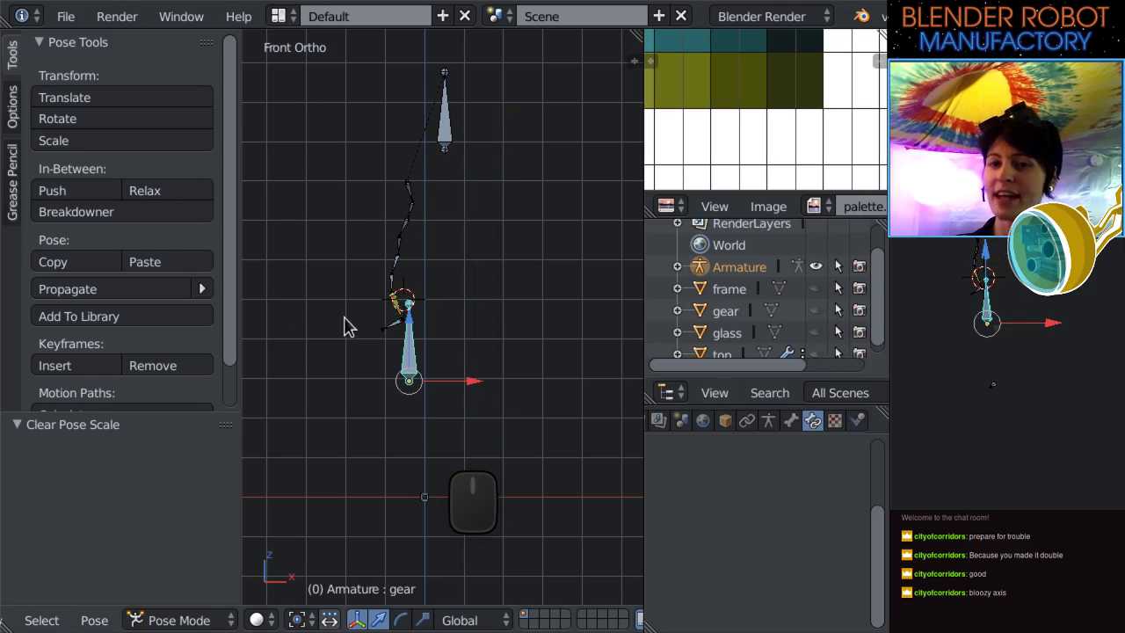
Save the file over its existing version and collapse the tool shelf to enlarge the 3D view.
key("ctrl+s")
left_click(417, 323)
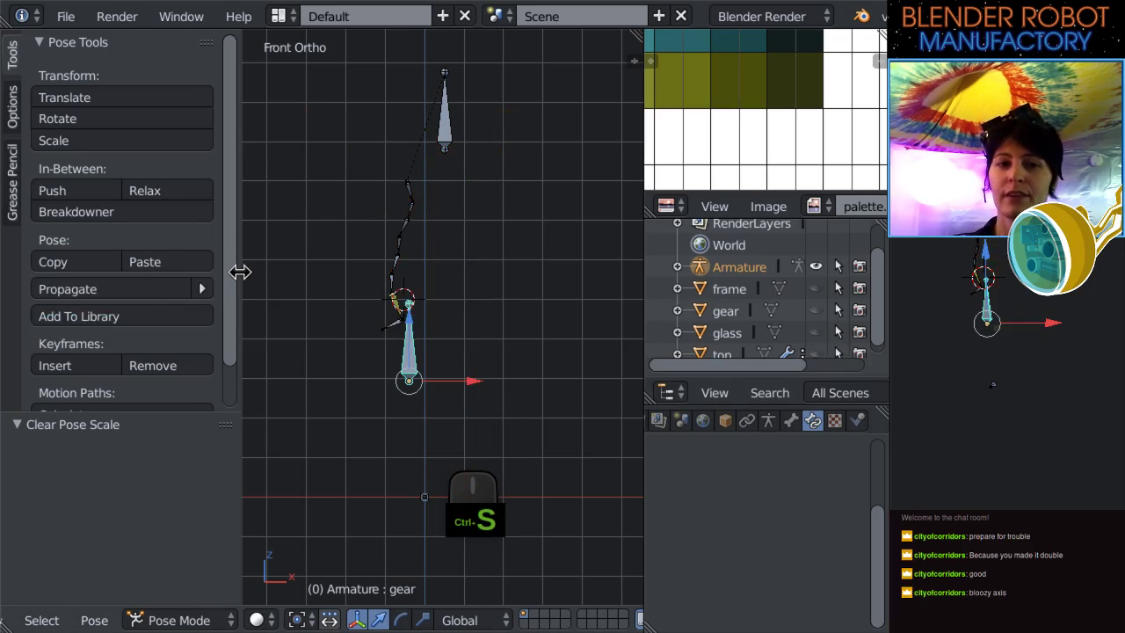
left_click_drag(240, 272, 35, 272)
Unhide the gear mesh and select the gear bone at its centre.
left_click(726, 311)
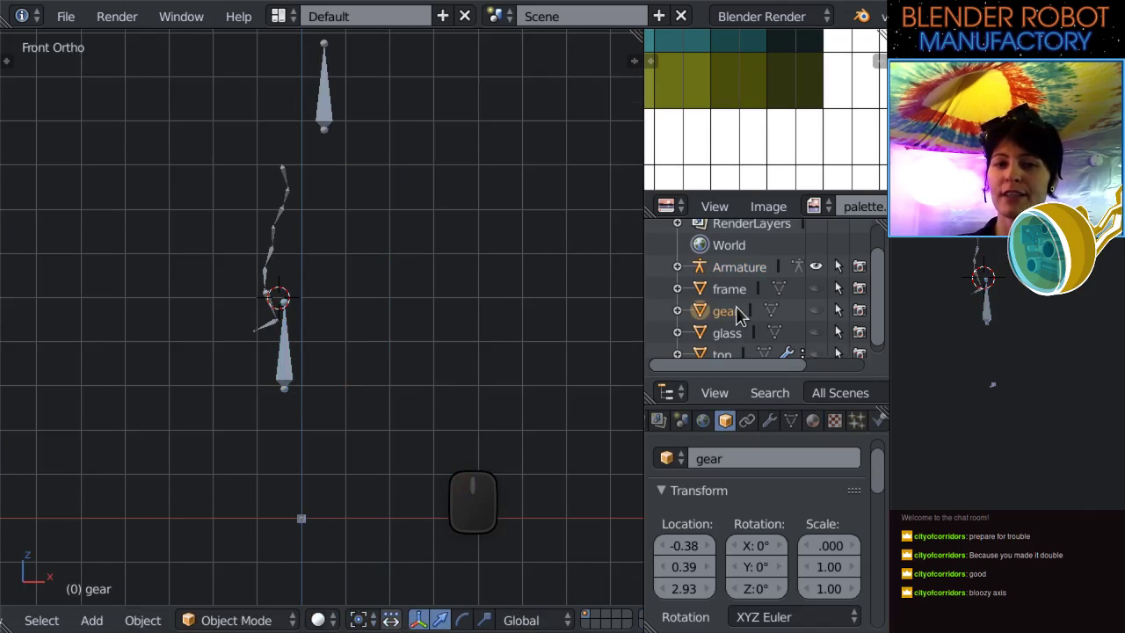
left_click(816, 311)
scroll(314, 439, "up", 3)
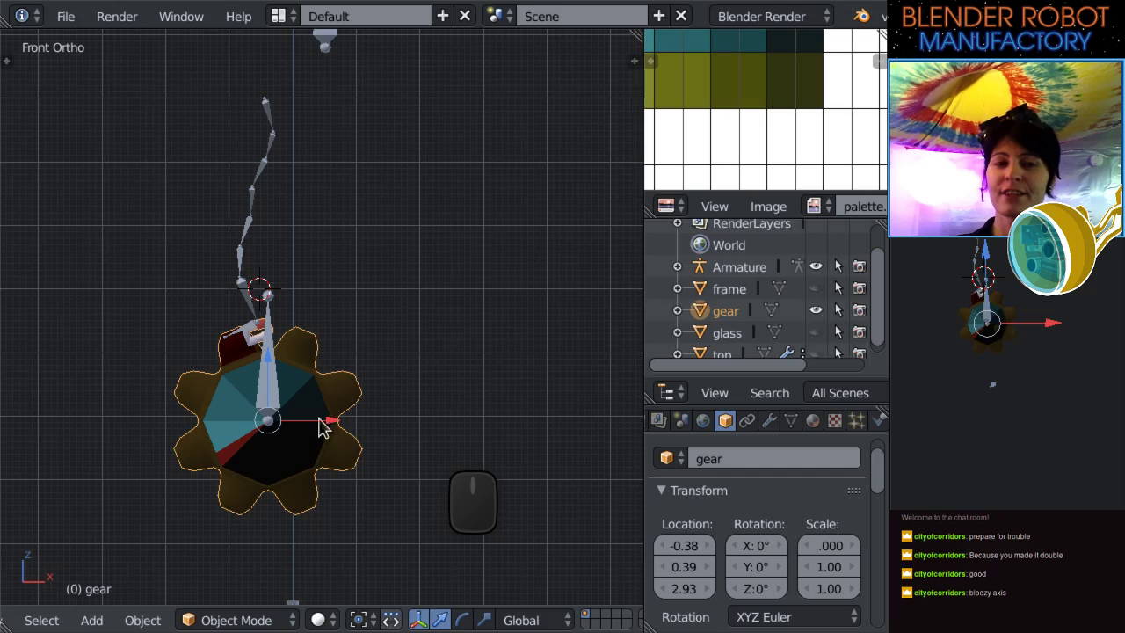
right_click(390, 393)
middle_click_drag(389, 389, 367, 312, "shift")
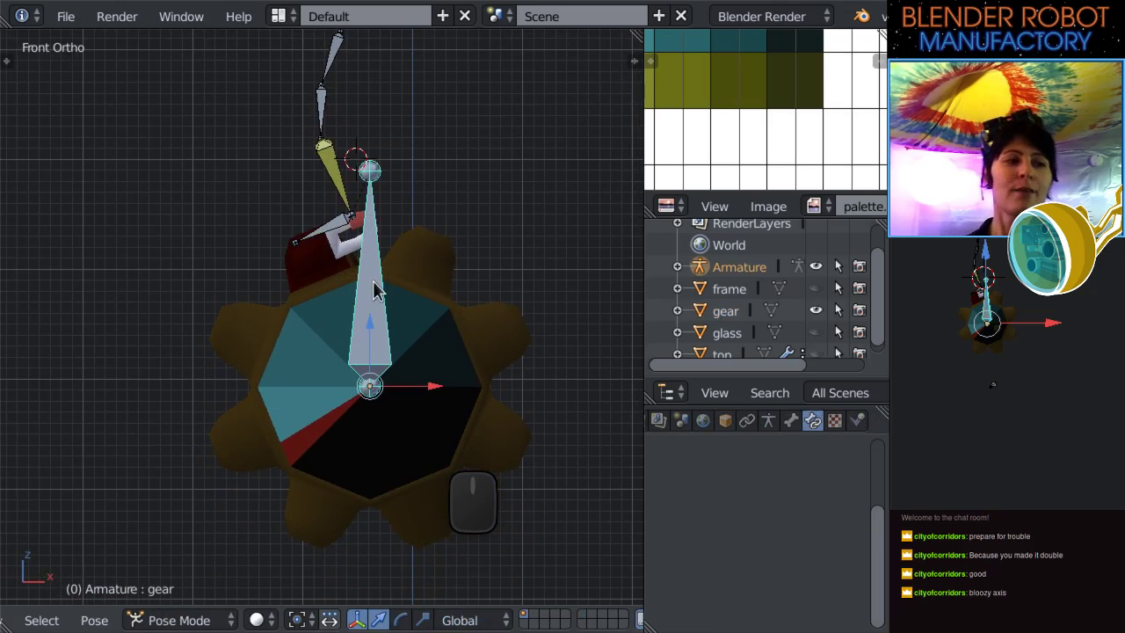
scroll(430, 319, "up", 1)
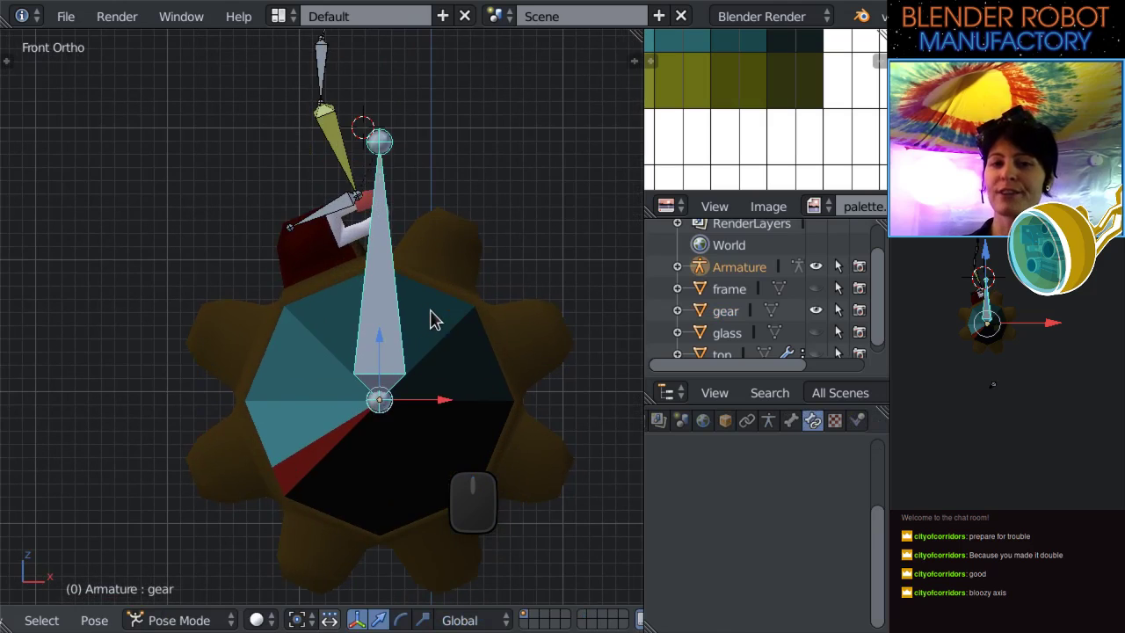
Add an Armature modifier to the gear mesh with Armature as its object.
right_click(444, 337)
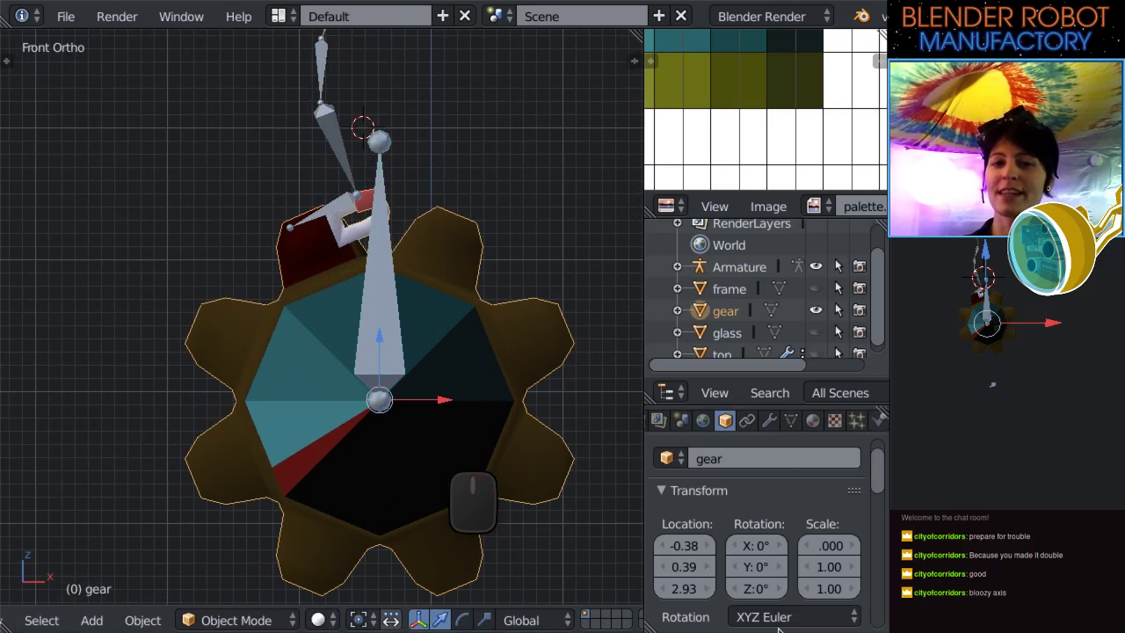
left_click(776, 420)
left_click(714, 501)
left_click(728, 515)
left_click(710, 497)
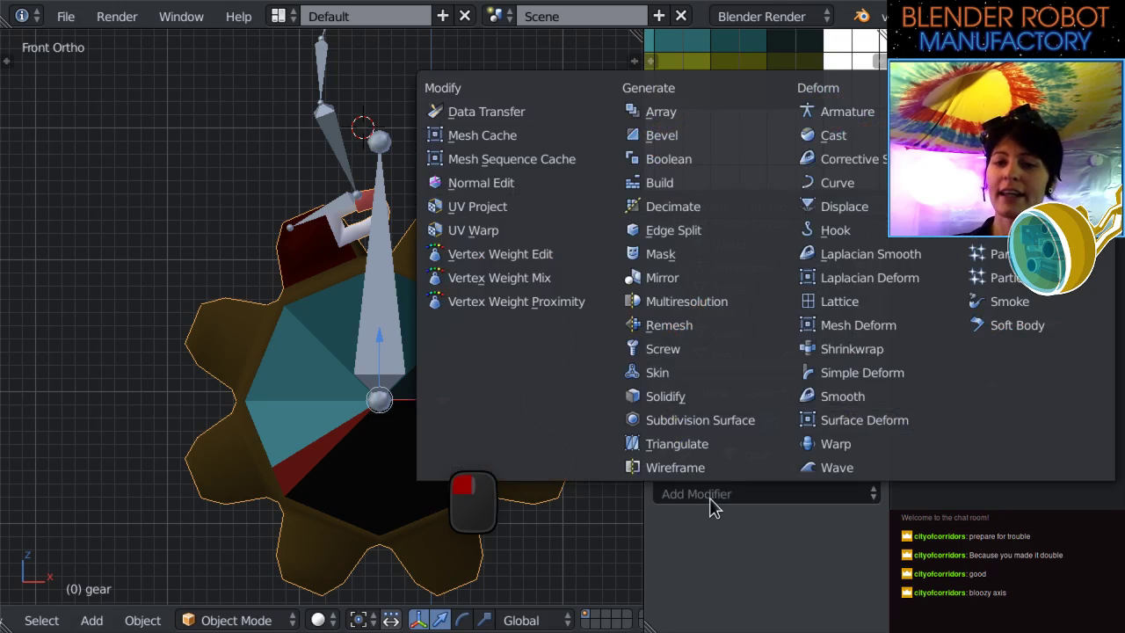
left_click(845, 111)
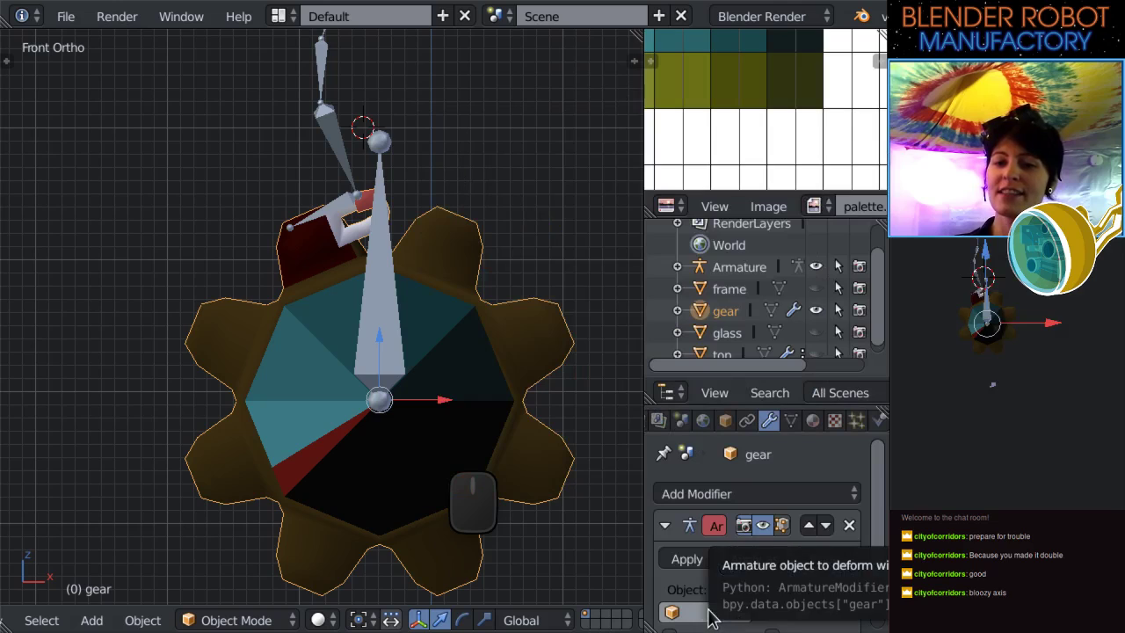
left_click(706, 610)
left_click(711, 401)
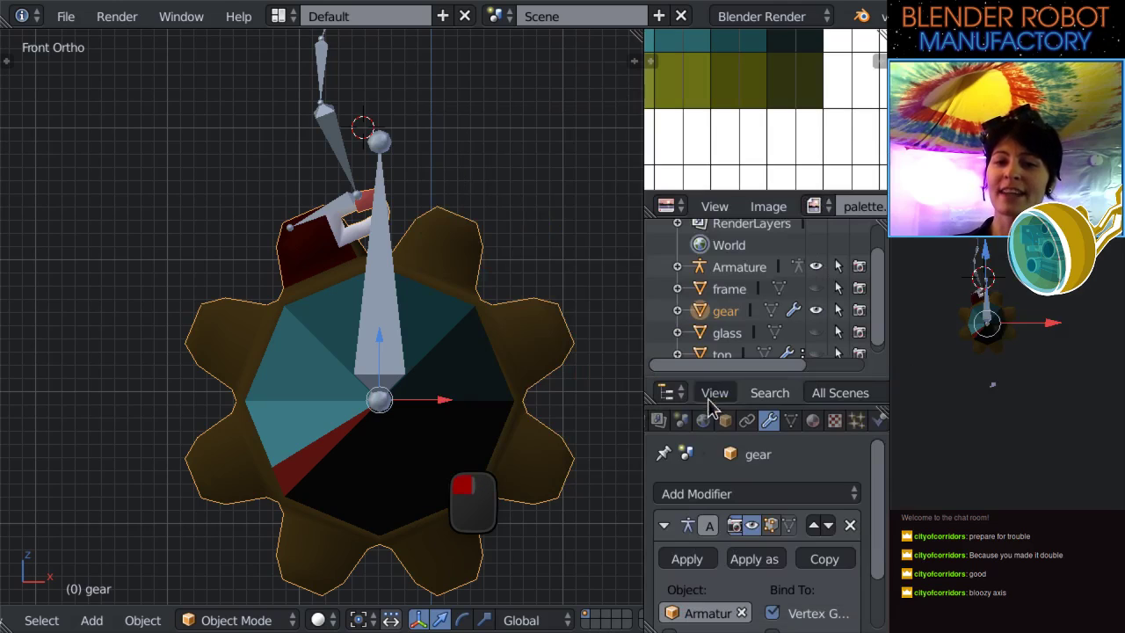
Select the gear bone and then the gear mesh, and enter Weight Paint mode on the gear mesh.
right_click(371, 337)
scroll(490, 279, "down", 1)
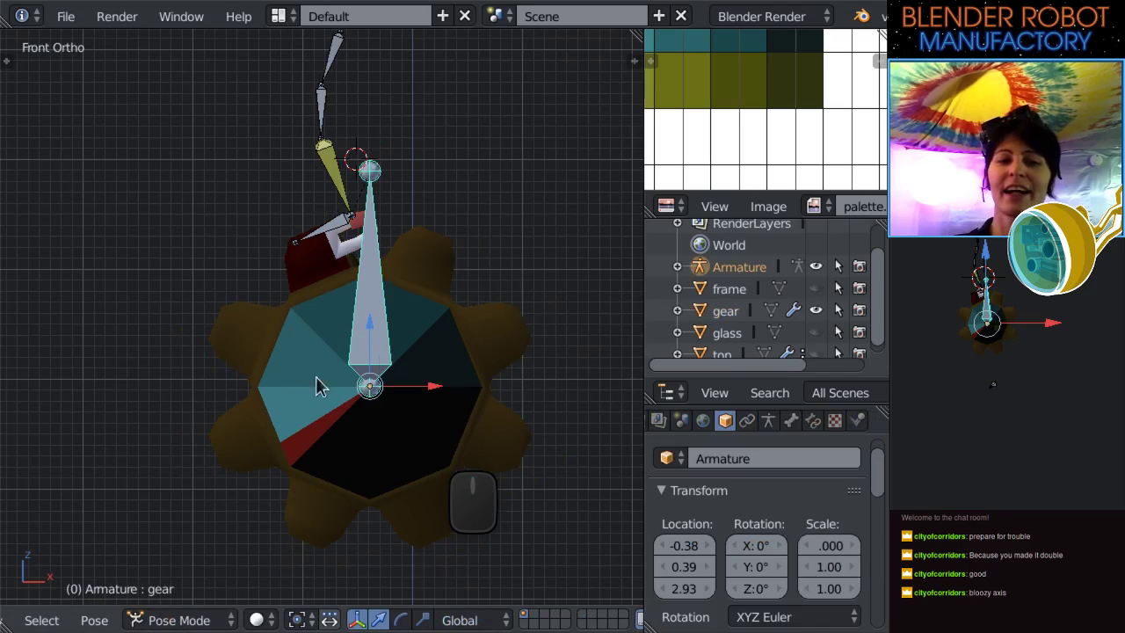
scroll(415, 288, "up", 1)
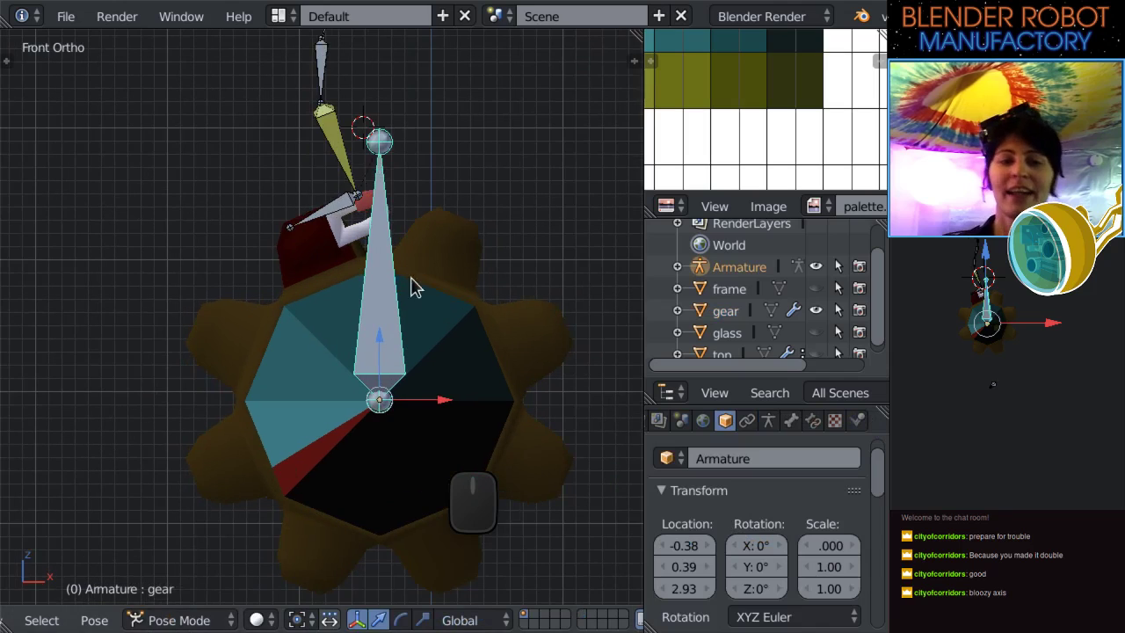
right_click(450, 242)
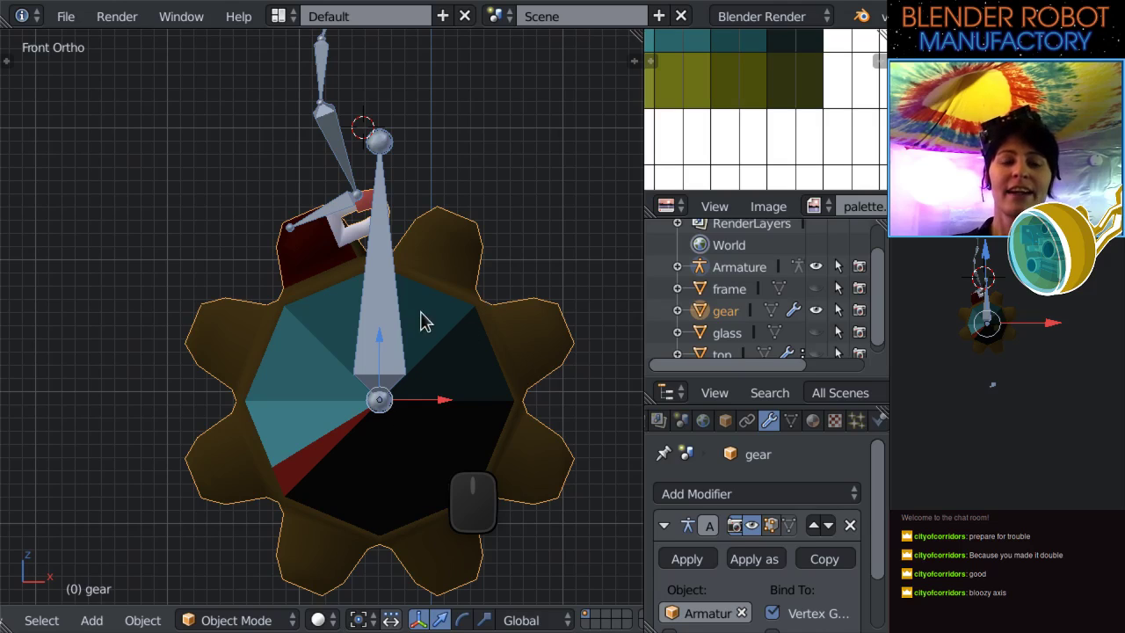
key("ctrl+Tab")
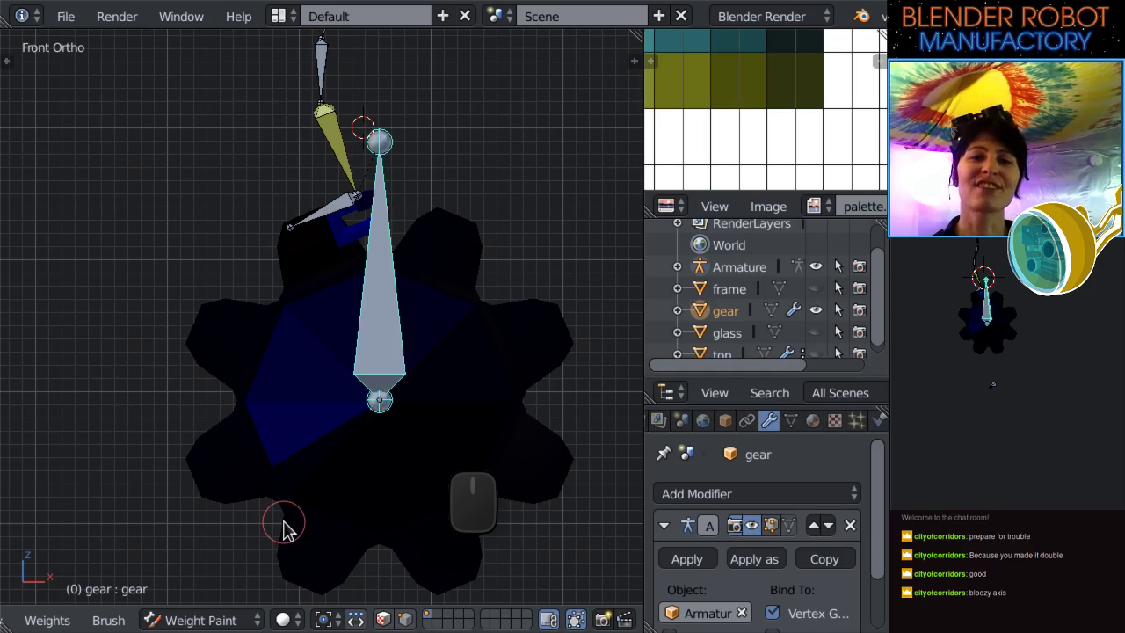
left_click(198, 620)
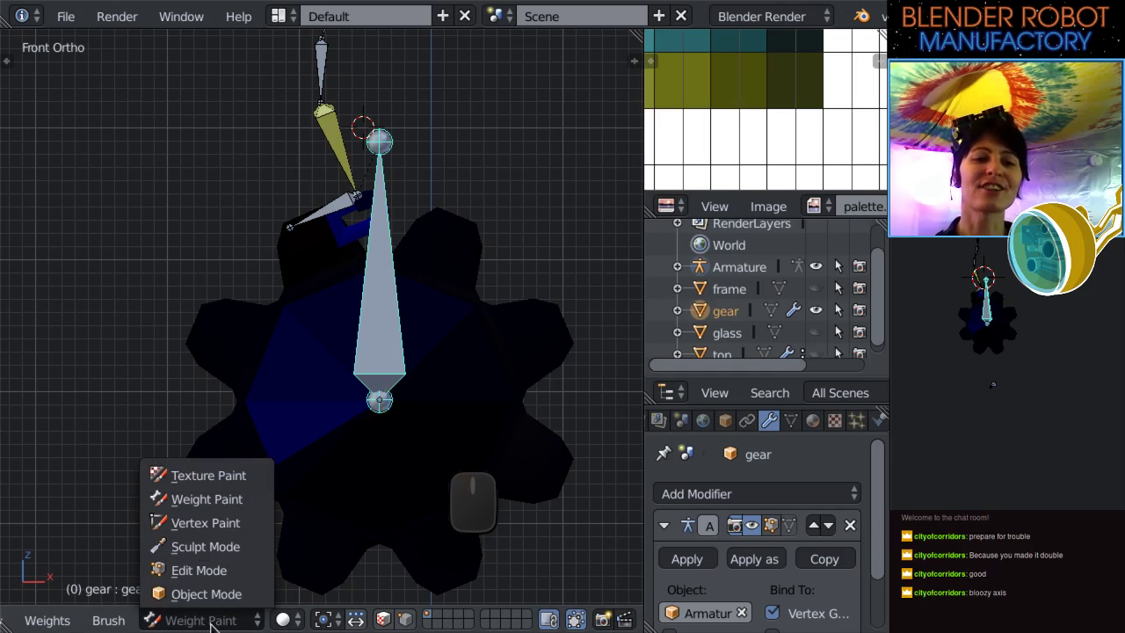
left_click(620, 488)
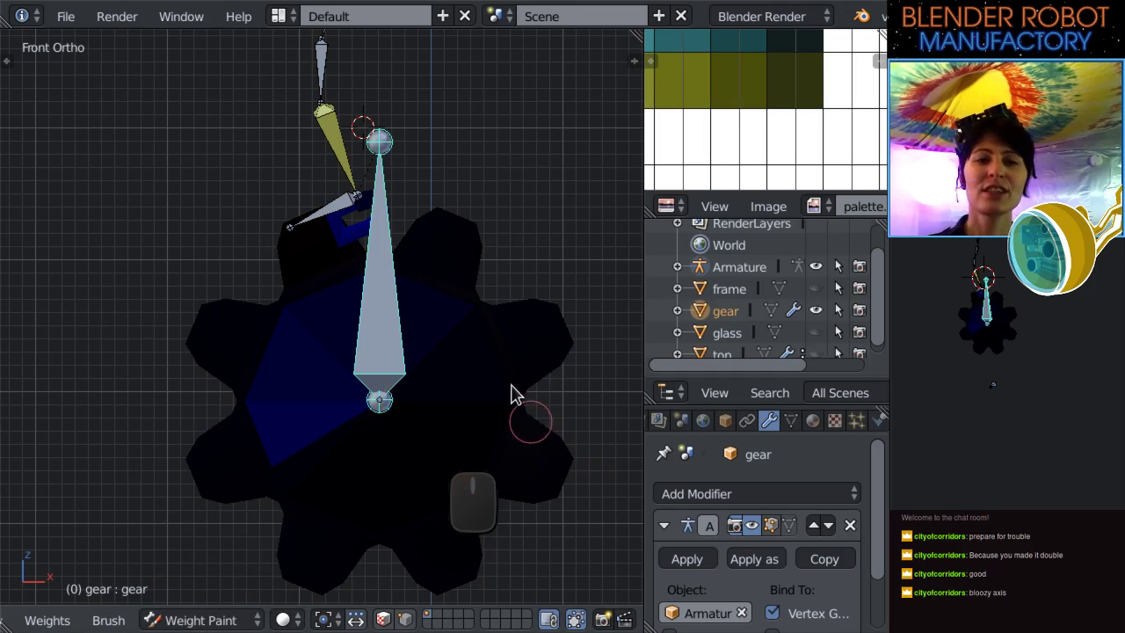
Reveal the brush settings and set the Draw brush to strength 1.000 and a radius of 101 px.
scroll(513, 396, "down", 3)
left_click_drag(9, 60, 205, 60)
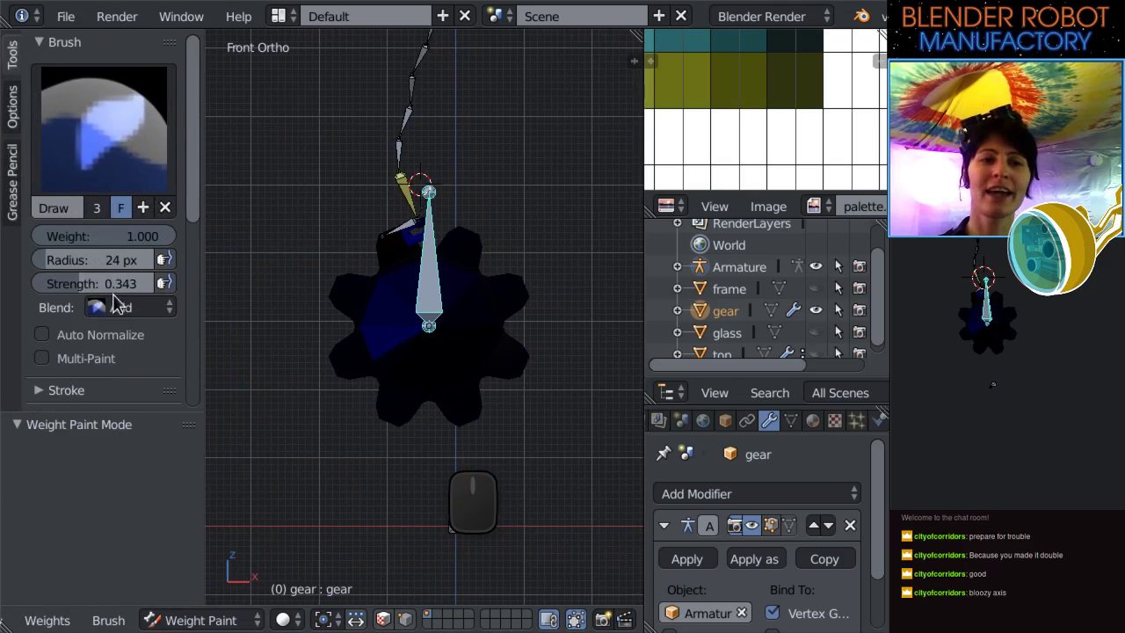
left_click_drag(97, 283, 178, 283)
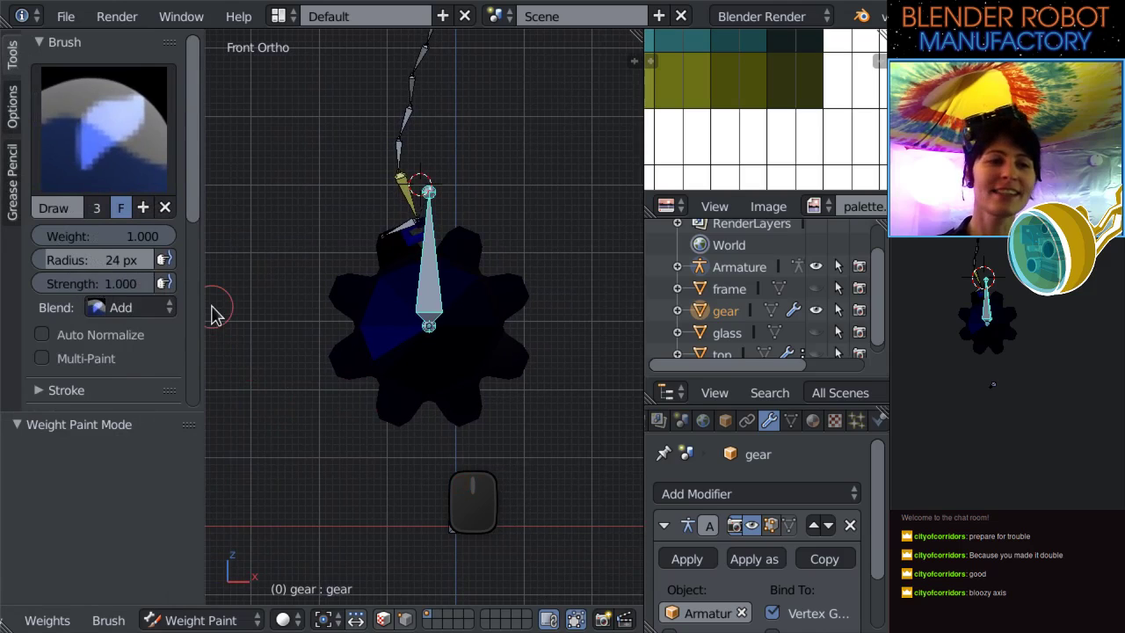
scroll(281, 373, "down", 1)
middle_click_drag(420, 333, 425, 363, "shift")
scroll(425, 364, "down", 1)
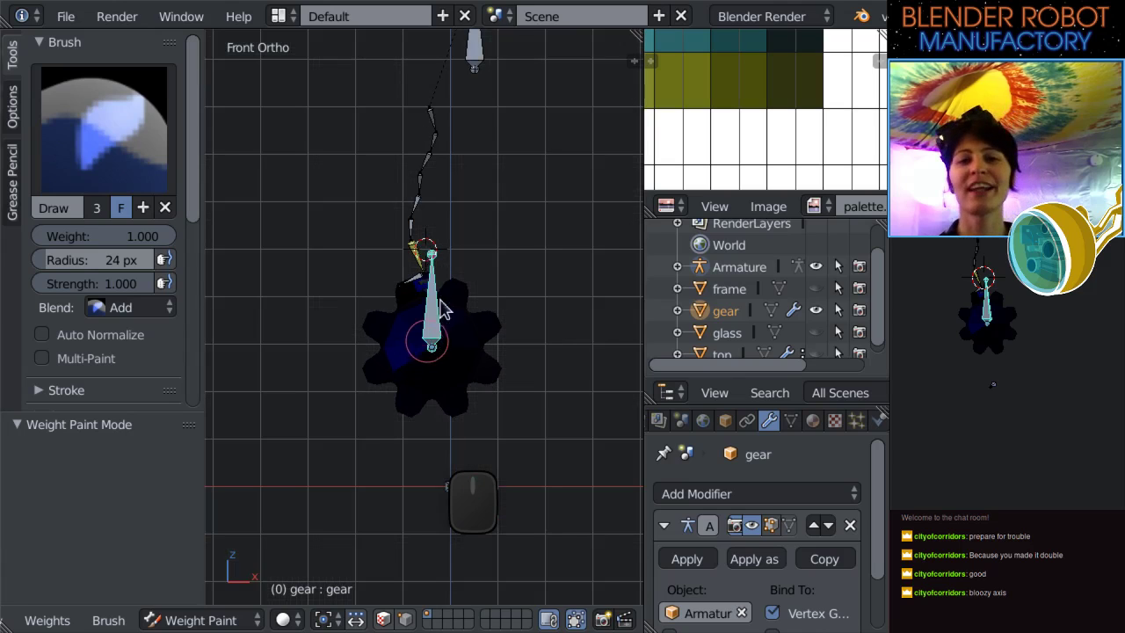
scroll(472, 274, "up", 1)
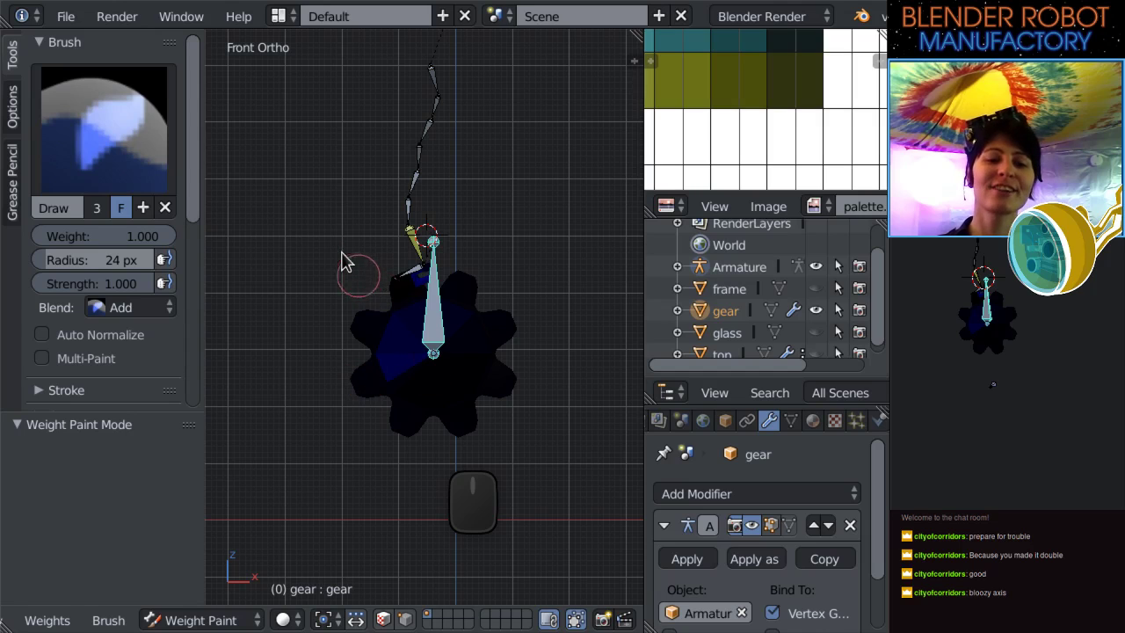
key("f")
left_click(401, 308)
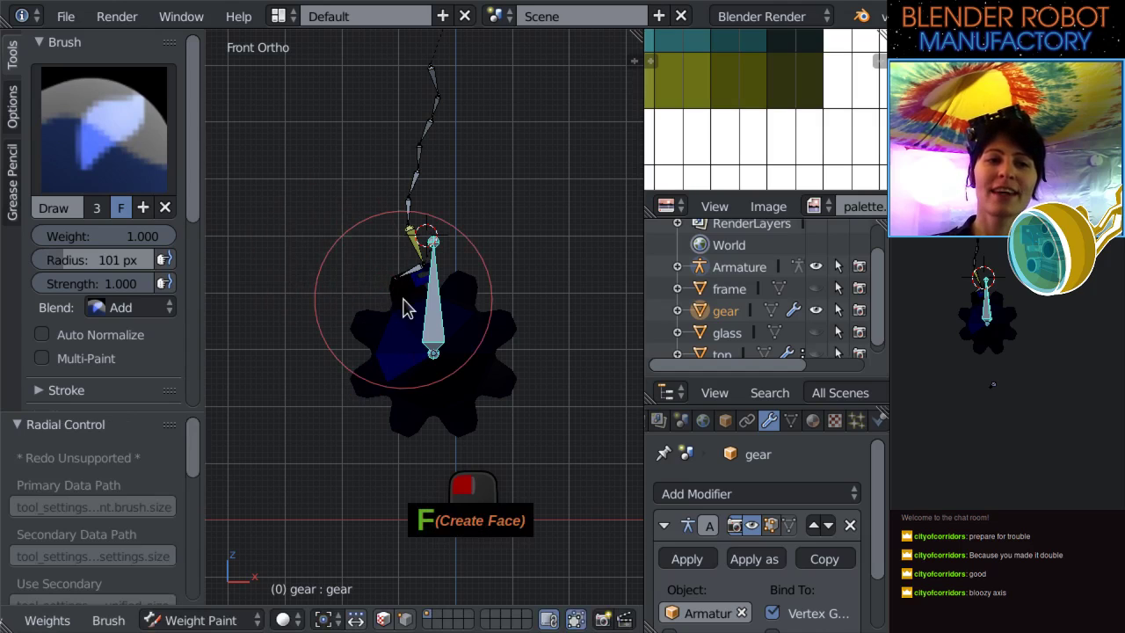
Paint weight 1.000 for the gear bone over the whole gear mesh, covering its front, sides and back.
mouse_move(334, 325)
left_mouse_down()
mouse_move(497, 397)
mouse_move(372, 381)
mouse_move(515, 217)
mouse_move(477, 201)
left_mouse_up()
mouse_move(478, 201)
middle_mouse_down()
mouse_move(384, 318)
mouse_move(373, 307)
middle_mouse_up()
mouse_move(374, 308)
left_mouse_down()
mouse_move(430, 372)
mouse_move(522, 346)
left_mouse_up()
middle_click_drag(522, 346, 359, 352)
mouse_move(360, 351)
left_mouse_down()
mouse_move(420, 403)
mouse_move(465, 381)
left_mouse_up()
middle_click_drag(291, 406, 421, 372)
left_click_drag(422, 372, 436, 369)
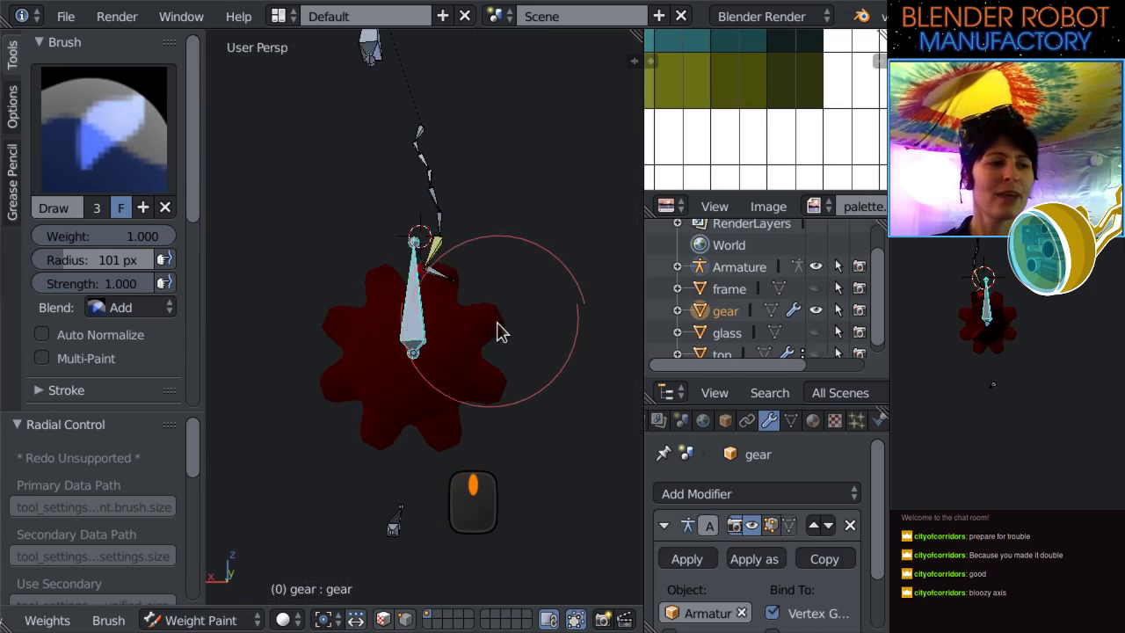
Test the gear weights by rotating the gear bone about 145° and moving it about 0.223 in X and -0.593 in Z.
key("KP_1")
key("r")
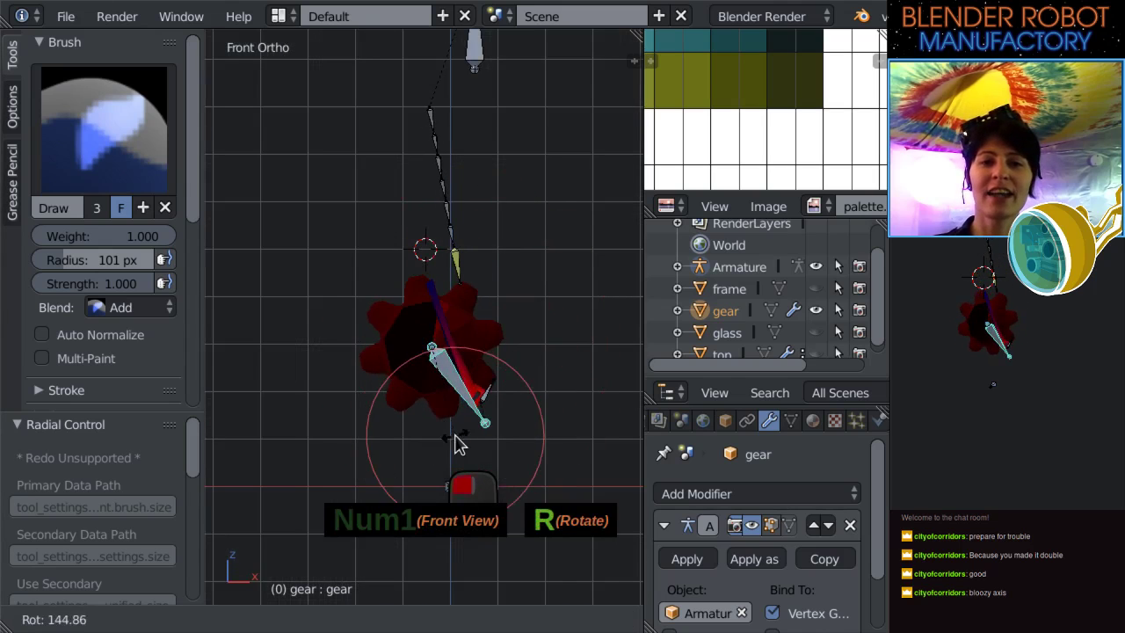
left_click(457, 445)
scroll(485, 351, "down", 4, "shift")
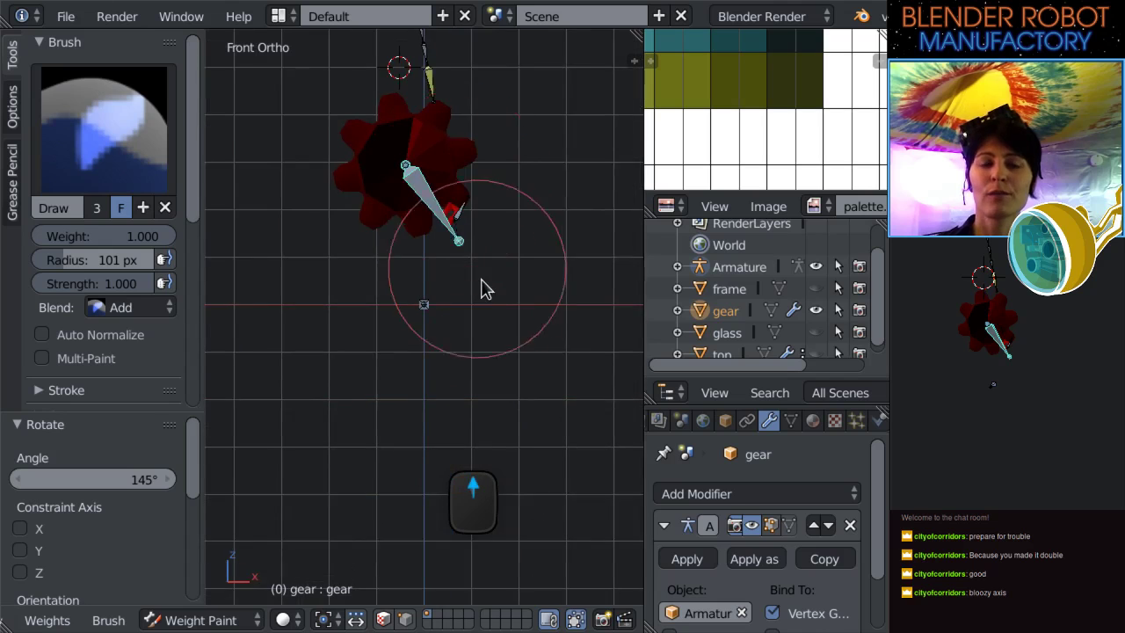
scroll(475, 303, "up", 3, "shift")
scroll(472, 321, "up", 3)
scroll(501, 281, "down", 4)
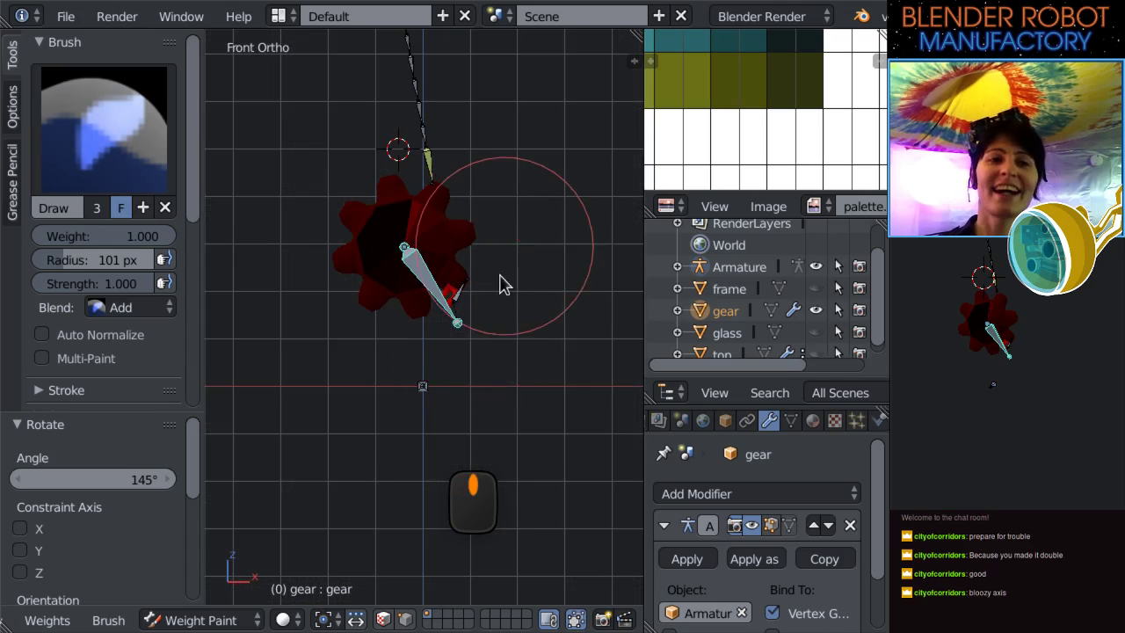
key("g")
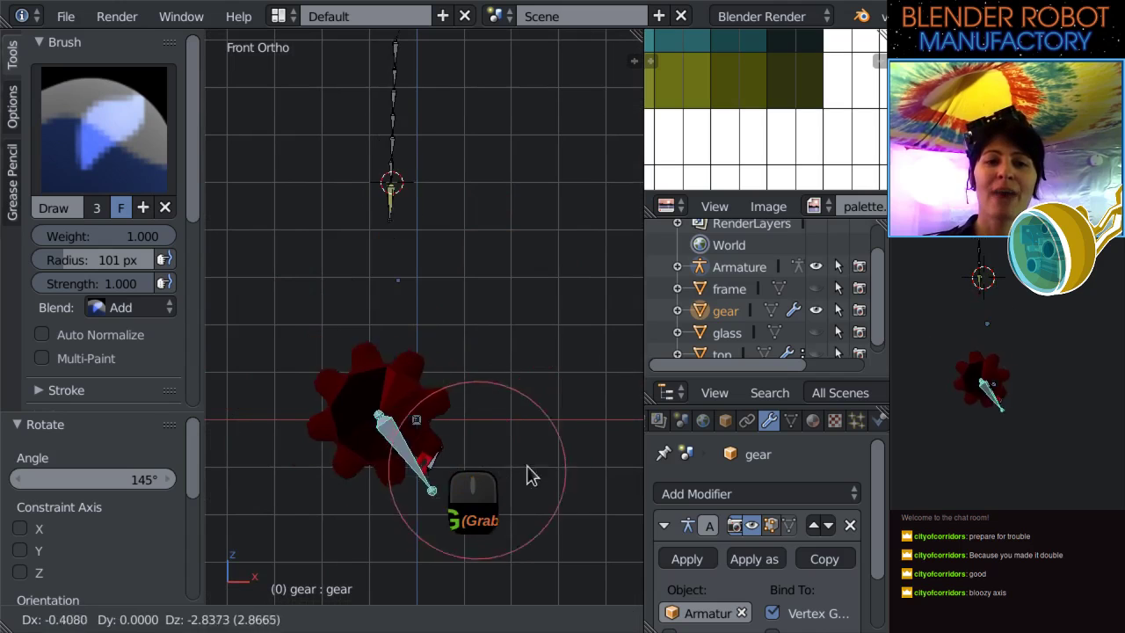
left_click(503, 371)
scroll(519, 282, "down", 3)
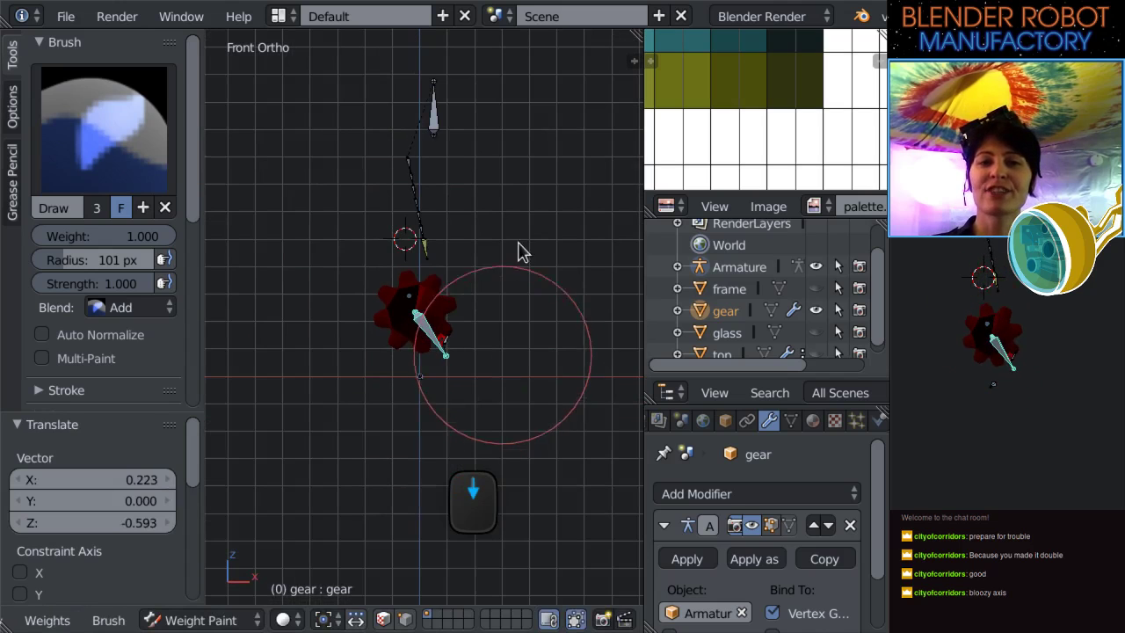
Select all bones of the armature and clear their pose rotation, location and scale.
scroll(520, 269, "up", 1, "shift")
key("a")
key("a")
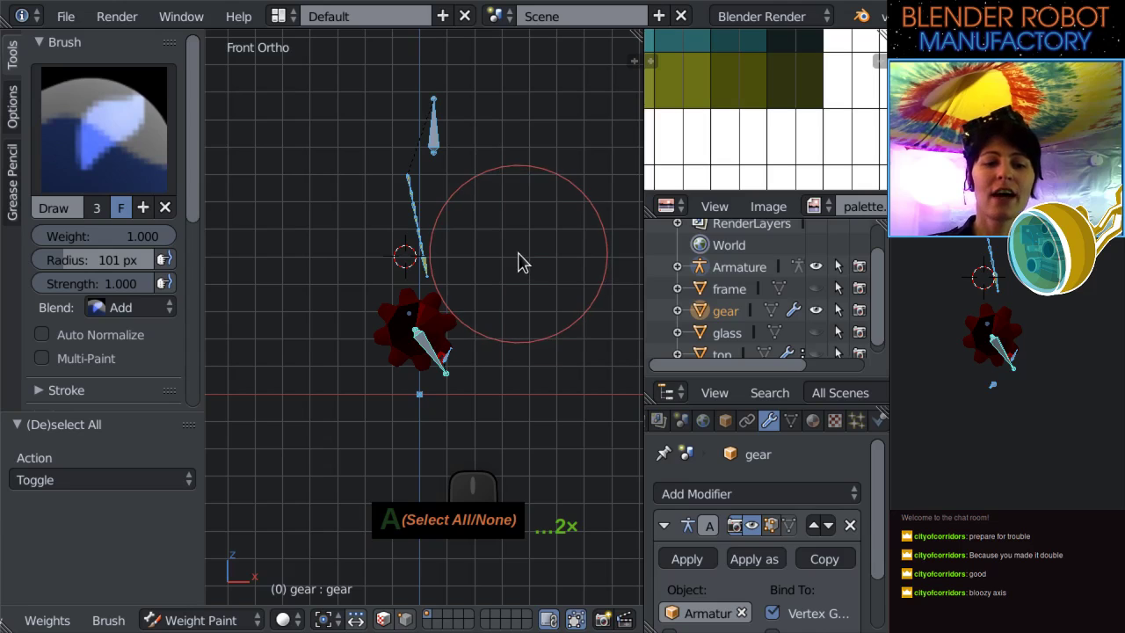
scroll(519, 262, "up", 1)
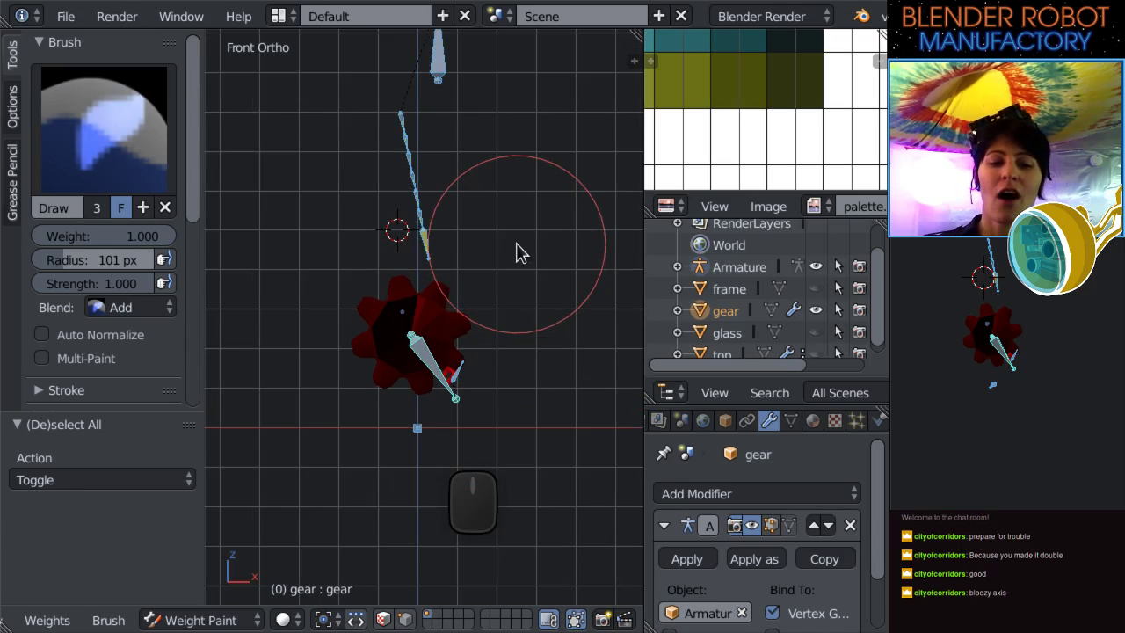
key("alt+r")
key("alt+g")
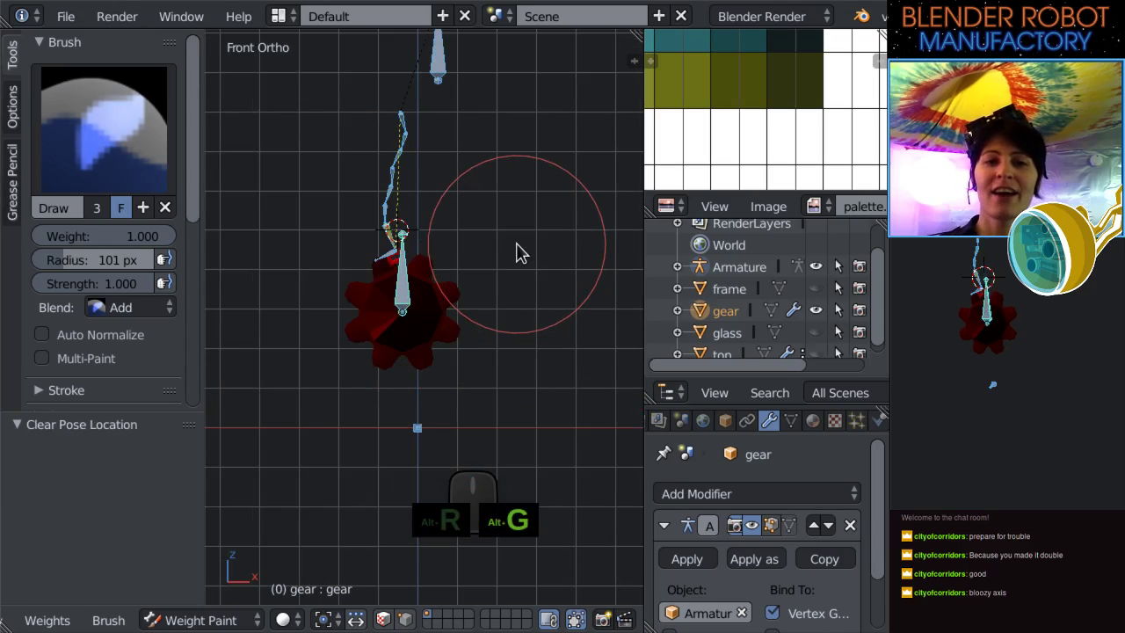
key("alt+s")
scroll(504, 369, "up", 4)
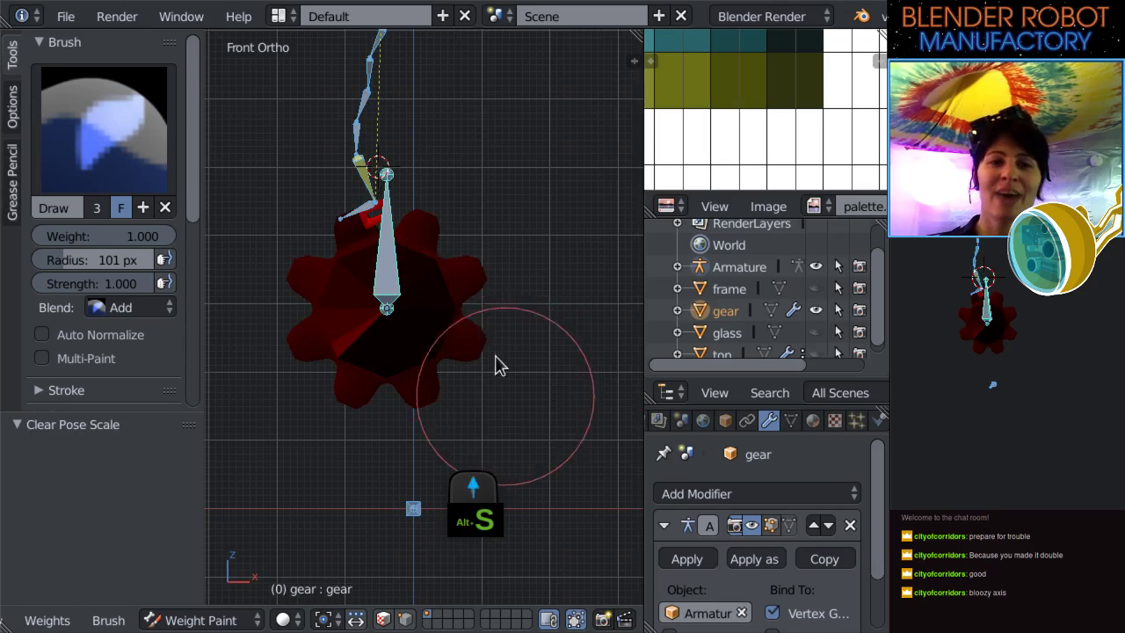
Unhide the frame, glass and top meshes to show the whole robot.
scroll(517, 383, "down", 4)
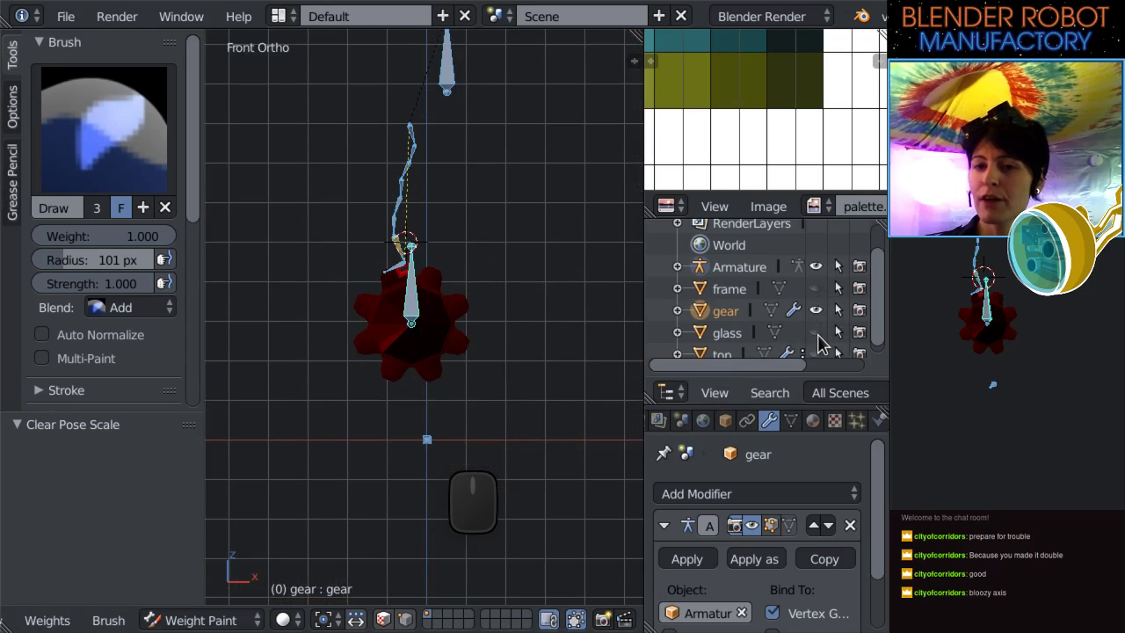
scroll(817, 343, "down", 1)
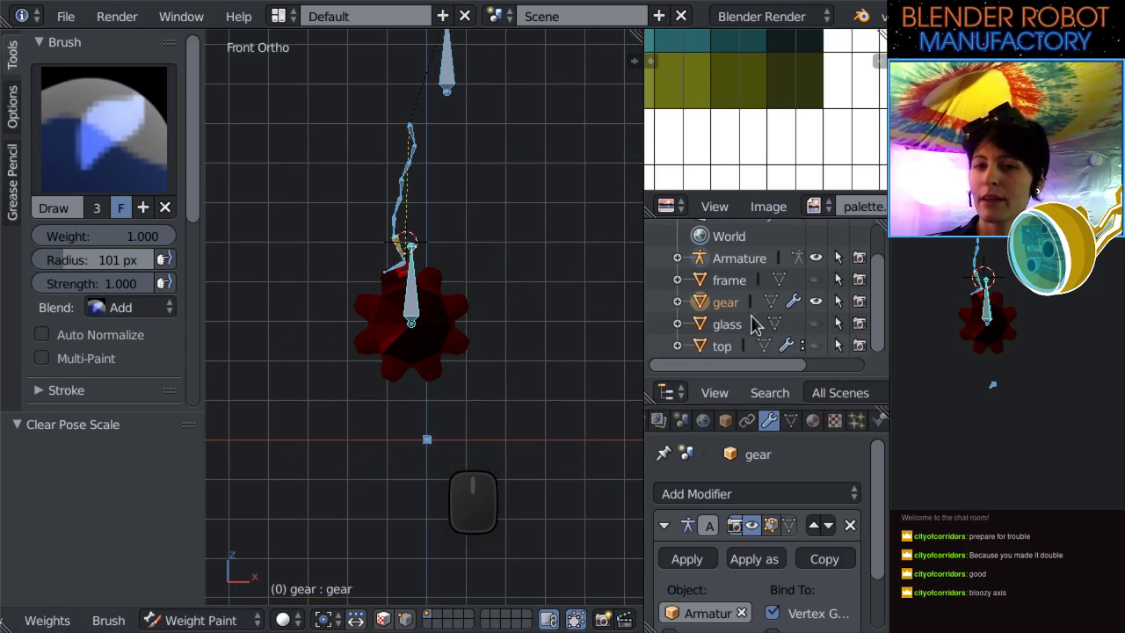
left_click(815, 279)
left_click(816, 324)
left_click(815, 346)
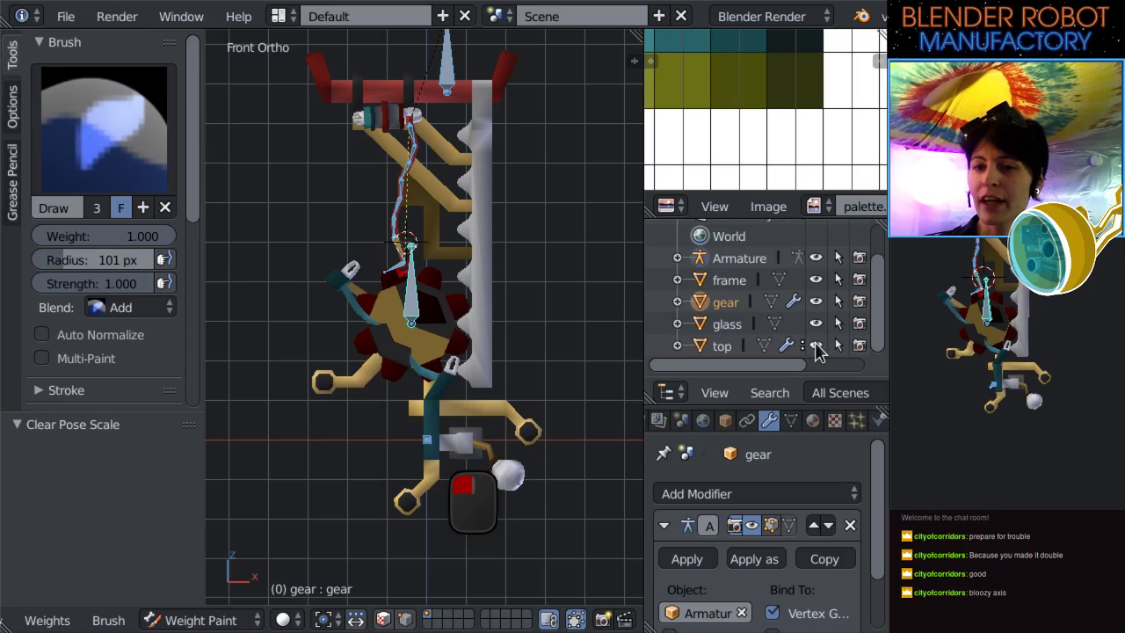
scroll(263, 356, "down", 1)
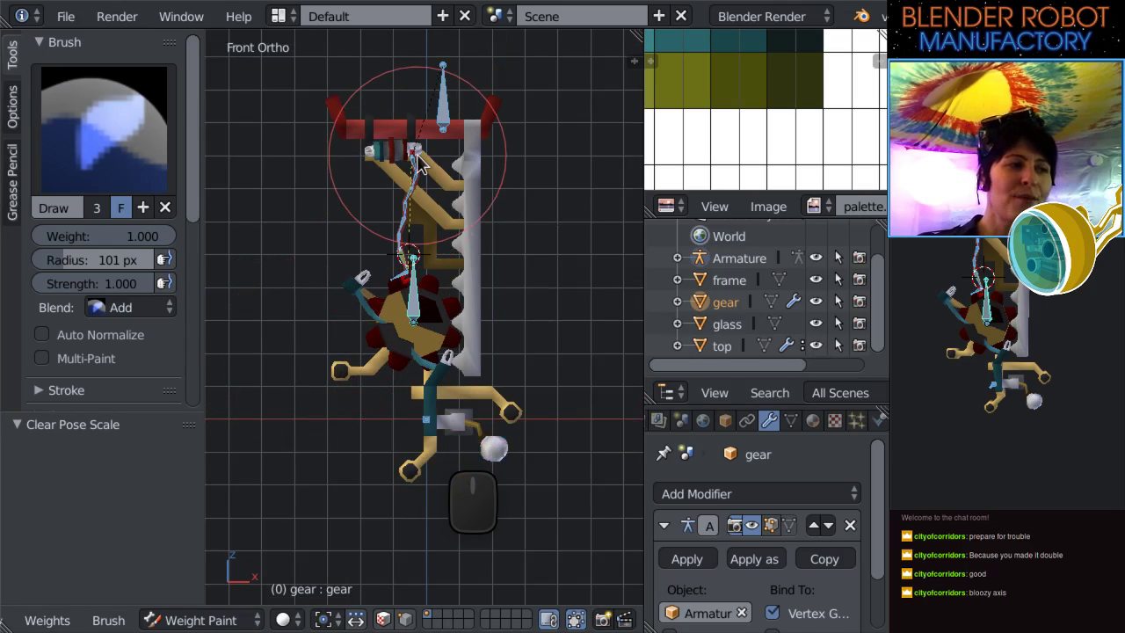
scroll(476, 327, "up", 2)
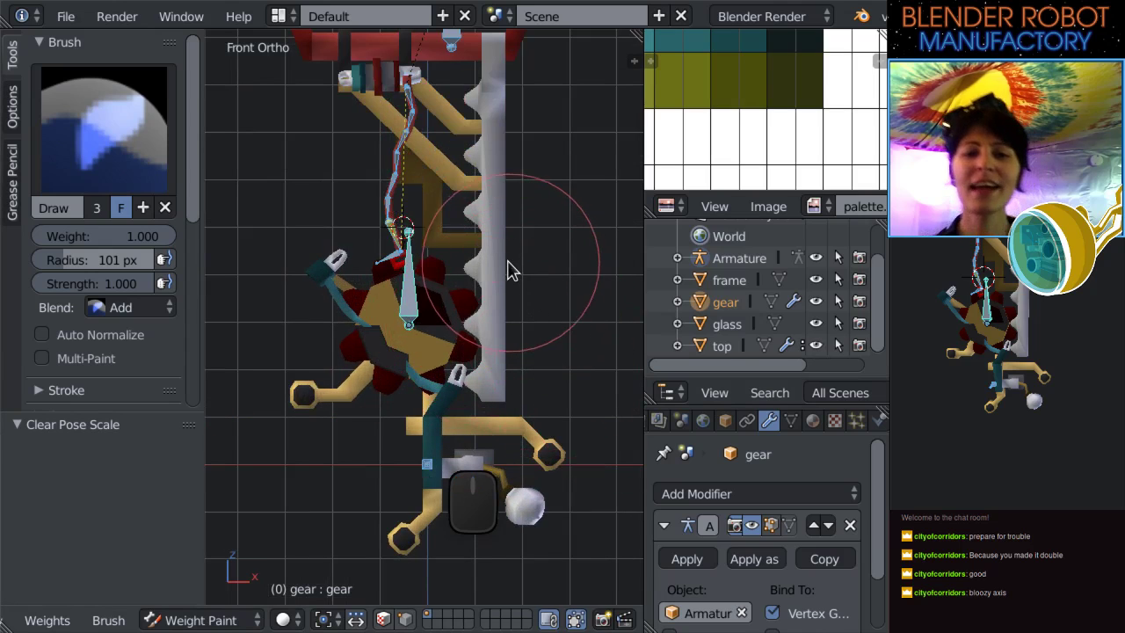
Select the frame mesh in Object Mode and hide the gear and top meshes, leaving the frame shown.
left_click(195, 620)
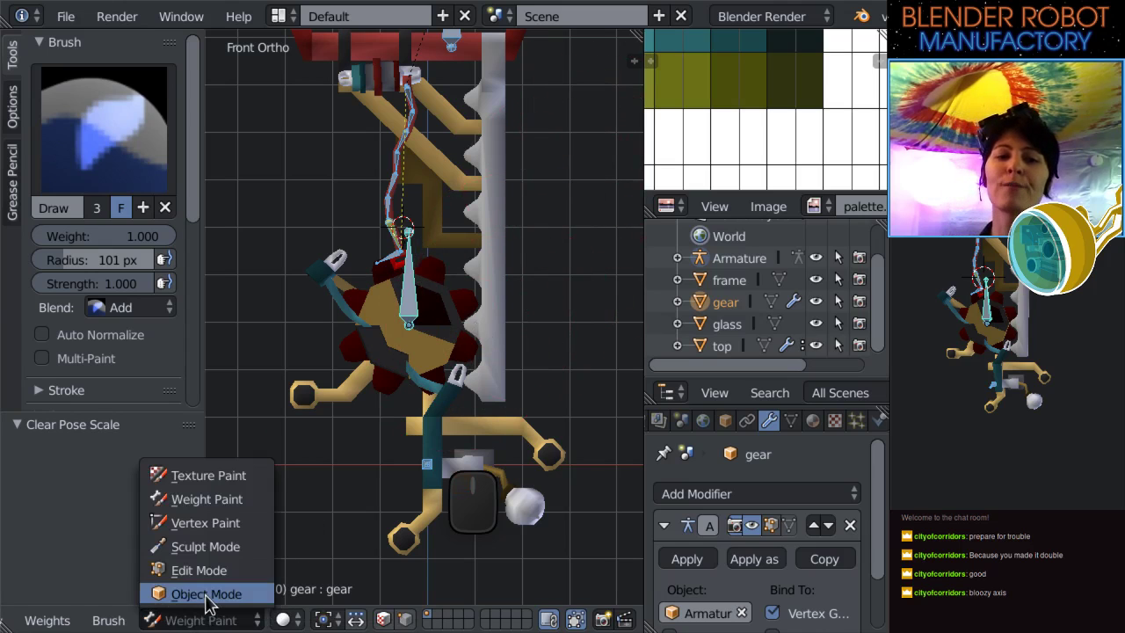
left_click(205, 593)
right_click(450, 347)
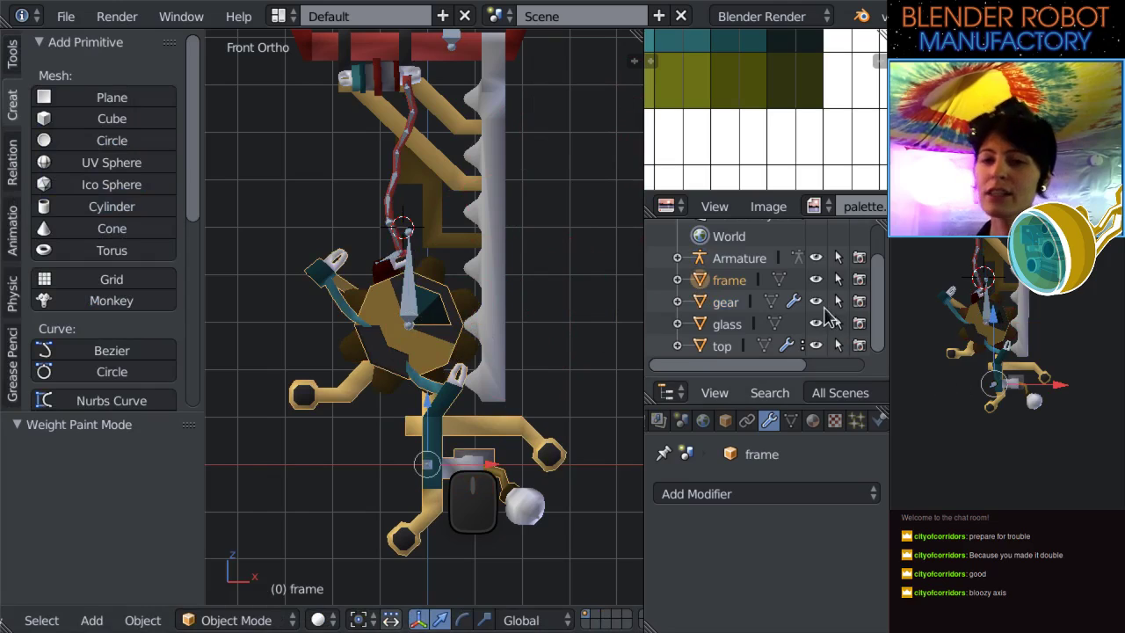
left_click(816, 301)
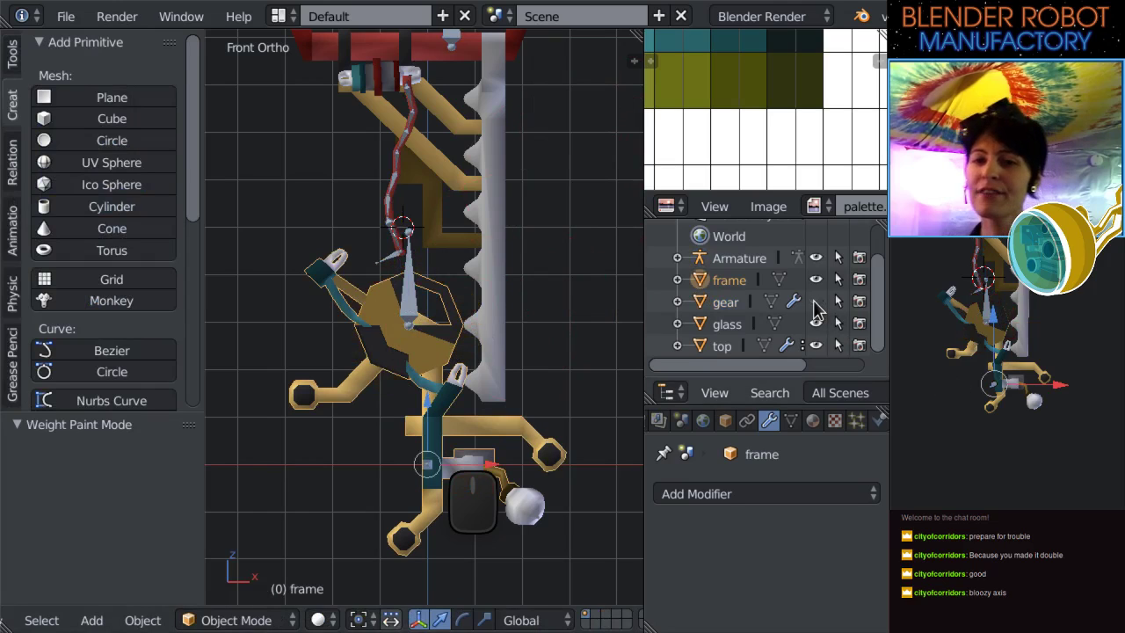
left_click(816, 281)
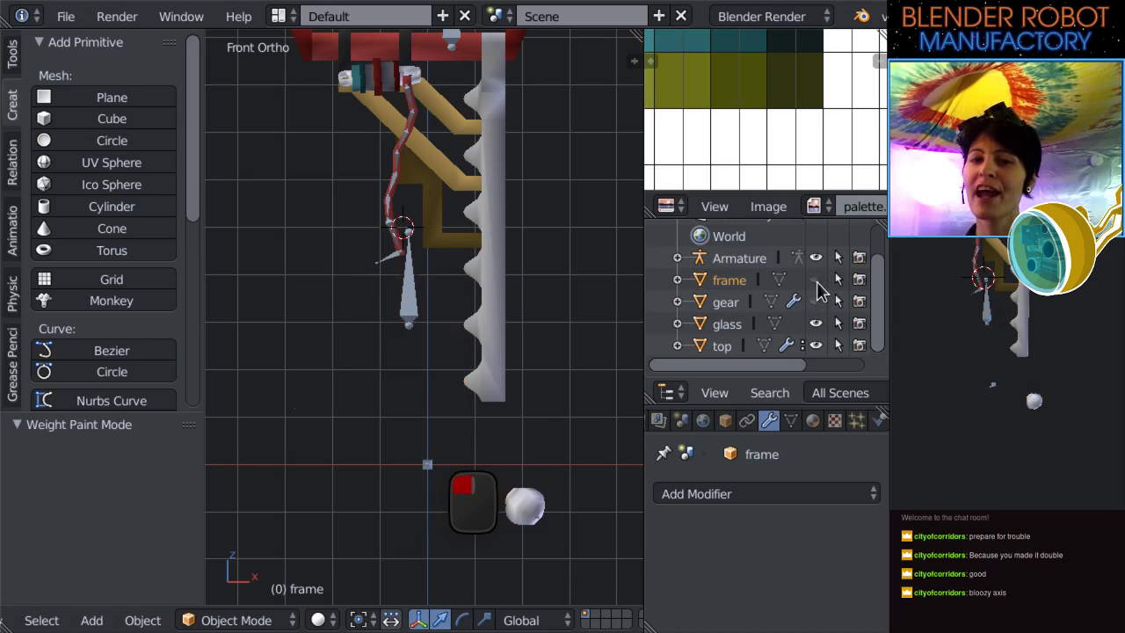
left_click(816, 281)
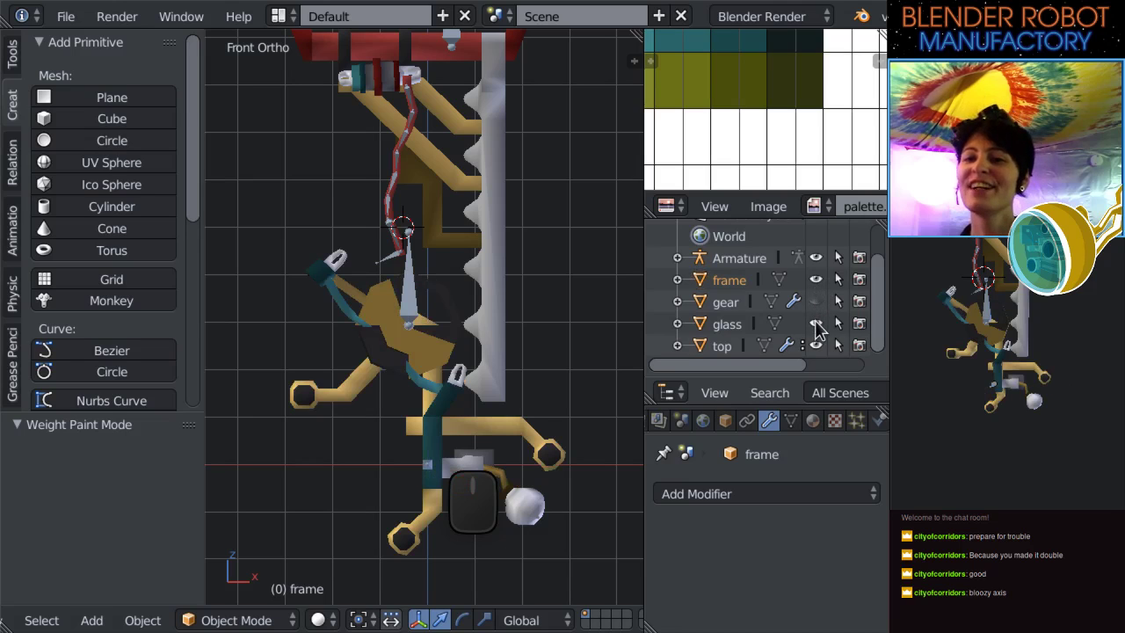
left_click(815, 345)
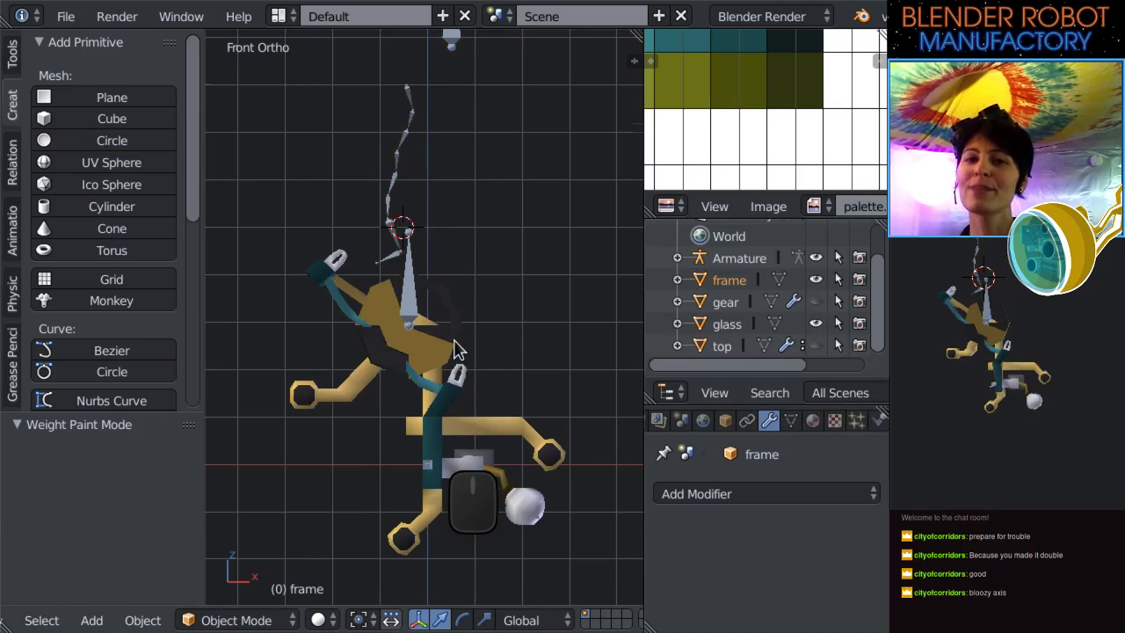
Select the armature's root bone near the base of the frame.
scroll(458, 424, "down", 2)
middle_click_drag(459, 425, 406, 394)
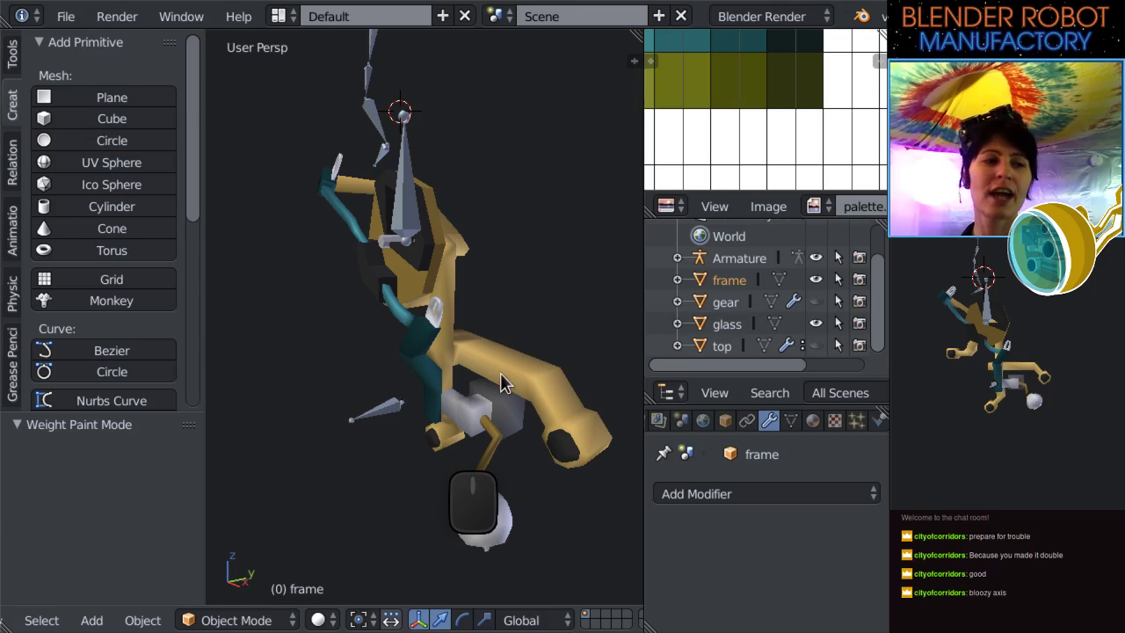
right_click(393, 430)
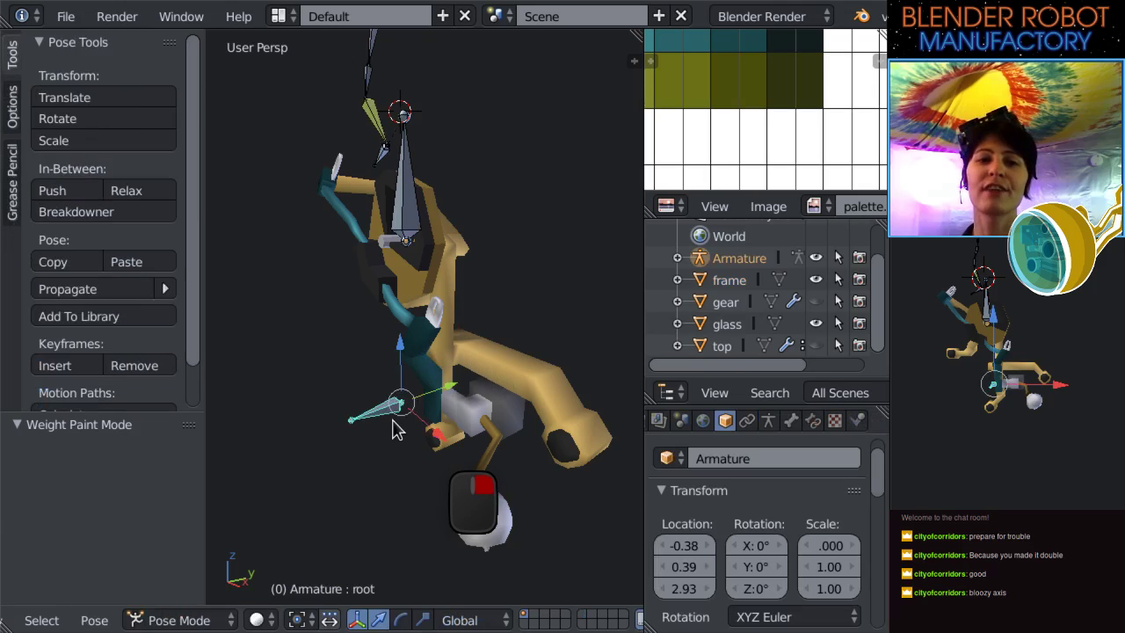
middle_click_drag(393, 429, 386, 391)
key("KP_1")
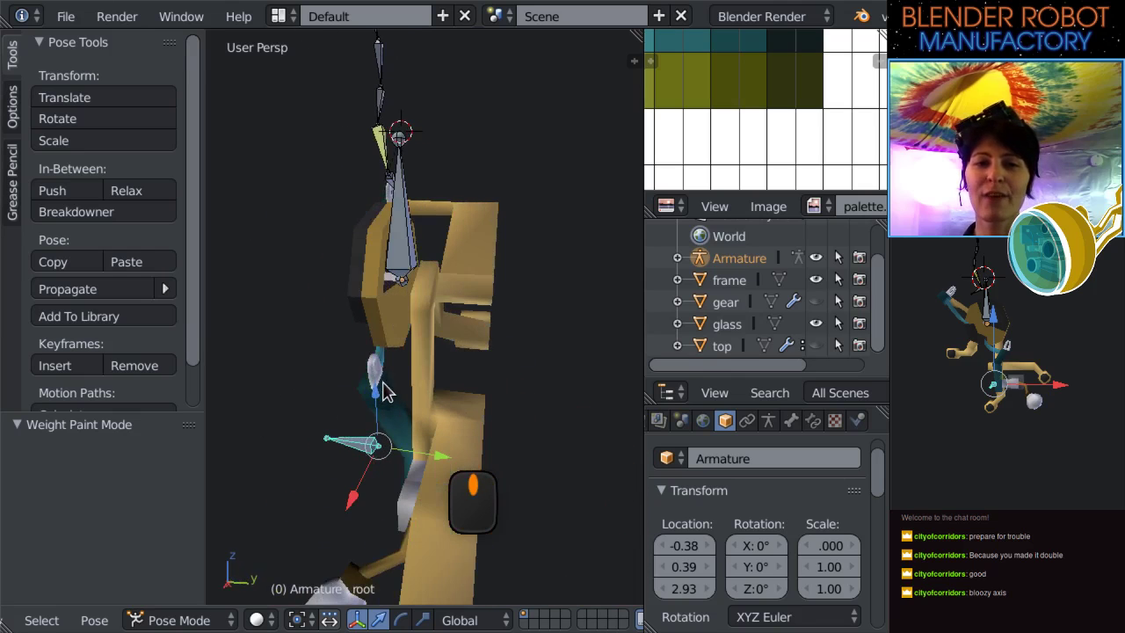
Select the frame mesh and add an Armature modifier that uses the Armature as its object.
middle_click_drag(365, 325, 506, 341)
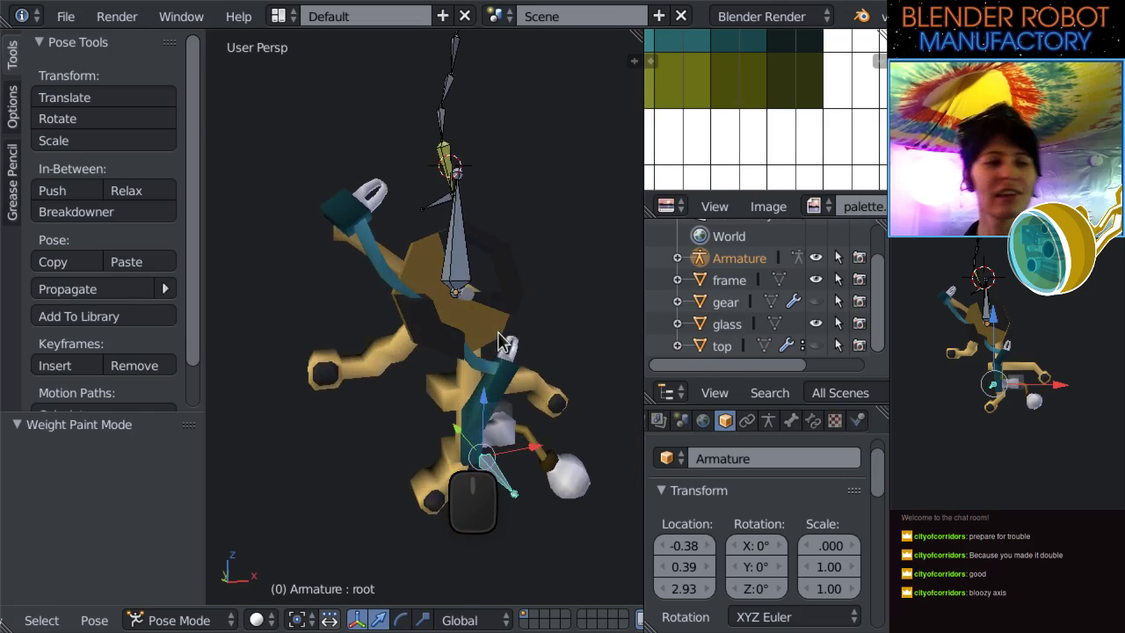
key("KP_1")
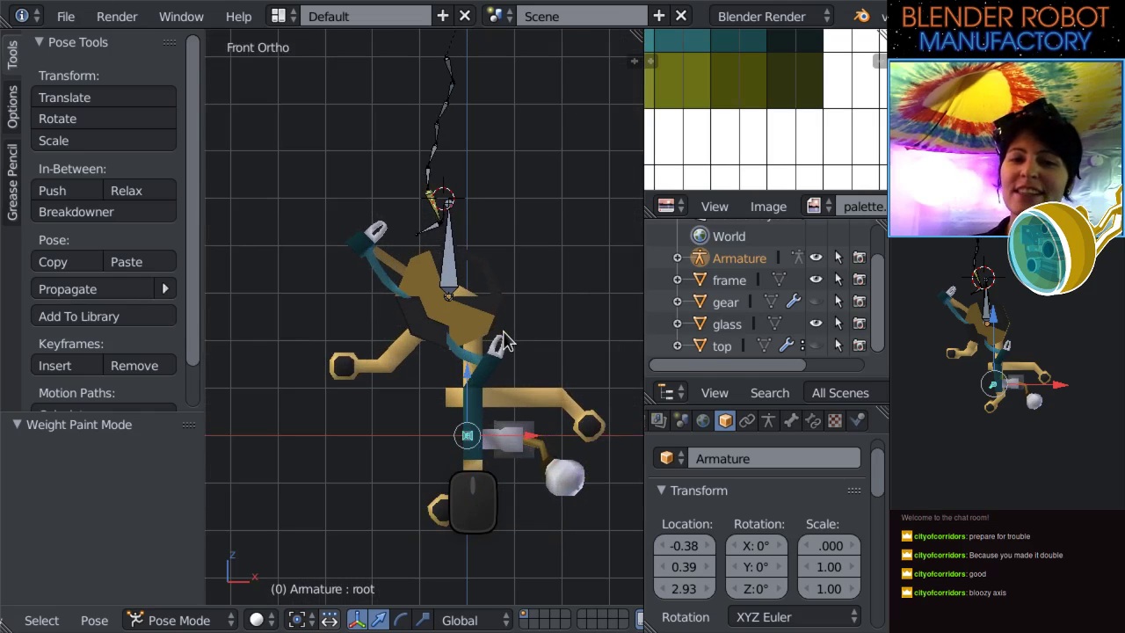
middle_click_drag(503, 341, 415, 314)
right_click(420, 408)
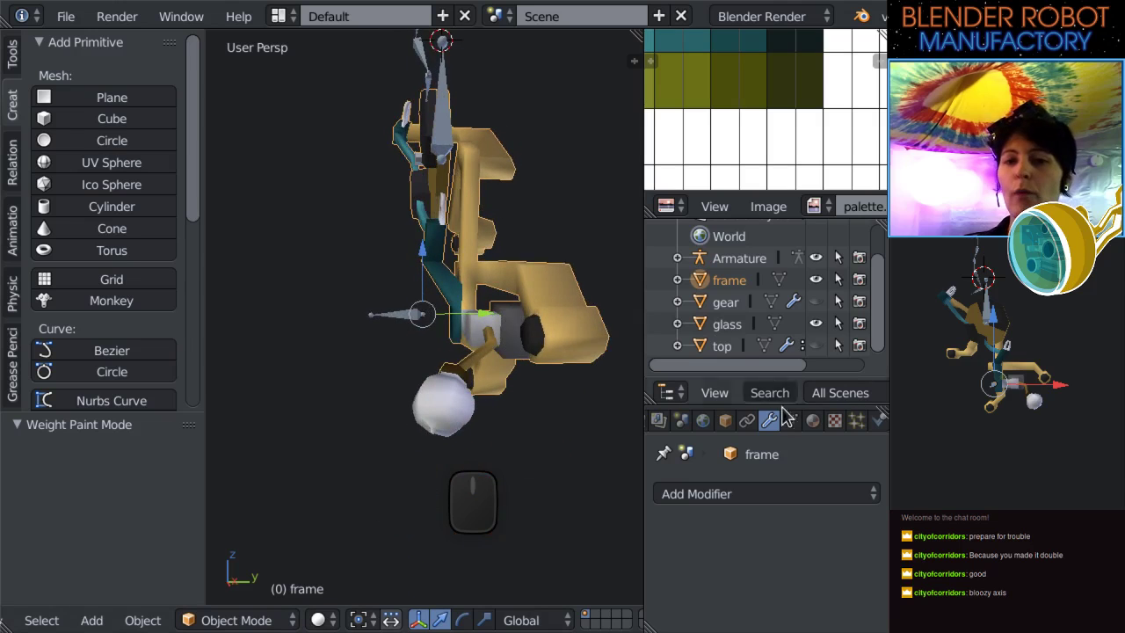
left_click(761, 493)
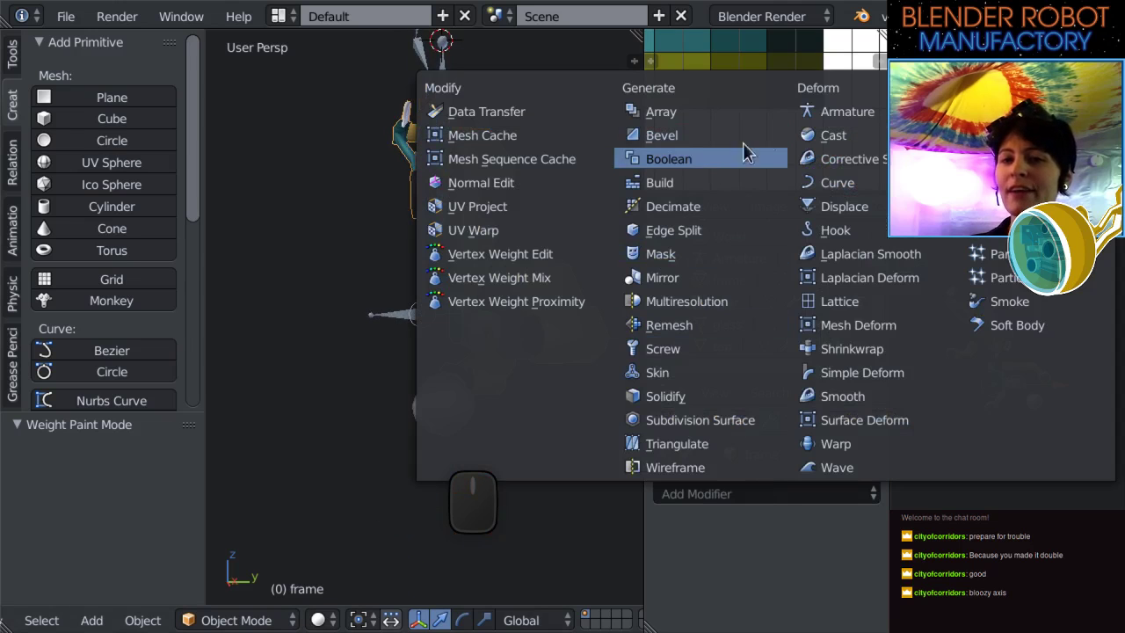
left_click(848, 112)
scroll(709, 525, "down", 2)
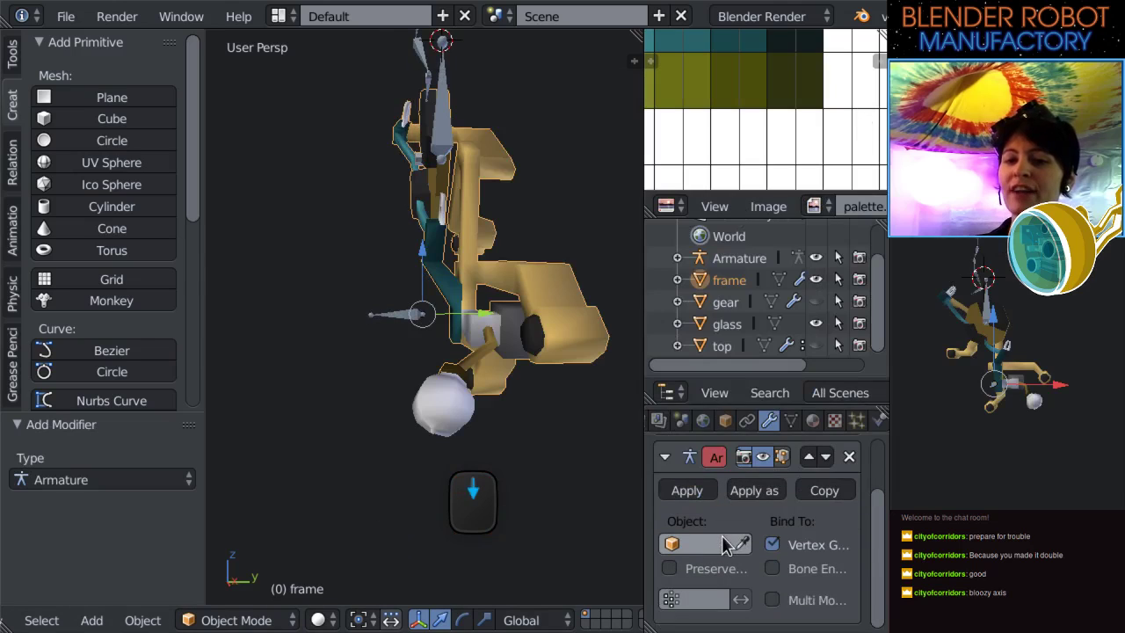
left_click(699, 540)
left_click(709, 319)
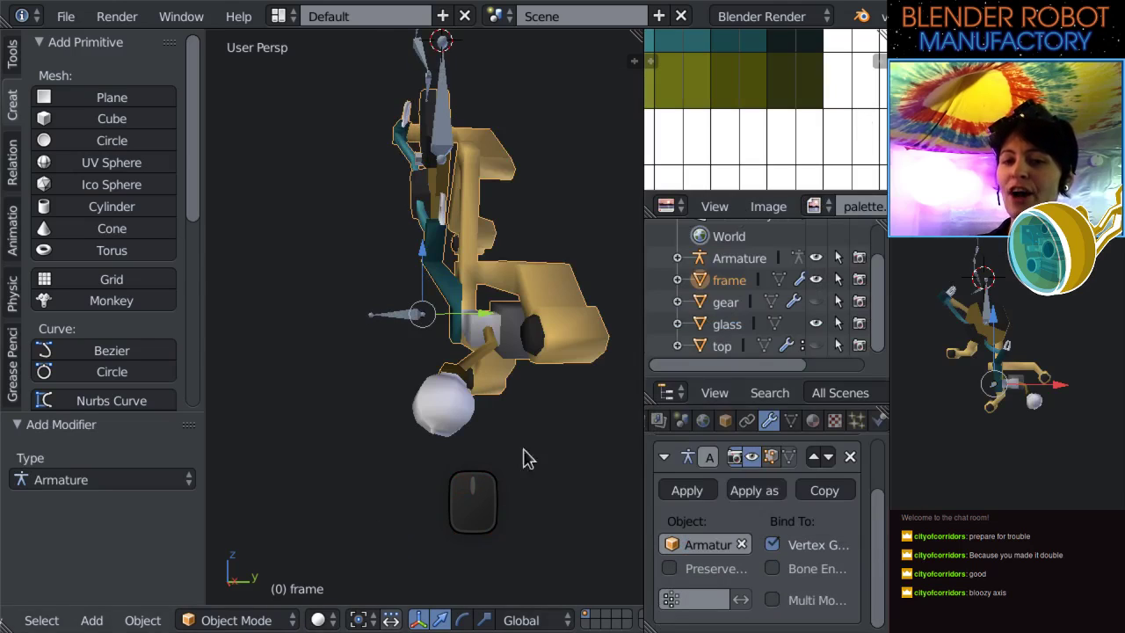
Select the root bone, reselect the frame mesh and switch it to Weight Paint mode.
middle_click_drag(255, 356, 390, 382)
right_click(387, 374)
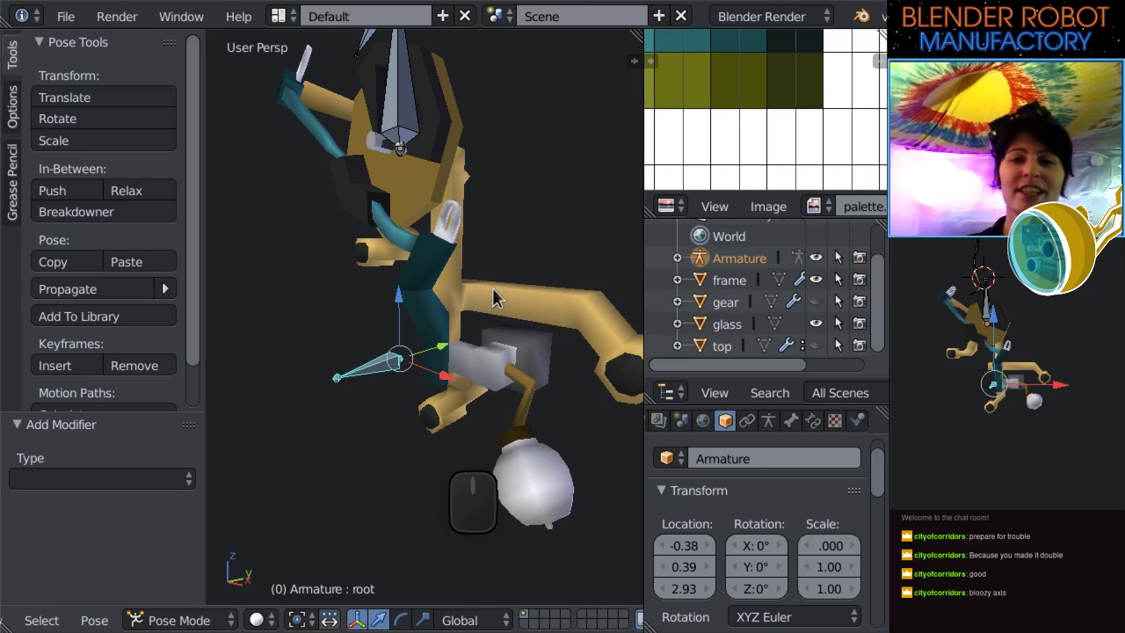
right_click(468, 271)
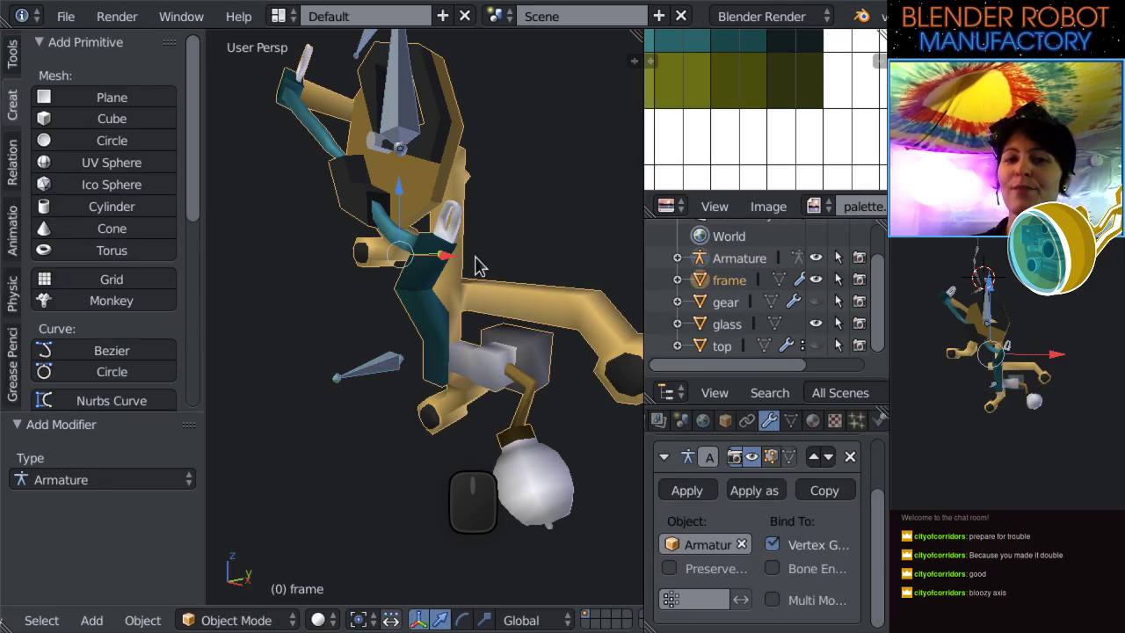
scroll(468, 218, "down", 4)
middle_click_drag(488, 320, 510, 336)
left_click(218, 619)
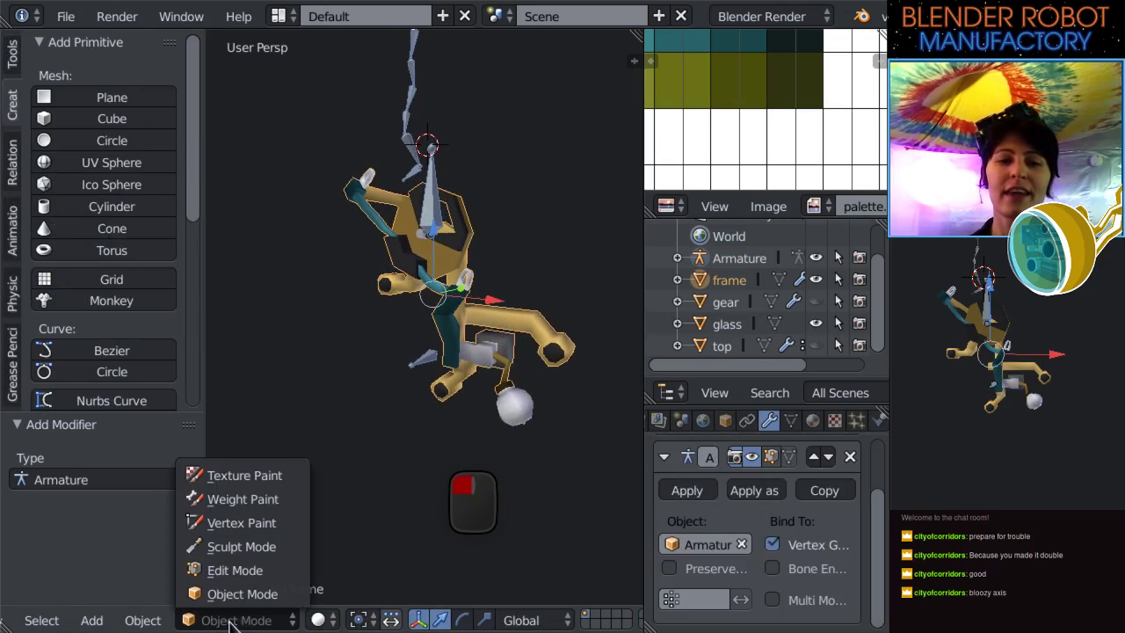
left_click(241, 499)
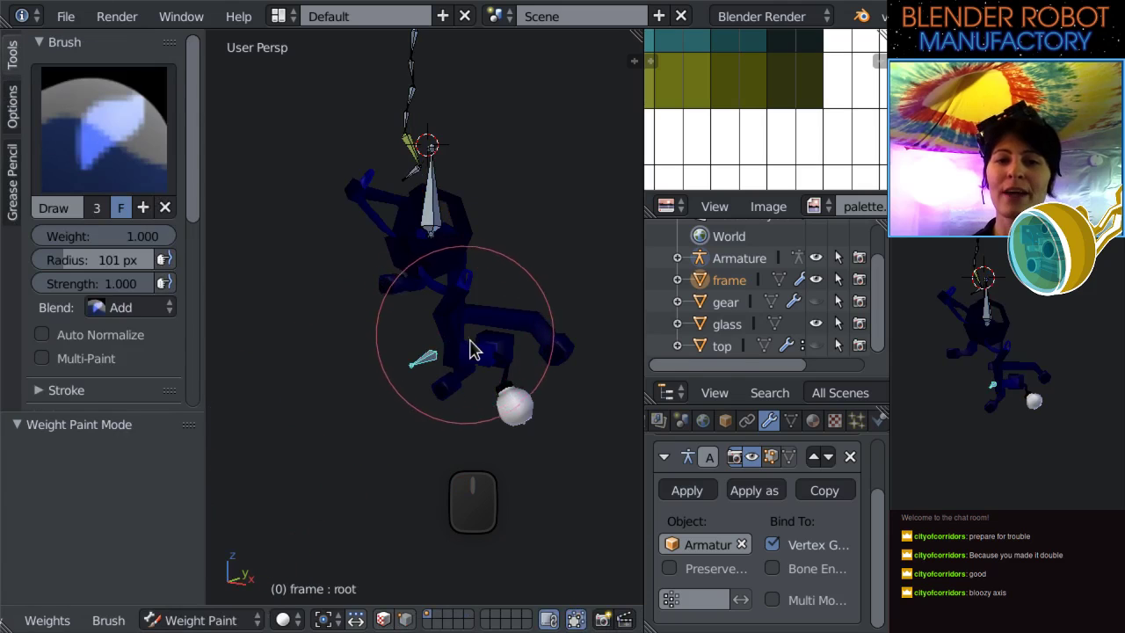
Paint the whole frame mesh with weight 1.000 for the root bone.
mouse_move(483, 372)
middle_mouse_down()
mouse_move(531, 402)
mouse_move(493, 411)
mouse_move(501, 432)
mouse_move(466, 407)
mouse_move(492, 409)
mouse_move(410, 222)
mouse_move(407, 357)
mouse_move(369, 374)
mouse_move(569, 369)
mouse_move(464, 351)
middle_mouse_up()
mouse_move(464, 351)
left_mouse_down()
mouse_move(409, 311)
mouse_move(515, 188)
mouse_move(393, 368)
left_mouse_up()
mouse_move(394, 368)
middle_mouse_down()
mouse_move(519, 371)
mouse_move(572, 252)
mouse_move(465, 316)
mouse_move(430, 316)
mouse_move(501, 334)
middle_mouse_up()
scroll(501, 334, "down", 3)
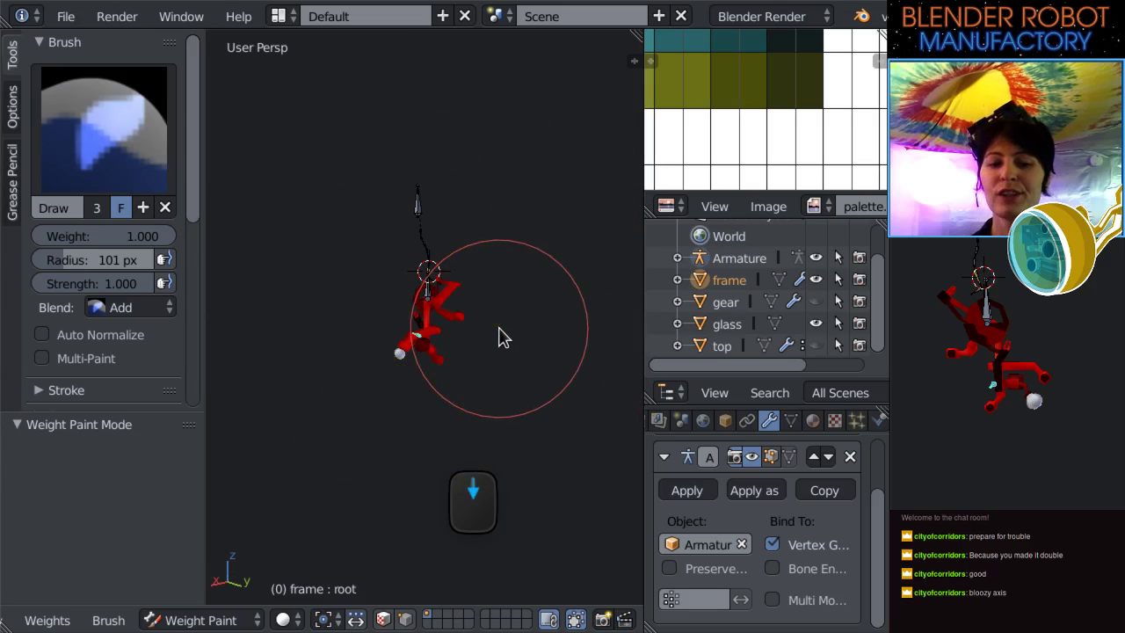
Move the root bone away to test the frame's weights, and paint over the frame again at full weight from other angles.
key("g")
left_click(334, 339)
mouse_move(294, 349)
left_mouse_down()
mouse_move(259, 220)
mouse_move(466, 330)
left_mouse_up()
mouse_move(465, 330)
middle_mouse_down()
mouse_move(535, 326)
mouse_move(605, 392)
middle_mouse_up()
key("KP_1")
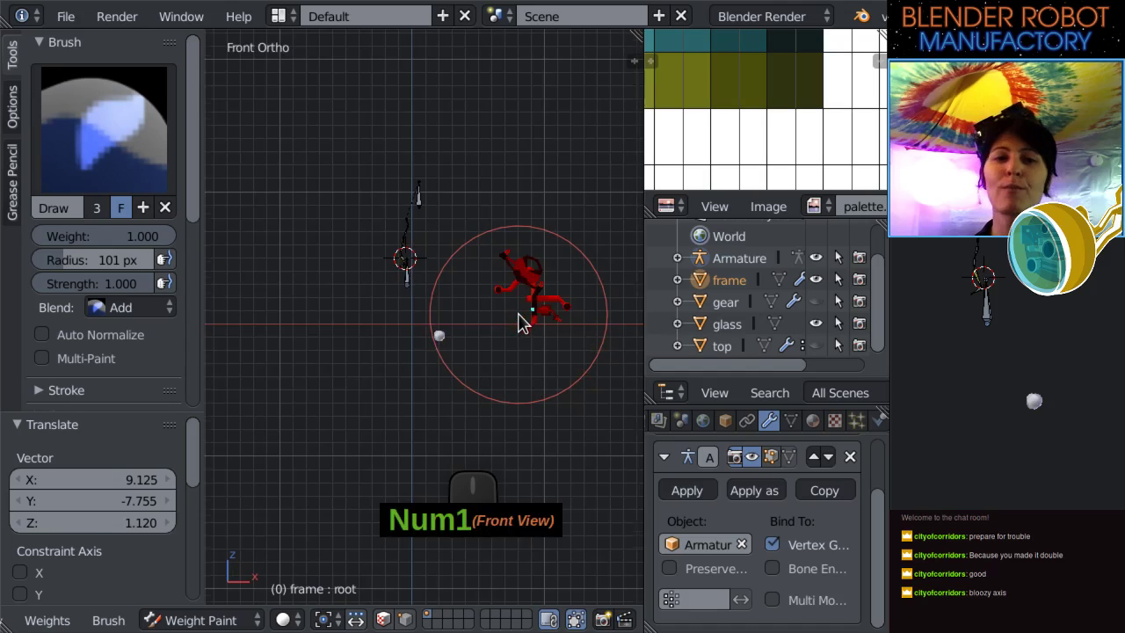
mouse_move(515, 316)
middle_mouse_down()
mouse_move(429, 334)
mouse_move(527, 347)
mouse_move(557, 259)
mouse_move(389, 344)
mouse_move(305, 360)
mouse_move(401, 363)
mouse_move(392, 326)
mouse_move(417, 314)
mouse_move(410, 343)
mouse_move(334, 331)
middle_mouse_up()
mouse_move(334, 331)
left_mouse_down()
mouse_move(364, 321)
mouse_move(458, 360)
left_mouse_up()
middle_click_drag(459, 360, 518, 333)
key("KP_1")
scroll(518, 332, "up", 4)
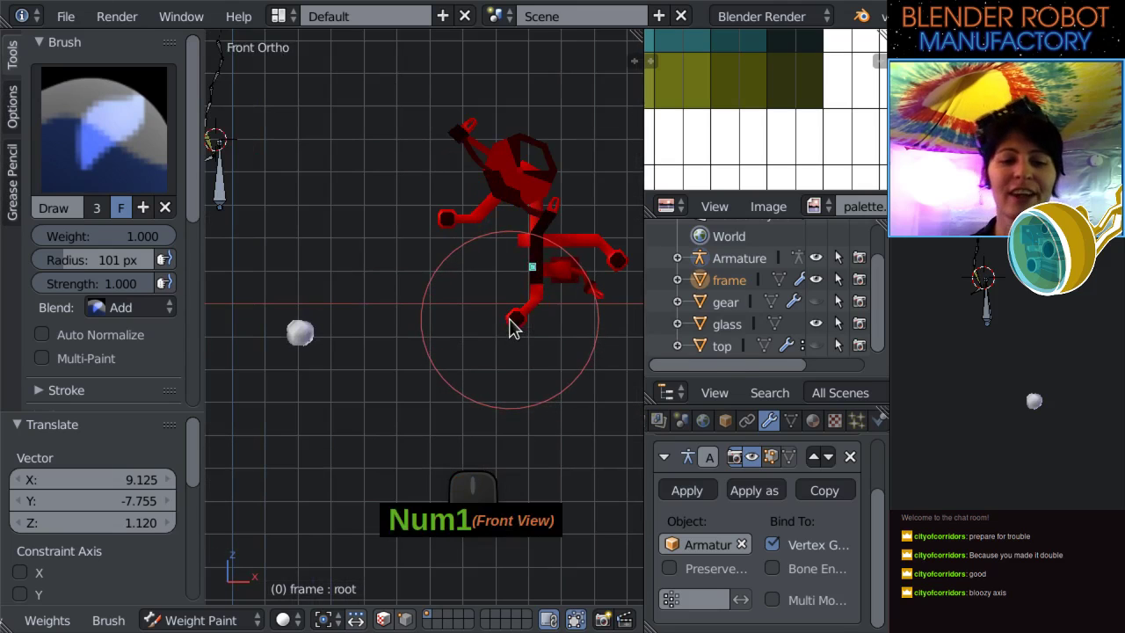
Clear the root bone's pose location.
key("alt+g")
scroll(472, 309, "up", 2)
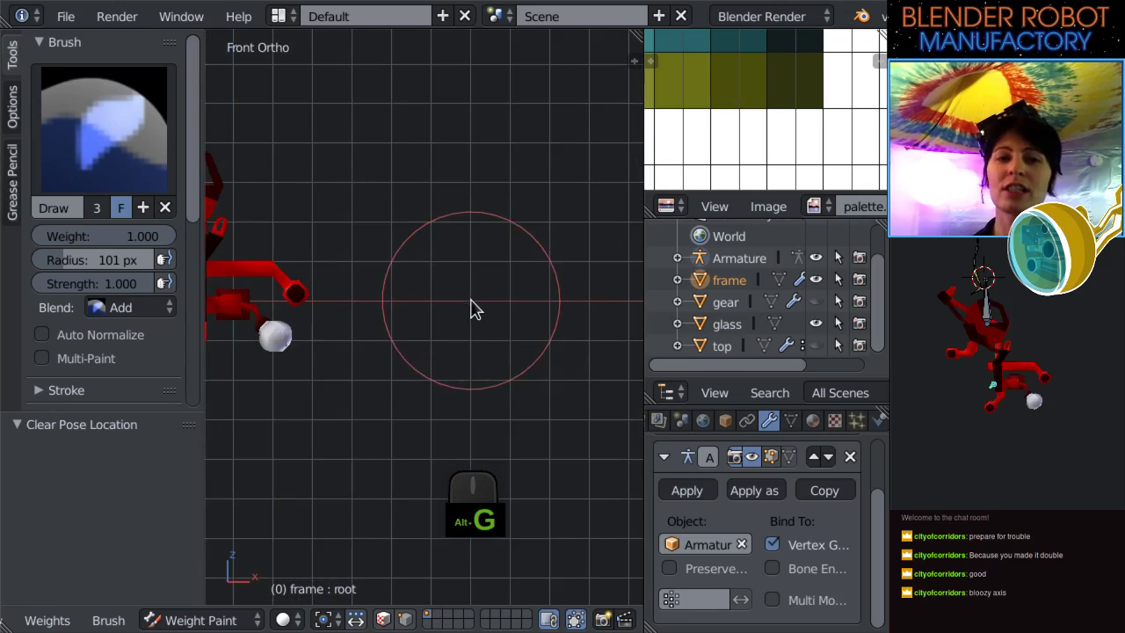
scroll(264, 344, "up", 1)
middle_click_drag(263, 343, 296, 367, "shift")
scroll(519, 448, "up", 2)
mouse_move(519, 447)
middle_mouse_down("shift")
mouse_move(478, 396)
mouse_move(432, 378)
middle_mouse_up("shift")
Leave weight painting to select the separate glass mesh, then reselect the frame mesh and resume Weight Paint mode.
key("ctrl+Tab")
right_click(494, 382)
scroll(494, 381, "up", 2)
scroll(431, 379, "down", 3)
scroll(432, 380, "up", 3)
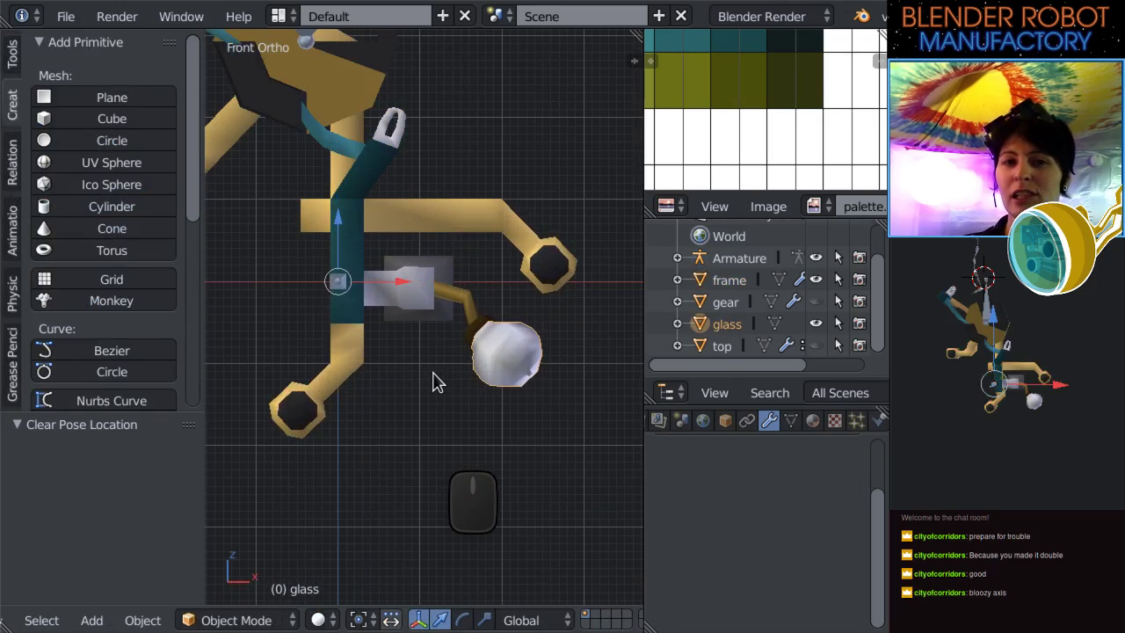
scroll(514, 349, "down", 2)
middle_click_drag(472, 337, 377, 396)
right_click(450, 308)
key("ctrl+Tab")
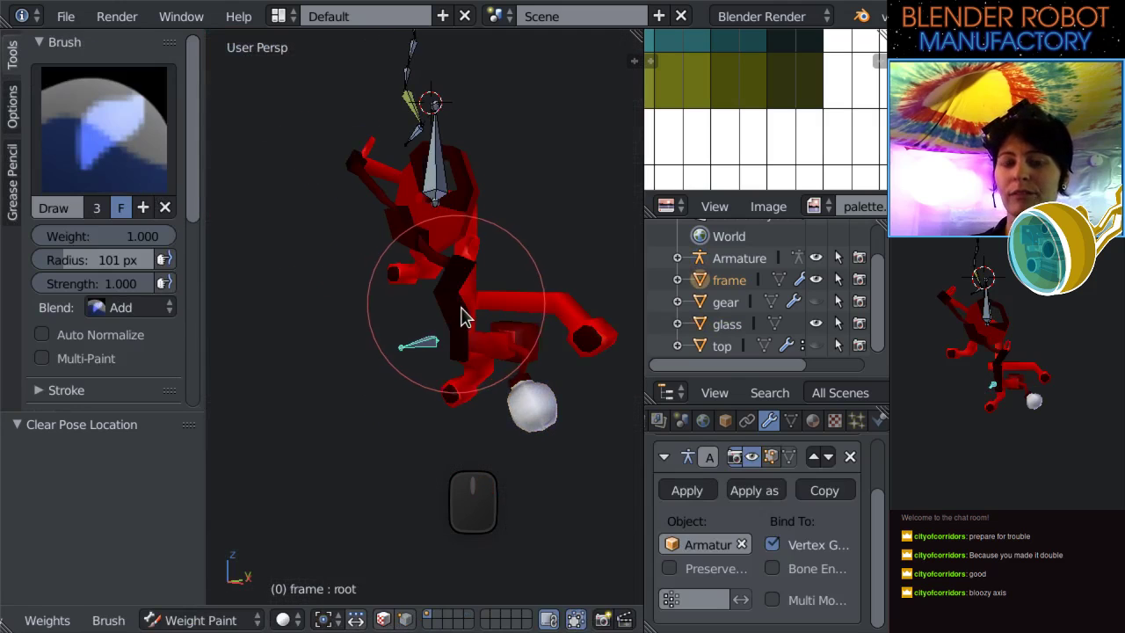
Switch the frame mesh to Object Mode and view it from the front.
left_click(211, 619)
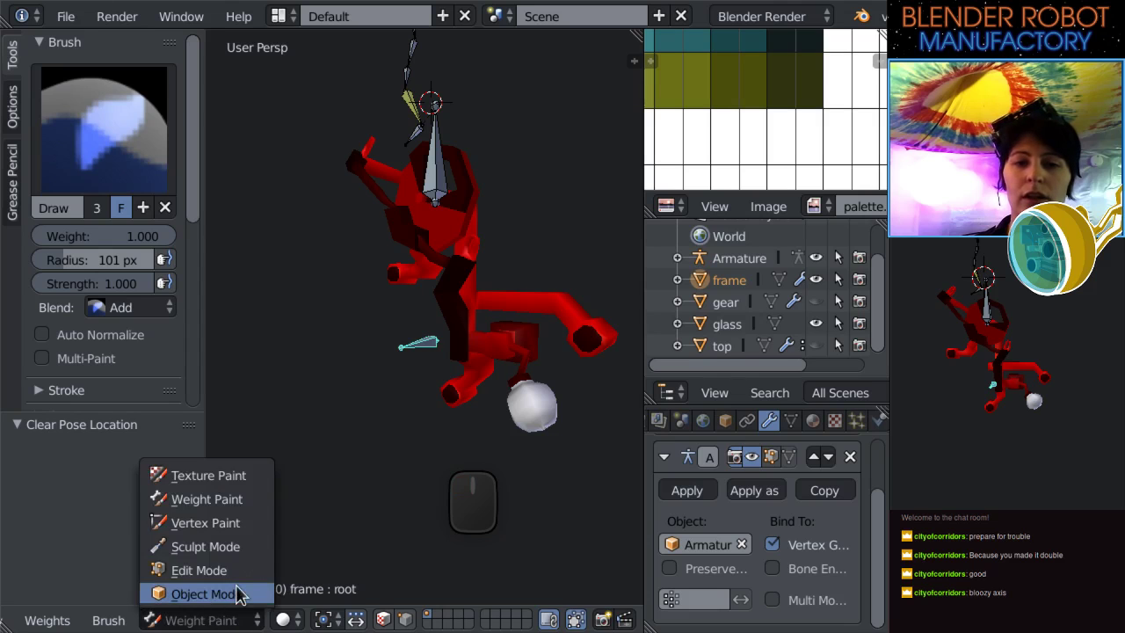
left_click(239, 595)
key("KP_1")
scroll(420, 341, "up", 2)
scroll(415, 332, "down", 2)
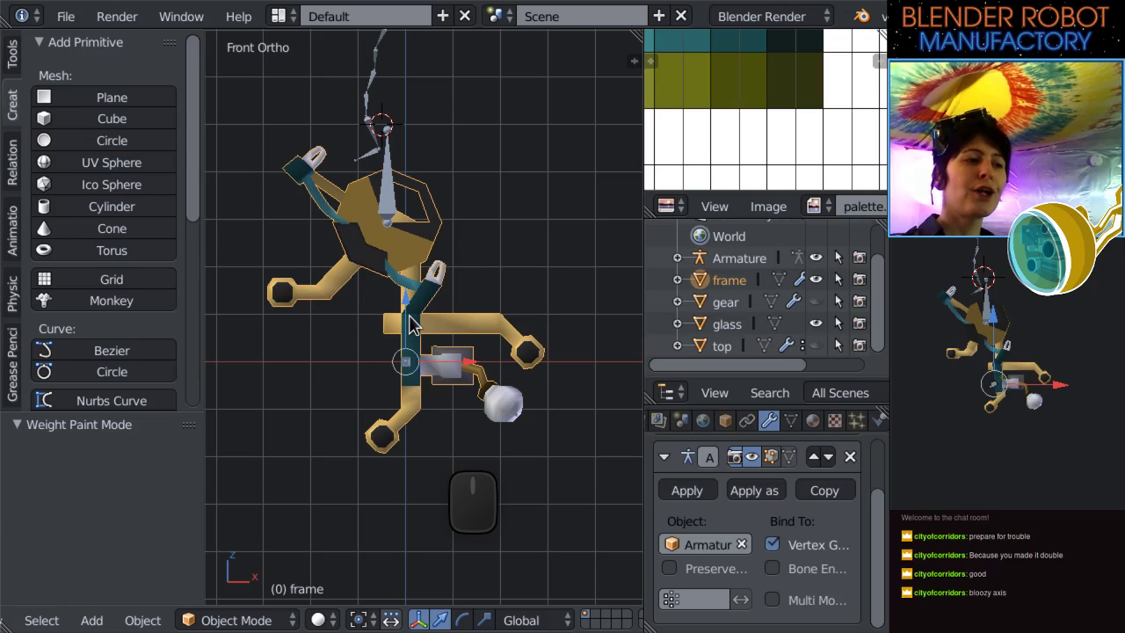
Show the gear and top meshes to view the whole robot, then hide both again.
left_click(815, 301)
left_click(816, 345)
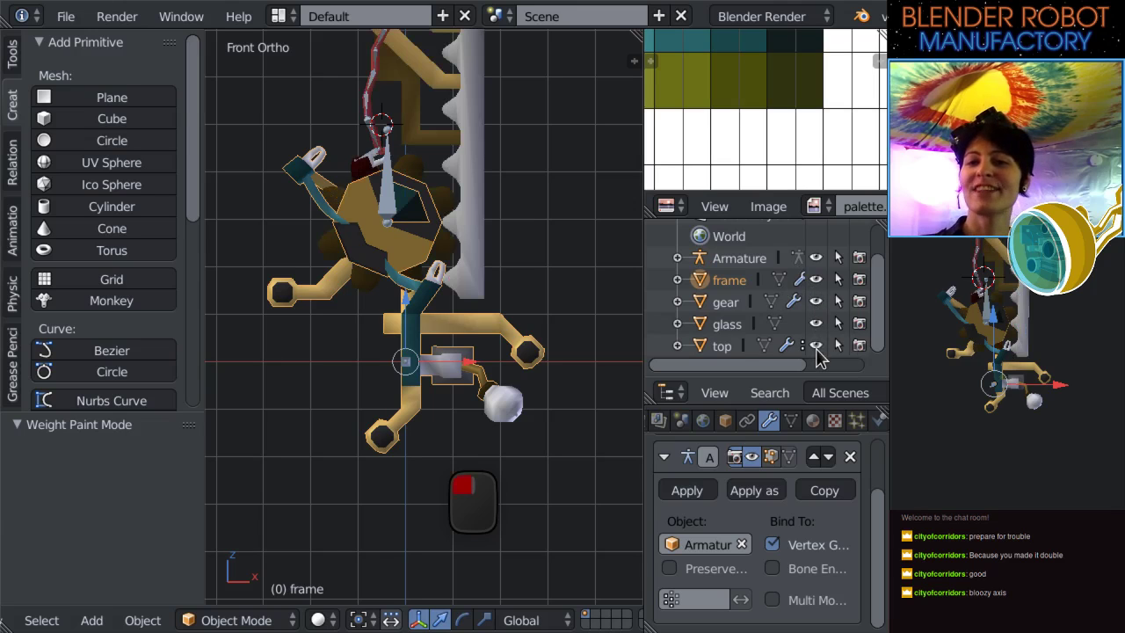
scroll(475, 260, "down", 2)
middle_click_drag(492, 261, 498, 343, "shift")
scroll(490, 303, "up", 2)
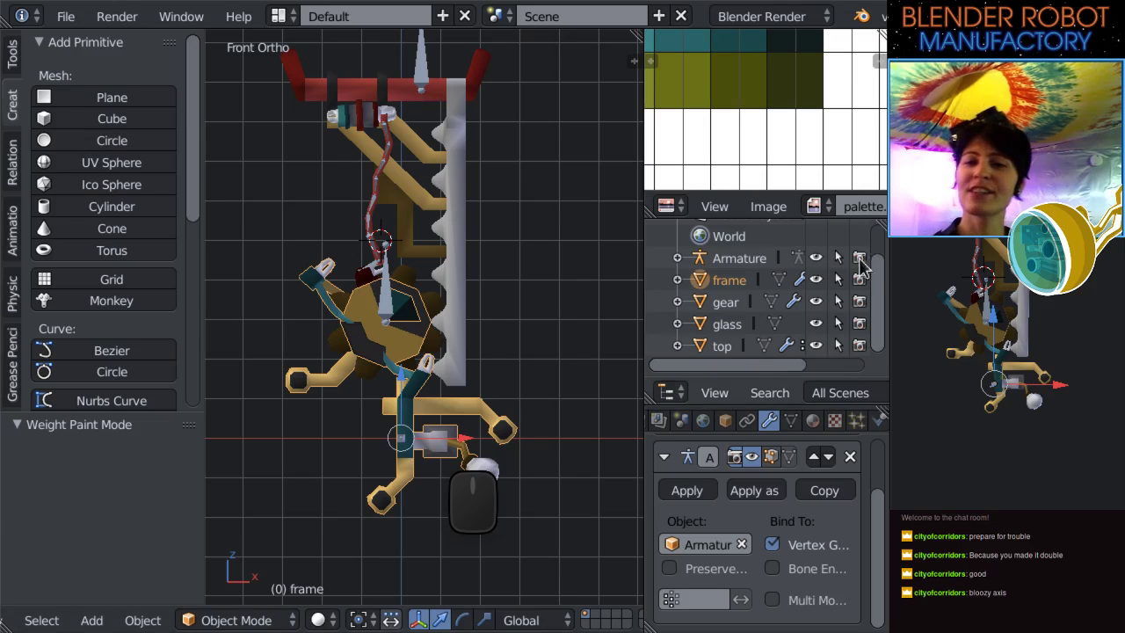
scroll(549, 256, "up", 1)
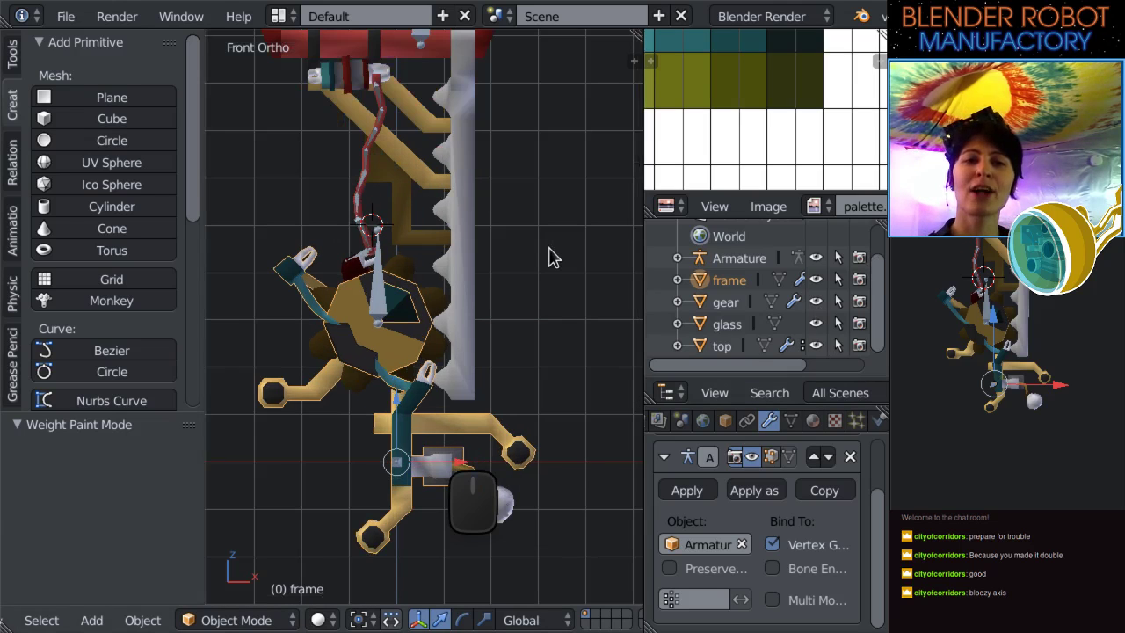
scroll(572, 264, "up", 1)
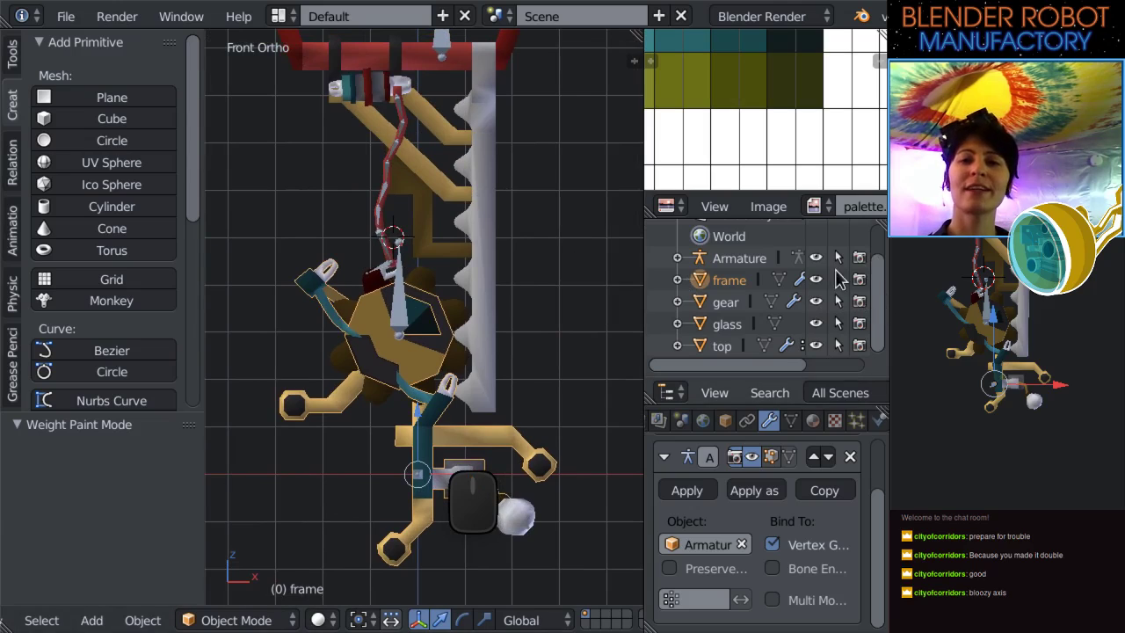
left_click(815, 301)
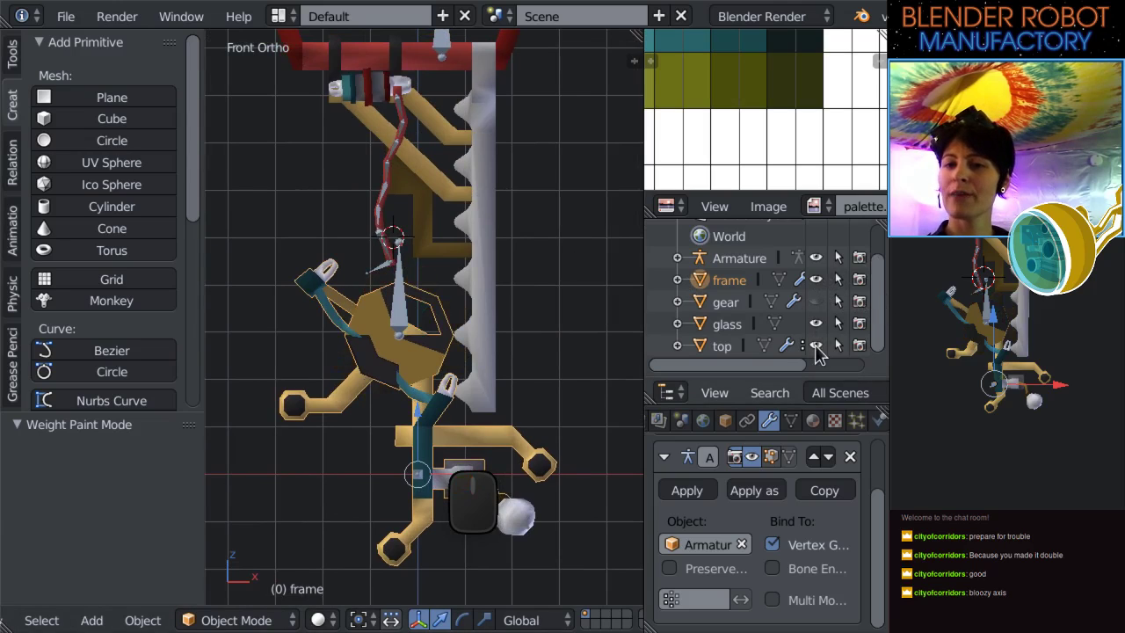
left_click(812, 346)
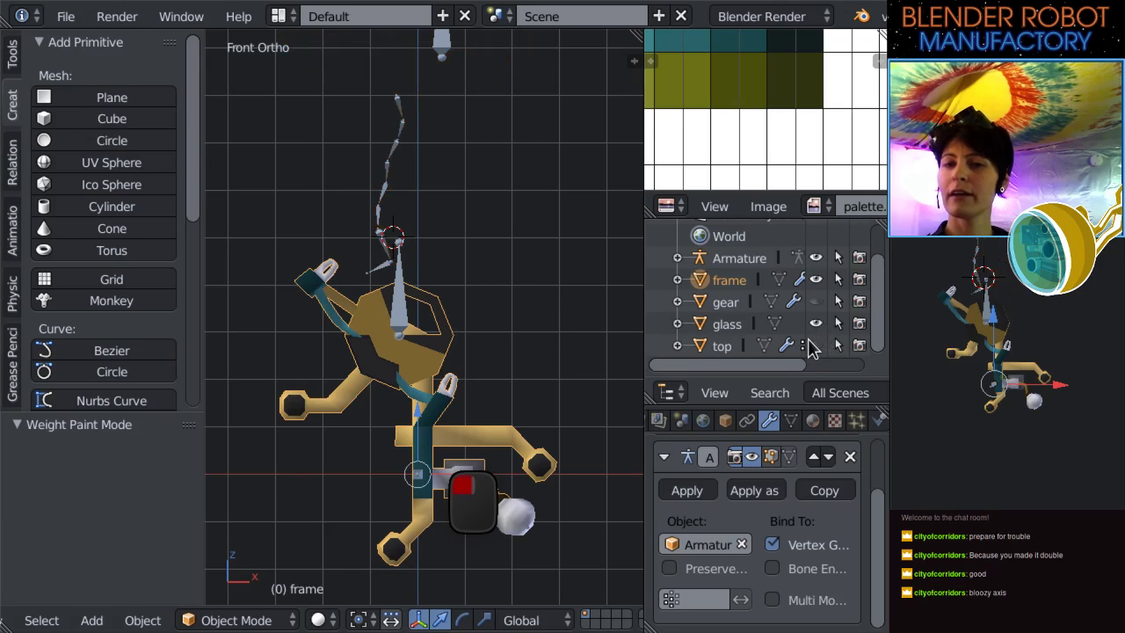
Select the root bone, test-move it to check that the frame follows, and undo the move.
scroll(487, 358, "up", 1)
middle_click_drag(481, 373, 406, 339)
left_click(407, 376)
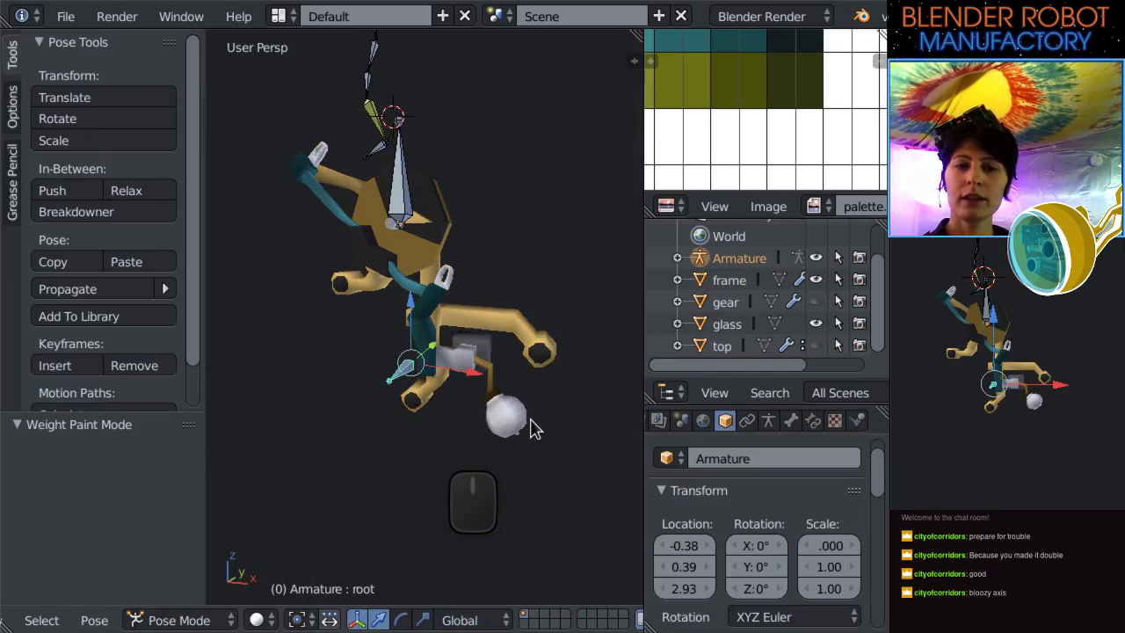
key("g")
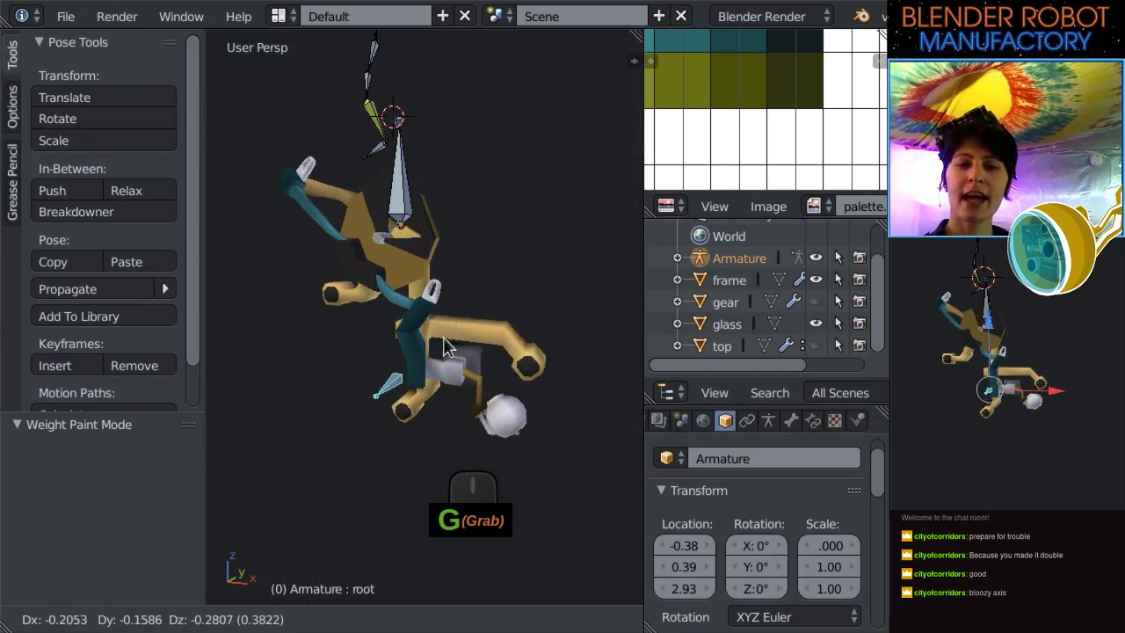
left_click(278, 266)
key("ctrl+z")
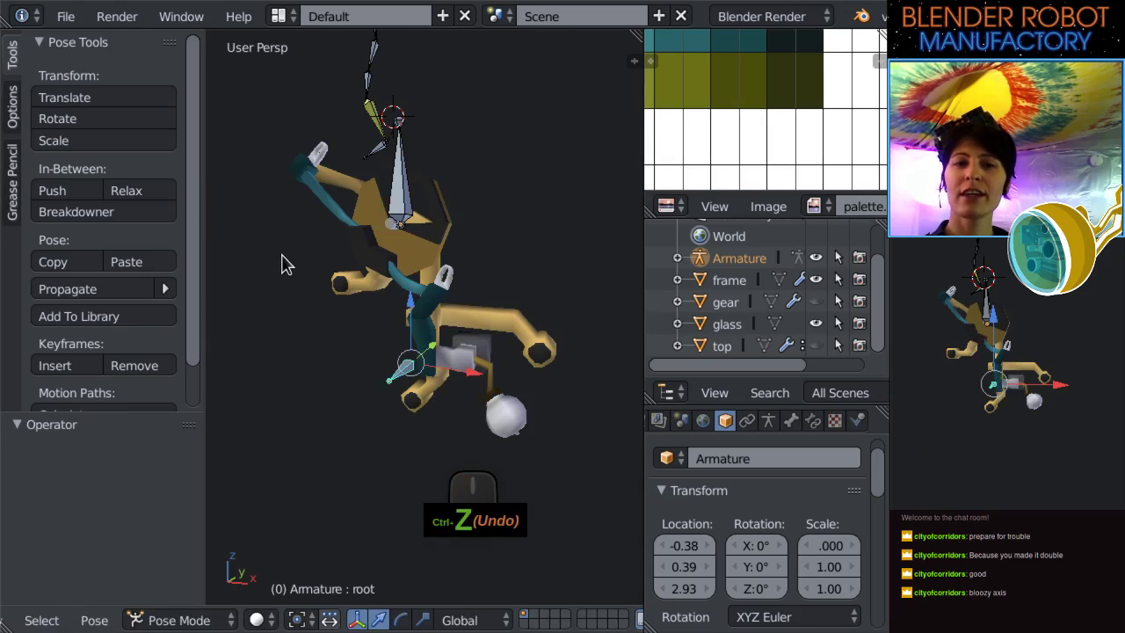
Unhide the gear and top meshes in the front view.
key("KP_1")
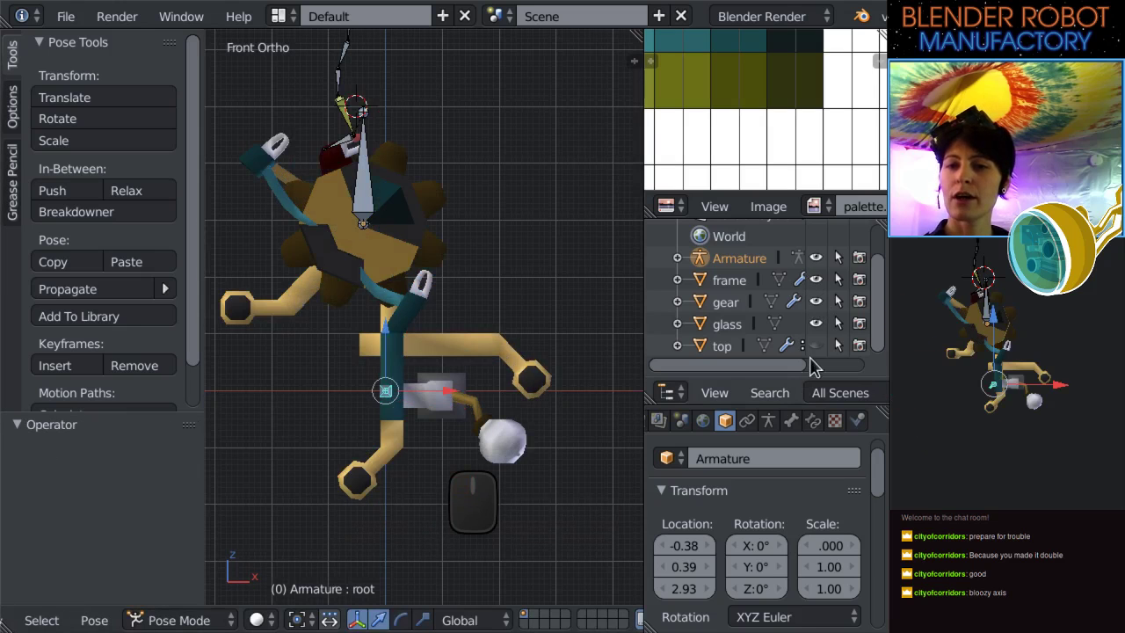
left_click(816, 345)
scroll(450, 220, "up", 2)
Test-rotate the gear bone, undo the rotation and deselect all bones.
right_click(431, 255)
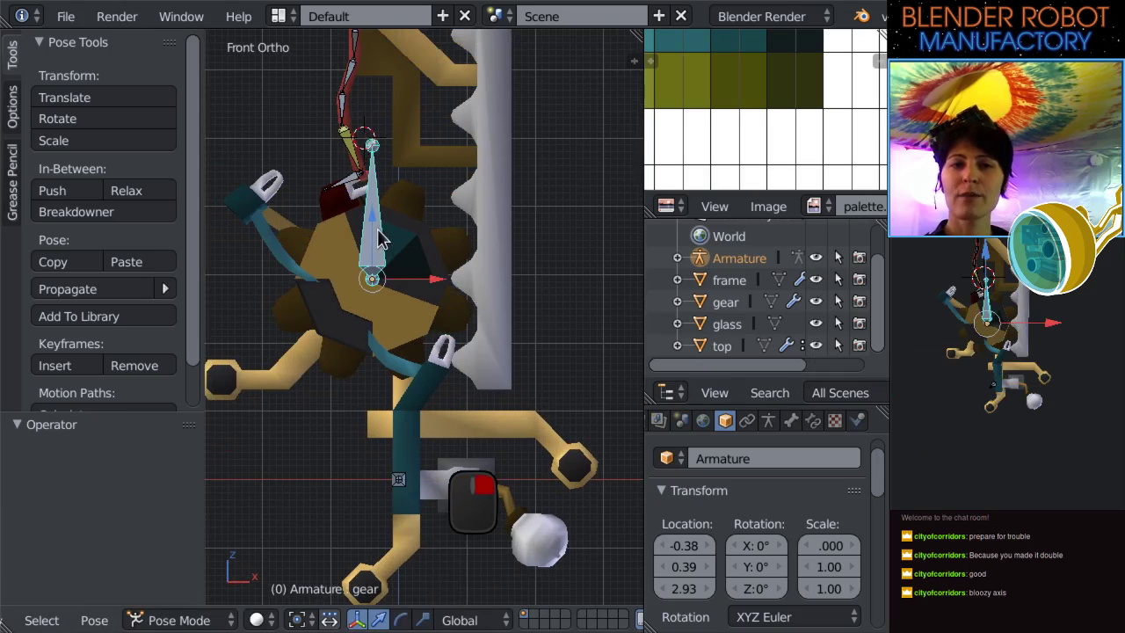
key("r")
left_click(450, 407)
key("ctrl+z")
scroll(453, 369, "down", 4)
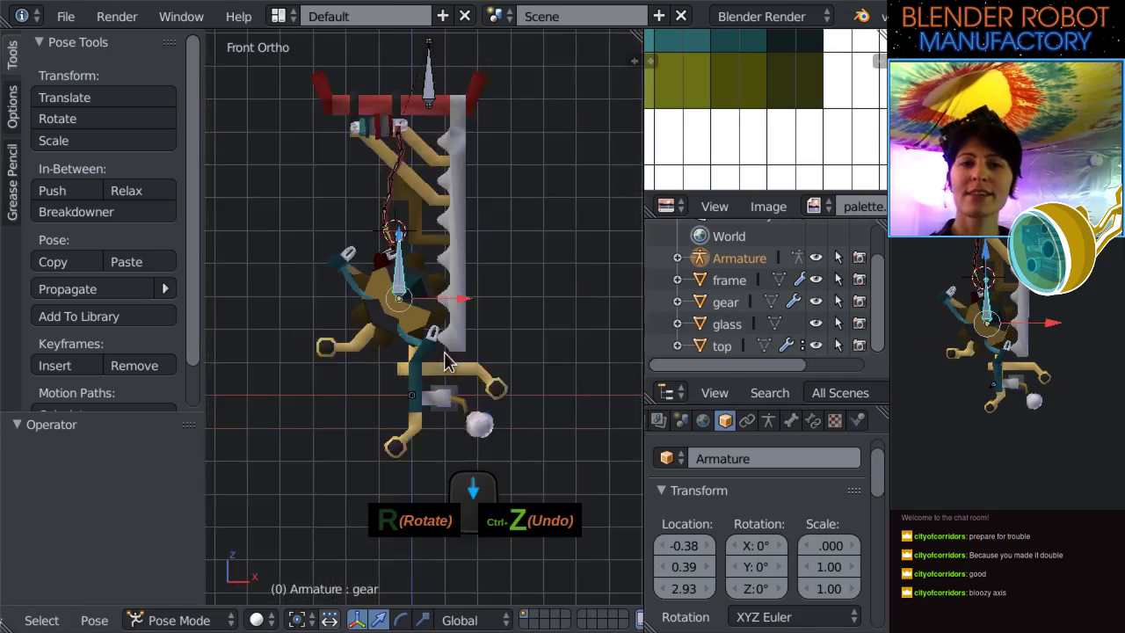
key("a")
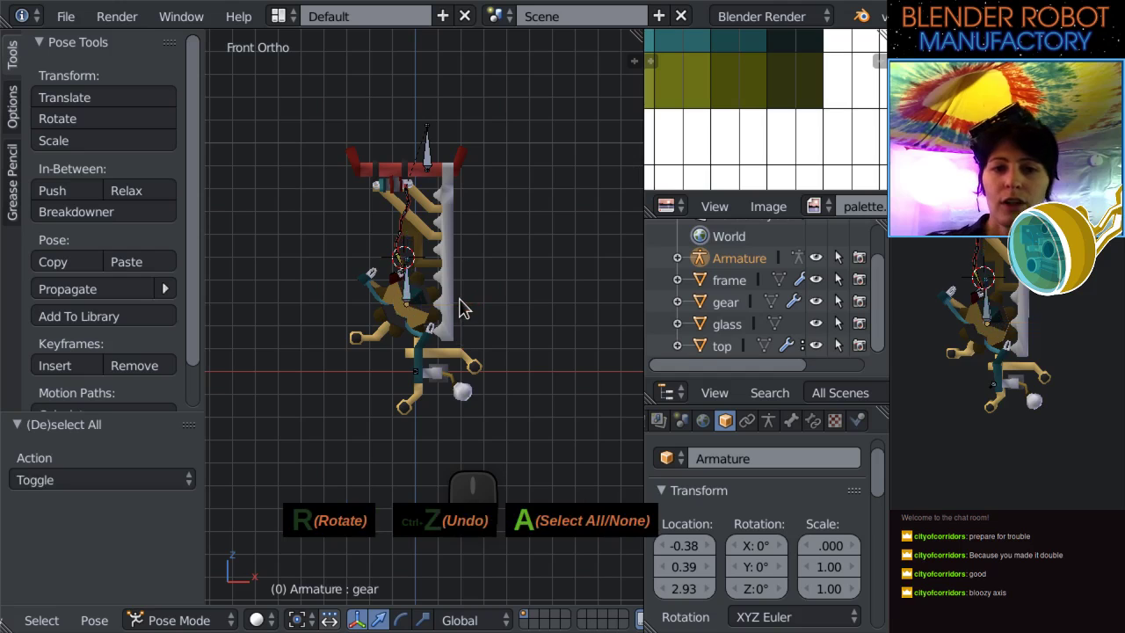
Save the robot file, then save it once more with Save As.
left_click(65, 15)
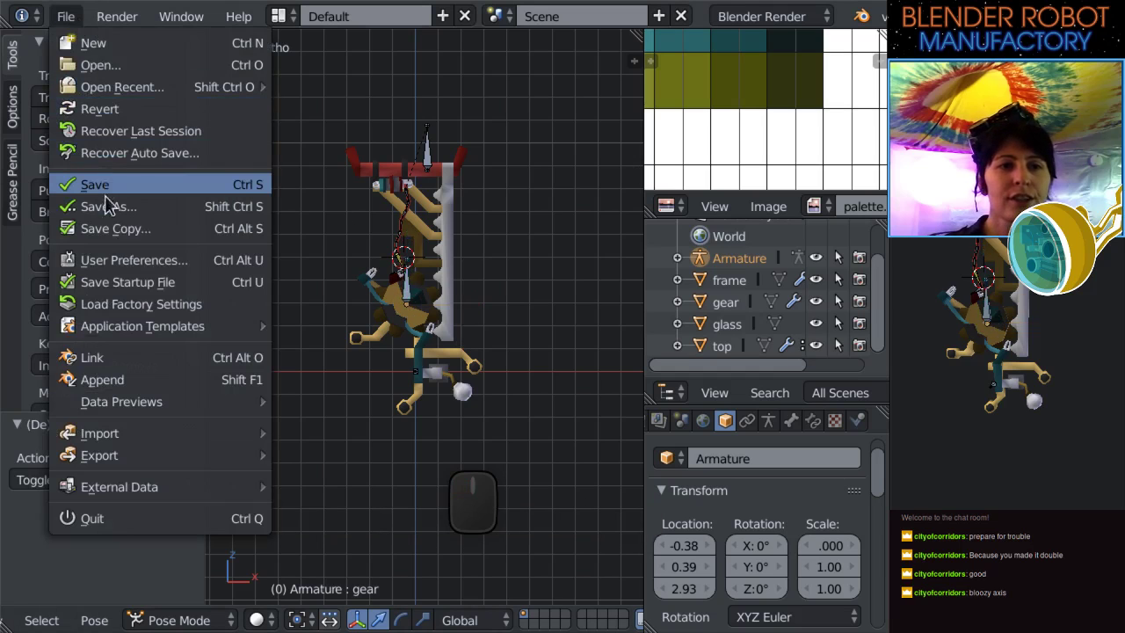
left_click(106, 184)
left_click(66, 16)
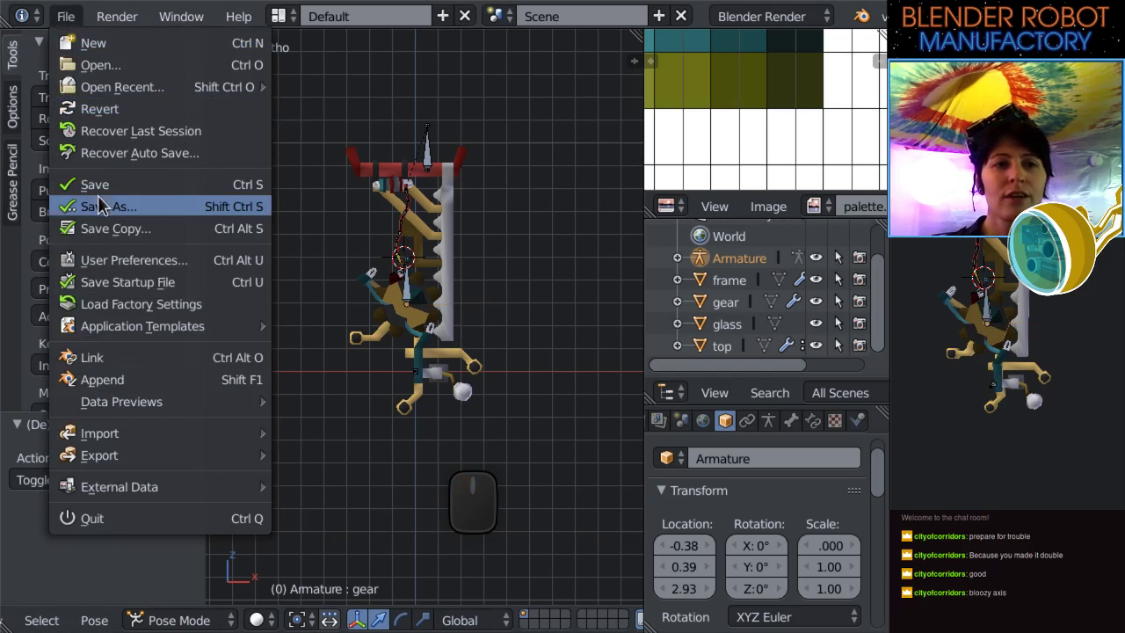
left_click(103, 205)
left_click(960, 97)
left_click(1041, 72)
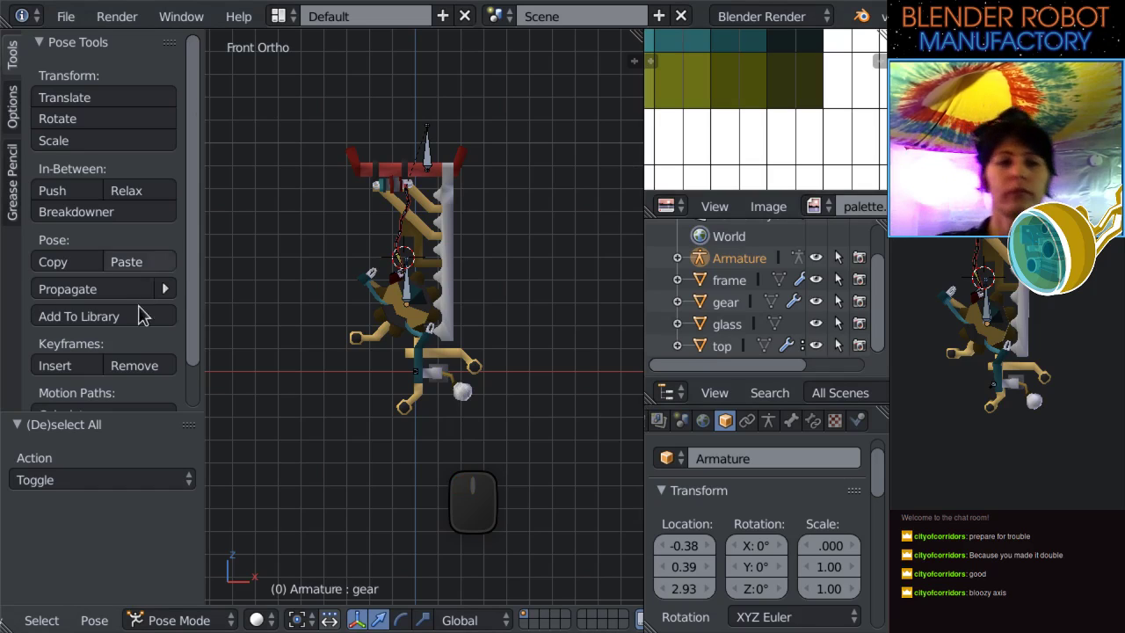
Collapse the tool shelf to widen the 3D view.
left_click_drag(201, 242, 124, 223)
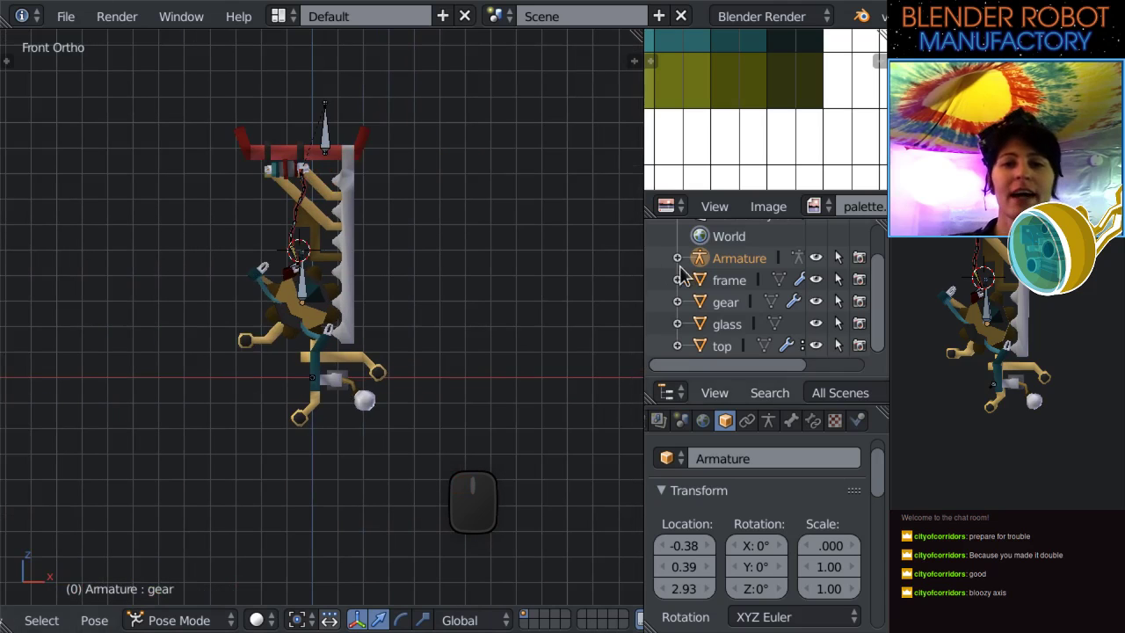
Widen the 3D view and split it horizontally into two stacked areas.
left_click_drag(642, 249, 770, 254)
scroll(262, 257, "up", 1)
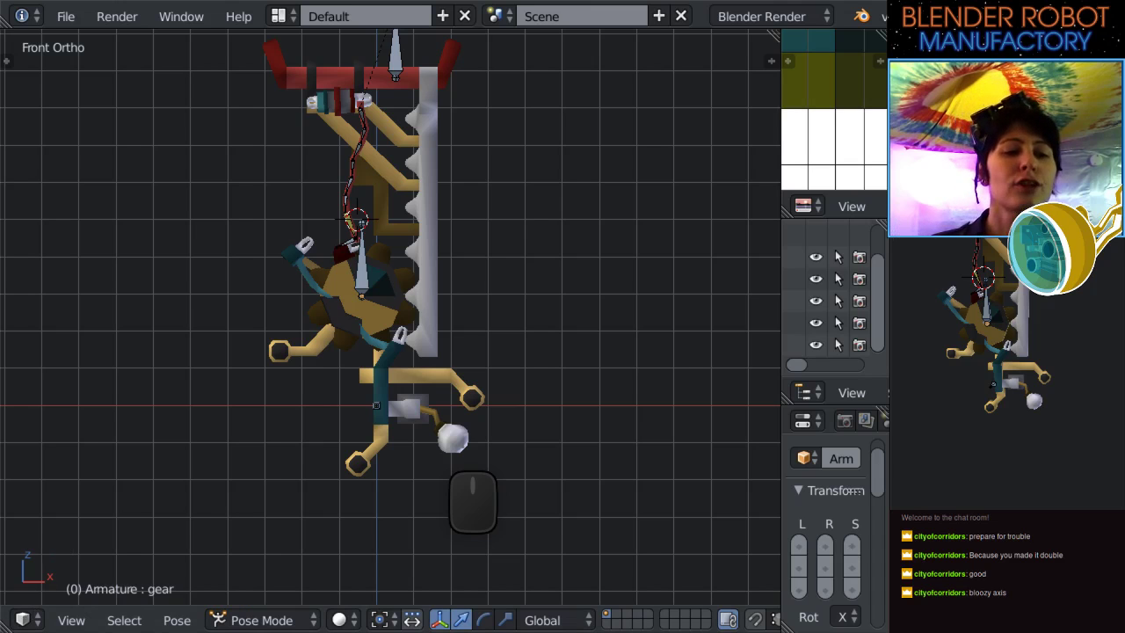
left_click_drag(7, 626, 15, 432)
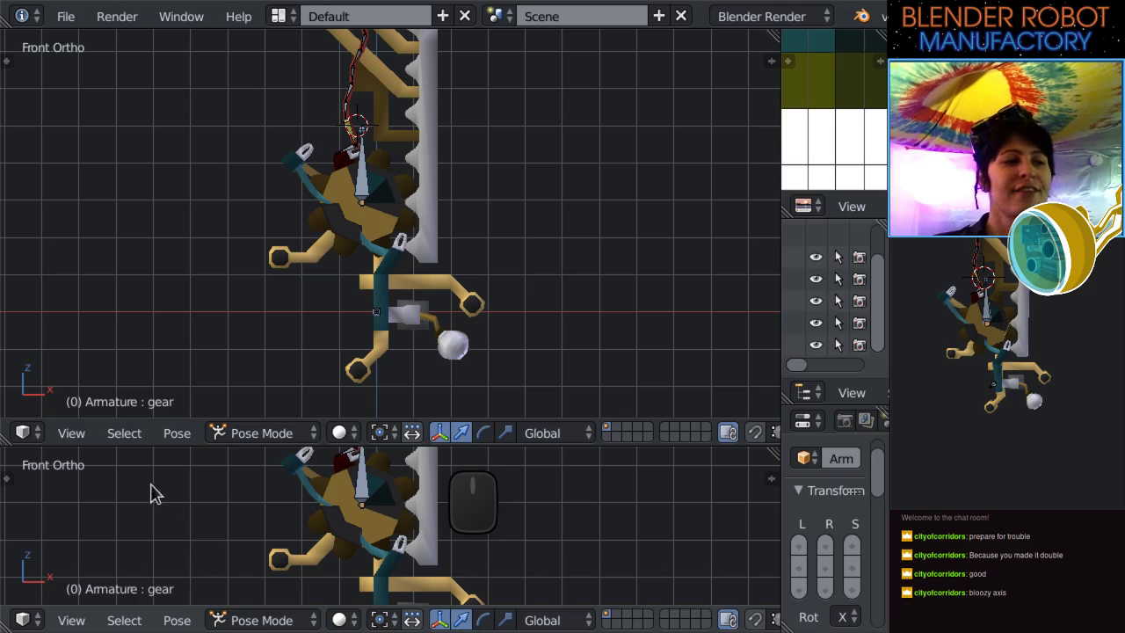
Turn the lower 3D view area into a Dope Sheet and set its mode to Action Editor.
left_click(38, 623)
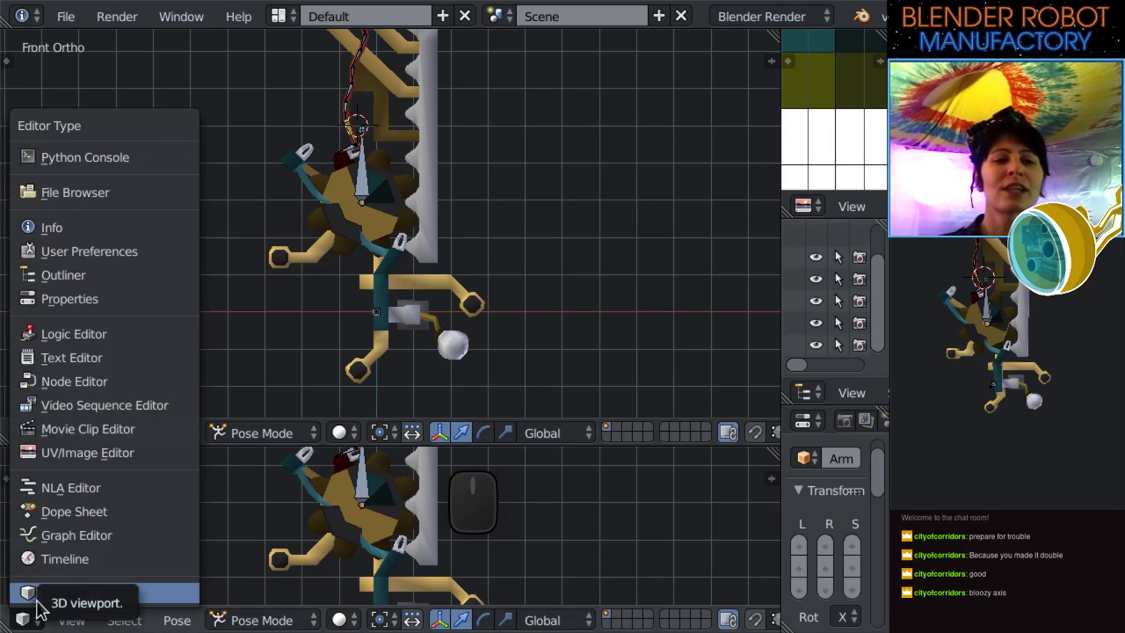
left_click(71, 518)
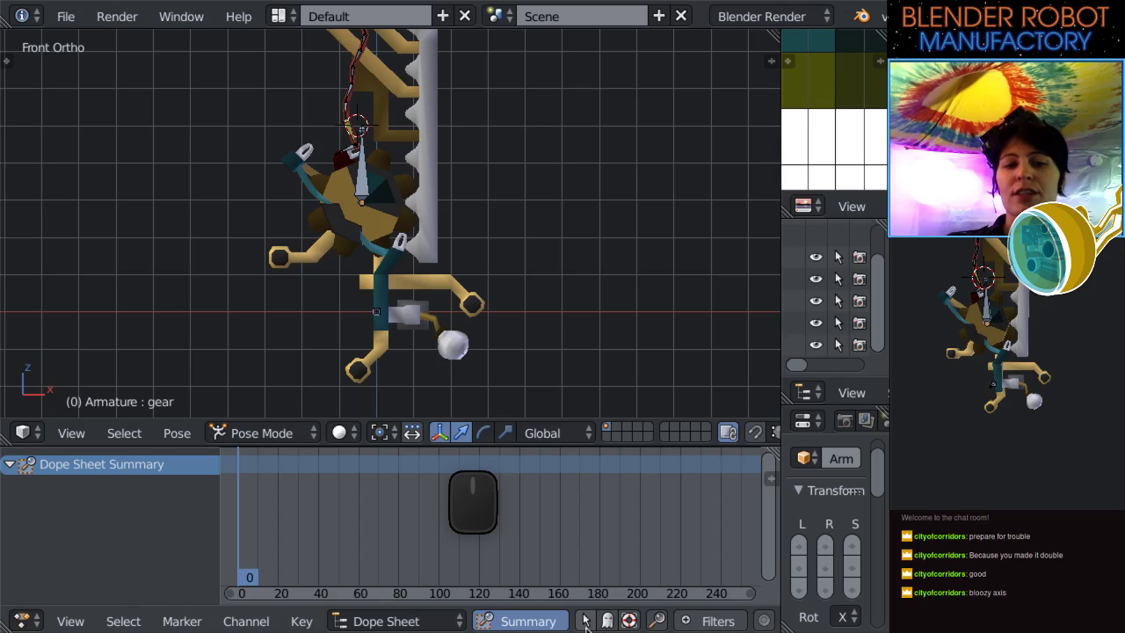
left_click(369, 622)
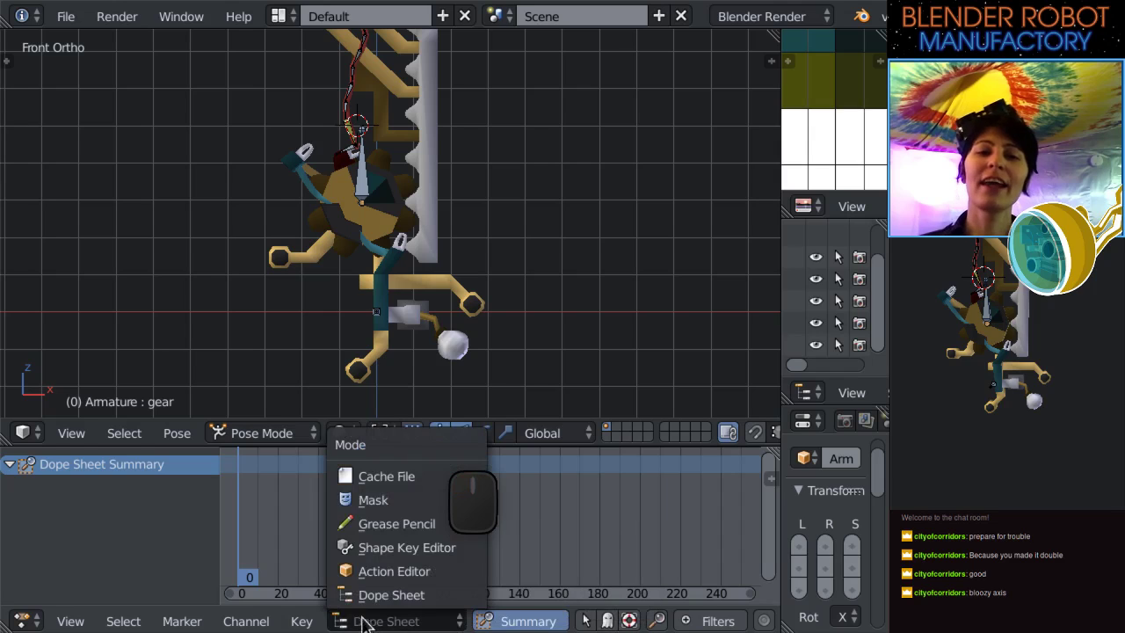
left_click(382, 570)
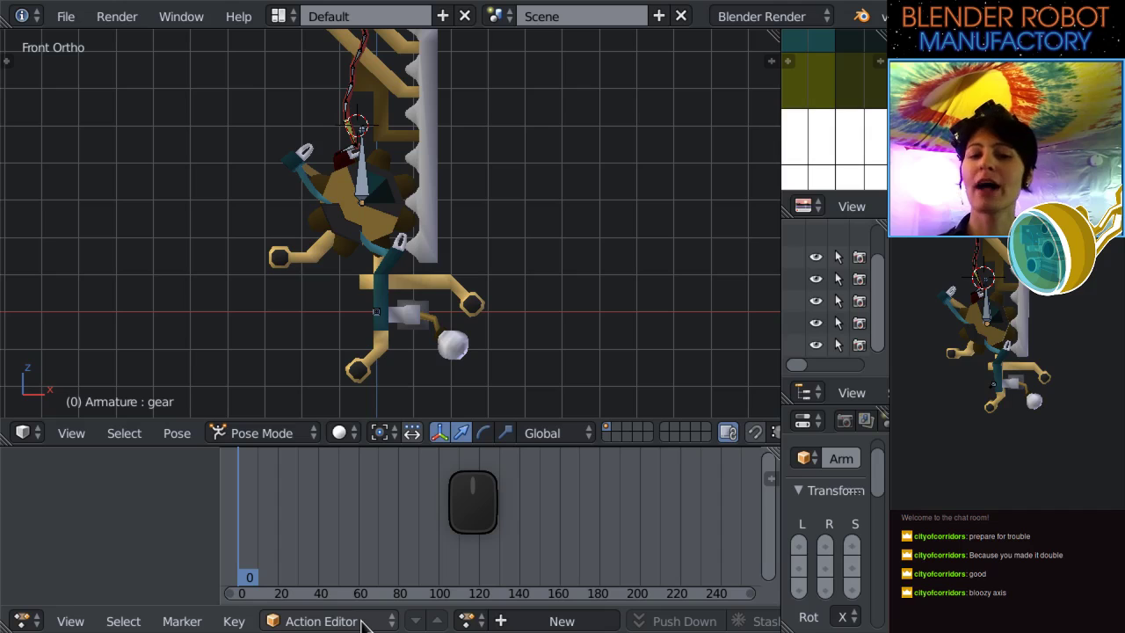
scroll(212, 587, "up", 1)
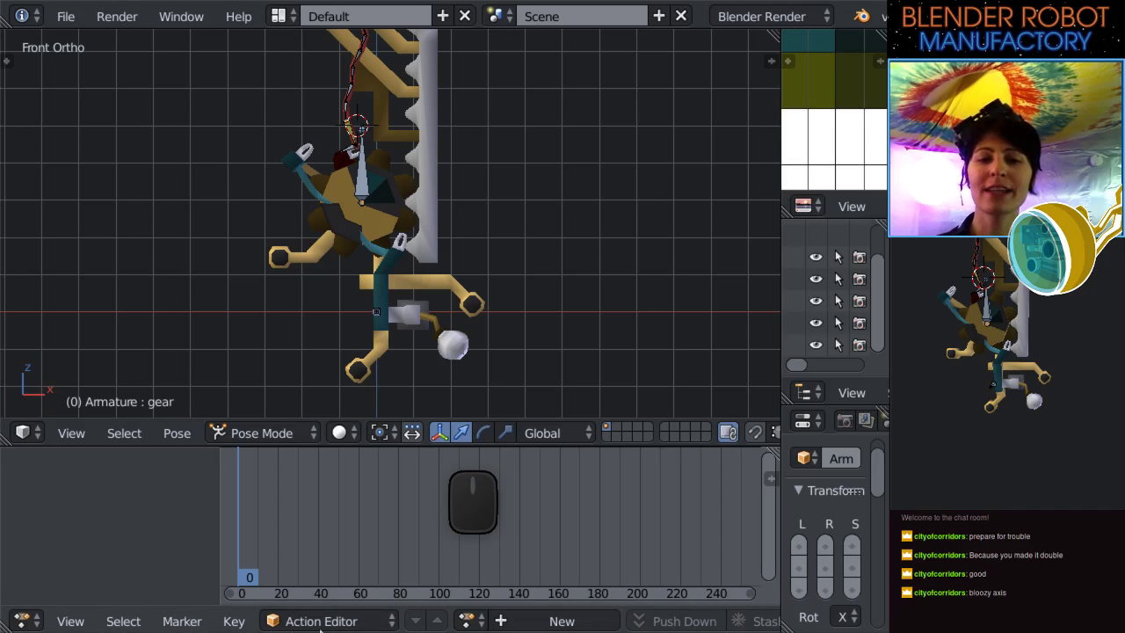
Create a new action for the armature and replace its name with one starting with "m".
left_click(561, 621)
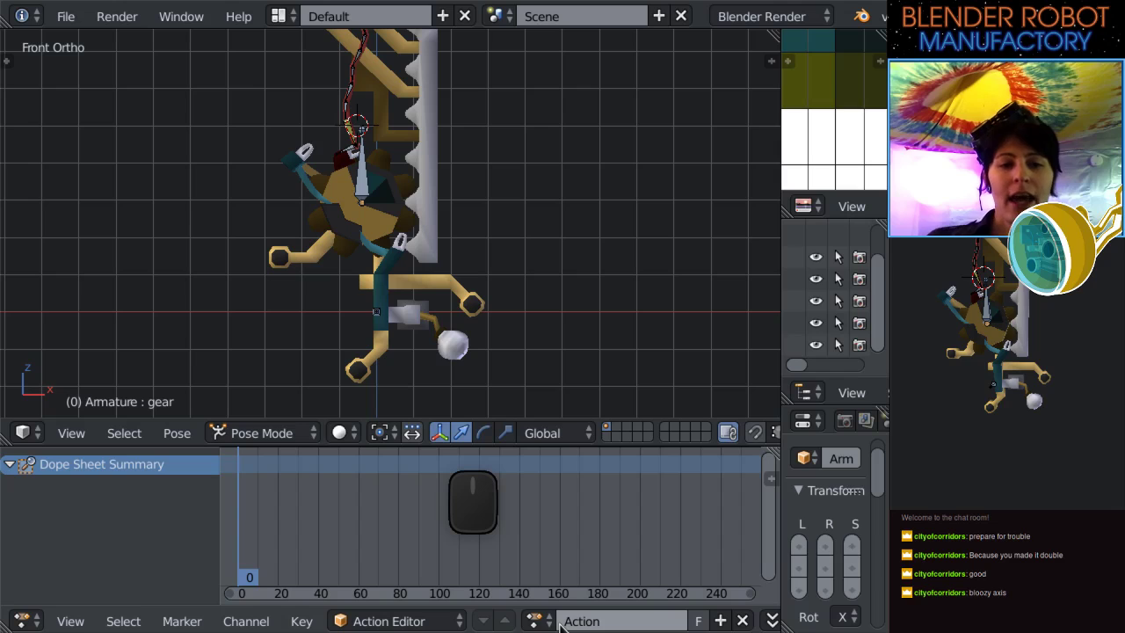
left_click(609, 621)
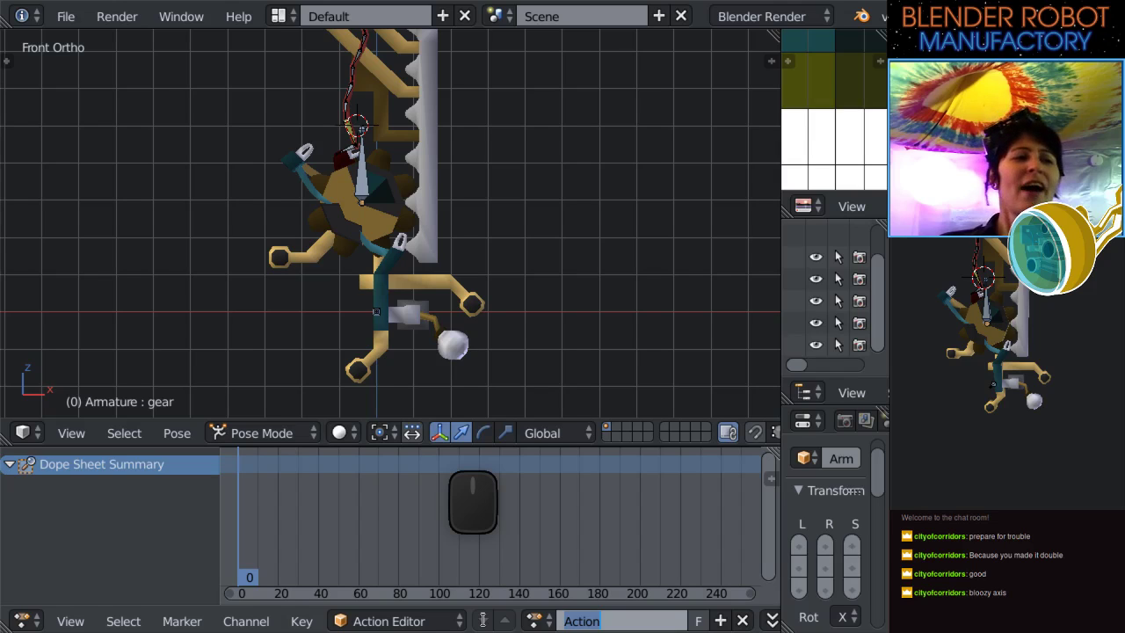
type("m")
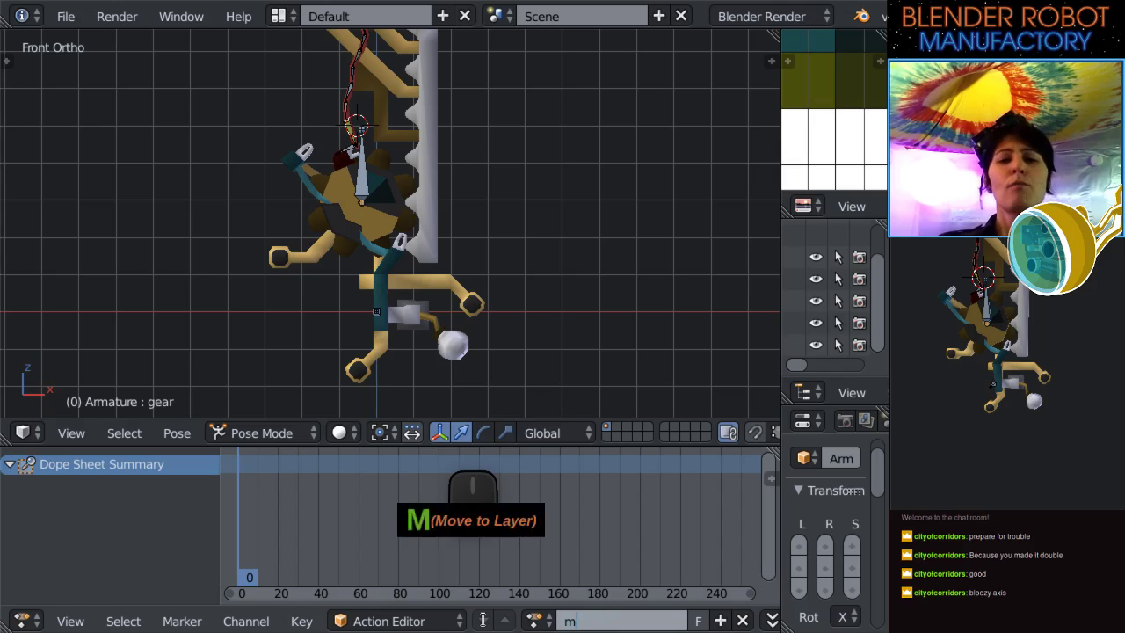
Name the armature's action moveDown and give it a fake user.
type("oveDown")
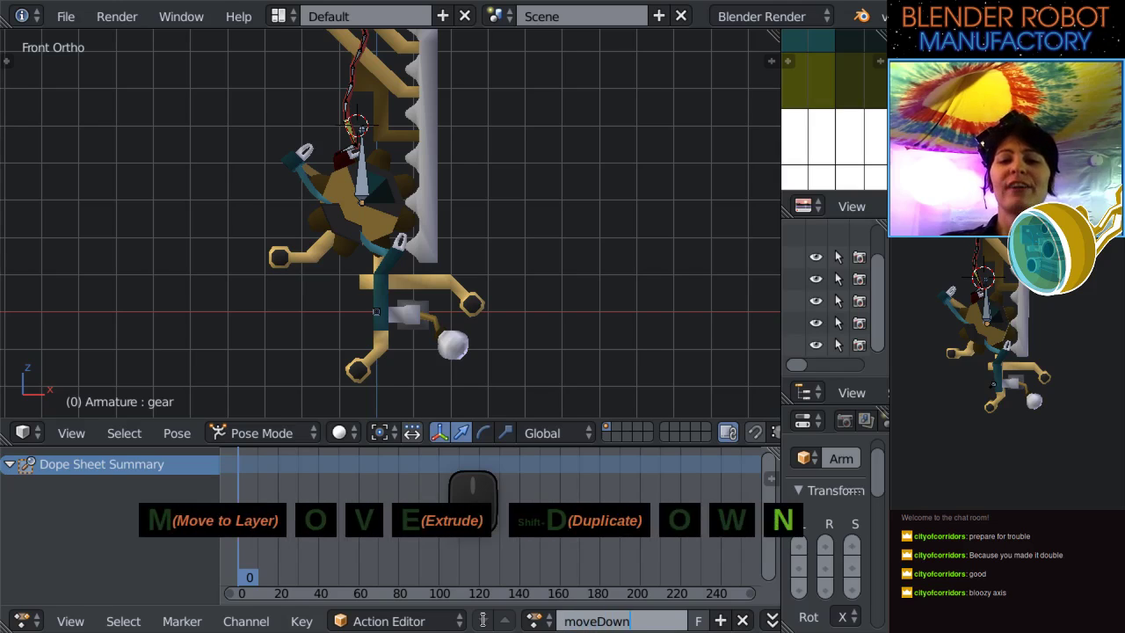
key("Return")
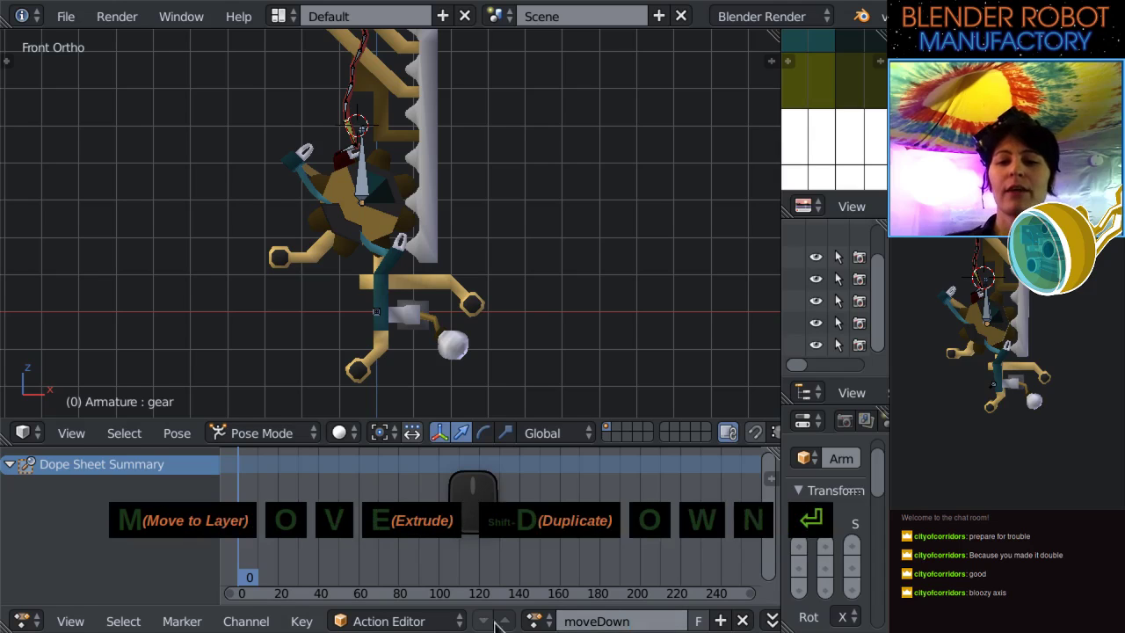
left_click(698, 621)
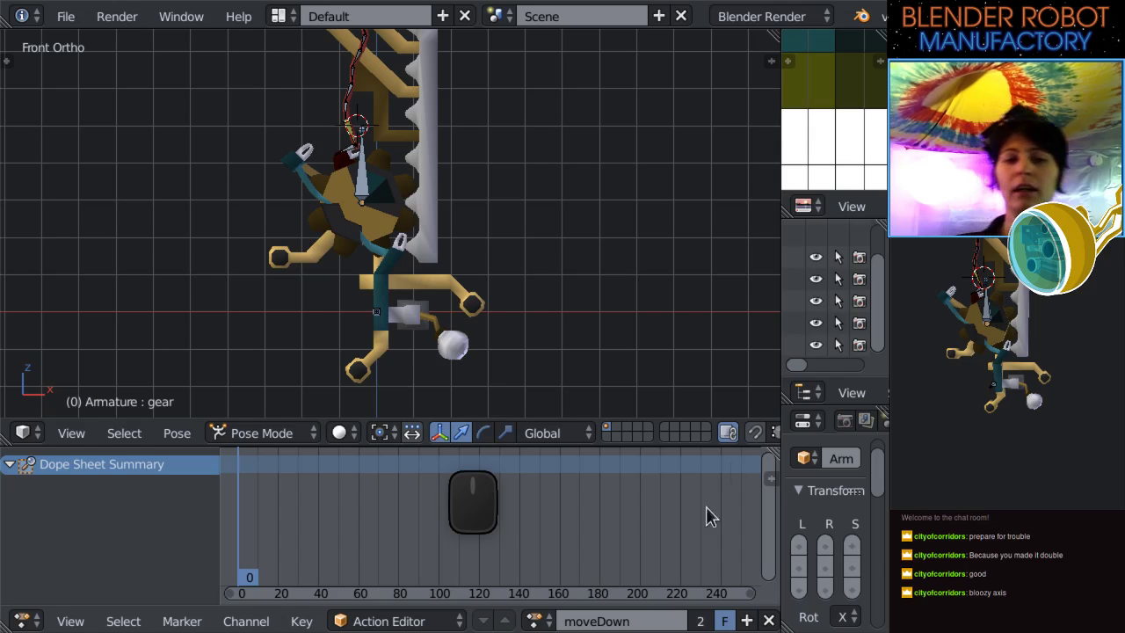
Switch the animation editor below the 3D viewport from the Dope Sheet to the Timeline.
scroll(457, 279, "up", 1)
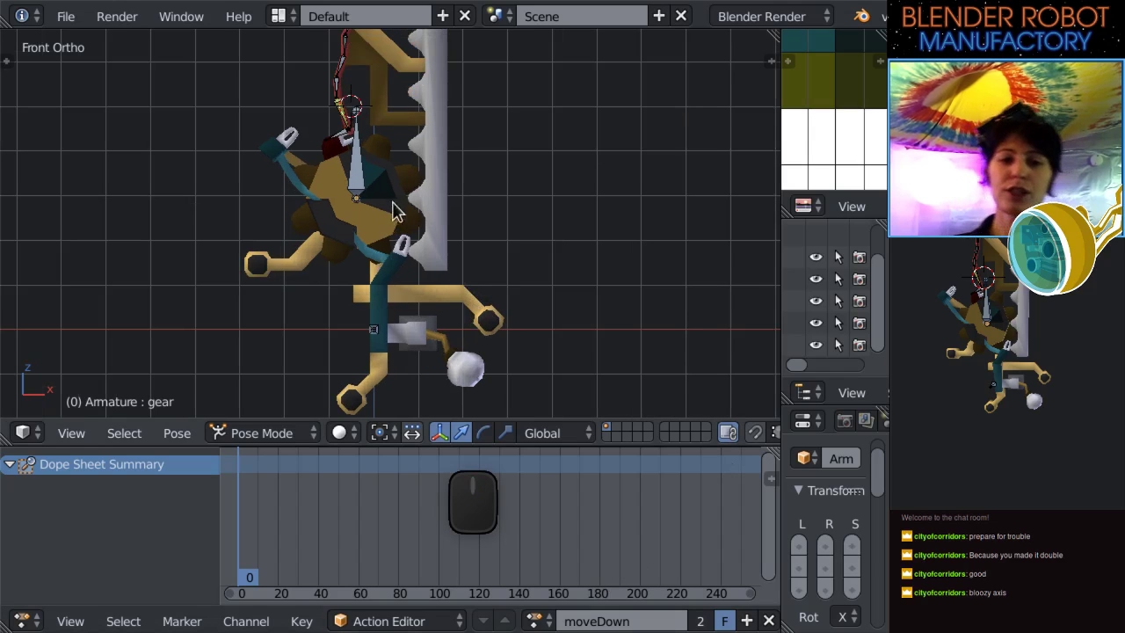
scroll(393, 208, "down", 2)
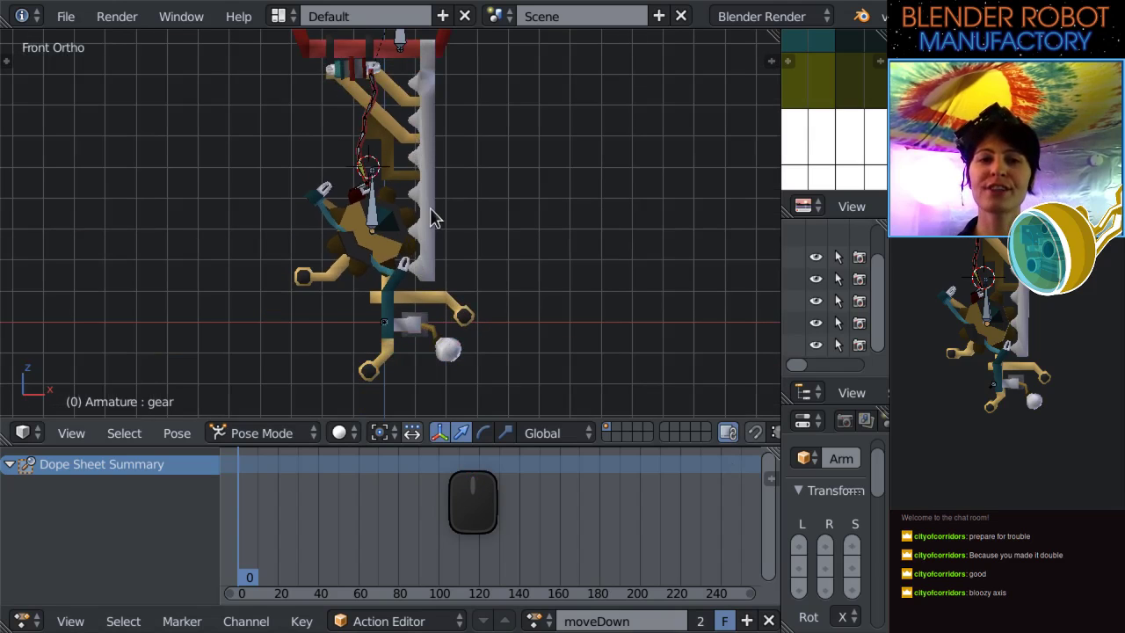
scroll(468, 176, "down", 1)
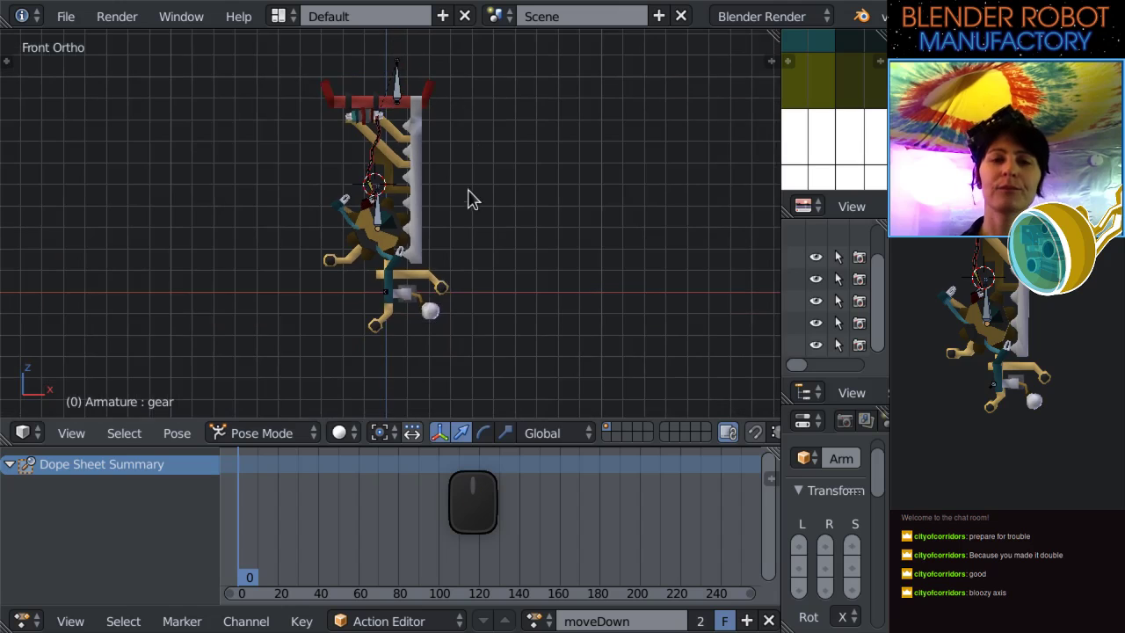
middle_click_drag(468, 198, 470, 214, "shift")
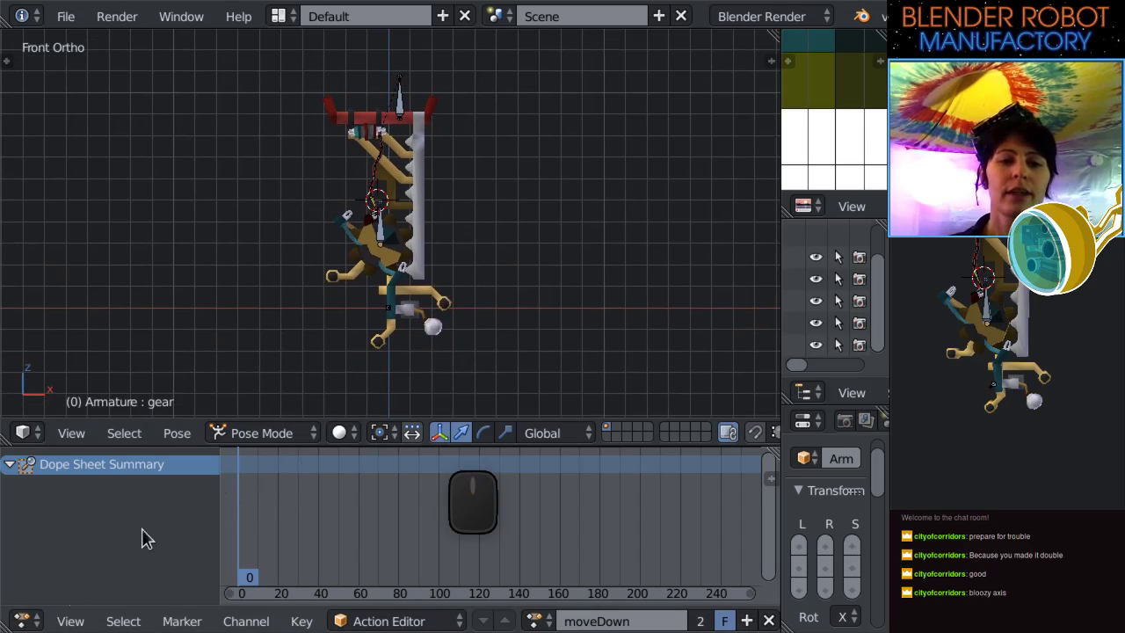
left_click(27, 620)
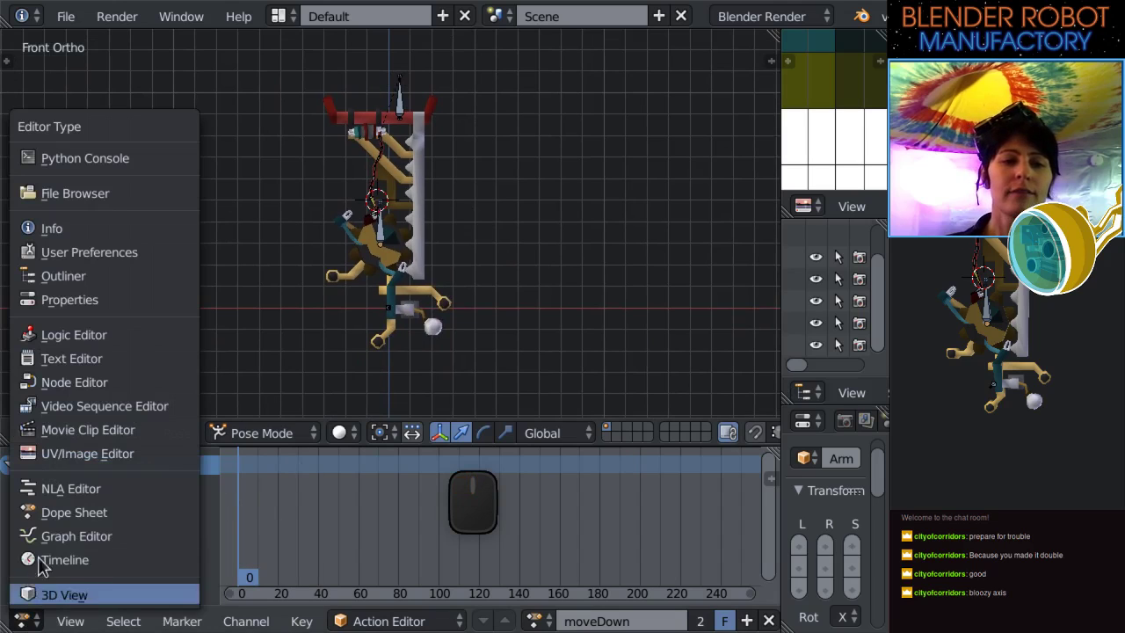
left_click(96, 560)
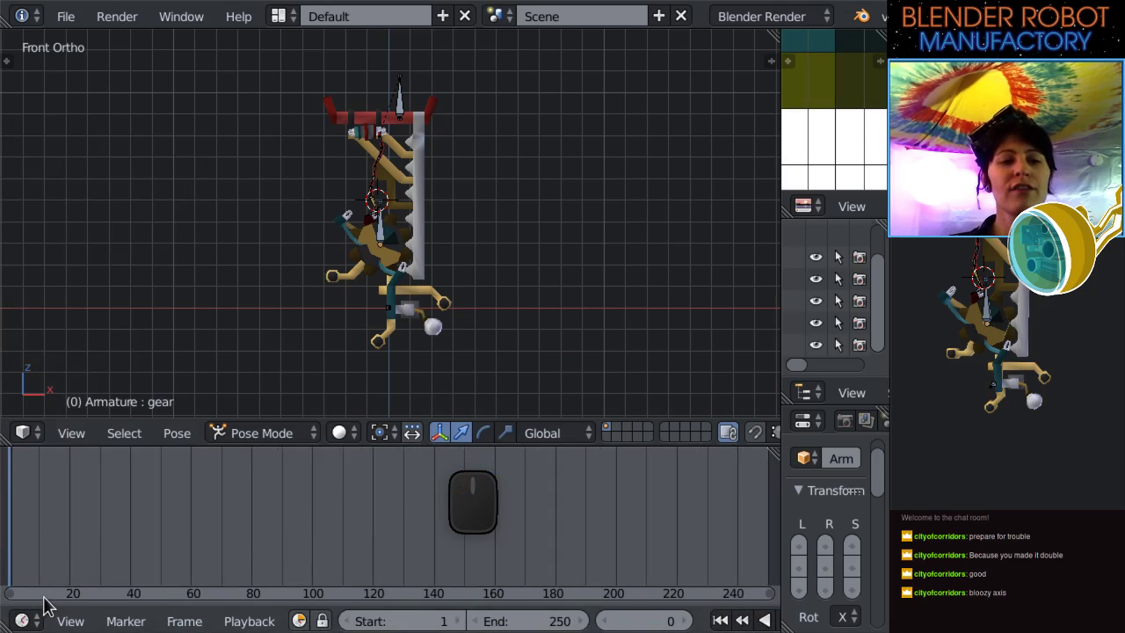
Set the animation's end frame to 41 and make frame 1 the current frame.
left_click(531, 621)
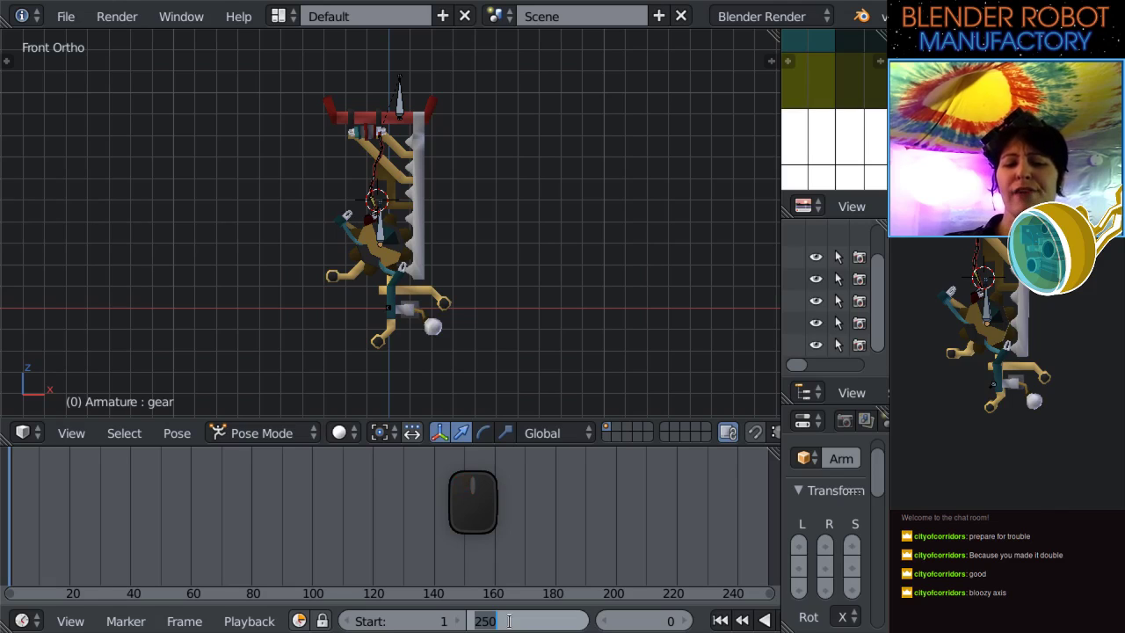
type("41")
key("Return")
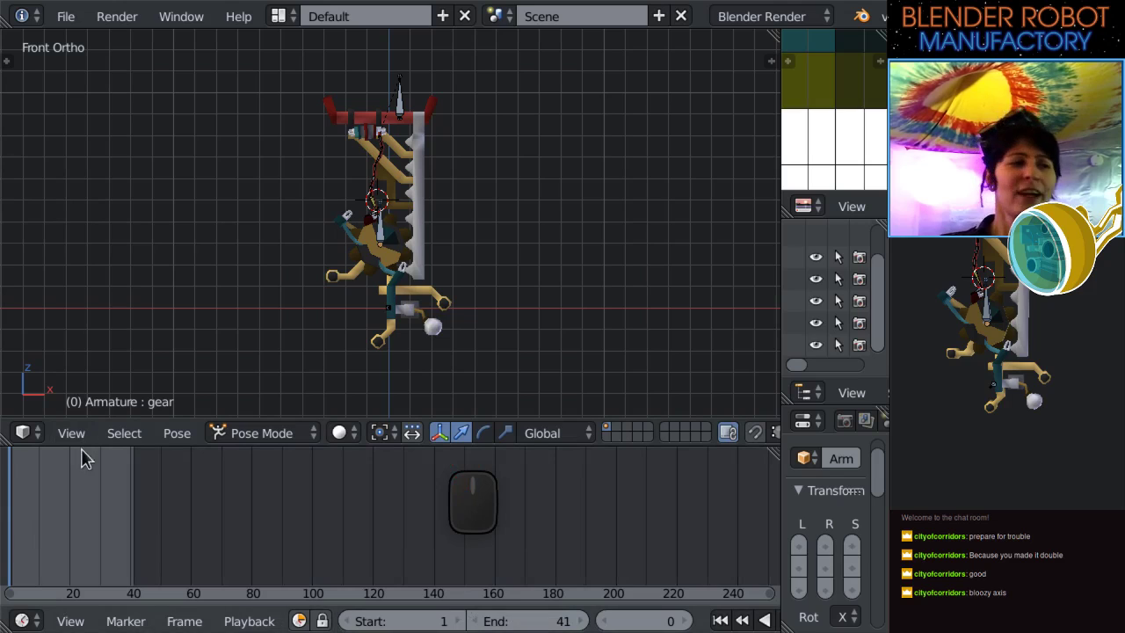
scroll(62, 478, "up", 1)
scroll(95, 509, "down", 2)
middle_click_drag(95, 509, 382, 497)
scroll(383, 501, "up", 2)
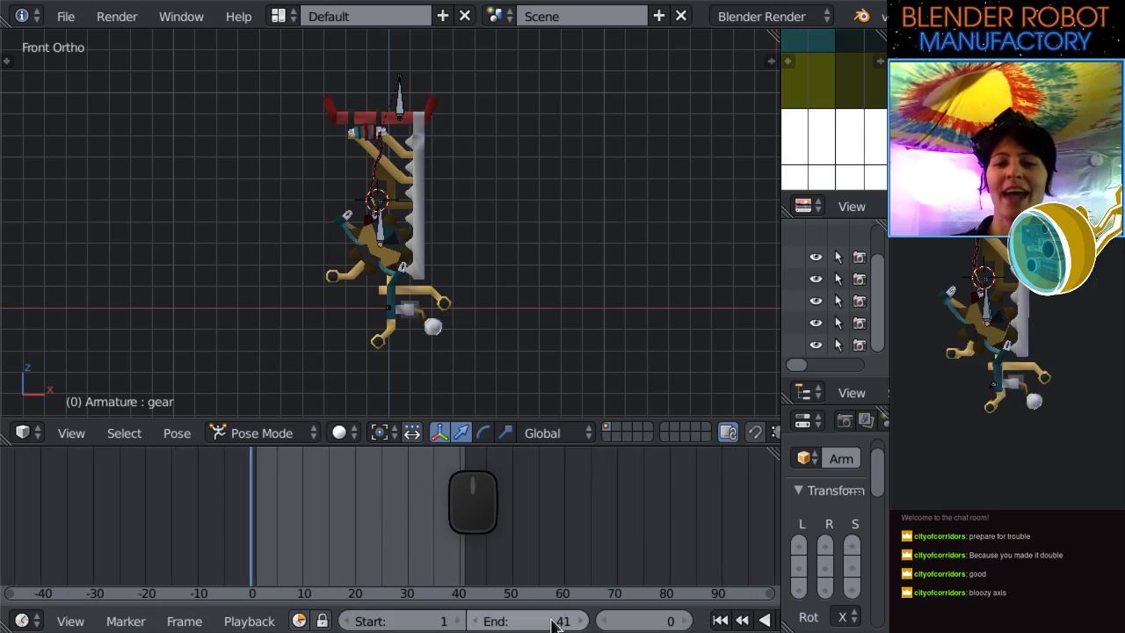
left_click_drag(266, 514, 256, 510)
Choose LocRot as the active keying set for inserting keyframes.
scroll(527, 620, "down", 4)
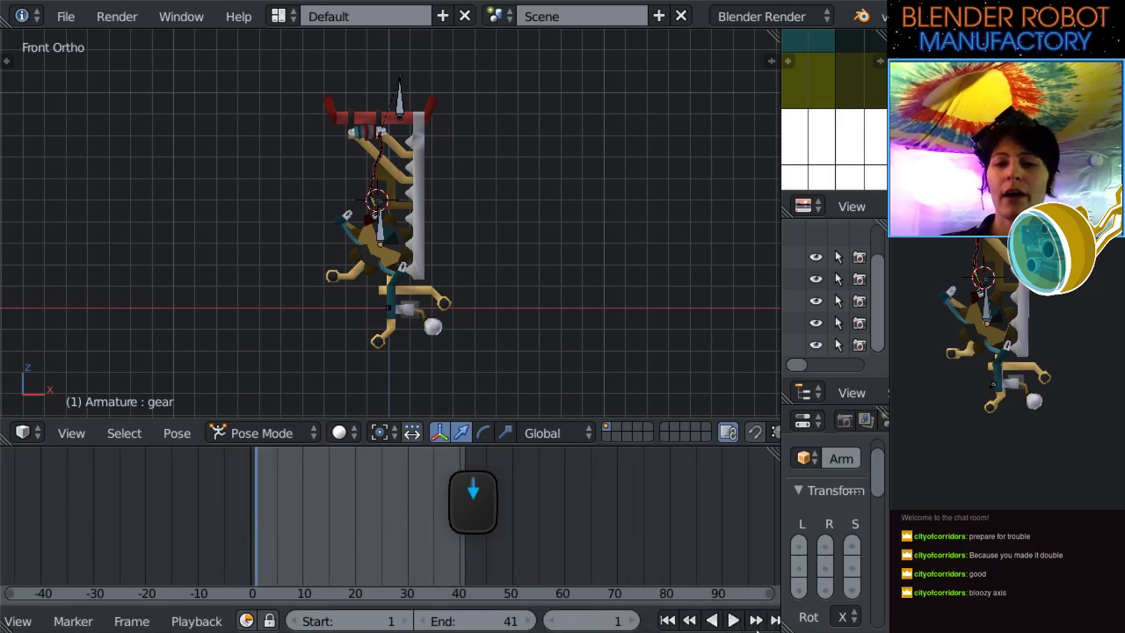
scroll(739, 625, "down", 8)
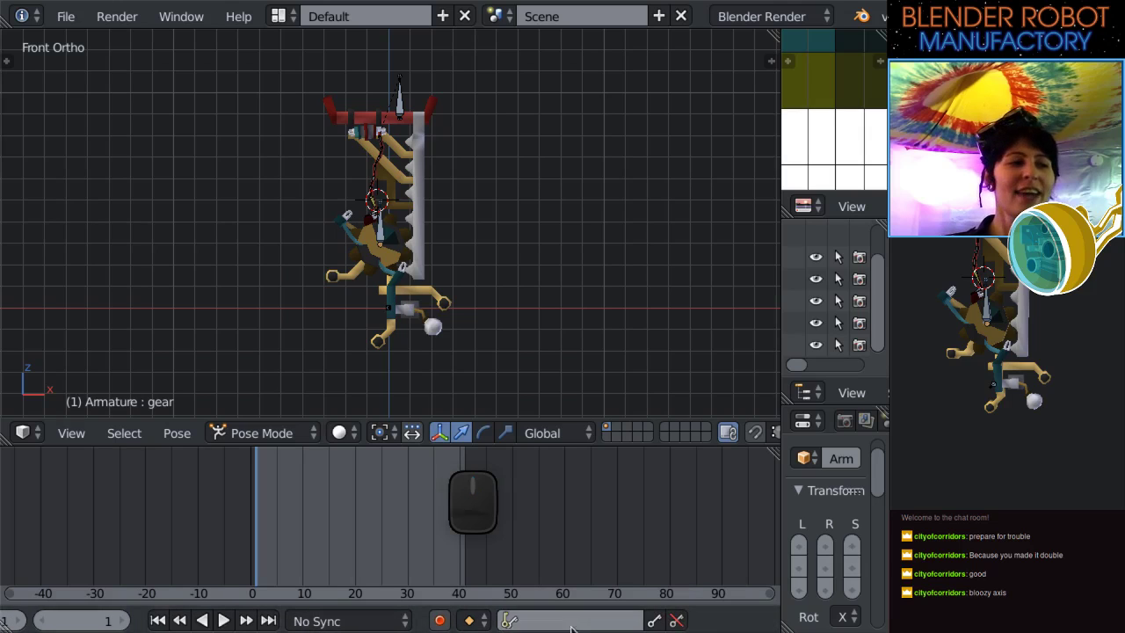
scroll(575, 622, "up", 2)
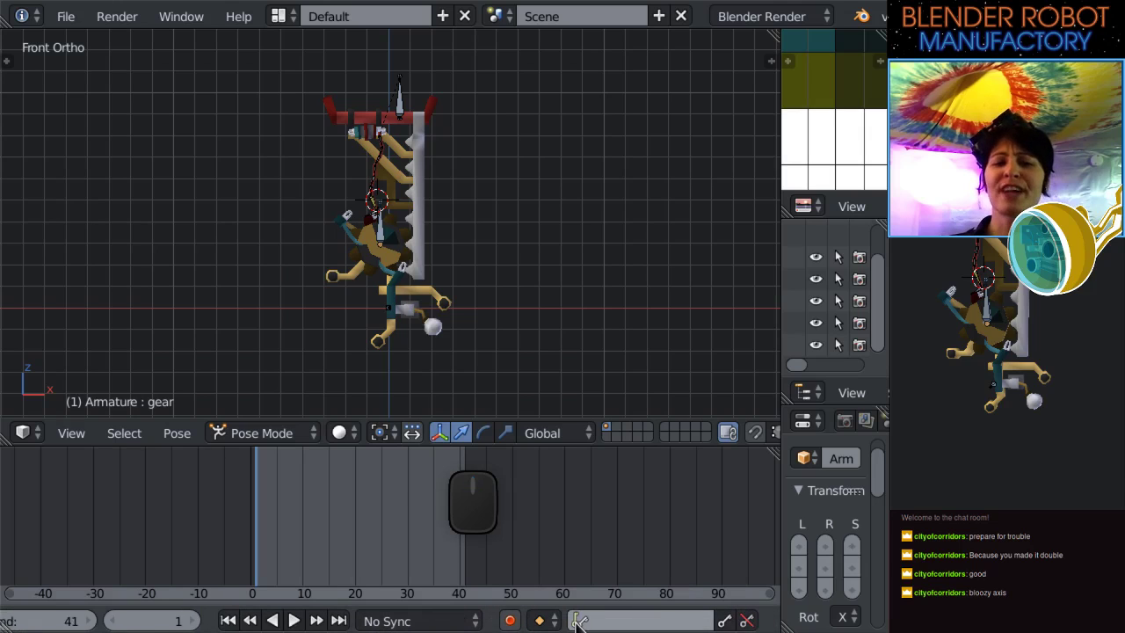
scroll(706, 625, "up", 7)
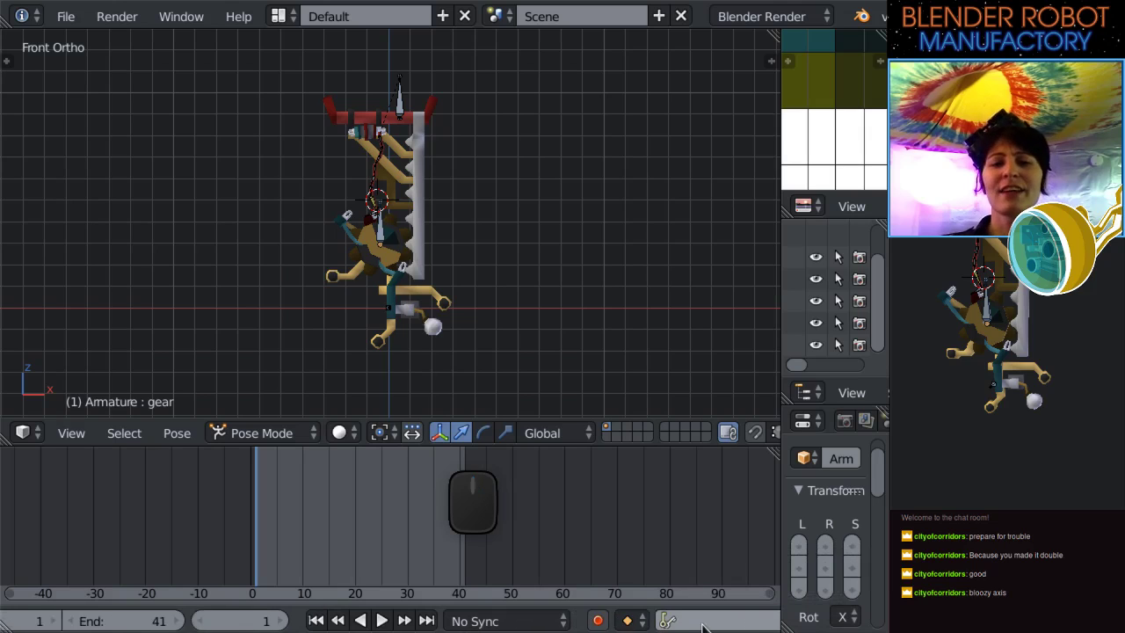
scroll(703, 626, "up", 7)
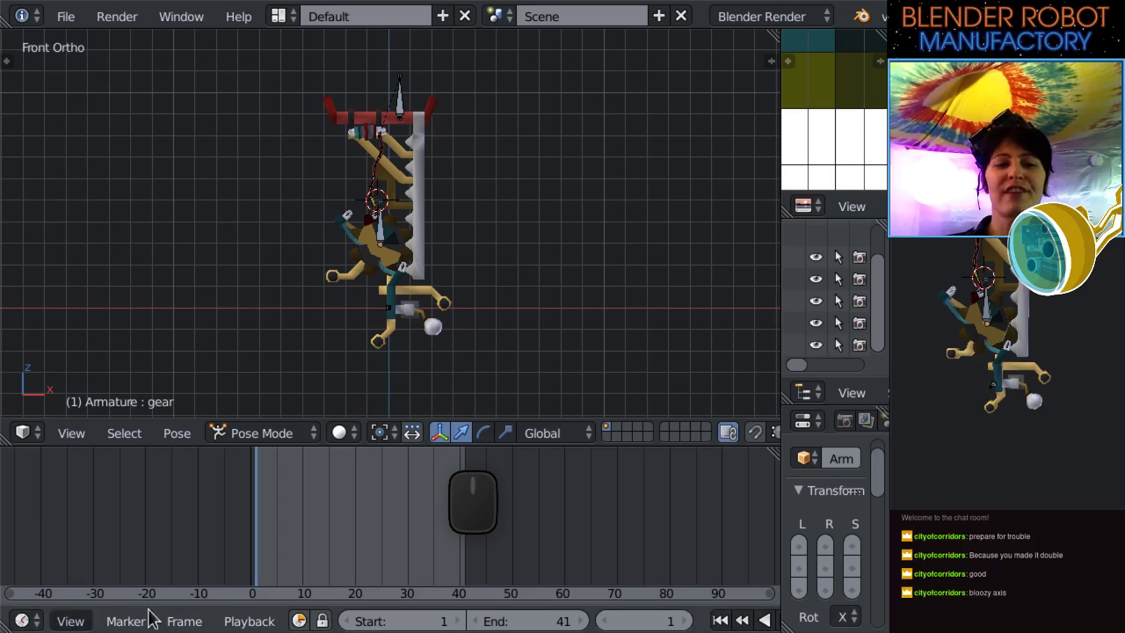
scroll(242, 620, "down", 16)
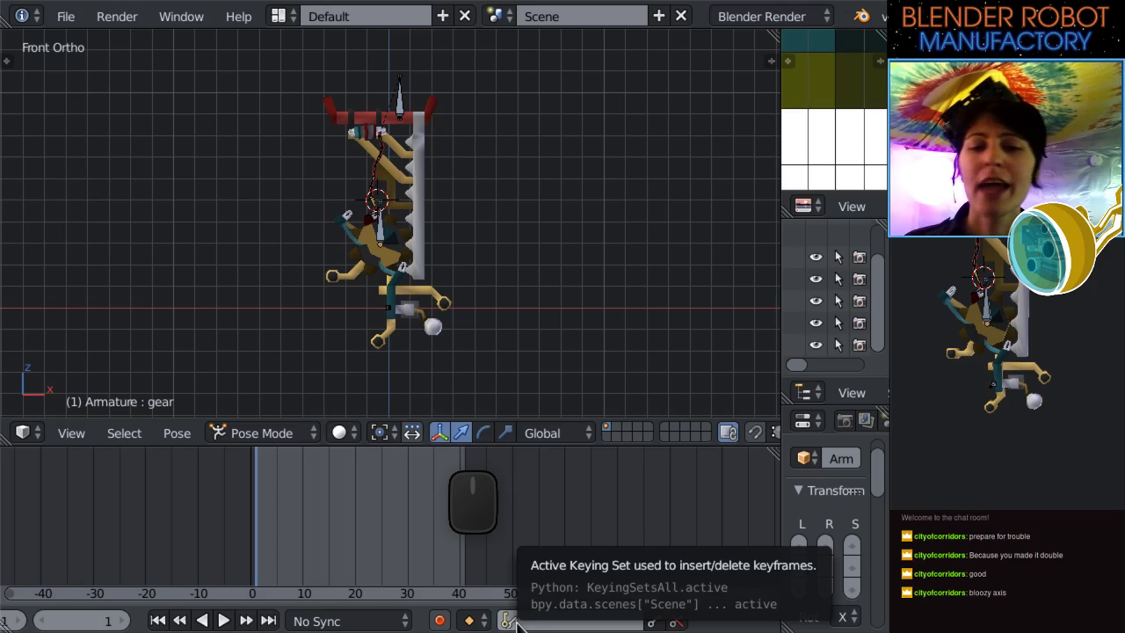
left_click(516, 620)
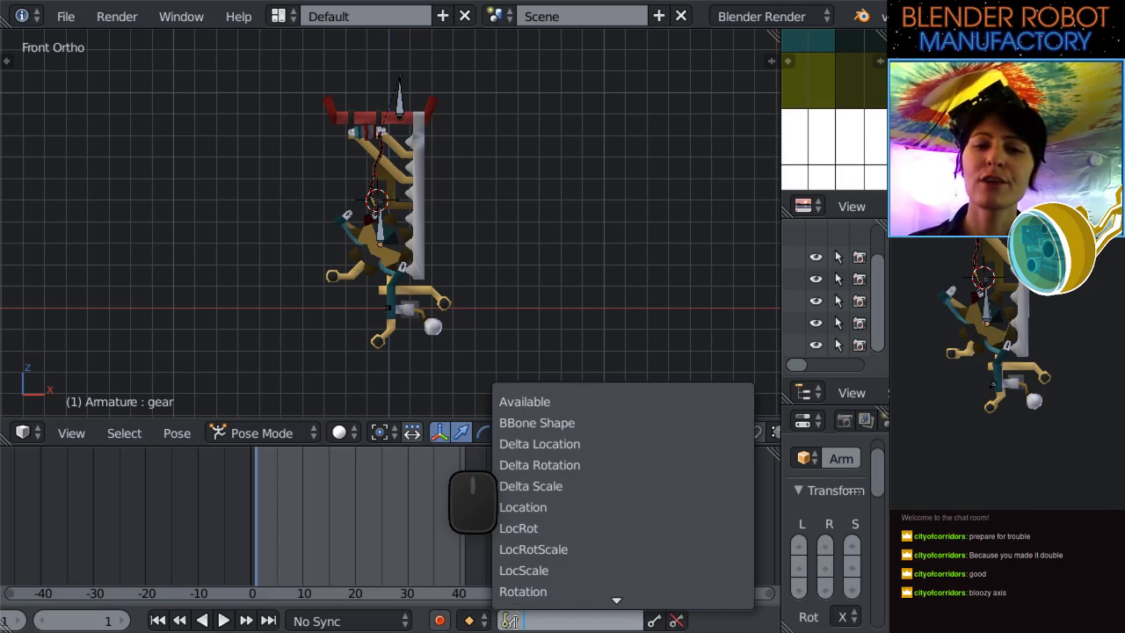
left_click(575, 524)
Select the gear bone and inspect the whole rig in wireframe, returning to solid shading.
scroll(507, 287, "up", 3)
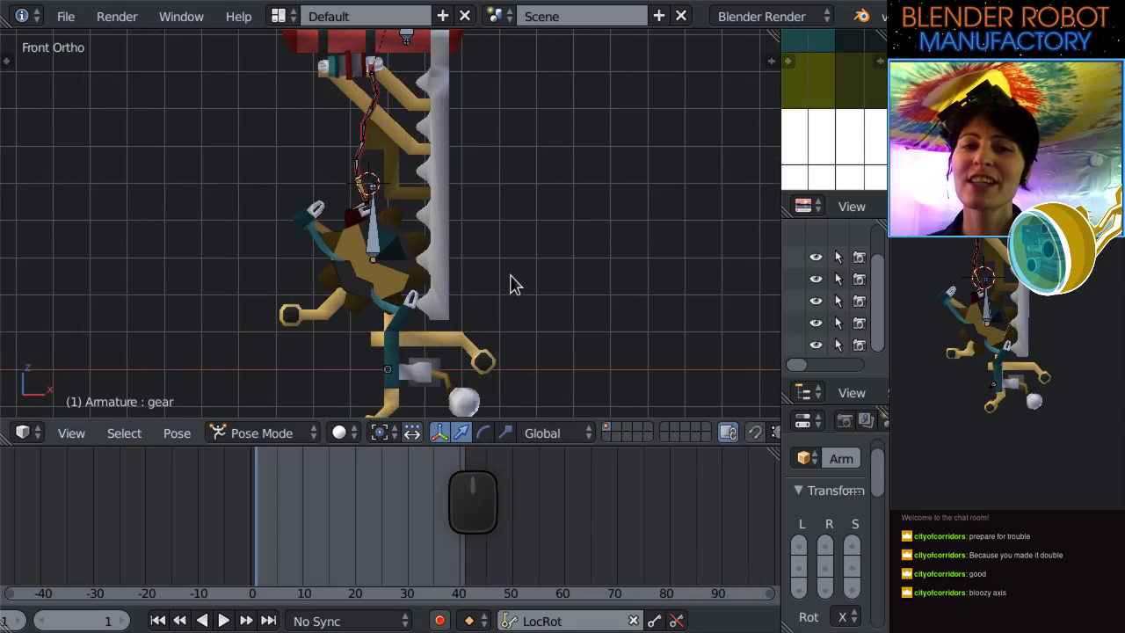
scroll(492, 378, "up", 2)
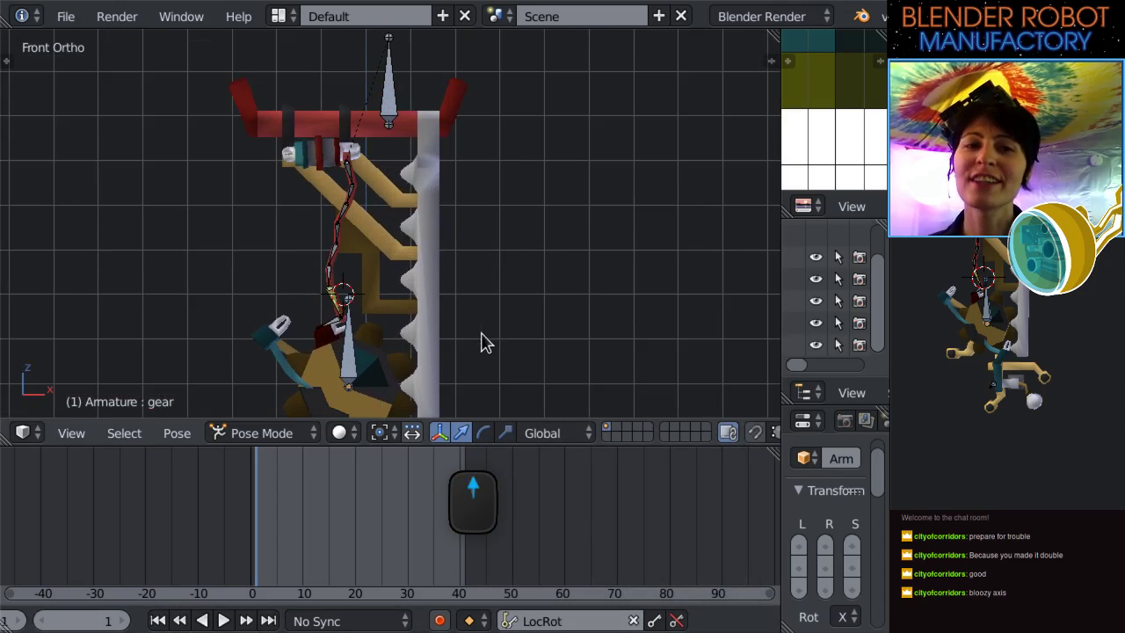
right_click(358, 360)
scroll(358, 360, "down", 1)
scroll(472, 311, "down", 2)
key("z")
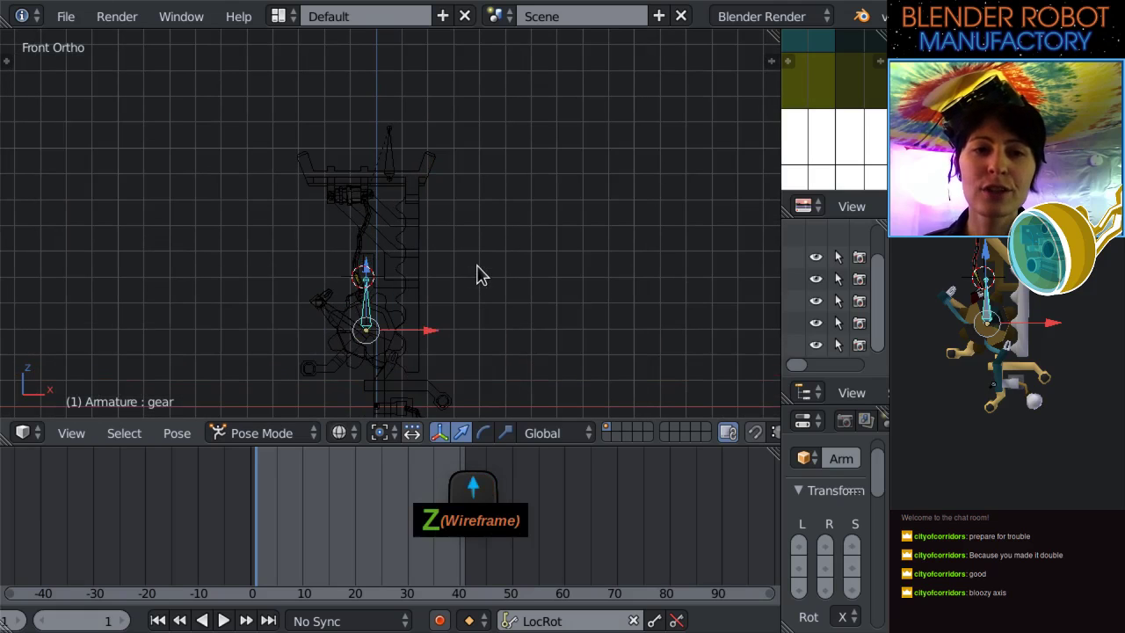
scroll(498, 290, "up", 2)
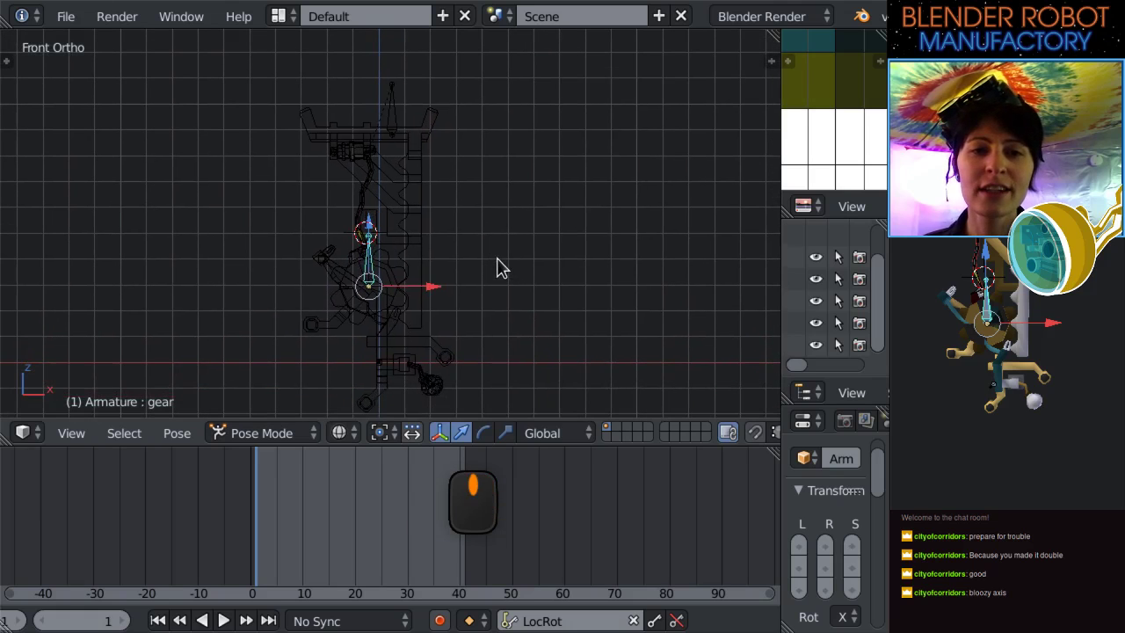
key("z")
scroll(485, 321, "up", 1)
scroll(486, 329, "down", 1)
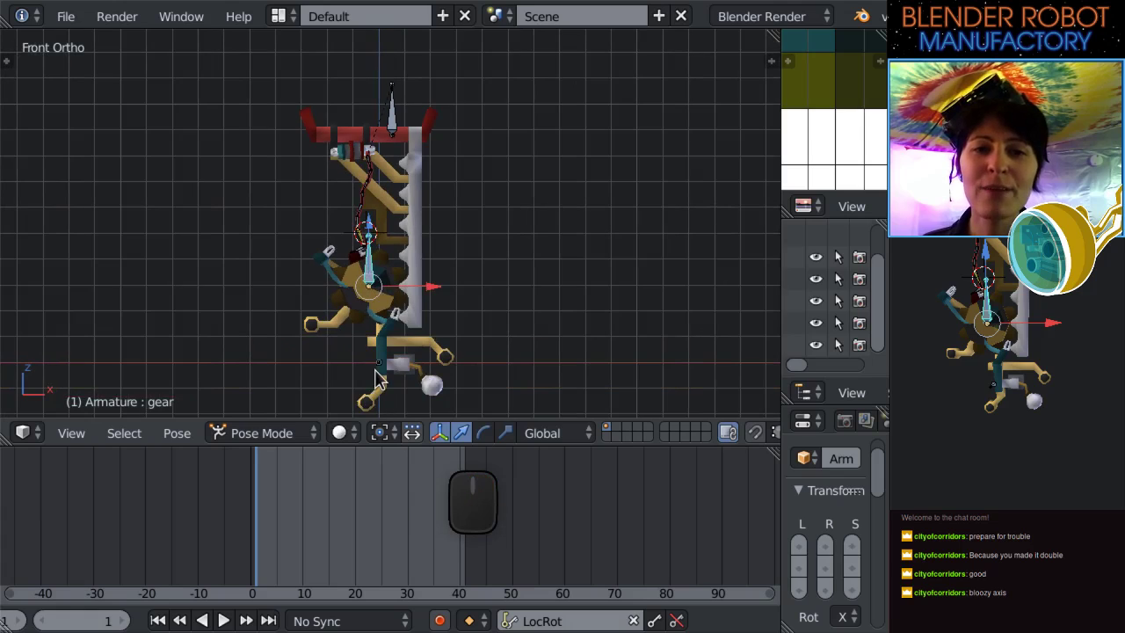
Select the root bone, undo a trial vertical move, and clear the bone's location.
left_click(382, 369)
left_click_drag(386, 304, 384, 303)
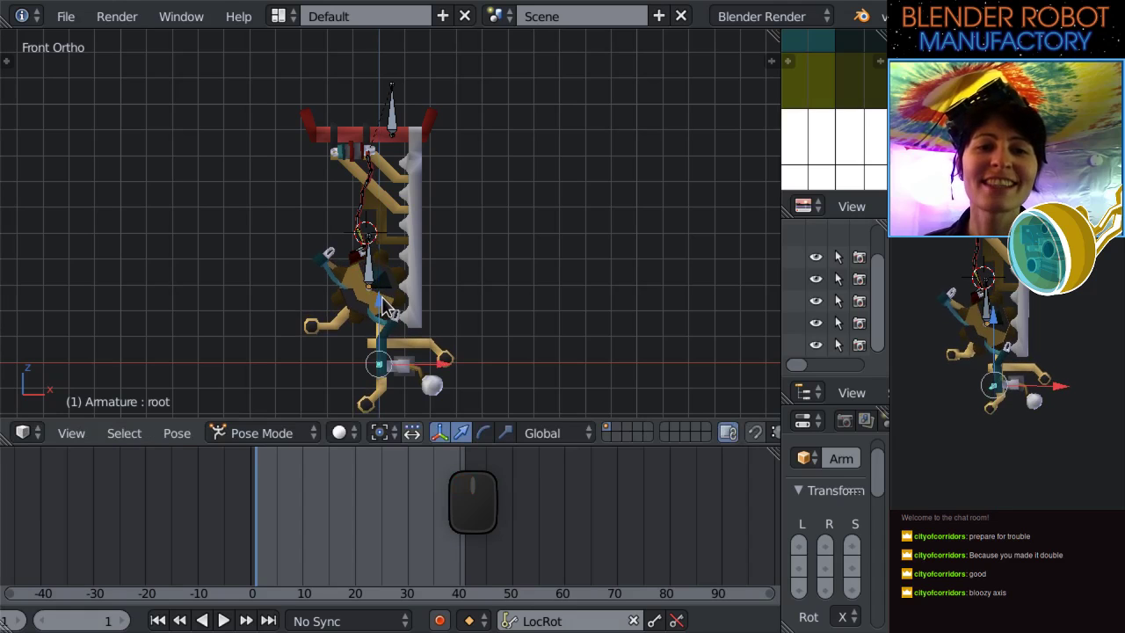
key("ctrl+z")
key("alt+g")
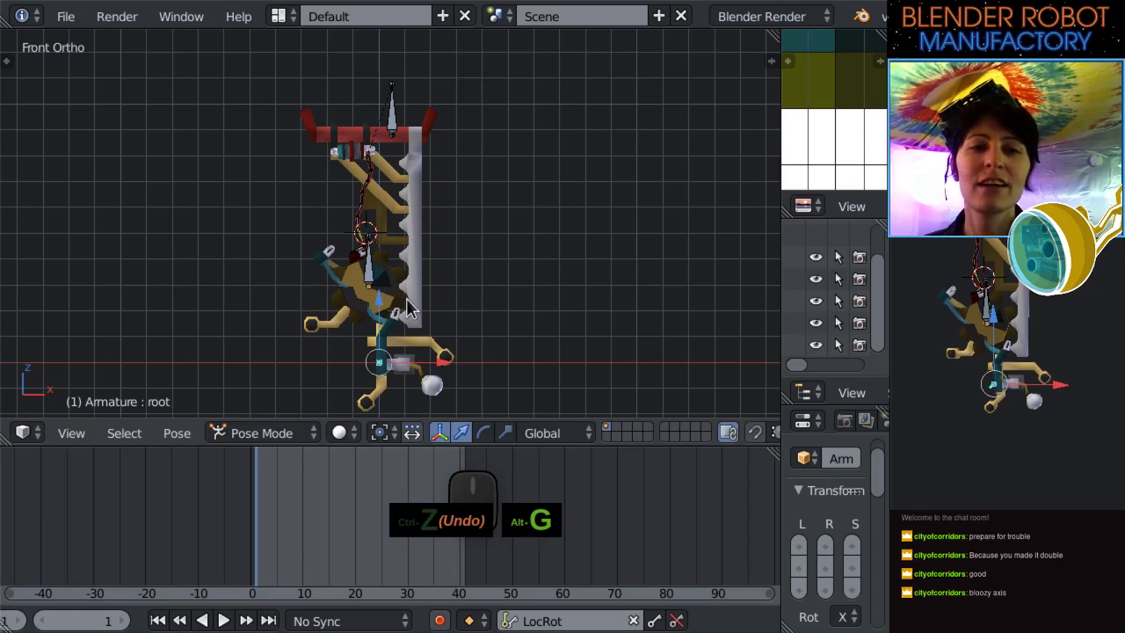
Select all bones of the armature and insert a LocRot keyframe for them at frame 1.
scroll(400, 304, "up", 1)
key("a")
key("a")
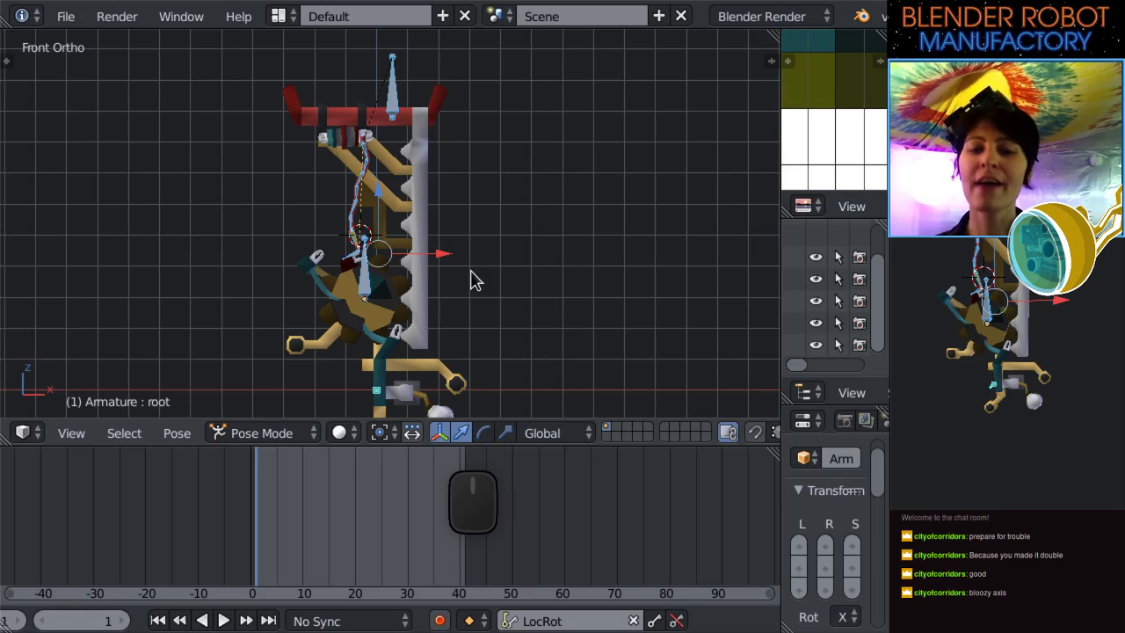
key("i")
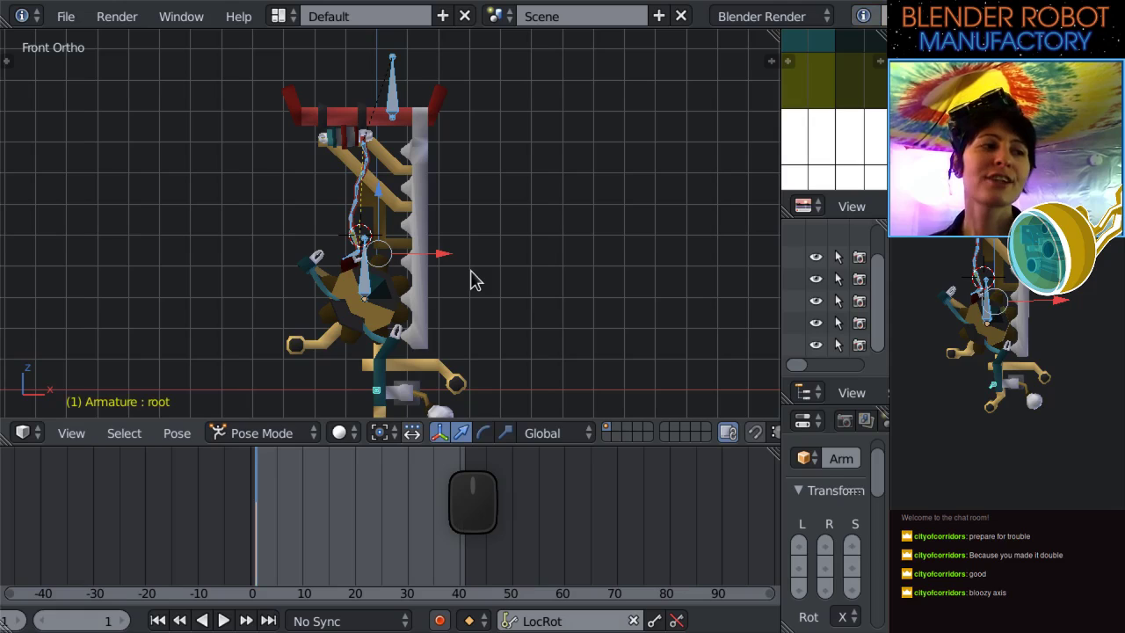
Review the list of available keying sets and keep LocRot as the active one.
left_click(559, 620)
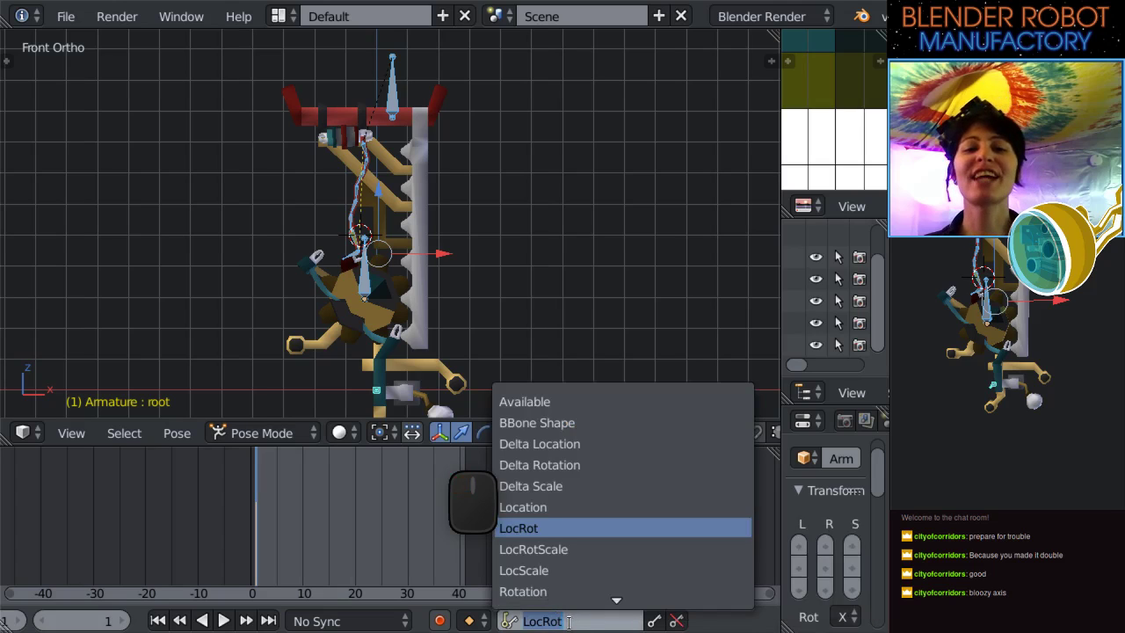
left_click(569, 620)
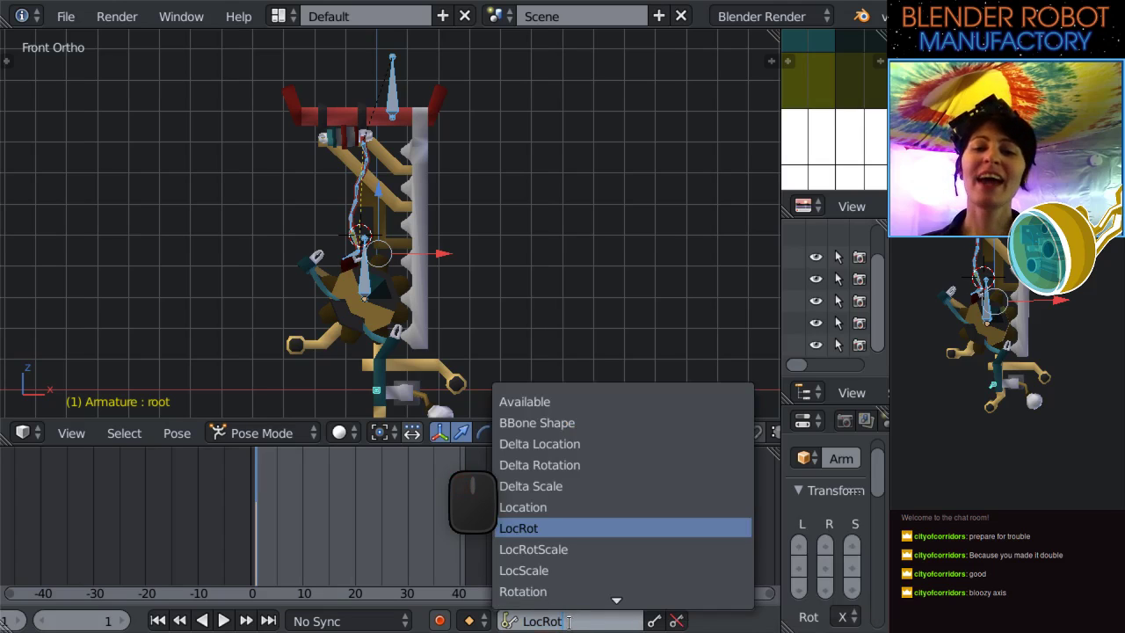
left_click(581, 533)
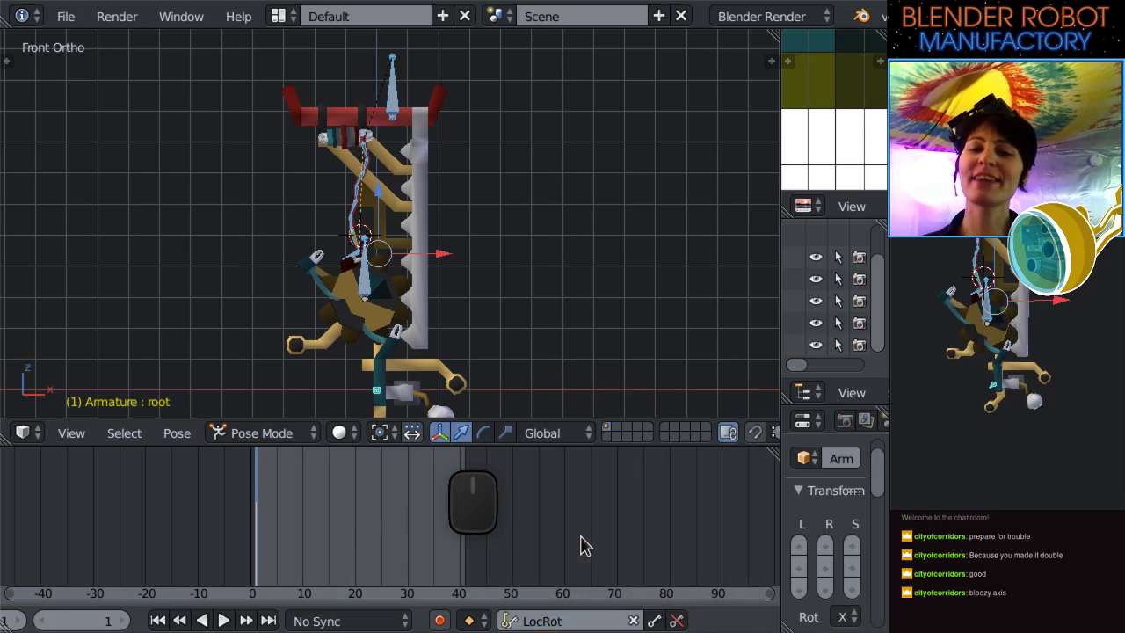
Select the root bone, try scaling it, and reset its scale.
scroll(497, 243, "up", 2)
middle_click_drag(469, 334, 473, 187, "shift")
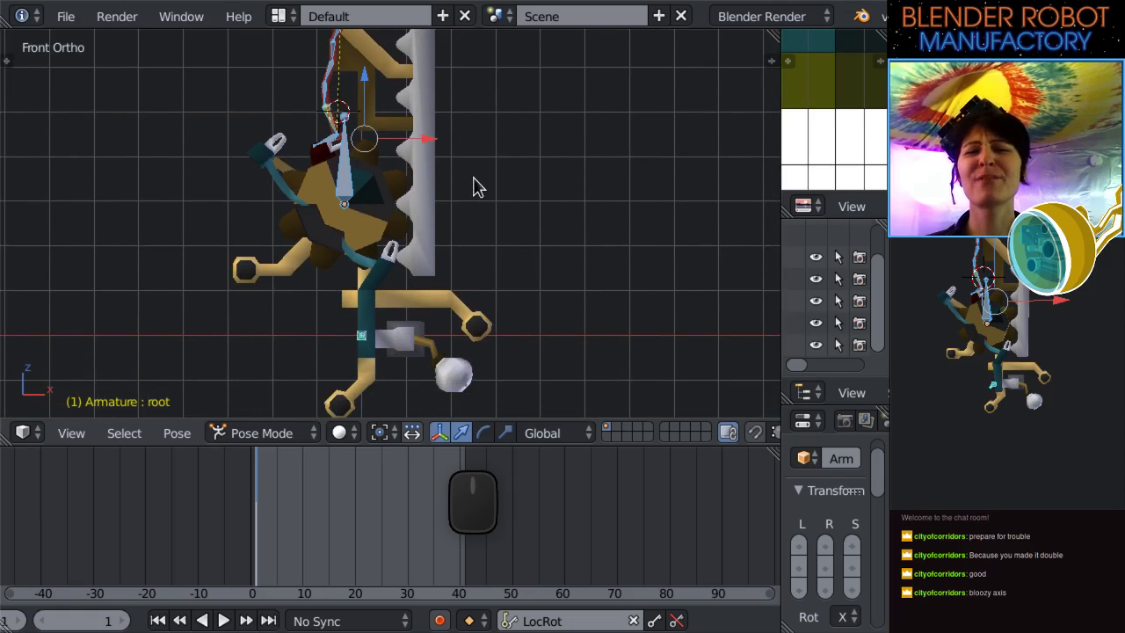
scroll(474, 178, "down", 1)
middle_click_drag(476, 205, 474, 217, "shift")
scroll(474, 217, "up", 3)
right_click(346, 404)
scroll(448, 325, "down", 2)
key("s")
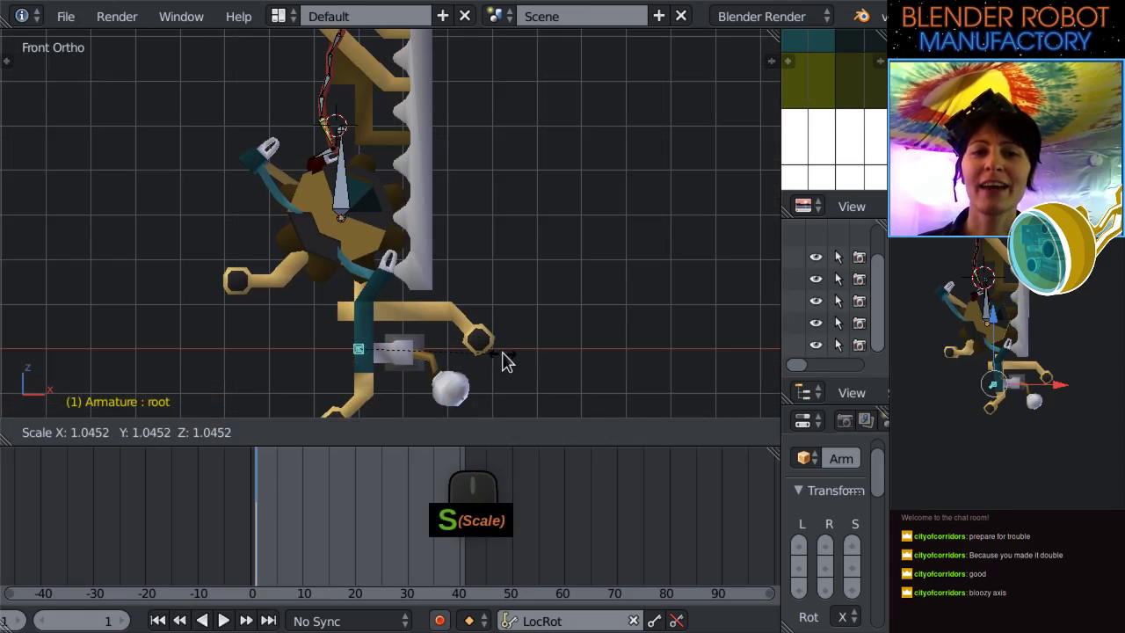
right_click(497, 345)
key("alt+s")
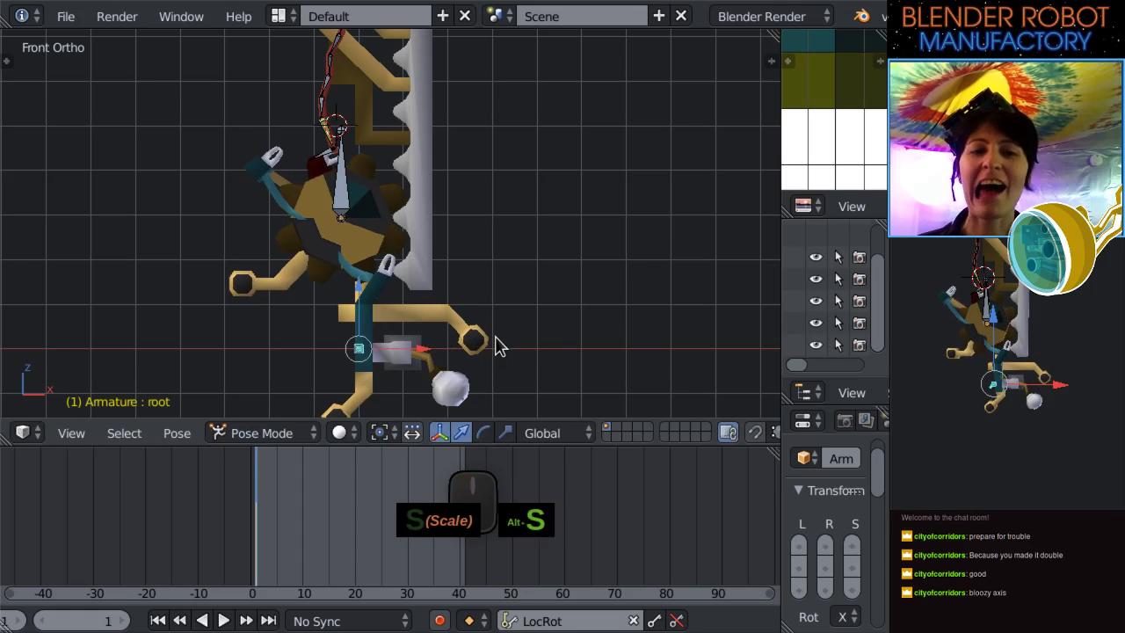
scroll(492, 231, "up", 3)
middle_click_drag(492, 231, 499, 349, "shift")
scroll(495, 346, "down", 2)
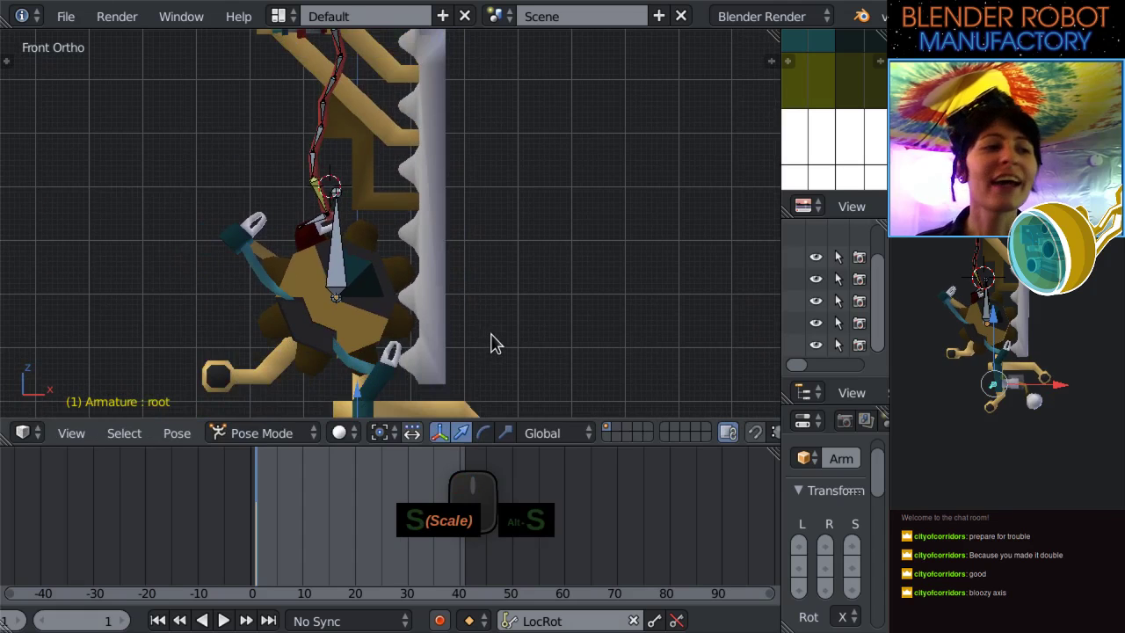
Select all bones of the armature and clear their rotation, scale and location.
scroll(489, 328, "down", 3)
key("a")
key("a")
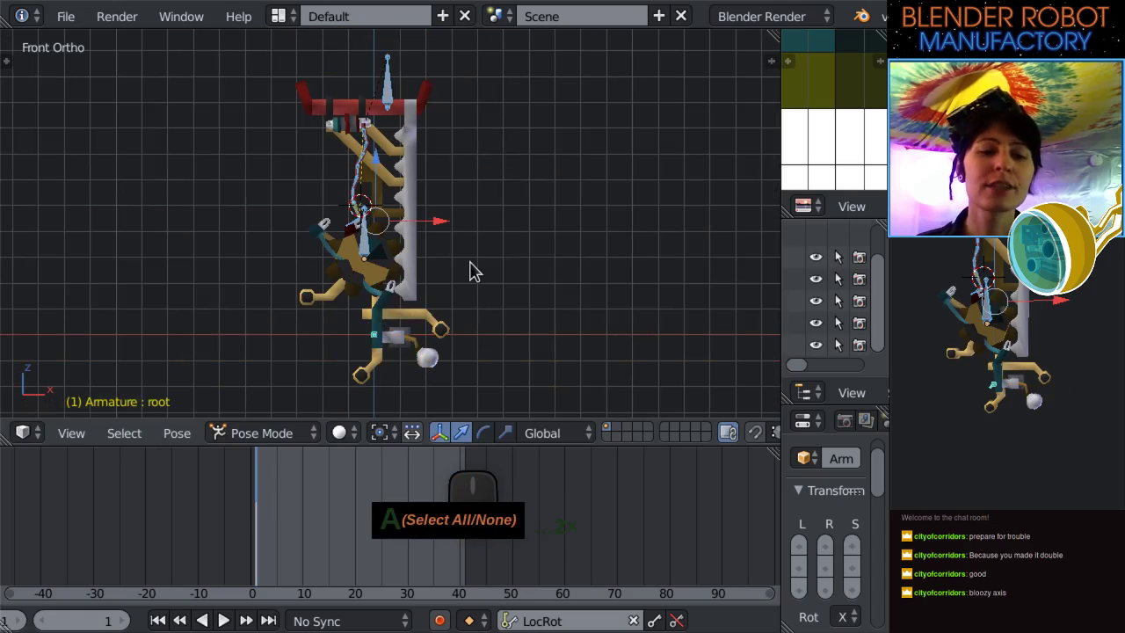
key("alt+r")
key("alt+s")
key("alt+g")
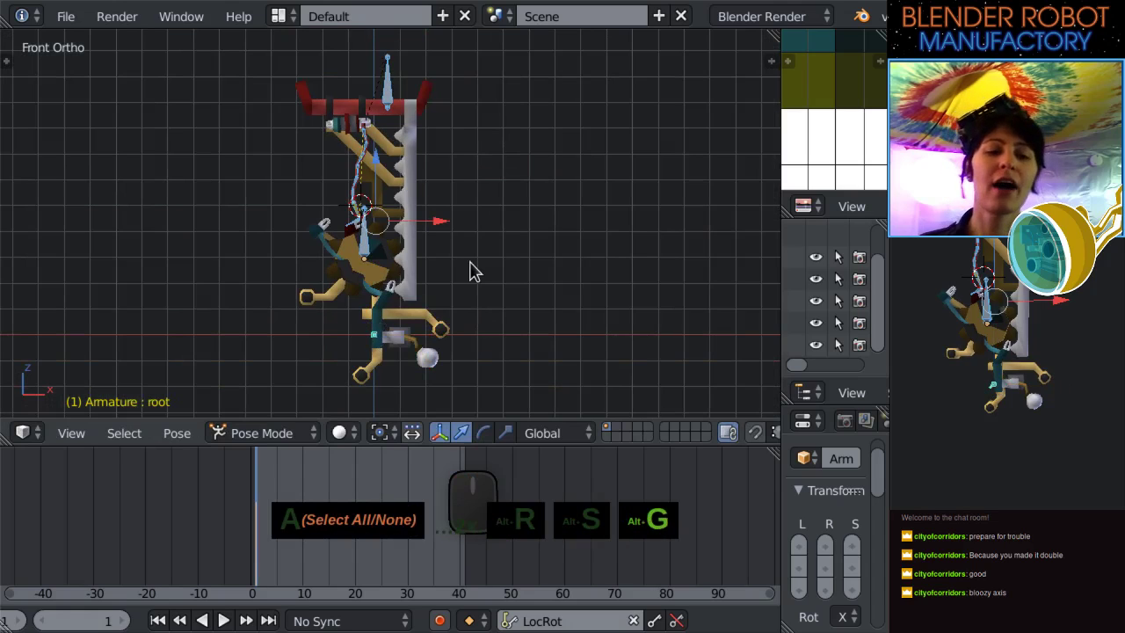
Move the current frame to 41, the end of the animation range.
scroll(472, 207, "up", 3)
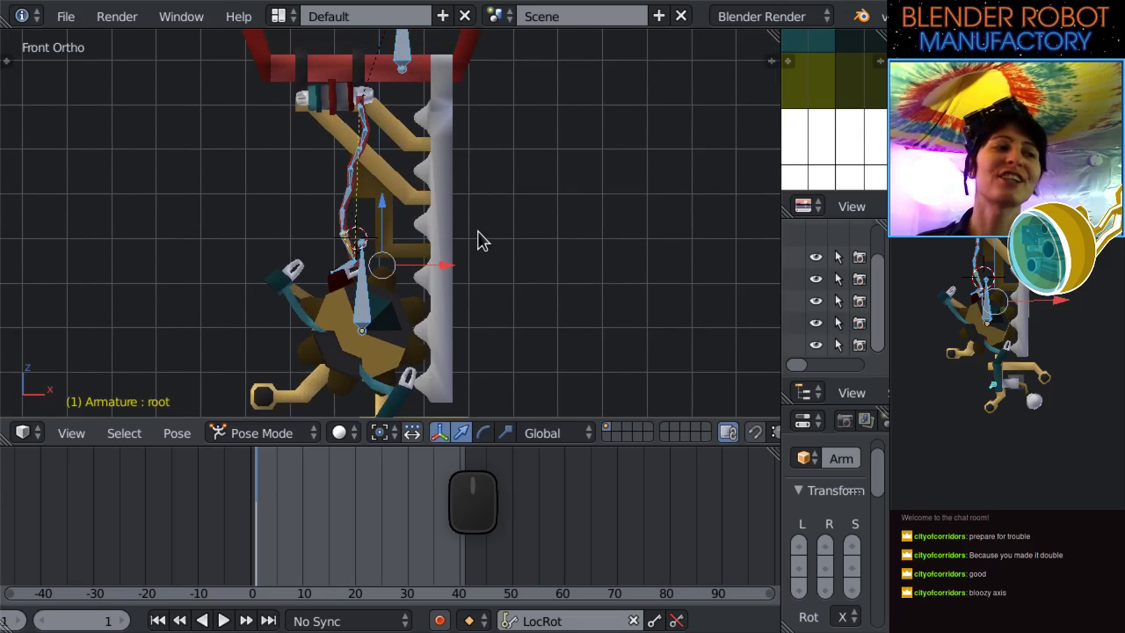
scroll(477, 238, "up", 2)
scroll(489, 334, "down", 3)
scroll(489, 352, "up", 3)
scroll(527, 96, "down", 2, "shift")
left_click_drag(299, 573, 466, 582)
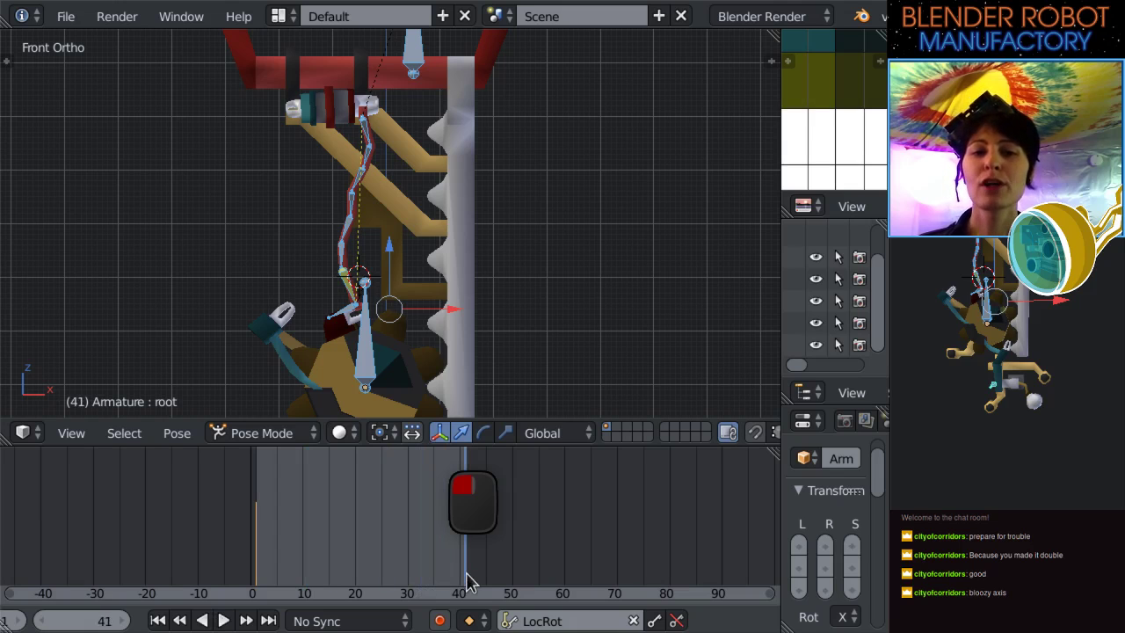
scroll(512, 314, "down", 3)
scroll(484, 251, "up", 2)
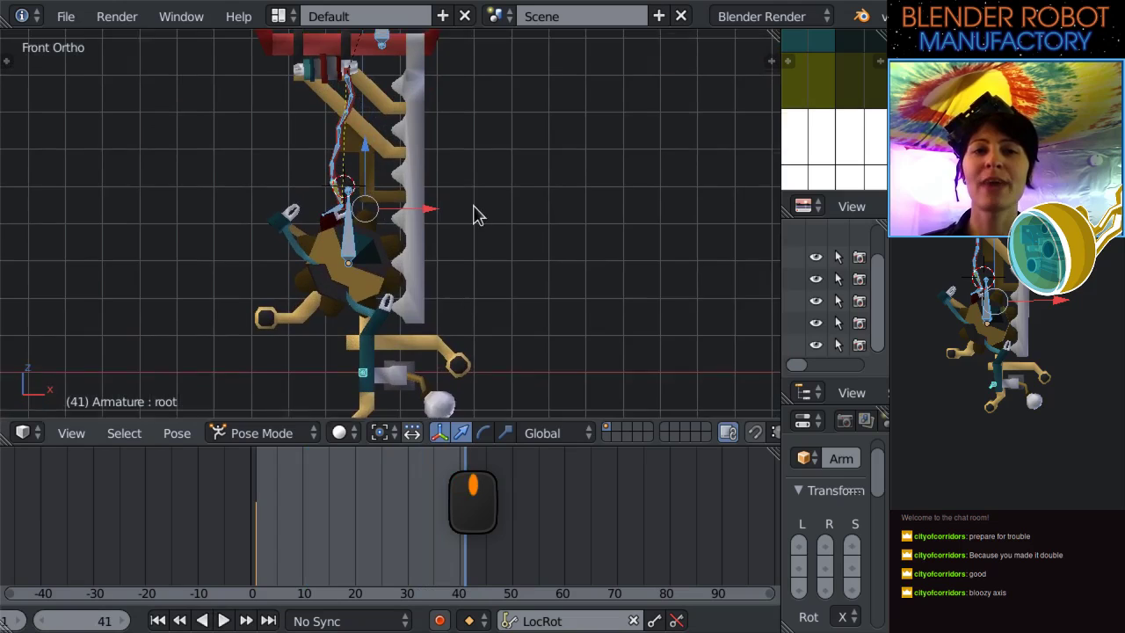
scroll(473, 215, "down", 2)
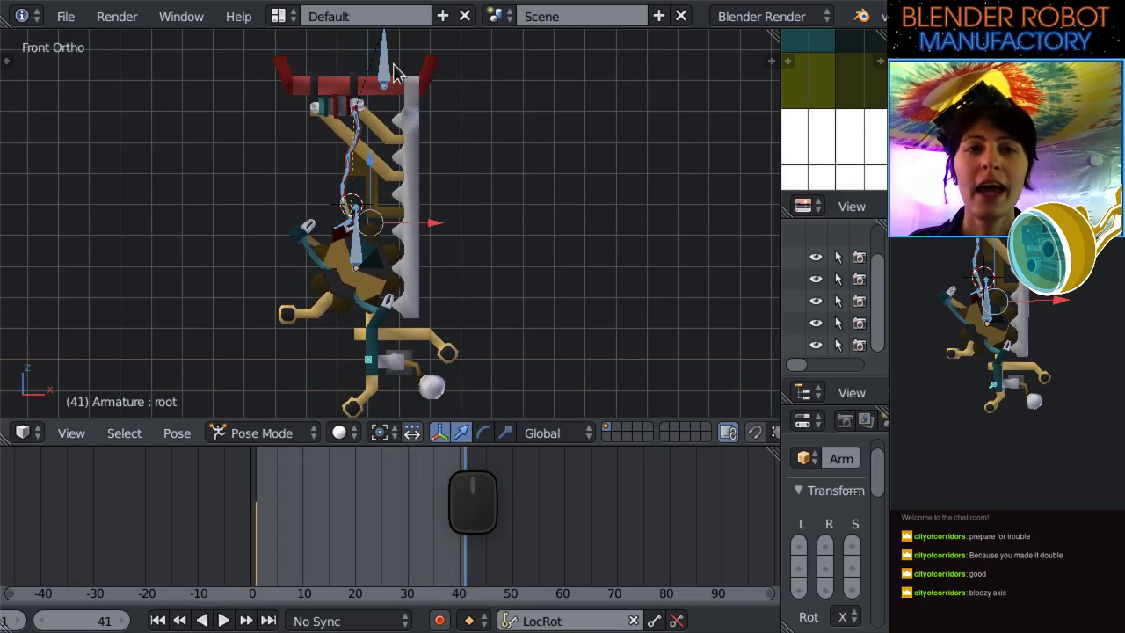
Rotate the gear bone clockwise by about 125 degrees, then refine it by about 1.3 degrees to mesh with the rack teeth.
right_click(385, 58)
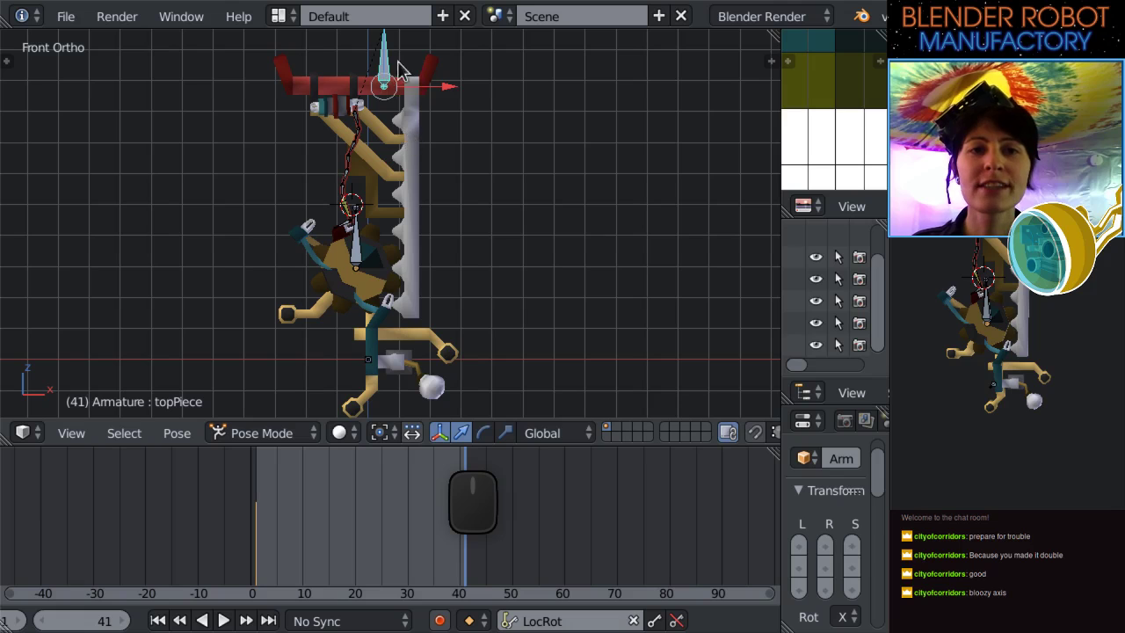
scroll(412, 103, "down", 1)
scroll(520, 183, "up", 1)
scroll(427, 259, "up", 1)
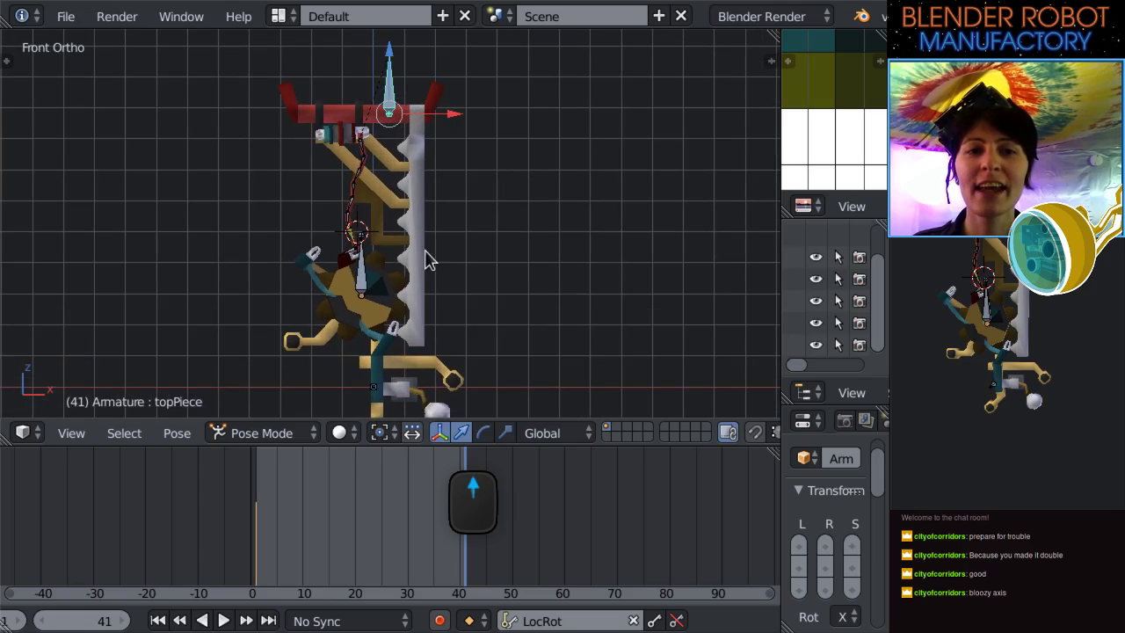
right_click(369, 283)
scroll(391, 263, "up", 3)
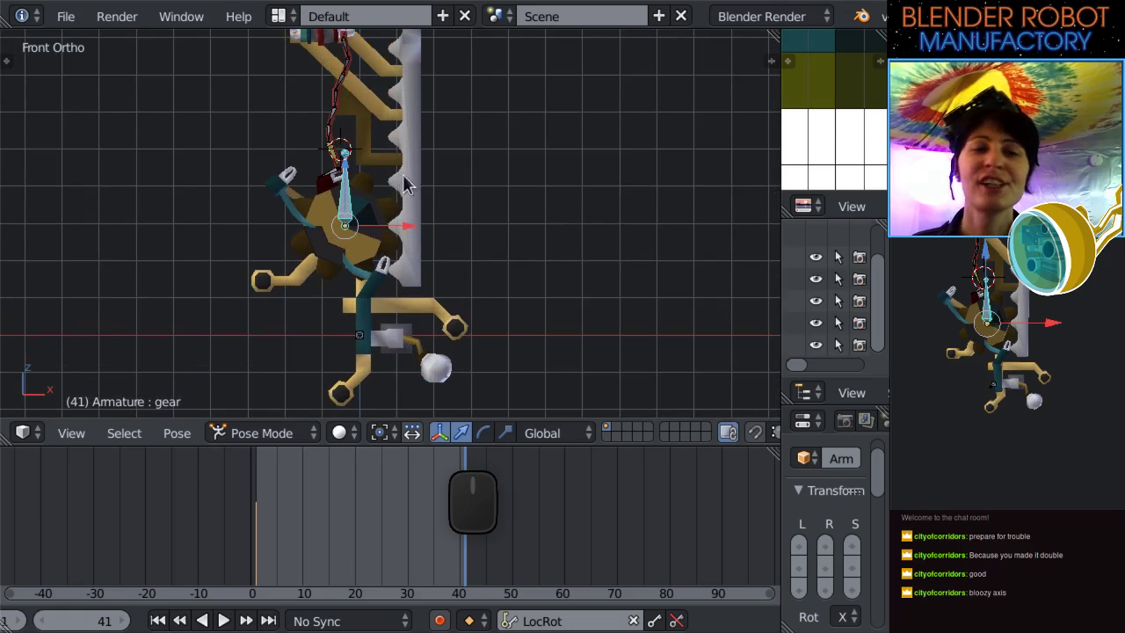
key("r")
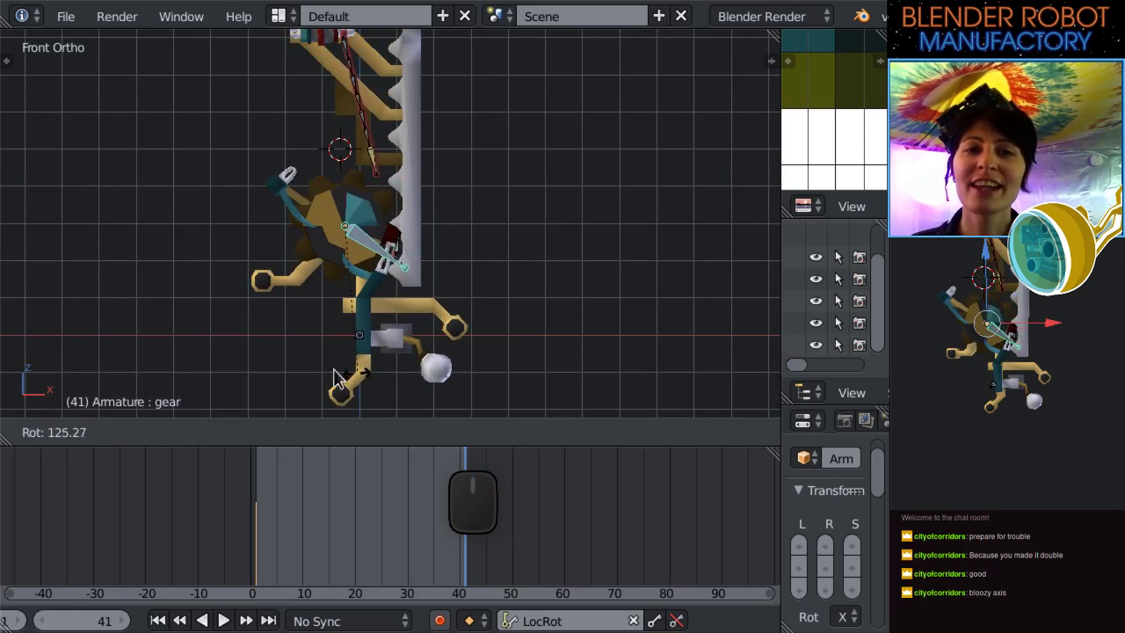
left_click(337, 377)
scroll(336, 377, "up", 6)
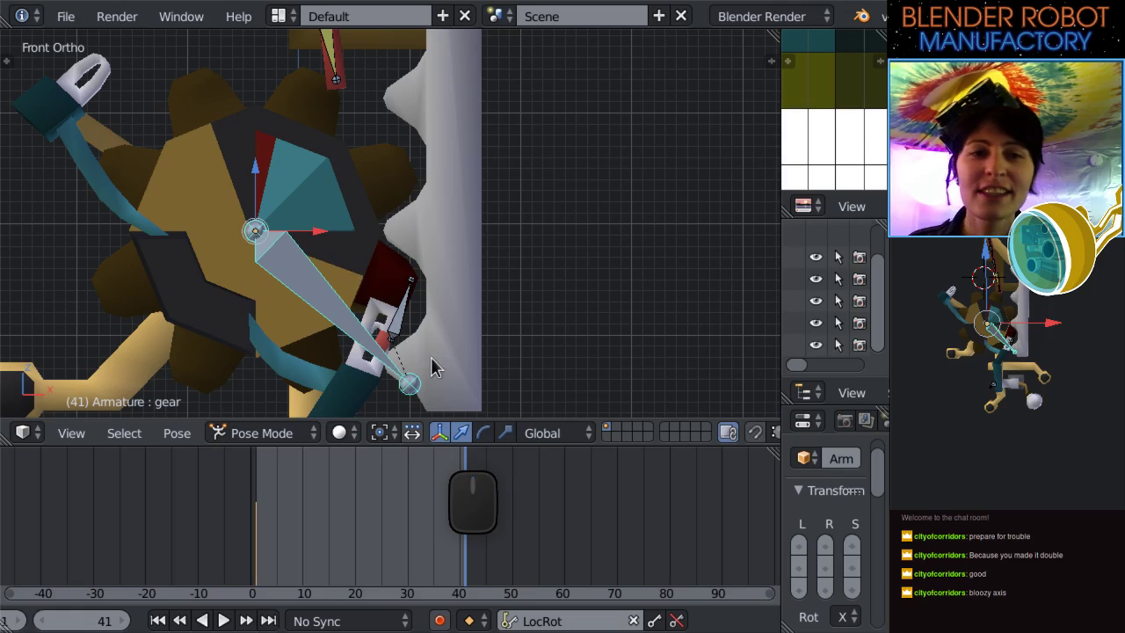
key("r")
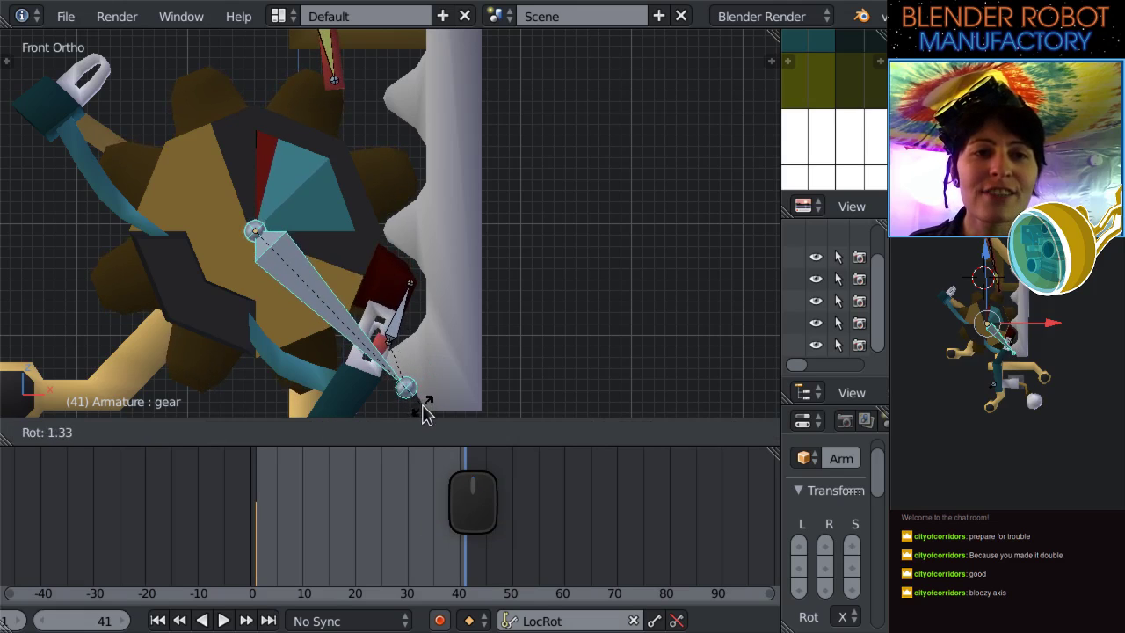
left_click(424, 411)
scroll(421, 351, "down", 5)
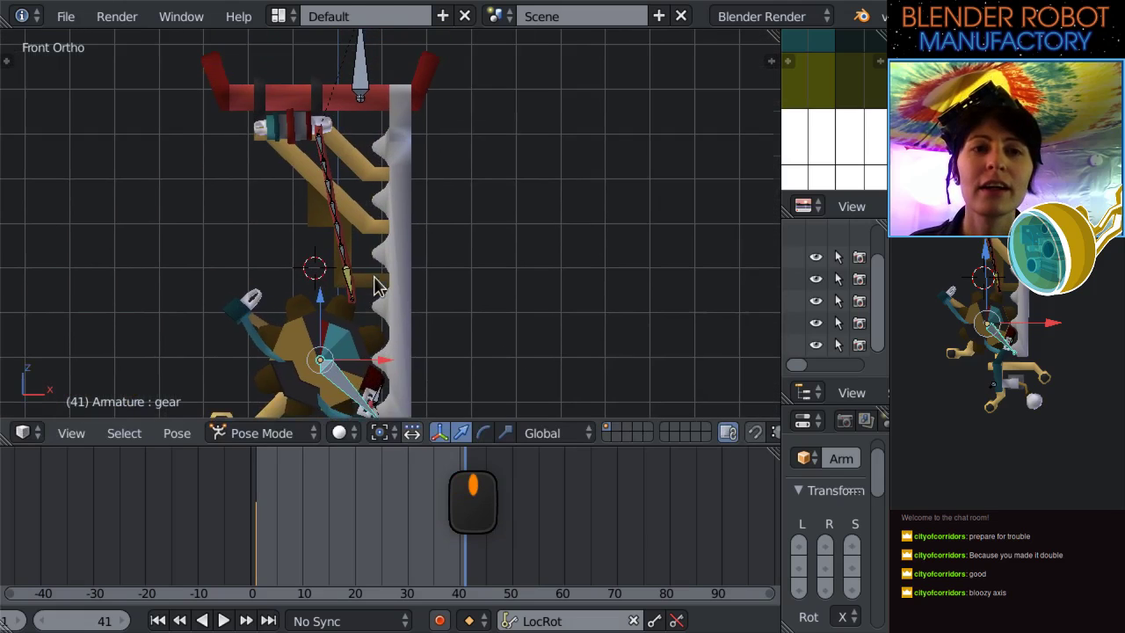
Move the topPiece bone straight down until the red top piece sits just above the gear and the rack teeth mesh.
right_click(367, 92)
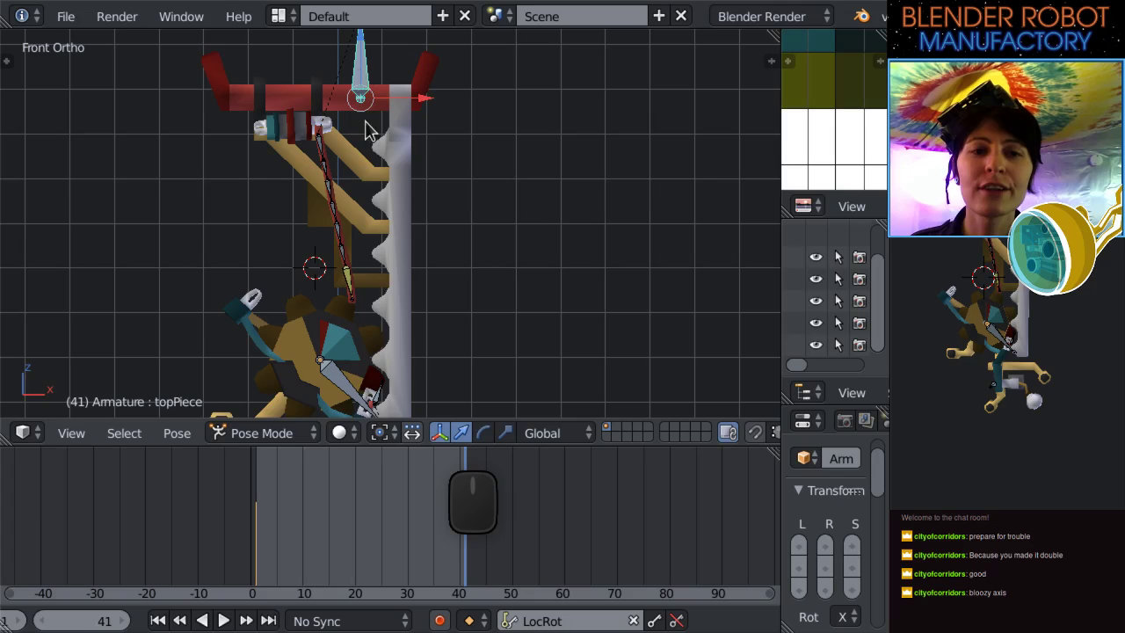
scroll(367, 110, "down", 2)
left_click_drag(378, 50, 380, 179)
scroll(378, 167, "up", 4)
middle_click_drag(378, 98, 398, 233)
key("KP_1")
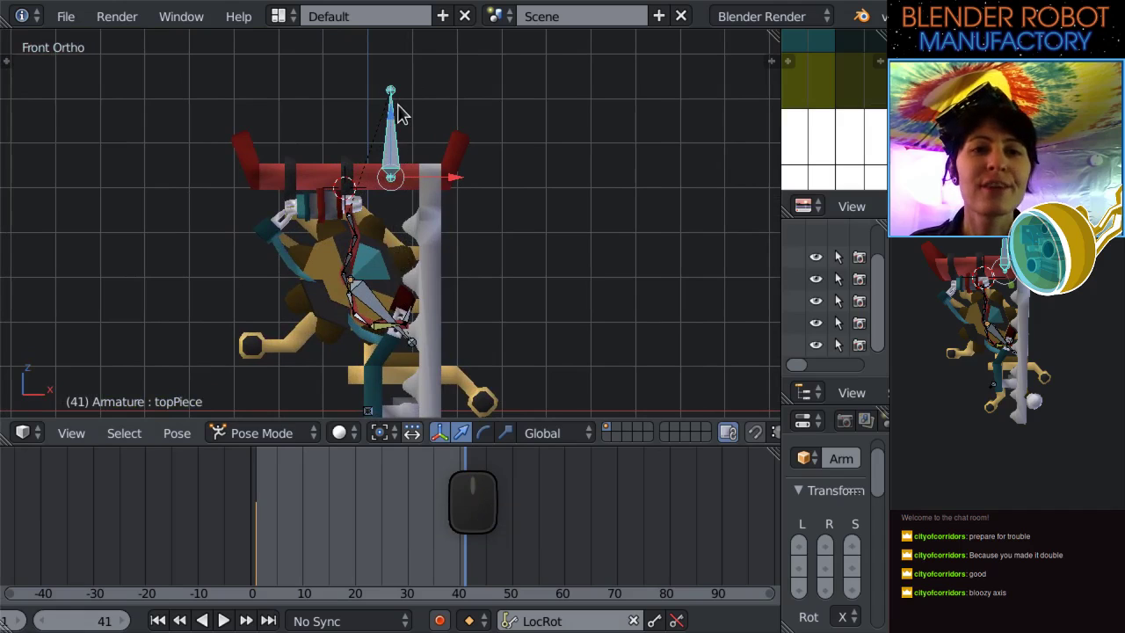
left_click_drag(392, 103, 394, 105)
scroll(400, 132, "up", 2)
middle_click_drag(425, 305, 432, 201, "shift")
scroll(432, 202, "down", 2)
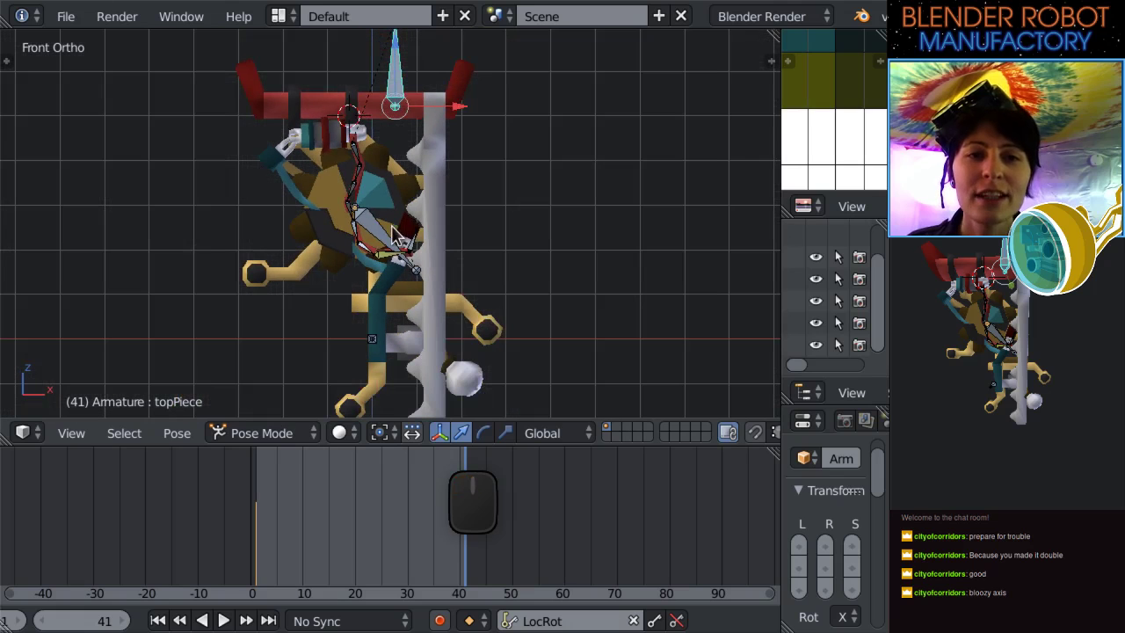
Add the gear bone to the topPiece selection, check the wire's clearance, and insert a LocRot keyframe for both at frame 41.
right_click(367, 235)
middle_click_drag(381, 231, 526, 325)
scroll(431, 239, "up", 3)
middle_click_drag(311, 284, 251, 299)
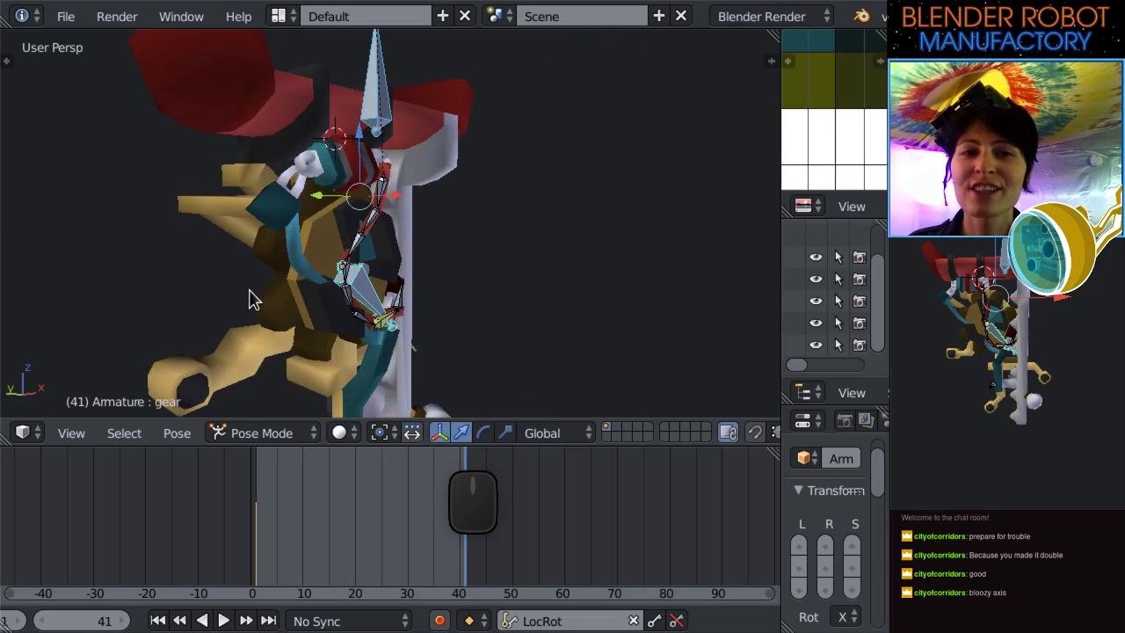
middle_click_drag(343, 268, 314, 276)
scroll(313, 269, "up", 2)
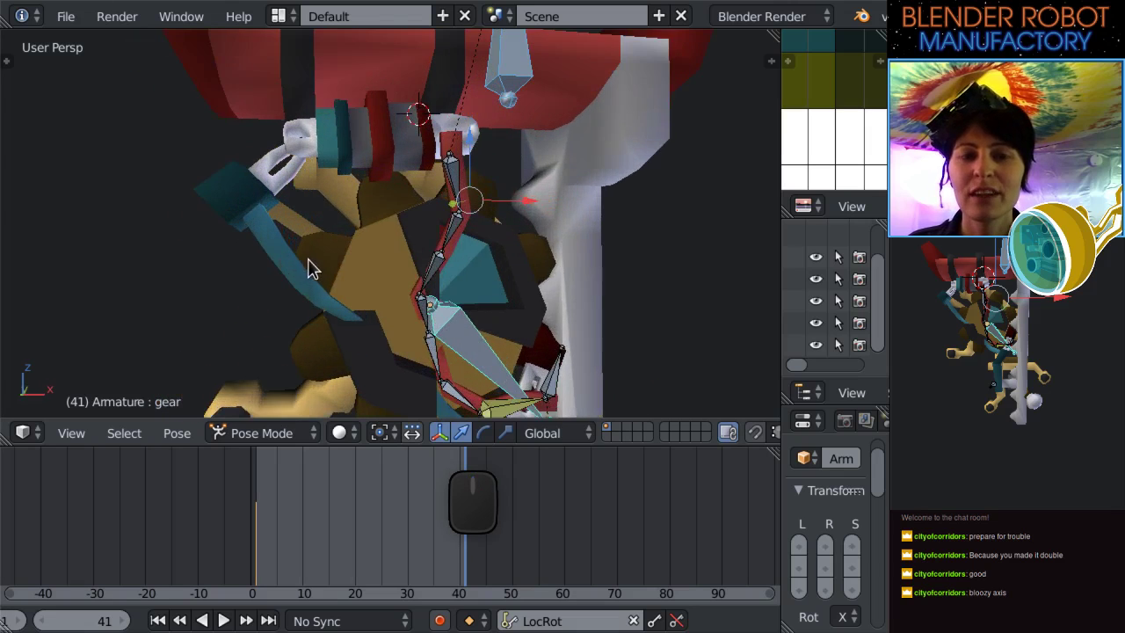
scroll(313, 269, "down", 4)
middle_click_drag(417, 294, 342, 220)
key("KP_1")
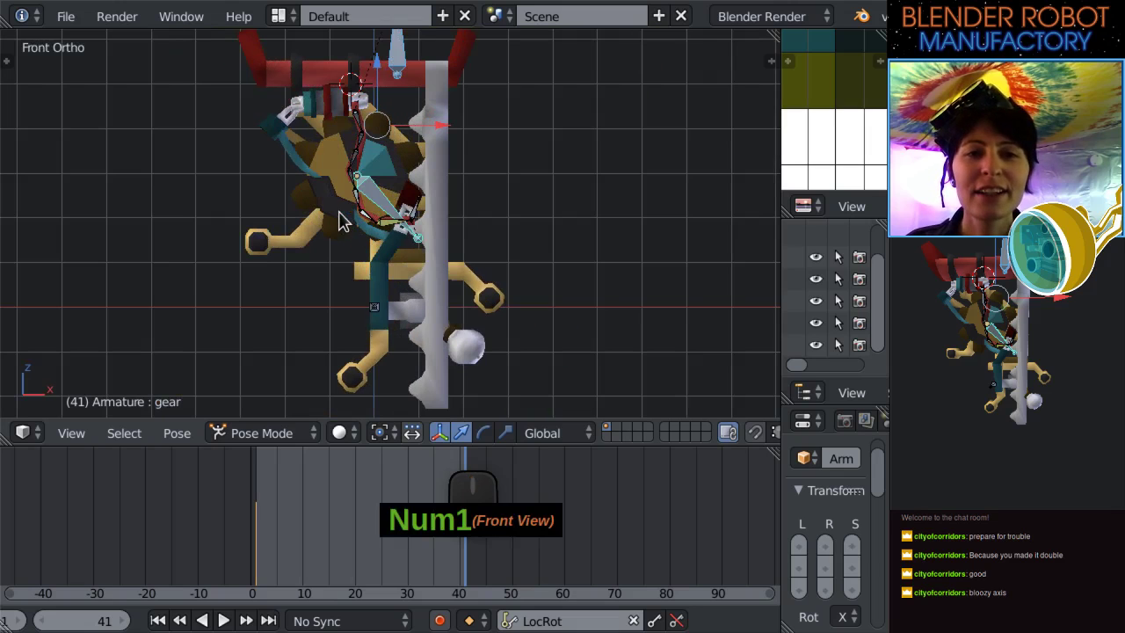
middle_click(467, 145)
Hide the armature and play the animation from frame 1 to review the downward motion.
left_click_drag(445, 510, 252, 516)
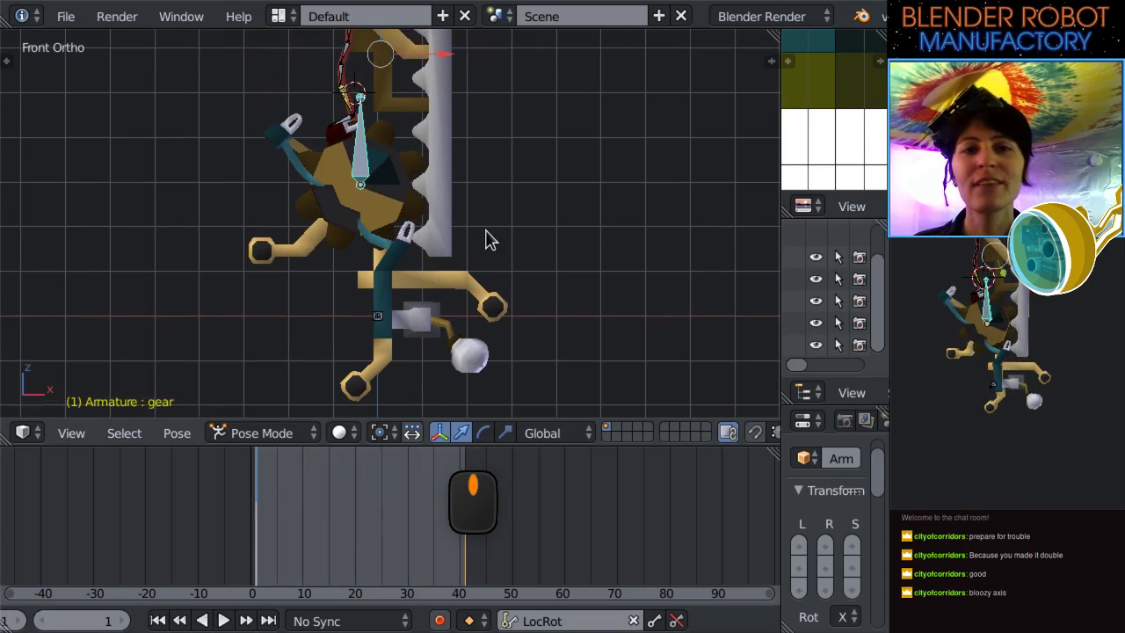
scroll(484, 234, "up", 2)
left_click_drag(778, 322, 681, 321)
left_click(815, 257)
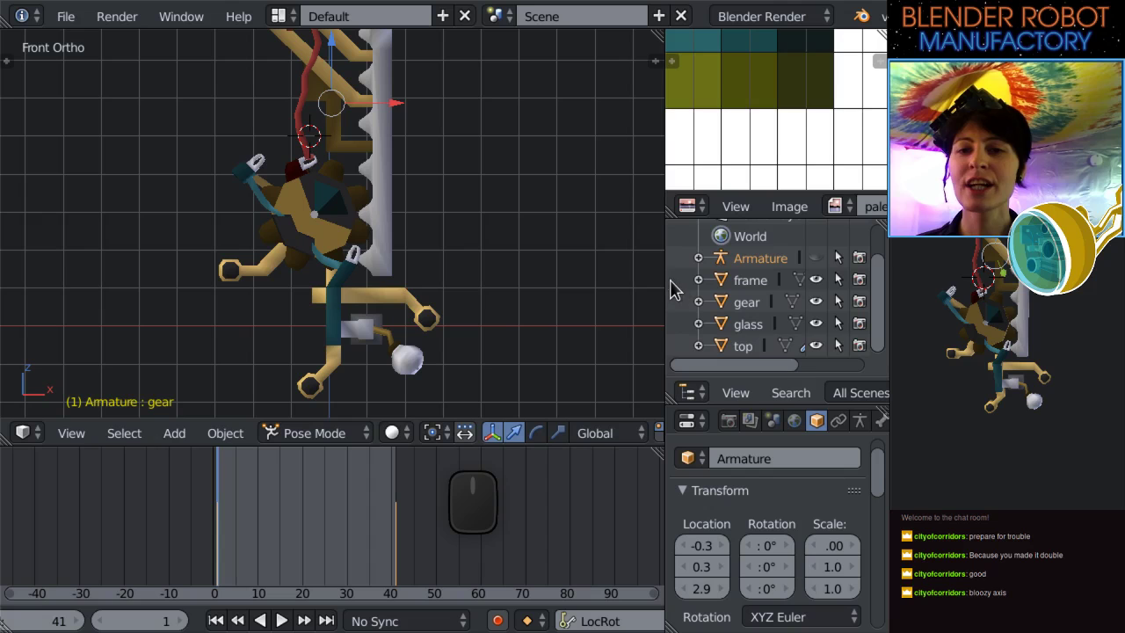
left_click_drag(665, 279, 763, 278)
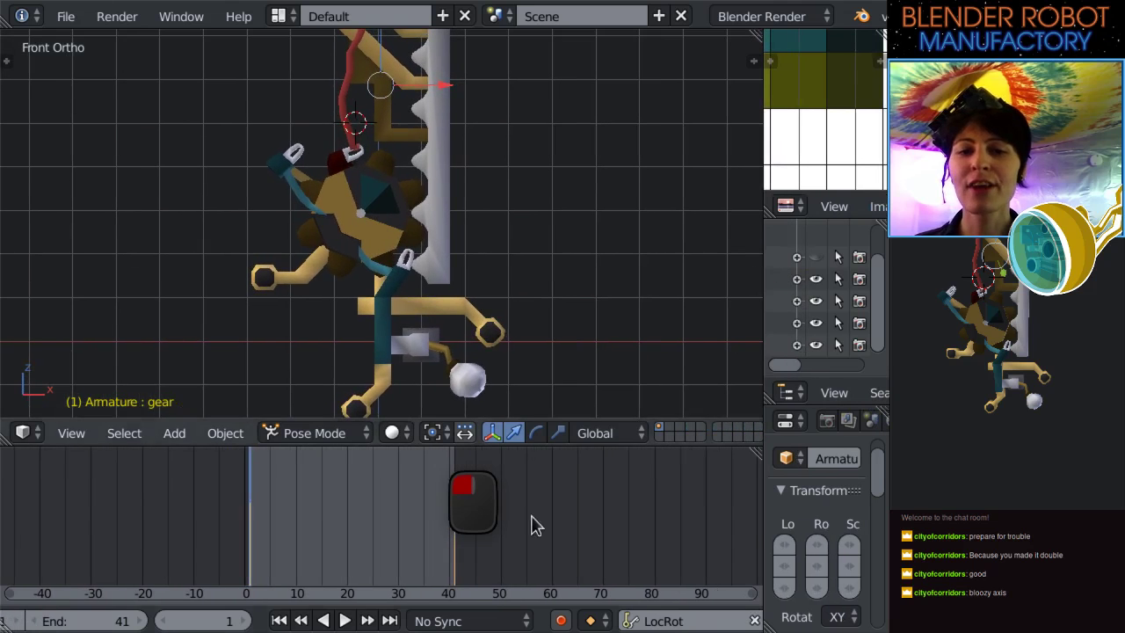
left_click(344, 620)
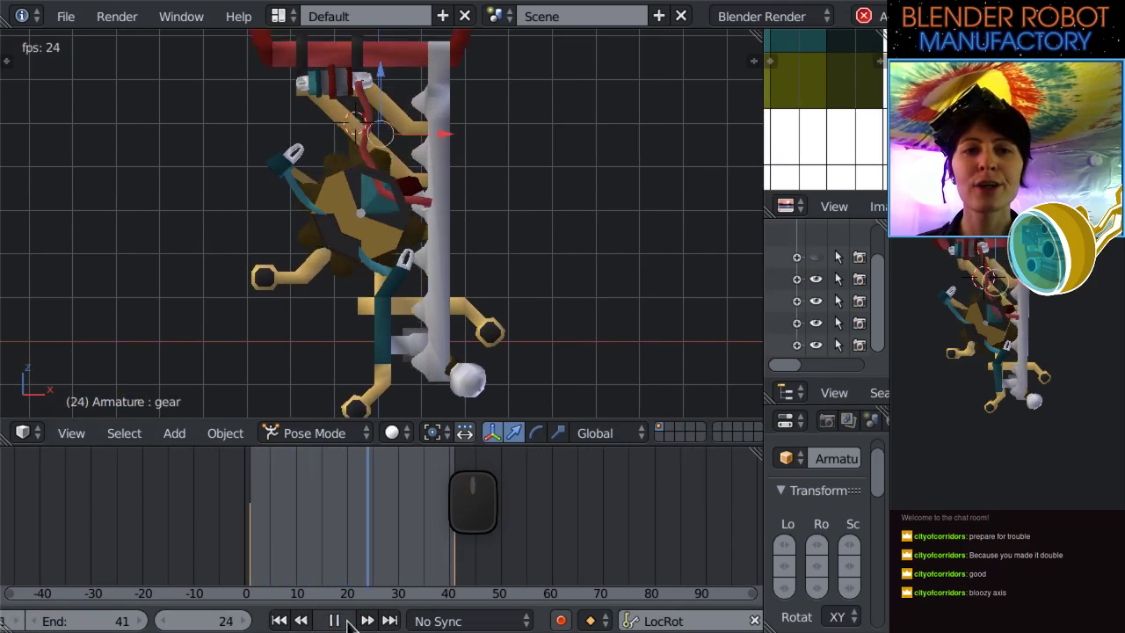
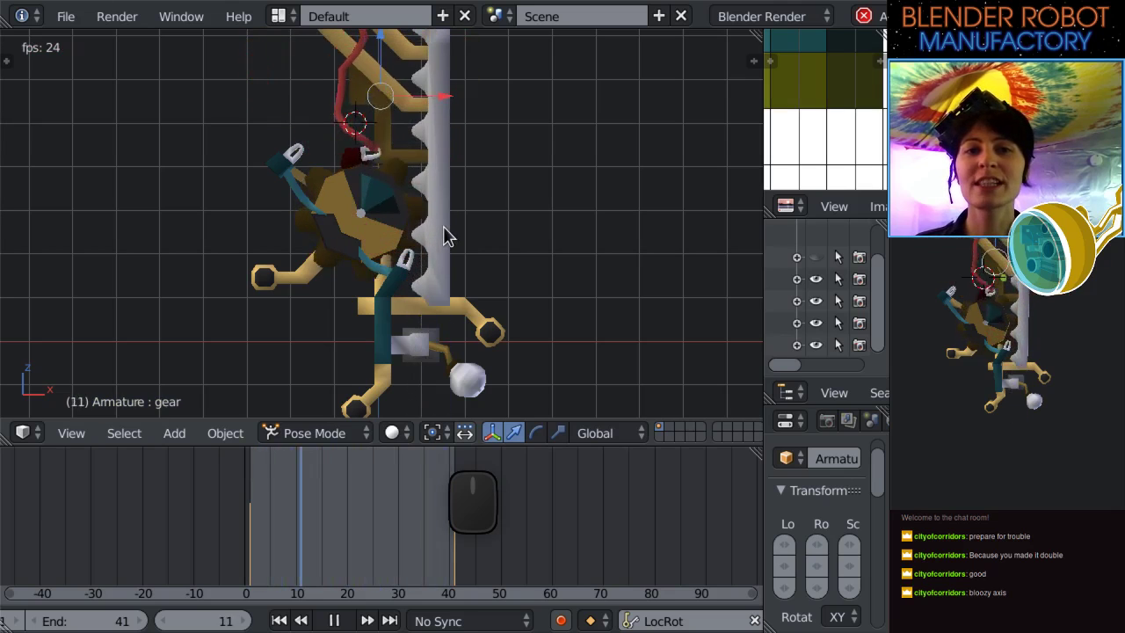
left_click(336, 621)
Go to frame 20 and make the armature visible again over the wire.
left_click_drag(250, 505, 344, 506)
middle_click_drag(385, 240, 387, 243, "shift")
scroll(494, 299, "up", 2)
middle_click_drag(497, 296, 387, 290, "shift")
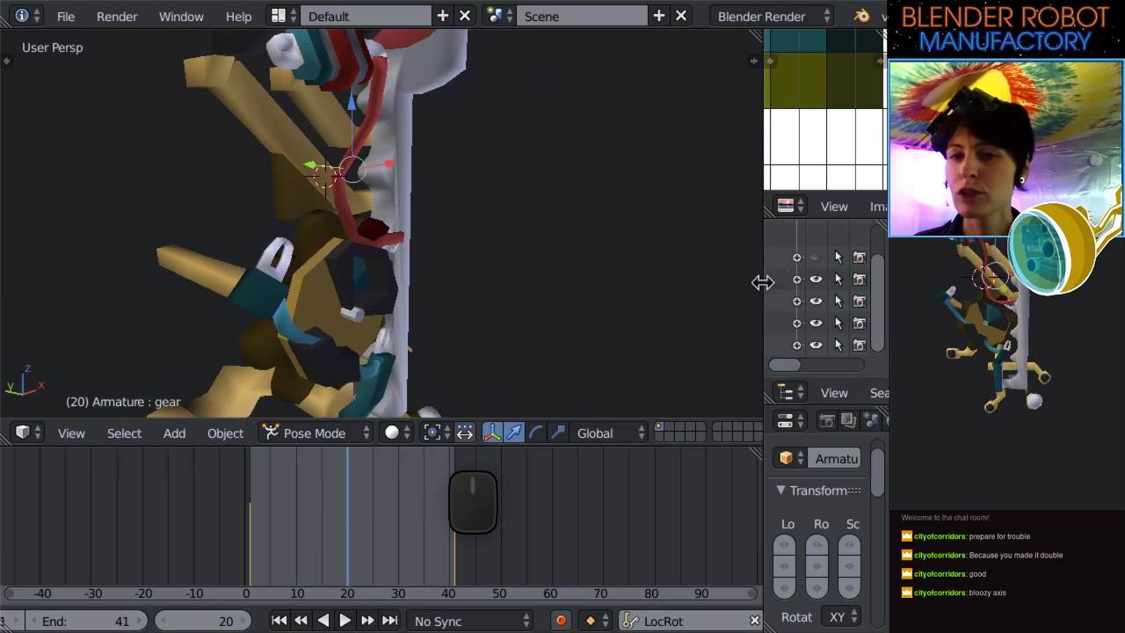
left_click(816, 258)
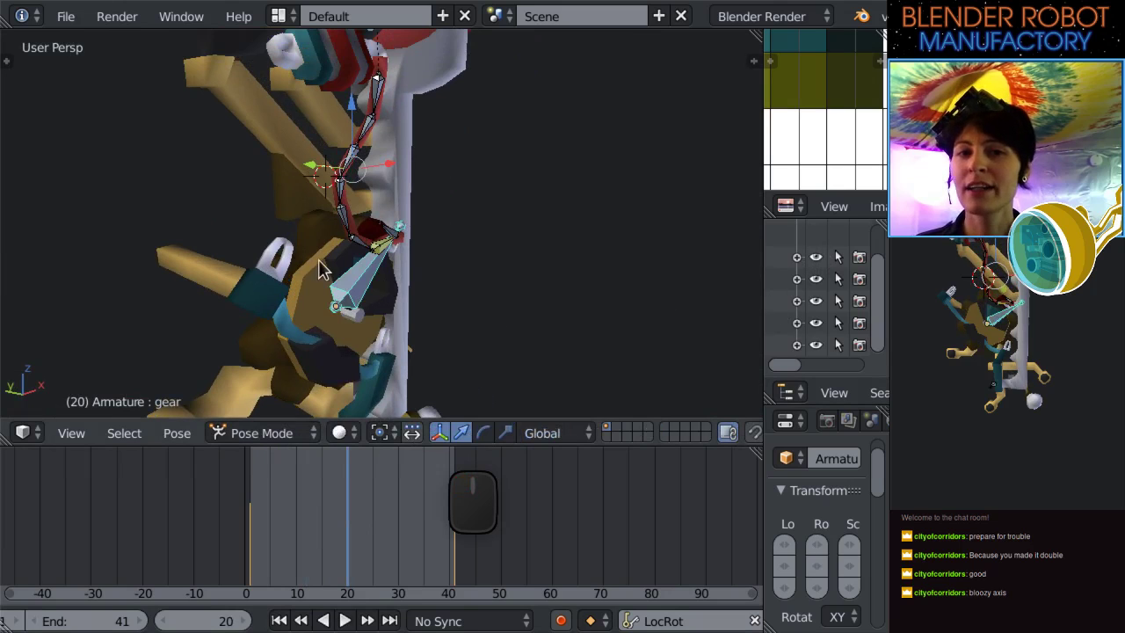
Try the armature's B-Bone, Envelope and Wire bone displays, and set the display to Stick.
scroll(320, 271, "up", 1)
scroll(849, 439, "down", 4)
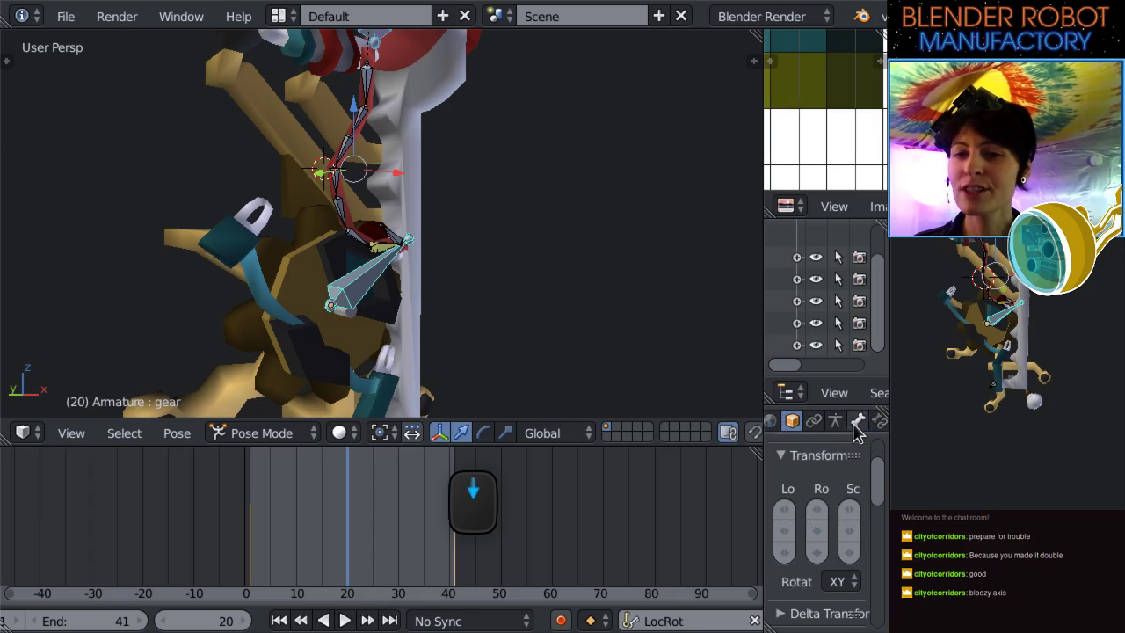
left_click(833, 422)
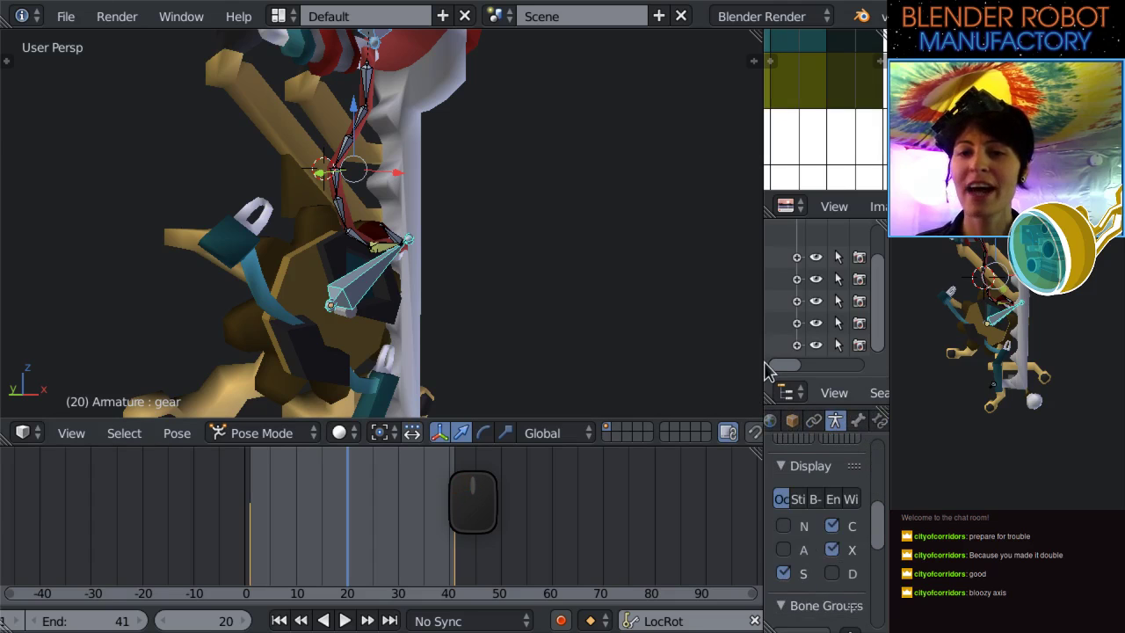
left_click_drag(761, 361, 553, 330)
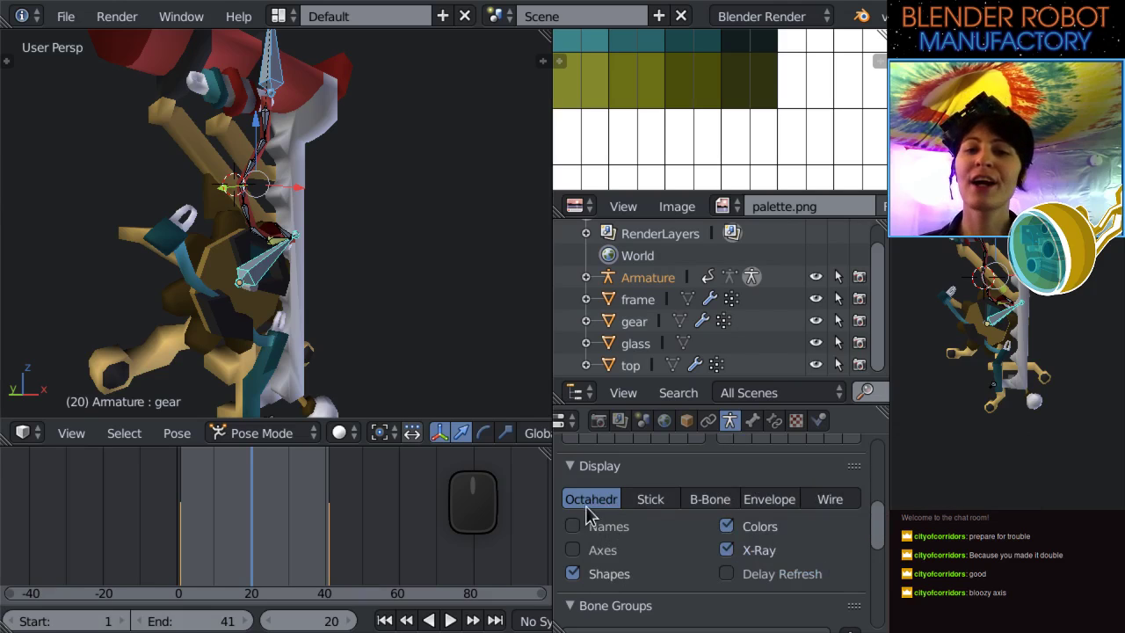
left_click(651, 499)
left_click(711, 503)
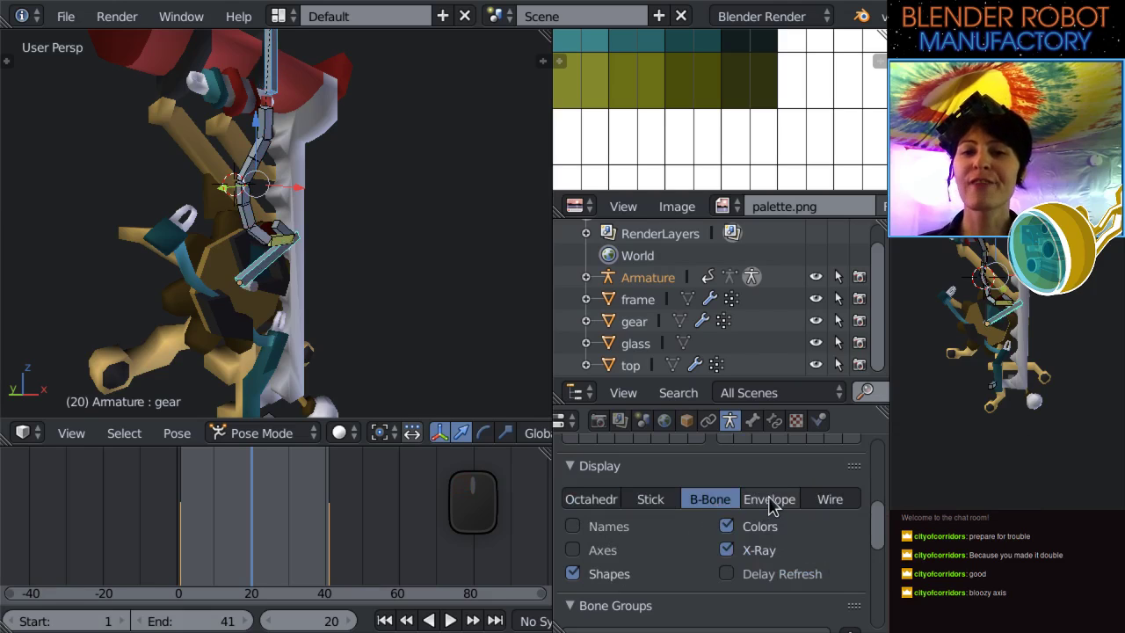
left_click(770, 501)
left_click(827, 501)
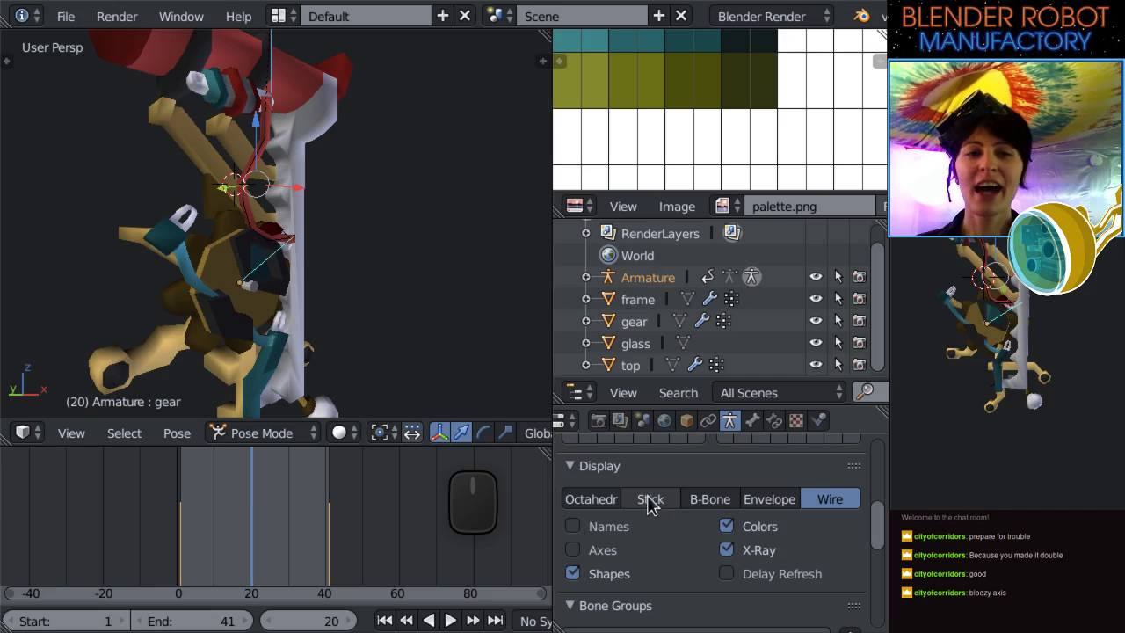
scroll(319, 314, "up", 4)
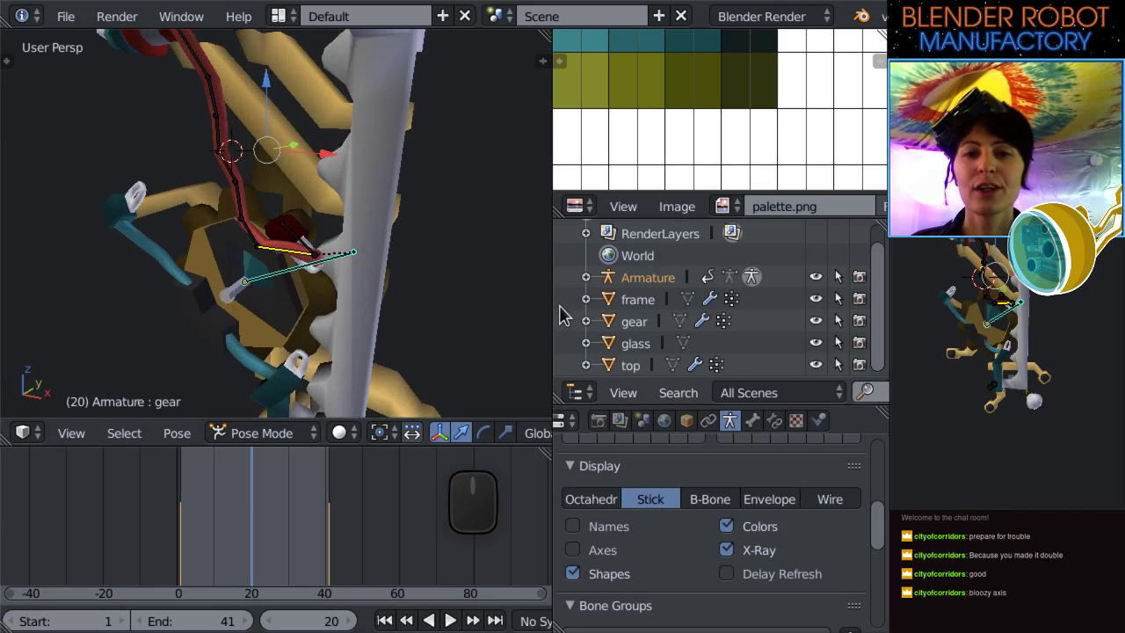
left_click_drag(551, 303, 788, 326)
Scrub through the animation from the side to examine the wire's motion, and stop at frame 20.
scroll(536, 316, "up", 2)
middle_click_drag(536, 317, 442, 420)
left_click_drag(352, 560, 349, 560)
middle_click_drag(307, 396, 439, 369)
left_click_drag(290, 528, 227, 542)
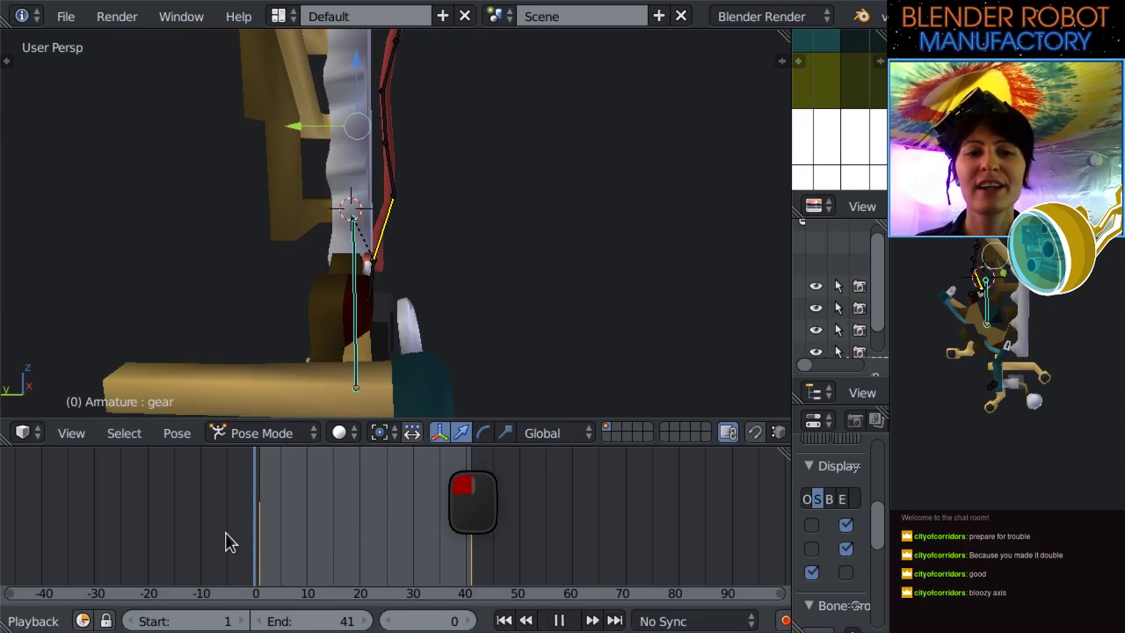
left_click_drag(297, 542, 358, 542)
Try rotating wire5 and wire4 at frame 20 in the right view, and undo the rotations.
middle_click_drag(434, 346, 450, 308)
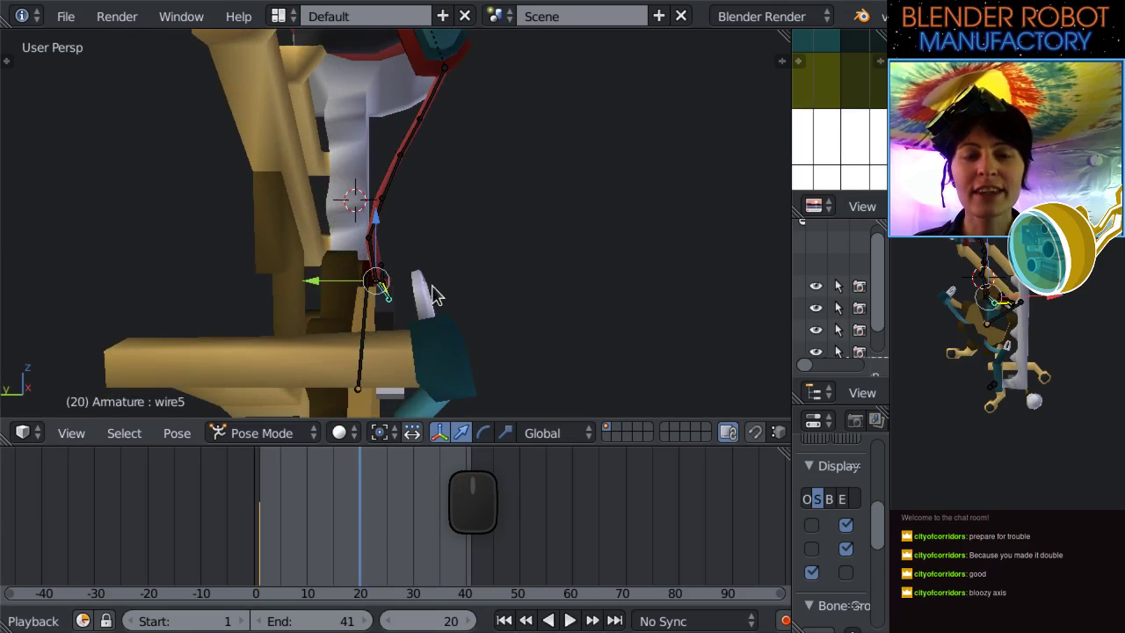
key("KP_3")
scroll(413, 264, "up", 2)
key("r")
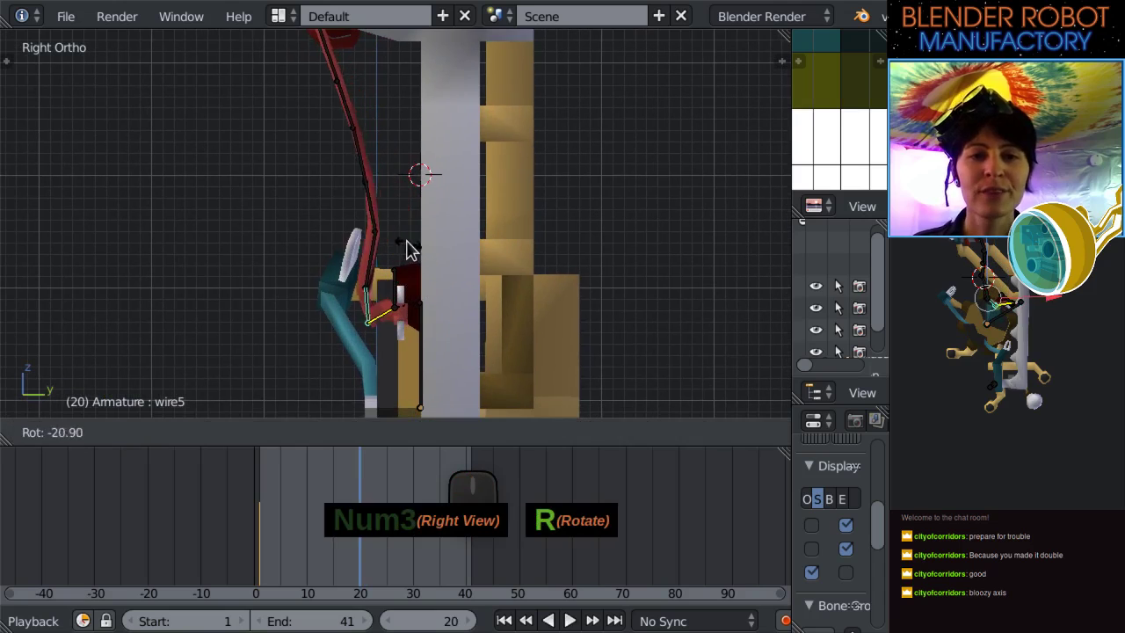
left_click(414, 246)
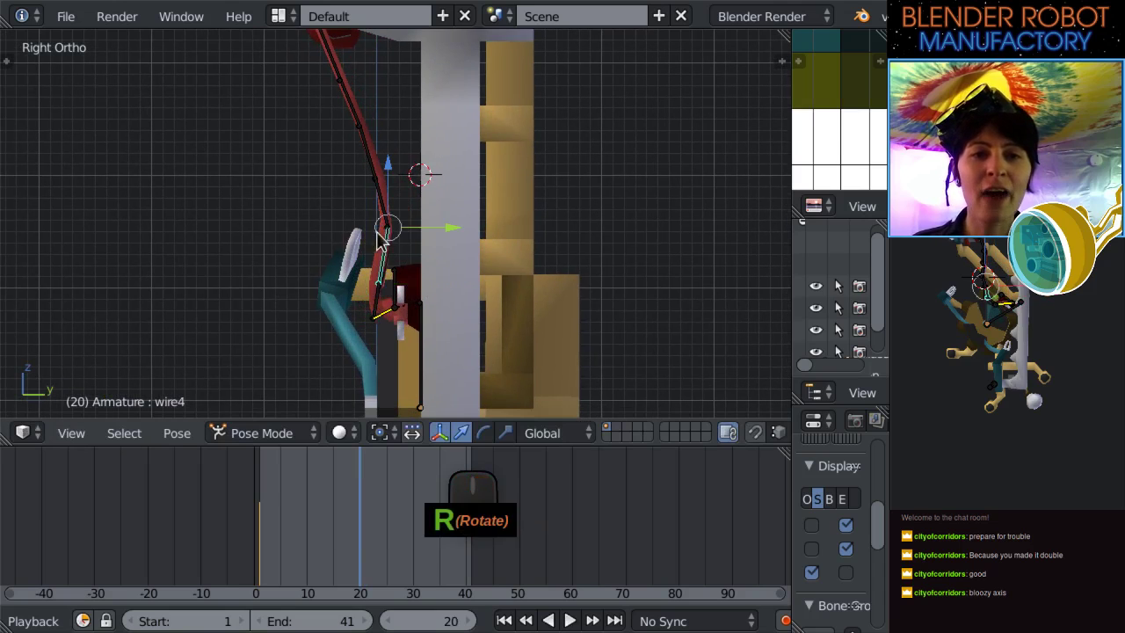
key("r")
left_click(379, 244)
middle_click_drag(379, 243, 553, 234)
key("ctrl+z")
key("ctrl+z")
key("ctrl+z")
Rotate wire6 at frame 20, first in the front view and again in the right view.
right_click(403, 254)
scroll(448, 258, "down", 1)
middle_click_drag(447, 259, 349, 225)
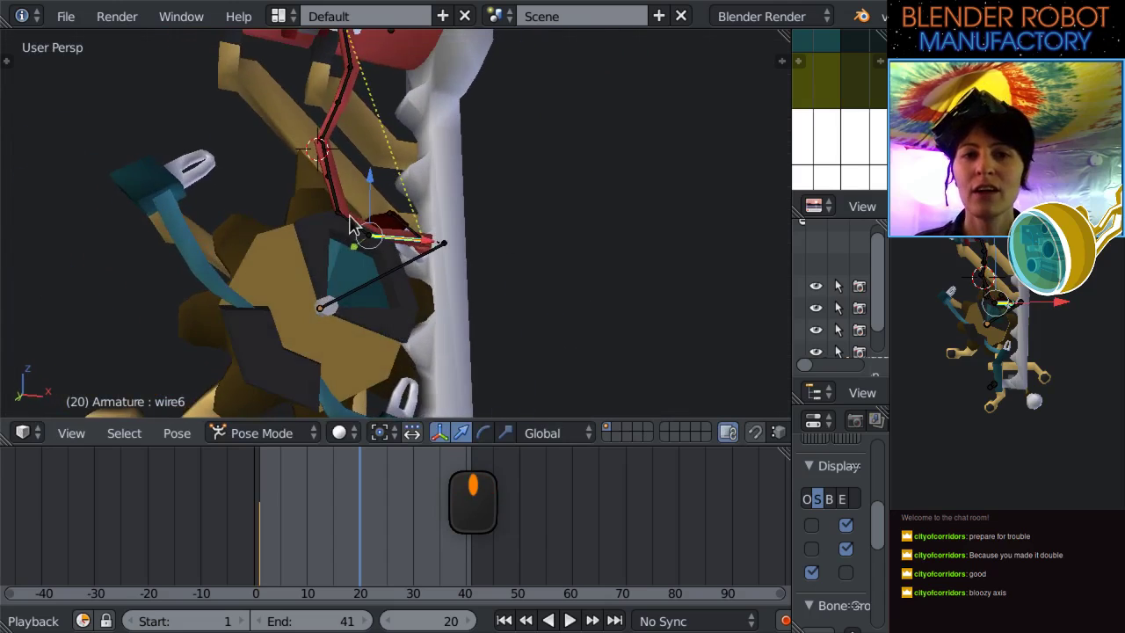
key("KP_1")
key("r")
left_click(481, 145)
middle_click_drag(489, 156, 469, 231)
key("KP_3")
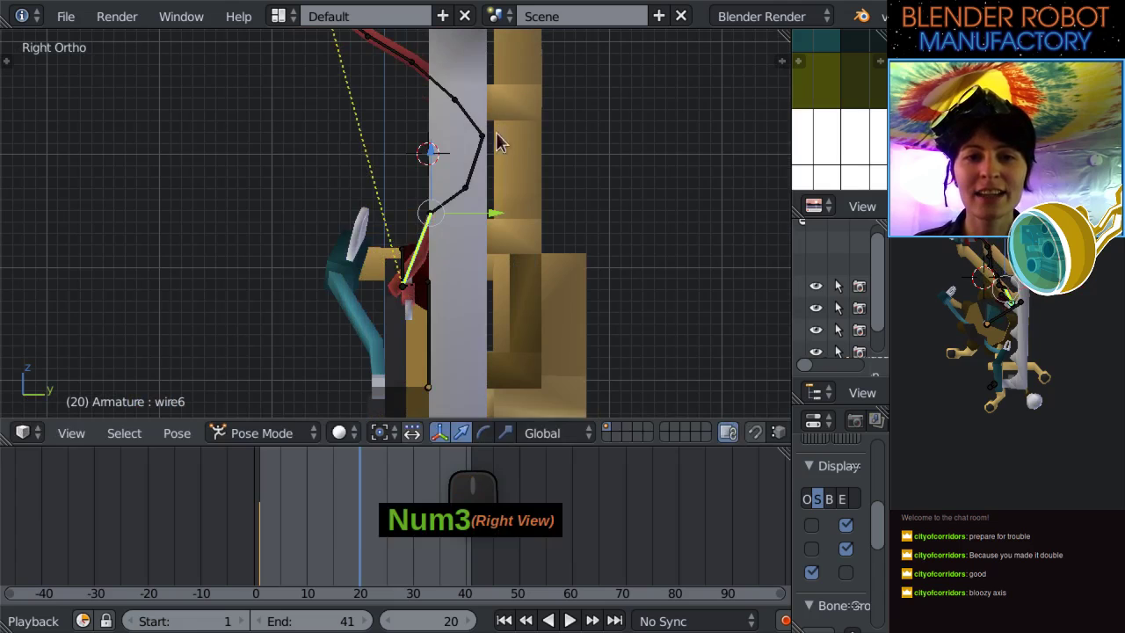
key("r")
left_click(465, 158)
middle_click_drag(463, 159, 466, 152)
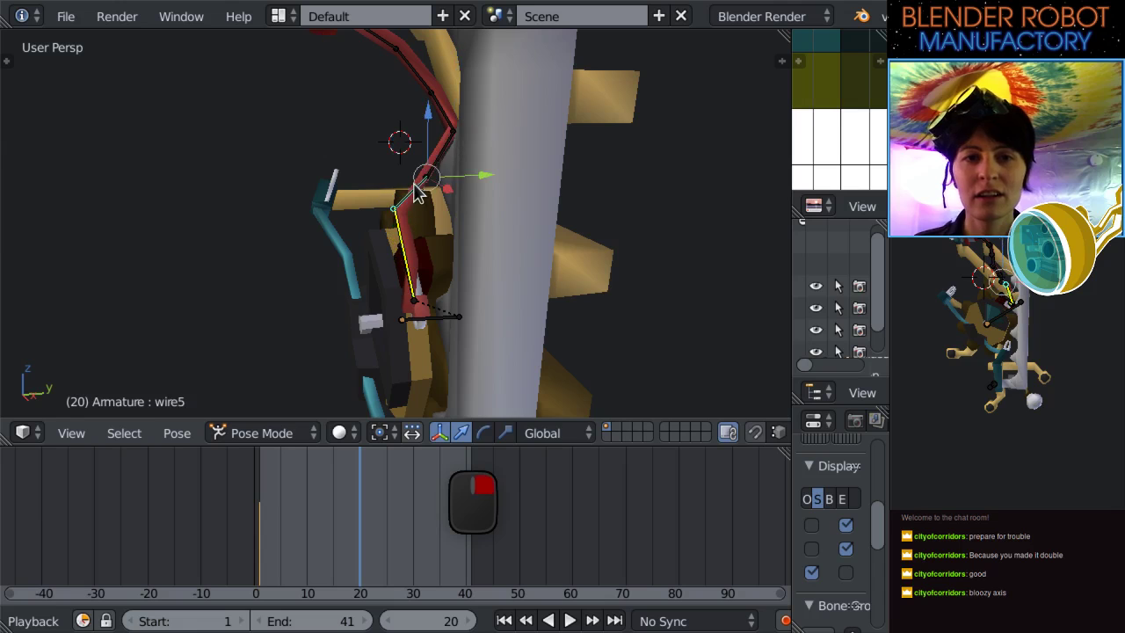
Try rotating wire5 and wire4 from the right view after the wire6 rotation, undoing each attempt.
key("KP_3")
key("r")
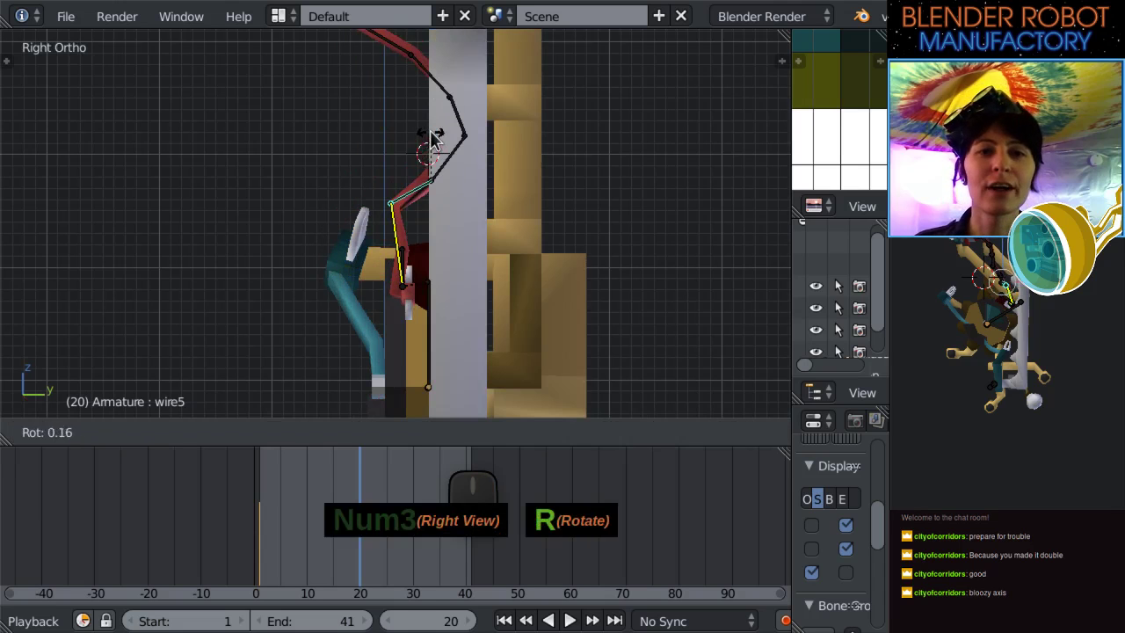
key("ctrl+z")
right_click(445, 156)
key("r")
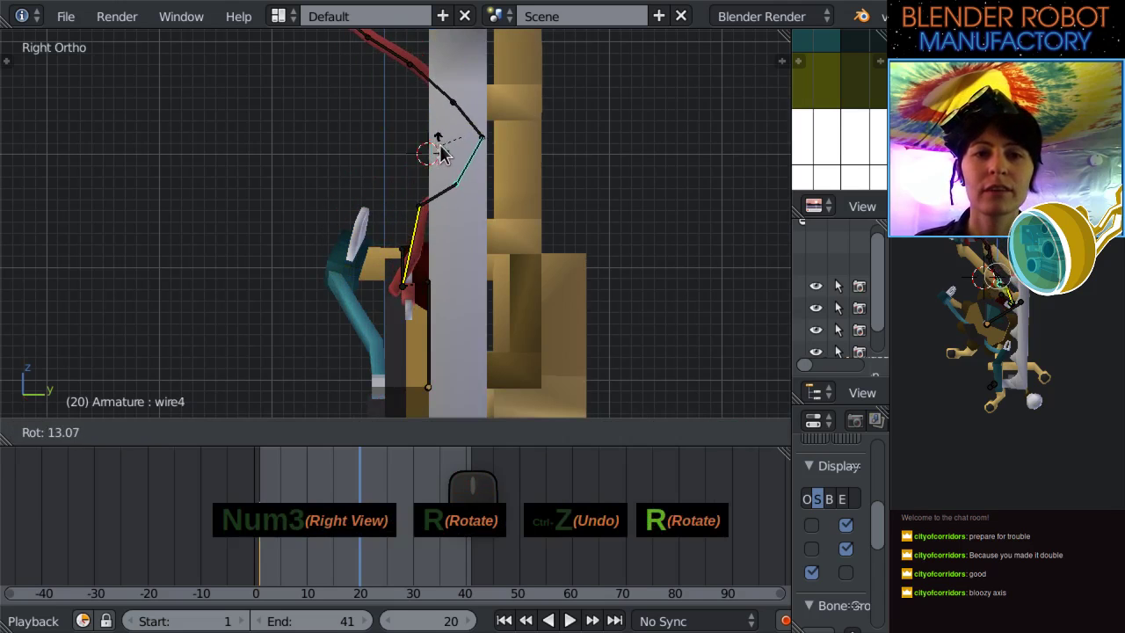
left_click(466, 153)
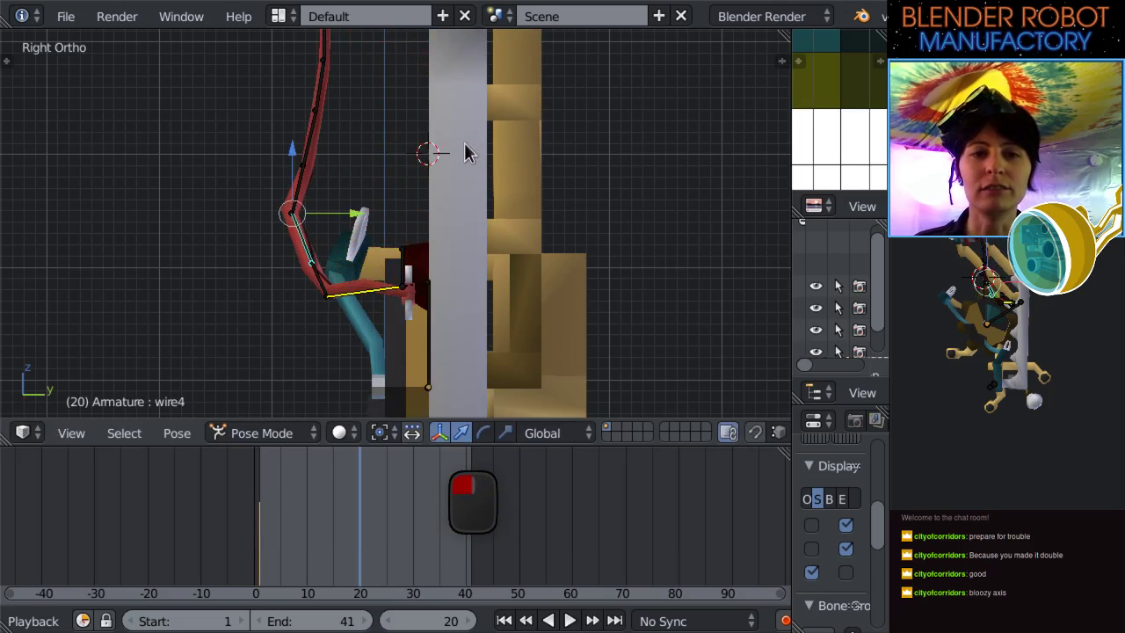
key("ctrl+z")
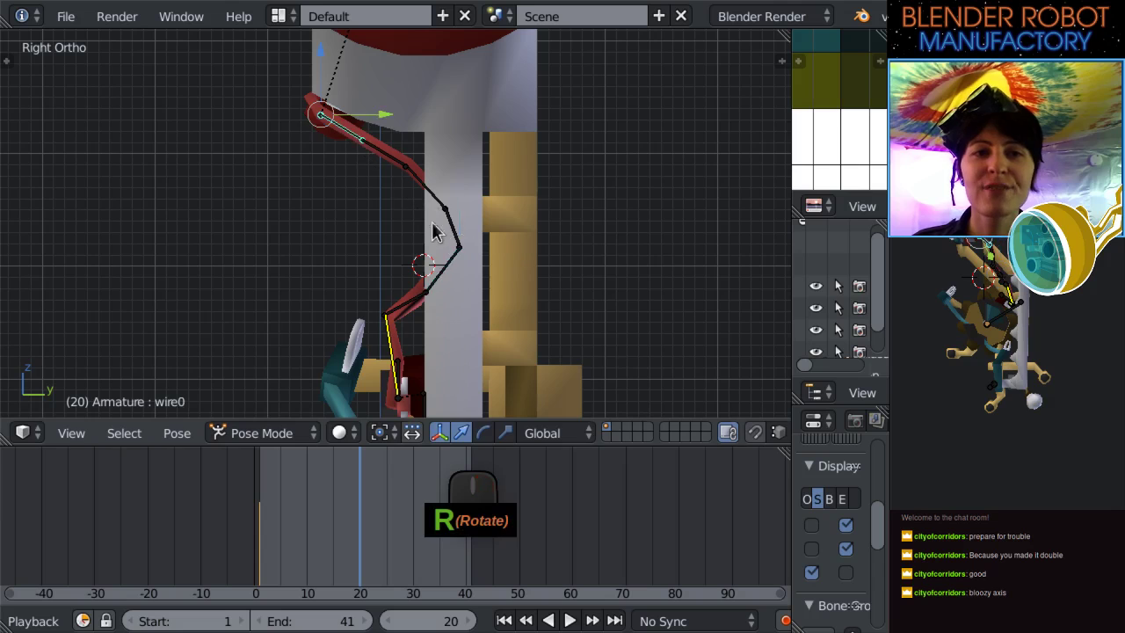
Try rotating wire0 at the upper end of the wire, check it from the front, and undo it.
key("r")
left_click(334, 249)
middle_click_drag(334, 249, 534, 307)
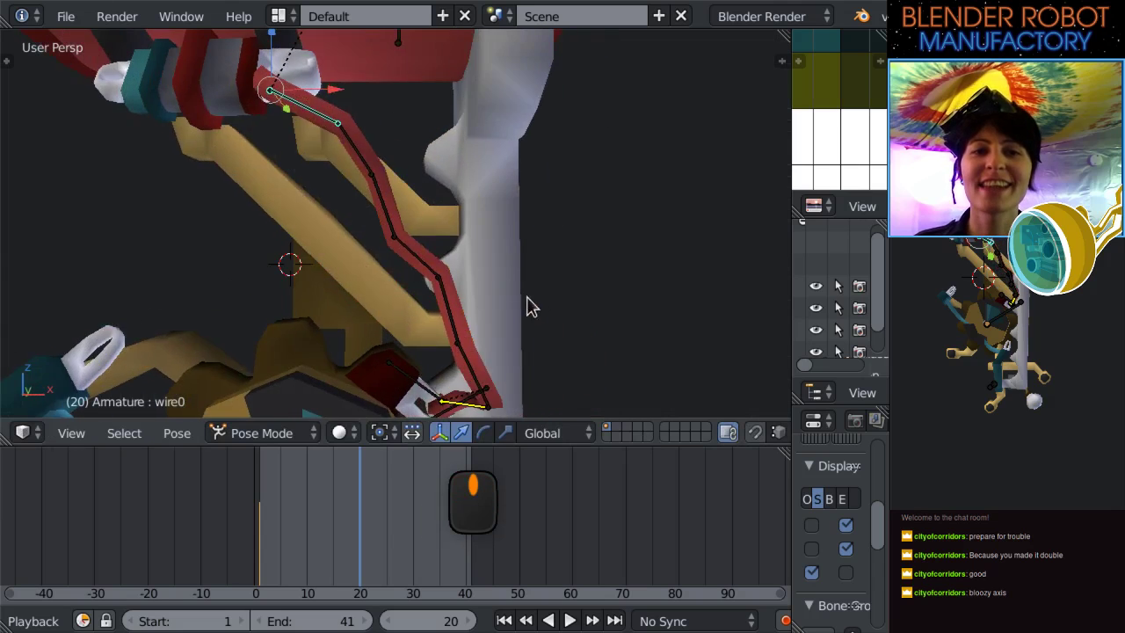
key("KP_1")
middle_click_drag(490, 271, 532, 246)
key("ctrl+z")
Select all the wire bones in the front view and clear their rotation.
key("a")
key("a")
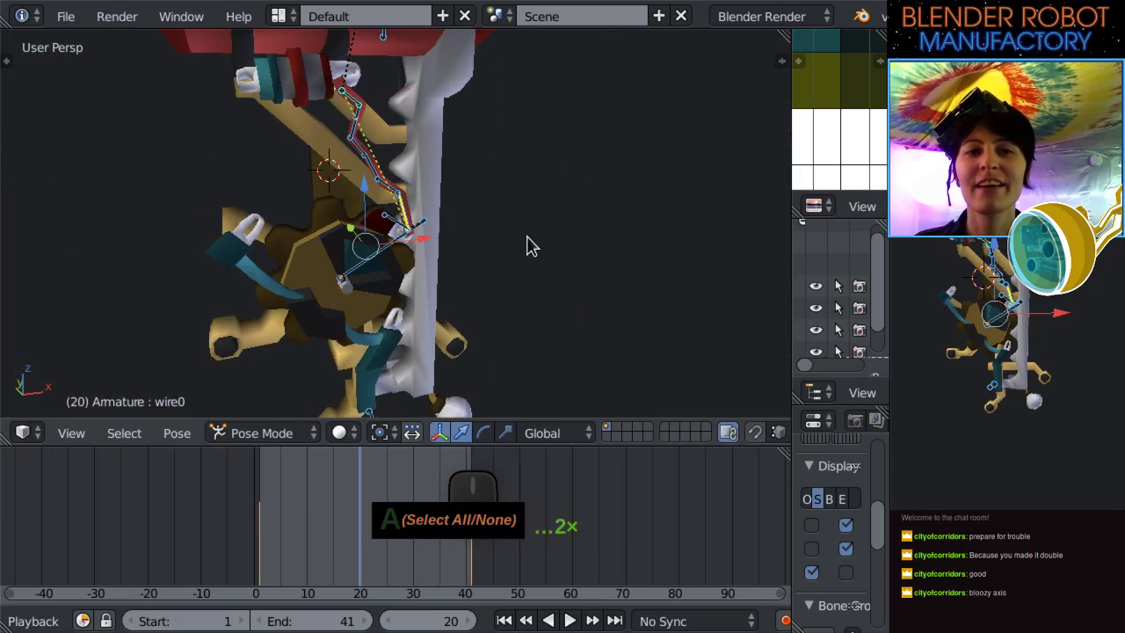
right_click(419, 220)
right_click(396, 211)
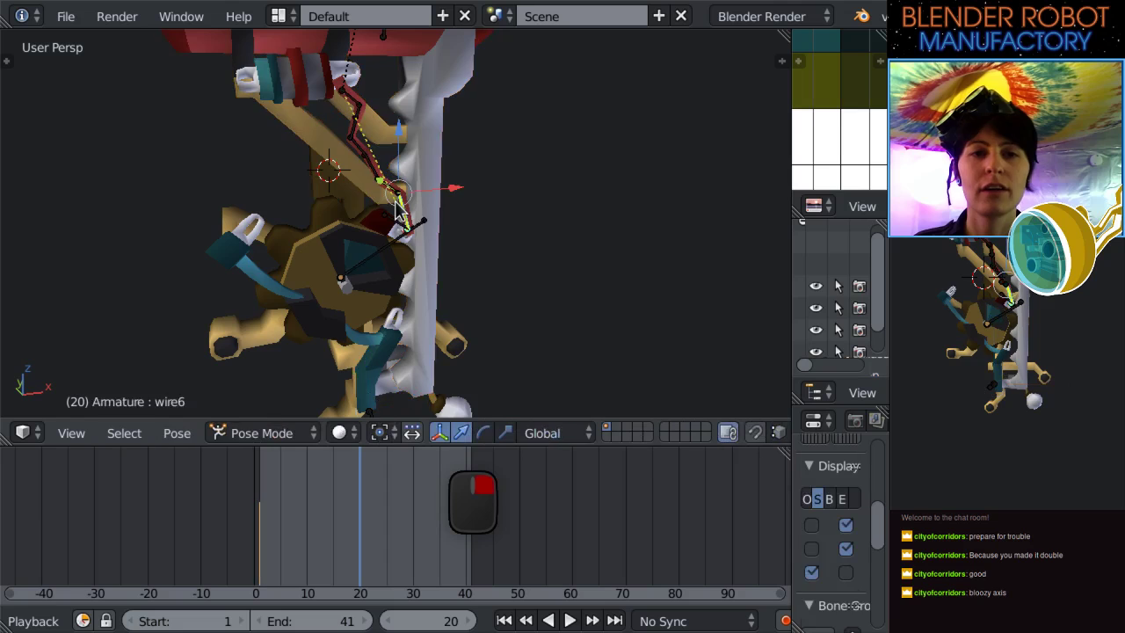
key("KP_1")
scroll(469, 321, "up", 4)
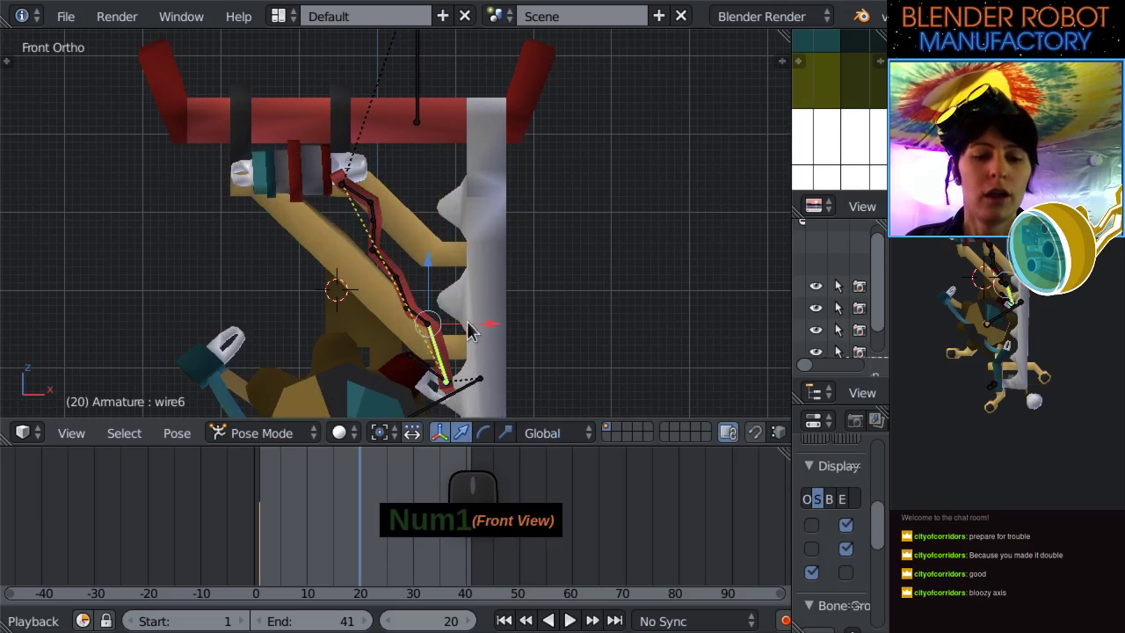
key("b")
left_click_drag(337, 213, 347, 185)
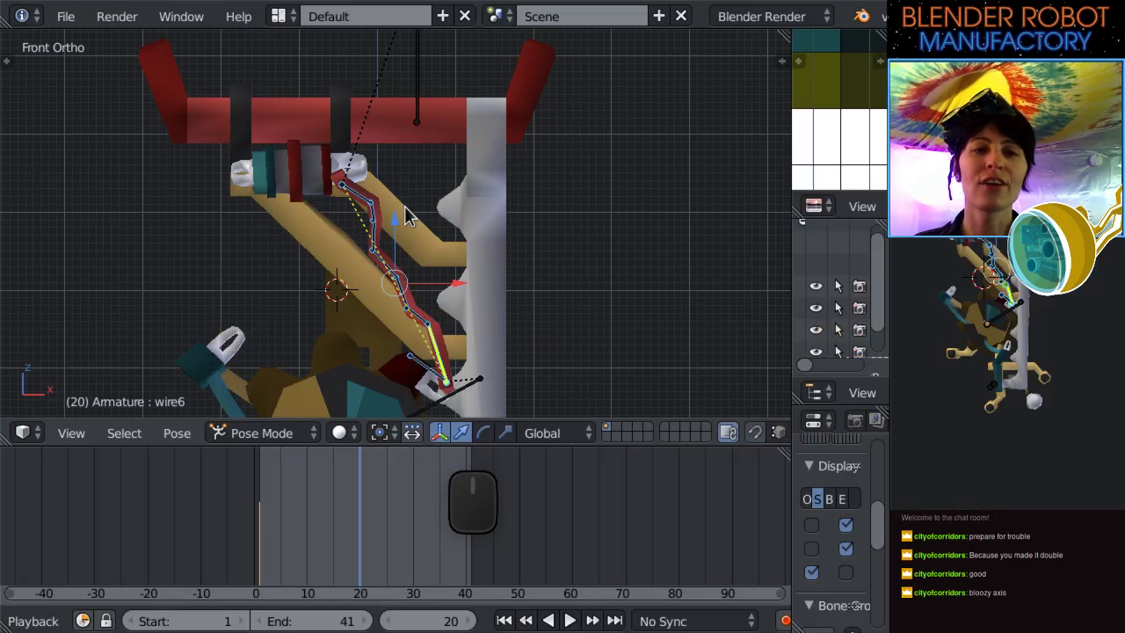
key("alt+r")
middle_click_drag(406, 216, 456, 229)
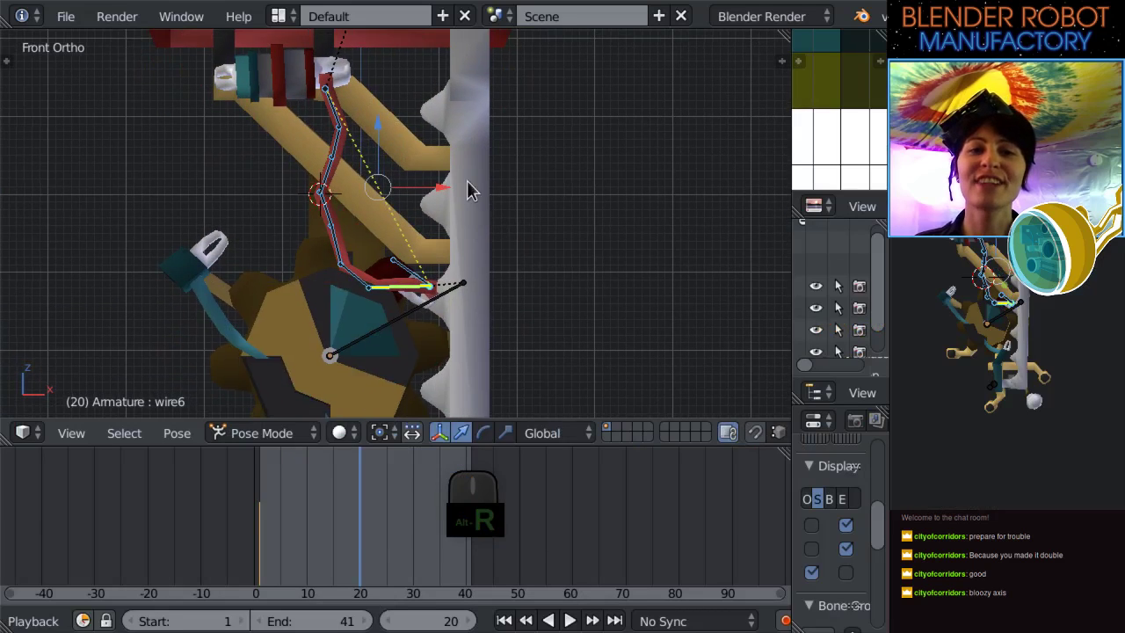
Try moving a lower wire bone along the Y axis and rotating it in the side view, undoing both.
key("KP_3")
middle_click_drag(409, 293, 391, 316)
right_click(395, 318)
key("g")
key("y")
left_click(453, 327)
key("ctrl+z")
key("r")
left_click(381, 247)
key("ctrl+z")
Rotate wire6 at frame 20 from the side and again in the front view to angle the wire's lower end.
middle_click_drag(381, 248, 369, 281)
right_click(369, 282)
key("r")
left_click(396, 159)
middle_click_drag(395, 159, 452, 193)
scroll(420, 246, "down", 2)
key("KP_1")
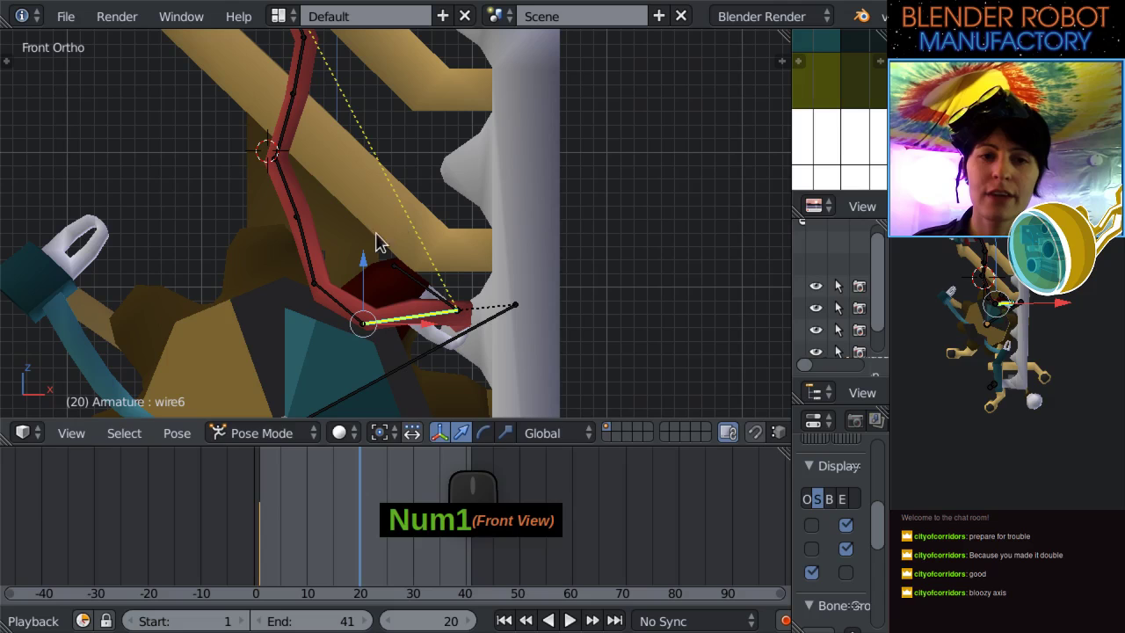
key("r")
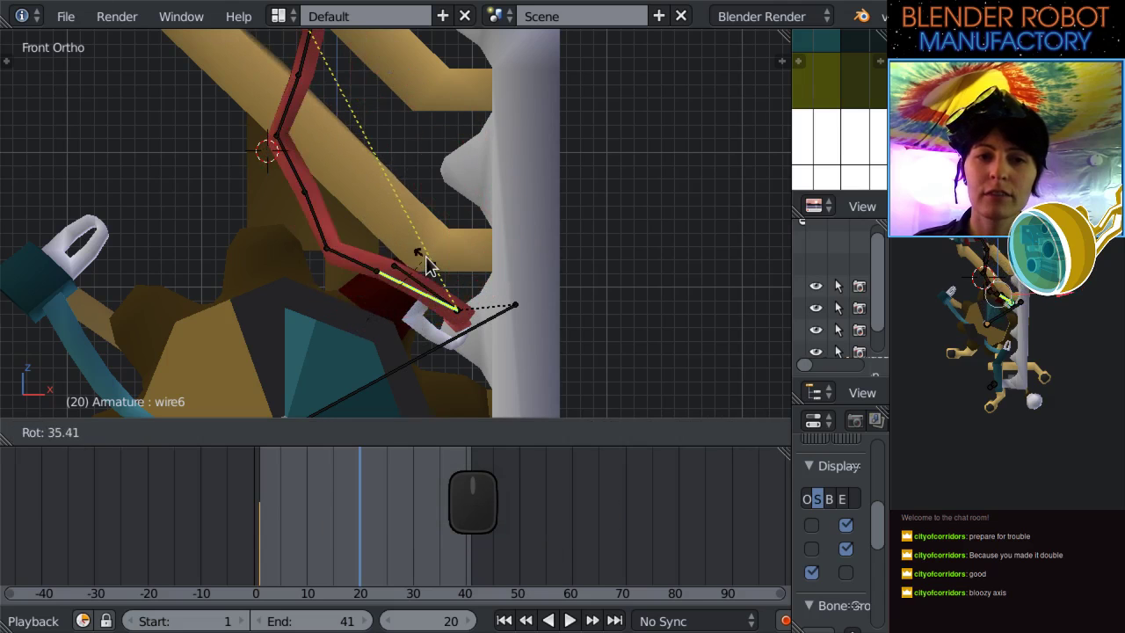
left_click(420, 267)
Try further rotations on the lower wire, including wire5, from an angled side view, and undo them.
middle_click_drag(420, 267, 436, 162)
scroll(318, 273, "up", 2)
key("r")
left_click(369, 147)
key("r")
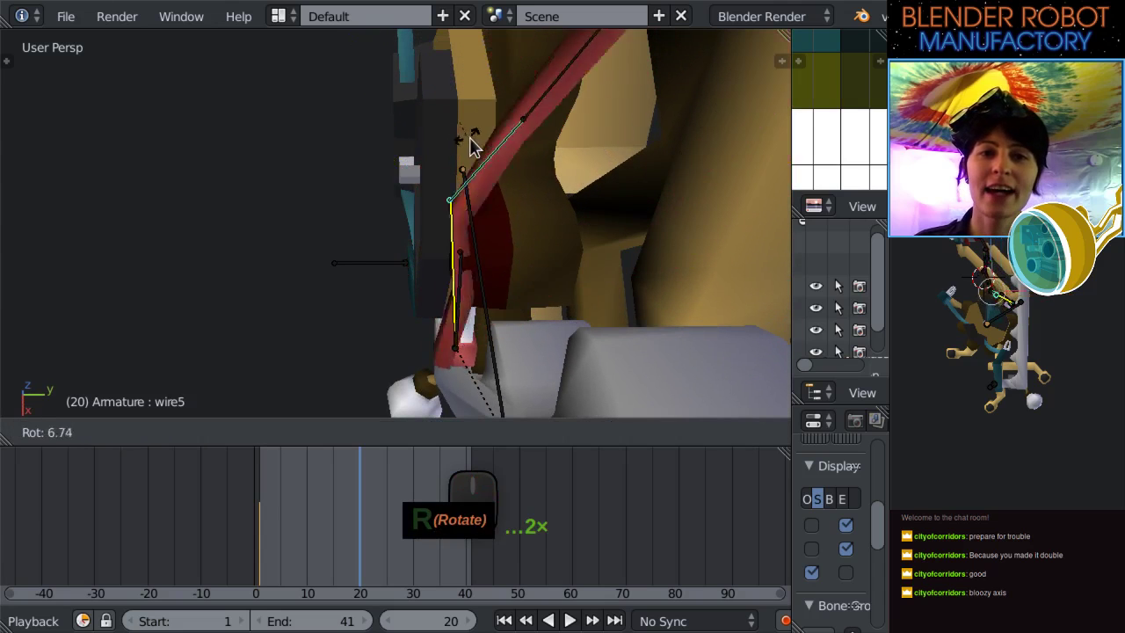
left_click(475, 135)
key("ctrl+z")
key("ctrl+z")
Rotate wire4 slightly and keyframe wire4, wire5 and wire6 at frame 20.
middle_click_drag(474, 108, 468, 158)
key("r")
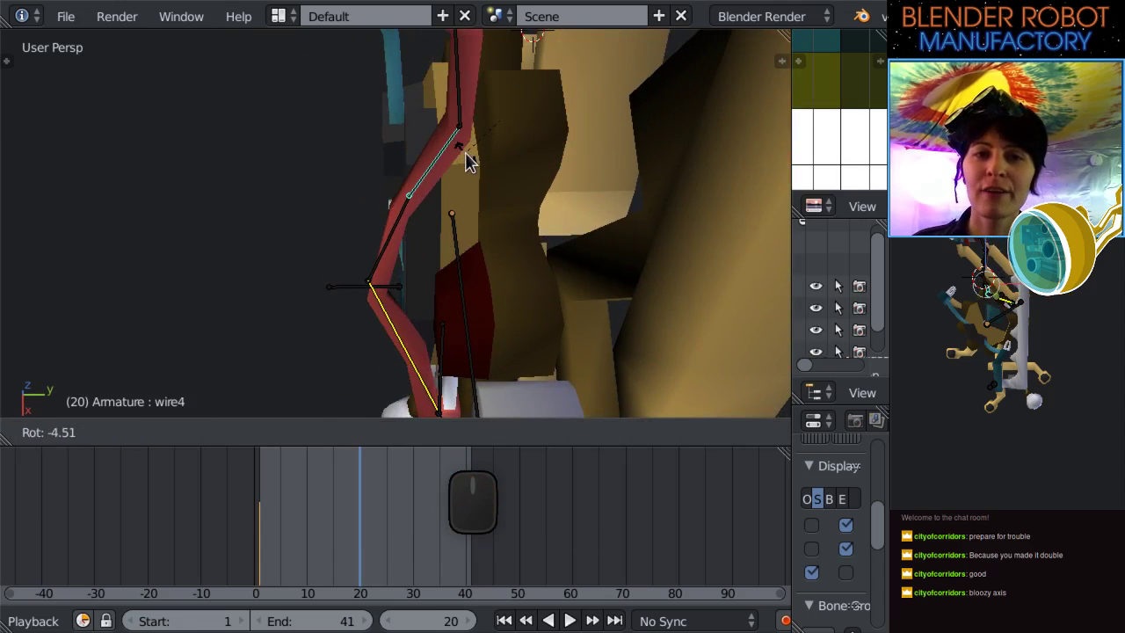
left_click(470, 151)
key("KP_1")
scroll(444, 145, "down", 3)
middle_click_drag(444, 145, 452, 313)
scroll(376, 220, "up", 4)
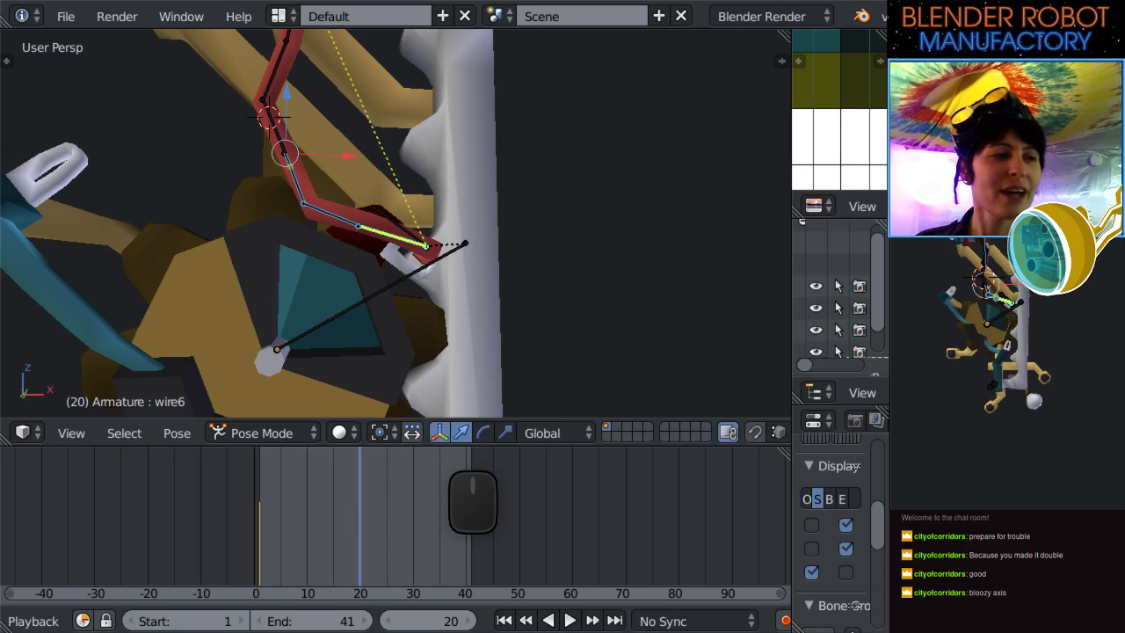
middle_click_drag(344, 174, 419, 216)
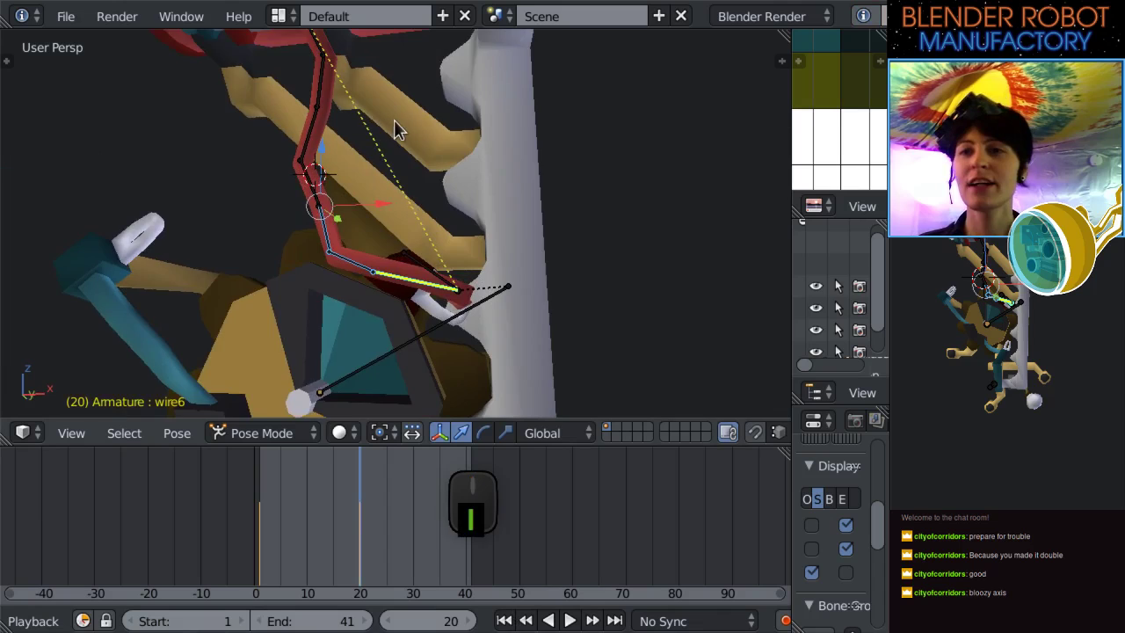
key("i")
Scrub the animation up to frame 29 and rotate wire5 there from a side view.
key("KP_1")
middle_click_drag(532, 173, 456, 268)
left_click_drag(258, 530, 412, 573)
middle_click_drag(519, 371, 445, 188)
scroll(443, 187, "up", 3)
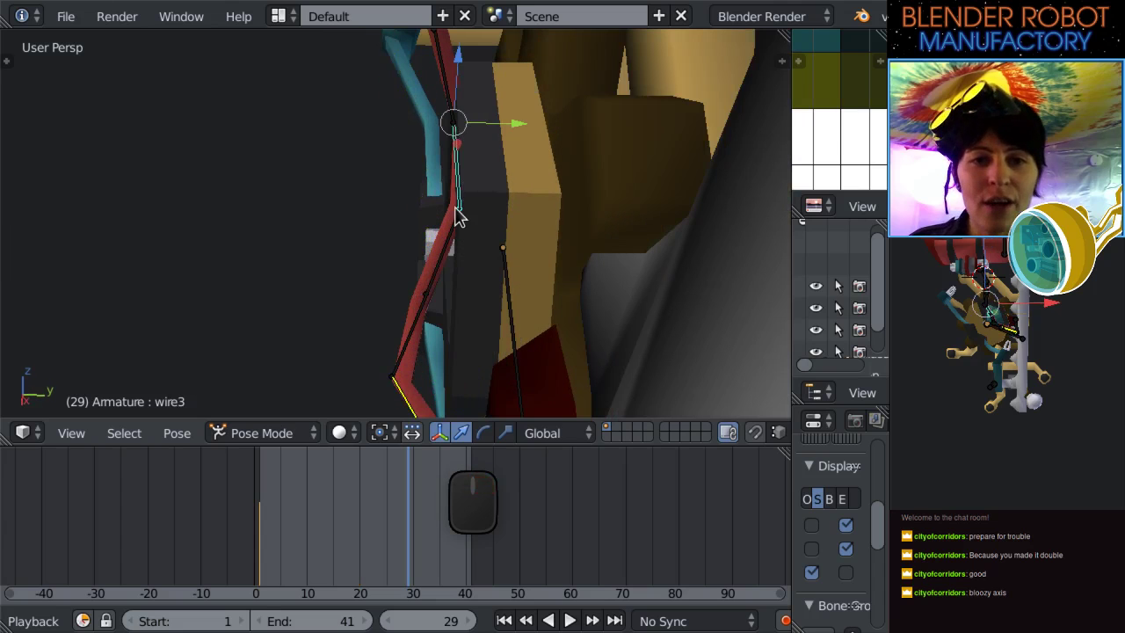
middle_click_drag(450, 273, 425, 299)
key("r")
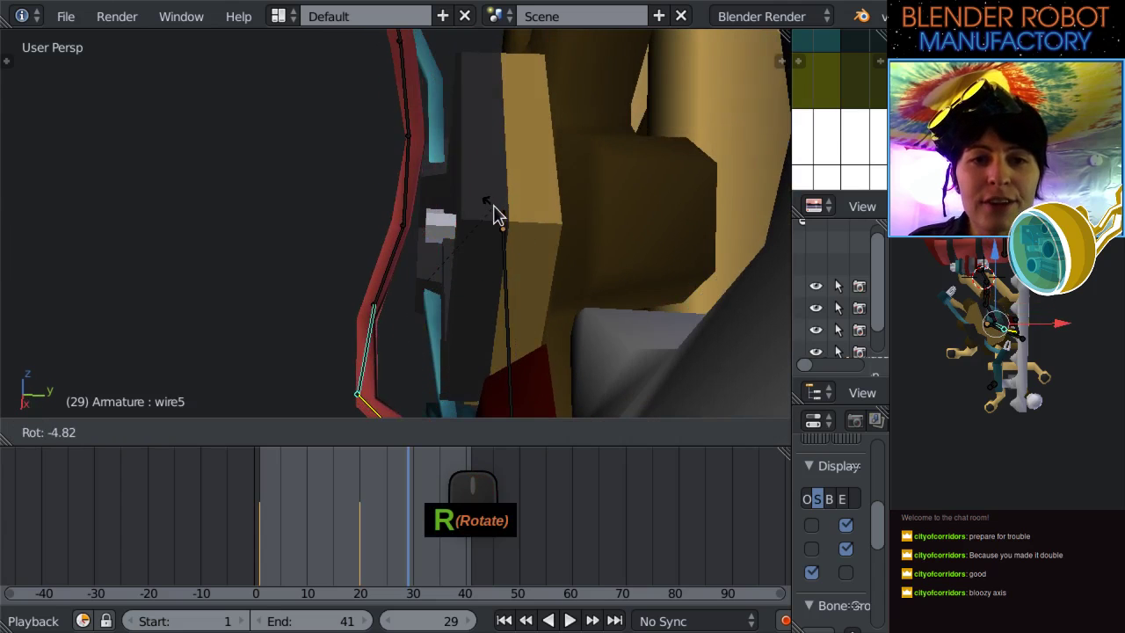
left_click(494, 216)
Refine the rotation of the wire's lower end at wire5 on frame 29 from a closer side angle.
scroll(490, 211, "down", 3)
middle_click_drag(490, 211, 369, 327)
scroll(369, 327, "up", 4)
middle_click_drag(441, 198, 413, 238)
key("r")
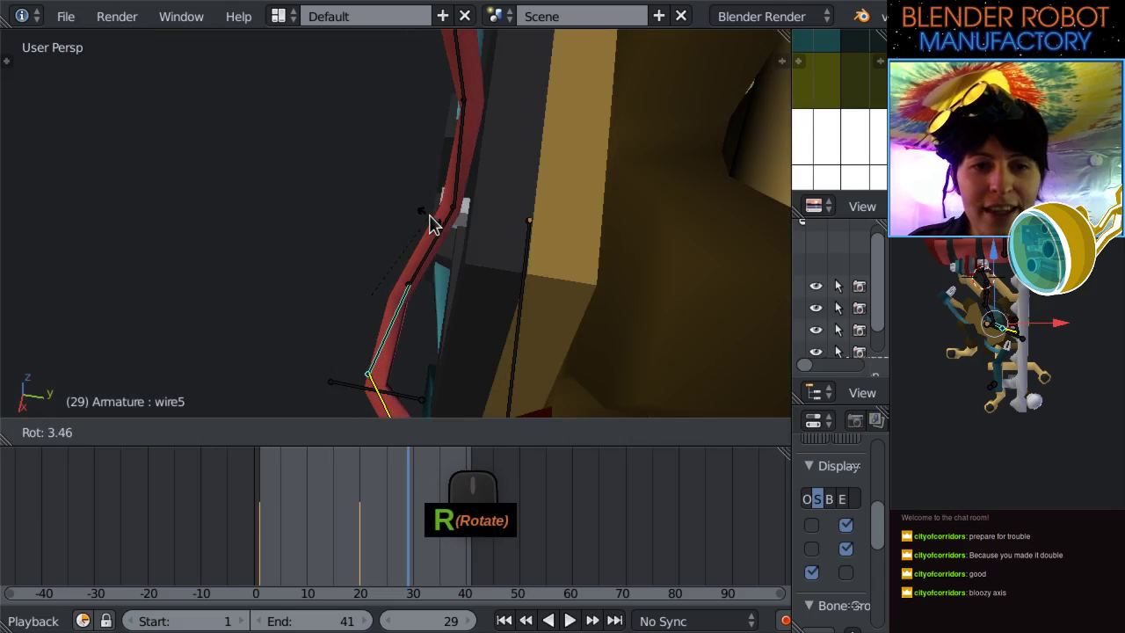
left_click(395, 352)
key("r")
left_click(409, 332)
Rotate wire4 clear of the gear and keyframe wire4, wire5 and wire6 at frame 29.
right_click(471, 260)
key("r")
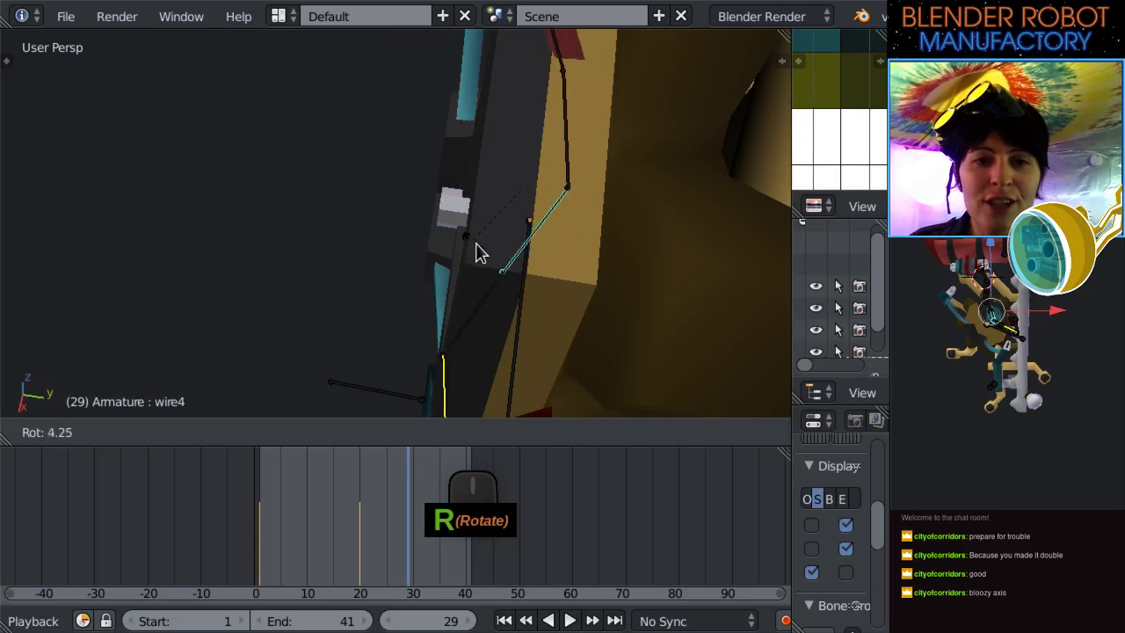
left_click(486, 255)
middle_click_drag(485, 255, 422, 264)
key("r")
left_click(507, 274)
scroll(527, 202, "down", 3)
scroll(456, 269, "up", 2)
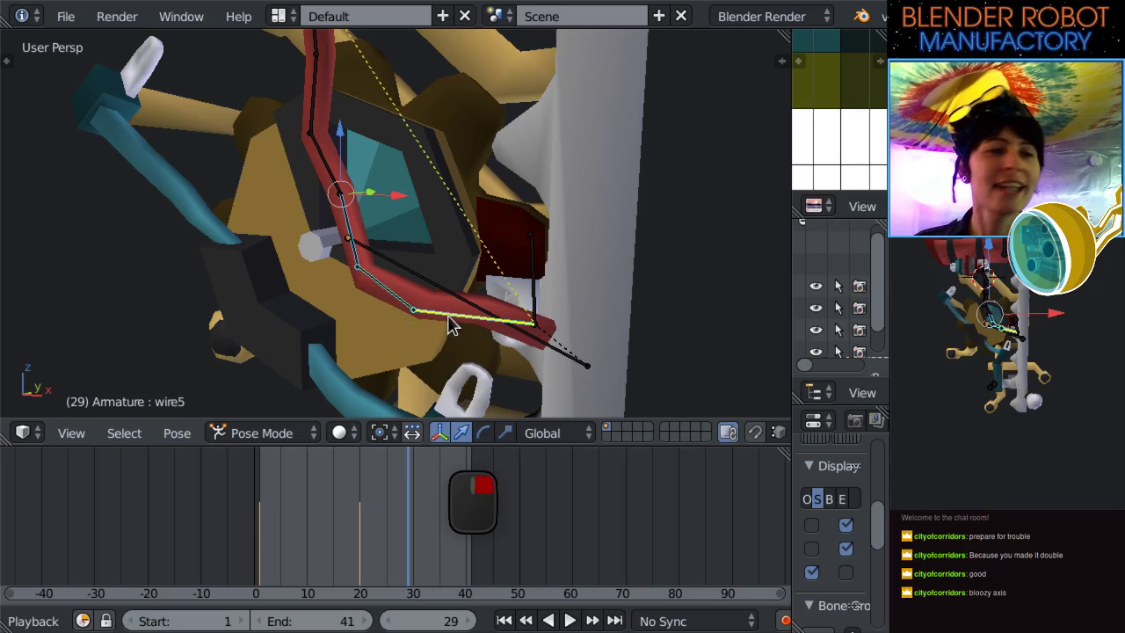
middle_click_drag(450, 325, 439, 334)
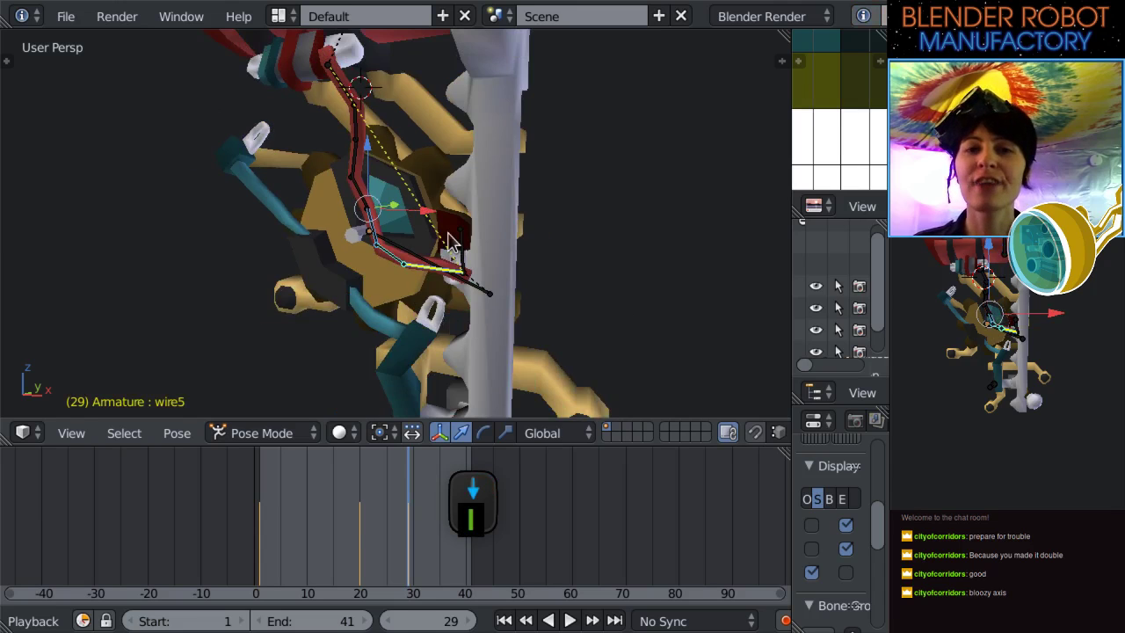
Go to frame 41 and bring the wire into a close side view.
key("KP_1")
left_click_drag(414, 589, 466, 589)
middle_click_drag(492, 387, 387, 374)
scroll(388, 291, "up", 2)
scroll(386, 272, "down", 2)
middle_click_drag(389, 264, 416, 257)
scroll(405, 266, "up", 2)
scroll(381, 287, "up", 1)
Try rotating wire4 to wire6 together and wire3 alone at frame 41, undoing each attempt.
key("r")
left_click(407, 242)
scroll(407, 241, "down", 2)
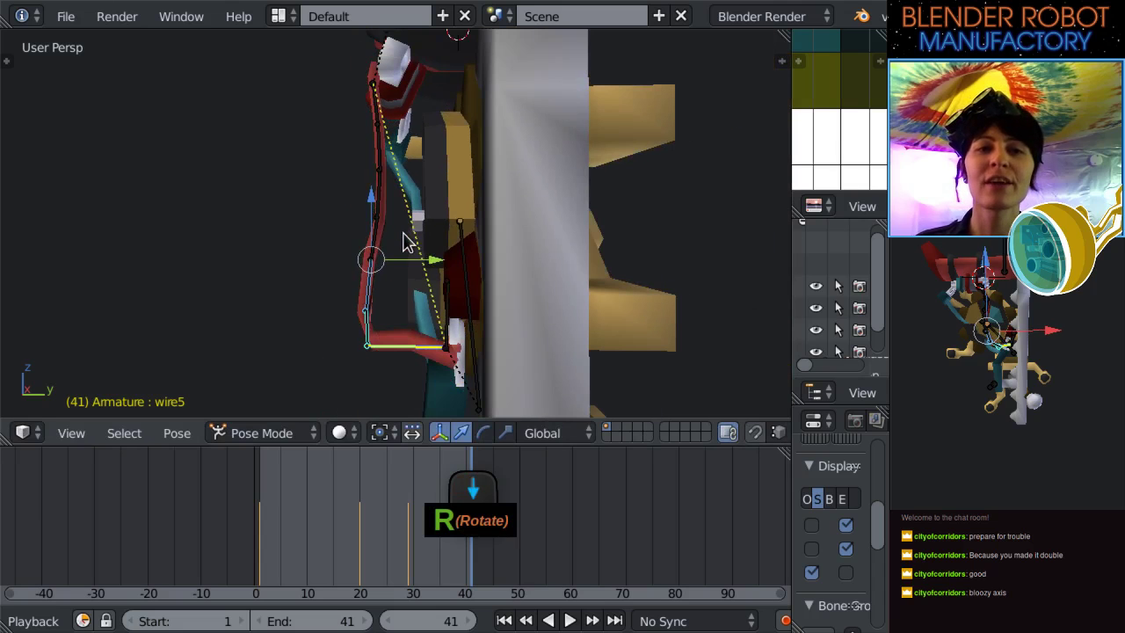
key("ctrl+z")
key("r")
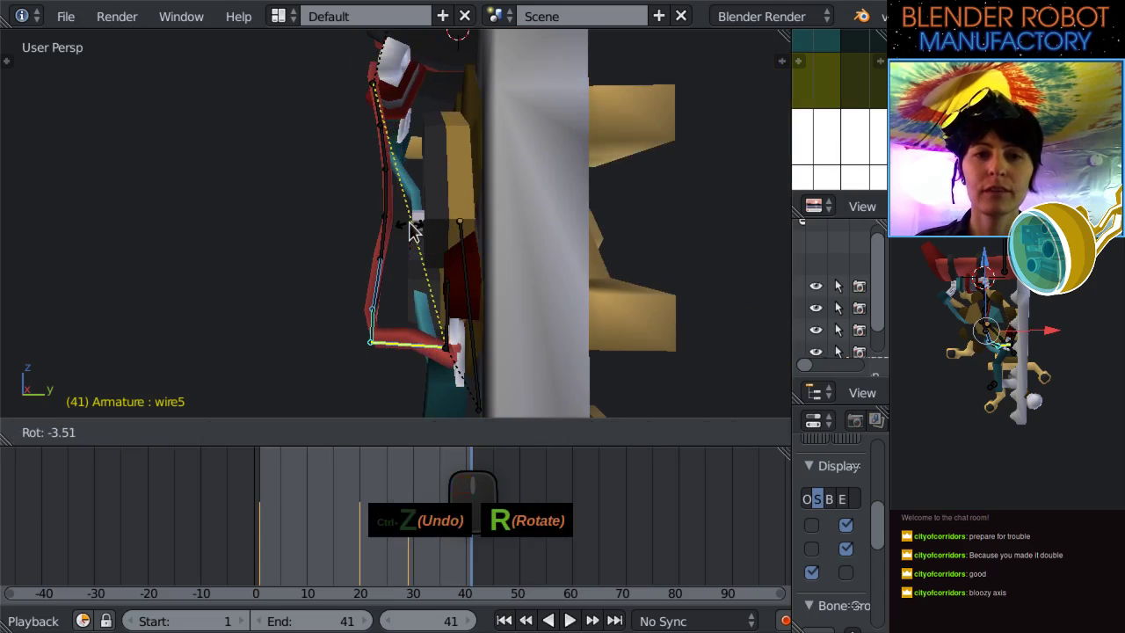
left_click(400, 253)
key("ctrl+z")
key("r")
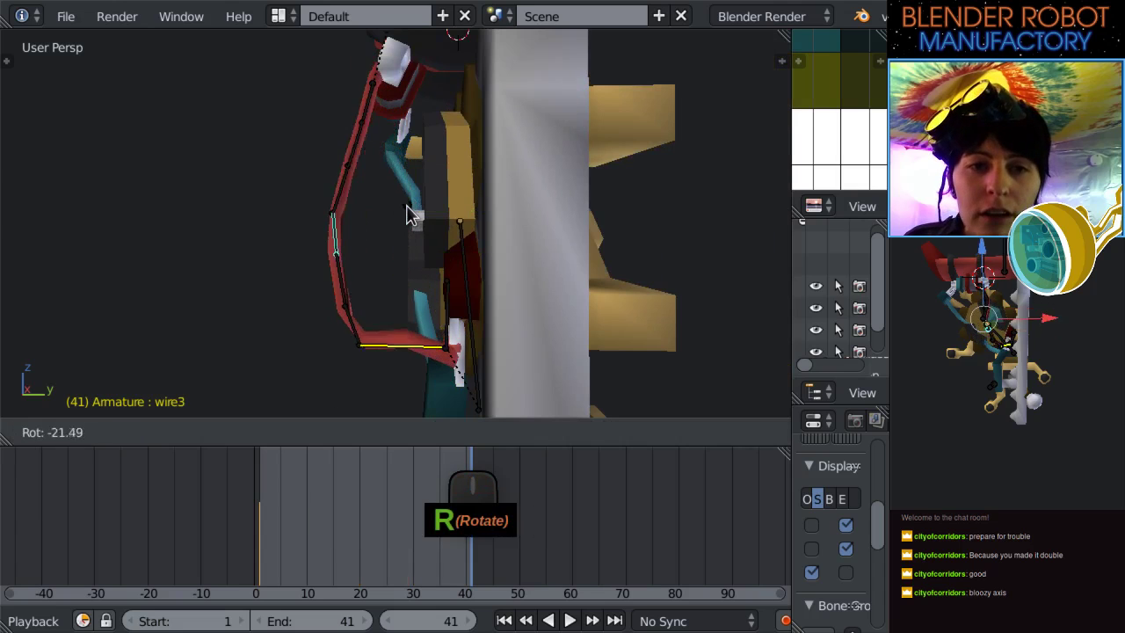
left_click(416, 234)
key("ctrl+z")
Rotate wire3 slightly at frame 41 and keyframe it.
scroll(427, 284, "up", 3)
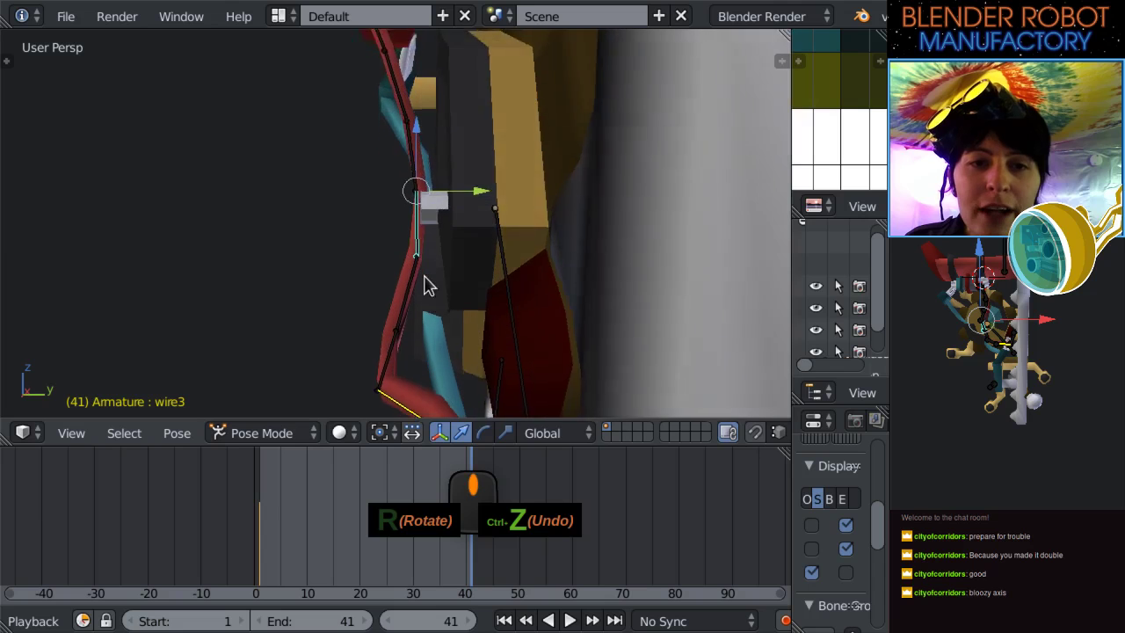
key("r")
left_click(414, 286)
scroll(395, 314, "down", 5)
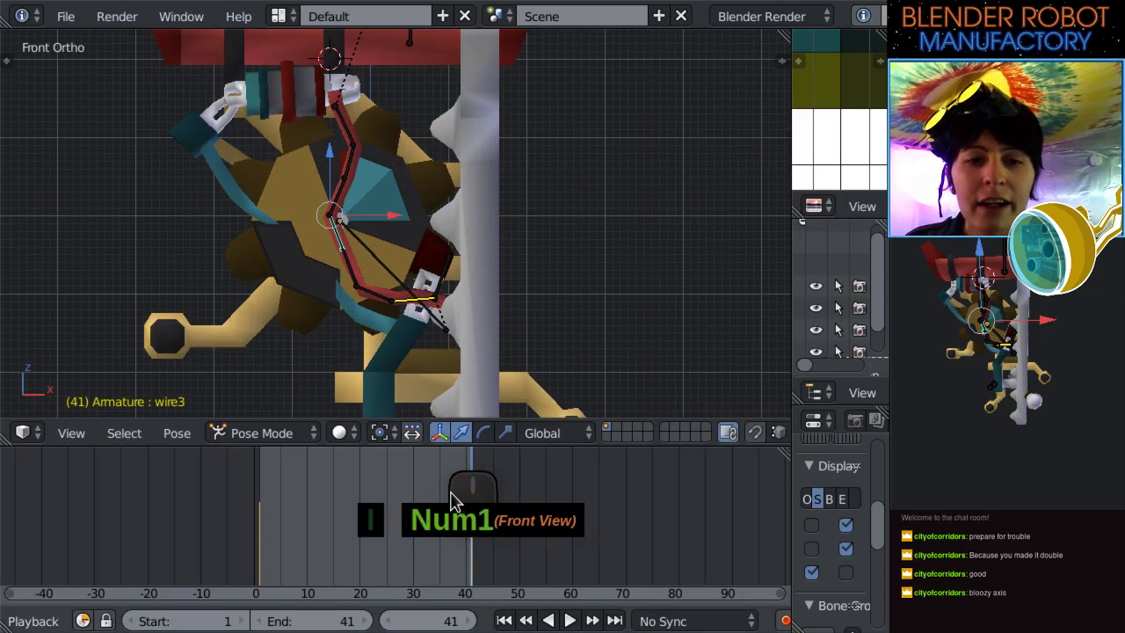
Scrub the end of the animation in the front view to review the wire, and stop at frame 44.
left_click(425, 497)
left_click_drag(431, 550, 486, 558)
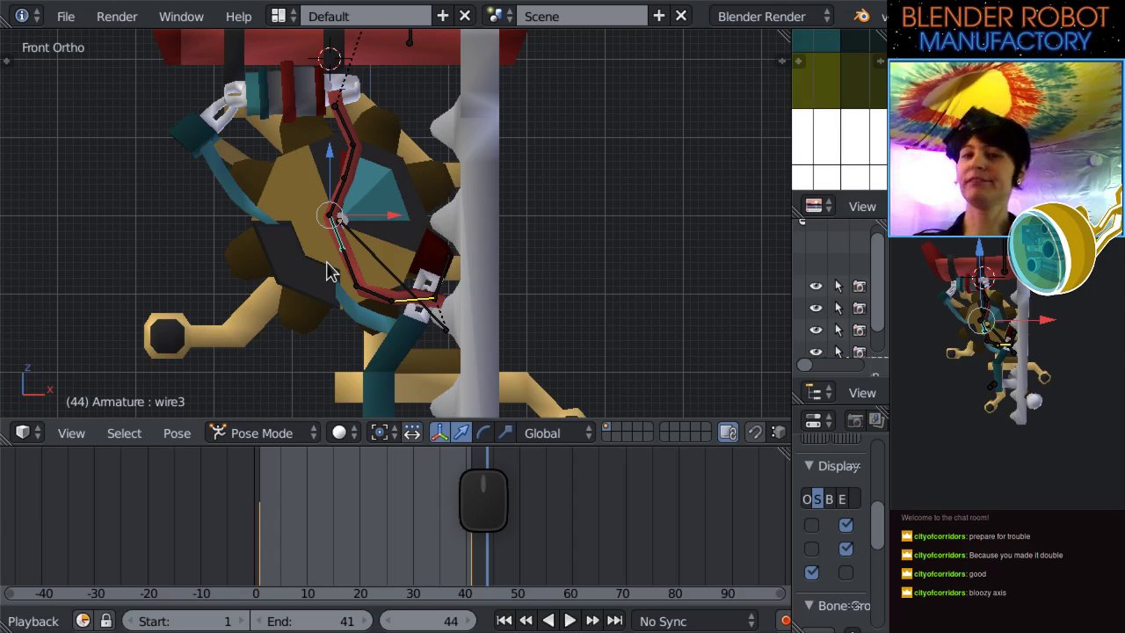
scroll(490, 181, "up", 3)
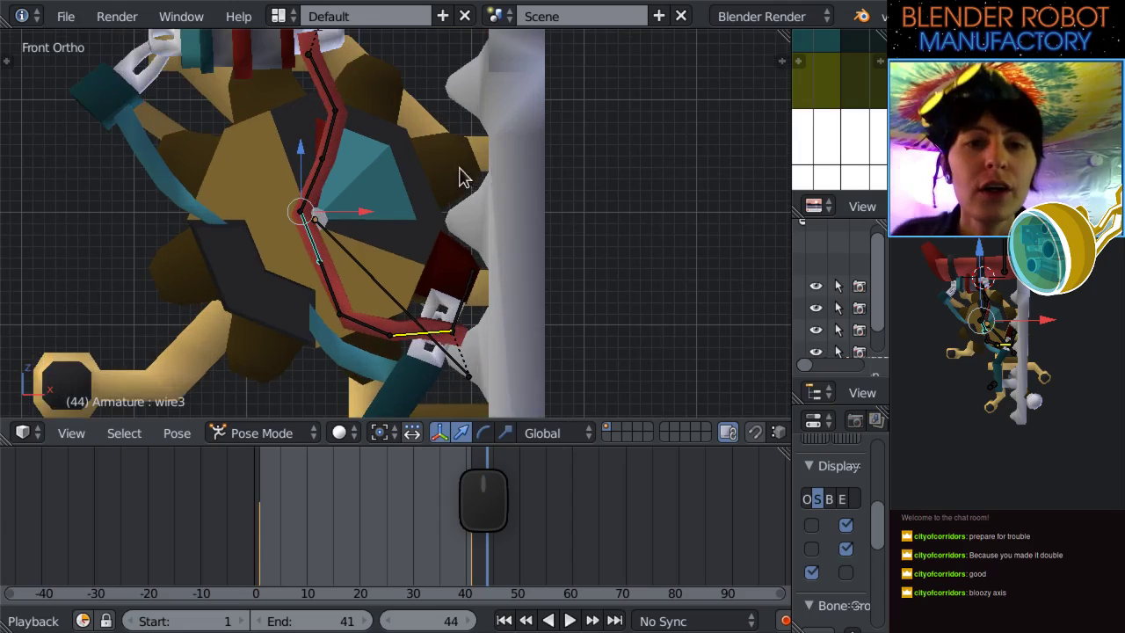
Try rotating wire0 at frame 44 in the front view, and undo the rotation.
scroll(442, 240, "down", 5)
scroll(443, 244, "up", 4)
scroll(443, 243, "up", 1)
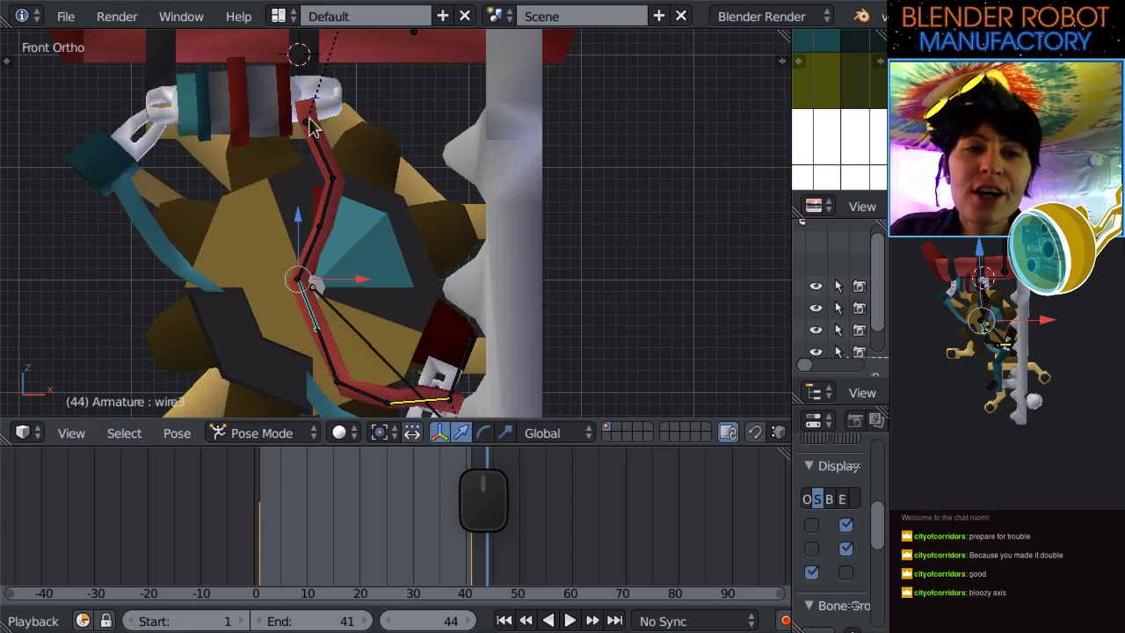
right_click(327, 172)
key("r")
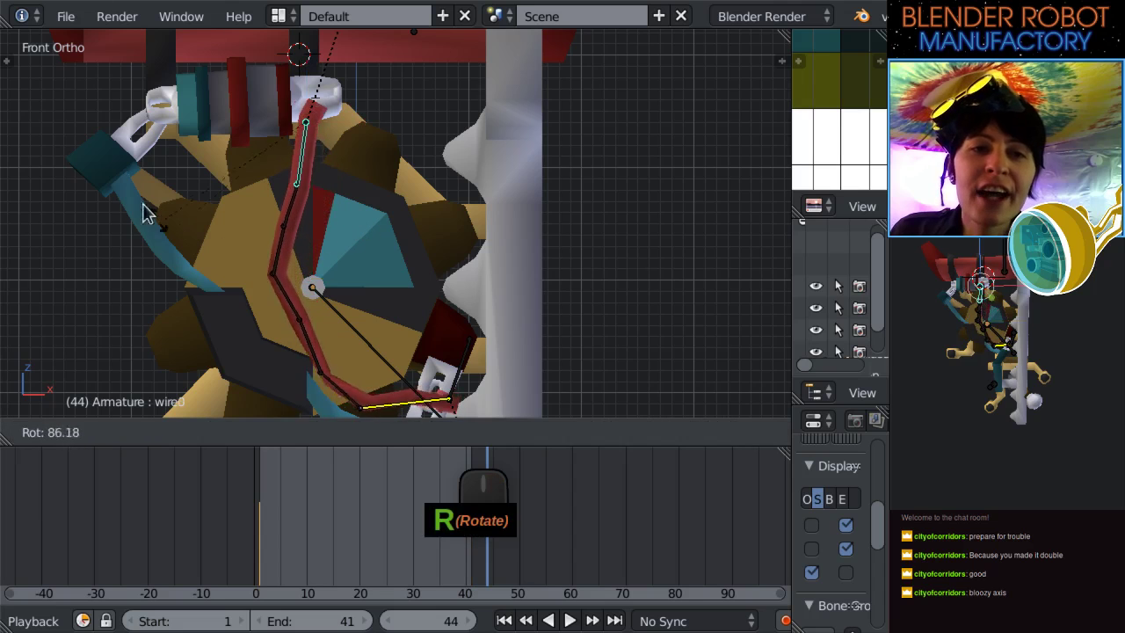
left_click(132, 198)
scroll(281, 272, "down", 4)
scroll(307, 201, "up", 3)
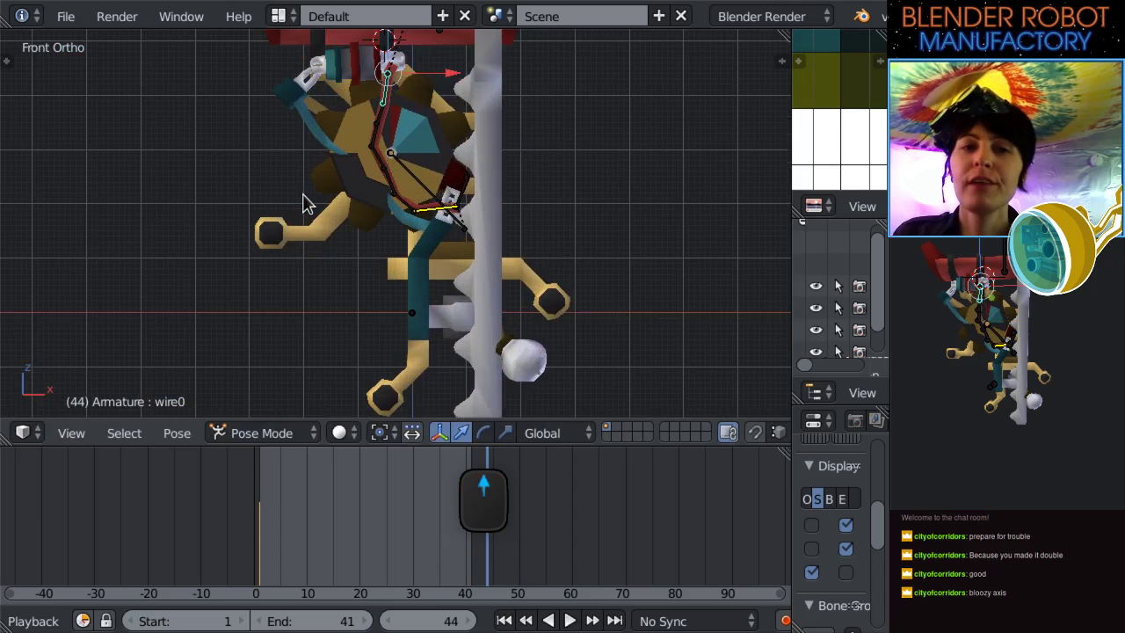
key("ctrl+z")
scroll(392, 188, "up", 3)
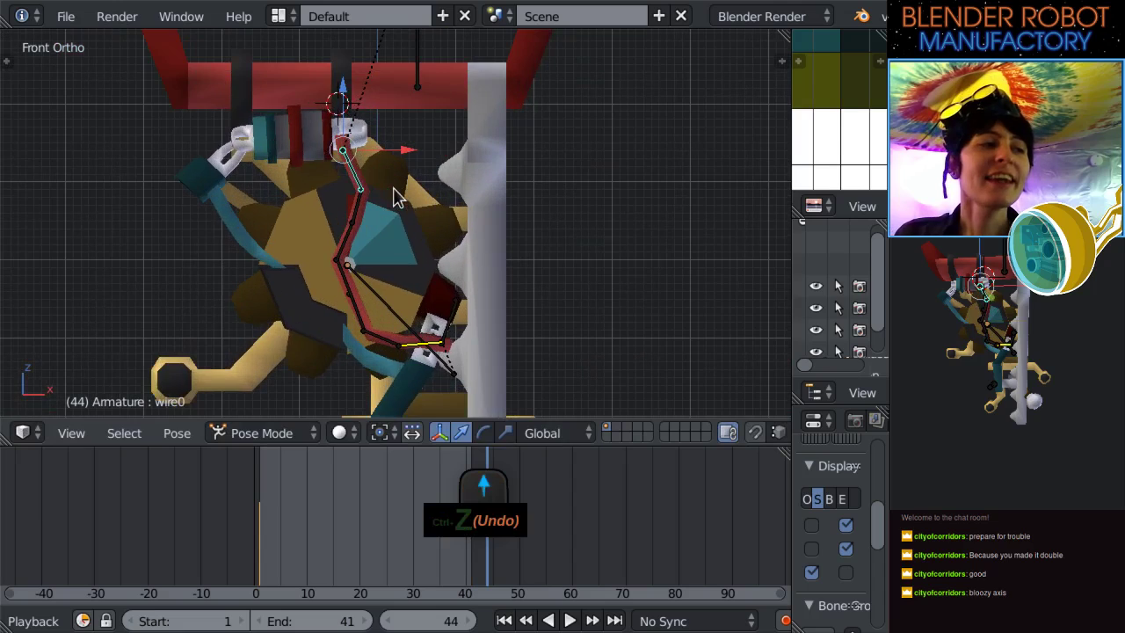
Select bones wire1 to wire6 and delete their keyframes at frame 20.
left_click_drag(457, 576, 338, 550)
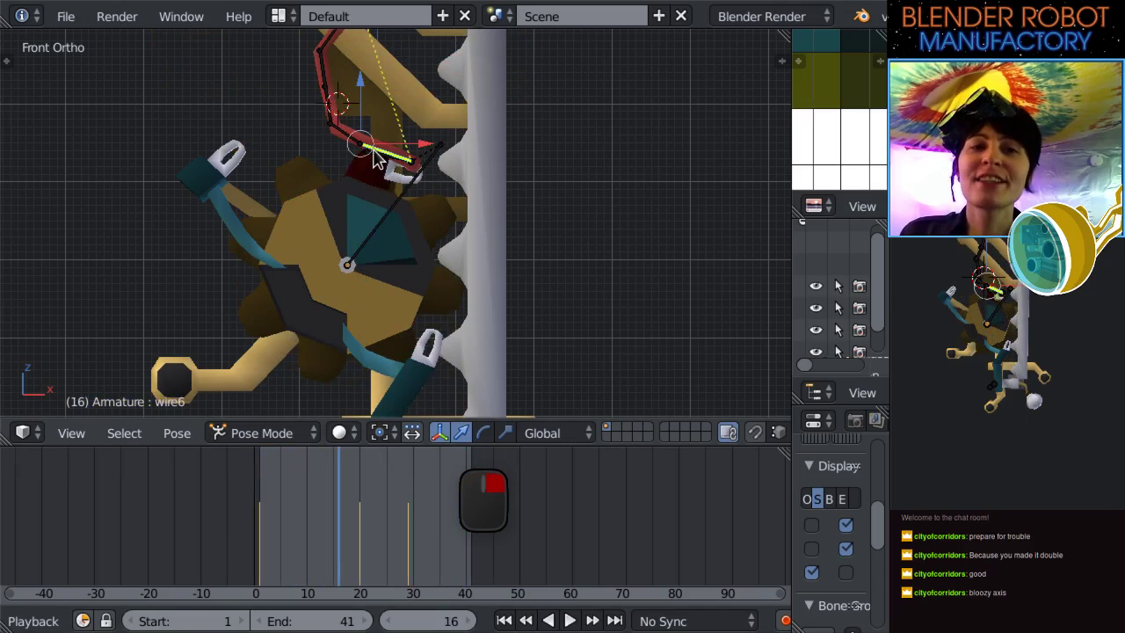
scroll(374, 156, "up", 3)
right_click(349, 221)
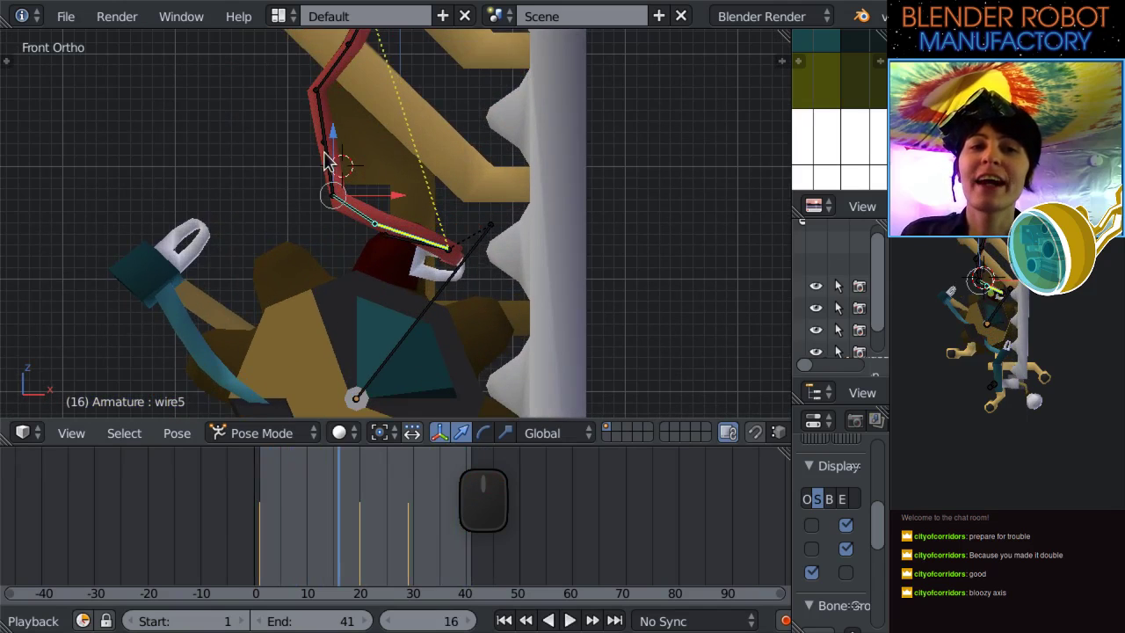
right_click(341, 56)
middle_click_drag(432, 96, 386, 166, "shift")
scroll(380, 130, "up", 1)
middle_click_drag(439, 365, 400, 206, "shift")
scroll(399, 206, "up", 3)
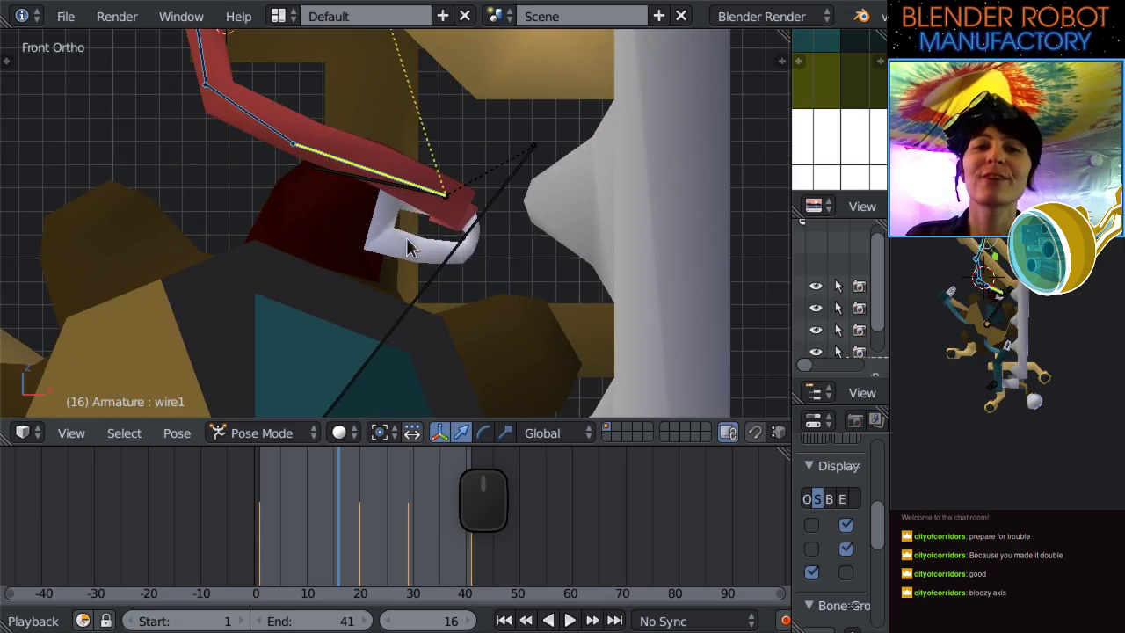
left_click(360, 563)
scroll(455, 249, "down", 3)
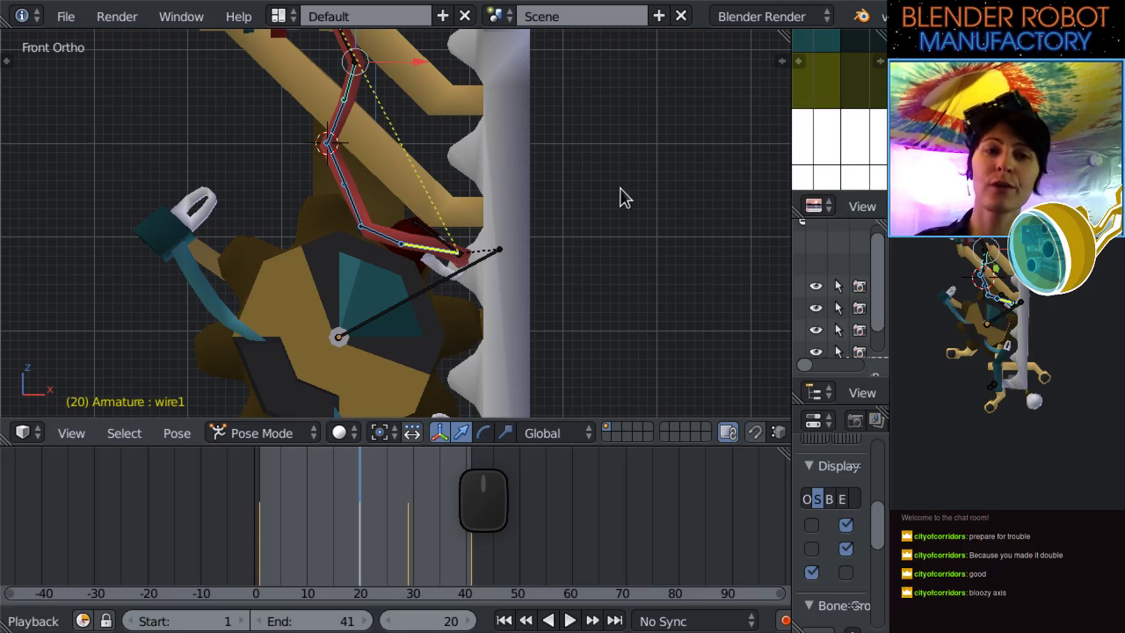
key("alt+i")
left_click(464, 202)
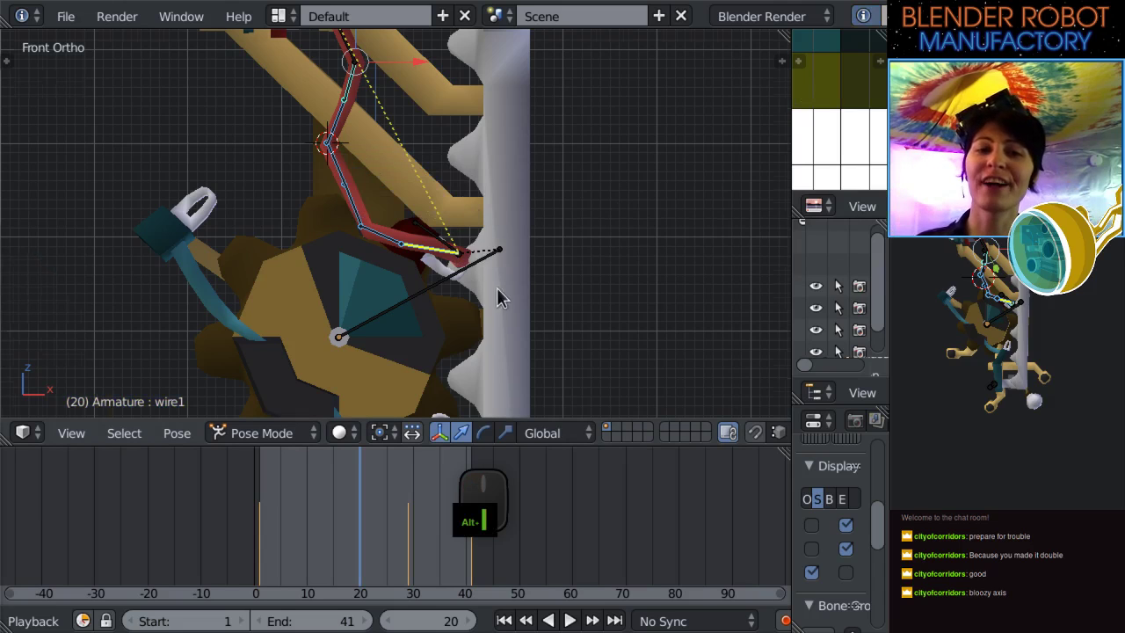
Delete the keyframes of the selected wire bones at frames 29 and 41.
scroll(496, 294, "up", 2)
left_click_drag(398, 554, 406, 555)
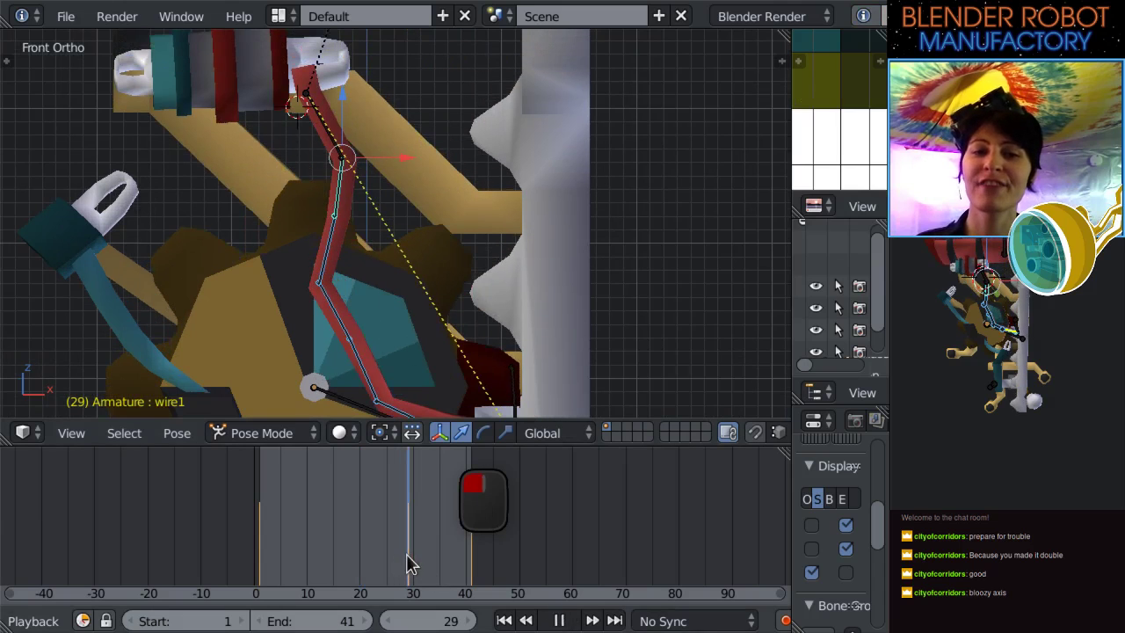
key("alt+i")
left_click(433, 313)
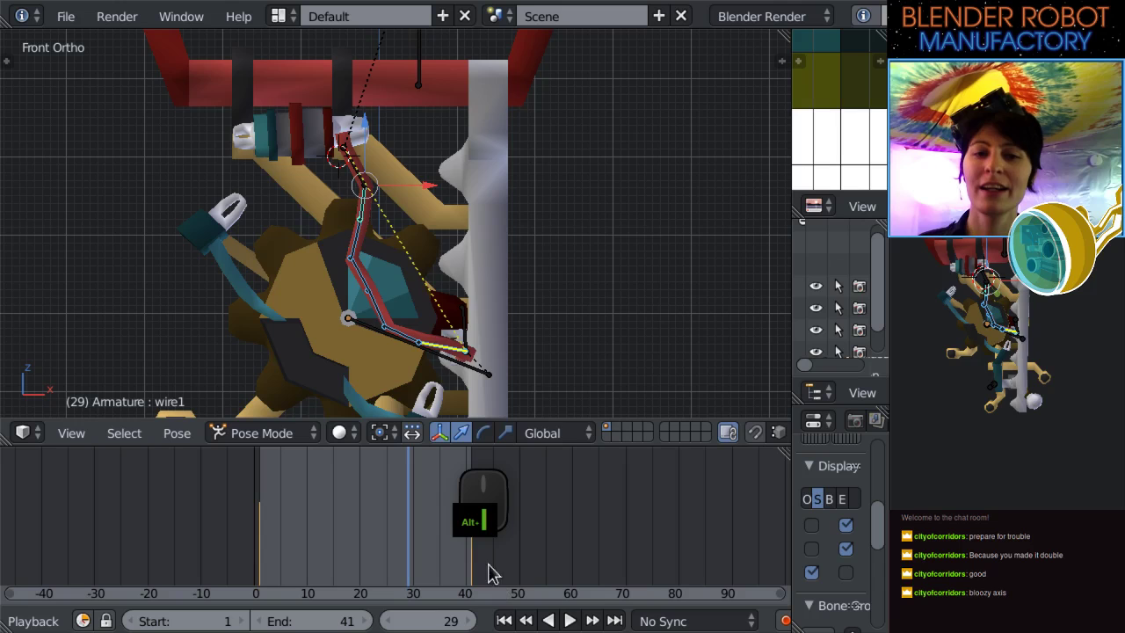
left_click(473, 561)
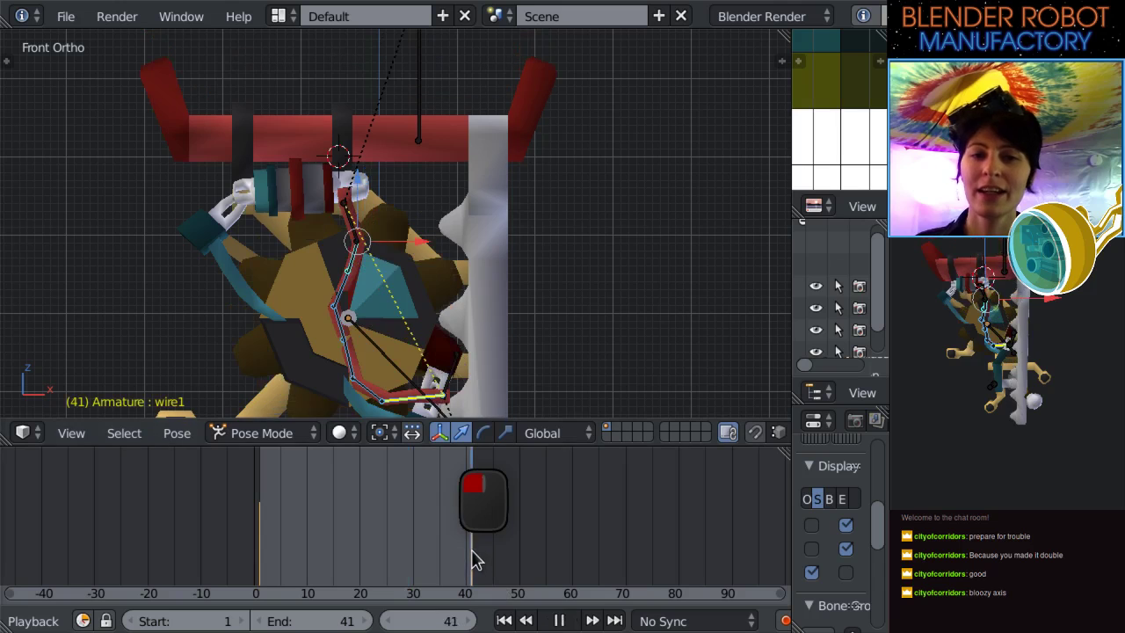
key("alt+i")
left_click(449, 328)
Move the animation back to frame 20.
scroll(450, 332, "down", 2)
left_click_drag(477, 534, 360, 532)
scroll(437, 246, "up", 2)
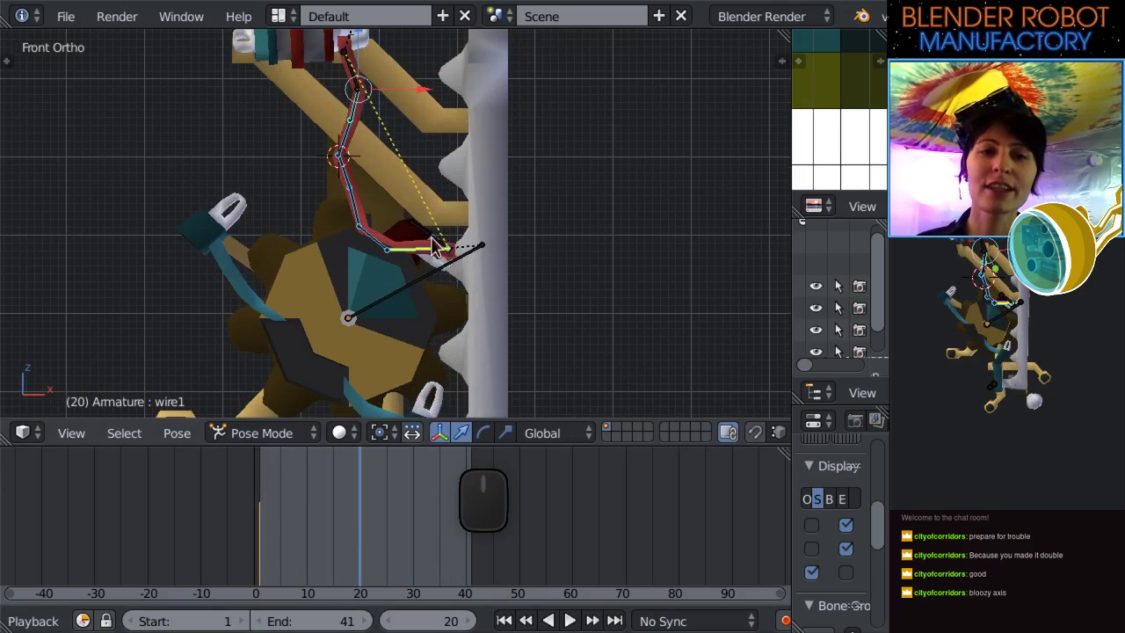
Try rotating wire6 at frame 20, first in the front view and again in the right view.
right_click(407, 251)
key("r")
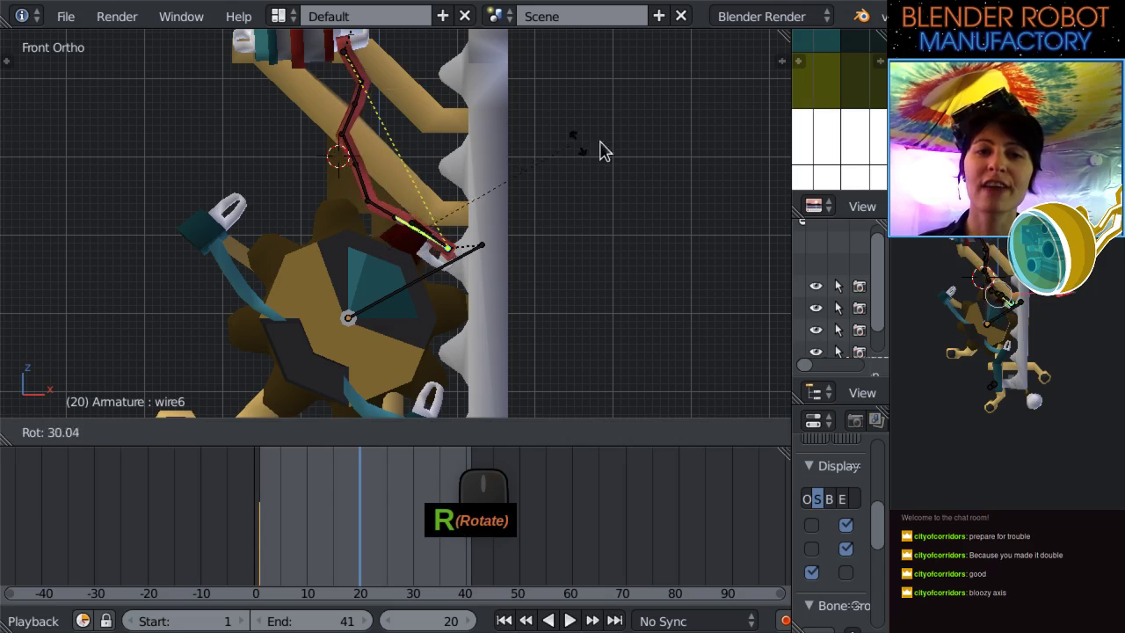
left_click(668, 145)
scroll(615, 194, "up", 2)
middle_click_drag(590, 234, 367, 231)
key("KP_3")
key("r")
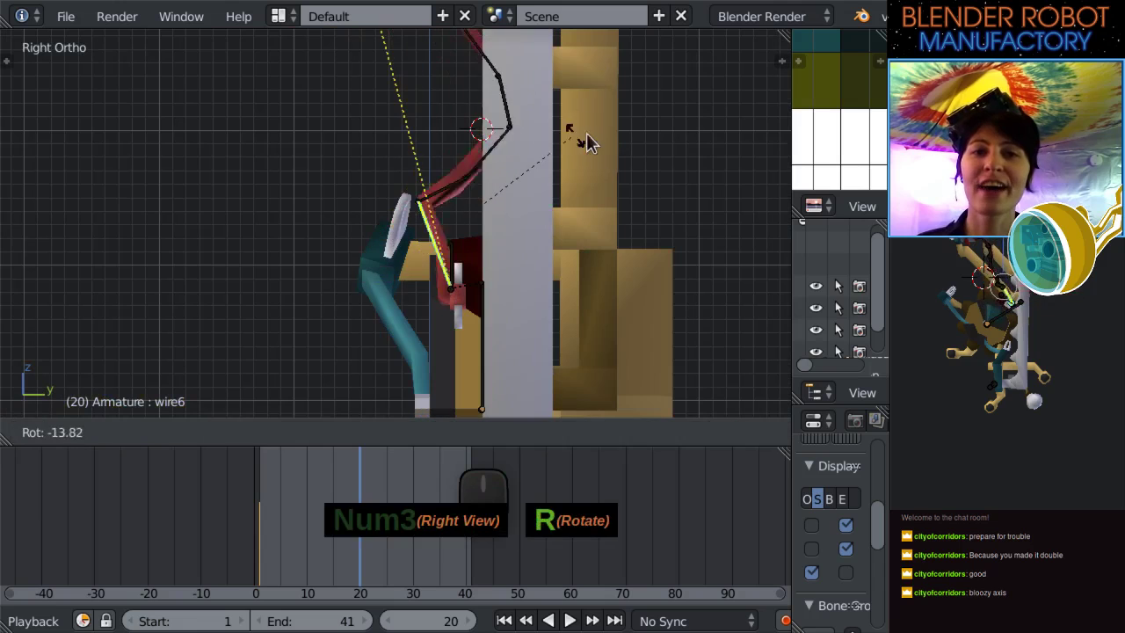
left_click(585, 135)
scroll(585, 132, "up", 3)
Try rotating wire4 at frame 20 in the right view, and check the wire from the front.
right_click(594, 180)
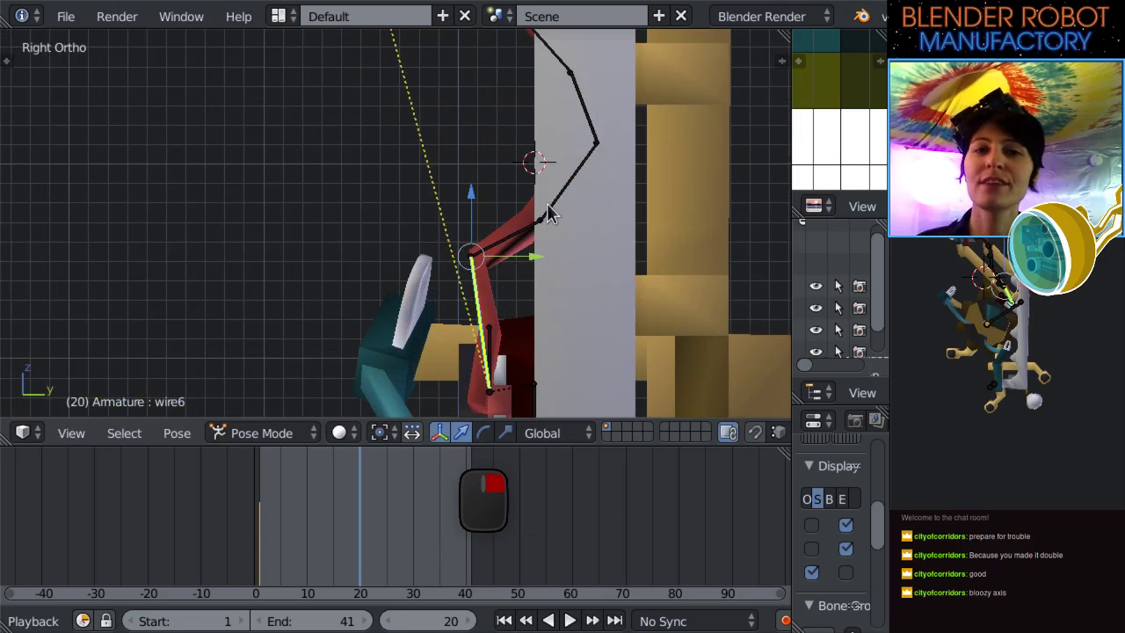
key("r")
left_click(597, 186)
key("ctrl+z")
key("r")
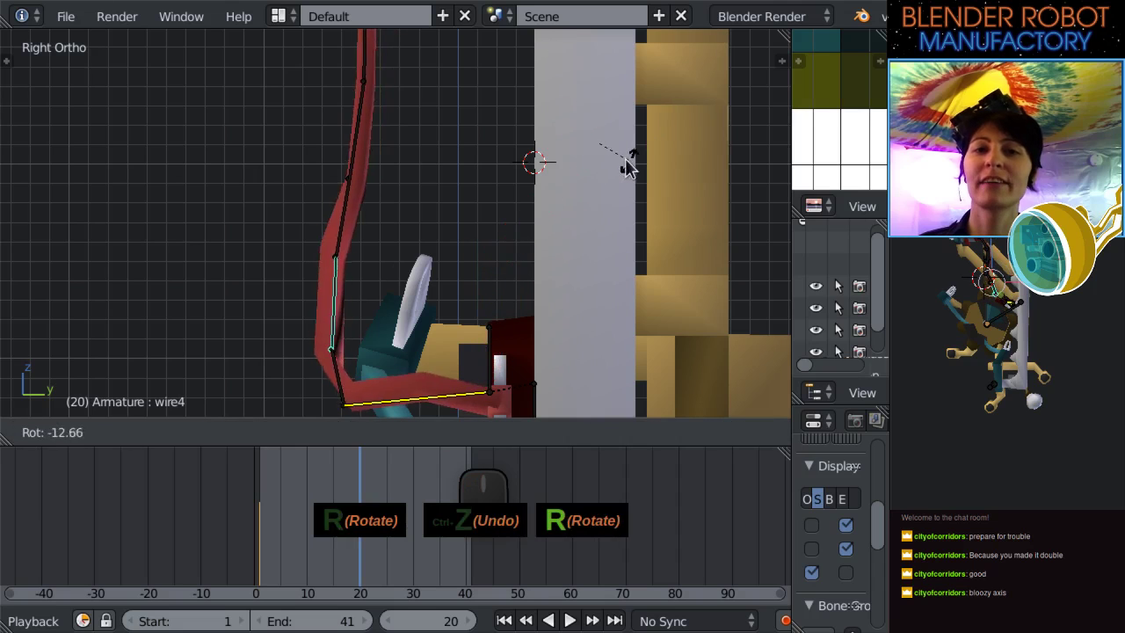
left_click(615, 169)
scroll(610, 173, "down", 3)
middle_click_drag(610, 173, 593, 285)
key("KP_1")
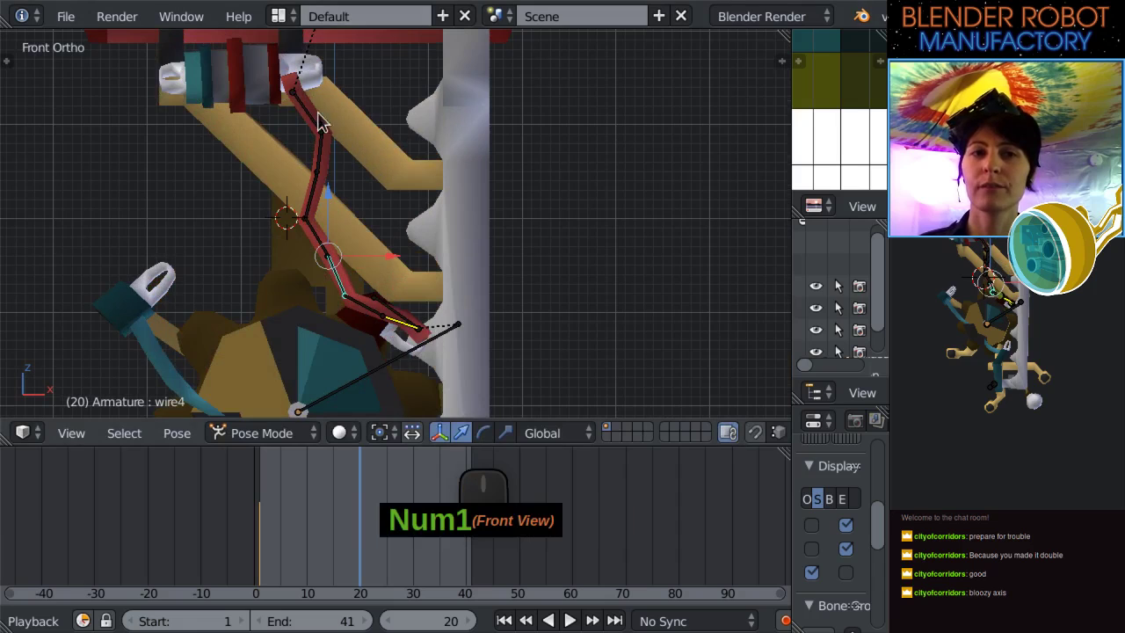
Try rotating wire0 toward the toothed column at frame 20 in the front view.
key("r")
left_click(380, 125)
middle_click_drag(382, 126, 394, 201)
key("KP_1")
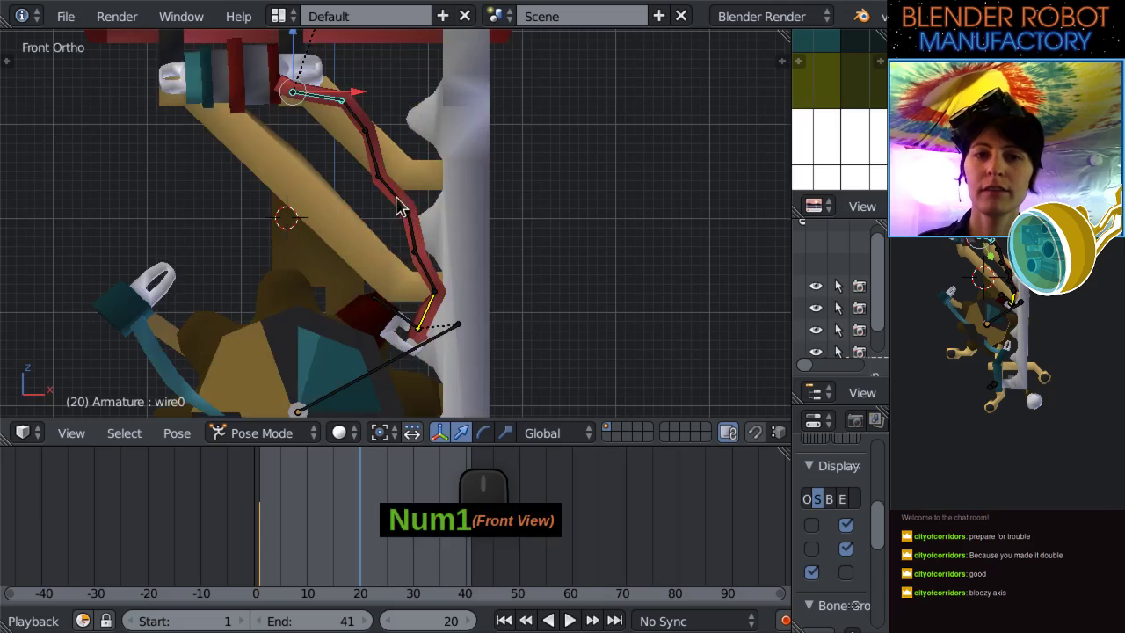
Clear the rotation of the box-selected wire and gear bones, and reload frame 20 to discard the unkeyed pose.
key("z")
key("b")
left_click_drag(476, 351, 358, 174)
key("alt+r")
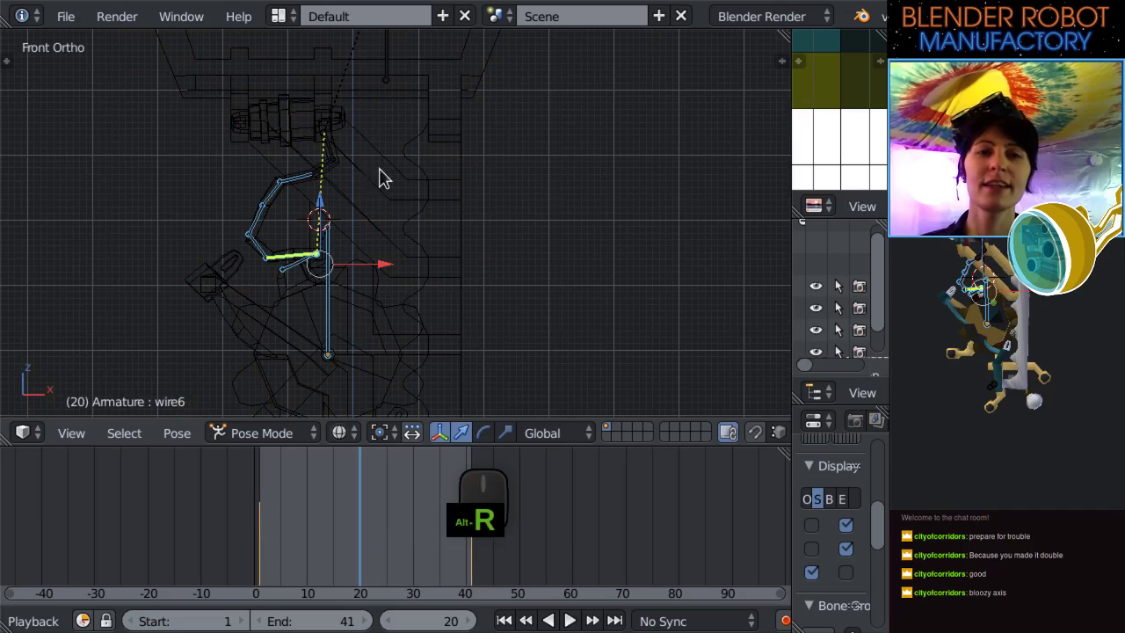
key("z")
right_click(322, 296)
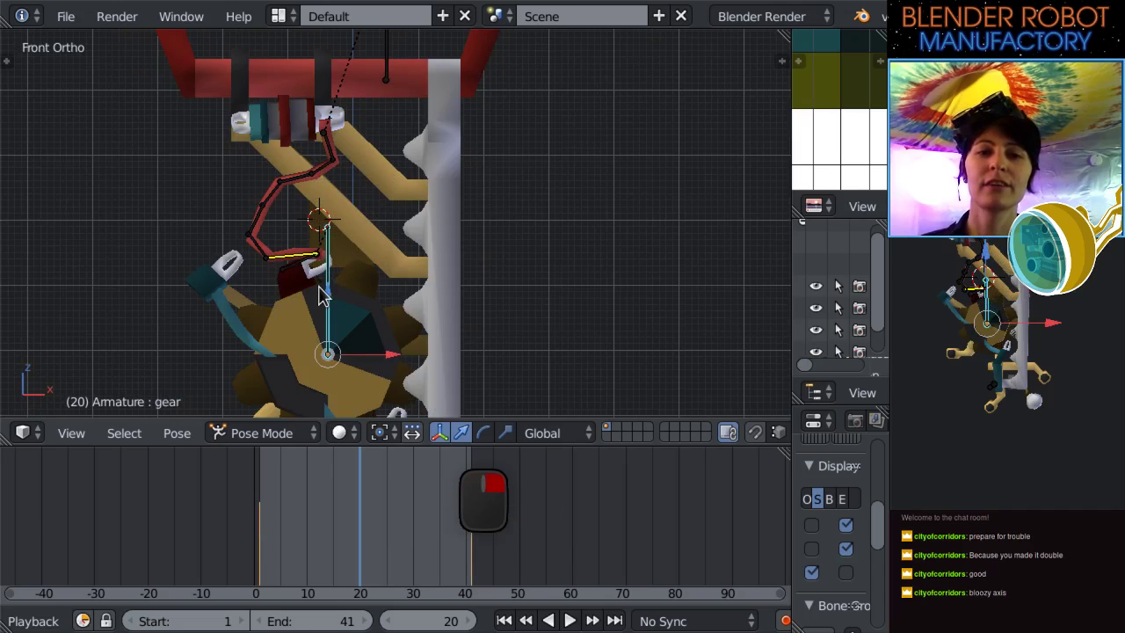
left_click(367, 518)
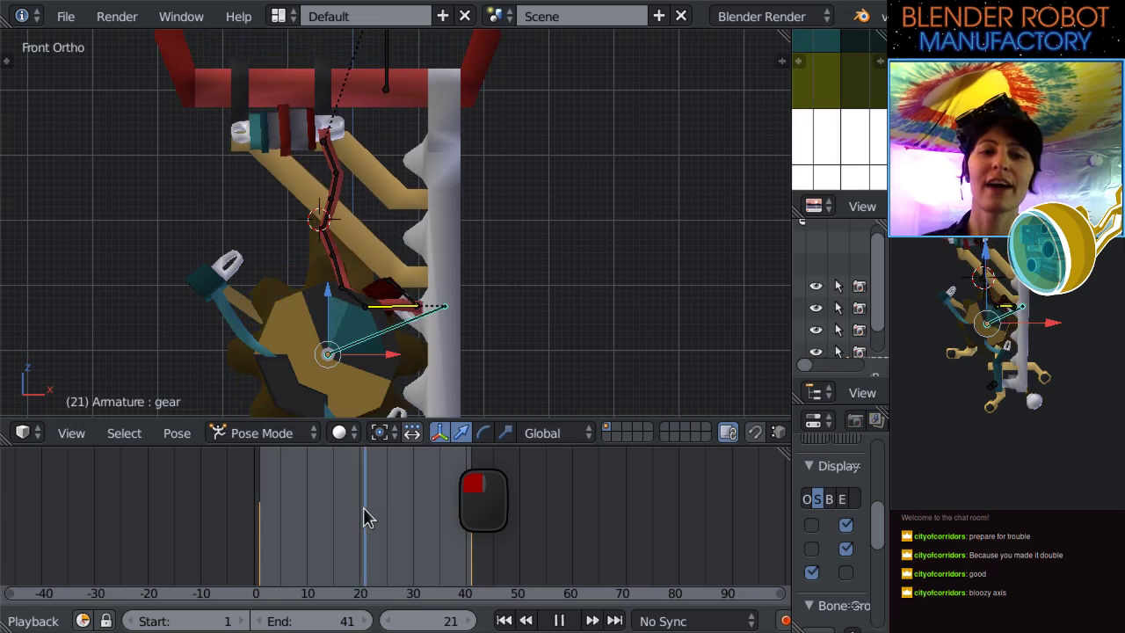
left_click_drag(367, 518, 359, 515)
Rotate wire0 at frame 20 so the wire swings toward the toothed column.
right_click(327, 155)
key("r")
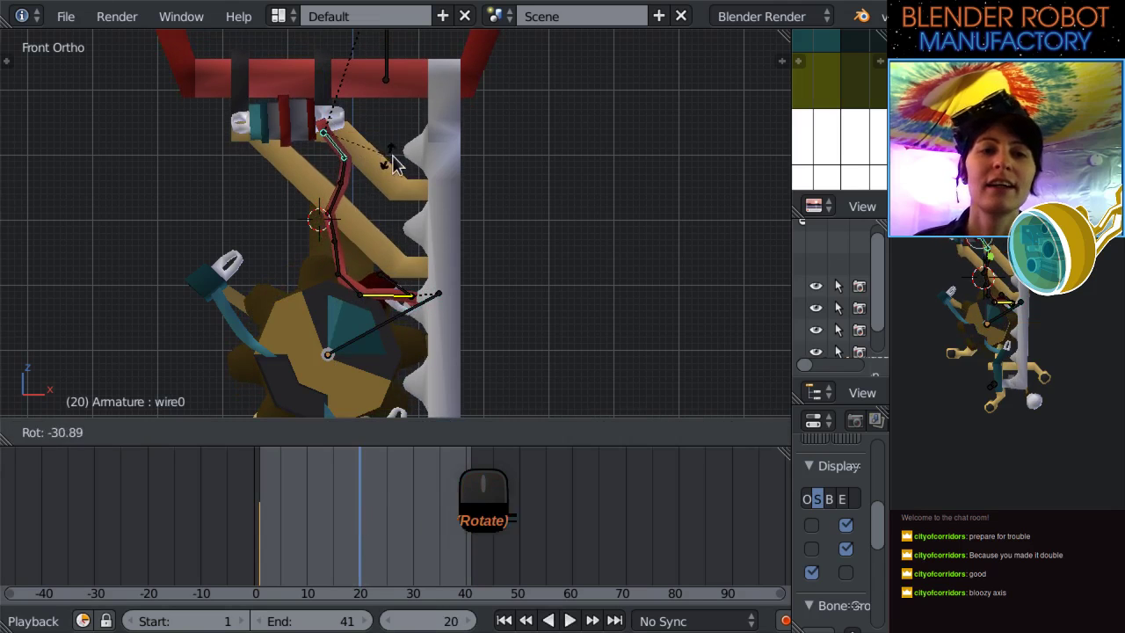
left_click(466, 276)
middle_click_drag(467, 276, 457, 196)
Try rotating wire5 at frame 20 from an angled view and from the front, and undo the rotation.
key("r")
left_click(360, 246)
middle_click_drag(361, 246, 374, 219)
key("KP_1")
key("r")
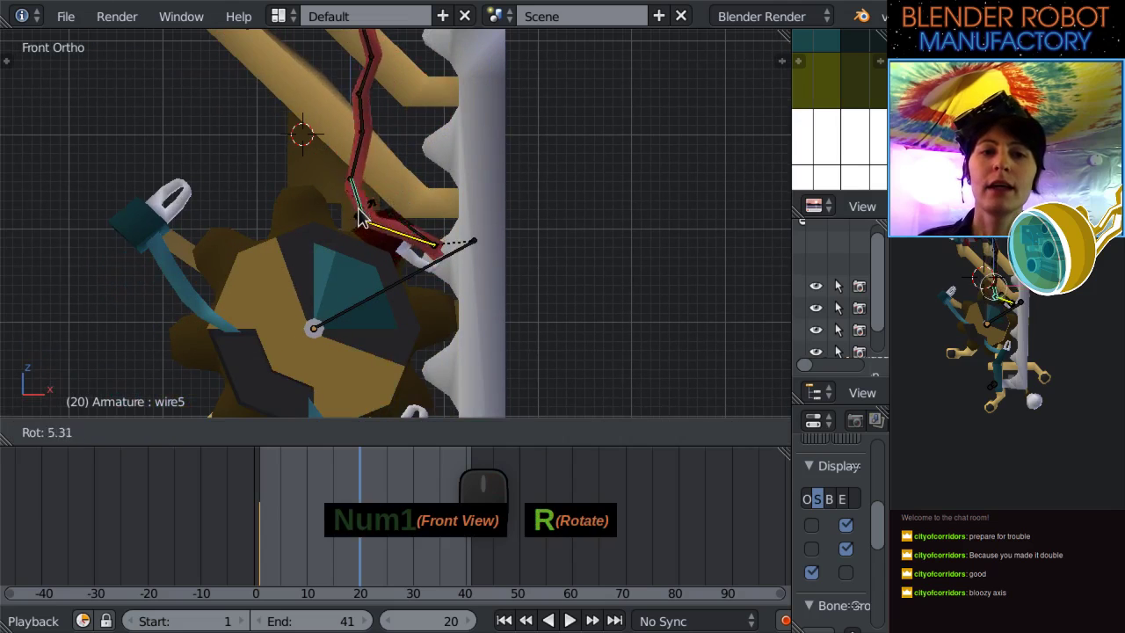
right_click(365, 211)
key("ctrl+z")
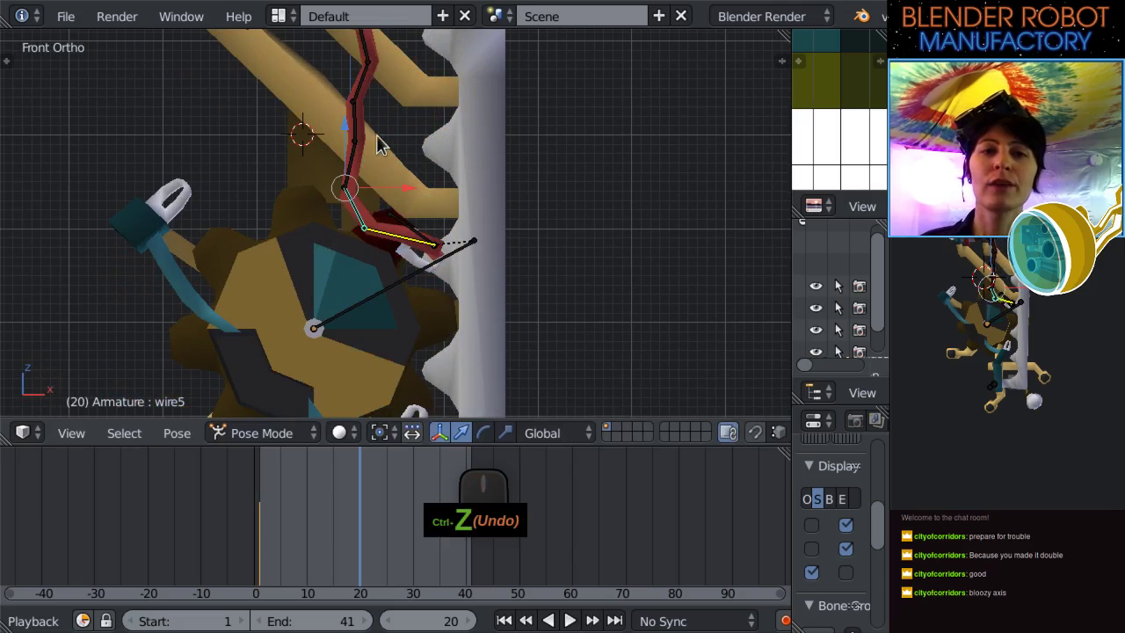
Rotate wire5 toward the toothed column at frame 20, and keyframe wire0 and wire5.
key("r")
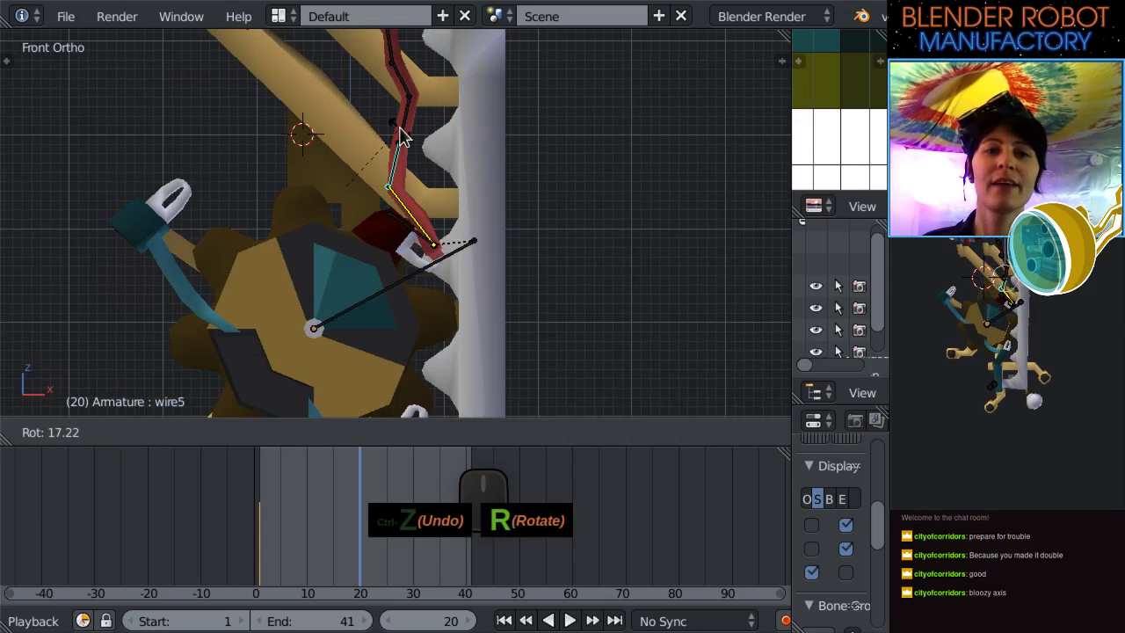
left_click(400, 137)
scroll(460, 170, "down", 3)
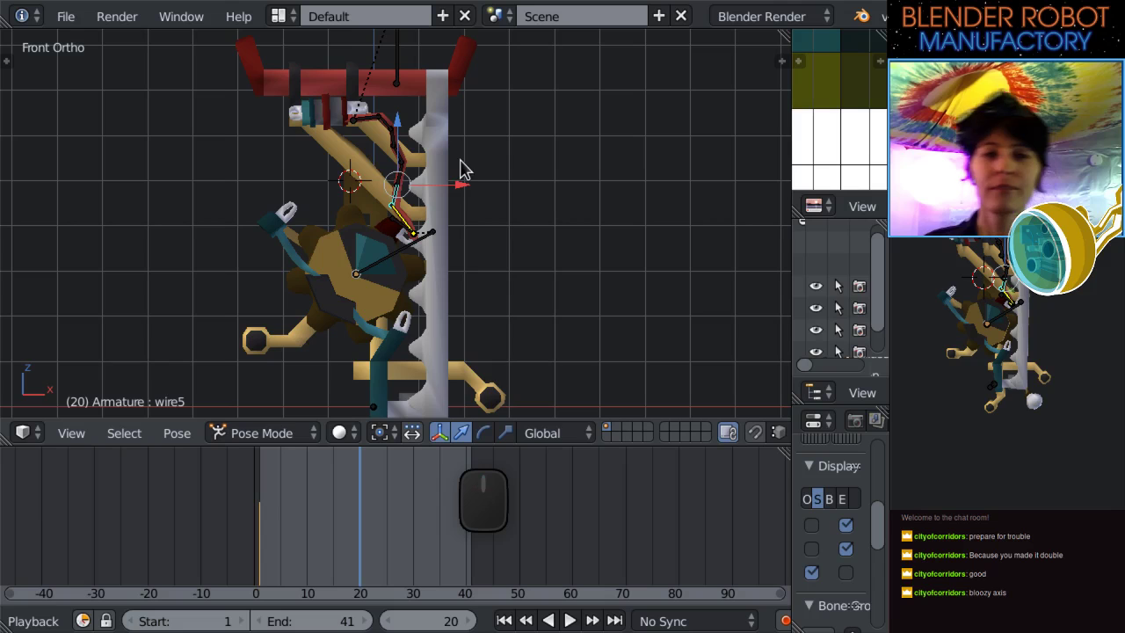
scroll(371, 226, "down", 2, "shift")
scroll(368, 227, "up", 2, "shift")
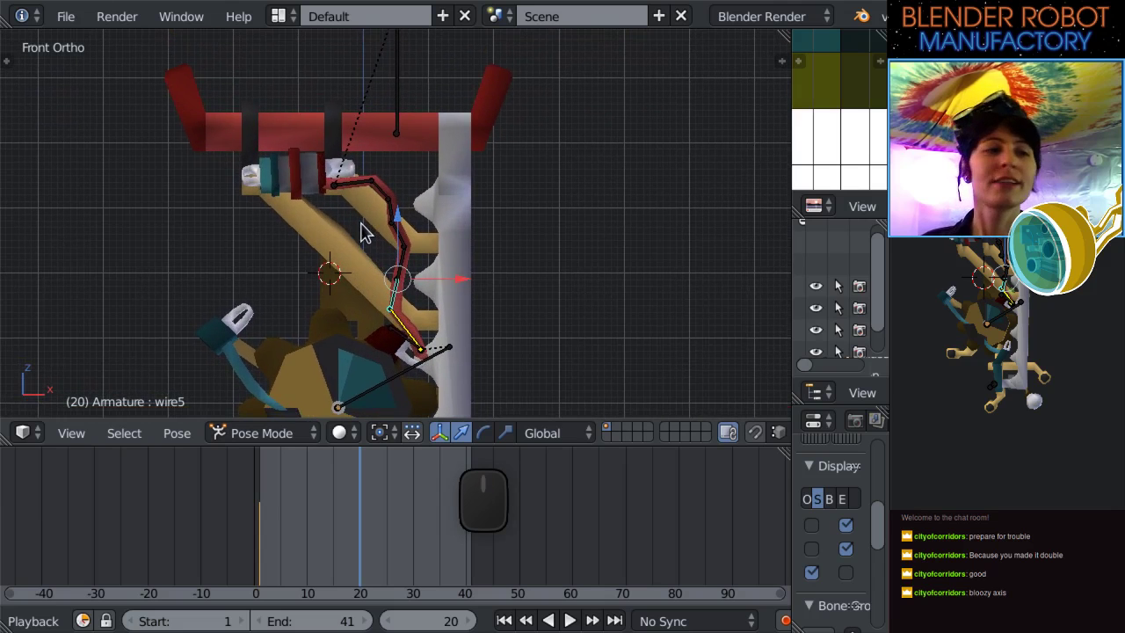
scroll(368, 233, "down", 2)
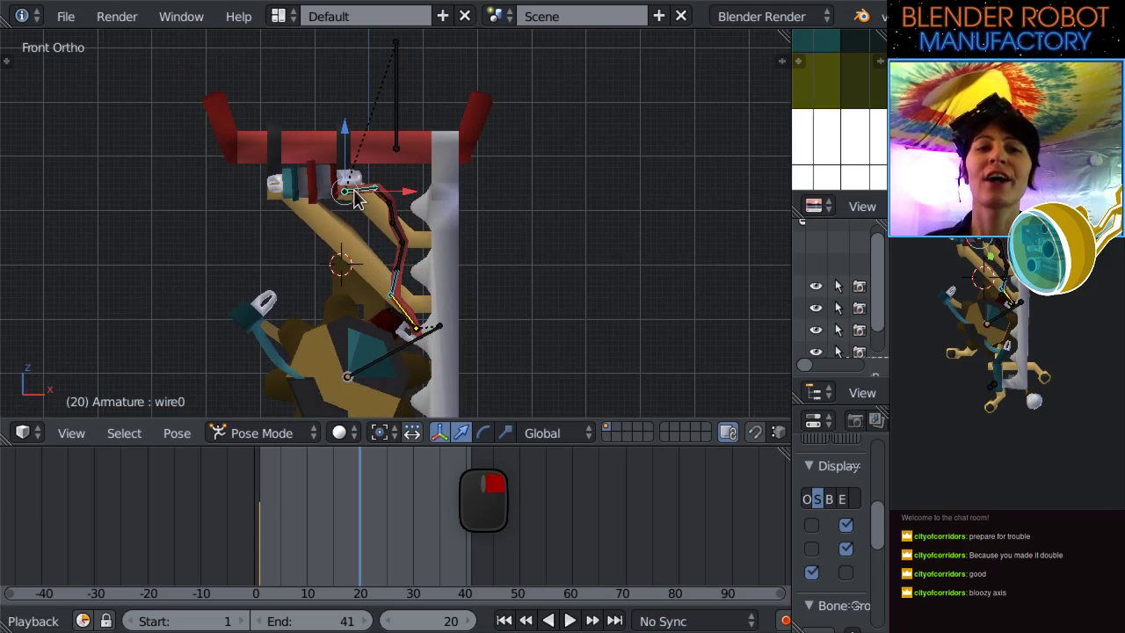
scroll(370, 225, "up", 2)
middle_click_drag(420, 195, 311, 229)
key("KP_1")
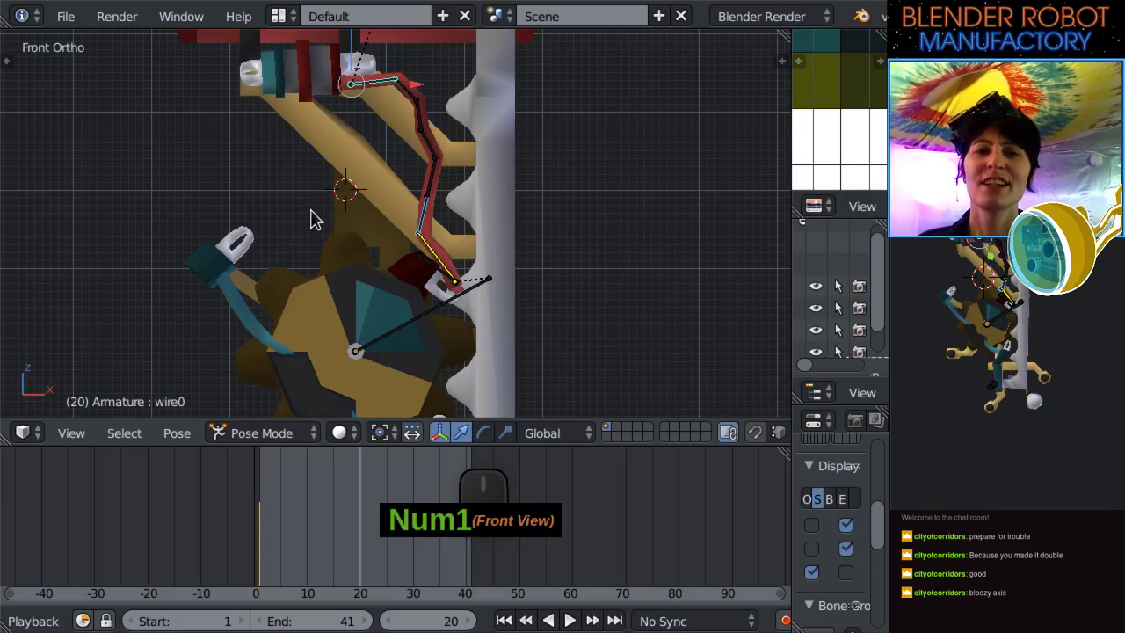
left_click(464, 182)
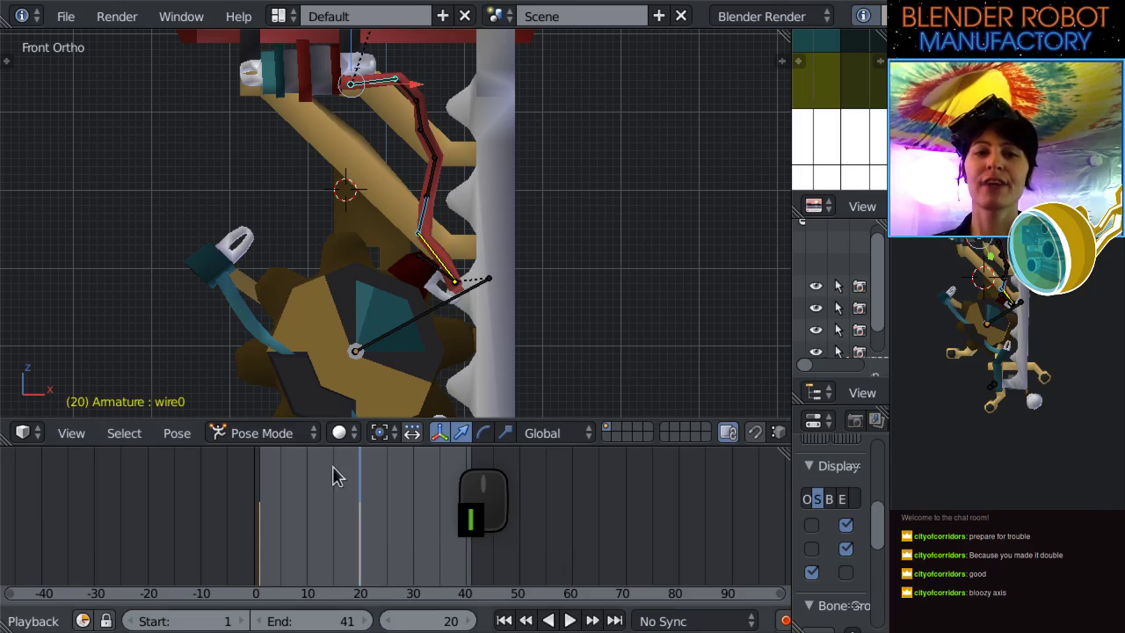
Go to frame 41 and select wire1 in the front view.
mouse_move(360, 500)
left_mouse_down()
mouse_move(421, 512)
mouse_move(469, 503)
mouse_move(471, 519)
left_mouse_up()
middle_click_drag(510, 343, 434, 292)
right_click(450, 351)
middle_click_drag(450, 351, 293, 56)
key("KP_1")
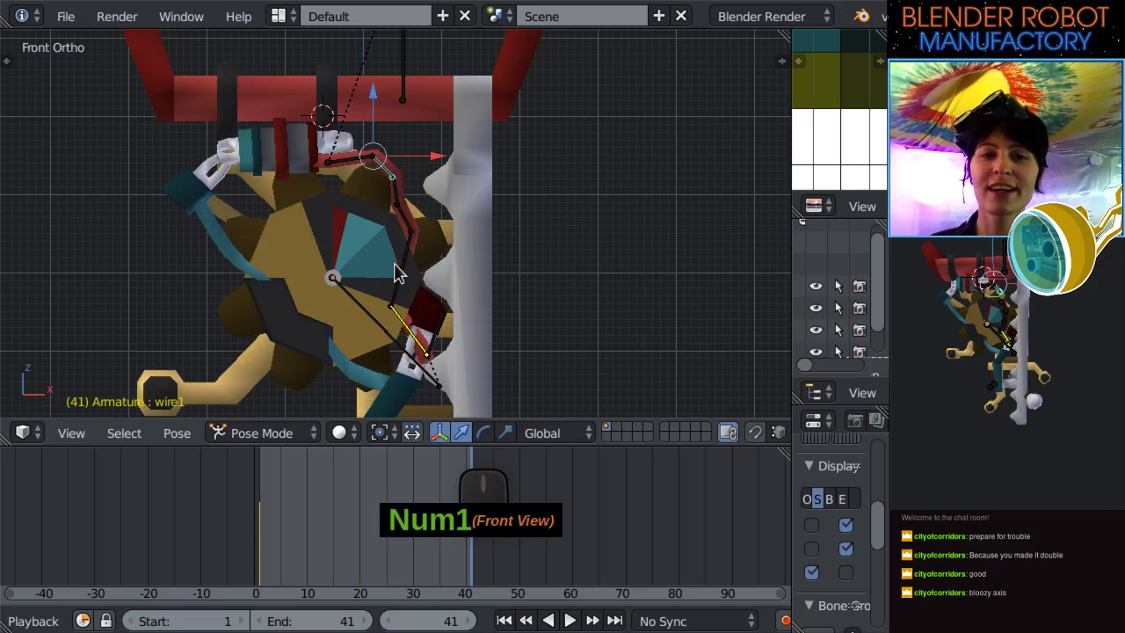
Try rotating wire1 at frame 41 twice, discarding each attempt.
key("r")
key("ctrl+z")
key("r")
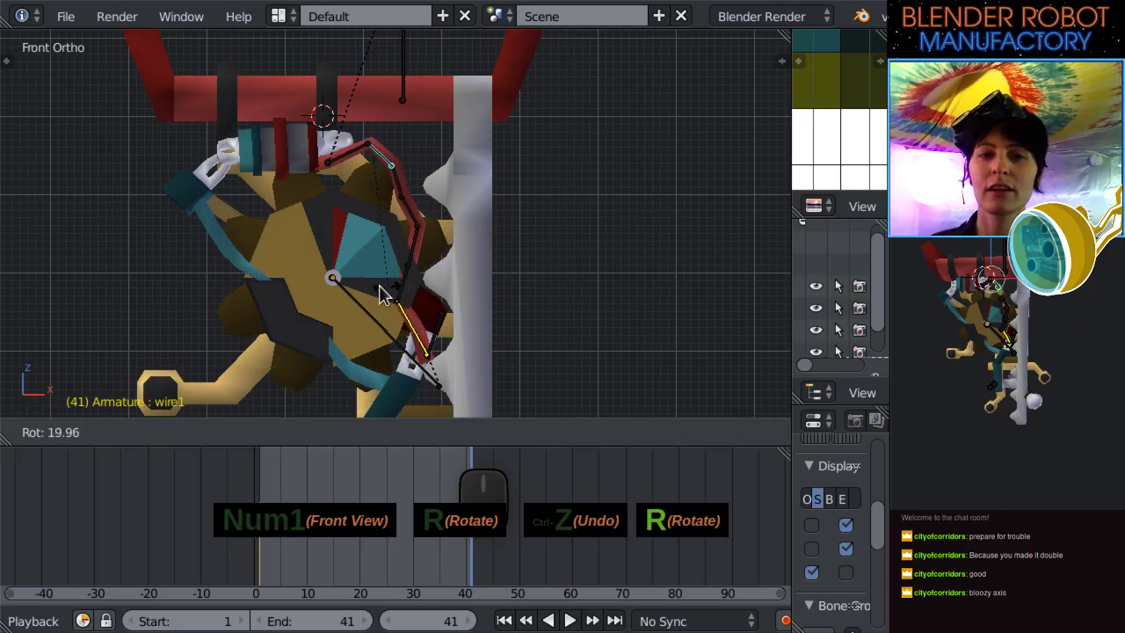
right_click(374, 291)
key("ctrl+z")
Rotate wire3 at frame 41 to bow the wire outward, and check it from the side.
right_click(404, 224)
key("r")
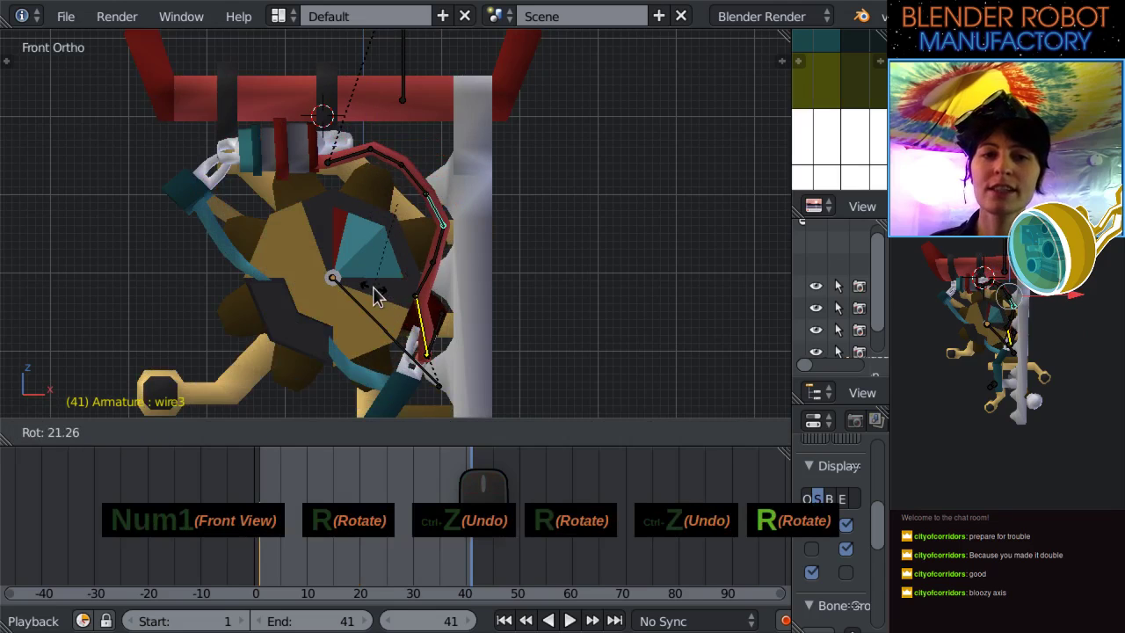
left_click(390, 291)
middle_click_drag(390, 291, 415, 204)
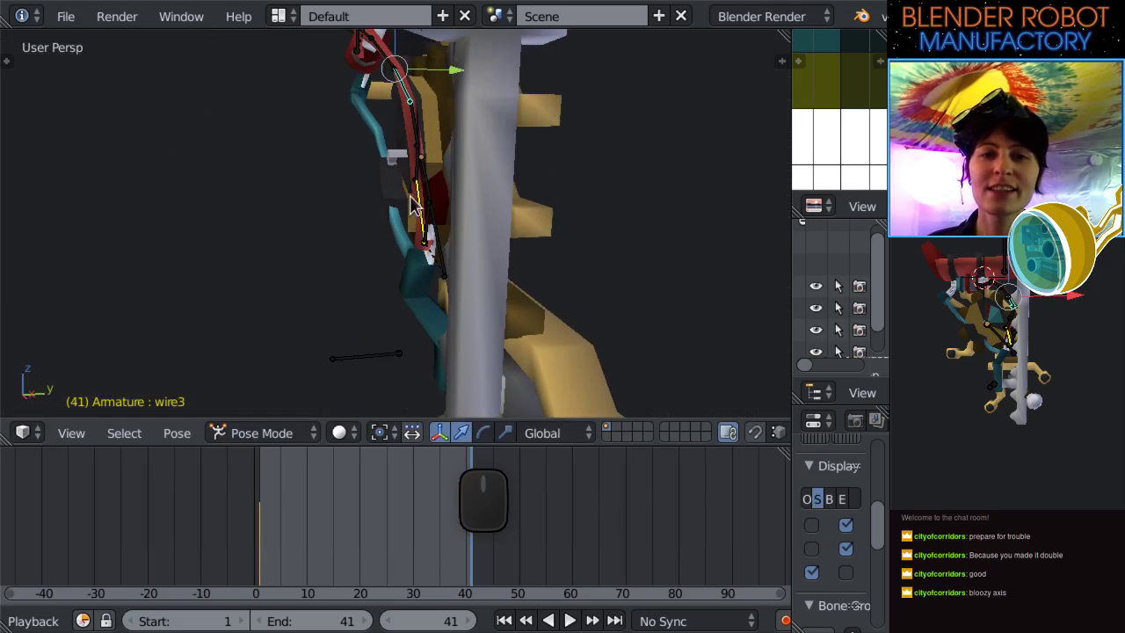
Select wire6 at frame 41 and rotate it in the side view toward the rest of the wire.
right_click(420, 201)
key("KP_3")
key("r")
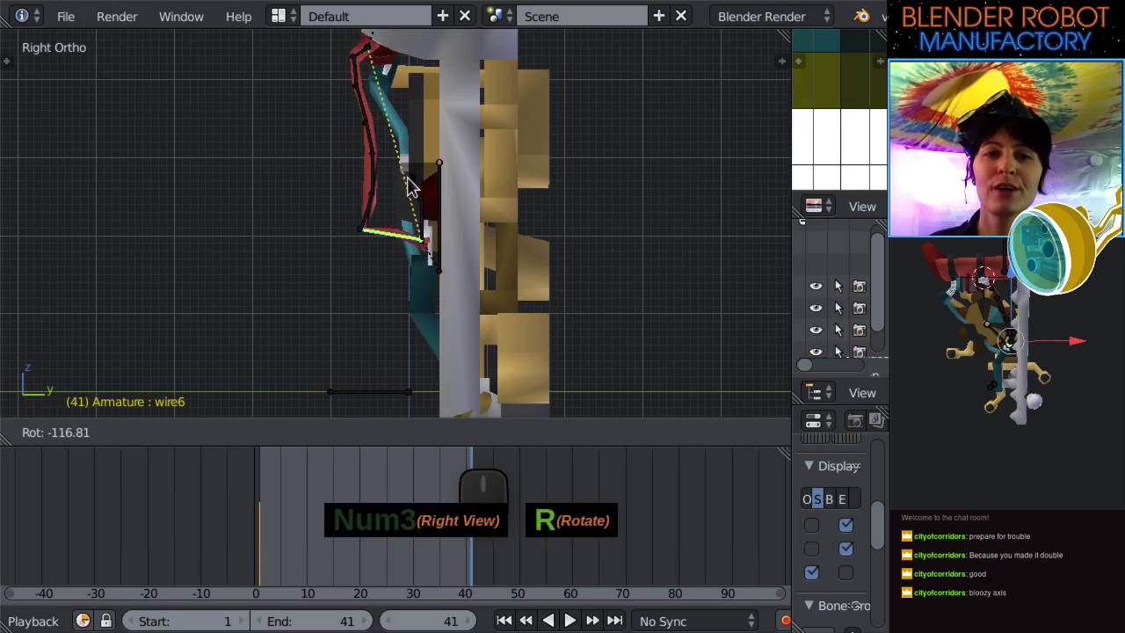
left_click(389, 181)
middle_click_drag(389, 181, 577, 205)
Rotate wire6 in the front view so the wire's lower end curves outward around the gear.
key("KP_1")
key("r")
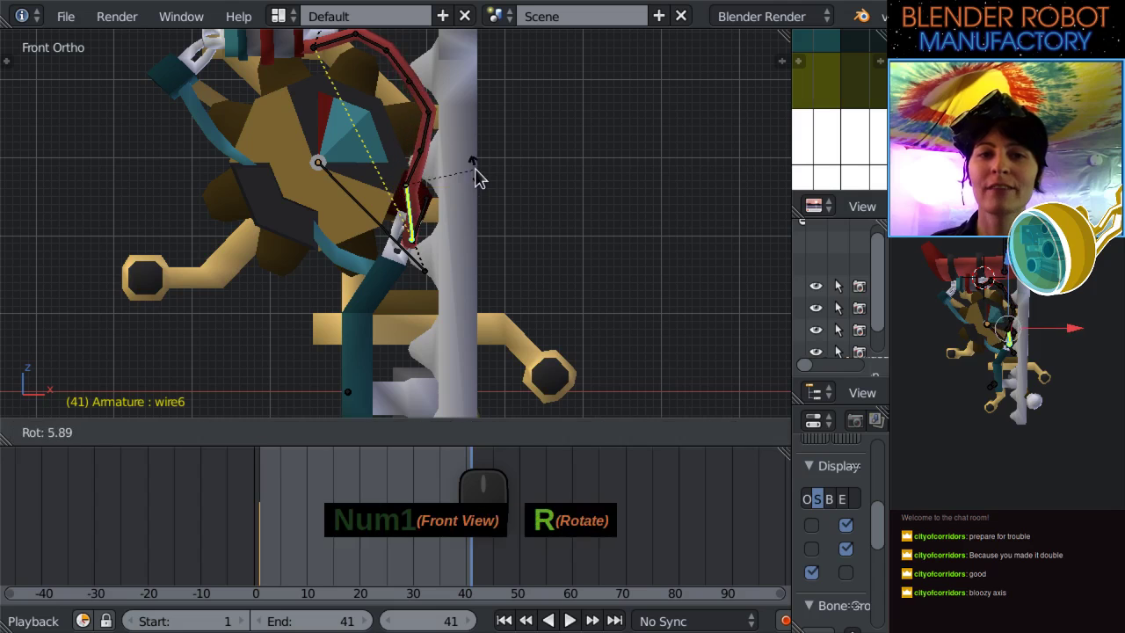
left_click(460, 272)
middle_click_drag(460, 272, 507, 281)
key("KP_1")
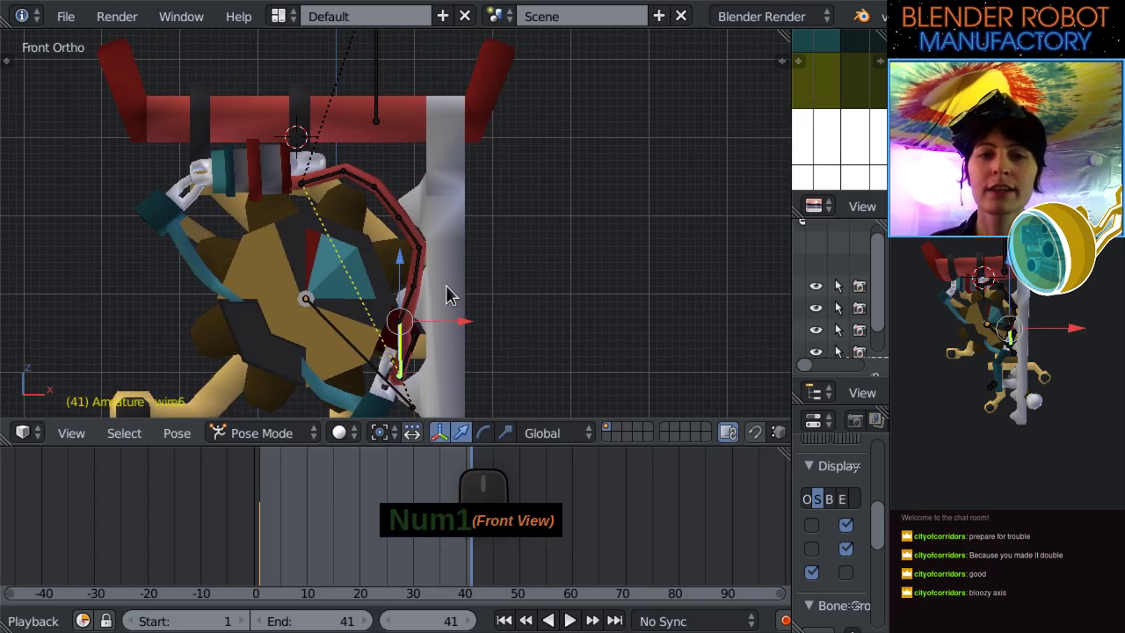
key("r")
left_click(494, 296)
middle_click_drag(426, 242, 390, 217)
key("KP_1")
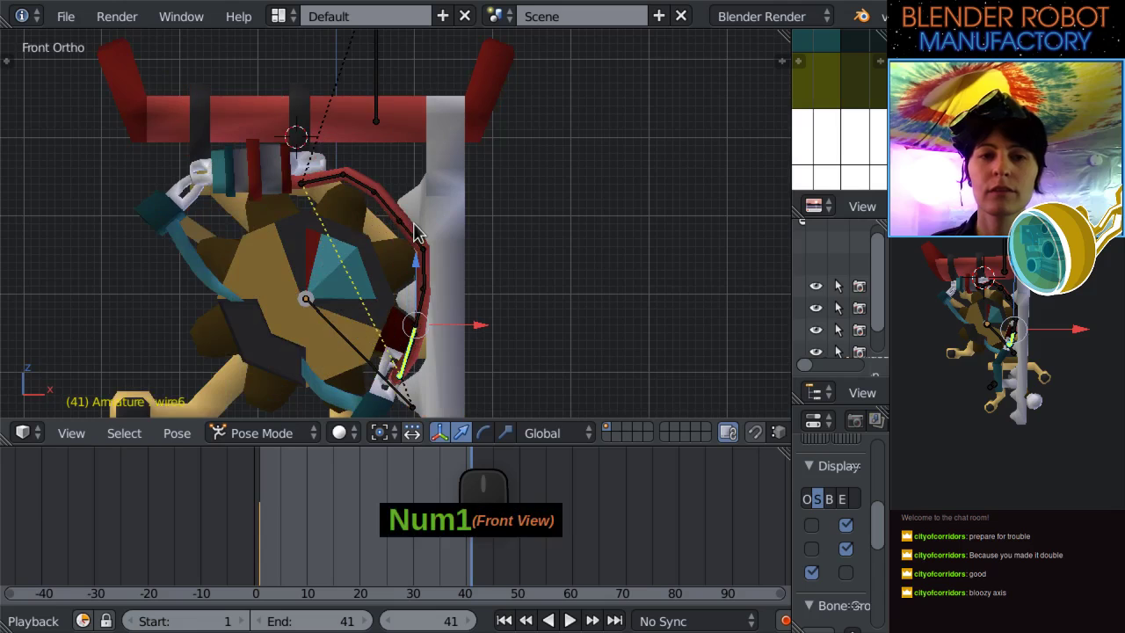
Select the chain of wire bones together and keyframe their pose at frame 41.
right_click(335, 186)
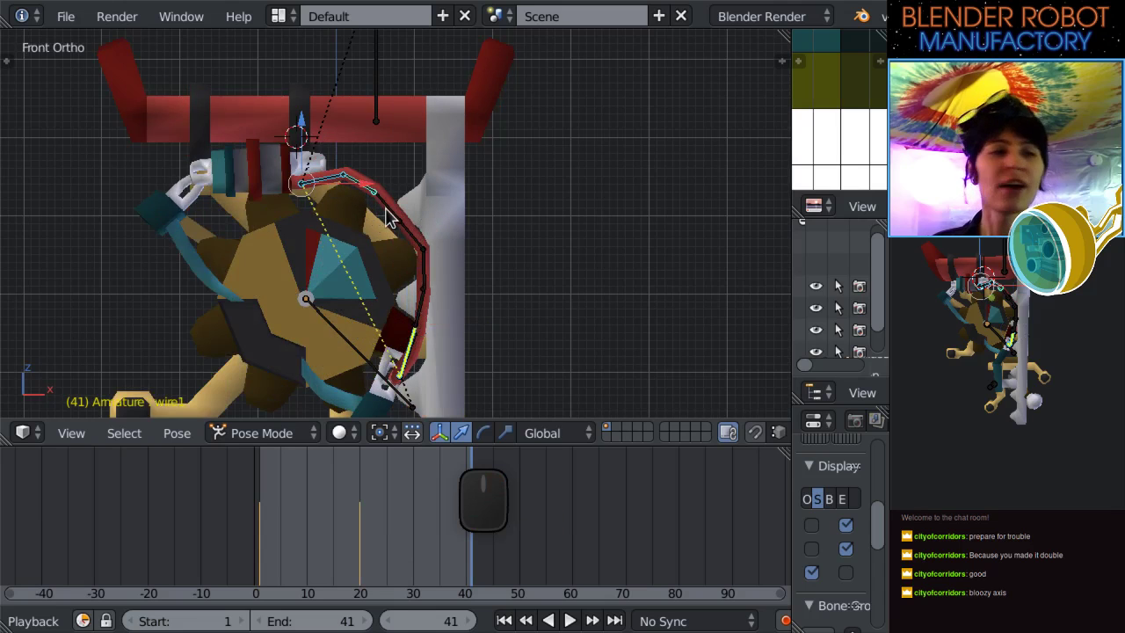
scroll(428, 297, "up", 2)
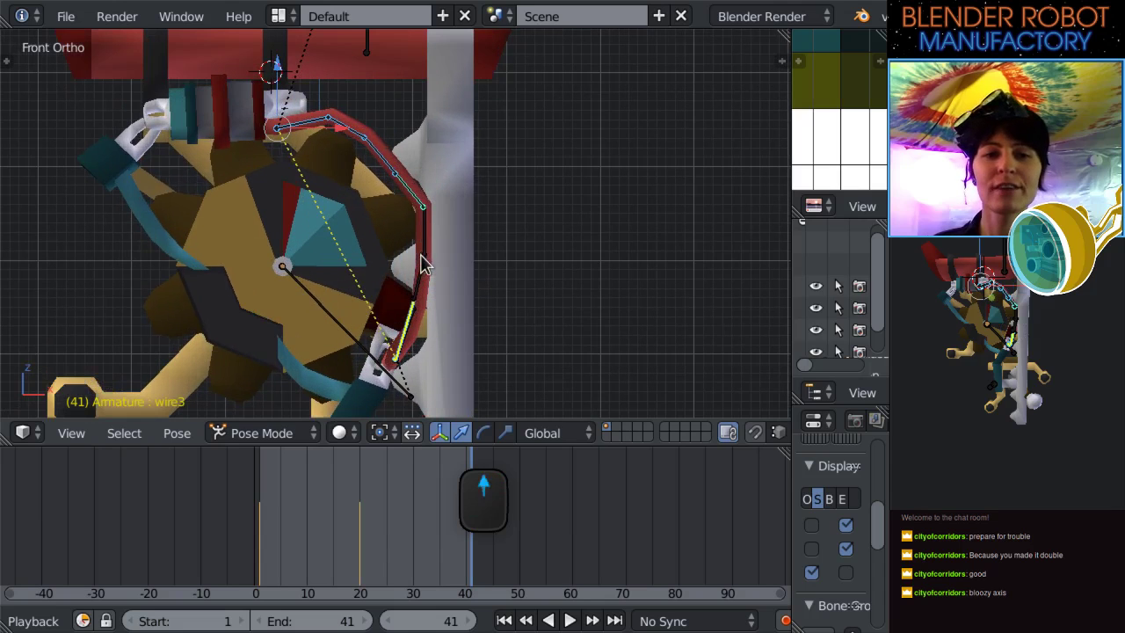
key("b")
left_click_drag(472, 339, 402, 195)
middle_click_drag(465, 304, 509, 261)
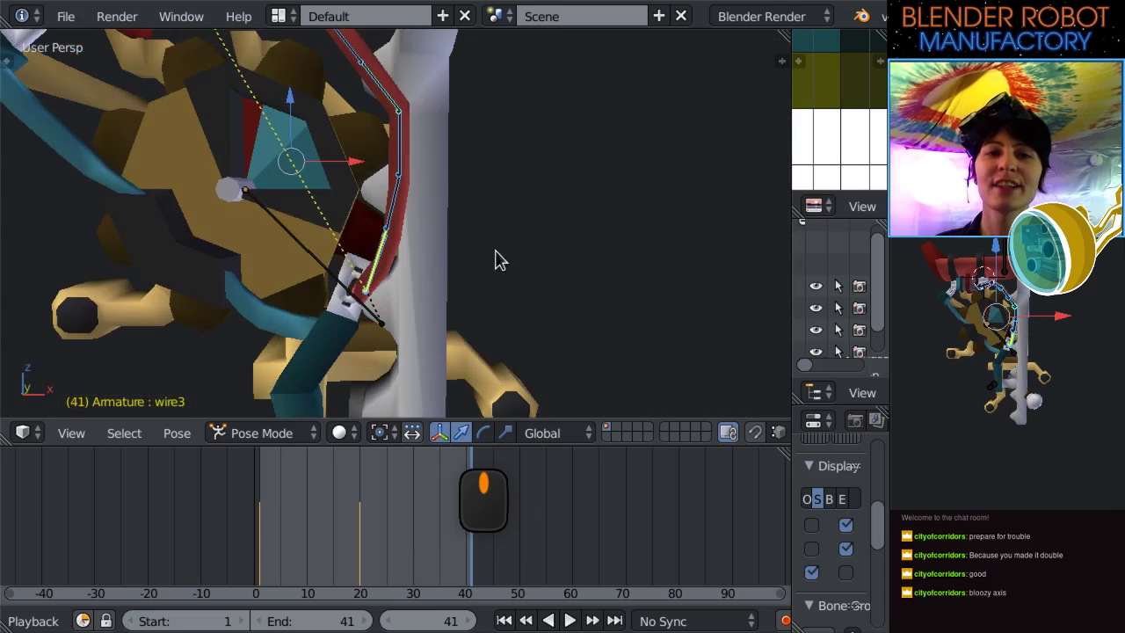
key("KP_1")
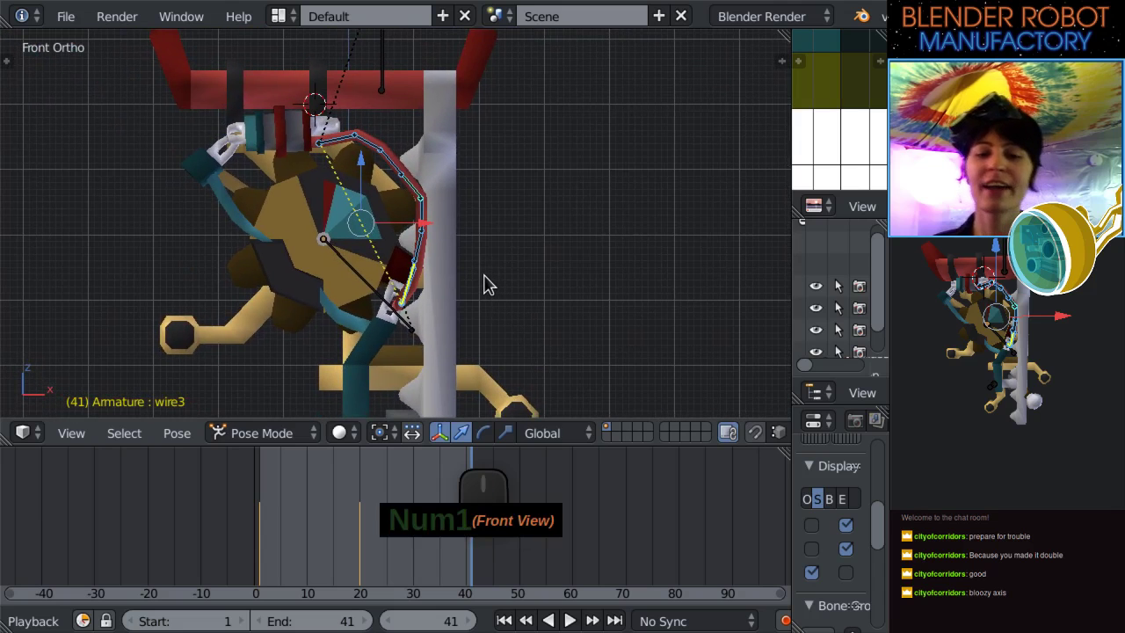
scroll(484, 284, "up", 3)
Scrub through the animation from the front, and play it back from an angled side view to check the wire's motion.
left_click_drag(465, 553, 290, 507)
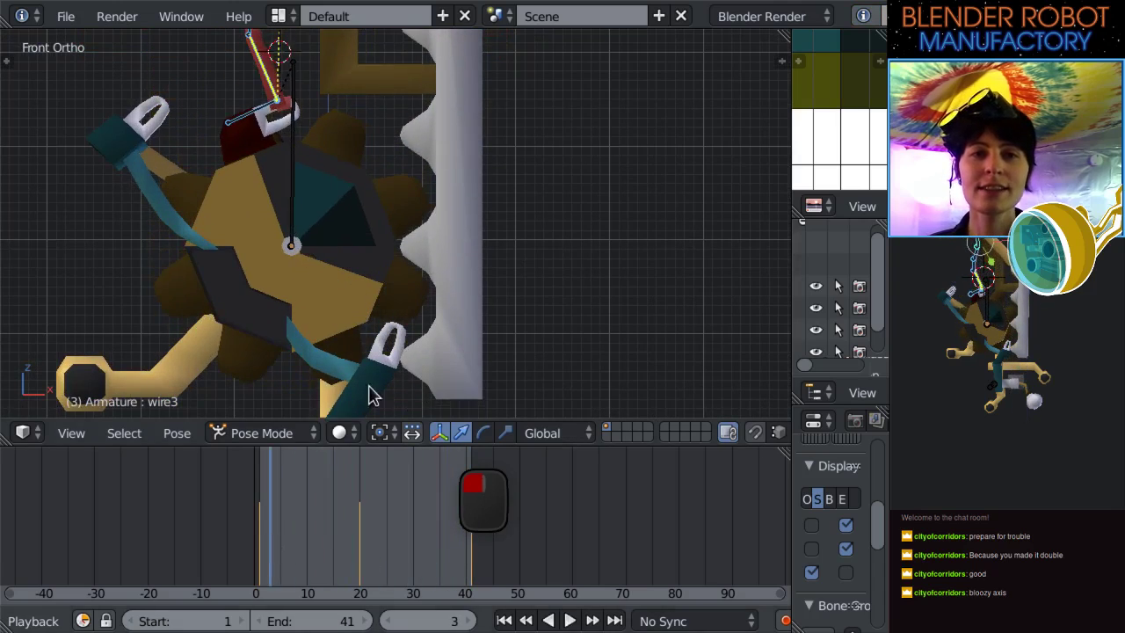
scroll(484, 213, "down", 5)
middle_click_drag(484, 215, 493, 272, "shift")
scroll(492, 273, "up", 2)
left_click_drag(252, 525, 481, 580)
middle_click_drag(580, 264, 500, 395)
key("alt+a")
key("Escape")
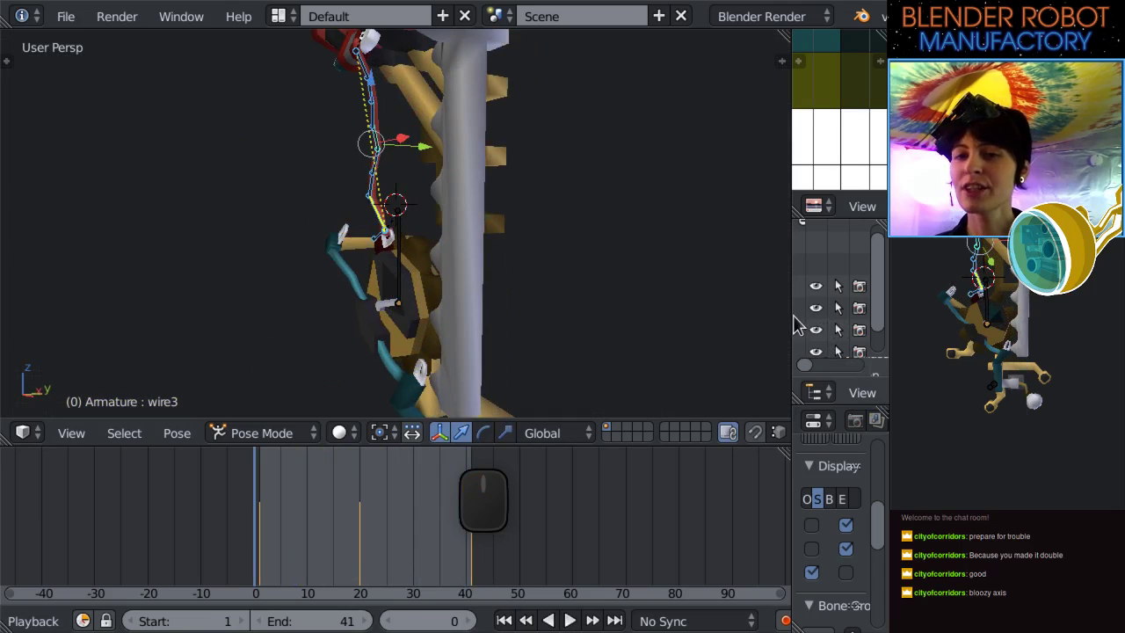
Widen the outliner and properties area, hide the Armature, and frame the robot in both 3D views.
left_click_drag(789, 316, 665, 309)
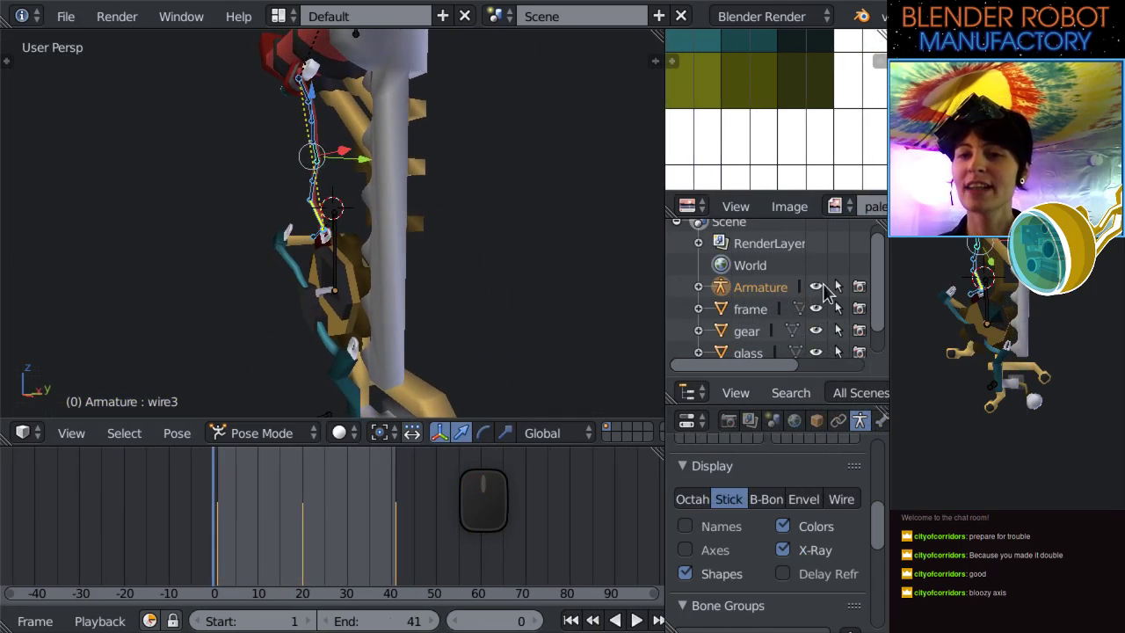
left_click(817, 287)
key("KP_1")
scroll(486, 242, "down", 3)
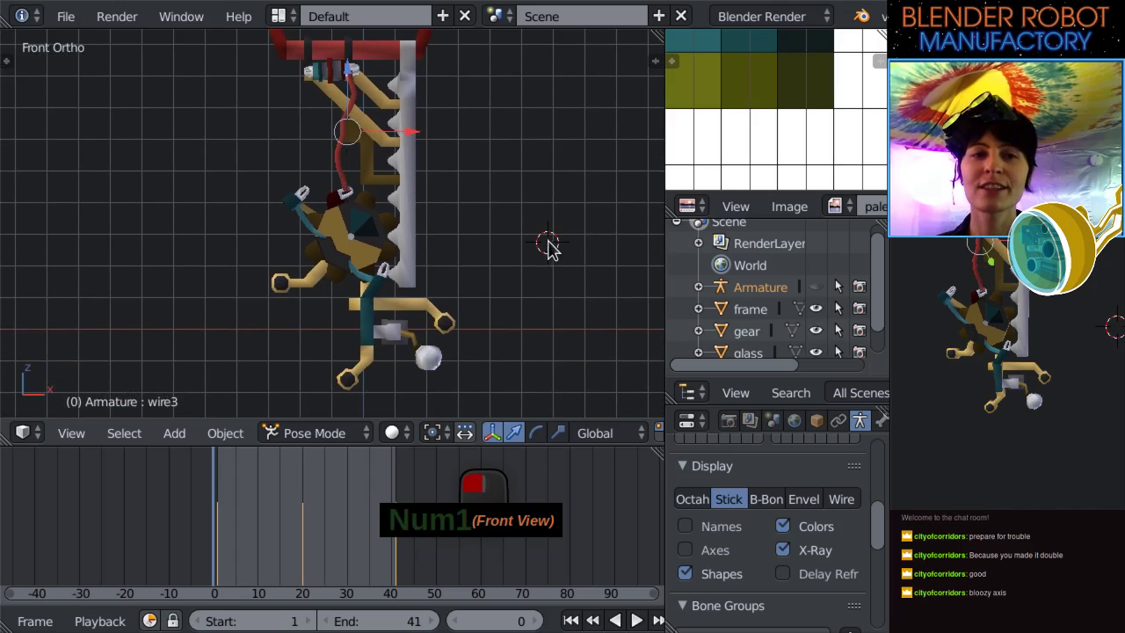
middle_click_drag(562, 290, 554, 337, "shift")
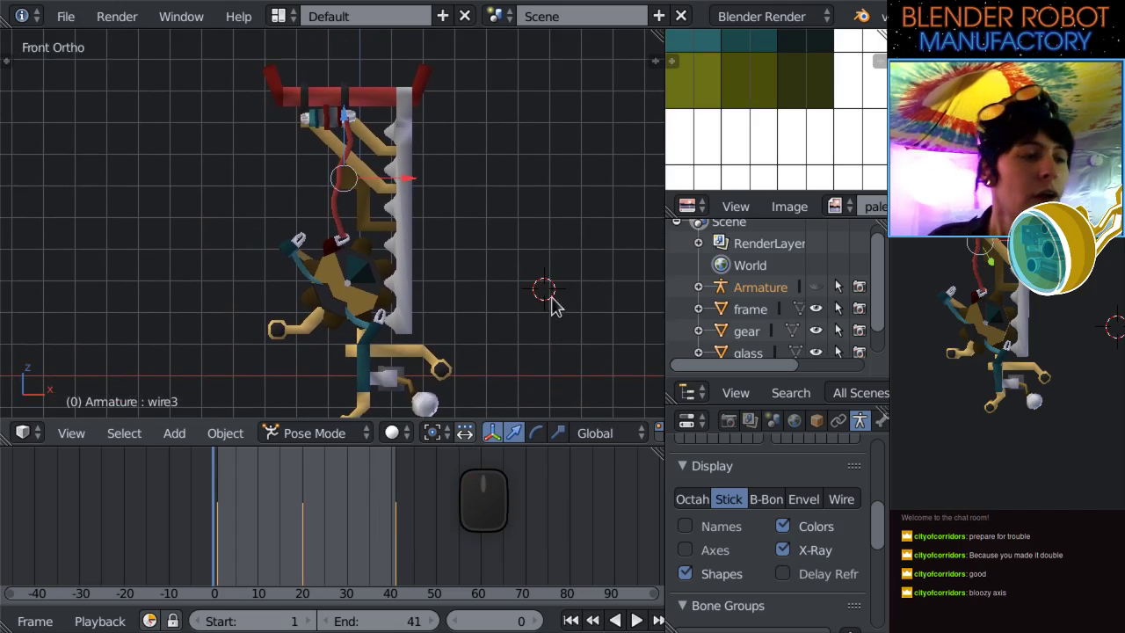
middle_click_drag(1020, 444, 1013, 508, "shift")
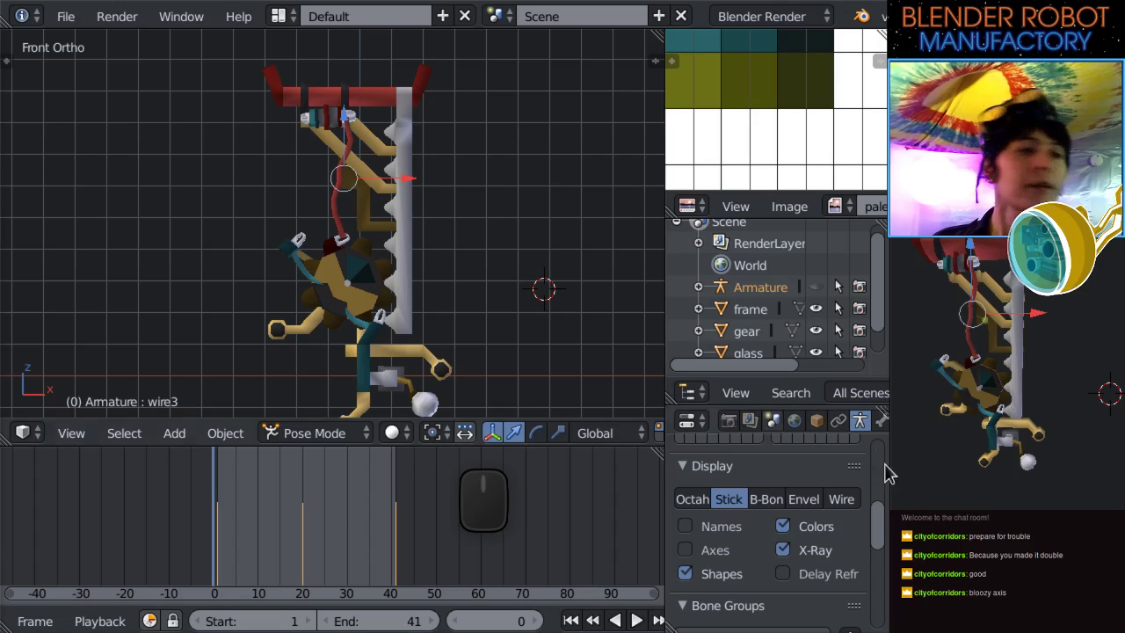
middle_click_drag(1037, 402, 998, 383)
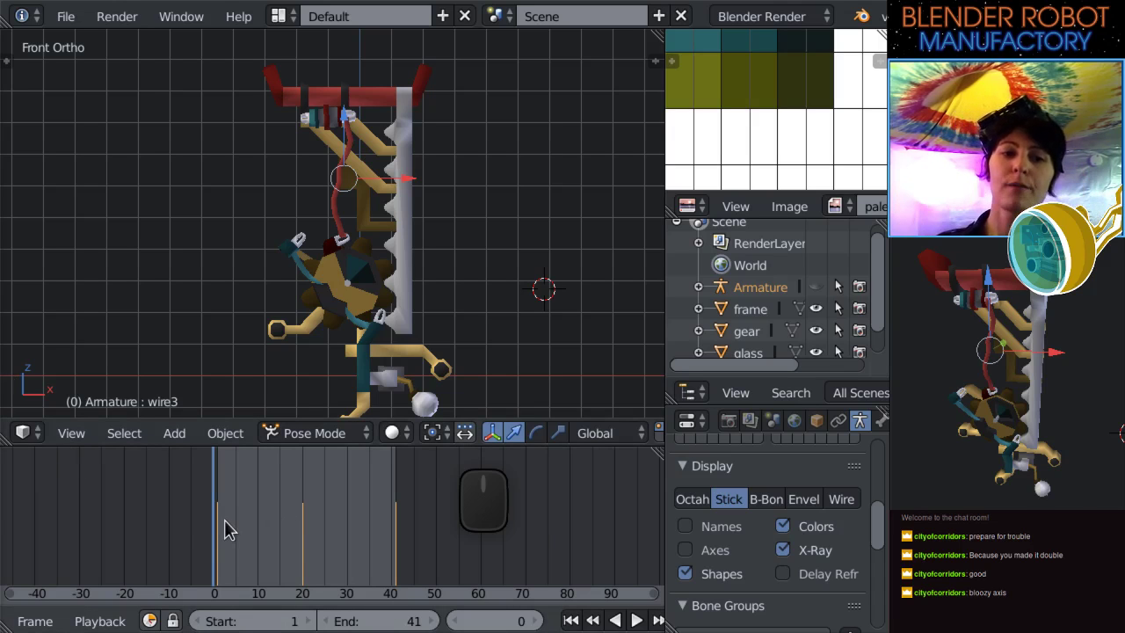
Scrub the opening frames with the bones hidden to check the start of the motion.
left_click_drag(206, 513, 219, 516)
left_click_drag(264, 545, 223, 544)
scroll(431, 256, "down", 5)
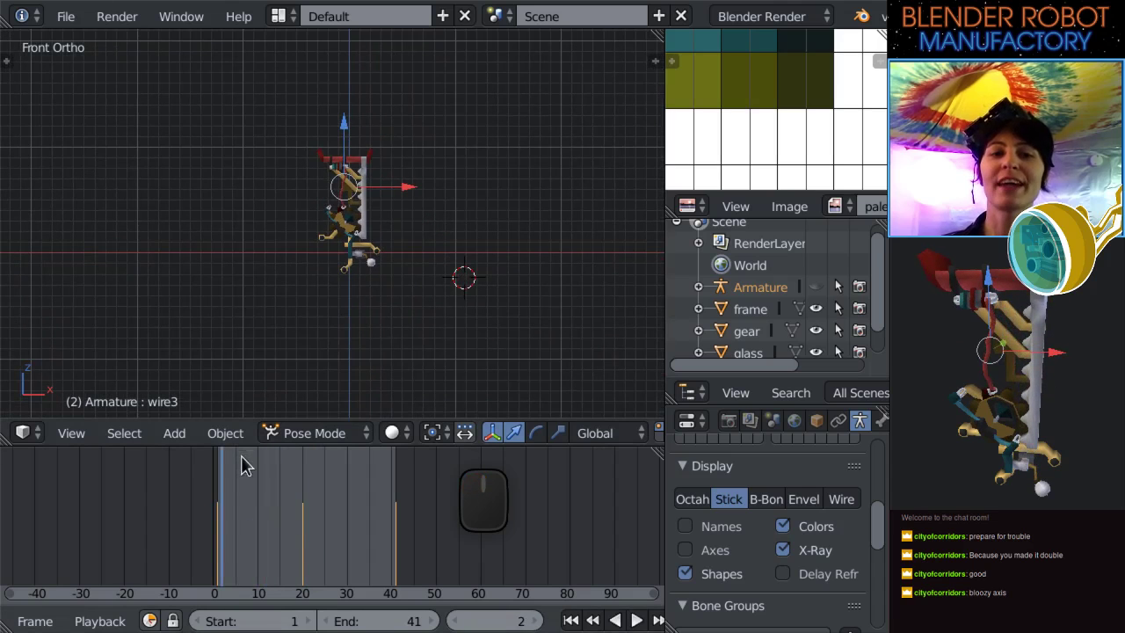
left_click_drag(218, 518, 211, 494)
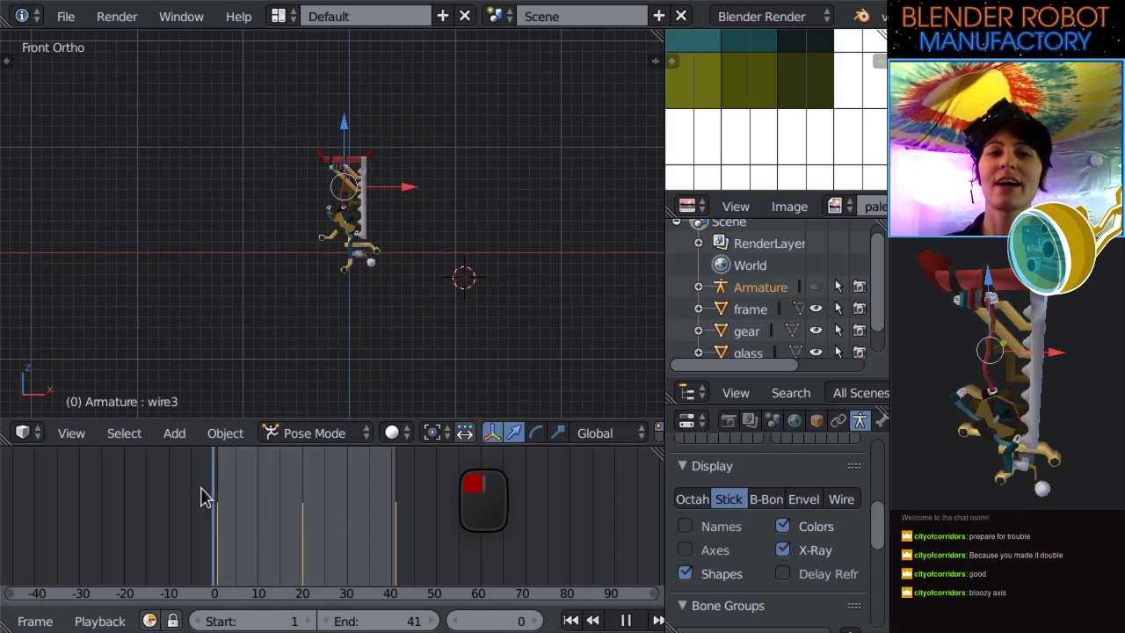
Select the glass and gear objects in turn to check their keyframes, and reselect the Armature.
left_click(747, 353)
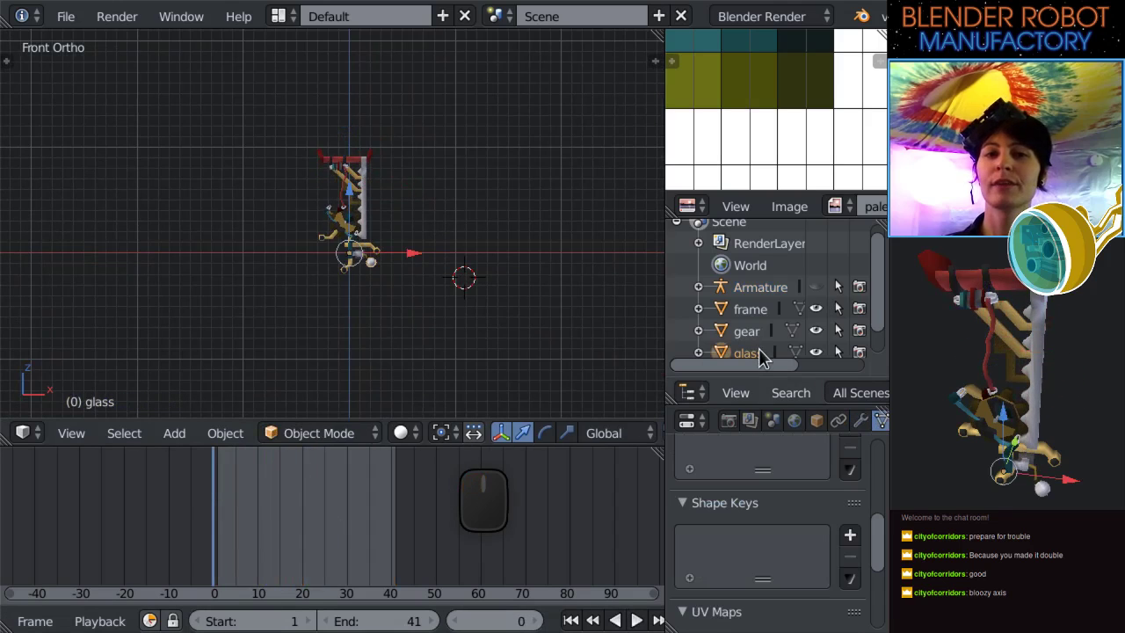
left_click(747, 332)
scroll(756, 298, "down", 1)
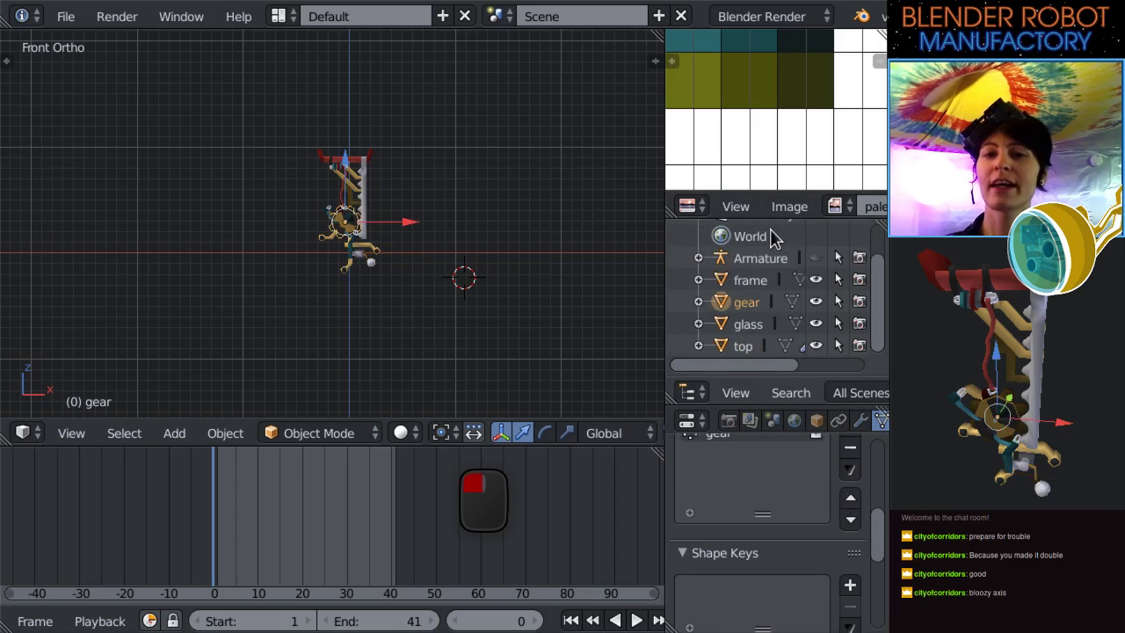
left_click(753, 258)
Scrub between frame 0 and the end of the animation, inspecting the wire and gear up close.
scroll(395, 334, "up", 3)
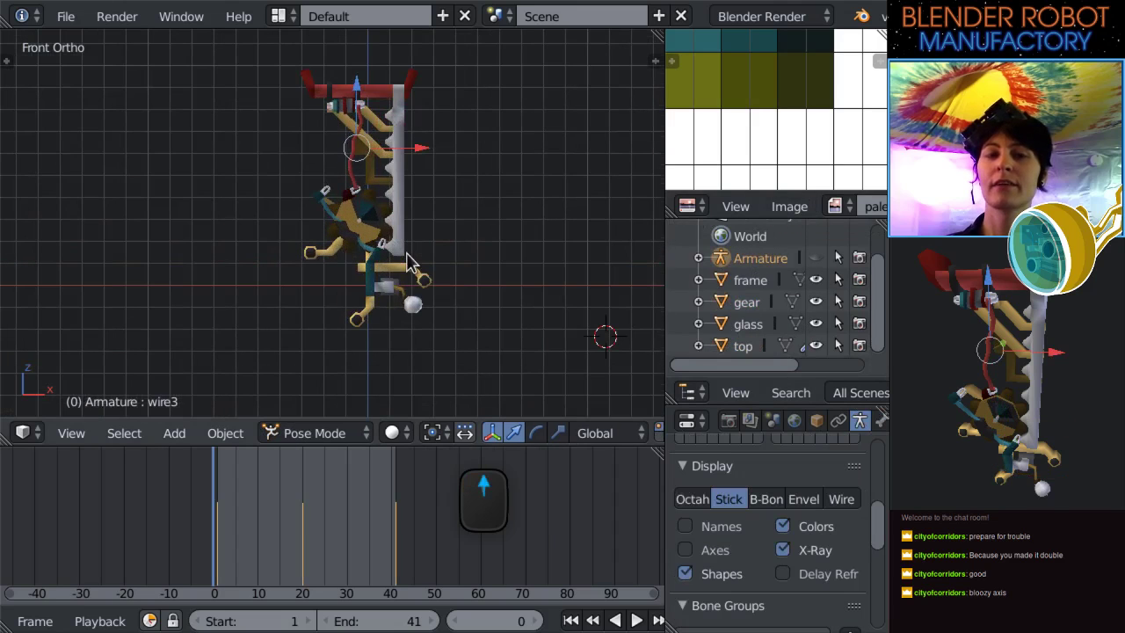
left_click_drag(217, 527, 416, 527)
scroll(369, 306, "down", 4)
left_click_drag(359, 557, 456, 575)
scroll(337, 243, "up", 8)
mouse_move(337, 244)
middle_mouse_down()
mouse_move(309, 322)
mouse_move(374, 338)
mouse_move(444, 289)
mouse_move(466, 302)
mouse_move(356, 314)
mouse_move(341, 246)
middle_mouse_up()
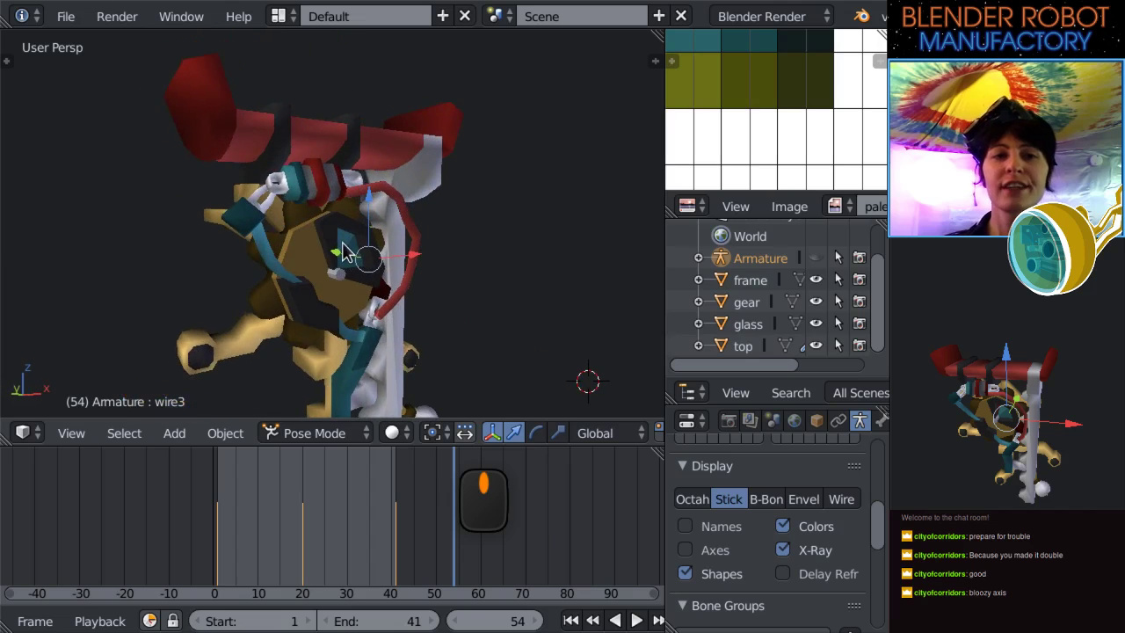
left_click_drag(395, 520, 194, 501)
key("KP_1")
scroll(515, 276, "up", 2)
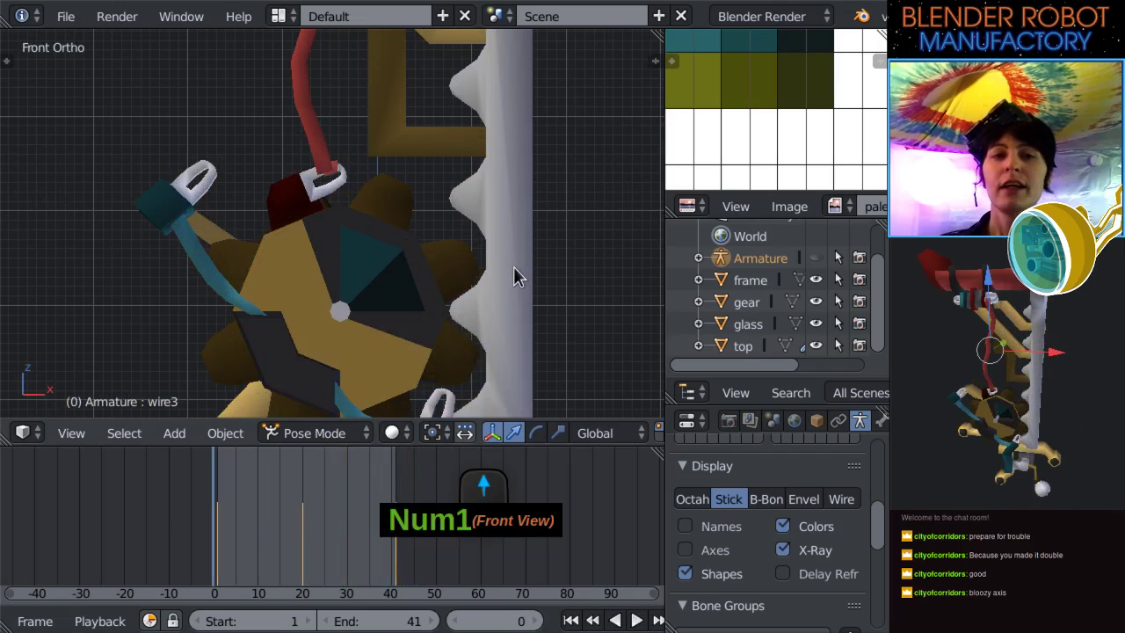
scroll(515, 276, "down", 3)
middle_click_drag(472, 281, 432, 256, "shift")
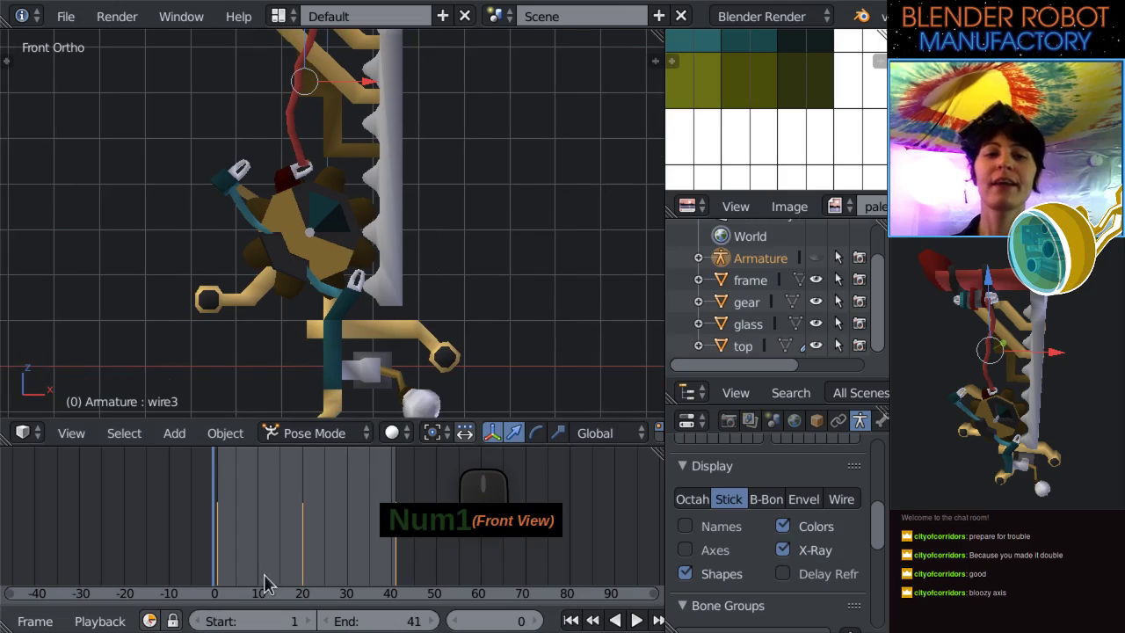
scroll(297, 140, "down", 4)
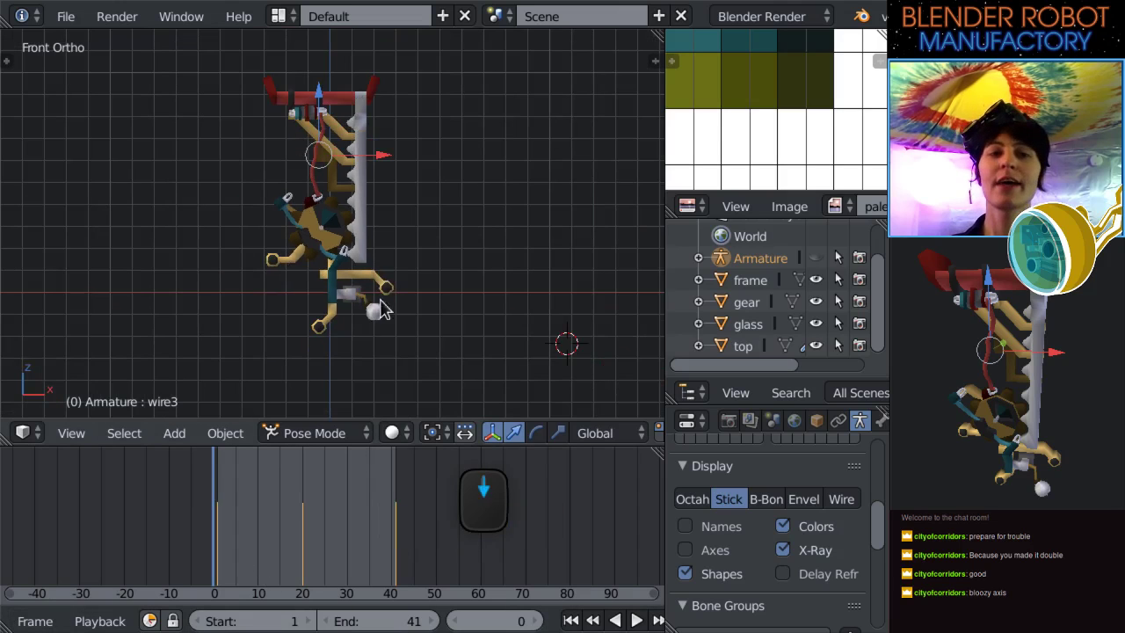
Play the moveDown animation in a loop from the front, stop it, and return to frame 0.
left_click(637, 620)
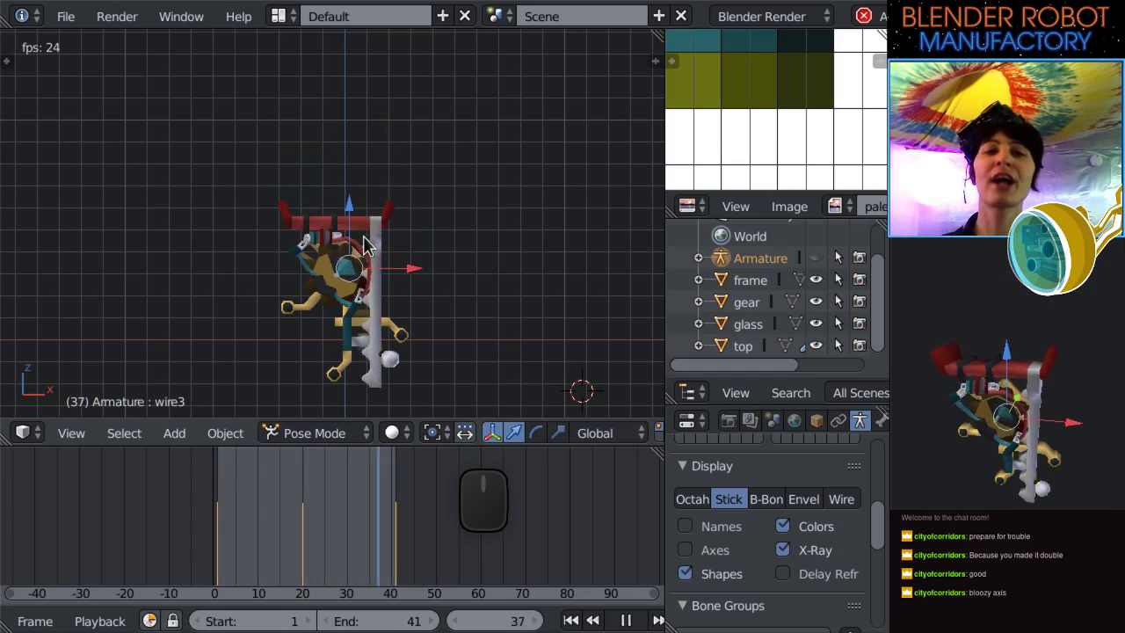
scroll(365, 246, "up", 3)
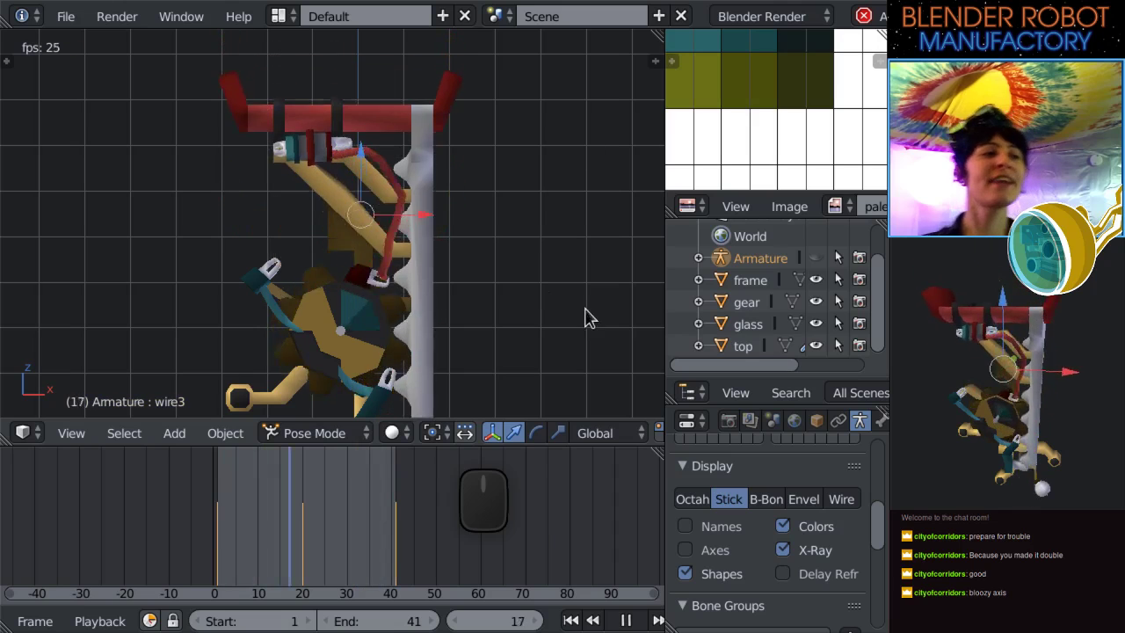
scroll(502, 252, "down", 2)
scroll(493, 239, "down", 2)
scroll(492, 240, "up", 1)
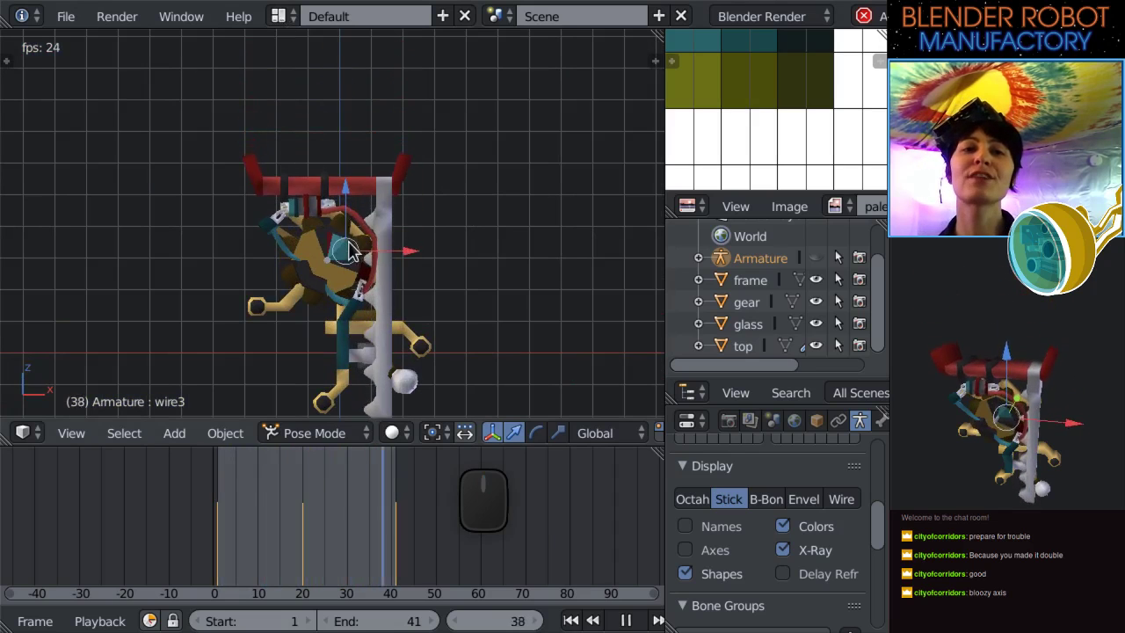
key("alt+a")
left_click_drag(308, 542, 213, 546)
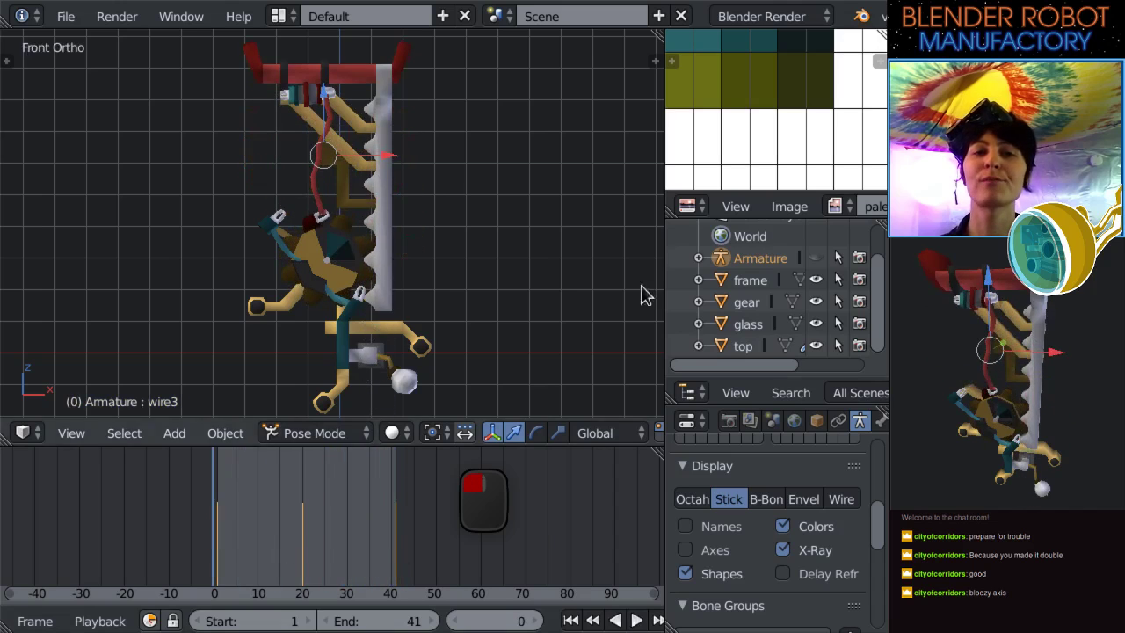
Make the Armature visible again and select all of its bones.
left_click(815, 258)
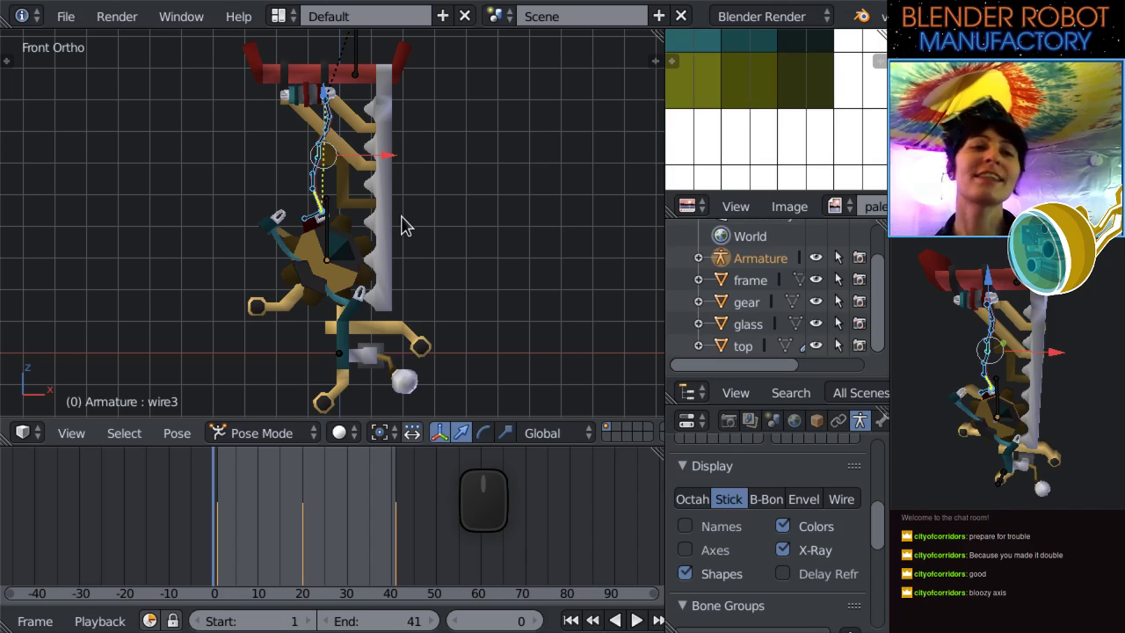
key("a")
key("a")
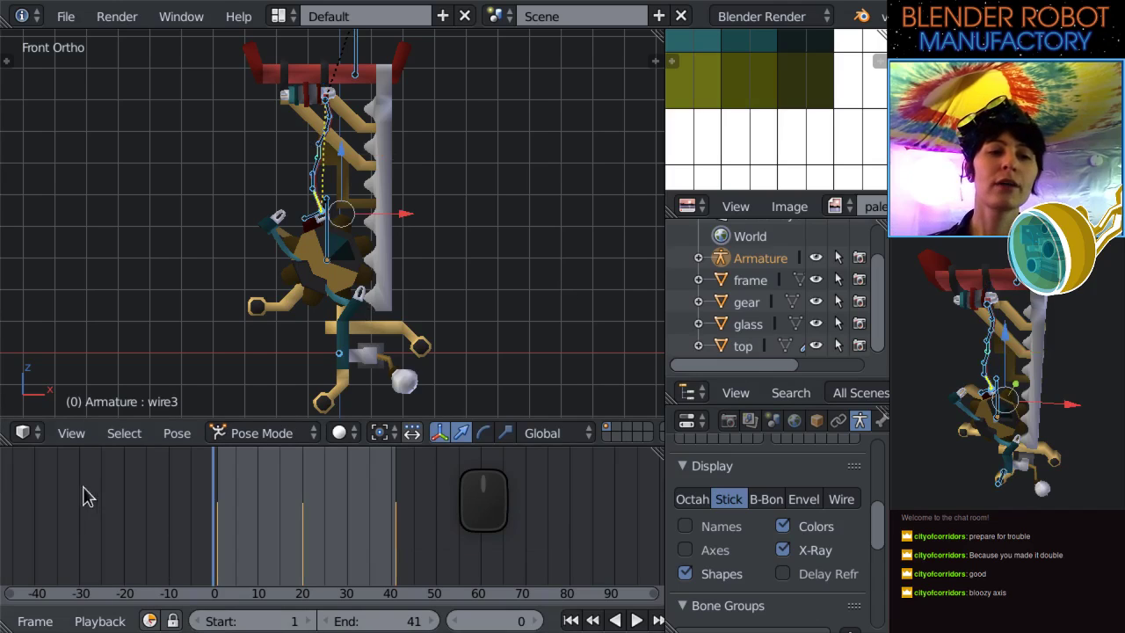
scroll(53, 620, "up", 4)
Switch the timeline area to the Graph Editor and set the moveDown keyframes' interpolation mode to Linear.
left_click(22, 620)
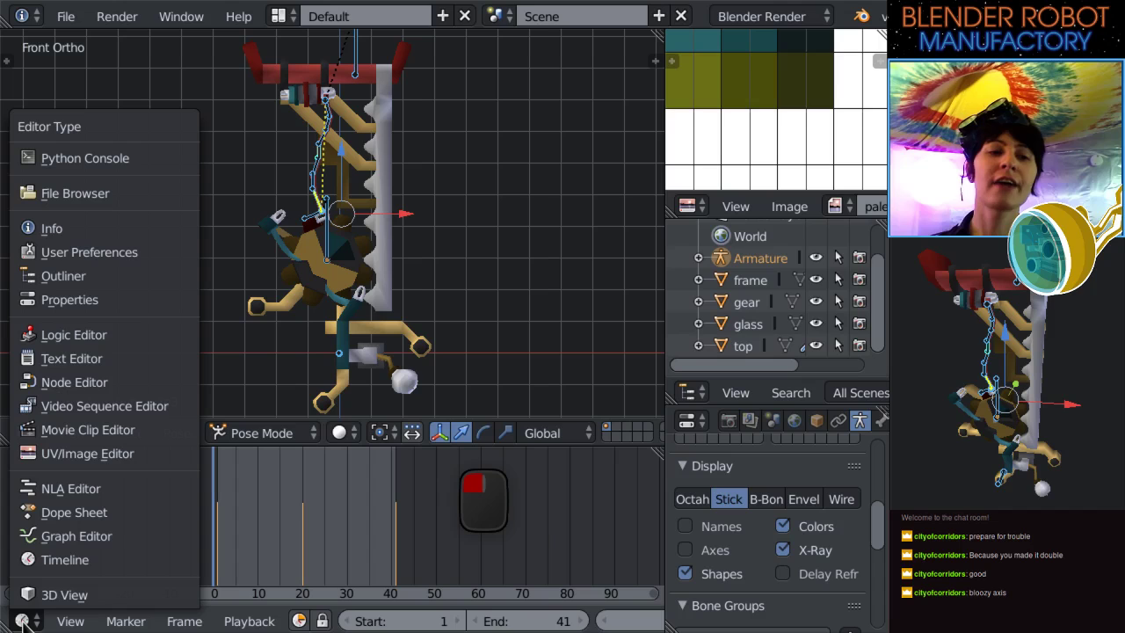
left_click(115, 536)
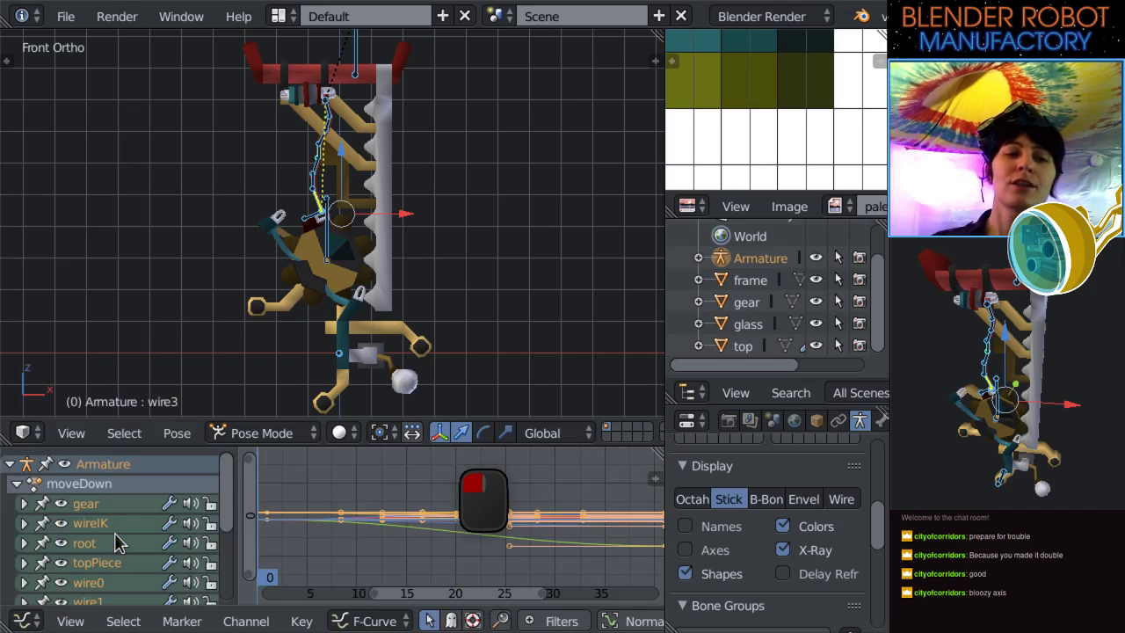
left_click(302, 621)
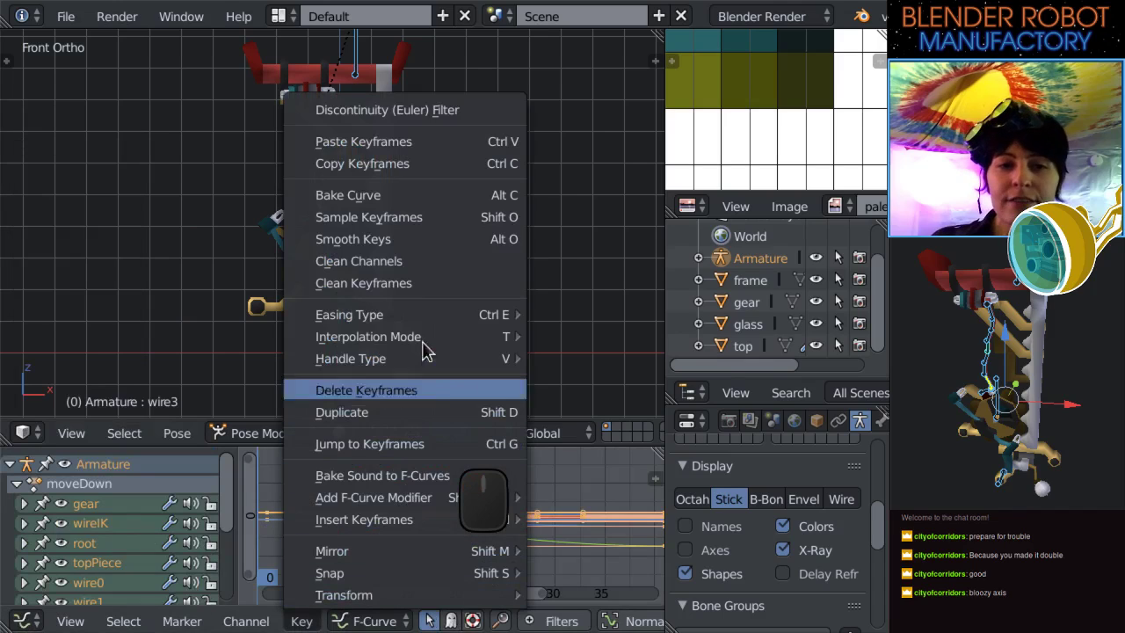
mouse_move(423, 334)
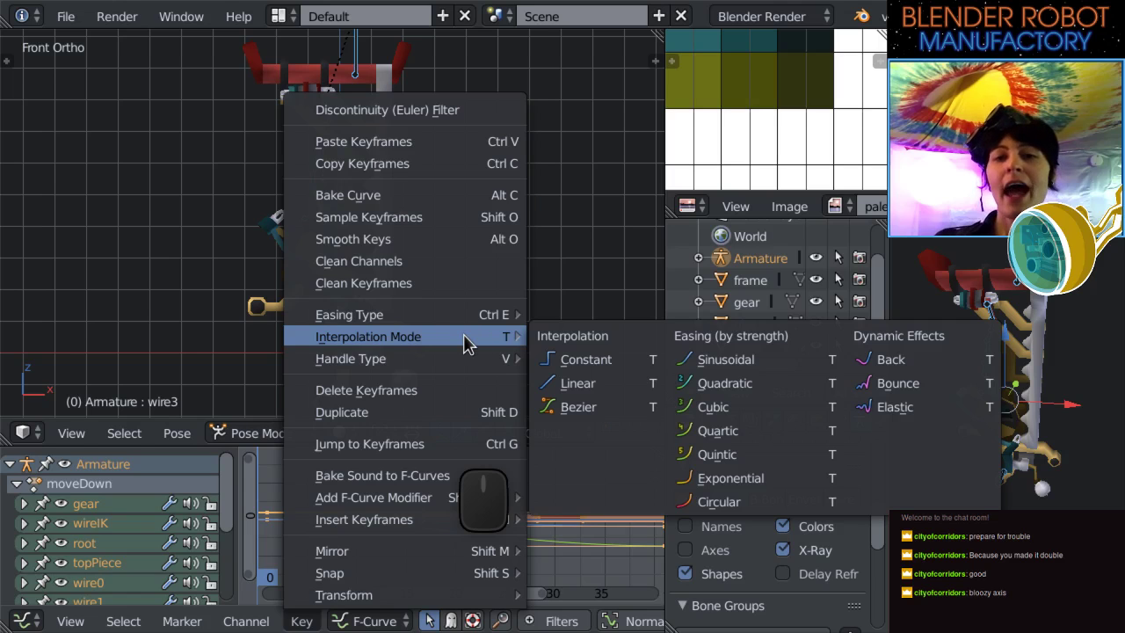
left_click(572, 385)
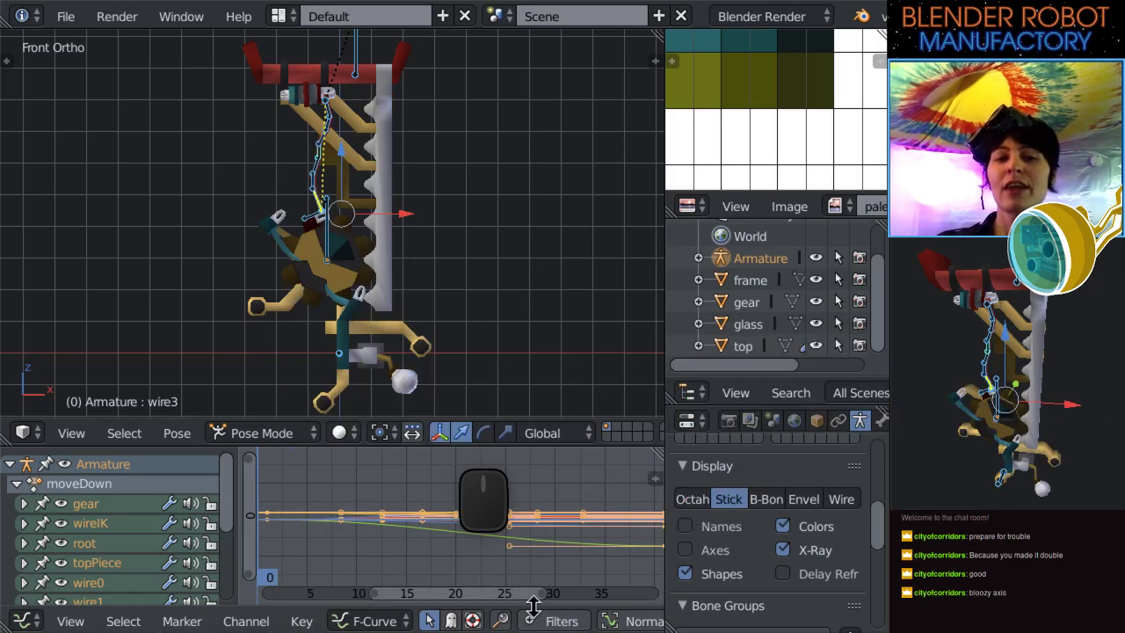
Convert the selected moveDown curves in the Graph Editor from Bezier to Linear interpolation.
scroll(409, 531, "up", 2)
middle_click_drag(410, 531, 395, 506)
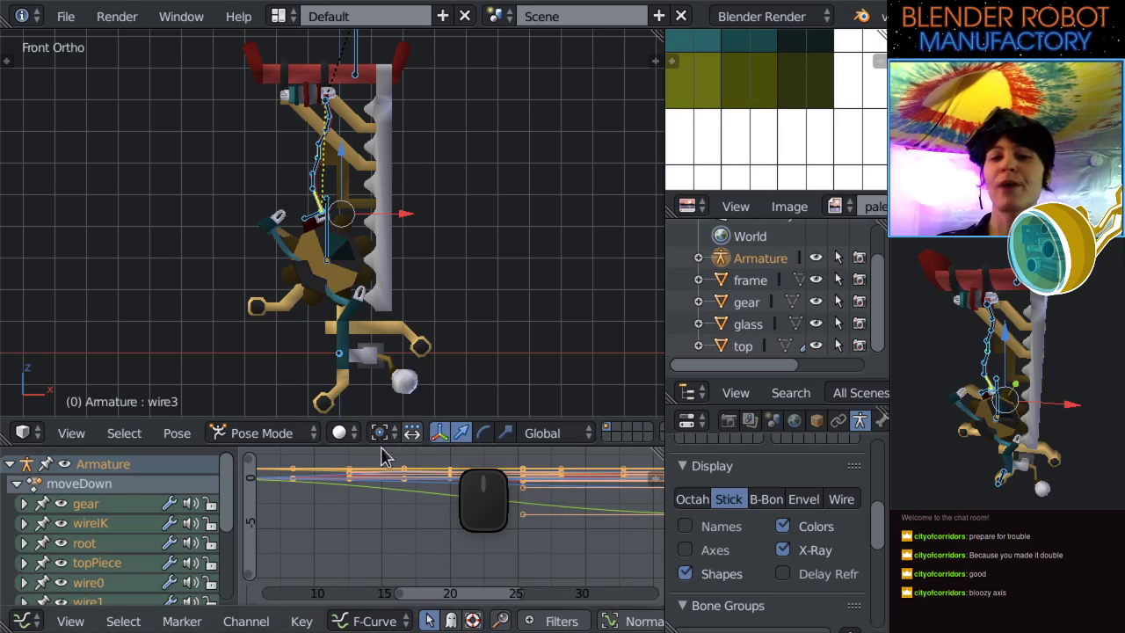
left_click(303, 620)
mouse_move(375, 350)
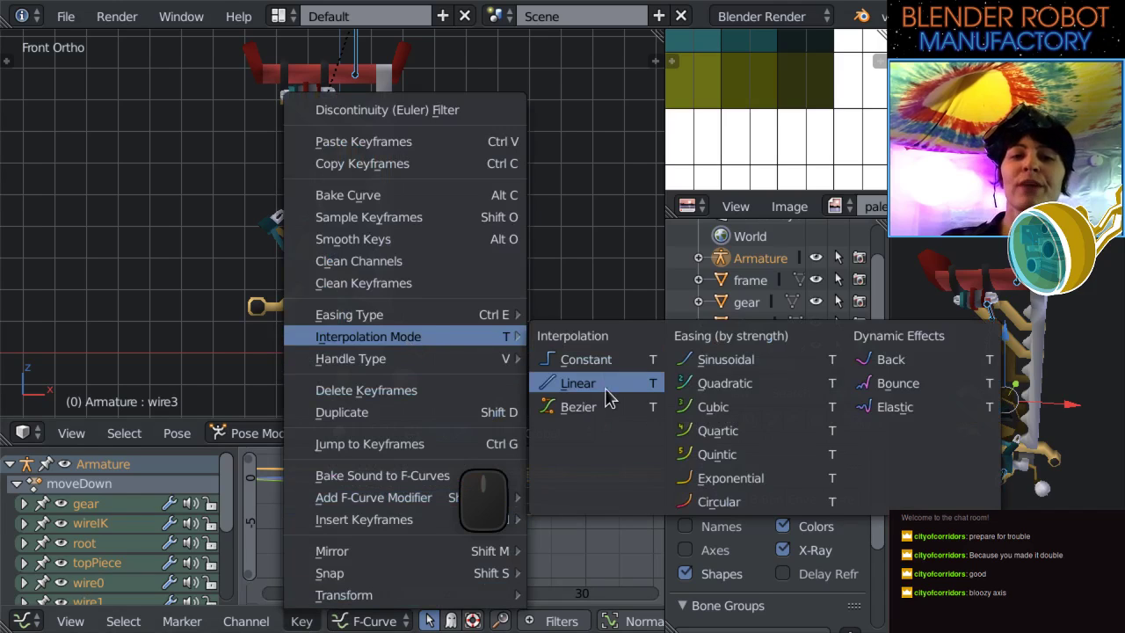
left_click(584, 387)
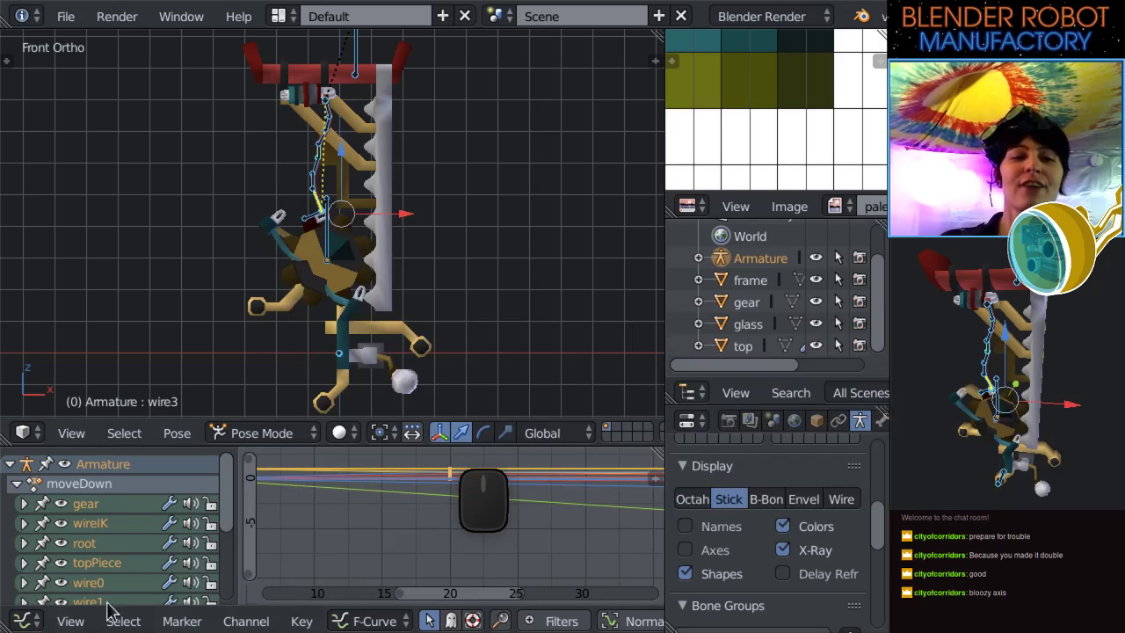
Switch the graph area back to the Timeline and start playing the moveDown animation.
left_click(22, 620)
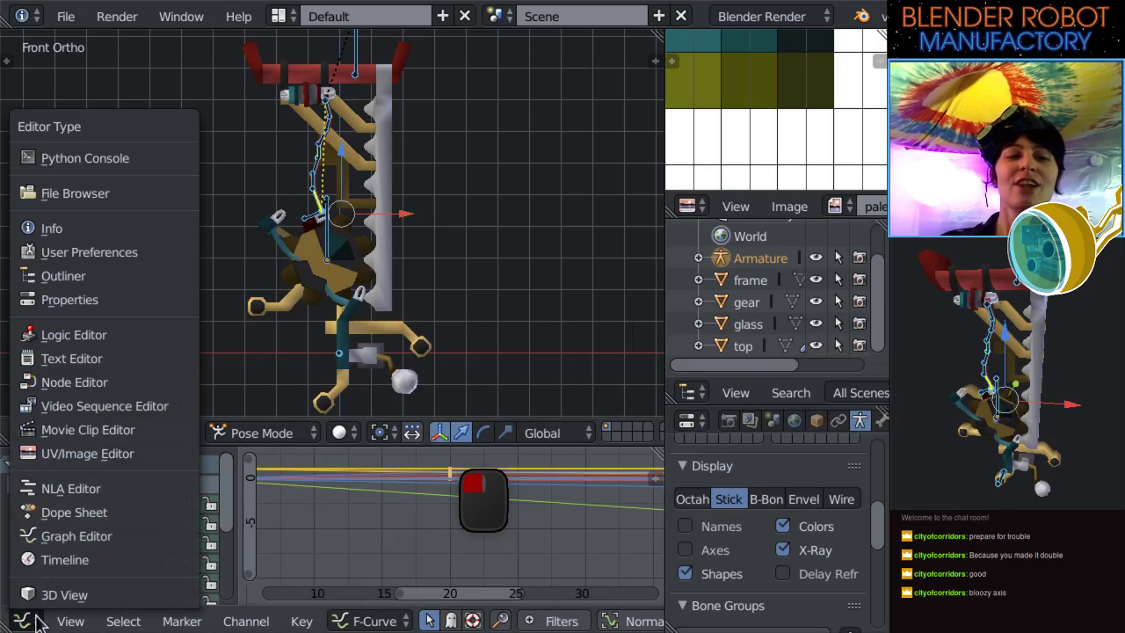
left_click(51, 561)
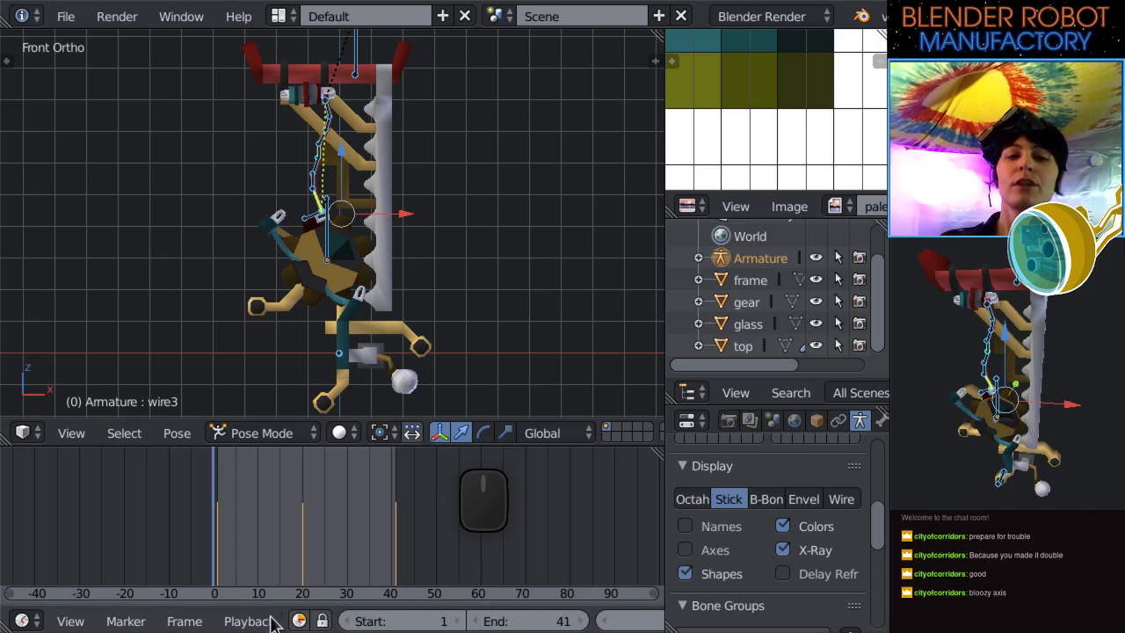
scroll(203, 623, "down", 5)
left_click(592, 620)
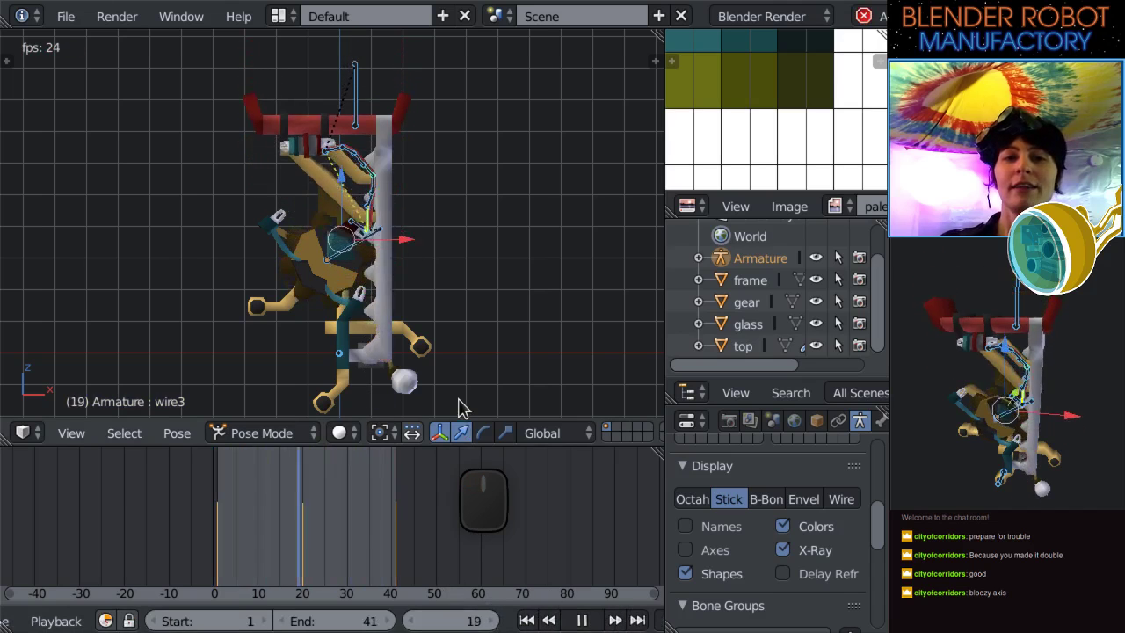
Examine the wire and gear motion from the right, front and oblique views, stop playback and return to frame 1.
key("KP_3")
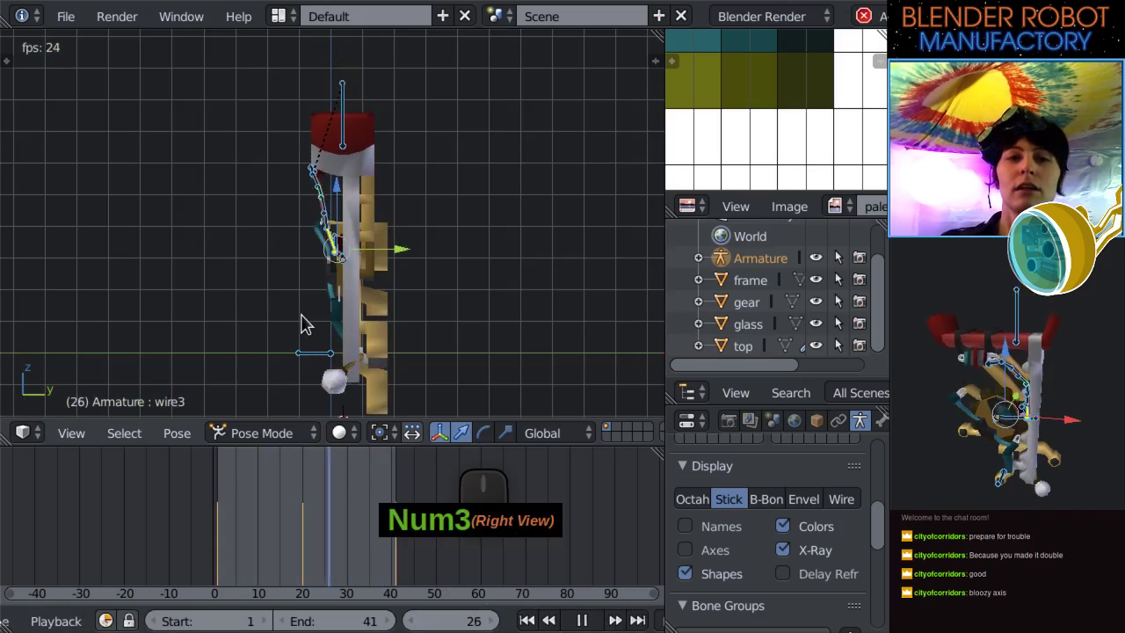
scroll(301, 323, "up", 5)
key("KP_1")
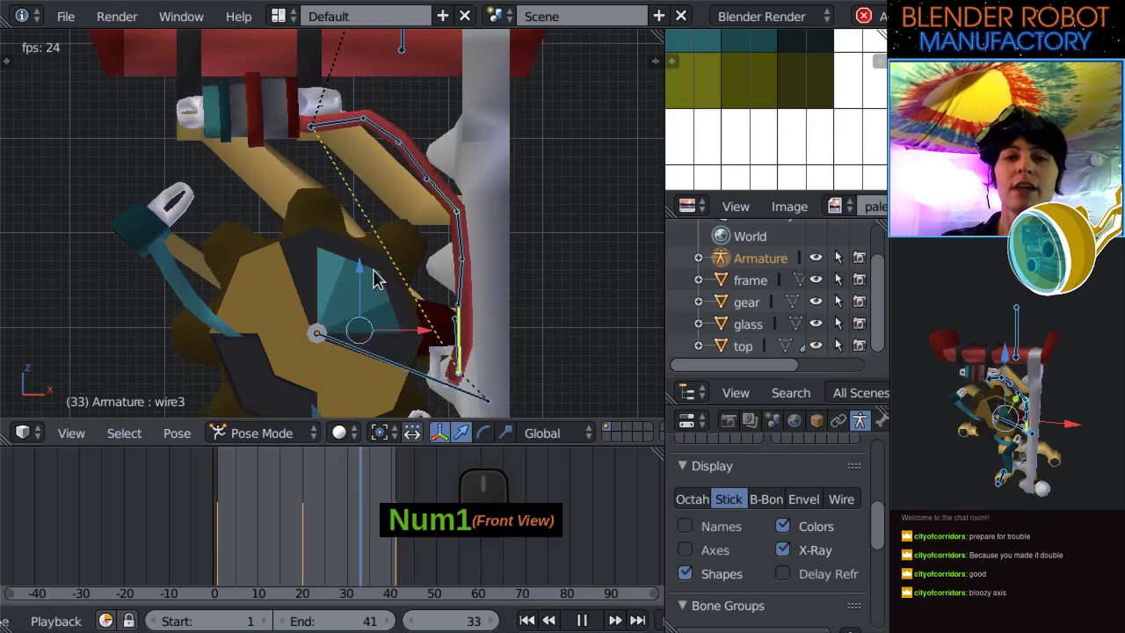
scroll(374, 277, "down", 5)
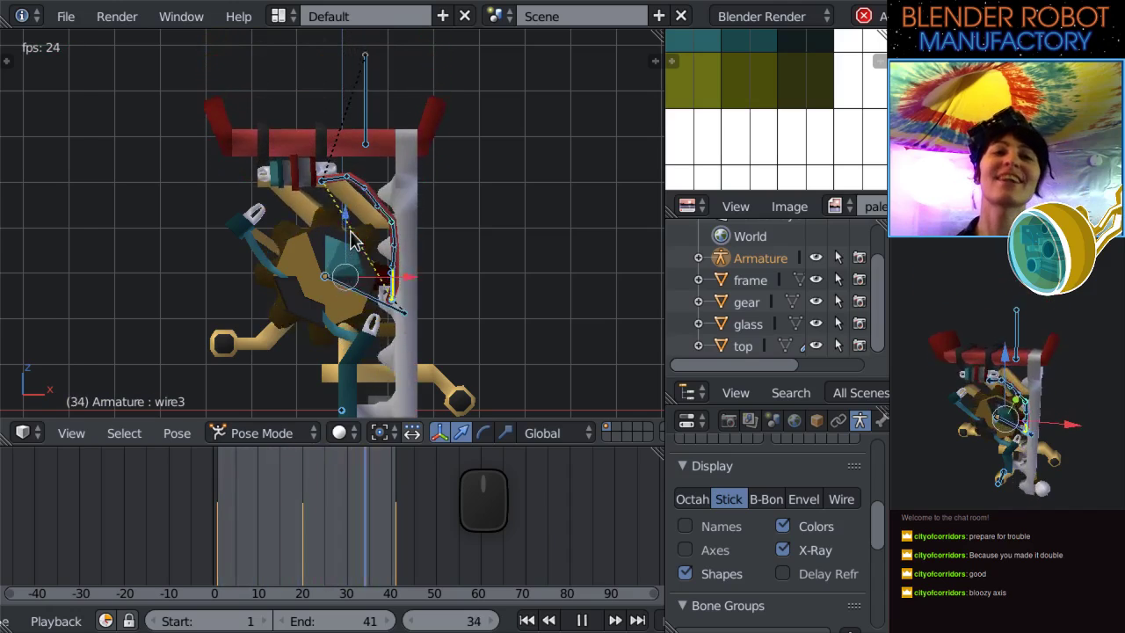
scroll(450, 248, "down", 2)
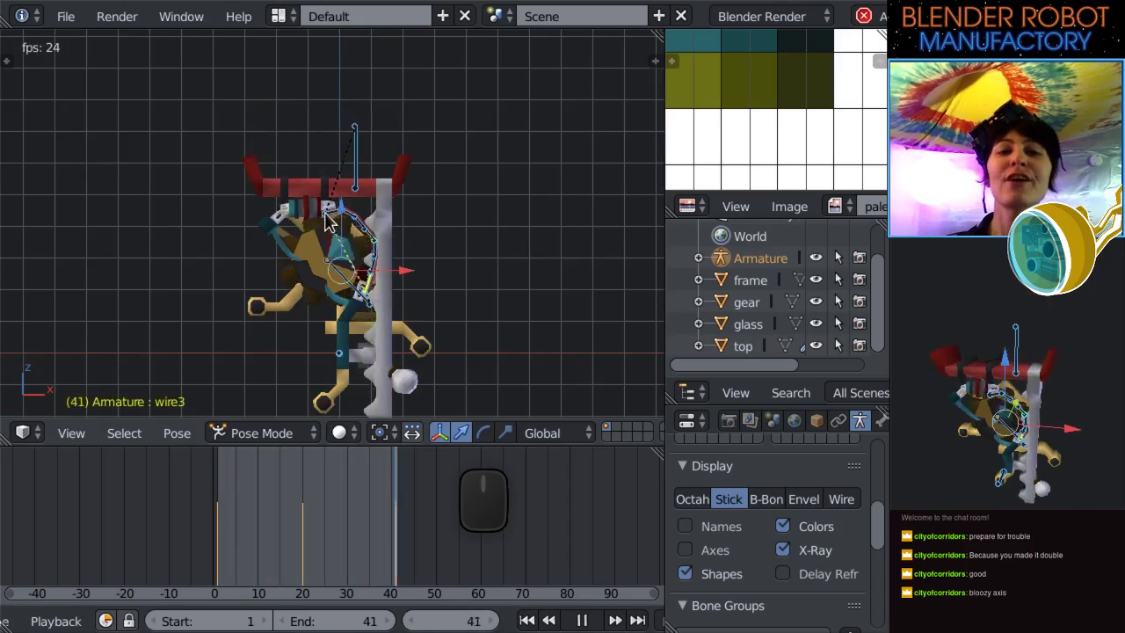
left_click(308, 220)
middle_click_drag(308, 220, 290, 262)
scroll(290, 262, "up", 4)
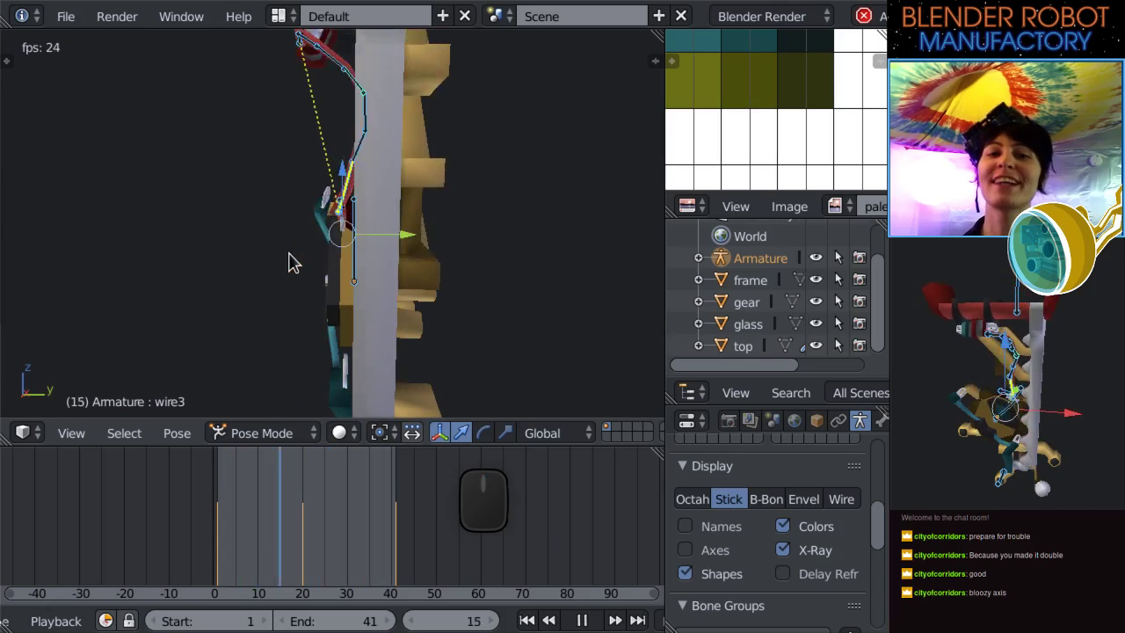
scroll(290, 262, "down", 4)
middle_click_drag(343, 318, 502, 289)
scroll(281, 311, "up", 6)
key("KP_1")
scroll(496, 278, "down", 3)
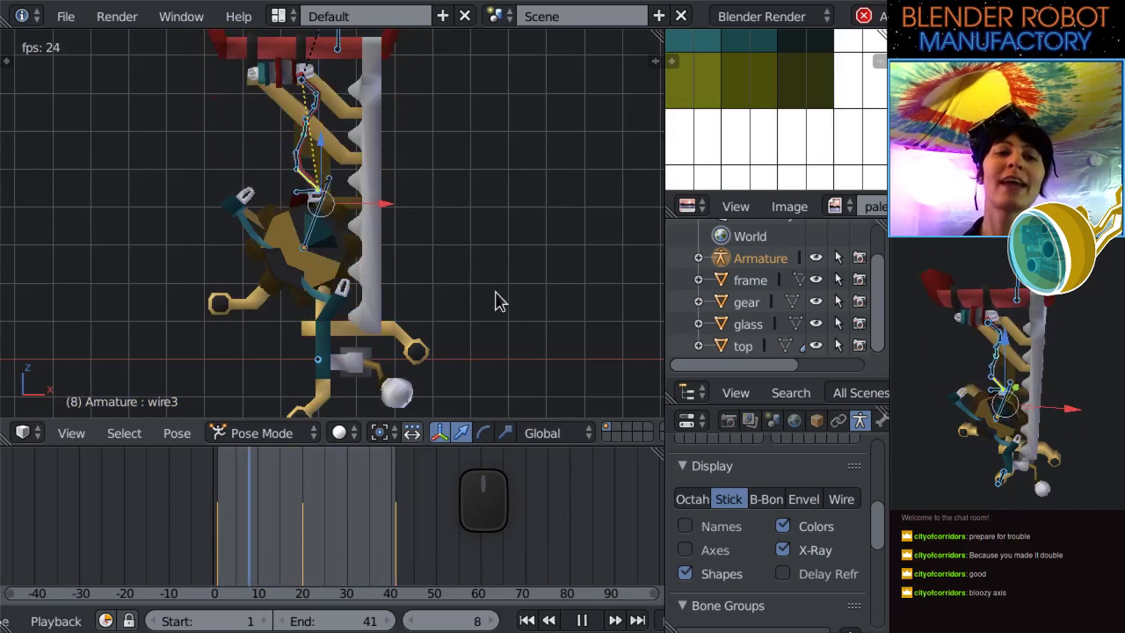
left_click(581, 621)
left_click_drag(347, 488, 219, 537)
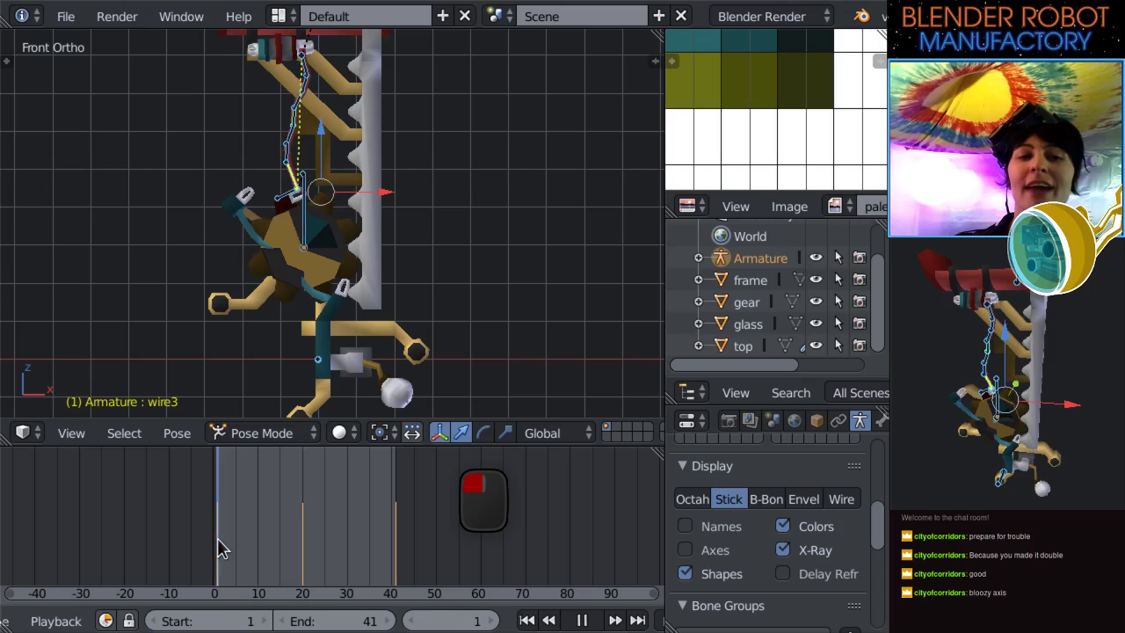
Inspect the top object's vertical column and its edge topology in Edit Mode, then return to Object Mode.
right_click(369, 76)
key("Tab")
middle_click_drag(418, 113, 404, 210)
scroll(256, 202, "up", 3)
scroll(543, 244, "up", 2)
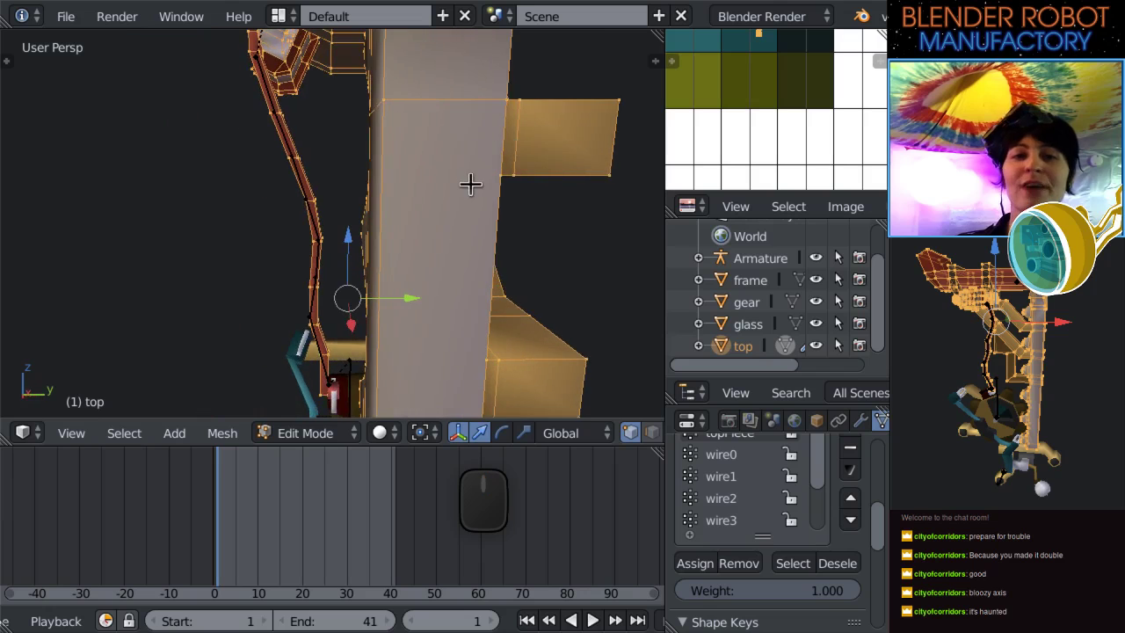
middle_click_drag(470, 183, 434, 249)
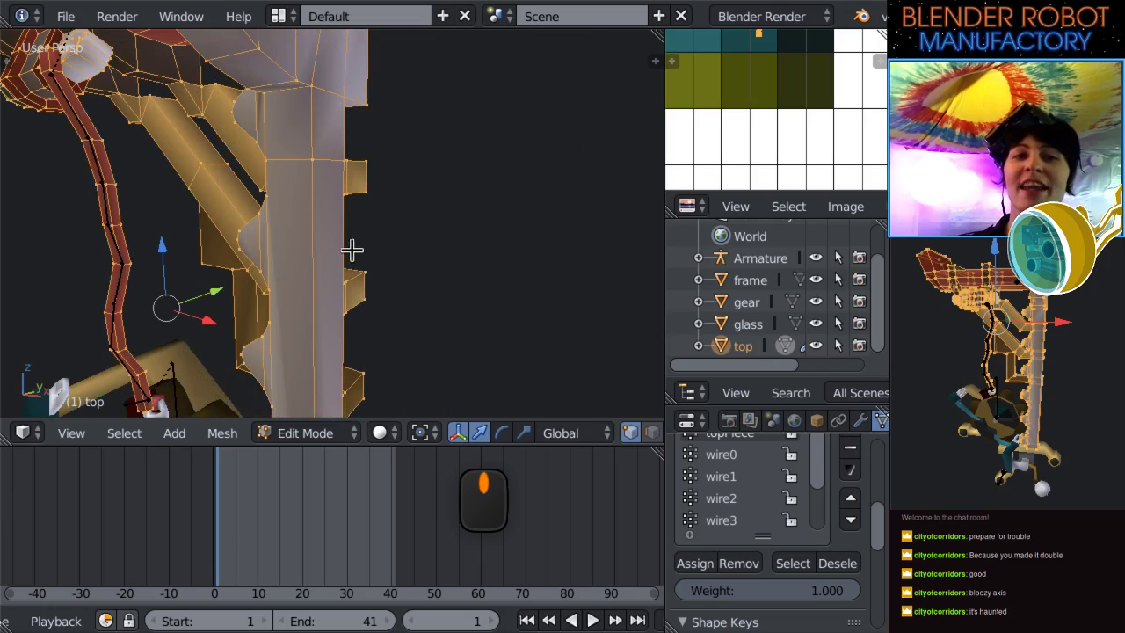
middle_click_drag(342, 252, 329, 239)
scroll(328, 238, "up", 2)
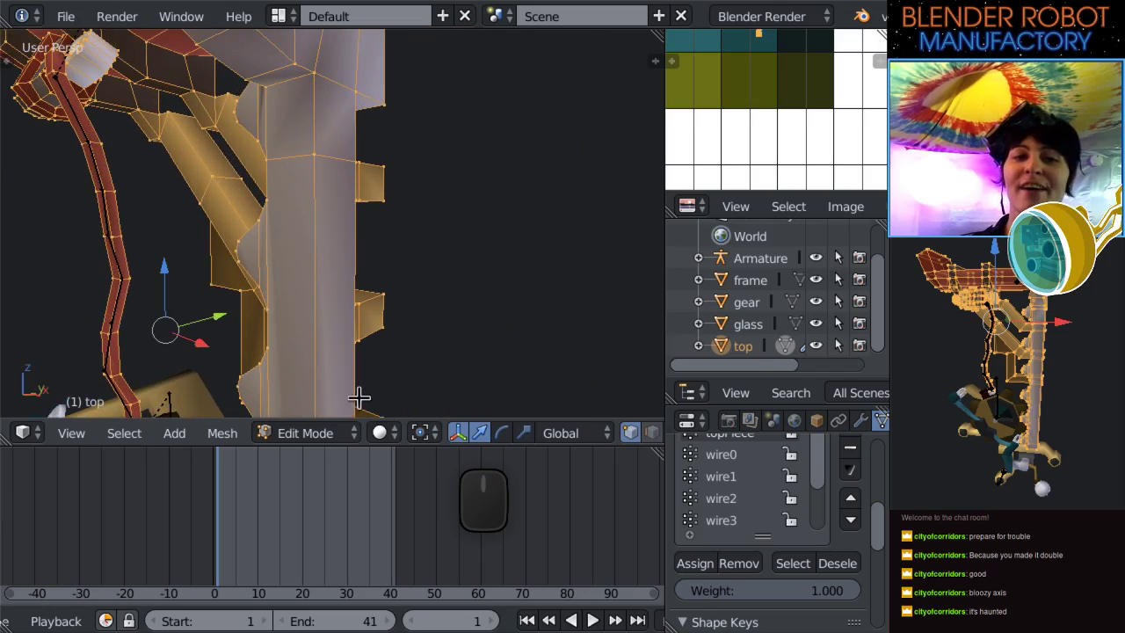
scroll(353, 374, "down", 5)
scroll(347, 367, "up", 2)
key("Tab")
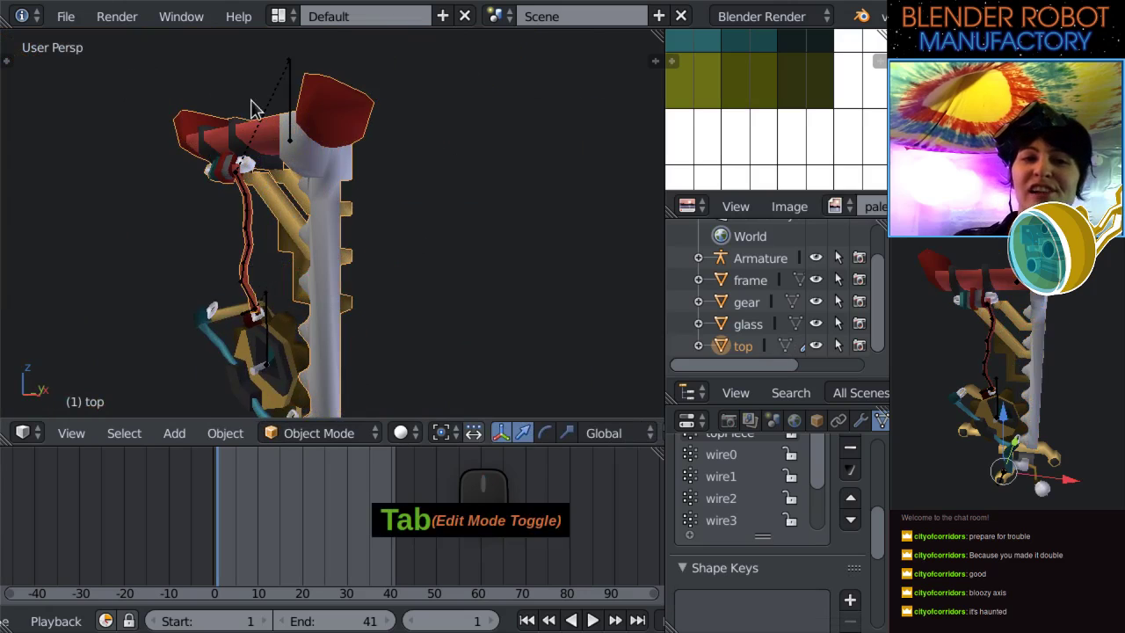
Select all of the Armature's bones in front view and clear their rotation, scale and location.
left_click(290, 114)
key("a")
key("a")
key("KP_1")
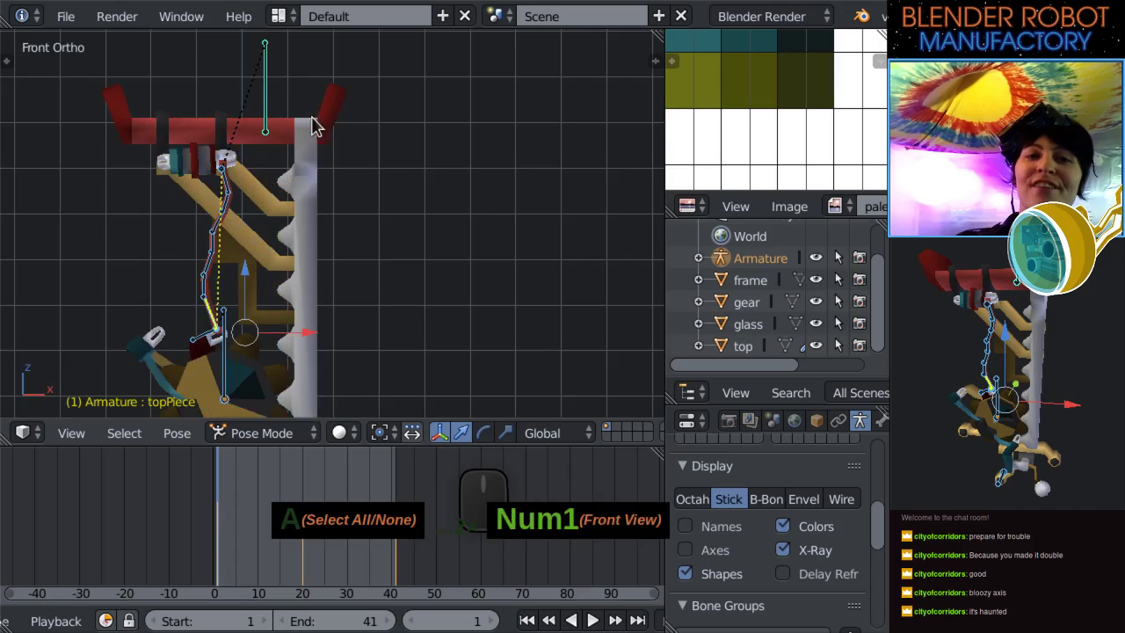
middle_click_drag(416, 302, 433, 261, "shift")
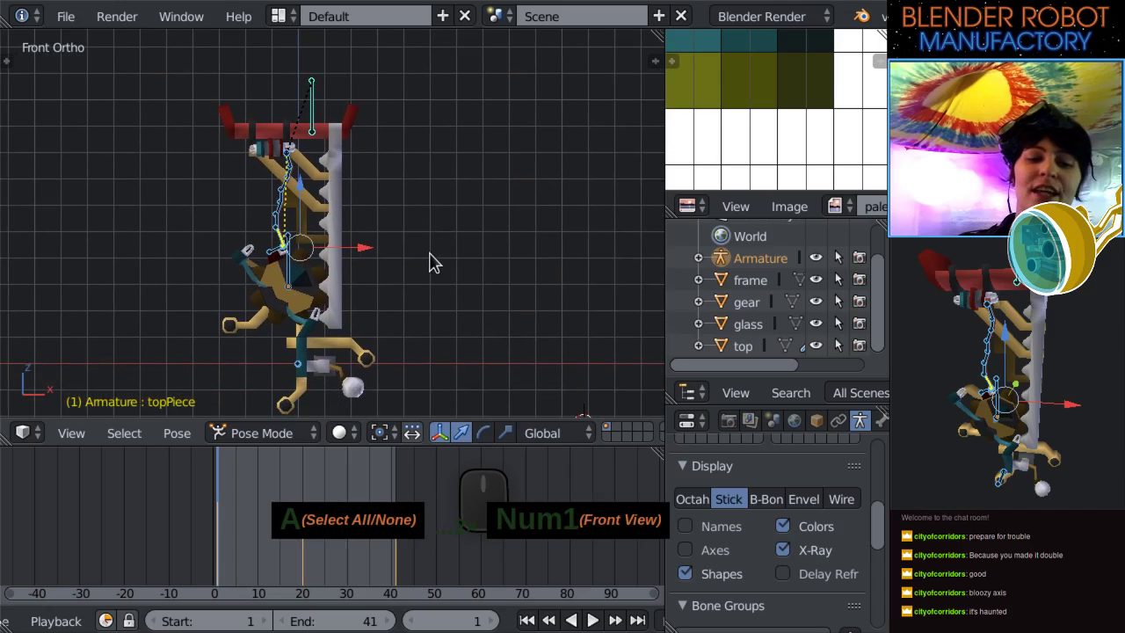
key("alt+r")
key("alt+s")
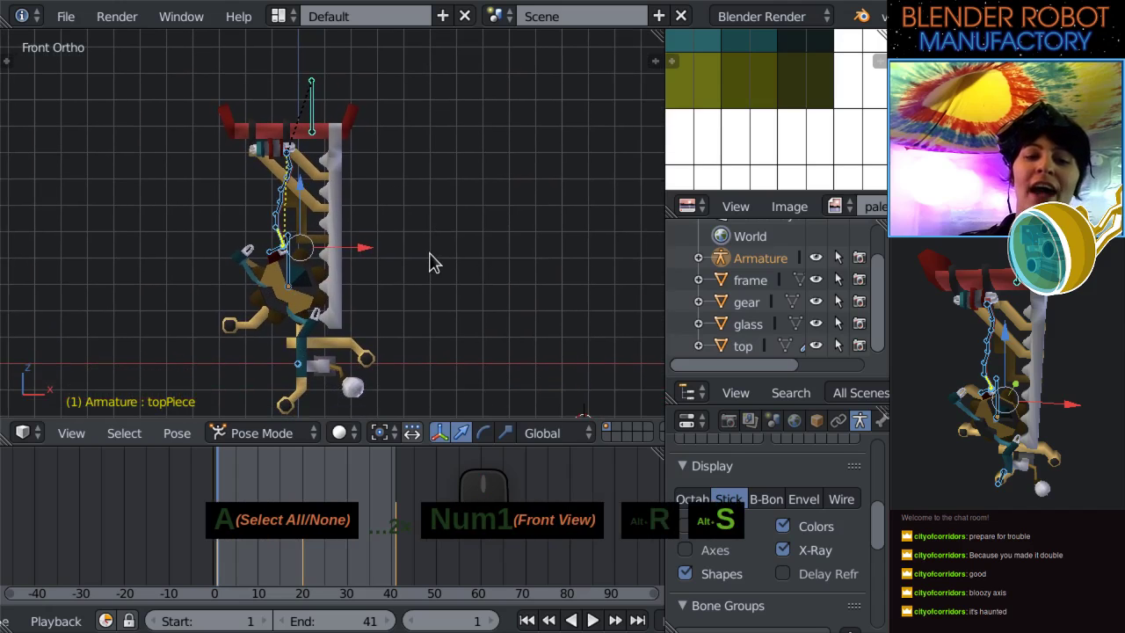
key("alt+g")
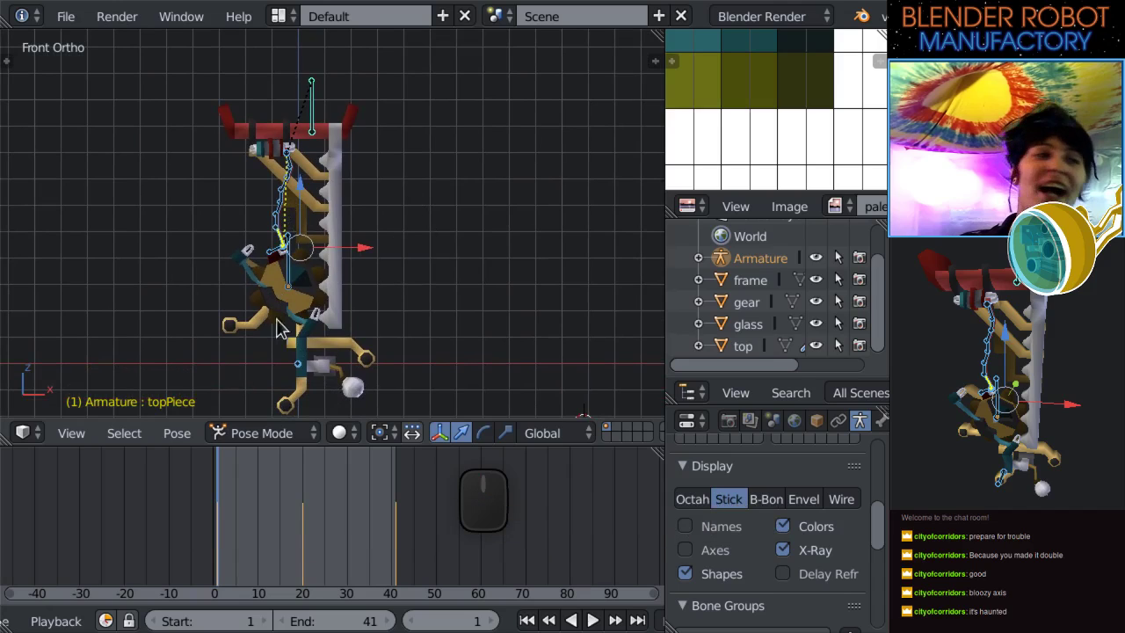
Switch the timeline area to the Dope Sheet's Action Editor and unlink the moveDown action from the Armature.
scroll(56, 622, "up", 5)
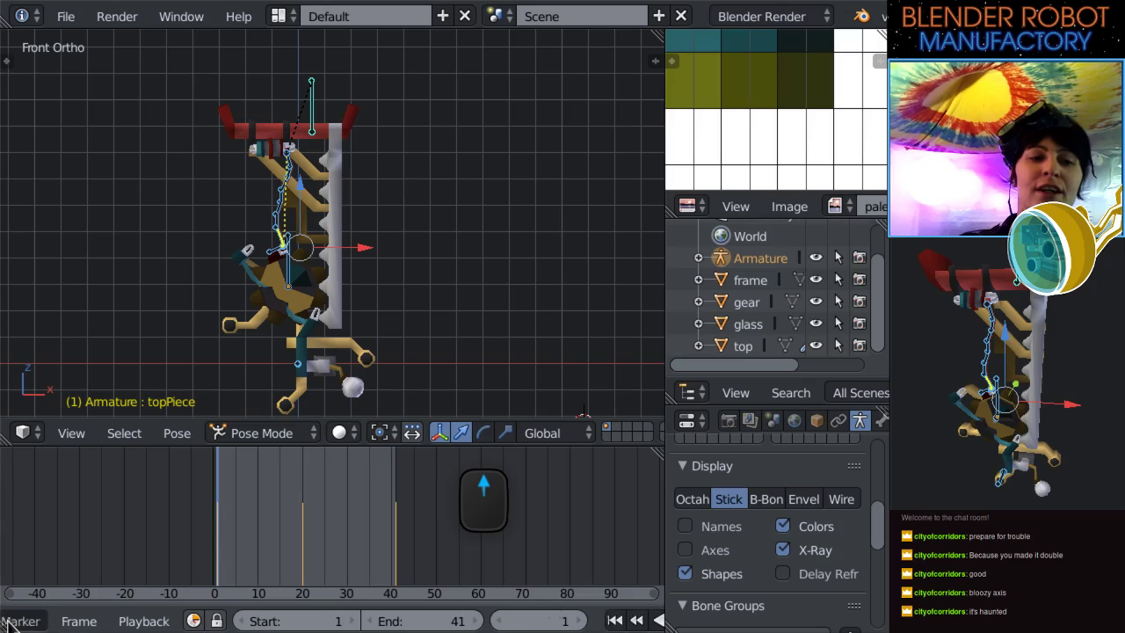
left_click(21, 621)
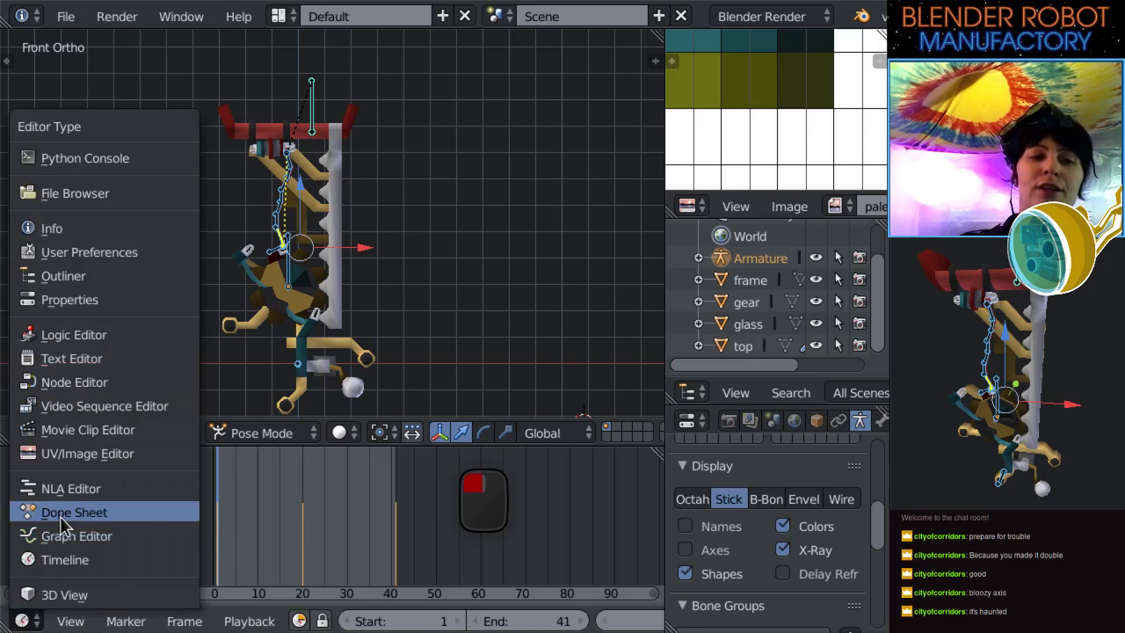
left_click(53, 510)
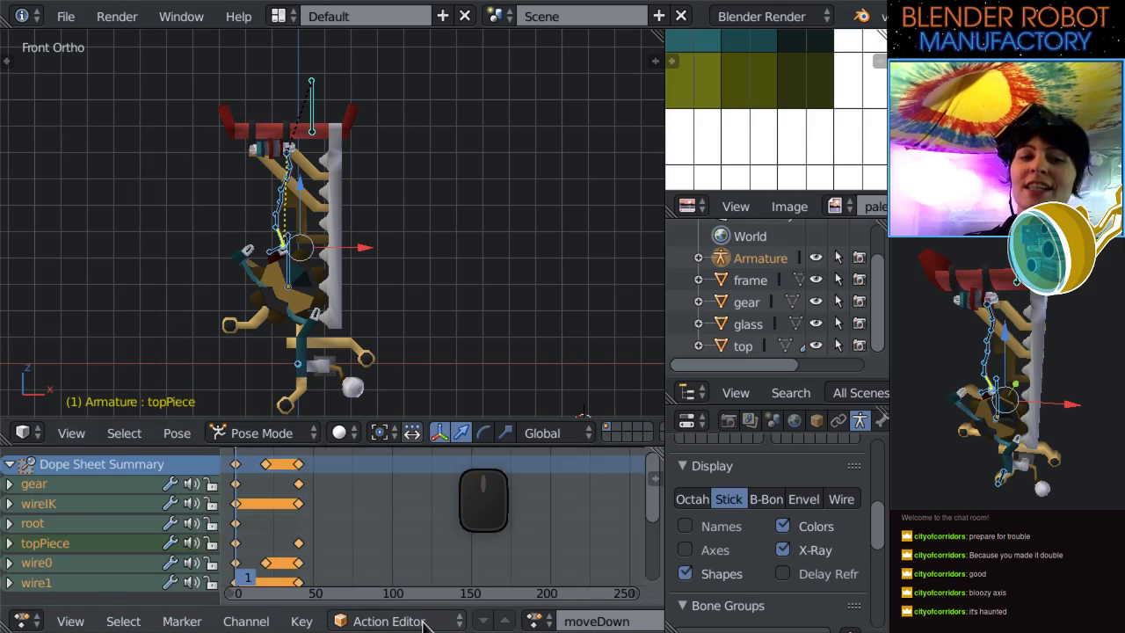
scroll(479, 622, "down", 5)
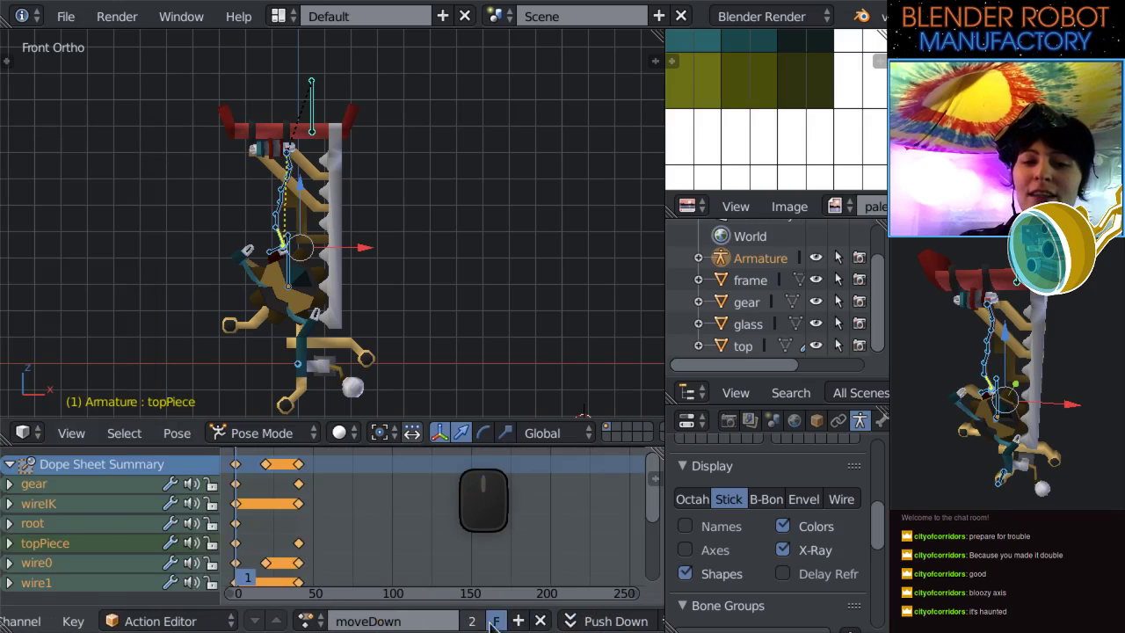
left_click(541, 620)
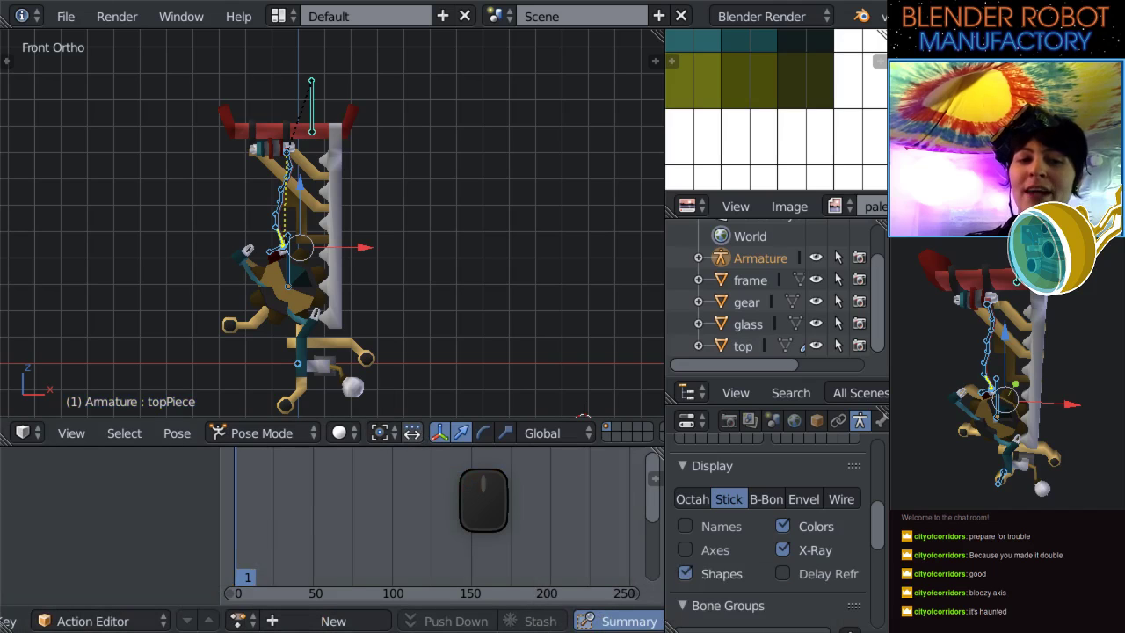
Enter Edit Mode on the top object and knife a horizontal cut across its column in a gap between teeth.
scroll(384, 293, "up", 4)
middle_click_drag(382, 294, 406, 311, "shift")
right_click(348, 286)
key("Tab")
middle_click_drag(408, 204, 341, 271)
scroll(395, 201, "up", 2)
scroll(342, 271, "up", 3)
middle_click_drag(328, 352, 289, 241, "shift")
scroll(321, 254, "up", 2)
key("k")
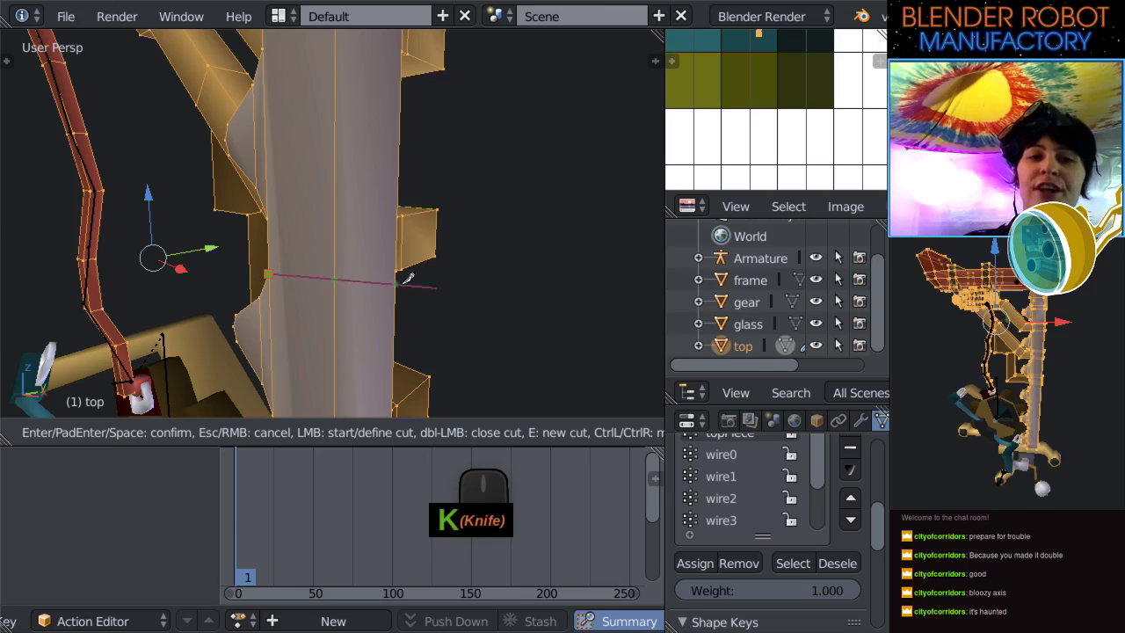
key("Return")
middle_click_drag(390, 266, 350, 182)
key("shift+Tab")
left_click_drag(361, 111, 389, 183)
Try a second horizontal knife cut across the column in the next gap down between teeth, and undo it.
scroll(402, 324, "up", 3)
middle_click_drag(402, 324, 365, 273)
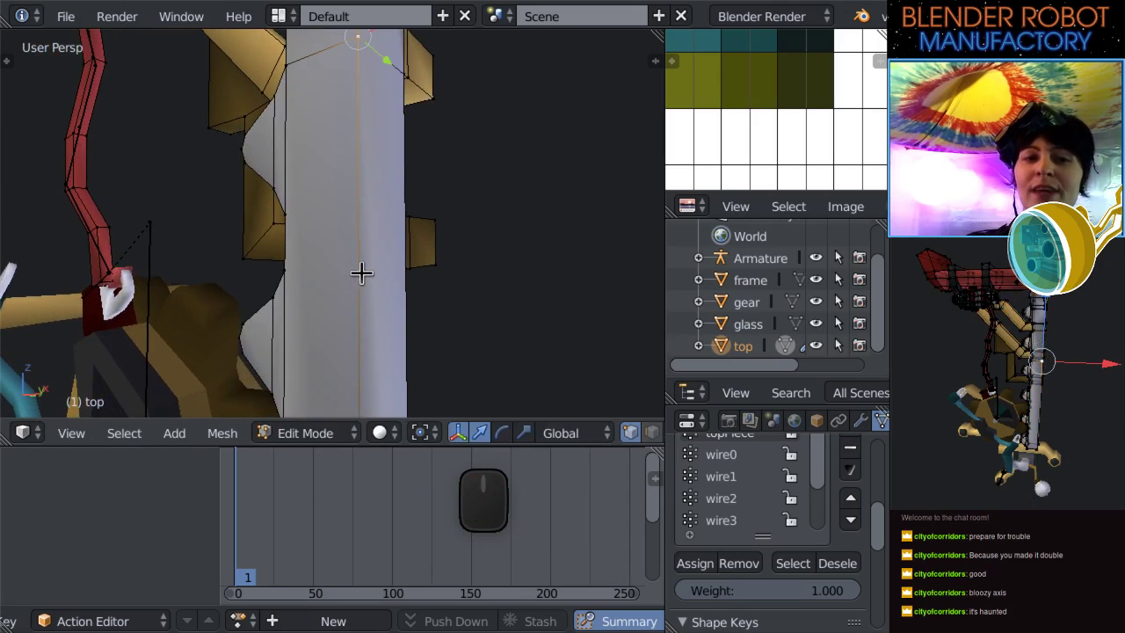
key("k")
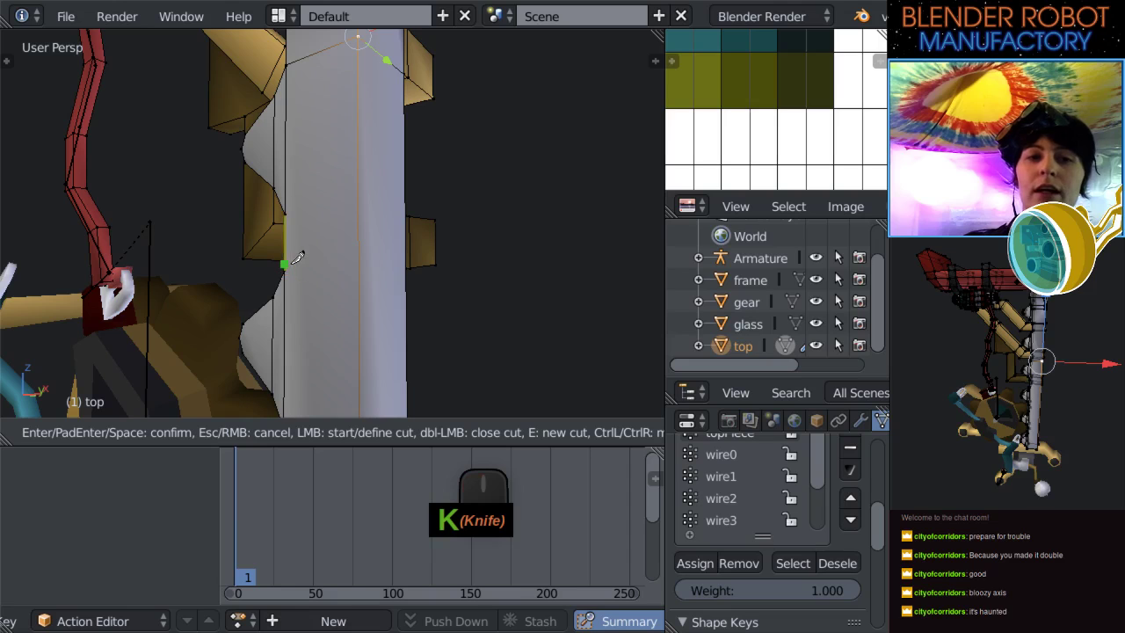
left_click(296, 258)
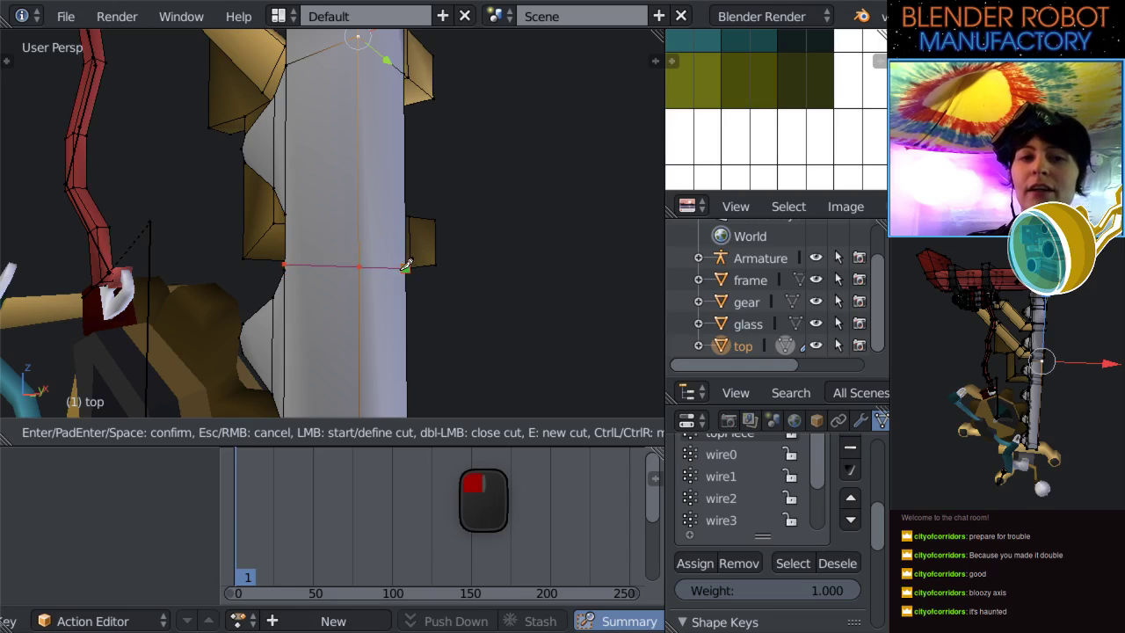
key("Return")
mouse_move(411, 269)
left_mouse_down()
mouse_move(407, 278)
mouse_move(398, 264)
left_mouse_up()
middle_click_drag(398, 263, 332, 297)
key("ctrl+z")
key("ctrl+z")
key("ctrl+z")
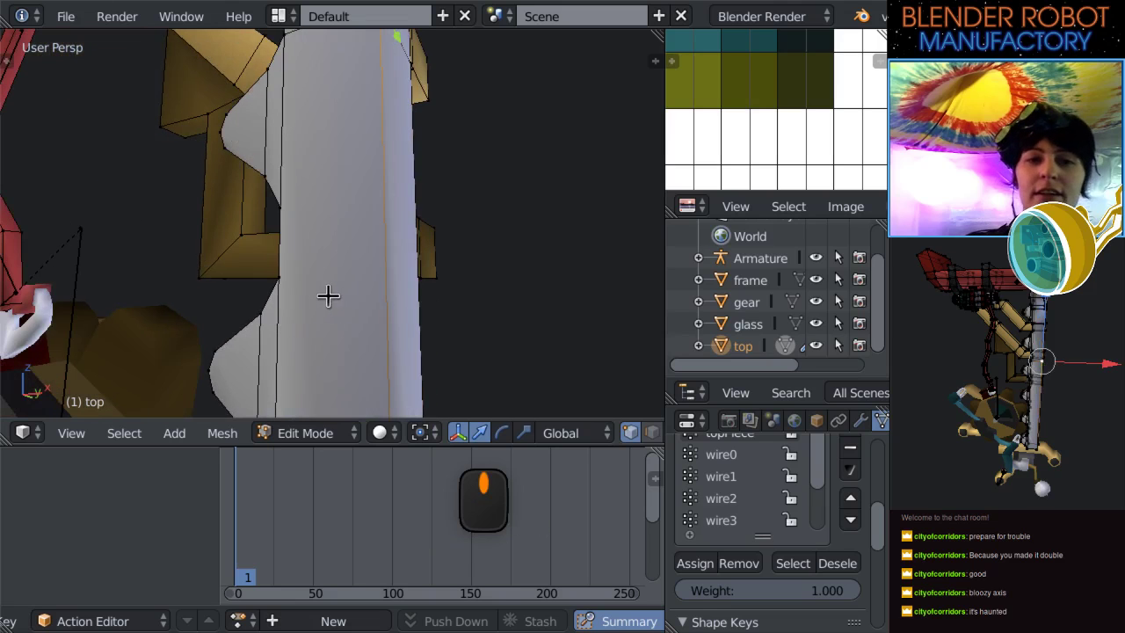
Knife a horizontal cut across the column in the lower gap between teeth and return to Object Mode.
key("k")
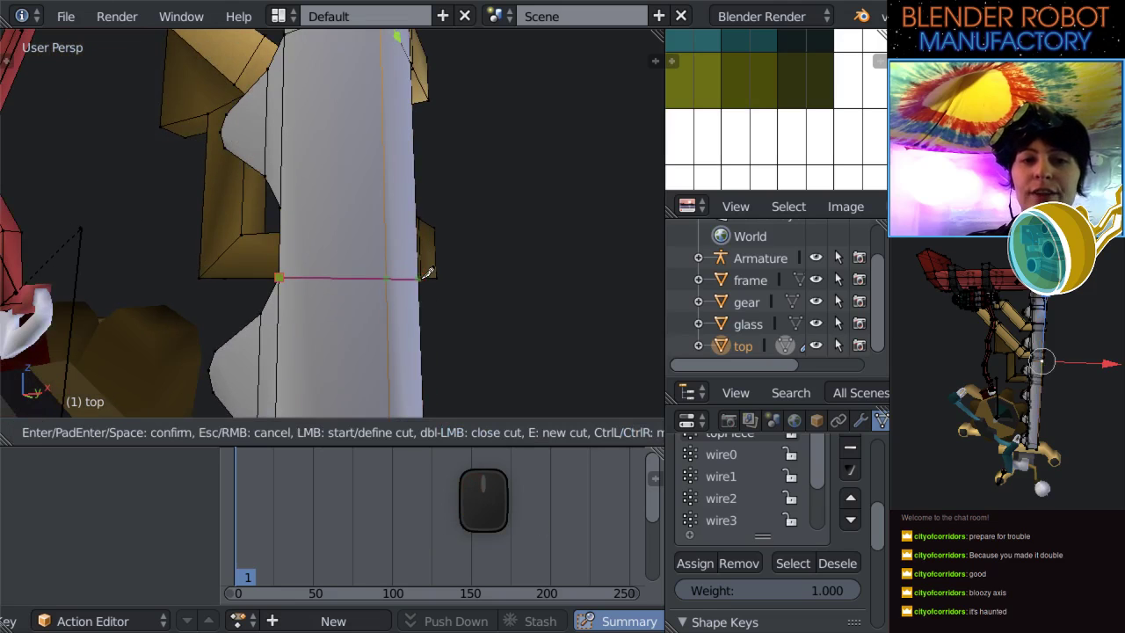
key("Return")
middle_click_drag(414, 273, 365, 255)
key("Tab")
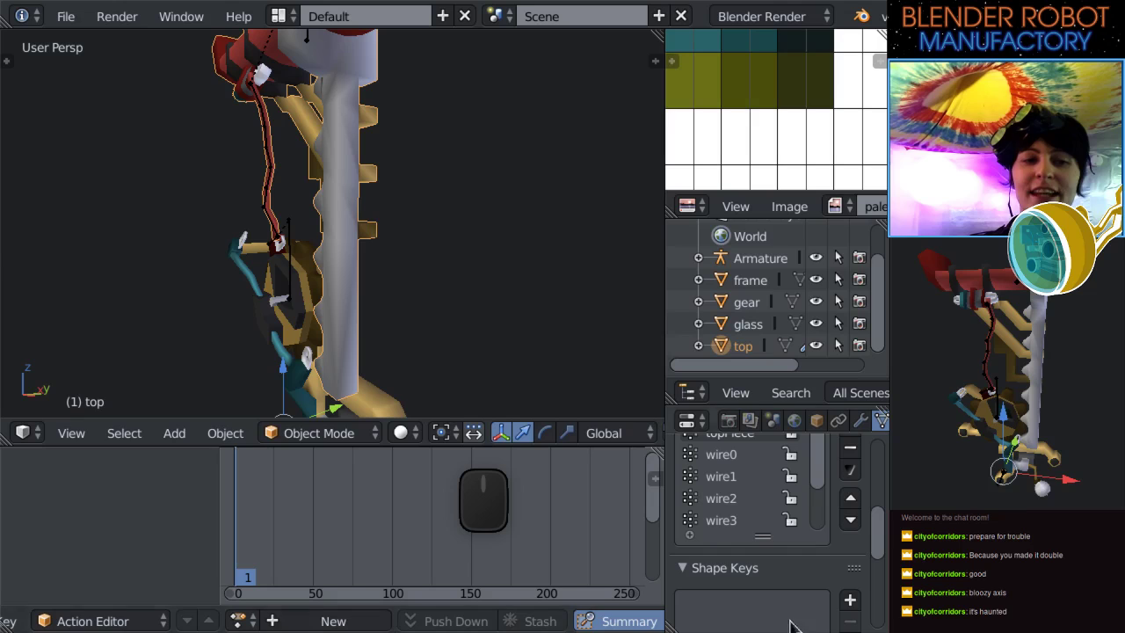
Try assigning the moveDown action to the top object in the Action Editor, and undo the assignment.
scroll(98, 621, "up", 5)
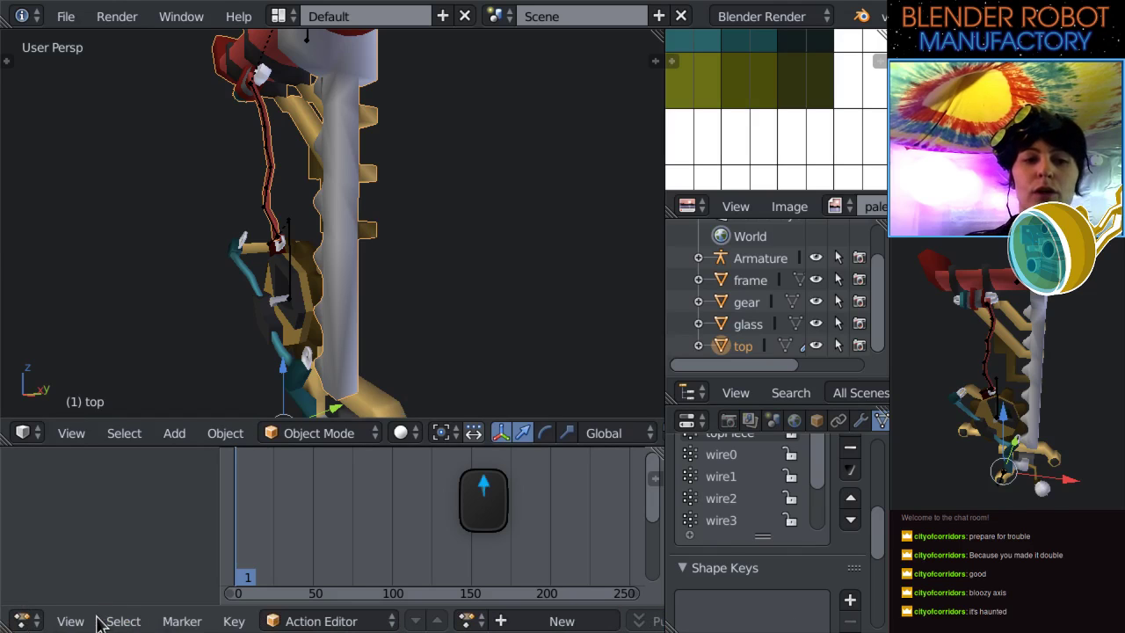
left_click(24, 621)
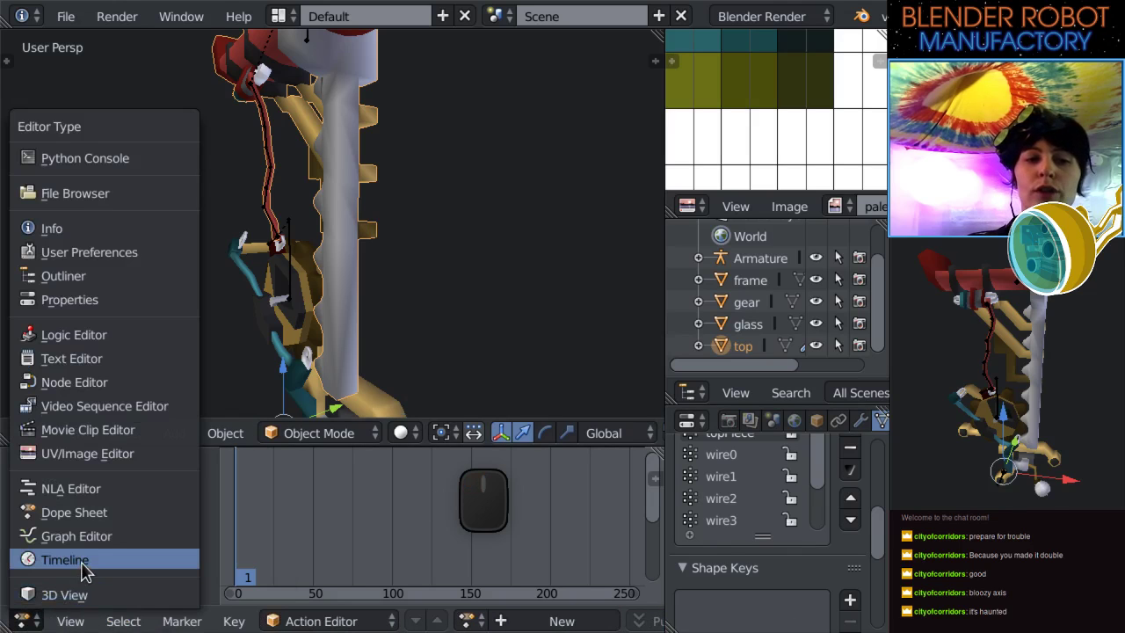
left_click(88, 515)
scroll(510, 625, "down", 1)
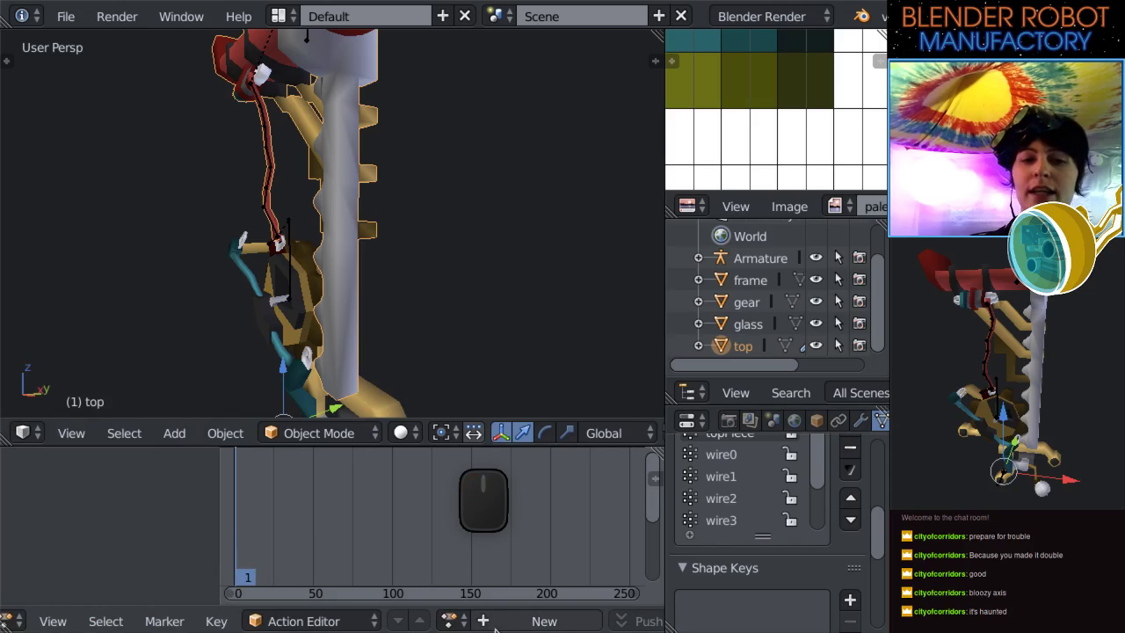
left_click(448, 620)
left_click(485, 400)
left_click(258, 540)
left_click_drag(242, 545, 240, 545)
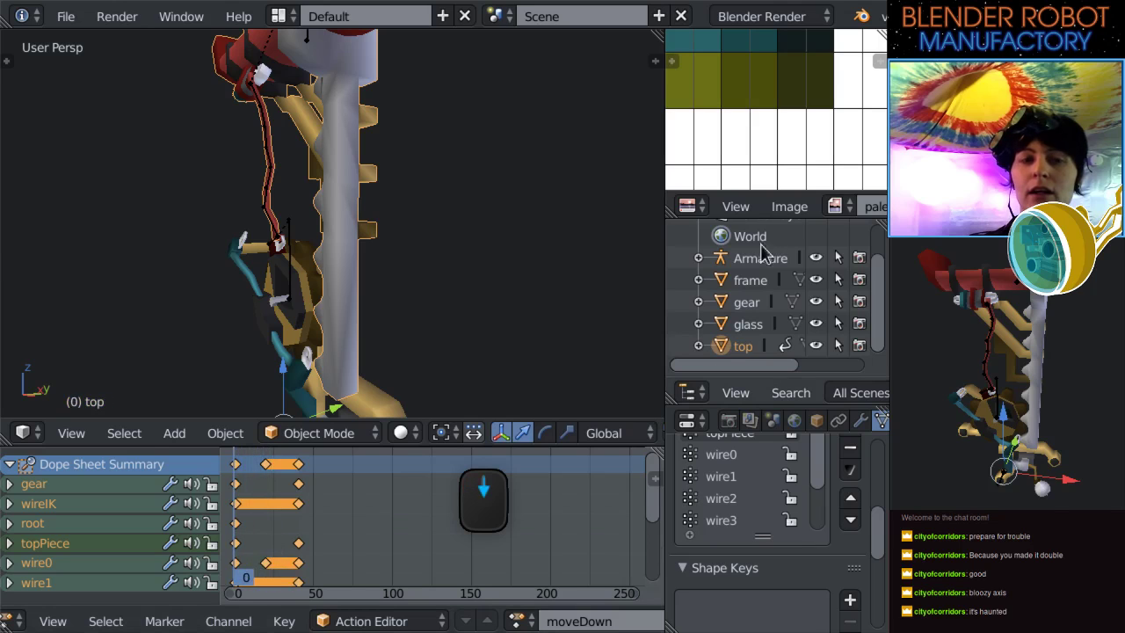
key("ctrl+z")
key("ctrl+z")
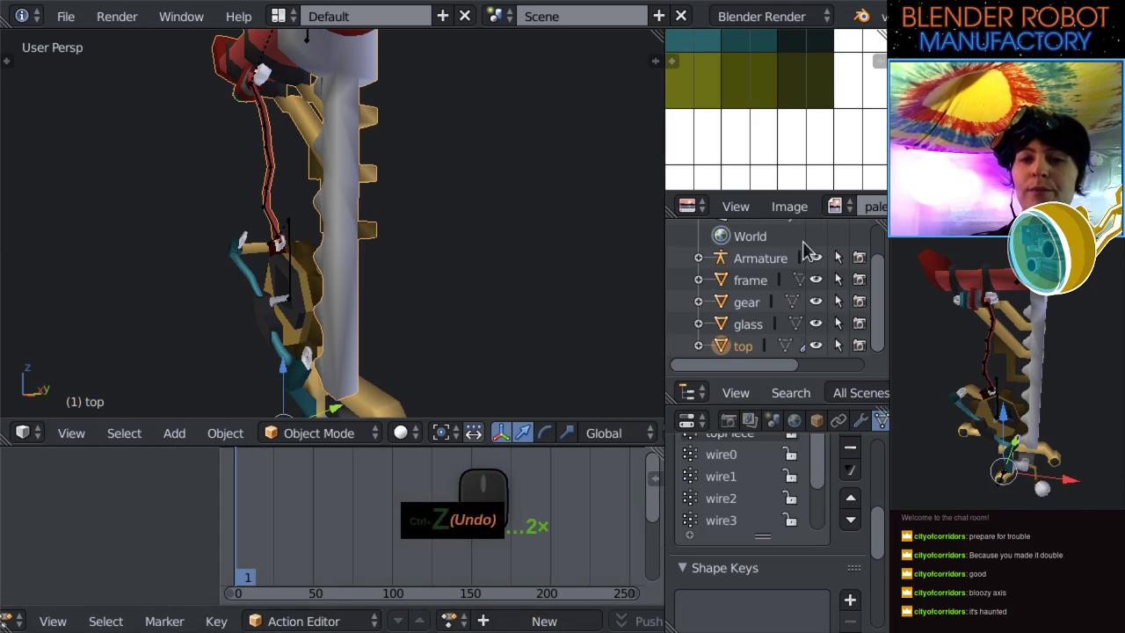
Select the Armature, assign it the moveDown action, and scrub the animation to frame 30.
left_click(765, 259)
left_click(452, 620)
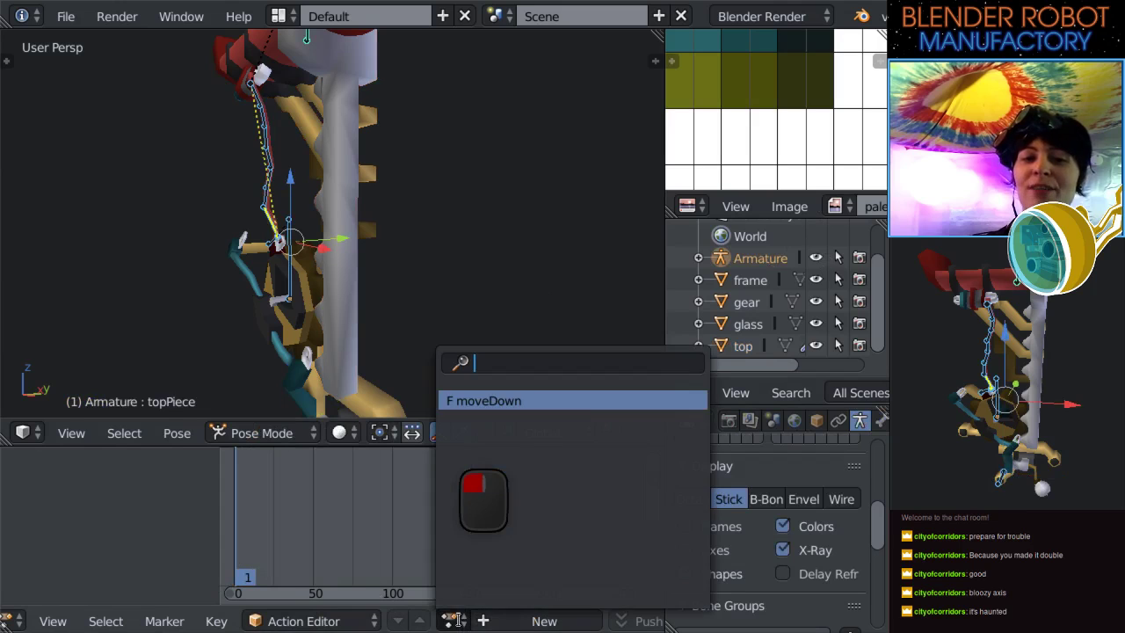
left_click(491, 400)
left_click_drag(240, 539, 285, 530)
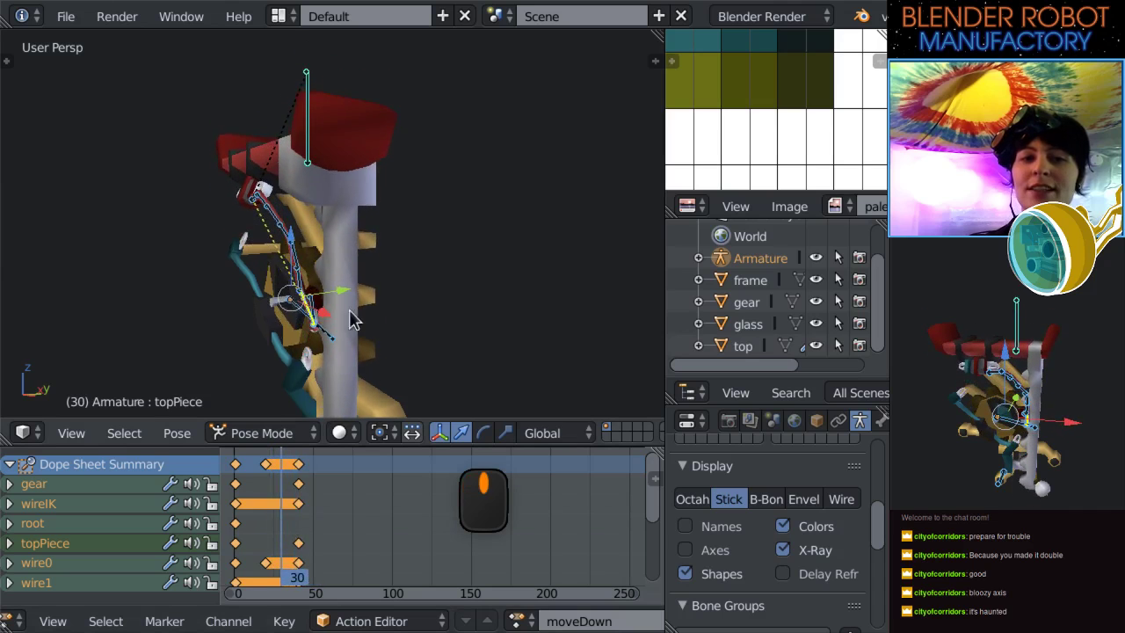
Enter Edit Mode on the top object, try moving a single column vertex, and undo the move.
right_click(330, 274)
key("Tab")
scroll(357, 279, "up", 4)
middle_click_drag(413, 270, 285, 297, "shift")
right_click(281, 176)
key("KP_Decimal")
scroll(378, 229, "down", 3)
key("g")
left_click(389, 198)
middle_click_drag(389, 198, 263, 289)
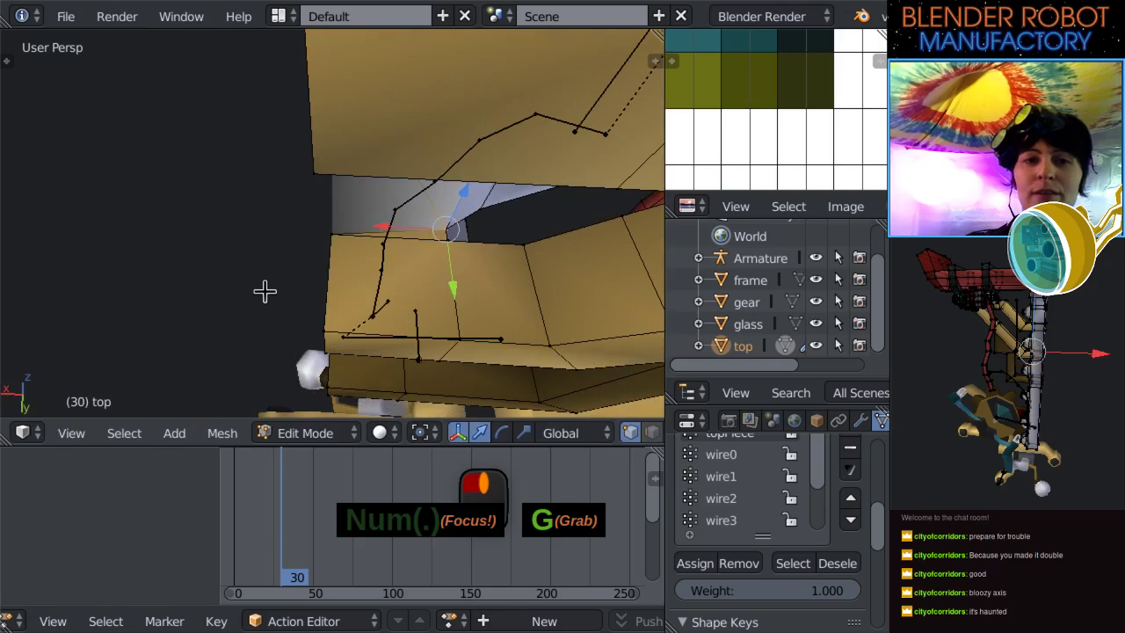
key("ctrl+z")
Toggle snapping, try moving the same column vertex again, and undo the move.
middle_click_drag(347, 256, 389, 273)
key("shift+Tab")
key("g")
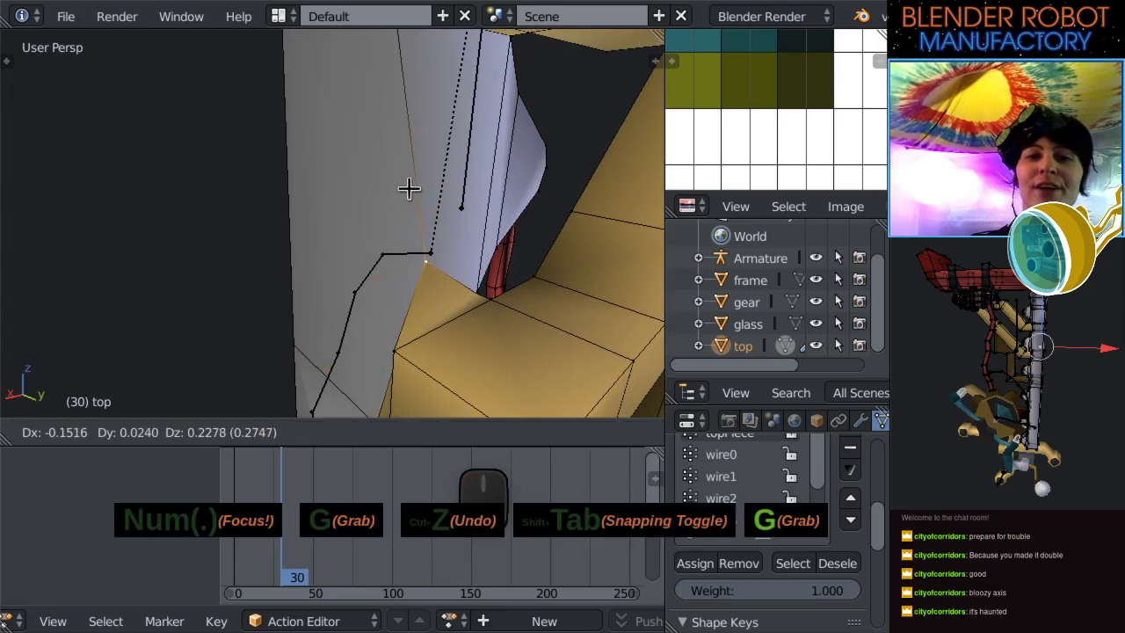
left_click(407, 193)
key("ctrl+z")
mouse_move(407, 194)
middle_mouse_down()
mouse_move(385, 282)
mouse_move(431, 263)
mouse_move(331, 306)
mouse_move(266, 211)
mouse_move(405, 209)
middle_mouse_up()
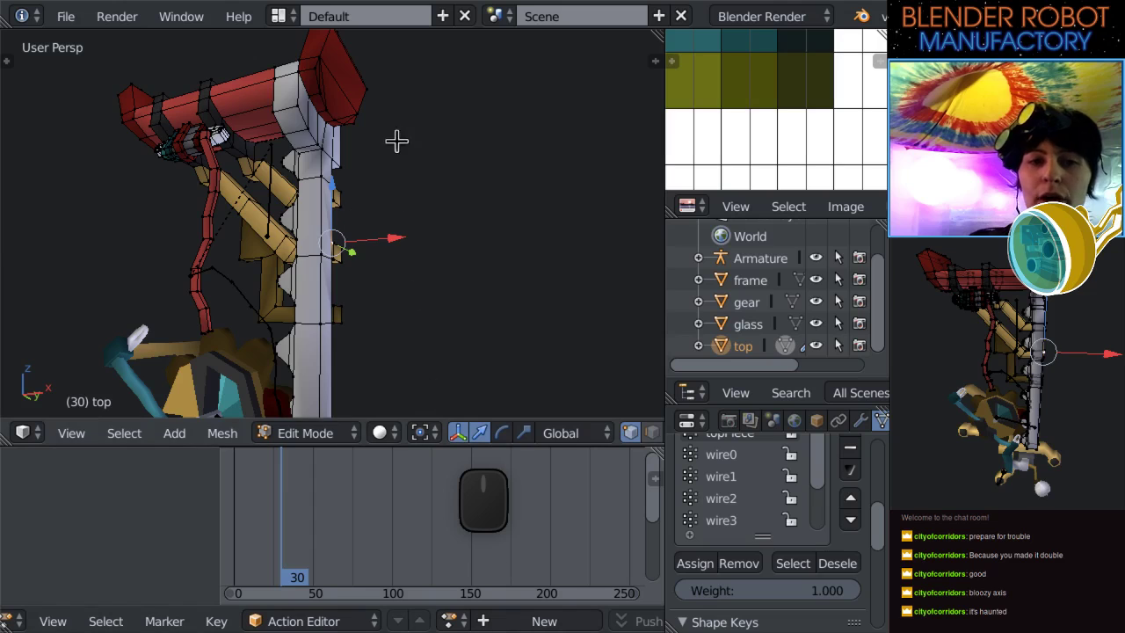
Unlink the moveDown action from the Armature and clear the rotation, scale and location of all its bones.
key("Tab")
middle_click_drag(401, 150, 316, 188)
right_click(277, 201)
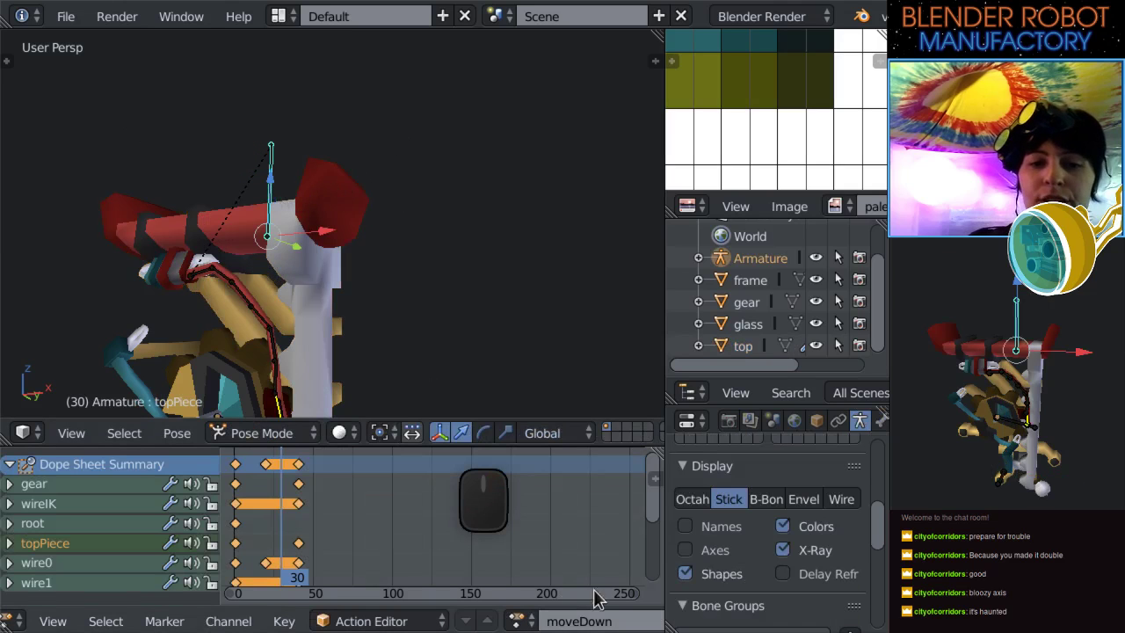
scroll(512, 624, "down", 5)
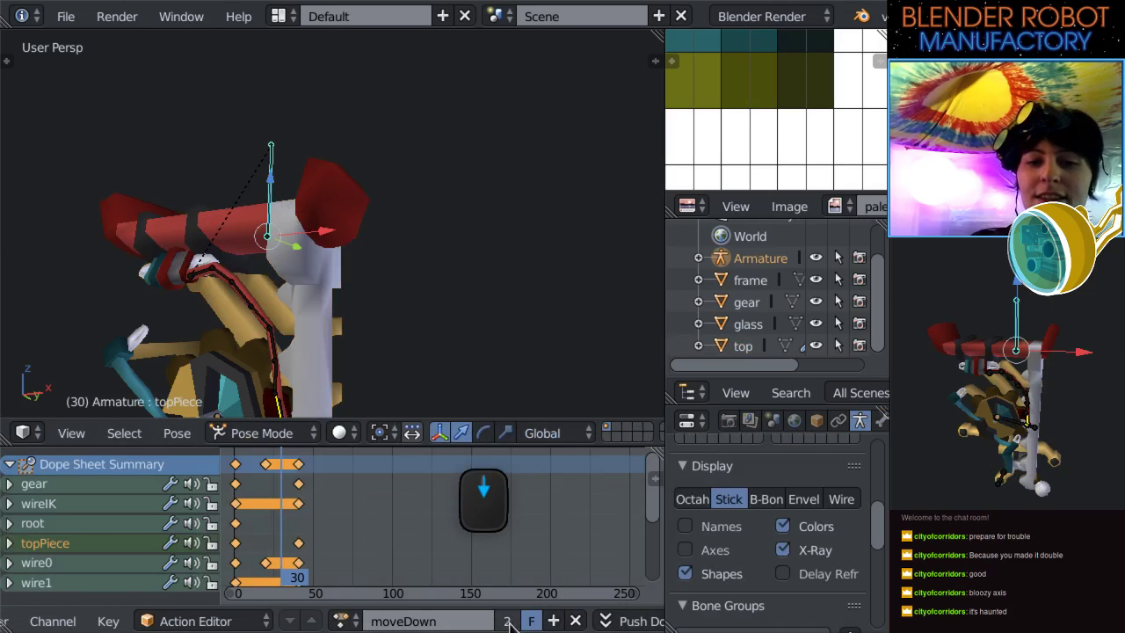
left_click(576, 621)
key("a")
key("a")
key("alt+r")
key("alt+s")
key("alt+g")
Enter Edit Mode on the top object and merge two neighbouring vertices on the column.
middle_click_drag(396, 272, 367, 154)
right_click(367, 155)
key("Tab")
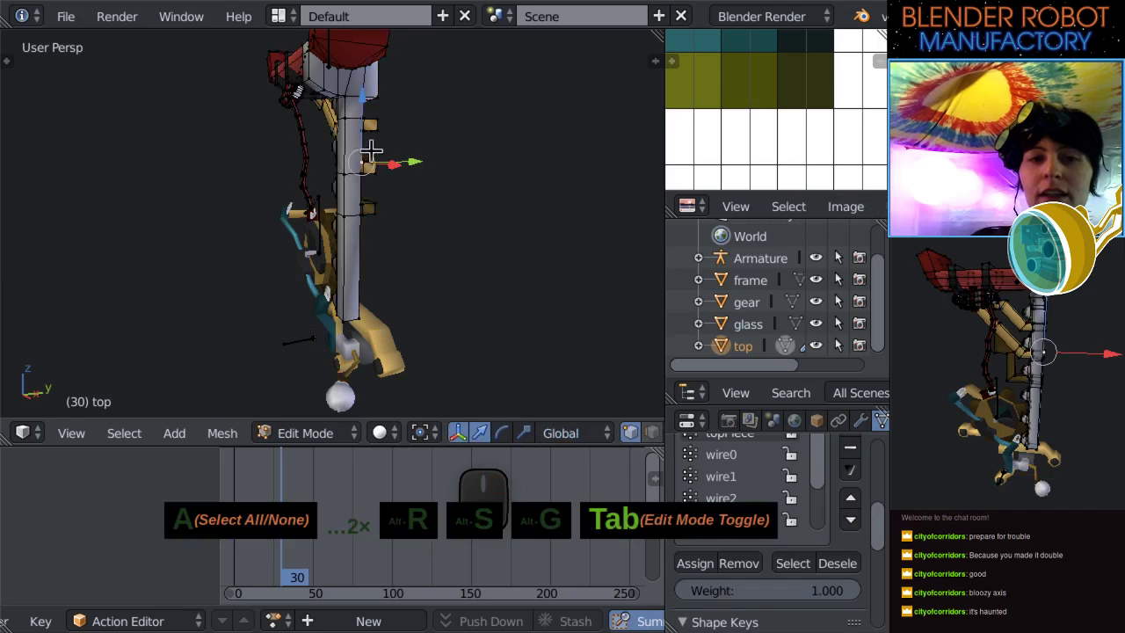
scroll(366, 155, "up", 6)
right_click(351, 159, "shift")
key("alt+m")
left_click(342, 183)
Knife a V-shaped cut from both side edges of the column to the centre vertex of the upper horizontal cut.
middle_click_drag(420, 205, 399, 217)
scroll(273, 281, "up", 2)
middle_click_drag(398, 217, 308, 312, "shift")
key("k")
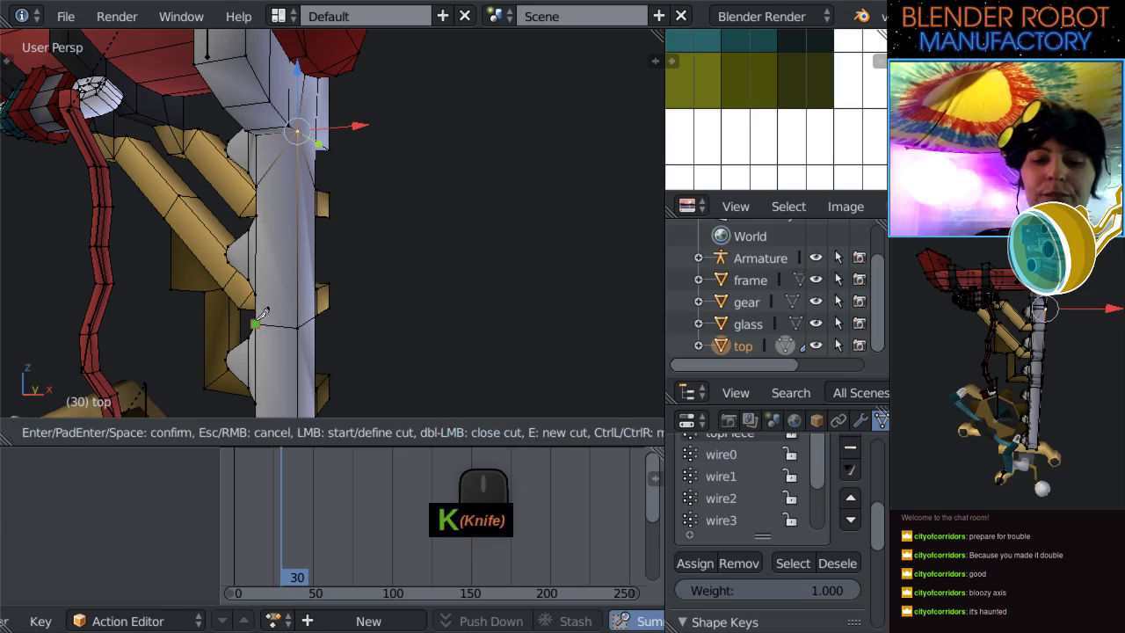
right_click(327, 283)
middle_click_drag(327, 283, 346, 276)
scroll(322, 352, "up", 2)
middle_click_drag(321, 351, 358, 252)
scroll(364, 181, "up", 2)
middle_click_drag(363, 181, 349, 234)
key("k")
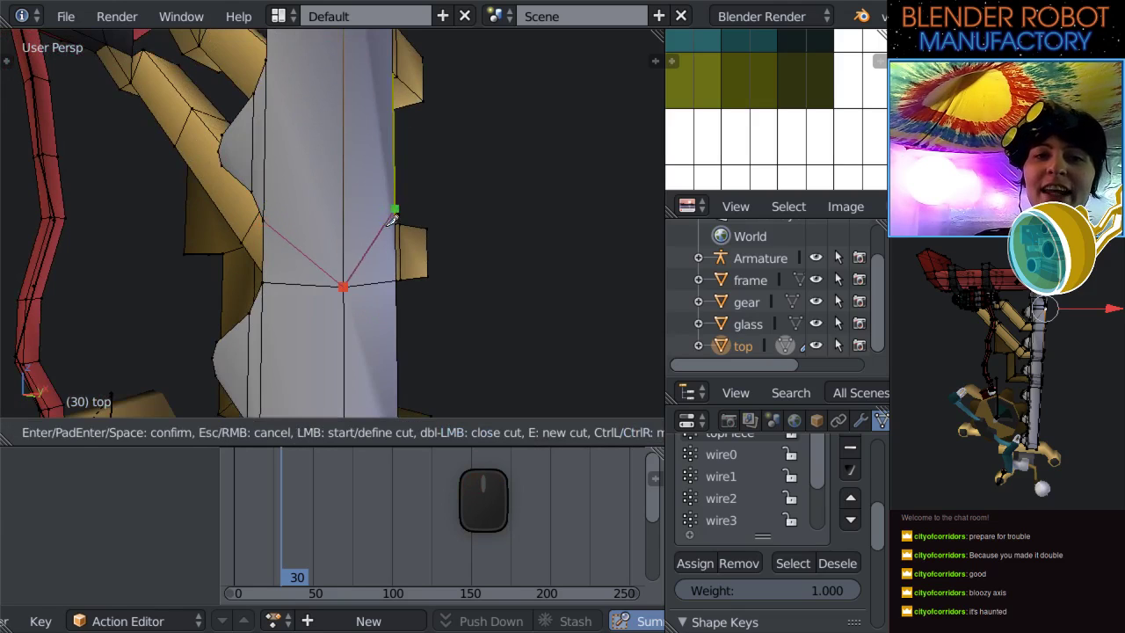
key("Return")
Knife diagonal cuts from both sides of the column to the centre vertex of the next horizontal cut down.
middle_click_drag(389, 225, 377, 171)
key("k")
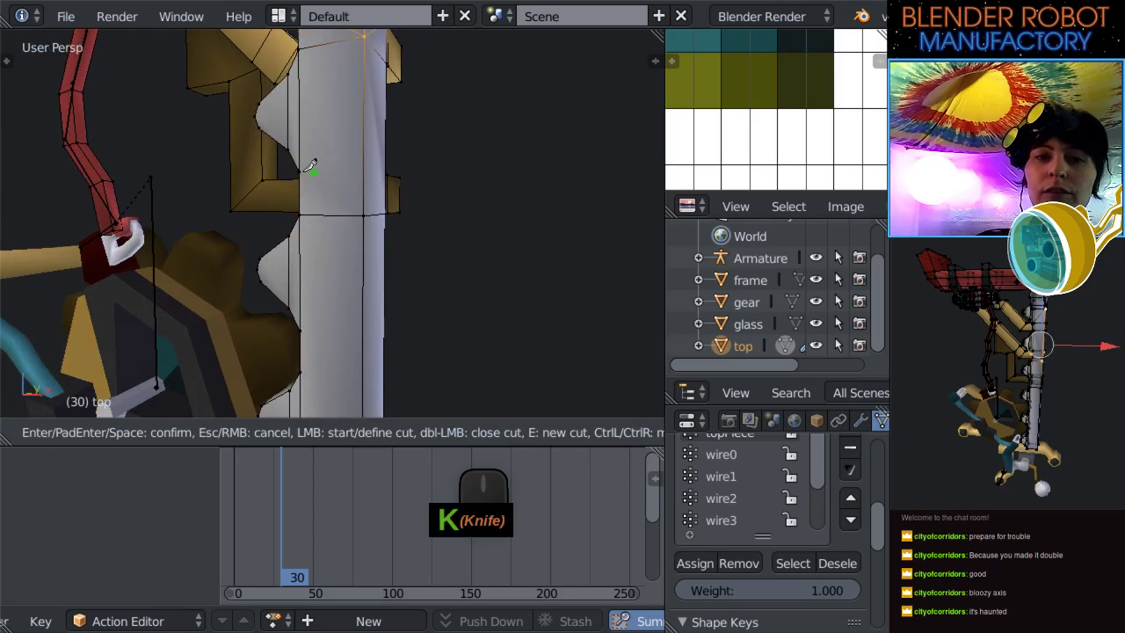
left_click(369, 208)
key("Return")
middle_click_drag(369, 208, 503, 177)
key("k")
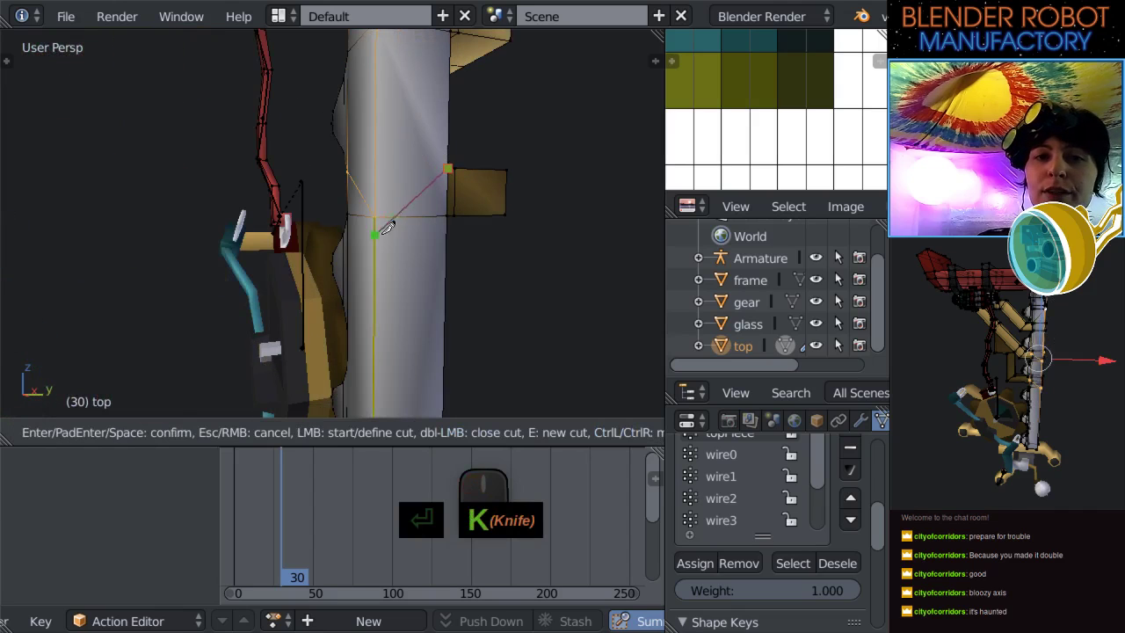
key("Return")
Knife a diagonal cut from the toothed edge beside the gear up to the centre vertex of the lower horizontal cut.
middle_click_drag(367, 220, 354, 58, "shift")
middle_click_drag(360, 162, 549, 176)
scroll(328, 180, "down", 2)
key("k")
left_click(309, 191)
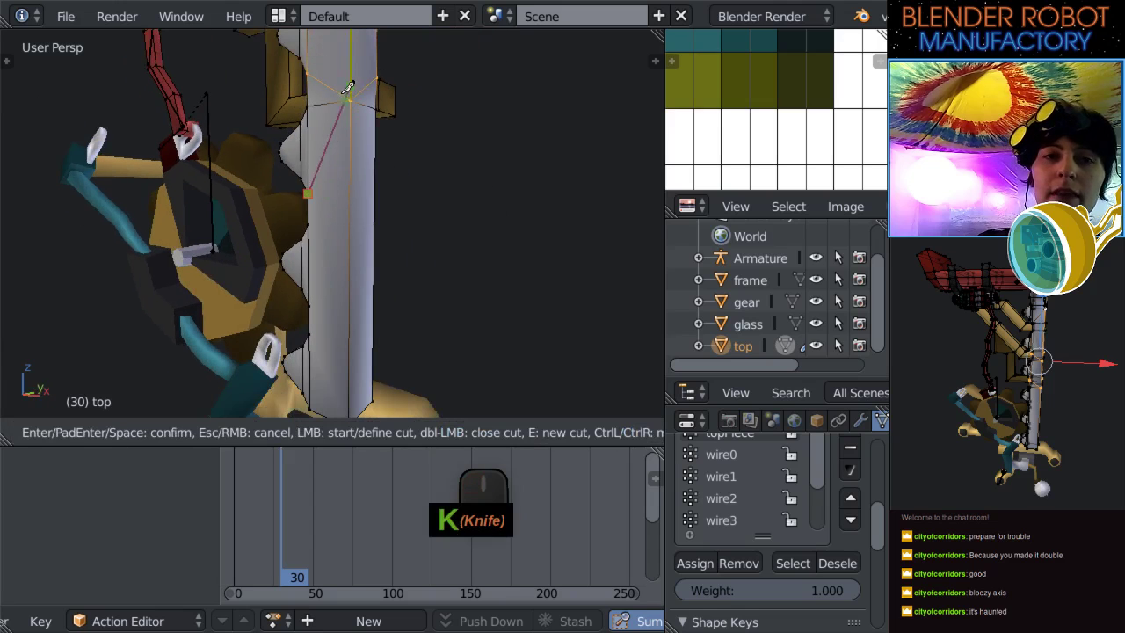
left_click(350, 100)
key("Return")
Knife a diagonal cut from the toothed edge to the column's bottom corner, plus a horizontal cut across the column just above it.
key("k")
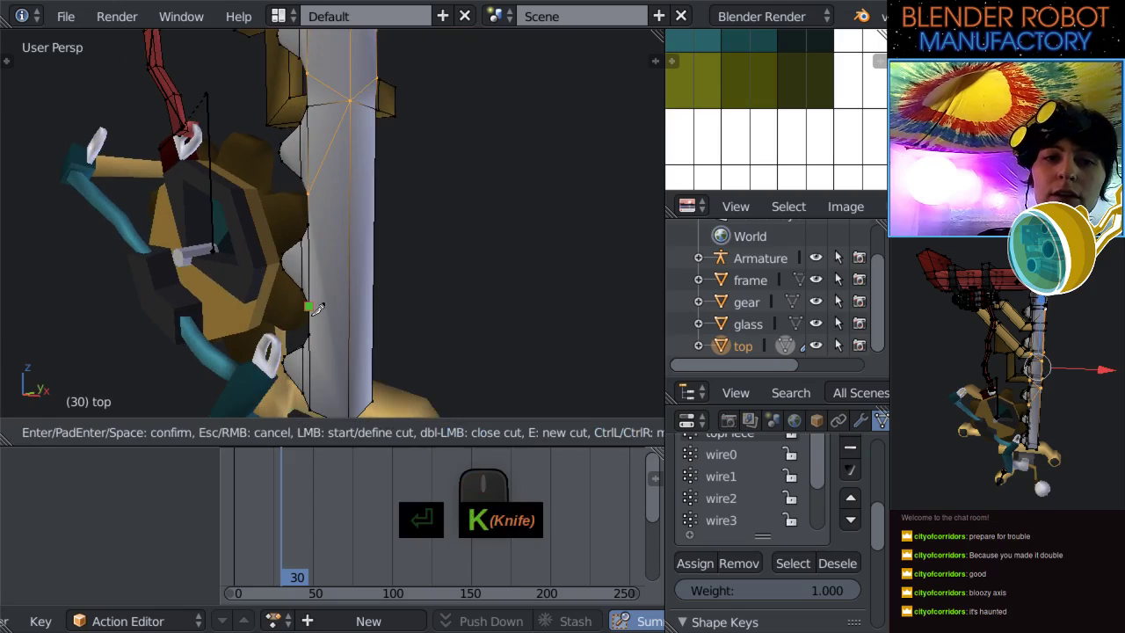
middle_click_drag(367, 384, 358, 397)
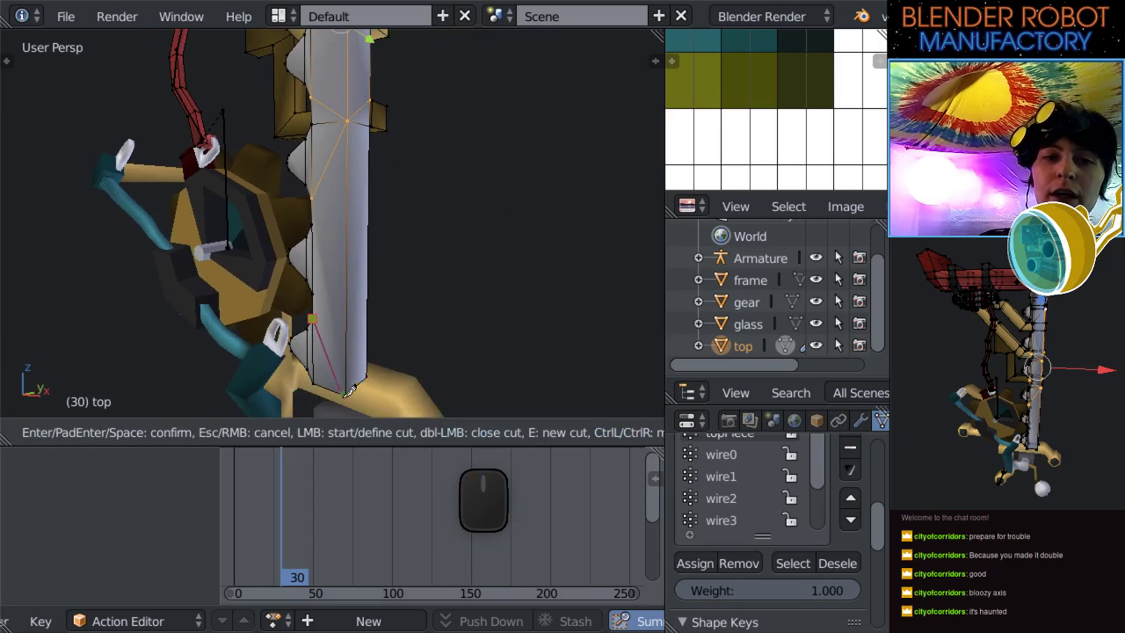
key("Return")
key("k")
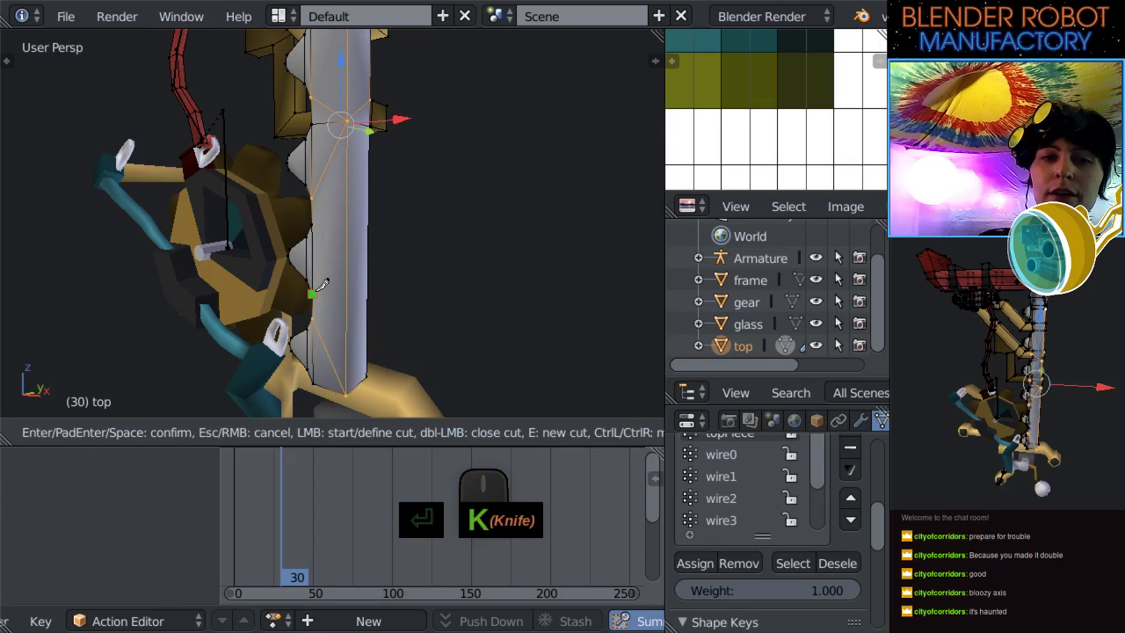
left_click(370, 280)
key("Return")
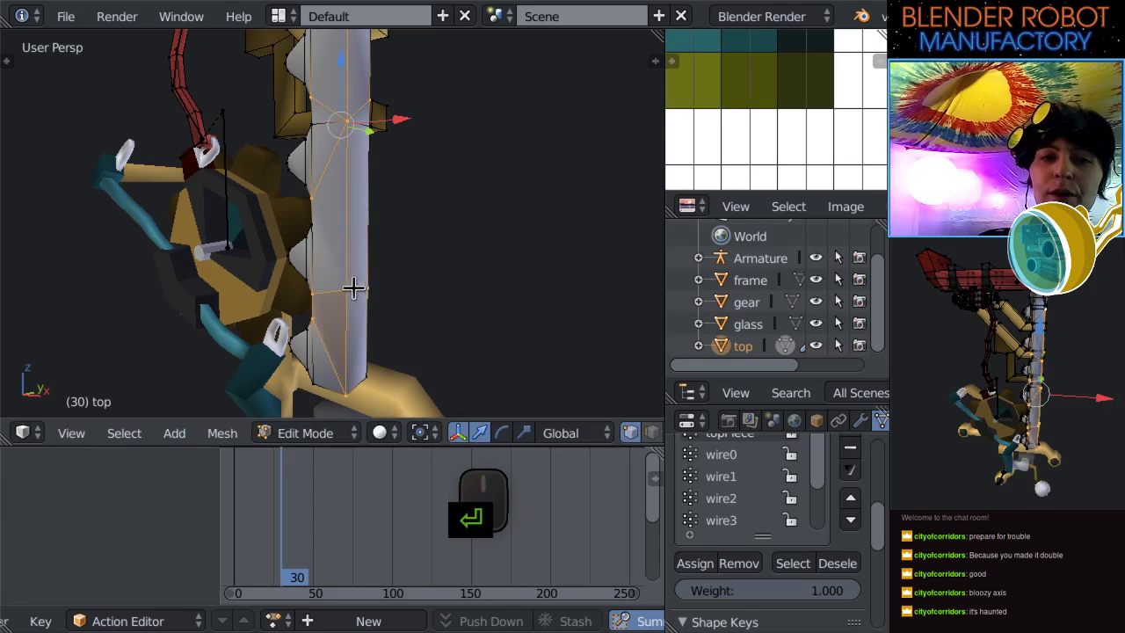
Lower the new horizontal cut's centre vertex slightly with snapping toggled, and knife a diagonal to it from the toothed edge above.
right_click(348, 288)
key("shift+Tab")
left_click_drag(343, 230, 339, 266)
key("k")
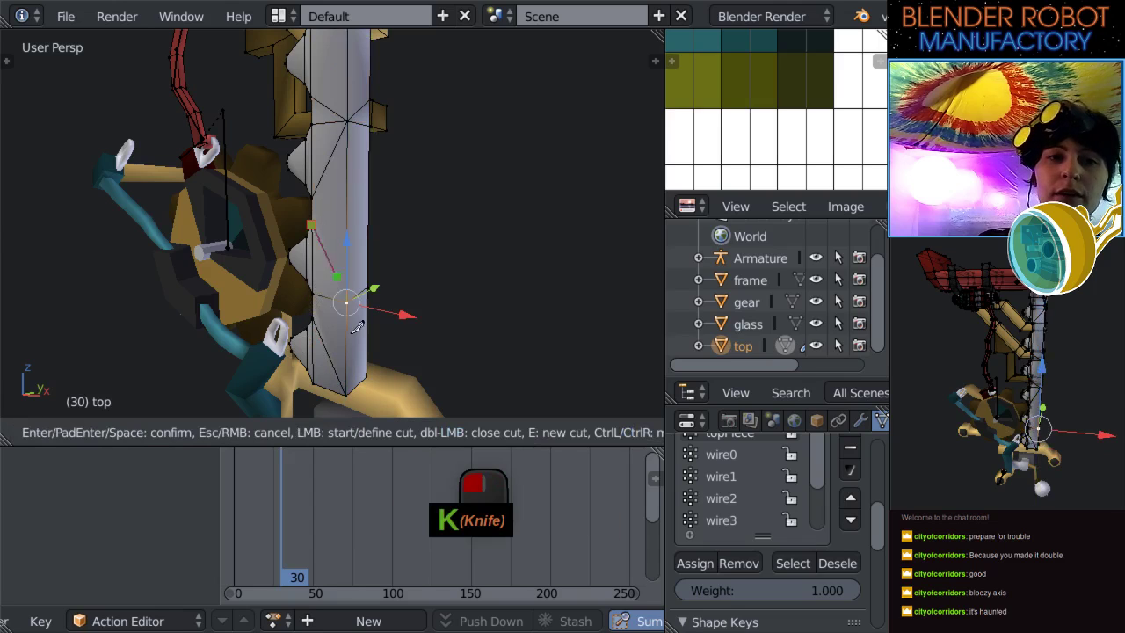
left_click(351, 294)
key("Return")
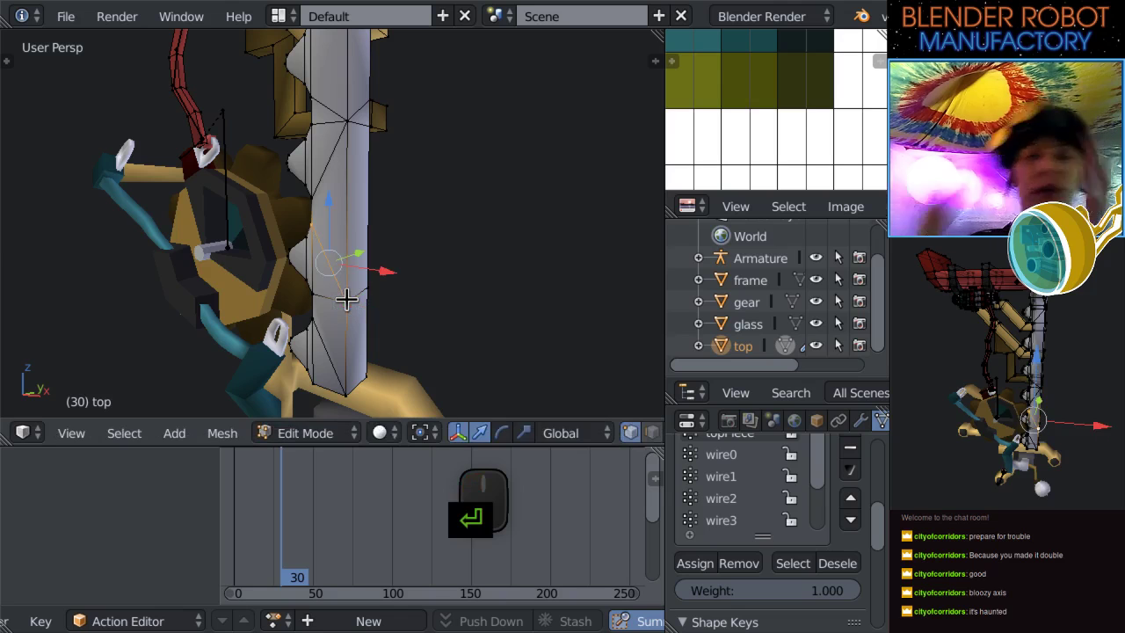
Knife a horizontal cut across the column's rear face to the toothed edge, and adjust its outer vertex with snapping toggled.
middle_click_drag(346, 300, 372, 276)
scroll(360, 266, "up", 2)
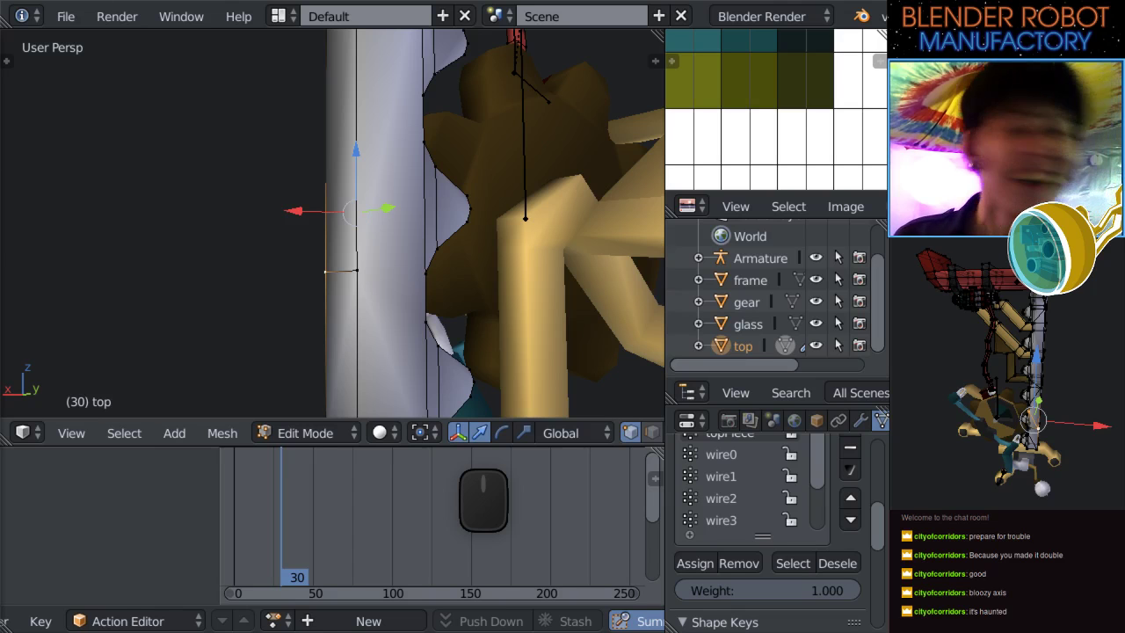
middle_click_drag(261, 271, 420, 396)
middle_click_drag(497, 277, 377, 267)
key("k")
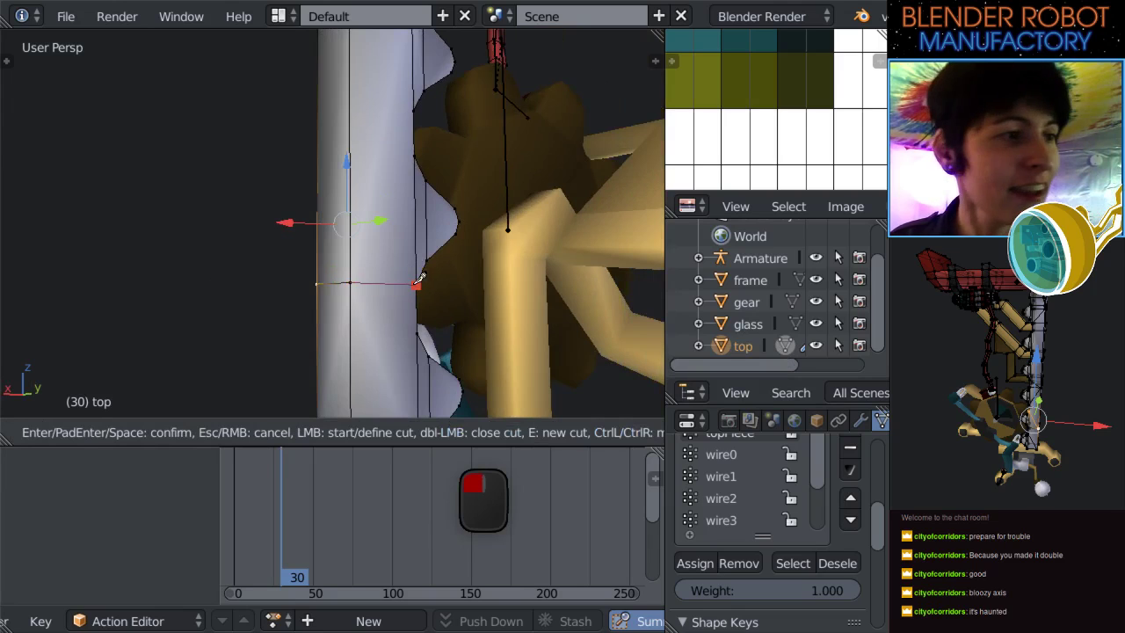
key("Return")
middle_click_drag(394, 279, 477, 258)
key("shift+Tab")
left_click_drag(410, 215, 337, 269)
key("shift+Tab")
Knife a diagonal cut on the column's rear face from the toothed edge up to the lower corner of the yellow bracket.
middle_click_drag(336, 269, 396, 231)
scroll(372, 236, "up", 3)
middle_click_drag(400, 168, 376, 235)
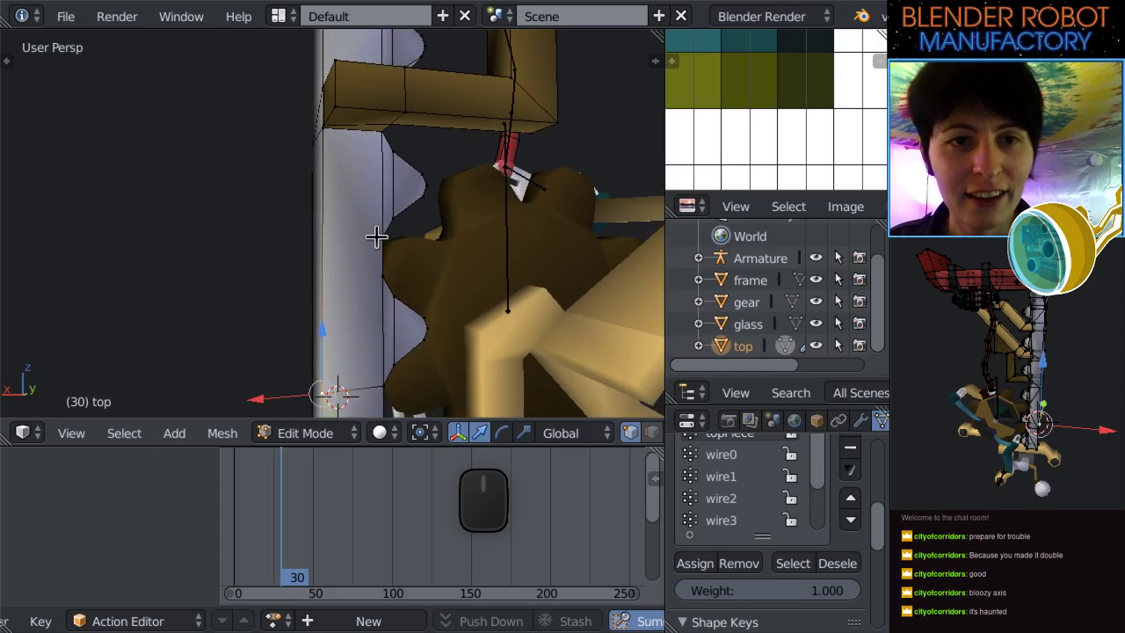
key("k")
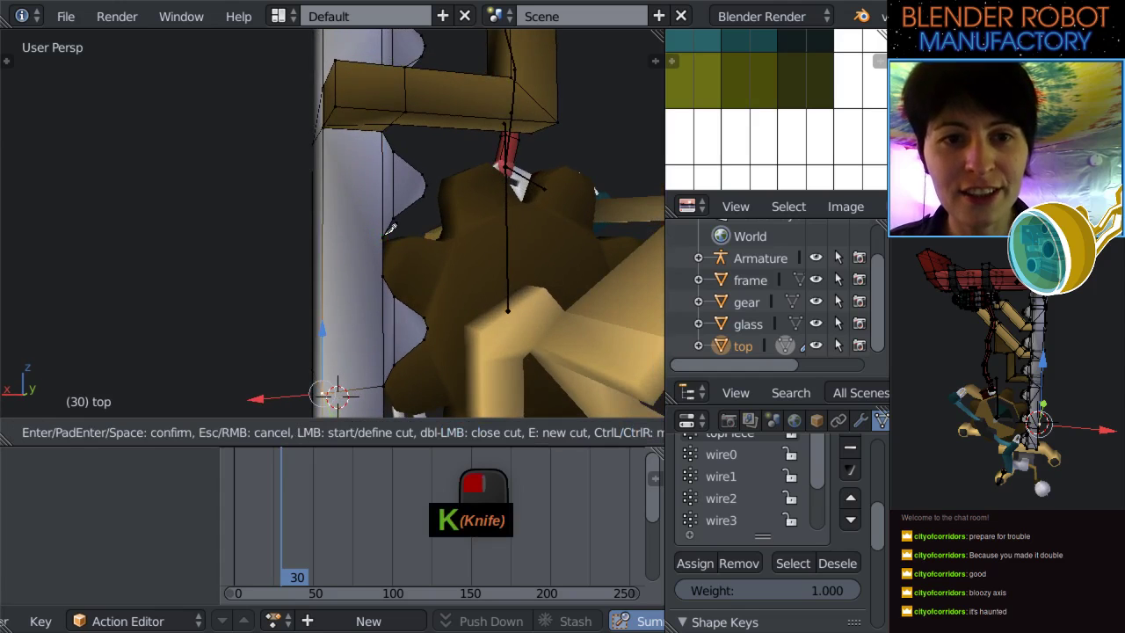
right_click(385, 234)
key("k")
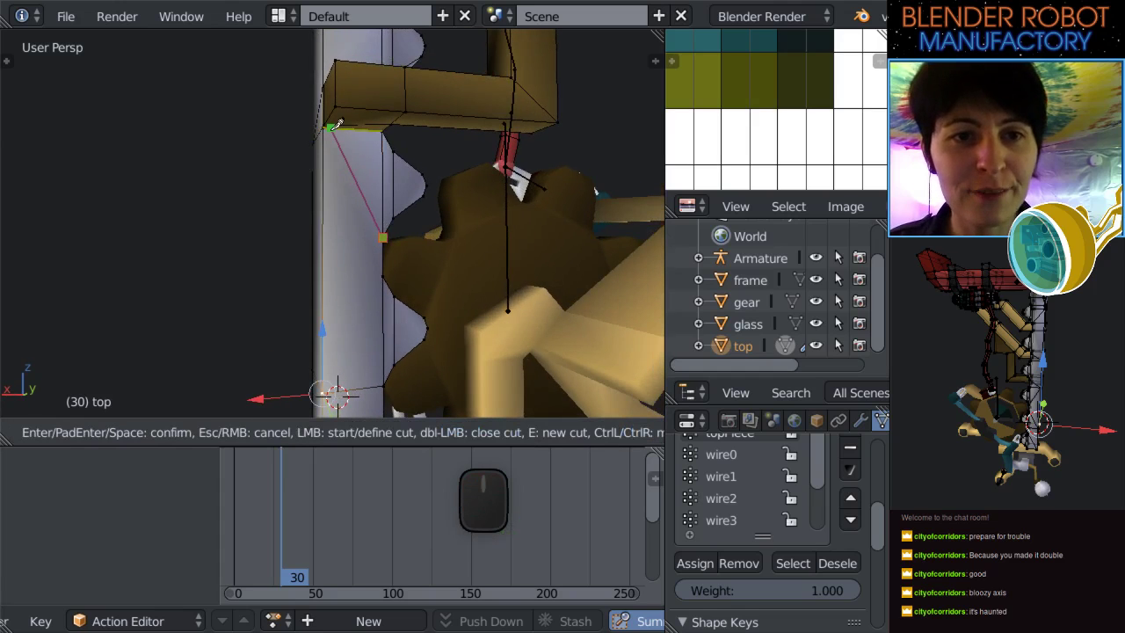
key("Return")
Knife a diagonal from the rear toothed edge down to the lower horizontal cut's outer vertex, and return to Object Mode in front view.
middle_click_drag(423, 215, 396, 142)
key("k")
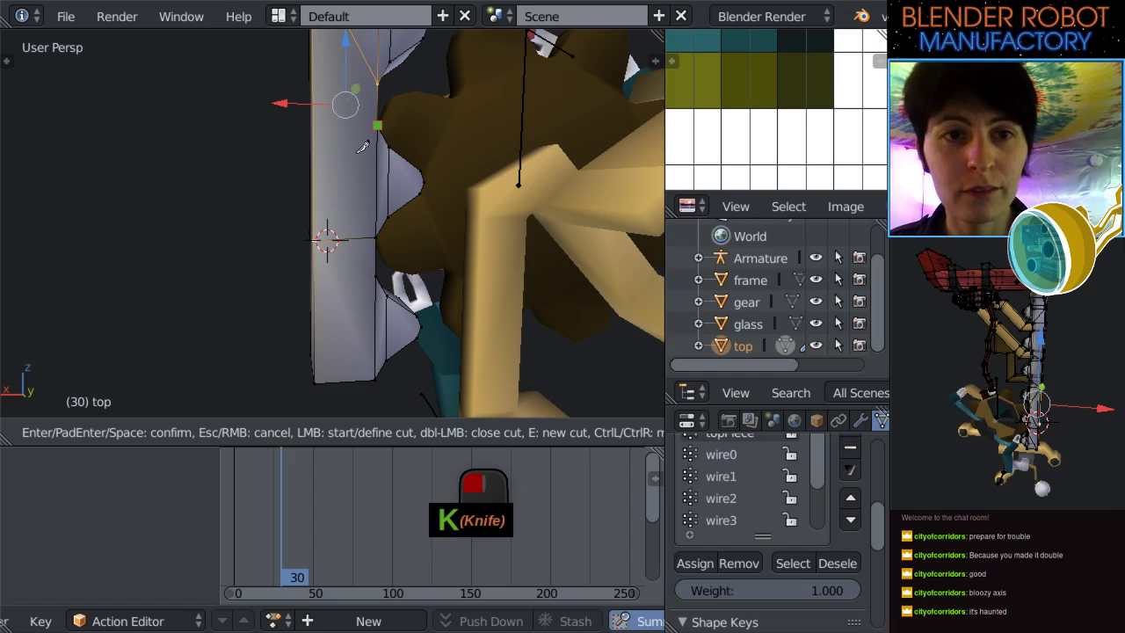
left_click(322, 237)
key("Return")
middle_click_drag(319, 236, 338, 369)
key("Tab")
scroll(339, 352, "down", 2)
key("Tab")
middle_click_drag(398, 255, 278, 297)
key("KP_1")
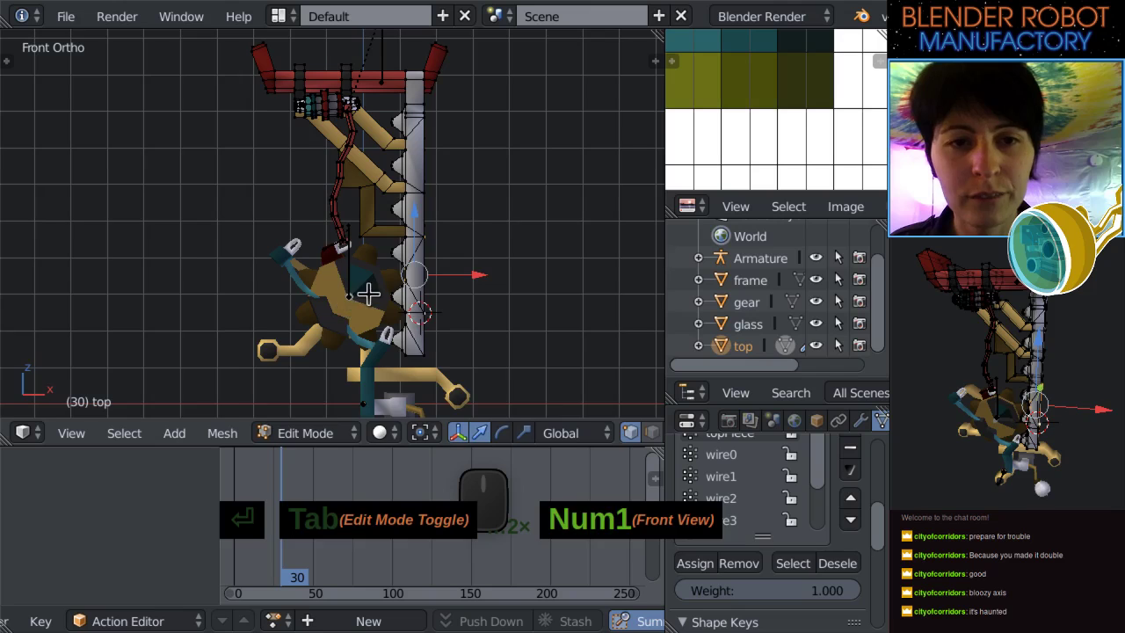
key("Tab")
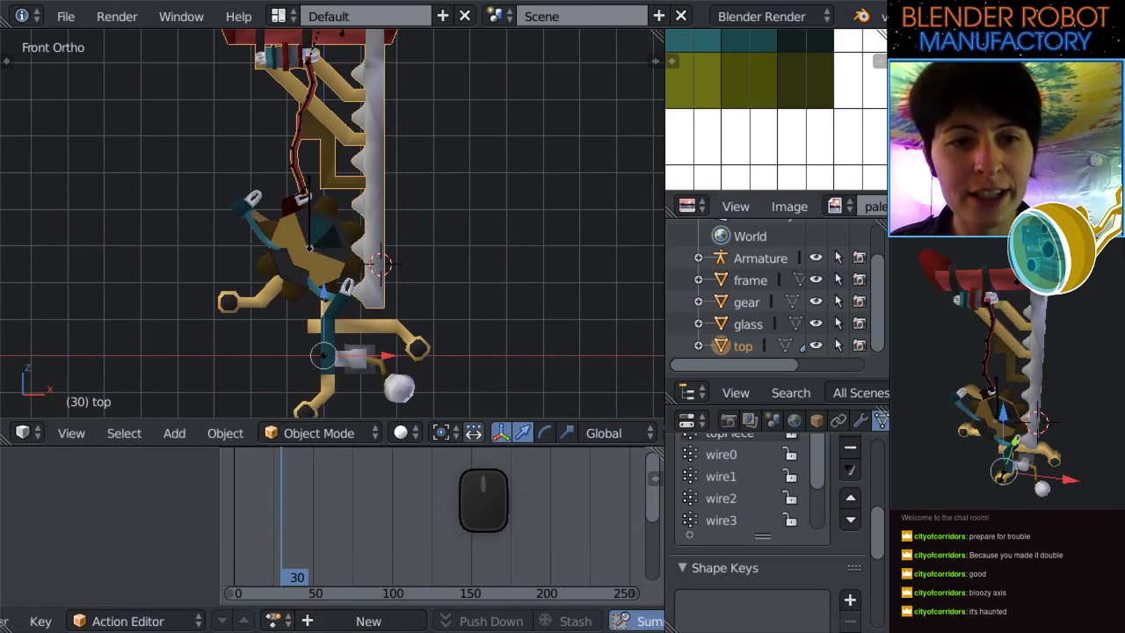
Select the robot armature and link the moveDown action to it in the Action Editor.
right_click(310, 222)
key("a")
key("a")
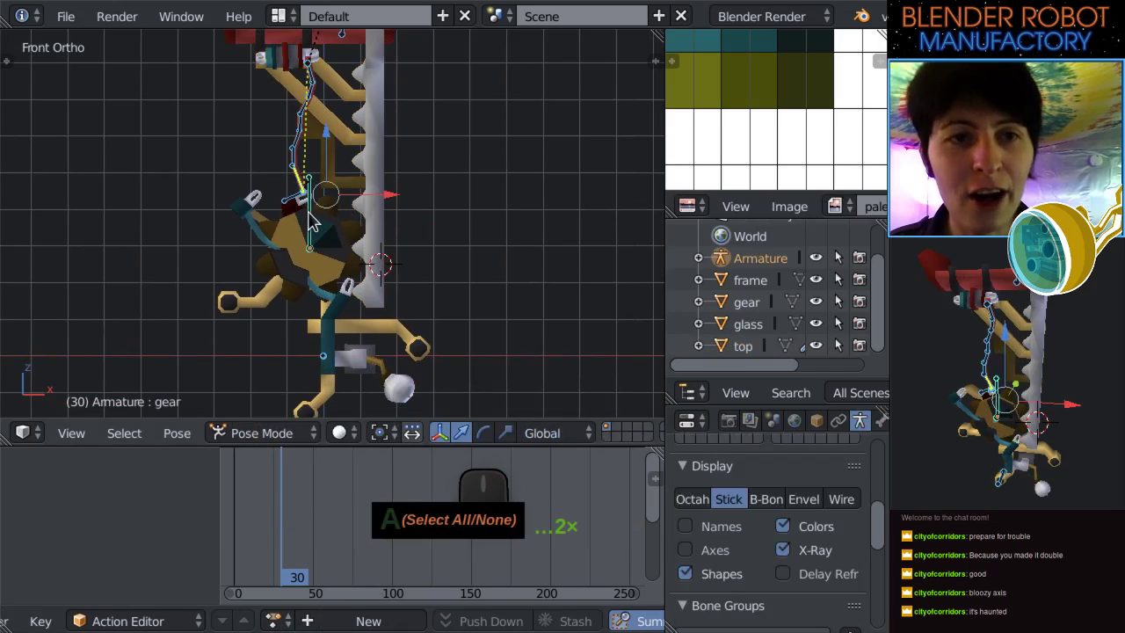
left_click(270, 627)
left_click(270, 627)
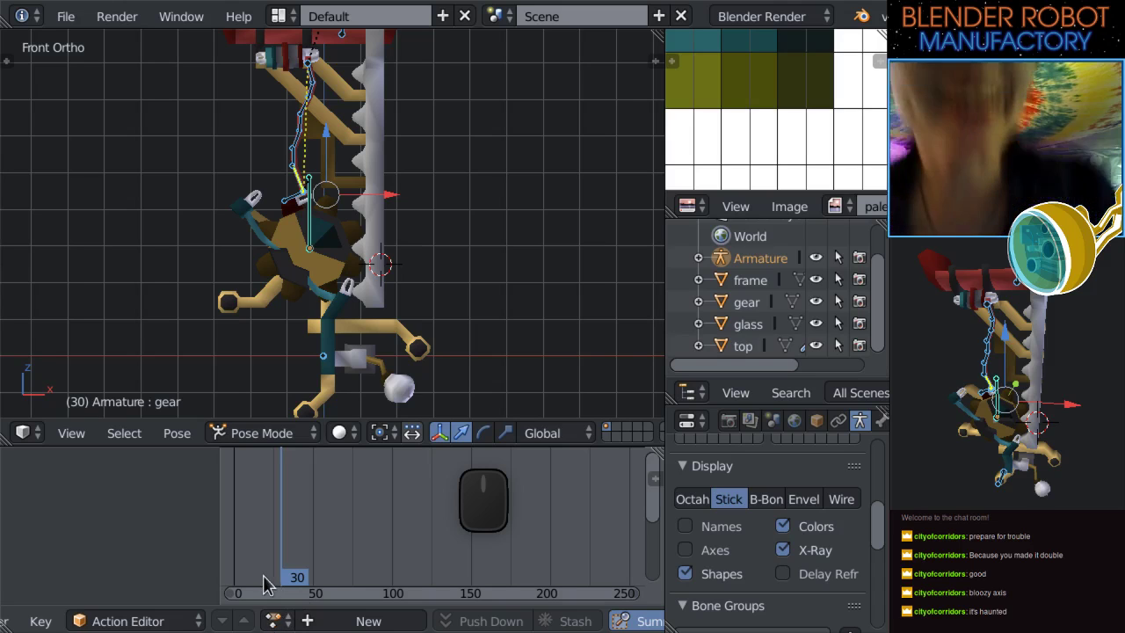
left_click(274, 620)
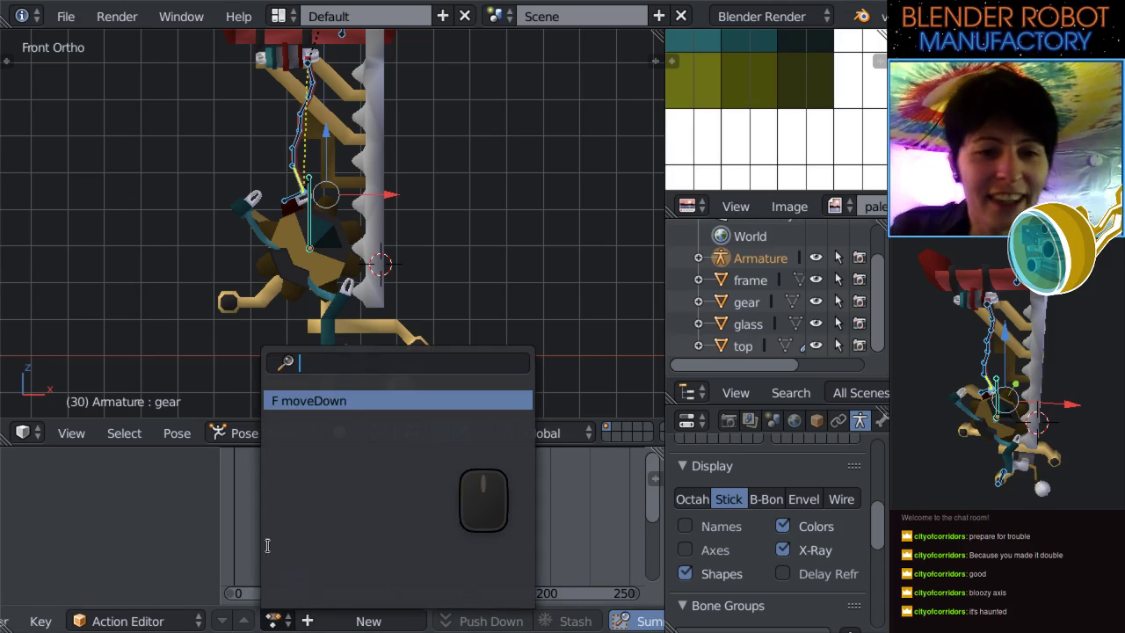
left_click(319, 400)
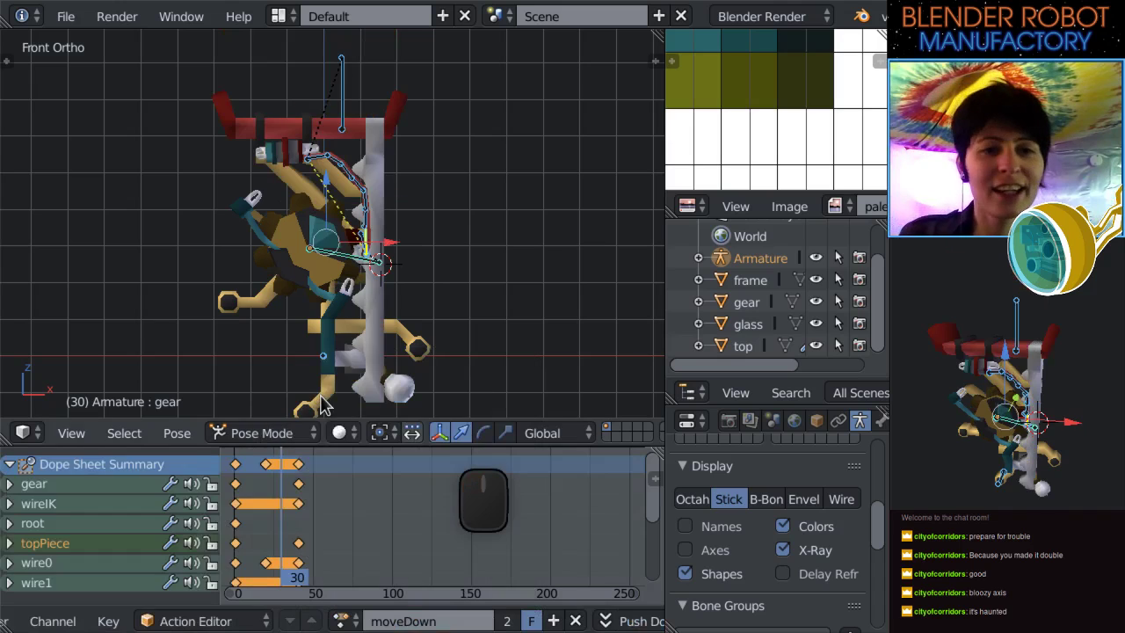
Turn the Action Editor area below the viewport into a Timeline.
middle_click_drag(371, 257, 404, 235)
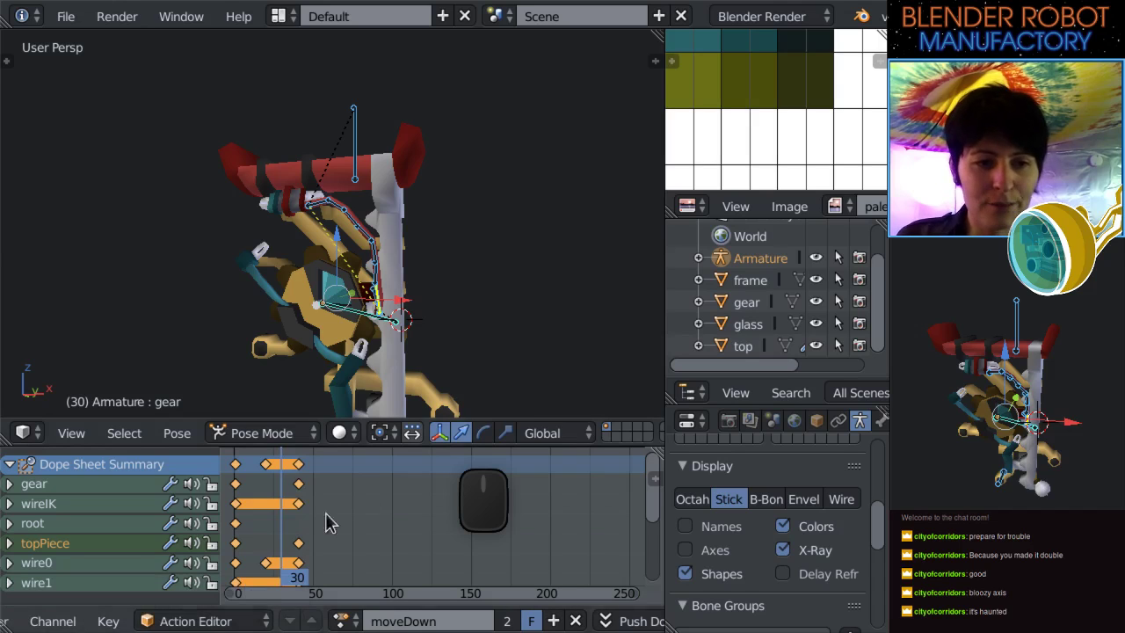
scroll(218, 626, "up", 5)
left_click(23, 621)
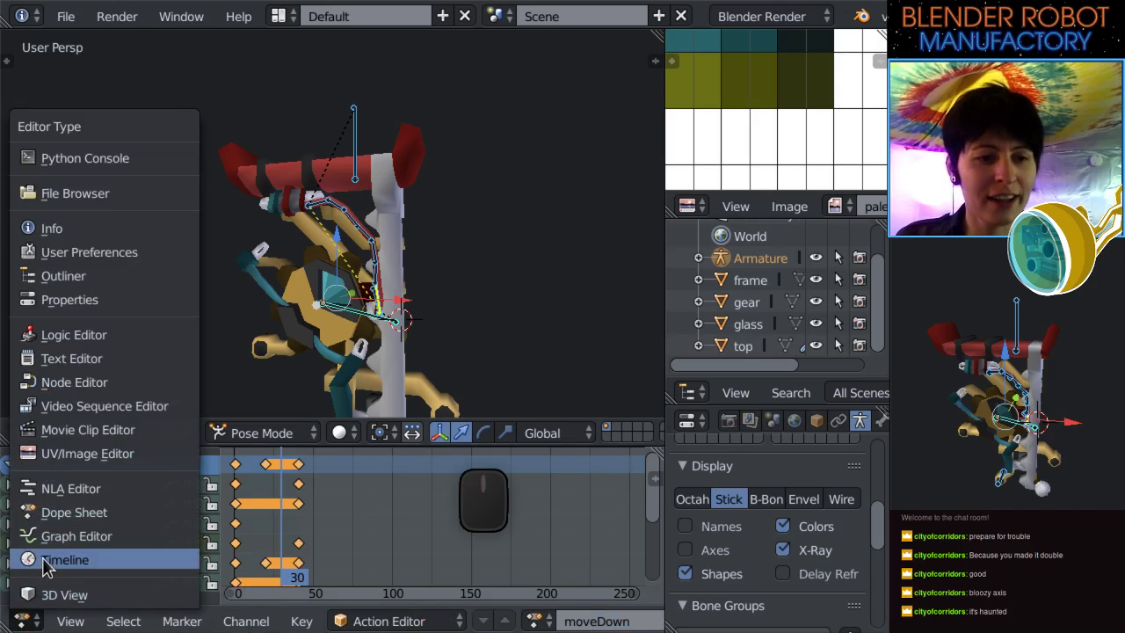
left_click(45, 559)
Scrub through the moveDown animation, checking the robot's lowering motion in angled and front views.
right_click_drag(365, 559, 284, 563)
scroll(528, 279, "up", 2)
left_click_drag(293, 457, 258, 528)
scroll(400, 336, "down", 2)
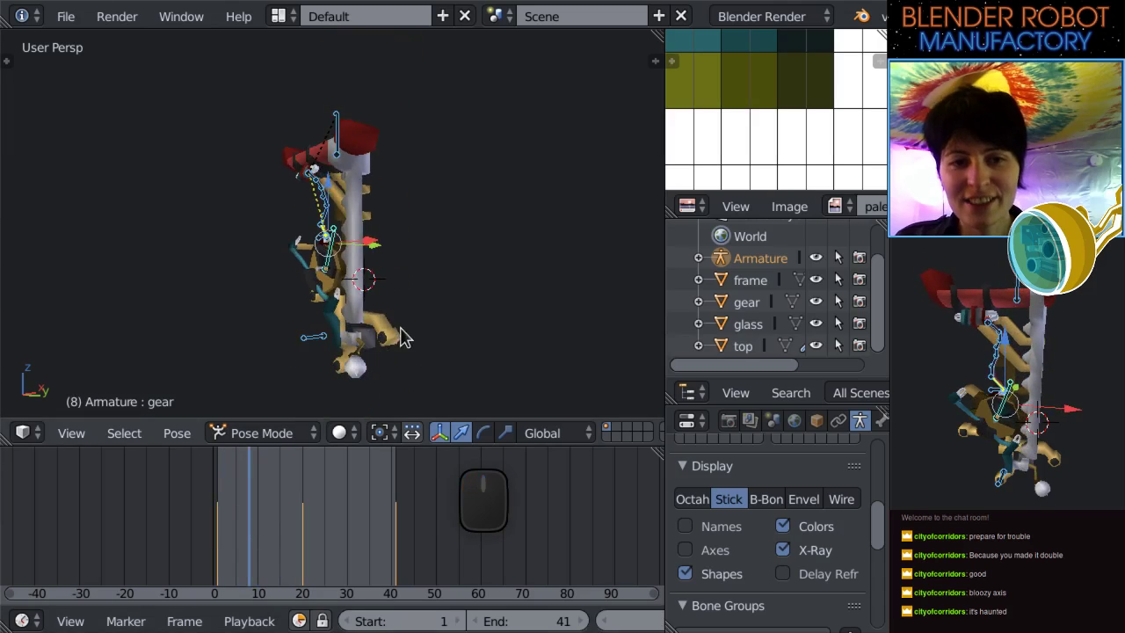
left_click_drag(342, 462, 214, 545)
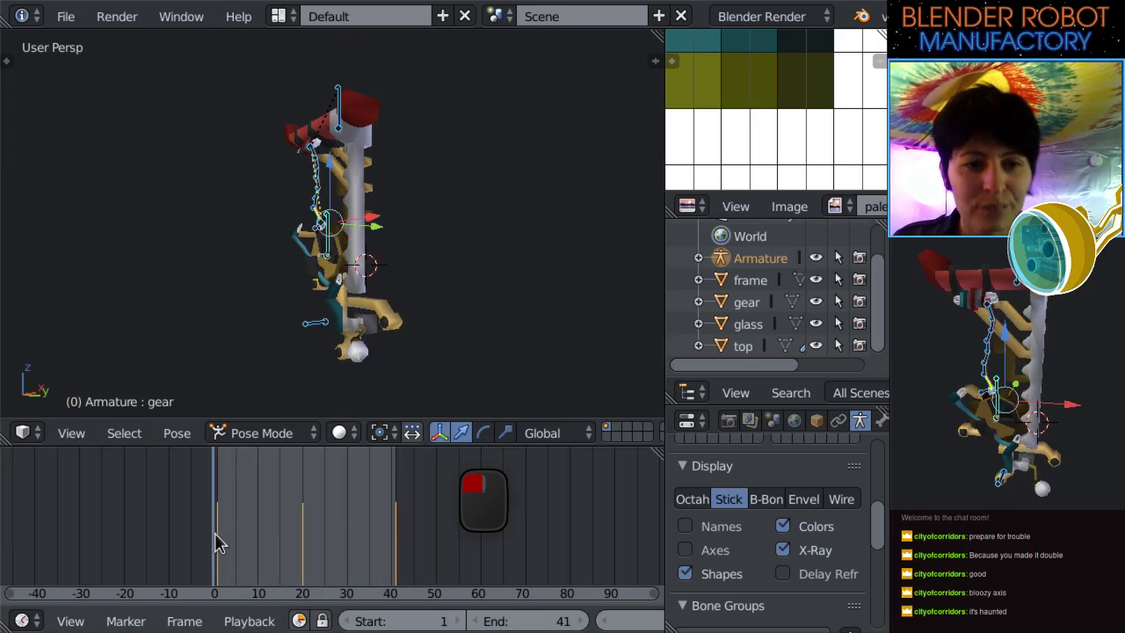
key("KP_1")
scroll(384, 189, "up", 4)
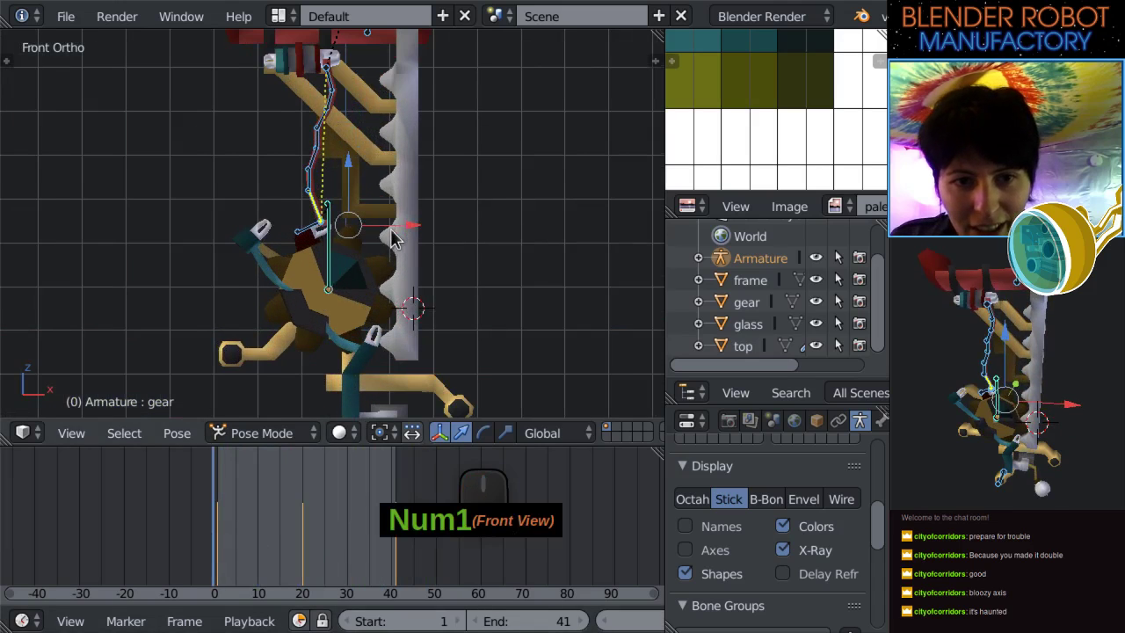
mouse_move(389, 502)
left_mouse_down()
mouse_move(381, 510)
mouse_move(392, 515)
mouse_move(361, 519)
mouse_move(400, 519)
left_mouse_up()
Select the root bone and examine the robot's pose at frame 41 from the front and at an angle.
scroll(490, 296, "up", 5)
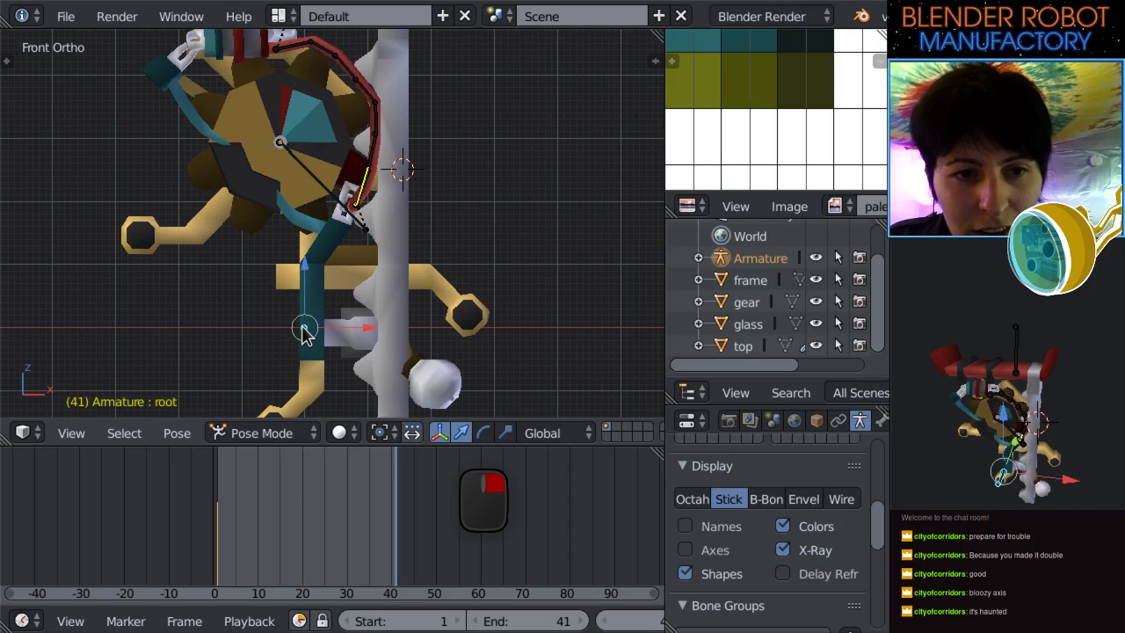
scroll(620, 299, "down", 2)
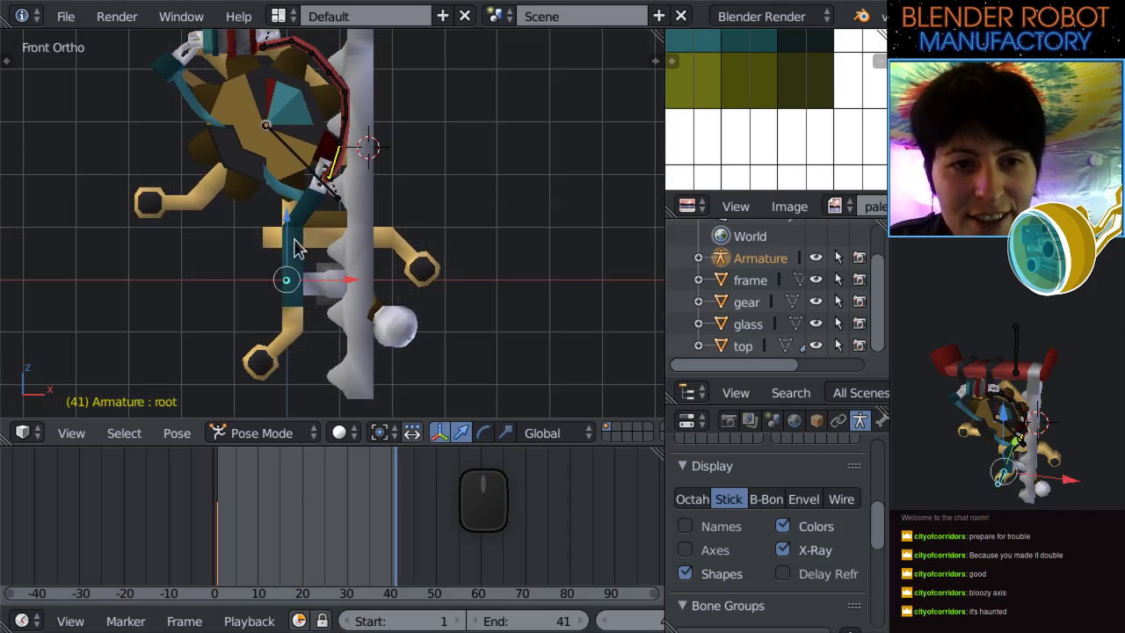
scroll(292, 246, "down", 1)
mouse_move(381, 538)
left_mouse_down()
mouse_move(320, 540)
mouse_move(440, 542)
mouse_move(380, 540)
mouse_move(395, 545)
left_mouse_up()
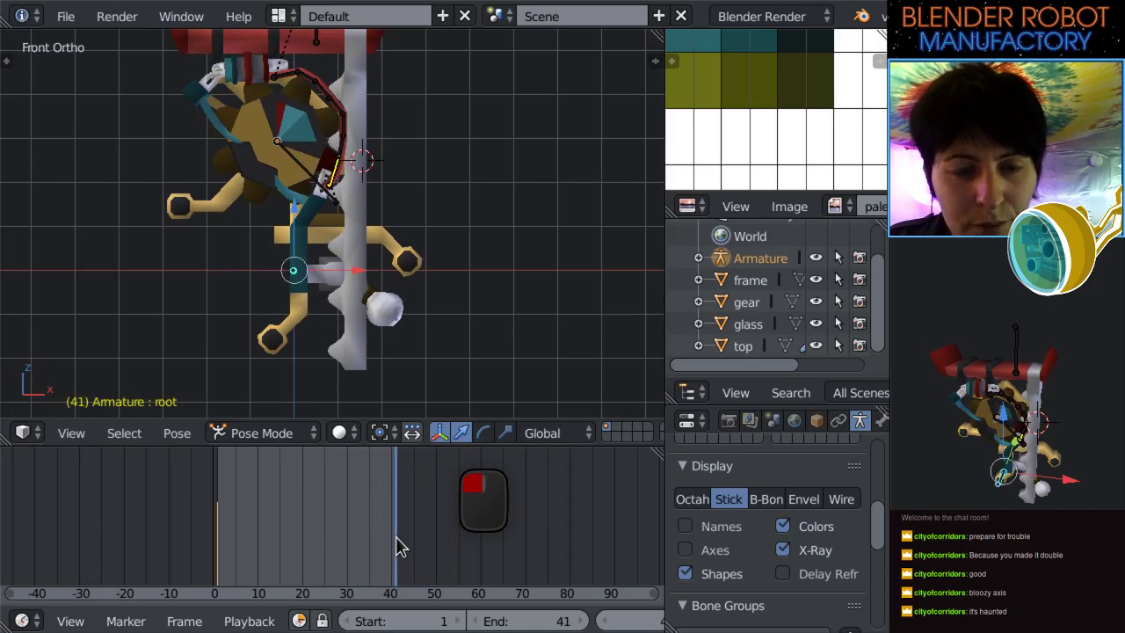
middle_click_drag(321, 230, 309, 281, "shift")
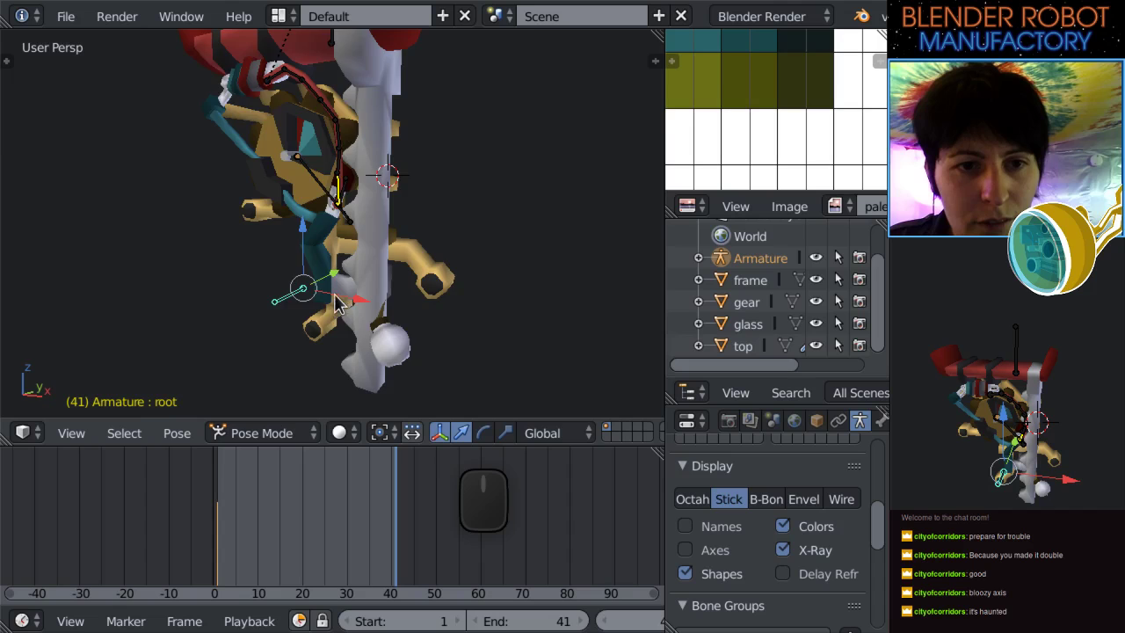
key("KP_1")
scroll(301, 292, "up", 2)
scroll(325, 316, "down", 5)
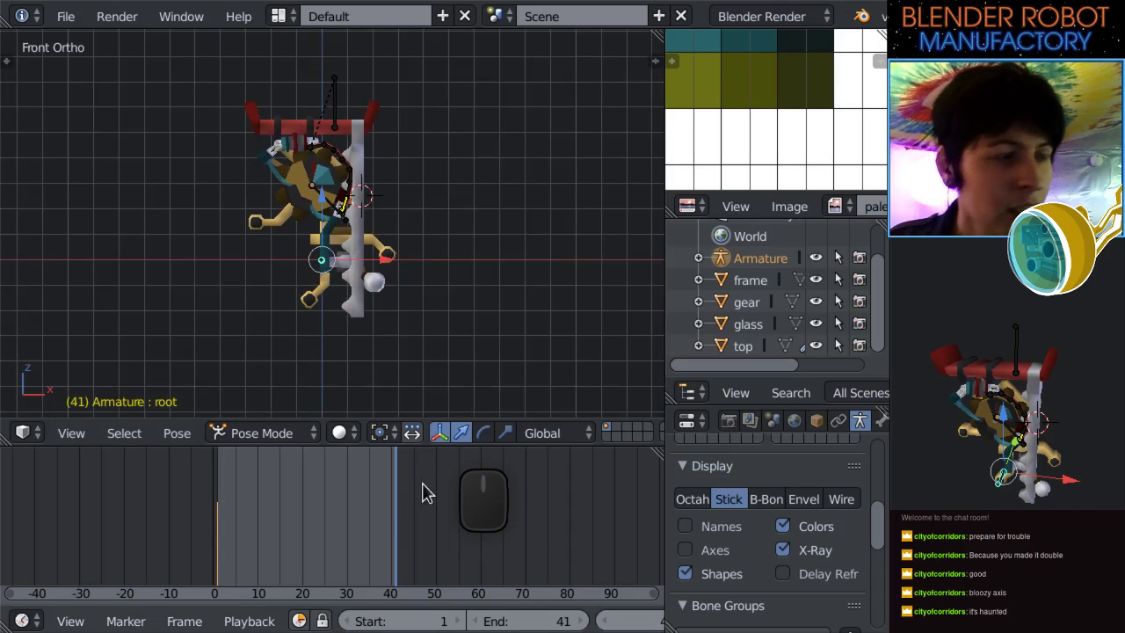
Select the topPiece bone in front view and set the current frame to 10.
left_click_drag(395, 498, 218, 513)
middle_click_drag(338, 132, 348, 117, "shift")
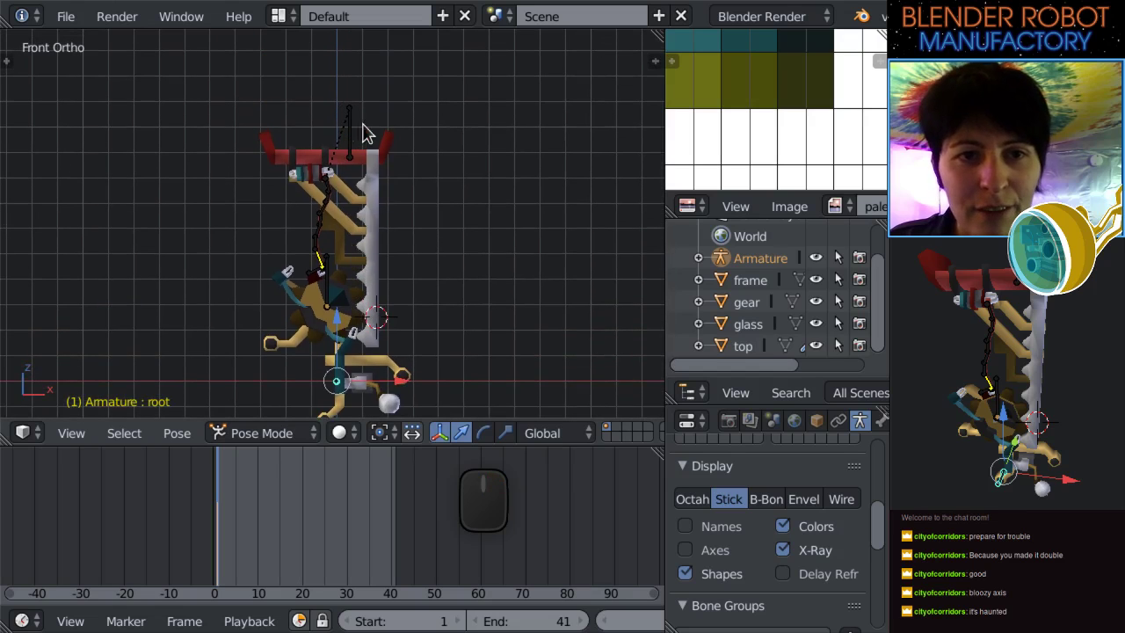
scroll(431, 249, "up", 2)
middle_click_drag(431, 249, 422, 201, "shift")
scroll(419, 203, "down", 2)
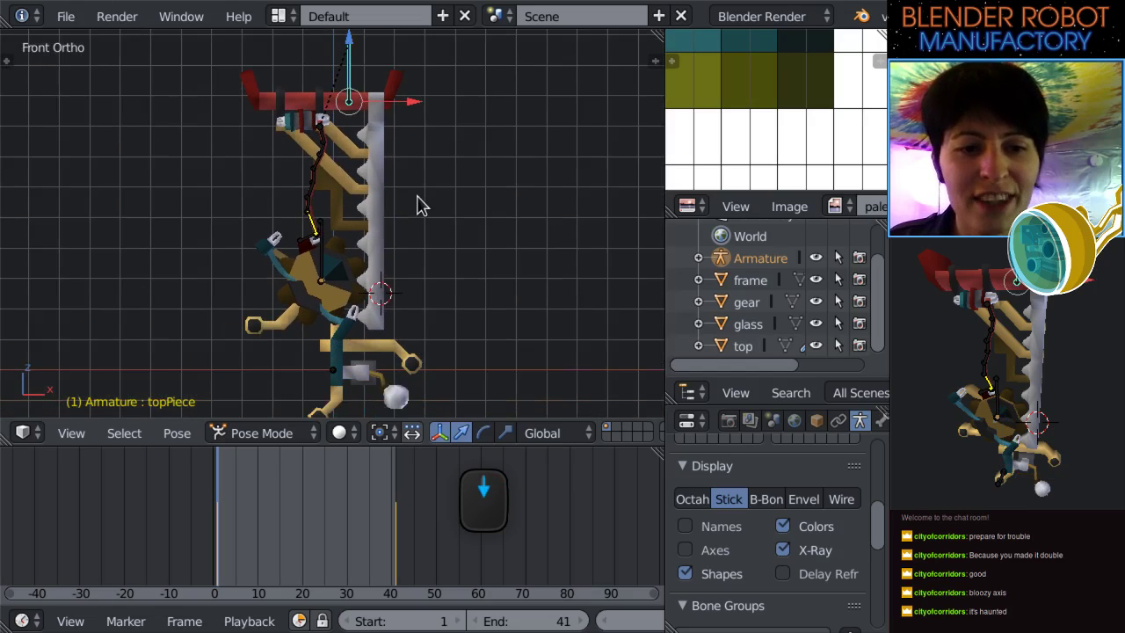
left_click_drag(220, 524, 258, 545)
scroll(423, 53, "up", 1)
scroll(417, 121, "up", 2)
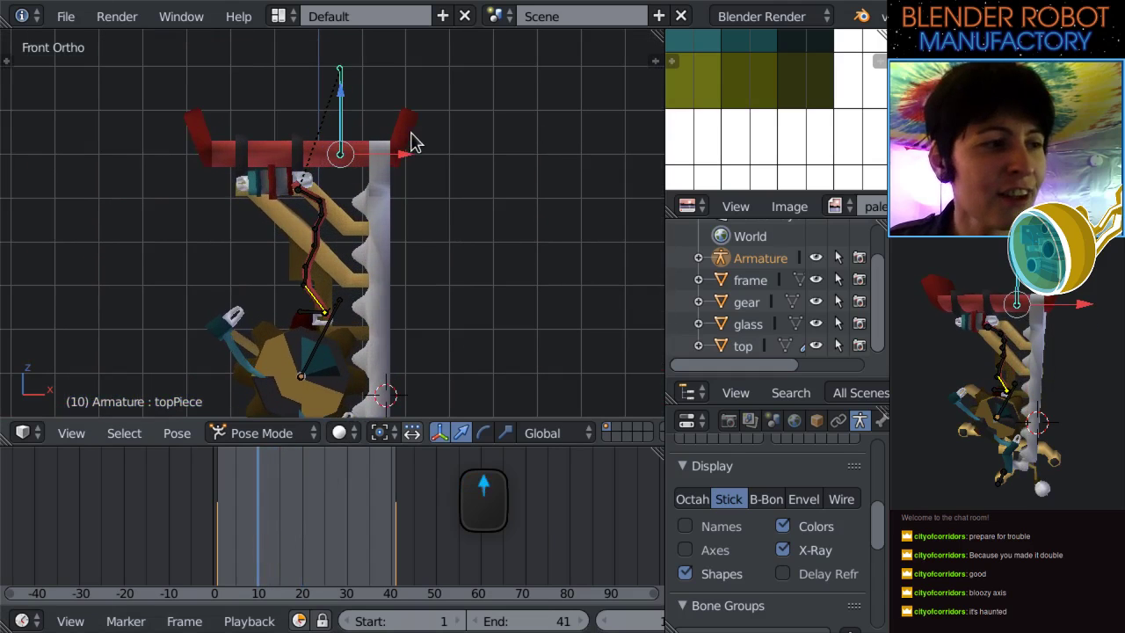
Try rotating and shifting the topPiece bone sideways at frame 10, undoing each attempt.
key("r")
key("ctrl+z")
scroll(390, 132, "down", 1)
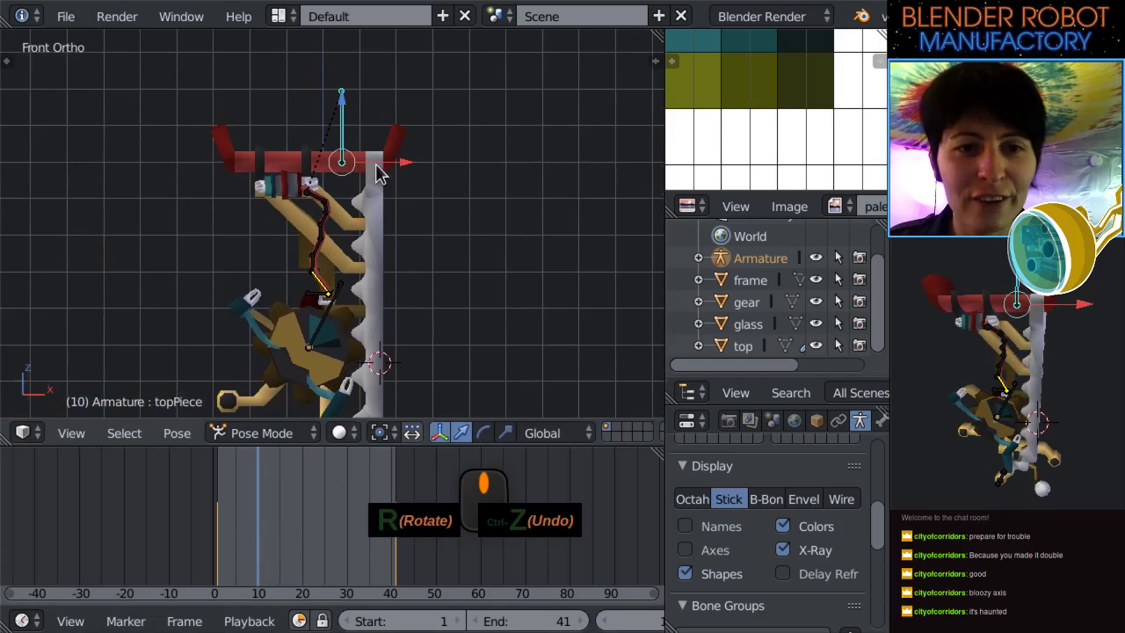
middle_click_drag(369, 194, 362, 189, "shift")
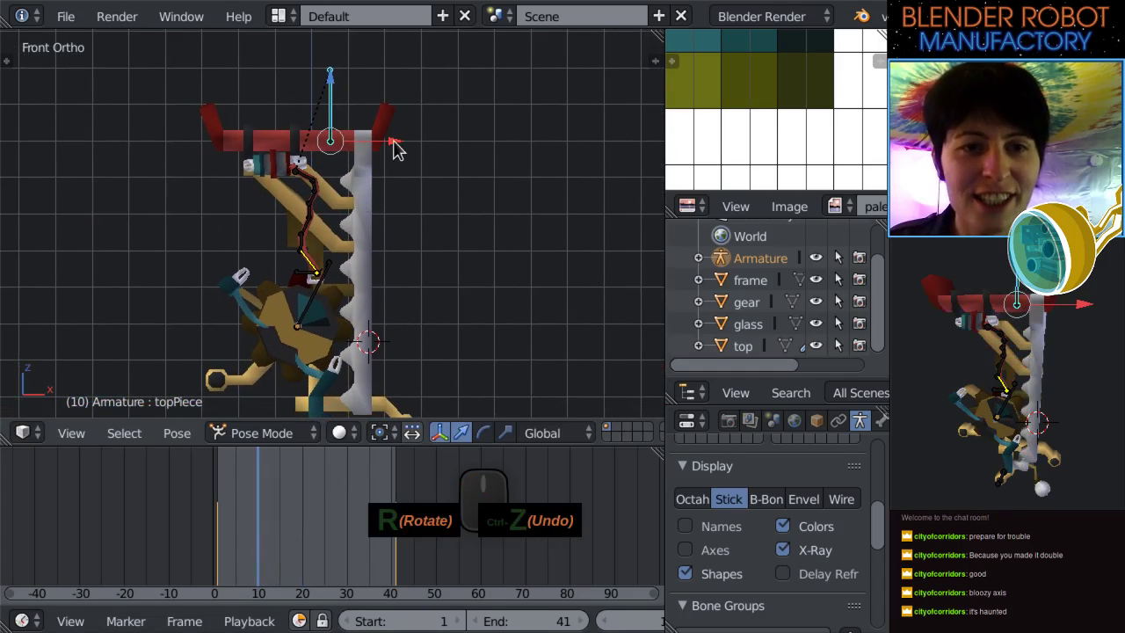
left_click_drag(394, 149, 394, 146)
key("ctrl+z")
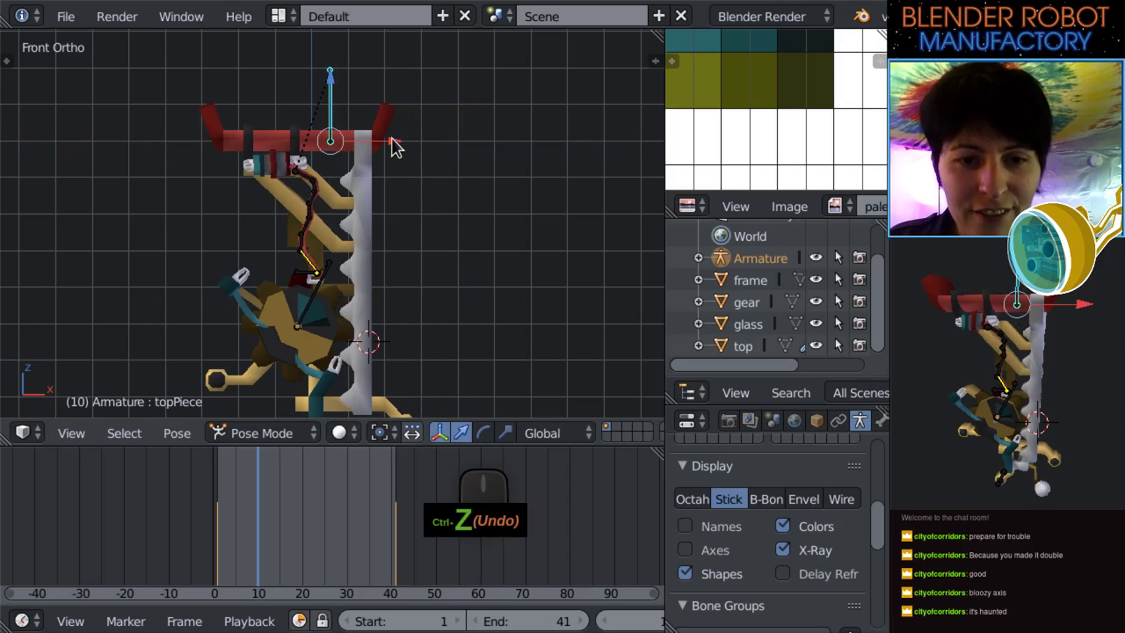
Shift the topPiece bone slightly in the positive X direction at frame 10 and keyframe it.
scroll(574, 492, "down", 3)
scroll(577, 432, "down", 5)
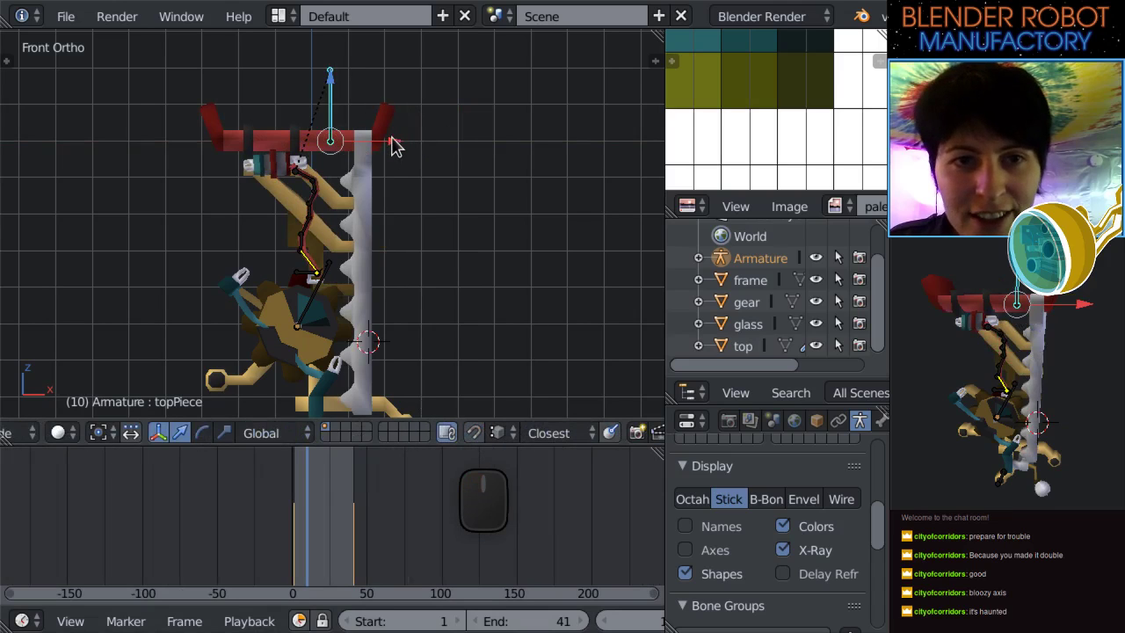
left_click_drag(393, 139, 395, 139)
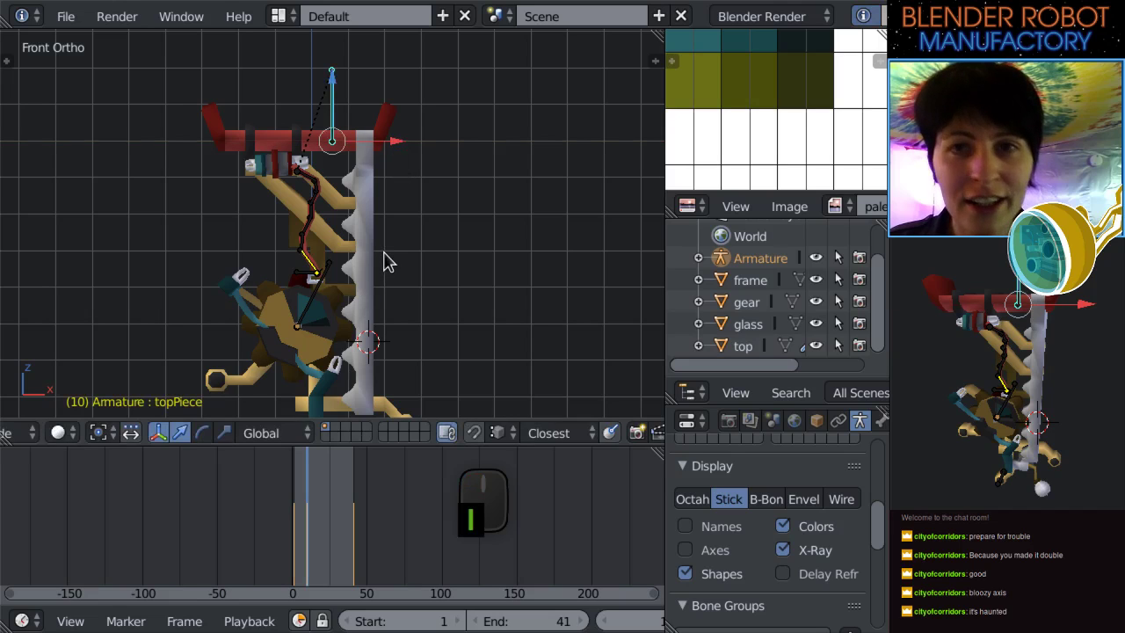
Shift the topPiece bone slightly in the negative X direction at frame 19 and keyframe it.
scroll(332, 563, "up", 5)
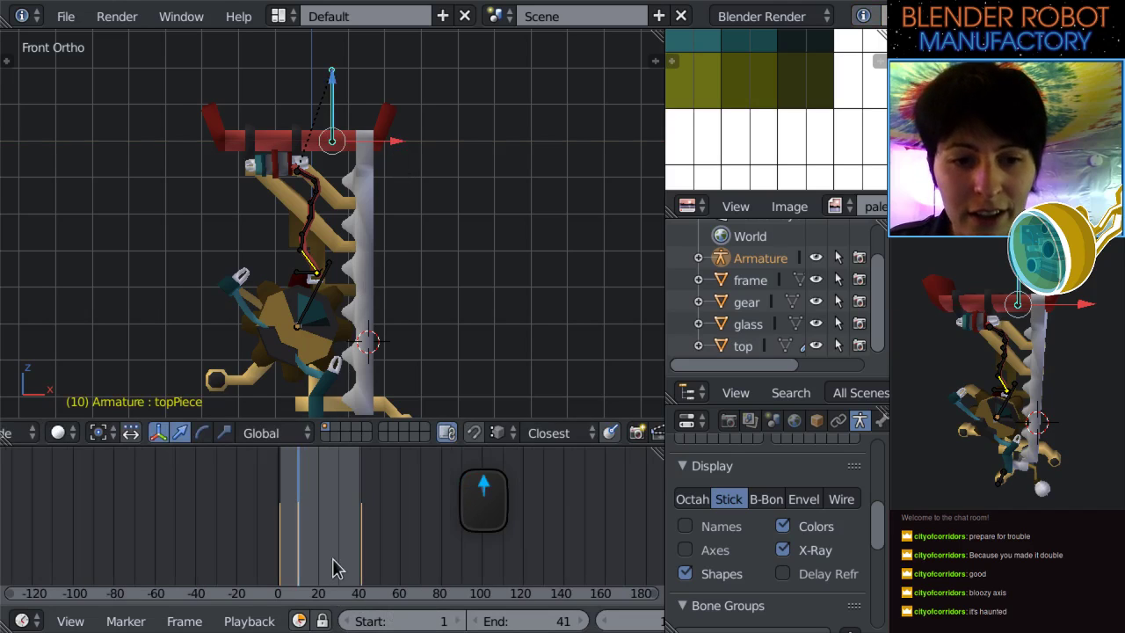
left_click(293, 546)
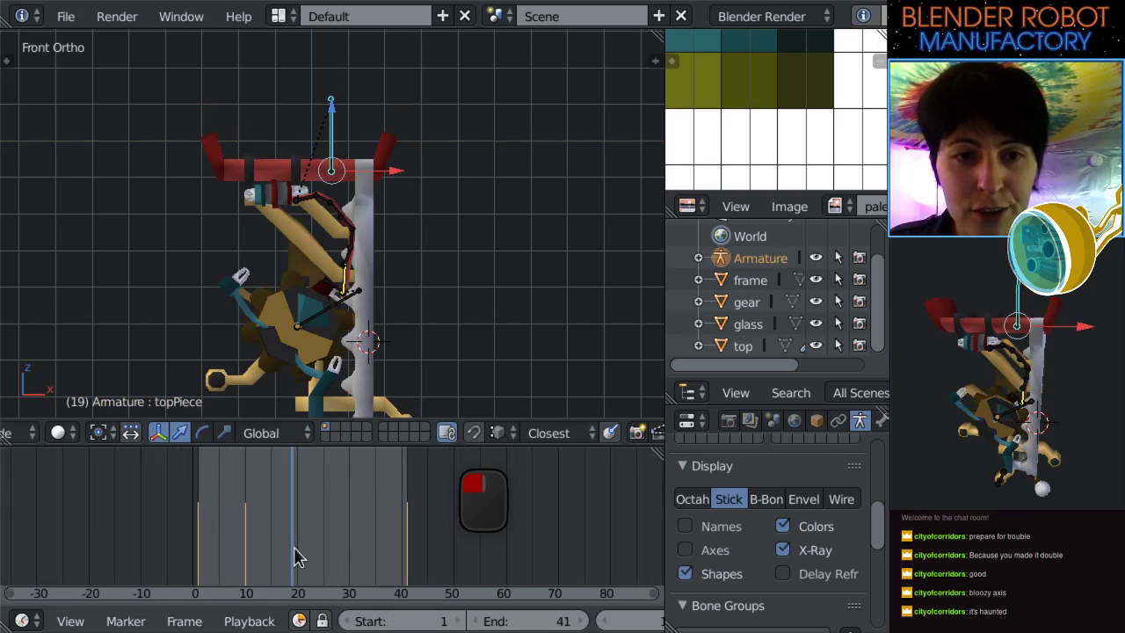
left_click_drag(396, 176, 393, 178)
key("i")
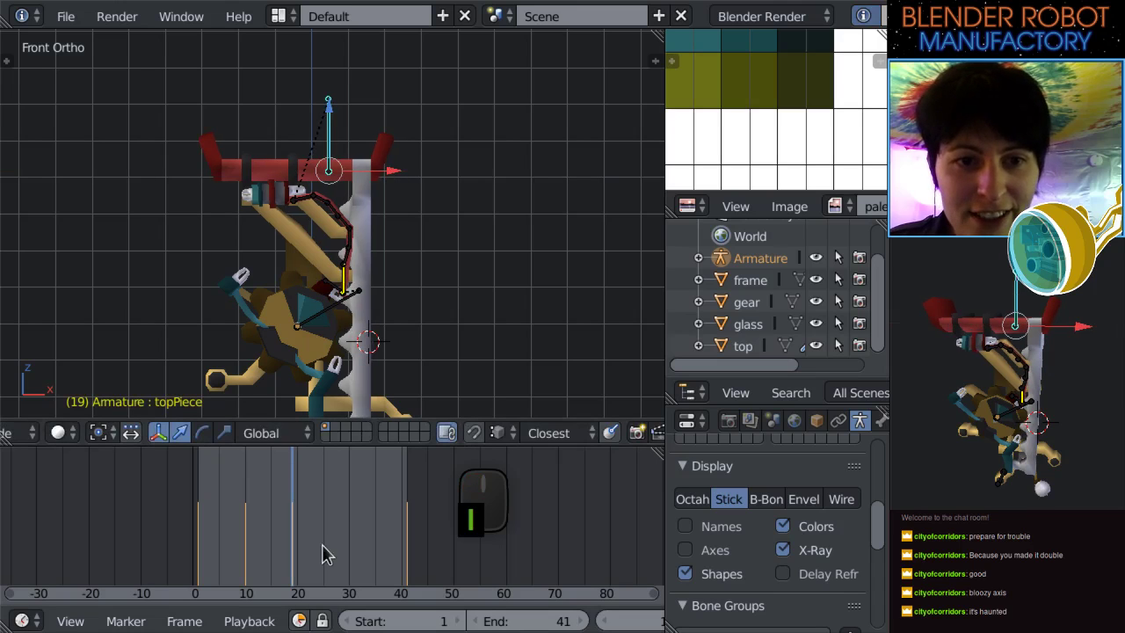
Shift the topPiece bone slightly in the positive X direction at frame 30 and keyframe it.
left_click(349, 547)
scroll(405, 343, "up", 2)
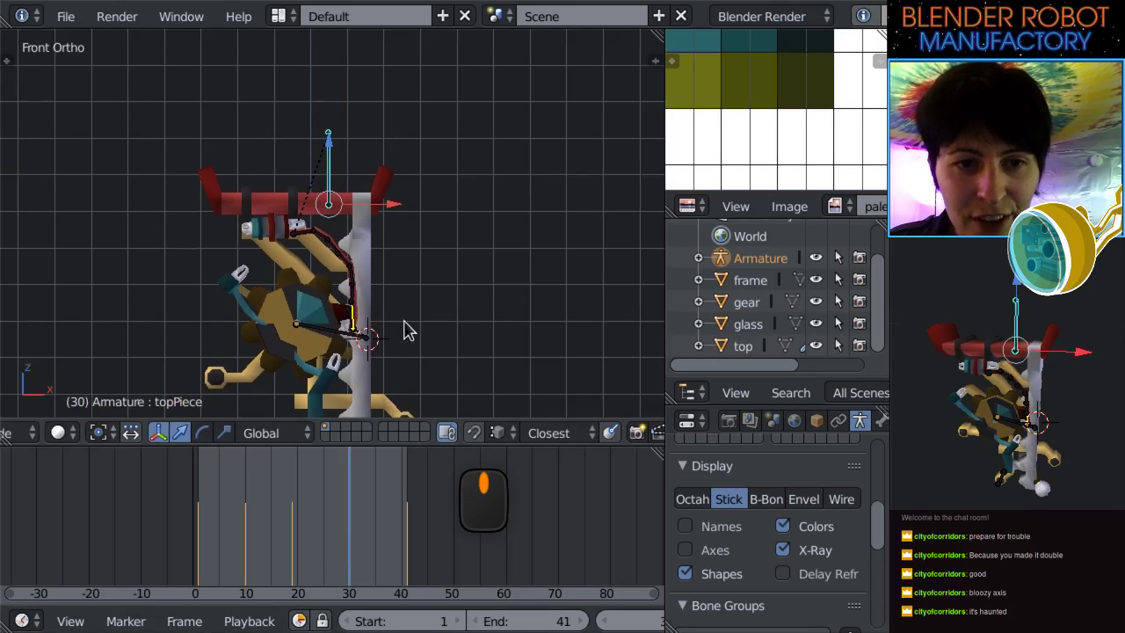
middle_click_drag(404, 343, 414, 243, "shift")
left_click_drag(398, 85, 404, 85)
Scrub back to frame 0 and play the animation to check the column's sideways wobble.
left_click_drag(391, 555, 171, 550)
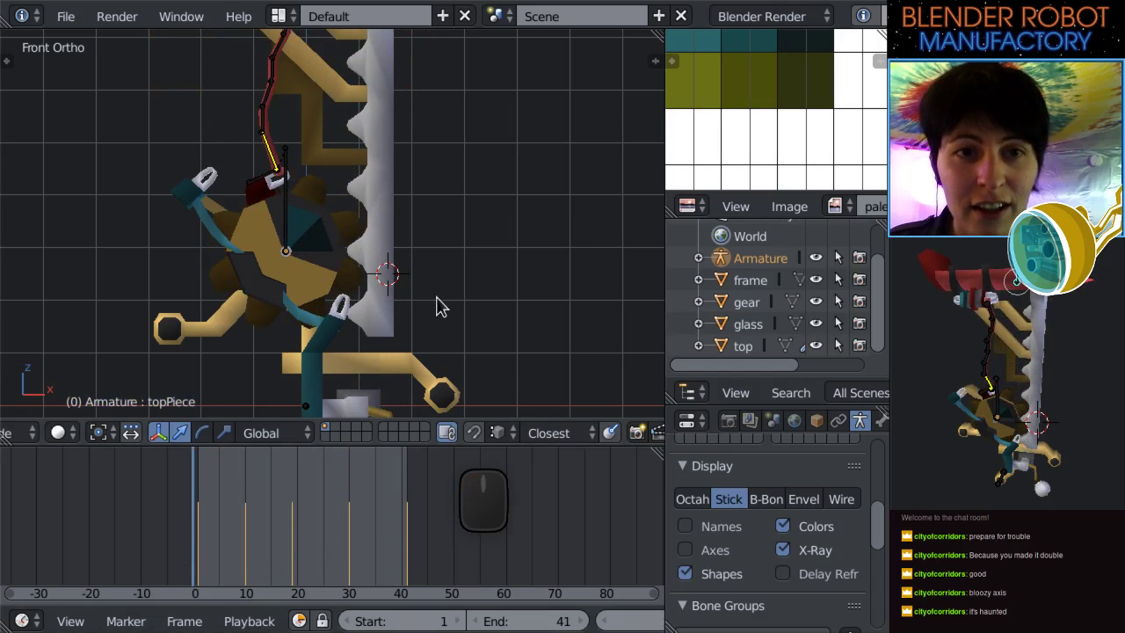
scroll(430, 281, "up", 2)
scroll(414, 319, "down", 2)
left_click_drag(209, 525, 189, 554)
left_click(24, 621)
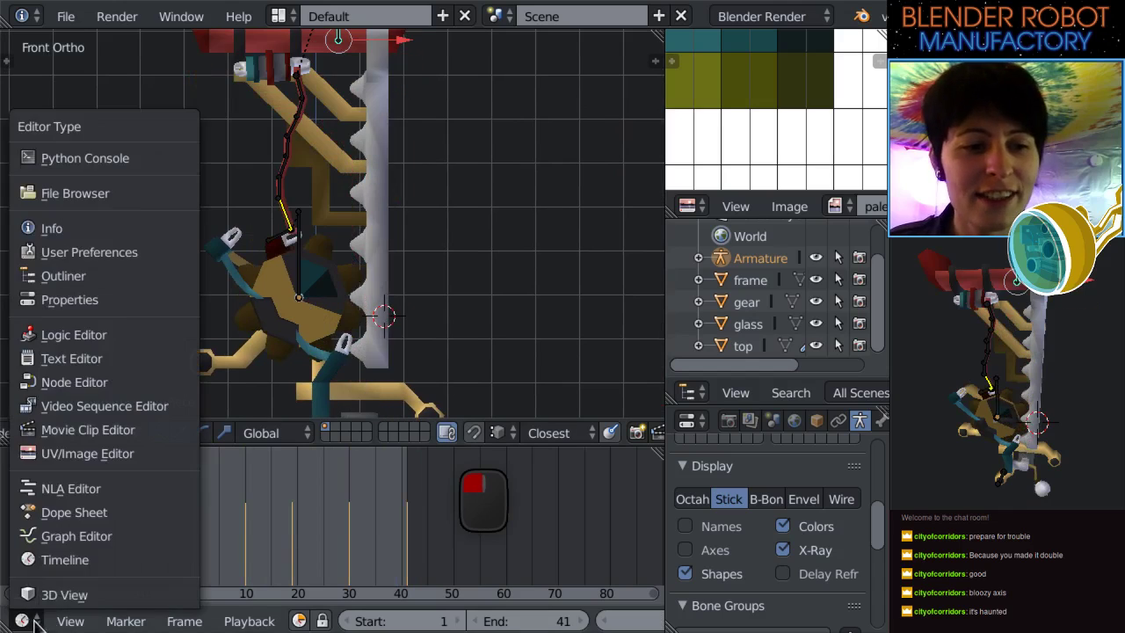
left_click(52, 575)
scroll(448, 604, "down", 3)
scroll(448, 615, "down", 4)
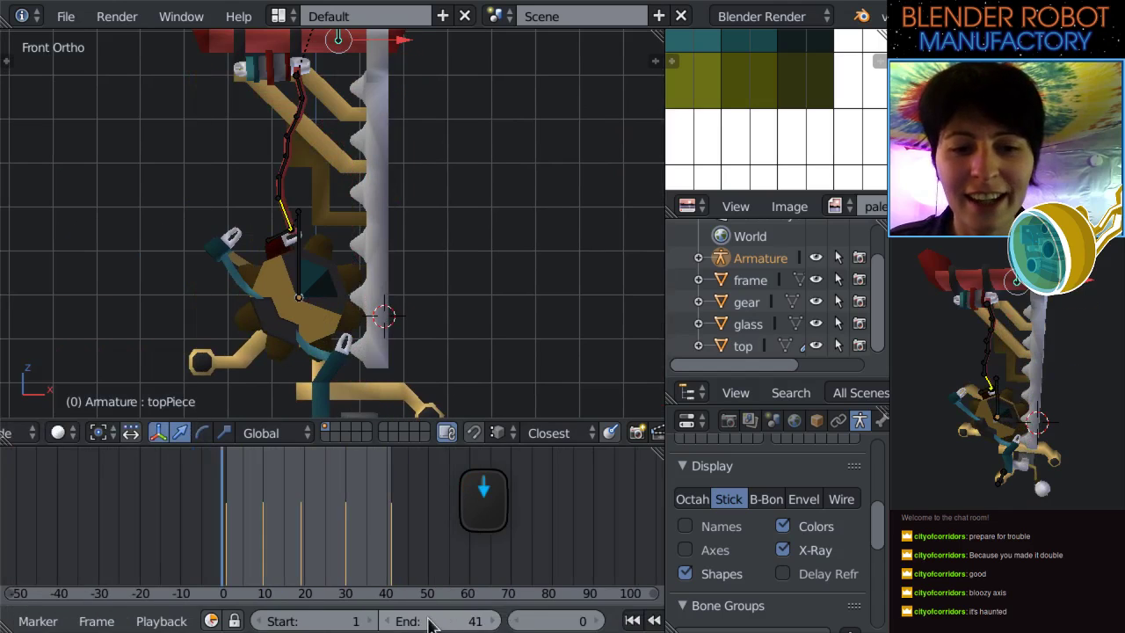
left_click(588, 620)
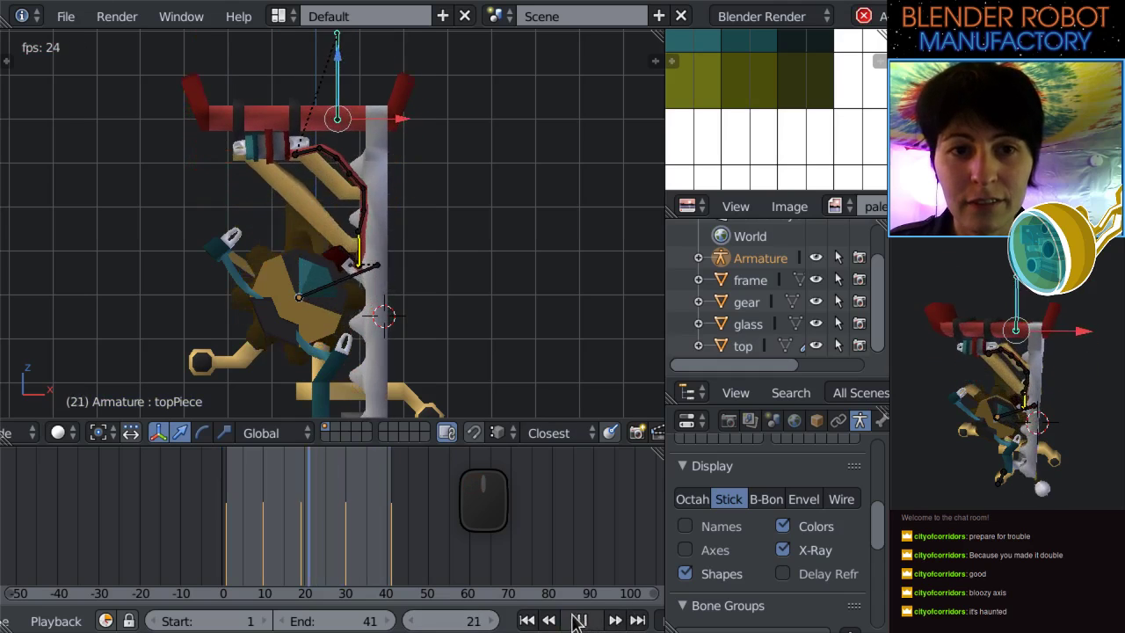
Examine the looping animation from near and far and at an angle, ending in front view.
scroll(454, 311, "down", 6)
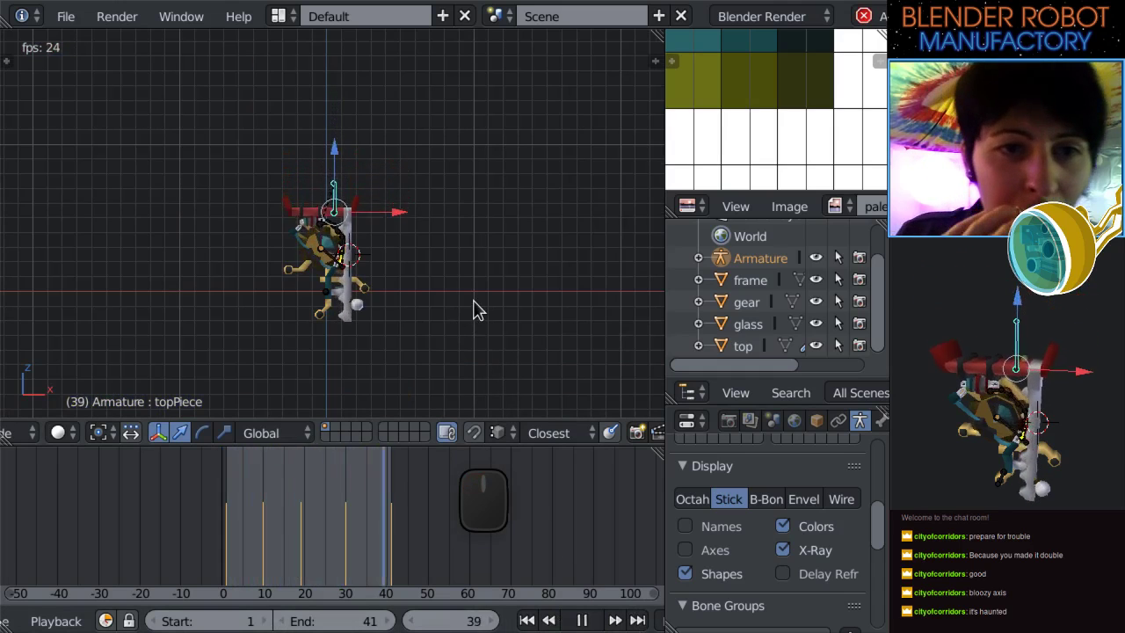
scroll(473, 311, "up", 6)
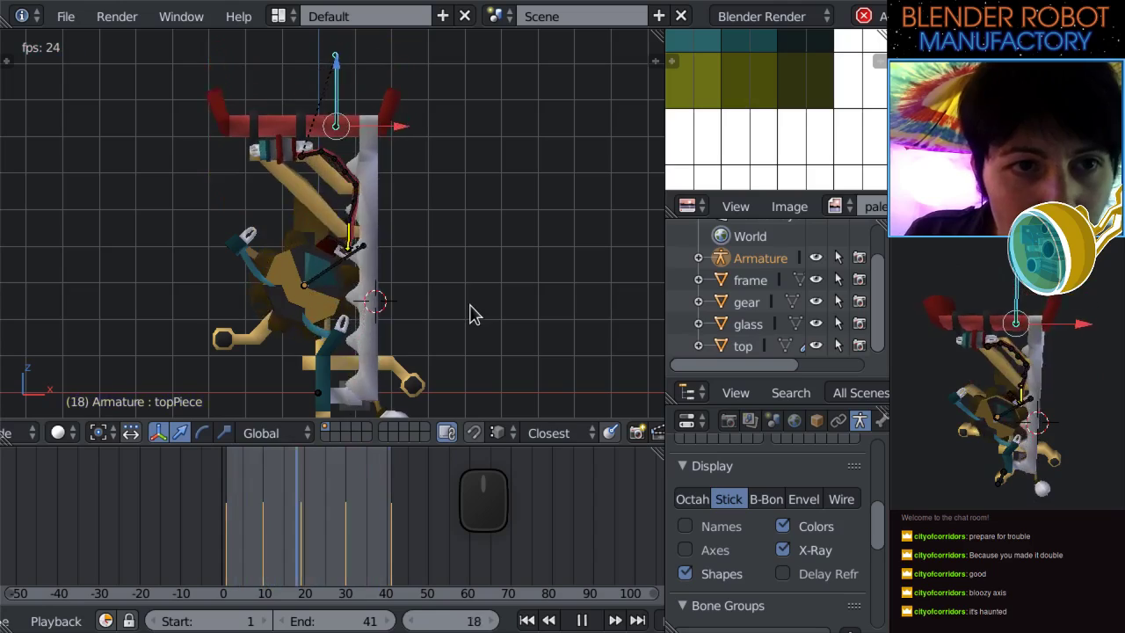
scroll(407, 164, "down", 2)
scroll(407, 201, "up", 5)
middle_click_drag(422, 251, 332, 288)
key("KP_1")
scroll(375, 195, "up", 2)
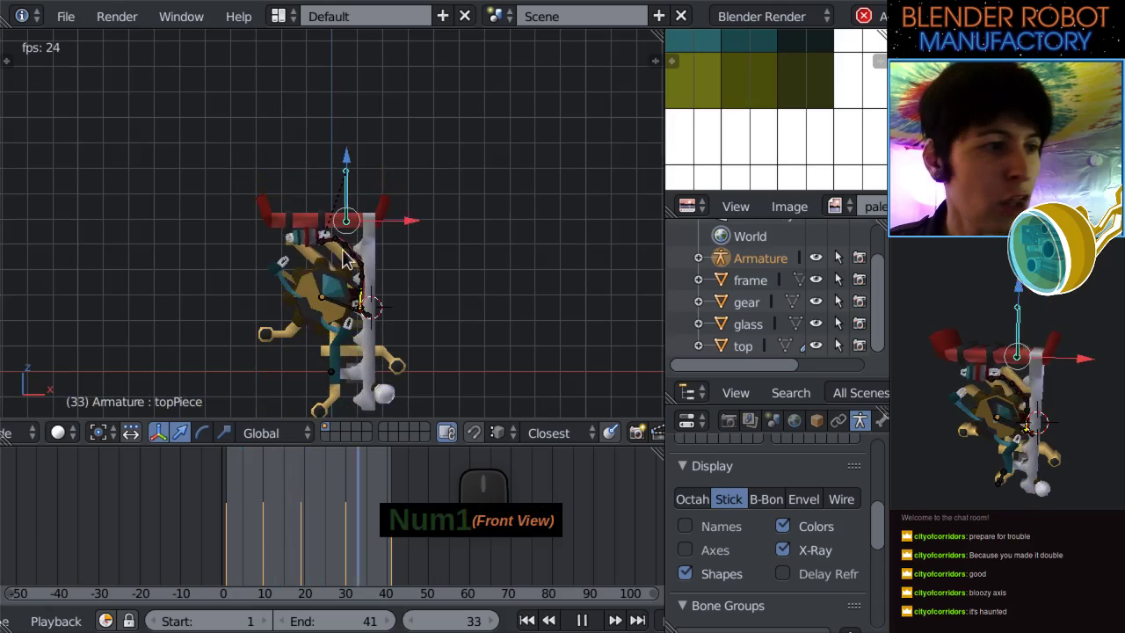
Stop the playback, scrub through the keyed frames by hand, and restart the playback.
scroll(376, 195, "up", 2)
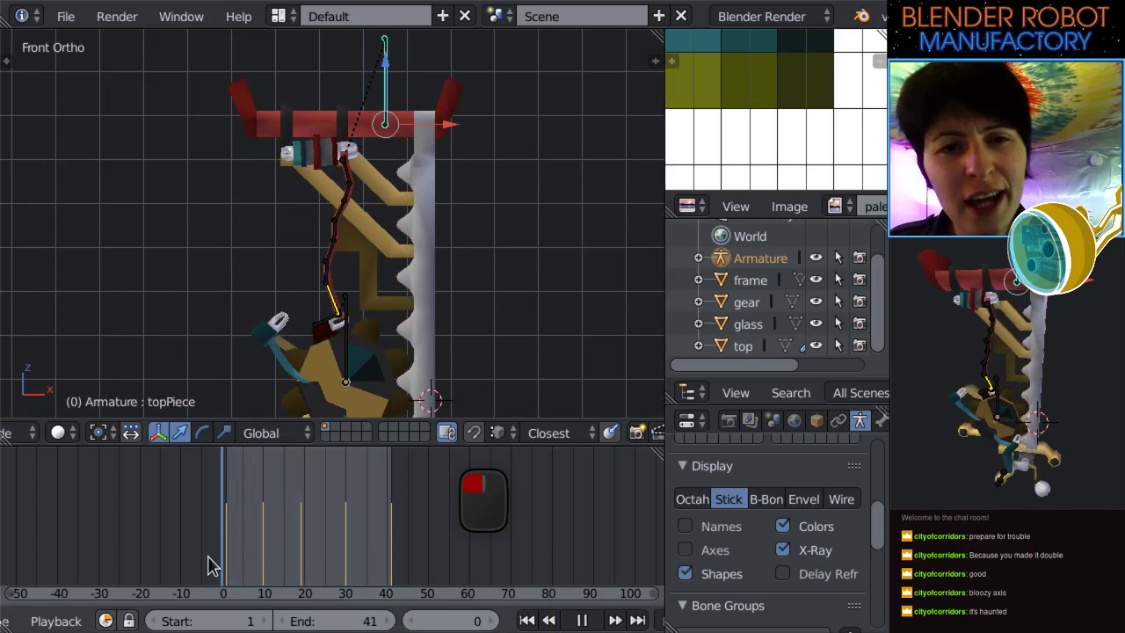
left_click_drag(389, 518, 354, 539)
left_click(593, 620)
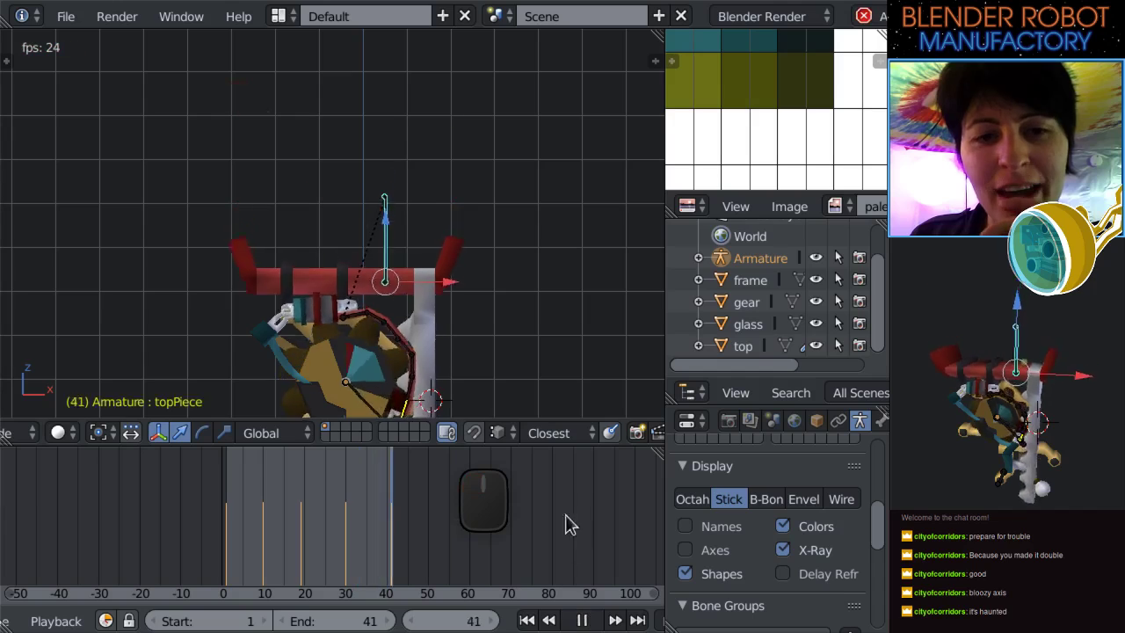
Examine the looping animation near and far, from the front, the side and behind.
scroll(466, 211, "up", 6)
scroll(465, 211, "down", 2)
middle_click_drag(470, 296, 649, 242)
middle_click_drag(263, 323, 127, 203)
scroll(387, 310, "up", 4)
scroll(387, 308, "up", 1)
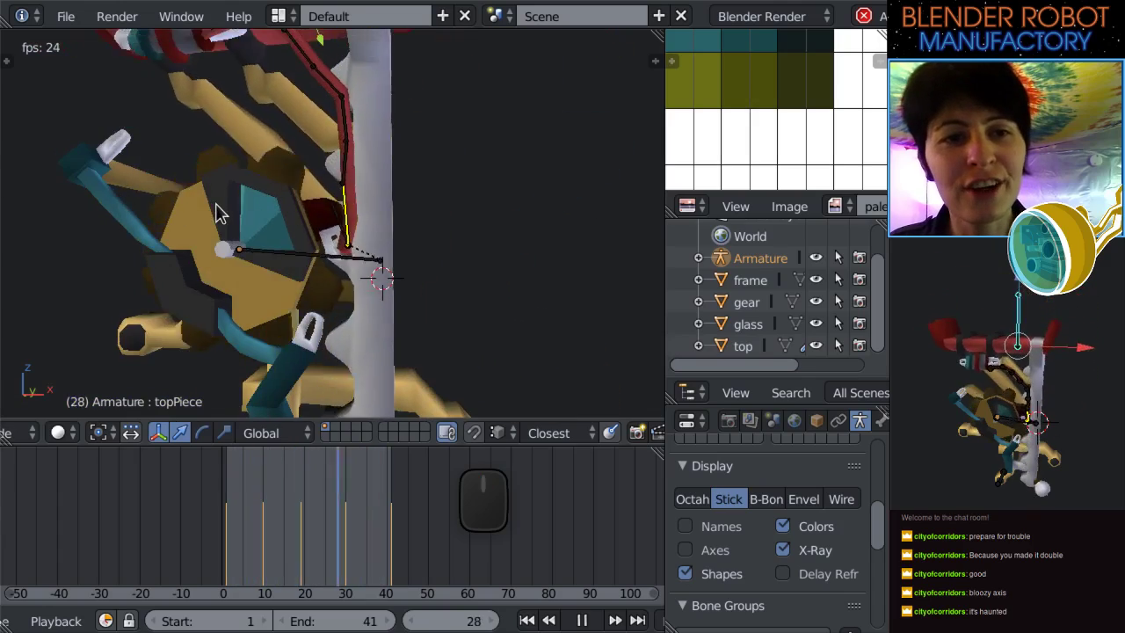
middle_click_drag(264, 206, 343, 205)
key("KP_1")
middle_click_drag(425, 267, 490, 349, "shift")
scroll(298, 240, "down", 2)
middle_click_drag(299, 240, 606, 233)
scroll(454, 304, "up", 2)
middle_click_drag(453, 304, 440, 233, "shift")
scroll(369, 235, "down", 3)
key("KP_1")
scroll(490, 162, "up", 2)
middle_click_drag(357, 178, 339, 384, "shift")
scroll(379, 275, "down", 3)
scroll(379, 275, "down", 1)
Stop the playback, scrub to frame 41 and open the top mesh for editing.
left_click(390, 551)
left_click(387, 550)
left_click(579, 619)
left_click_drag(360, 542, 392, 542)
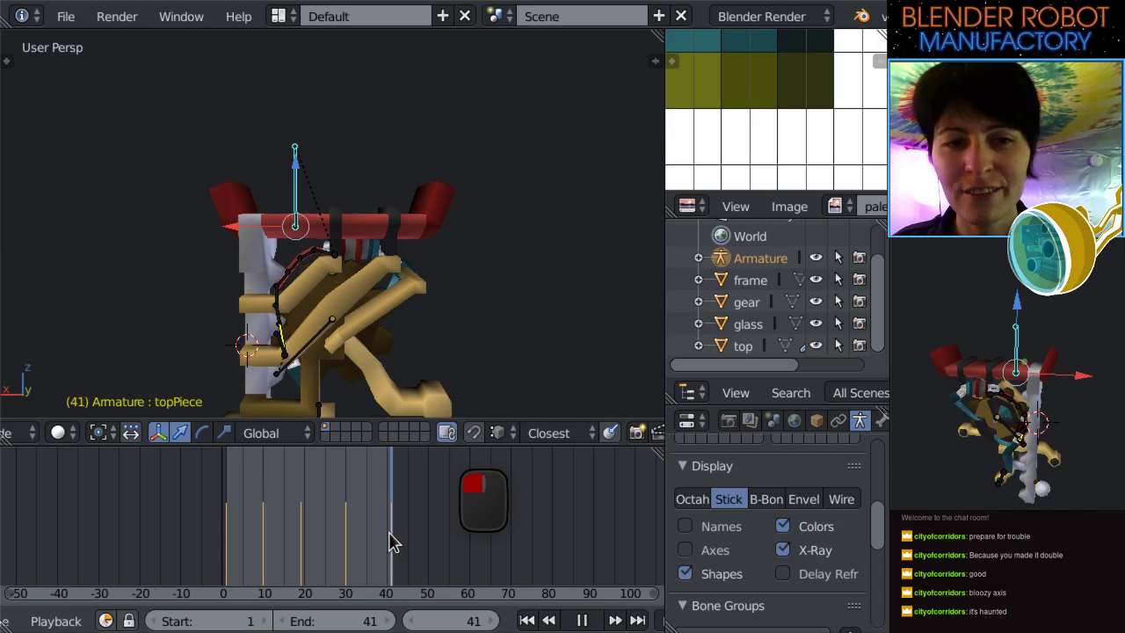
scroll(379, 311, "up", 3)
right_click(416, 321)
key("Tab")
scroll(412, 322, "up", 1)
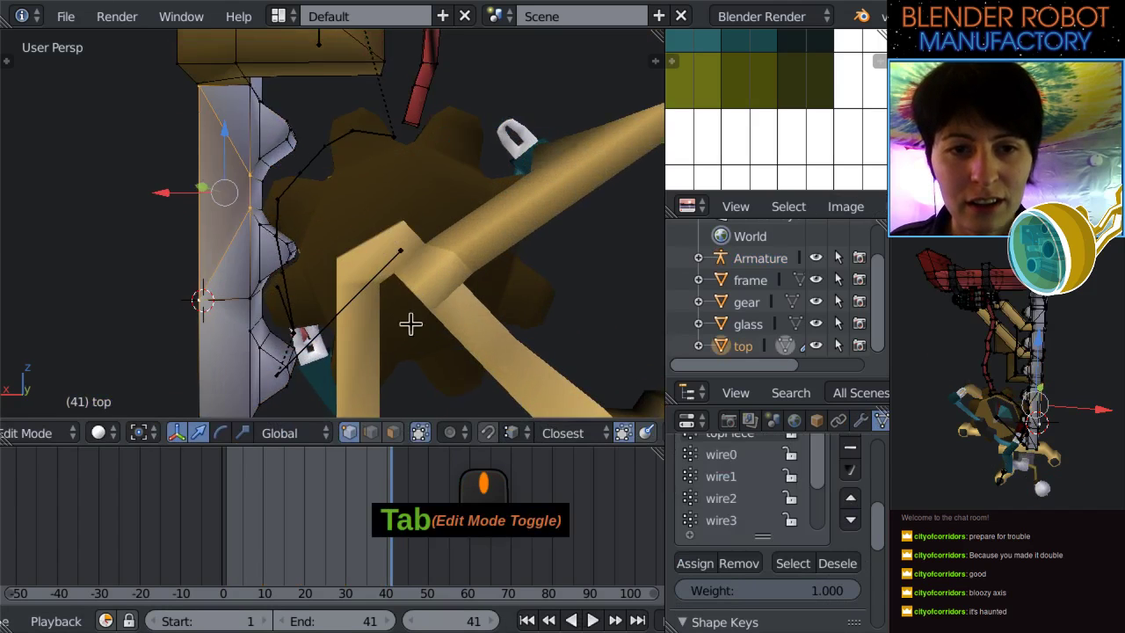
scroll(376, 301, "down", 1)
middle_click_drag(376, 301, 408, 263)
scroll(419, 252, "up", 2)
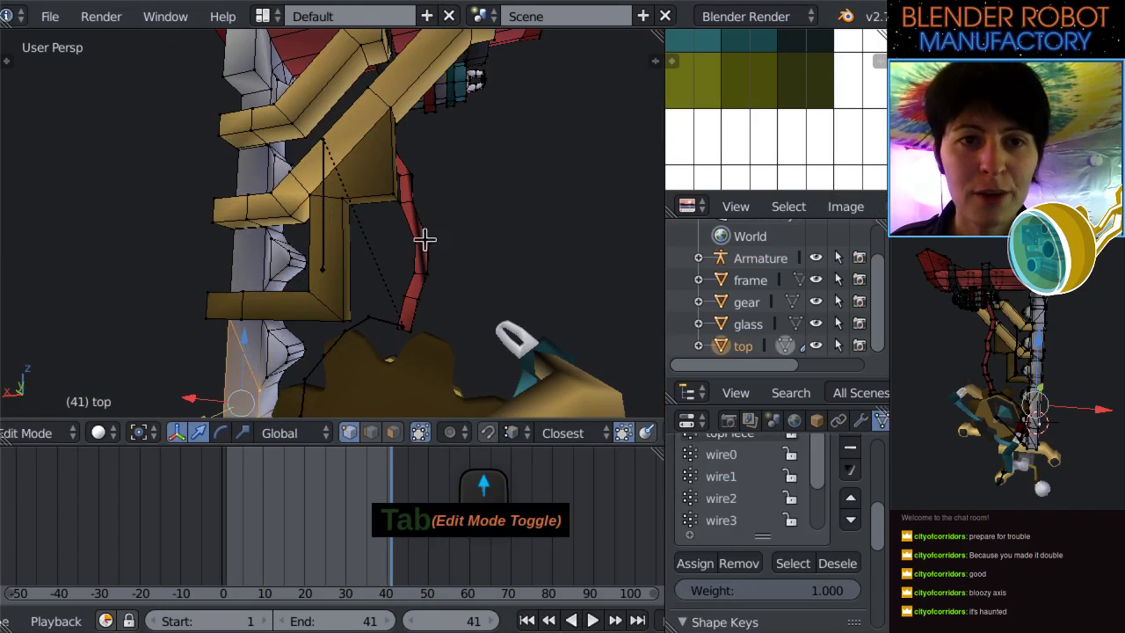
Raise the selected vertex of the angled brace behind the red wire along Z and check the fit from behind.
key("KP_1")
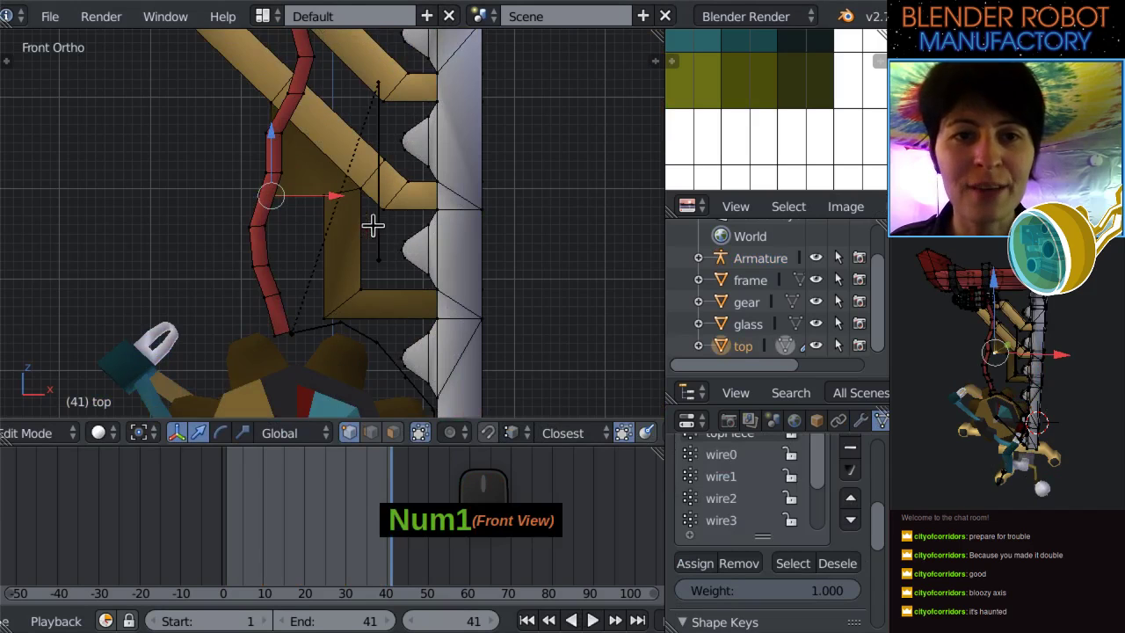
middle_click_drag(260, 128, 302, 195, "shift")
left_click_drag(300, 175, 285, 130)
middle_click_drag(278, 166, 370, 254)
key("Tab")
scroll(444, 192, "down", 5)
middle_click_drag(378, 281, 447, 220)
scroll(435, 216, "up", 4)
key("Tab")
key("Tab")
scroll(384, 281, "down", 4)
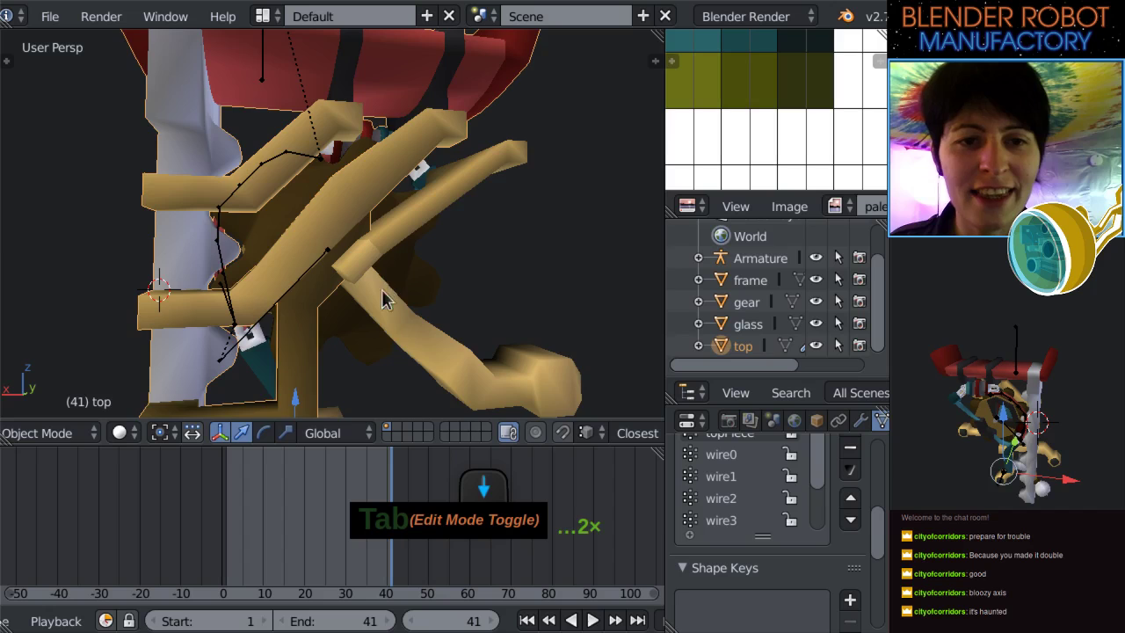
Box-select the lower edge vertices of the angled brace in wireframe and raise them slightly along Z.
middle_click_drag(384, 284, 378, 272)
key("KP_1")
middle_click_drag(381, 96, 456, 197, "shift")
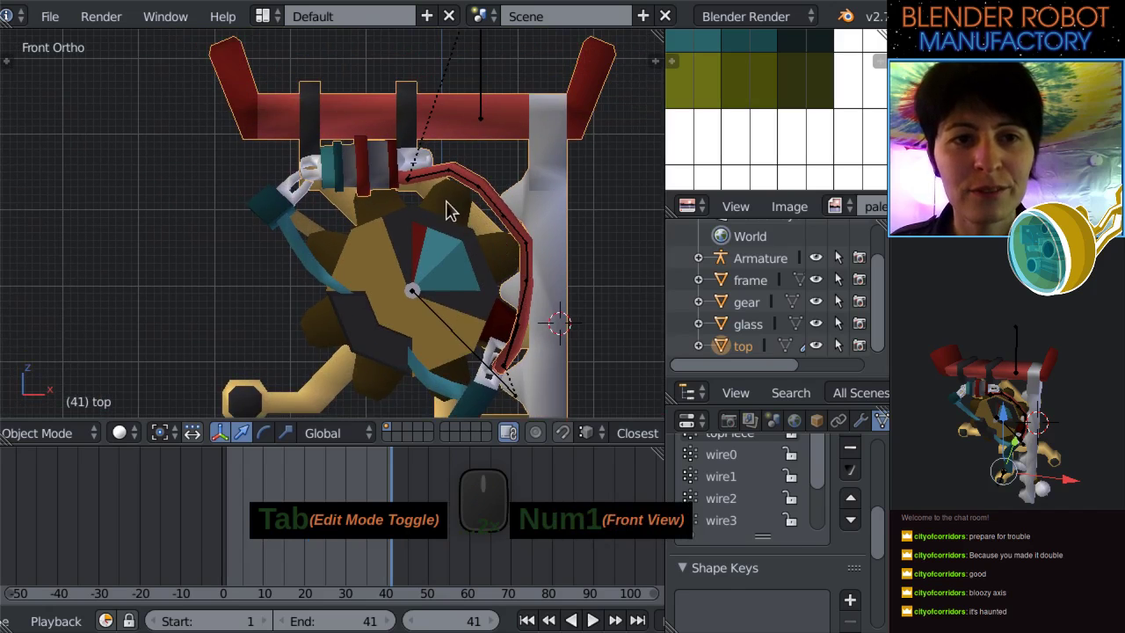
key("Tab")
middle_click_drag(378, 209, 343, 369, "shift")
scroll(423, 193, "up", 2)
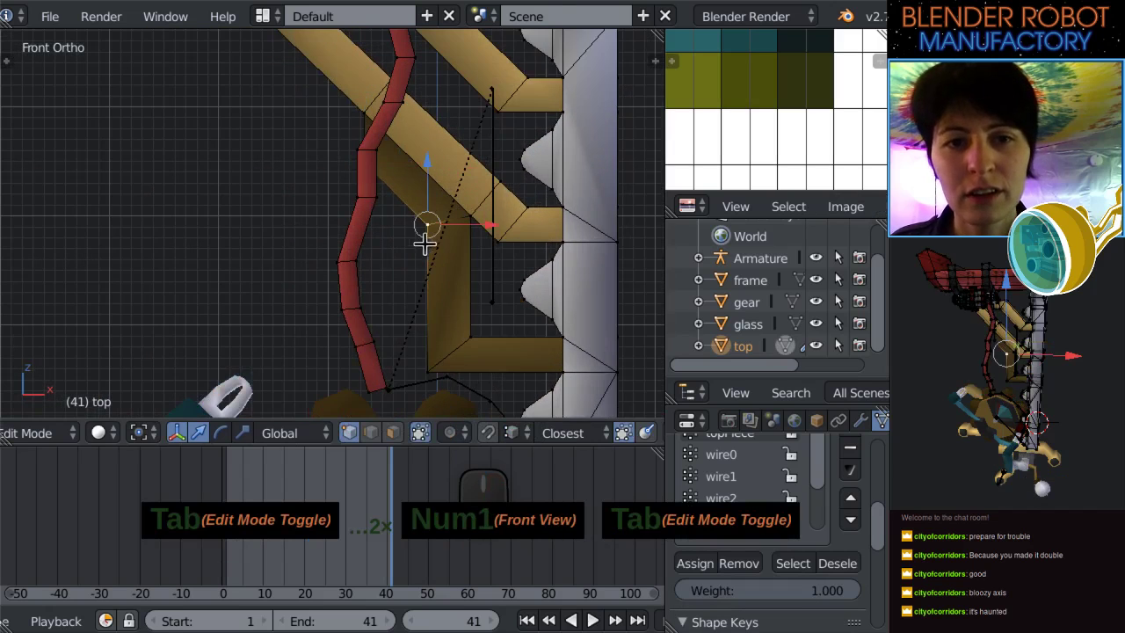
key("z")
middle_click_drag(474, 226, 379, 199)
key("z")
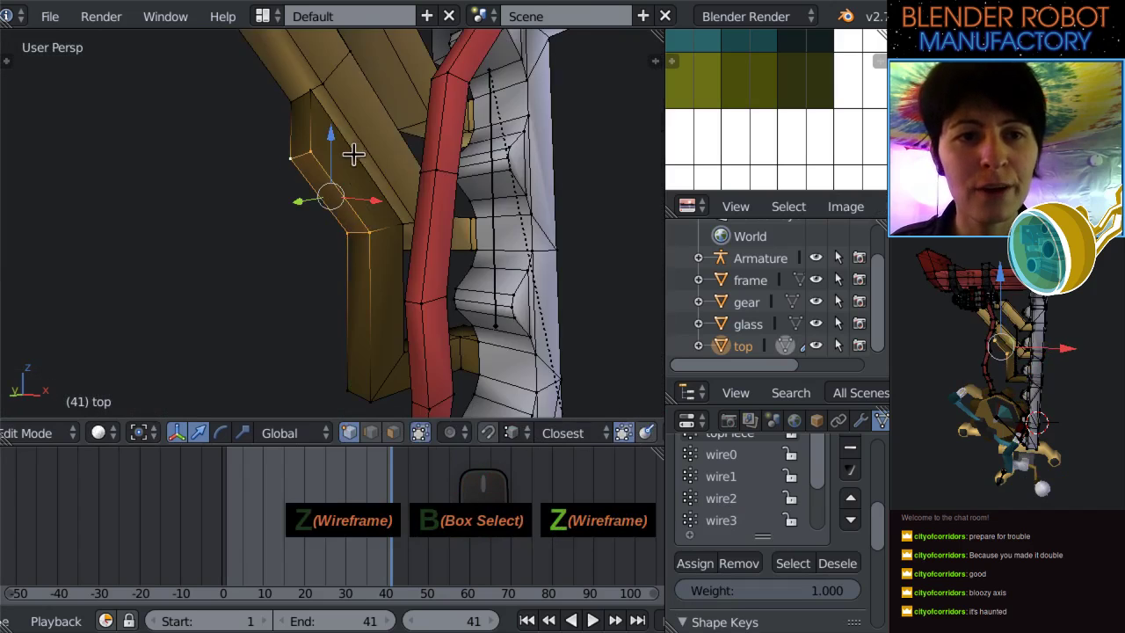
left_click_drag(332, 110, 332, 100)
left_click(332, 96)
Scrub back to frame 41 and check the brace's clearance from the frame's arm.
key("Tab")
middle_click_drag(332, 96, 323, 303)
left_click(375, 539)
left_click_drag(374, 541, 393, 542)
middle_click_drag(325, 352, 301, 304)
scroll(340, 290, "up", 4)
scroll(325, 291, "down", 1)
Lower the selected brace vertices slightly along Z in front view.
key("Tab")
scroll(307, 296, "down", 5)
key("KP_1")
scroll(340, 165, "up", 6)
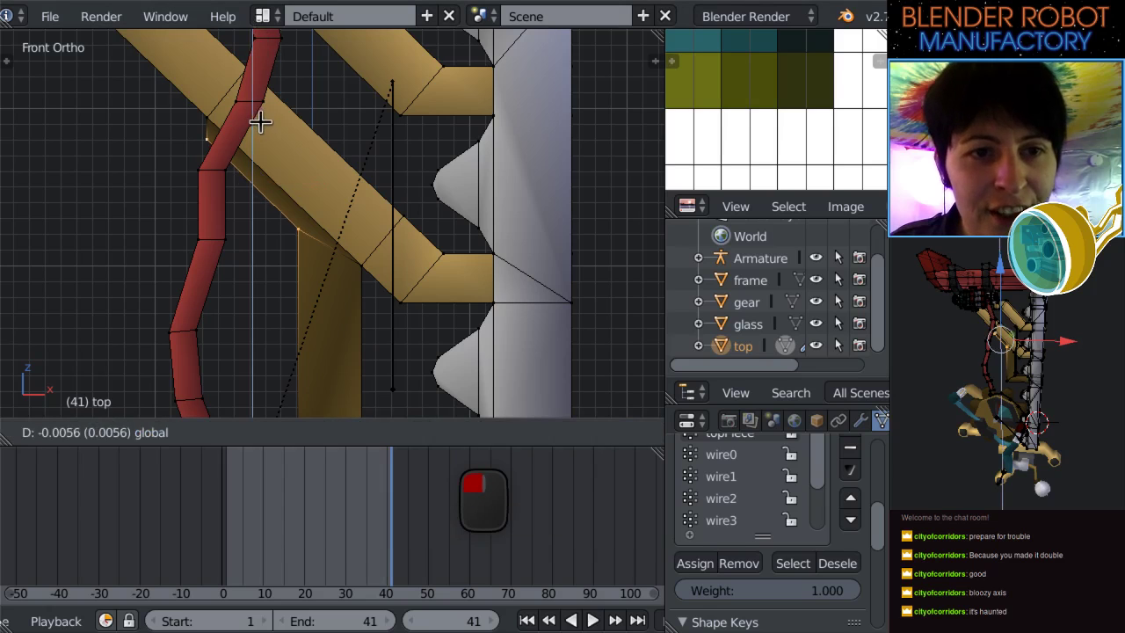
left_click(262, 131)
Examine the adjusted brace from behind in solid and wireframe shading, with the animation at frame 41.
key("Tab")
scroll(261, 140, "down", 4)
middle_click_drag(261, 140, 457, 445)
mouse_move(297, 136)
middle_mouse_down()
mouse_move(359, 208)
mouse_move(537, 299)
mouse_move(529, 285)
mouse_move(597, 283)
mouse_move(528, 251)
mouse_move(551, 252)
mouse_move(558, 259)
mouse_move(532, 259)
mouse_move(546, 264)
mouse_move(404, 249)
mouse_move(440, 273)
middle_mouse_up()
scroll(366, 202, "up", 4)
scroll(355, 207, "down", 2)
key("z")
key("z")
scroll(427, 226, "up", 2)
scroll(546, 264, "down", 6)
left_click_drag(387, 488, 400, 505)
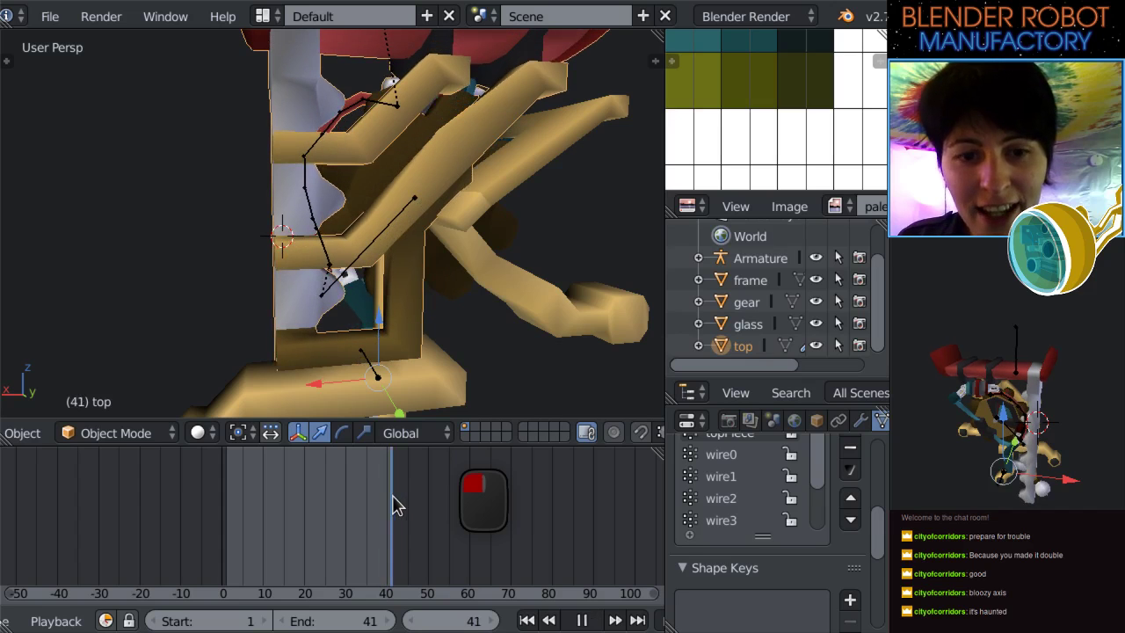
middle_click_drag(498, 330, 477, 326)
key("KP_1")
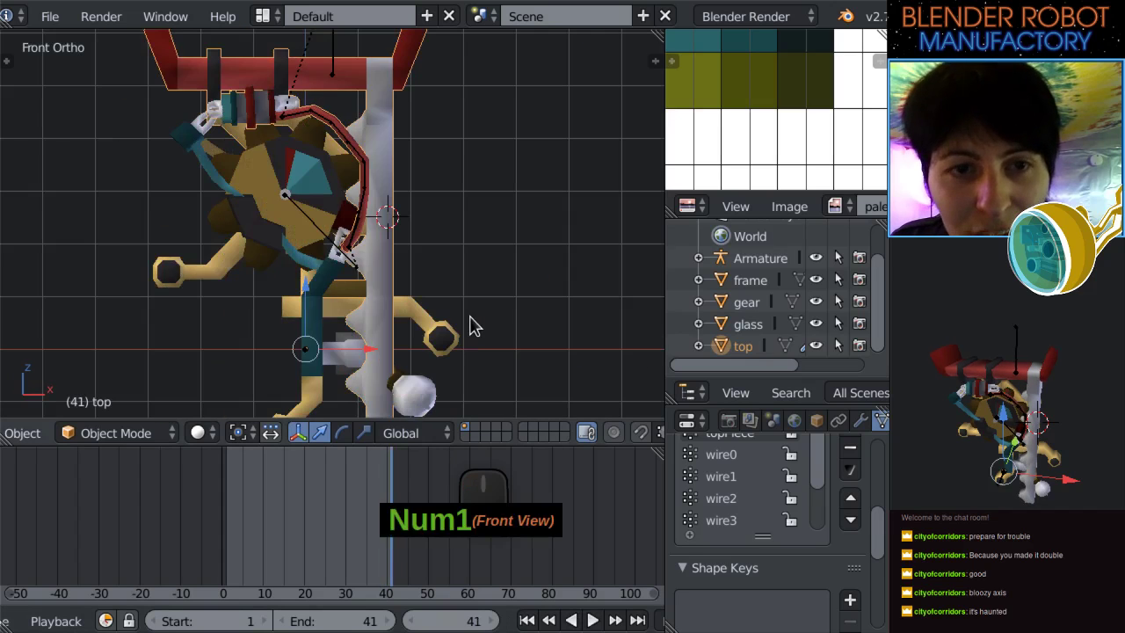
Fine-tune the height of the brace's lower edge vertices in the top mesh and check them from behind.
key("Tab")
scroll(376, 276, "up", 8)
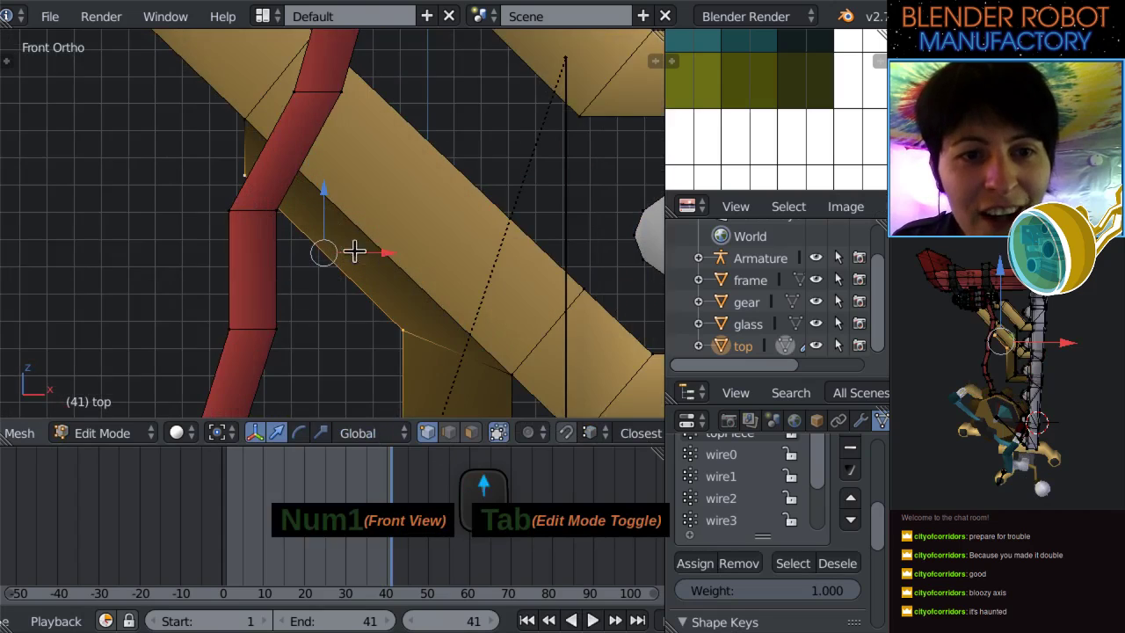
scroll(305, 202, "up", 3)
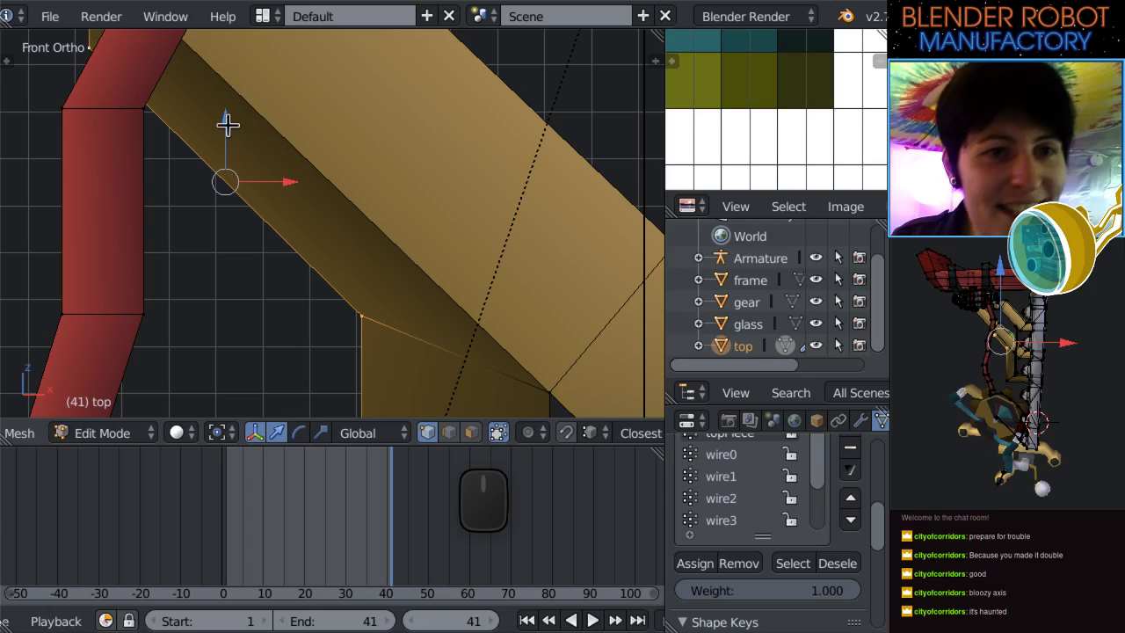
key("Tab")
scroll(238, 246, "down", 12)
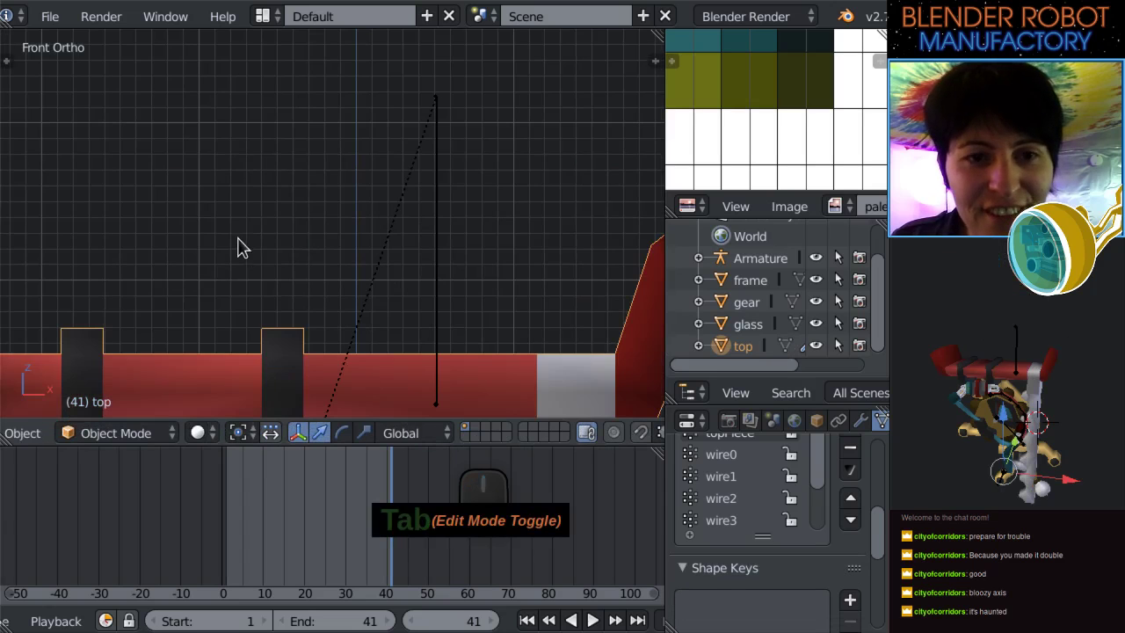
middle_click_drag(386, 361, 427, 291)
scroll(522, 293, "up", 5)
key("Tab")
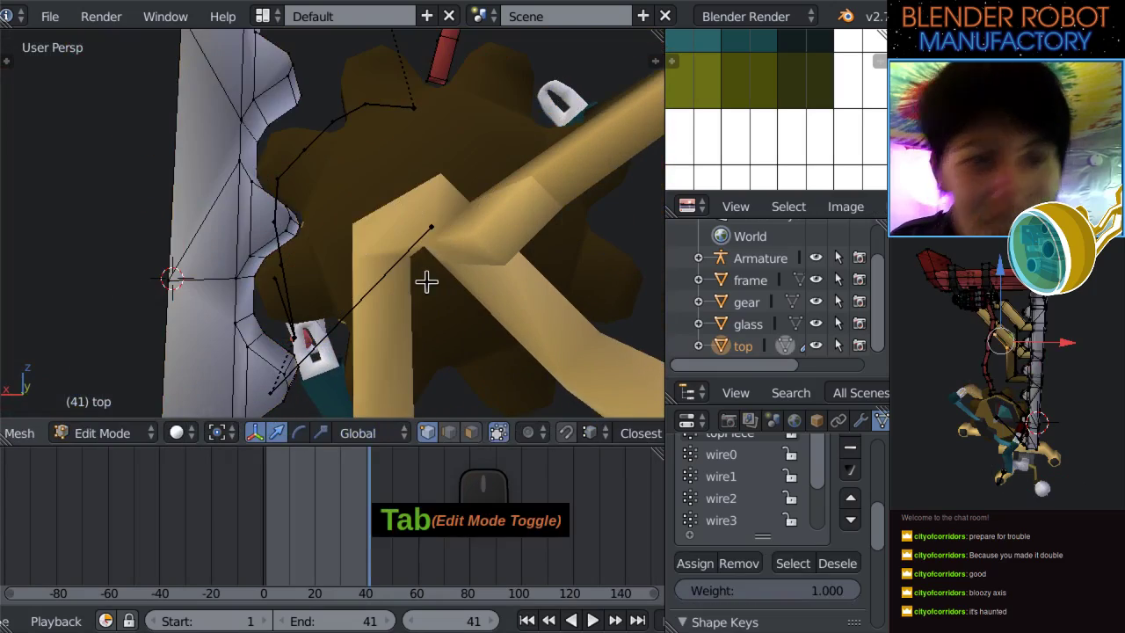
Raise the brace's lower edge vertices a little along Z and inspect the gap to the frame's arm up close.
scroll(407, 269, "down", 3)
key("KP_1")
scroll(523, 53, "up", 3)
scroll(395, 181, "up", 4)
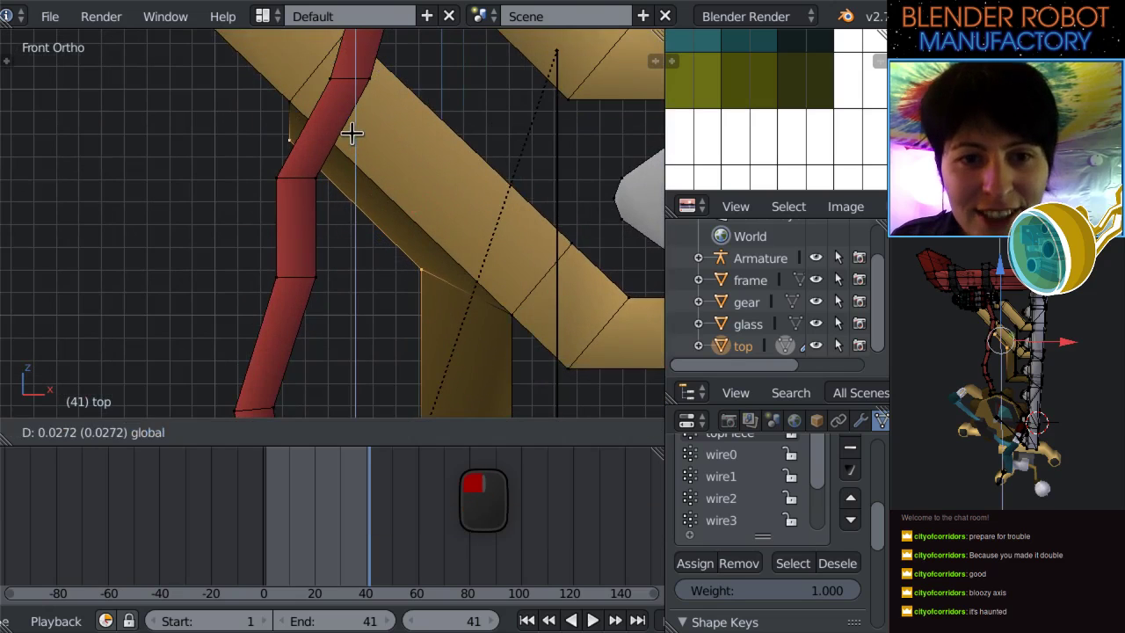
key("Tab")
scroll(302, 211, "down", 5)
middle_click_drag(264, 196, 494, 216)
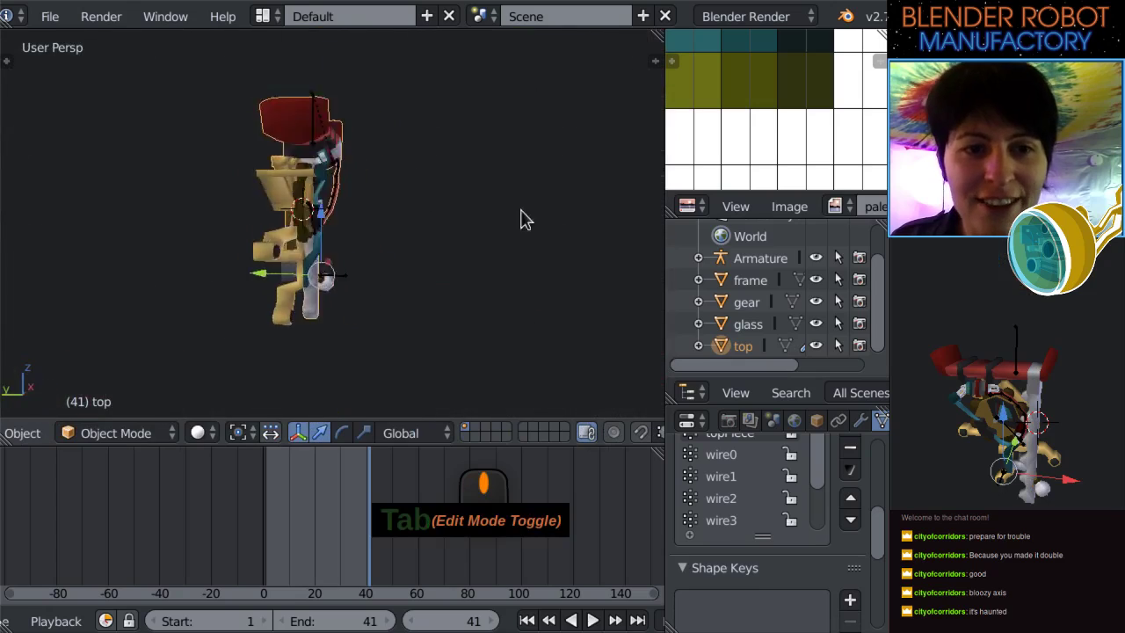
scroll(307, 171, "up", 5)
scroll(307, 171, "up", 6)
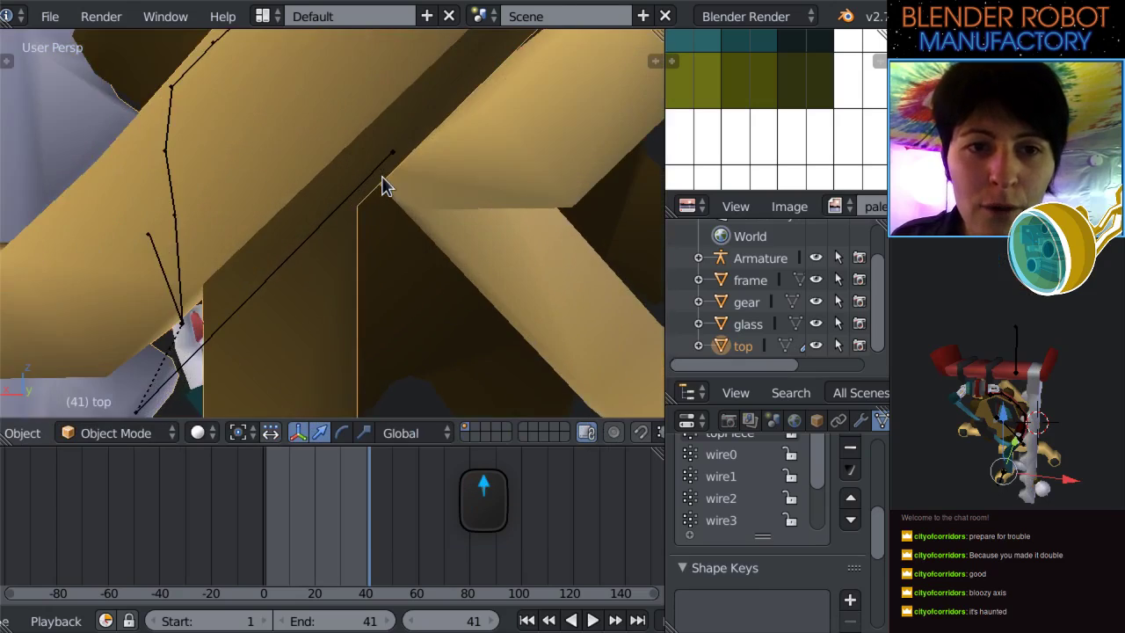
scroll(317, 229, "down", 7)
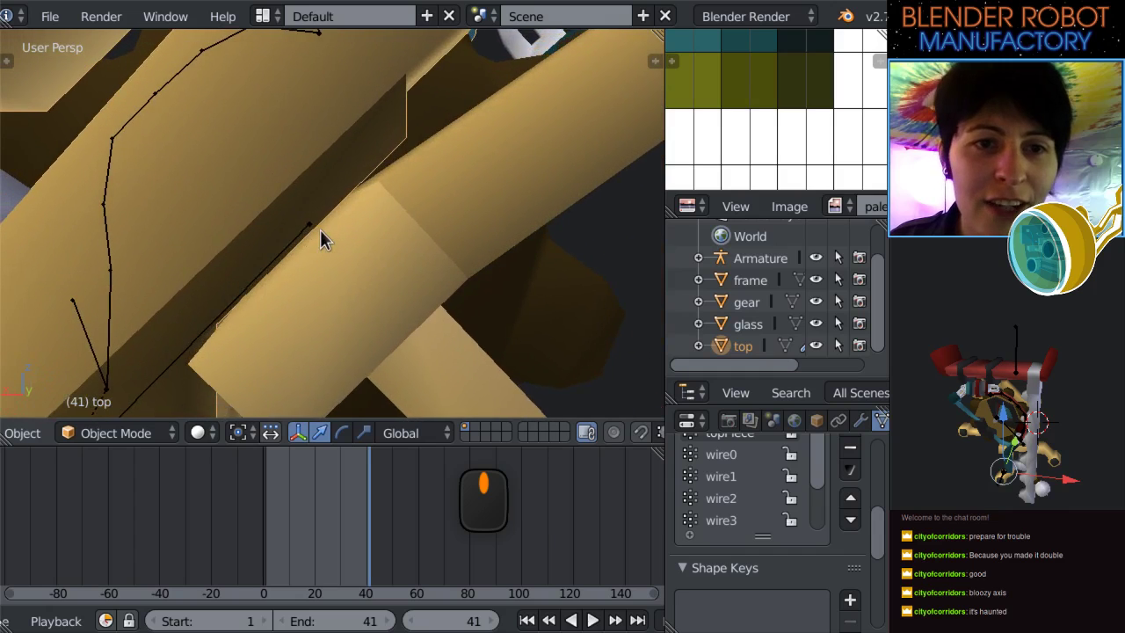
scroll(319, 235, "down", 8)
scroll(314, 202, "up", 8)
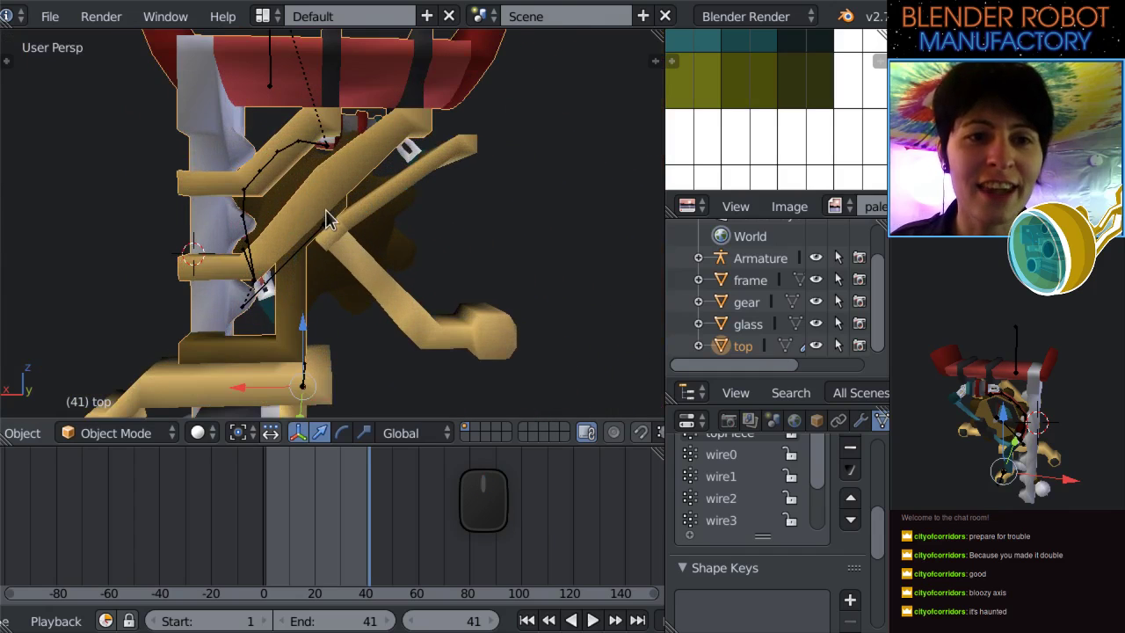
Scrub to frames 30 and 37 and examine the column's lower end beside the small grey block.
scroll(319, 206, "down", 4)
left_click_drag(371, 580, 340, 545)
middle_click_drag(181, 313, 363, 215)
scroll(427, 256, "up", 3)
middle_click_drag(427, 255, 371, 259)
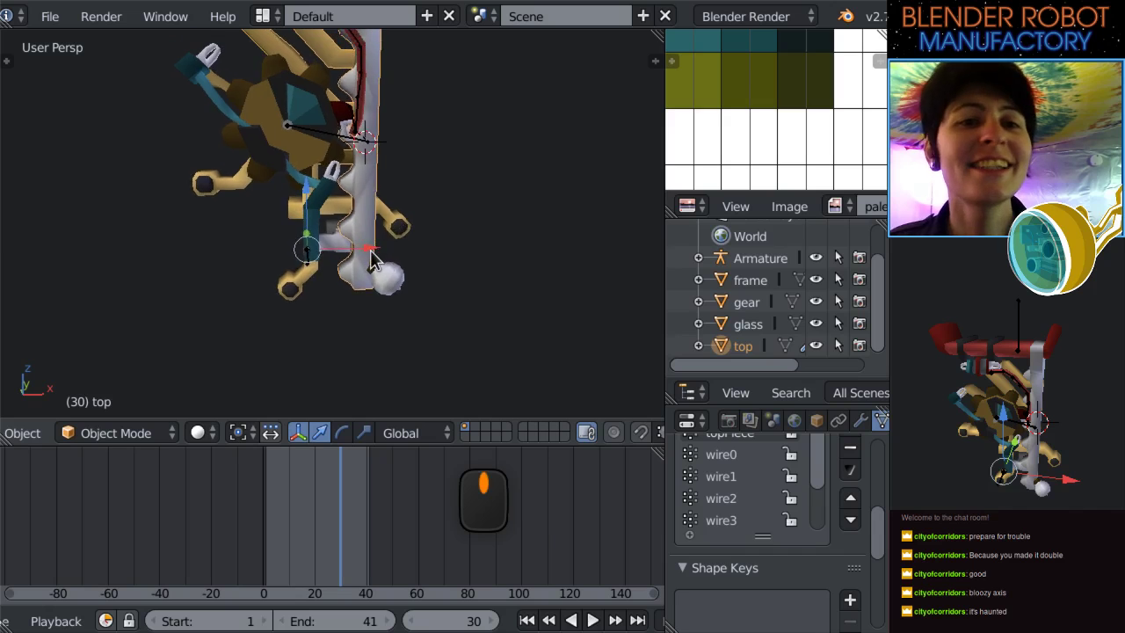
scroll(407, 307, "up", 3)
middle_click_drag(407, 306, 369, 367)
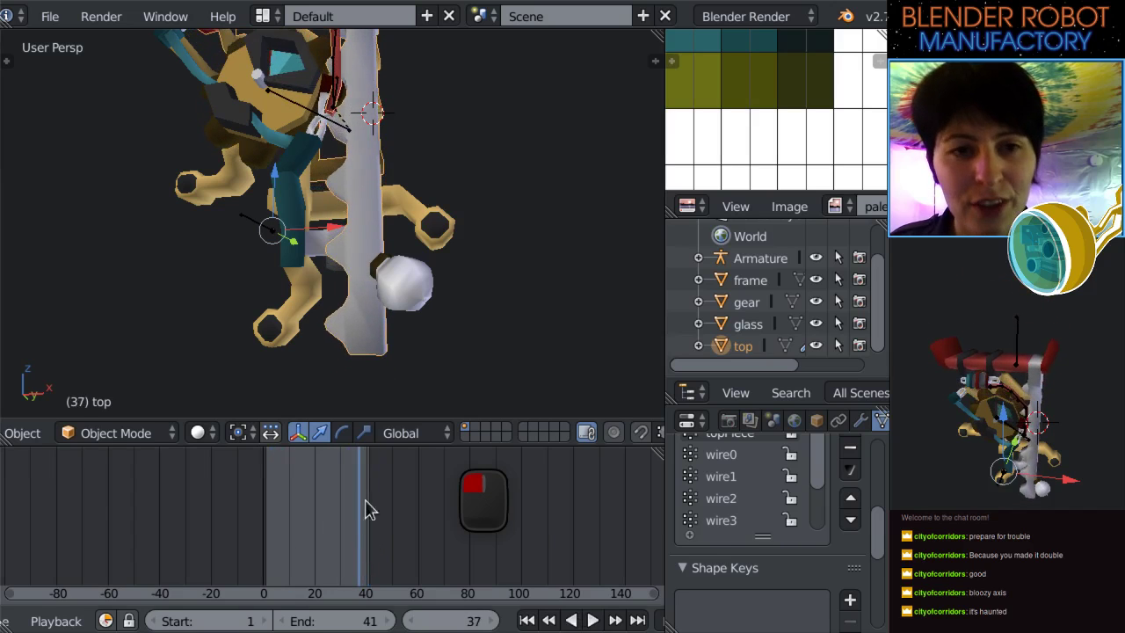
middle_click_drag(273, 342, 352, 330)
scroll(352, 329, "up", 5)
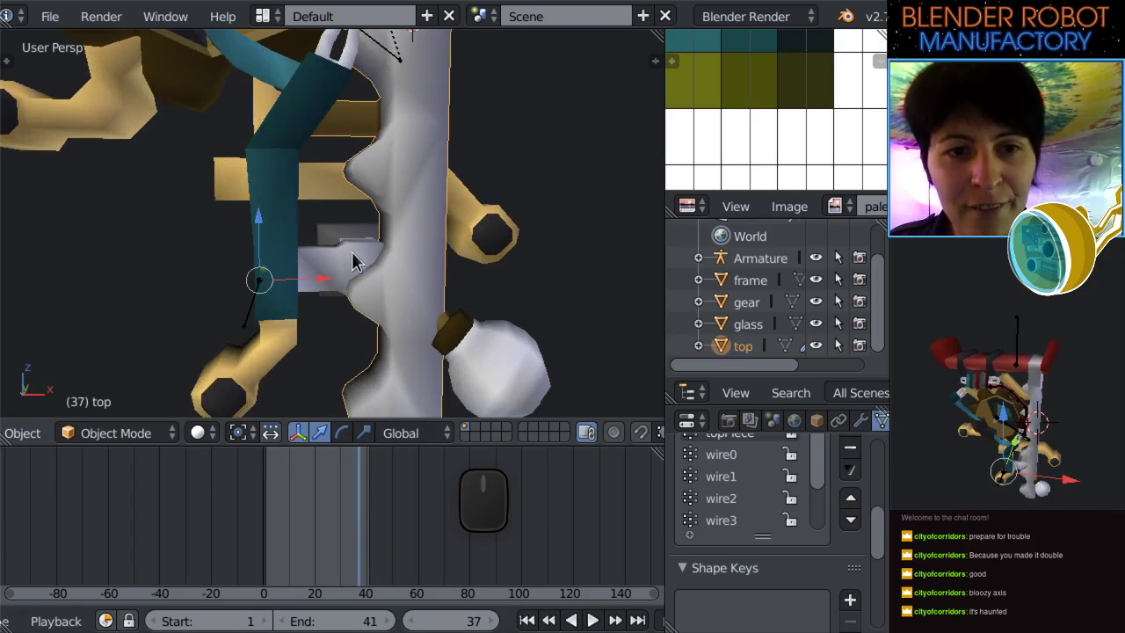
Open the frame mesh for editing and, in face selection mode, select the end face of the grey block behind the column.
key("Tab")
mouse_move(345, 255)
middle_mouse_down()
mouse_move(447, 296)
mouse_move(322, 246)
mouse_move(339, 281)
mouse_move(295, 284)
mouse_move(360, 260)
mouse_move(347, 250)
middle_mouse_up()
scroll(437, 294, "up", 3)
key("ctrl+Tab")
middle_click_drag(343, 39, 276, 207)
scroll(221, 211, "up", 2)
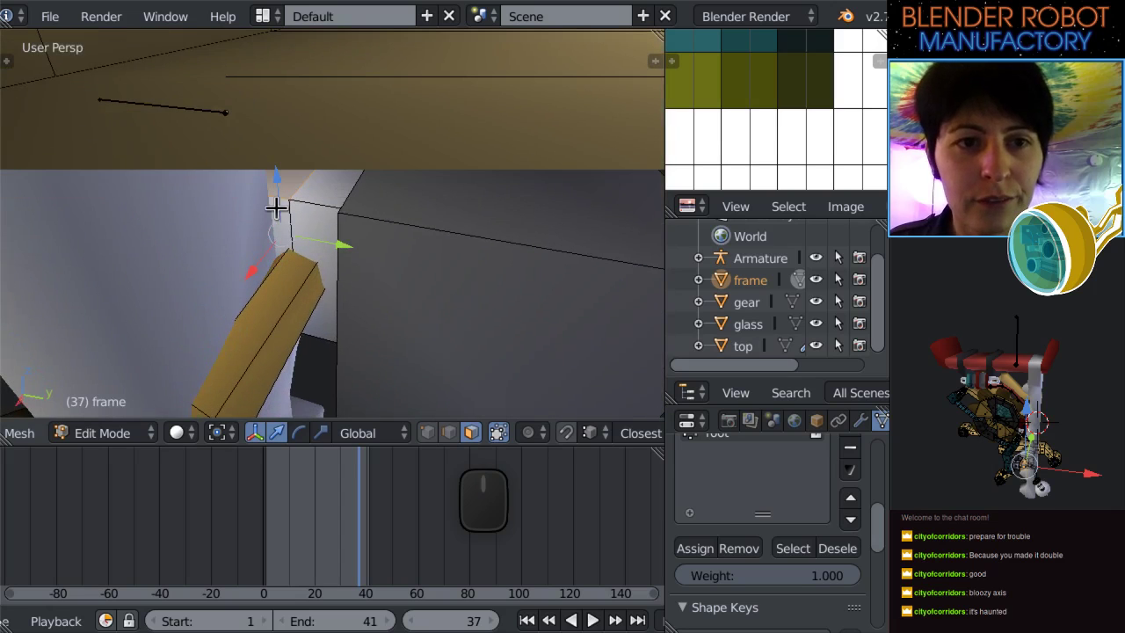
left_click(359, 251)
mouse_move(360, 251)
middle_mouse_down()
mouse_move(271, 289)
mouse_move(283, 266)
mouse_move(469, 261)
mouse_move(364, 238)
mouse_move(360, 256)
middle_mouse_up()
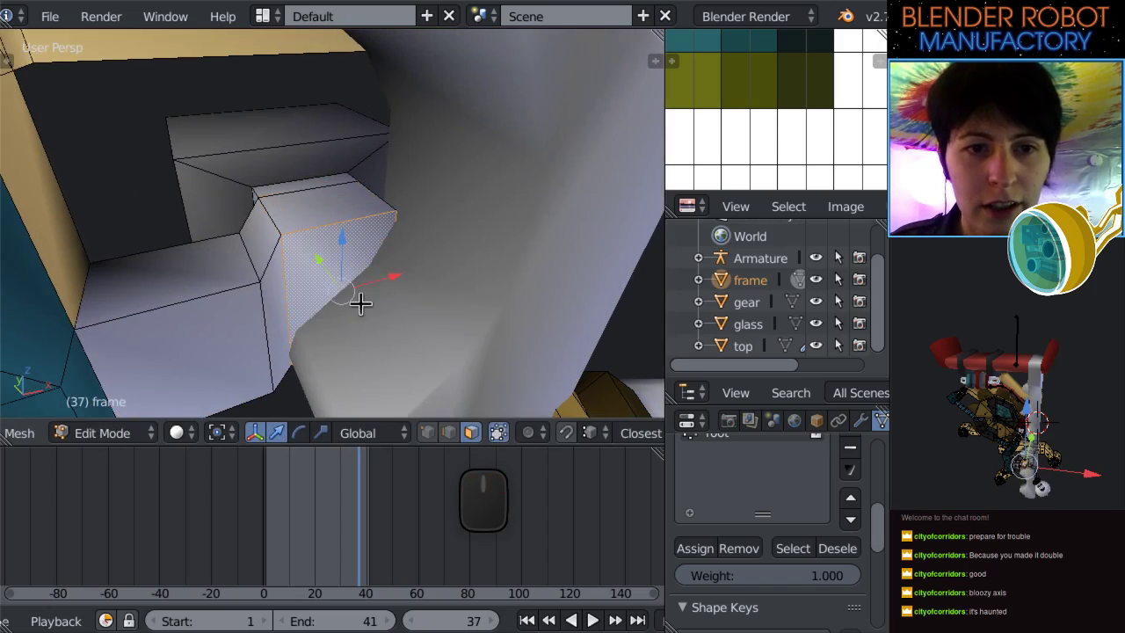
Reshape the grey block behind the column by moving its vertices with snapping turned on.
left_click(289, 247)
middle_click_drag(289, 247, 397, 284)
scroll(419, 269, "down", 2)
scroll(400, 296, "up", 2)
left_click_drag(364, 344, 384, 255)
middle_click_drag(384, 256, 334, 246)
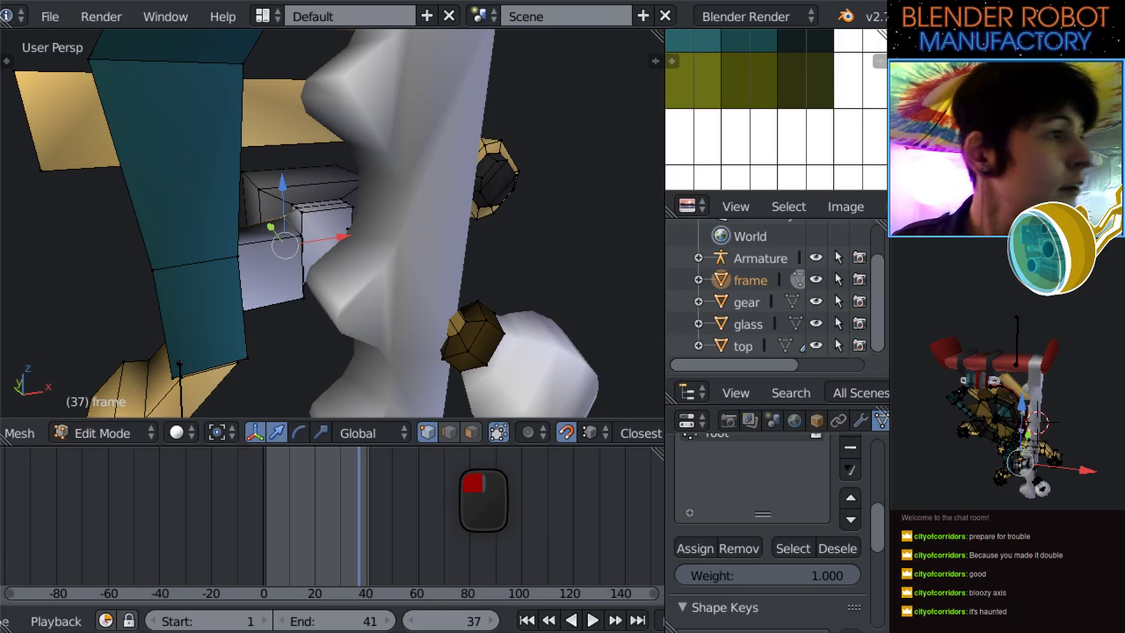
Box-select the brown socket and wire of the bulb at the column's lower end, using wireframe shading.
middle_click_drag(366, 385, 38, 283)
scroll(625, 282, "up", 3)
middle_click_drag(763, 231, 730, 228)
middle_click_drag(369, 181, 296, 175)
scroll(297, 175, "up", 2)
middle_click_drag(355, 272, 274, 255)
scroll(299, 239, "down", 4)
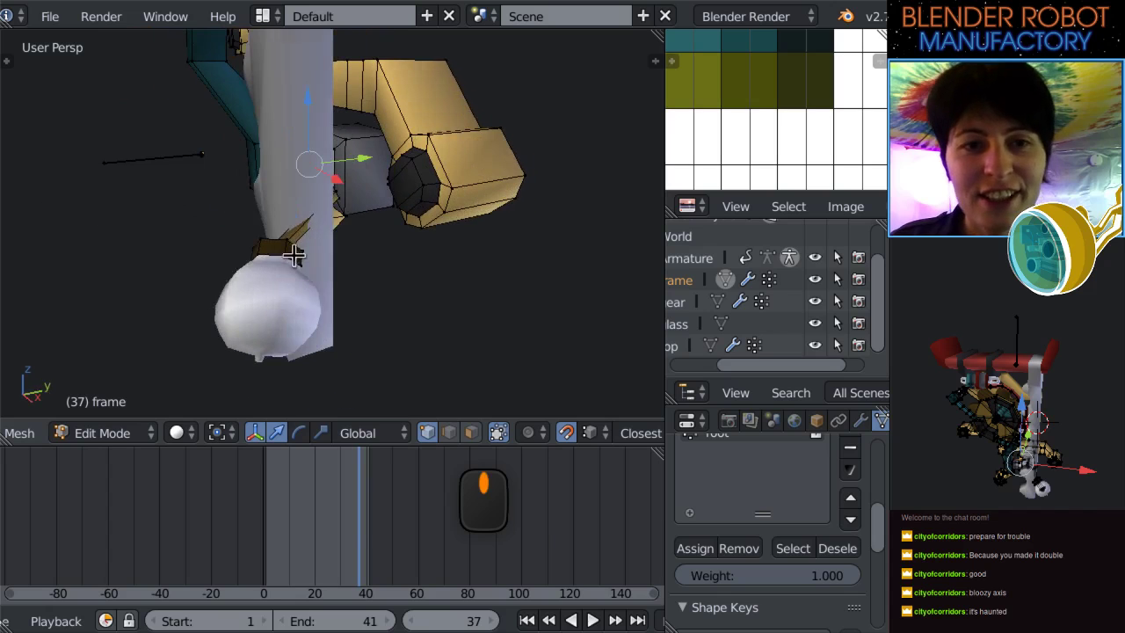
key("ctrl+Tab")
mouse_move(264, 303)
middle_mouse_down()
mouse_move(221, 329)
mouse_move(269, 318)
mouse_move(313, 339)
mouse_move(330, 389)
mouse_move(341, 281)
middle_mouse_up()
key("z")
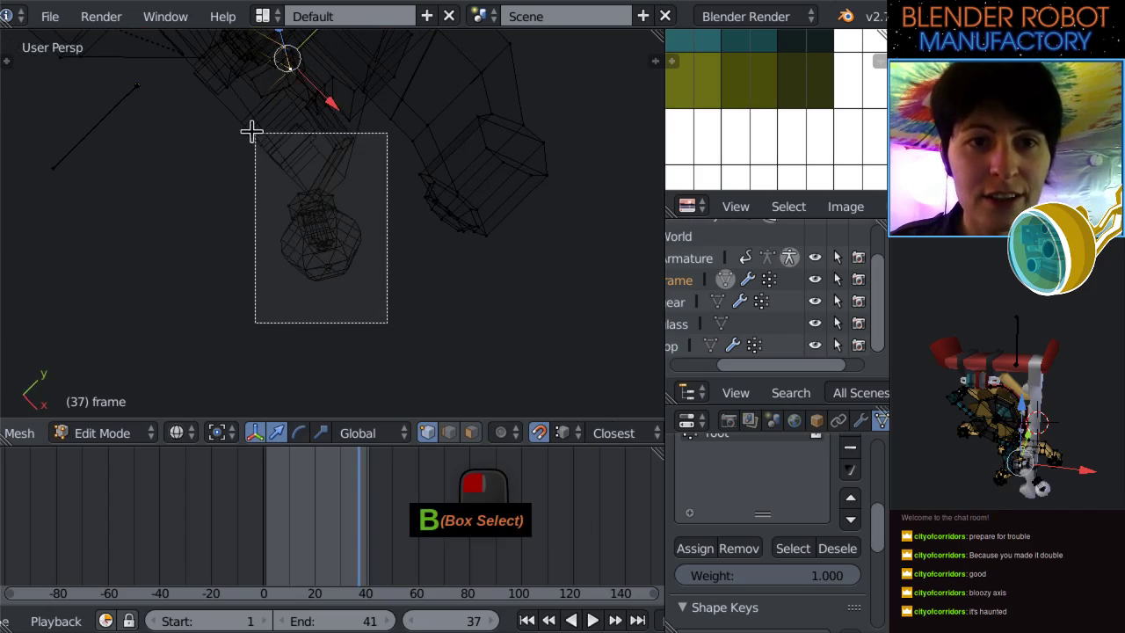
key("z")
Switch to face selection and select all faces of the bulb's socket and wire through wireframe shading.
mouse_move(380, 208)
middle_mouse_down()
mouse_move(283, 259)
mouse_move(287, 269)
mouse_move(467, 271)
mouse_move(445, 294)
mouse_move(349, 301)
mouse_move(392, 307)
middle_mouse_up()
key("Tab")
key("KP_1")
scroll(445, 293, "up", 4)
key("Tab")
key("ctrl+Tab")
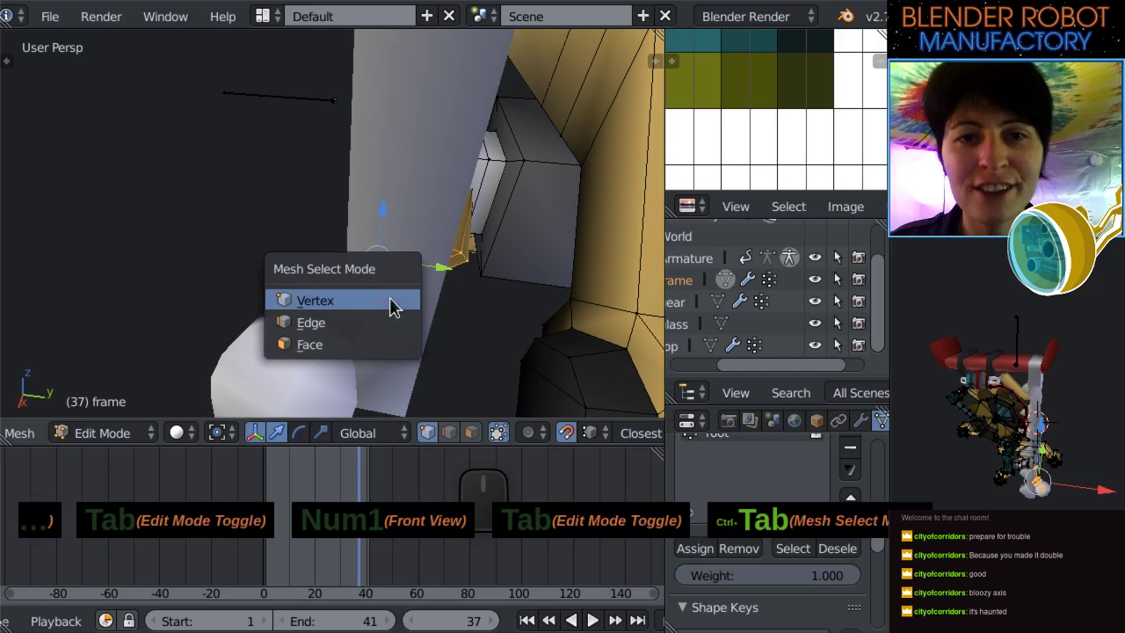
left_click(350, 345)
middle_click_drag(349, 344, 378, 281)
middle_click_drag(375, 221, 407, 375)
key("z")
mouse_move(450, 218)
middle_mouse_down()
mouse_move(401, 263)
mouse_move(465, 221)
middle_mouse_up()
scroll(466, 218, "up", 5)
key("z")
scroll(467, 221, "down", 2)
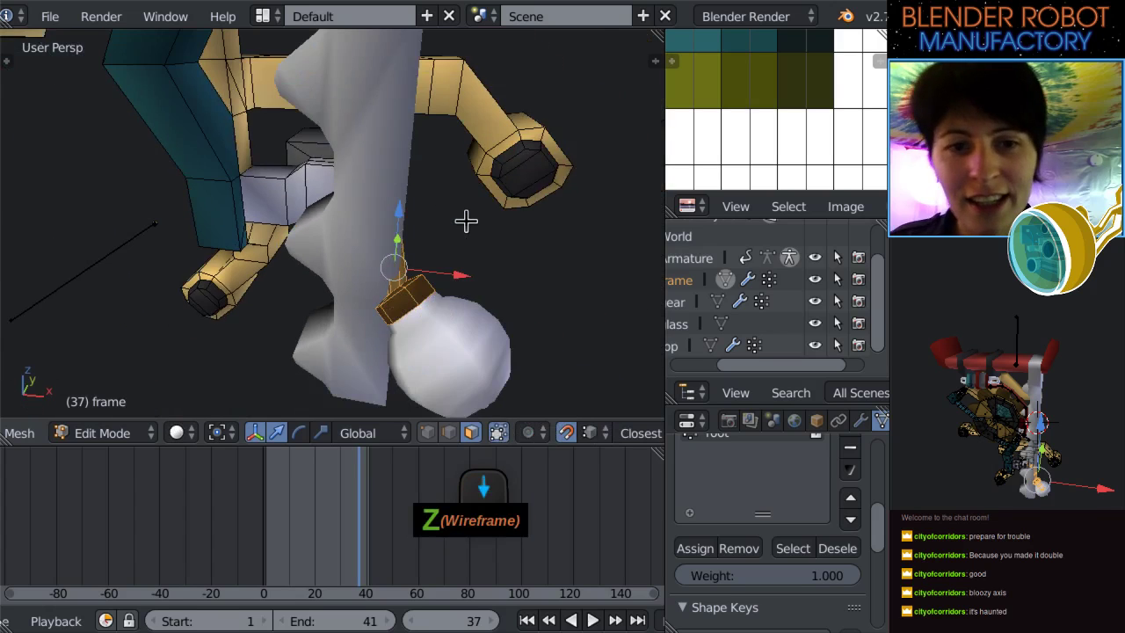
Separate the selected socket and wire faces from the frame mesh into their own object.
scroll(463, 221, "down", 2)
key("ctrl+v")
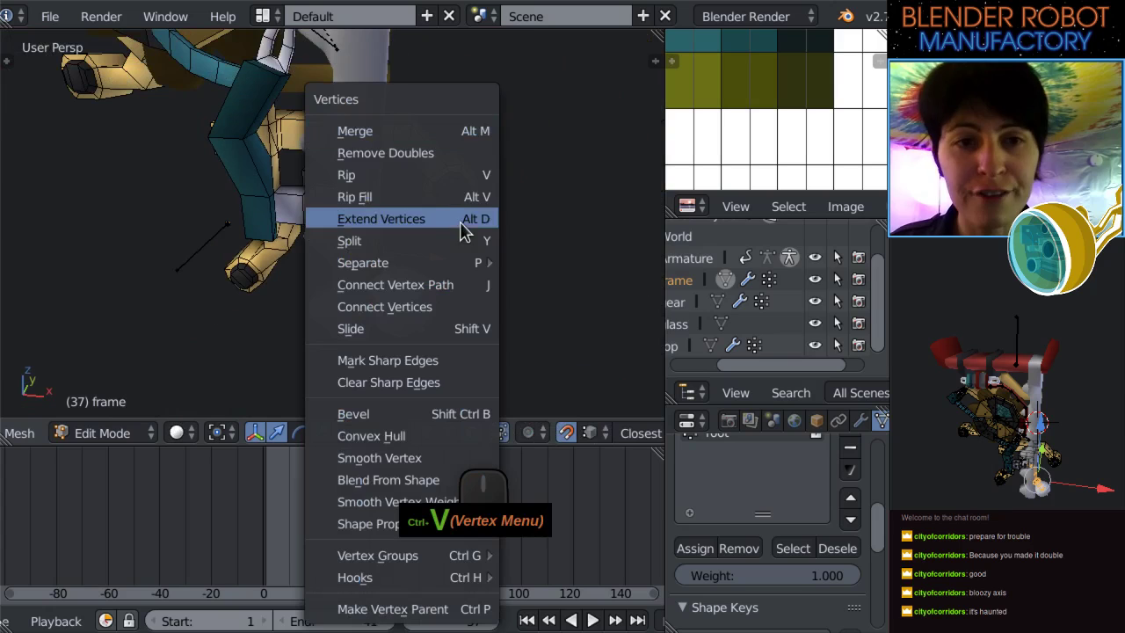
mouse_move(423, 263)
left_click(565, 264)
middle_click_drag(484, 254, 329, 290)
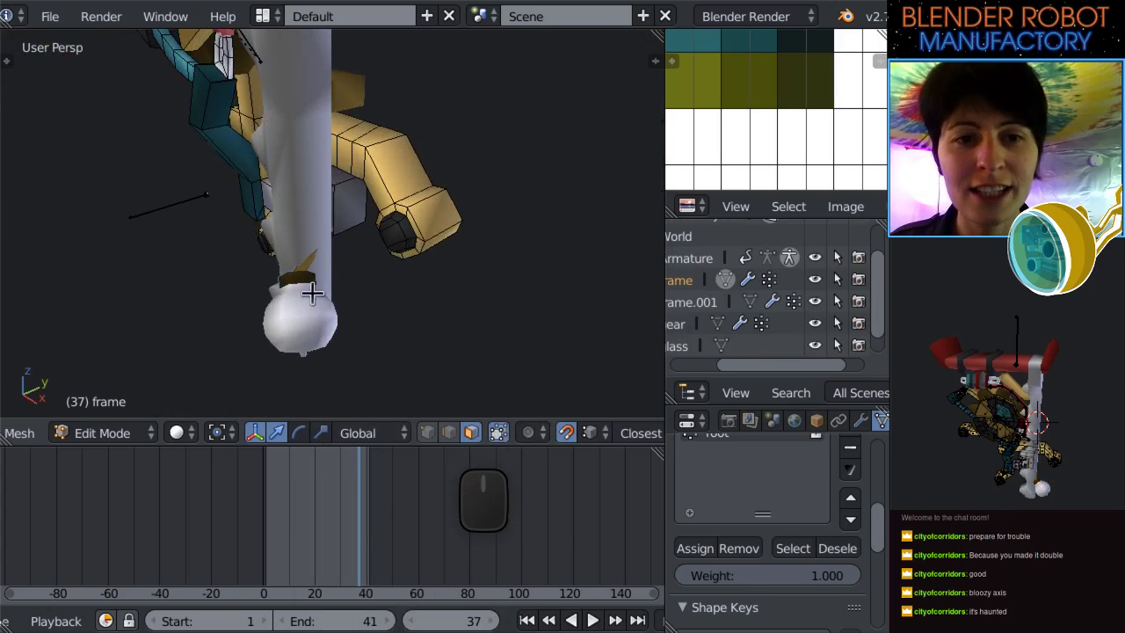
Leave mesh editing, turn snapping off and move the glass bulb in the positive Y direction.
key("Tab")
right_click(295, 321)
middle_click_drag(404, 311, 264, 224)
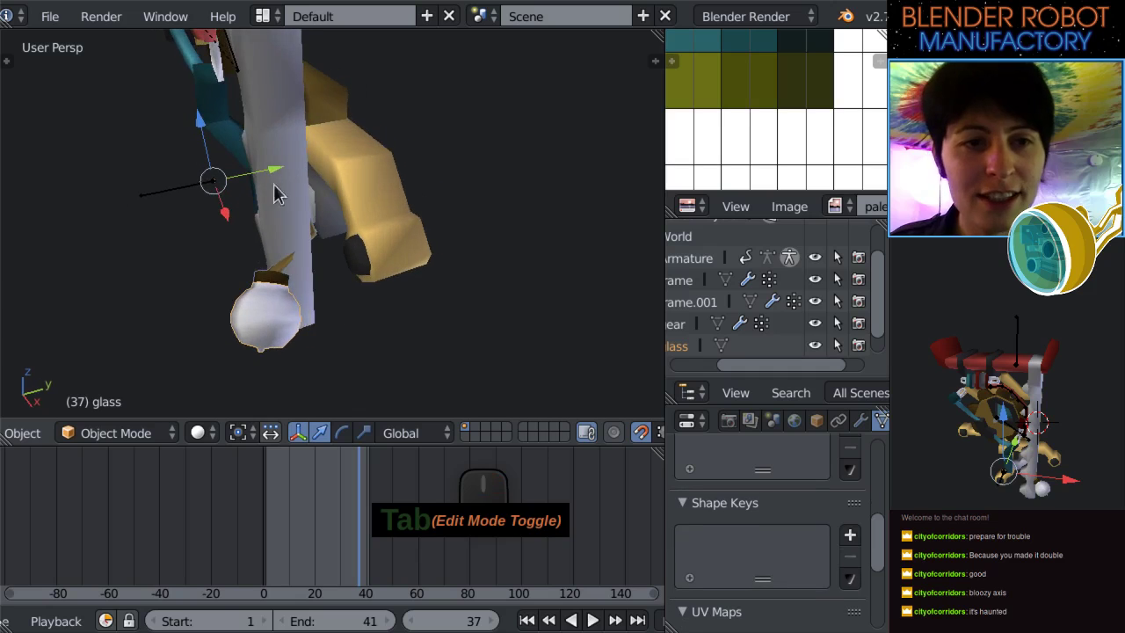
key("g")
key("y")
left_click_drag(342, 156, 318, 168)
key("shift+Tab")
middle_click_drag(318, 169, 363, 220)
left_click_drag(335, 171, 317, 187)
middle_click_drag(316, 186, 402, 217)
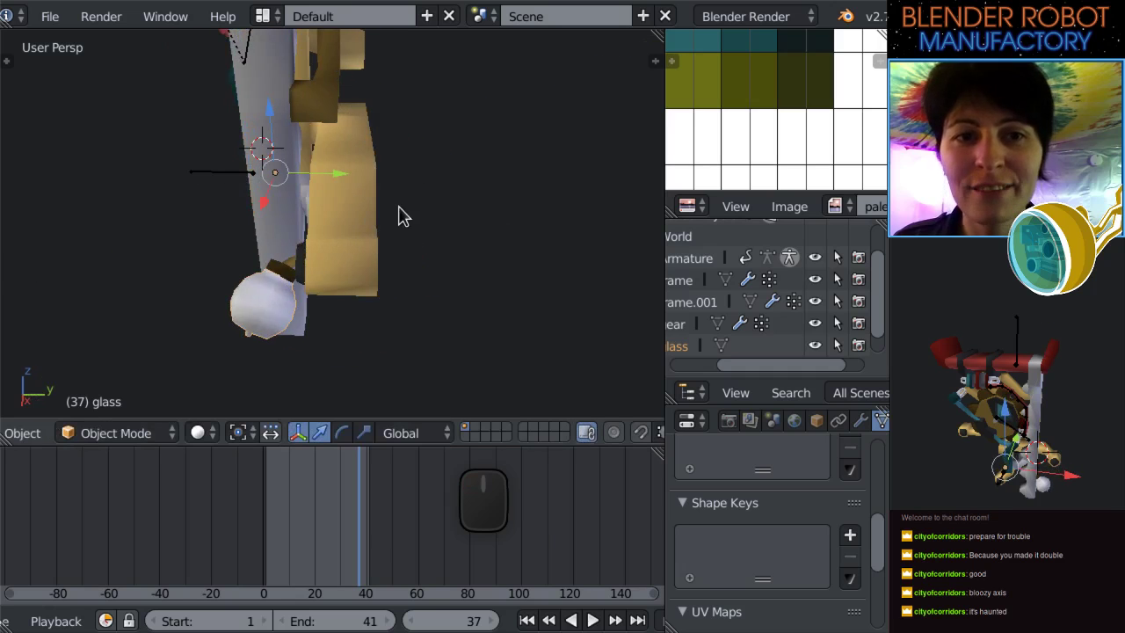
Reposition the glass bulb against the separated brown socket, adjusting it in the side and front views.
key("KP_3")
scroll(254, 245, "up", 3)
middle_click_drag(253, 244, 343, 341, "shift")
left_click_drag(352, 215, 358, 337)
left_click_drag(352, 210, 397, 220)
middle_click_drag(397, 219, 525, 226)
key("KP_1")
key("g")
left_click(468, 279)
Select the wire's upper end faces on the separated socket object and shift them in the positive Y direction toward the grey block.
middle_click_drag(470, 283, 369, 324)
scroll(449, 297, "up", 3)
key("Tab")
middle_click_drag(477, 293, 401, 248)
key("Tab")
right_click(285, 256)
key("Tab")
key("ctrl+Tab")
left_click(344, 246)
right_click(352, 218)
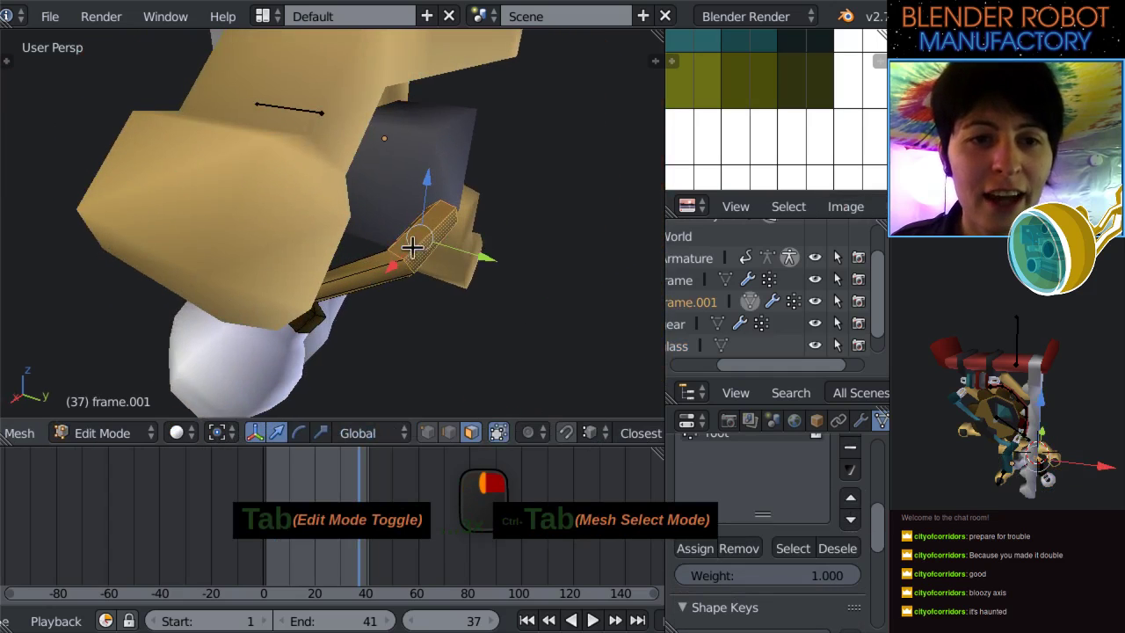
left_click_drag(491, 255, 397, 222)
middle_click_drag(397, 221, 453, 282)
scroll(467, 232, "up", 5)
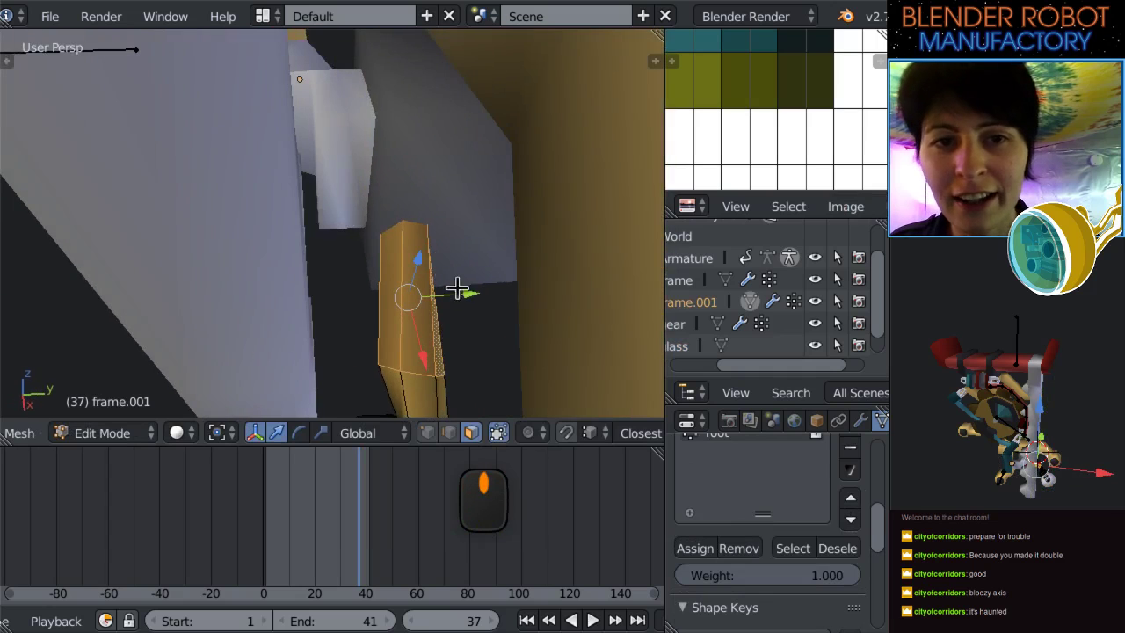
left_click_drag(475, 296, 485, 294)
Leave mesh editing and join the socket and wire object back into the robot's frame.
scroll(460, 244, "down", 4)
middle_click_drag(459, 244, 550, 190)
key("Tab")
key("KP_1")
scroll(540, 186, "down", 5)
scroll(393, 207, "up", 5)
scroll(431, 120, "down", 6)
scroll(417, 264, "up", 1)
middle_click_drag(417, 264, 343, 272)
scroll(418, 236, "up", 2)
right_click(437, 209)
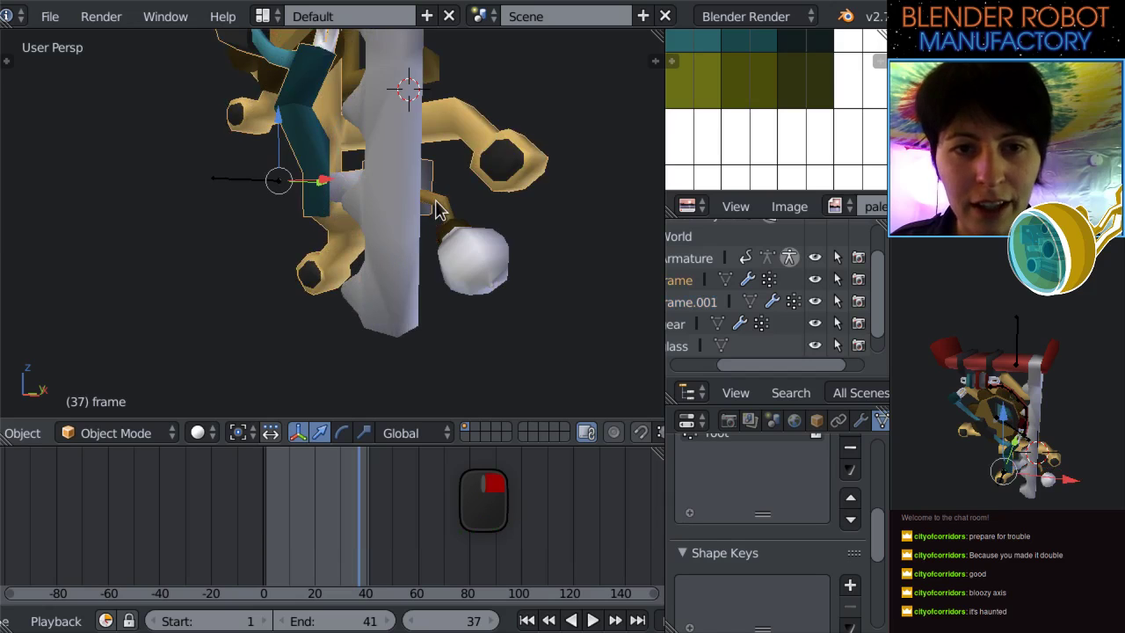
middle_click_drag(437, 208, 461, 283)
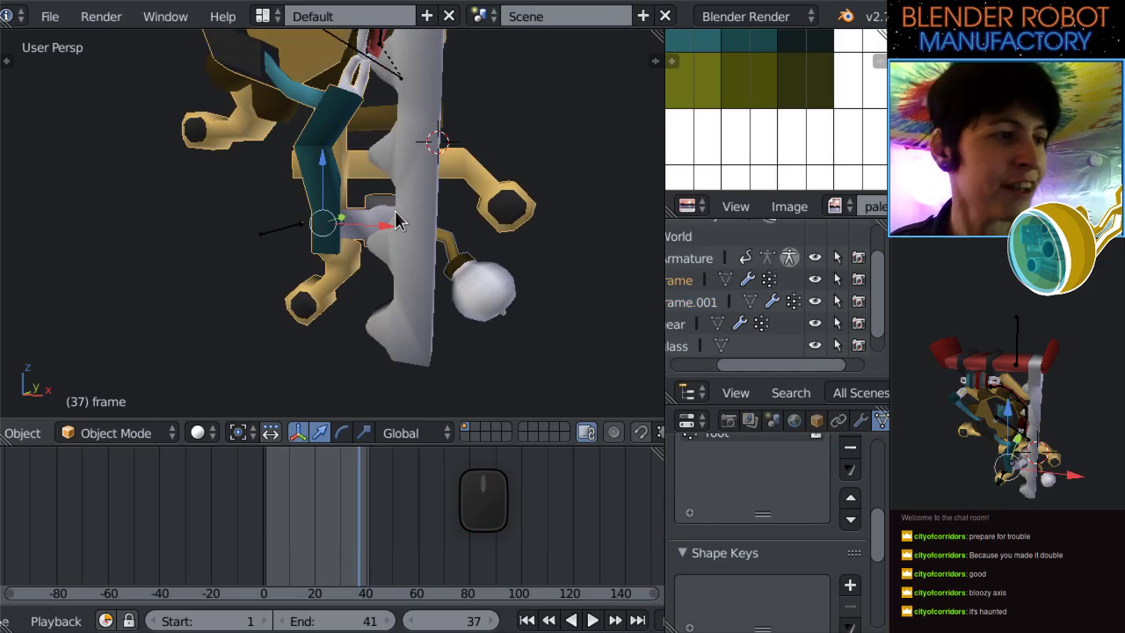
key("ctrl+j")
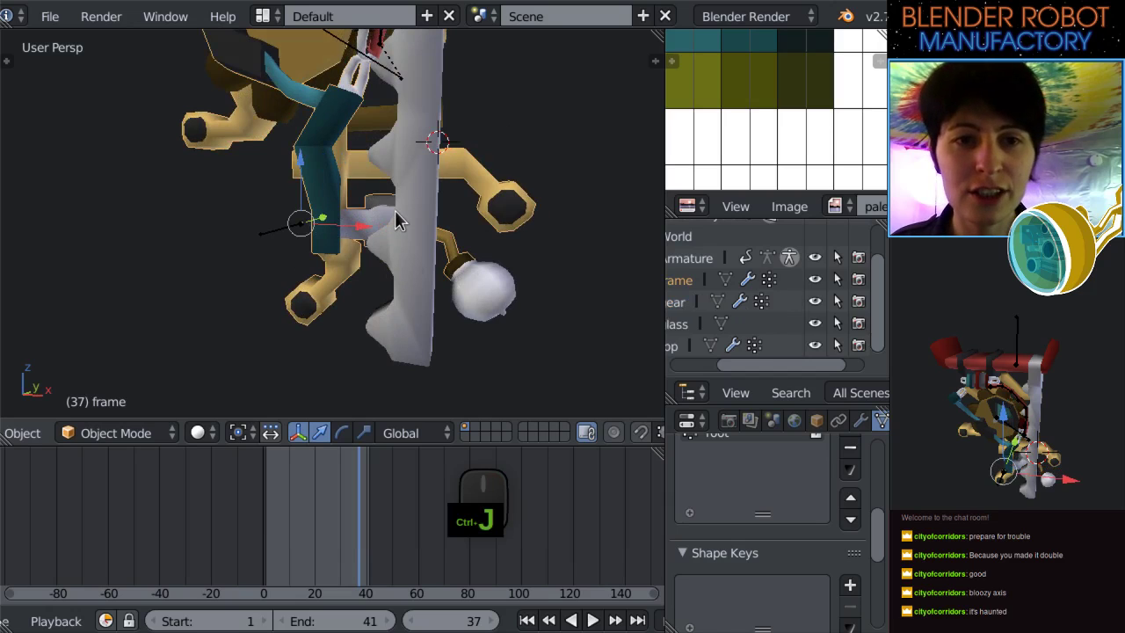
Play and scrub the lowering motion to check the column's clearance around the grey block, wire and bulb.
scroll(424, 292, "down", 2)
key("KP_1")
middle_click_drag(446, 146, 371, 239, "shift")
key("alt+a")
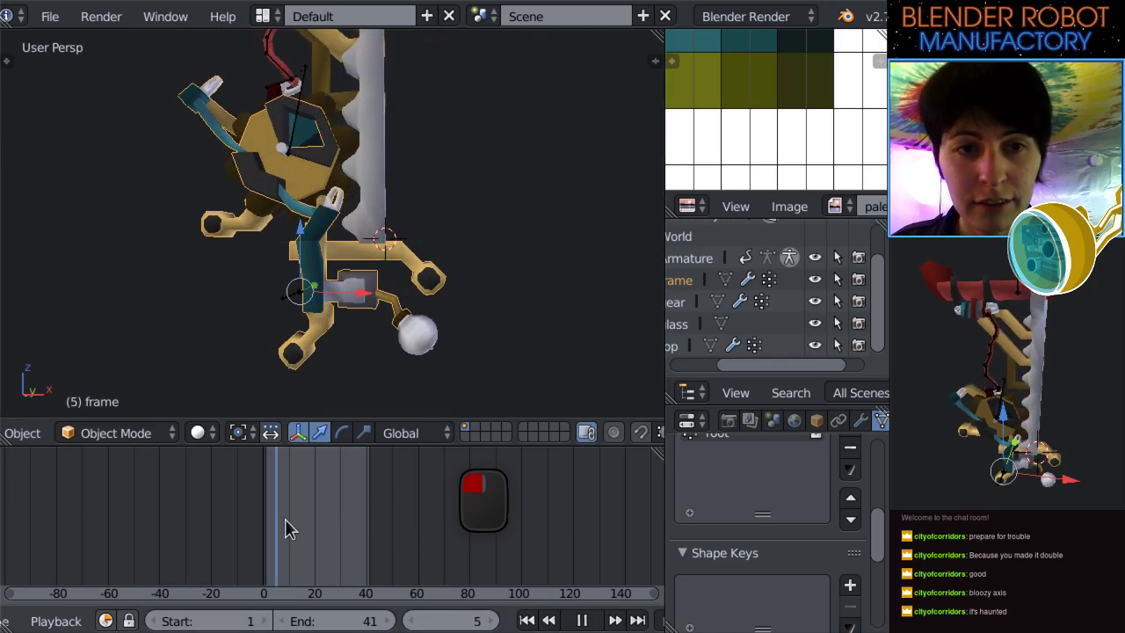
left_click_drag(324, 527, 369, 522)
key("alt+a")
middle_click_drag(387, 264, 435, 299)
scroll(348, 253, "up", 2)
mouse_move(356, 554)
left_mouse_down()
mouse_move(305, 565)
mouse_move(338, 567)
left_mouse_up()
scroll(352, 389, "down", 2)
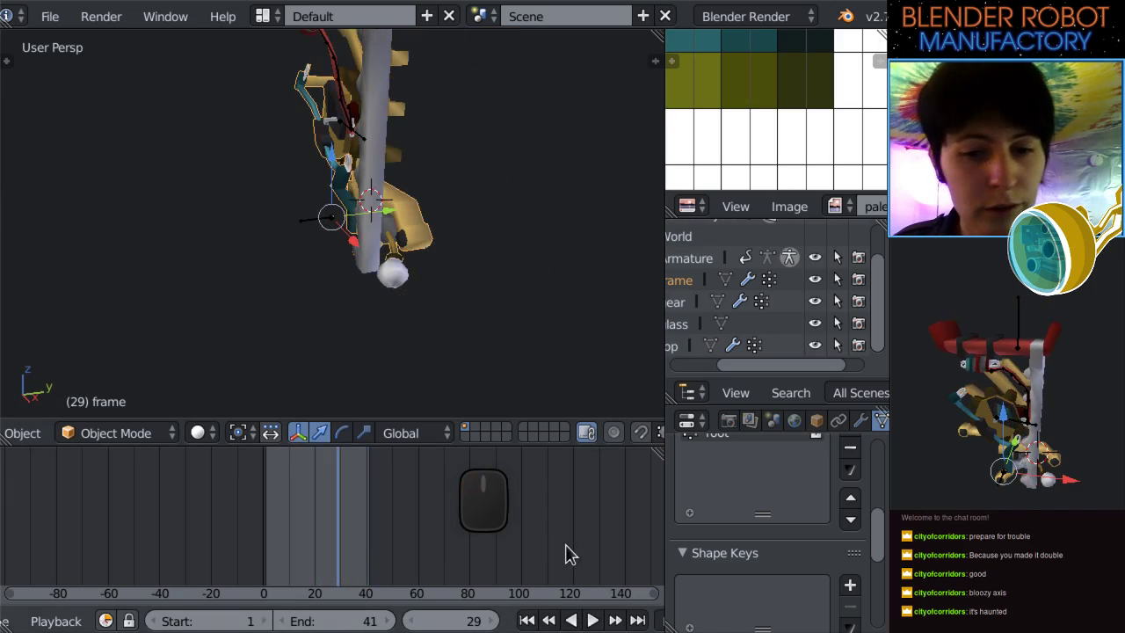
Play the animation and examine the gear, arm and column teeth up close during the lowering motion.
left_click(593, 621)
scroll(468, 228, "up", 6)
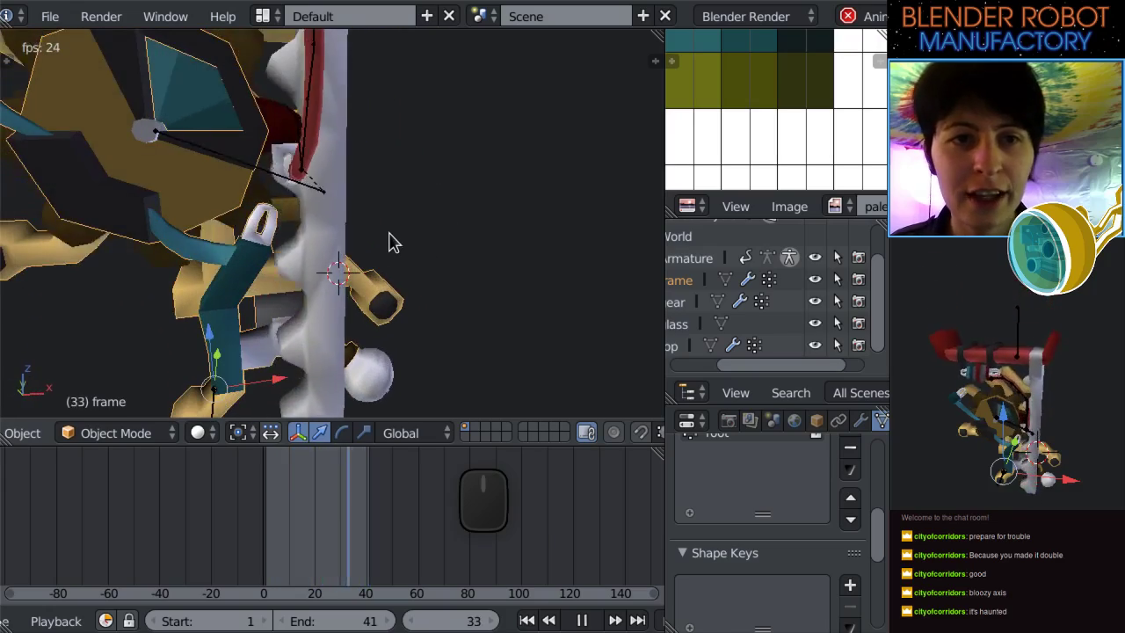
scroll(361, 237, "down", 6)
scroll(430, 208, "up", 5)
middle_click_drag(152, 229, 103, 259, "shift")
scroll(352, 79, "up", 6)
scroll(275, 288, "down", 7)
scroll(342, 237, "up", 5)
scroll(316, 268, "down", 2)
scroll(103, 258, "up", 4)
scroll(384, 188, "down", 3)
middle_click_drag(384, 188, 376, 131)
key("KP_1")
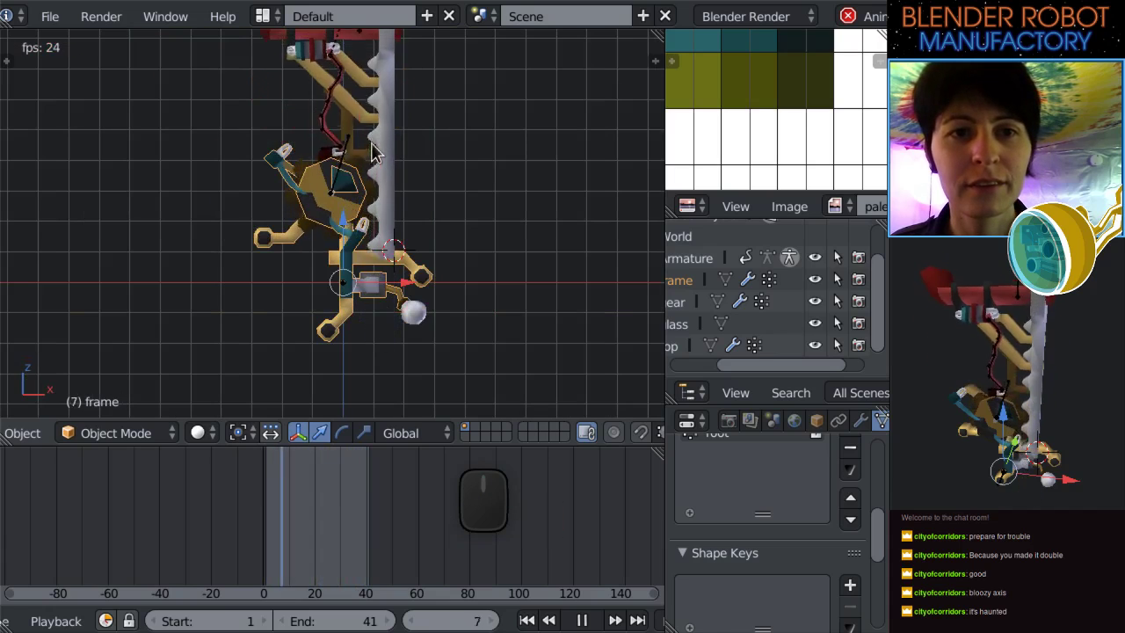
Review the whole robot's looping lowering motion from the front and from several orbited angles.
middle_click_drag(373, 154, 398, 224, "shift")
scroll(396, 224, "down", 3)
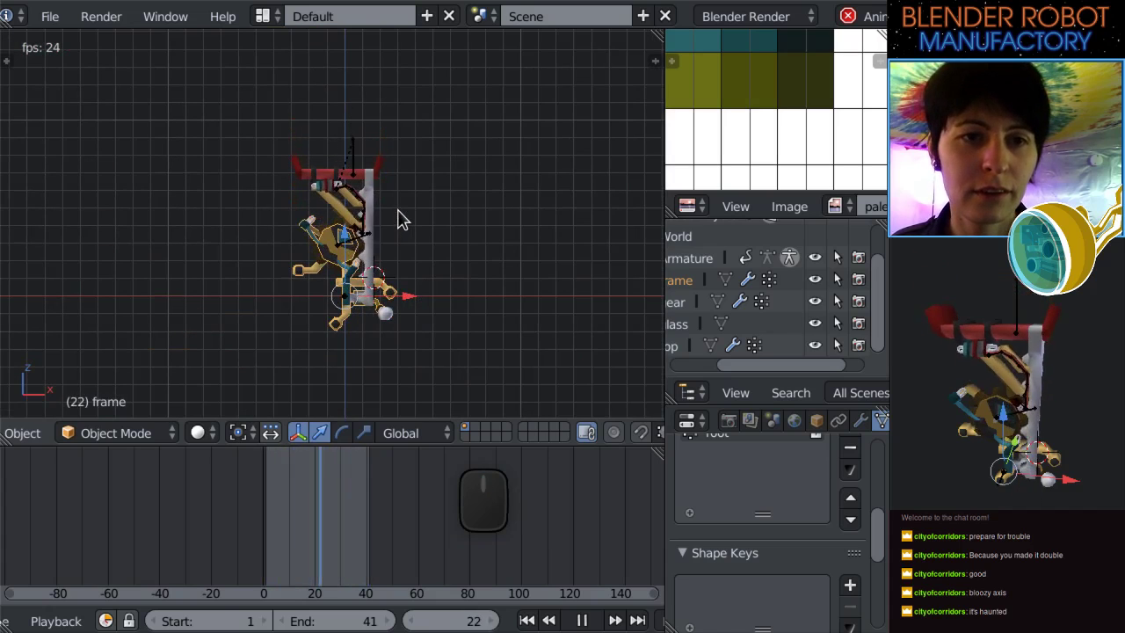
scroll(396, 224, "up", 4)
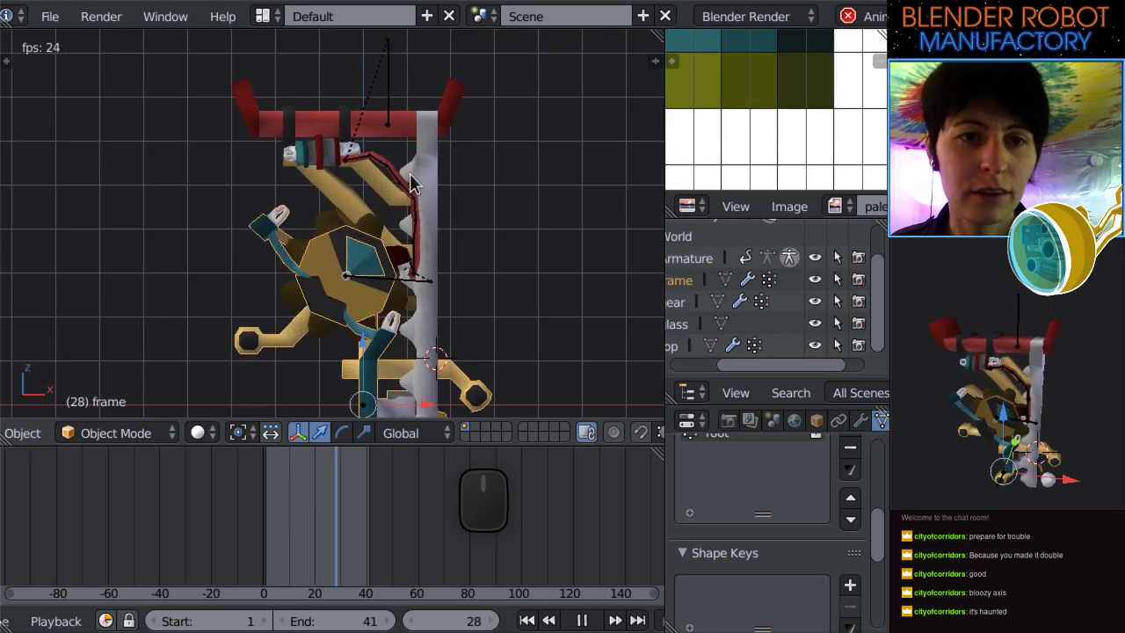
scroll(416, 180, "down", 4)
scroll(407, 186, "up", 4)
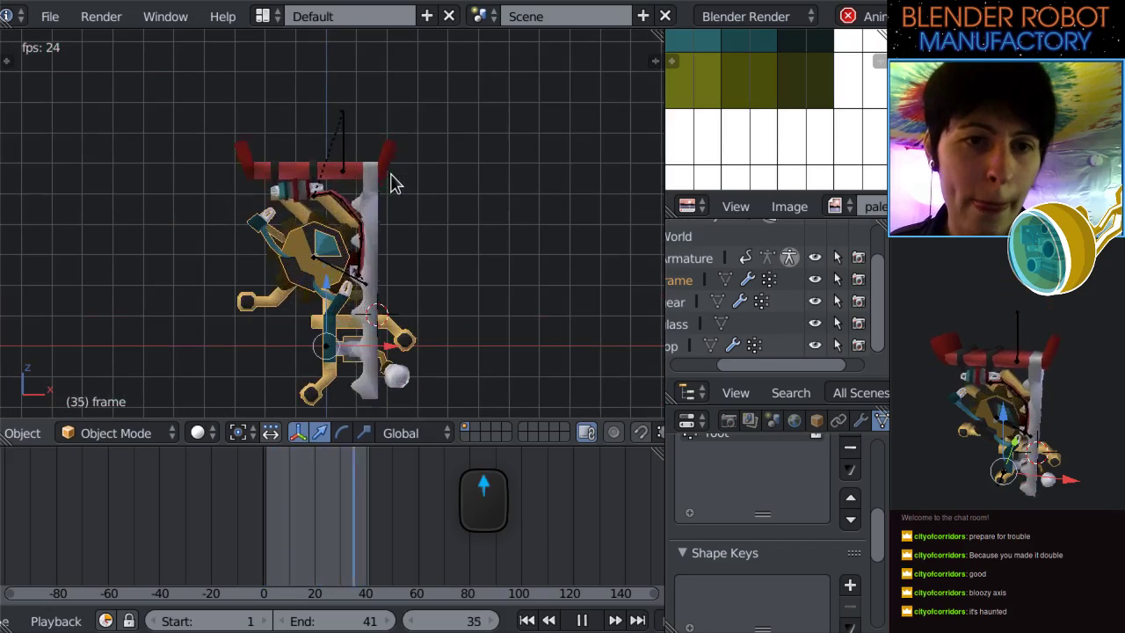
middle_click_drag(428, 162, 334, 171)
key("KP_1")
scroll(321, 171, "up", 2)
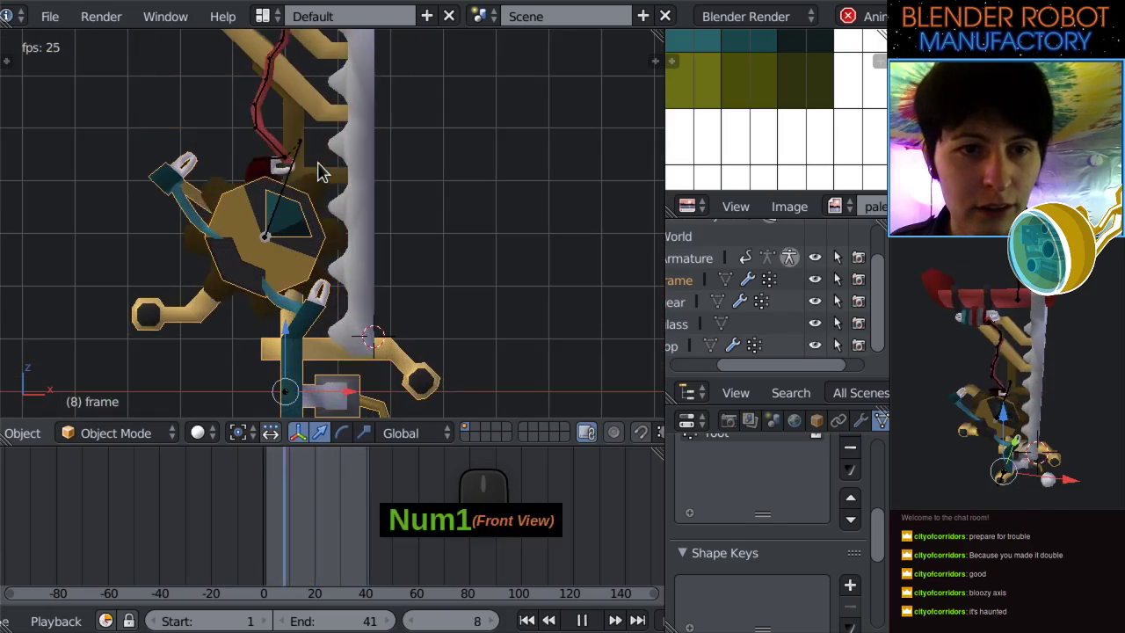
scroll(323, 171, "down", 3)
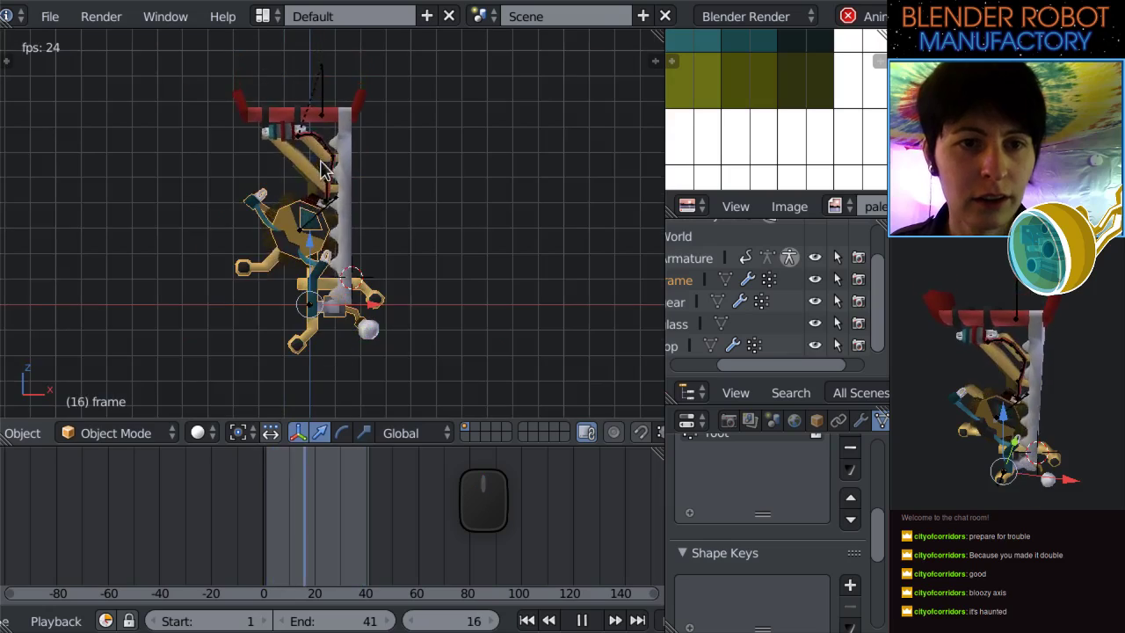
middle_click_drag(324, 172, 594, 213)
scroll(517, 219, "up", 2)
middle_click_drag(517, 219, 431, 242)
scroll(492, 259, "down", 3)
scroll(434, 289, "up", 3)
key("KP_1")
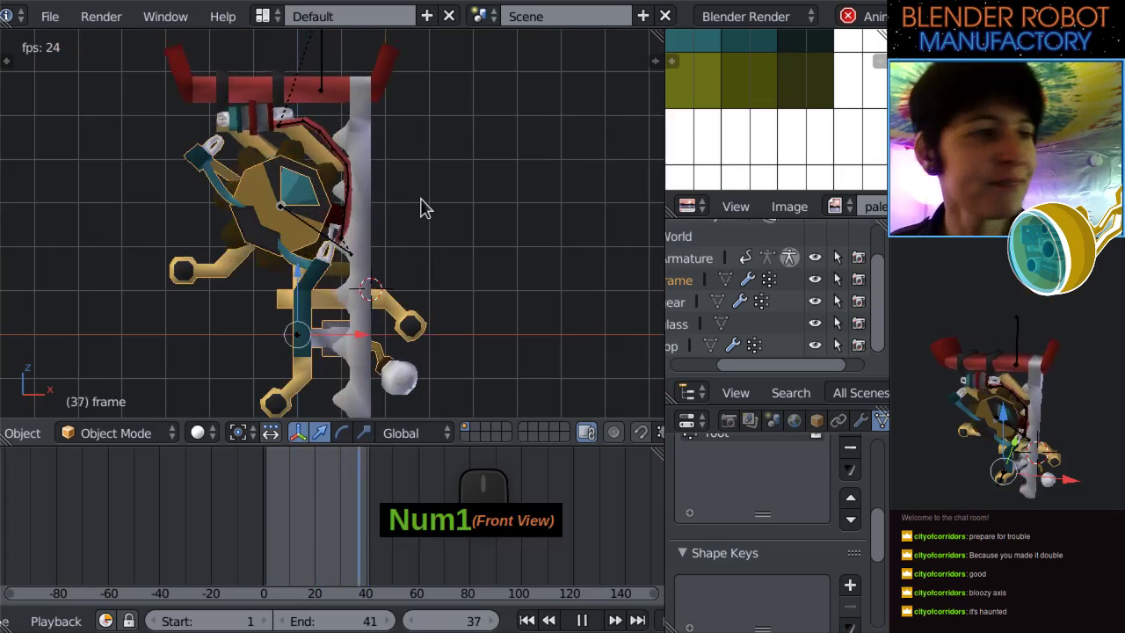
middle_click_drag(395, 212, 42, 205)
middle_click_drag(397, 258, 422, 283)
key("KP_1")
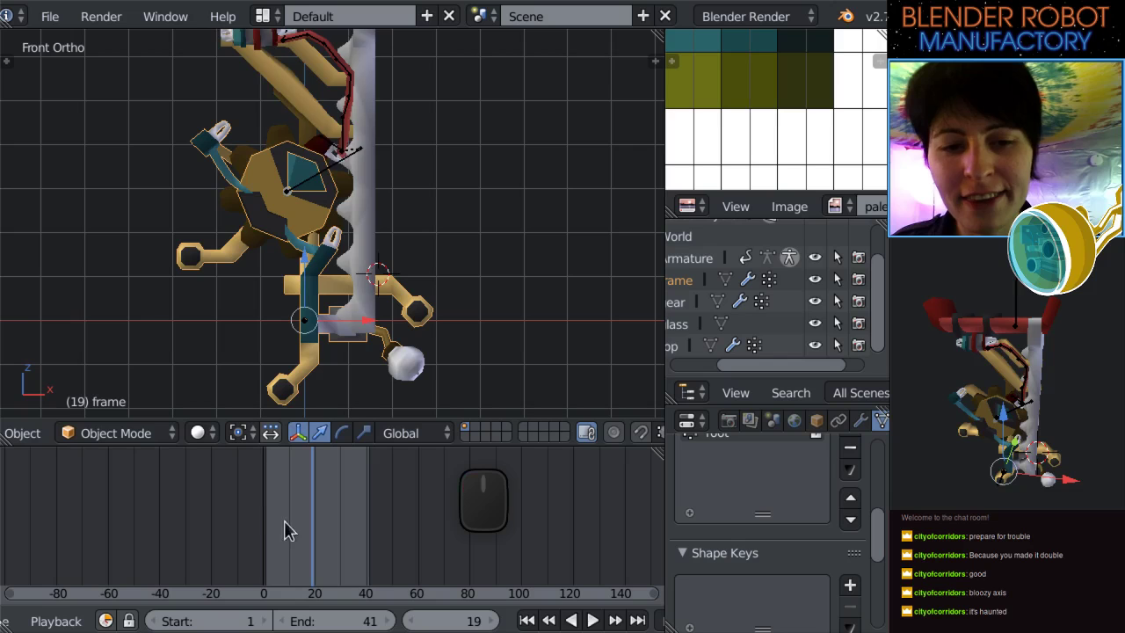
Stop playback and open the frame mesh for editing at the upright behind the gear.
key("Escape")
middle_click_drag(183, 45, 75, 296)
scroll(444, 244, "up", 2)
key("KP_1")
scroll(419, 263, "down", 3)
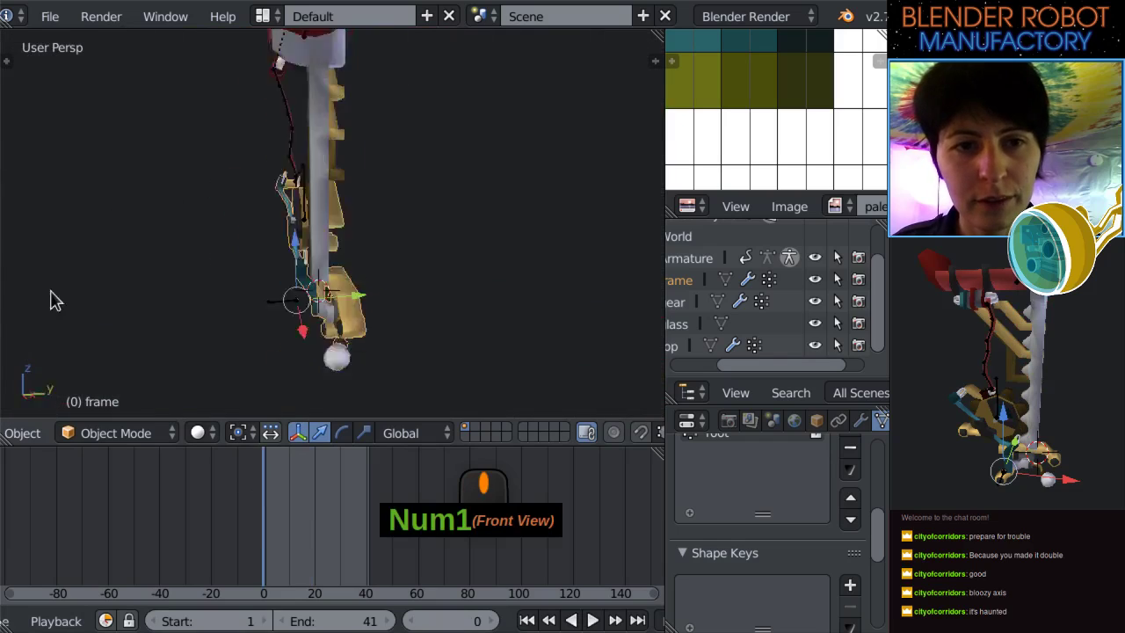
scroll(273, 266, "up", 4)
middle_click_drag(272, 266, 356, 203)
key("Tab")
scroll(356, 202, "up", 3)
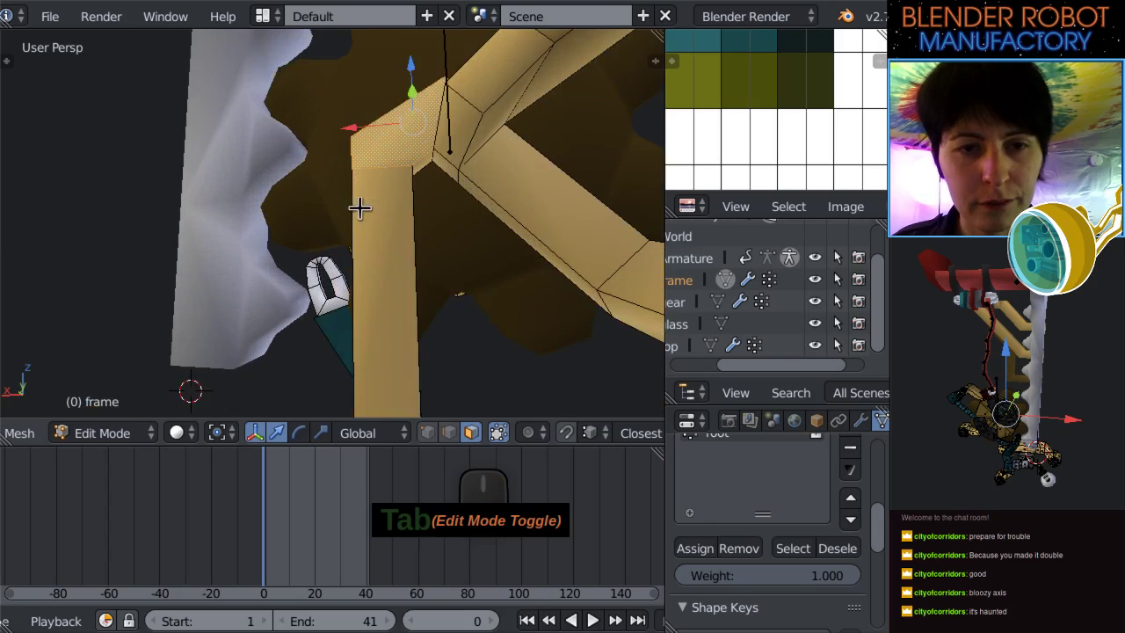
Try to add an edge loop to the frame's upright behind the gear.
key("ctrl+r")
right_click(401, 221)
scroll(401, 221, "down", 3)
middle_click_drag(395, 234, 332, 339)
scroll(420, 213, "up", 3)
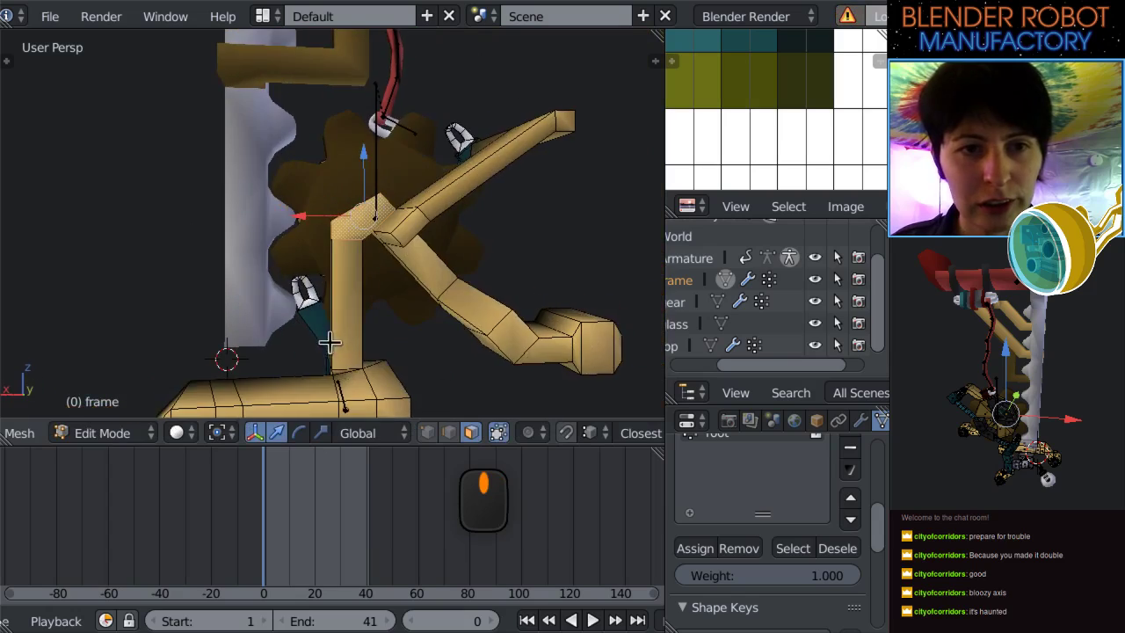
Scrub the timeline and inspect the frame's upright and branching struts behind the gear.
key("KP_1")
scroll(406, 267, "down", 4)
middle_click_drag(407, 267, 396, 259)
scroll(393, 265, "down", 1)
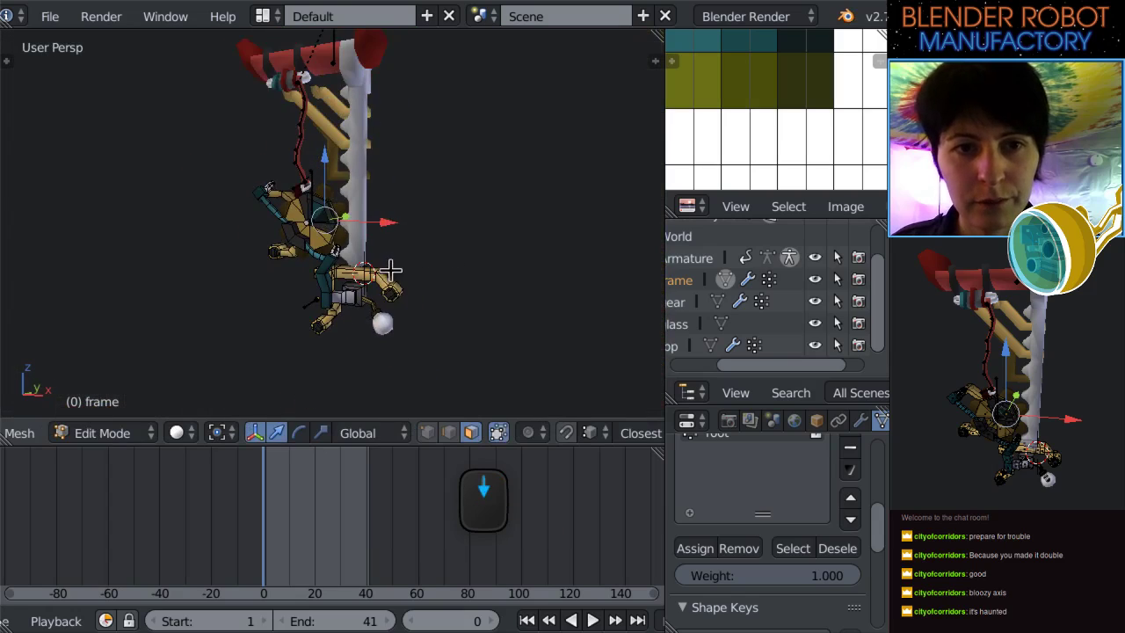
left_click_drag(337, 527, 260, 520)
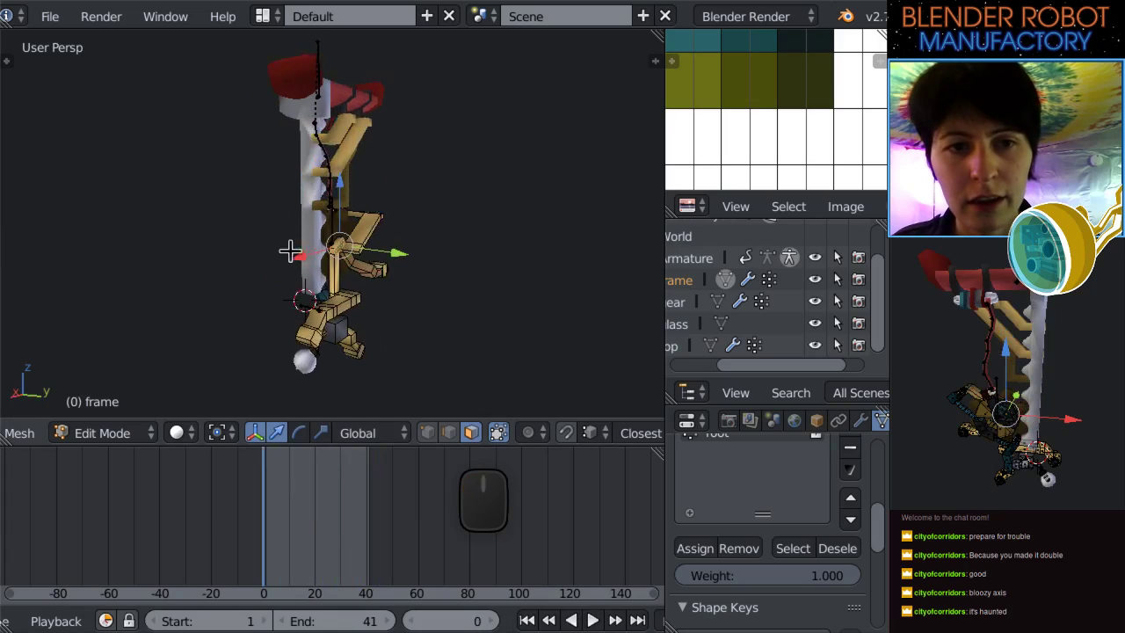
scroll(263, 252, "up", 7)
middle_click_drag(338, 206, 381, 169)
scroll(361, 243, "up", 2)
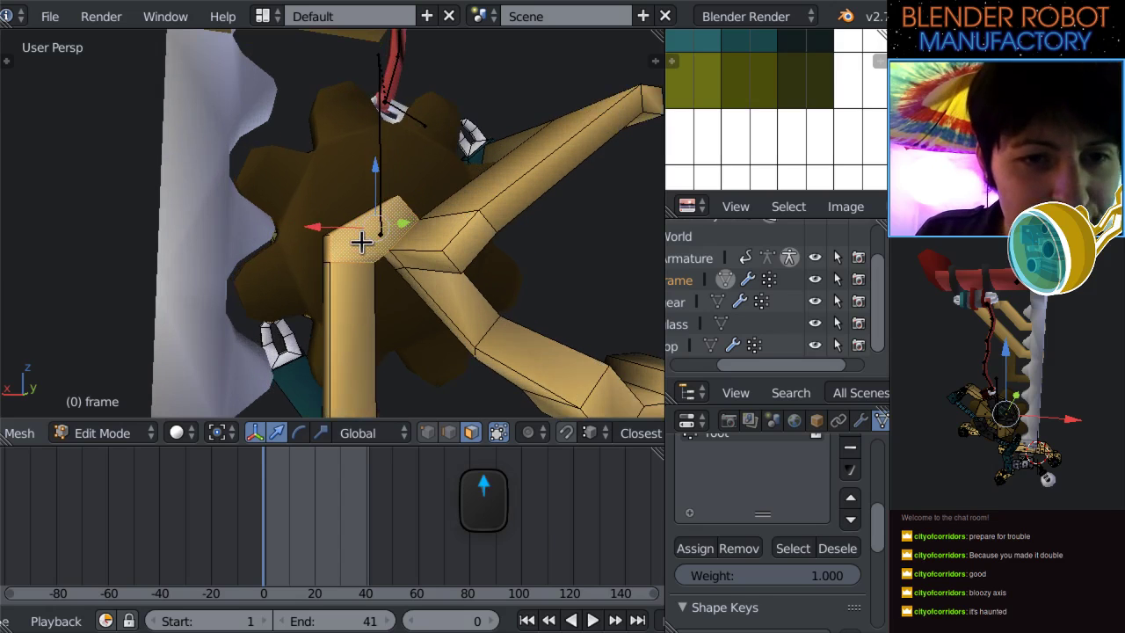
scroll(362, 242, "down", 2)
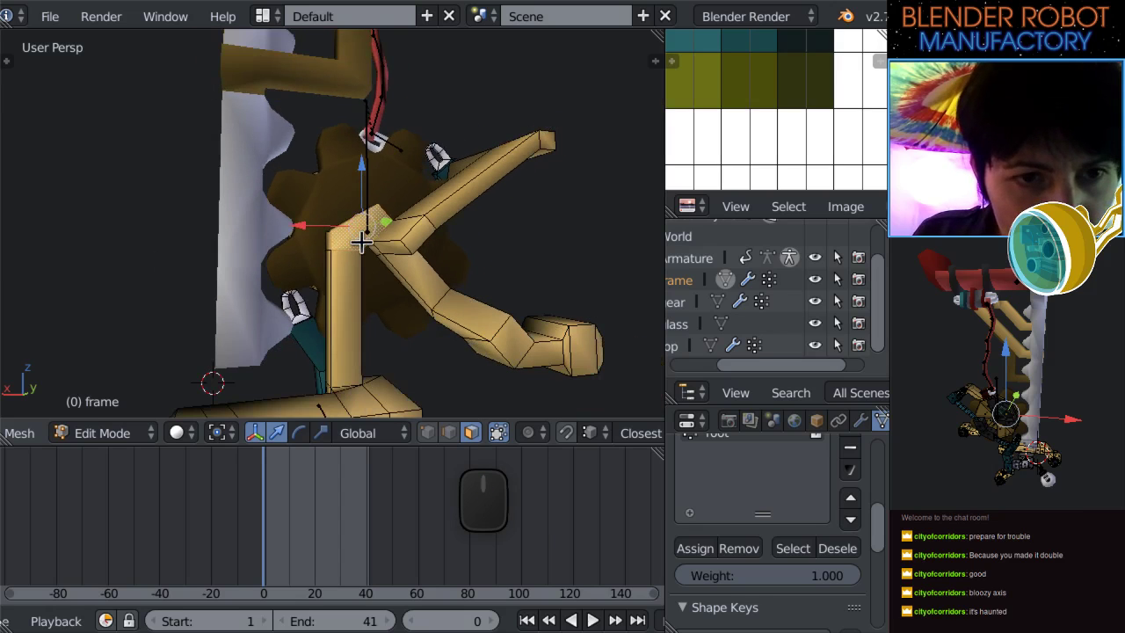
middle_click_drag(361, 242, 93, 261)
scroll(323, 246, "down", 5)
key("KP_1")
scroll(455, 246, "down", 2)
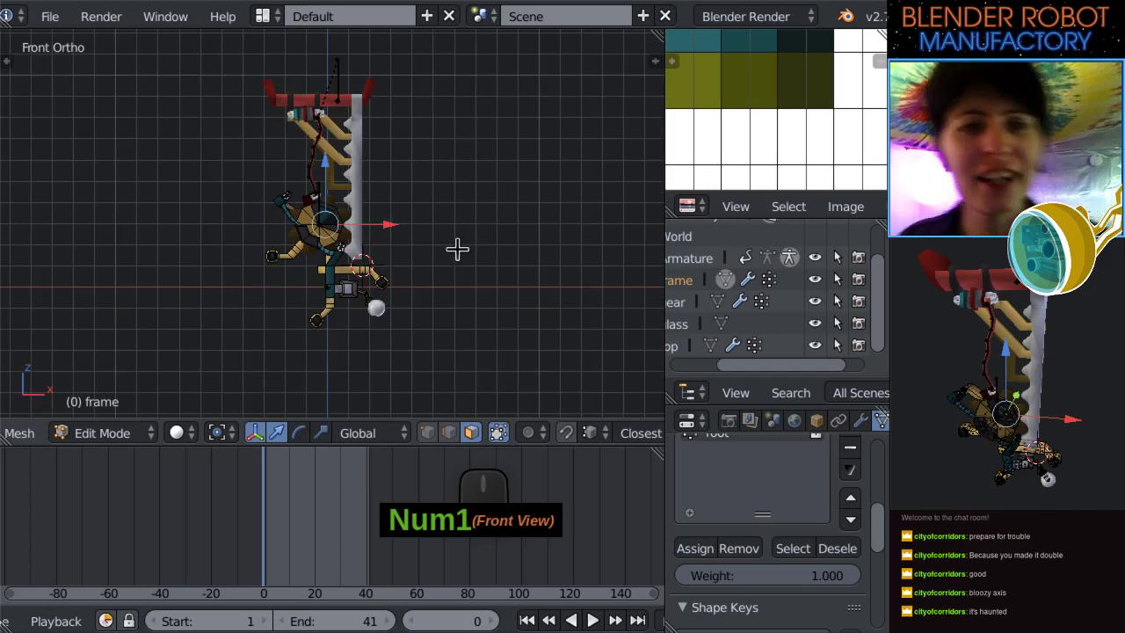
Scrub the timeline repeatedly and check the column's travel past the frame from front and angled views.
middle_click_drag(419, 158, 394, 254, "shift")
scroll(394, 260, "up", 2)
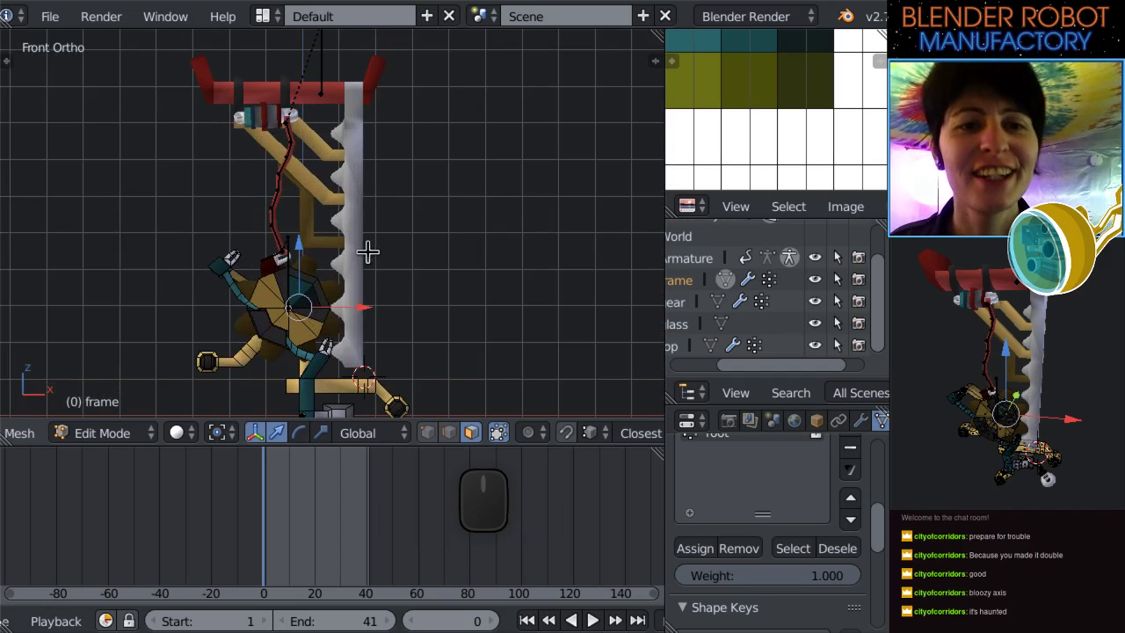
left_click_drag(276, 492, 251, 505)
middle_click_drag(387, 264, 357, 281)
scroll(356, 281, "down", 1)
scroll(357, 282, "down", 2)
mouse_move(238, 515)
left_mouse_down()
mouse_move(339, 512)
mouse_move(251, 524)
left_mouse_up()
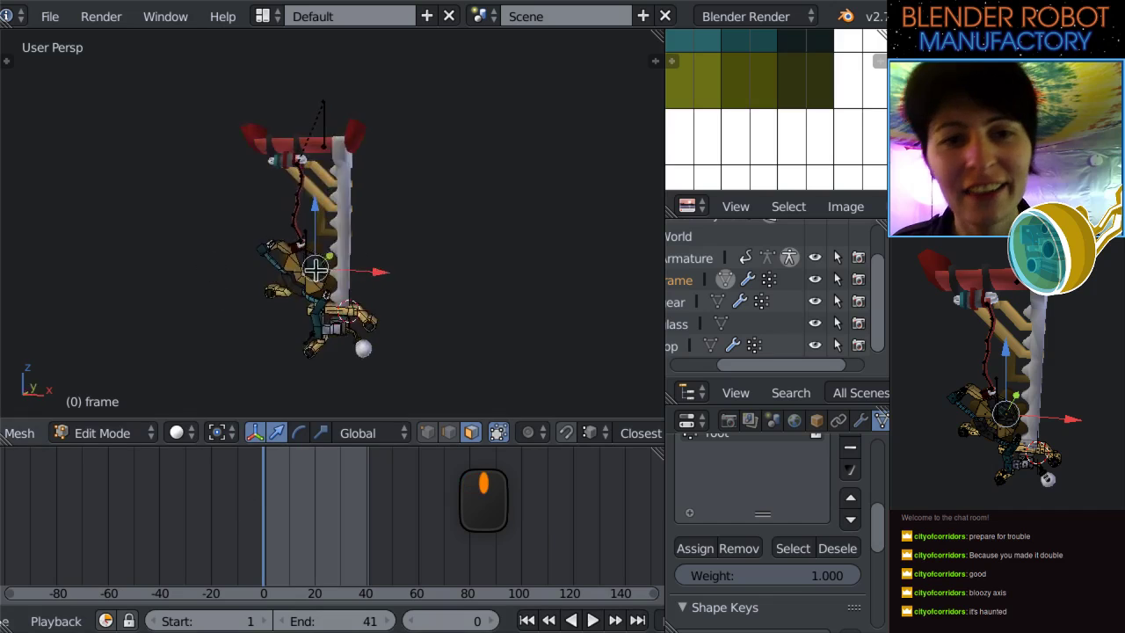
left_click_drag(380, 505, 247, 502)
scroll(399, 286, "up", 4)
middle_click_drag(399, 287, 423, 299, "shift")
middle_click_drag(446, 208, 458, 237)
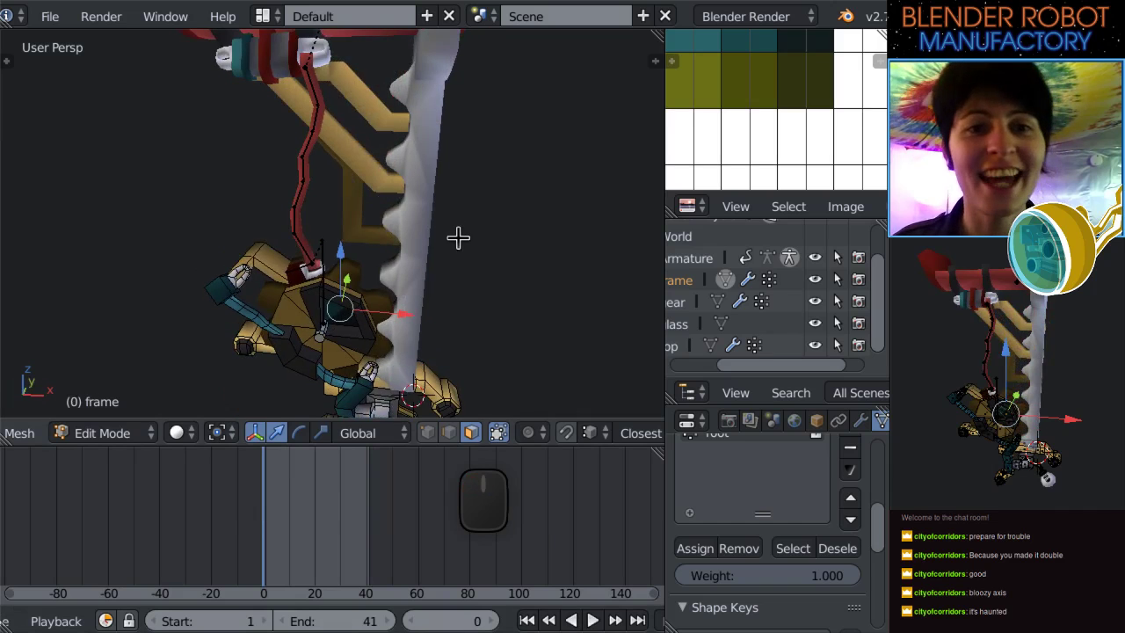
middle_click_drag(455, 148, 432, 184)
key("KP_1")
scroll(431, 184, "up", 5)
Play the animation again and review the complete lowering motion from the side and front.
left_click(594, 620)
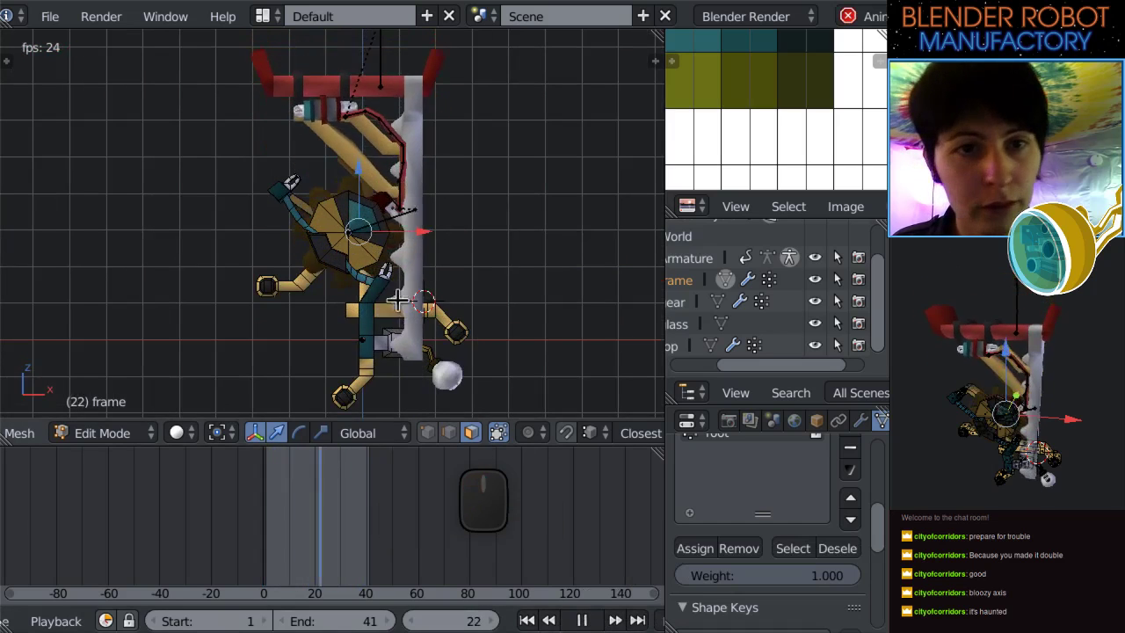
middle_click_drag(385, 279, 497, 281)
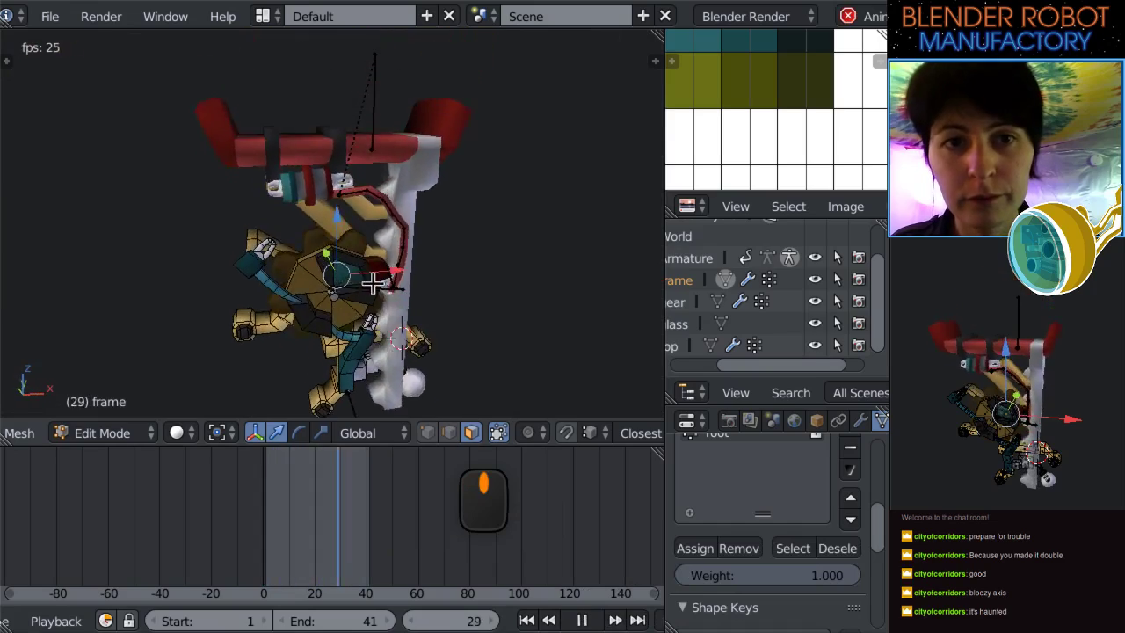
middle_click_drag(430, 243, 326, 116)
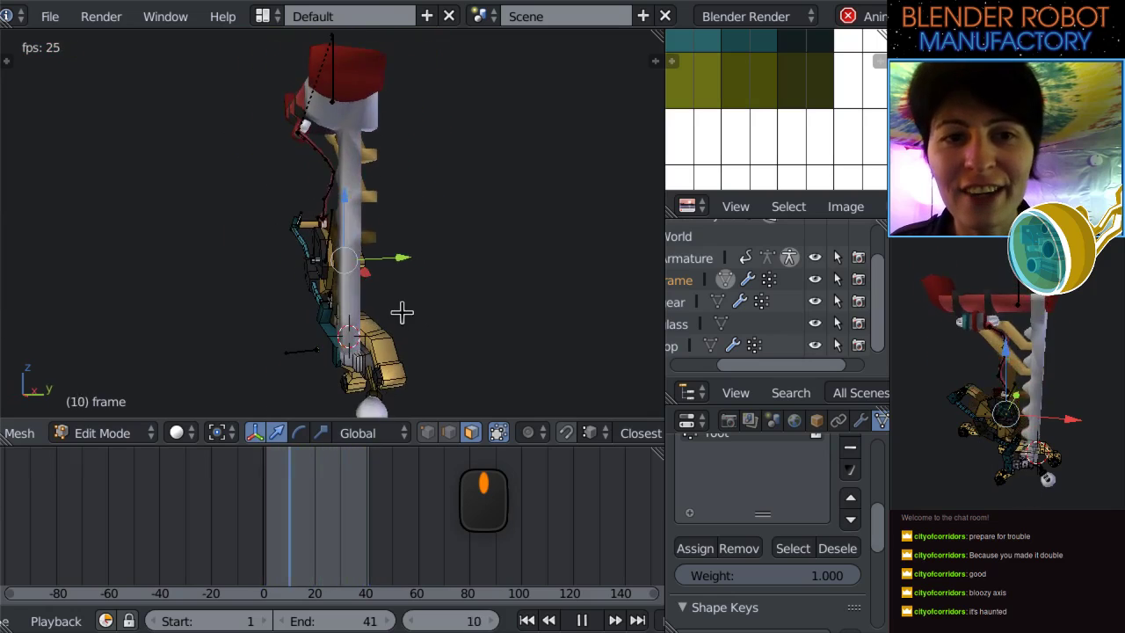
key("KP_1")
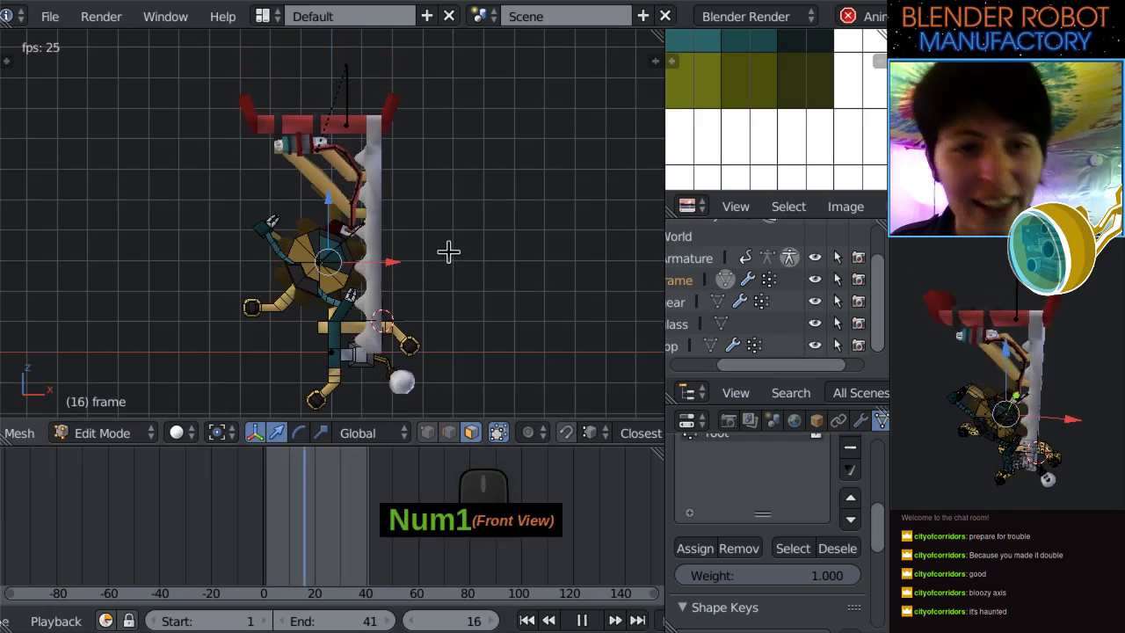
scroll(445, 248, "down", 1)
middle_click_drag(445, 249, 464, 255, "shift")
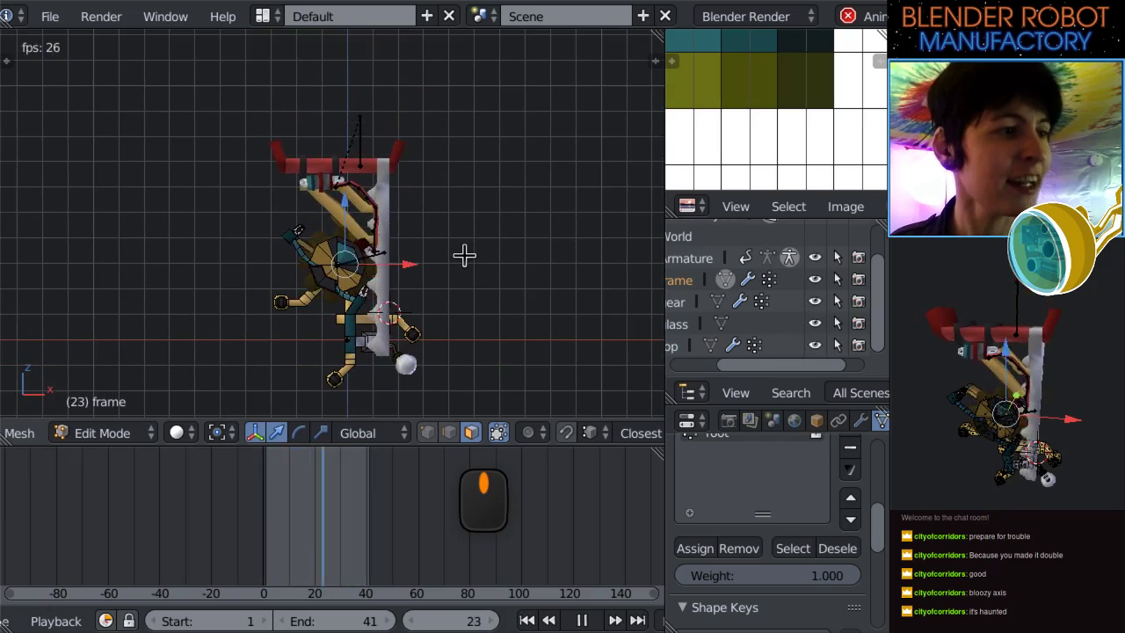
scroll(464, 255, "up", 2)
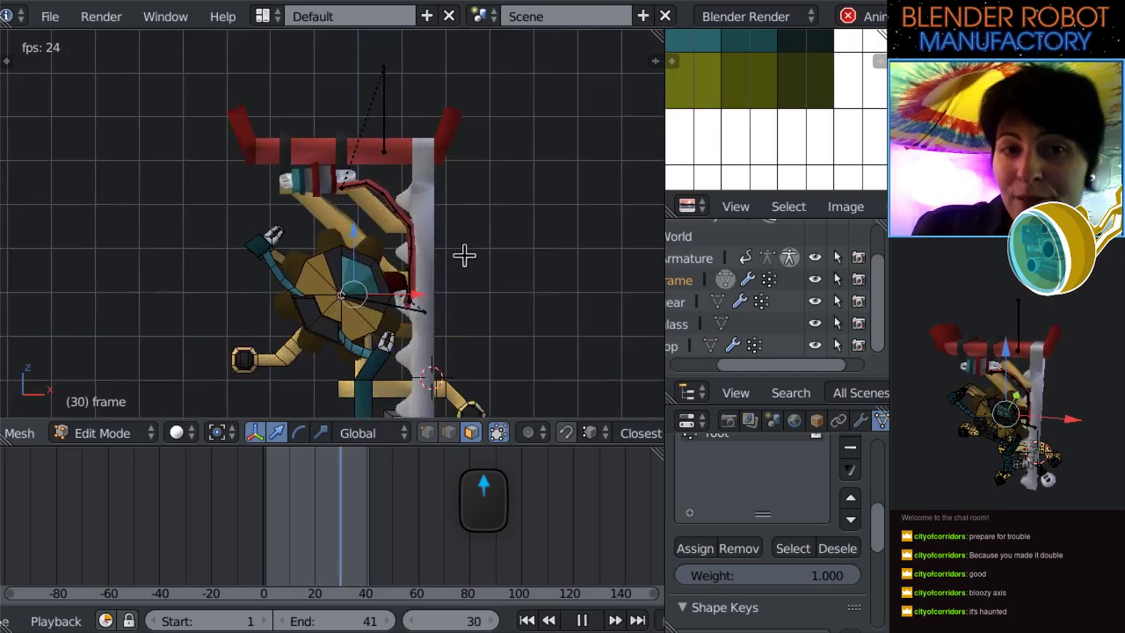
scroll(436, 237, "down", 4)
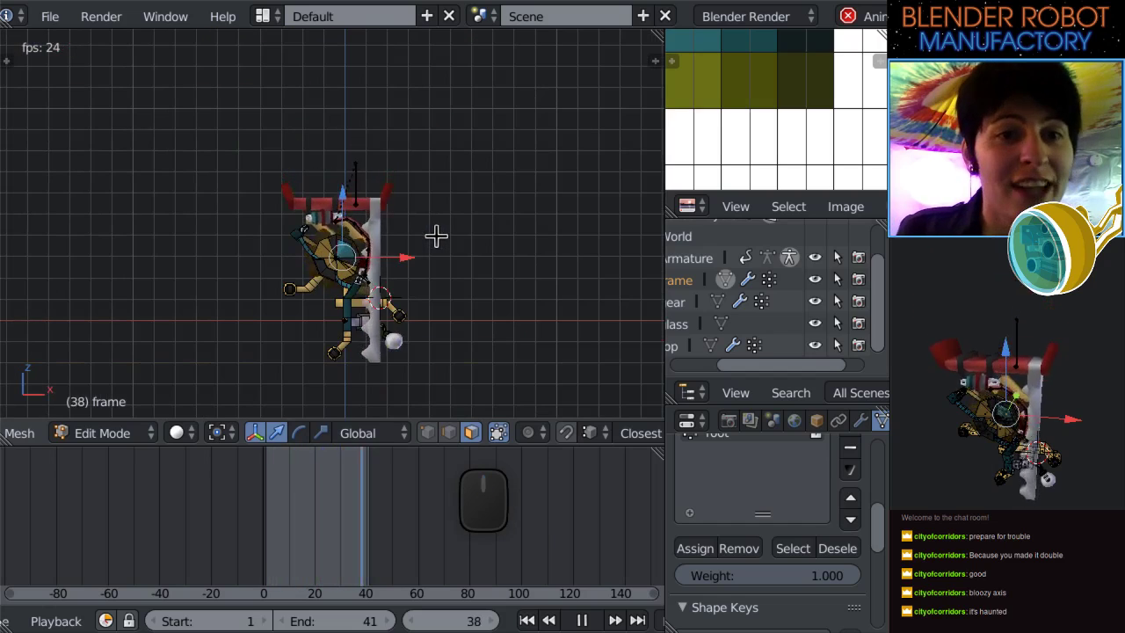
scroll(435, 212, "up", 2)
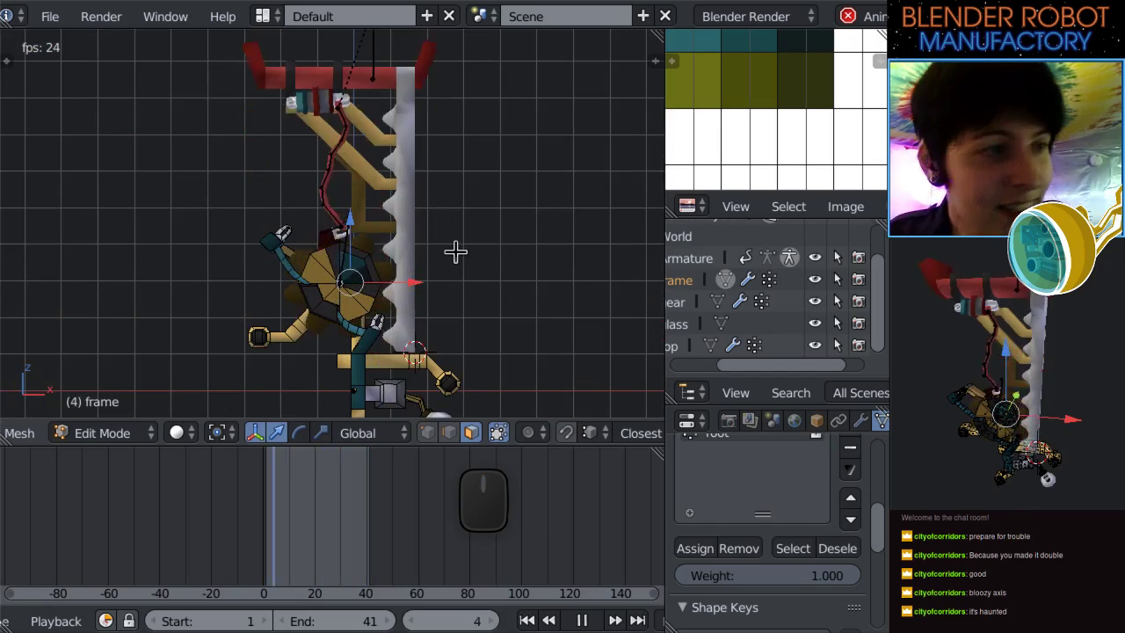
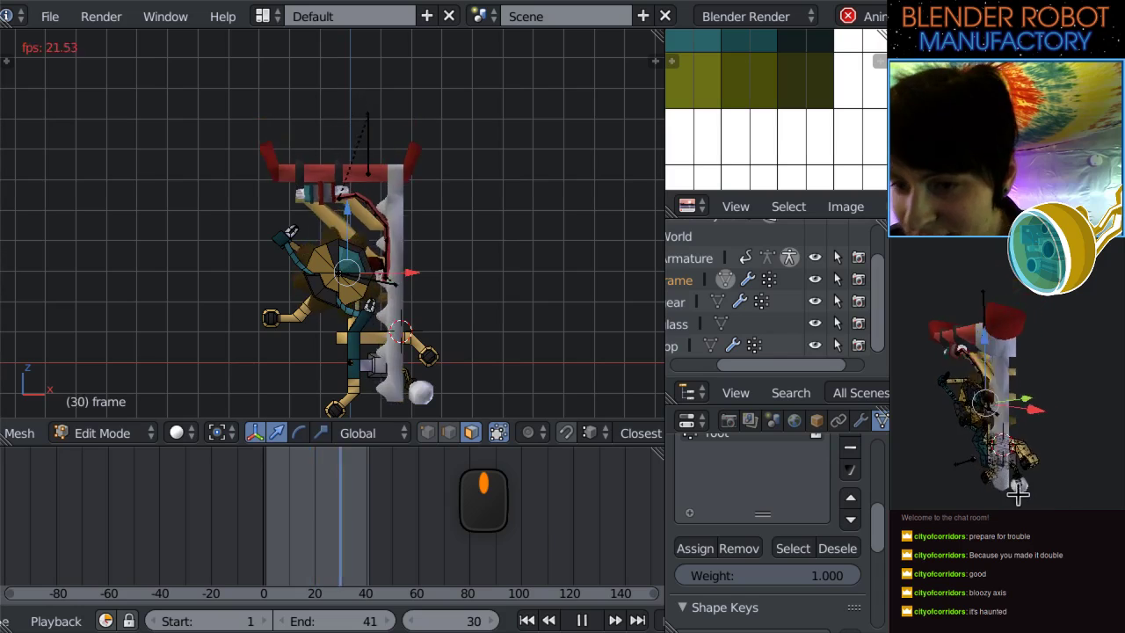
Examine the playing robot in the smaller 3D view using wireframe shading and recentre it in the main view.
key("z")
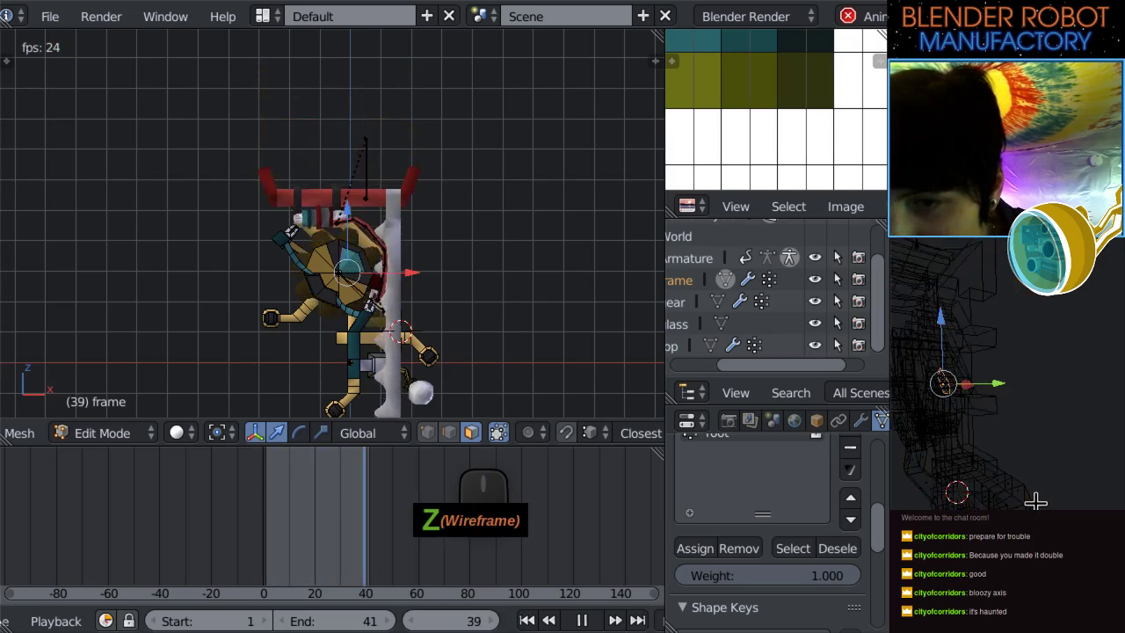
scroll(1035, 501, "down", 2)
scroll(1095, 503, "up", 2)
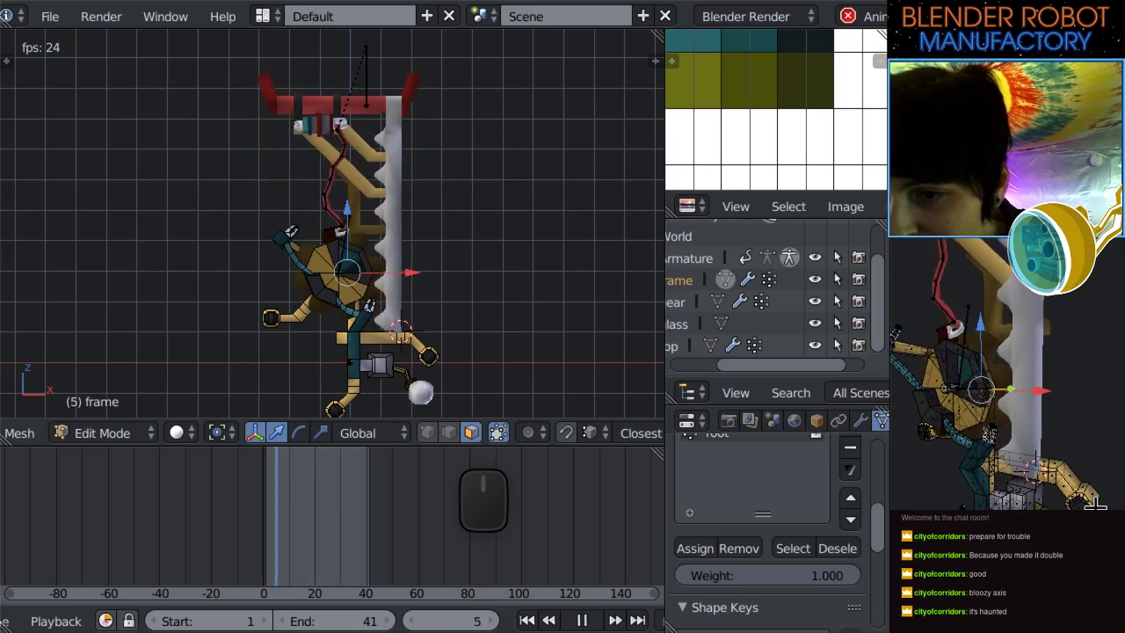
middle_click_drag(1097, 480, 1092, 508, "shift")
scroll(343, 272, "down", 1)
scroll(352, 263, "up", 1)
middle_click_drag(356, 223, 346, 159, "shift")
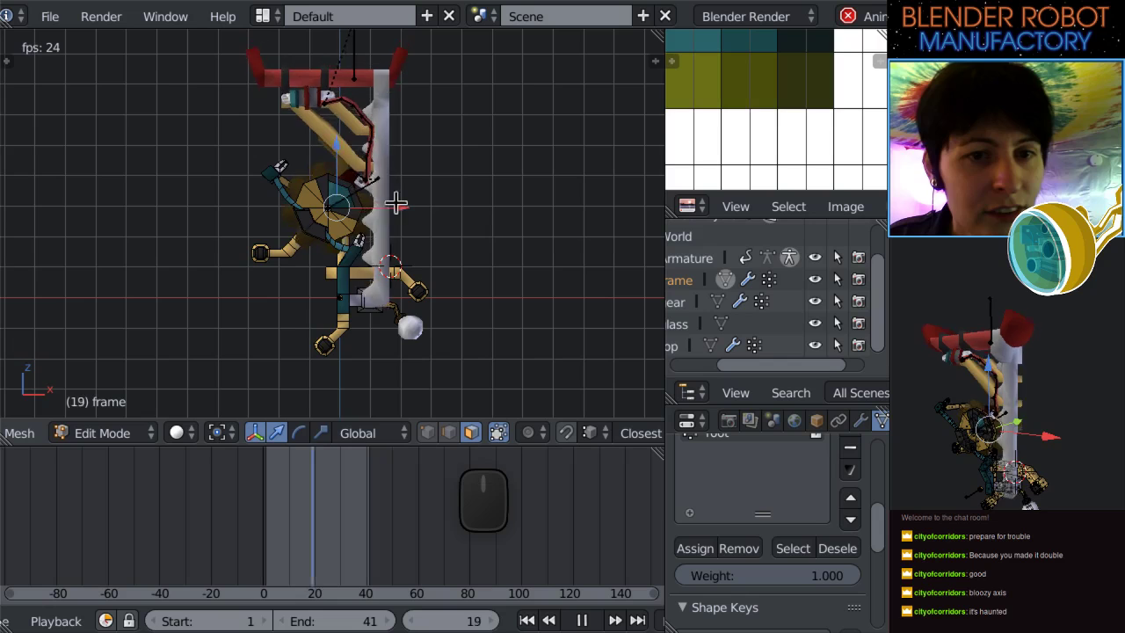
Stop the animation playback and return to frame 0.
middle_click_drag(426, 206, 437, 246, "shift")
left_click_drag(439, 545, 235, 546)
key("alt+a")
scroll(351, 237, "down", 1)
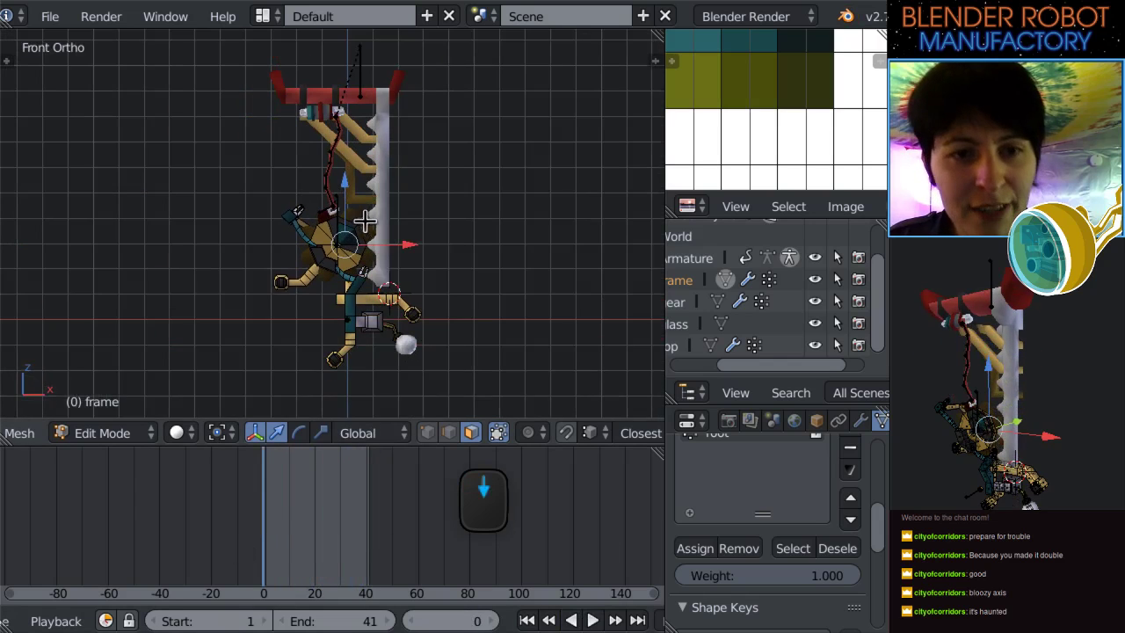
middle_click_drag(351, 237, 362, 275, "shift")
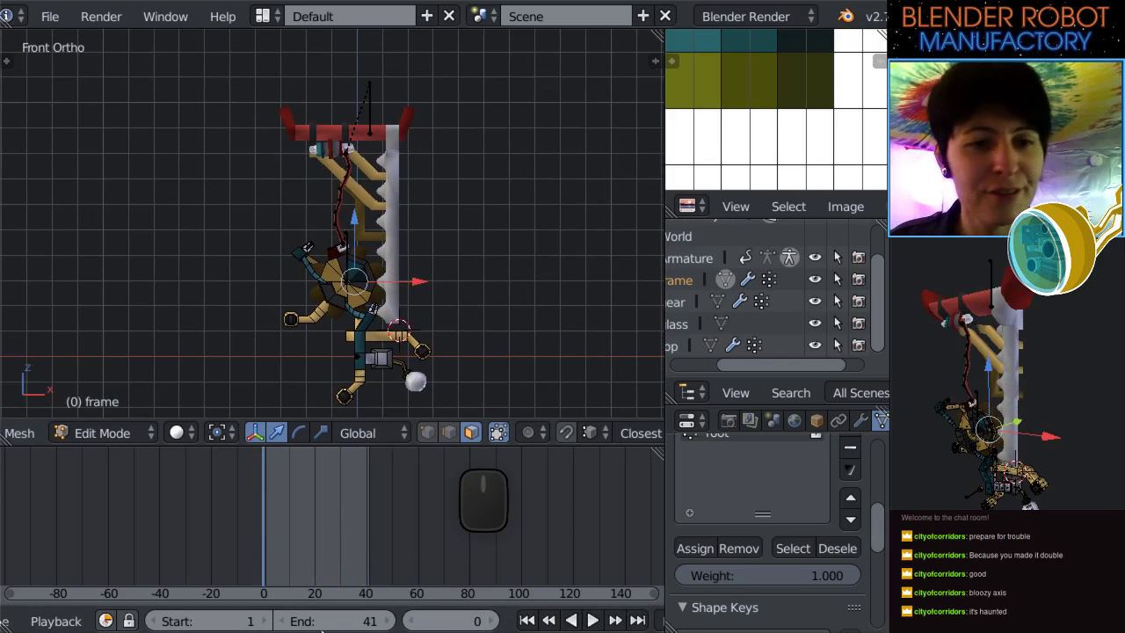
Switch the timeline area to the Dope Sheet editor.
scroll(322, 624, "up", 5)
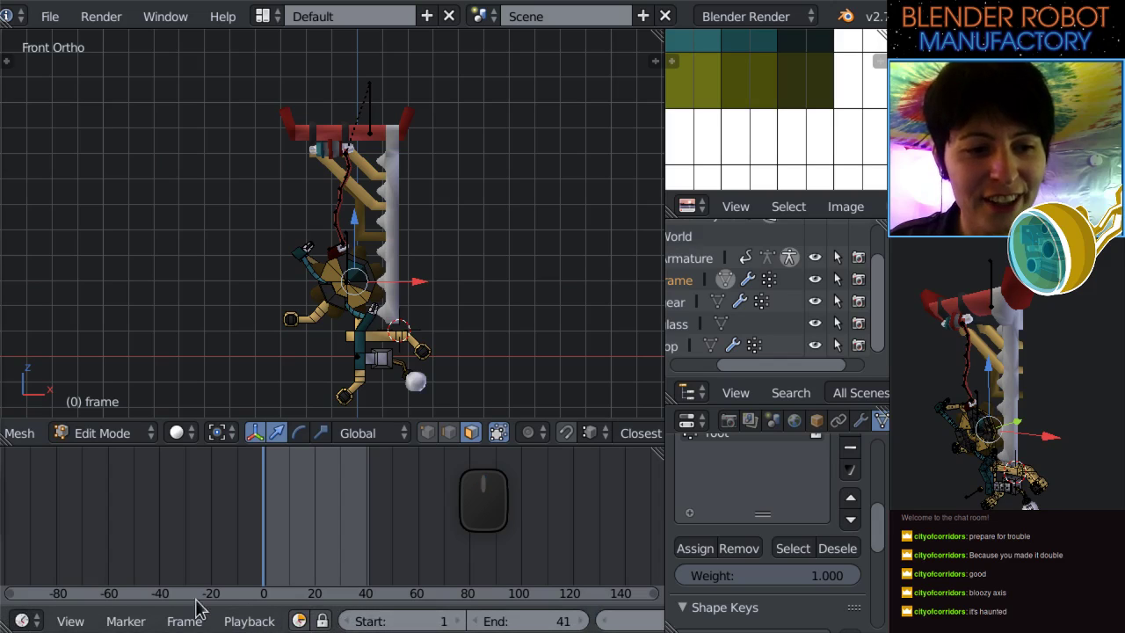
left_click(22, 621)
left_click(70, 509)
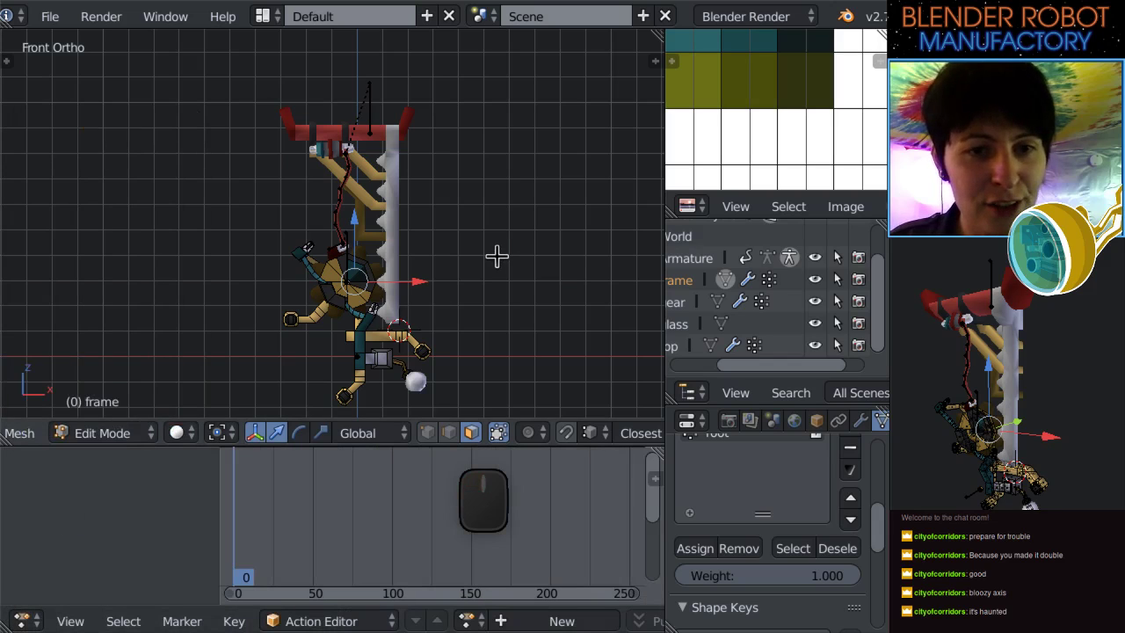
scroll(494, 260, "up", 2)
scroll(729, 312, "up", 3)
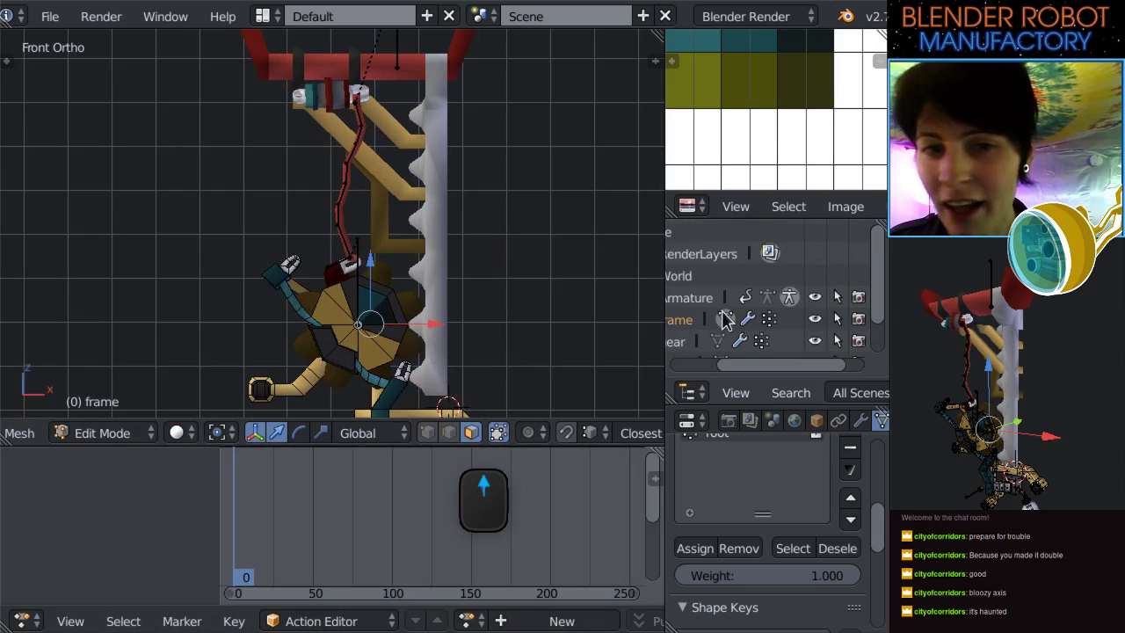
Leave Edit Mode on the frame mesh and select all of the armature's bones in Pose Mode.
key("Tab")
key("a")
key("a")
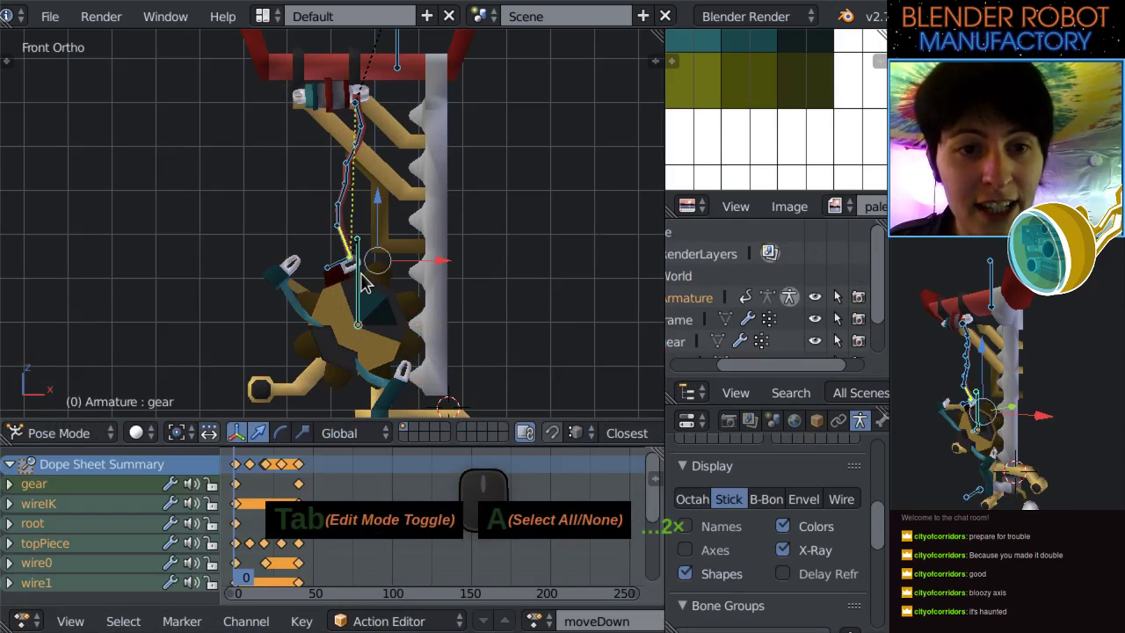
Apply Clean Channels to the moveDown action's keyframes, then reselect them all and repeat the cleanup.
middle_click_drag(389, 545, 458, 496)
left_click(301, 622)
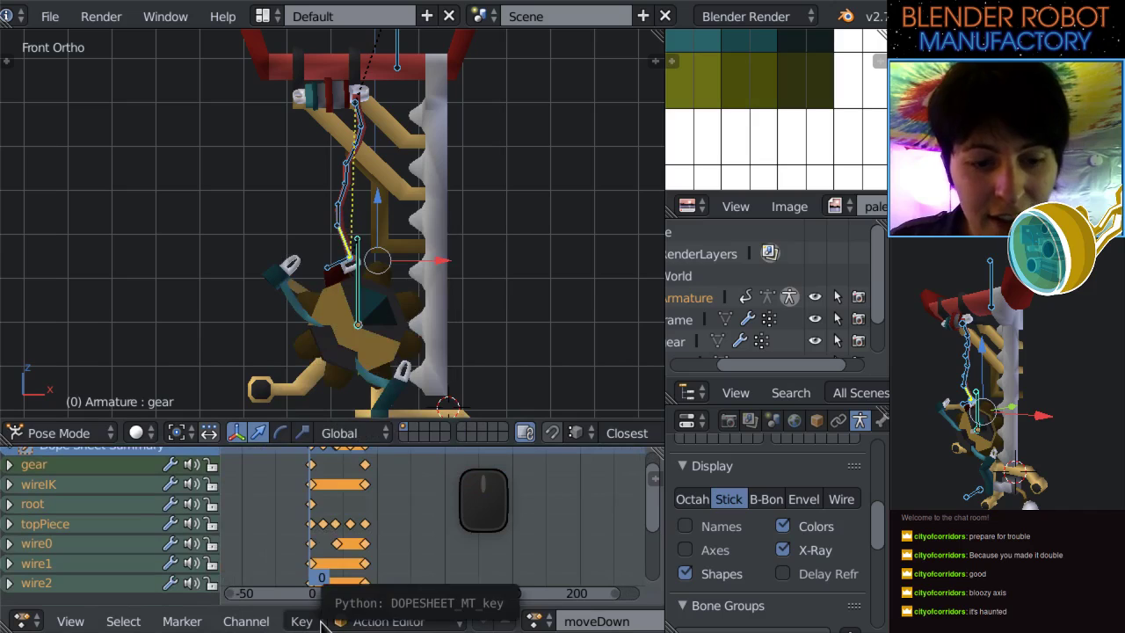
left_click(301, 622)
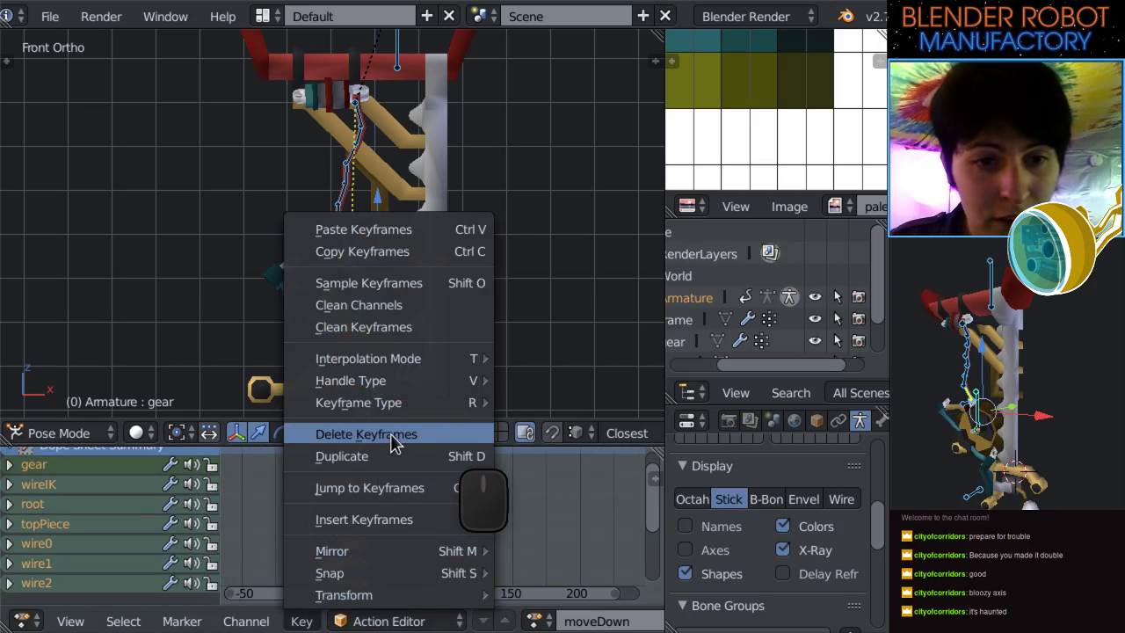
left_click(440, 312)
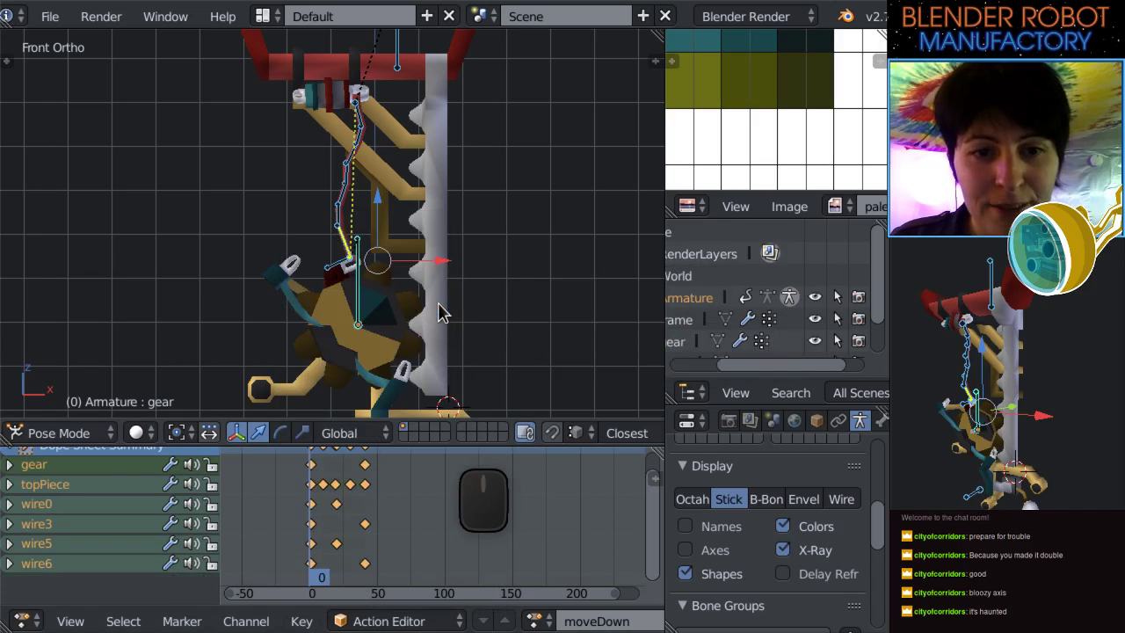
key("a")
left_click(301, 621)
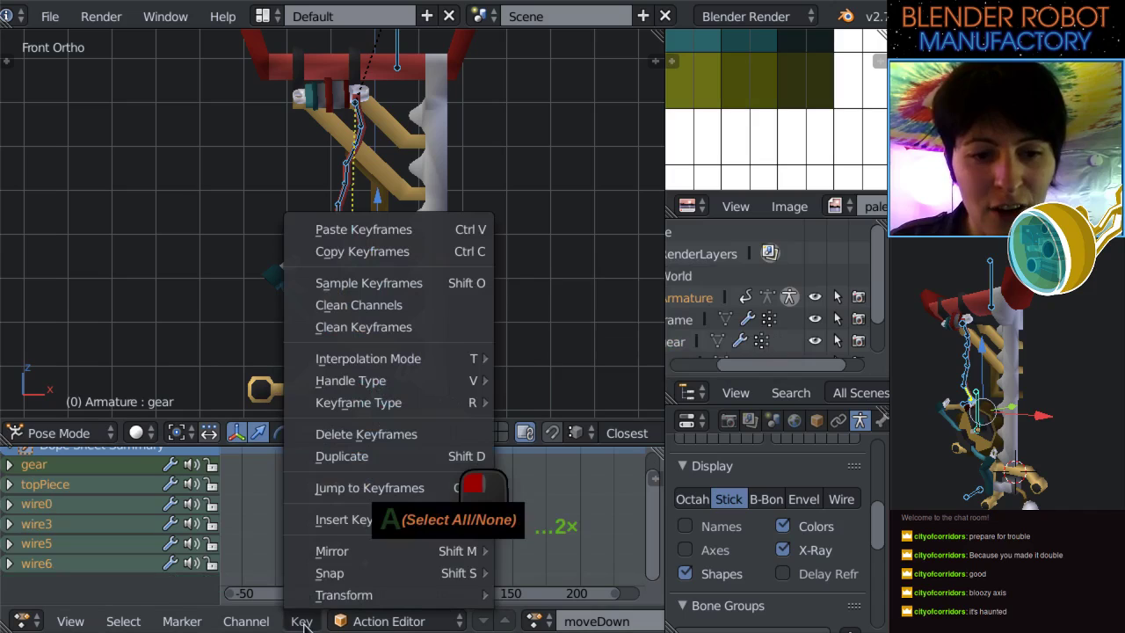
left_click(384, 309)
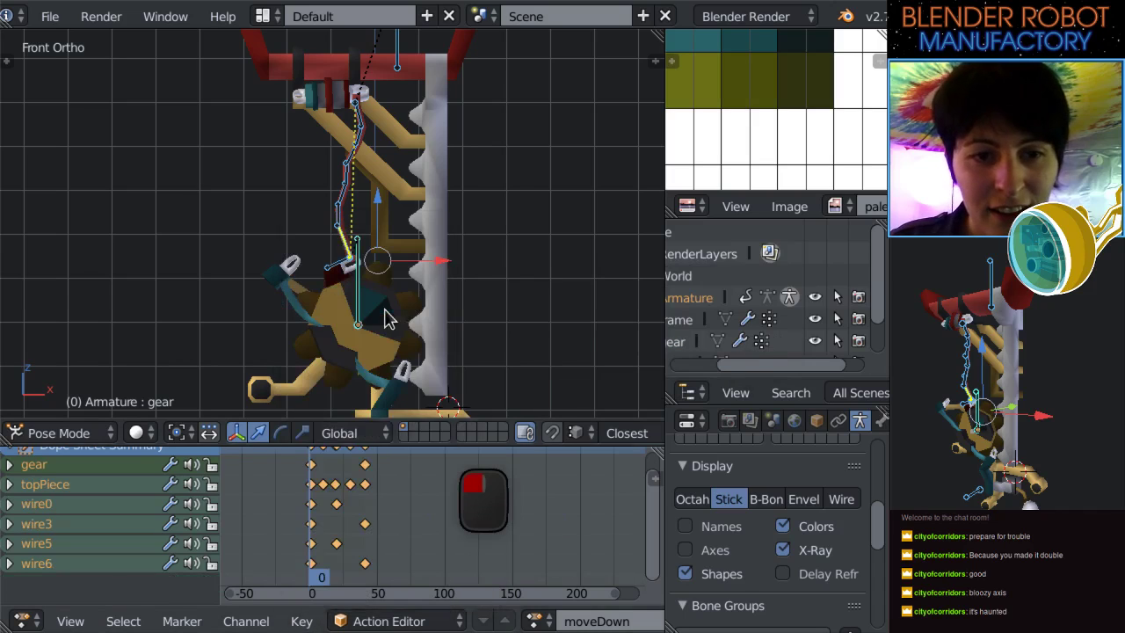
Switch the Dope Sheet area back to the Timeline editor.
scroll(345, 540, "down", 2)
scroll(345, 540, "up", 3)
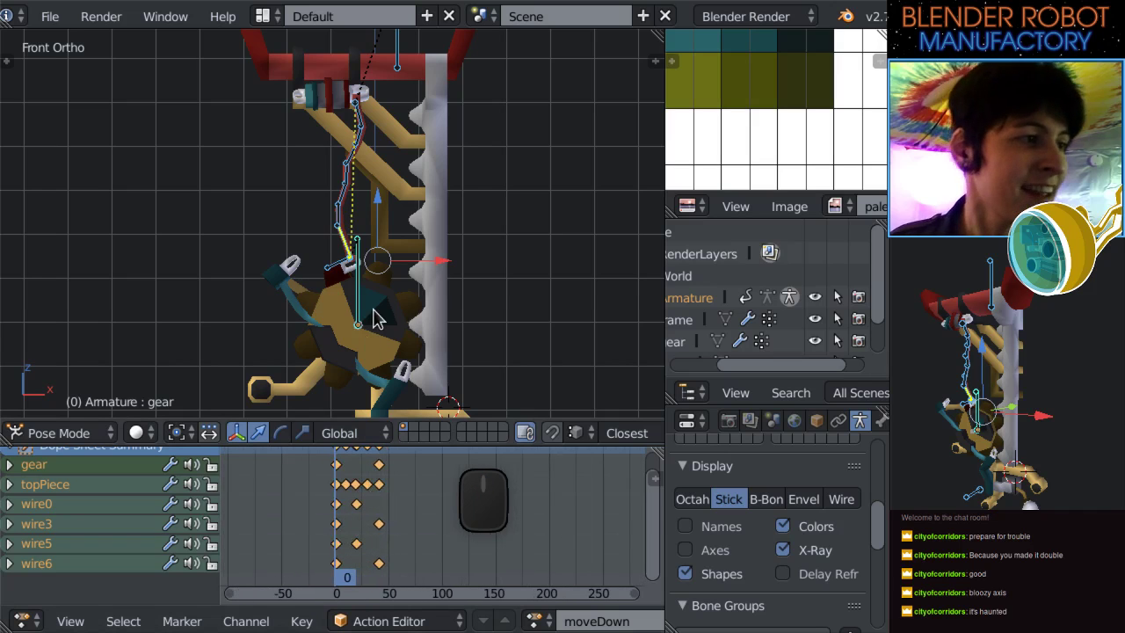
scroll(420, 297, "down", 2)
mouse_move(345, 500)
left_mouse_down()
mouse_move(377, 515)
mouse_move(334, 518)
mouse_move(379, 507)
mouse_move(324, 507)
left_mouse_up()
scroll(462, 271, "down", 2)
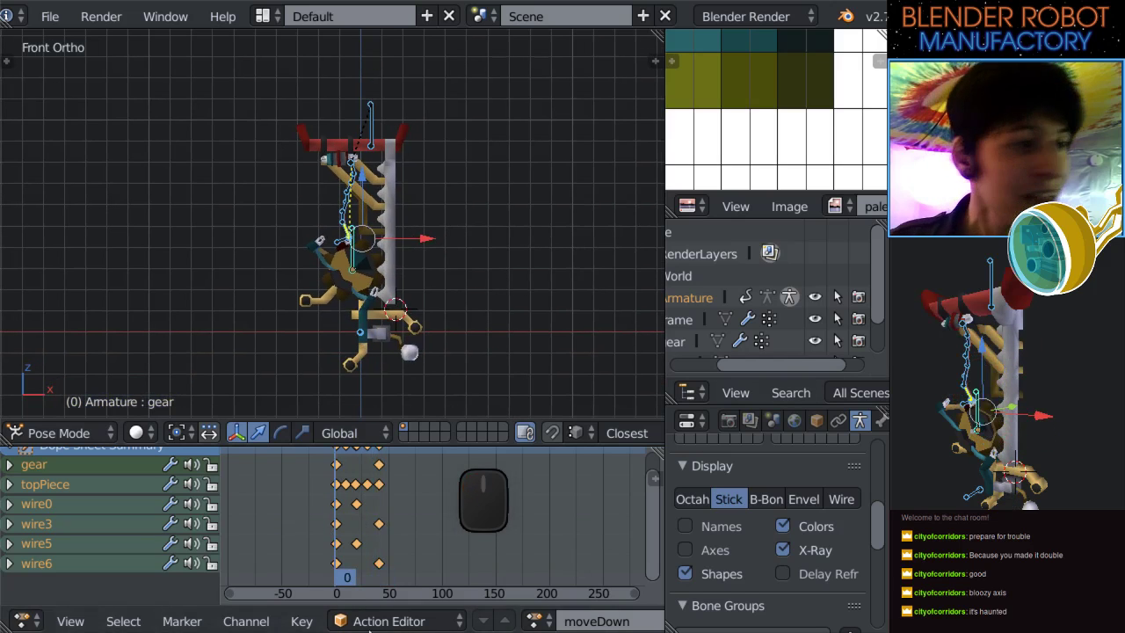
left_click(27, 619)
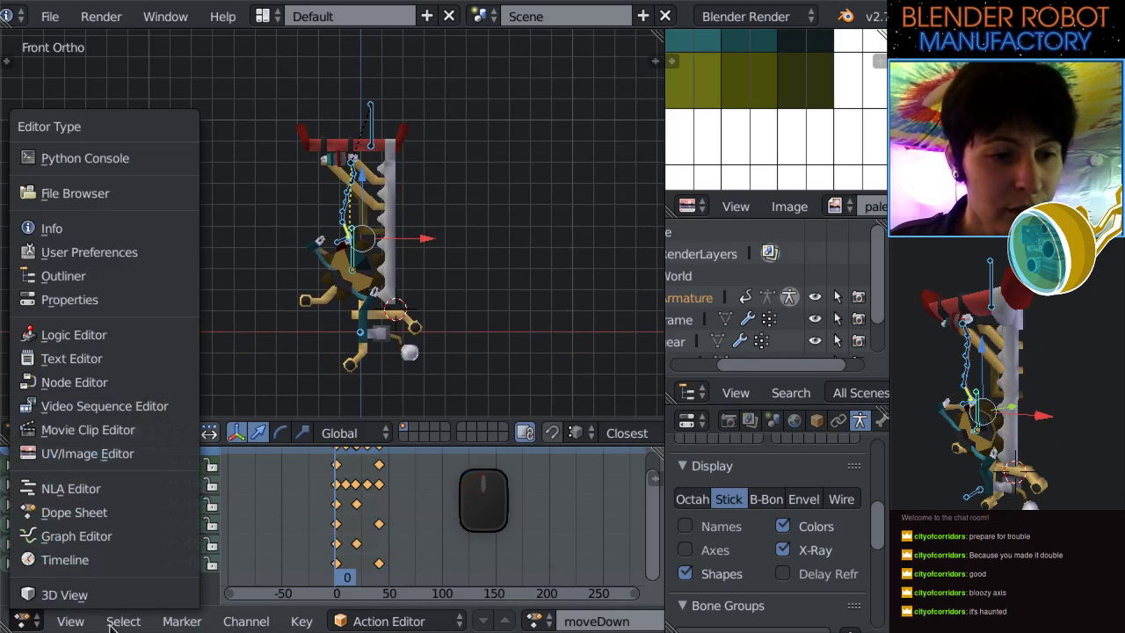
left_click(70, 560)
scroll(510, 621, "down", 6)
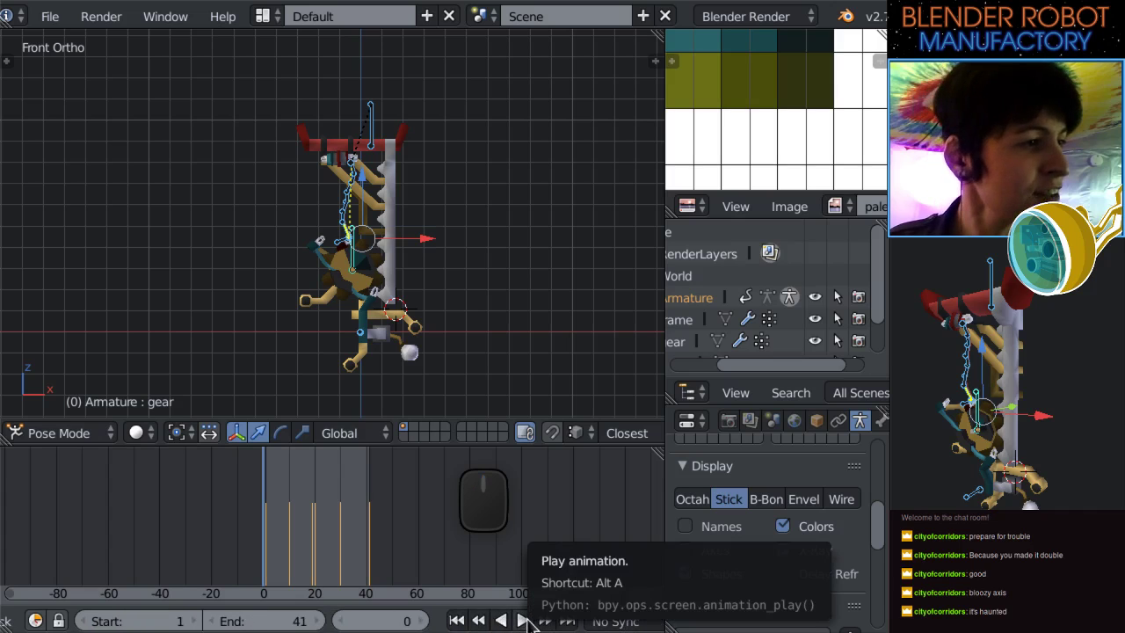
Hide the armature so only the robot's meshes are displayed.
scroll(435, 347, "up", 1)
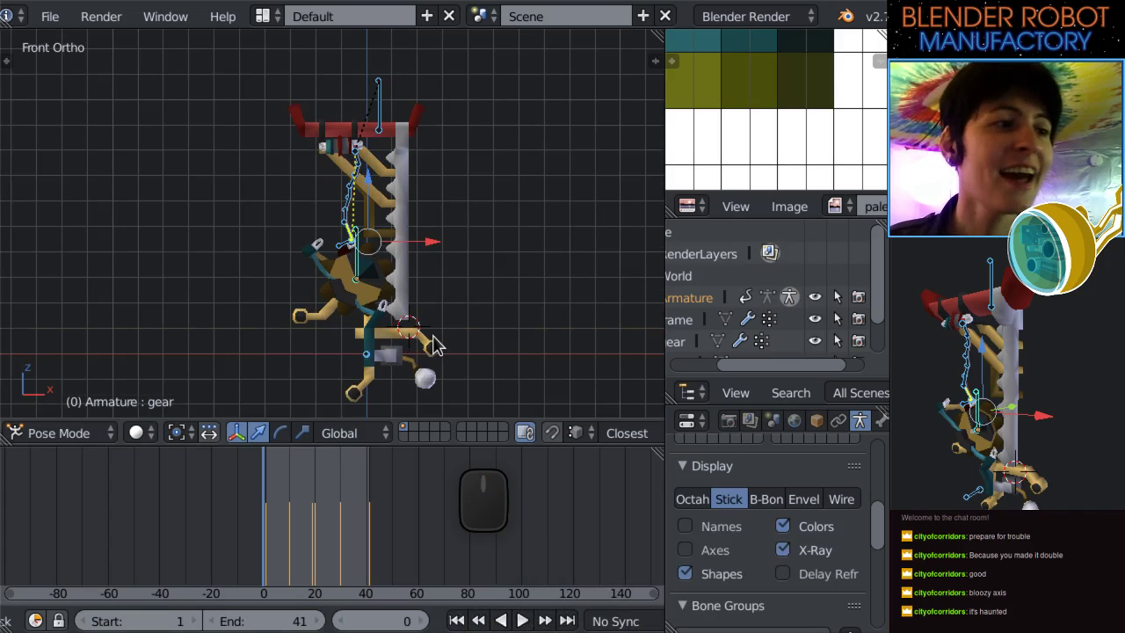
scroll(435, 345, "down", 1)
middle_click_drag(484, 250, 431, 277)
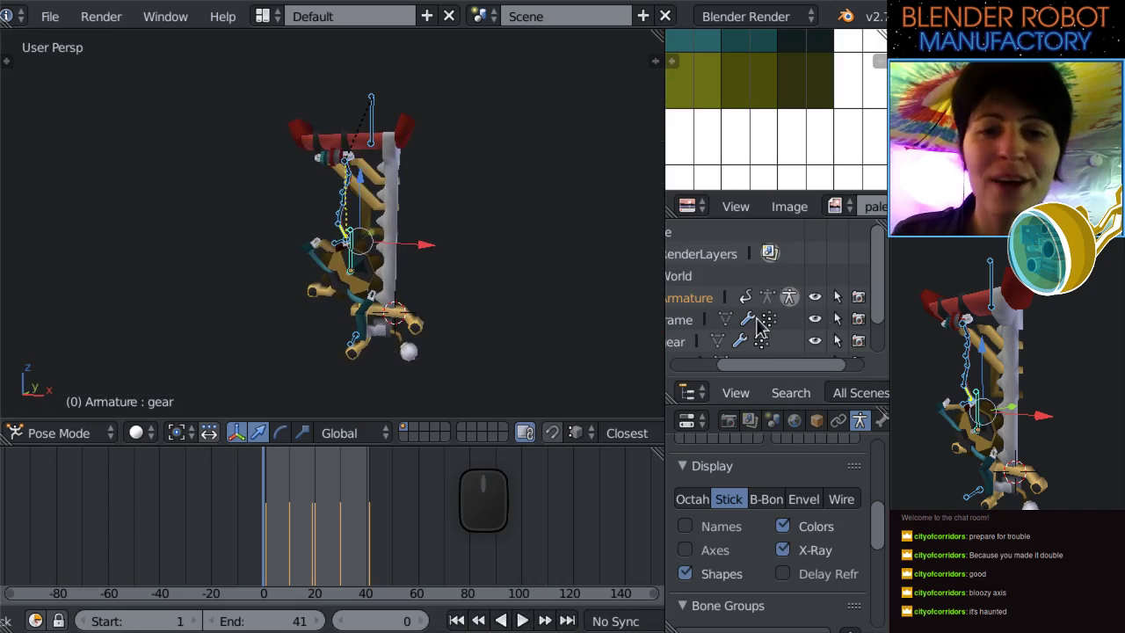
left_click(814, 297)
middle_click_drag(563, 270, 533, 267)
scroll(505, 245, "down", 3)
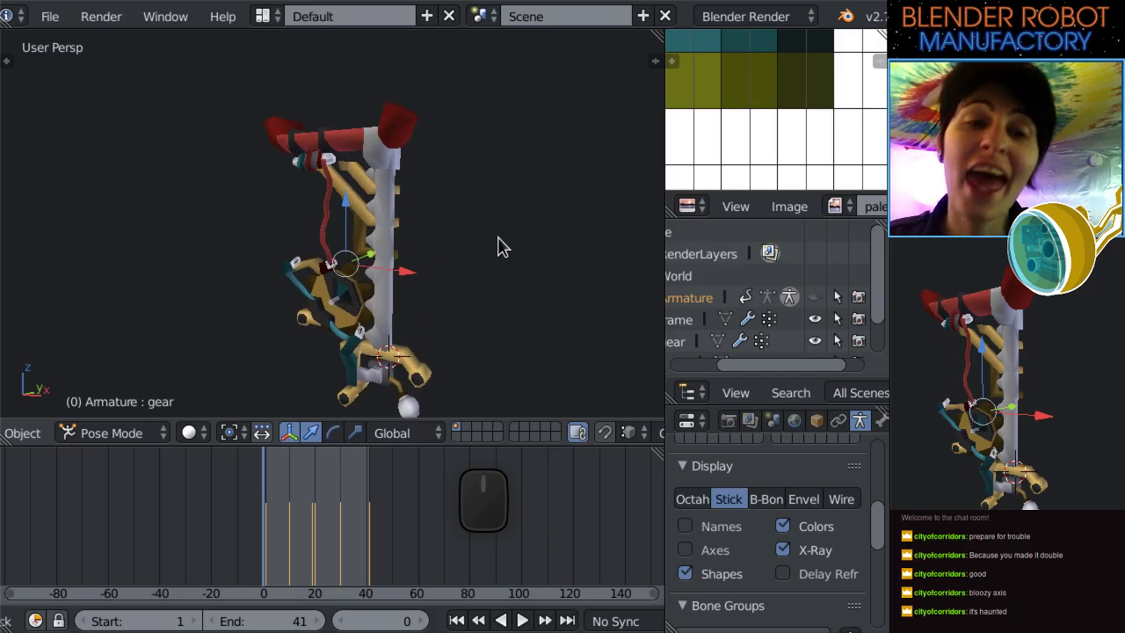
Play the animation and examine the robot's gear, toothed rack and red wire up close.
middle_click_drag(467, 271, 525, 261)
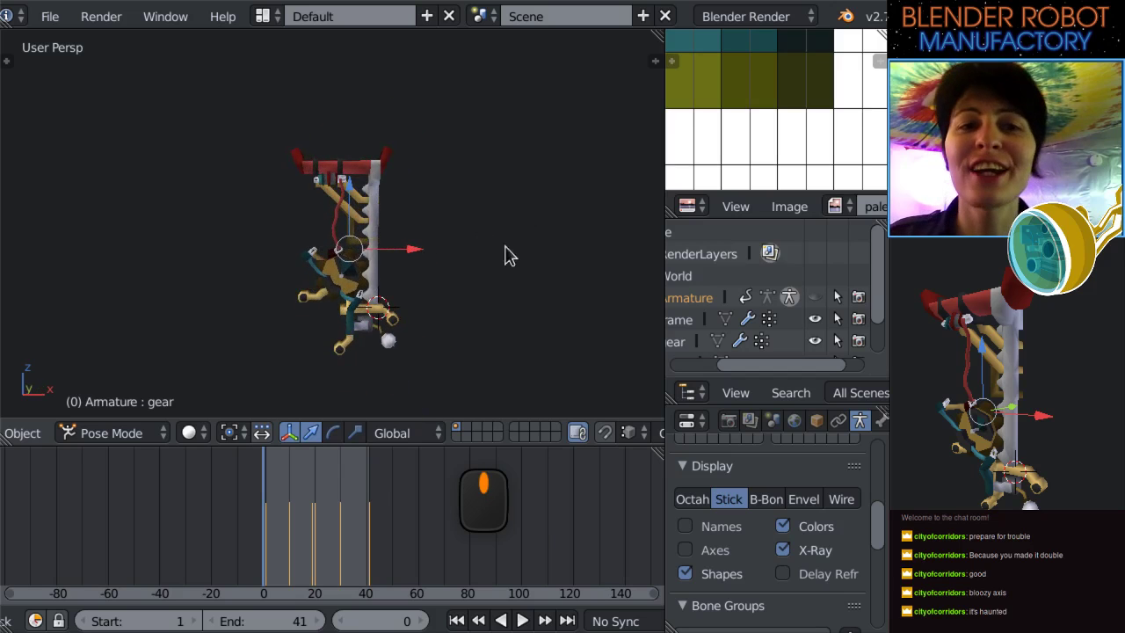
middle_click_drag(367, 205, 376, 211)
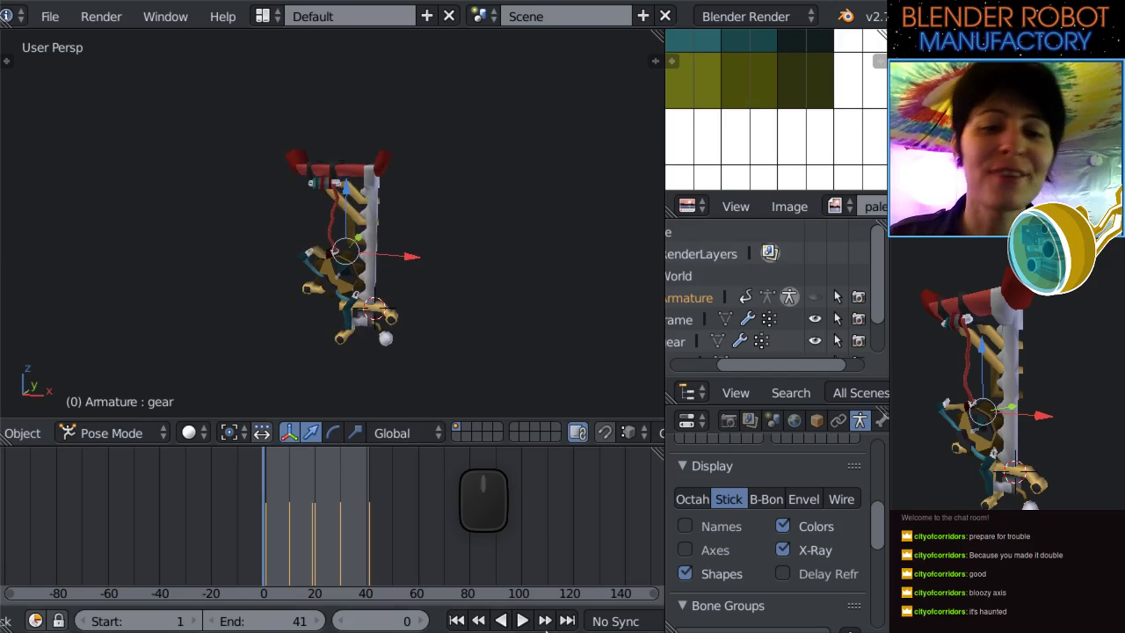
left_click(521, 621)
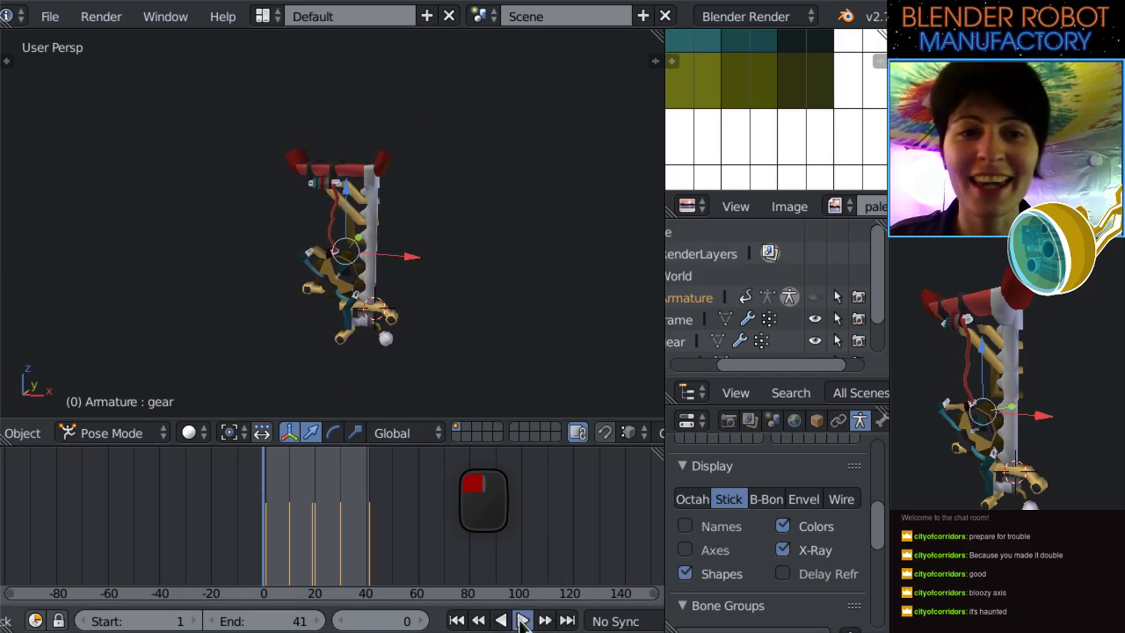
middle_click_drag(442, 241, 427, 272)
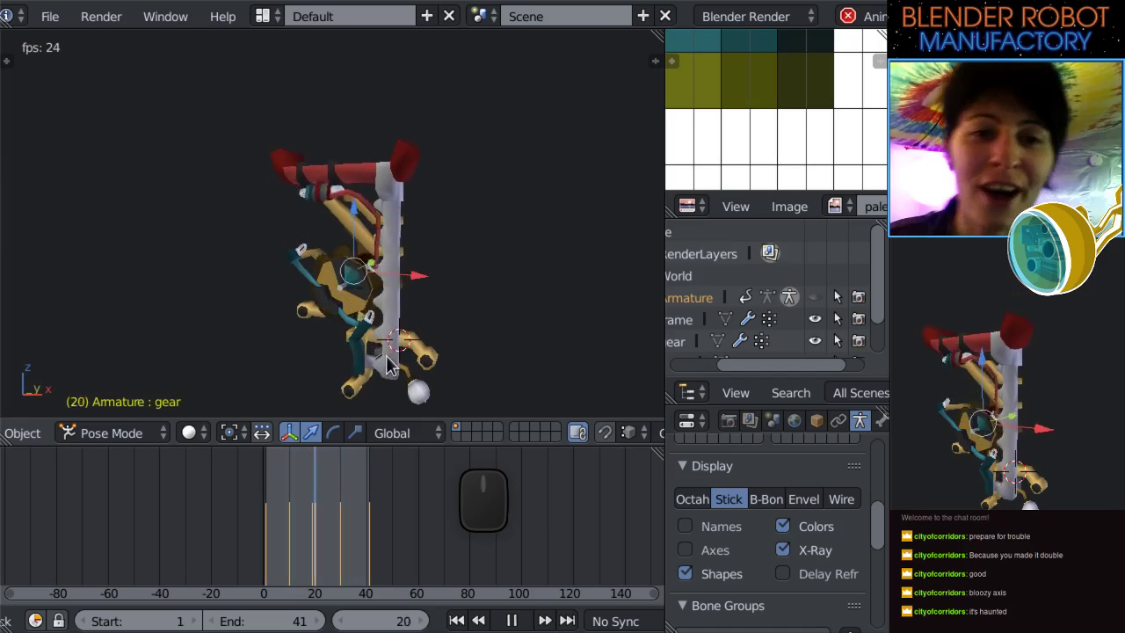
scroll(382, 332, "up", 5)
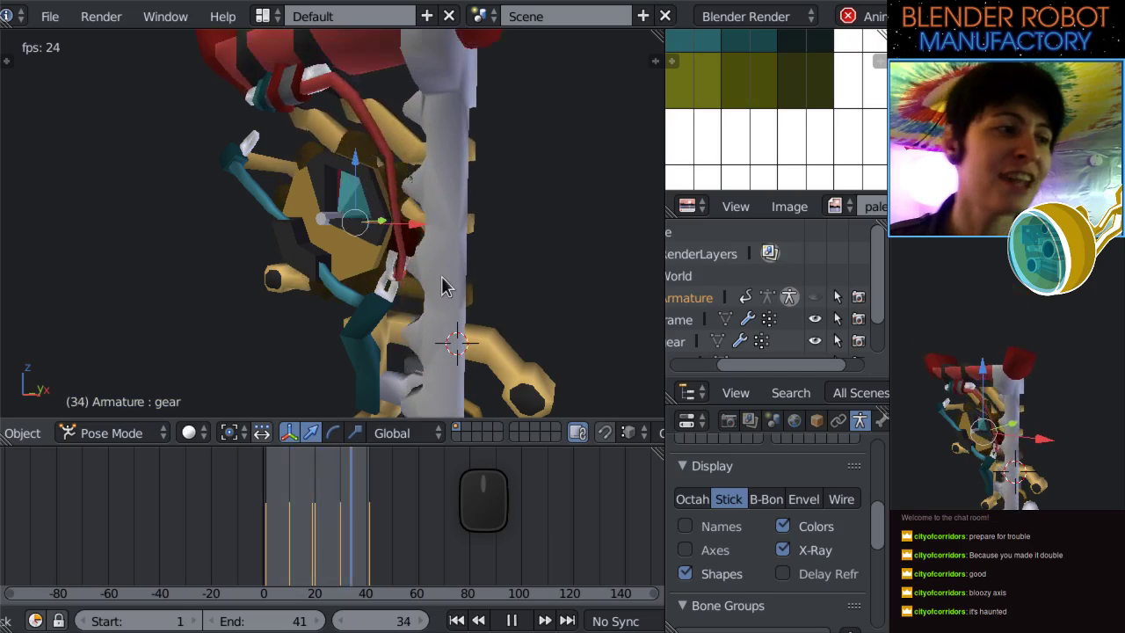
scroll(457, 281, "up", 3)
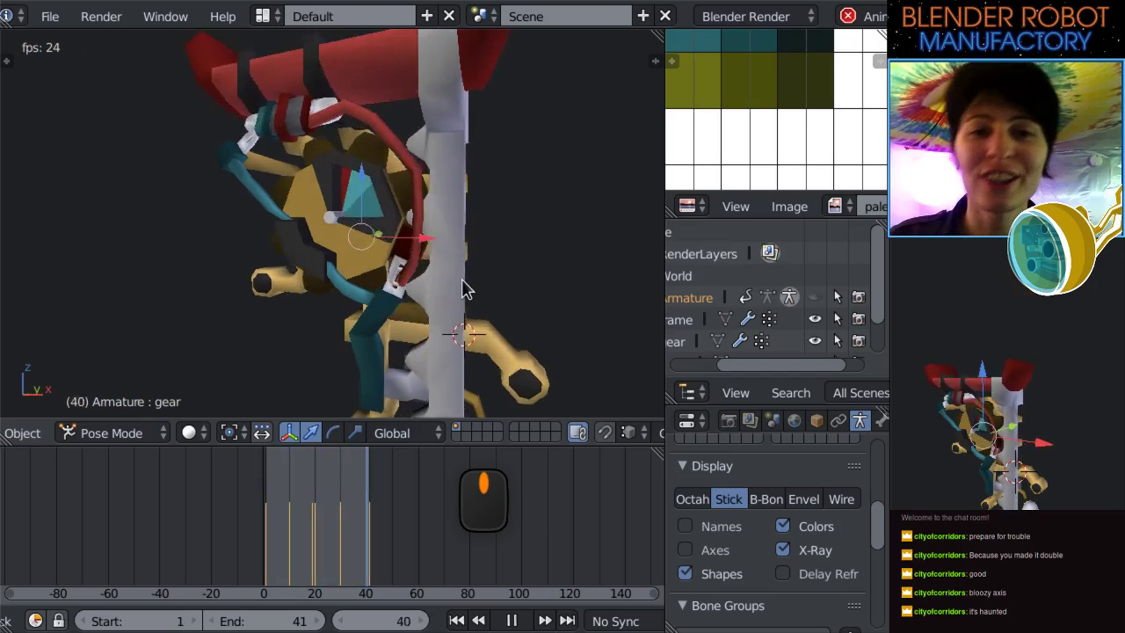
middle_click_drag(471, 293, 422, 245, "shift")
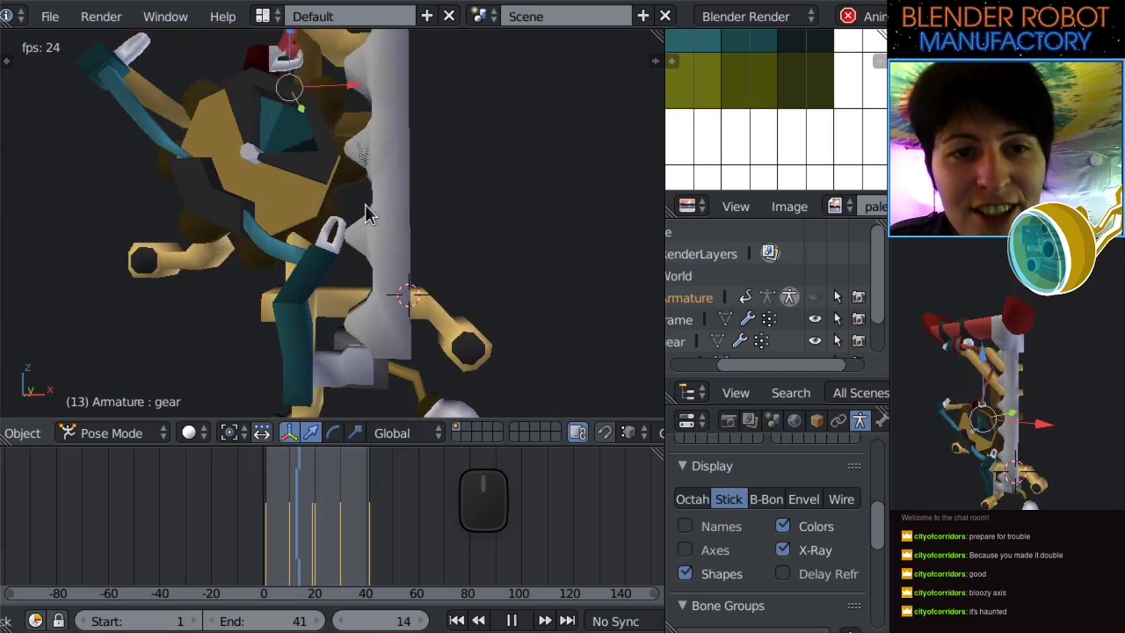
middle_click_drag(365, 211, 387, 352)
Stop the playback and scrub through the frames in front view to check the gear, rack and wire motion.
left_click_drag(306, 529, 309, 528)
key("KP_1")
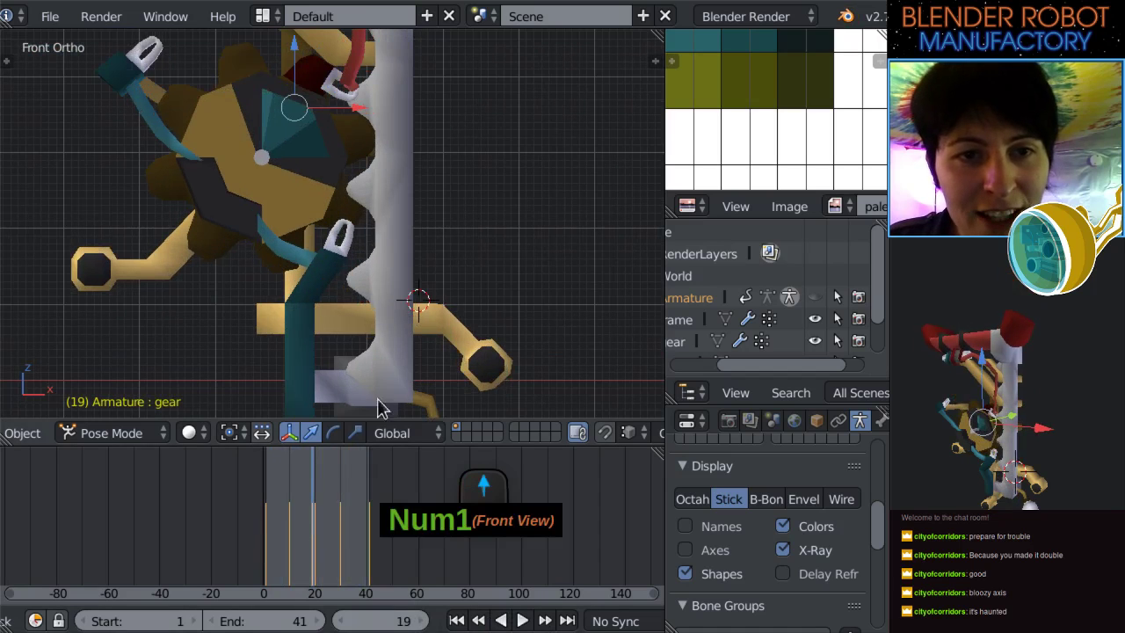
left_click_drag(373, 502, 296, 512)
scroll(469, 168, "up", 2)
middle_click_drag(469, 168, 447, 254, "shift")
scroll(349, 406, "down", 3)
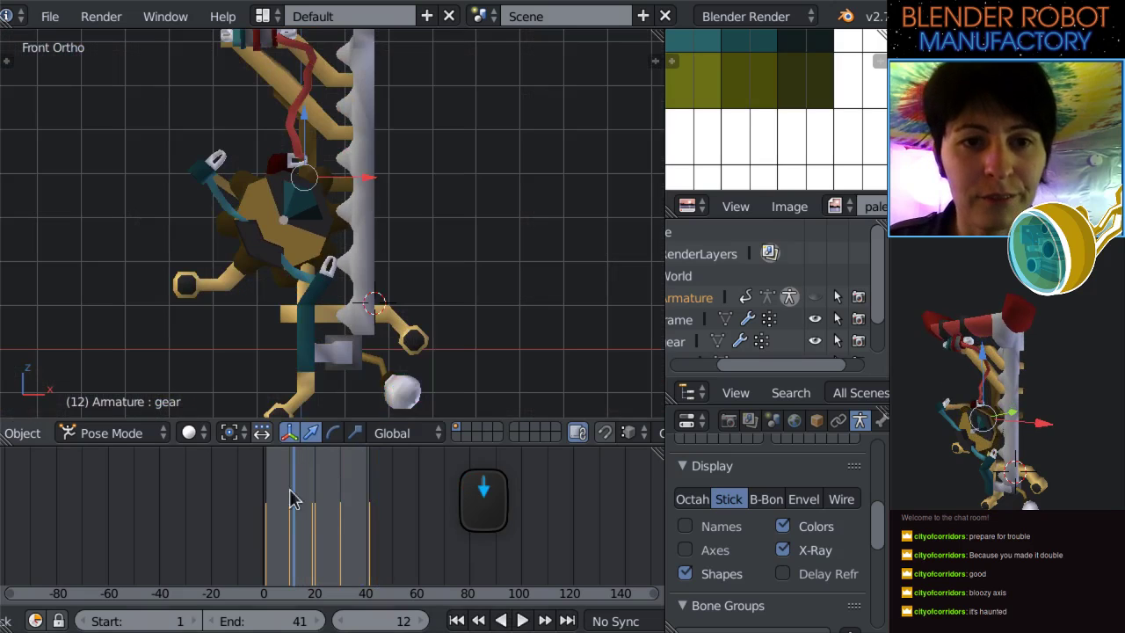
left_click_drag(264, 564, 302, 559)
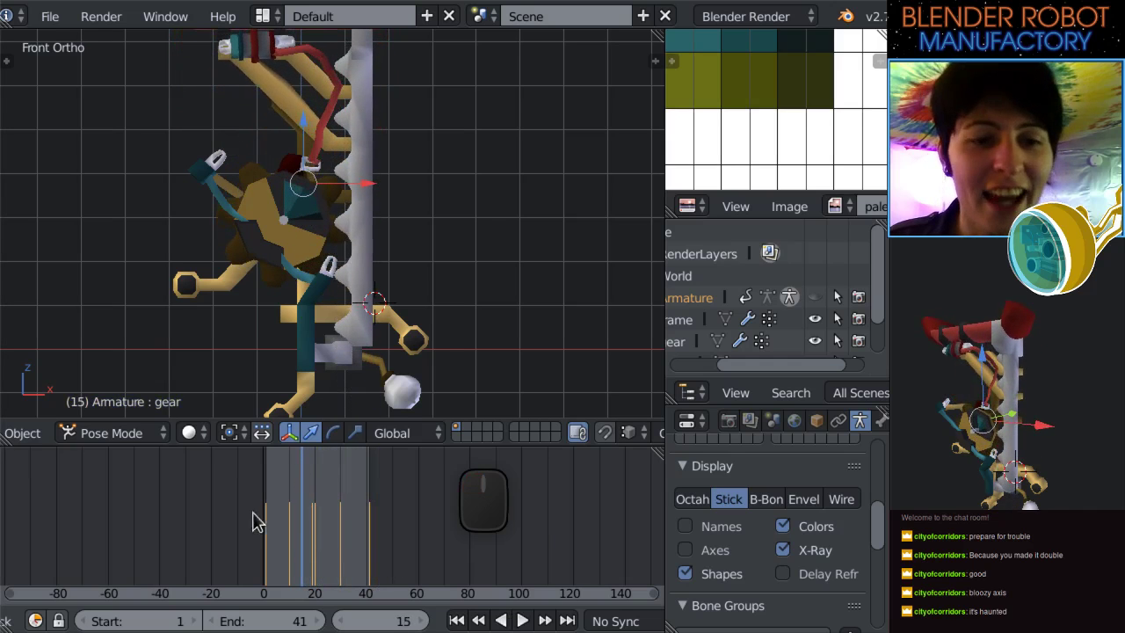
Make the armature visible again and set the current frame to 3.
left_click(815, 298)
key("a")
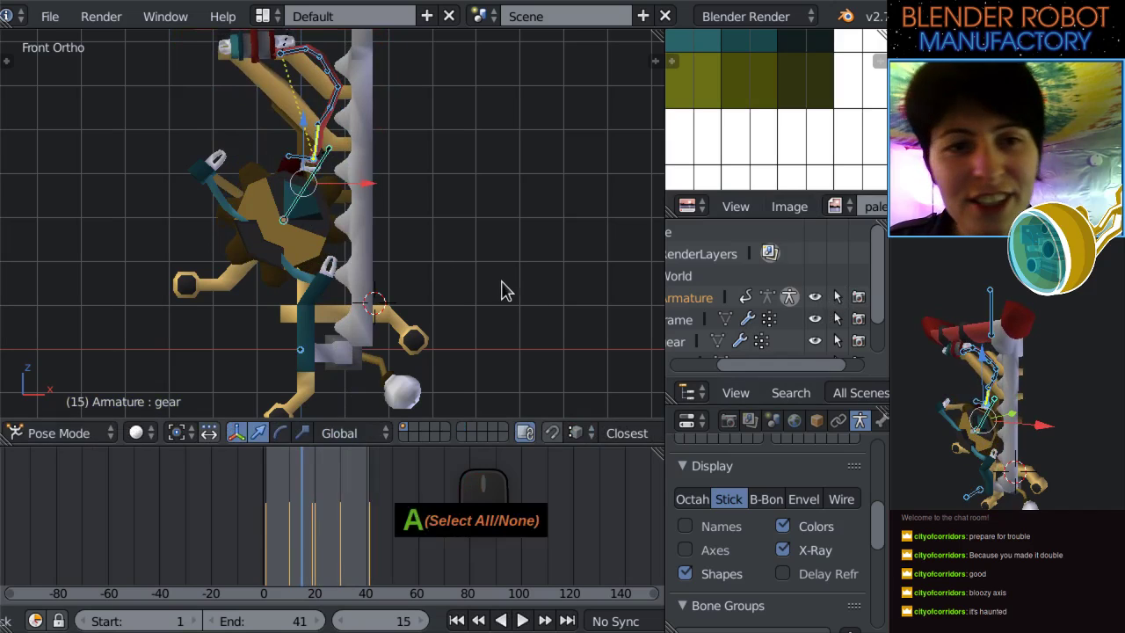
left_click_drag(309, 550, 270, 538)
Switch the Timeline area to the Graph Editor.
scroll(368, 622, "up", 5)
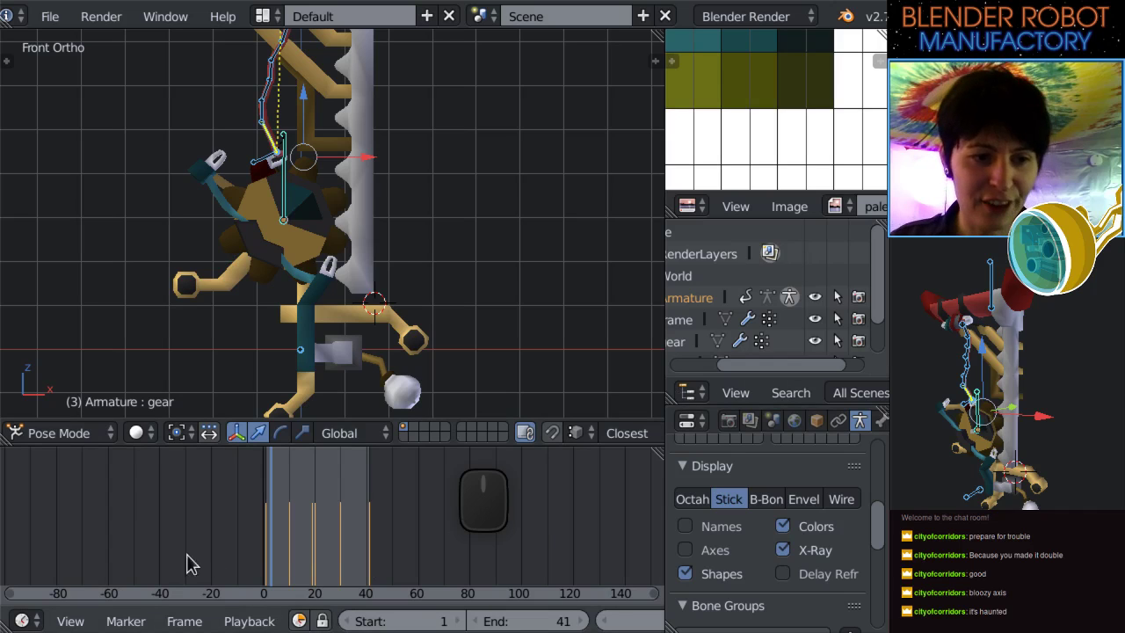
left_click(23, 620)
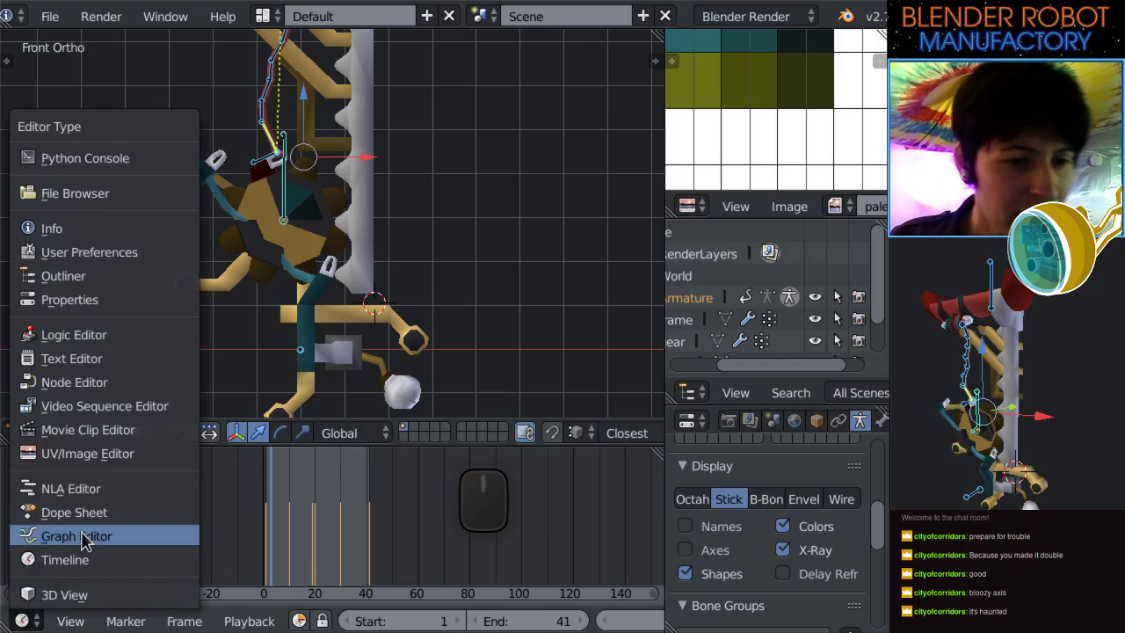
left_click(128, 536)
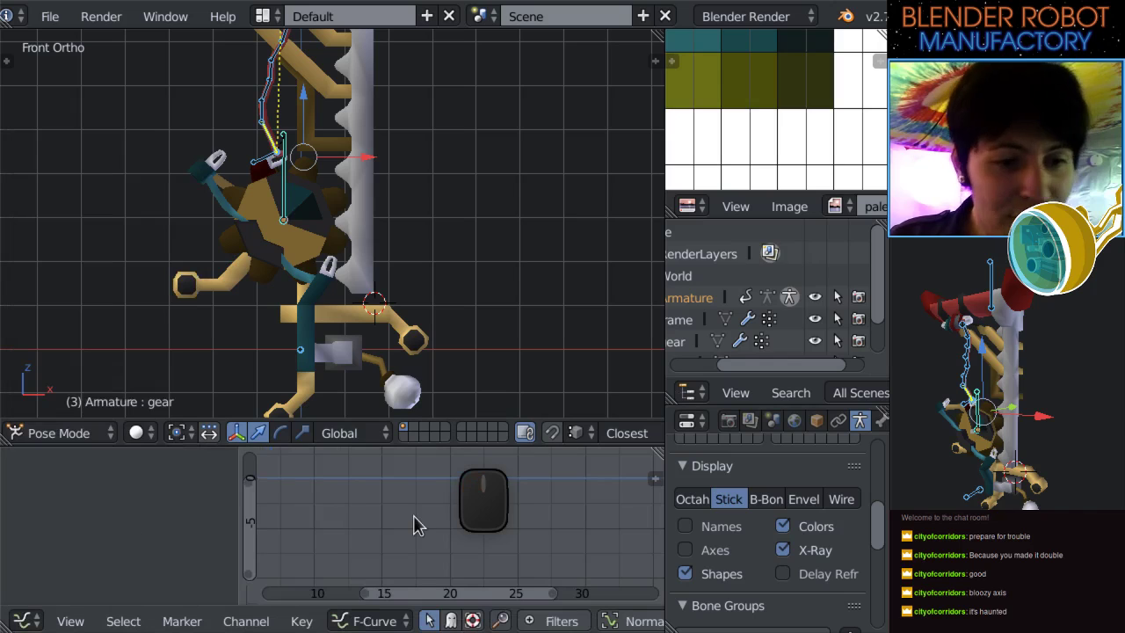
Search the Graph Editor for the gear bone's animation curves across its frame and value range.
scroll(413, 515, "up", 4)
key("a")
key("a")
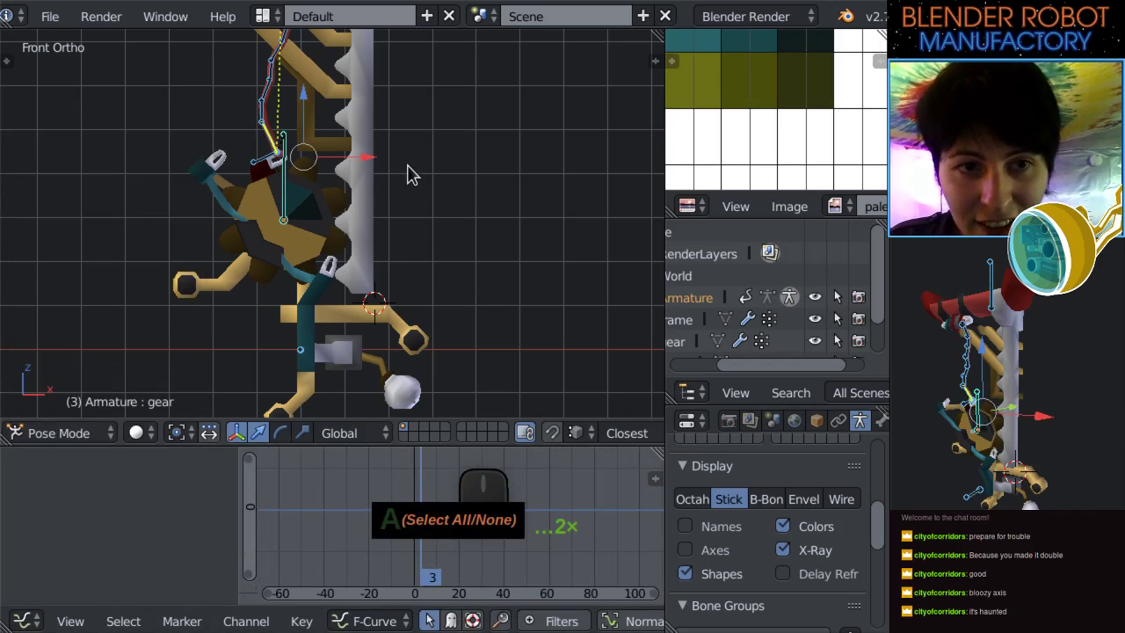
scroll(562, 580, "down", 4)
scroll(562, 577, "up", 10)
mouse_move(370, 490)
middle_mouse_down()
mouse_move(372, 545)
mouse_move(351, 532)
mouse_move(370, 486)
middle_mouse_up()
scroll(370, 485, "down", 5)
scroll(370, 486, "down", 15)
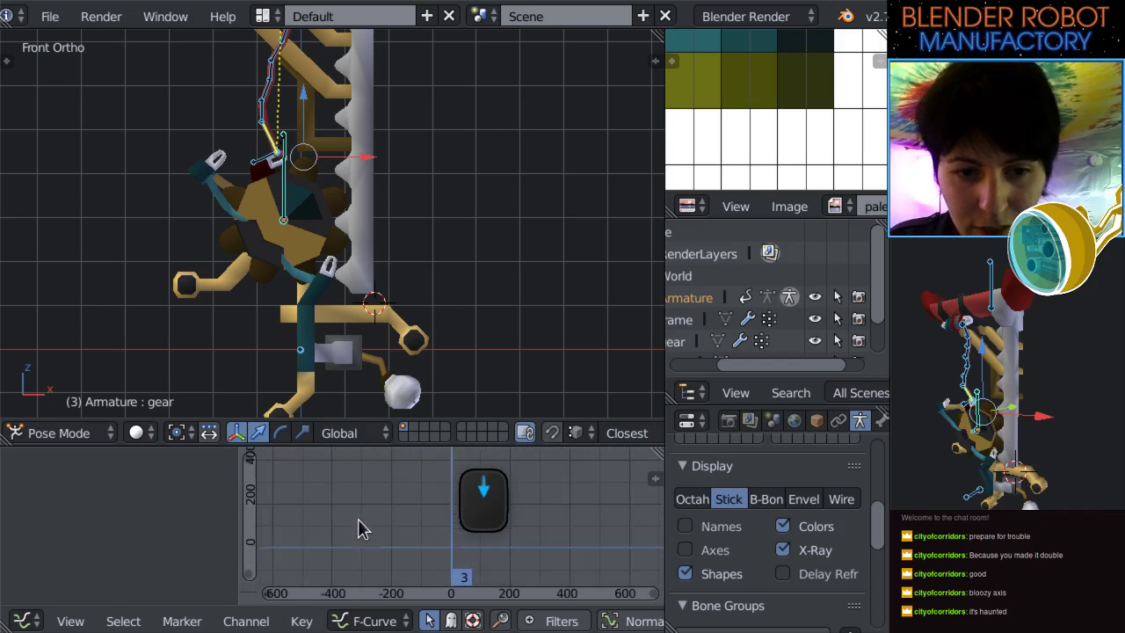
scroll(344, 529, "up", 3)
scroll(344, 530, "up", 8)
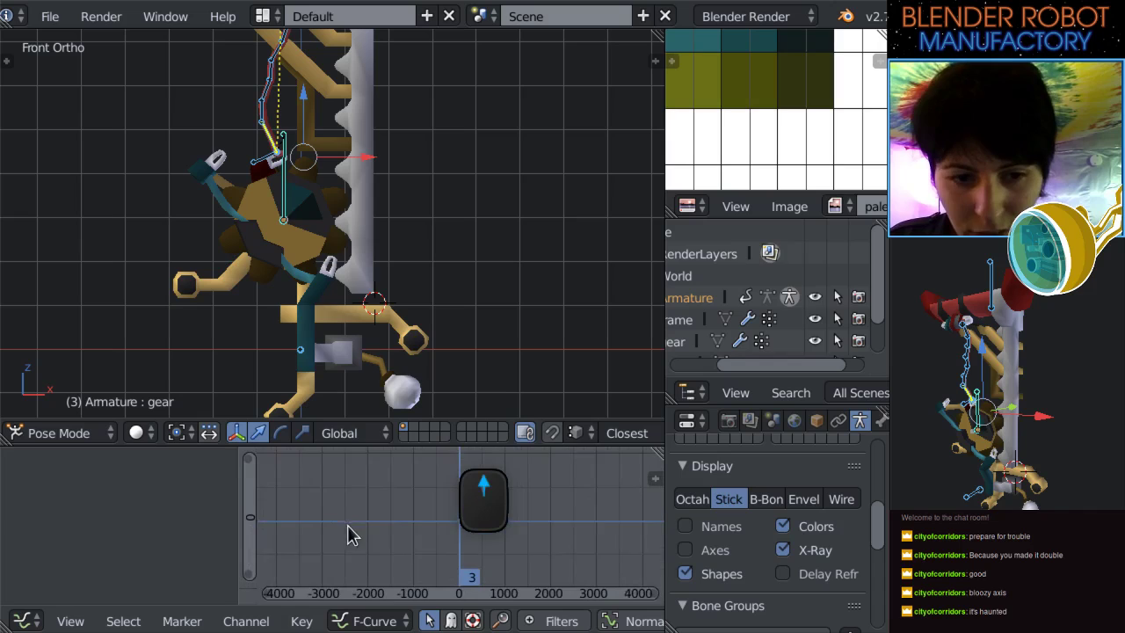
Check whether interpolation modes can be applied to the armature's keyframes in the Graph Editor.
left_click(297, 621)
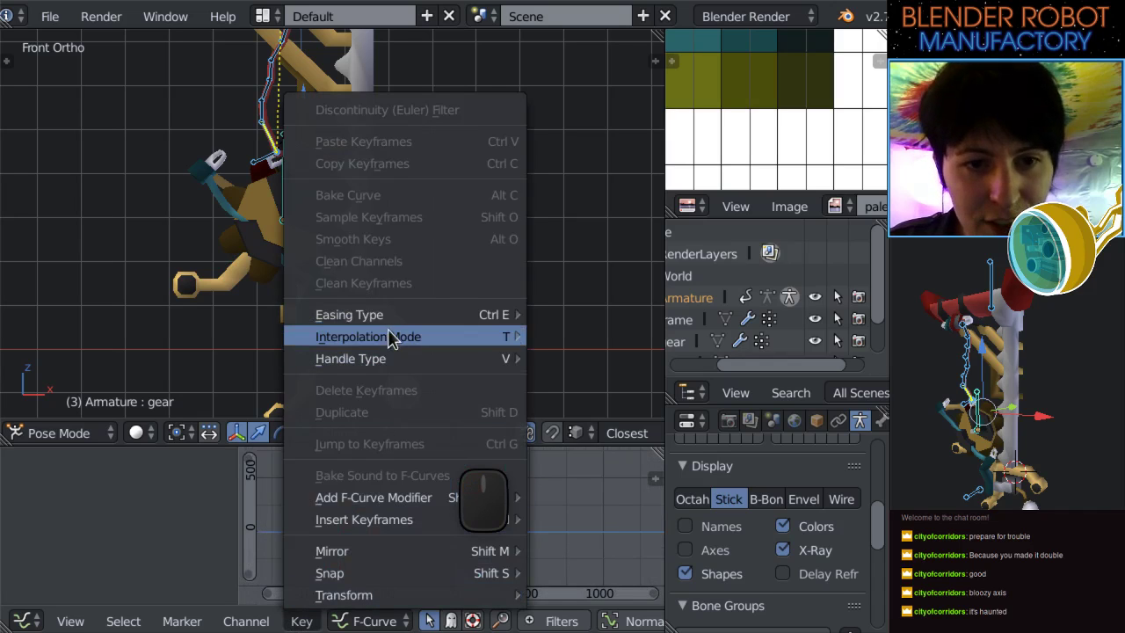
mouse_move(388, 342)
left_click(593, 369)
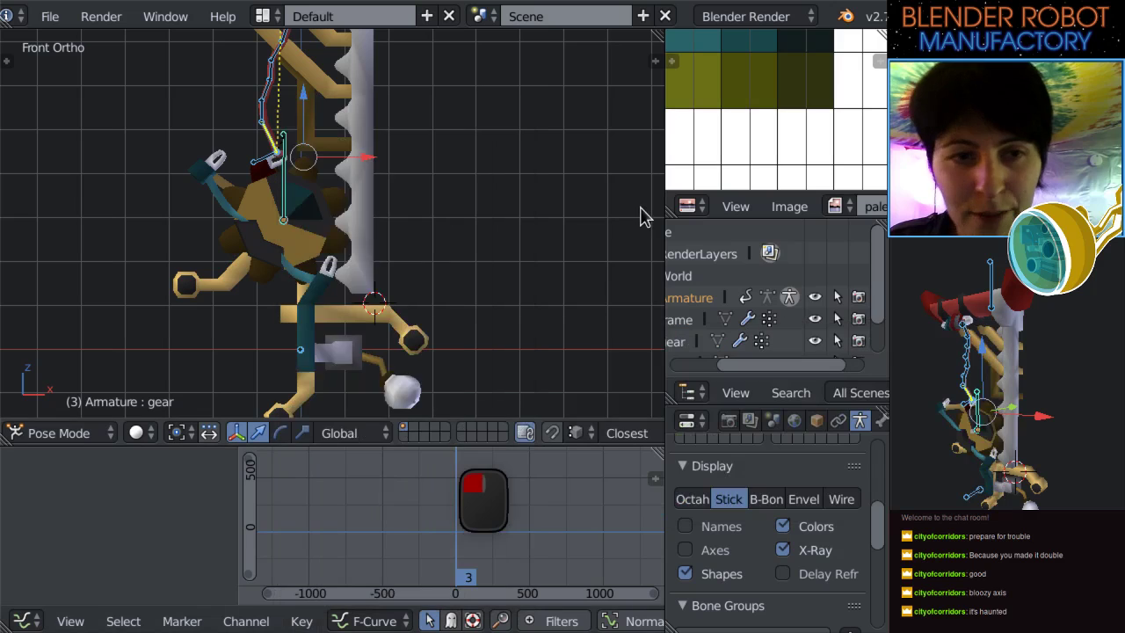
scroll(363, 382, "down", 4)
key("a")
key("a")
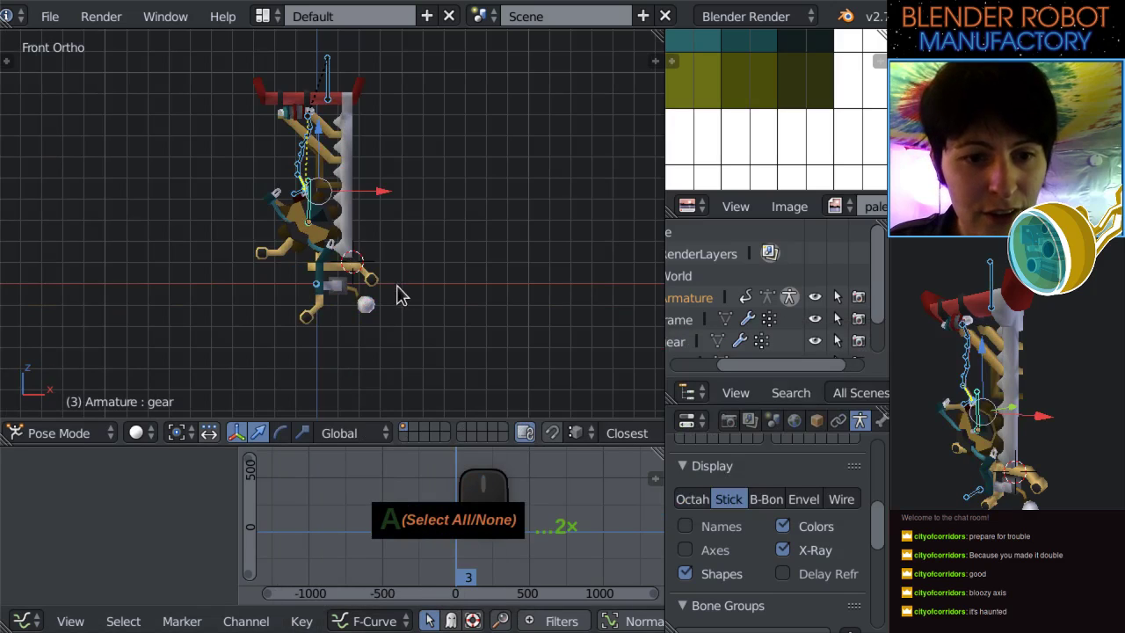
Switch the Graph Editor area to the Timeline, scrub to frame 0, and examine the gear and rack in perspective.
left_click(27, 621)
left_click(44, 557)
key("alt+a")
left_click_drag(308, 542, 252, 535)
scroll(389, 202, "up", 4)
scroll(378, 226, "up", 1)
middle_click_drag(595, 223, 307, 296)
key("a")
key("a")
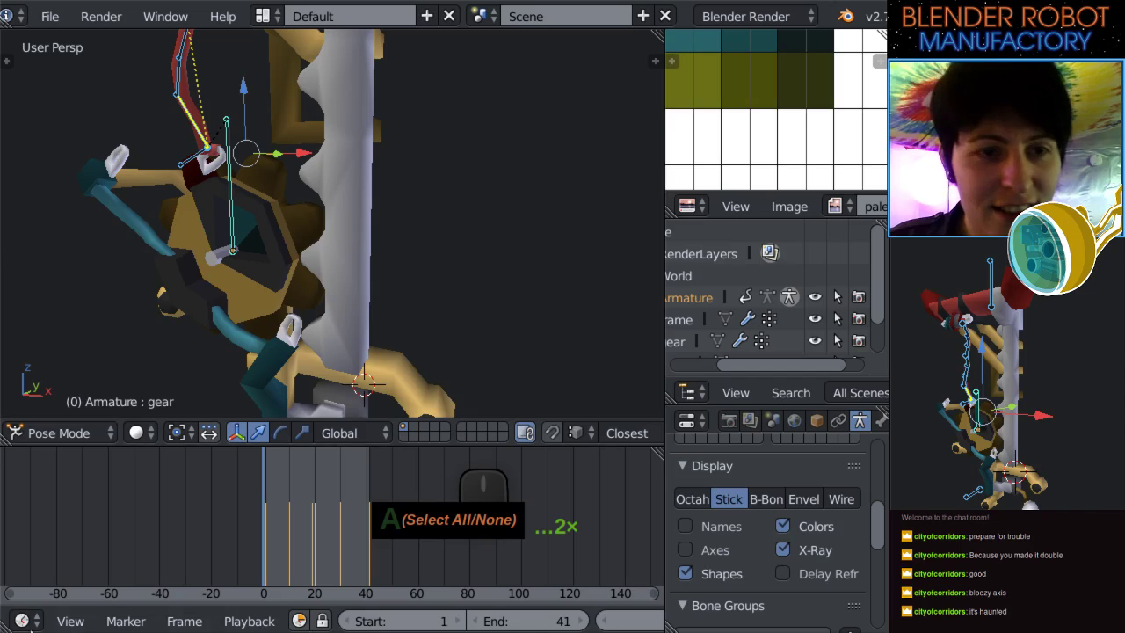
Return to the Graph Editor and review its editing mode and the interpolation and easing options for keyframes.
left_click(27, 622)
left_click(75, 536)
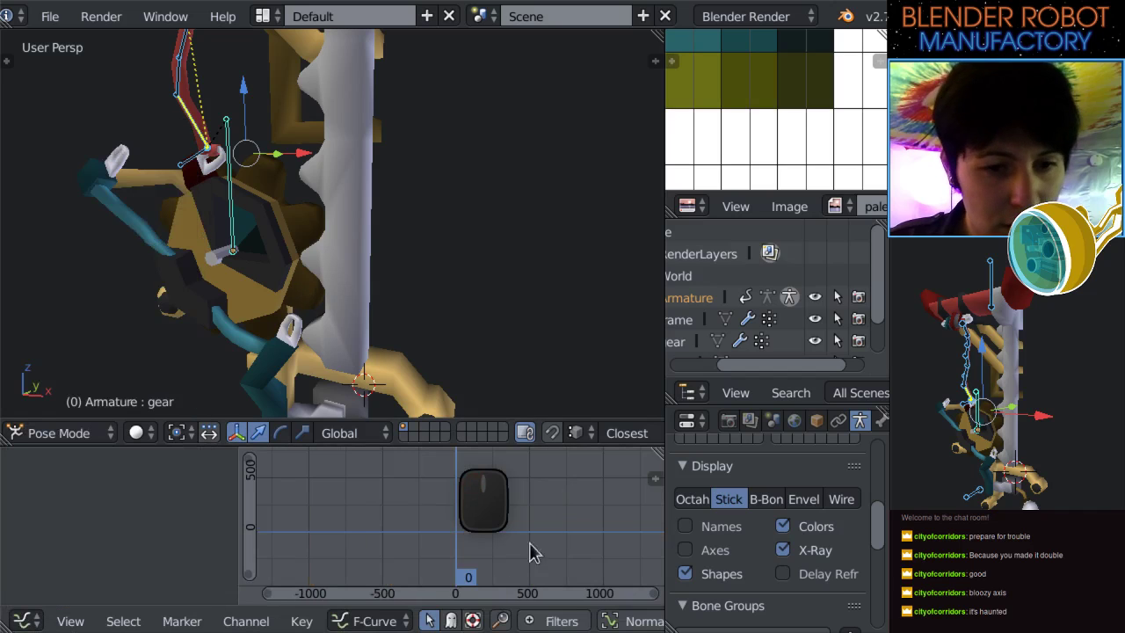
left_click(378, 621)
left_click(377, 598)
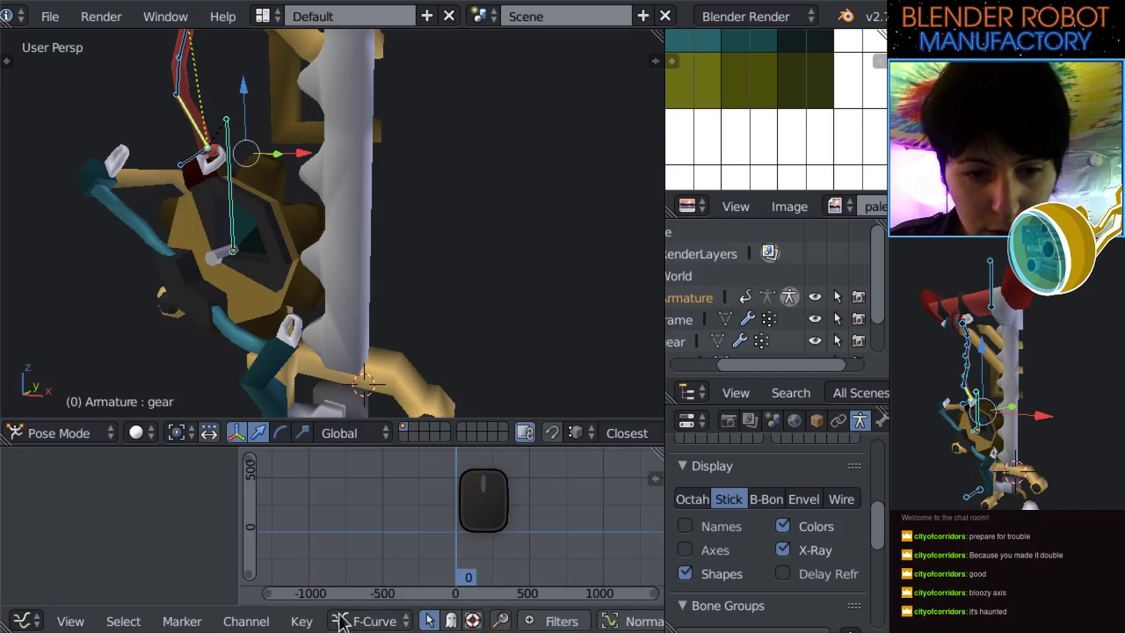
key("a")
key("a")
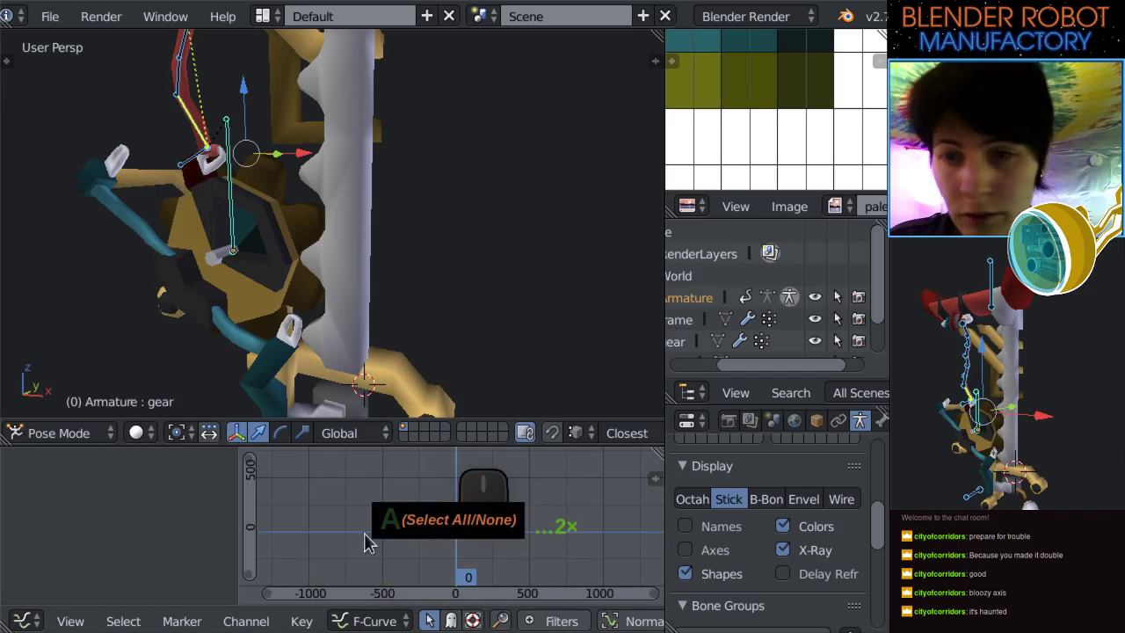
left_click(301, 621)
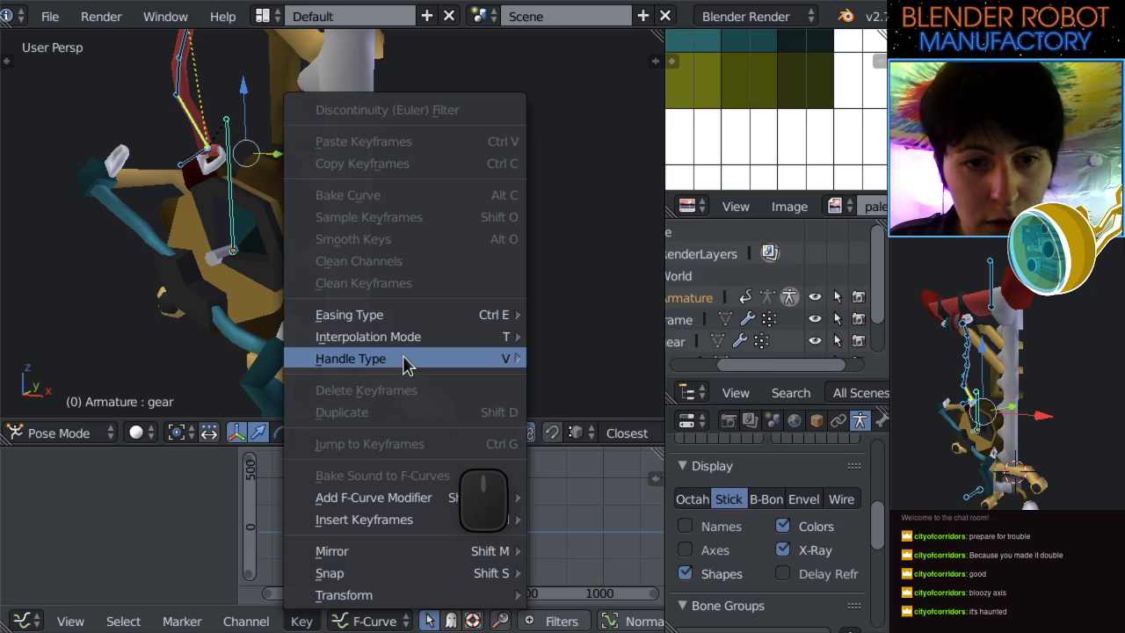
mouse_move(395, 341)
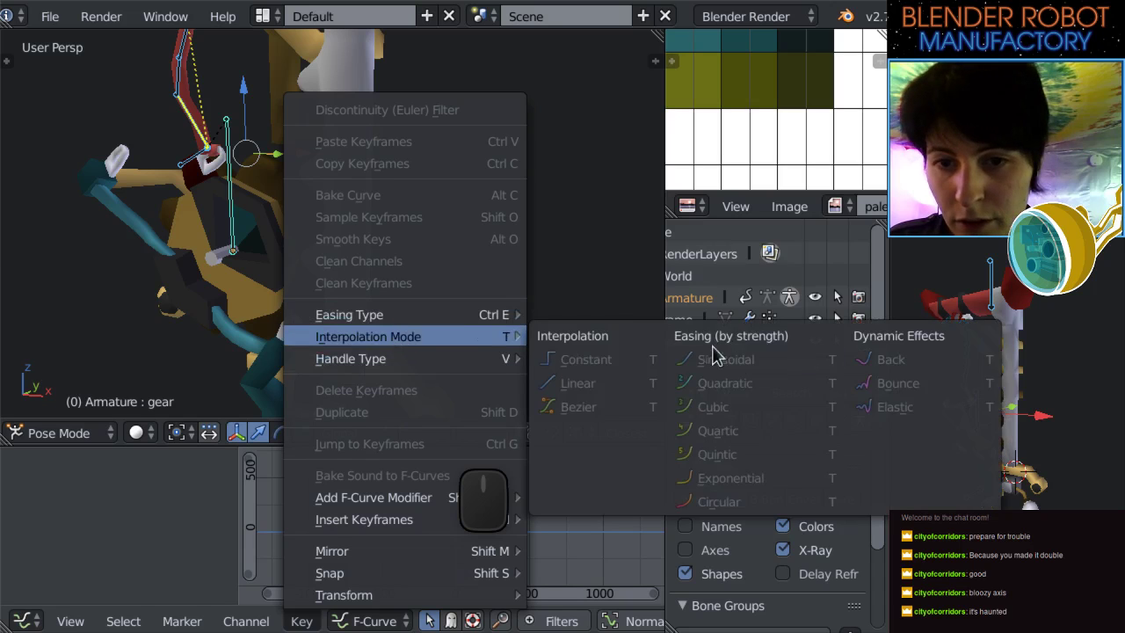
left_click(586, 343)
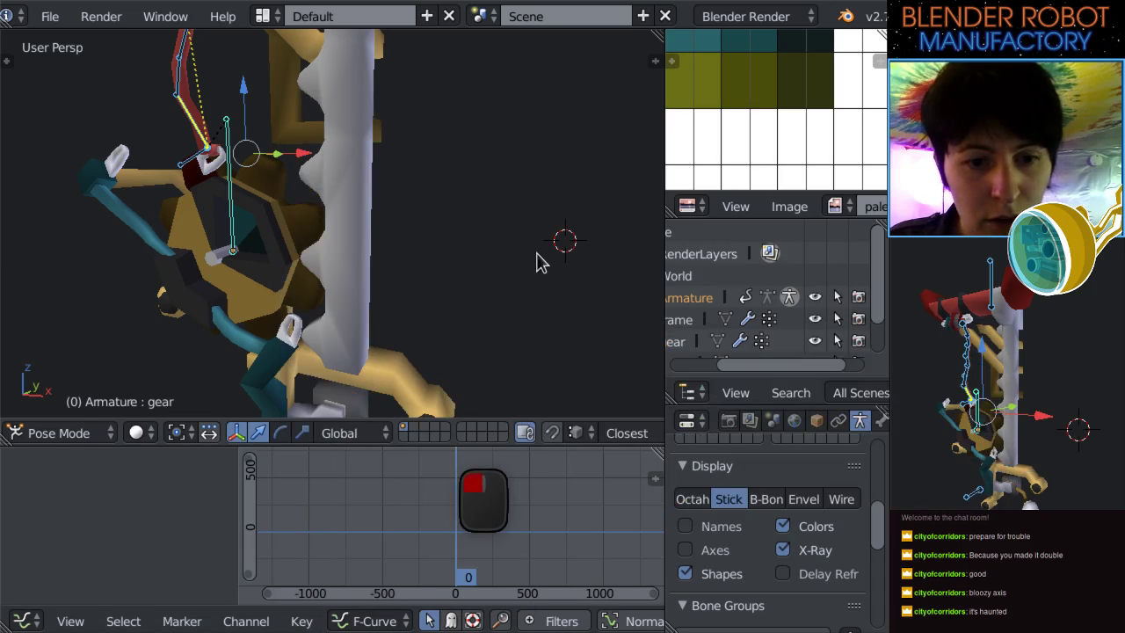
Switch to front view and the Timeline, and scrub to frame 19 to check the gear and rack.
key("KP_1")
left_click(25, 620)
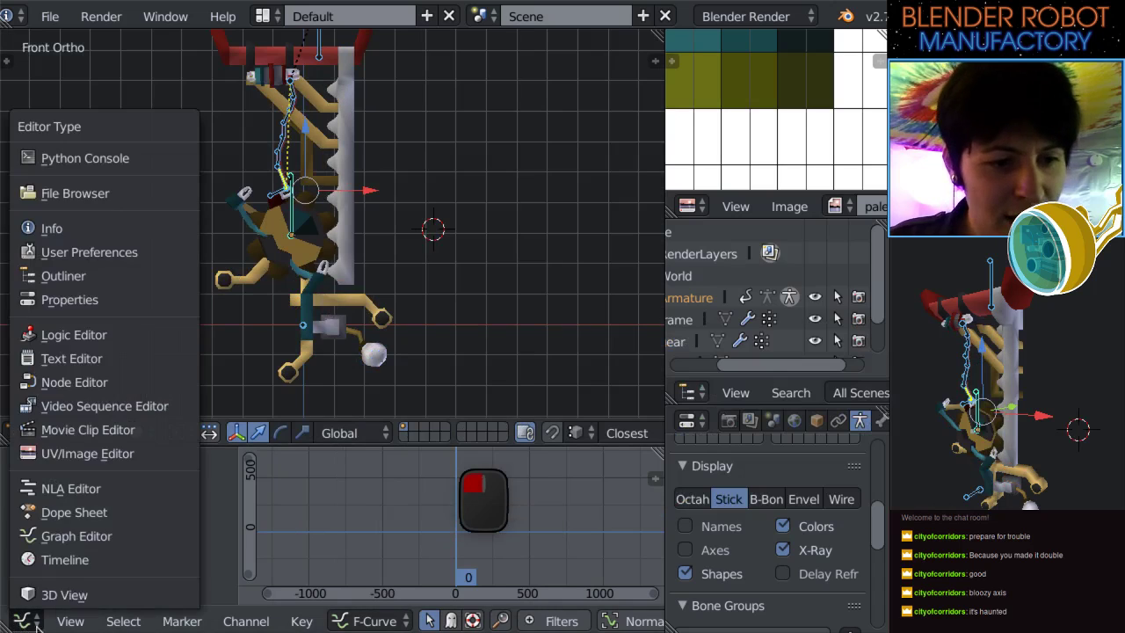
left_click(56, 561)
left_click_drag(379, 527, 312, 534)
middle_click_drag(571, 430, 483, 430)
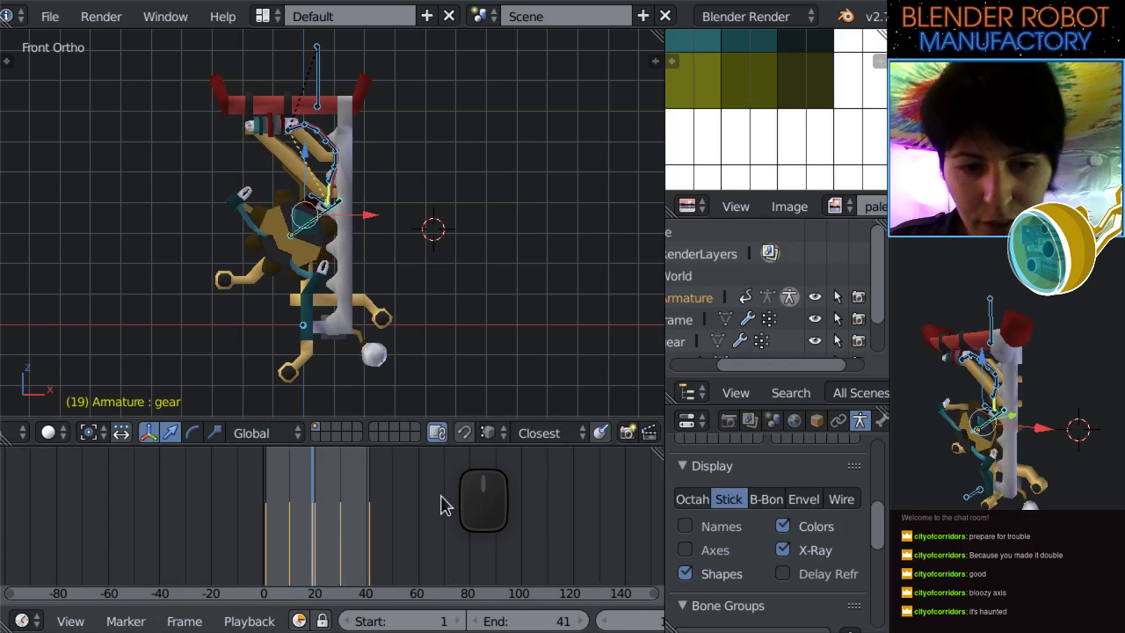
Switch the Timeline area to the Dope Sheet and scrub the moveDown action back to frame 0.
left_click(22, 620)
left_click(72, 511)
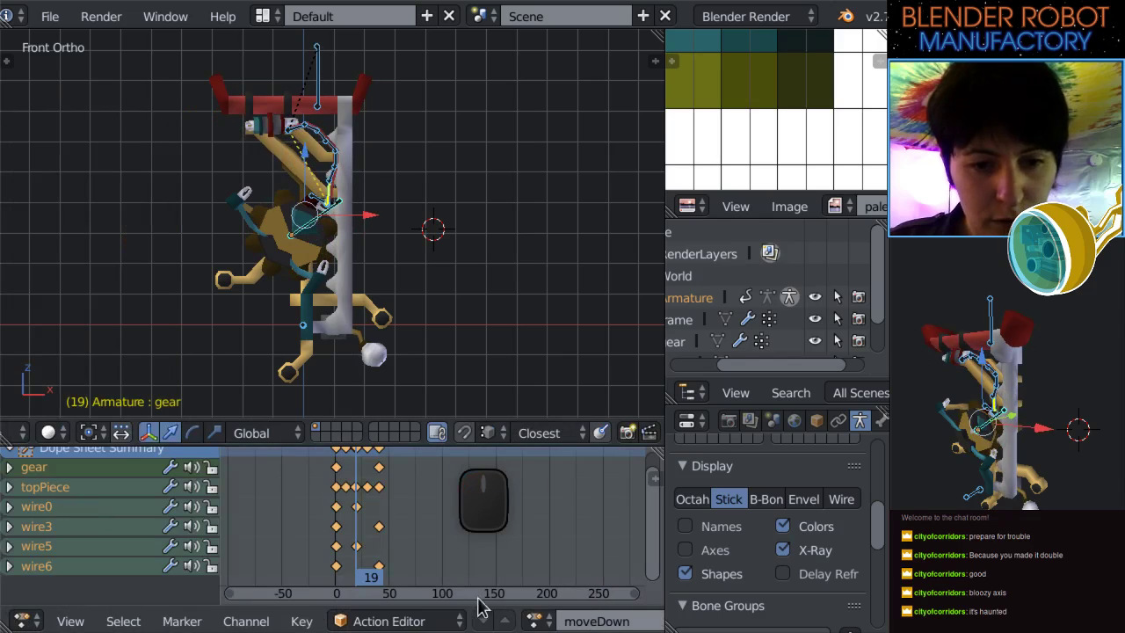
scroll(455, 349, "up", 3)
left_click_drag(382, 546, 322, 542)
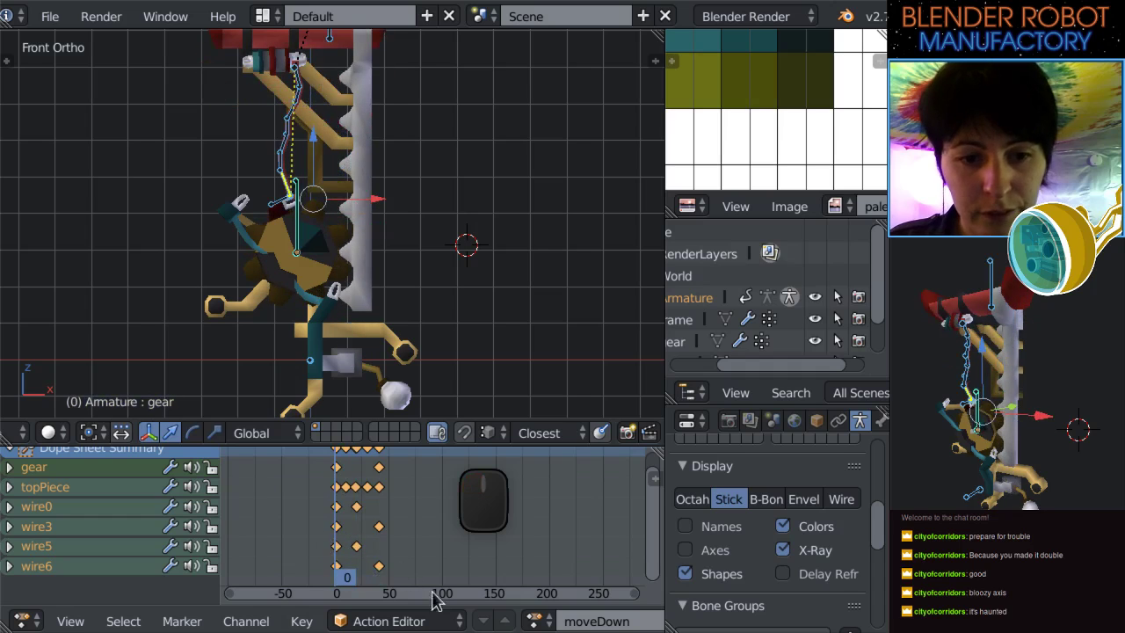
scroll(550, 625, "down", 4)
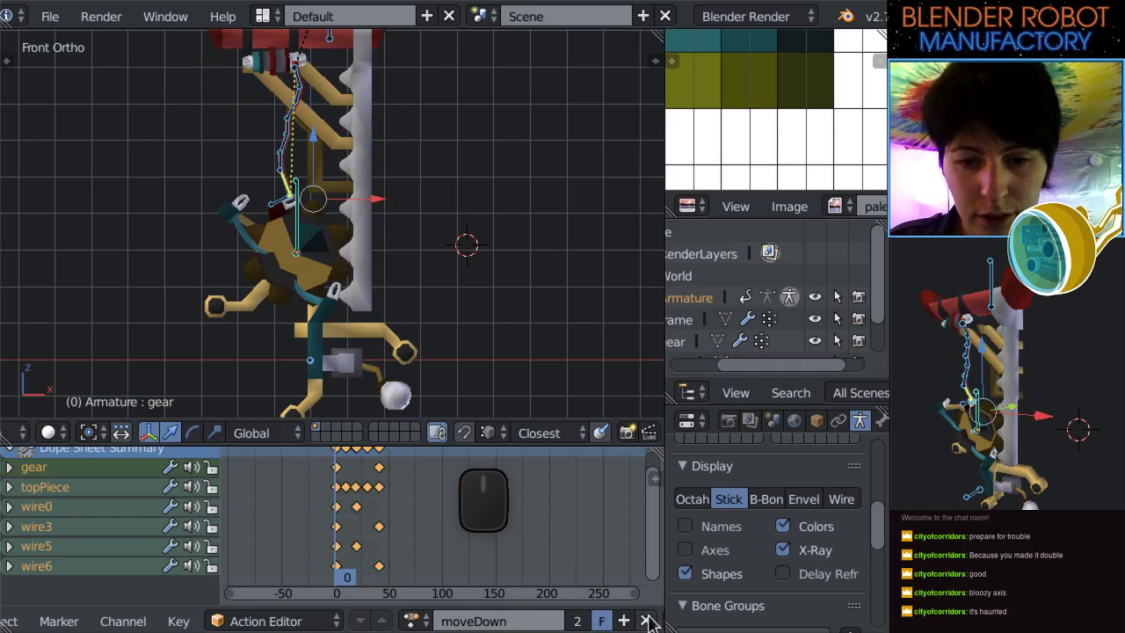
Unlink the moveDown action from the armature and try to clear the bones' rotation, scale and location.
left_click(645, 621)
key("a")
key("a")
key("alt+r")
key("alt+s")
key("alt+g")
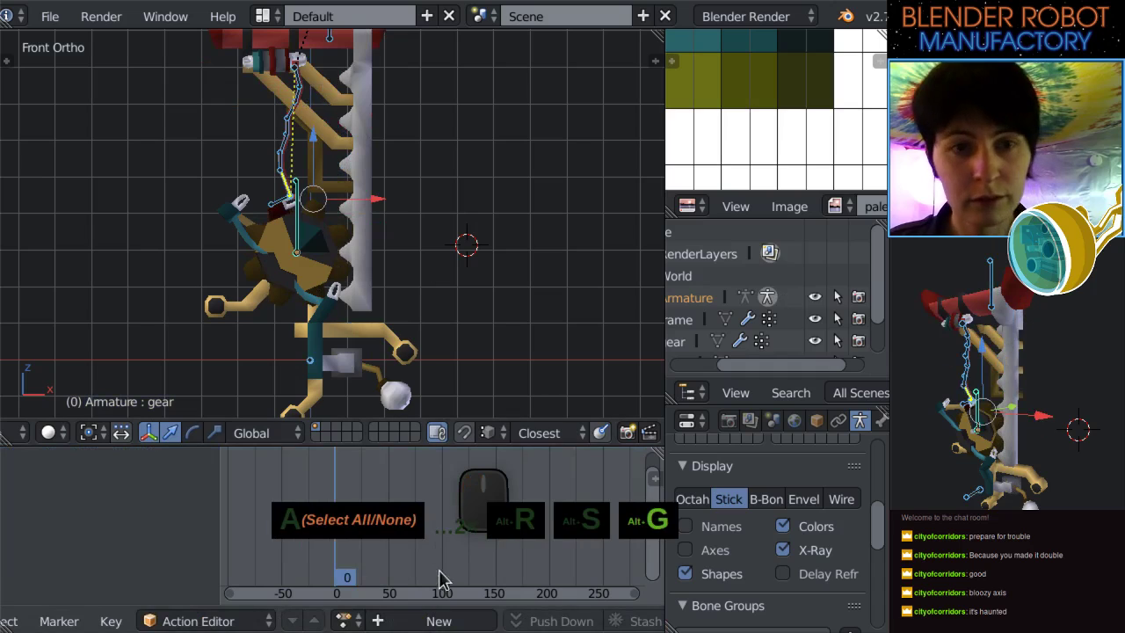
Assign the moveDown action to the armature again and scrub to frame 0 in the Timeline.
left_click(348, 620)
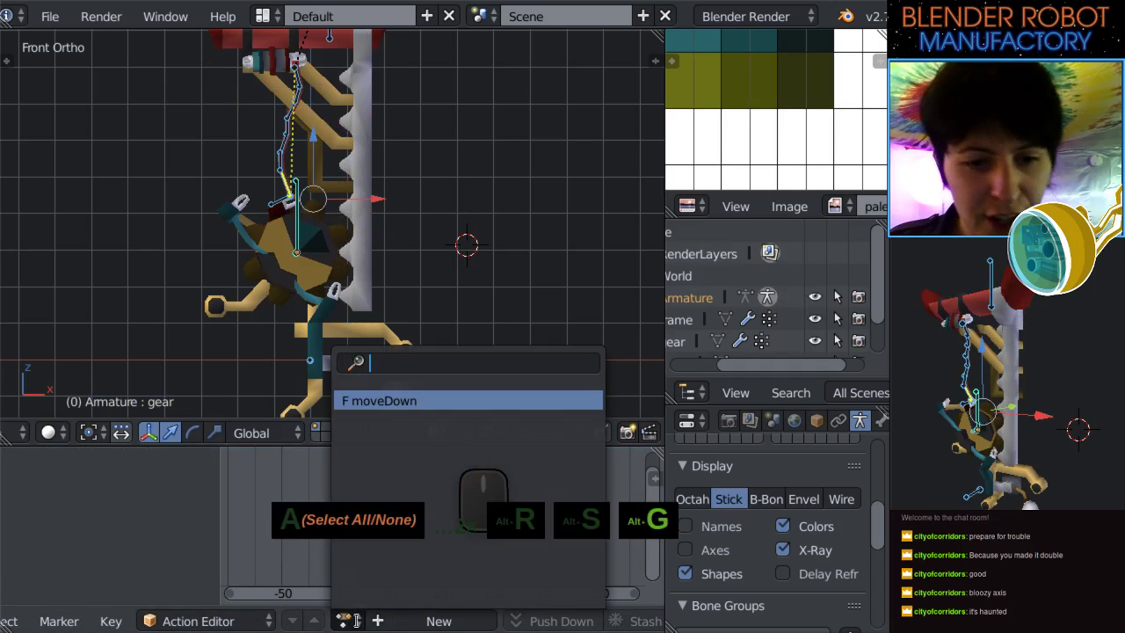
left_click(410, 400)
scroll(10, 624, "up", 3)
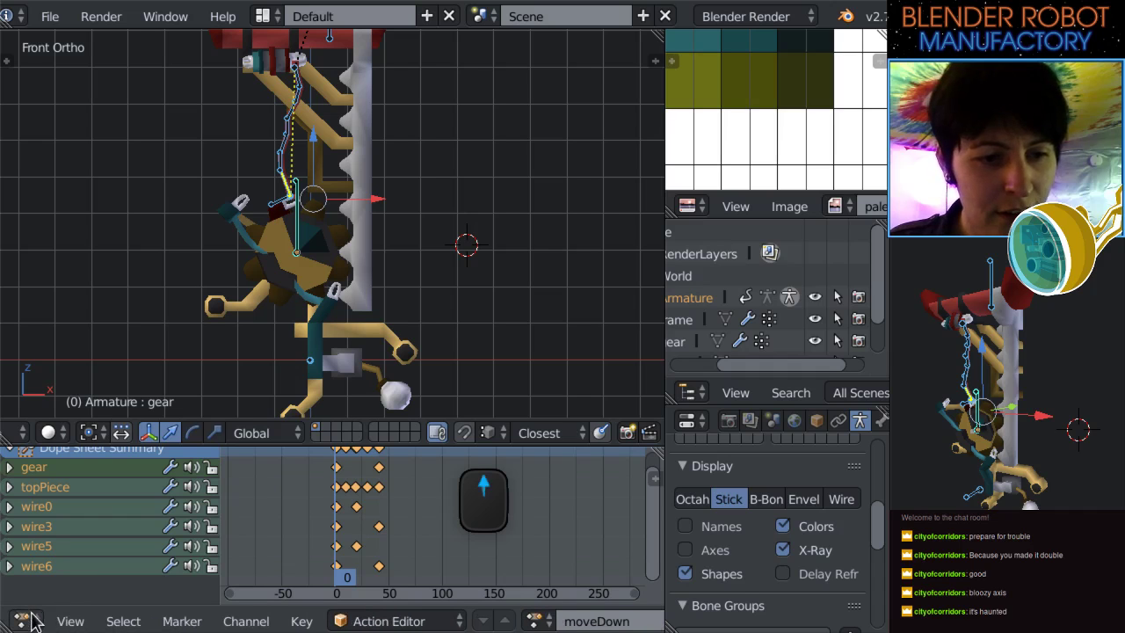
left_click(17, 621)
left_click(61, 554)
left_click_drag(286, 536, 252, 531)
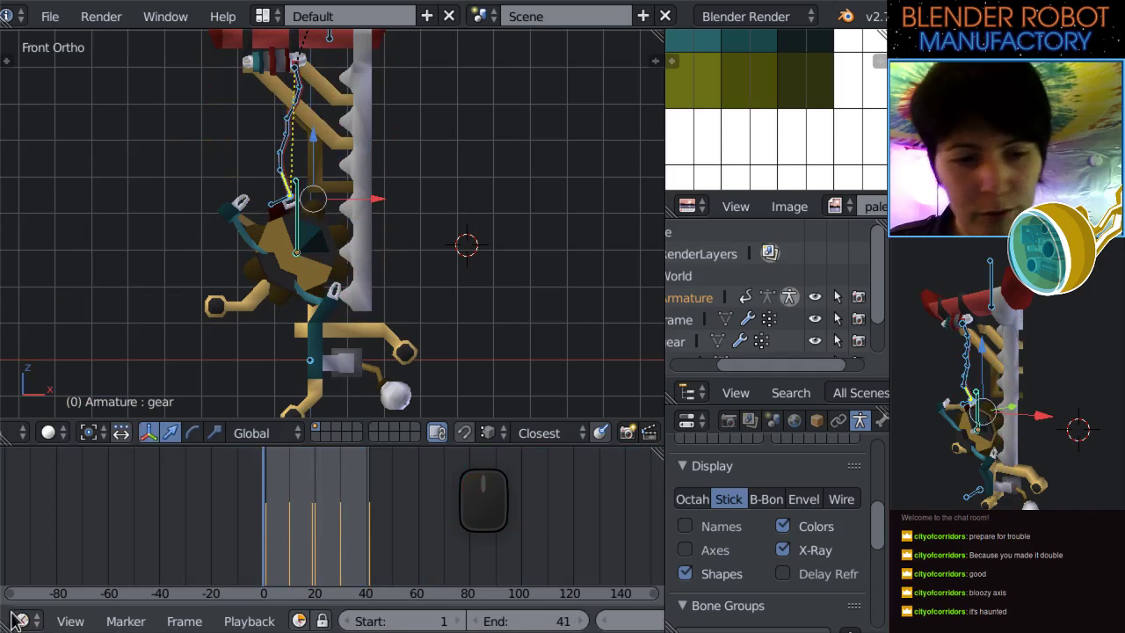
key("a")
key("a")
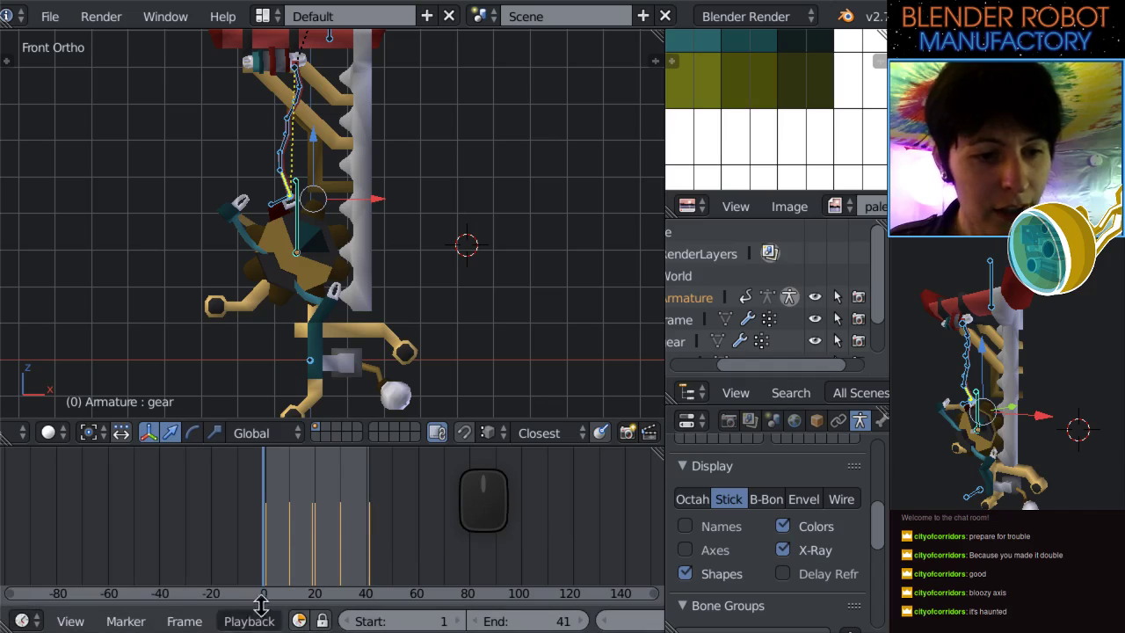
Switch to the Graph Editor and scrub to frame 4 to check the gear against the rack.
left_click(22, 621)
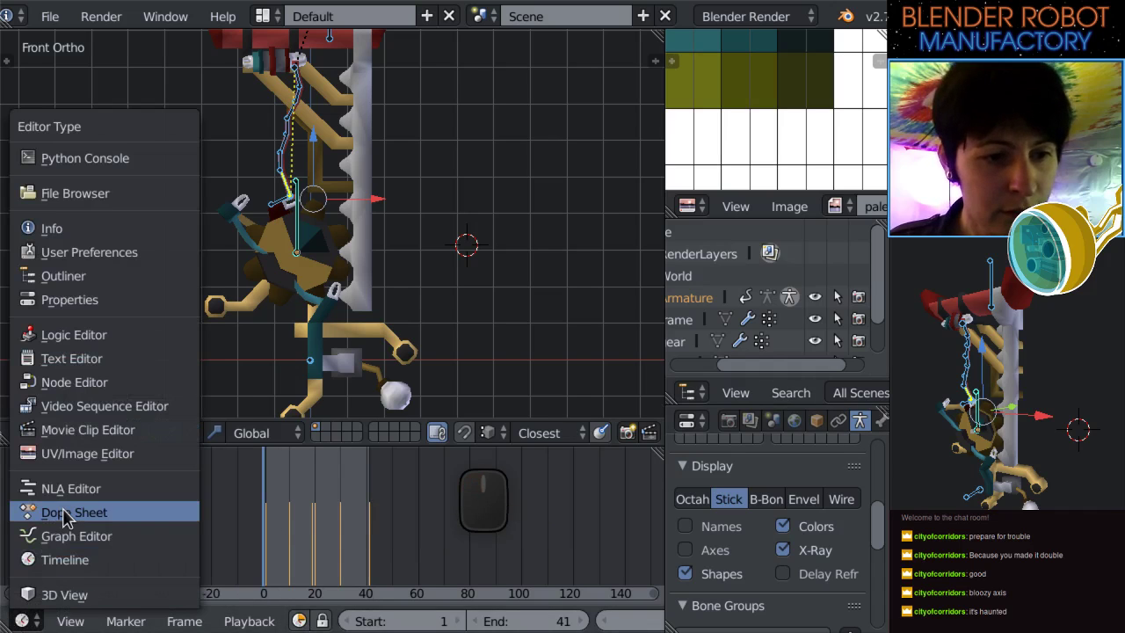
left_click(90, 535)
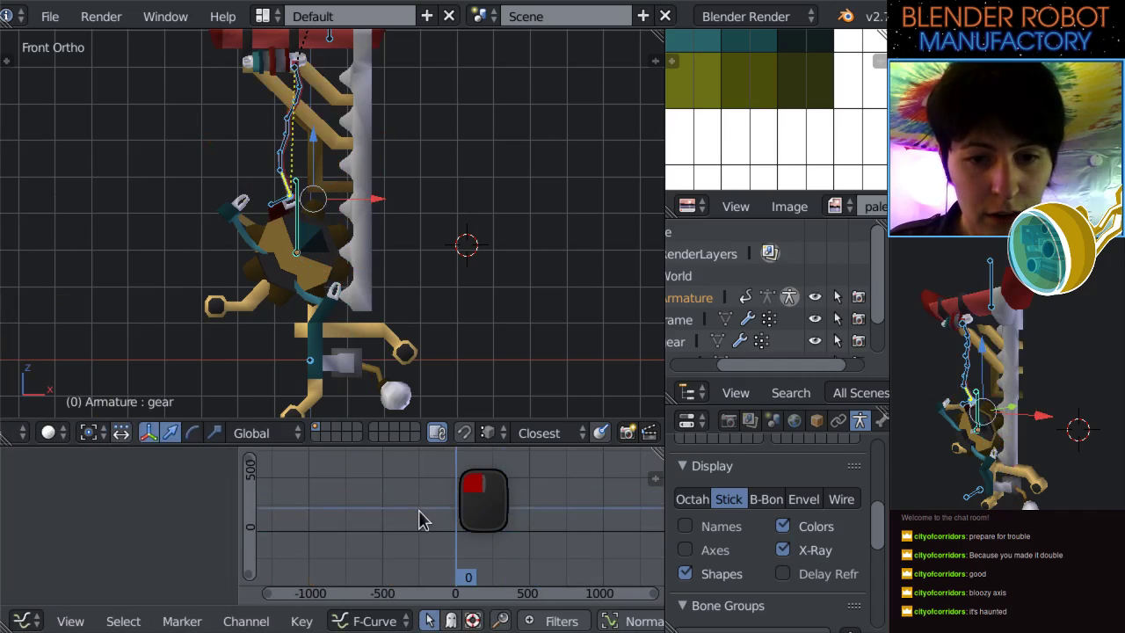
mouse_move(436, 520)
left_mouse_down()
mouse_move(488, 522)
mouse_move(460, 519)
mouse_move(448, 380)
left_mouse_up()
scroll(434, 364, "up", 3)
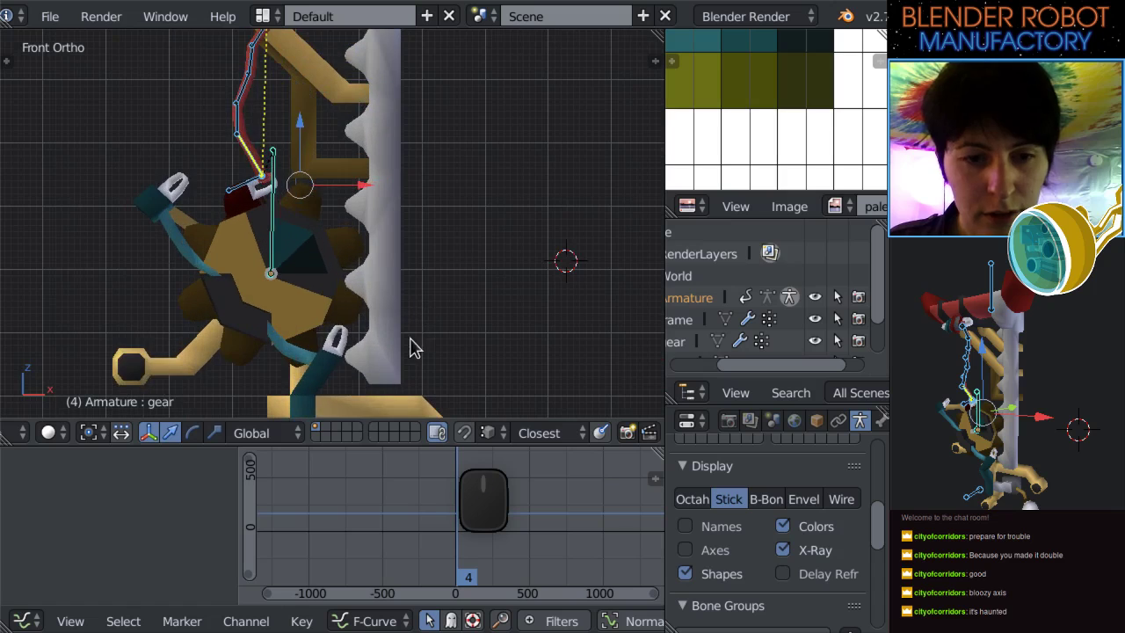
Undo the recent changes and switch the Graph Editor area to the Dope Sheet.
key("ctrl+z")
key("ctrl+z")
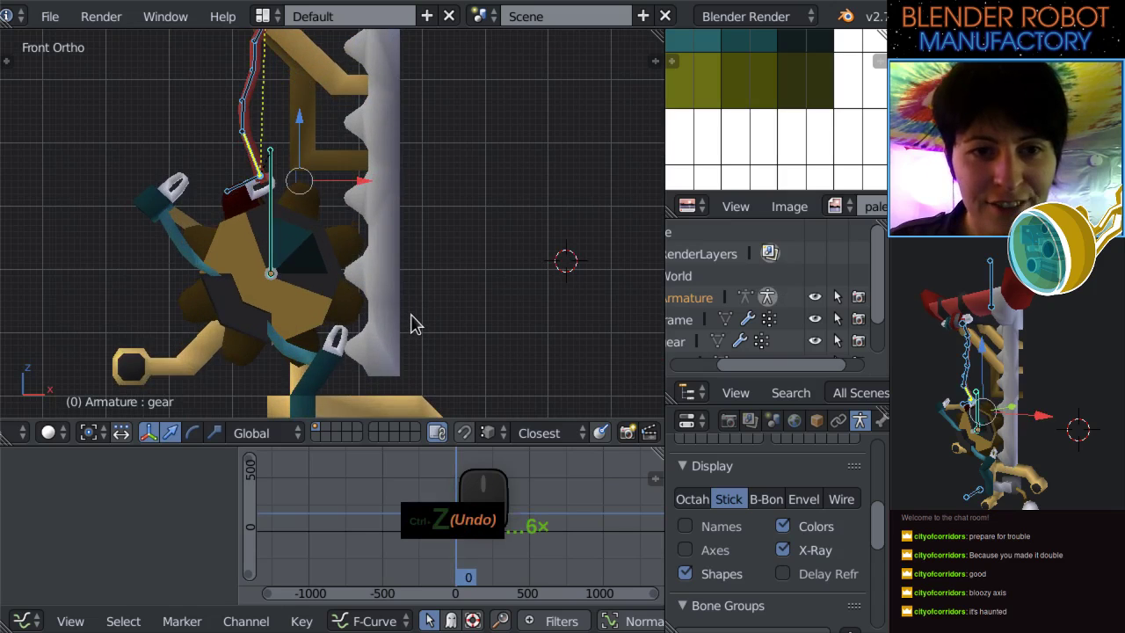
left_click(21, 620)
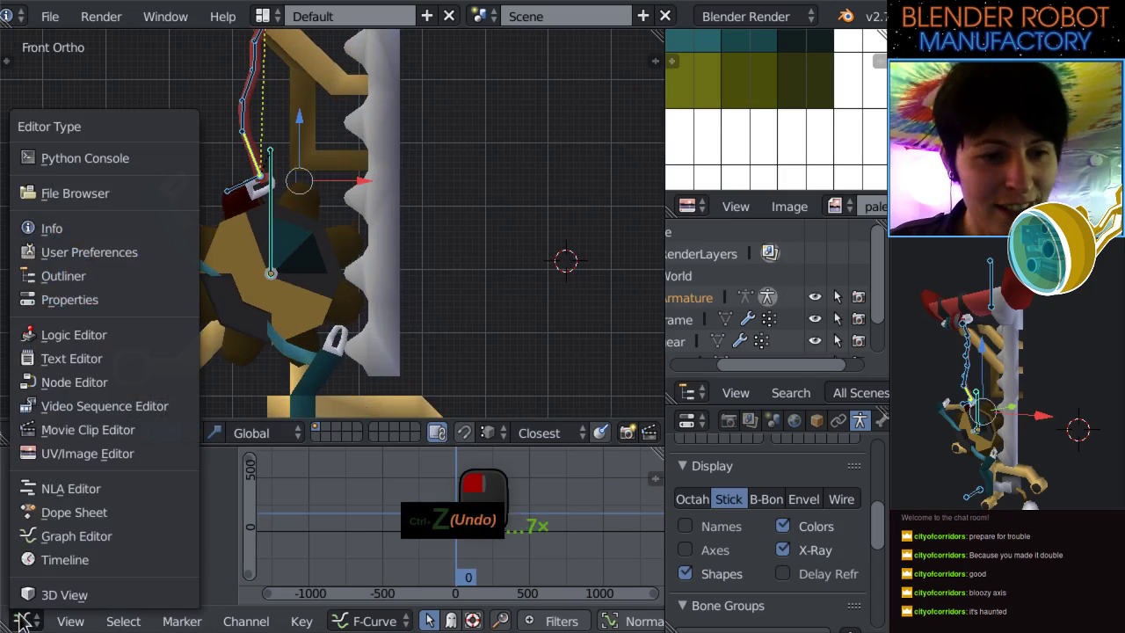
left_click(74, 512)
scroll(441, 504, "down", 8)
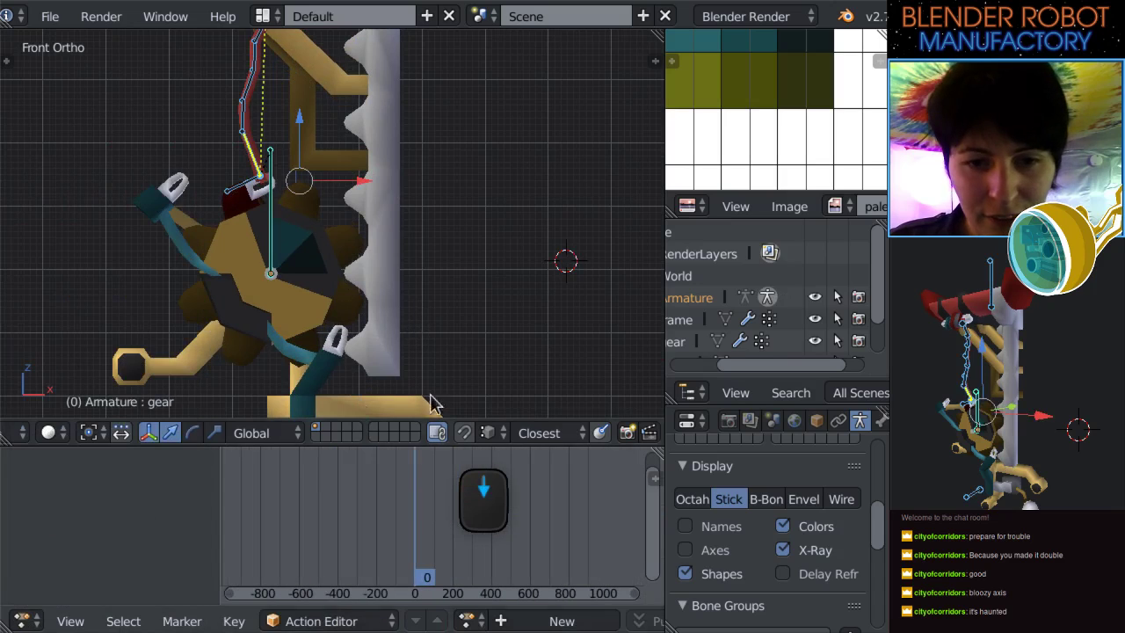
Search the Dope Sheet for keyframes over a wide frame range and return the current frame to 0.
key("a")
key("a")
scroll(435, 525, "down", 6)
middle_click_drag(356, 540, 206, 551)
middle_click_drag(656, 467, 328, 514)
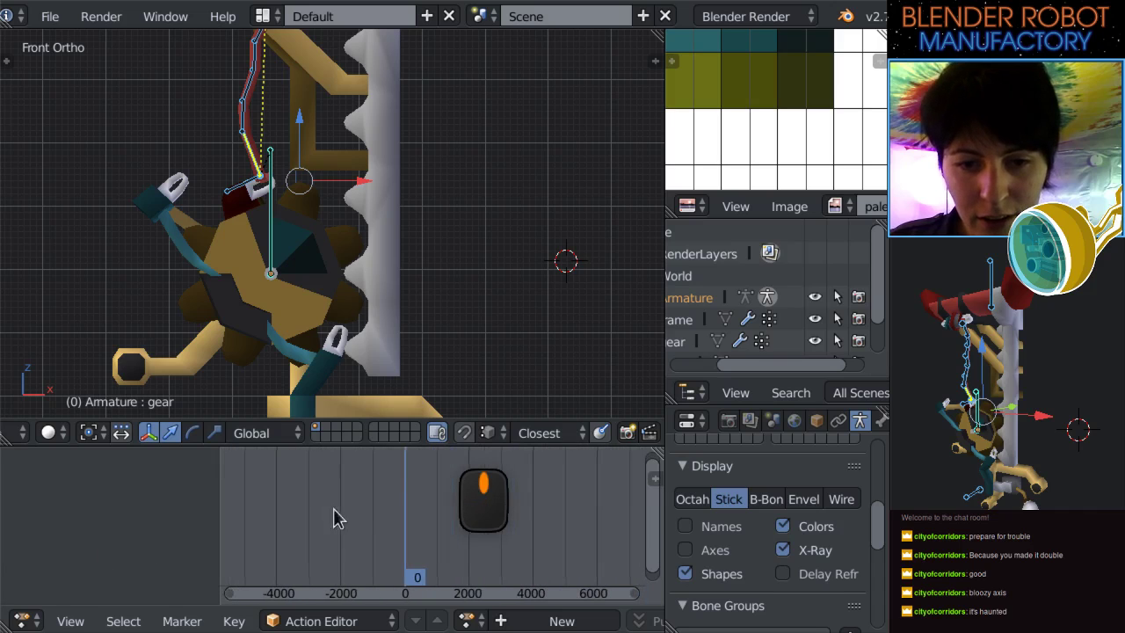
key("a")
key("a")
scroll(420, 312, "down", 5)
left_click(415, 488)
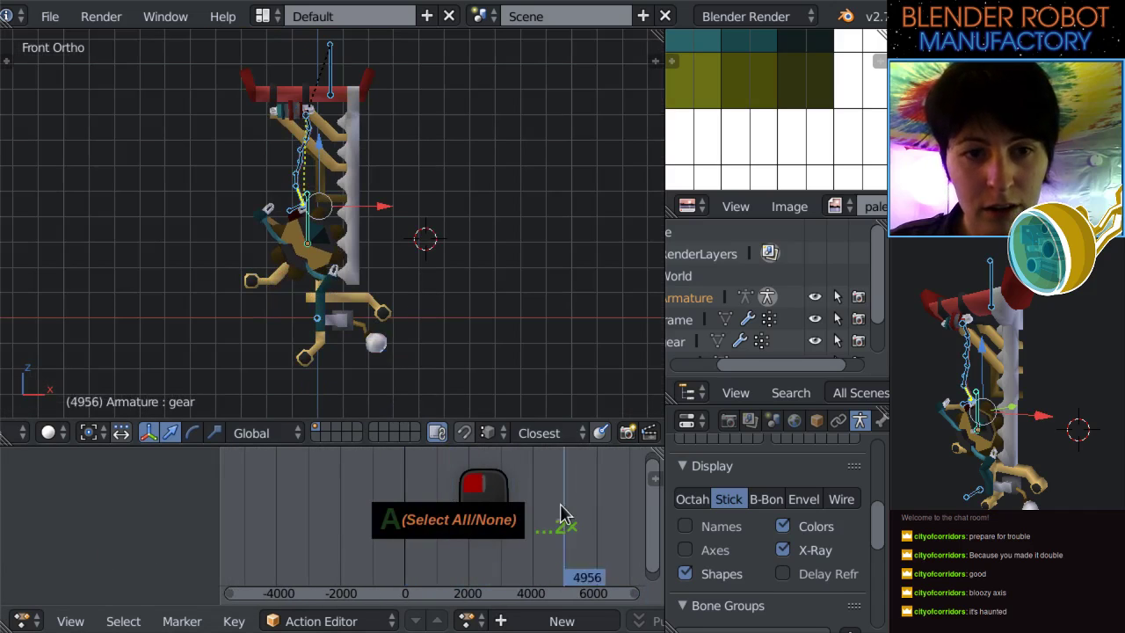
key("shift+Left")
Create a new action for the armature, then replace it with the existing moveDown action.
left_click(508, 622)
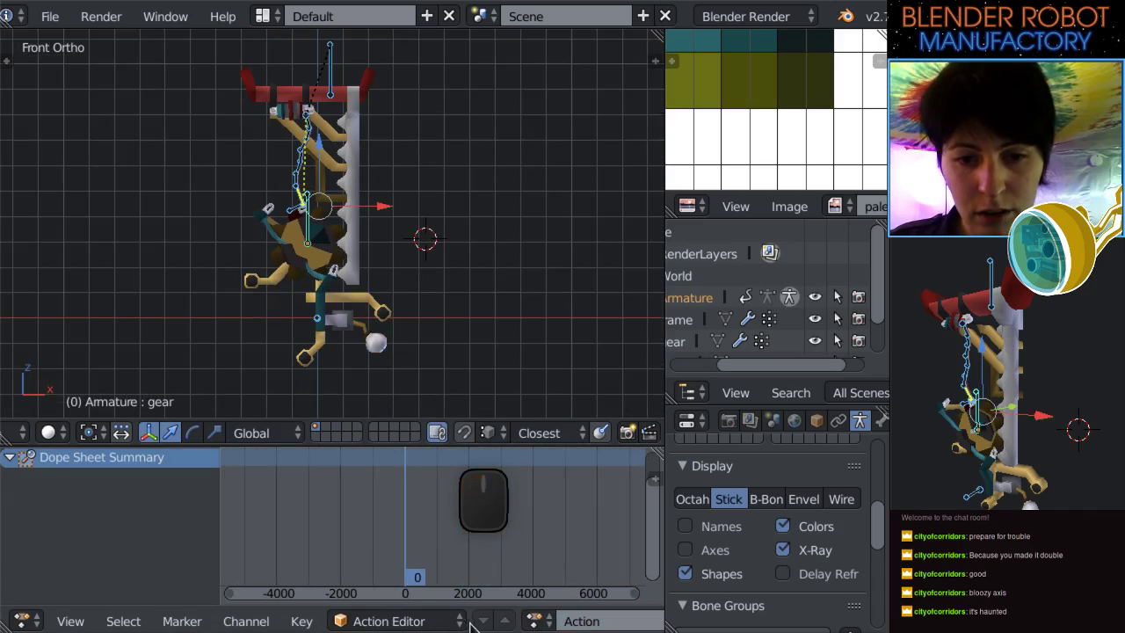
left_click(534, 621)
left_click(571, 423)
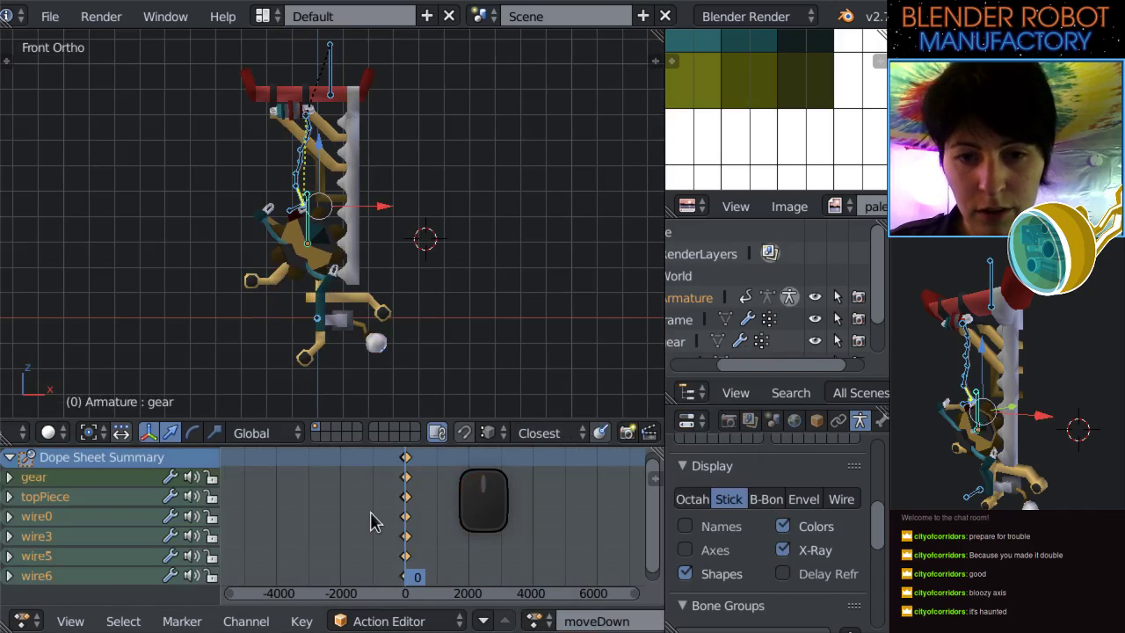
Examine the moveDown keyframes of the gear, topPiece and wire bones up close around frame 0.
mouse_move(409, 496)
left_mouse_down()
mouse_move(483, 501)
mouse_move(389, 522)
mouse_move(406, 521)
mouse_move(398, 501)
left_mouse_up()
scroll(397, 501, "up", 8)
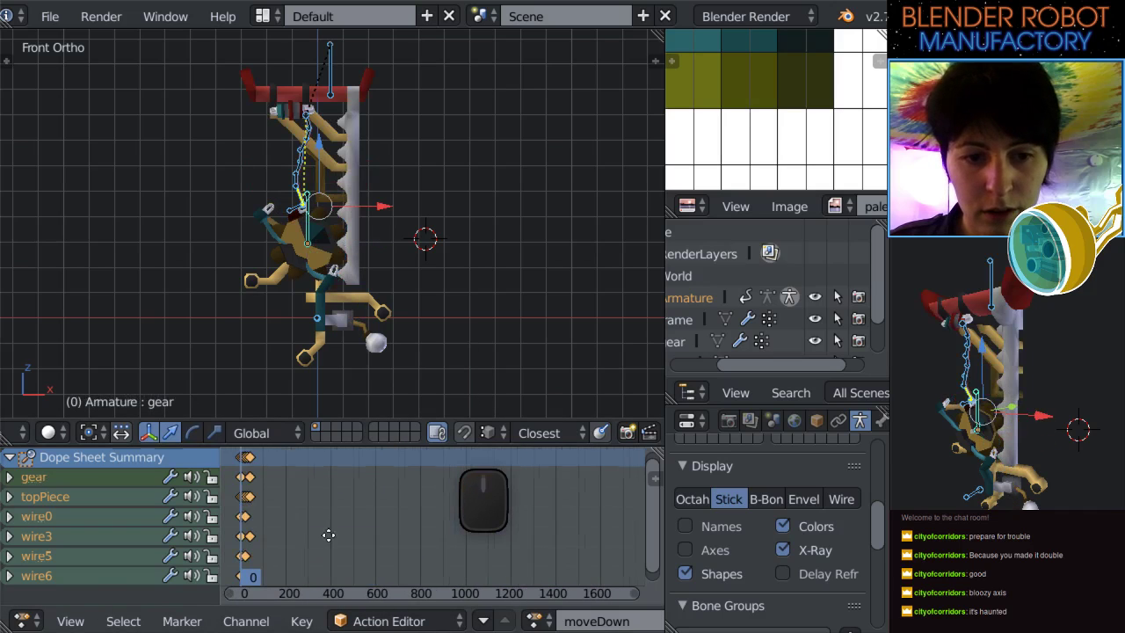
middle_click_drag(319, 534, 522, 505)
scroll(448, 534, "up", 4)
middle_click_drag(437, 519, 437, 545)
left_click_drag(437, 545, 409, 538)
scroll(322, 543, "up", 6)
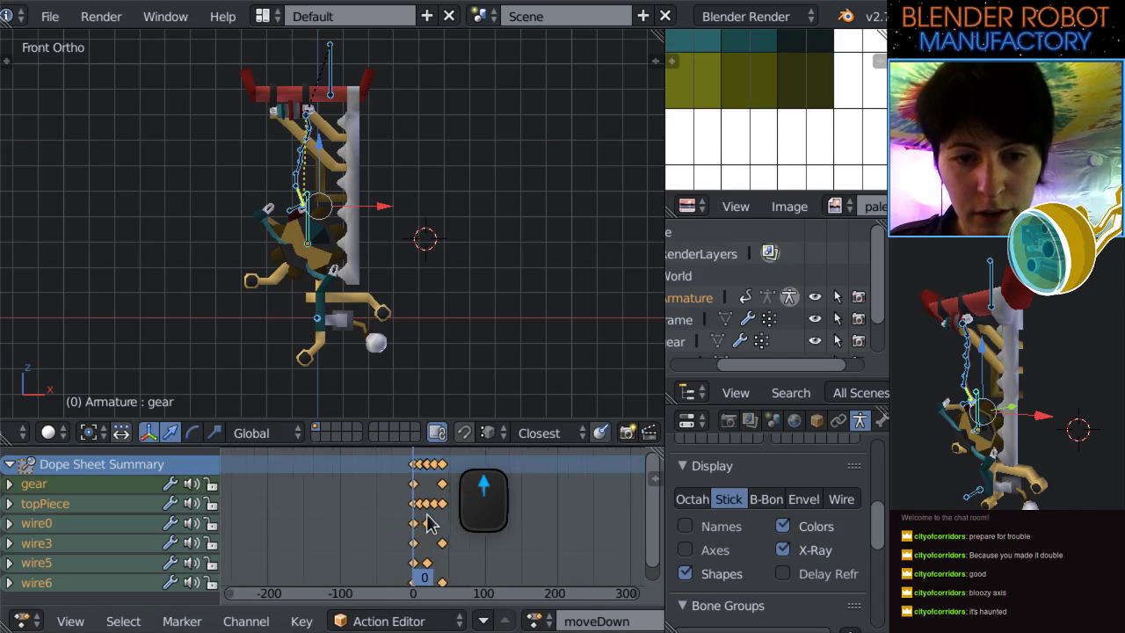
Undo the recent action changes back to the state before any action was assigned to the armature.
key("ctrl+z")
key("ctrl+z")
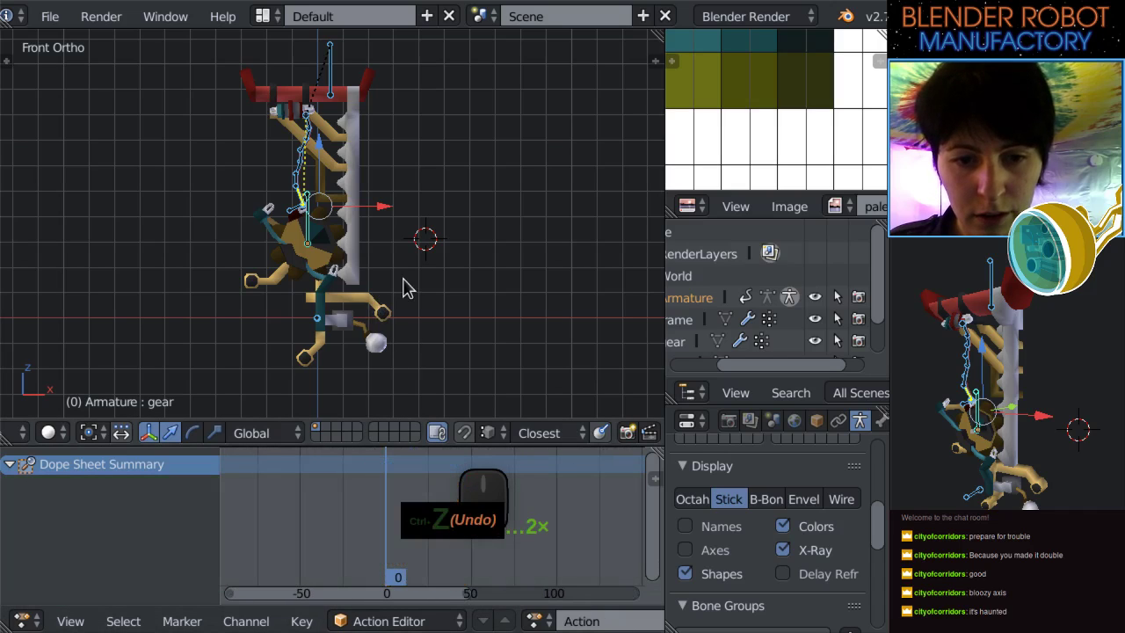
key("ctrl+z")
key("ctrl+z")
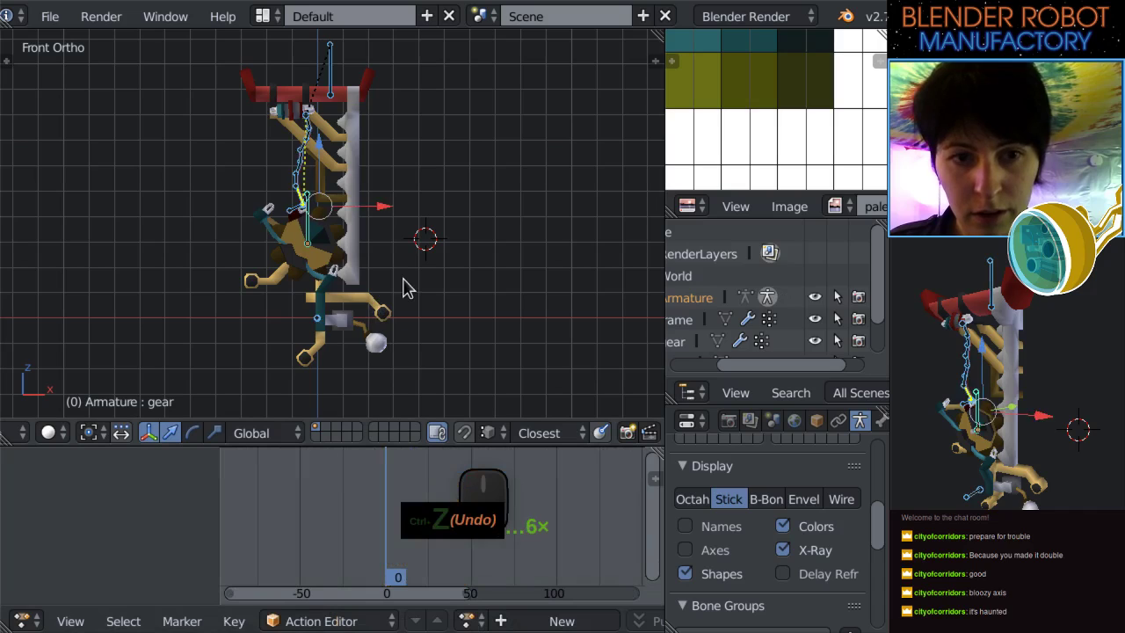
key("ctrl+z")
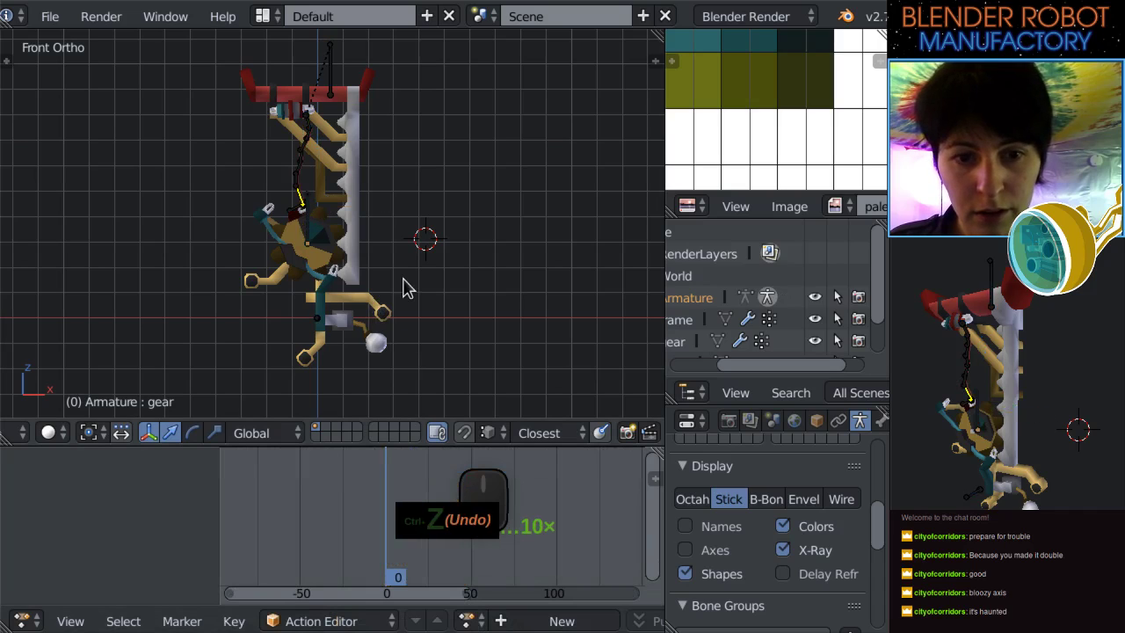
key("ctrl+s")
Assign the existing moveDown action to the armature and return the current frame to 0.
left_click(401, 467)
left_click_drag(430, 475, 375, 486)
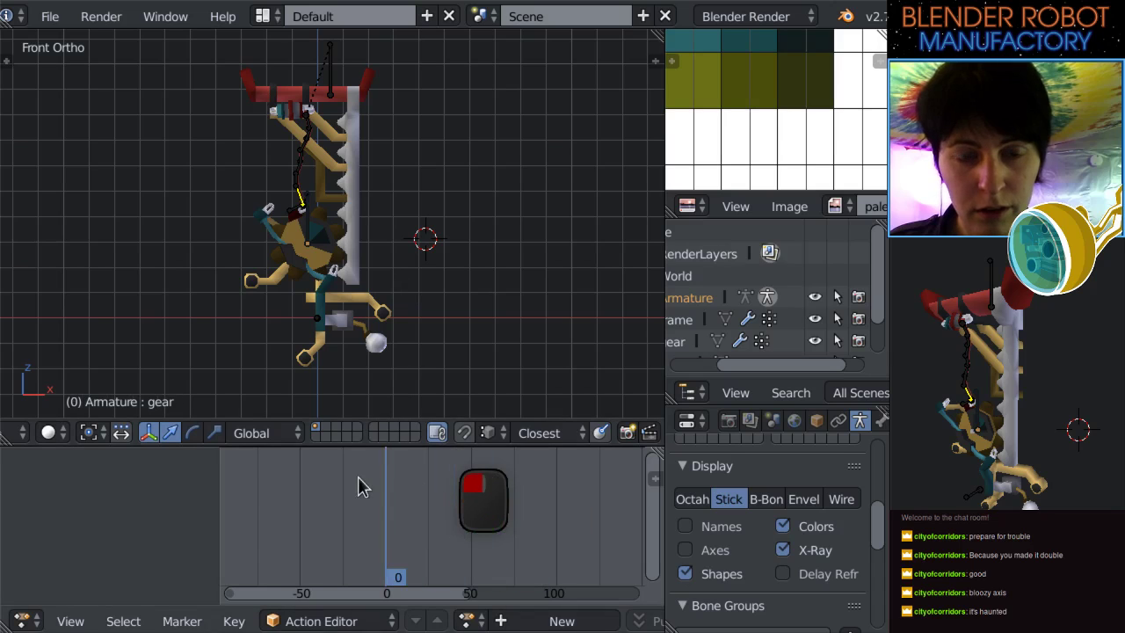
left_click(470, 620)
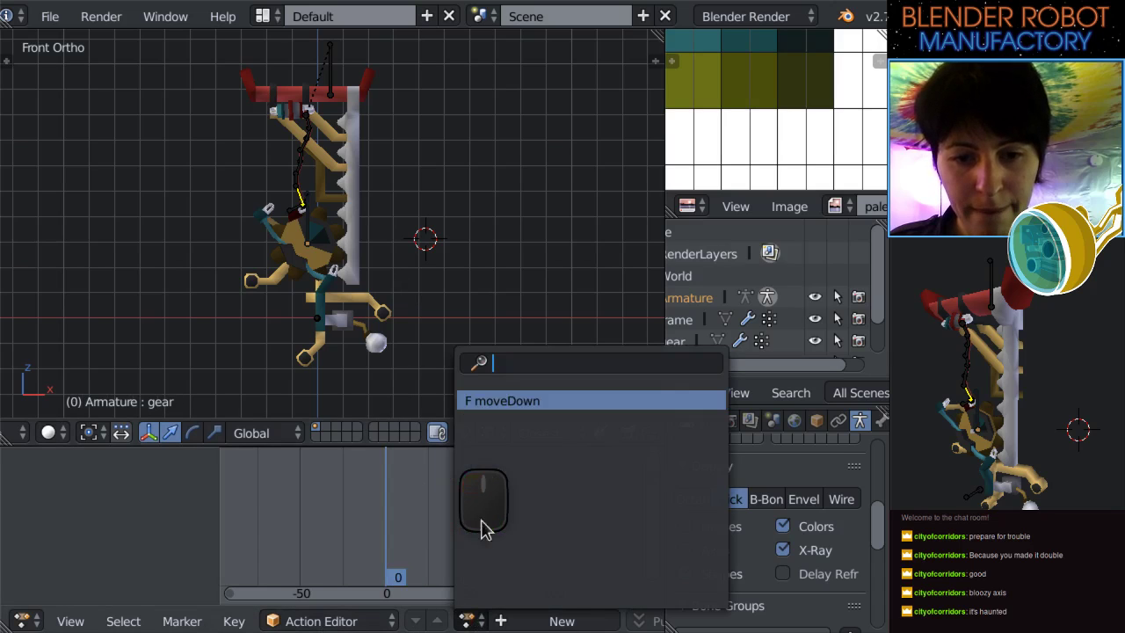
left_click(509, 401)
mouse_move(399, 496)
left_mouse_down()
mouse_move(452, 497)
mouse_move(387, 512)
left_mouse_up()
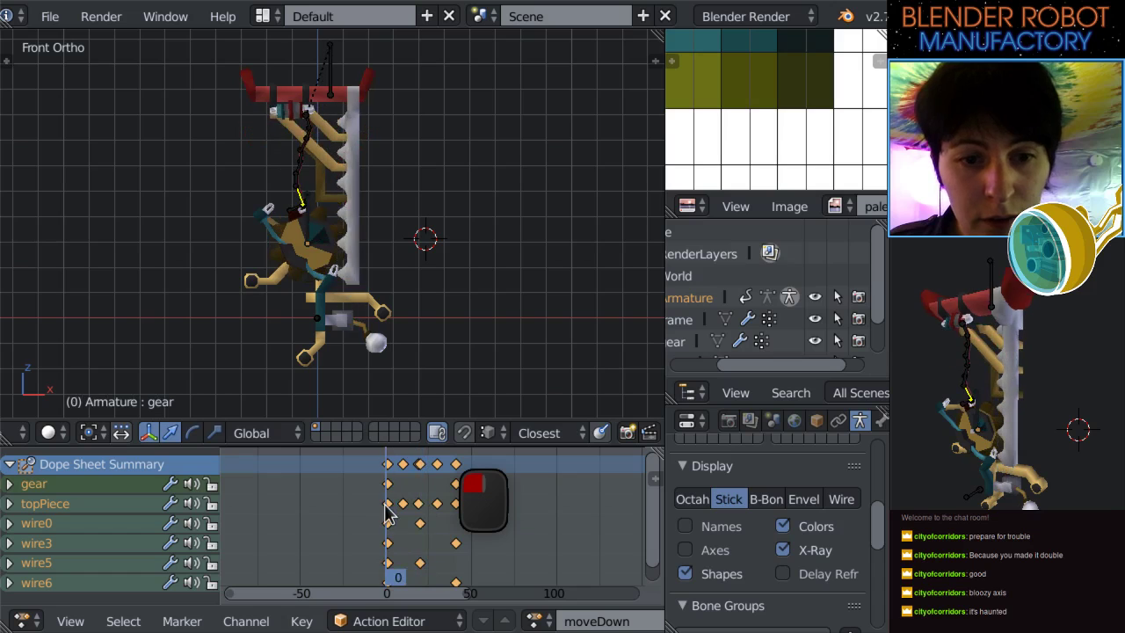
Scrub the moveDown animation up to frame 57 and examine the gear, rack and wire motion from several angles.
scroll(341, 281, "up", 5)
scroll(341, 281, "down", 4)
middle_click_drag(409, 281, 359, 396)
left_click(397, 502)
left_click_drag(397, 502, 358, 446)
middle_click_drag(356, 387, 493, 290)
left_click_drag(391, 555, 494, 557)
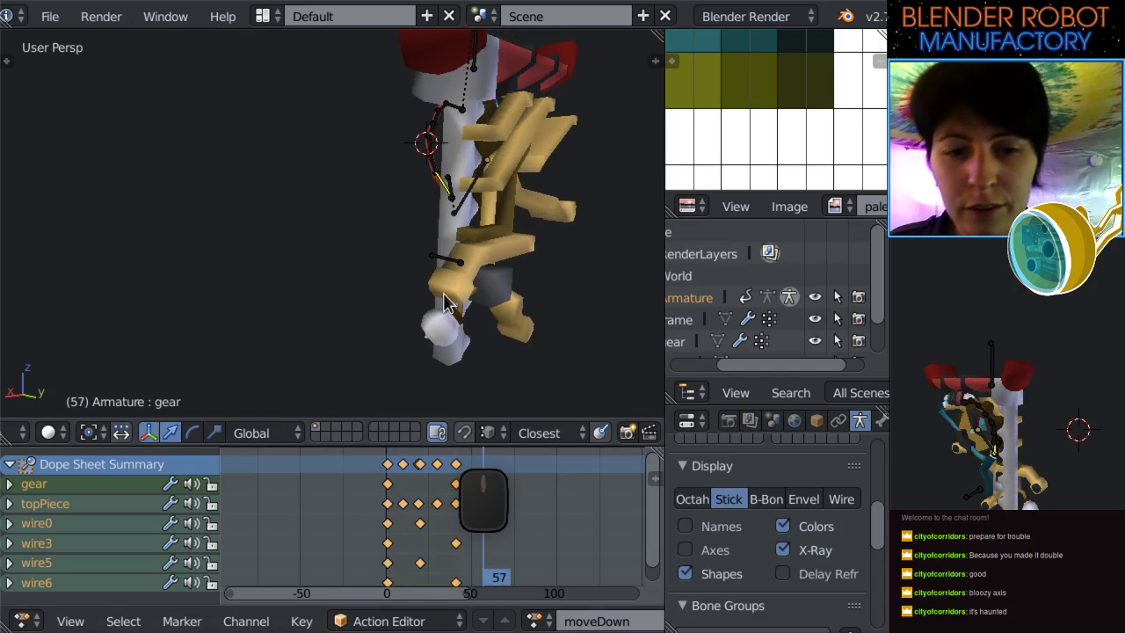
Show the robot from the front and select all of the armature's bones.
key("KP_1")
key("a")
key("a")
key("a")
middle_click_drag(502, 284, 575, 257, "shift")
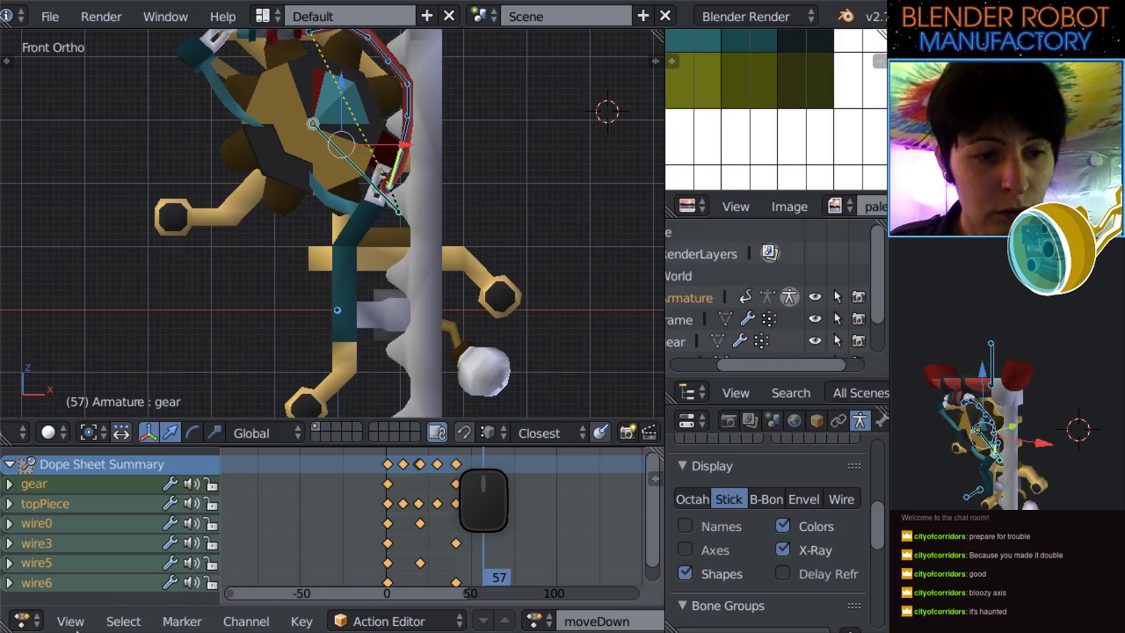
Switch the Dope Sheet area to the Graph Editor and look through the extrapolation, easing and interpolation options.
left_click(26, 620)
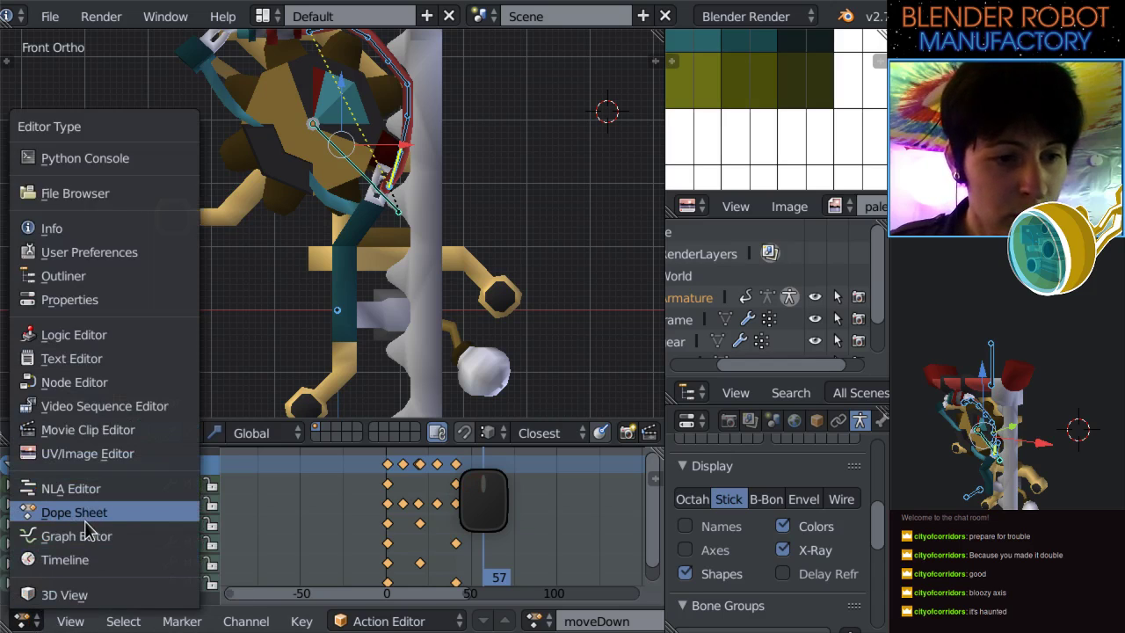
left_click(106, 537)
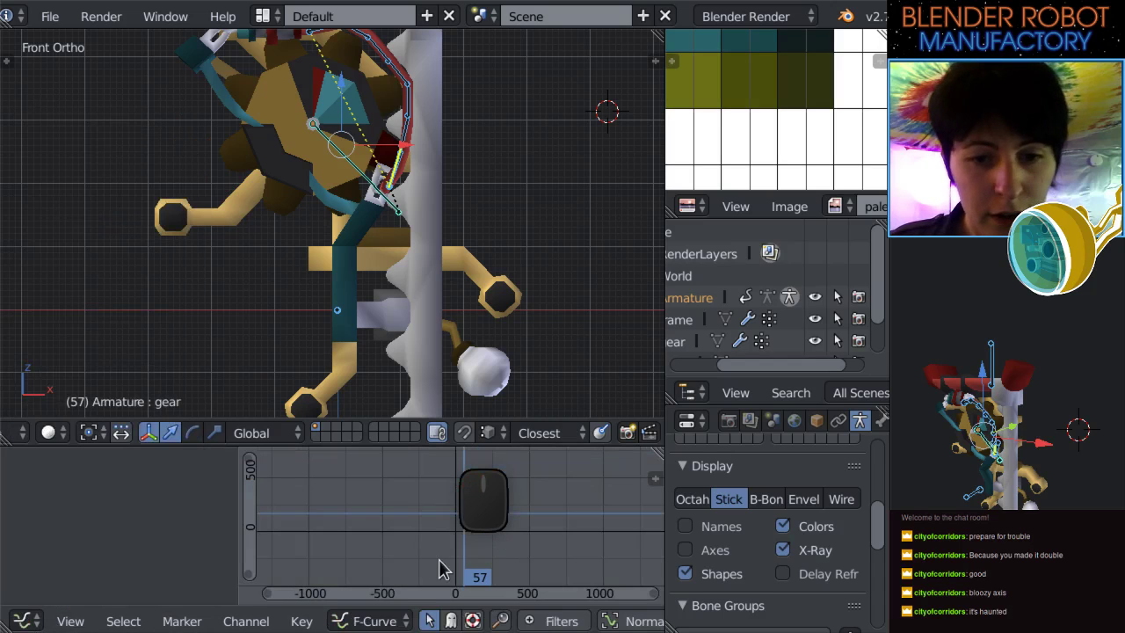
left_click(246, 621)
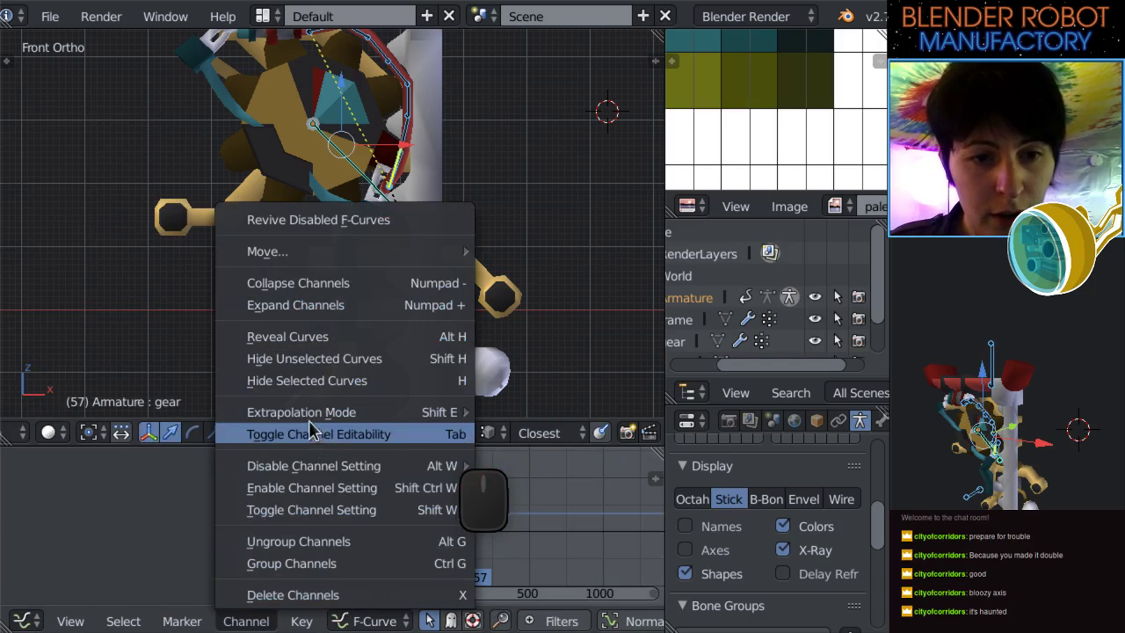
mouse_move(312, 408)
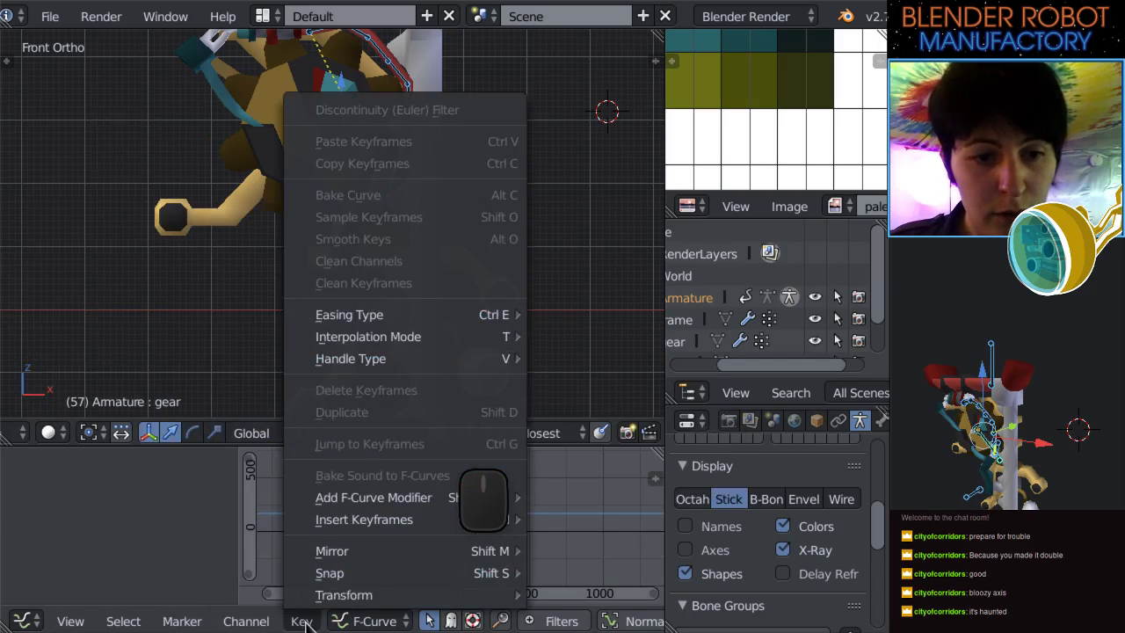
left_click(306, 620)
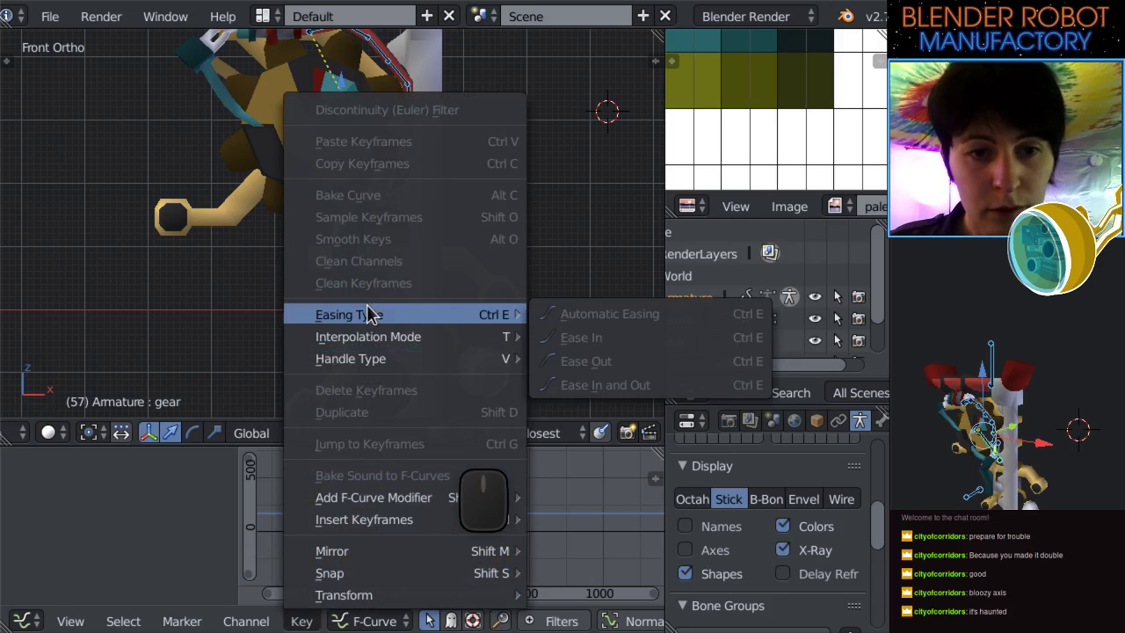
mouse_move(370, 343)
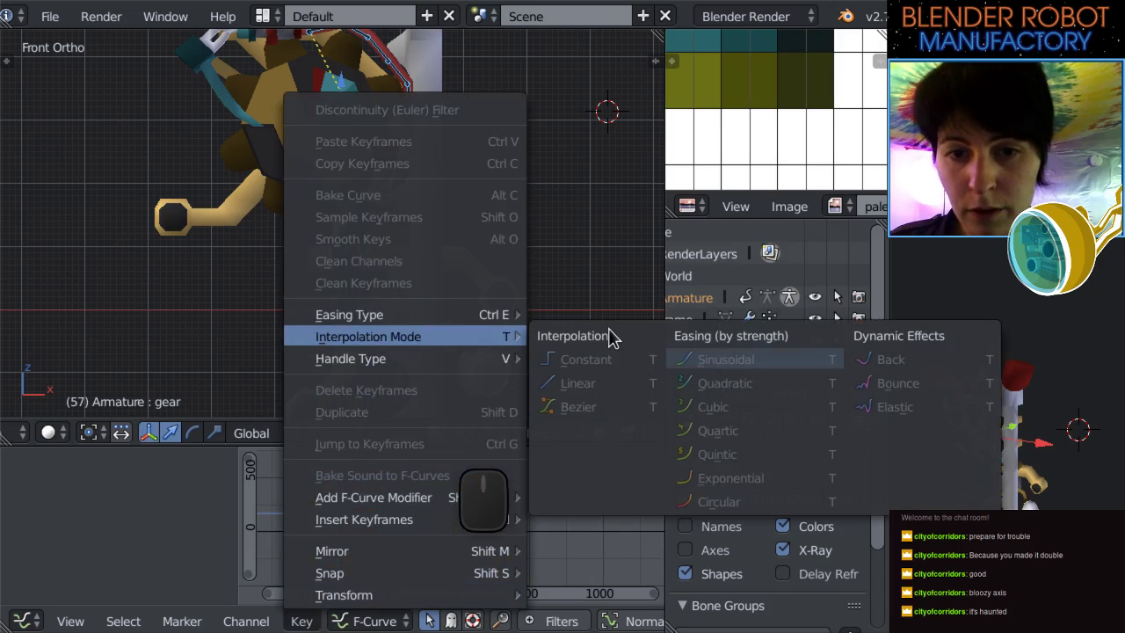
scroll(583, 331, "up", 3)
middle_click_drag(582, 332, 519, 333)
scroll(490, 337, "down", 2)
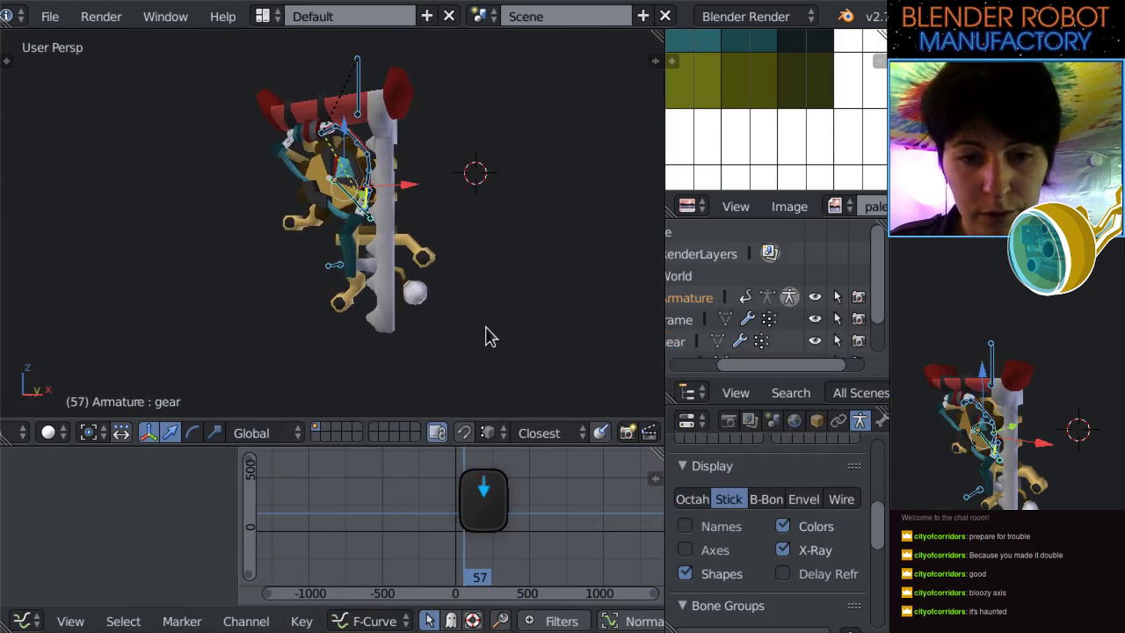
scroll(487, 329, "up", 5)
key("Tab")
key("Tab")
scroll(519, 184, "down", 5)
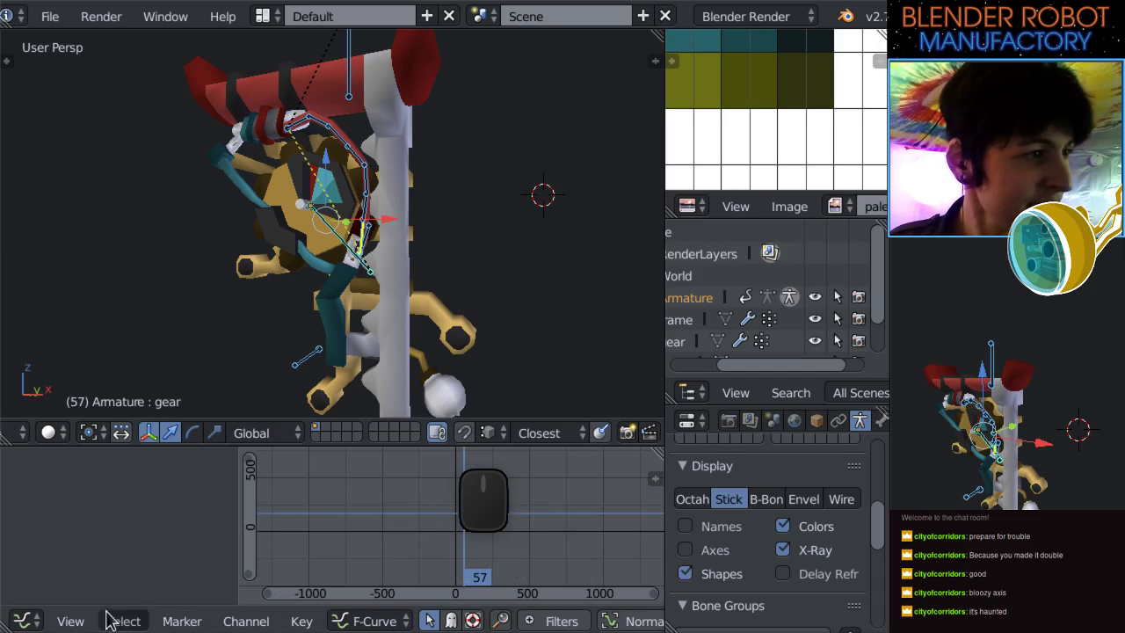
Switch the Graph Editor area to the Timeline and move the current frame to 1.
left_click(22, 620)
left_click(141, 557)
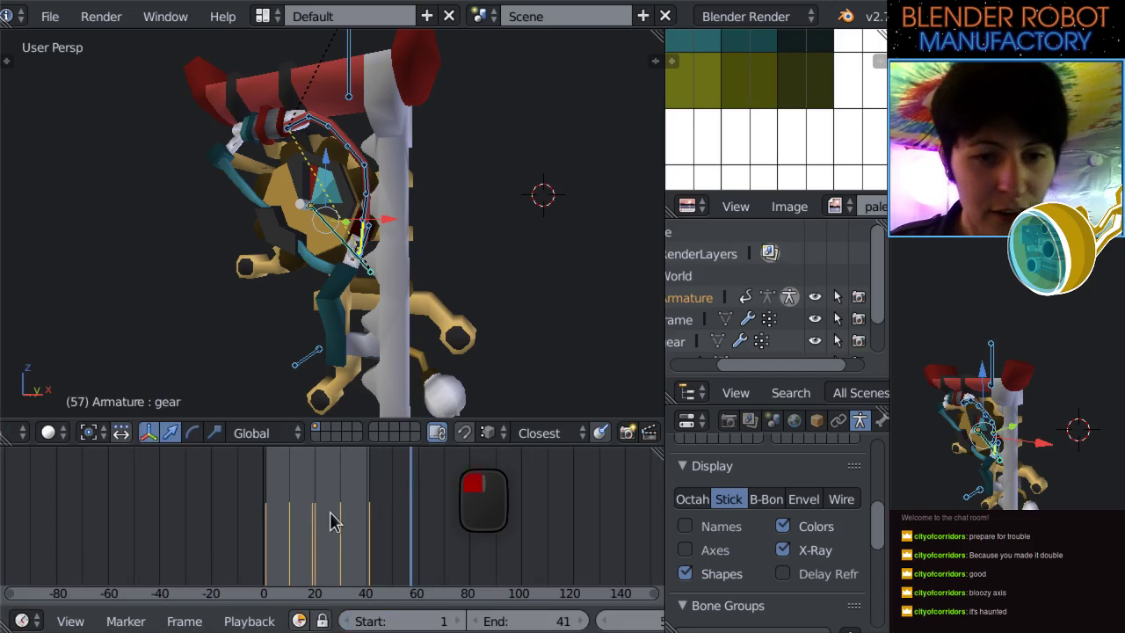
left_click(293, 525)
left_click_drag(293, 526, 267, 522)
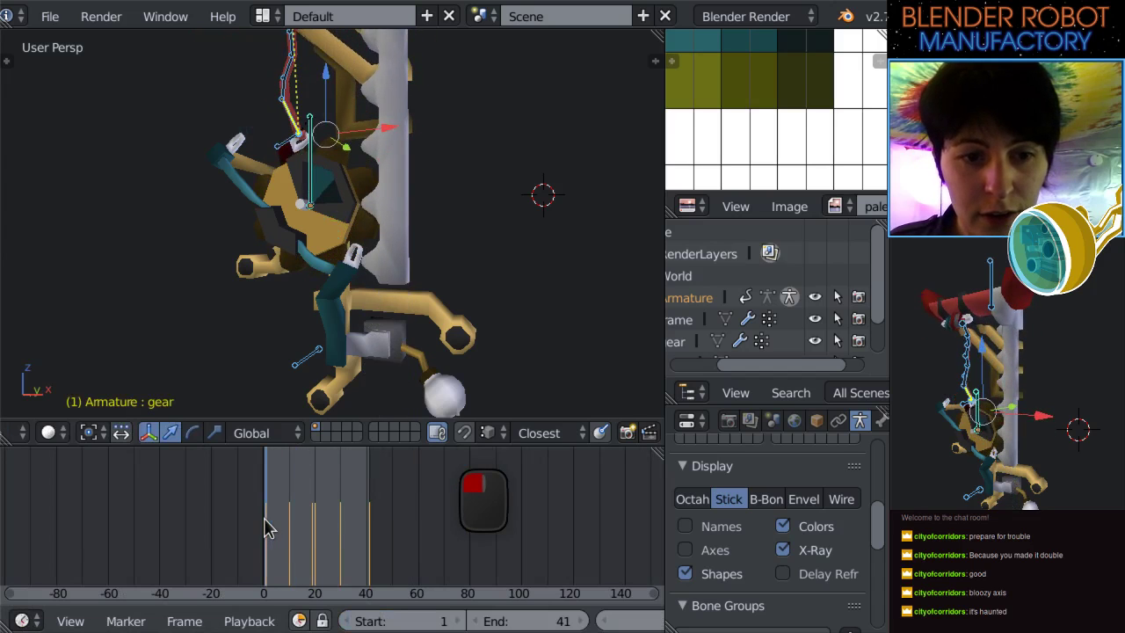
Select only the topPiece bone at the head of the rack and show the robot in front view.
scroll(426, 261, "up", 1)
middle_click_drag(427, 261, 420, 255)
scroll(413, 252, "down", 3)
middle_click_drag(369, 141, 360, 132)
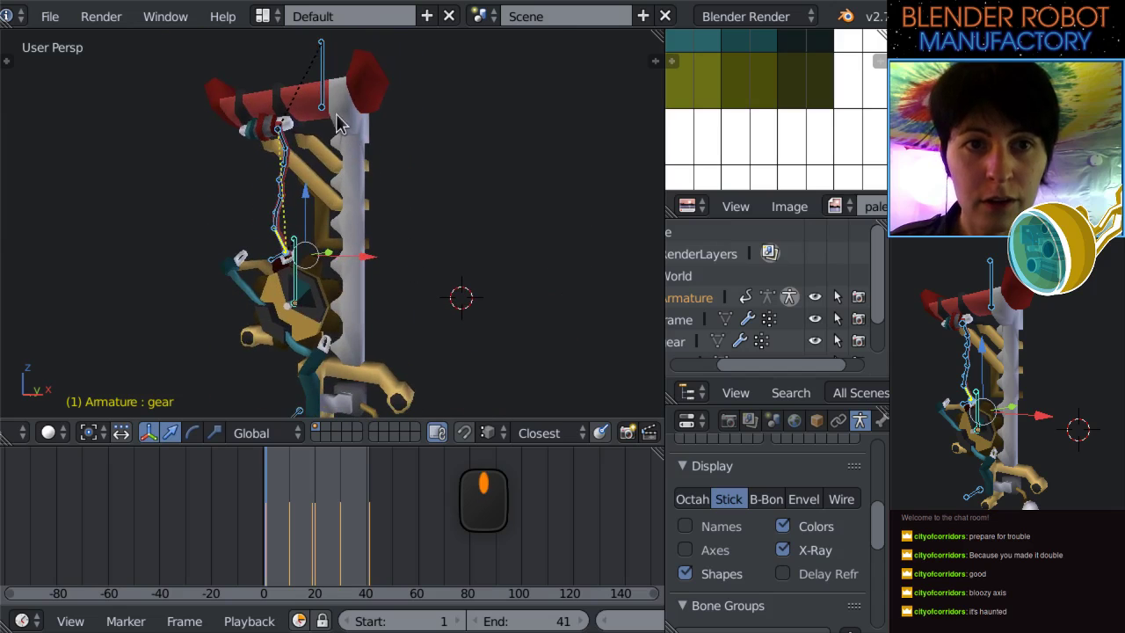
right_click(321, 98)
right_click(325, 93)
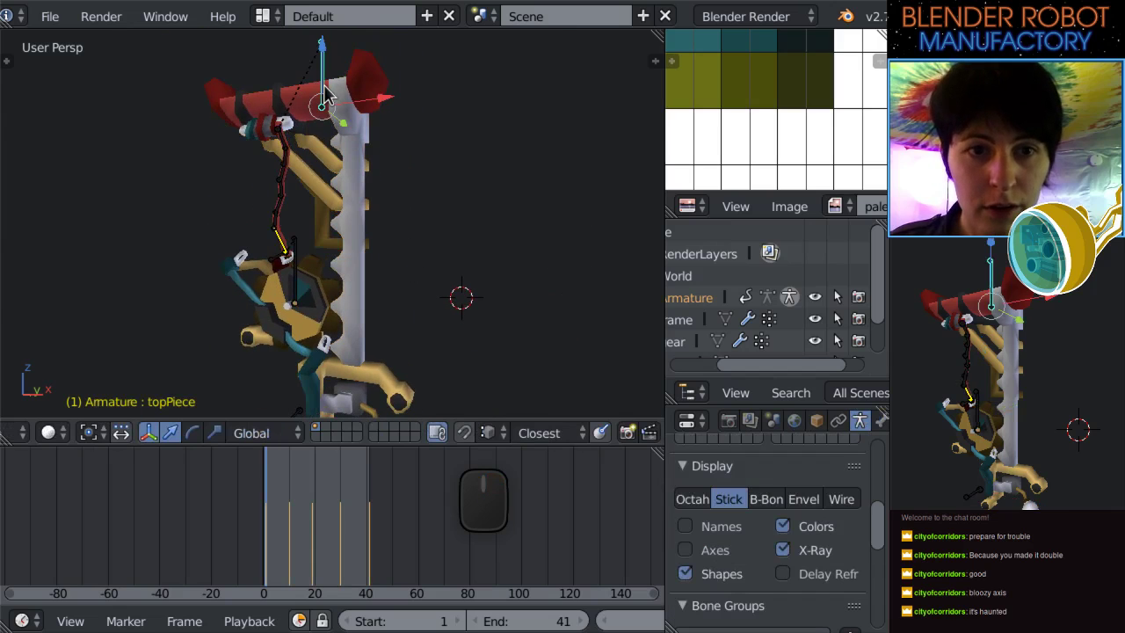
key("KP_1")
scroll(369, 150, "up", 1)
scroll(363, 188, "down", 1)
middle_click_drag(382, 181, 384, 185, "shift")
Delete the topPiece bone's intermediate keyframes between frames 1 and 41, starting with the one at frame 10.
left_click(289, 551)
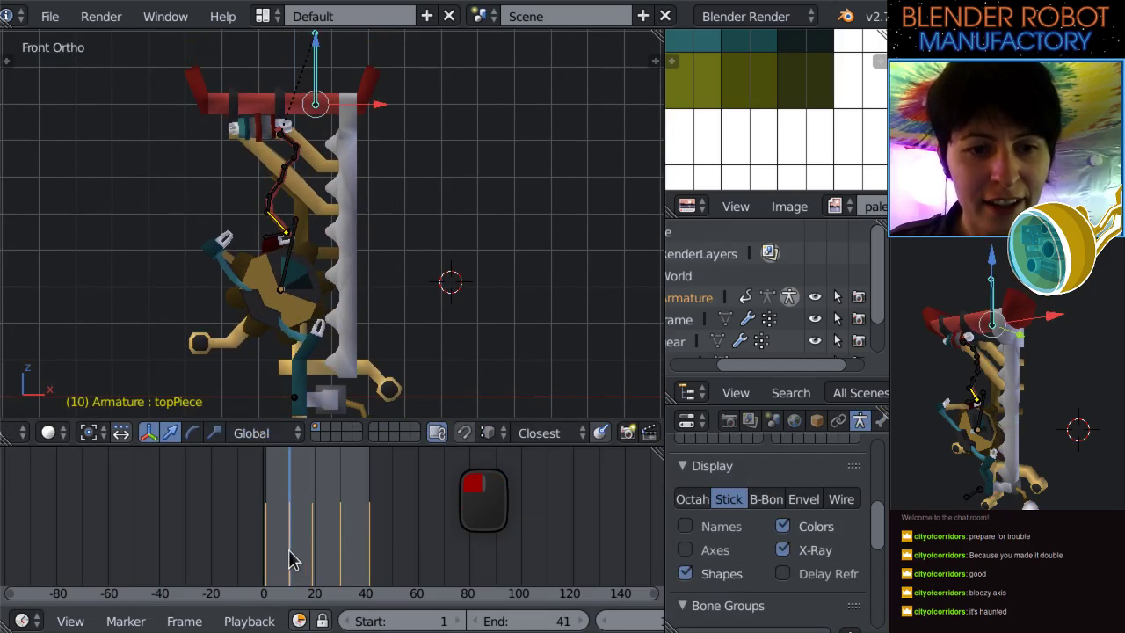
key("alt+i")
left_click(417, 249)
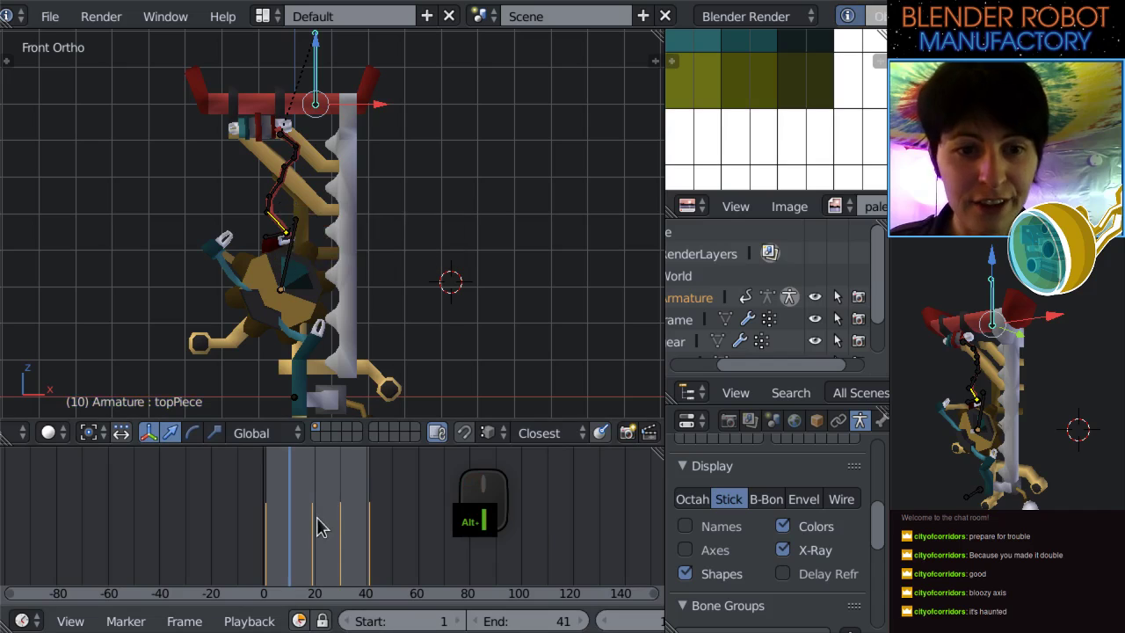
left_click(317, 525)
key("alt+i")
left_click(446, 275)
left_click(341, 506)
key("alt+i")
left_click(459, 327)
left_click(372, 538)
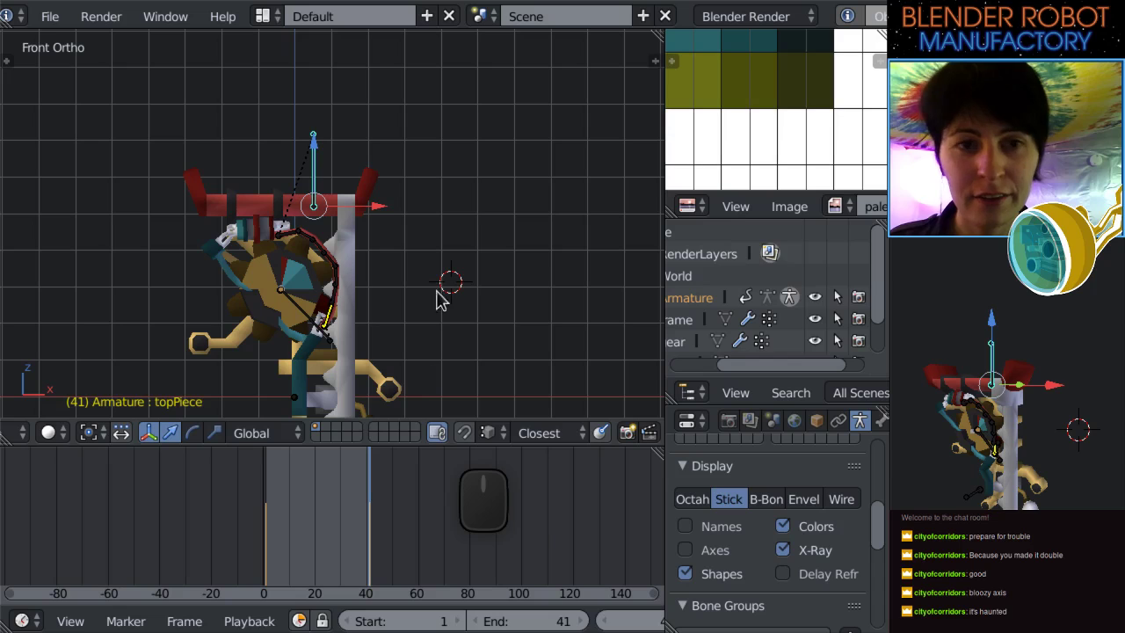
key("alt+i")
left_click(444, 264)
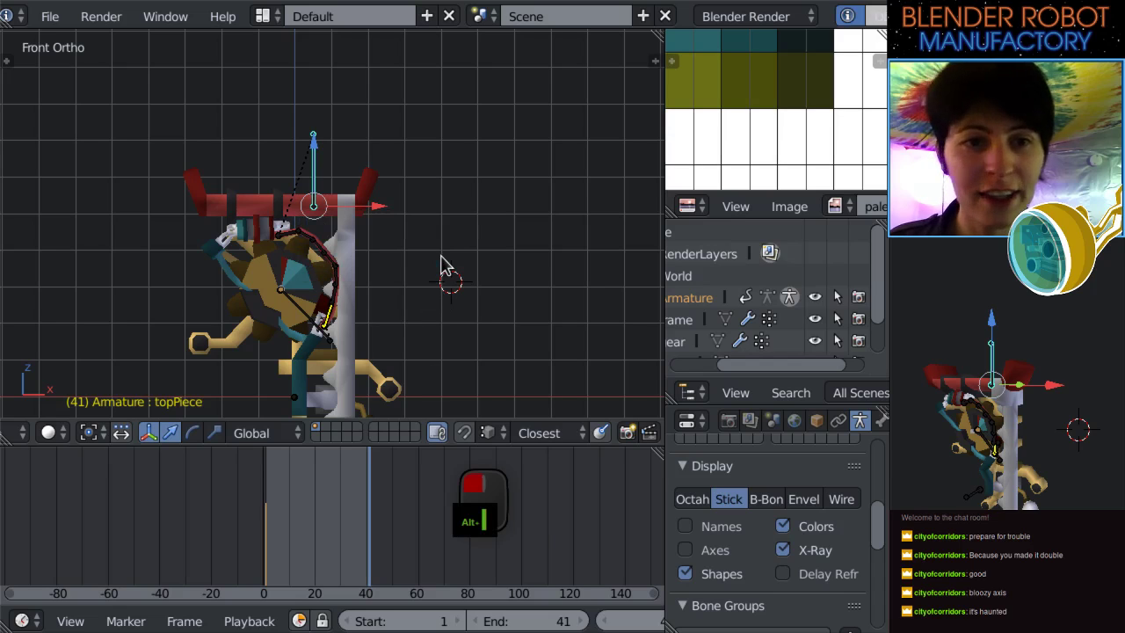
Scrub between frames 1 and 10 to check how the rack moves against the gear.
left_click_drag(309, 497, 264, 510)
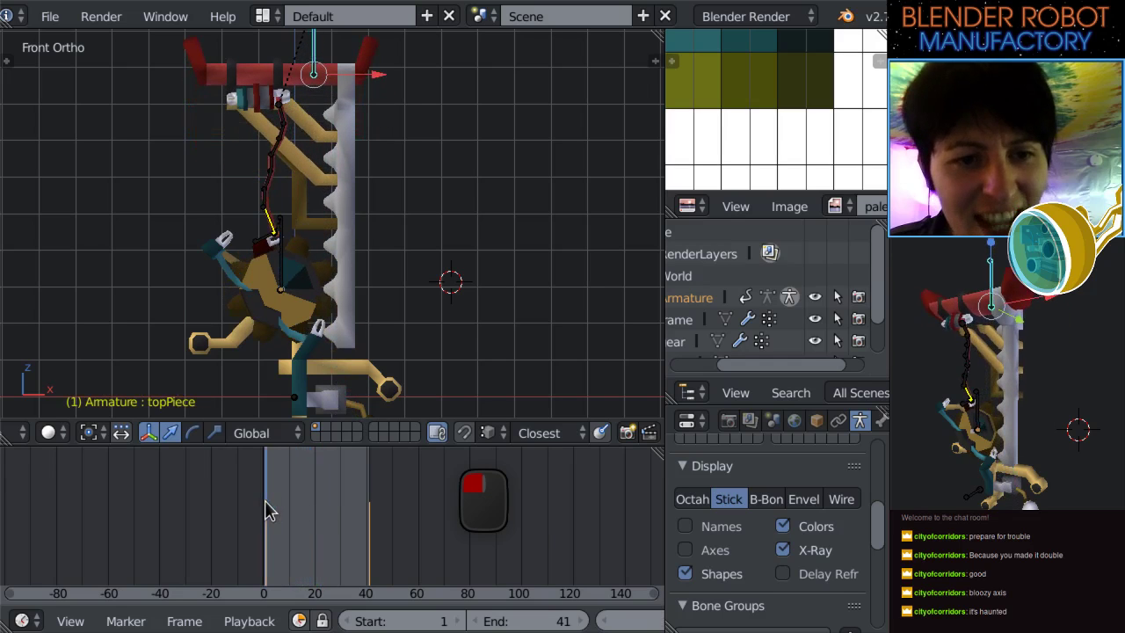
scroll(370, 364, "up", 1)
scroll(398, 306, "up", 1)
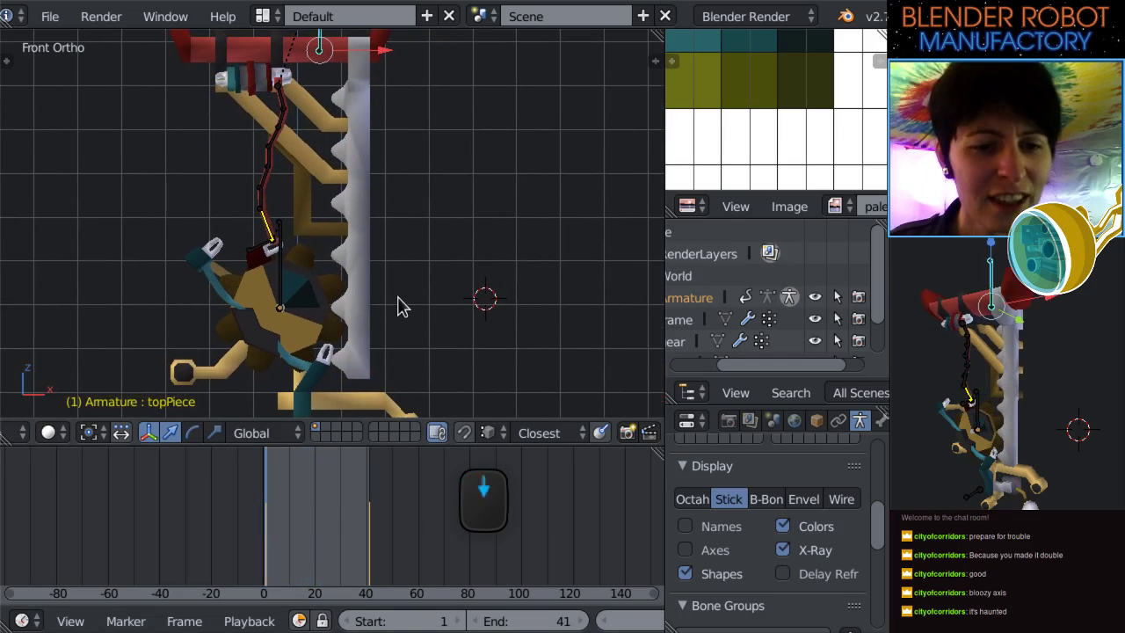
scroll(398, 305, "down", 1)
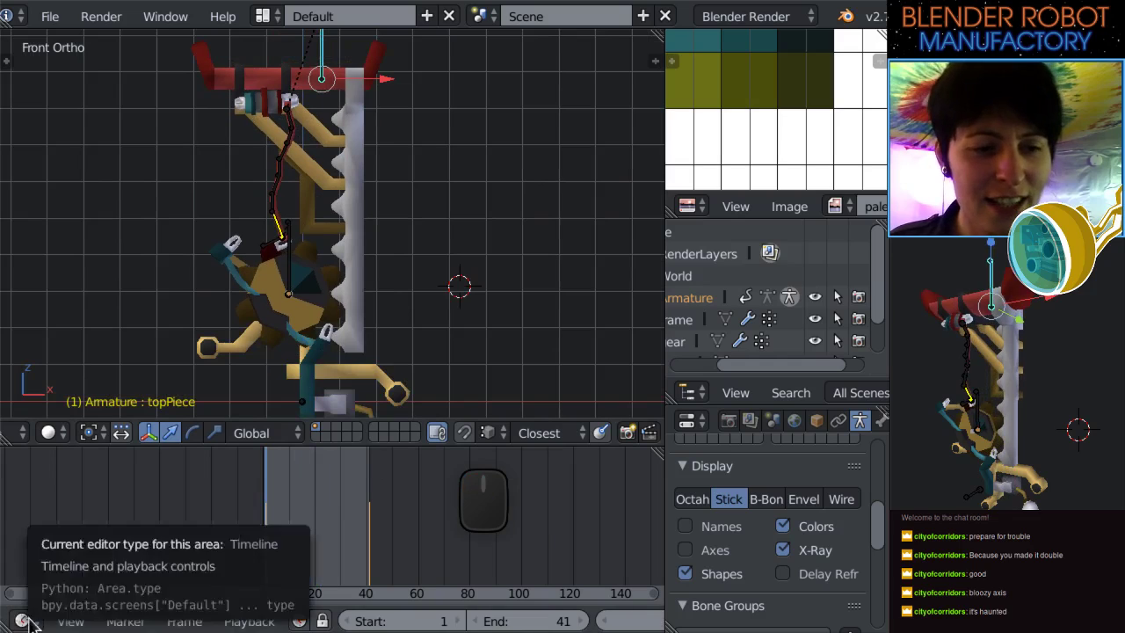
left_click(293, 488)
left_click_drag(294, 488, 292, 489)
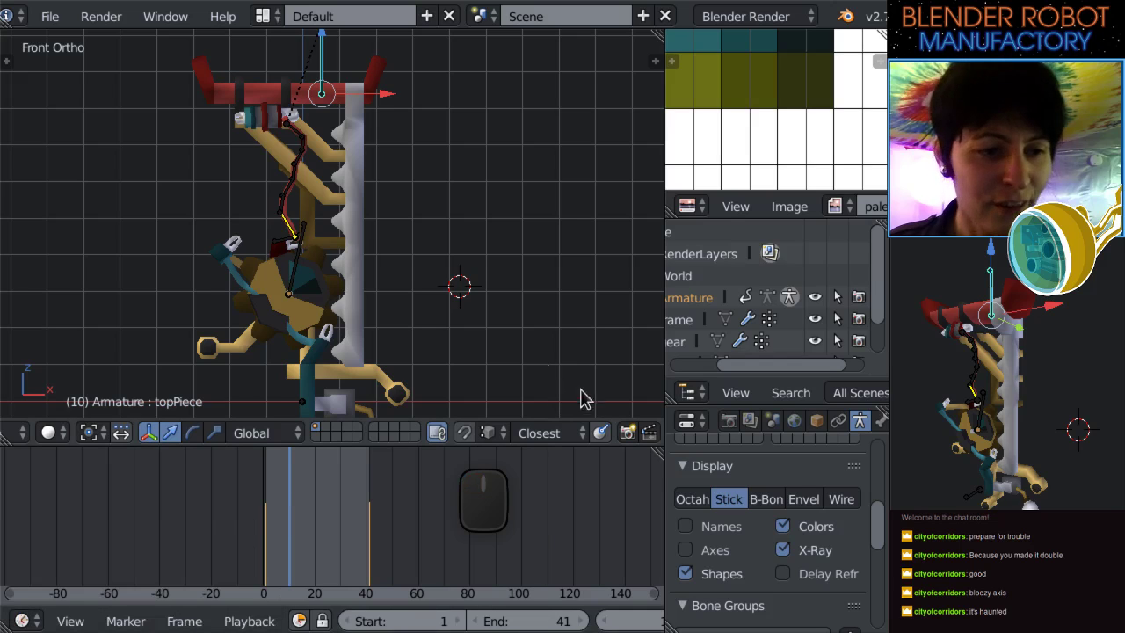
Switch the Timeline area to the Graph Editor and look for the interpolation modes for the topPiece curves.
left_click(22, 622)
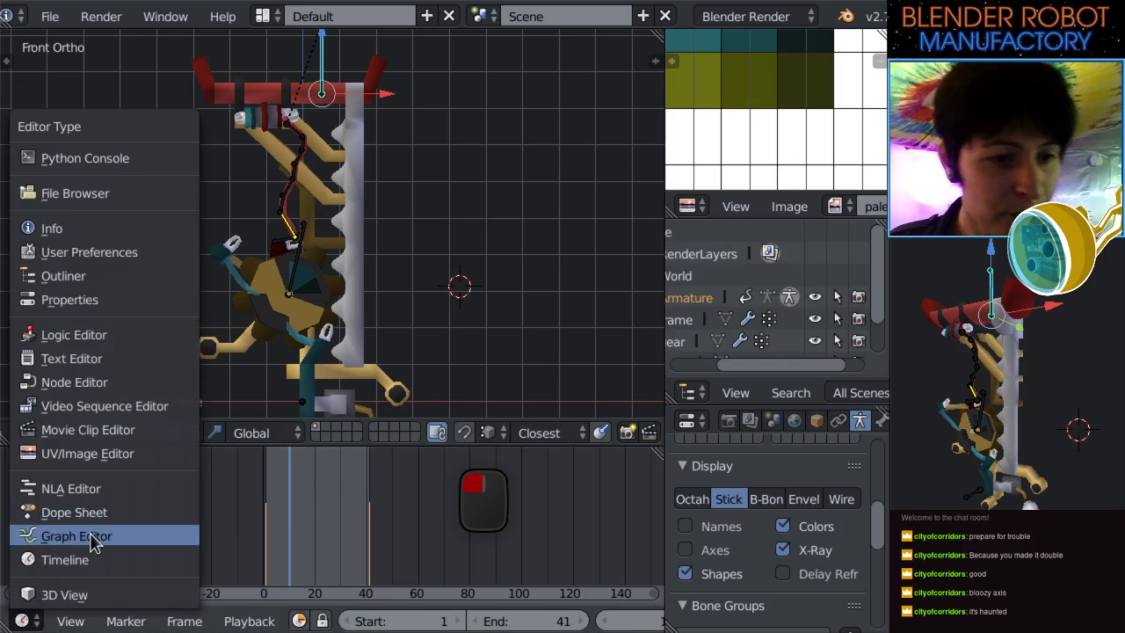
left_click(76, 536)
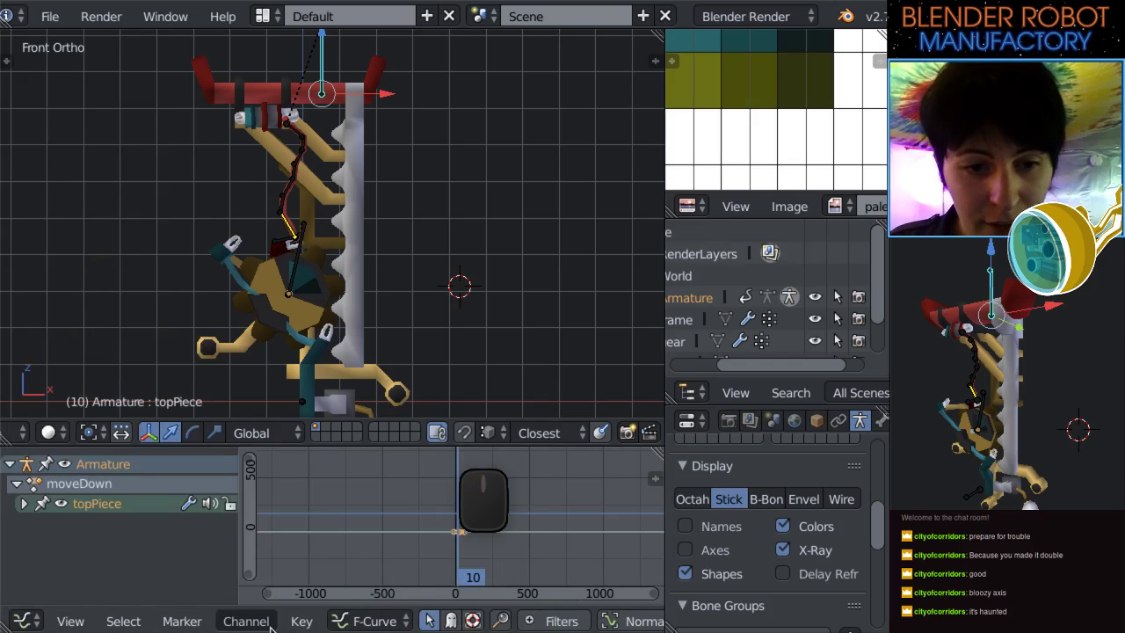
left_click(301, 621)
mouse_move(369, 341)
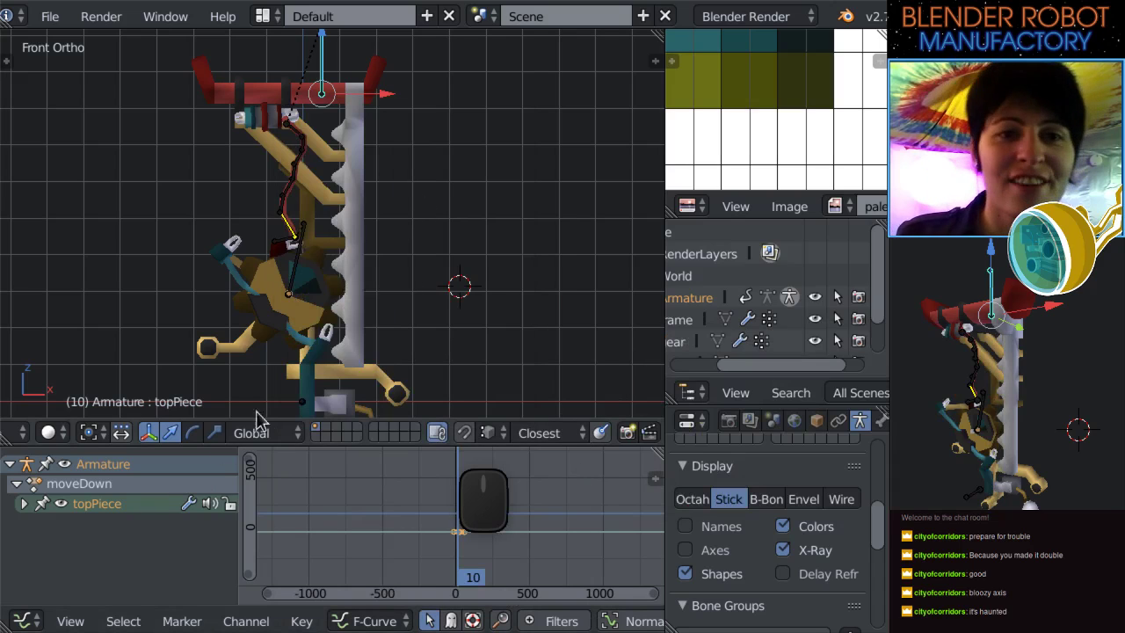
Return the Graph Editor area to the Timeline and set the current frame to 0.
left_click(27, 621)
left_click(66, 560)
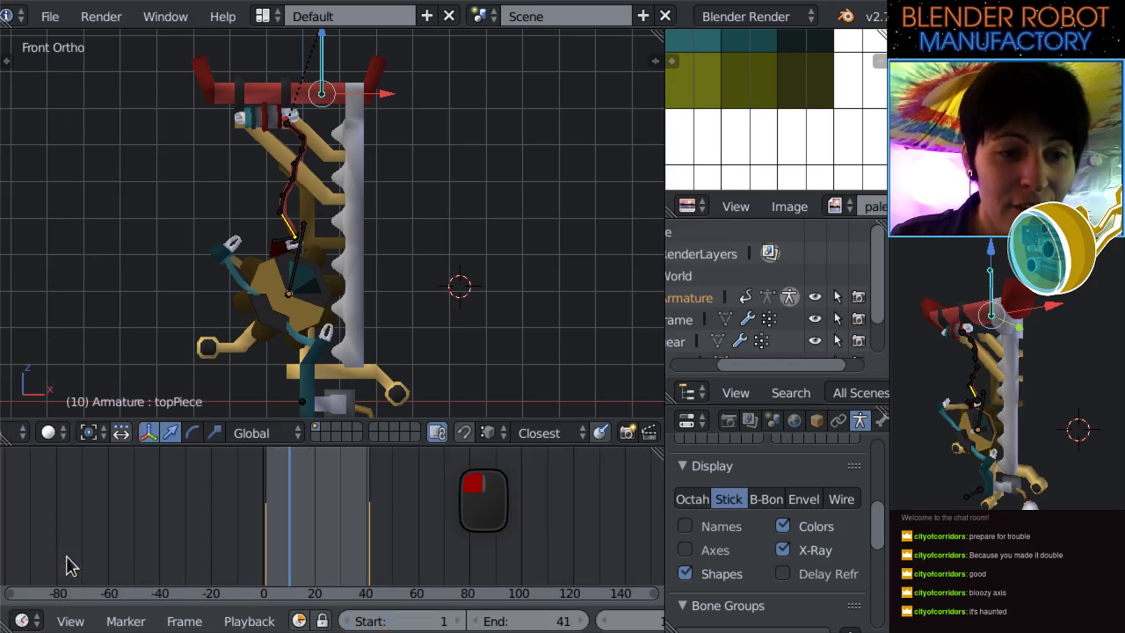
left_click_drag(272, 553, 265, 590)
Bring up the topPiece curves in the Graph Editor again and check the available keyframe operations.
left_click(18, 621)
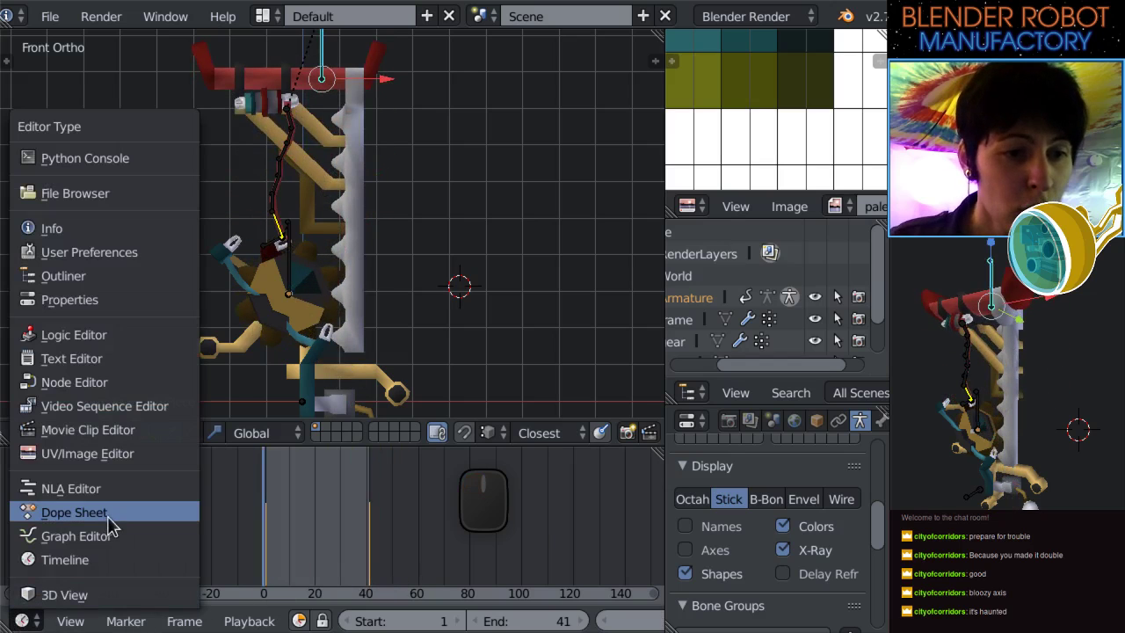
left_click(102, 535)
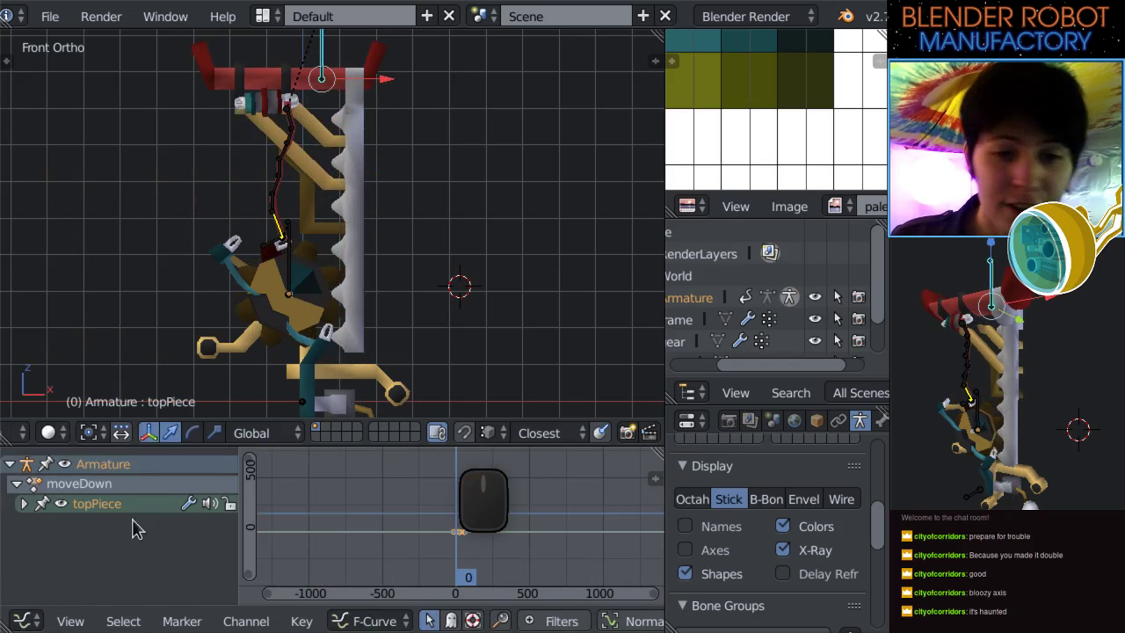
left_click(301, 620)
left_click(301, 622)
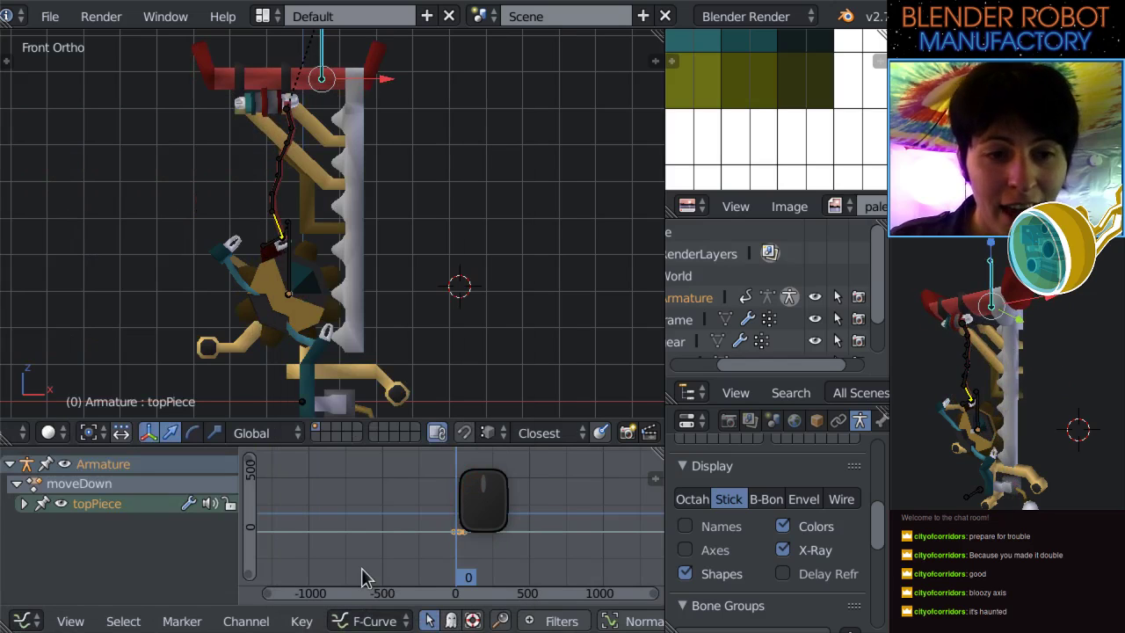
Select all keyframes of the topPiece curves and set their interpolation mode to Linear.
scroll(374, 551, "down", 4)
key("a")
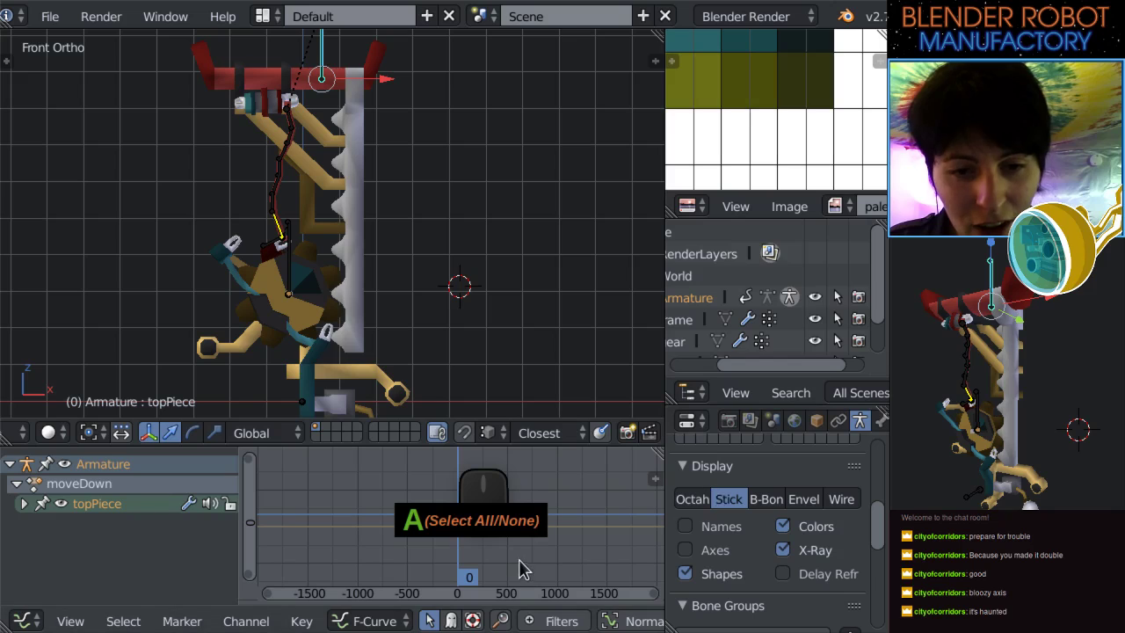
key("a")
key("a")
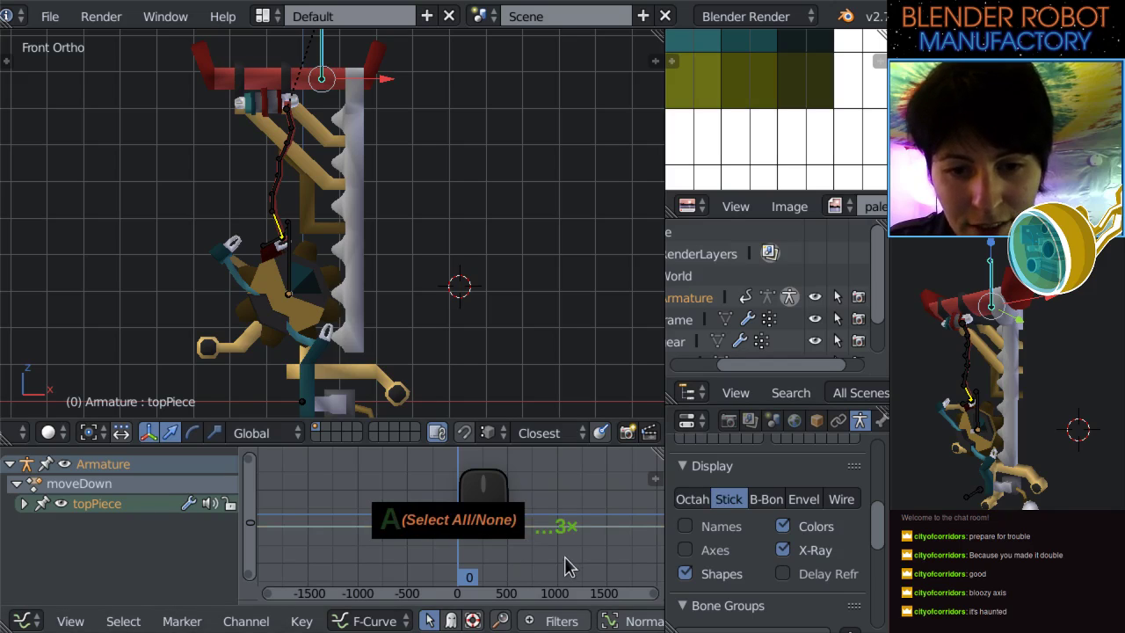
scroll(519, 561, "up", 1)
scroll(522, 568, "up", 3)
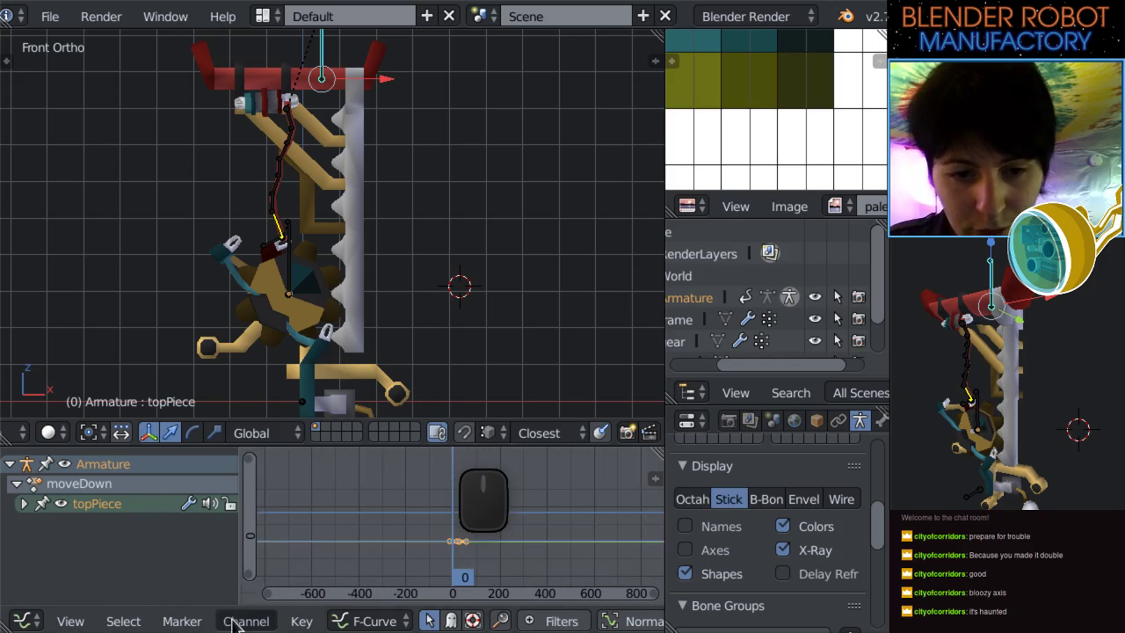
left_click(301, 621)
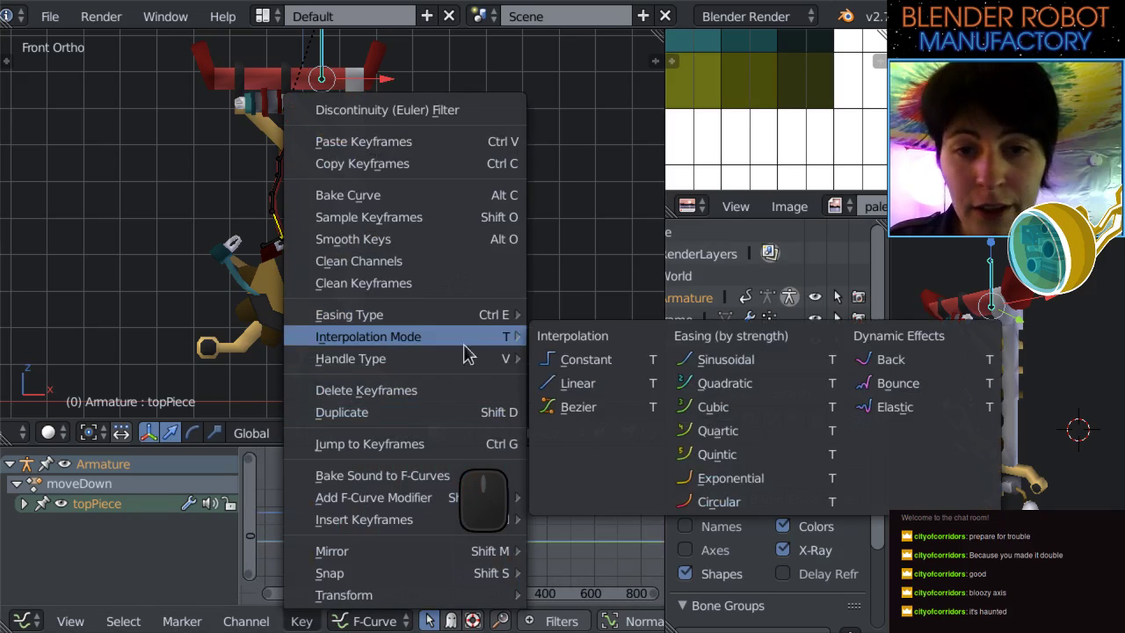
left_click(580, 383)
Return the Graph Editor area to the Timeline and scrub between frames 0 and 26 to compare the rack's and gear's movement.
left_click(21, 622)
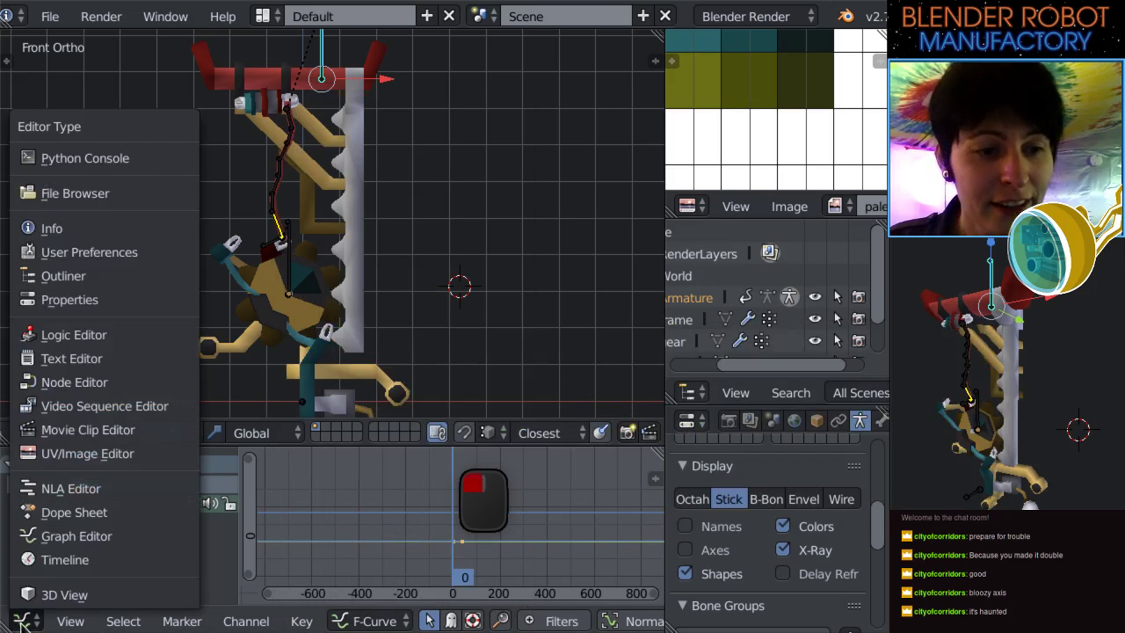
left_click(44, 559)
left_click_drag(268, 532, 330, 552)
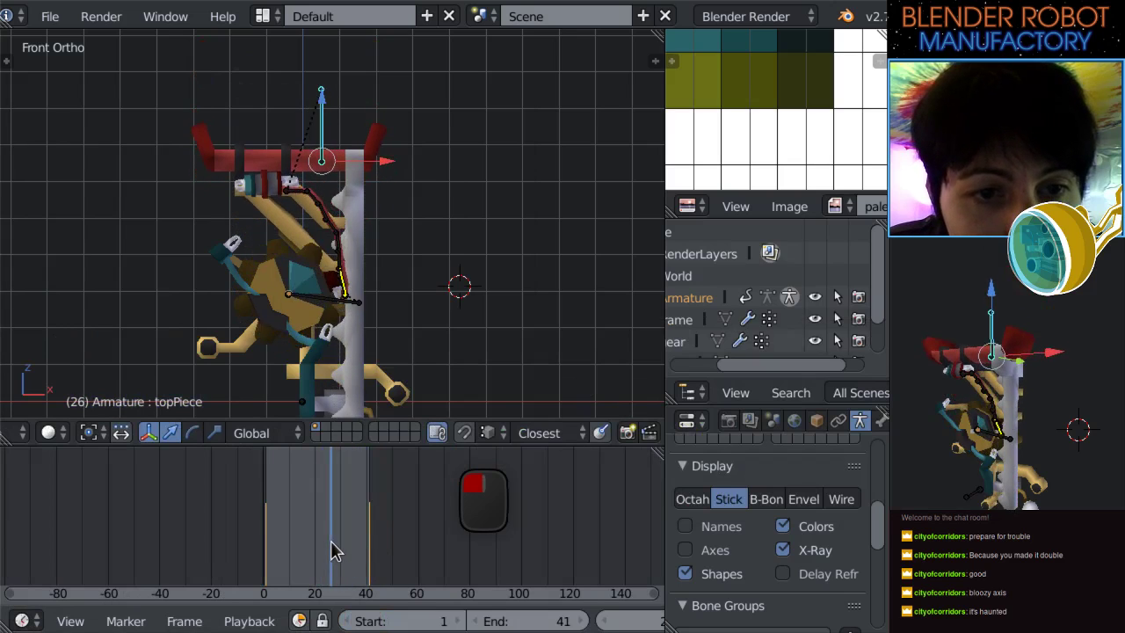
scroll(445, 326, "up", 5)
middle_click_drag(427, 334, 418, 144)
key("Caps_Lock")
key("KP_1")
scroll(402, 234, "up", 1)
scroll(397, 275, "down", 3)
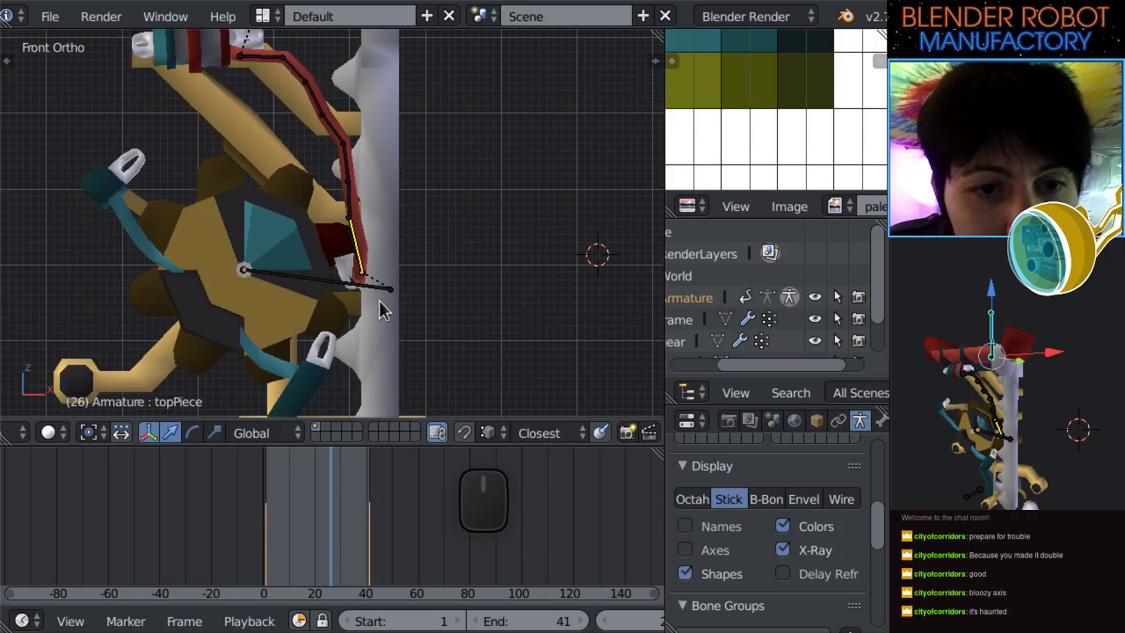
middle_click_drag(378, 299, 384, 290, "shift")
left_click_drag(333, 552, 264, 527)
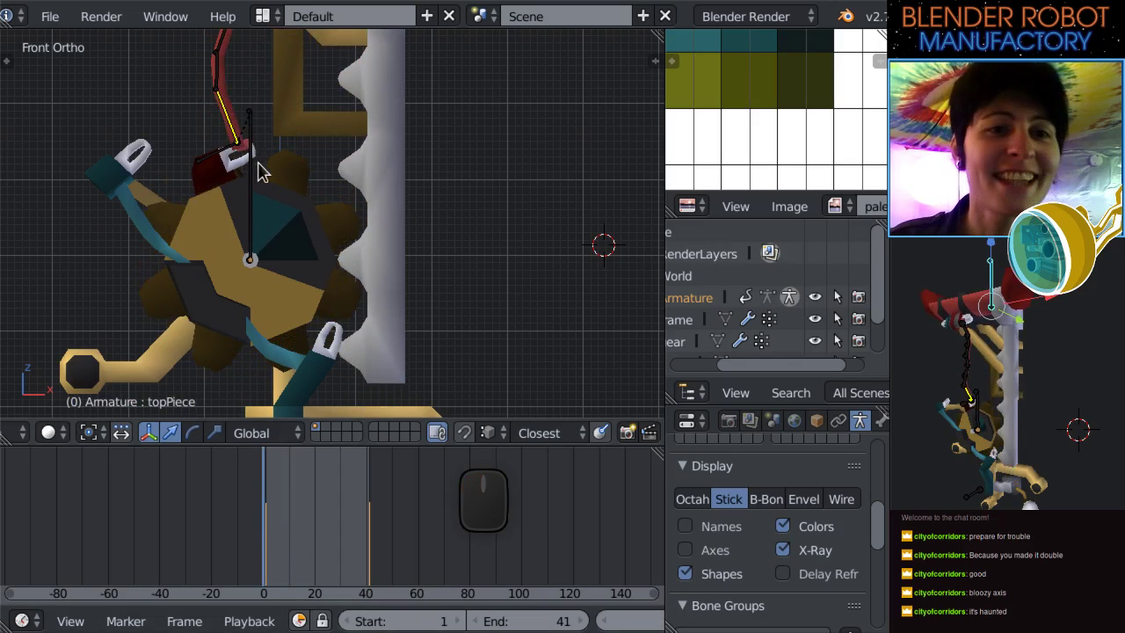
Try to delete the gear bone's keyframe at the end of the animation, at frames 42 and 41.
mouse_move(377, 557)
left_mouse_down()
mouse_move(364, 552)
mouse_move(373, 551)
left_mouse_up()
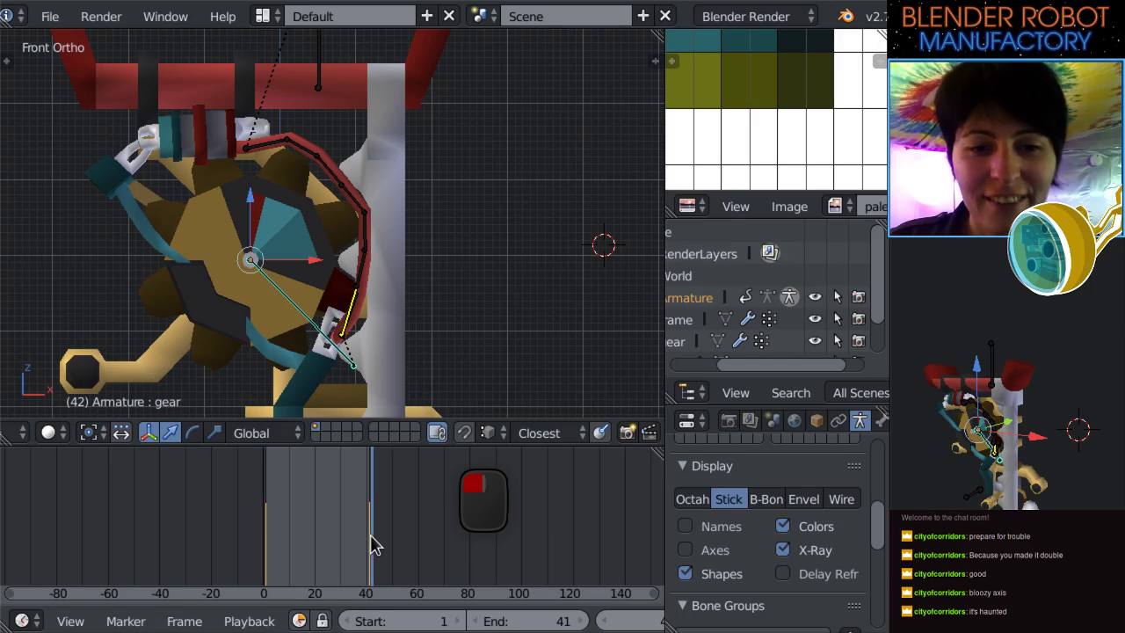
left_click_drag(373, 543, 373, 542)
key("alt+i")
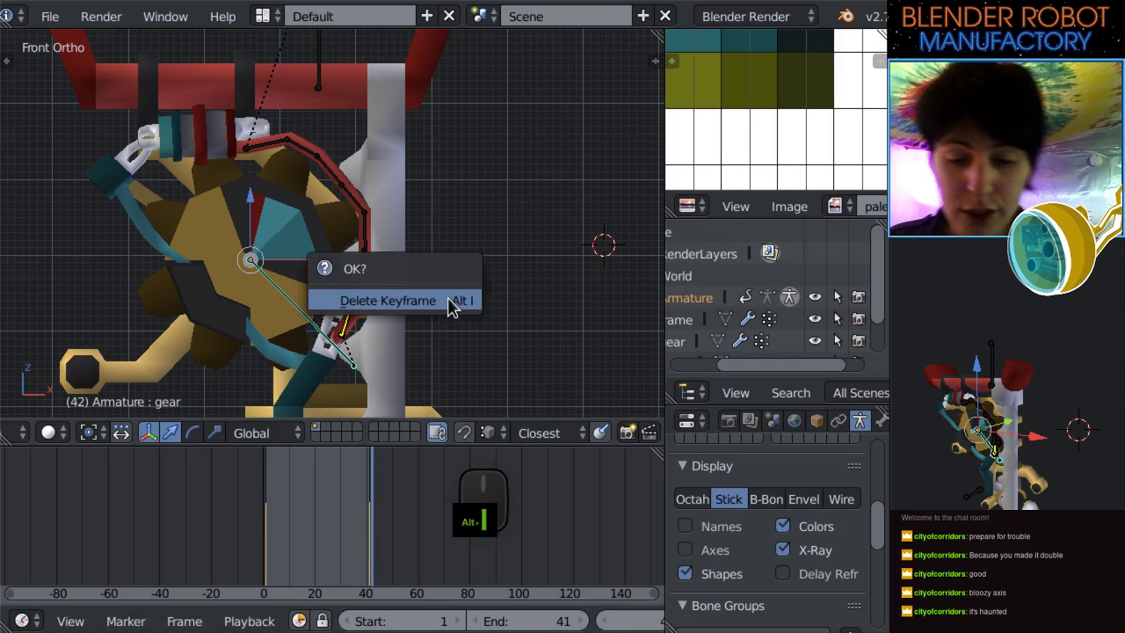
left_click(450, 301)
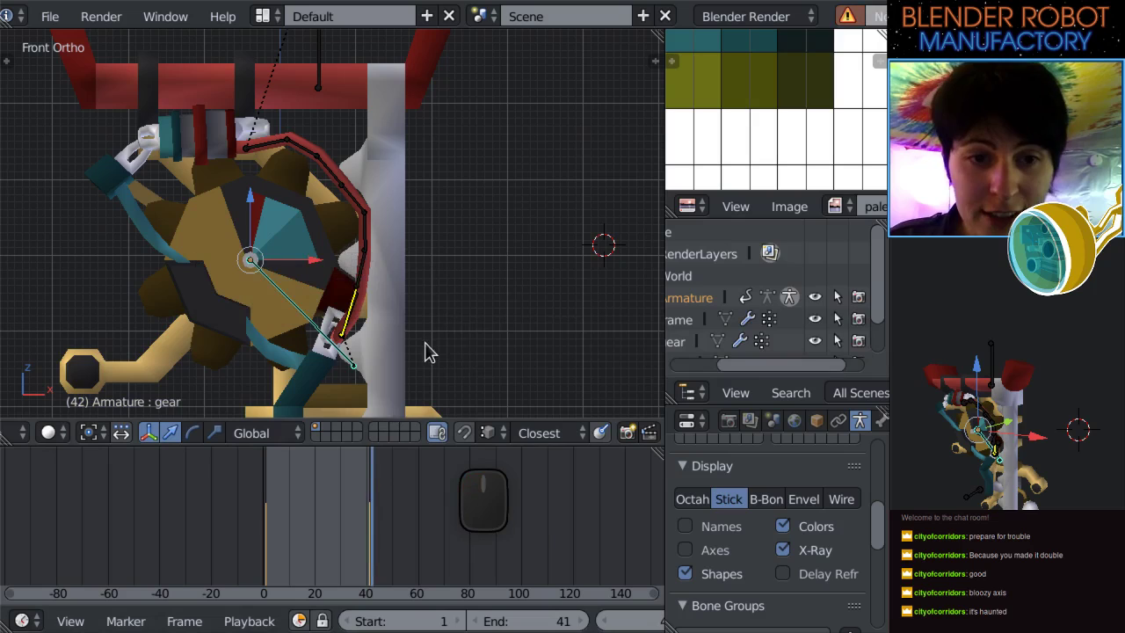
left_click_drag(360, 497, 364, 502)
scroll(376, 507, "up", 3)
scroll(373, 507, "up", 3)
left_click(456, 542)
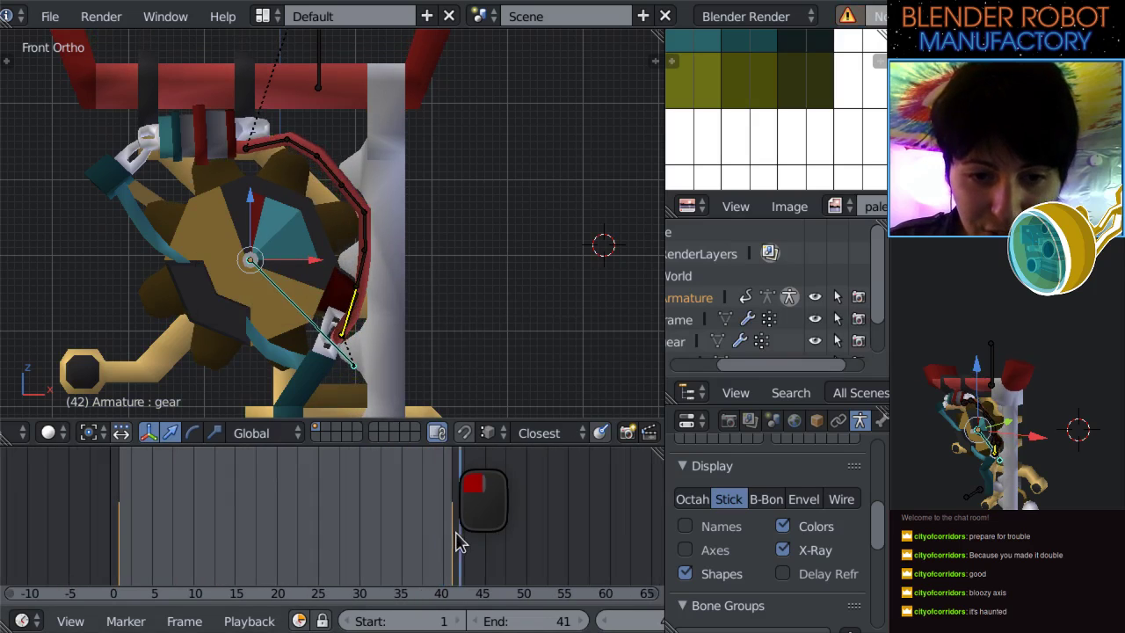
key("alt+i")
left_click(468, 219)
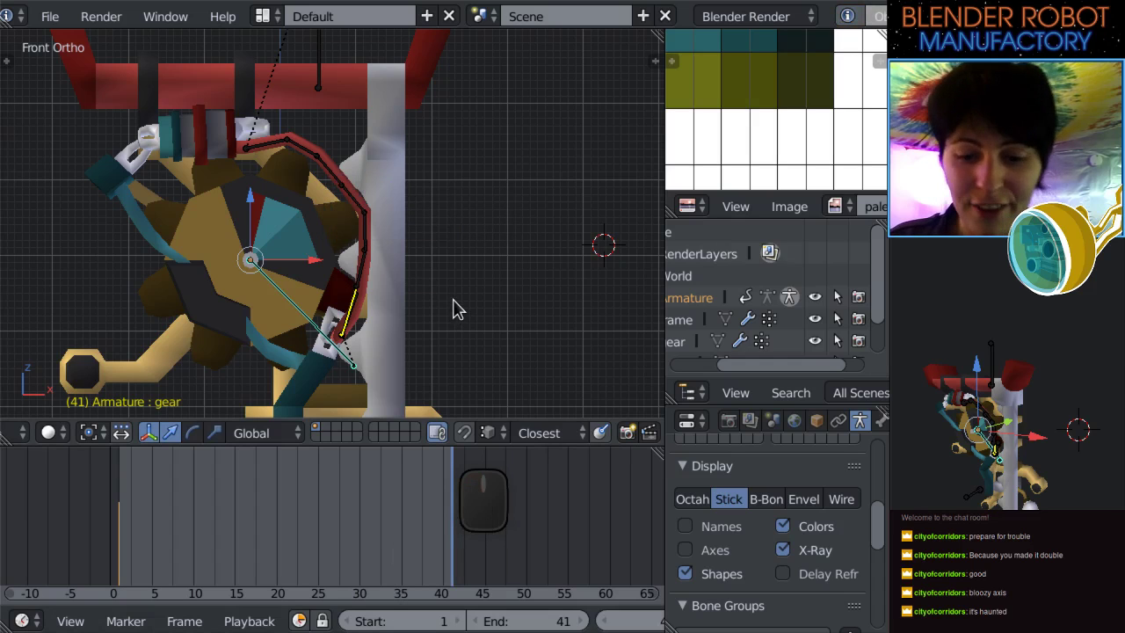
left_click_drag(384, 553, 454, 550)
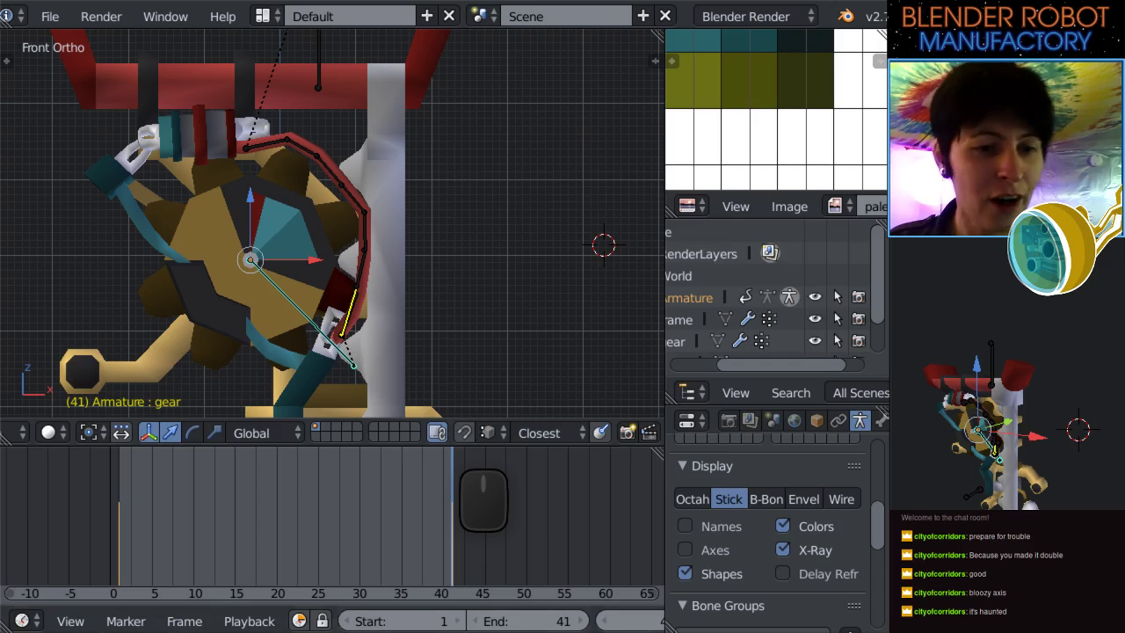
Select all bones and set the interpolation mode of their moveDown keyframes to Linear in the Graph Editor.
left_click(24, 620)
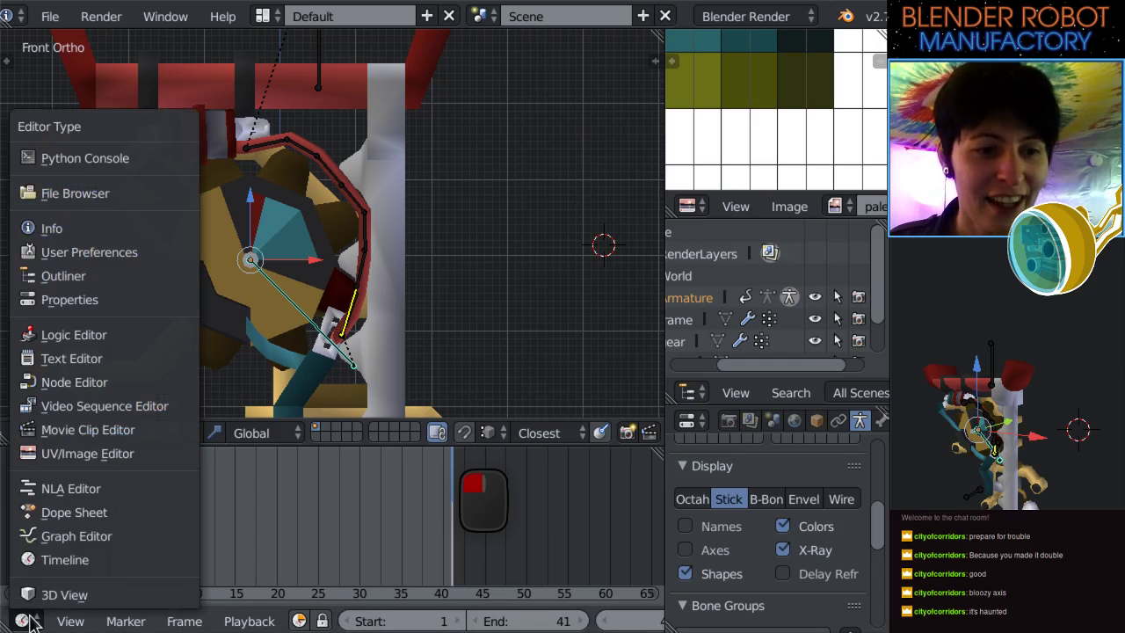
left_click(86, 533)
key("a")
key("a")
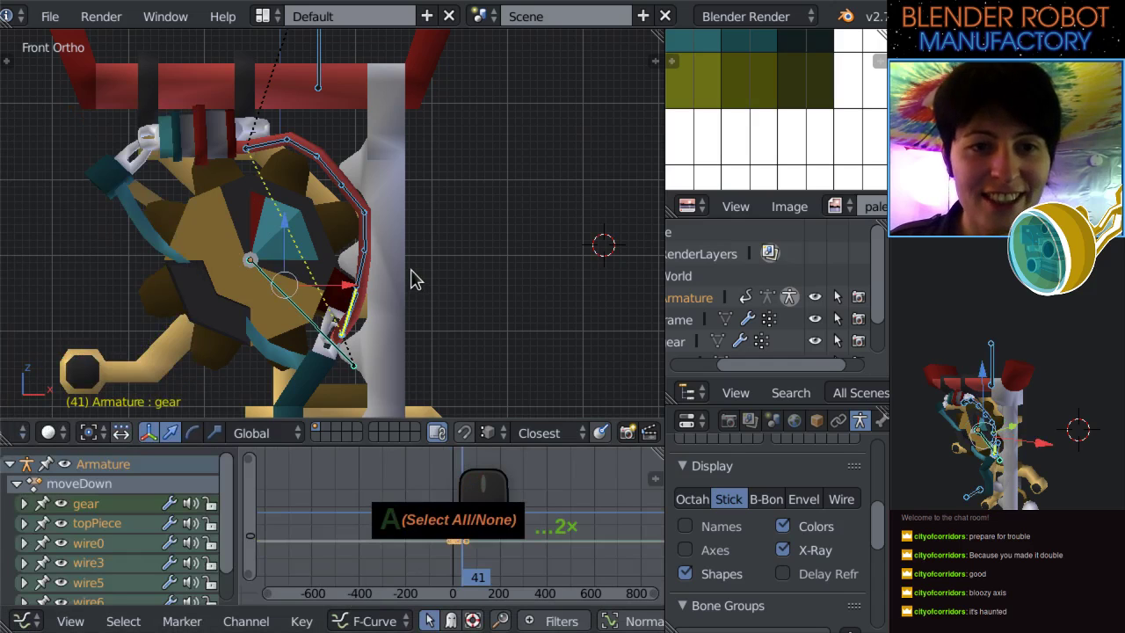
left_click(301, 622)
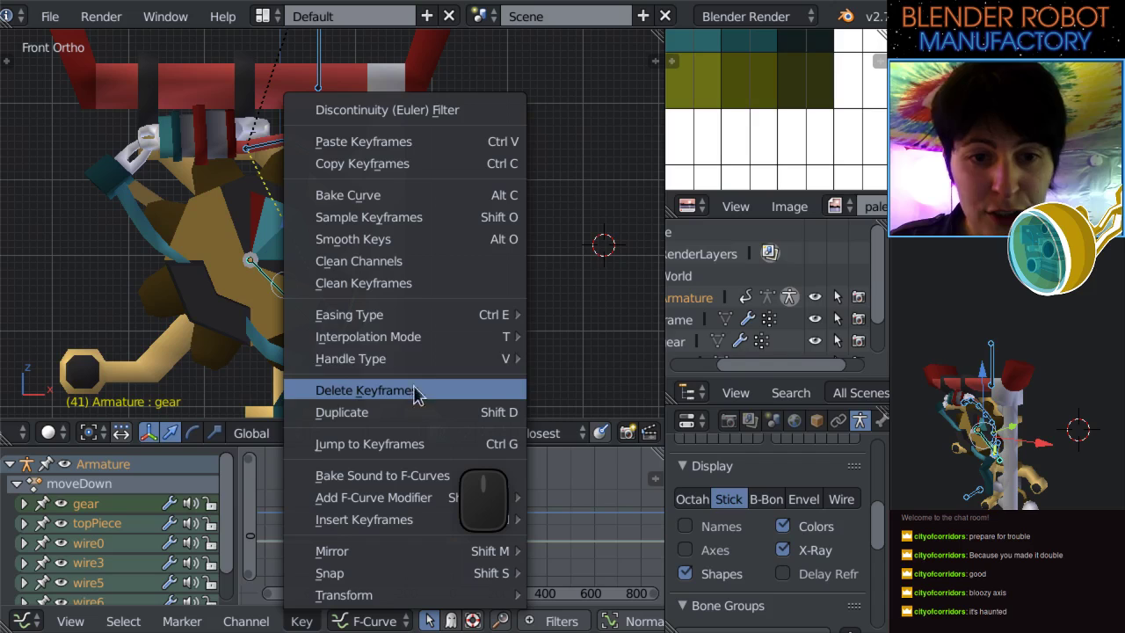
mouse_move(412, 337)
left_click(578, 407)
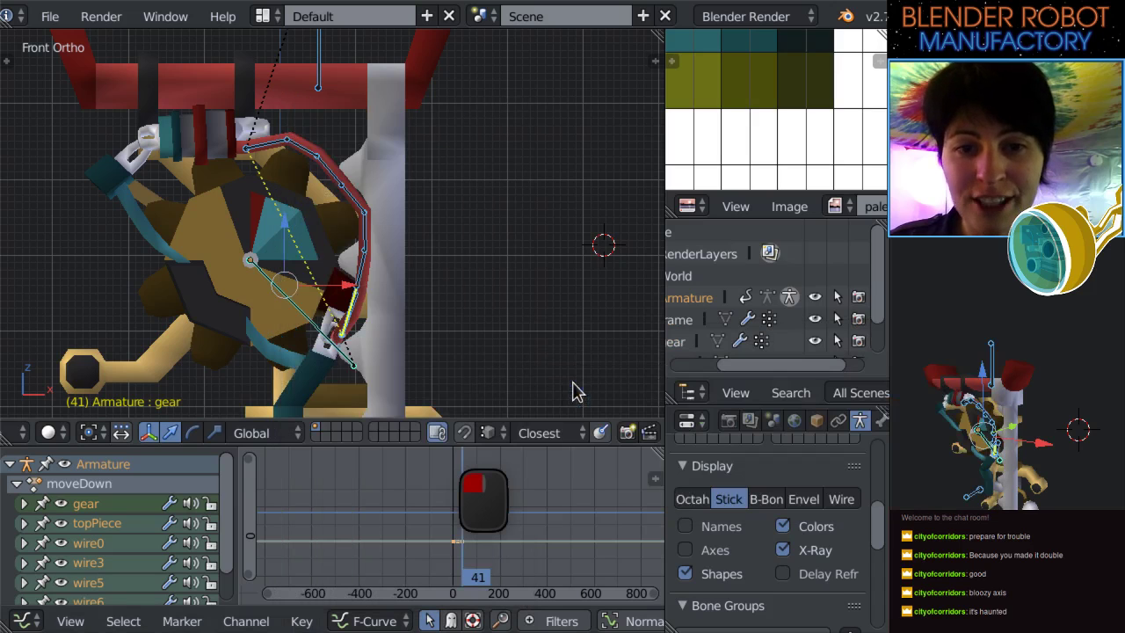
Bring back the Timeline and scrub between frames 25 and 49 to check the wire's end against the gear's hook up close.
left_click(21, 621)
left_click(53, 560)
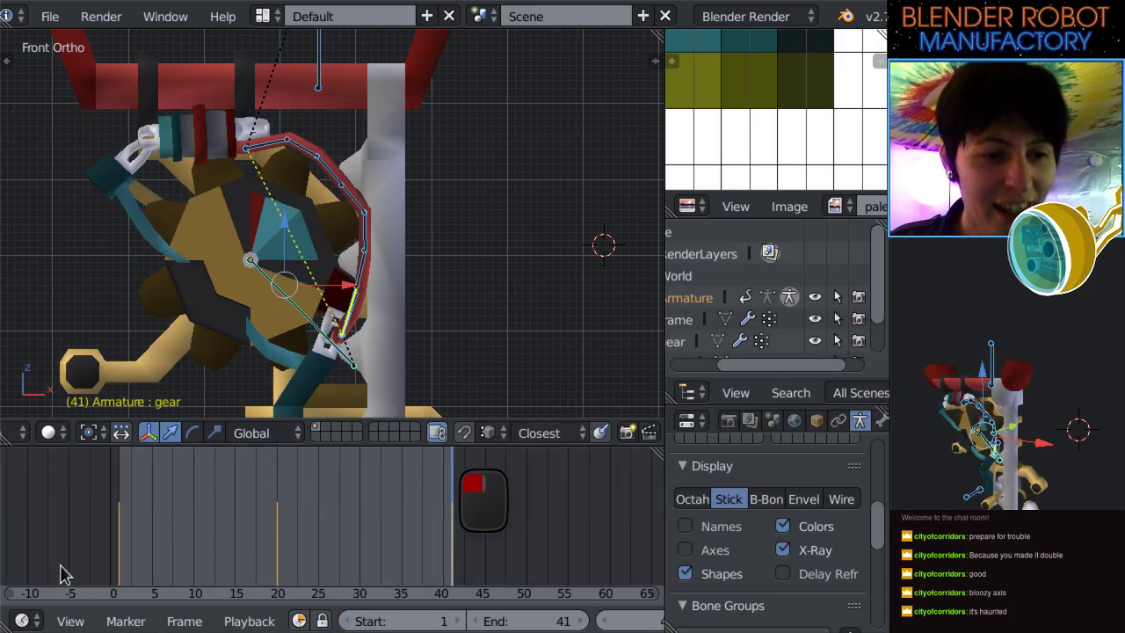
left_click_drag(426, 517, 322, 531)
scroll(421, 359, "up", 7)
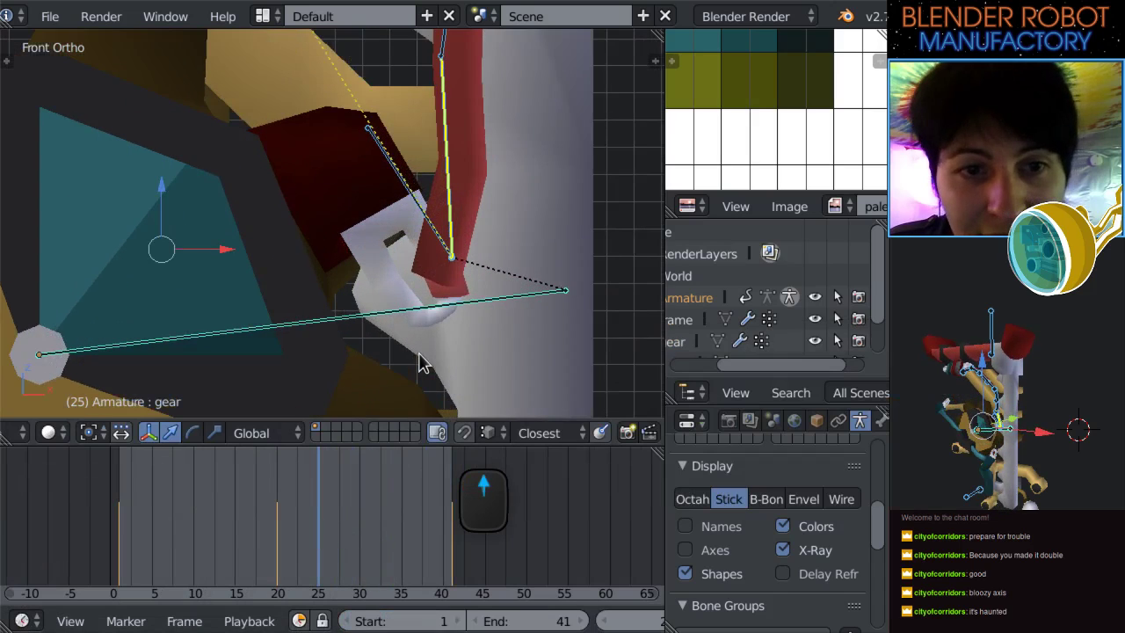
left_click_drag(444, 498, 516, 527)
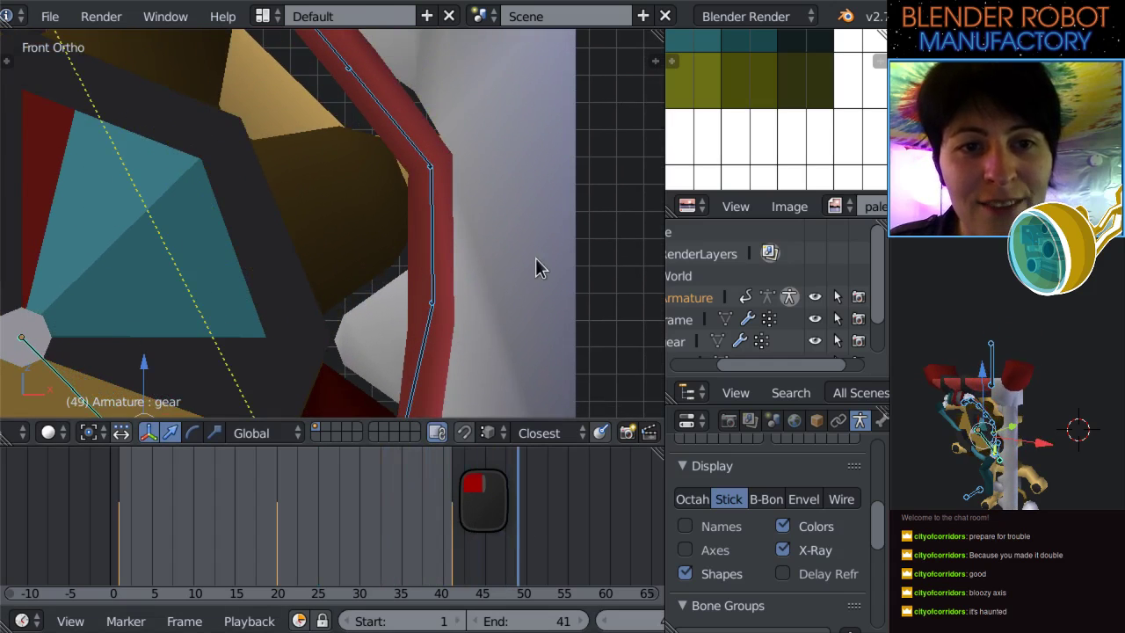
scroll(536, 265, "down", 3)
scroll(481, 274, "up", 3)
left_click_drag(427, 515, 321, 502)
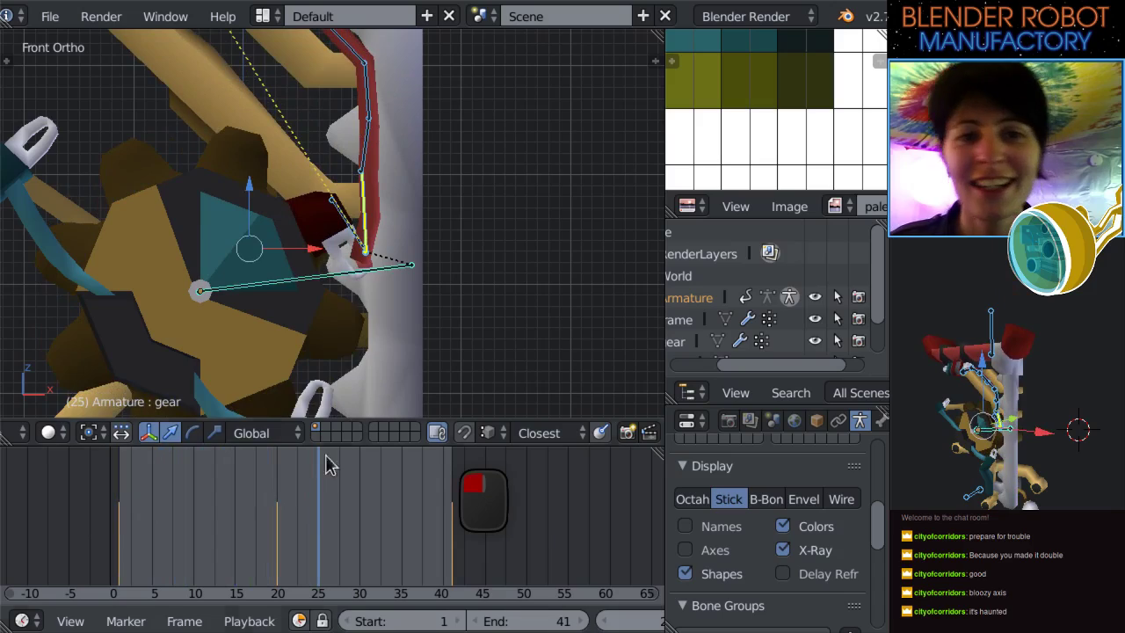
Inspect the whole mechanism from the front at frame 25, and scrub the animation back to frame 1.
scroll(389, 314, "down", 2)
middle_click_drag(297, 308, 383, 242)
scroll(395, 369, "up", 3)
scroll(402, 322, "down", 2)
key("KP_1")
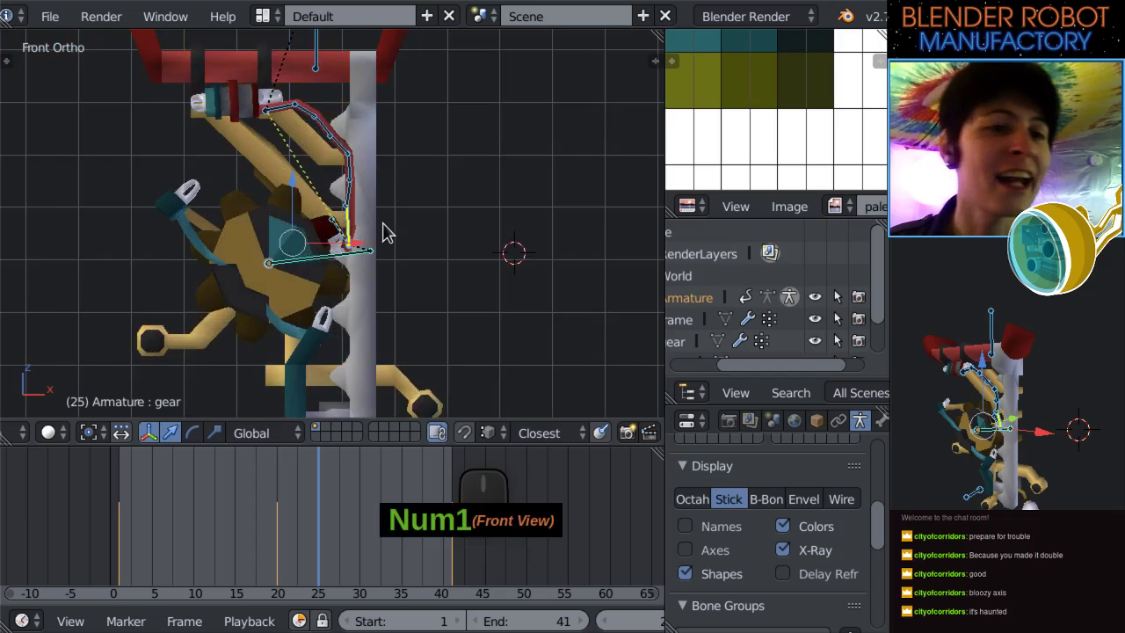
scroll(413, 242, "up", 4)
scroll(421, 255, "down", 3)
left_click_drag(434, 489, 120, 542)
Clear the rotation, scale and location of all bones at frame 1 with the moveDown action still assigned.
scroll(517, 233, "down", 5)
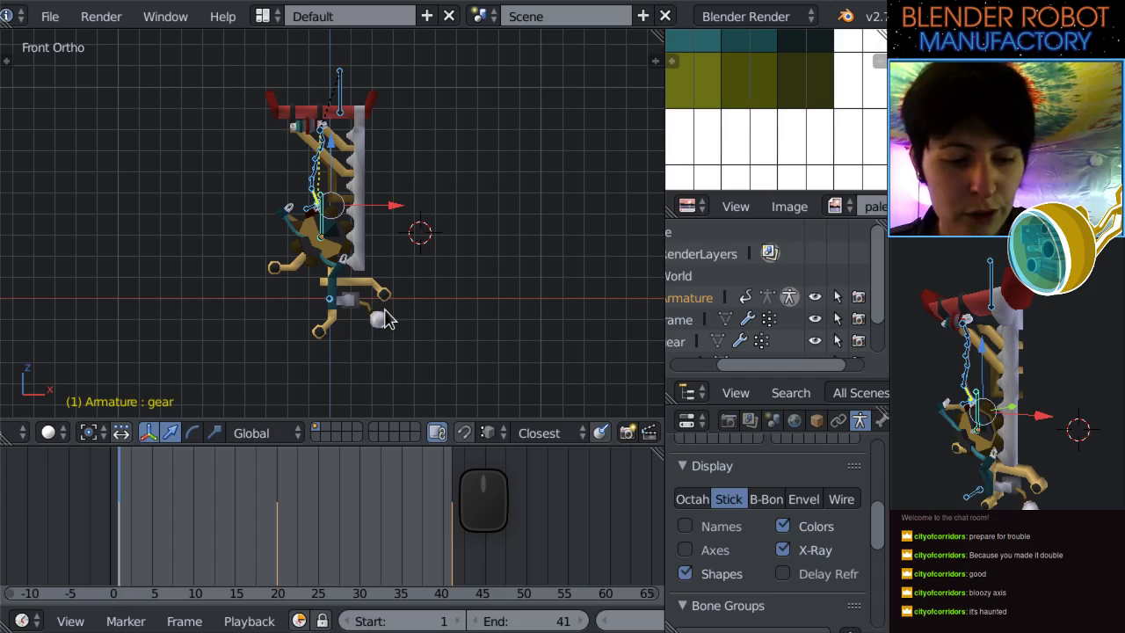
key("alt+r")
key("alt+s")
key("alt+g")
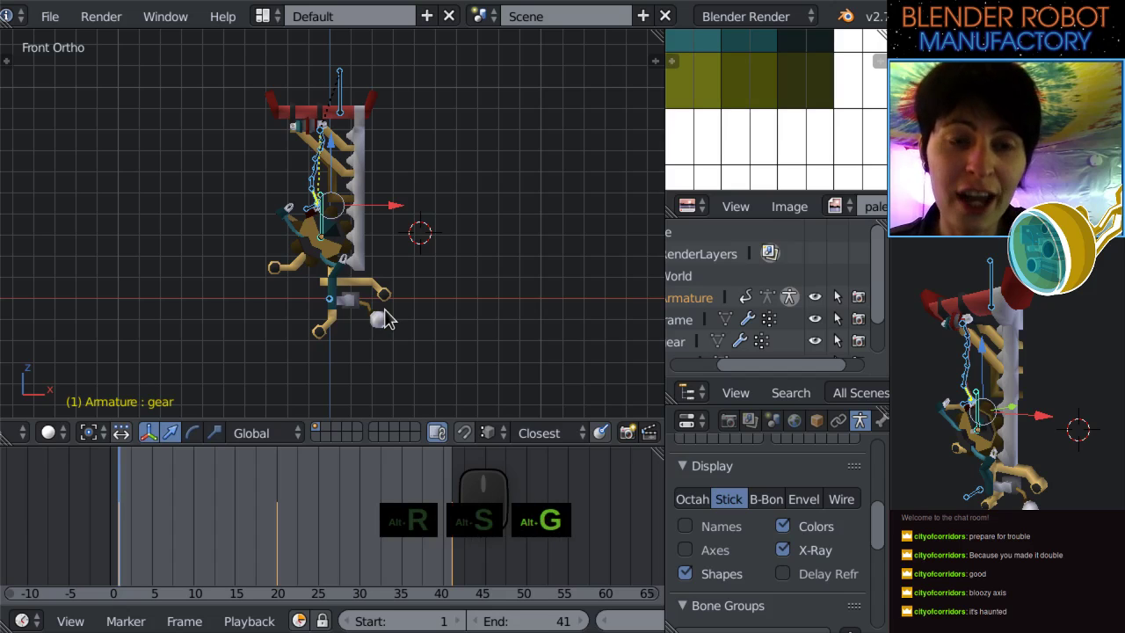
Switch the Timeline area to the Dope Sheet's Action Editor and unlink the moveDown action from the armature.
left_click(22, 620)
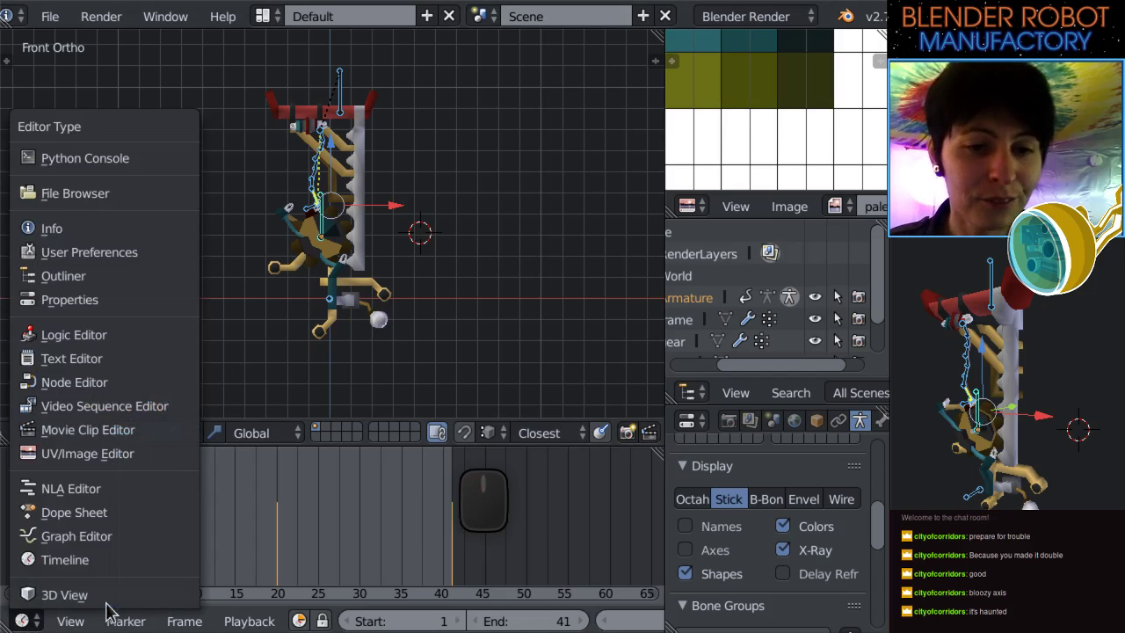
left_click(114, 513)
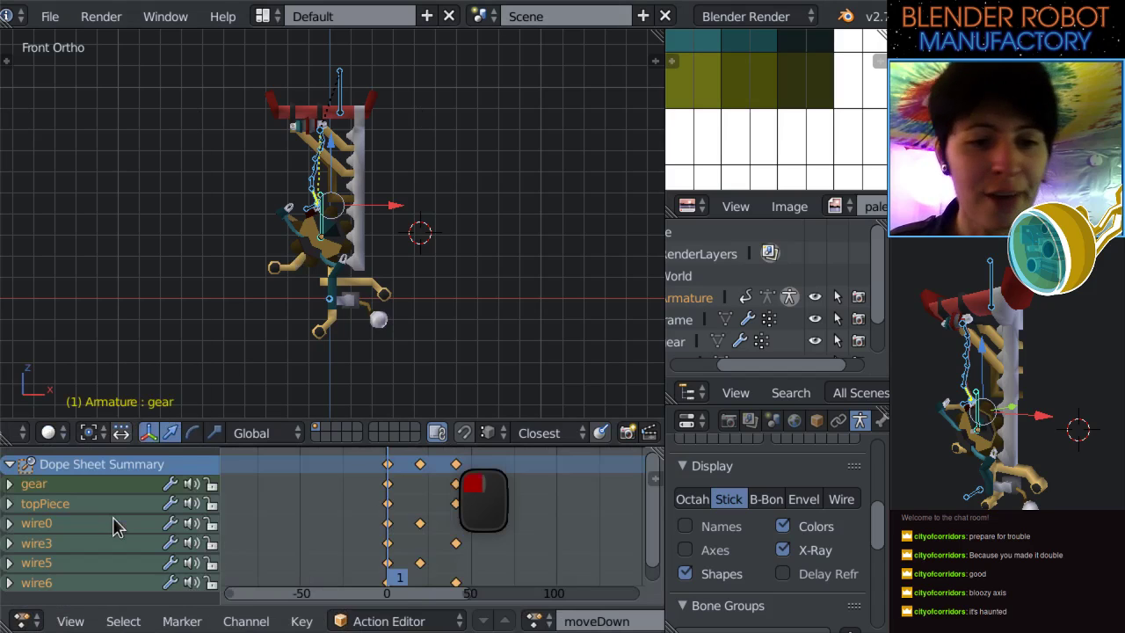
scroll(551, 624, "down", 5)
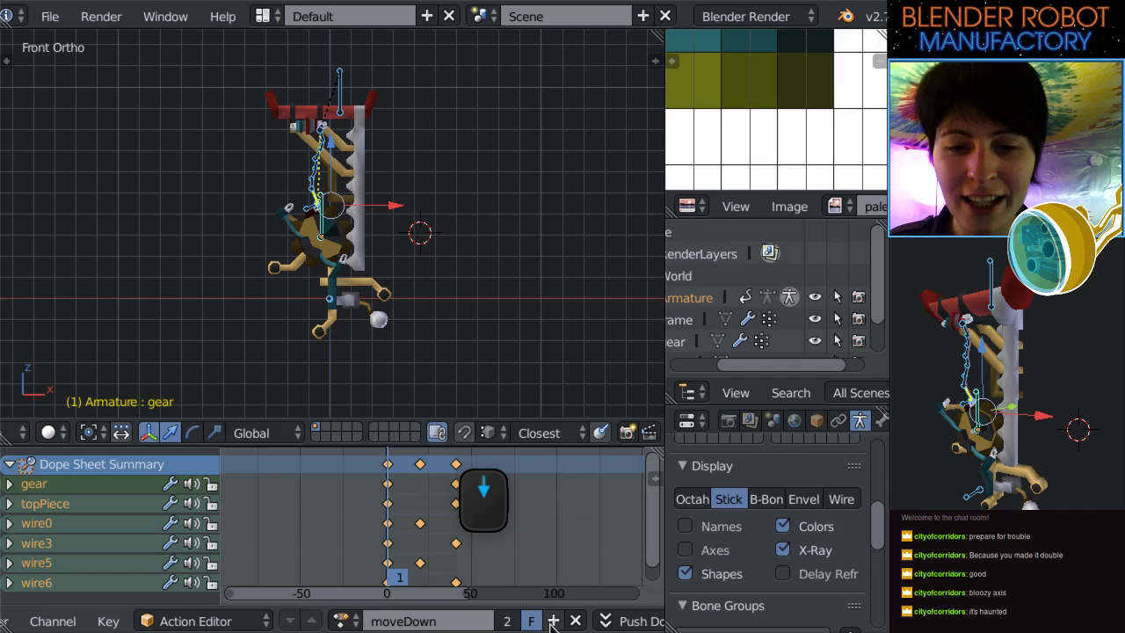
left_click(577, 620)
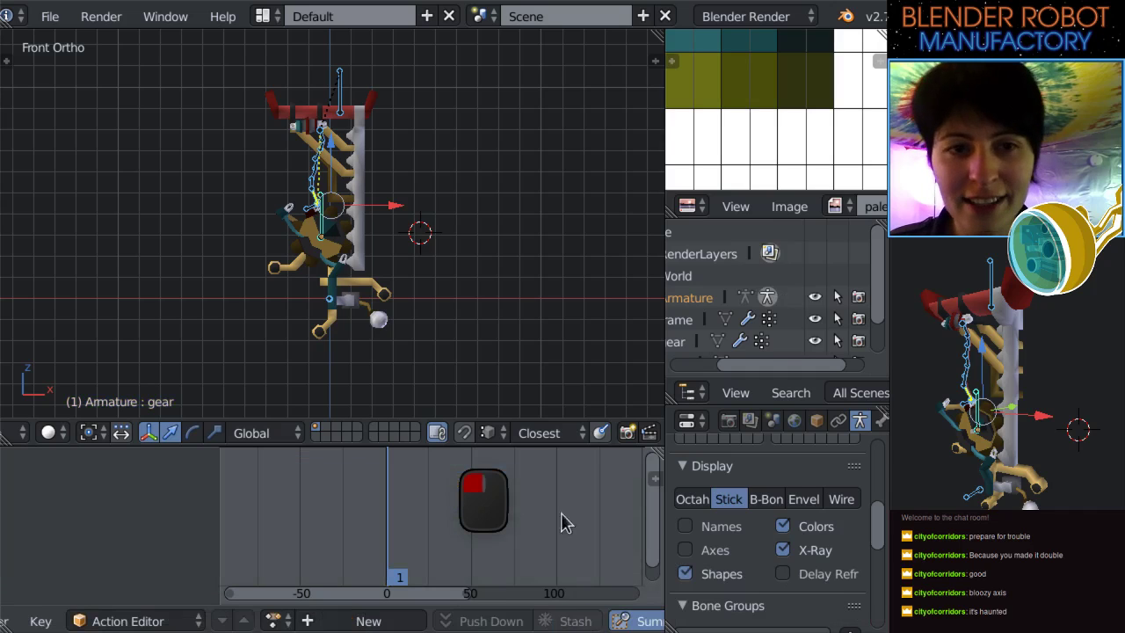
Reset the unlinked armature to its rest pose by clearing the rotation, scale and location of all bones.
key("alt+r")
key("alt+s")
key("alt+g")
middle_click_drag(494, 317, 487, 279)
key("KP_1")
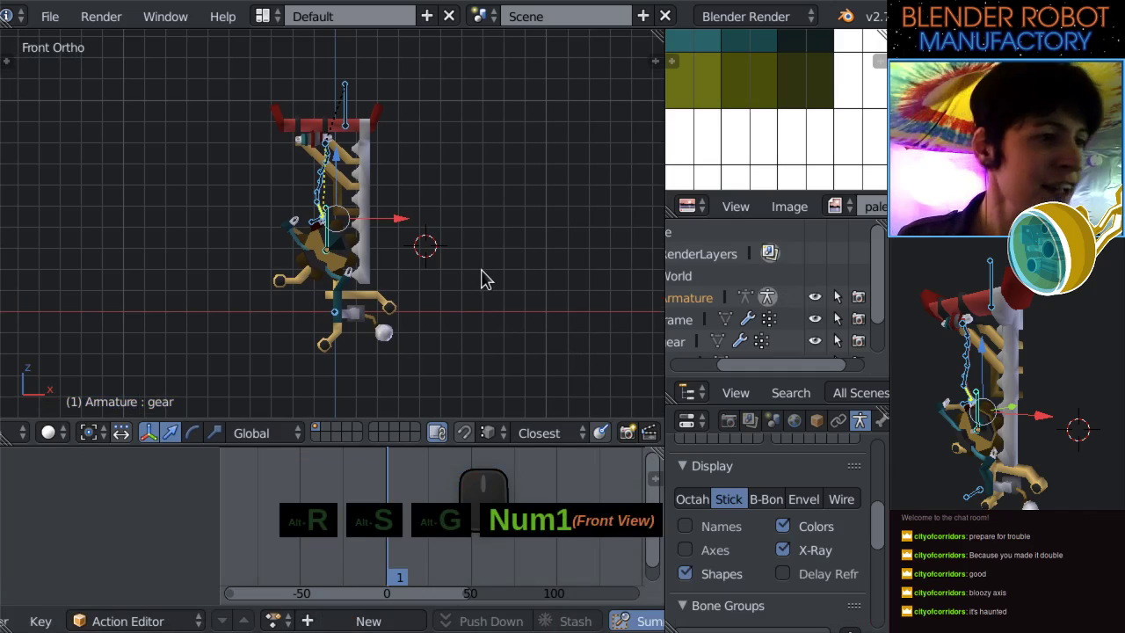
scroll(486, 279, "up", 1)
Save the Blender file, and save another version of it with an incremented file name.
left_click(50, 16)
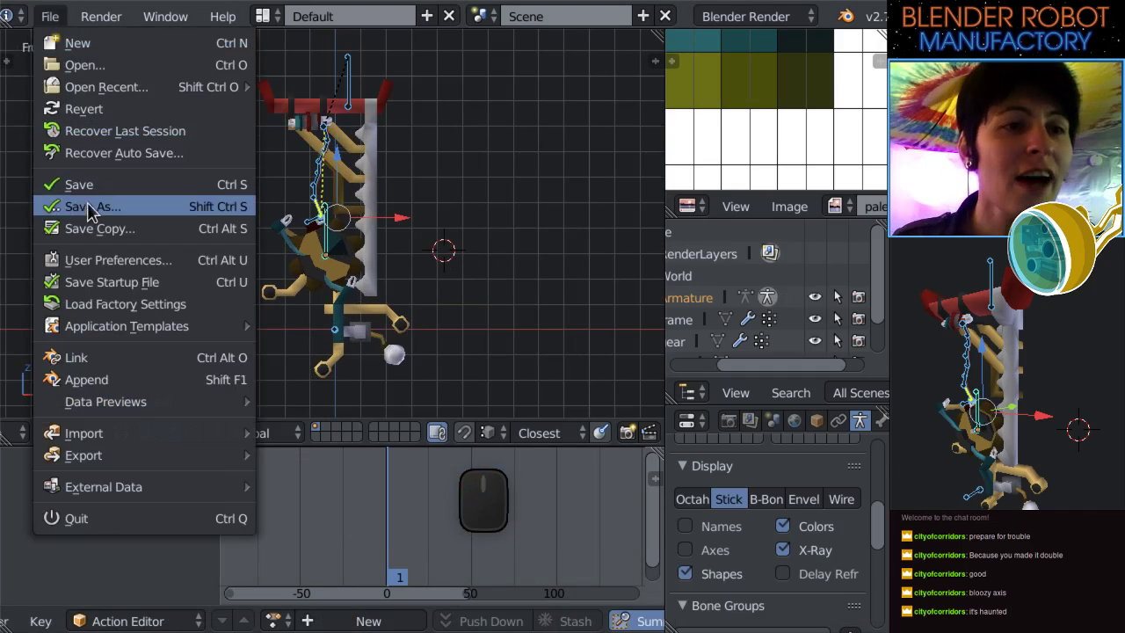
left_click(80, 183)
left_click(51, 16)
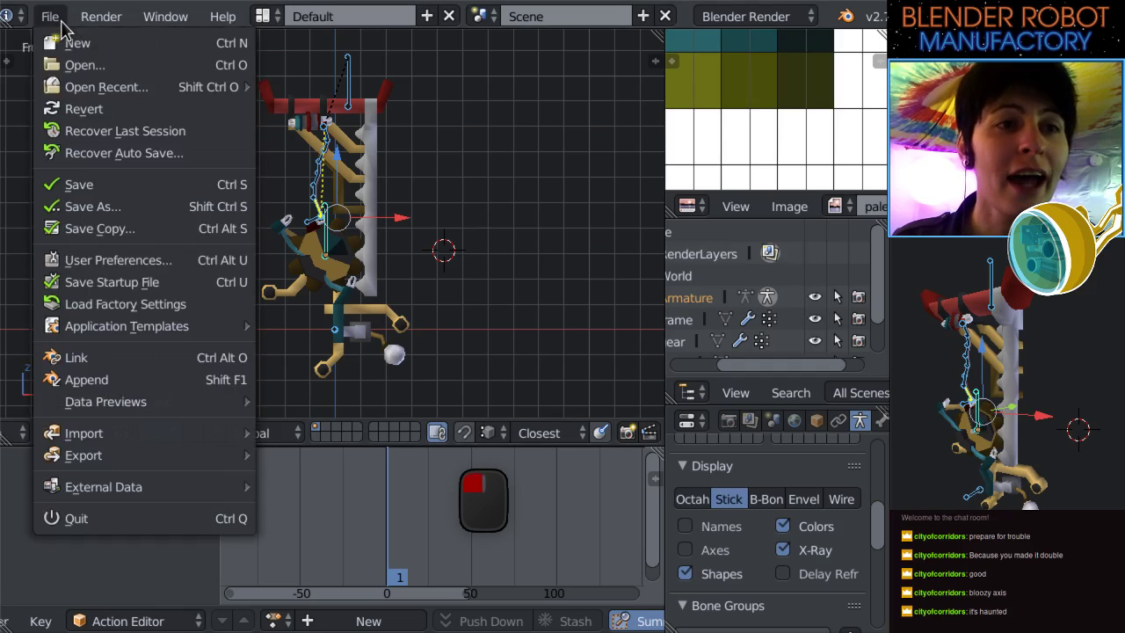
left_click(91, 206)
key("KP_Add")
left_click(1055, 75)
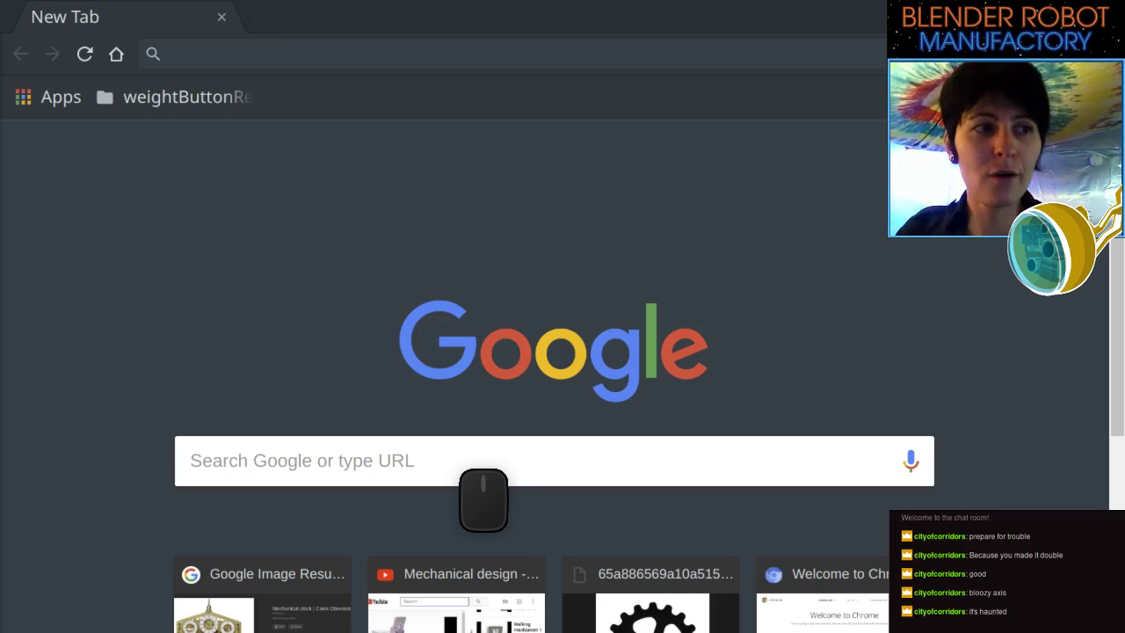
left_click(234, 460)
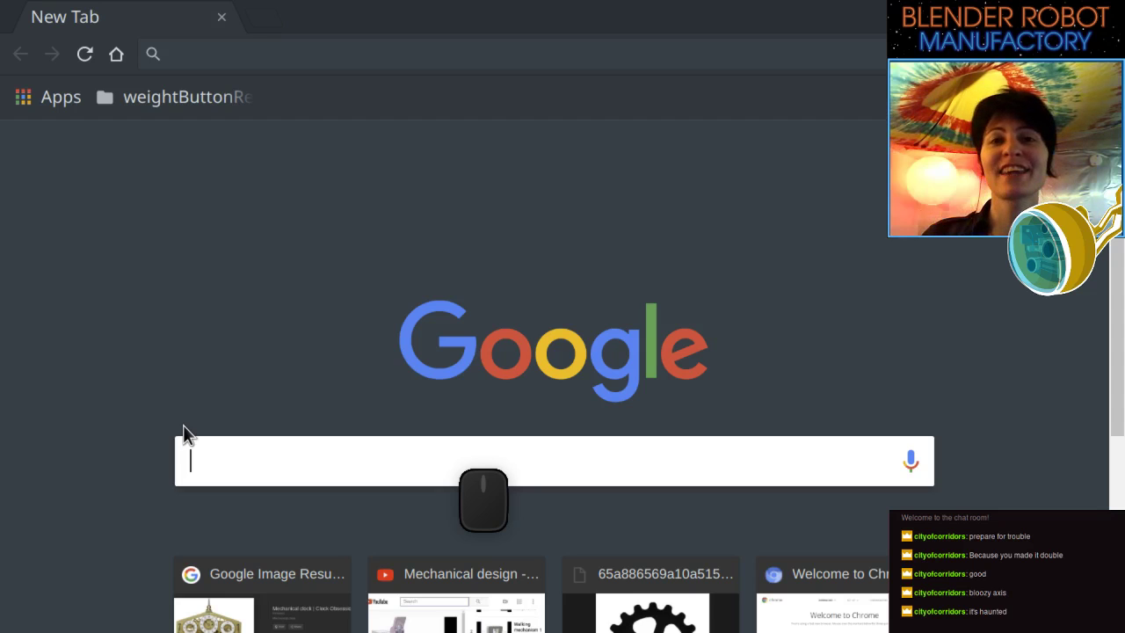
left_click(484, 499)
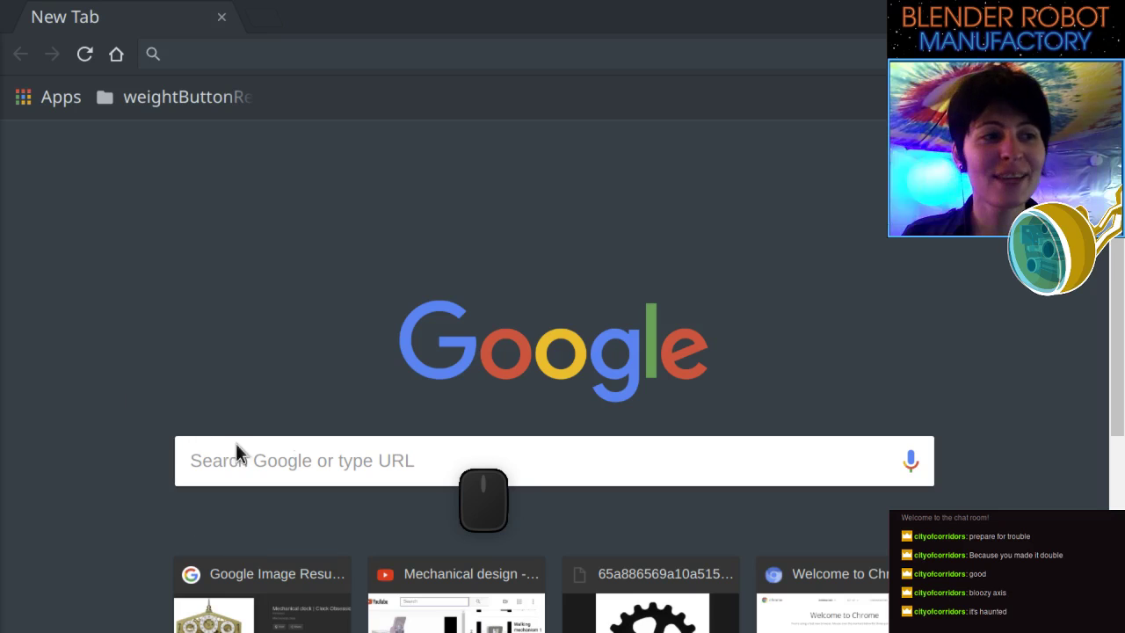
Switch from the browser back to Blender and browse to the Documents folder for opening another Blender file.
left_click(296, 452)
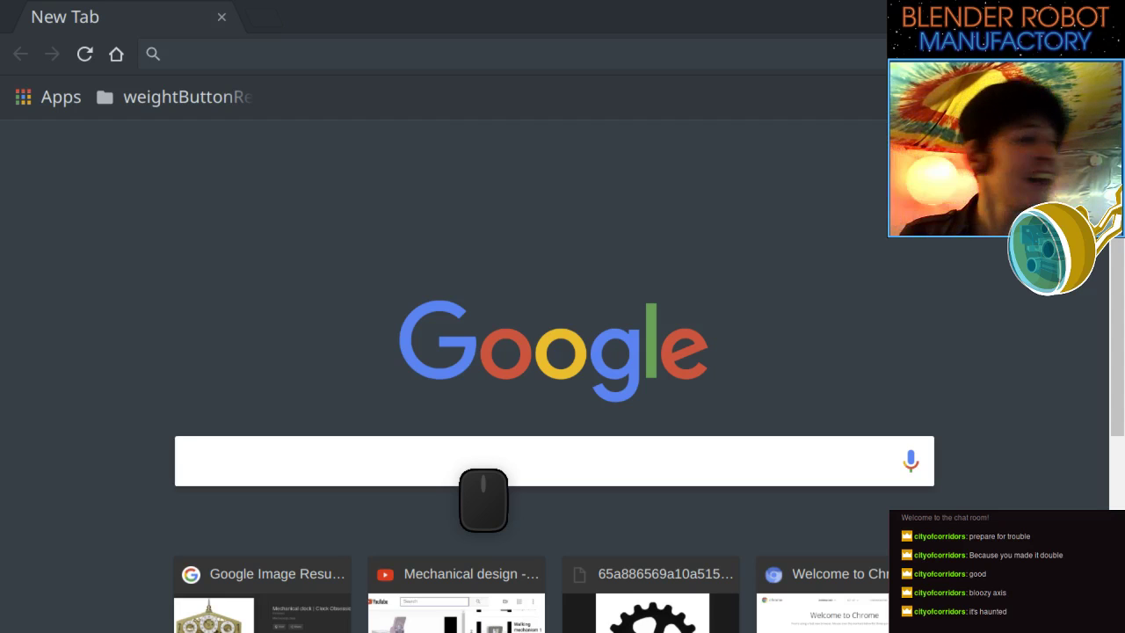
left_click(1041, 12)
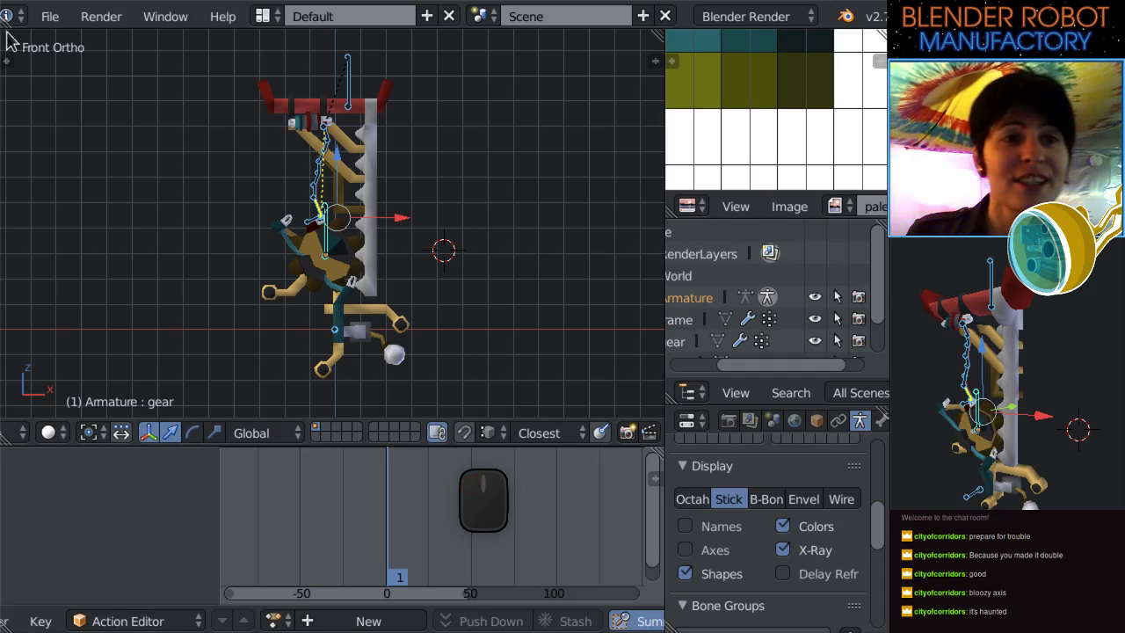
left_click(50, 16)
left_click(94, 67)
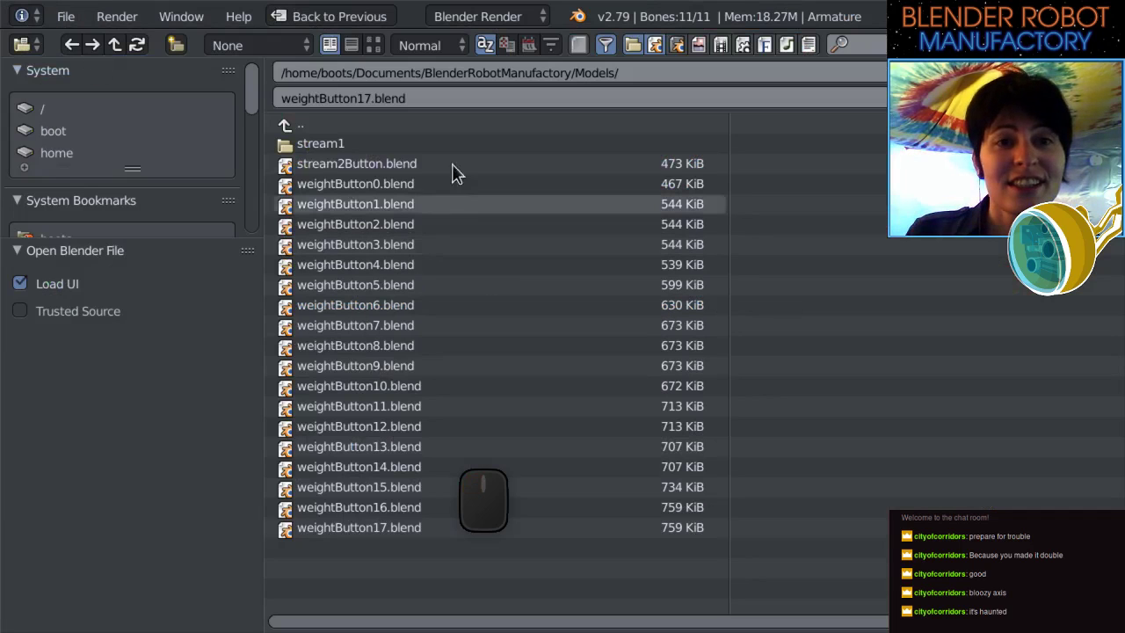
left_click(360, 124)
left_click(359, 125)
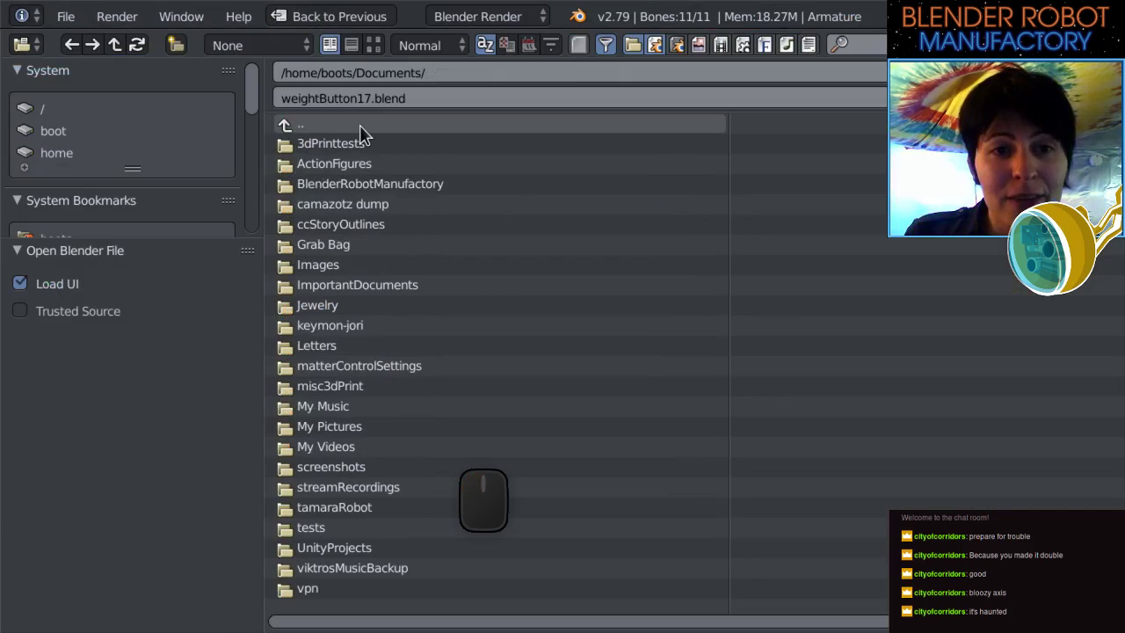
left_click(343, 123)
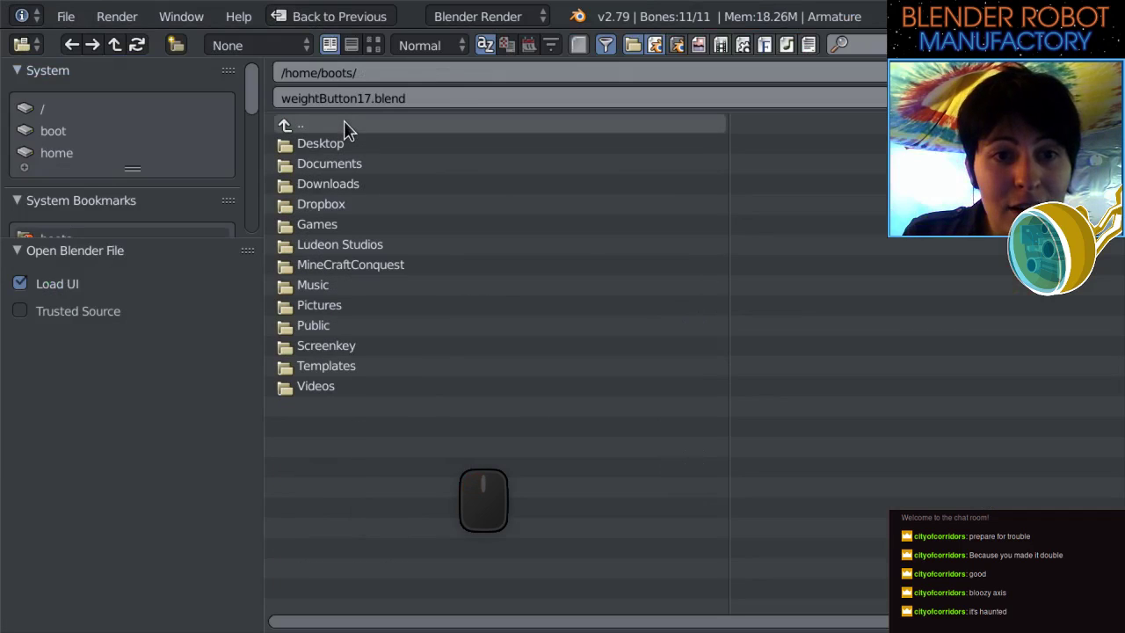
left_click(349, 163)
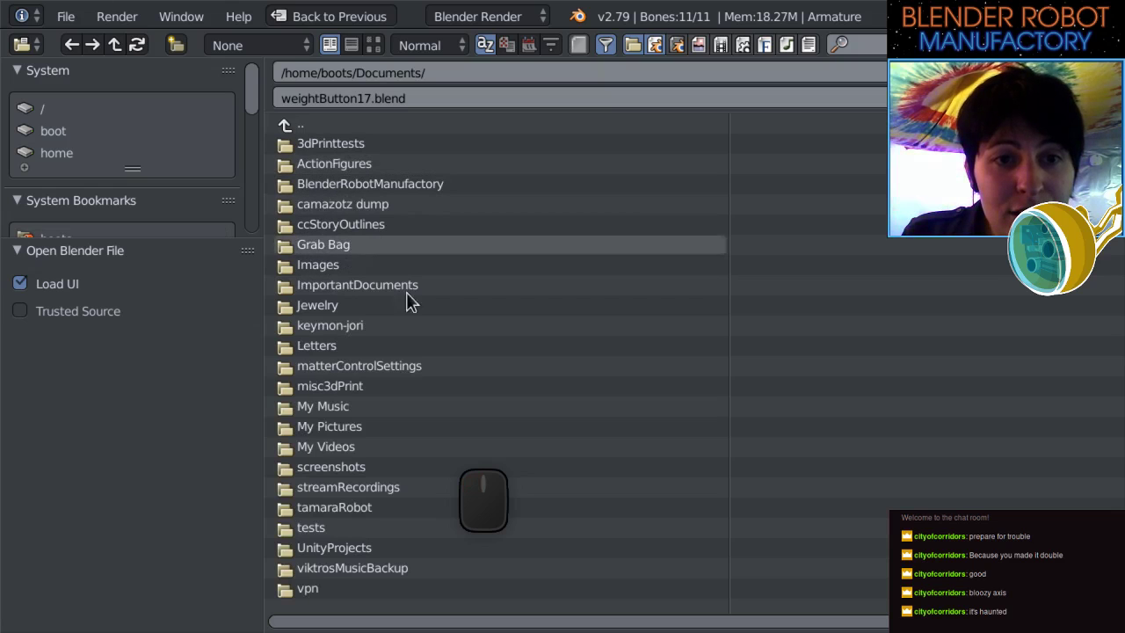
Open fanDrone10.blend from the UnityProjects/ccModels/Characters/fanDrone folder.
left_click(343, 549)
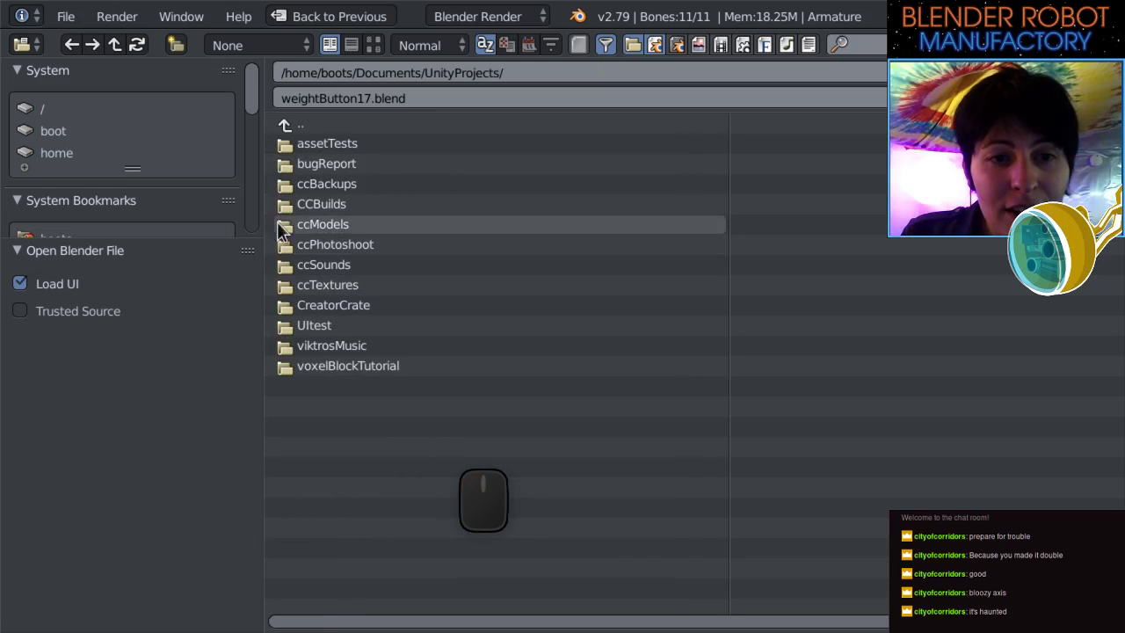
left_click(352, 225)
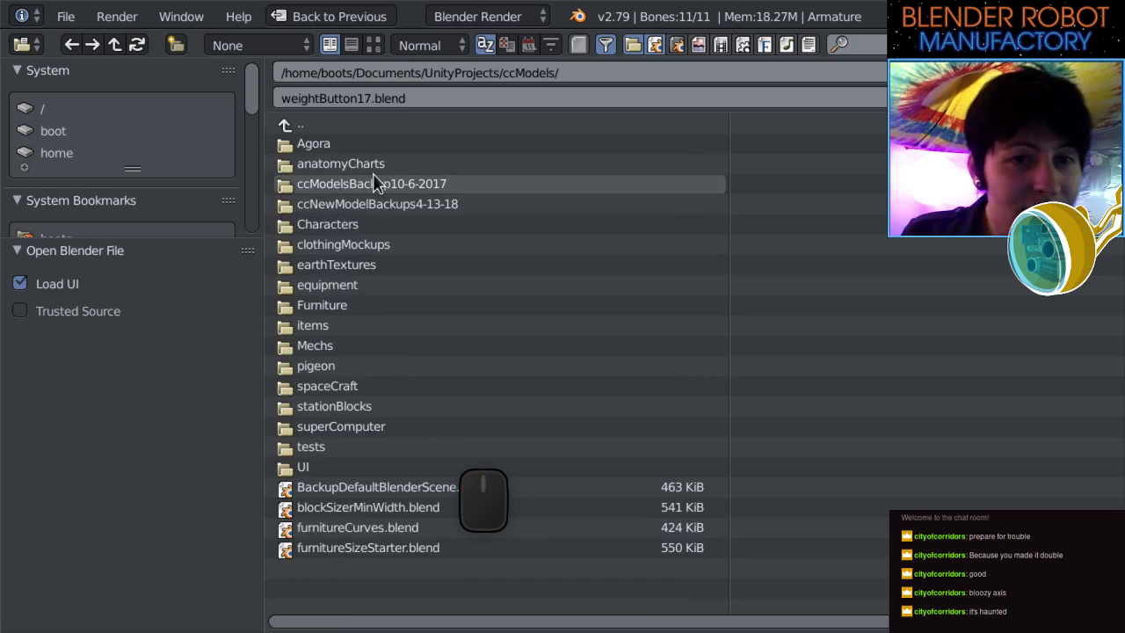
left_click(375, 225)
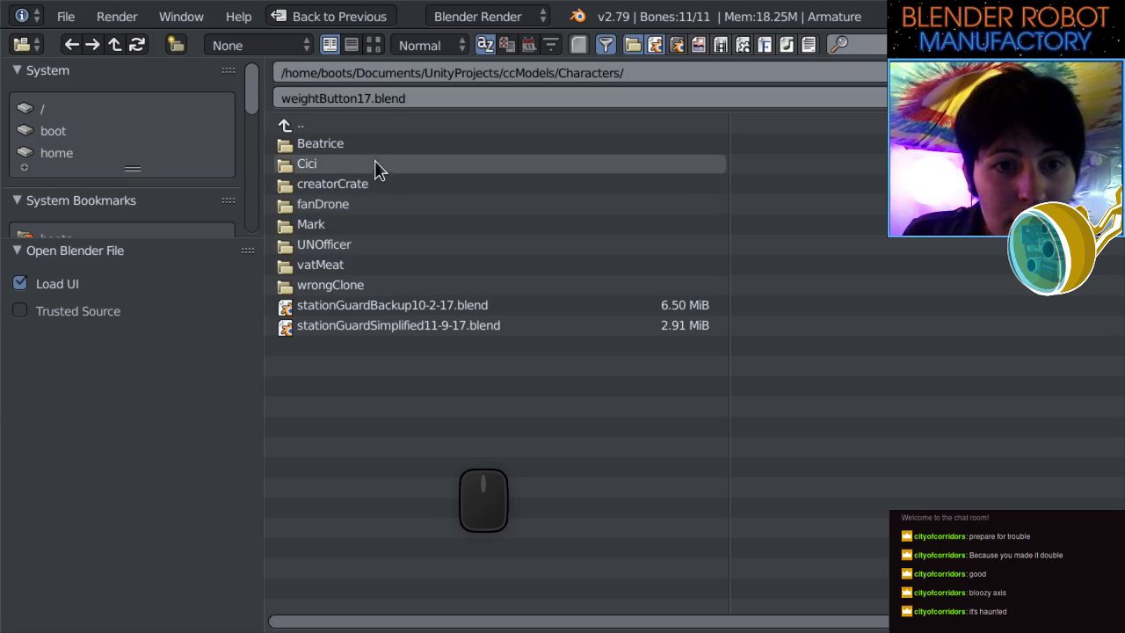
left_click(370, 204)
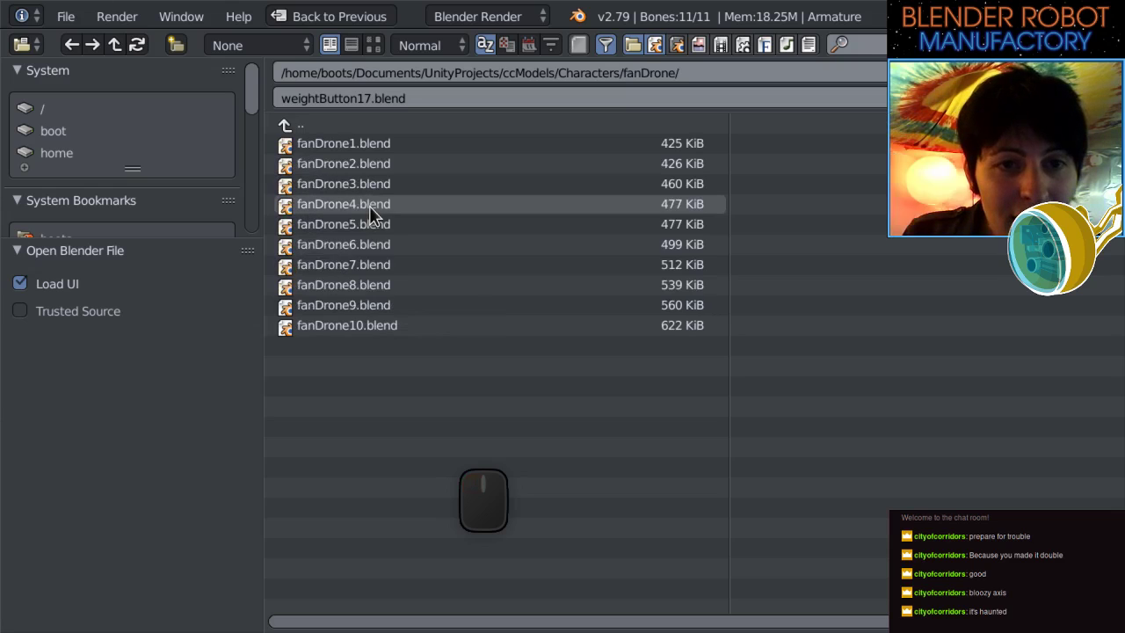
double_click(364, 325)
Examine the fan drone model from several sides, including its body, arms and caged fans.
scroll(364, 323, "down", 3)
middle_click_drag(364, 323, 253, 435)
scroll(253, 426, "up", 3)
middle_click_drag(450, 361, 288, 404)
scroll(307, 404, "down", 3)
middle_click_drag(365, 410, 302, 336)
scroll(302, 335, "up", 4)
middle_click_drag(301, 401, 492, 371)
scroll(410, 379, "down", 4)
scroll(492, 371, "up", 3)
middle_click_drag(387, 363, 456, 356, "shift")
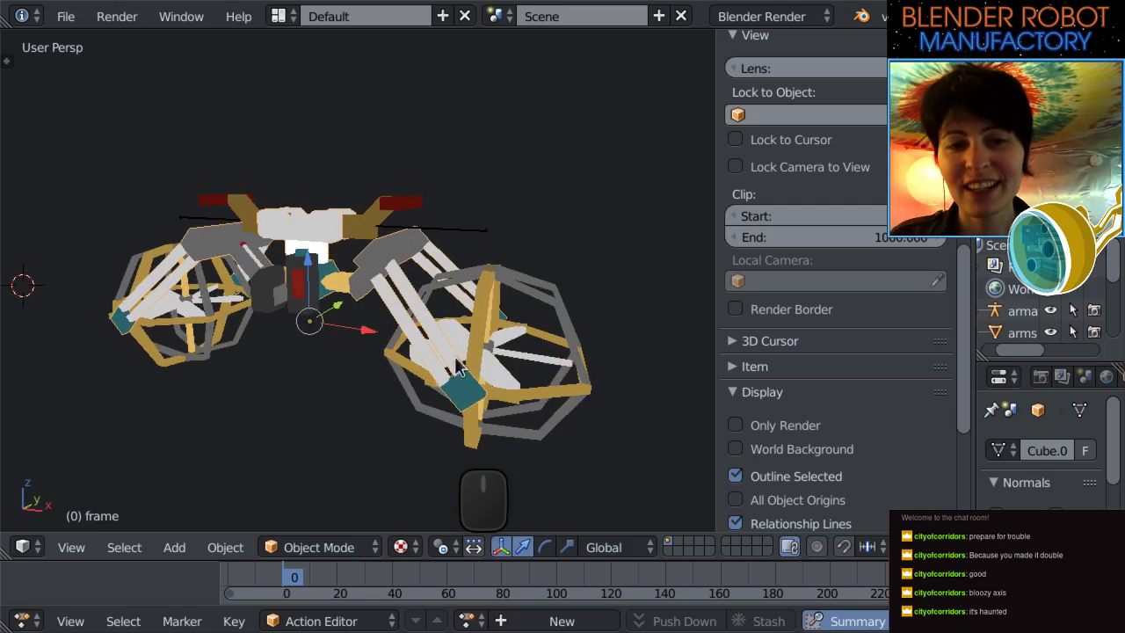
Select the drone's right fan blade and inspect the whole drone in front orthographic view.
right_click(497, 383)
middle_click_drag(376, 364, 298, 264)
scroll(299, 264, "down", 1)
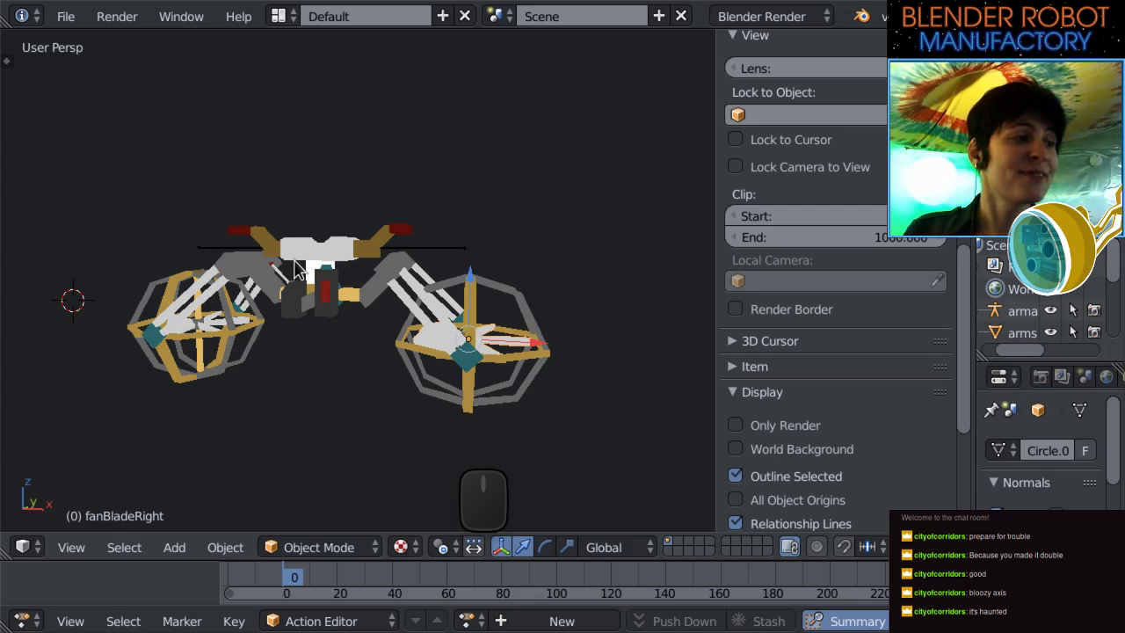
middle_click_drag(332, 324, 379, 363)
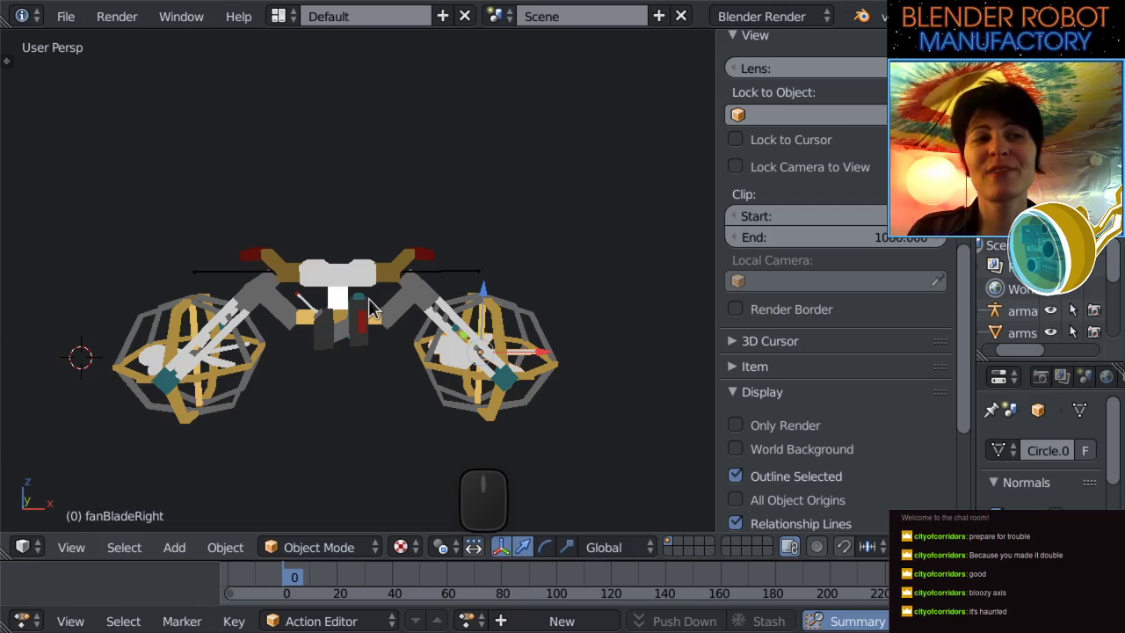
scroll(389, 246, "down", 3)
key("KP_1")
key("KP_5")
scroll(381, 258, "up", 1)
scroll(379, 261, "up", 5)
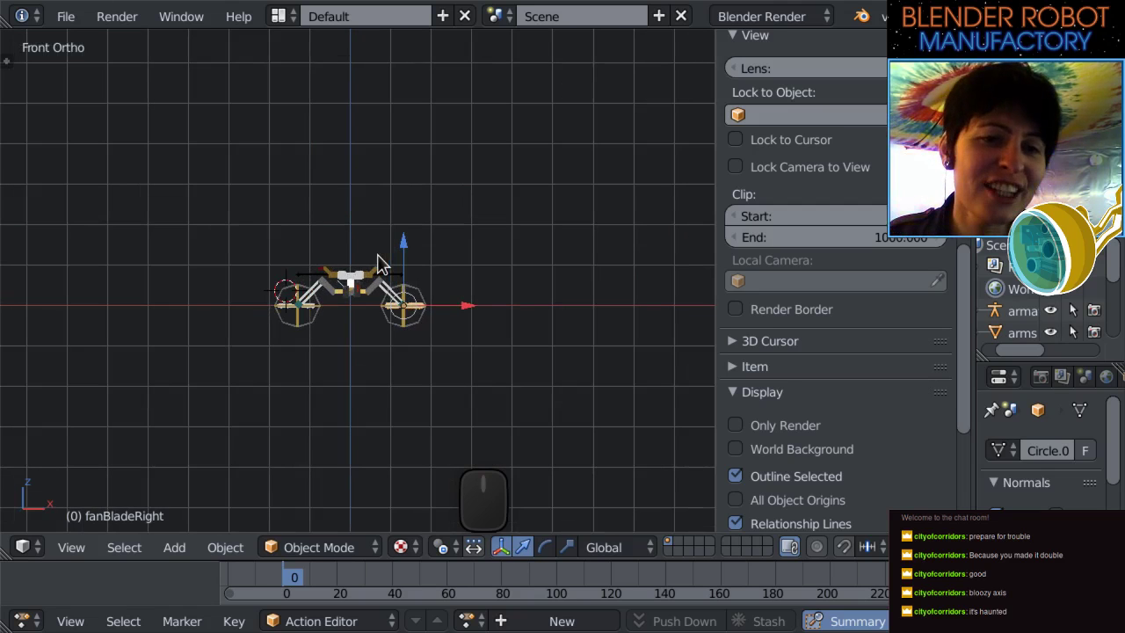
scroll(430, 369, "down", 4)
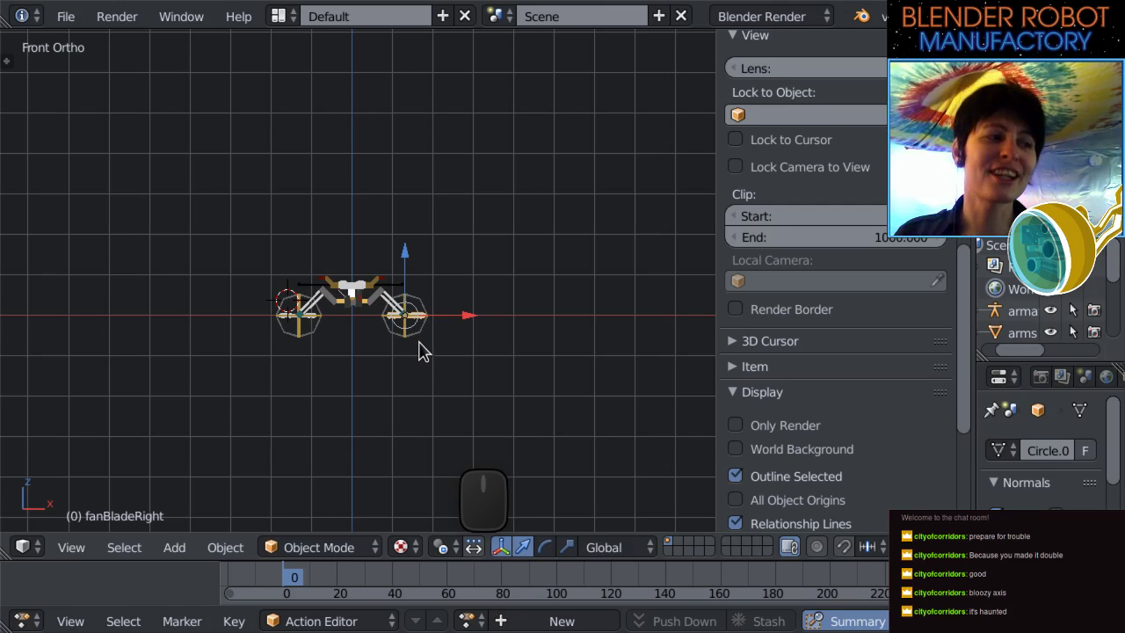
scroll(420, 350, "up", 4)
scroll(384, 346, "down", 1)
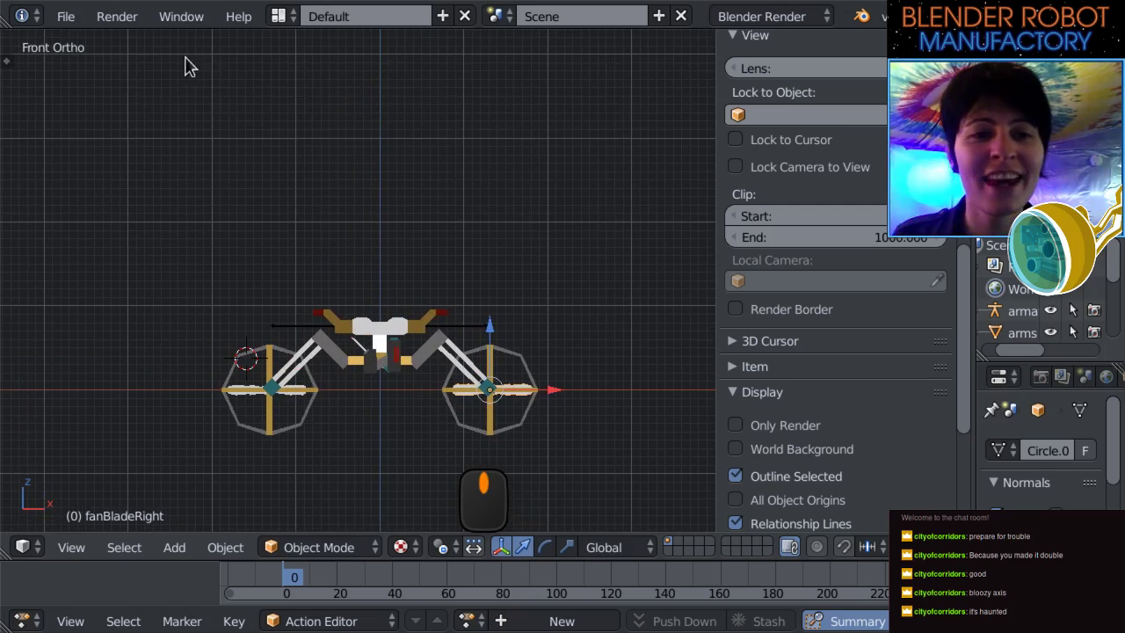
left_click(66, 16)
left_click(93, 66)
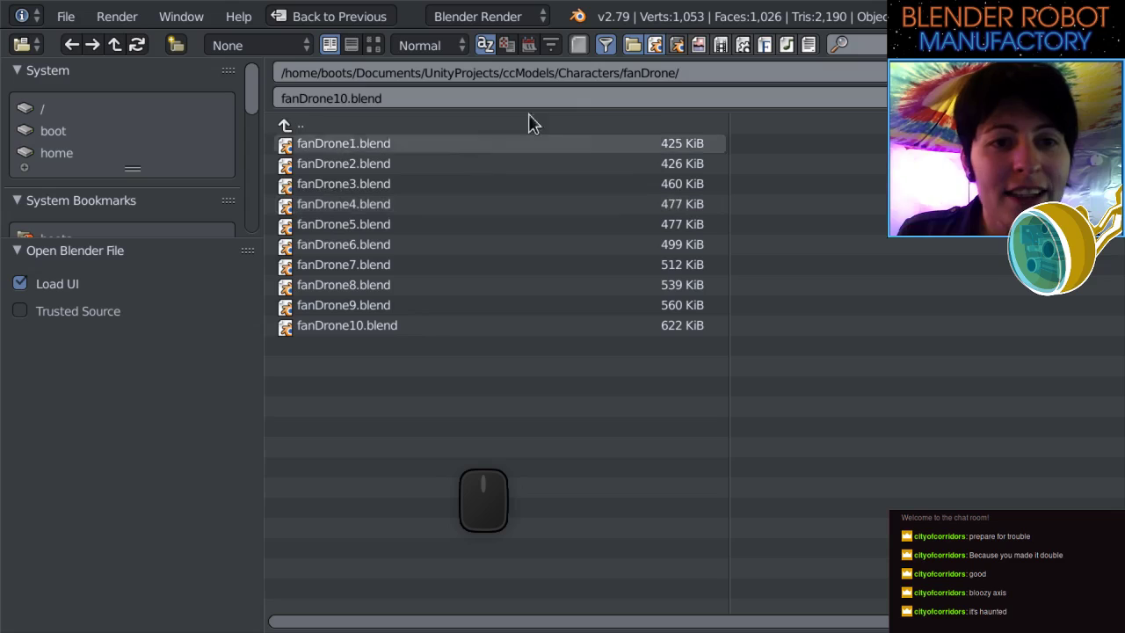
left_click(438, 127)
left_click(438, 127)
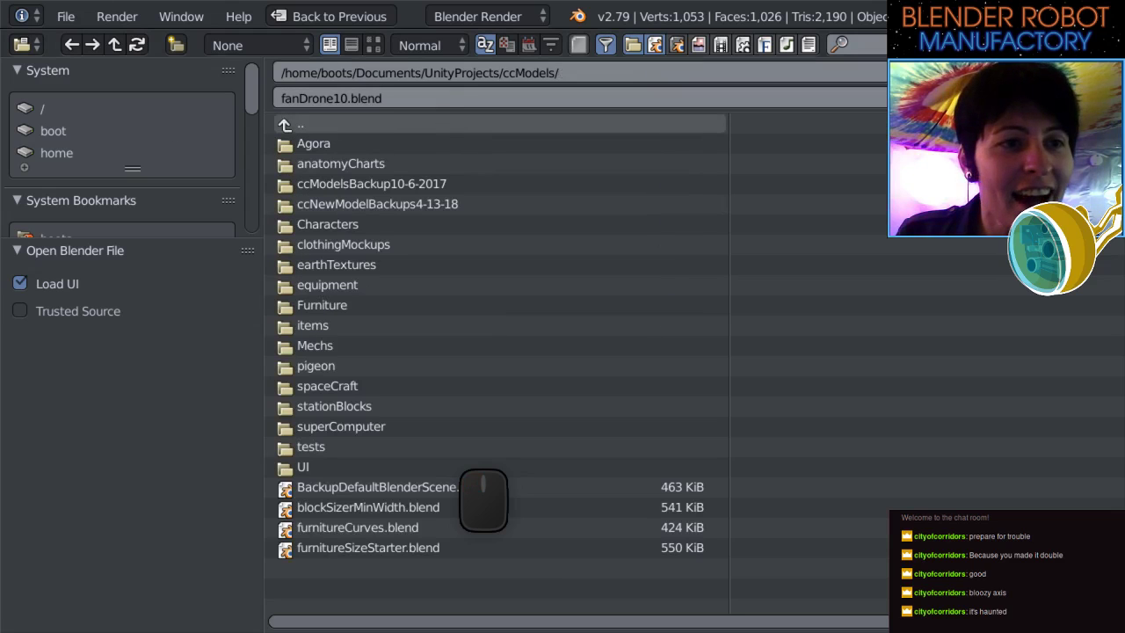
scroll(89, 130, "down", 3)
scroll(88, 130, "up", 3)
left_click(78, 153)
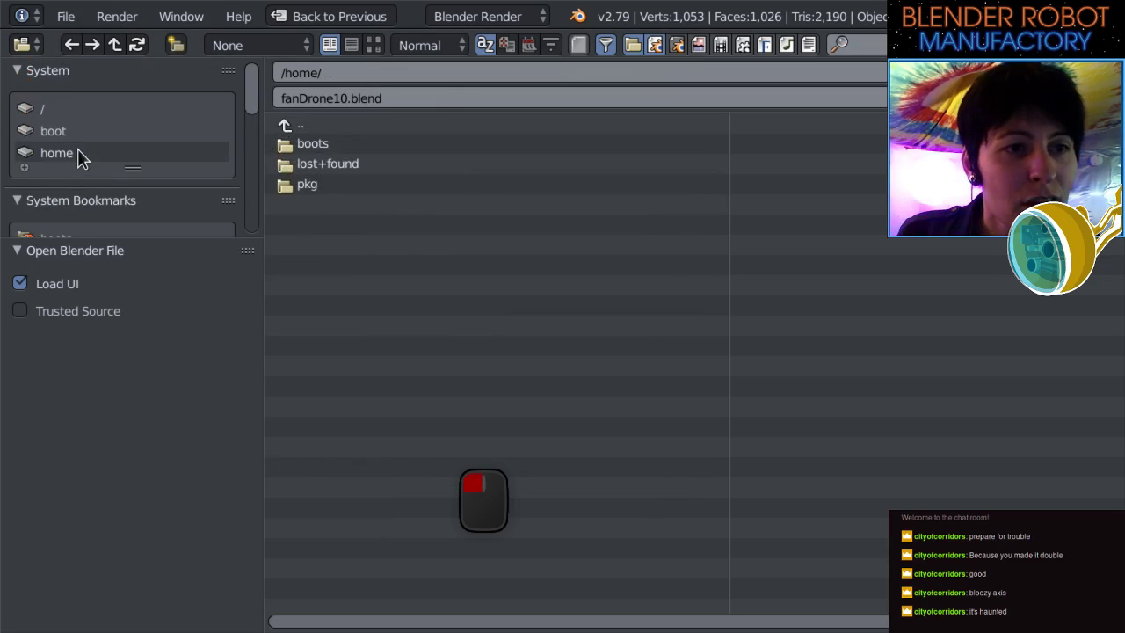
left_click(89, 109)
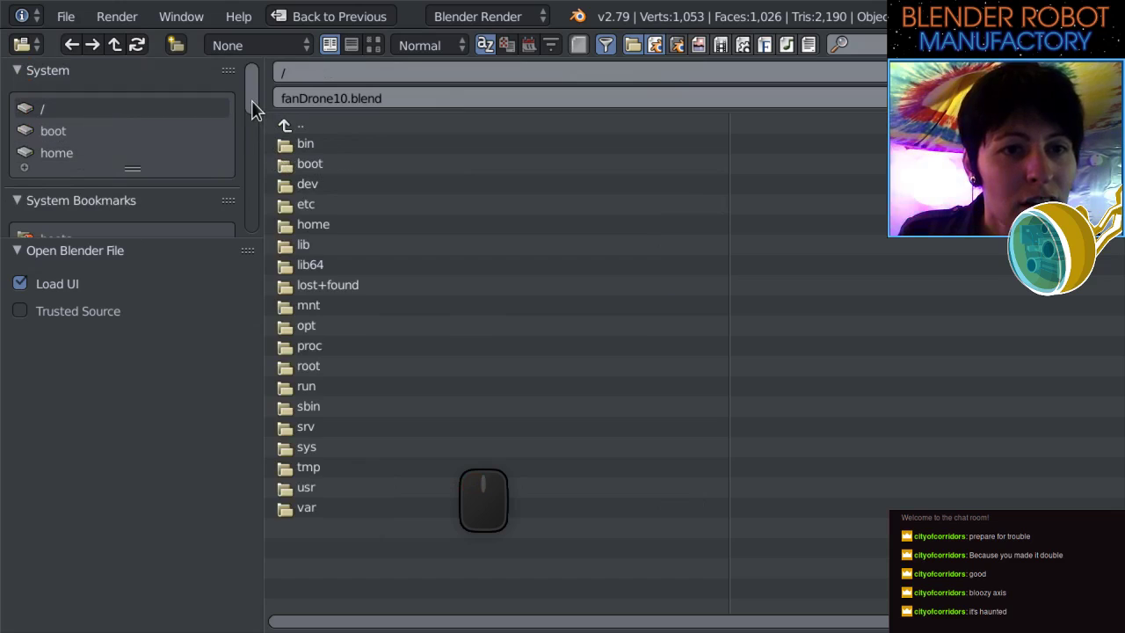
left_click(335, 124)
left_click(1055, 97)
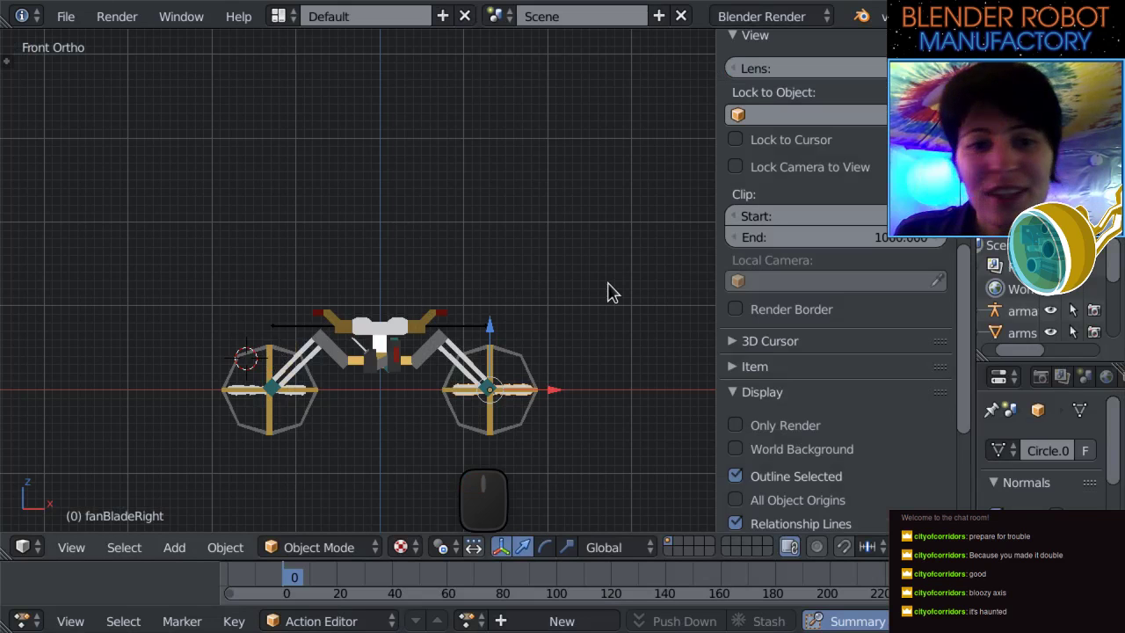
Examine the fan drone from above and then its central body up close from the front.
middle_click_drag(603, 277, 600, 266, "shift")
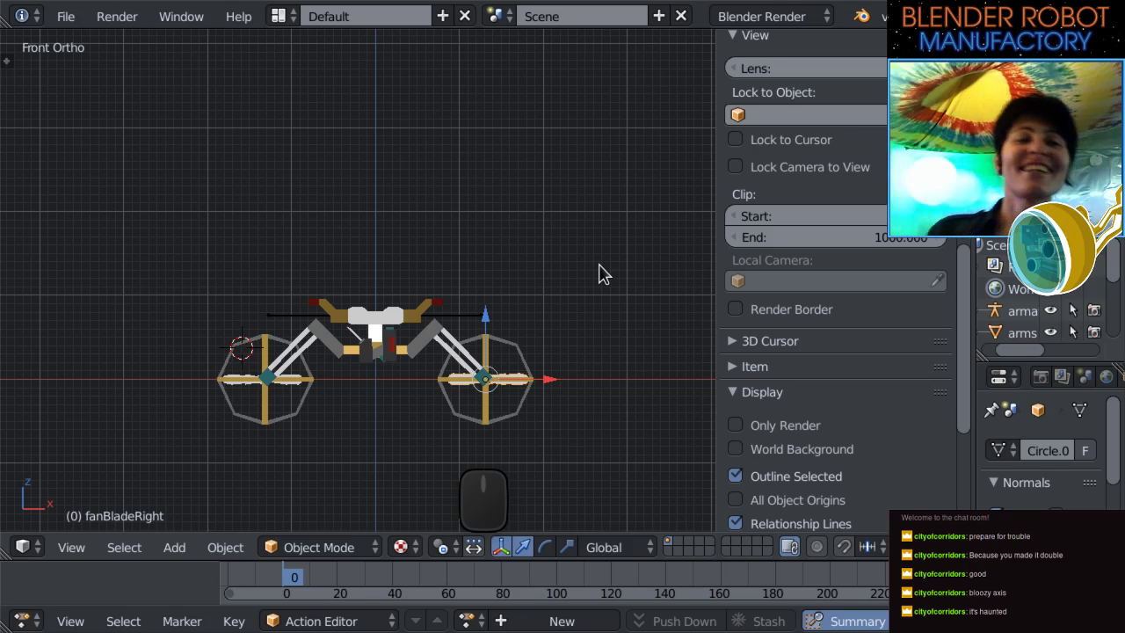
middle_click_drag(380, 350, 354, 318)
scroll(353, 318, "down", 3)
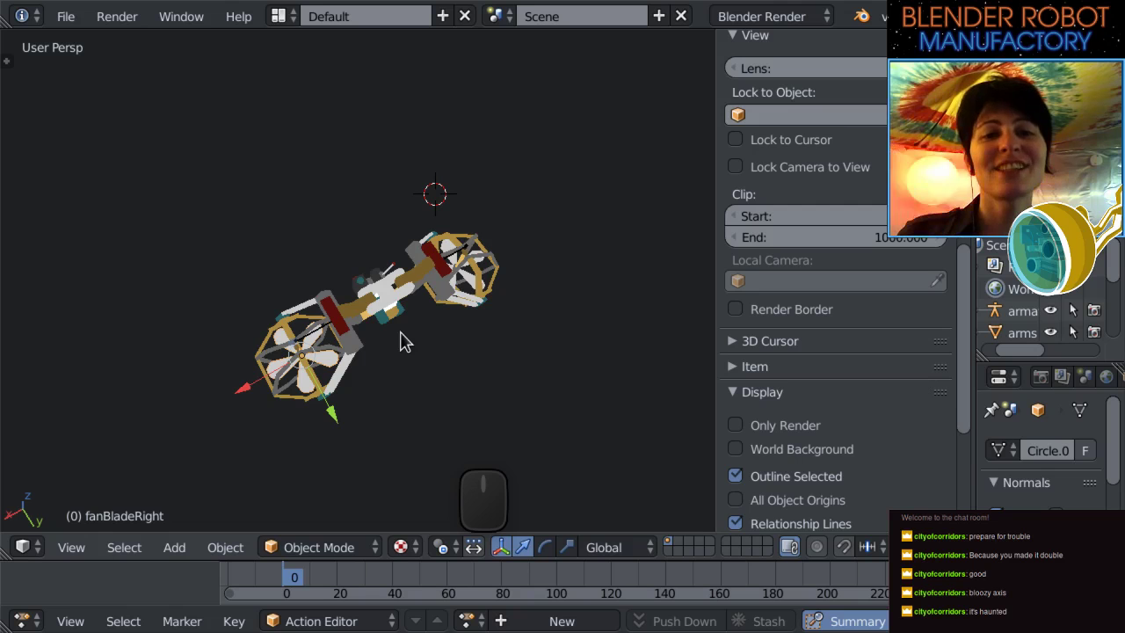
middle_click_drag(415, 287, 137, 106, "shift")
scroll(396, 334, "up", 3)
scroll(496, 161, "up", 3)
middle_click_drag(498, 163, 443, 402)
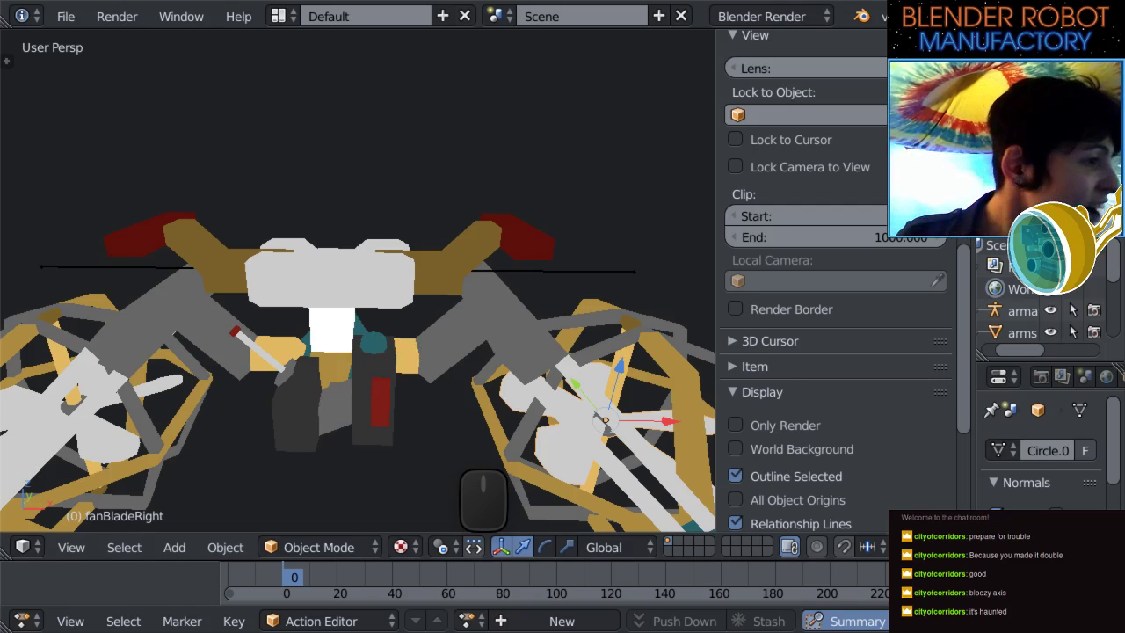
Switch to the web browser, search Google for "small jet engine" and look through the image results.
key("alt+Tab")
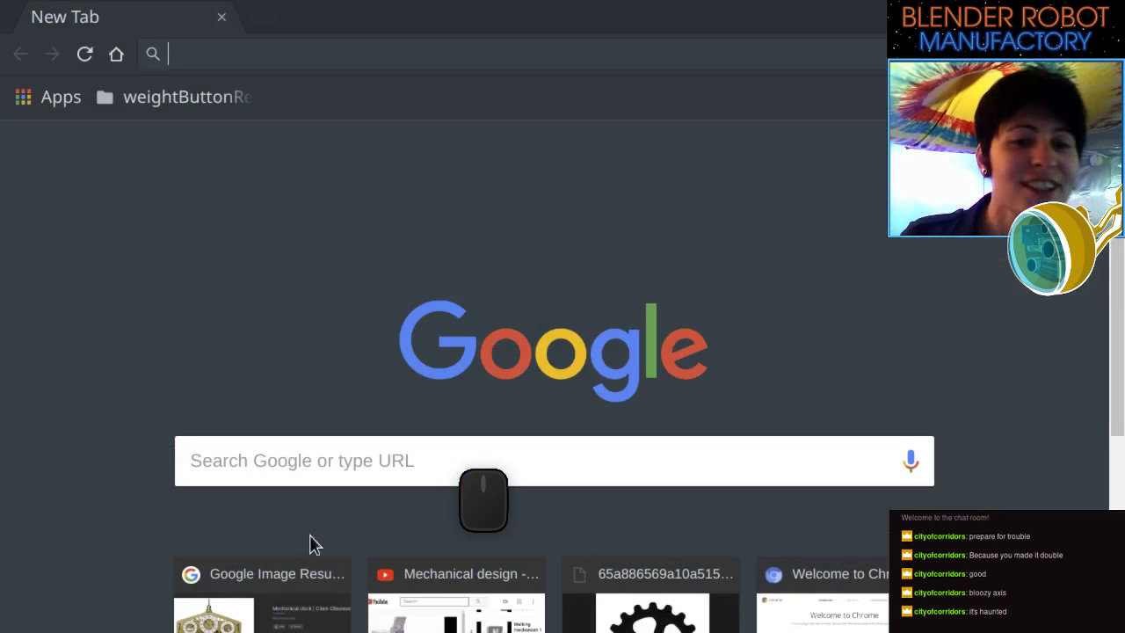
left_click(246, 476)
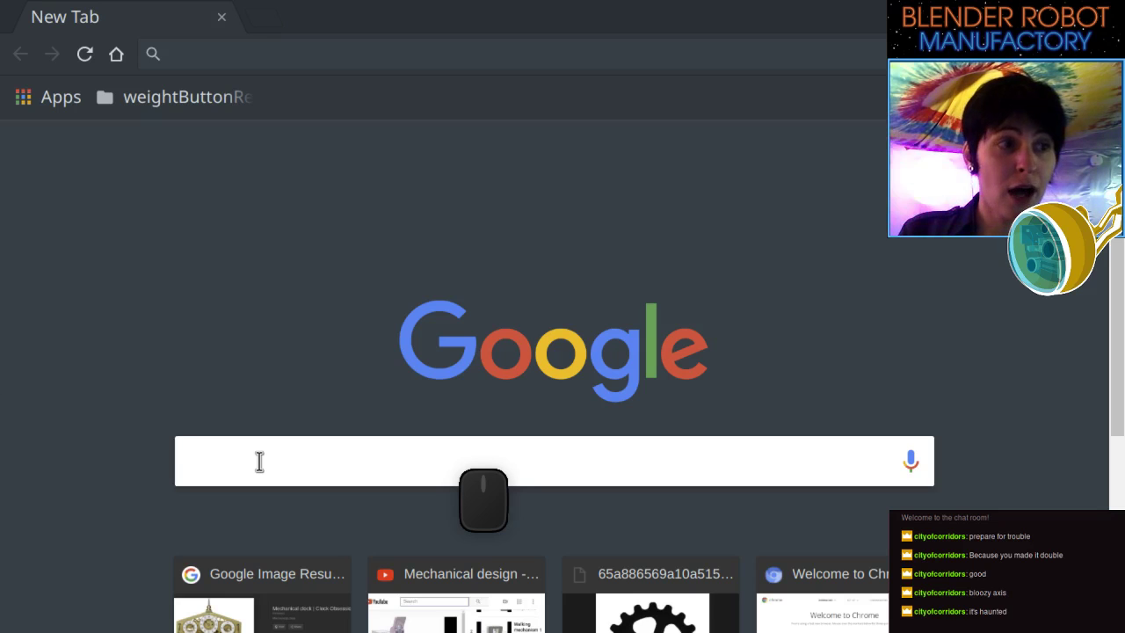
type("sm")
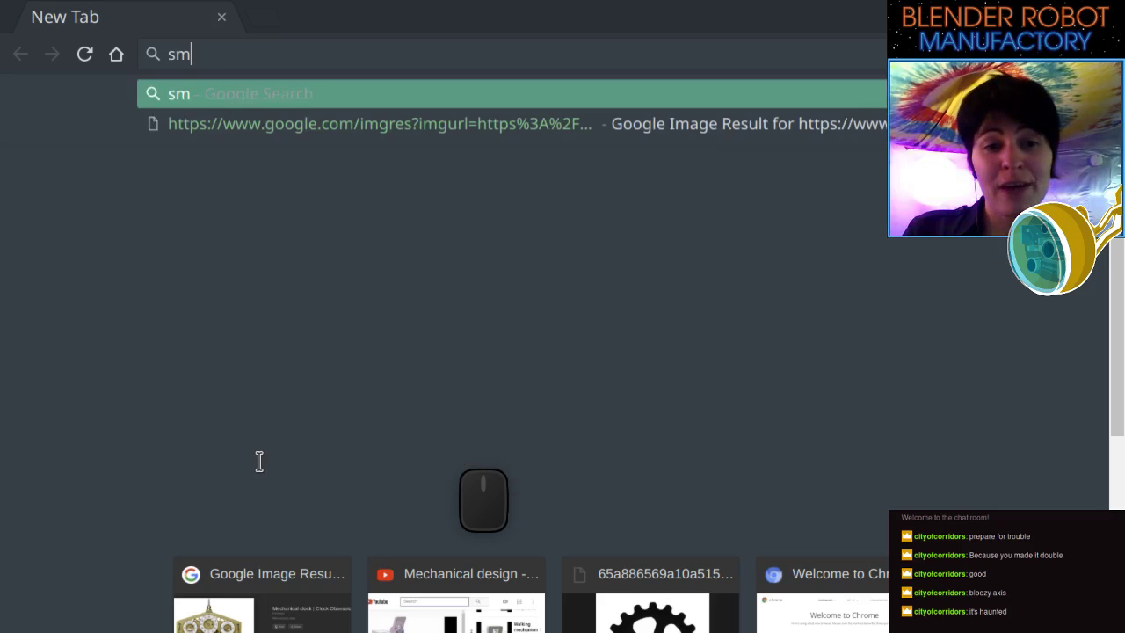
type("all jet e")
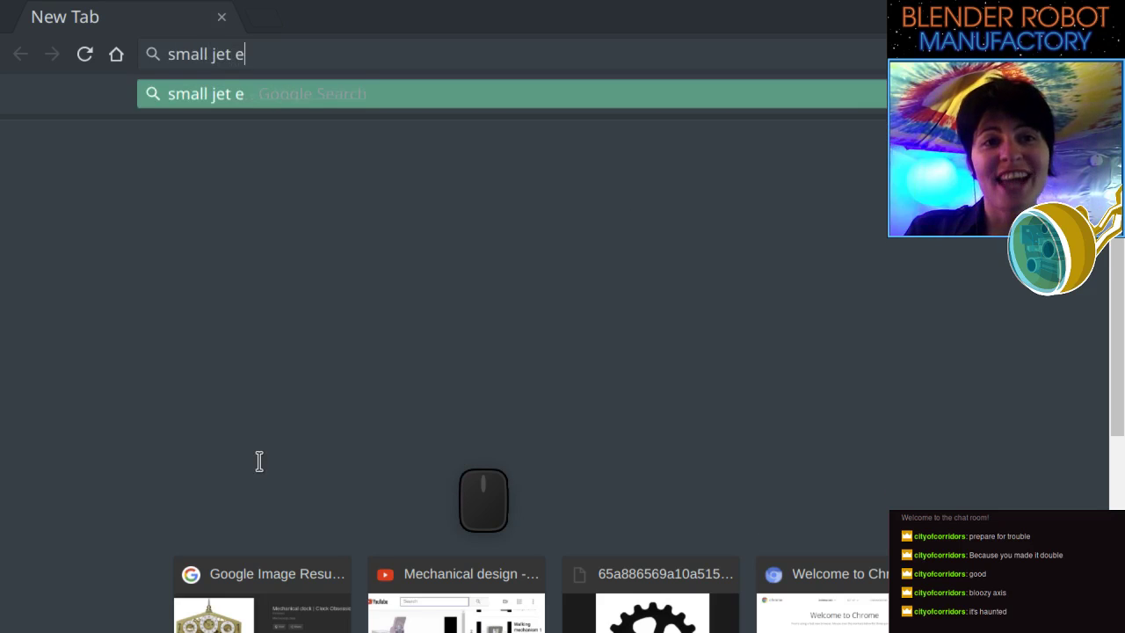
type("ngine")
key("Return")
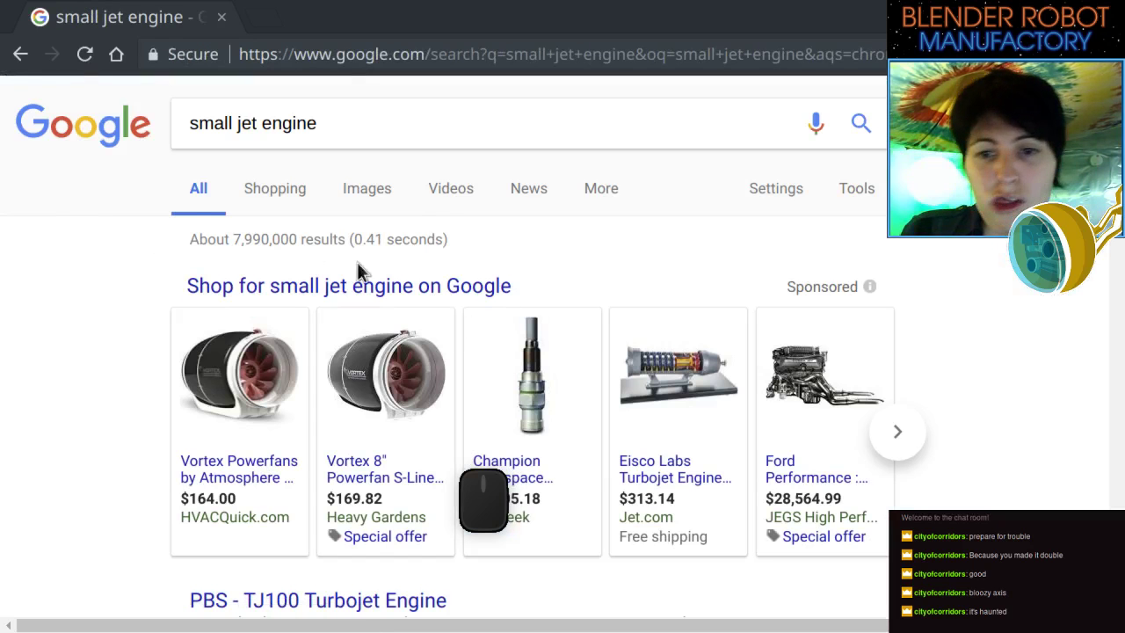
left_click(370, 189)
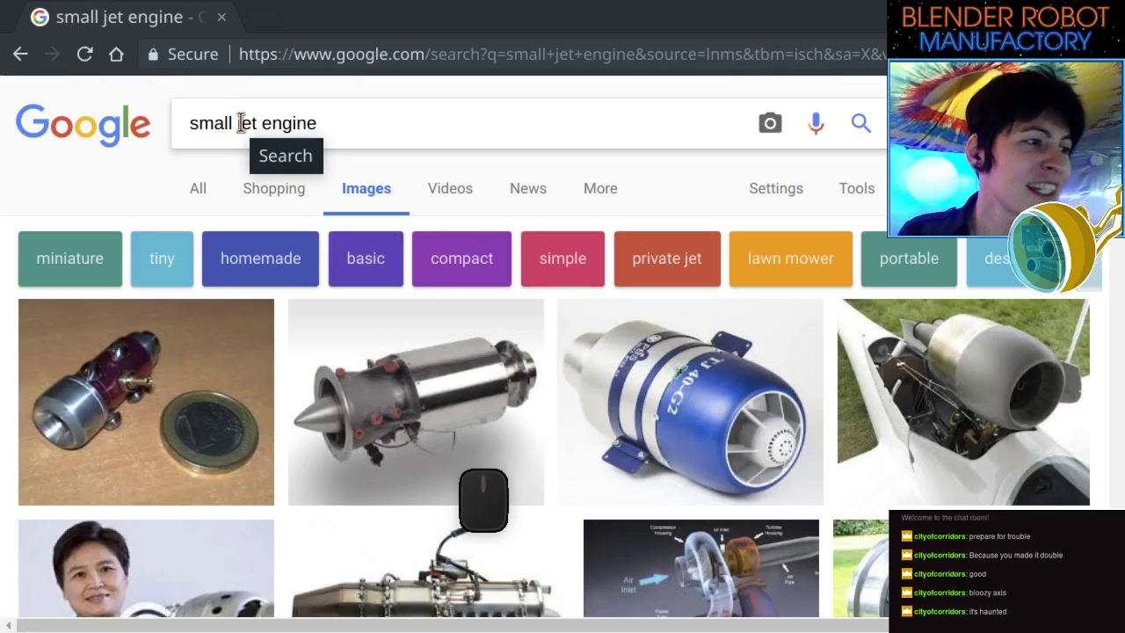
scroll(290, 233, "down", 3)
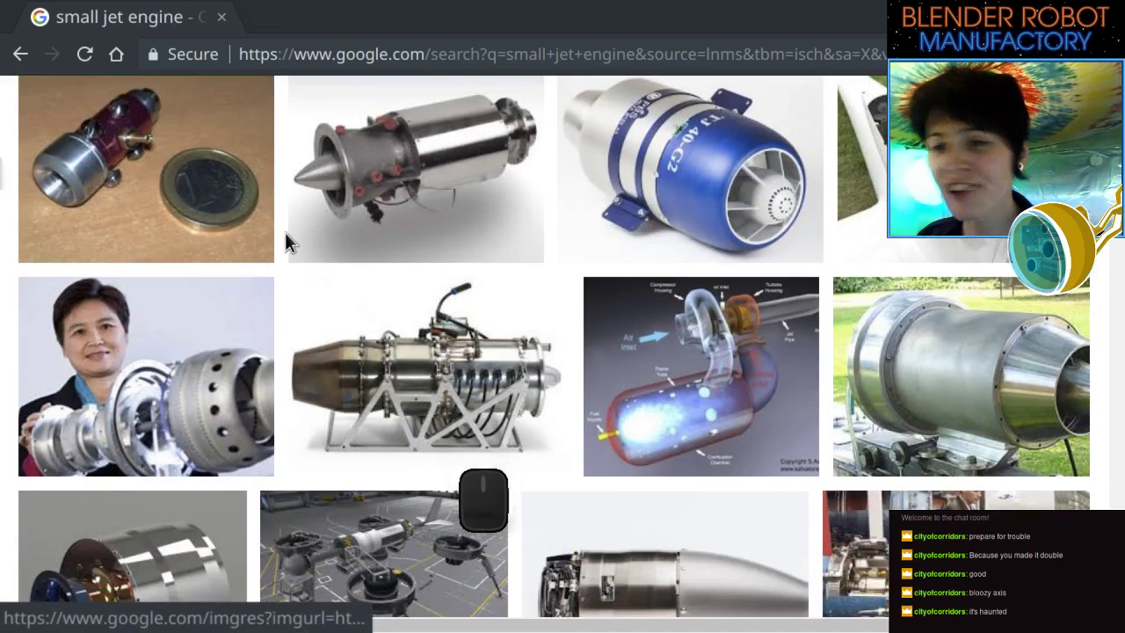
scroll(282, 248, "up", 3)
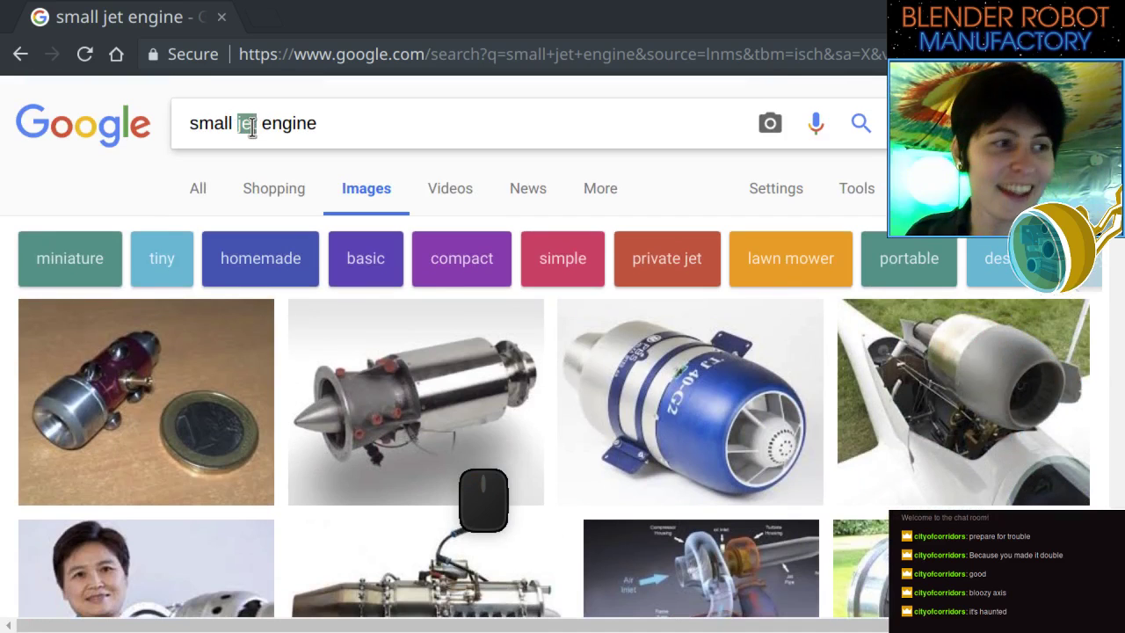
Change the image search to "small rocket engine" and look through the pictures for reference.
type("rocket")
key("Return")
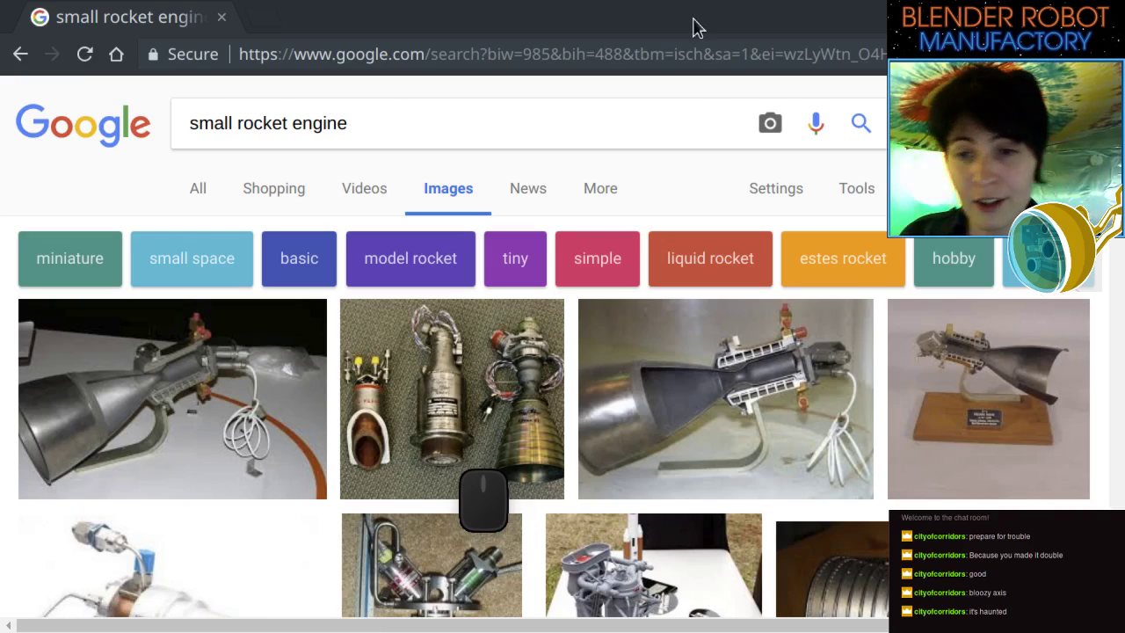
scroll(612, 400, "down", 5)
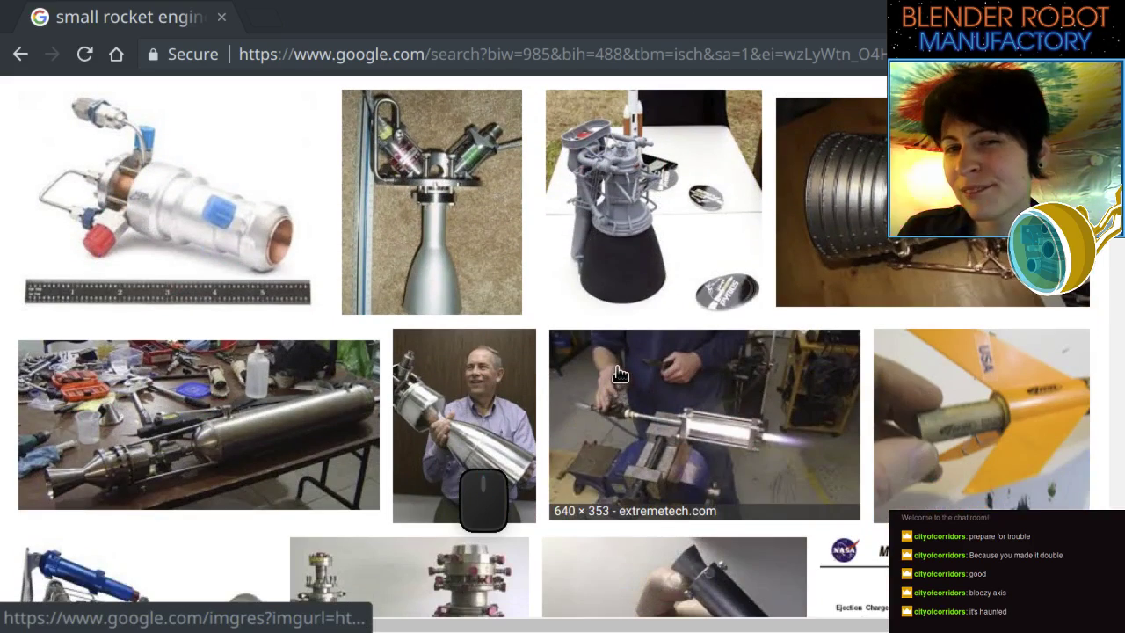
scroll(619, 375, "up", 5)
Change the image search to "small gas engine".
double_click(257, 123)
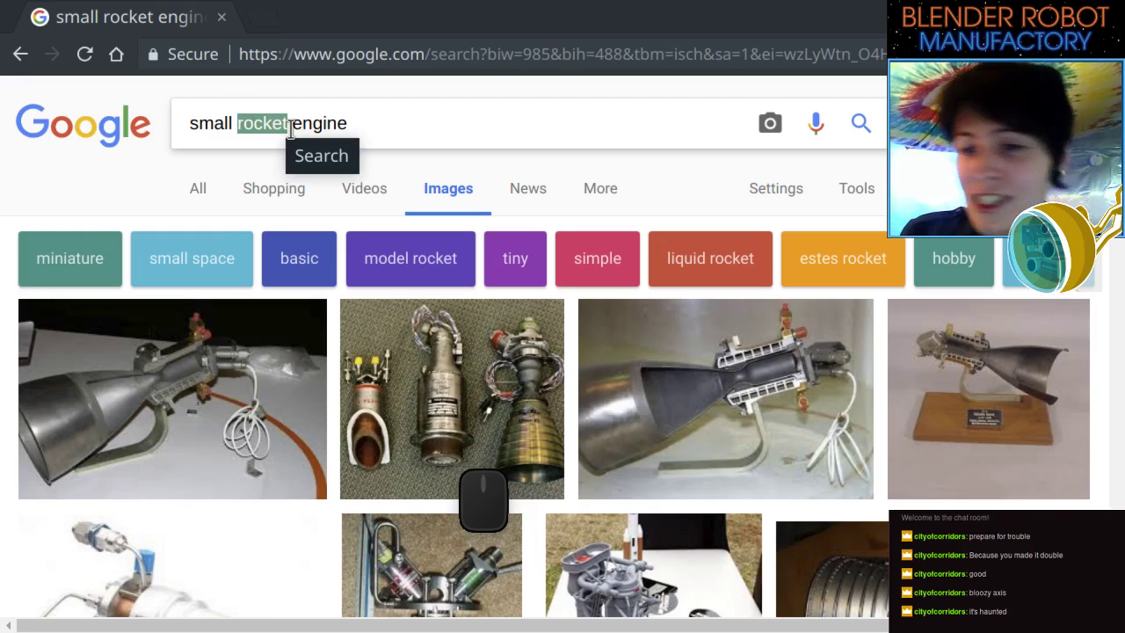
left_click(253, 129)
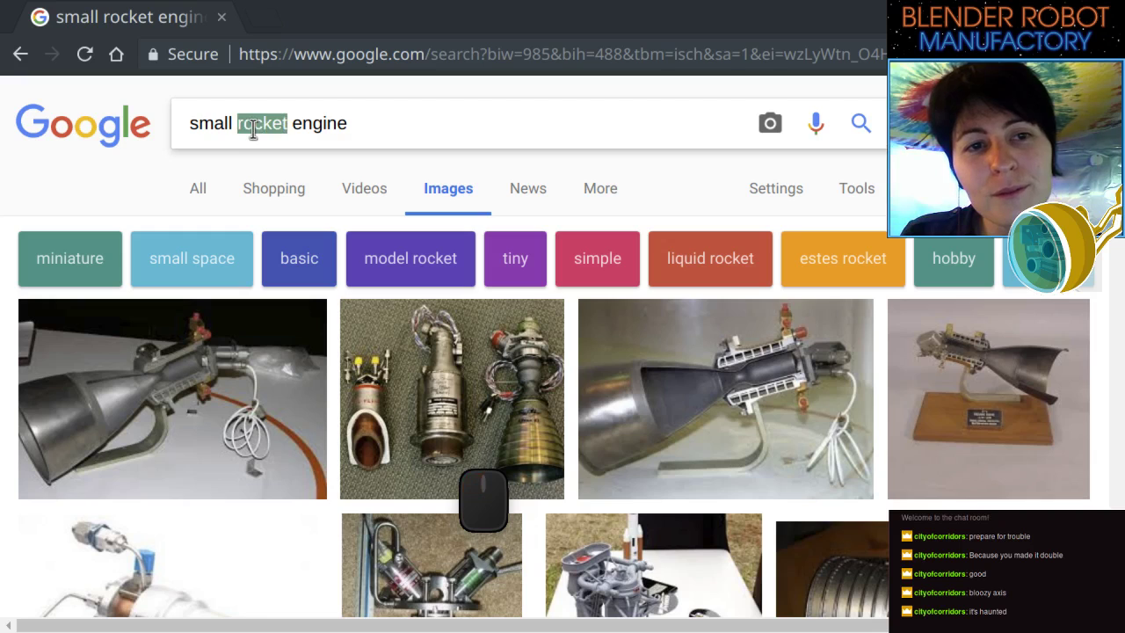
type("gas")
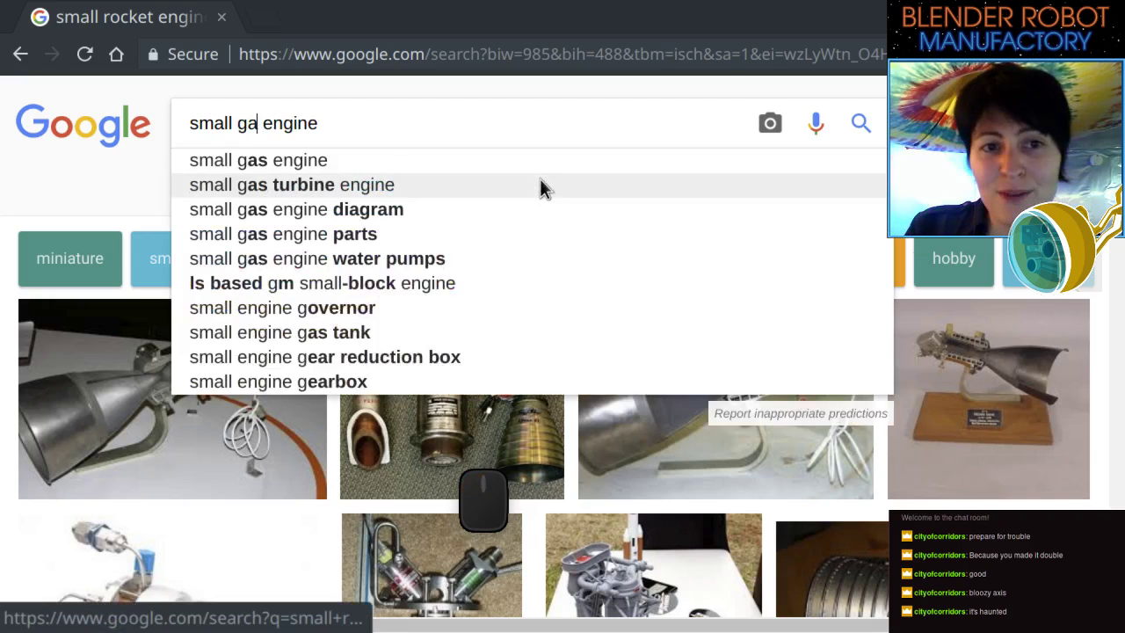
left_click(420, 121)
key("Return")
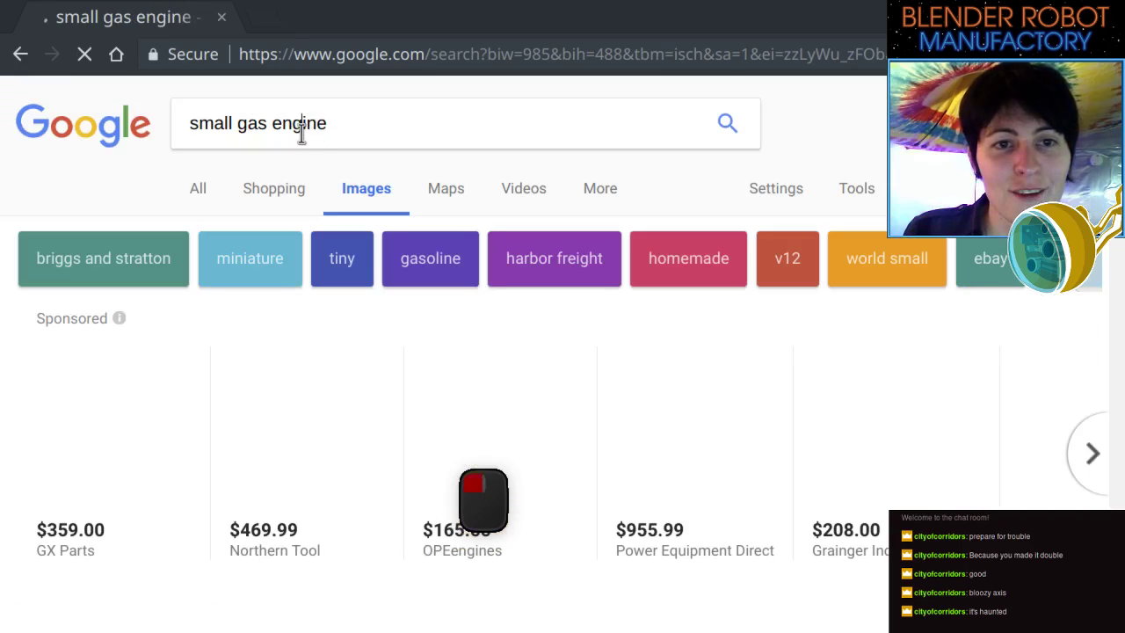
Replace "engine" in the query so the image search is for "small gas jet".
double_click(300, 130)
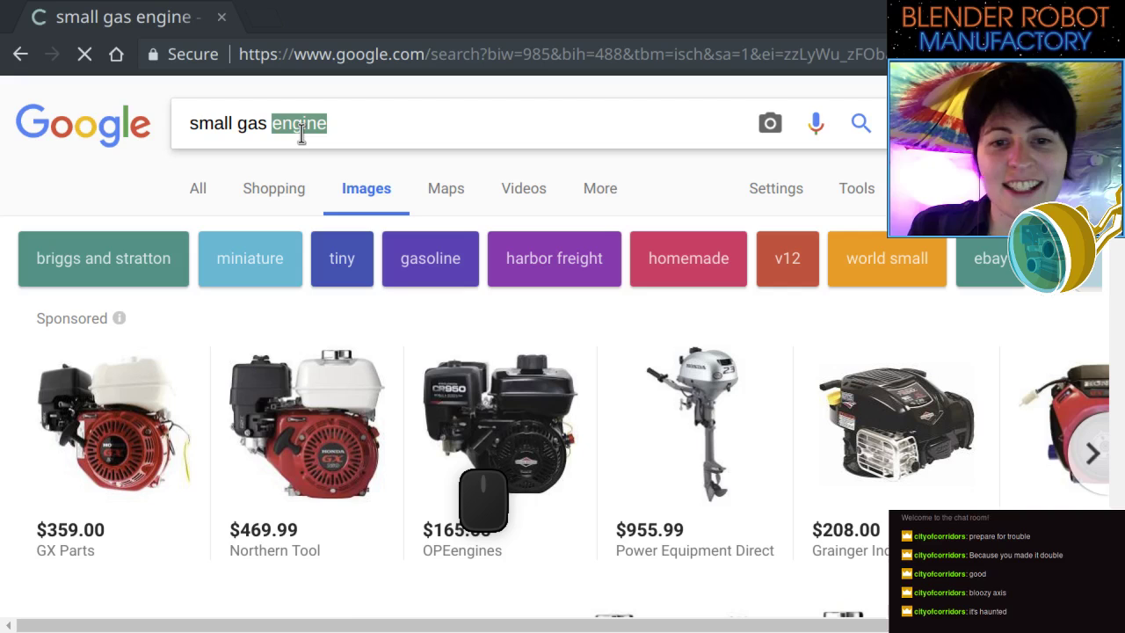
type("ju")
key("BackSpace")
type("et")
key("Return")
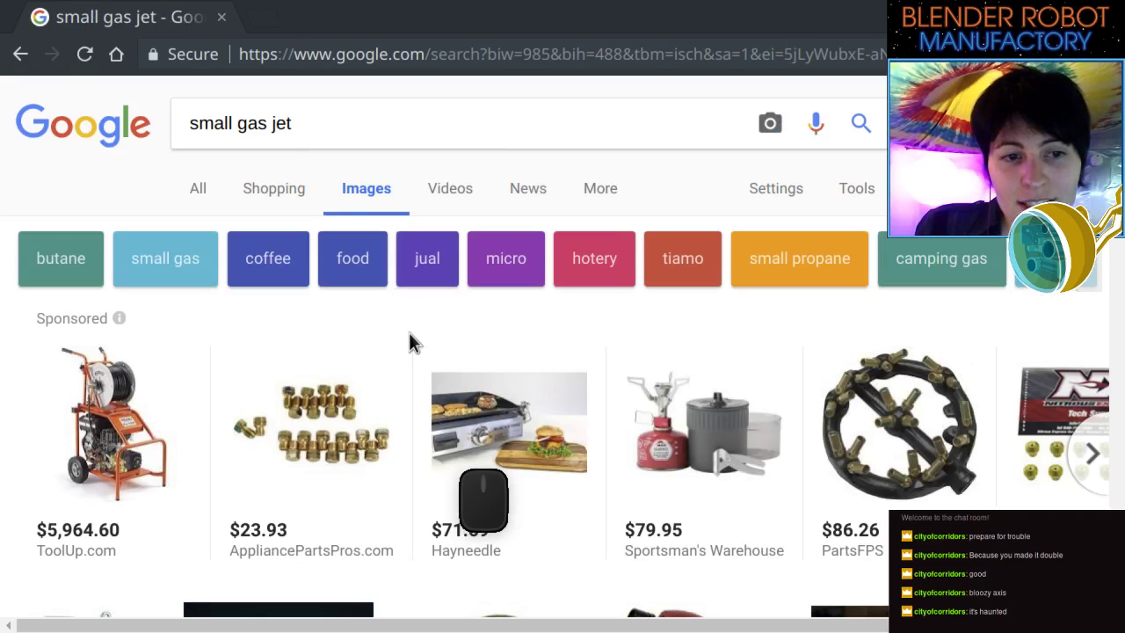
Look through the gas jet results and open the silver jet engine picture with the pointed nose cone in its own tab.
scroll(395, 334, "down", 3)
scroll(381, 332, "up", 1)
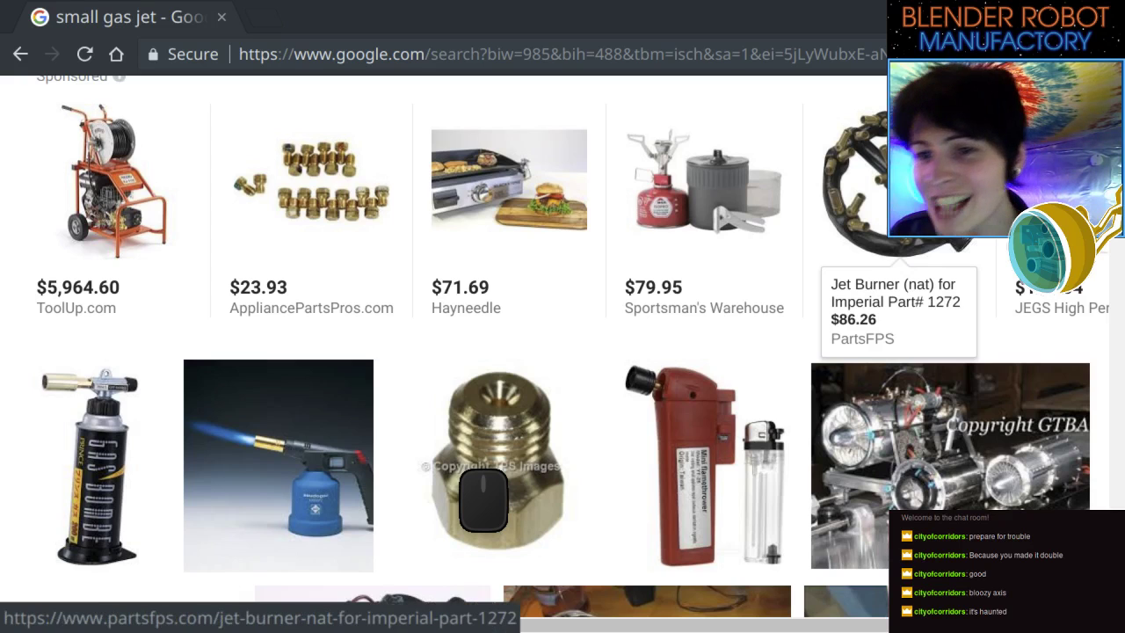
scroll(979, 439, "down", 1)
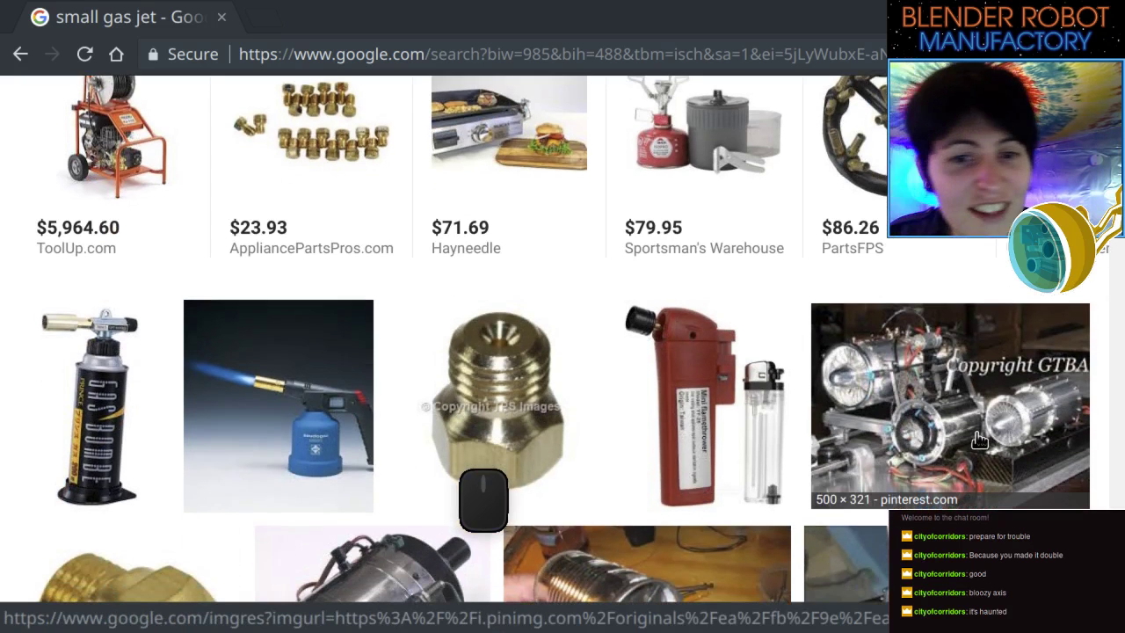
scroll(980, 439, "down", 2)
scroll(980, 440, "down", 4)
scroll(974, 433, "down", 3)
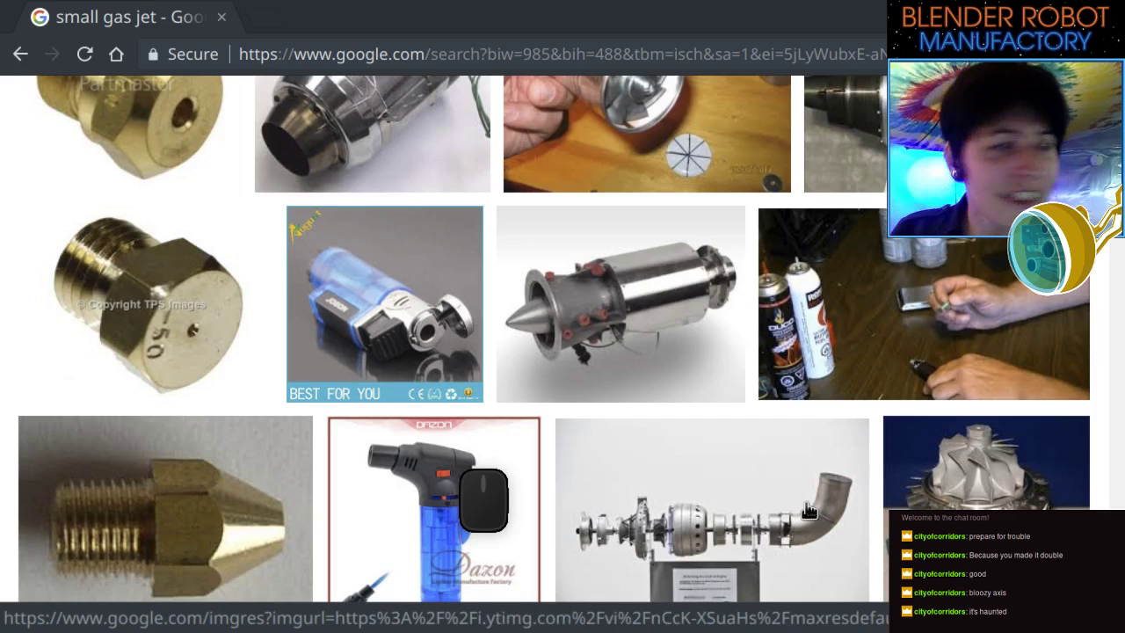
scroll(748, 516, "down", 1)
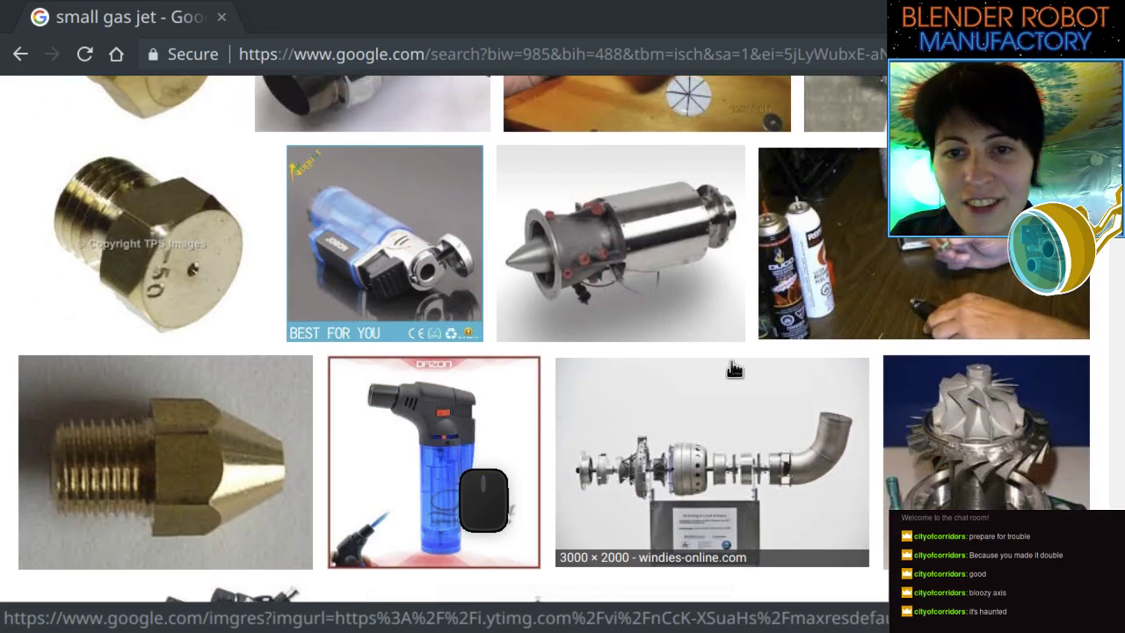
middle_click(673, 235)
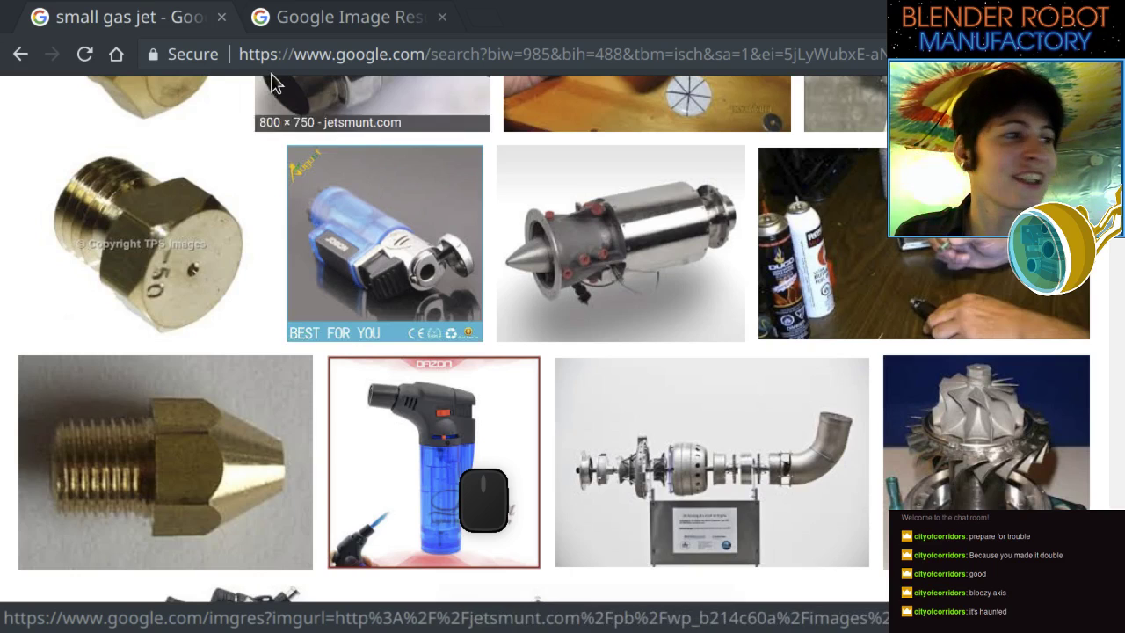
left_click(323, 24)
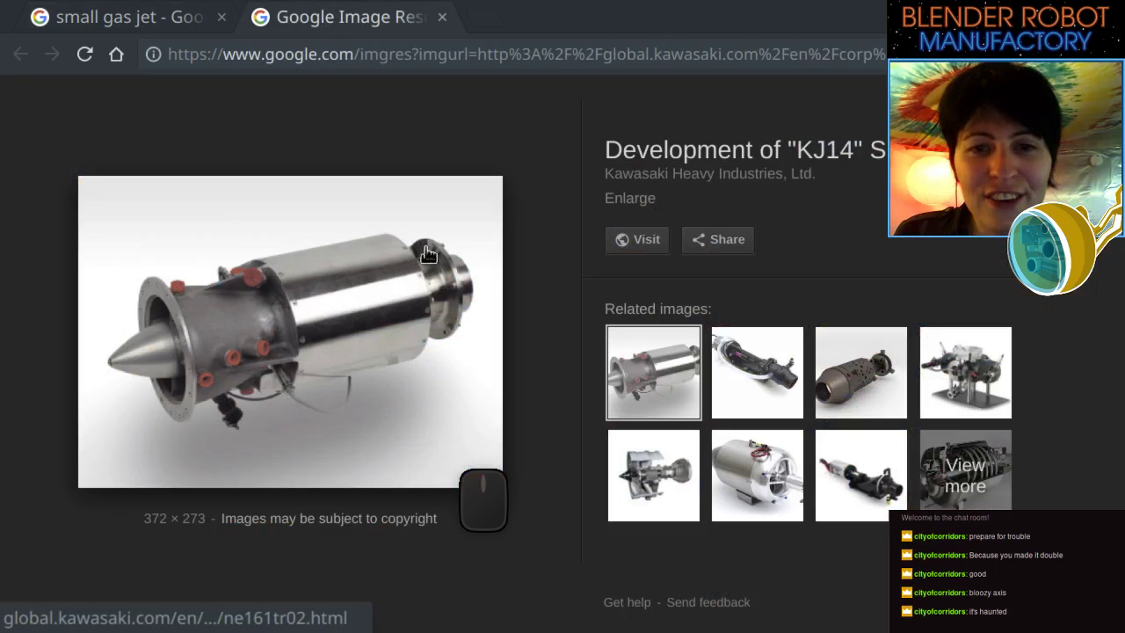
Show the bookmarks bar in the browser.
left_click(1105, 53)
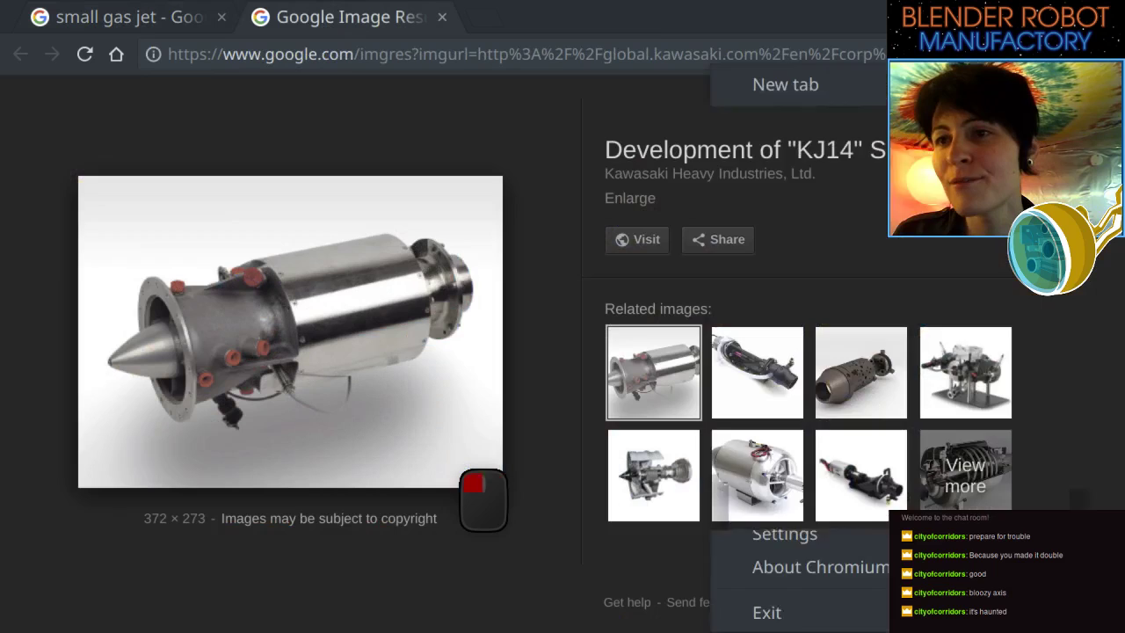
key("Escape")
left_click(836, 263)
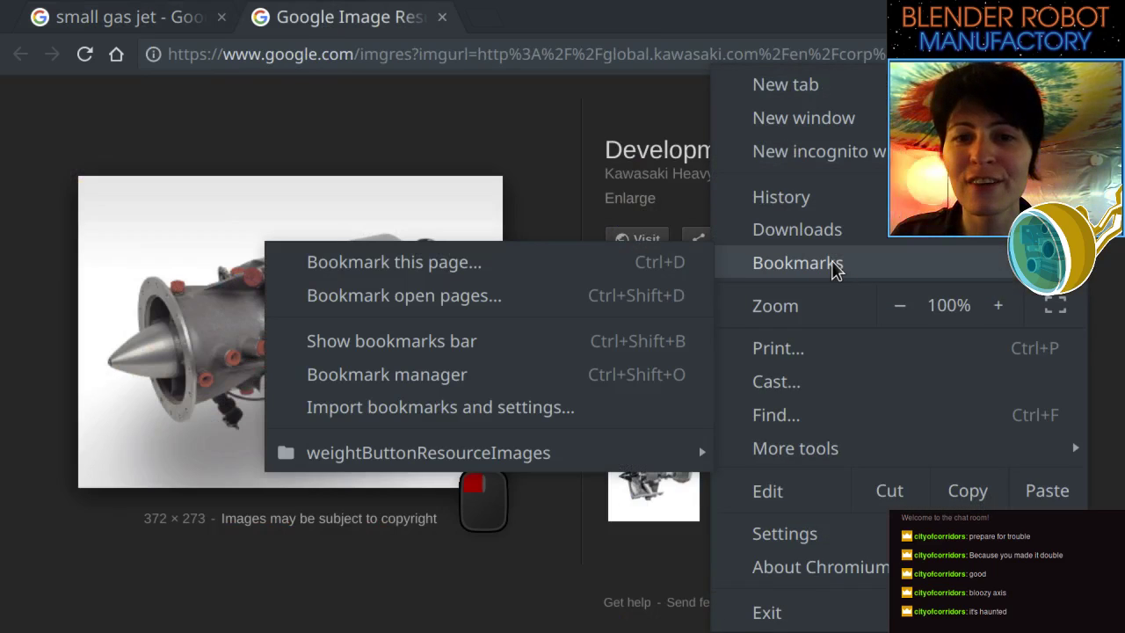
right_click(429, 449)
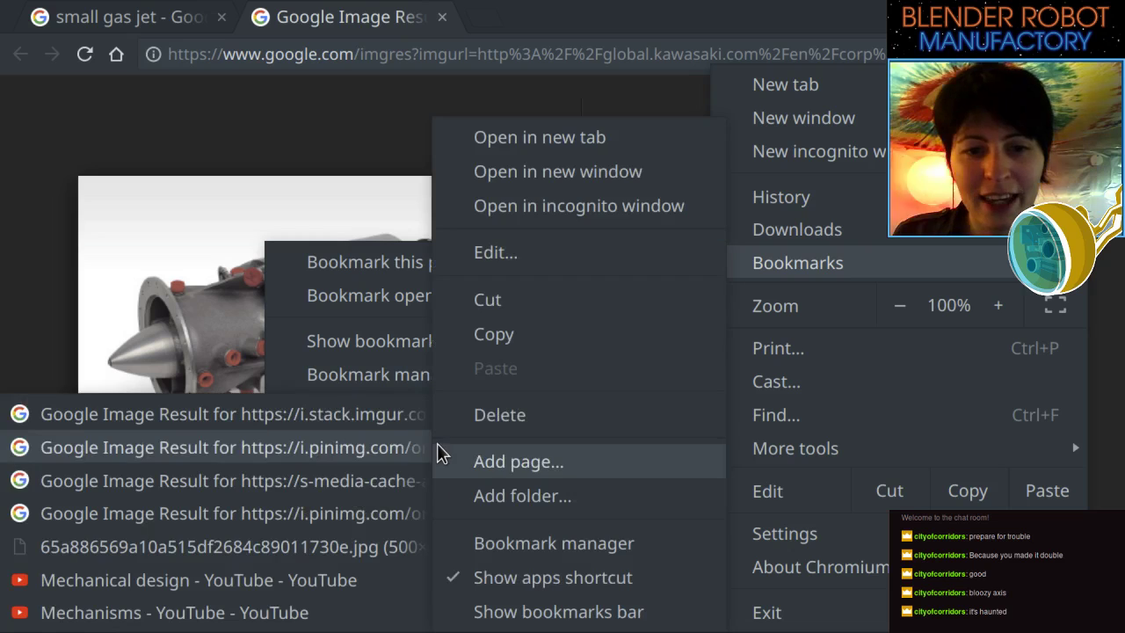
left_click(318, 350)
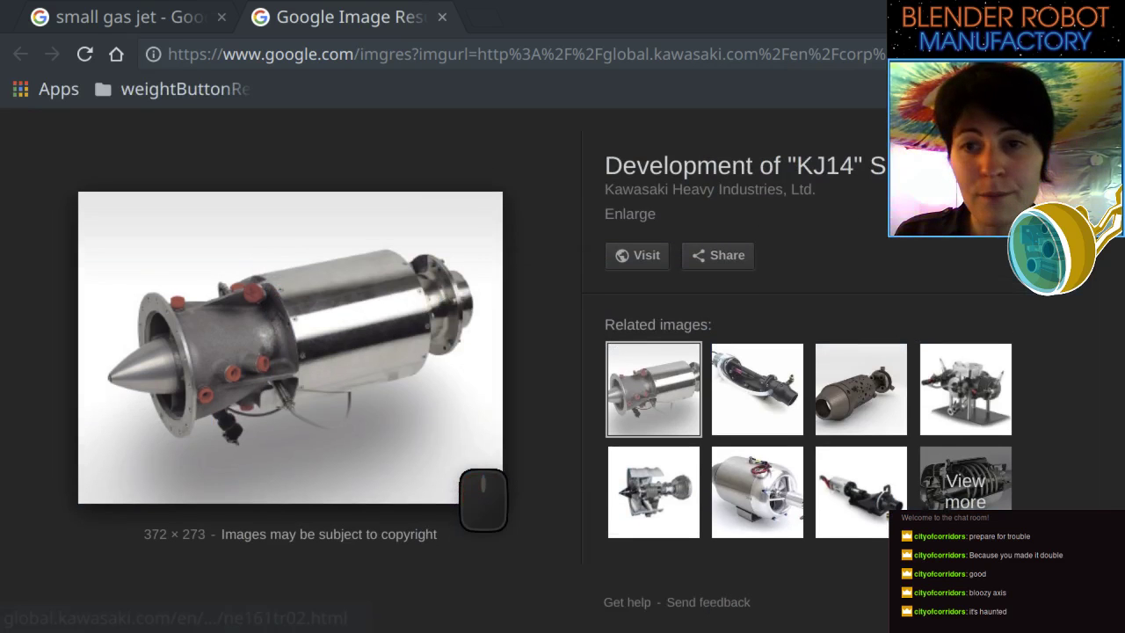
Create a bookmark folder named FixerBotResourceImages inside the weightButtonResourceImages folder.
left_click(1104, 53)
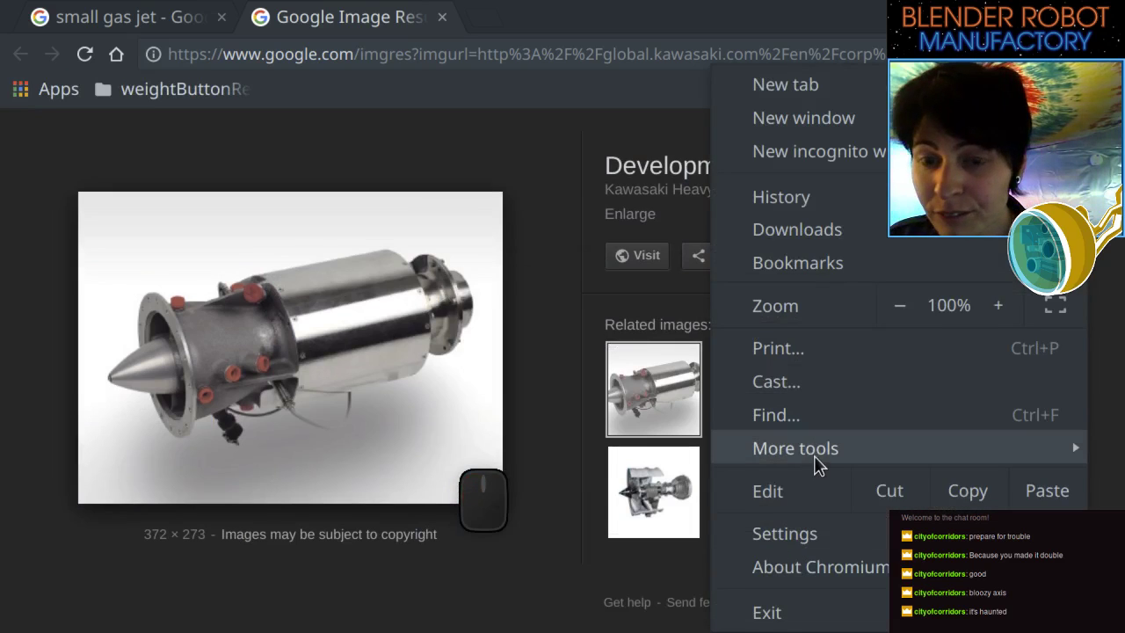
mouse_move(816, 461)
left_click(791, 258)
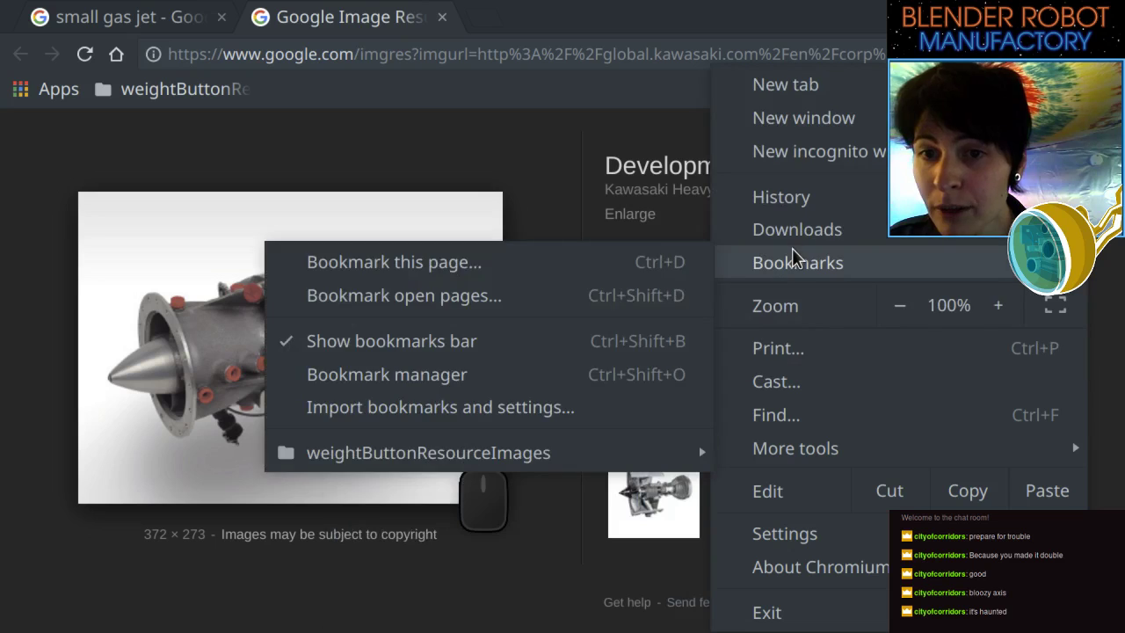
right_click(517, 448)
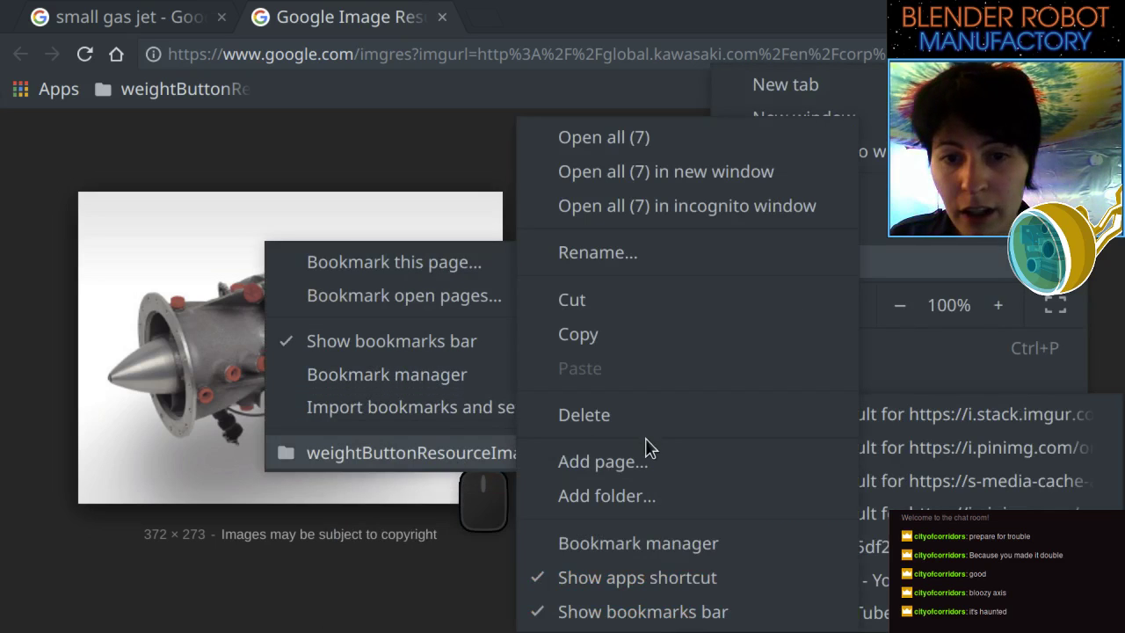
left_click(646, 496)
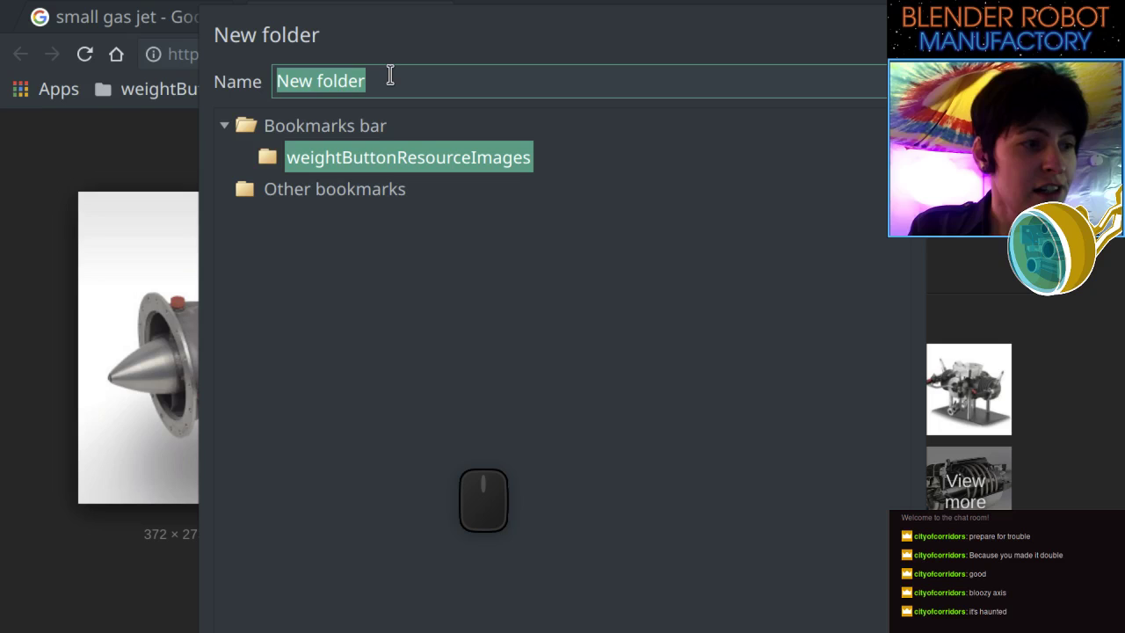
type("FixerBotResourceIma")
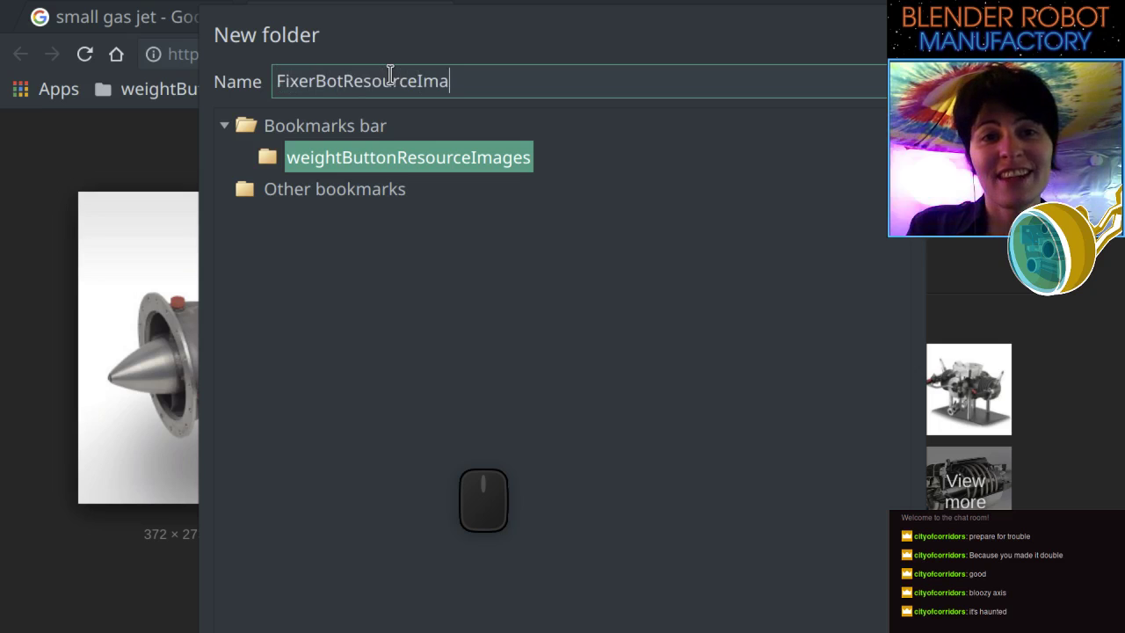
type("ges")
key("Return")
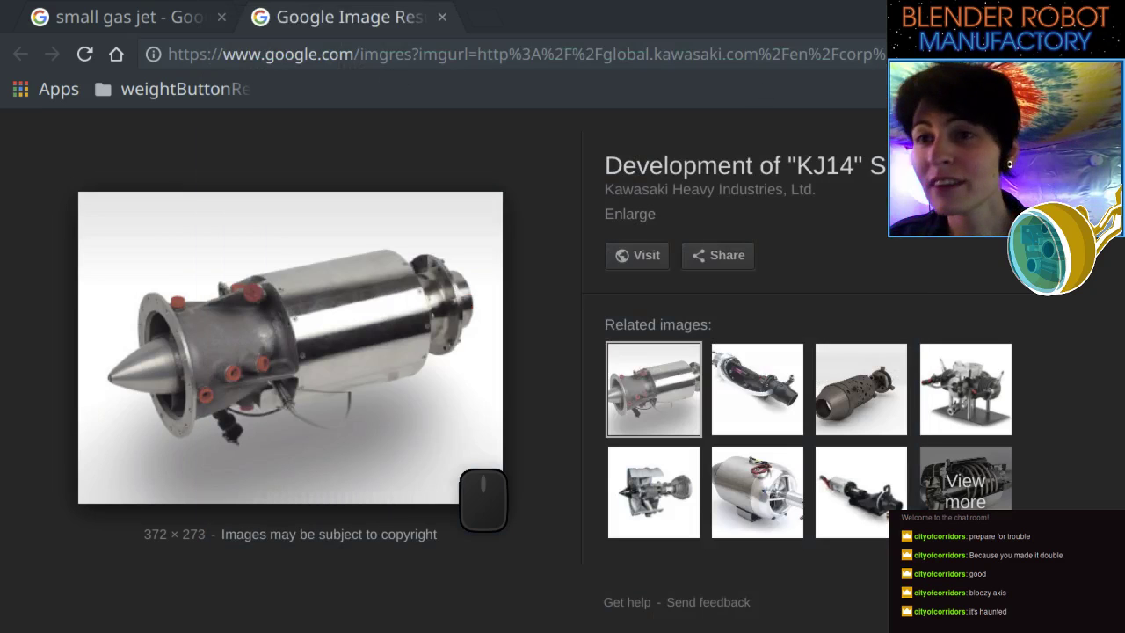
Bookmark the Kawasaki KJ14 jet engine image page in the FixerBotResourceImages folder.
left_click(1034, 54)
left_click(958, 190)
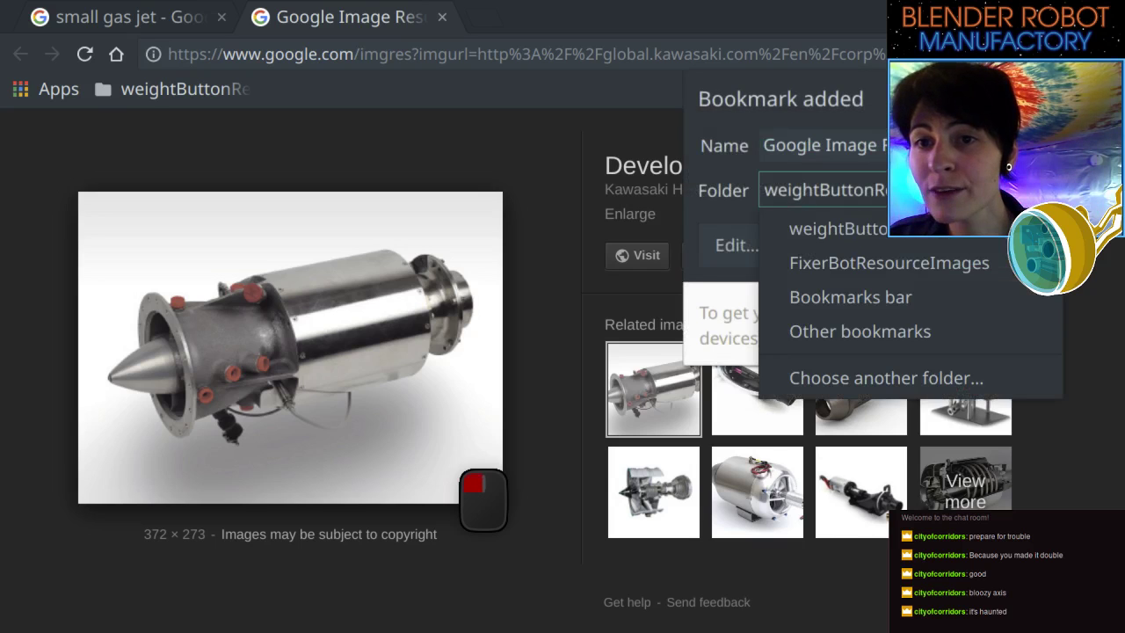
left_click(878, 261)
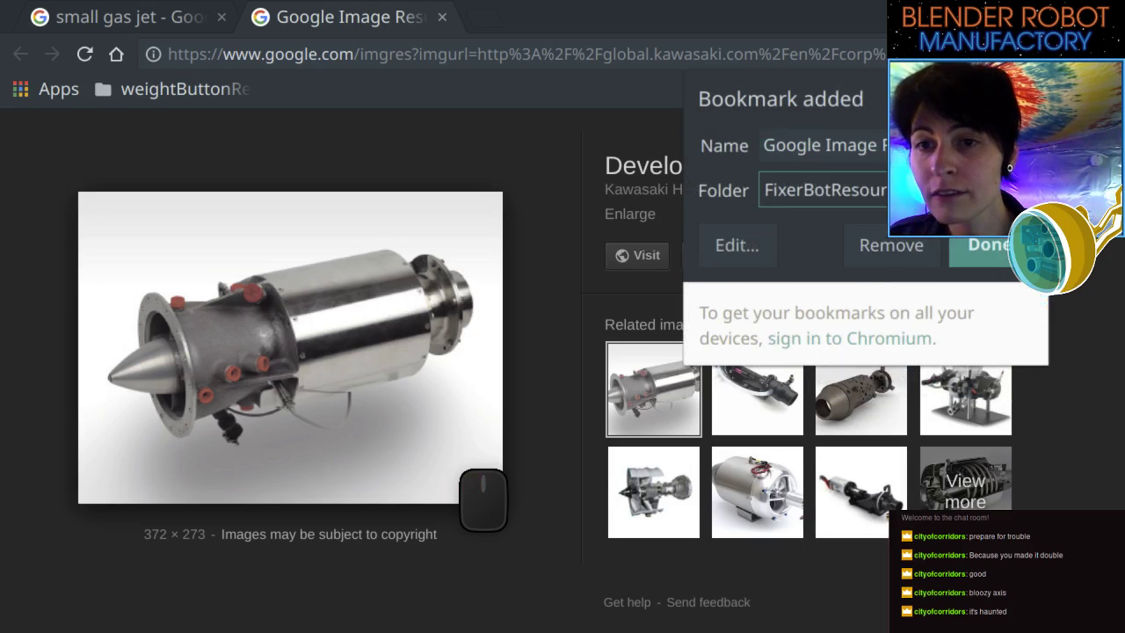
left_click(990, 244)
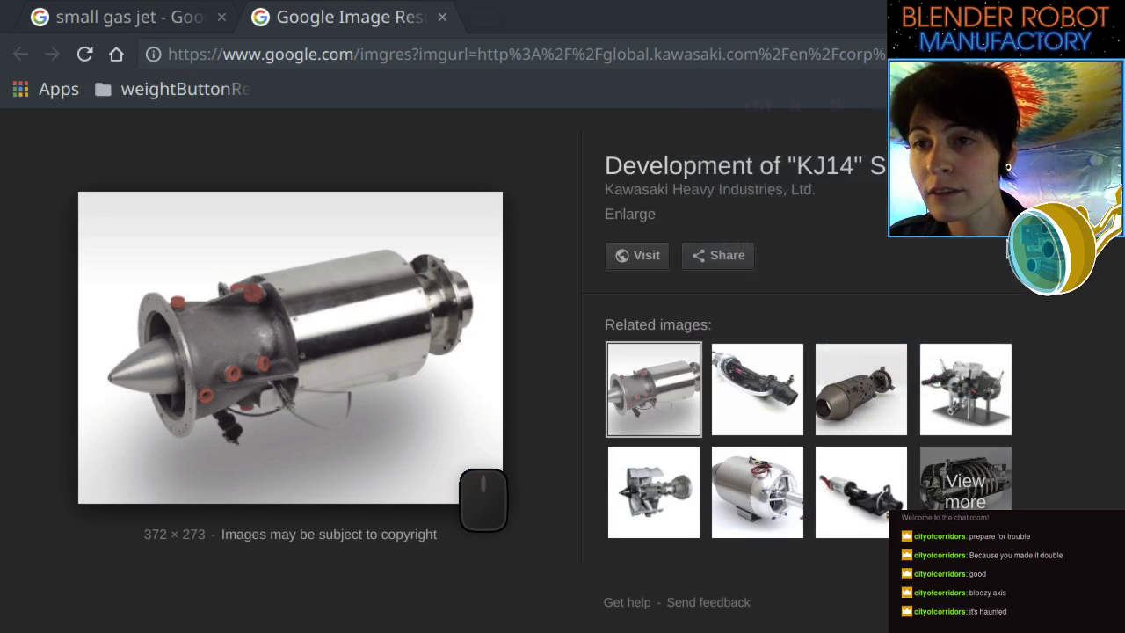
Return to the "small gas jet" image results and look further down for more engine and burner reference pictures.
left_click(140, 9)
scroll(874, 285, "down", 5)
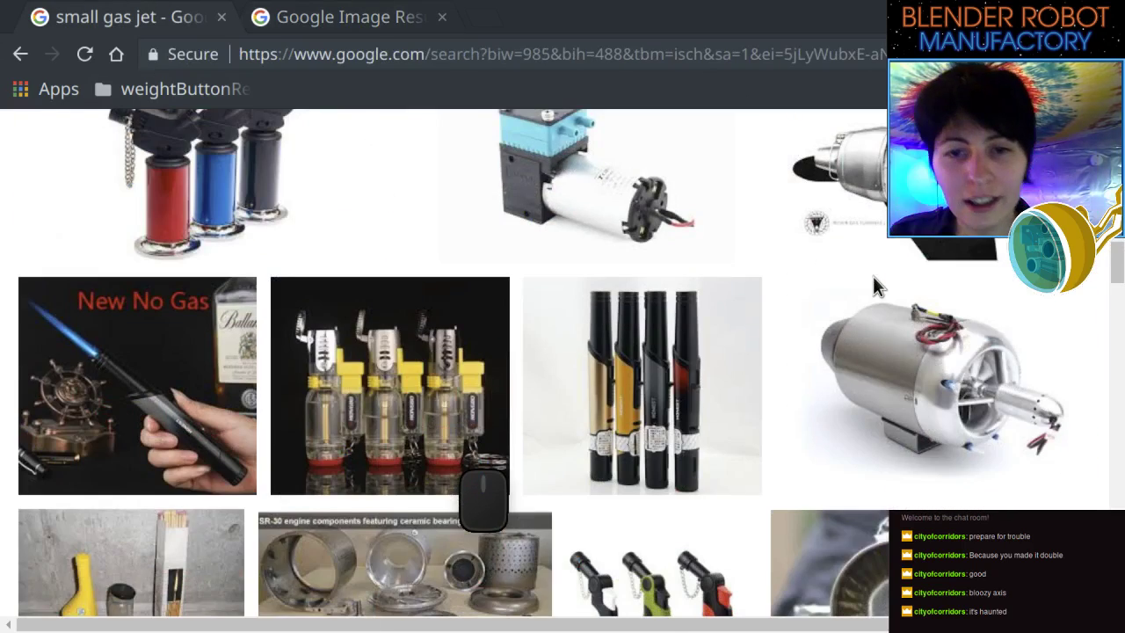
scroll(873, 276, "up", 1)
scroll(753, 322, "down", 3)
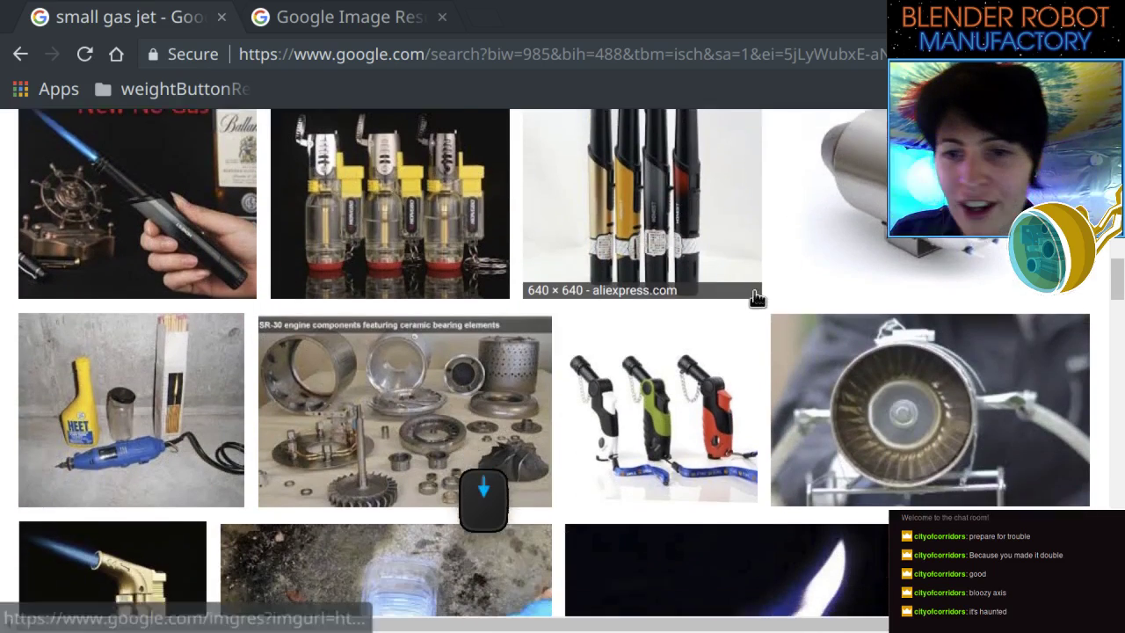
scroll(756, 299, "down", 3)
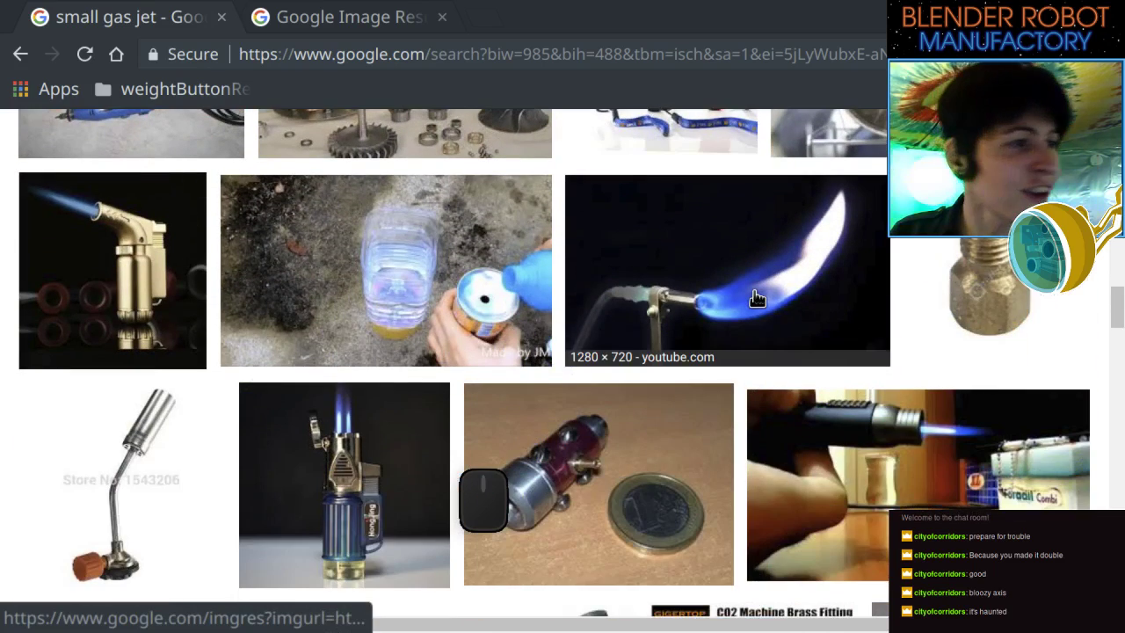
scroll(755, 299, "down", 2)
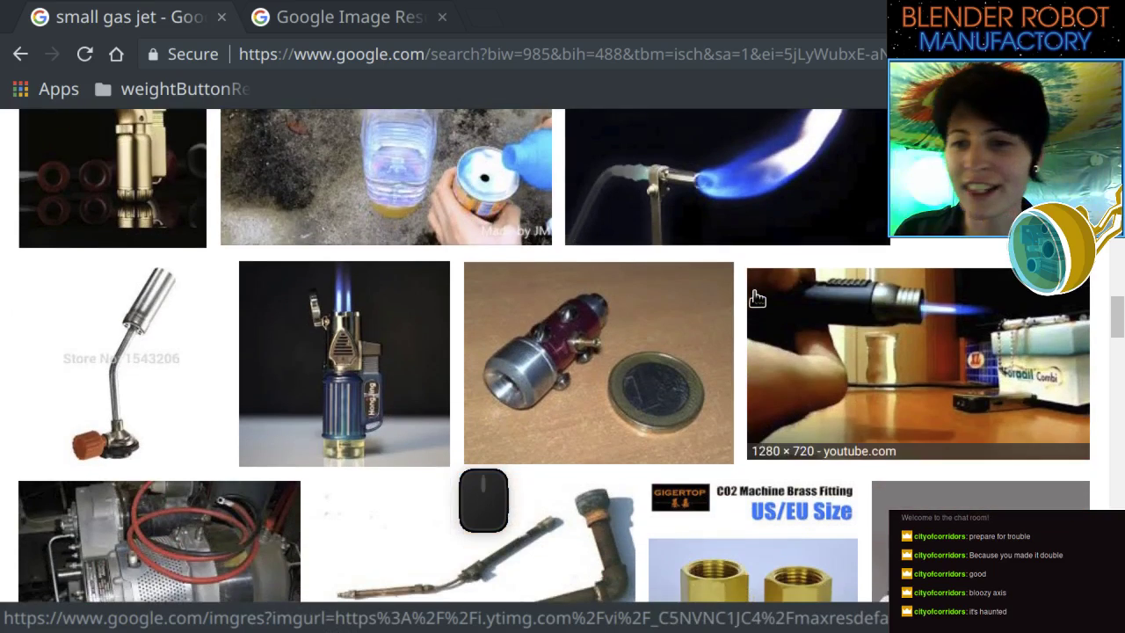
scroll(757, 298, "up", 2)
scroll(763, 299, "down", 1)
scroll(763, 299, "down", 5)
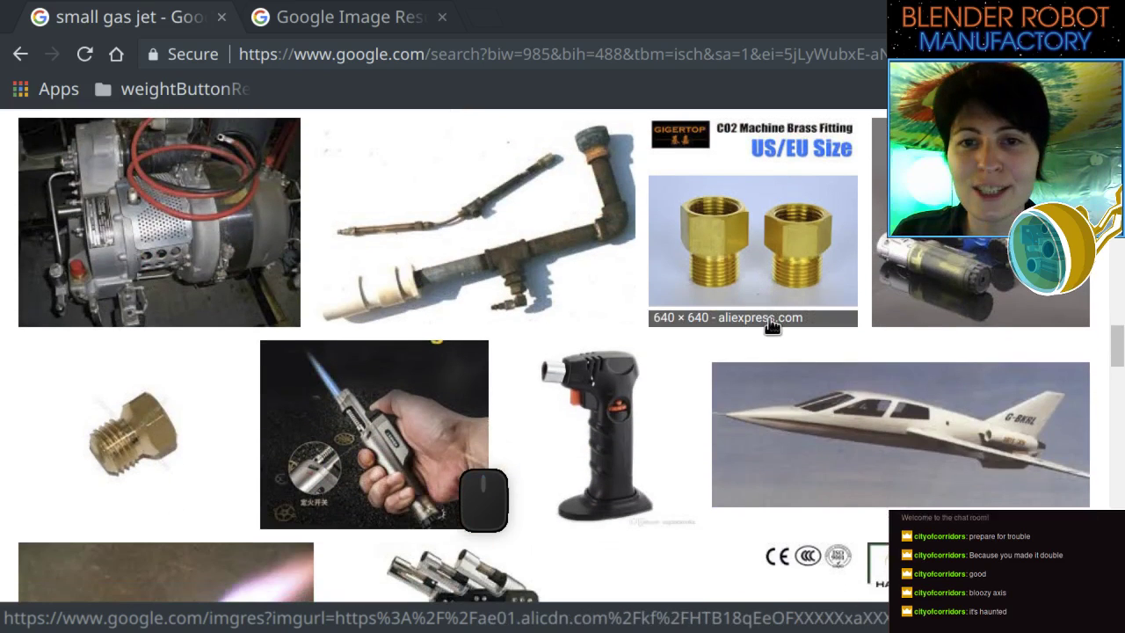
scroll(574, 217, "down", 1)
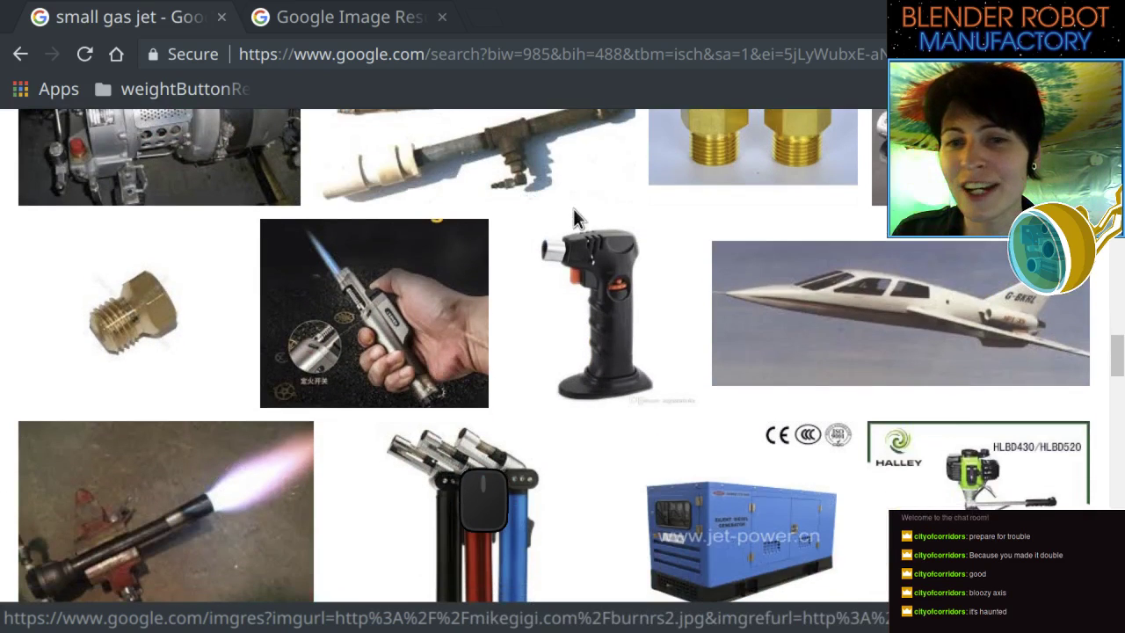
scroll(574, 217, "down", 3)
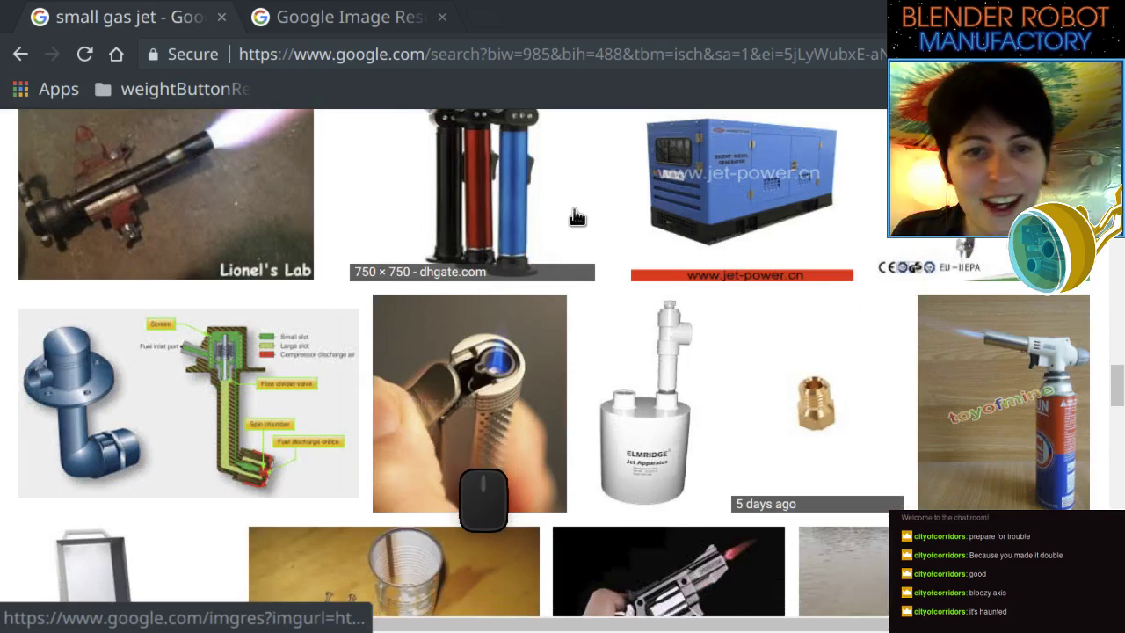
scroll(575, 217, "up", 1)
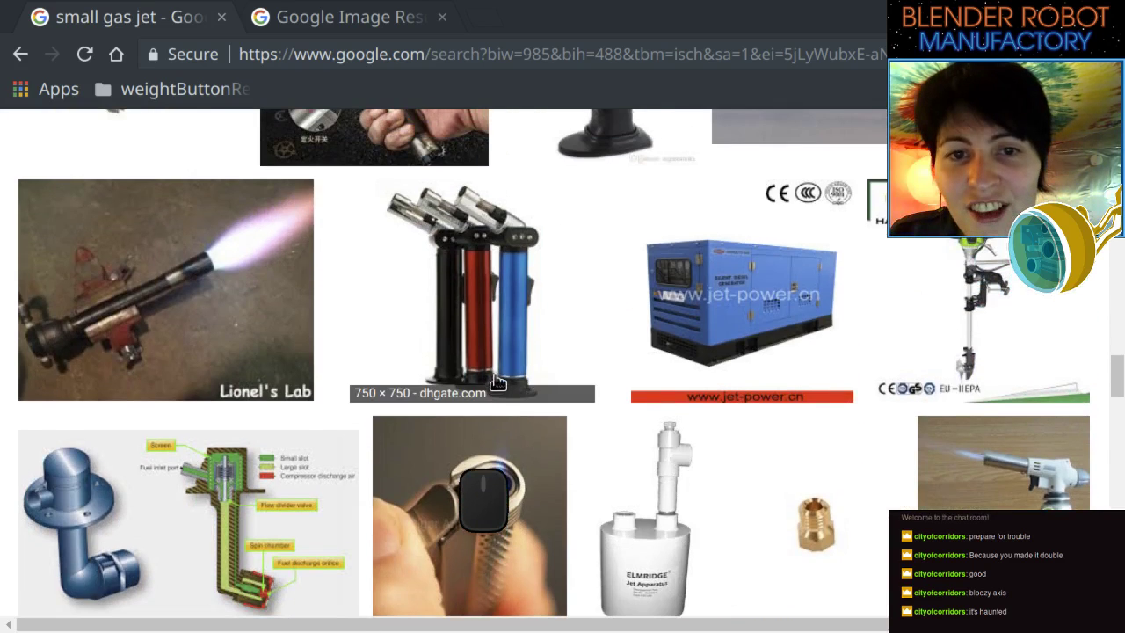
scroll(522, 350, "down", 2)
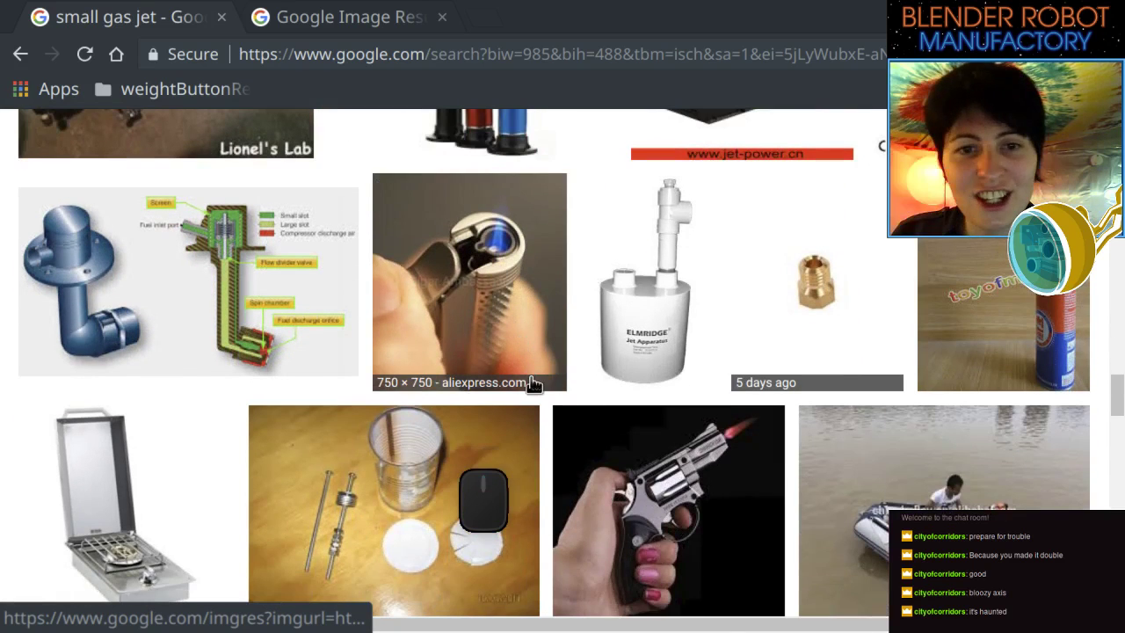
scroll(533, 385, "down", 1)
scroll(549, 376, "down", 1)
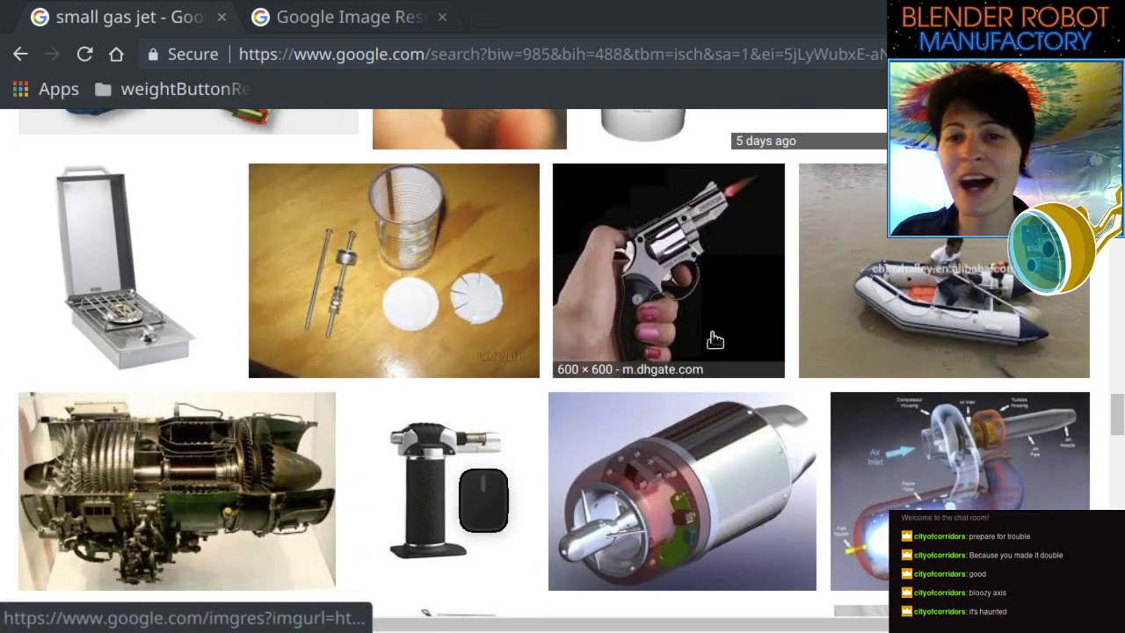
Refine the image search to "industrial small gas jet".
scroll(715, 340, "down", 12)
scroll(673, 264, "up", 15)
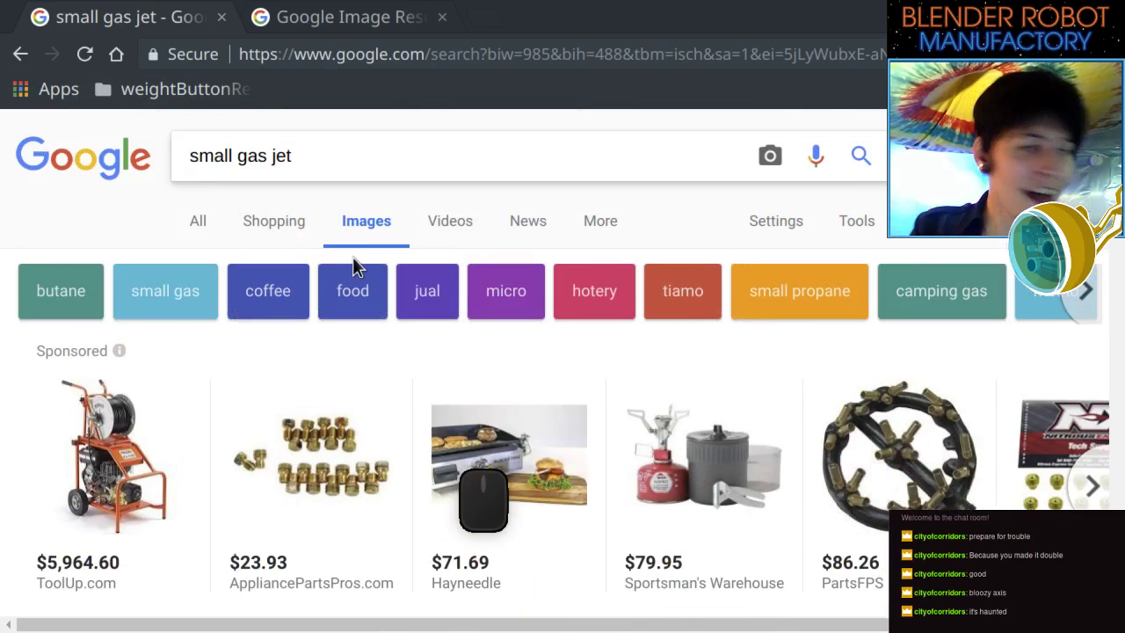
type("indu")
type("strial")
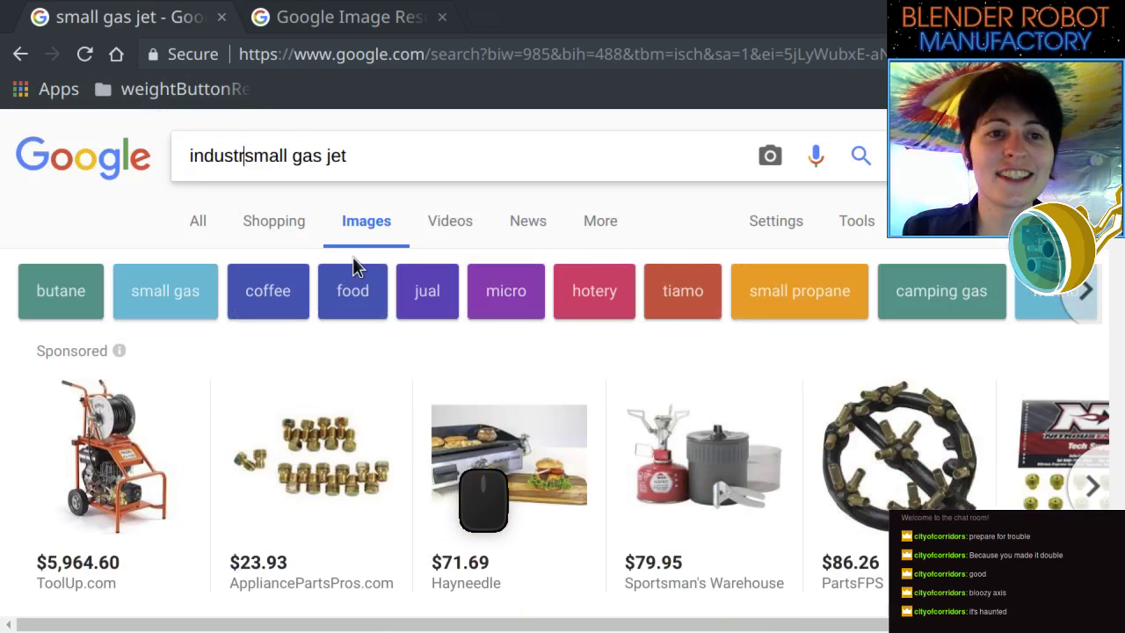
key("Return")
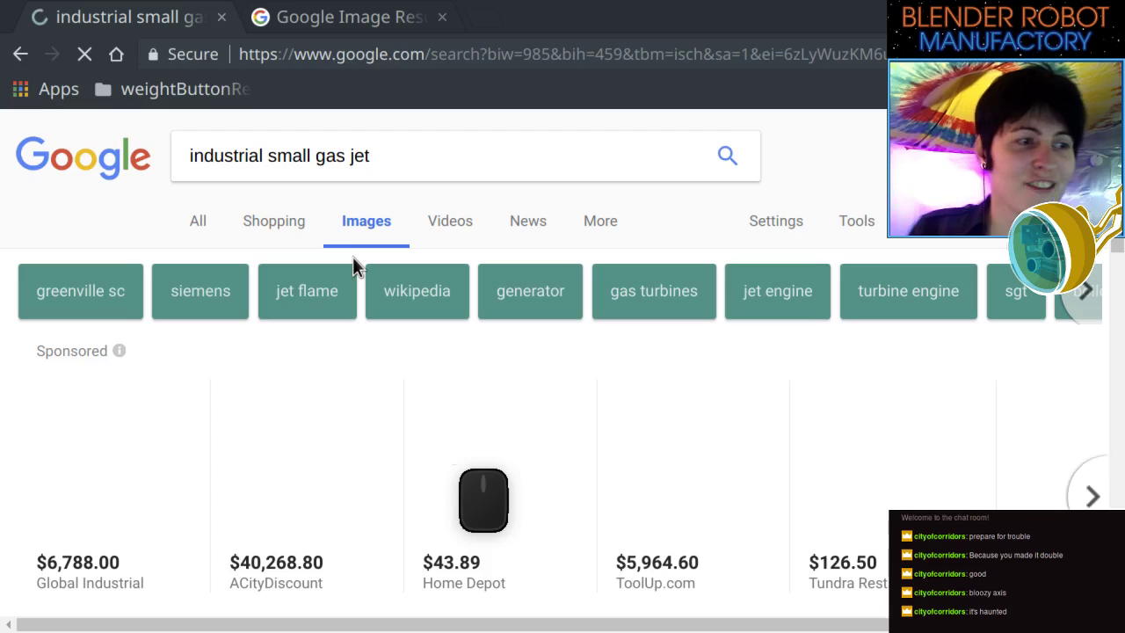
Look through the "industrial small gas jet" image results for turbine, burner and jet engine reference pictures.
scroll(395, 530, "down", 2)
scroll(406, 531, "down", 3)
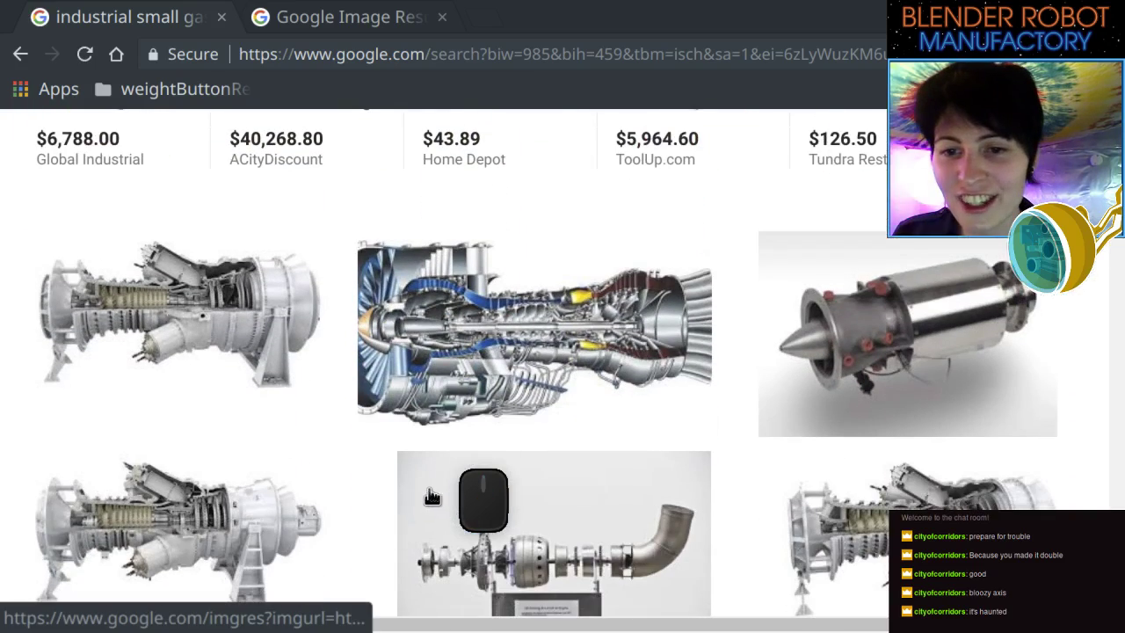
scroll(759, 526, "down", 2)
scroll(760, 523, "down", 3)
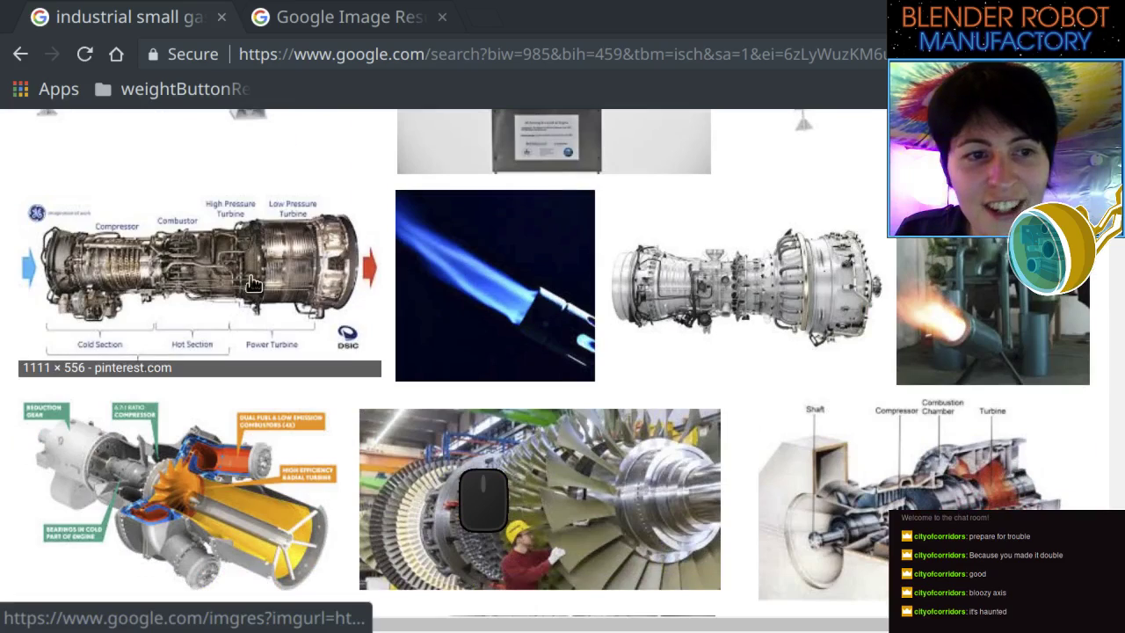
scroll(331, 282, "down", 10)
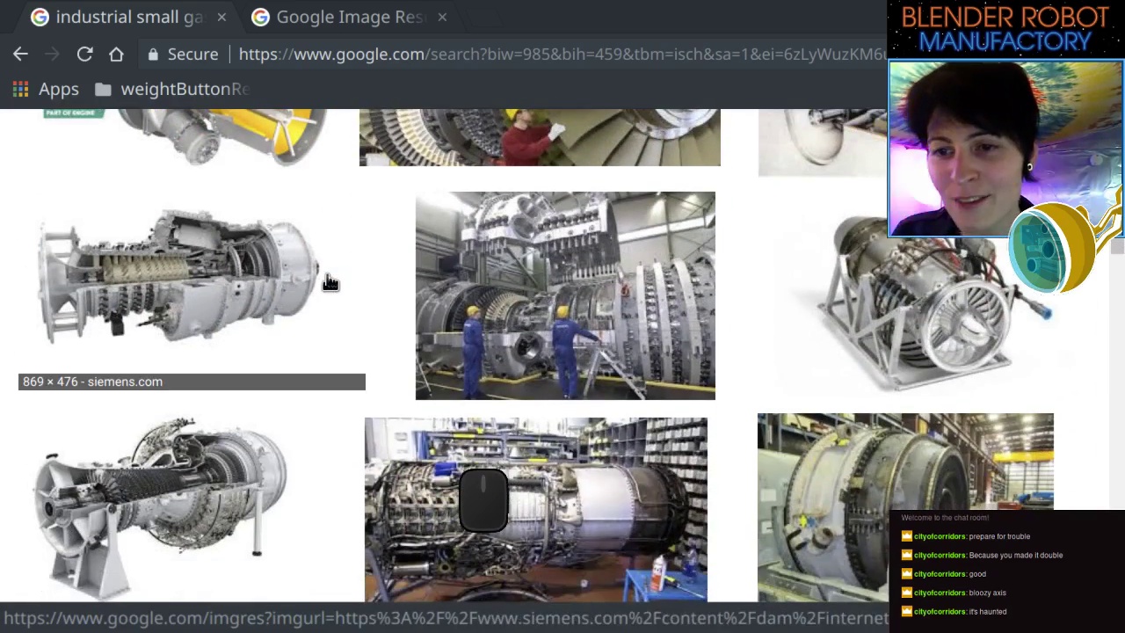
scroll(433, 316, "down", 3)
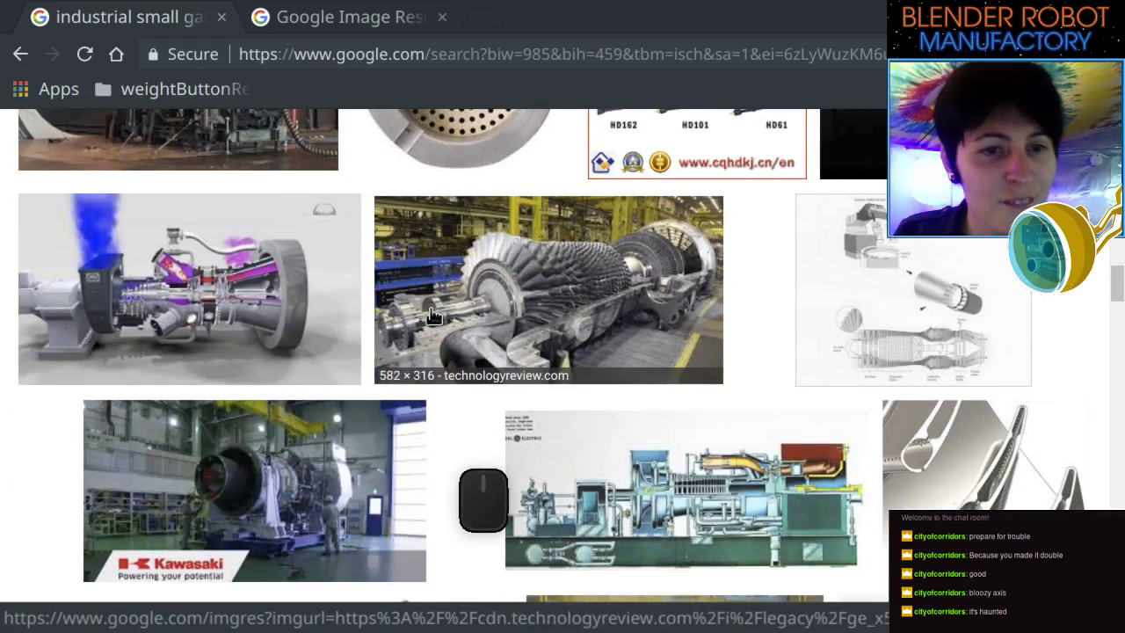
scroll(431, 314, "down", 2)
scroll(266, 369, "up", 3)
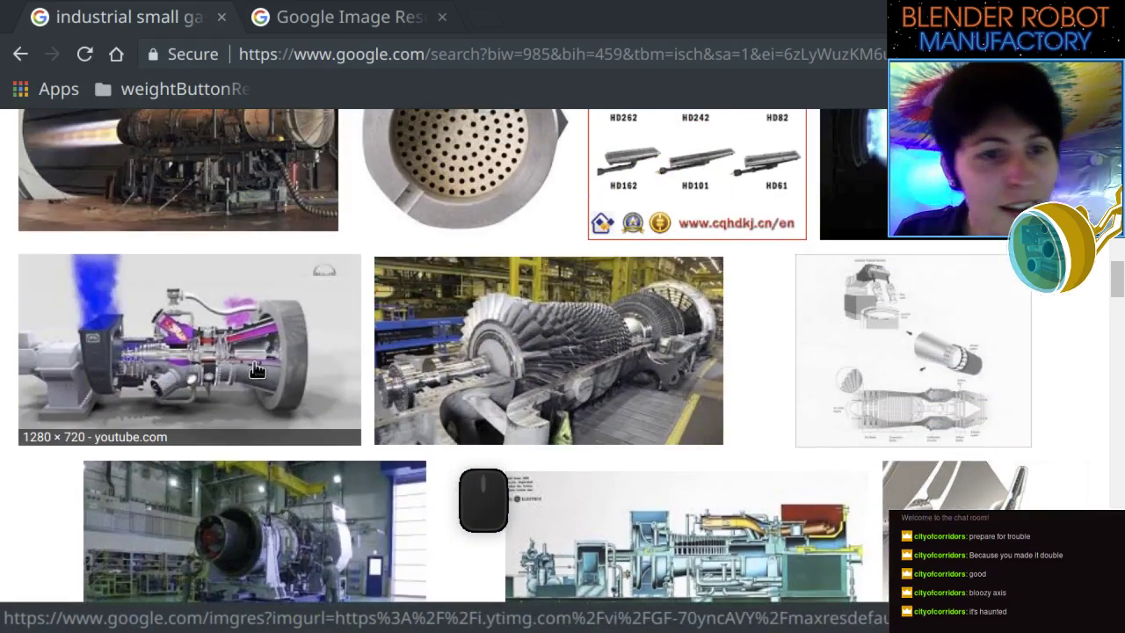
scroll(255, 369, "down", 3)
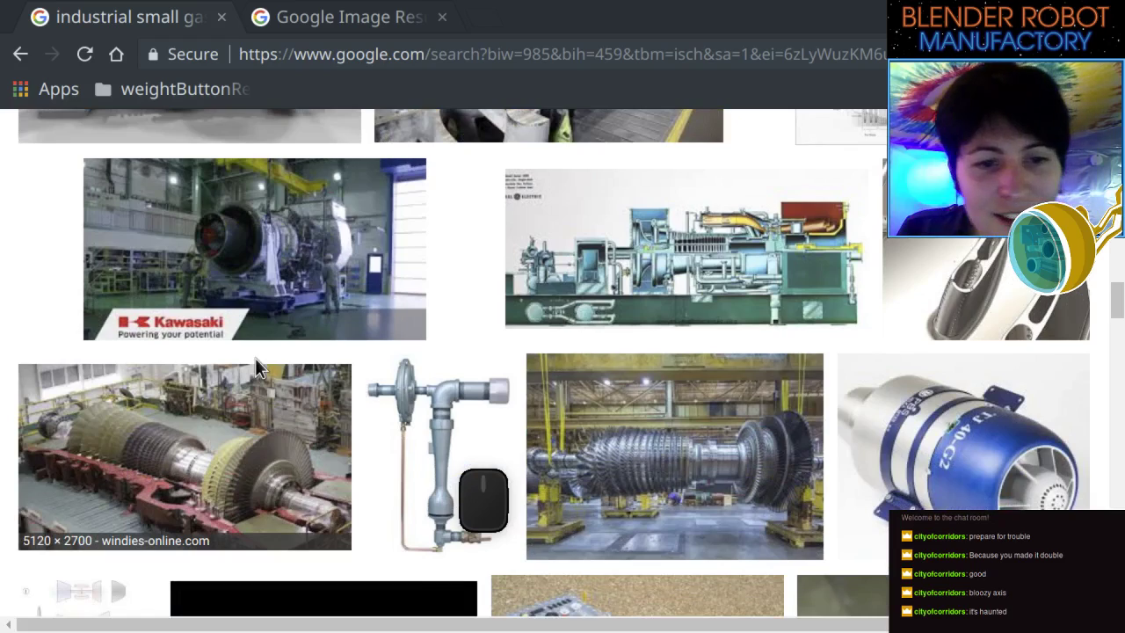
scroll(255, 360, "down", 3)
scroll(259, 366, "down", 2)
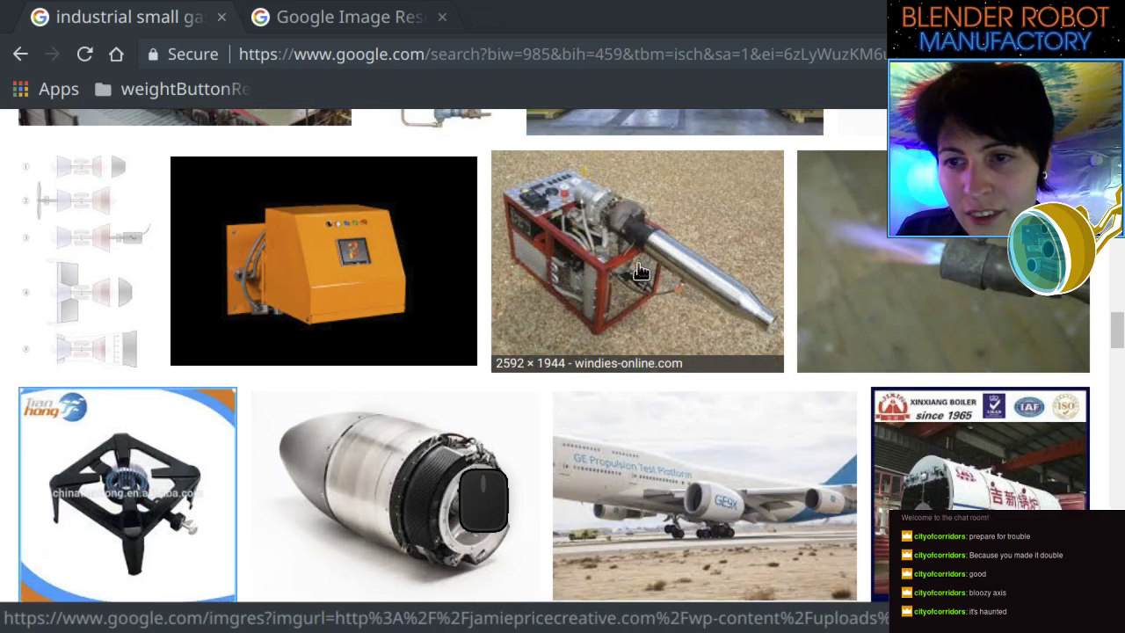
Open the windies-online.com Mini Gas Turbine image in its own tab and bookmark it in the FixerBotResourceImages folder.
middle_click(631, 285)
left_click(567, 19)
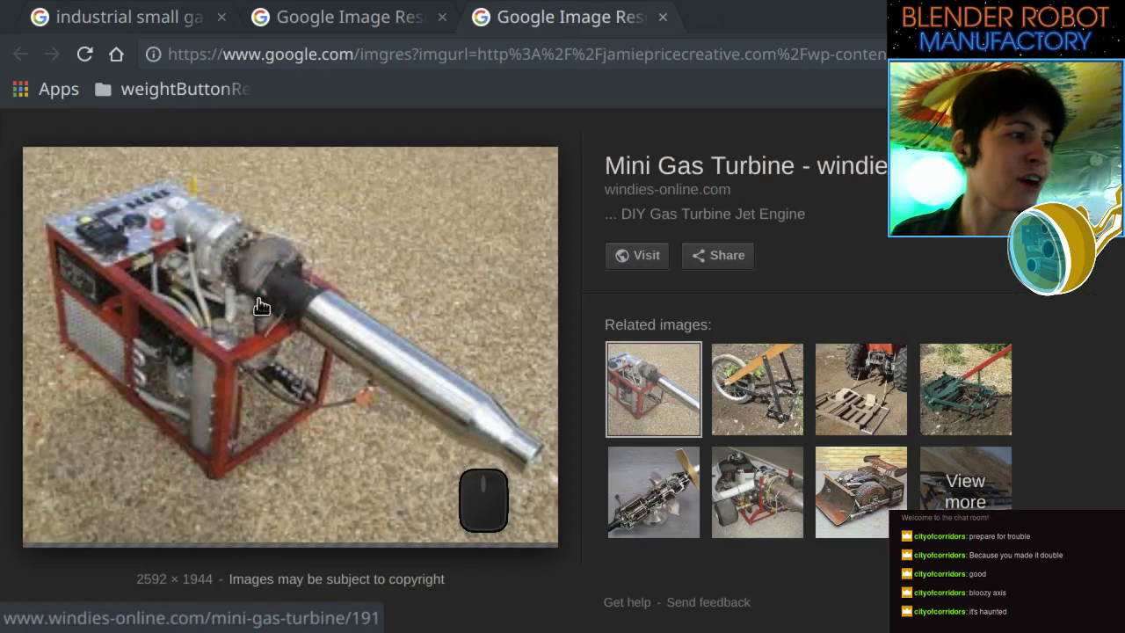
key("ctrl+d")
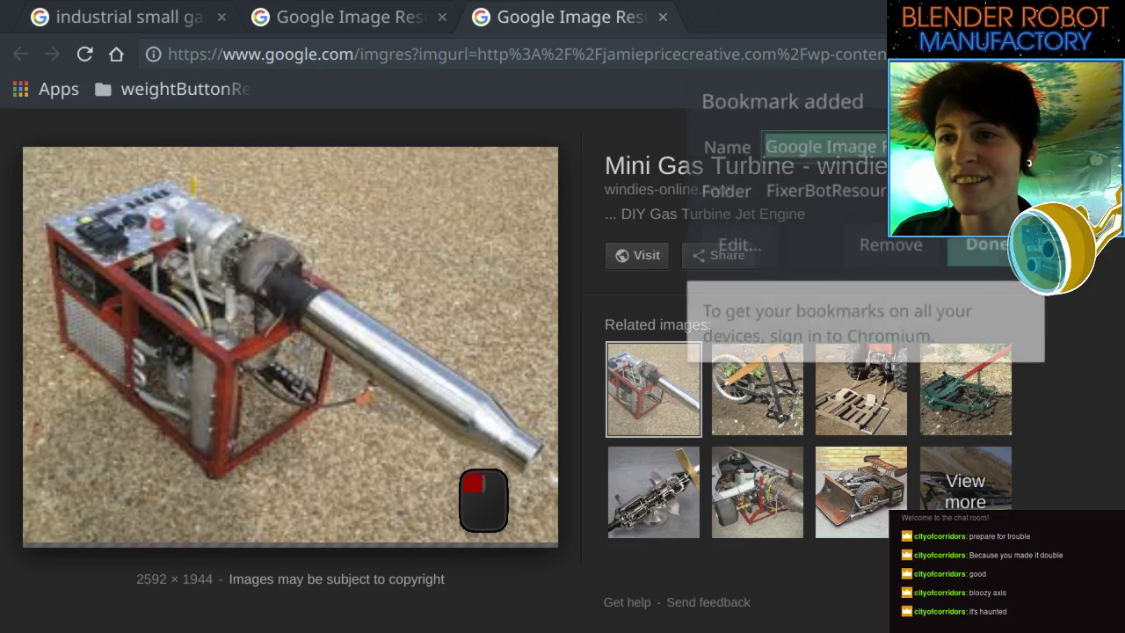
left_click(990, 249)
Check the Kawasaki KJ14 image, then return to the "industrial small gas jet" results and examine the remaining engine and burner pictures.
left_click(343, 17)
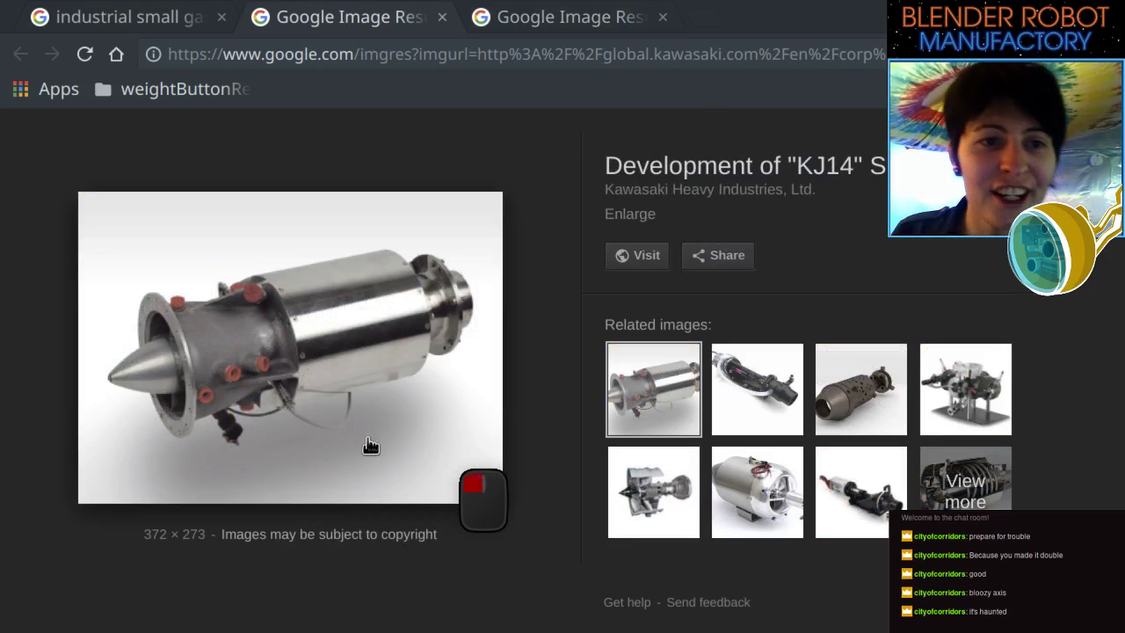
left_click(157, 16)
scroll(404, 337, "down", 3)
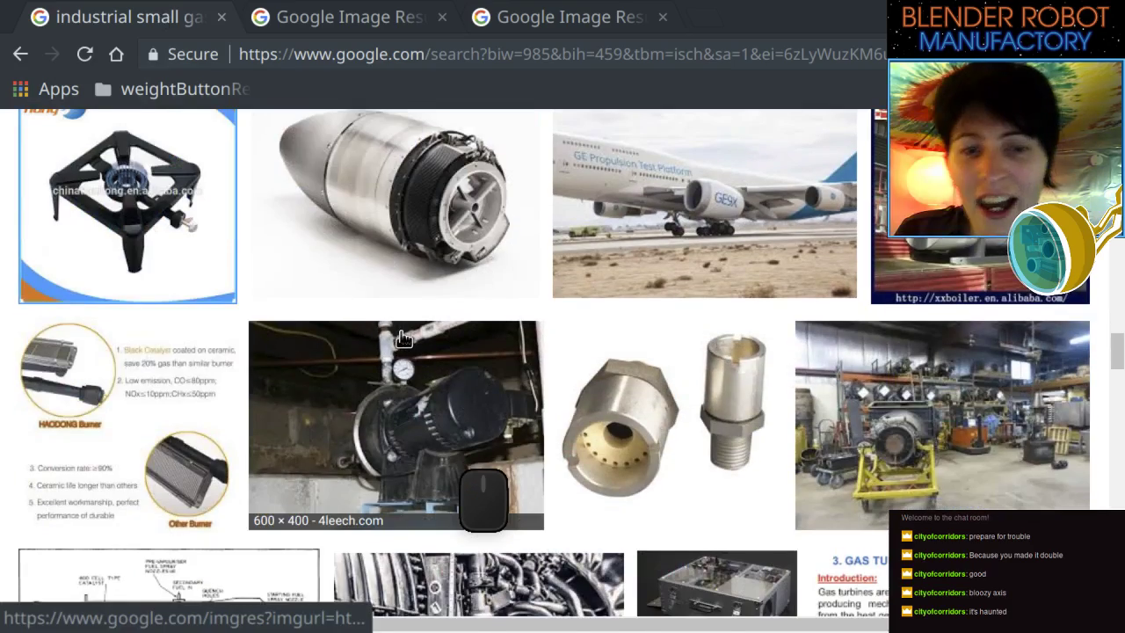
scroll(404, 336, "down", 4)
scroll(450, 337, "down", 1)
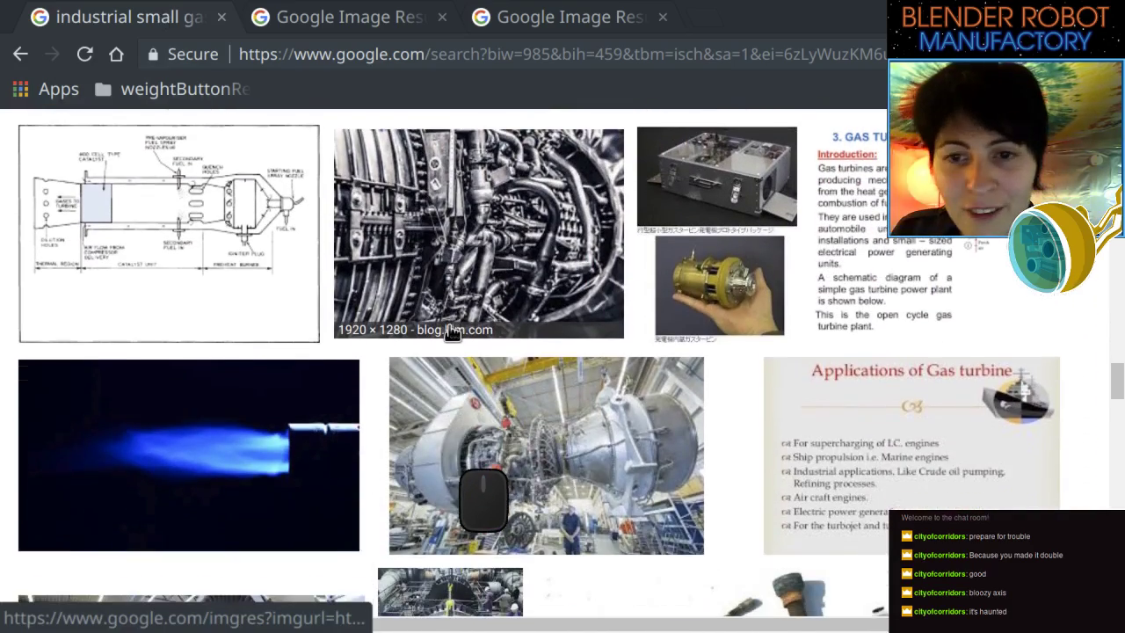
scroll(450, 334, "down", 5)
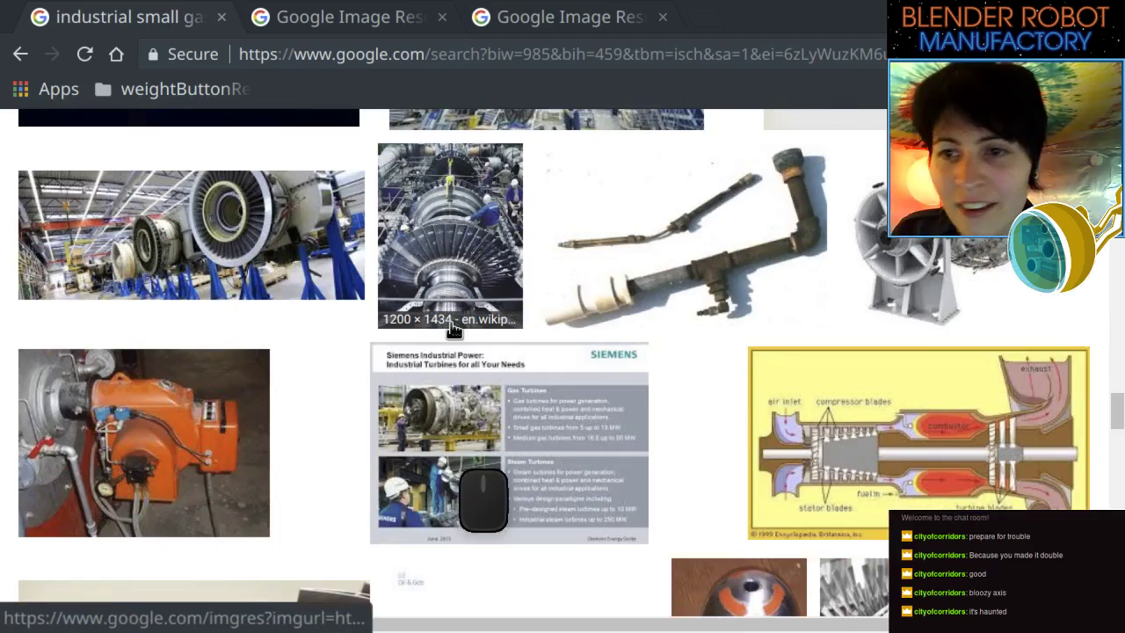
scroll(450, 330, "down", 5)
scroll(454, 328, "down", 6)
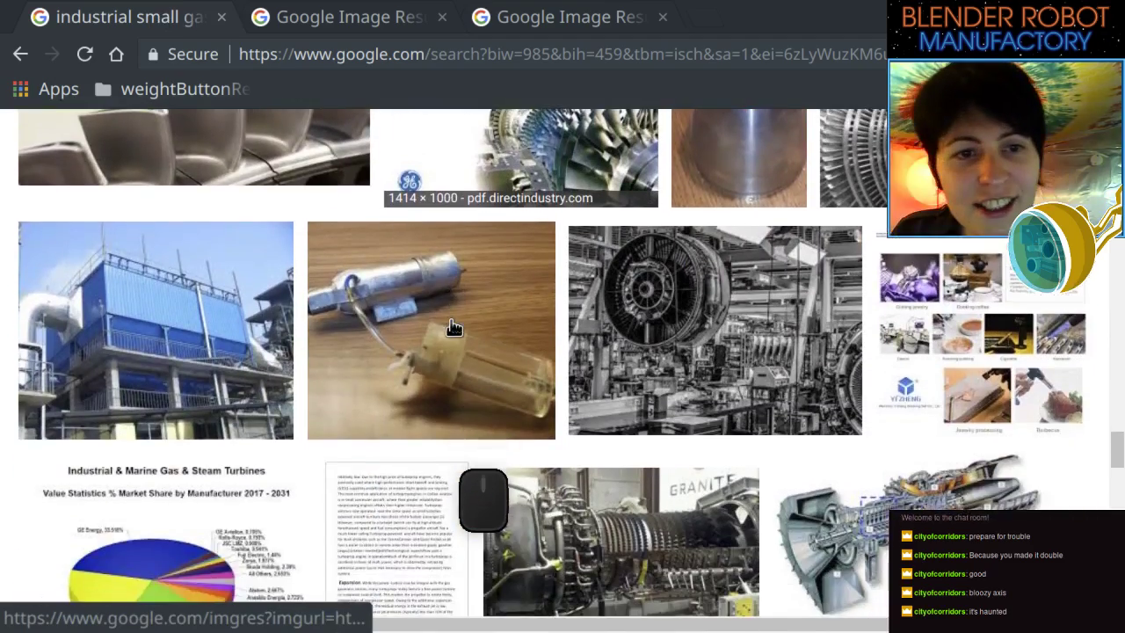
scroll(454, 328, "down", 3)
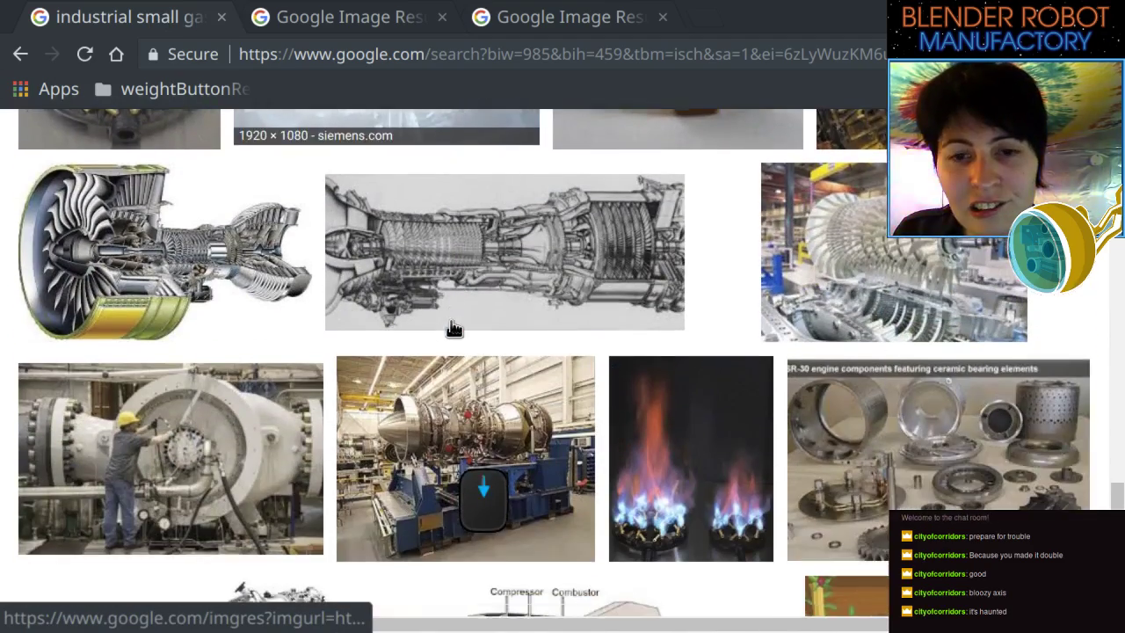
scroll(454, 328, "down", 3)
scroll(454, 328, "down", 2)
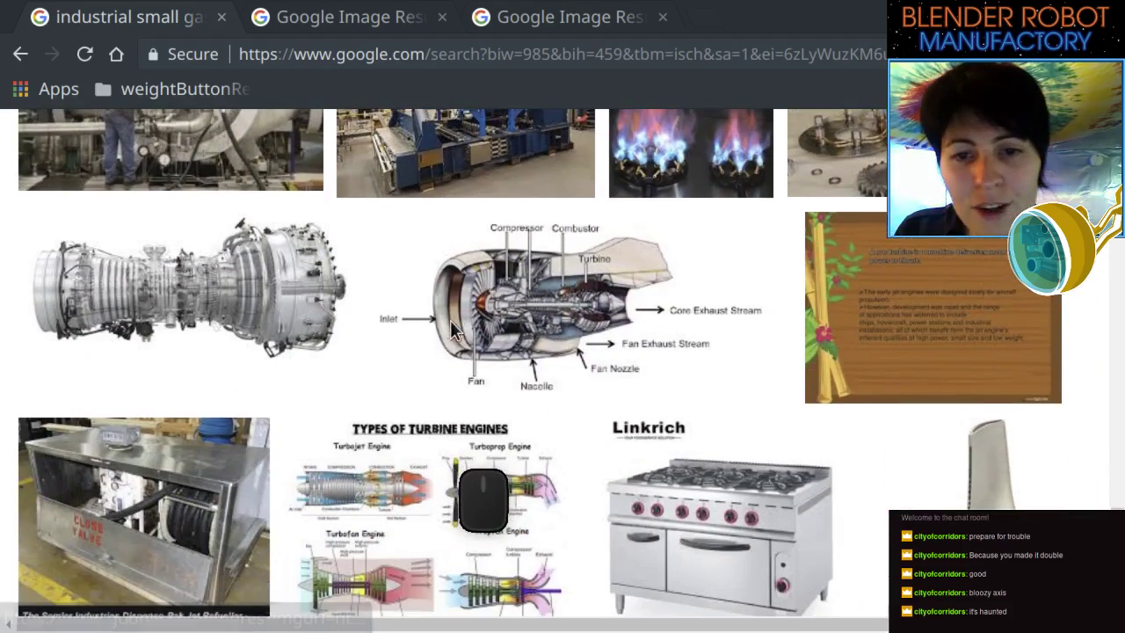
scroll(453, 328, "up", 15)
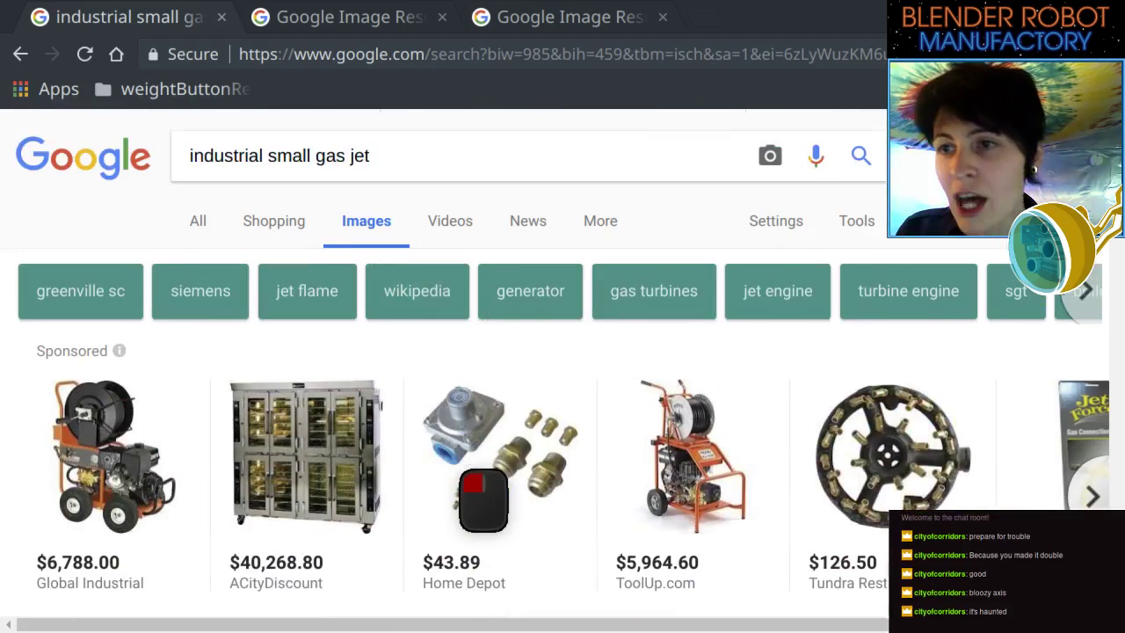
double_click(331, 156)
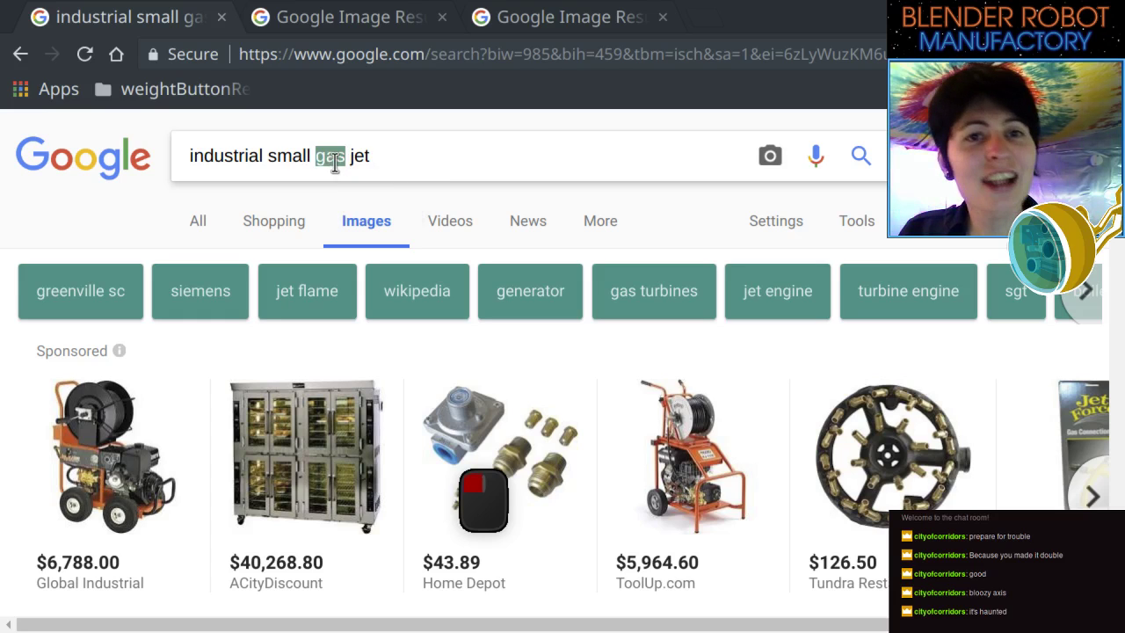
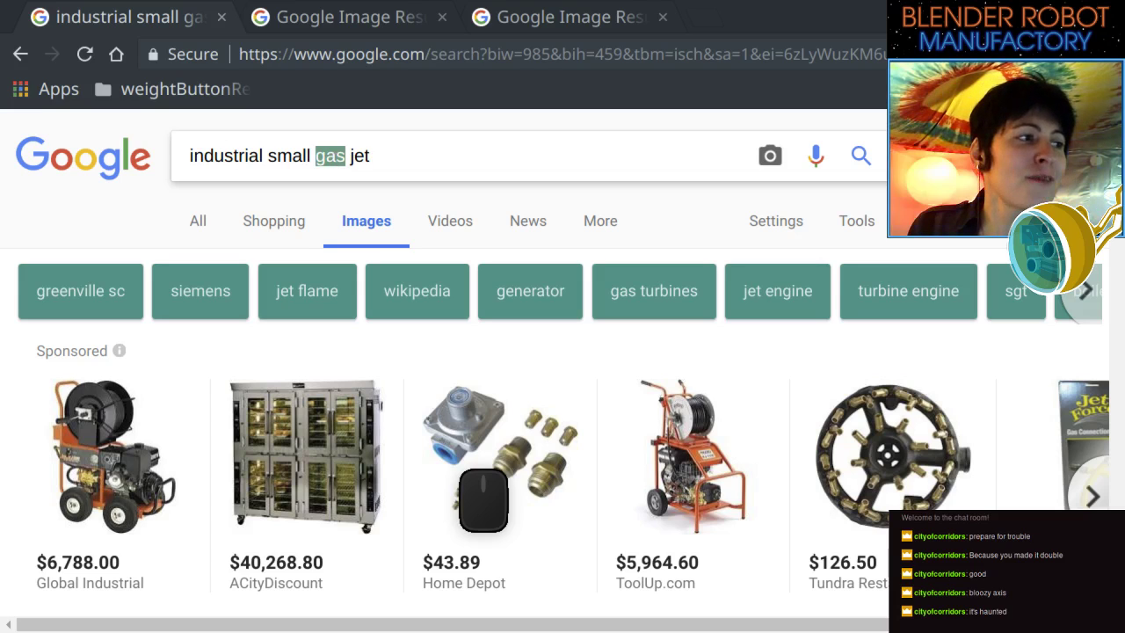
Switch to Blender and inspect the whole fan-winged robot model from the opposite side.
key("alt+Tab")
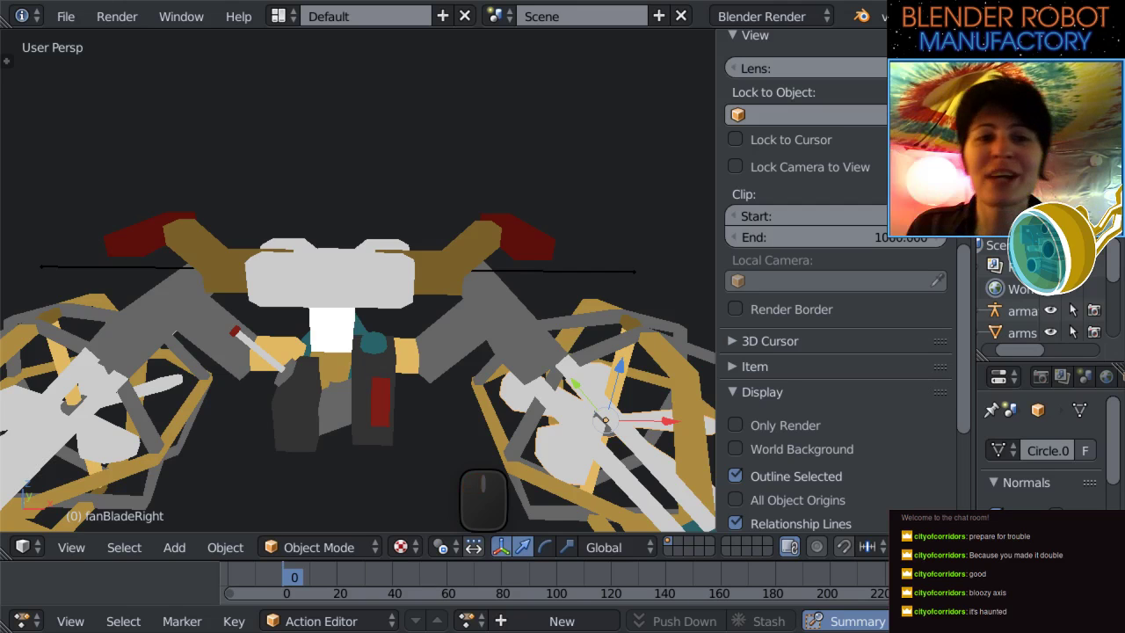
scroll(334, 432, "down", 5)
middle_click_drag(352, 422, 500, 432)
scroll(368, 477, "up", 2)
scroll(500, 431, "down", 3)
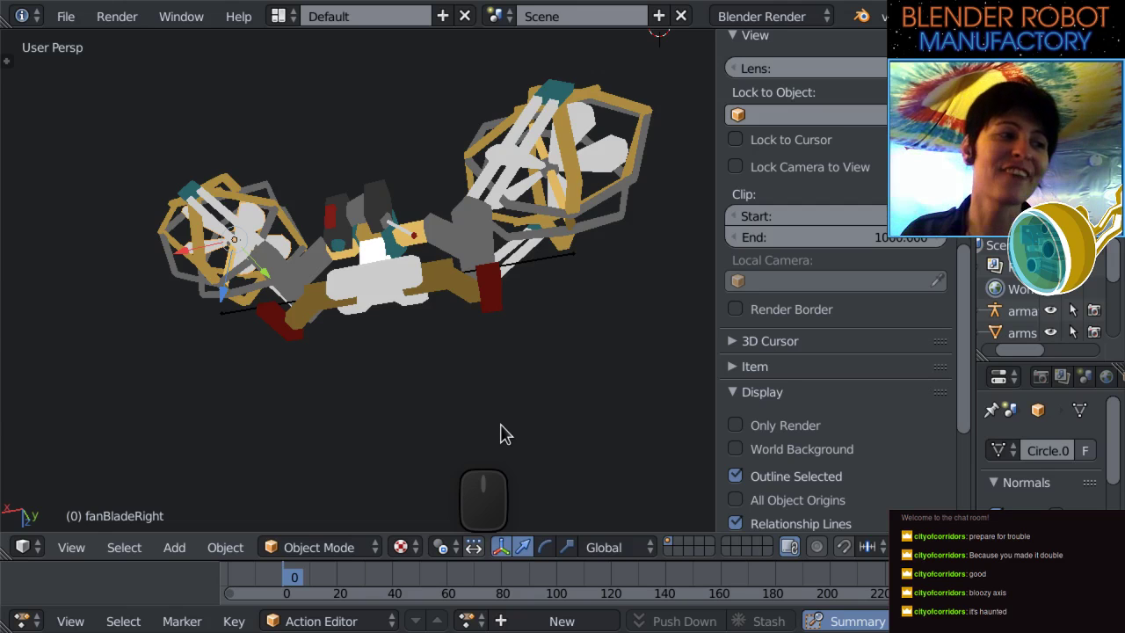
middle_click_drag(447, 327, 456, 361, "shift")
scroll(456, 361, "up", 1)
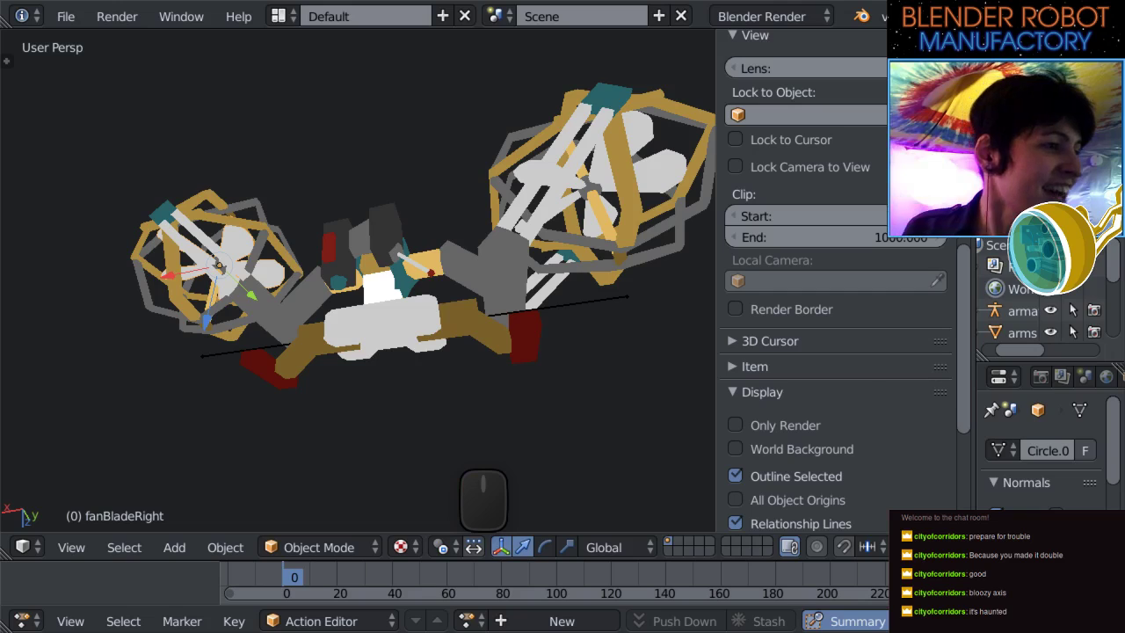
Switch back to the browser, search images for "crows" and look through the results.
key("alt+Tab")
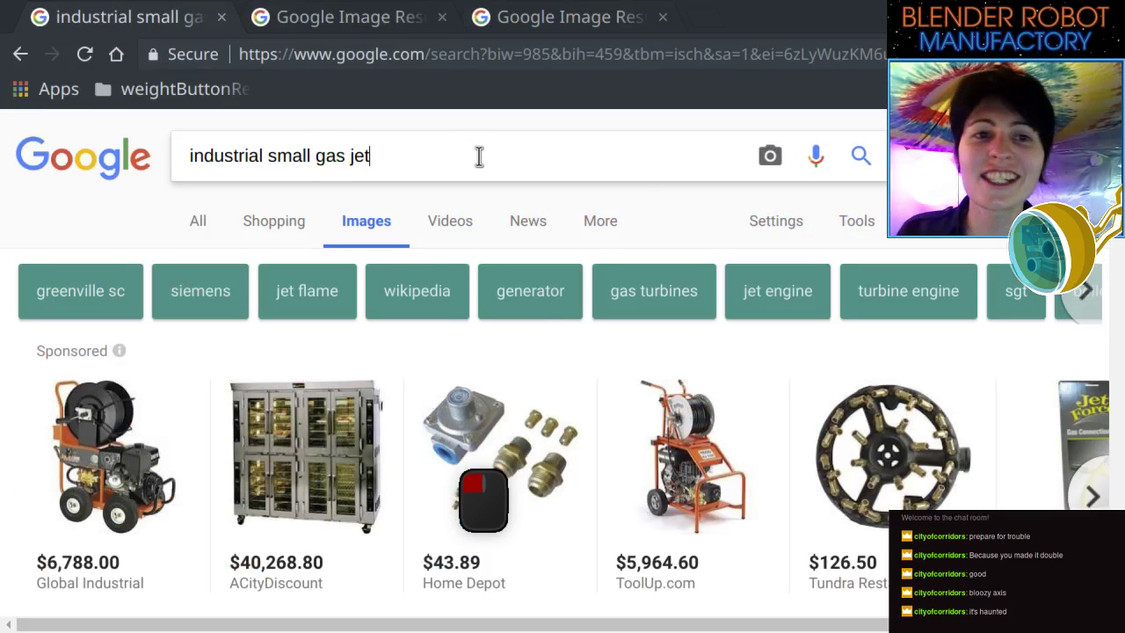
triple_click(479, 156)
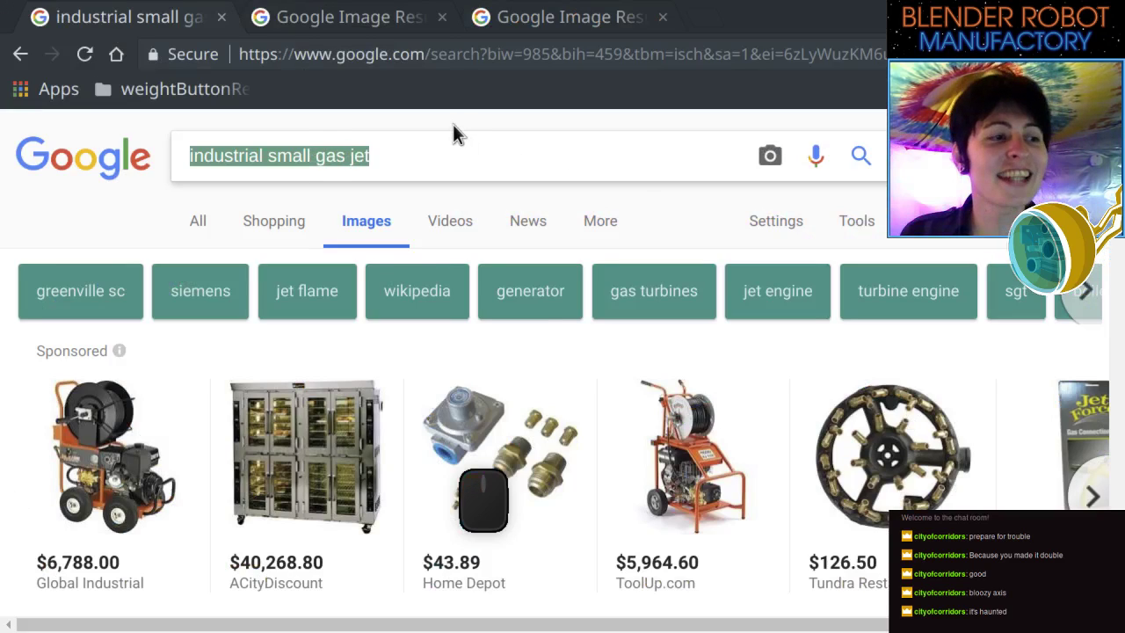
type("crow")
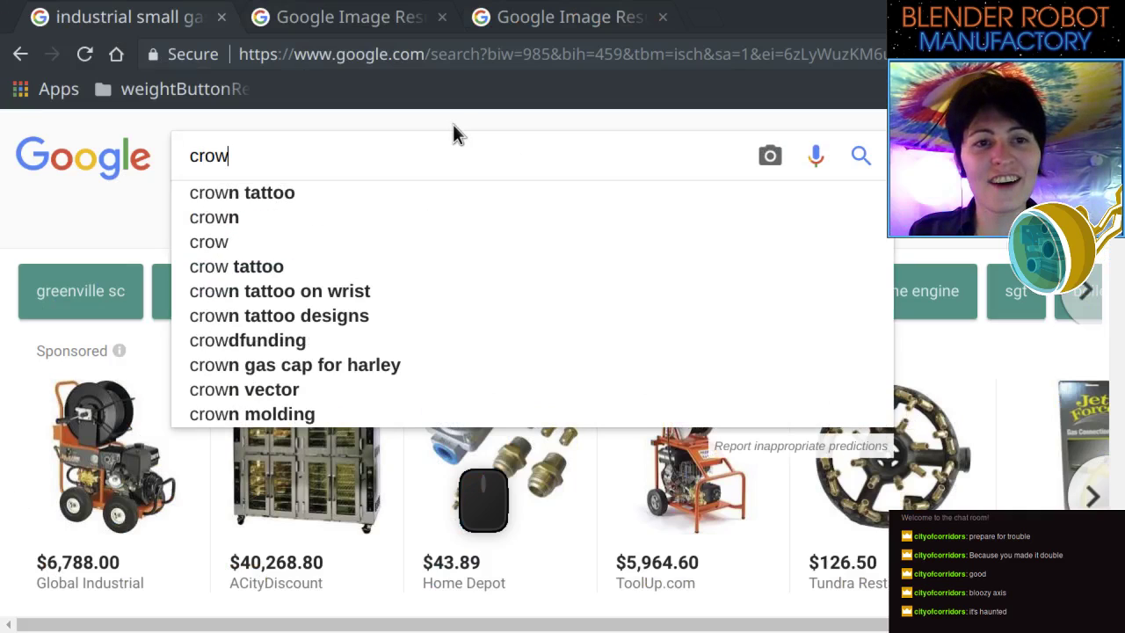
type("s")
key("Return")
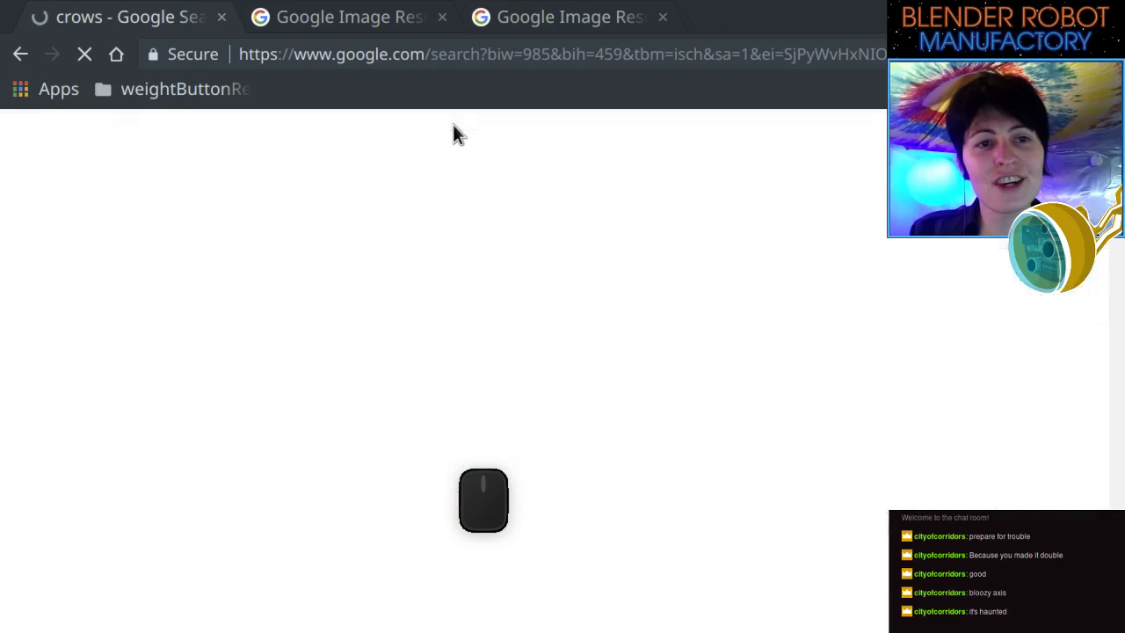
scroll(612, 337, "down", 8)
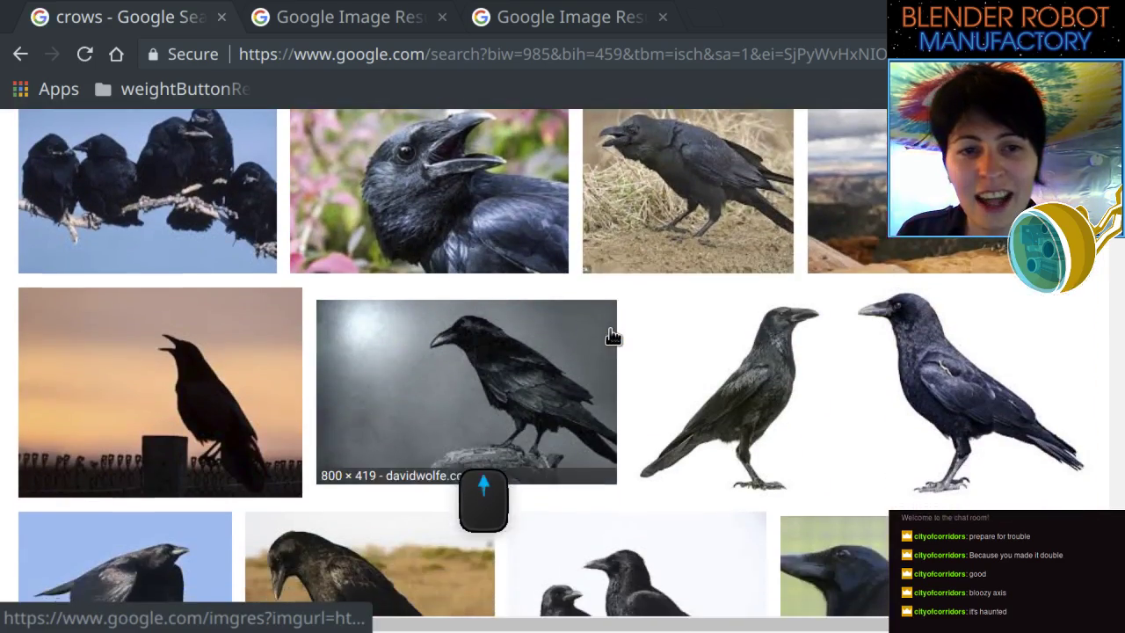
Search images for "flock of crows" and look through the pictures of birds flying in groups.
scroll(610, 334, "up", 10)
left_click(328, 154)
double_click(328, 155)
type("floc")
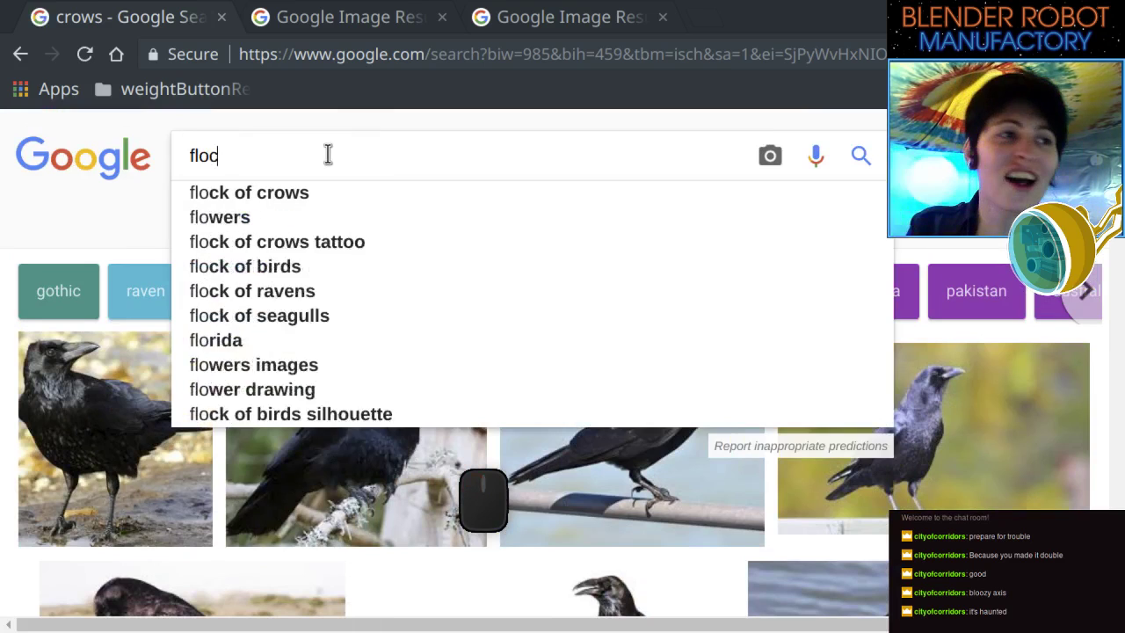
type("k of crows")
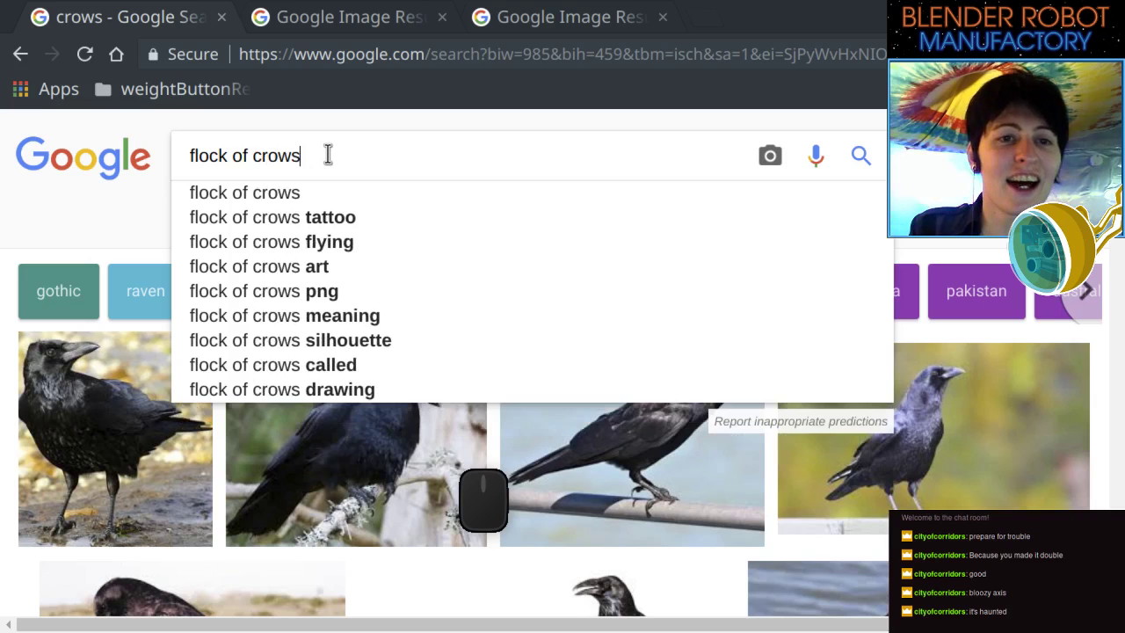
key("Return")
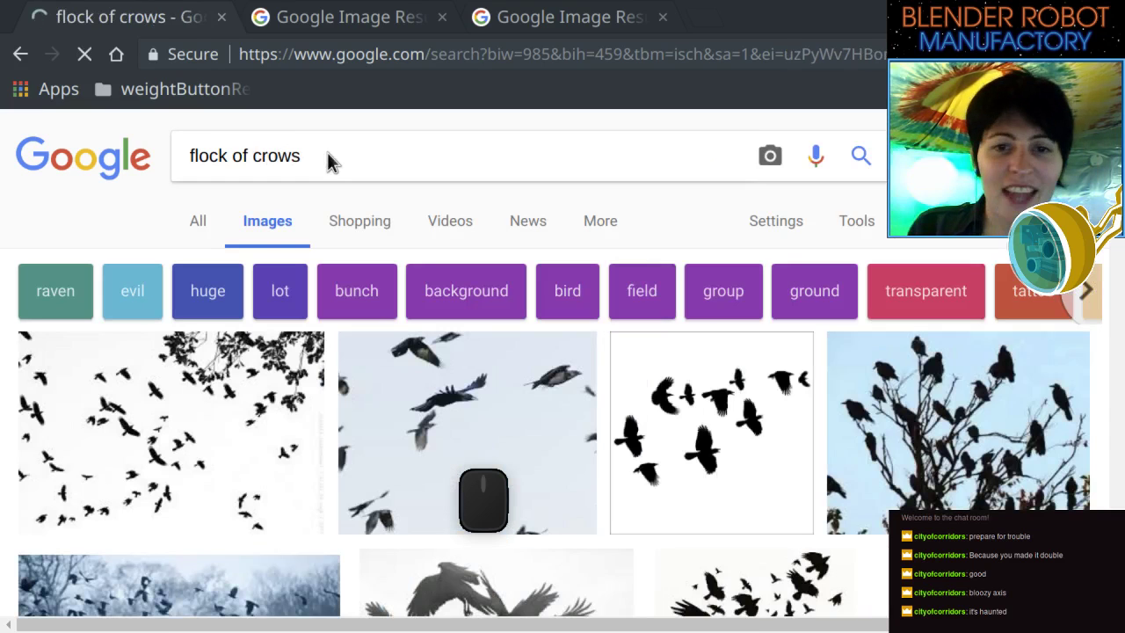
scroll(665, 524, "down", 2)
scroll(665, 525, "down", 3)
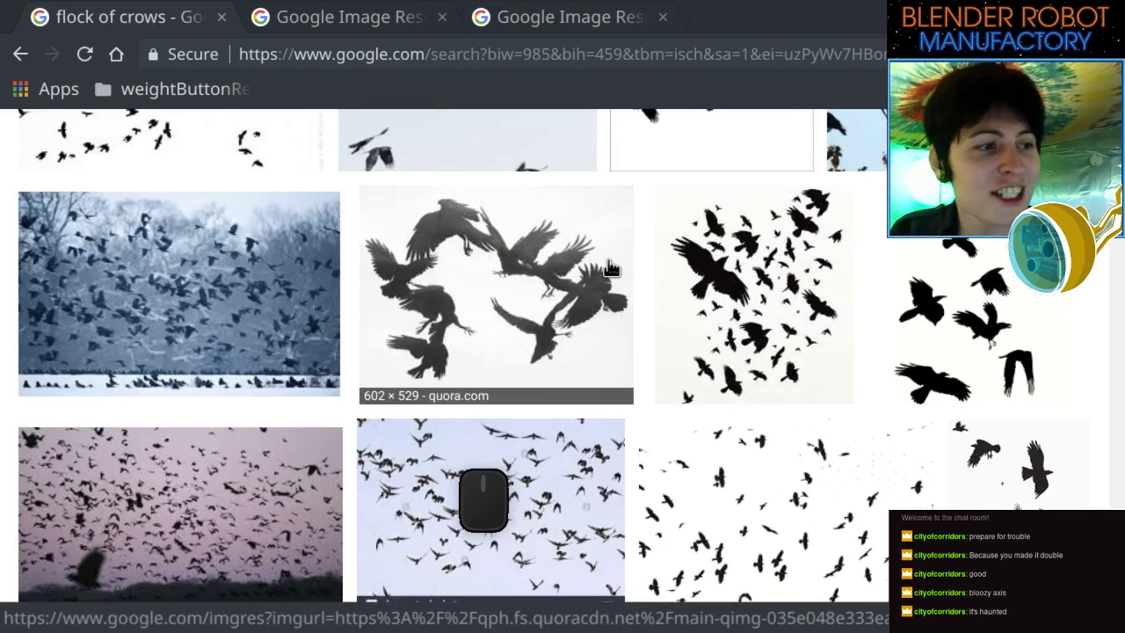
scroll(611, 268, "down", 5)
scroll(606, 275, "up", 10)
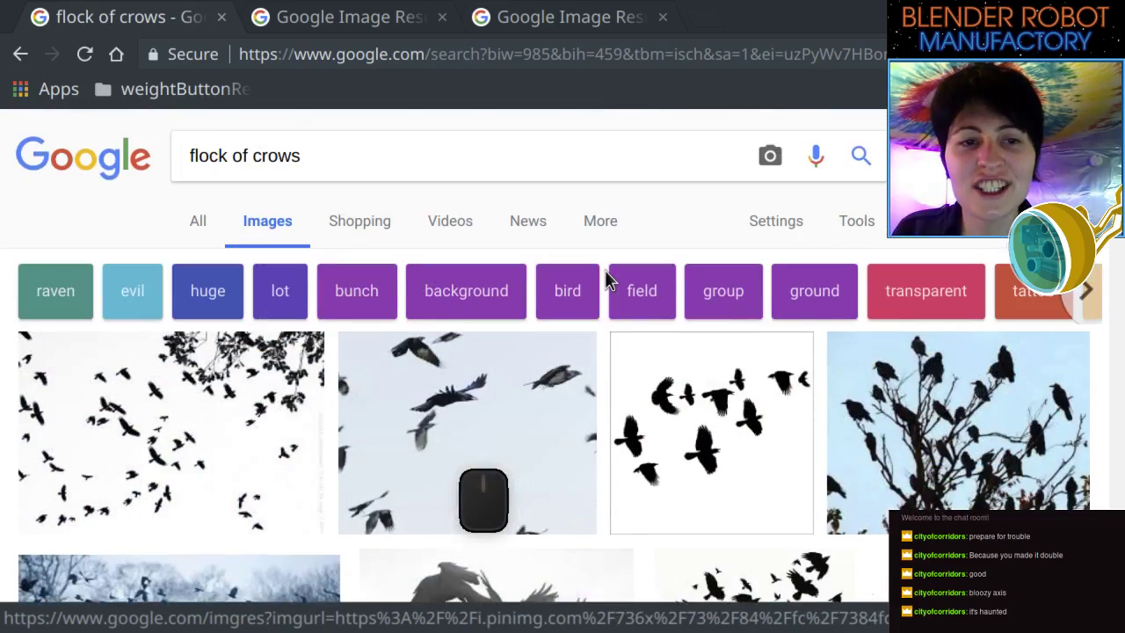
Search images for "crows fighting in the air".
double_click(331, 155)
left_click(332, 155)
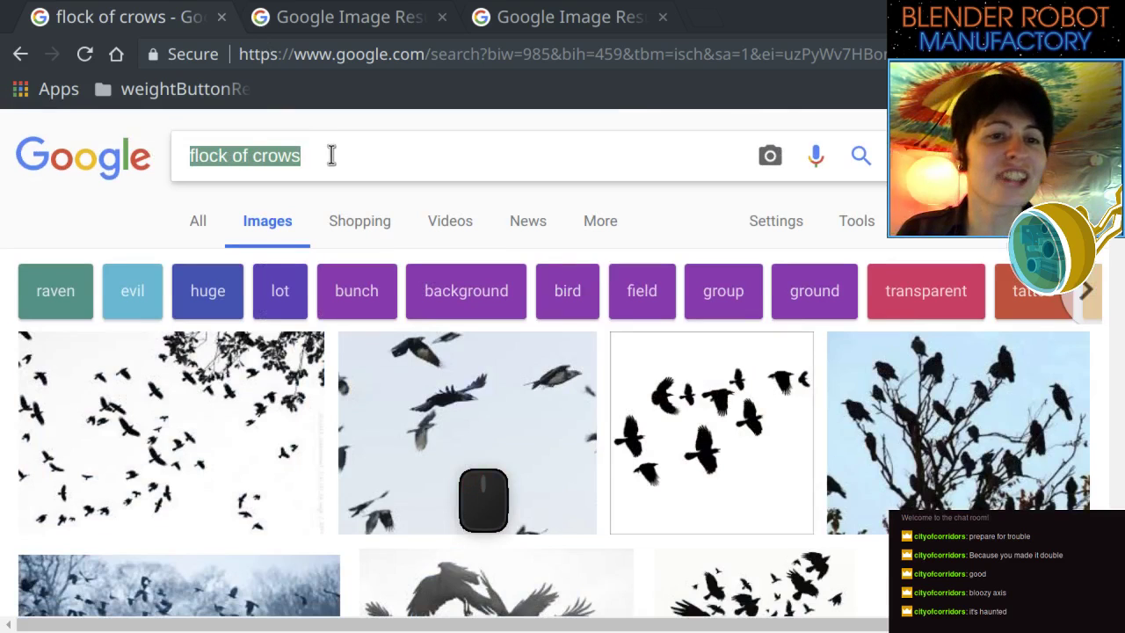
type("crows fi")
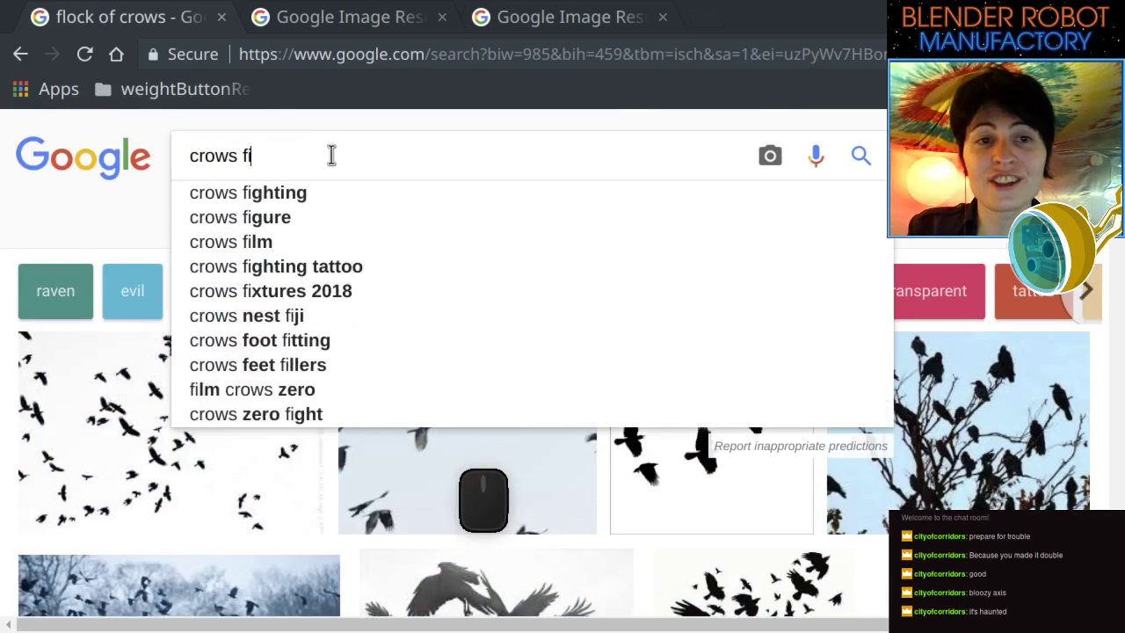
type("ghting in ")
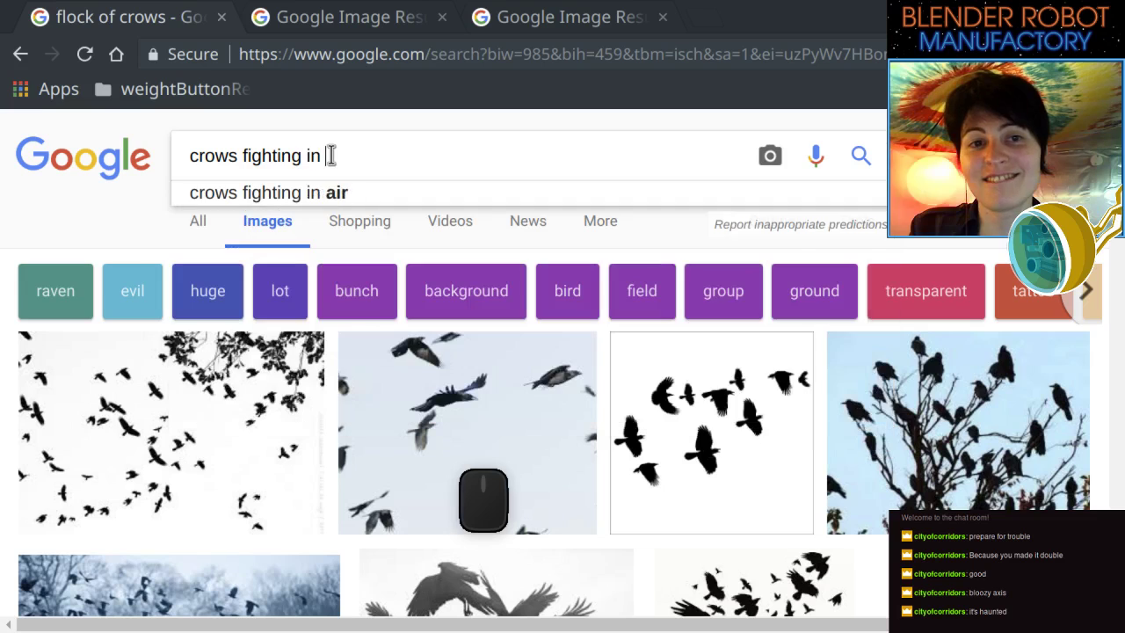
type("the air")
key("Return")
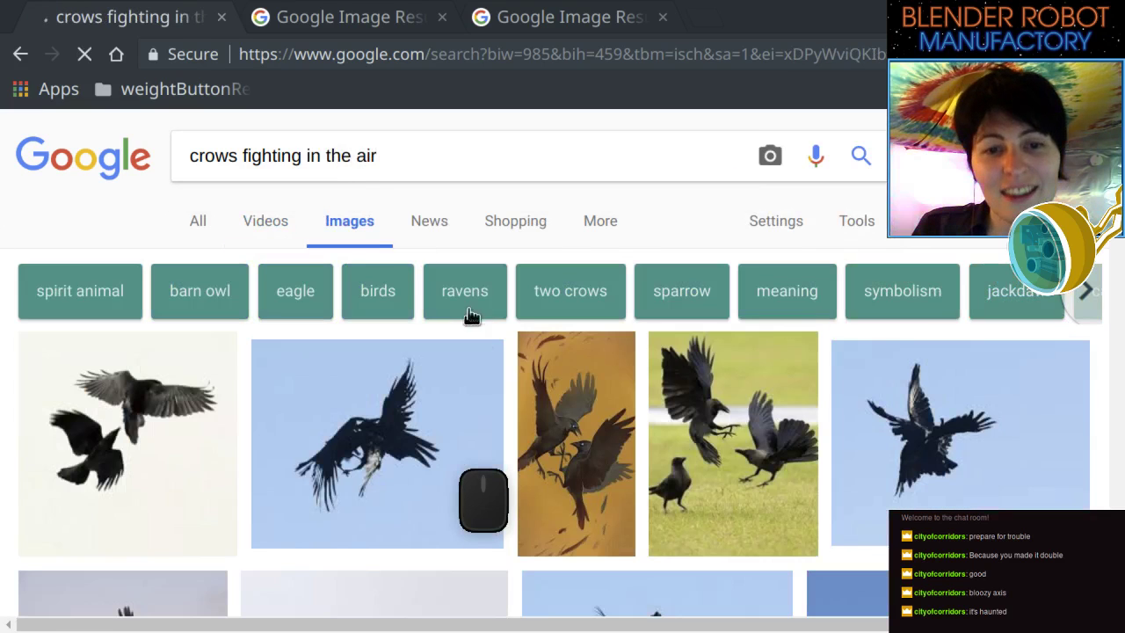
Look through the pictures of crows fighting in flight, then return to the start of the results.
scroll(483, 351, "down", 6)
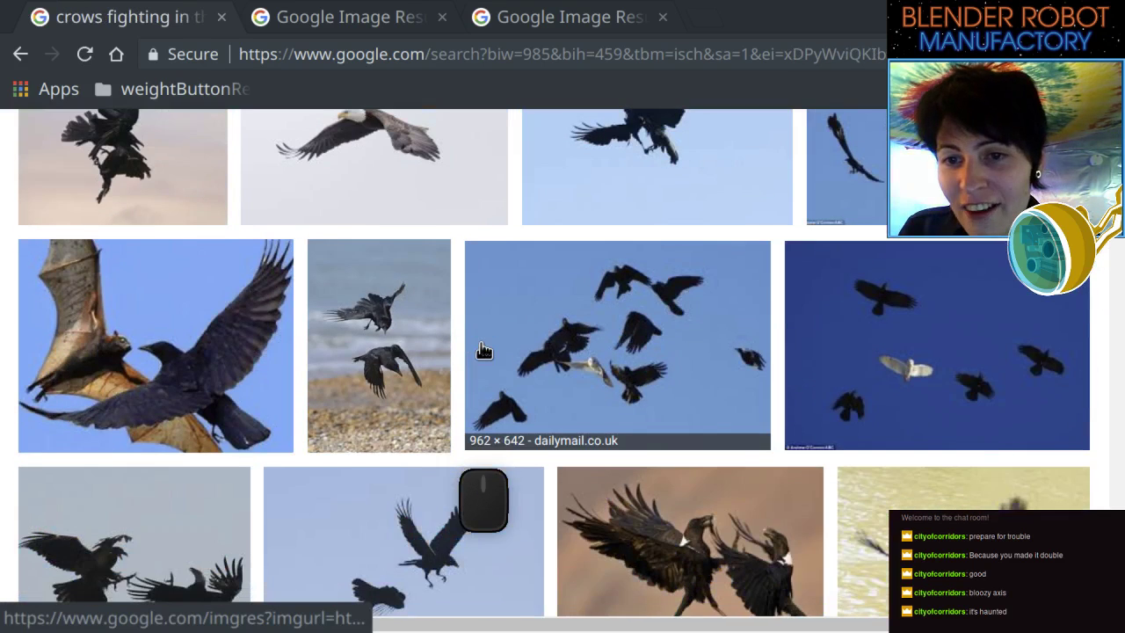
scroll(669, 411, "down", 5)
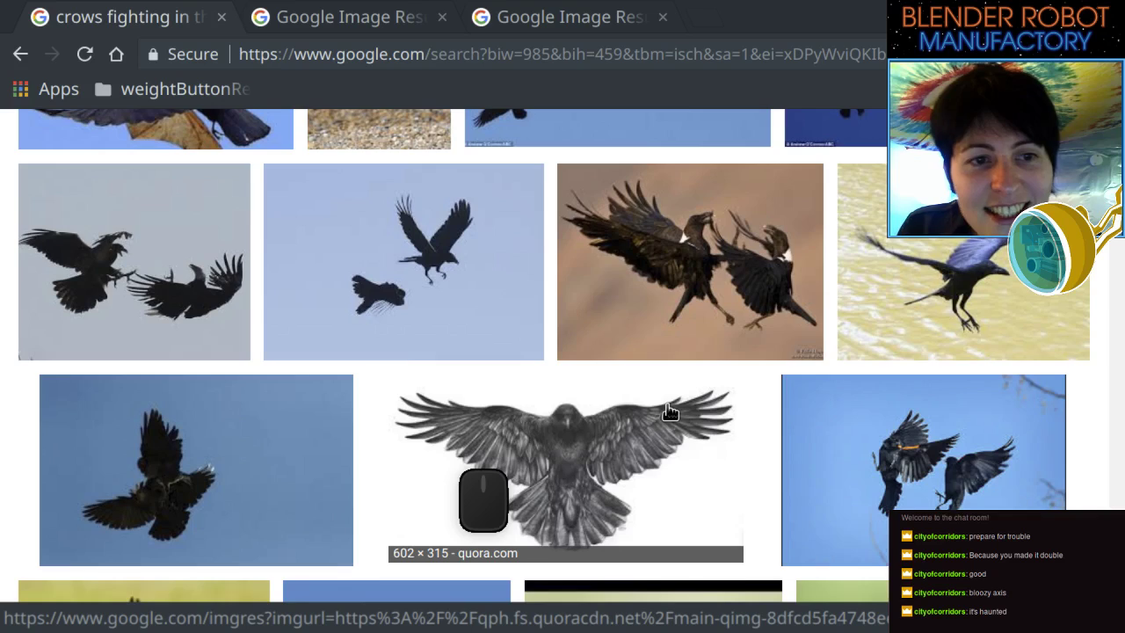
scroll(670, 411, "down", 8)
scroll(669, 412, "down", 3)
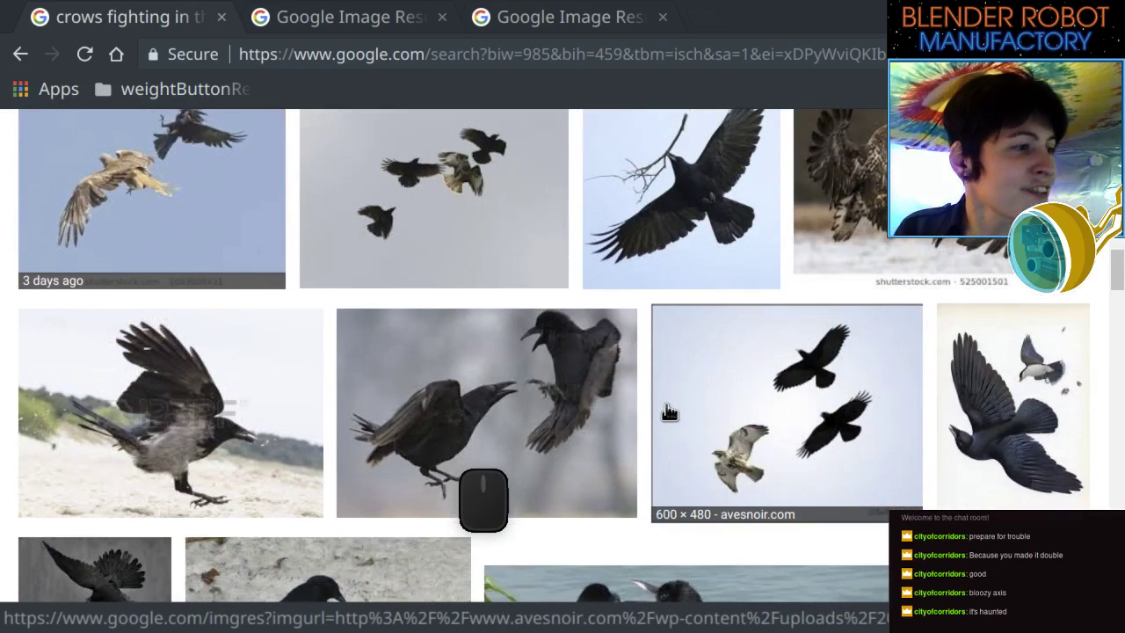
scroll(655, 403, "down", 5)
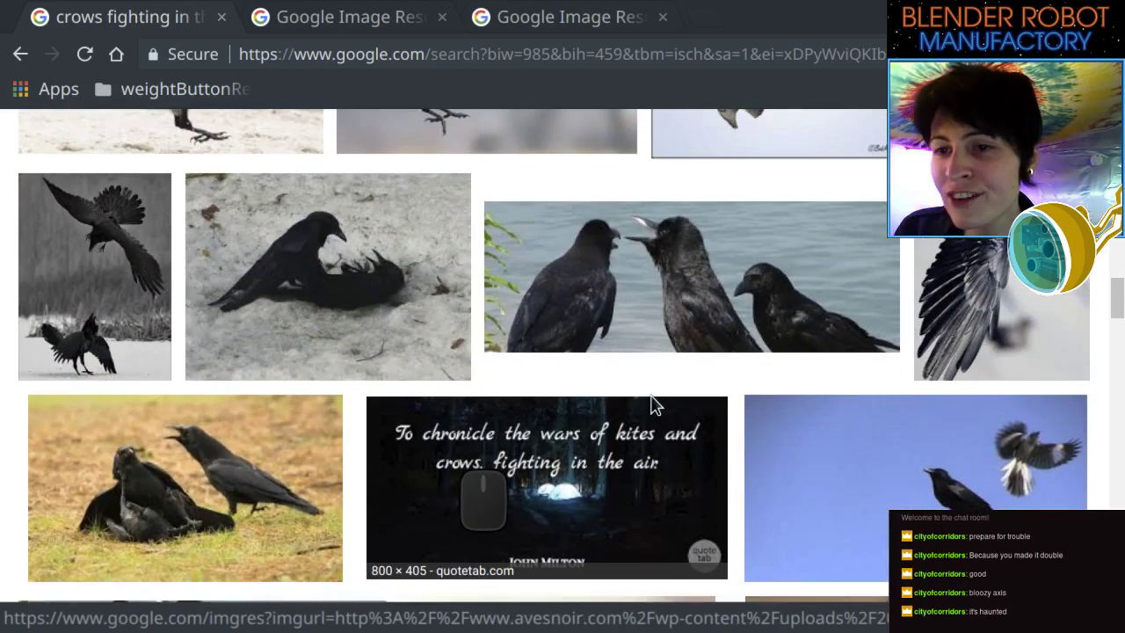
scroll(655, 404, "down", 8)
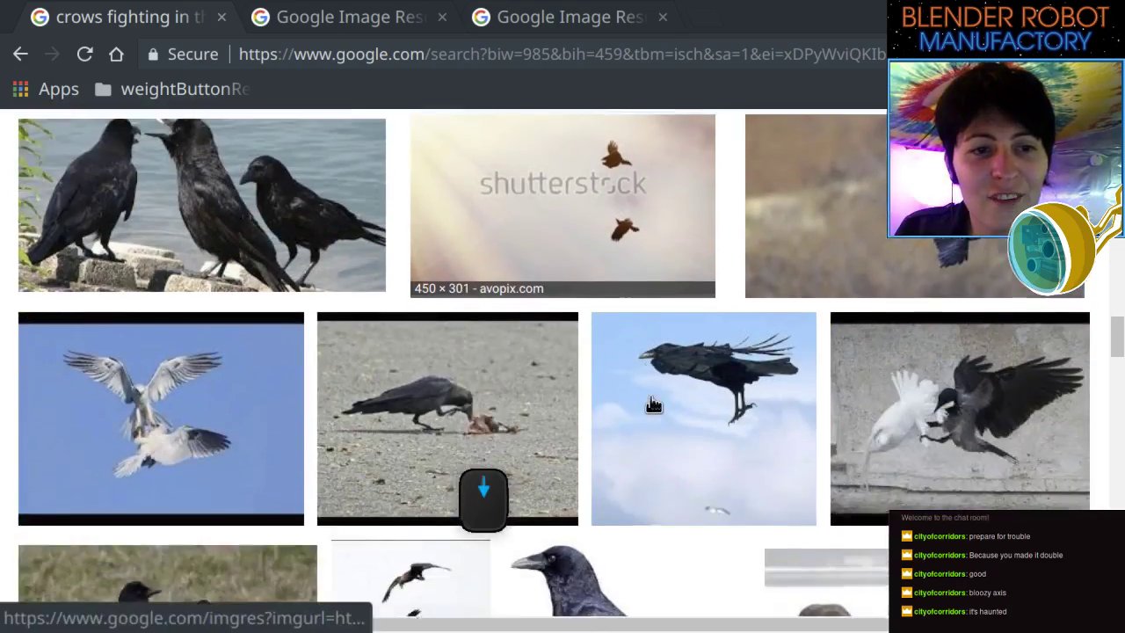
scroll(655, 402, "down", 2)
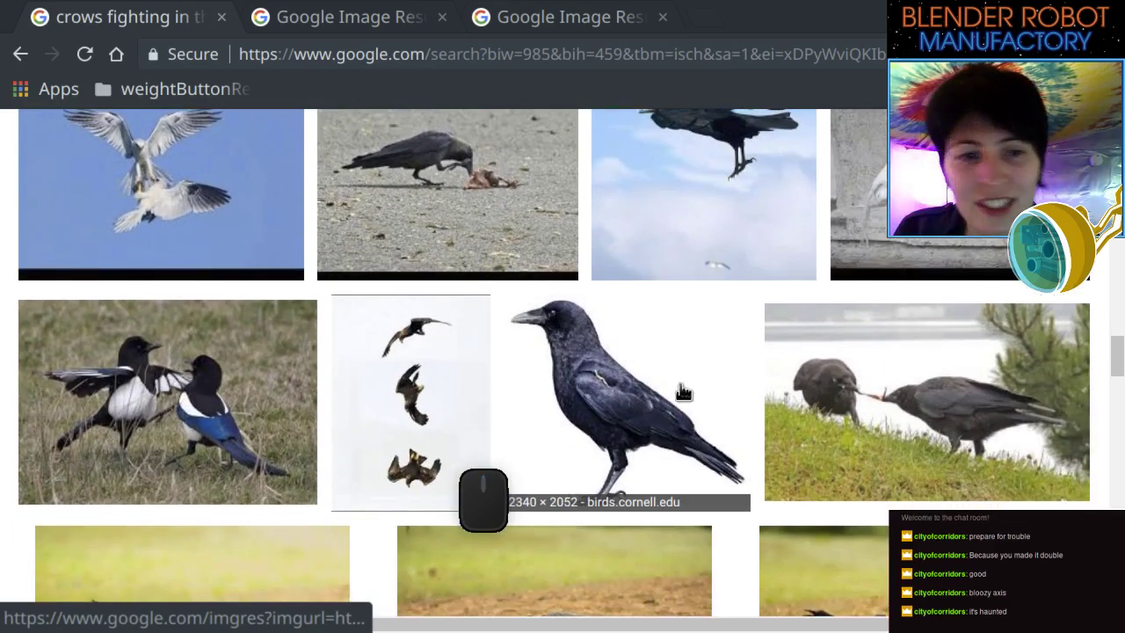
scroll(710, 381, "up", 10)
scroll(708, 350, "up", 20)
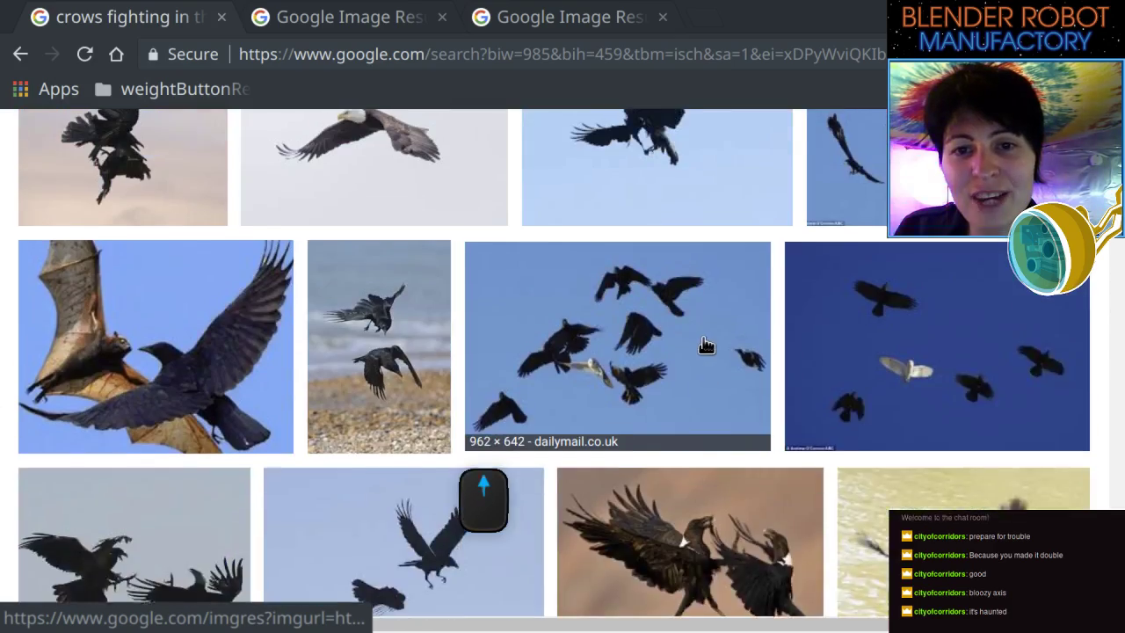
scroll(707, 345, "down", 4)
scroll(719, 442, "up", 10)
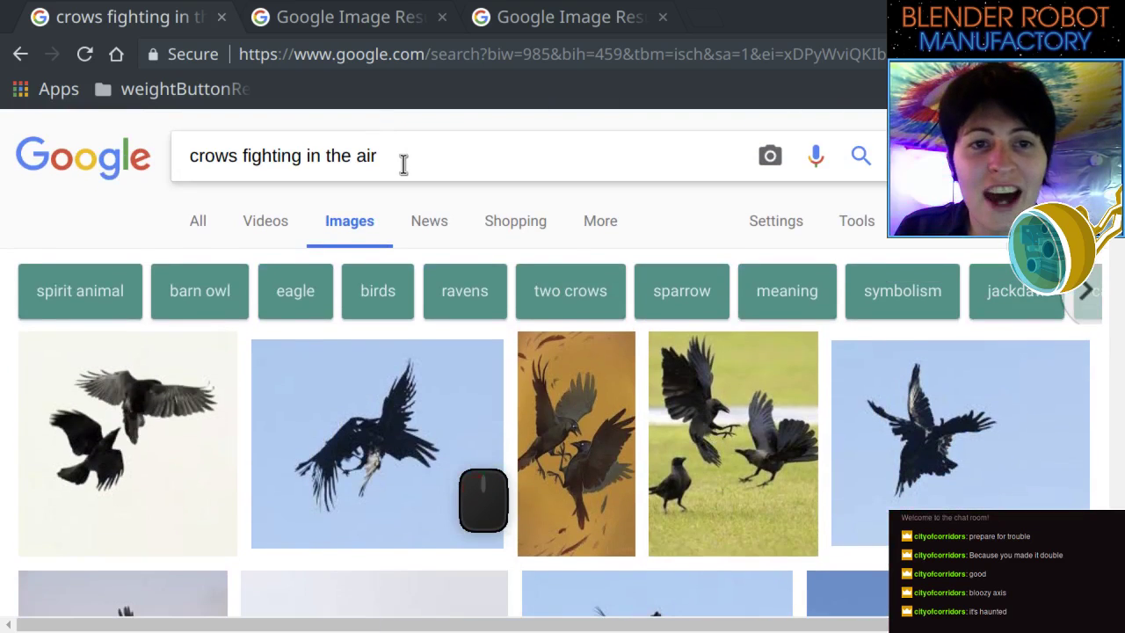
Search images for "crows fighting over string" and look through the results.
key("BackSpace")
key("BackSpace")
key("BackSpace")
key("BackSpace")
key("BackSpace")
key("BackSpace")
key("BackSpace")
key("BackSpace")
type("over string")
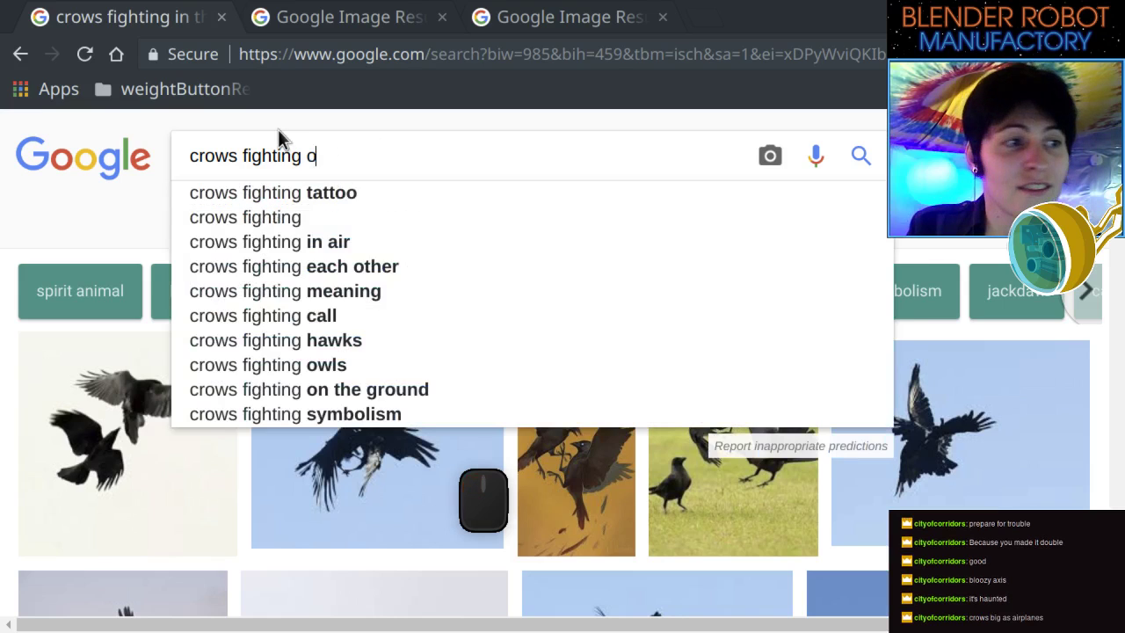
key("Return")
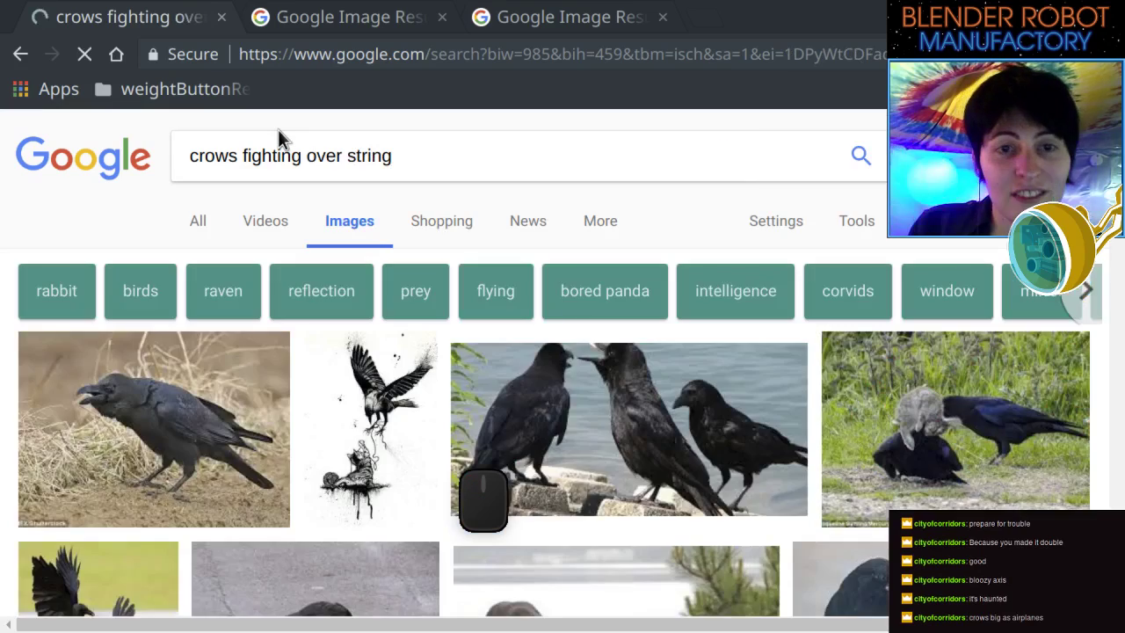
scroll(543, 448, "down", 5)
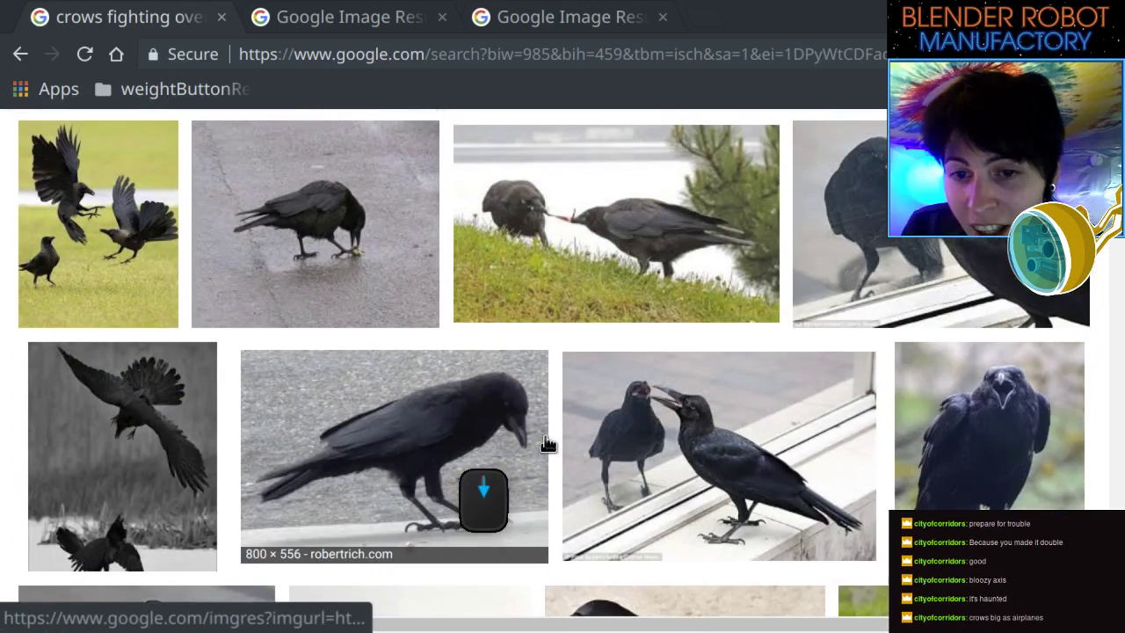
scroll(548, 447, "down", 3)
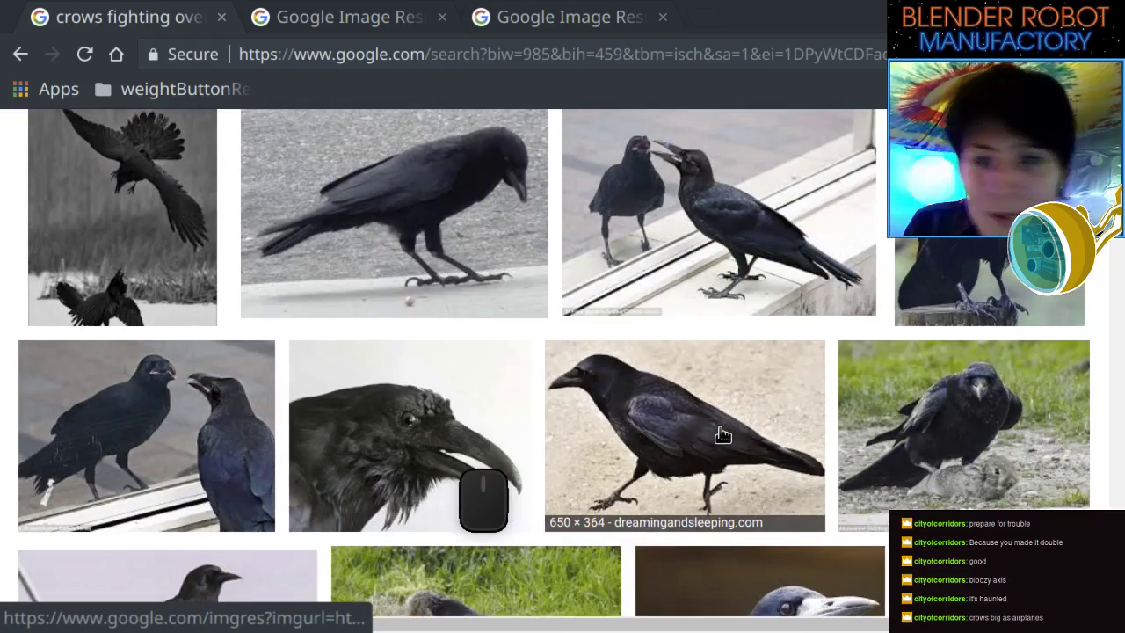
scroll(722, 434, "down", 10)
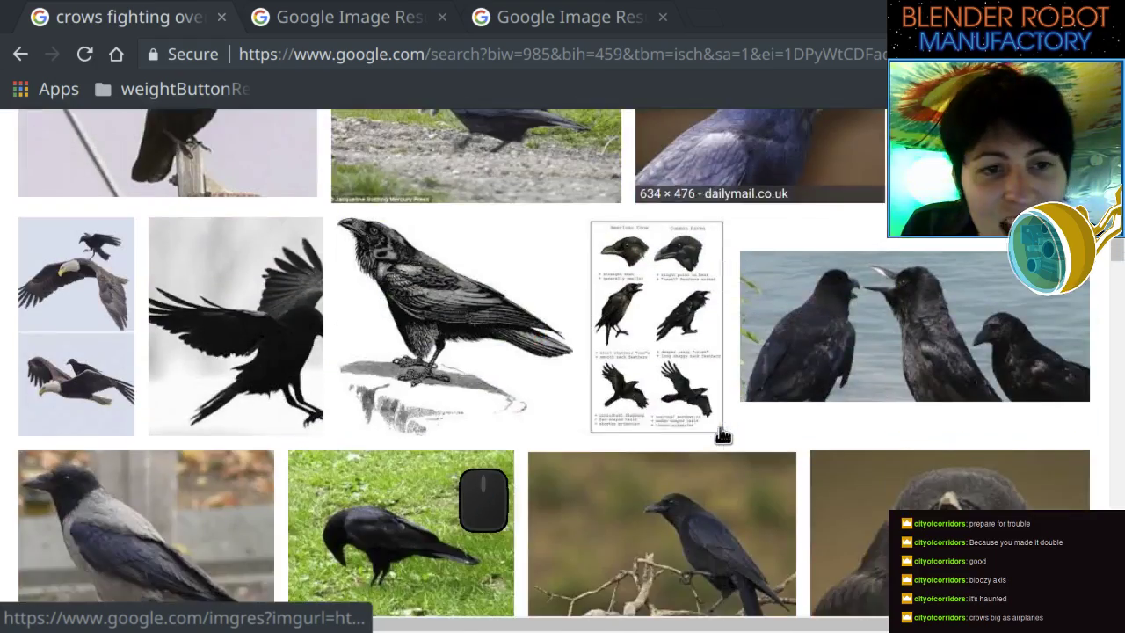
scroll(723, 434, "up", 15)
scroll(723, 432, "down", 10)
scroll(359, 253, "up", 10)
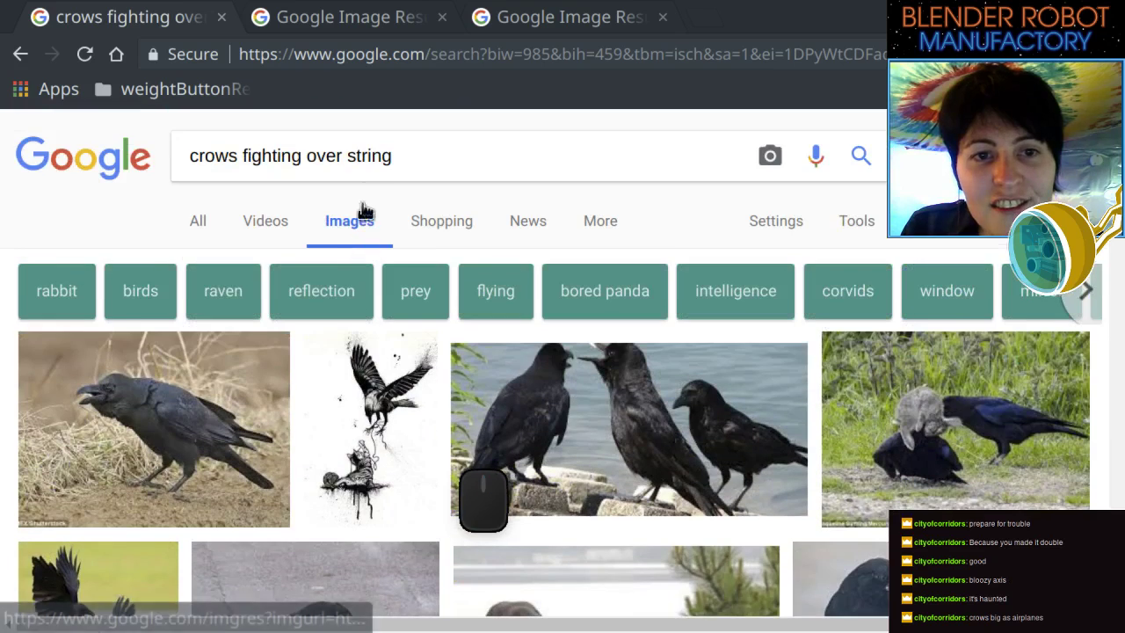
Replace "string" in the image search with a word beginning "tra" and look through the results.
left_click(365, 171)
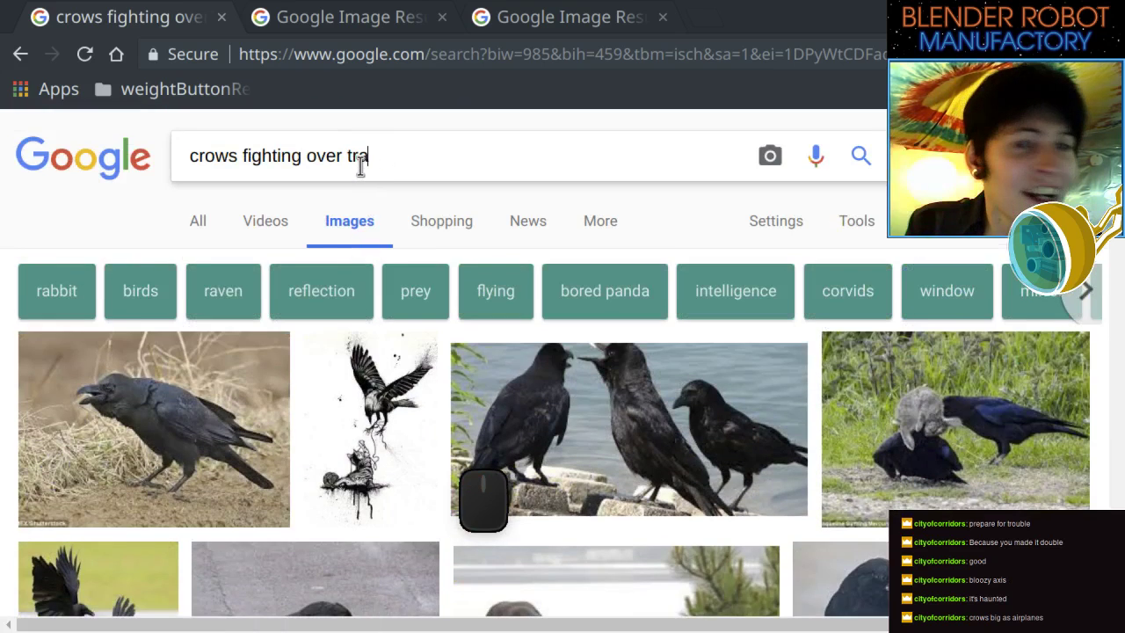
scroll(313, 132, "down", 3)
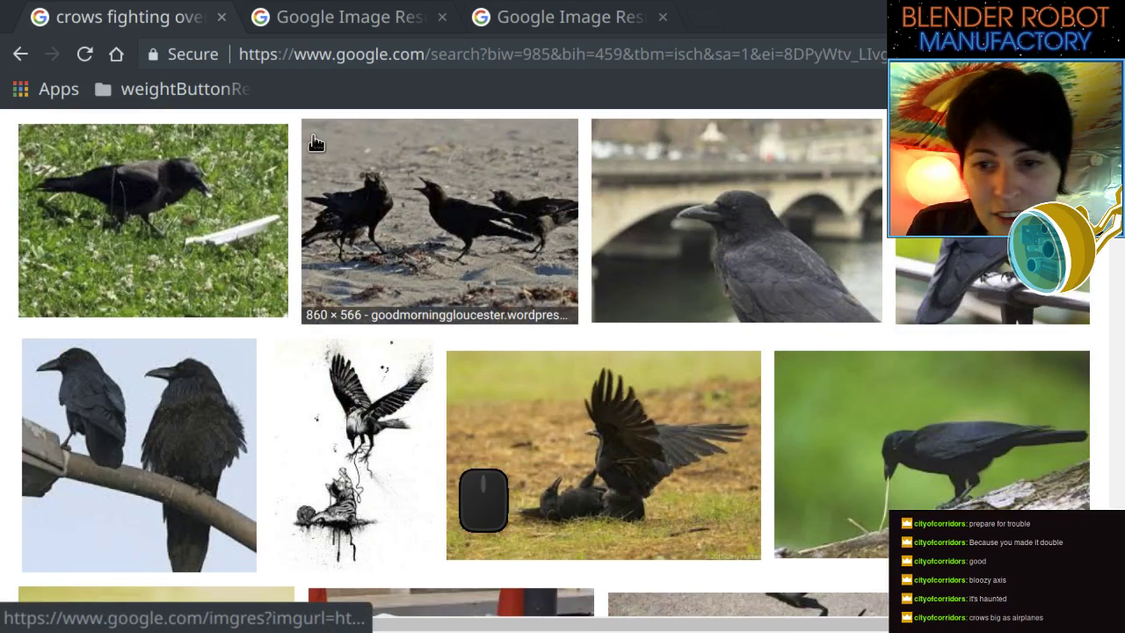
scroll(315, 141, "up", 3)
Search images for "crows fighting over food" and look through the first rows of results.
double_click(360, 157)
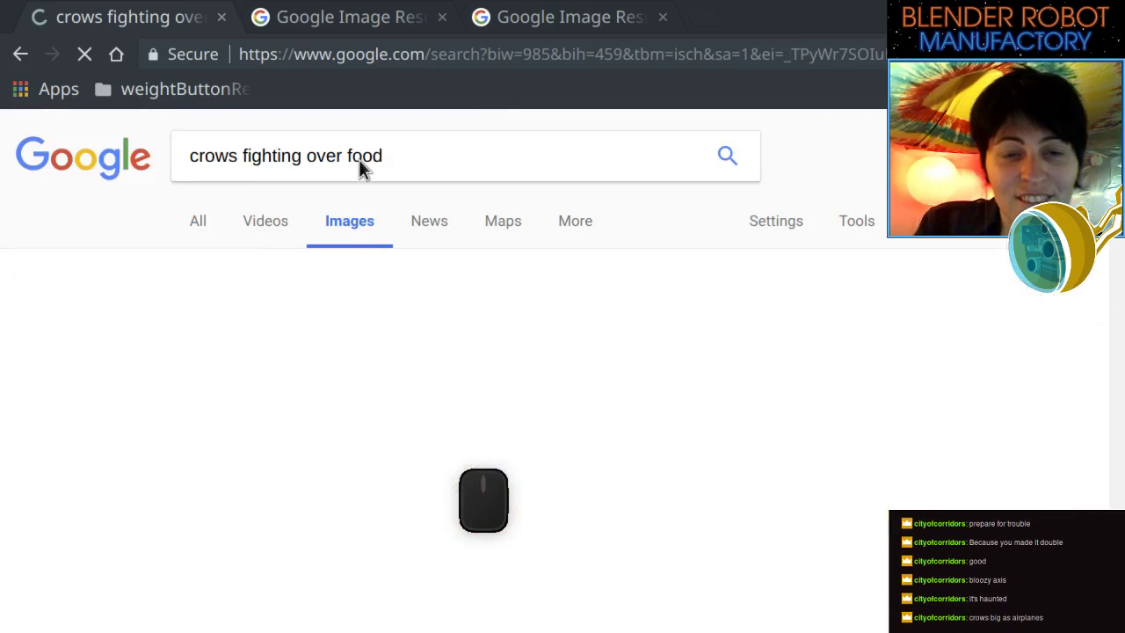
scroll(366, 197, "down", 1)
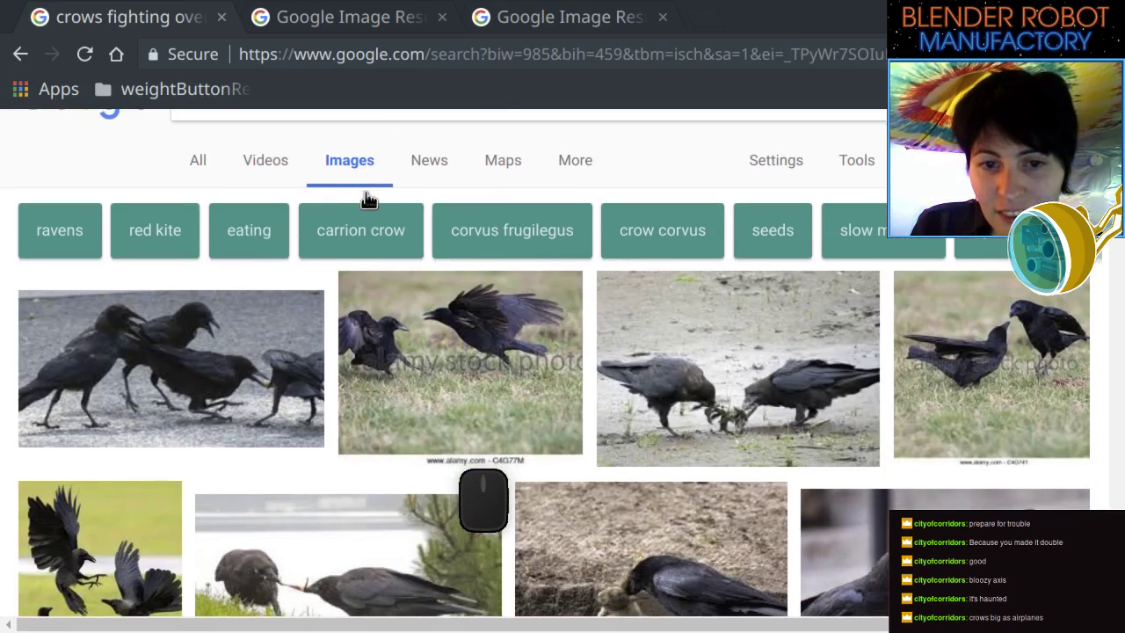
scroll(402, 220, "down", 3)
scroll(406, 223, "down", 3)
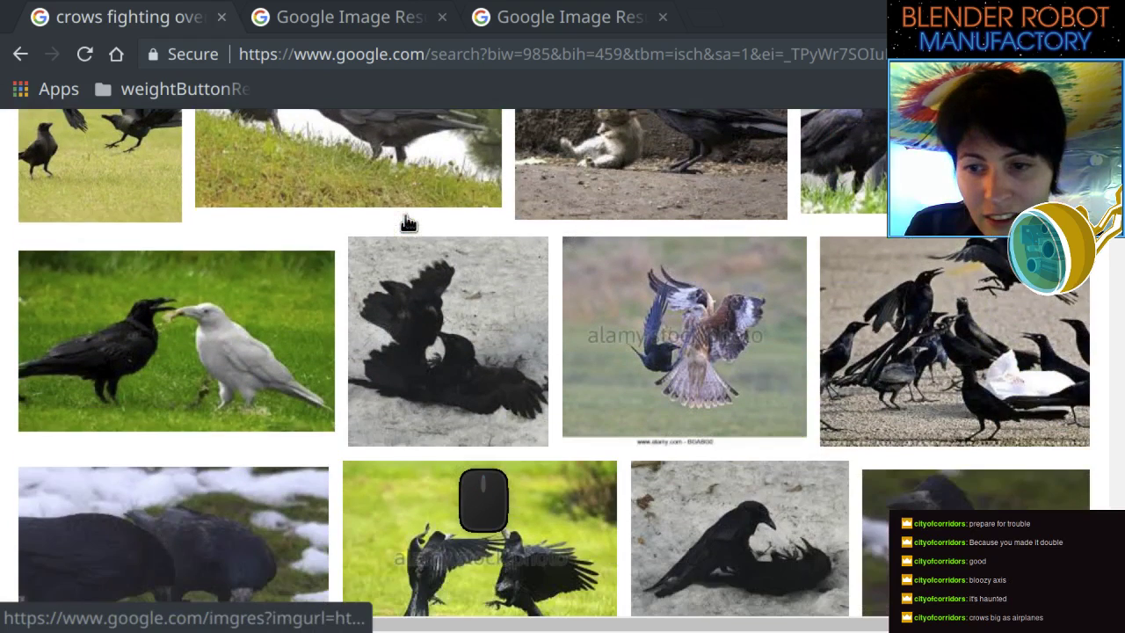
middle_click(1000, 352)
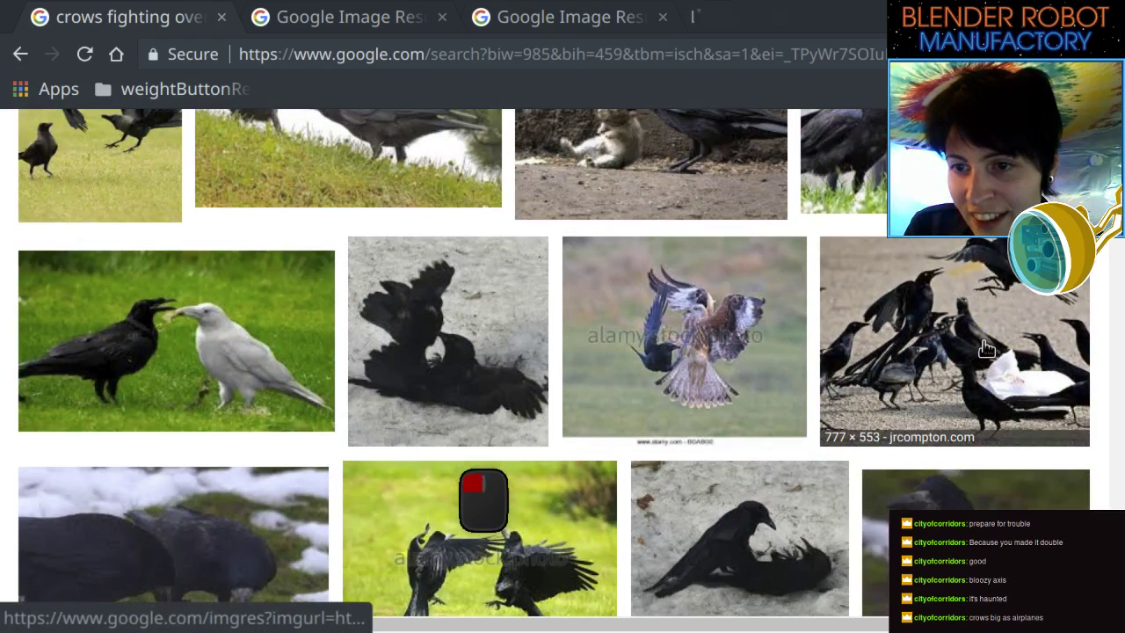
left_click(757, 27)
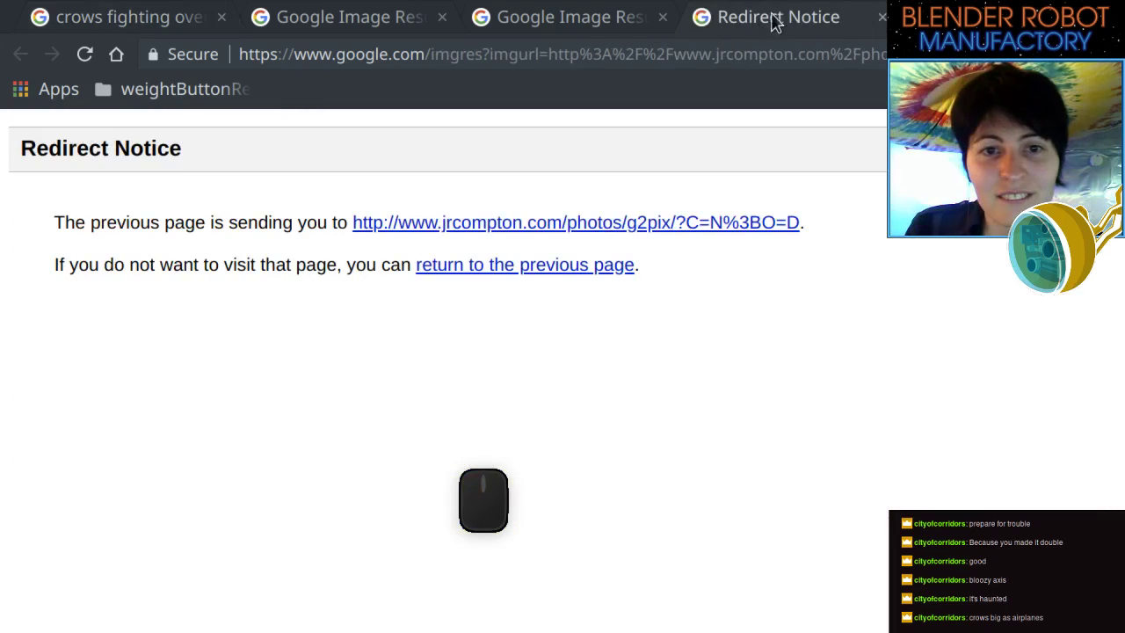
left_click(881, 17)
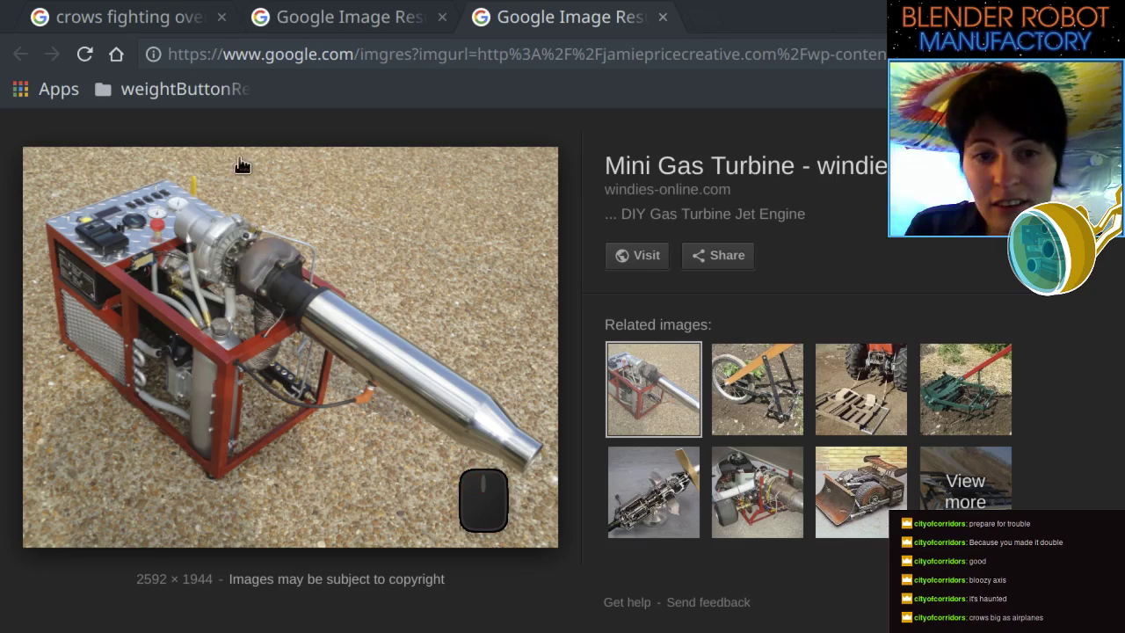
left_click(93, 18)
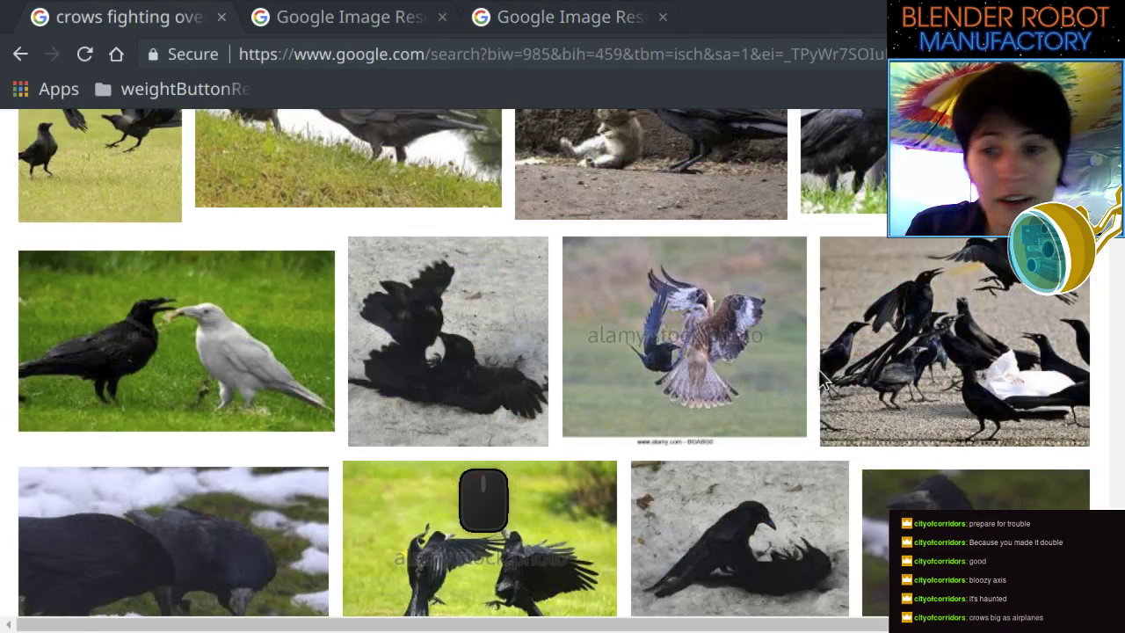
Open the jrcompton.com picture of black birds around a white bag as an image in a new tab and bookmark it in FixerBotResourceImages.
scroll(527, 228, "down", 3)
right_click(527, 211)
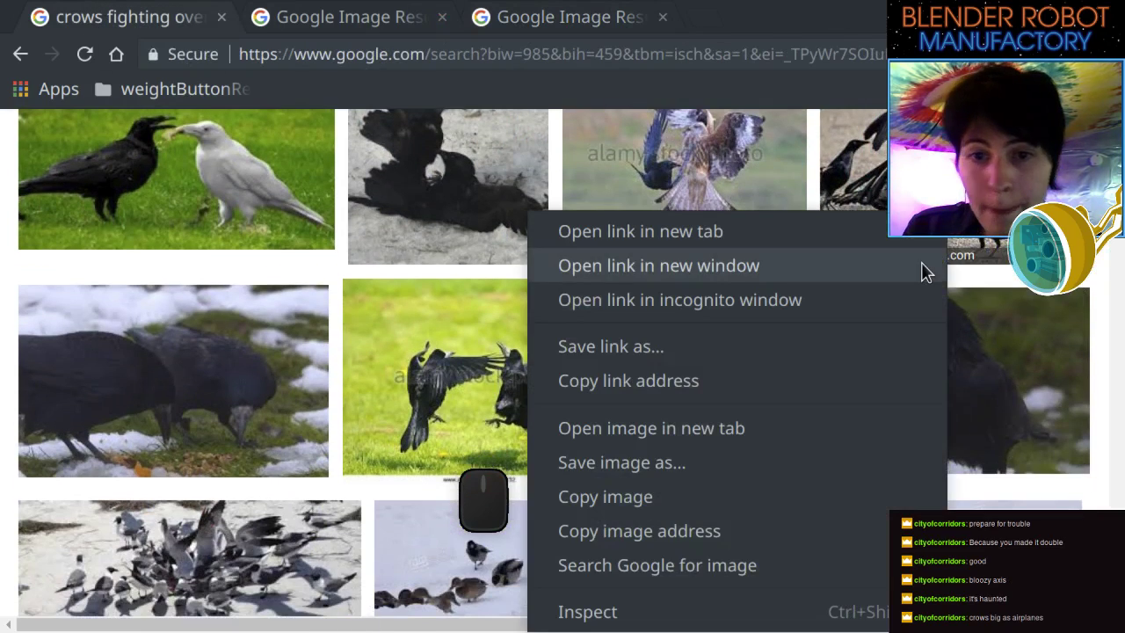
left_click(732, 442)
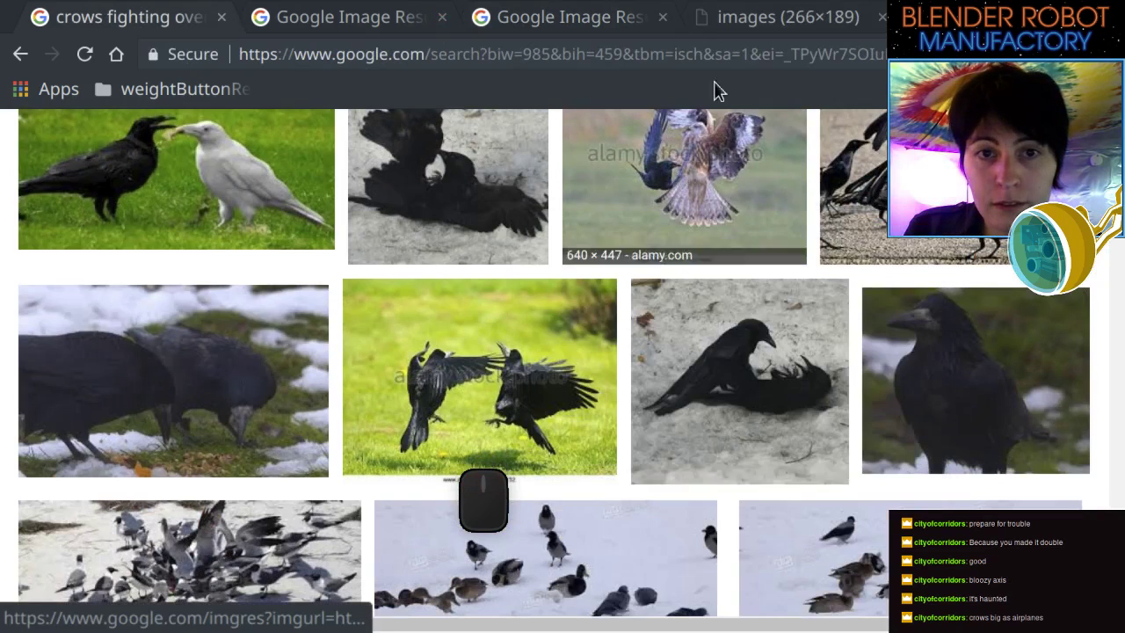
left_click(741, 26)
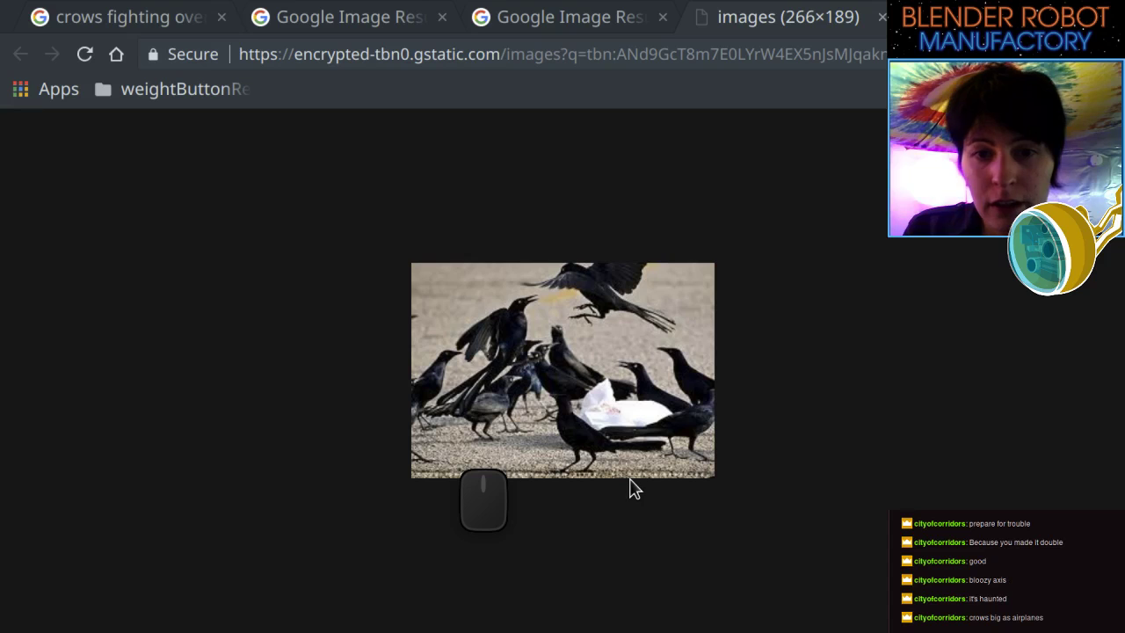
key("ctrl+d")
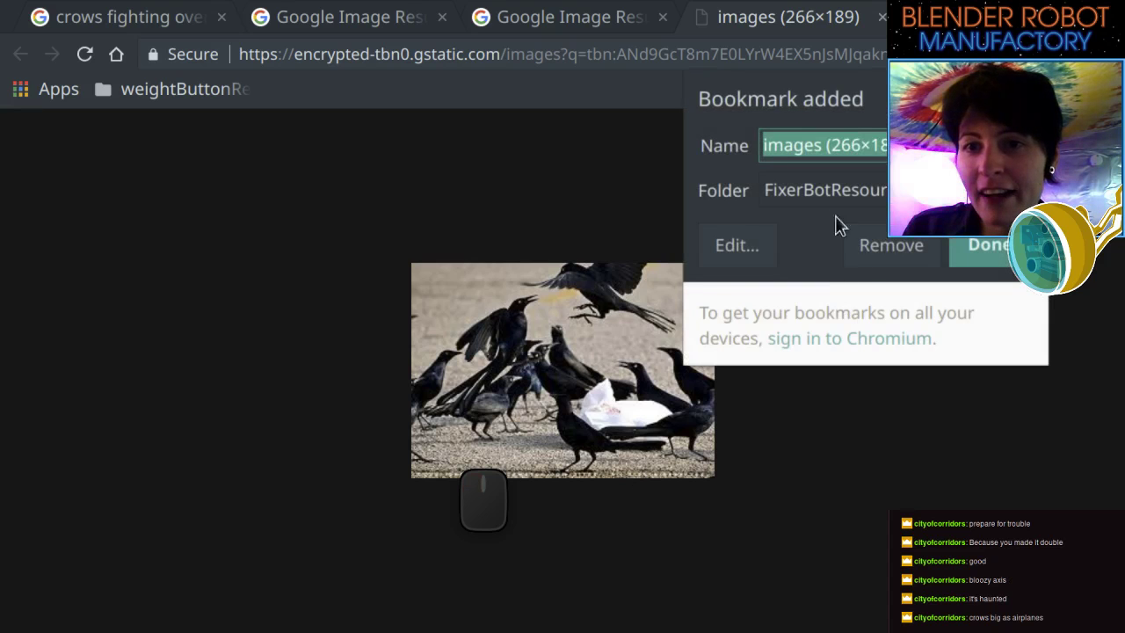
left_click(1005, 250)
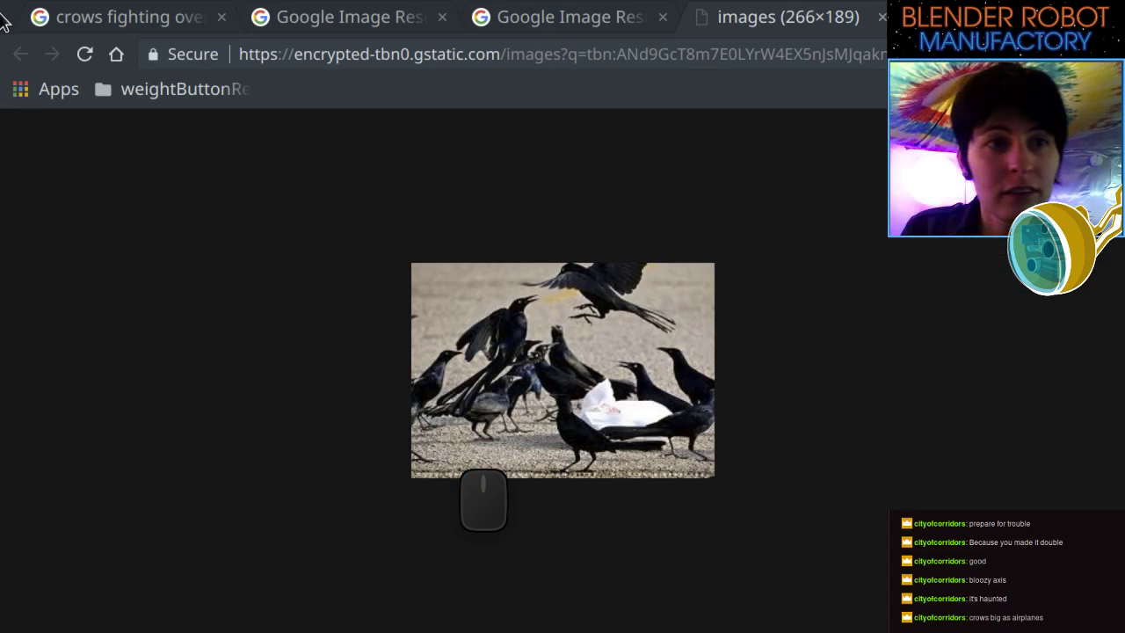
Return to the "crows fighting over food" results, look through the remaining pictures and go back to the search box.
left_click(124, 19)
scroll(606, 316, "down", 1)
scroll(606, 316, "down", 10)
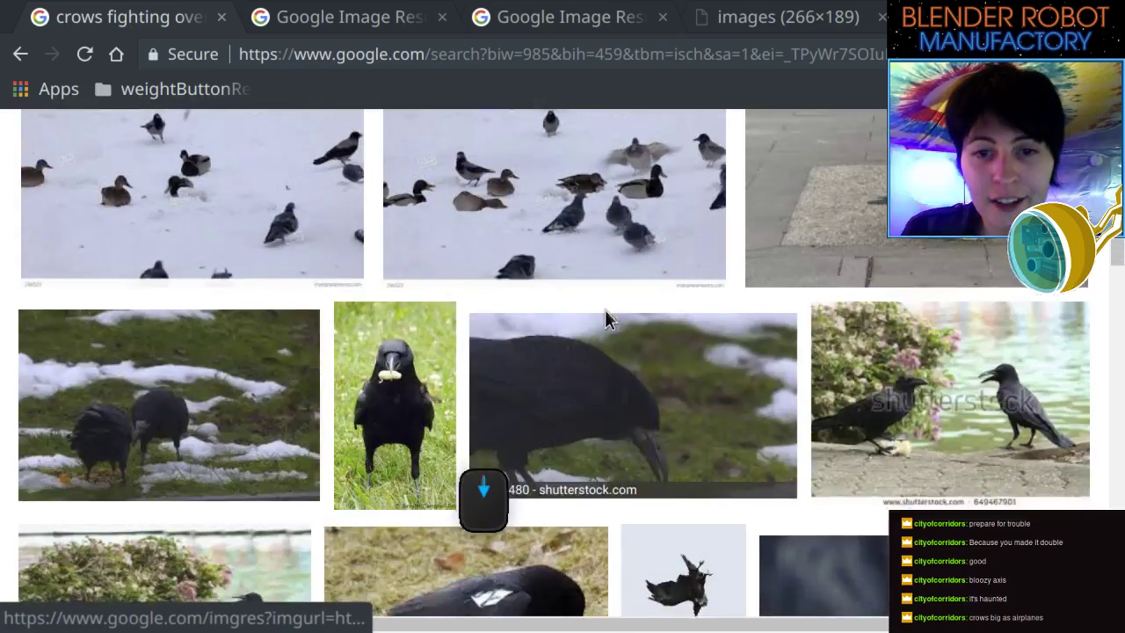
scroll(606, 294, "down", 15)
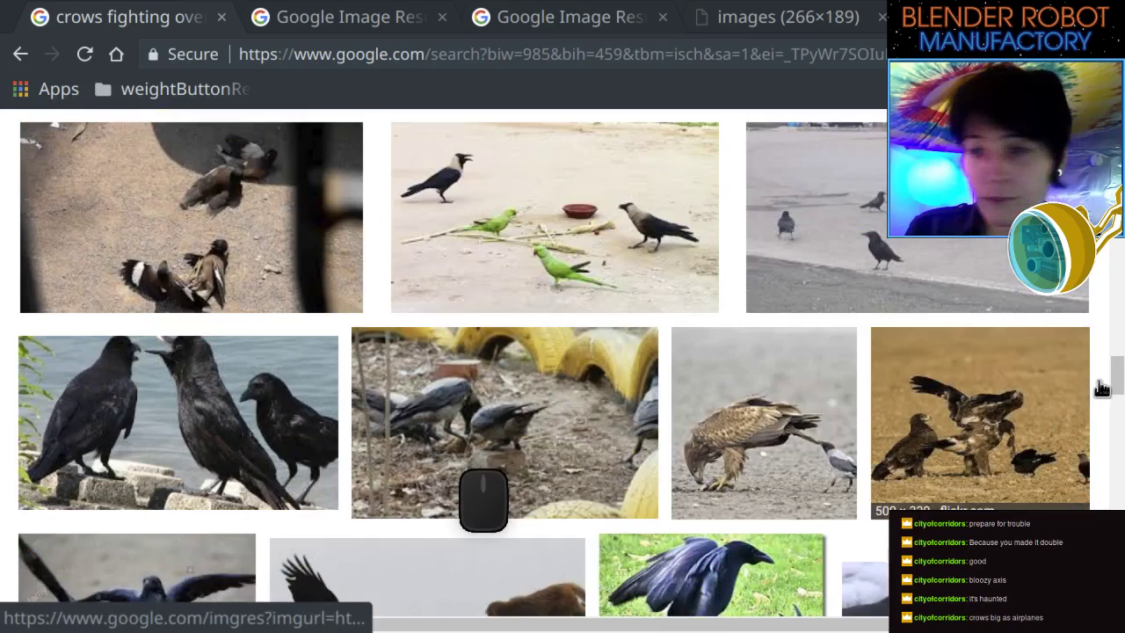
left_click_drag(1117, 378, 1117, 118)
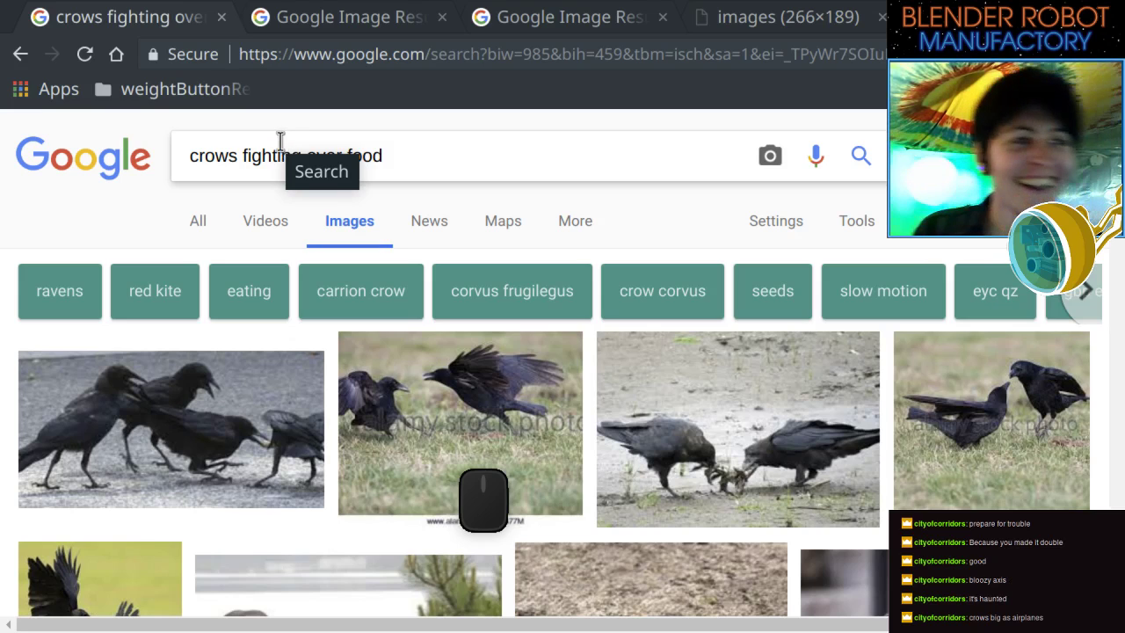
Refine the image search to "crows fighting in air over food".
double_click(310, 155)
double_click(276, 149)
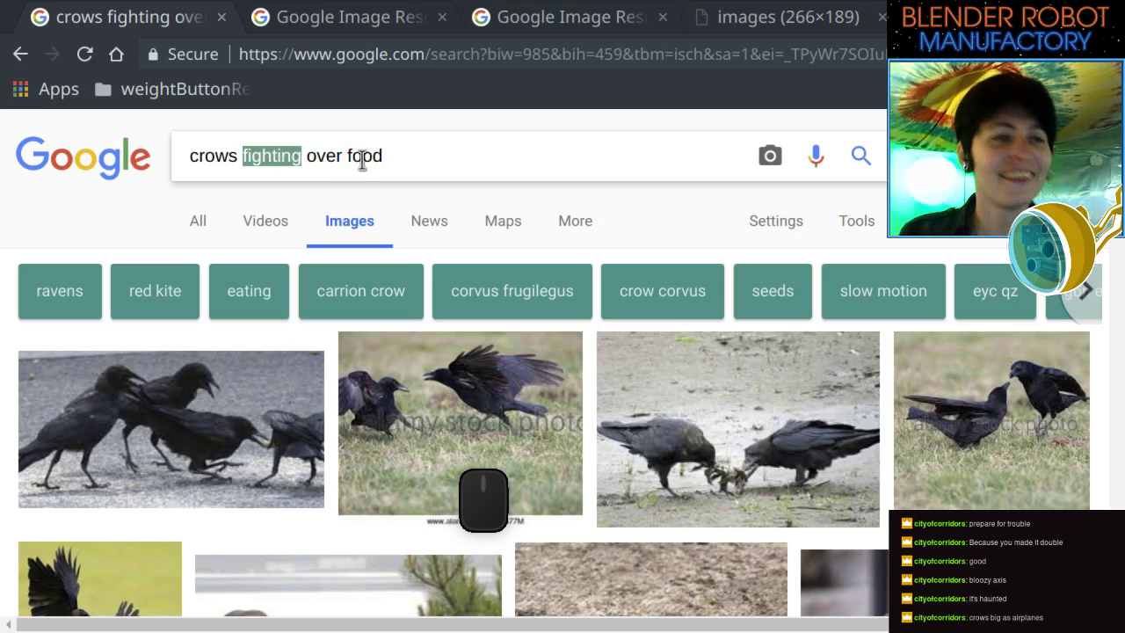
double_click(362, 156)
double_click(311, 157)
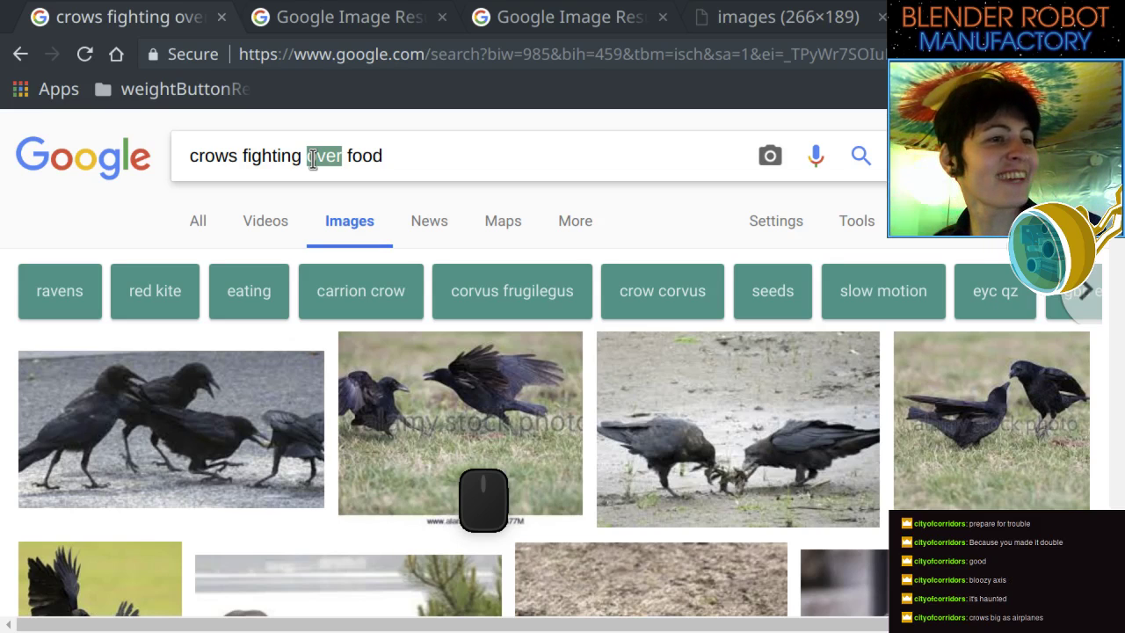
left_click(342, 155)
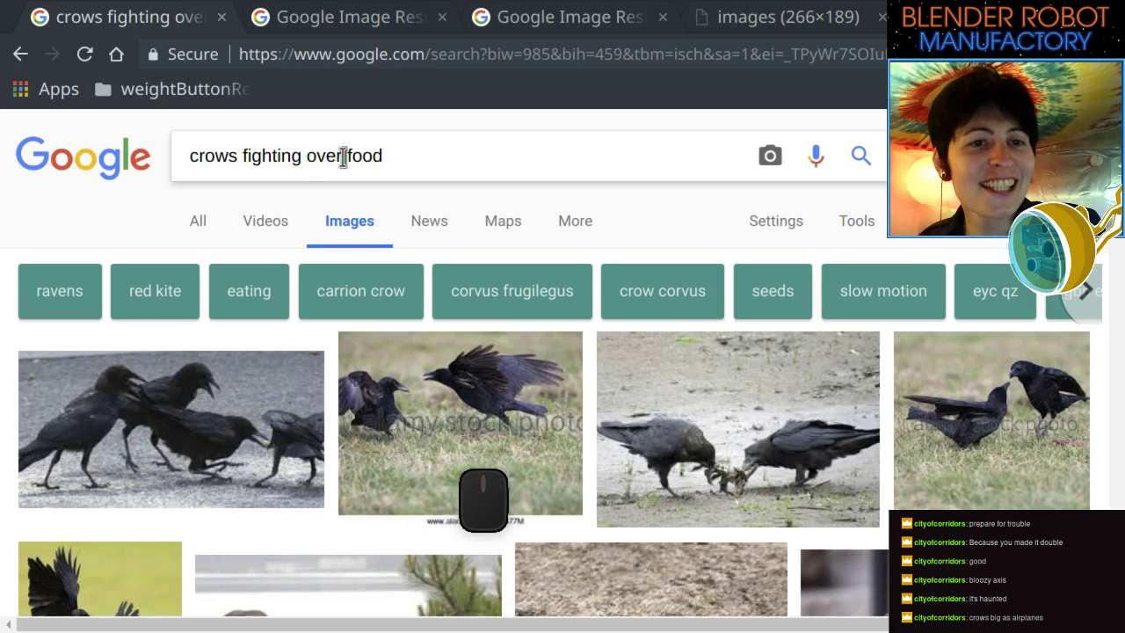
double_click(274, 155)
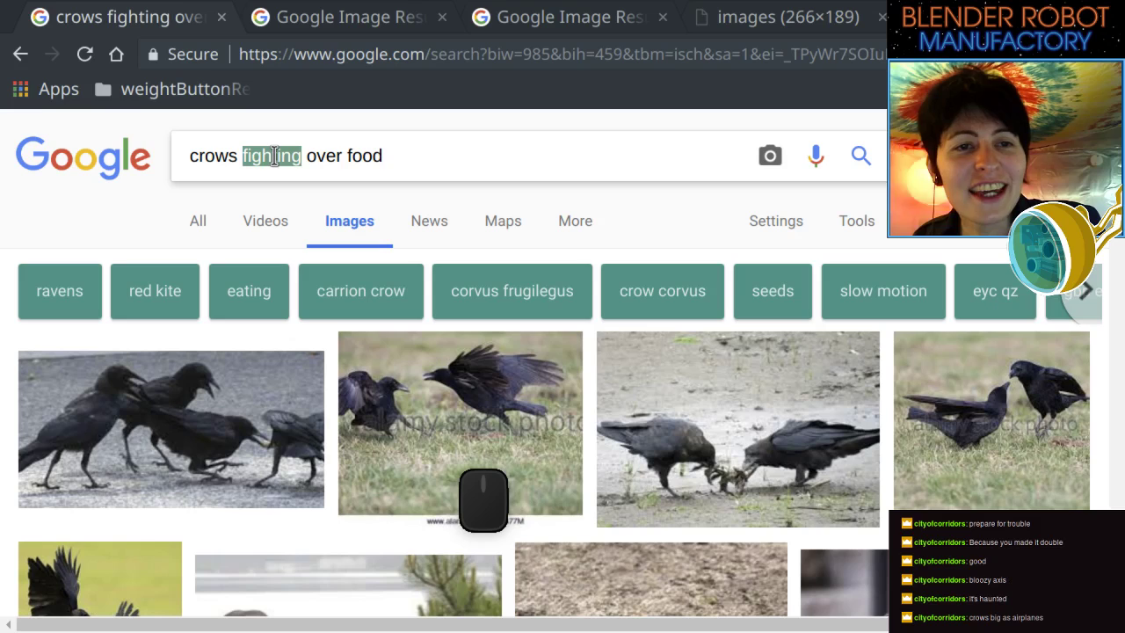
left_click(275, 155)
left_click(521, 259)
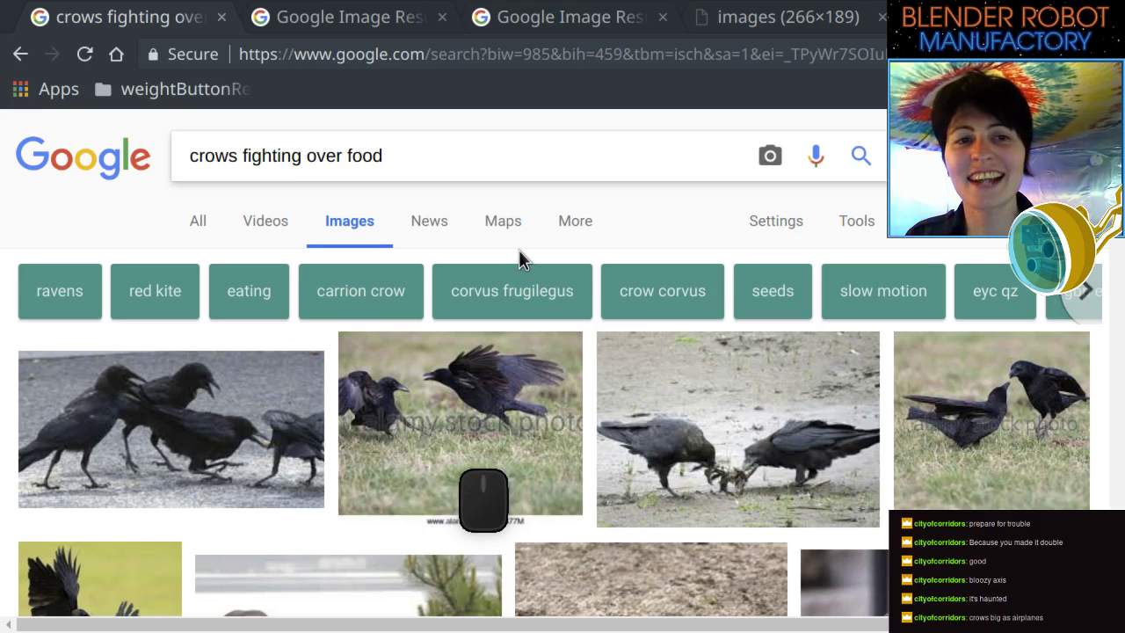
type("in air")
key("Return")
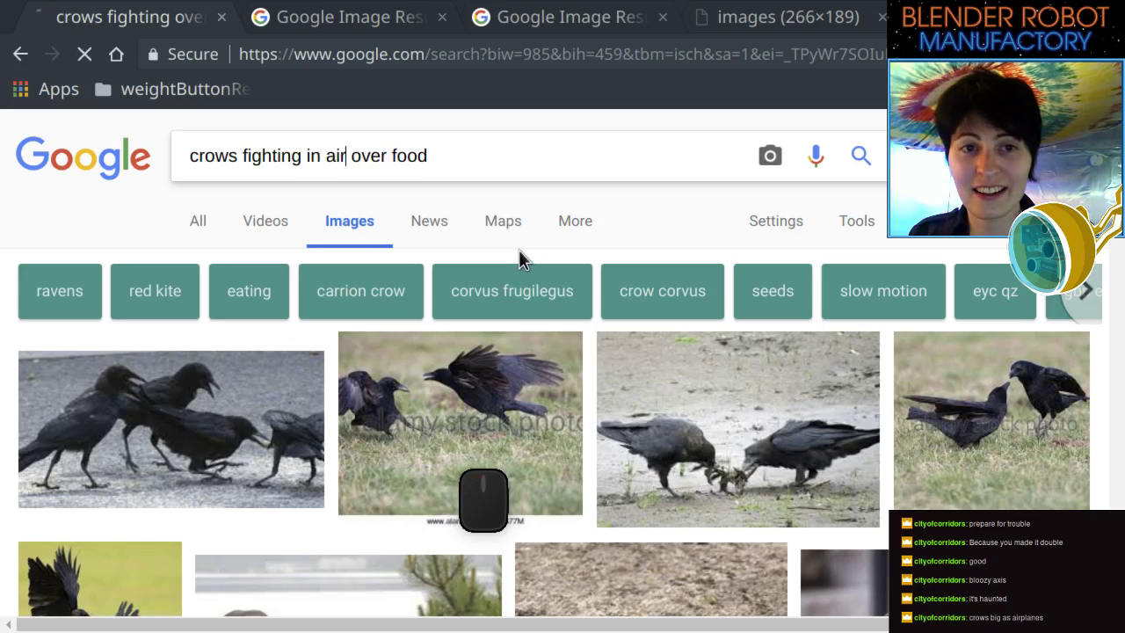
Find the quora.com picture of two crows fighting in flight in the results and open it as an image in a new tab.
scroll(524, 254, "down", 5)
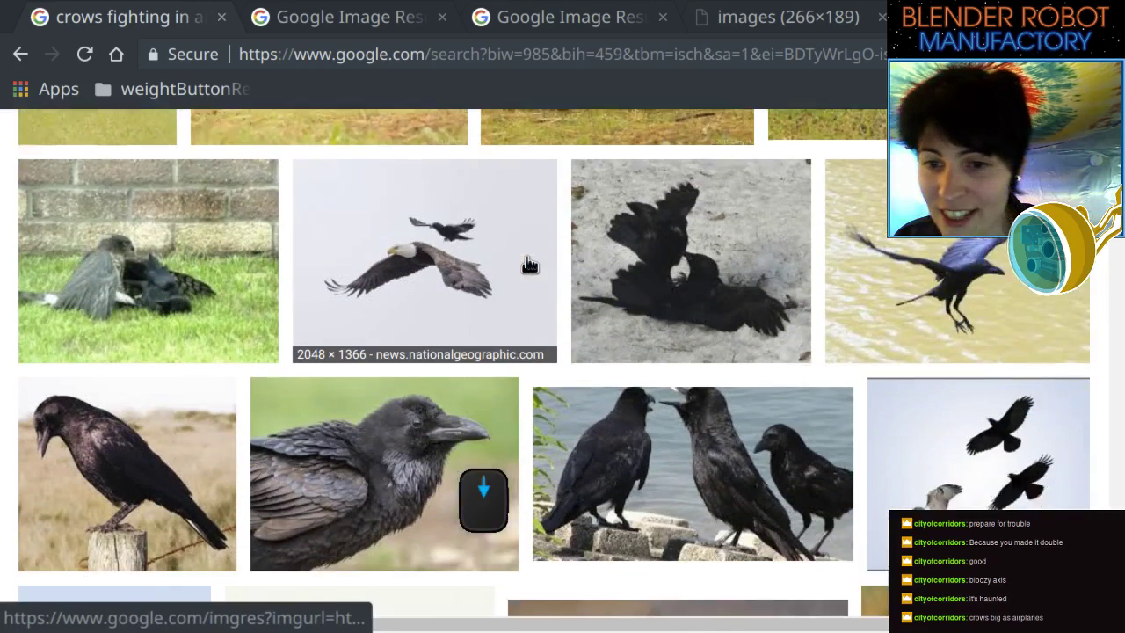
scroll(529, 264, "down", 4)
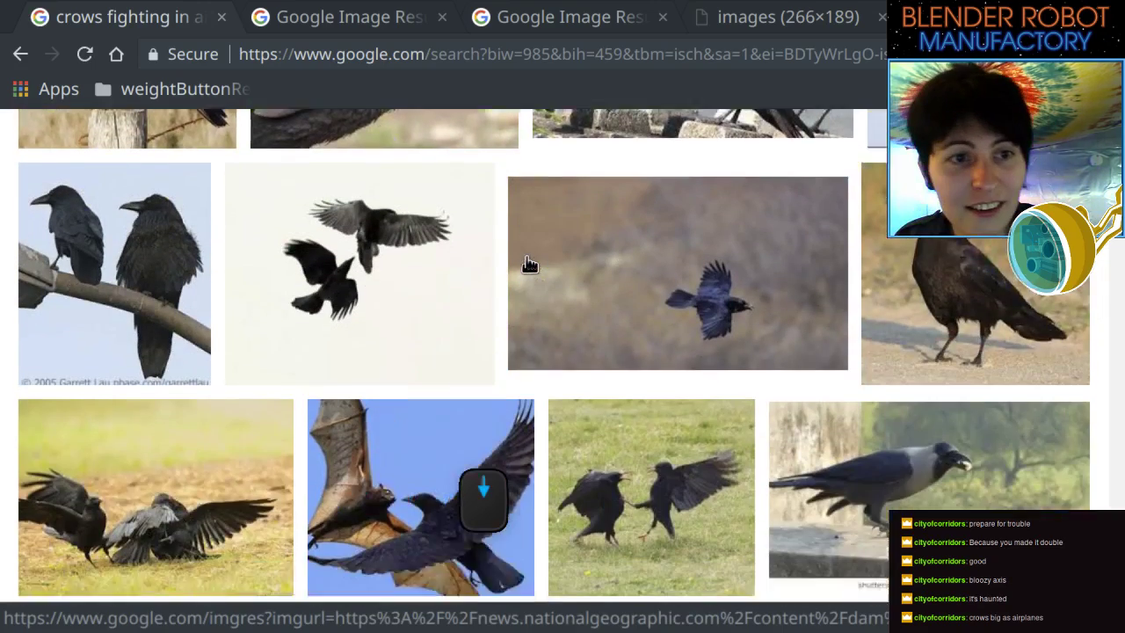
scroll(529, 264, "down", 5)
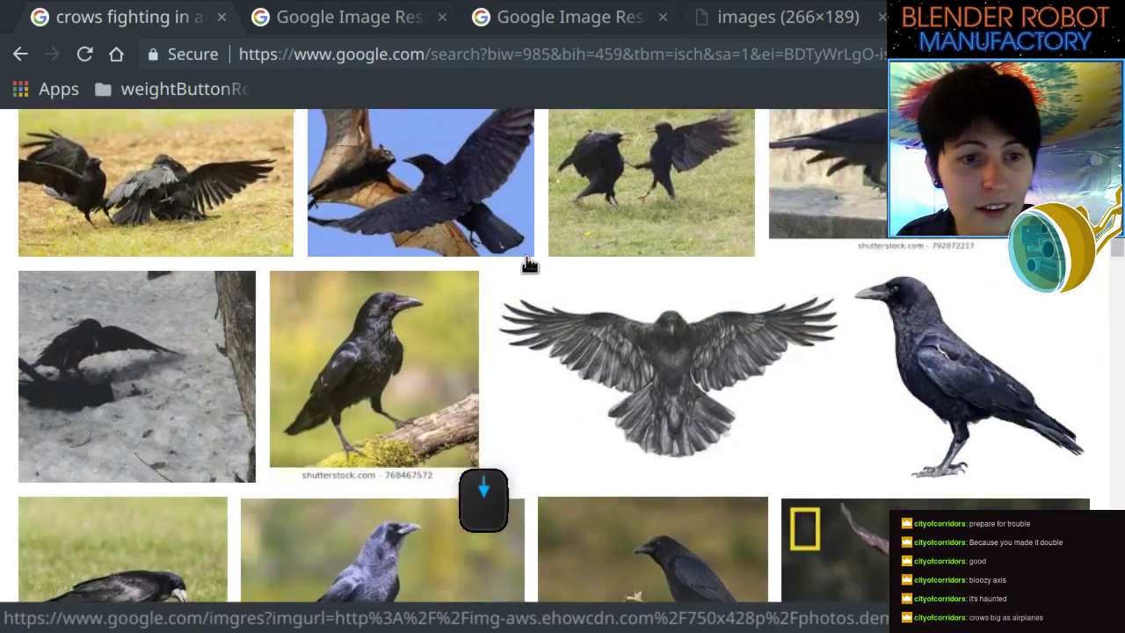
scroll(529, 264, "down", 4)
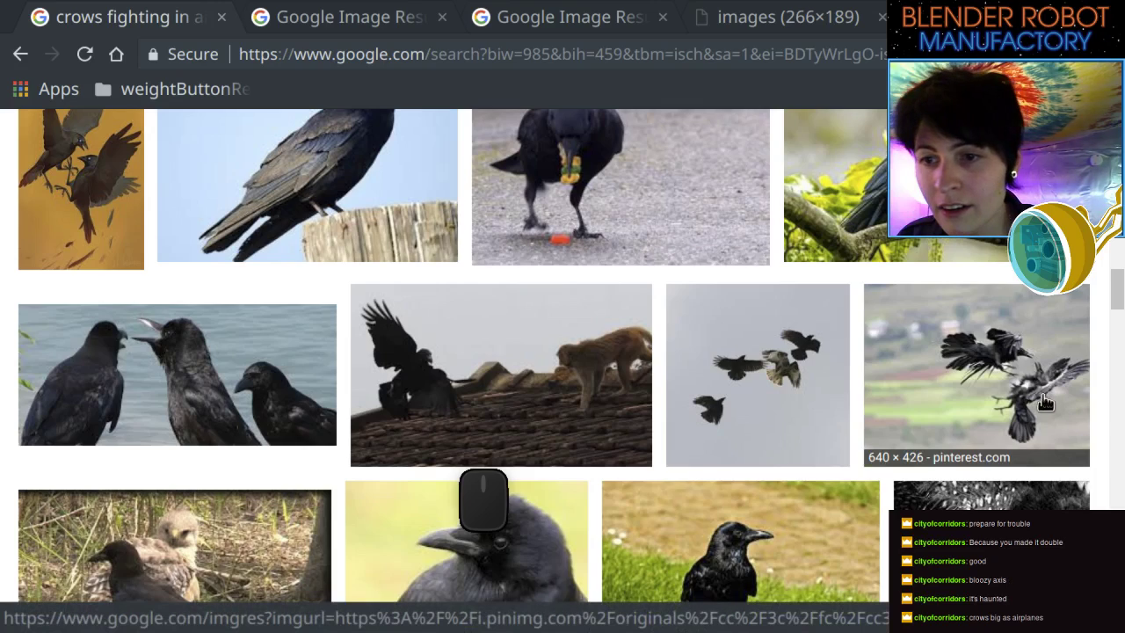
scroll(1035, 400, "up", 4)
scroll(1033, 400, "up", 5)
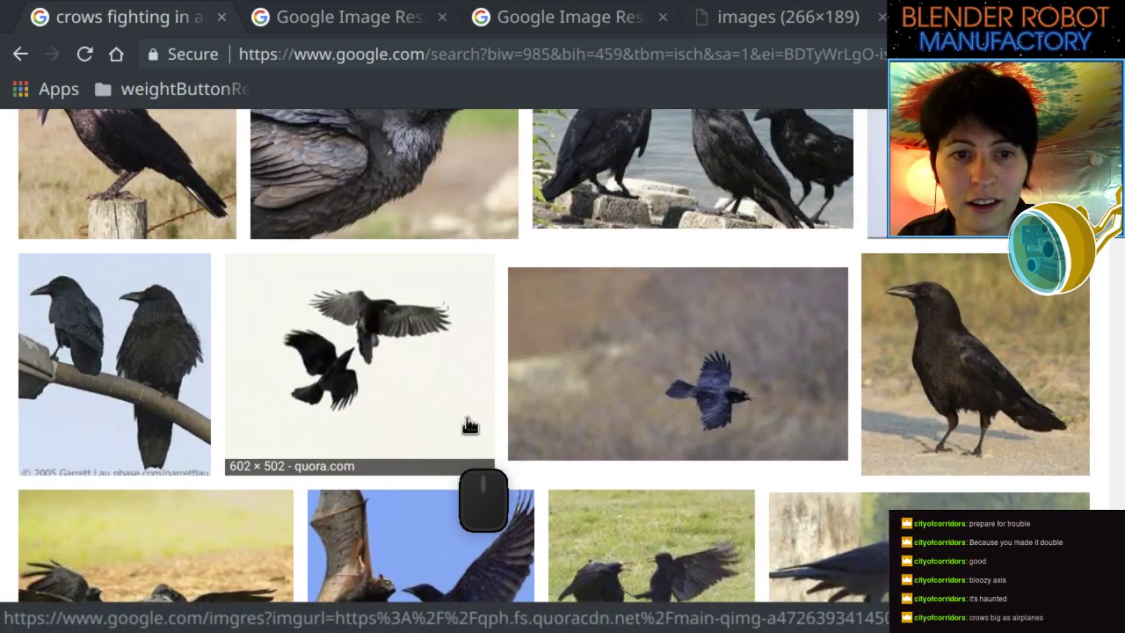
right_click(422, 370)
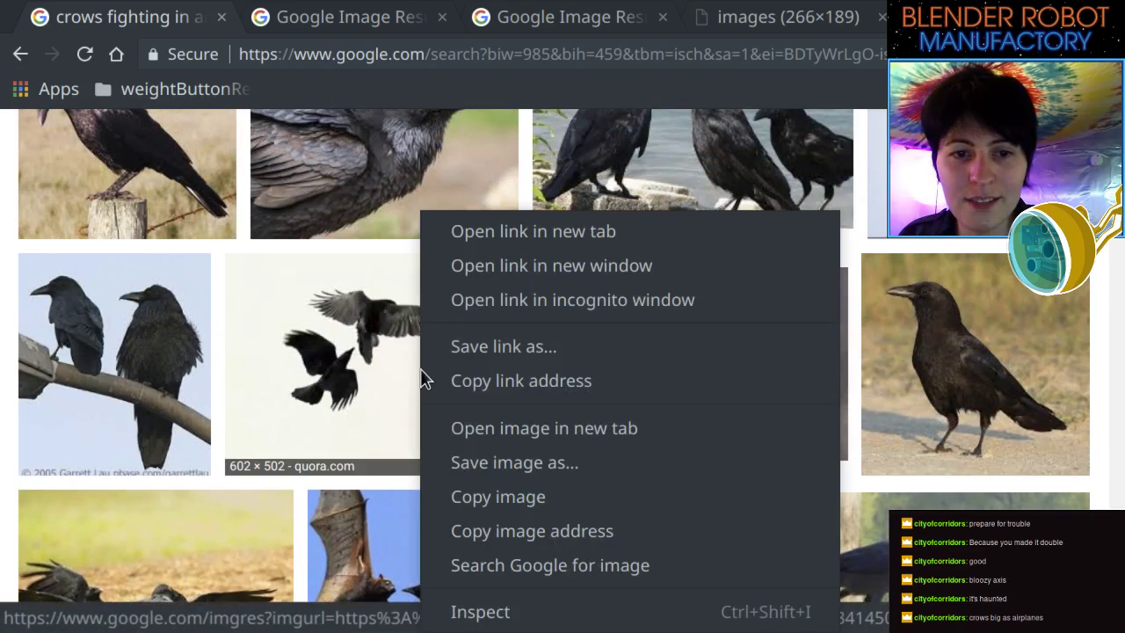
left_click(576, 427)
left_click(876, 30)
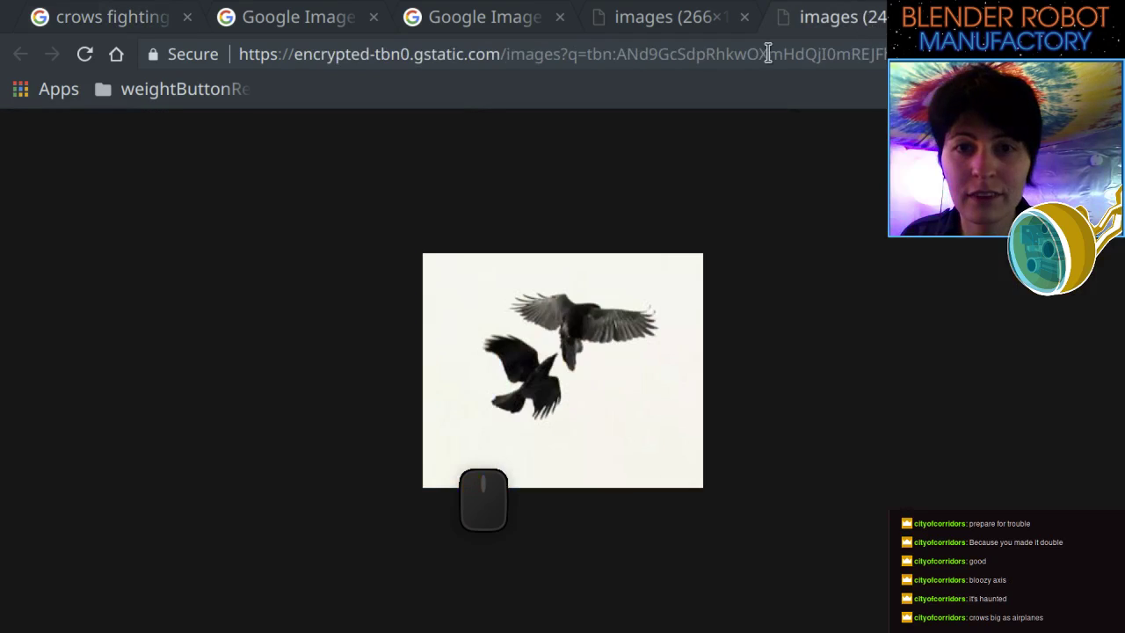
Return to the crow image results and replace the search with "dragonfly".
left_click(134, 19)
scroll(567, 454, "up", 10)
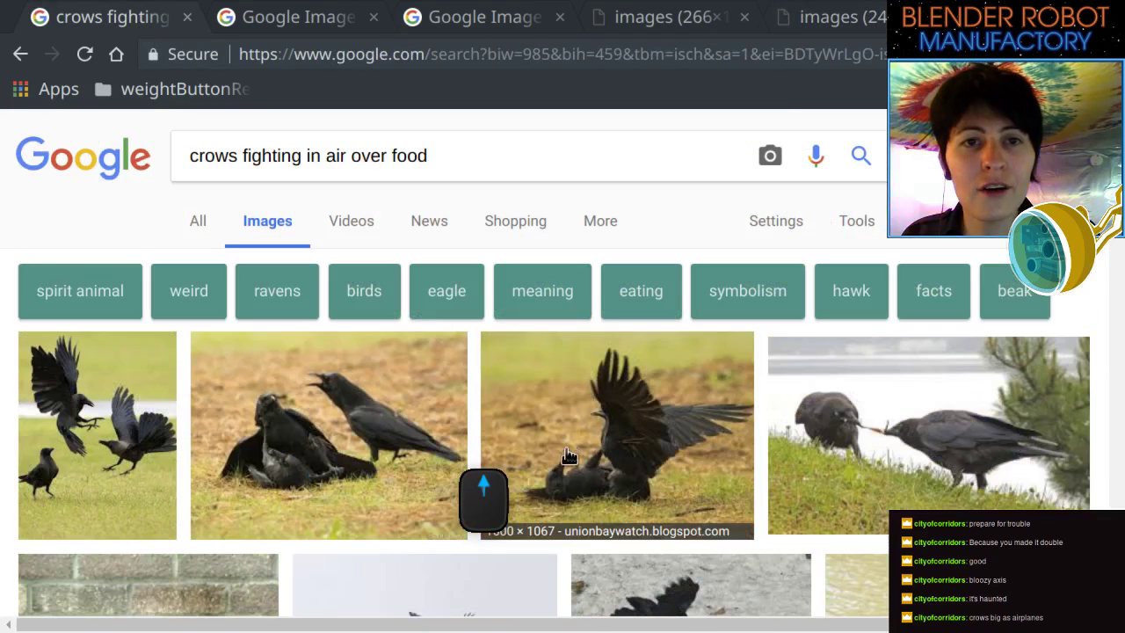
triple_click(469, 162)
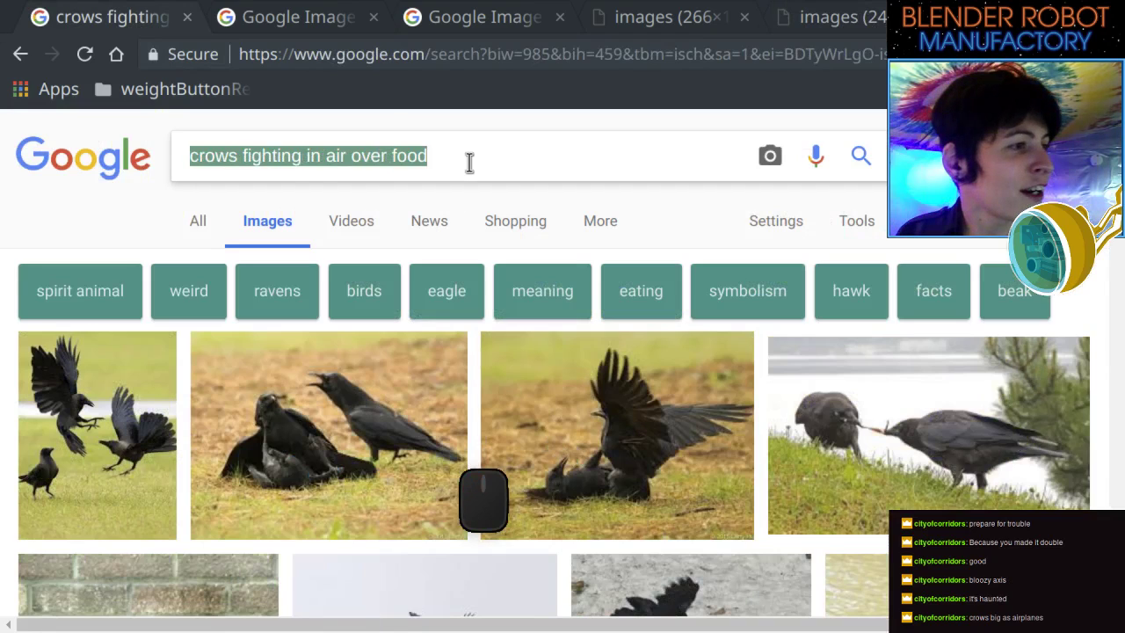
double_click(469, 162)
triple_click(469, 162)
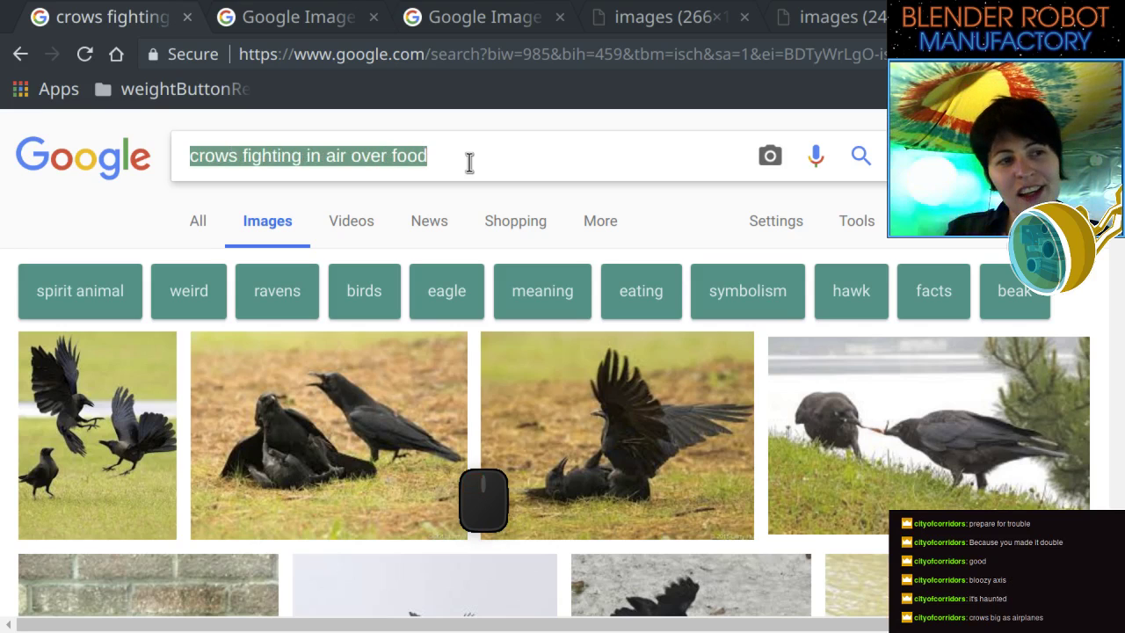
type("dragon")
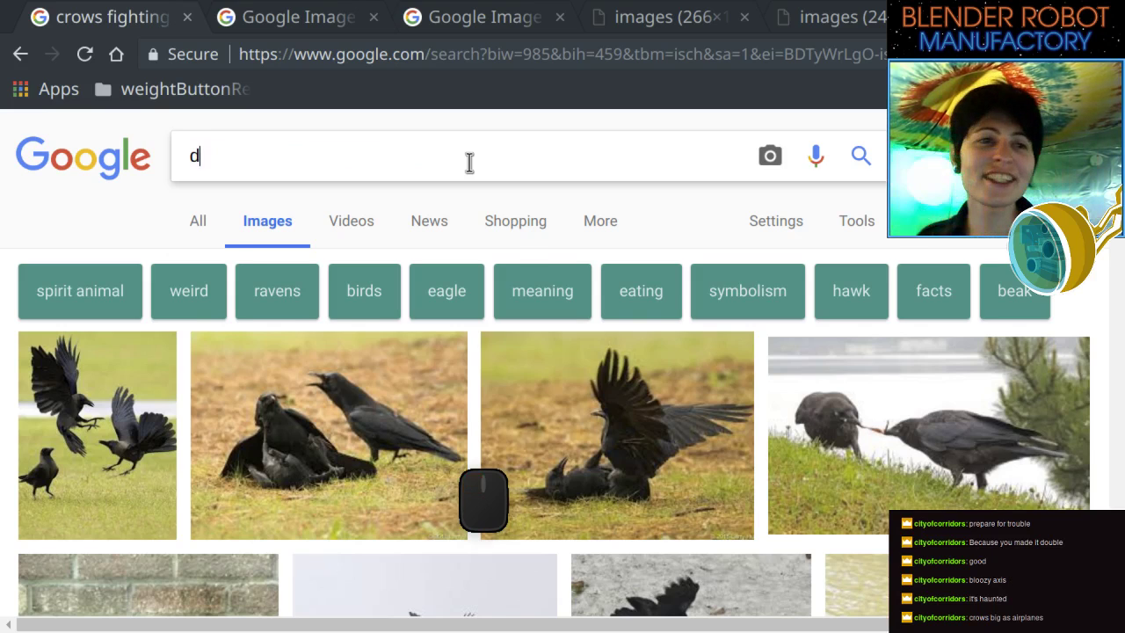
type("fly")
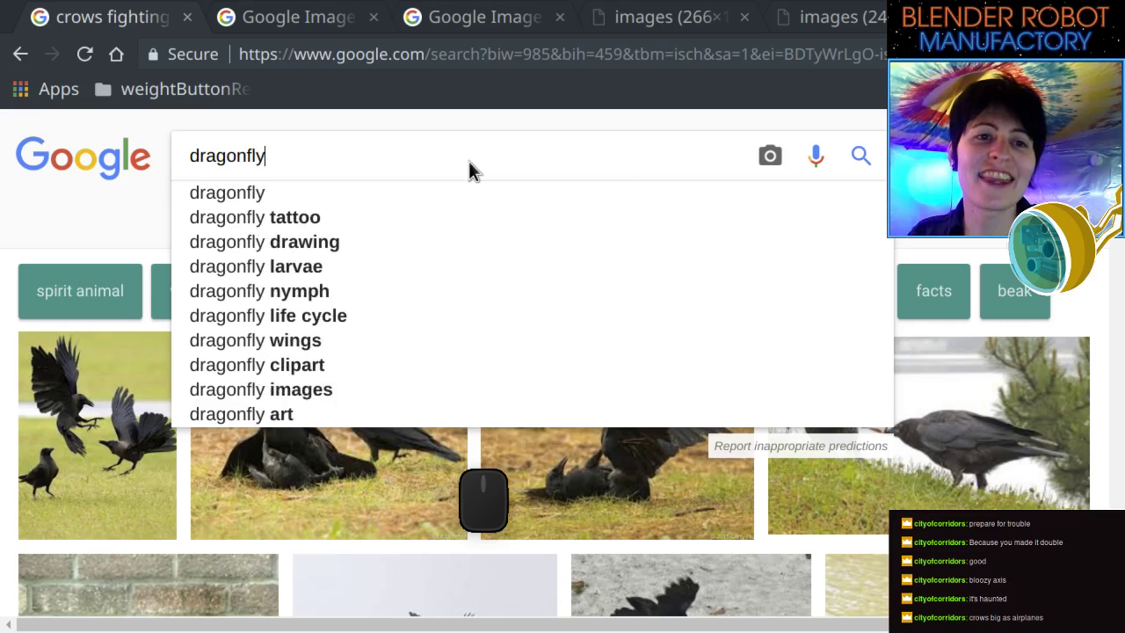
key("Return")
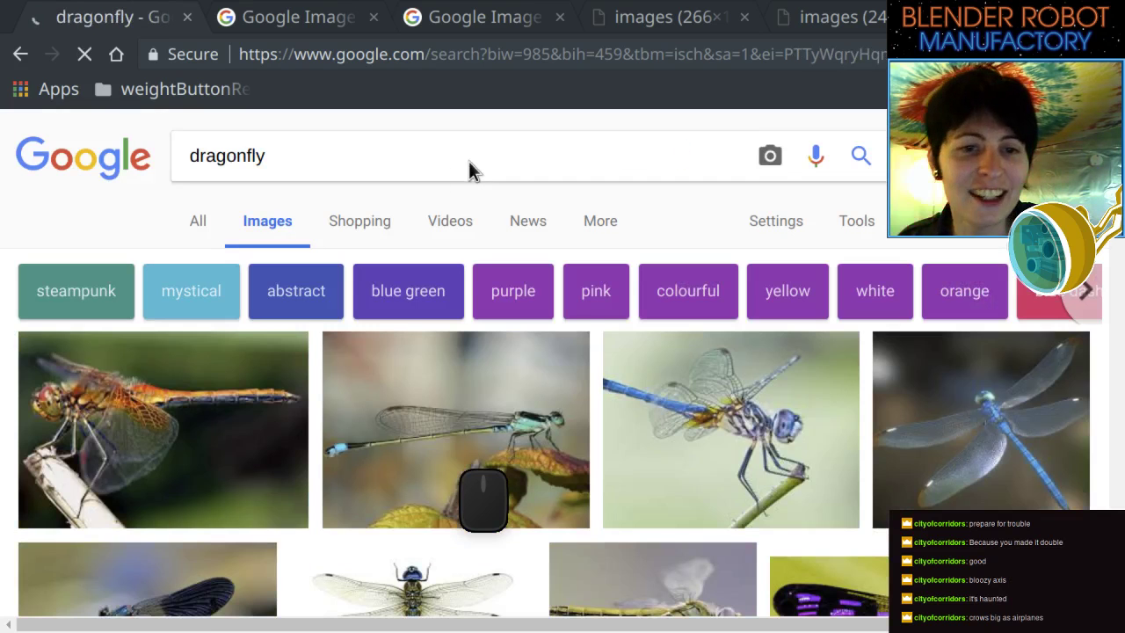
Look through the first dragonfly pictures and preview the mnn.com image of a blue dragonfly perched on a stem.
scroll(565, 368, "down", 2)
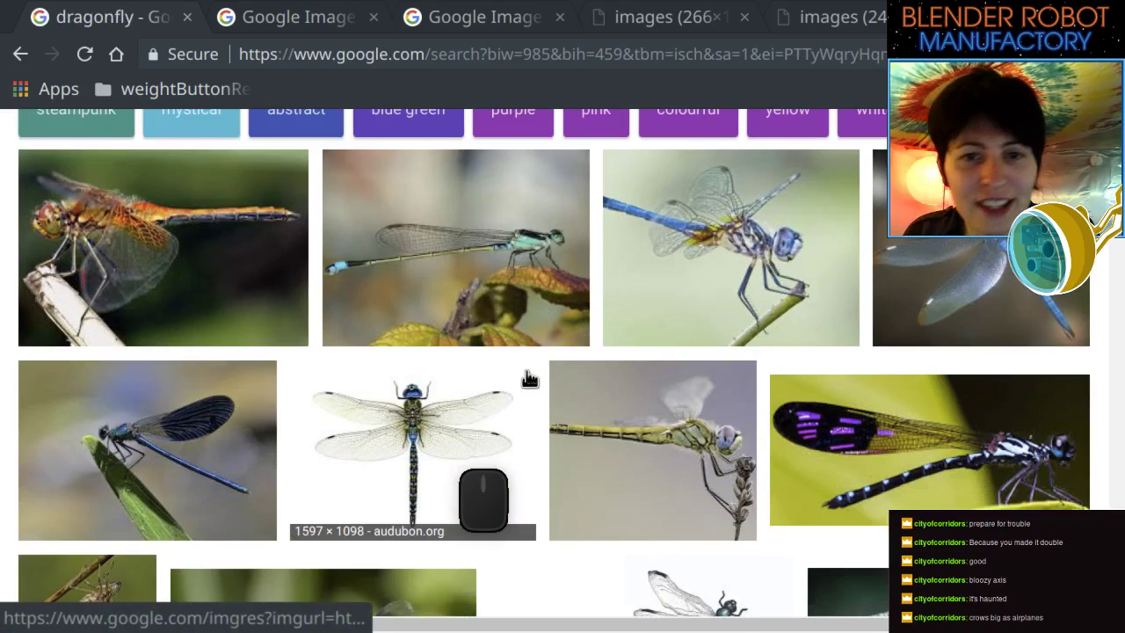
scroll(529, 378, "down", 1)
scroll(529, 378, "up", 3)
scroll(755, 332, "down", 2)
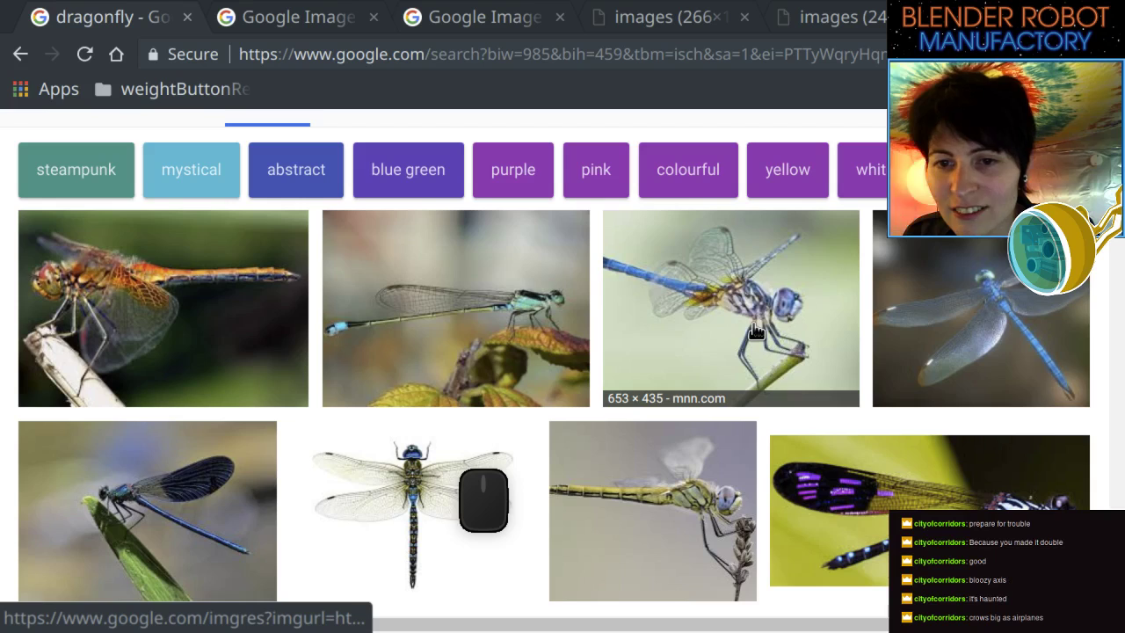
left_click(756, 332)
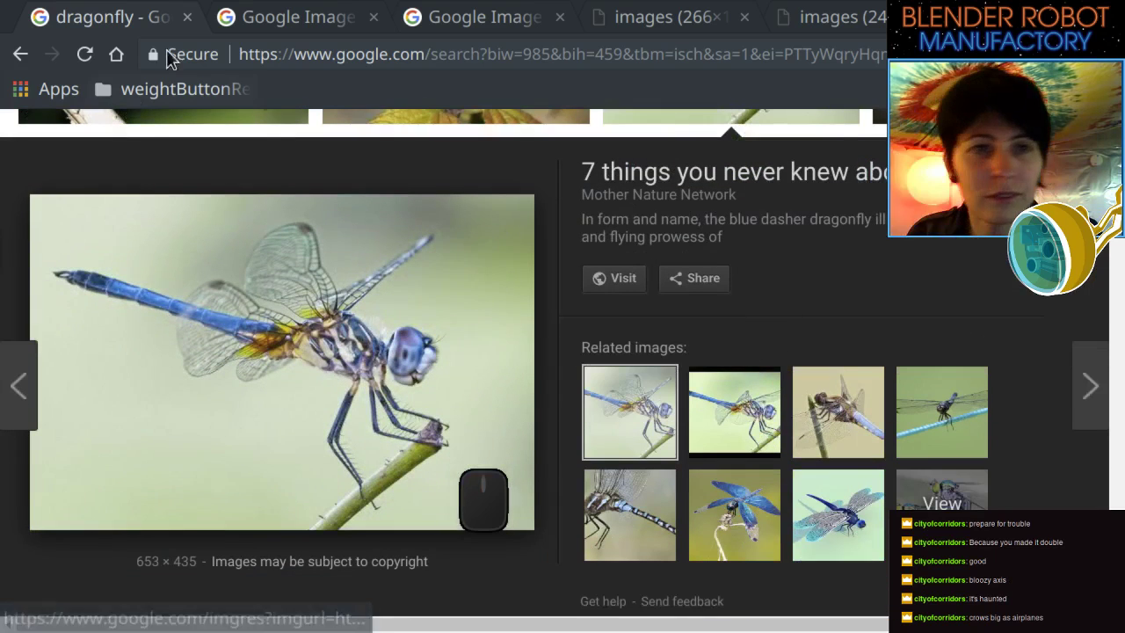
Search for "beetle" in a new tab and show the image results.
left_click(737, 16)
key("ctrl+t")
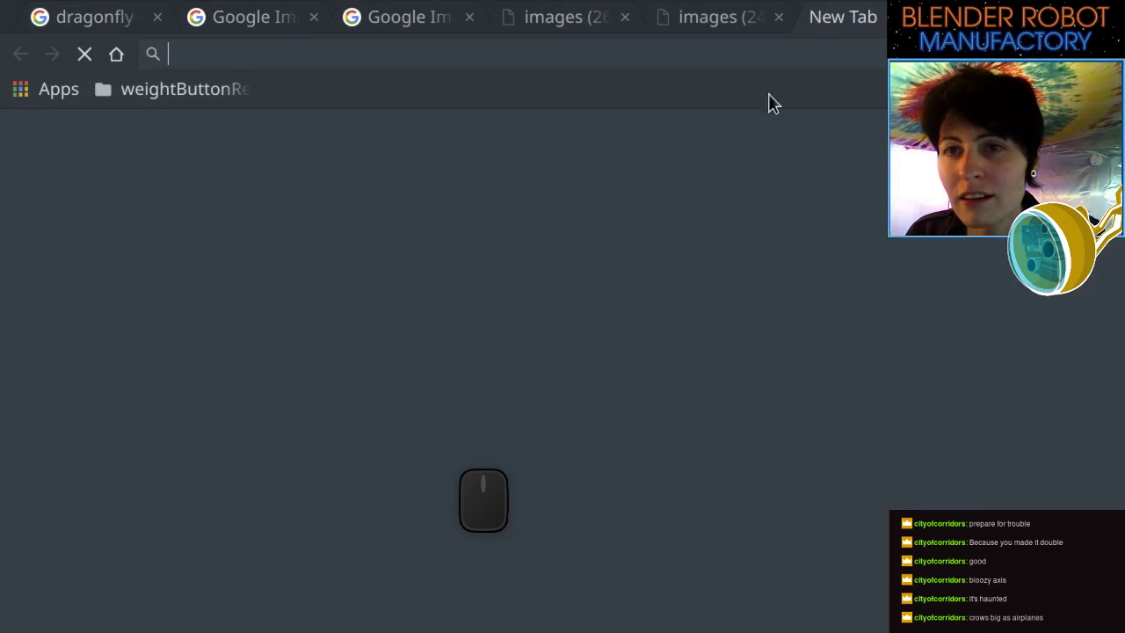
left_click(319, 442)
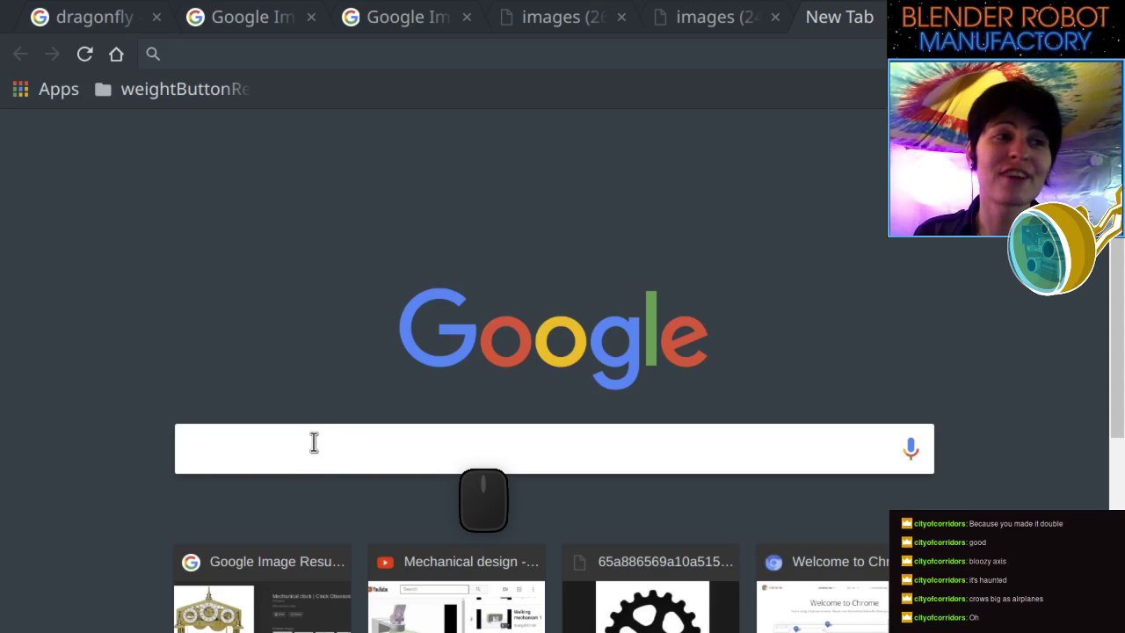
type("beetle")
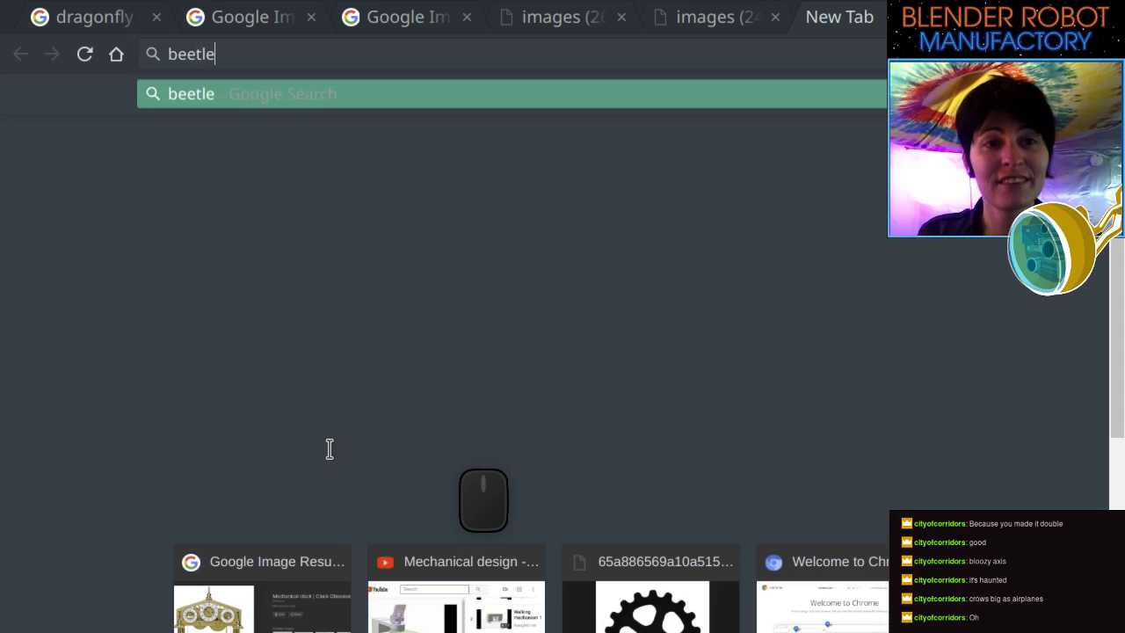
key("BackSpace")
key("BackSpace")
key("BackSpace")
type("tle")
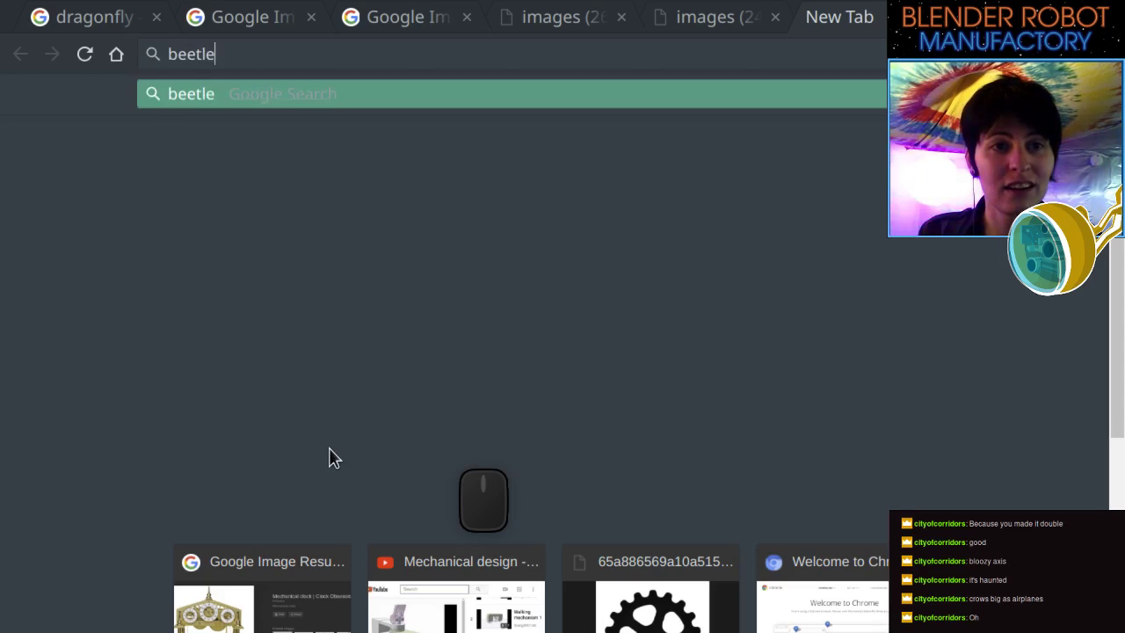
key("Return")
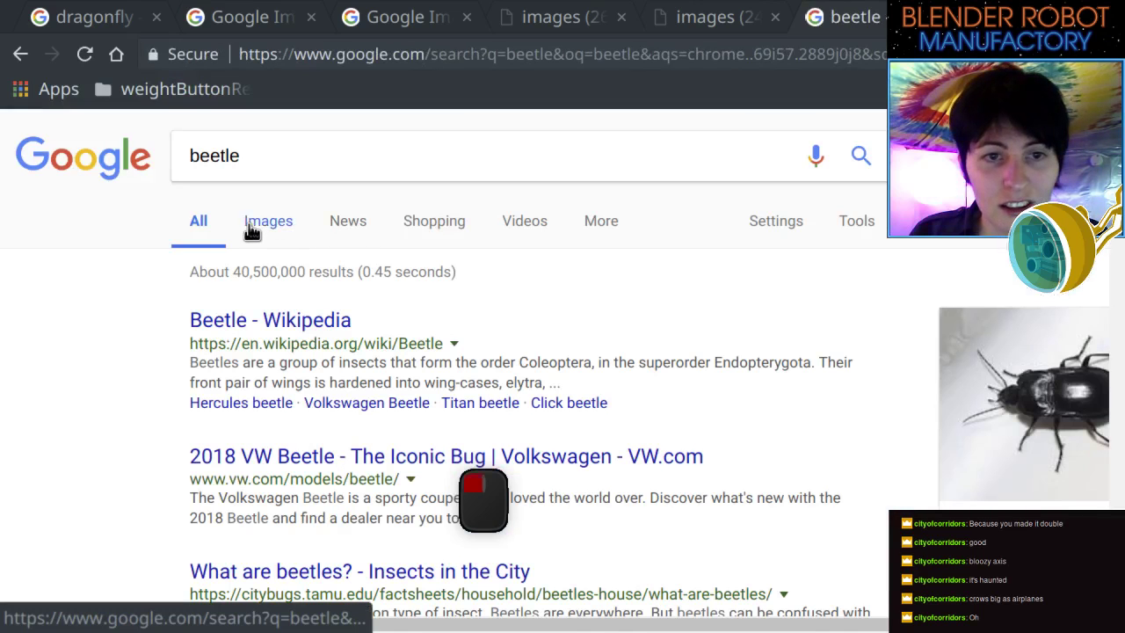
left_click(250, 226)
Look through the first beetle pictures and preview the Wikipedia image of the yellow-backed Hercules beetle.
scroll(389, 365, "down", 1)
scroll(389, 364, "down", 2)
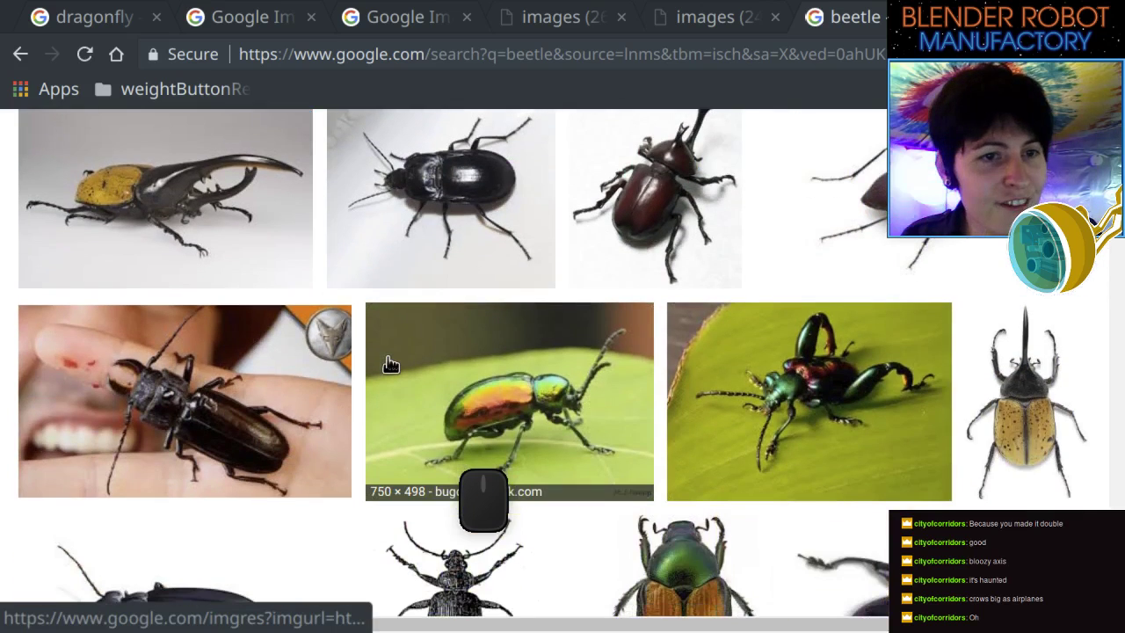
scroll(389, 365, "up", 1)
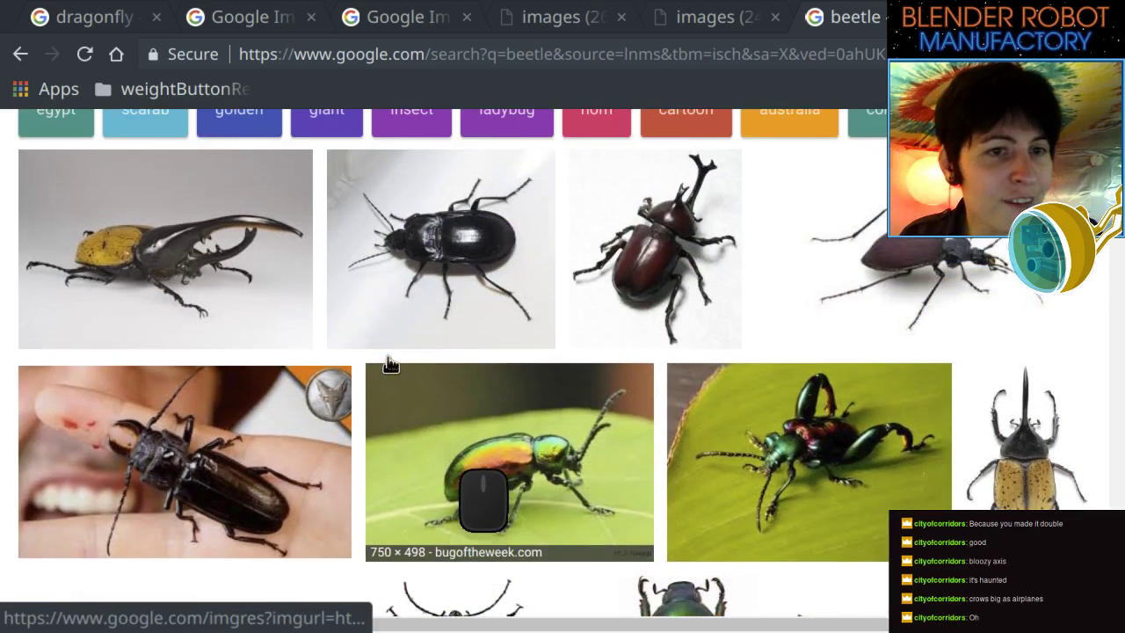
right_click(243, 276)
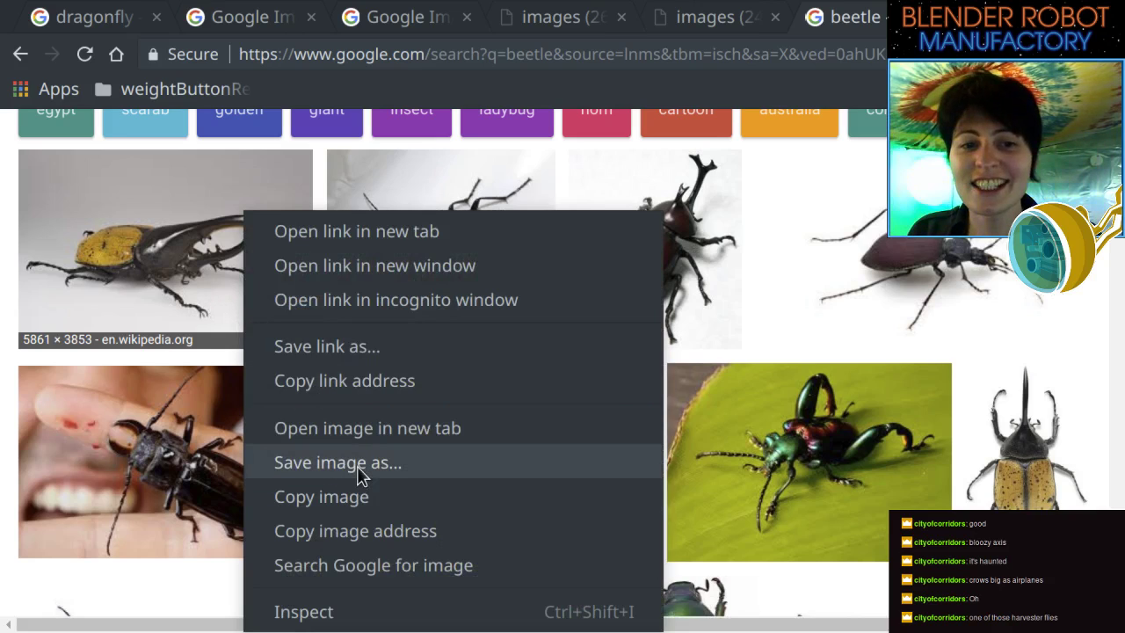
left_click(175, 239)
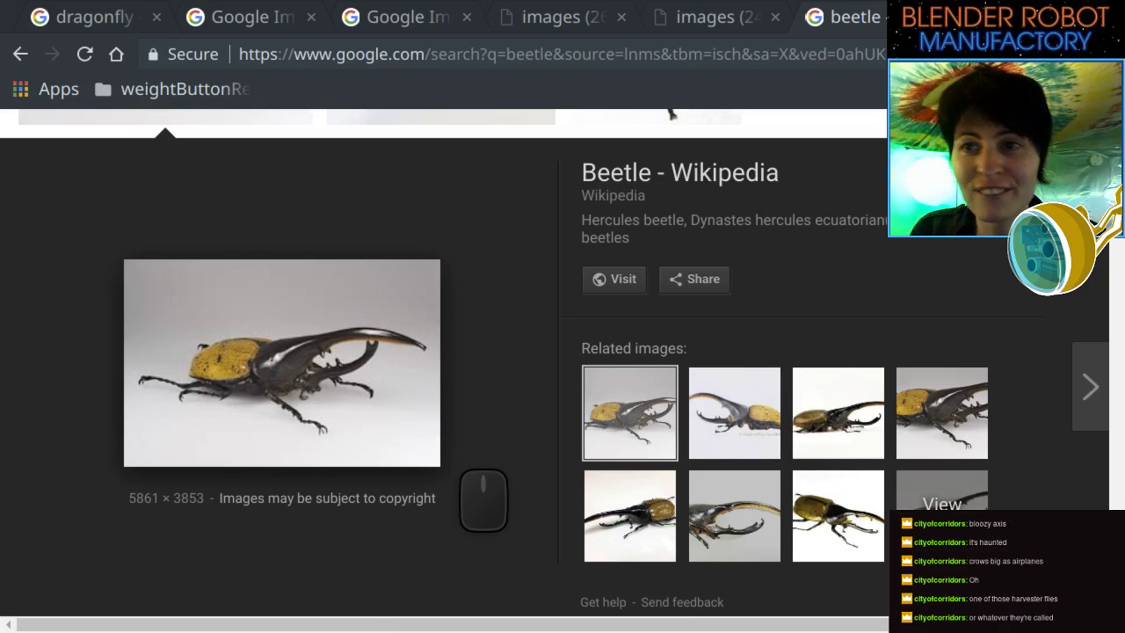
Search for "harvester fly" in a new tab and show the image results.
key("ctrl+t")
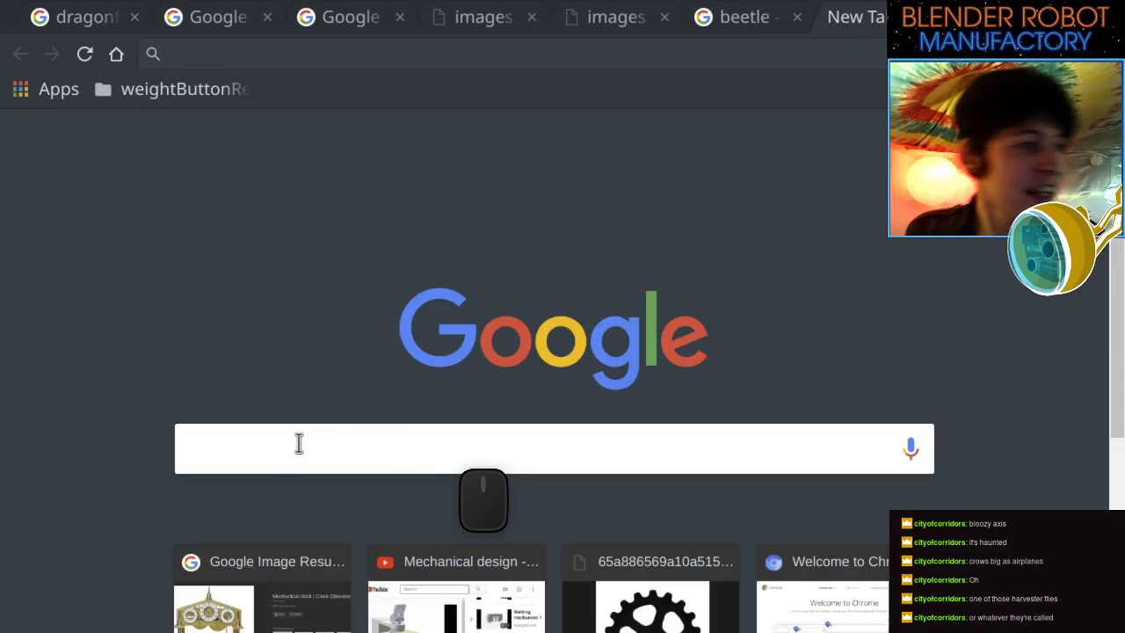
type("fly")
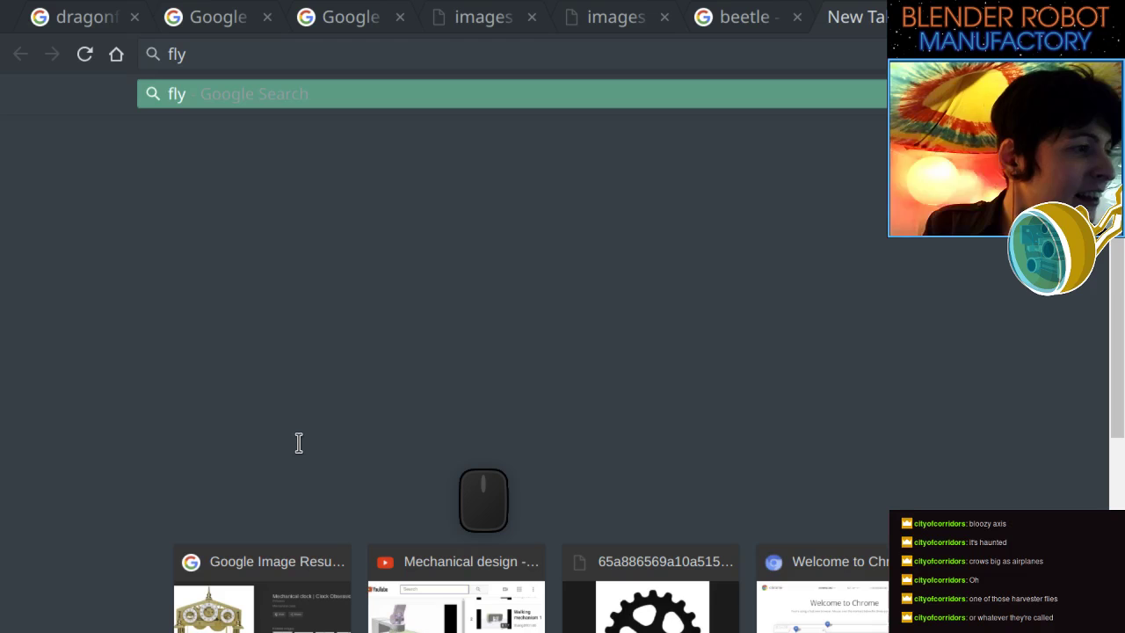
key("BackSpace")
key("BackSpace")
key("BackSpace")
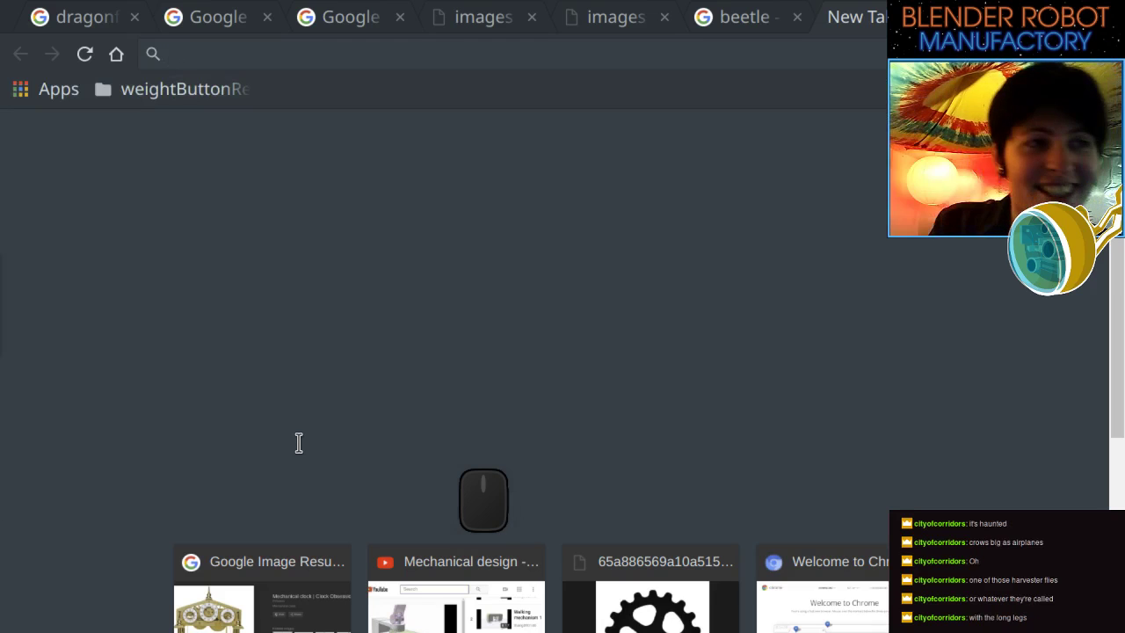
type("harvester")
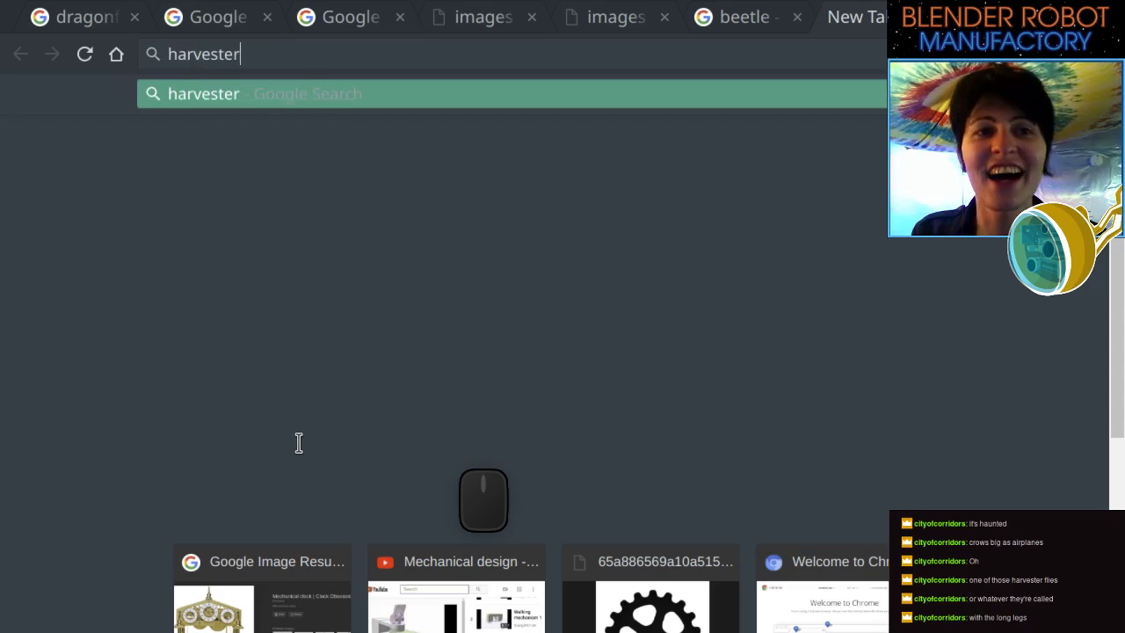
type(" fly")
key("Return")
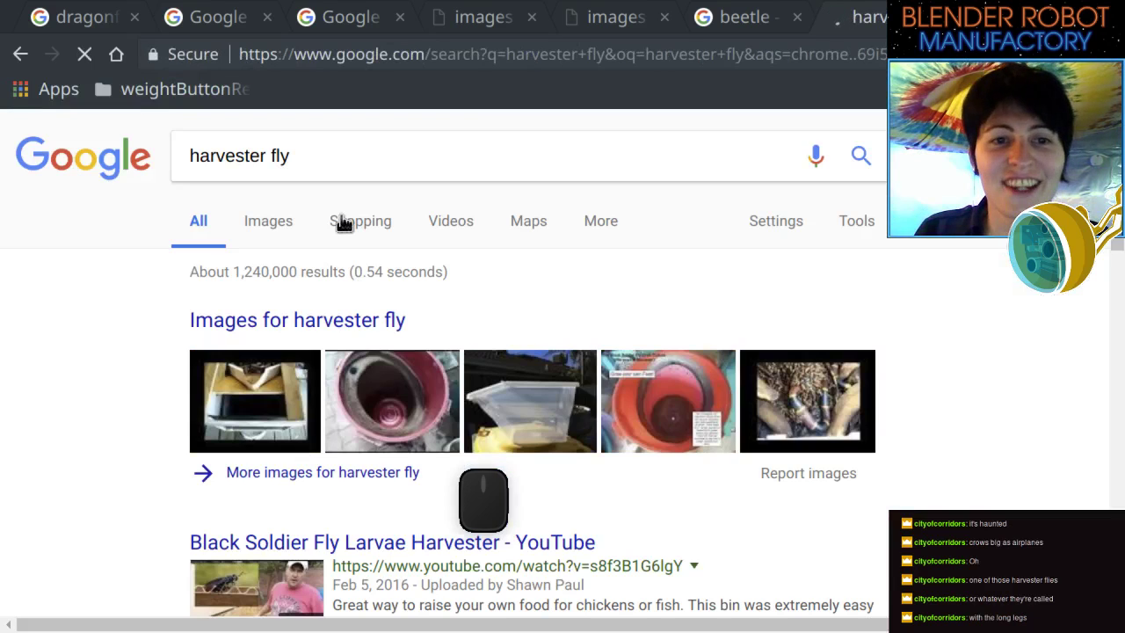
left_click(289, 222)
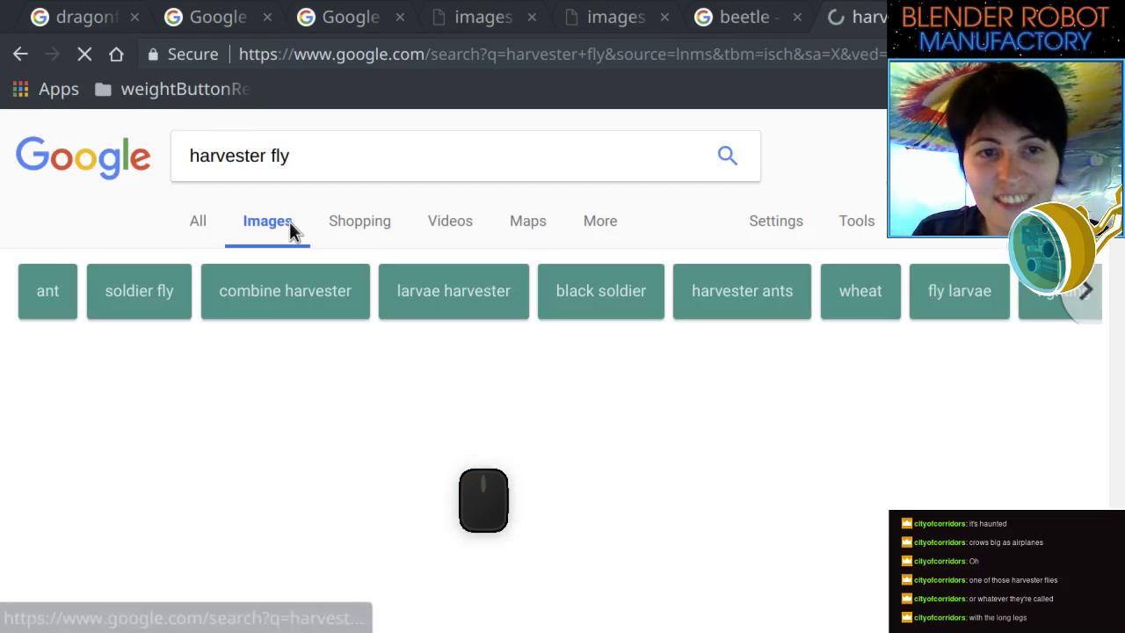
Look through the harvester fly image results for a suitable long-legged insect reference.
scroll(290, 224, "down", 3)
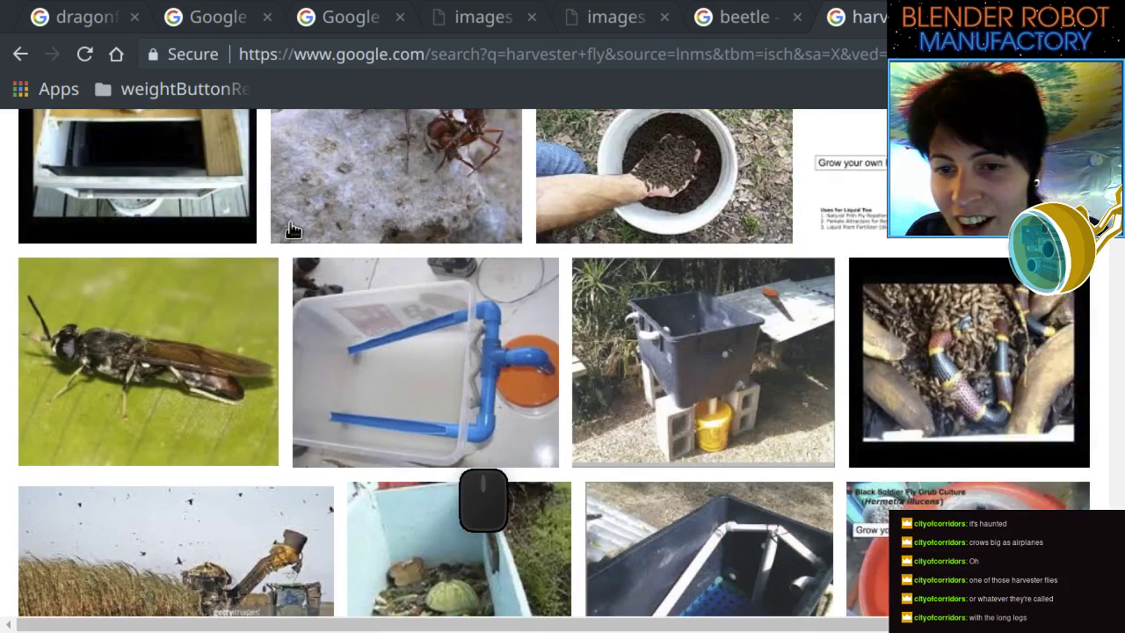
scroll(293, 228, "down", 3)
scroll(292, 229, "up", 3)
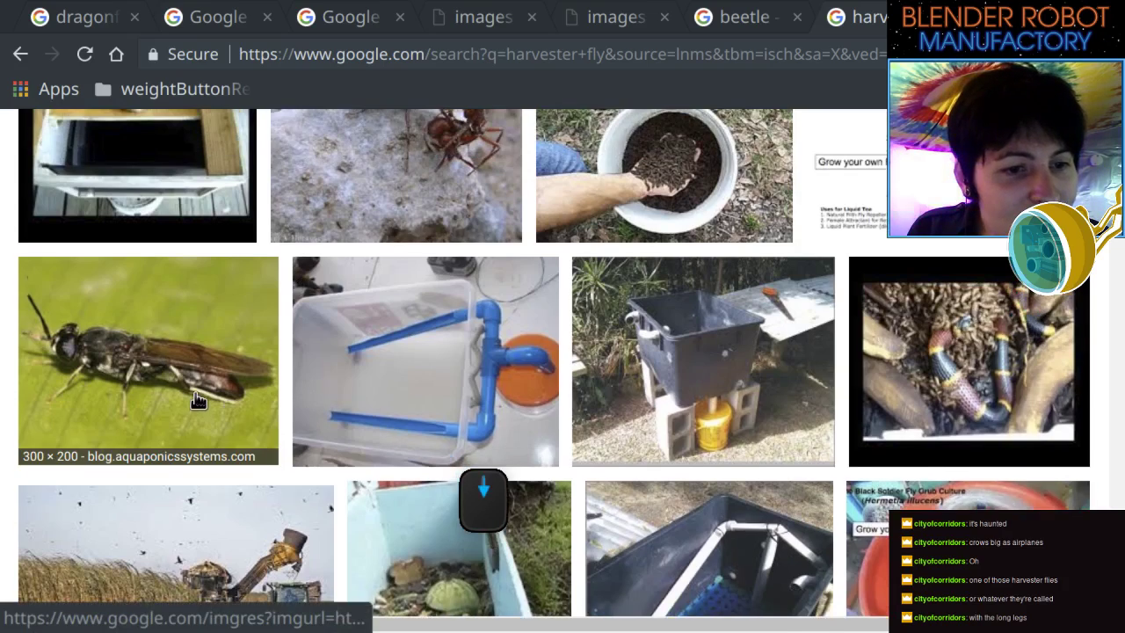
scroll(198, 401, "down", 5)
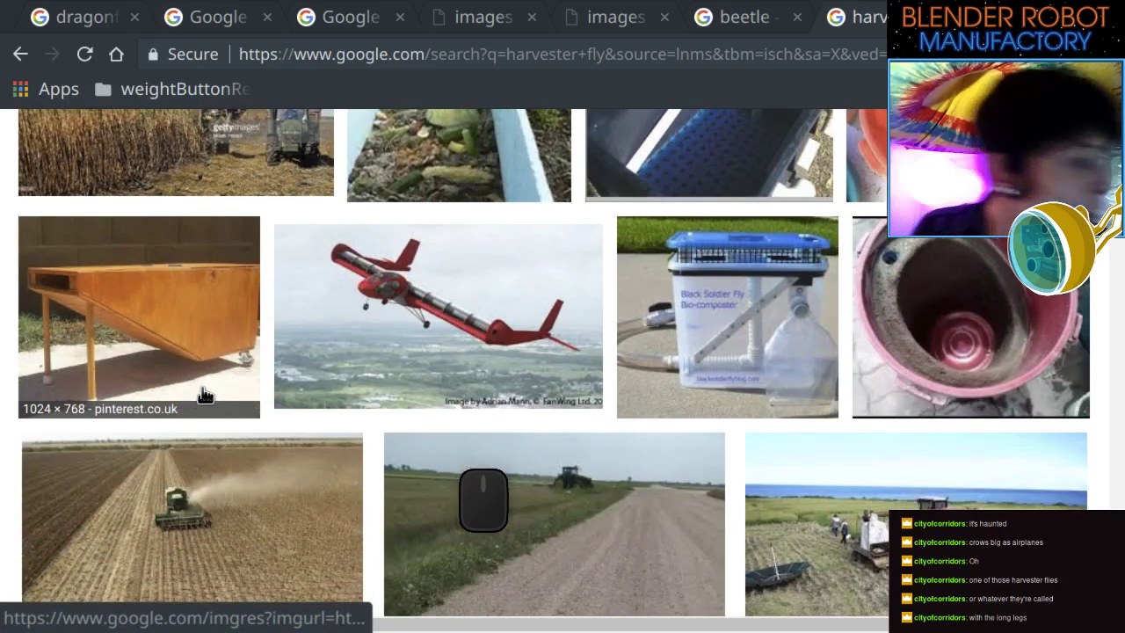
scroll(211, 384, "down", 1)
scroll(210, 384, "down", 6)
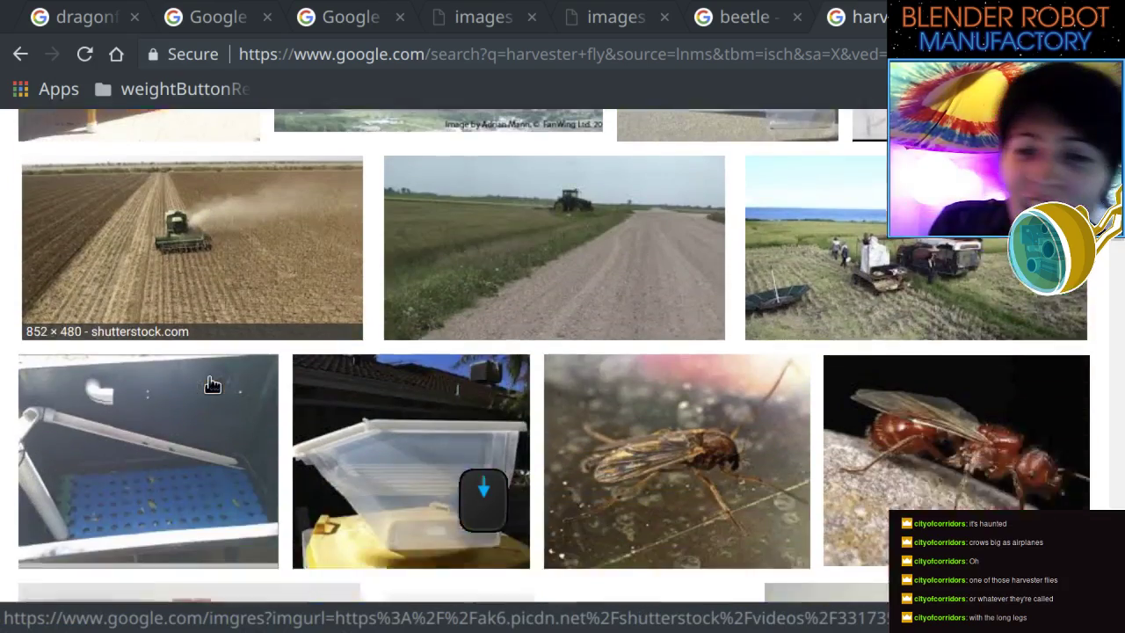
scroll(211, 384, "up", 1)
scroll(211, 384, "down", 6)
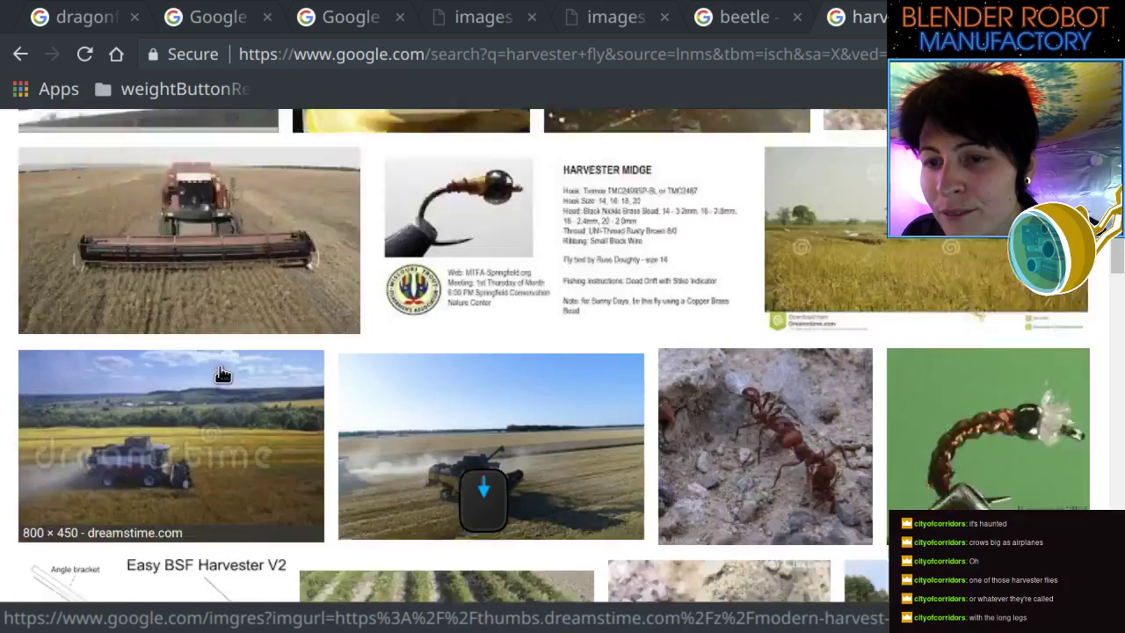
scroll(222, 373, "up", 15)
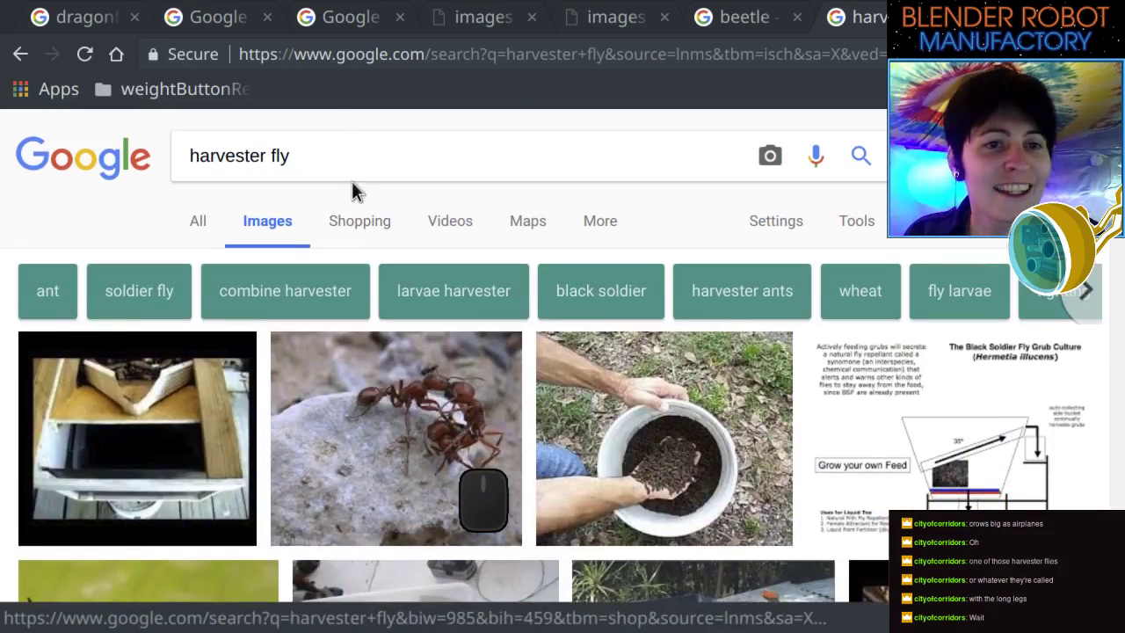
Change the image search to "long legged fly" and preview the Wikipedia picture of the orange-eyed fly on a leaf.
double_click(275, 156)
triple_click(237, 156)
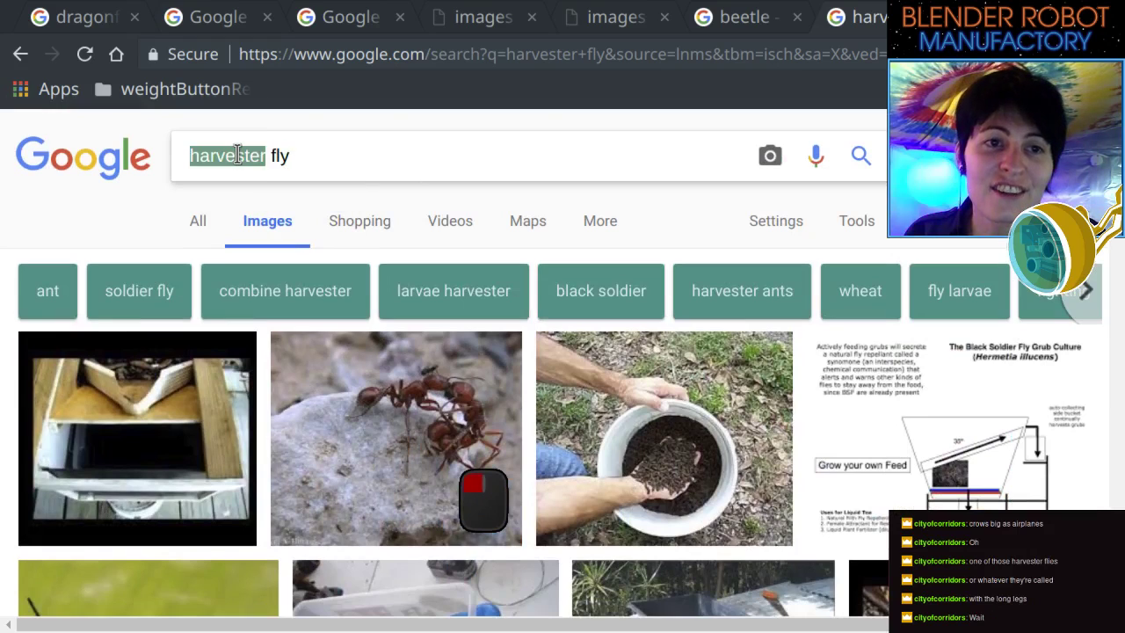
left_click(237, 155)
left_click_drag(270, 156, 119, 149)
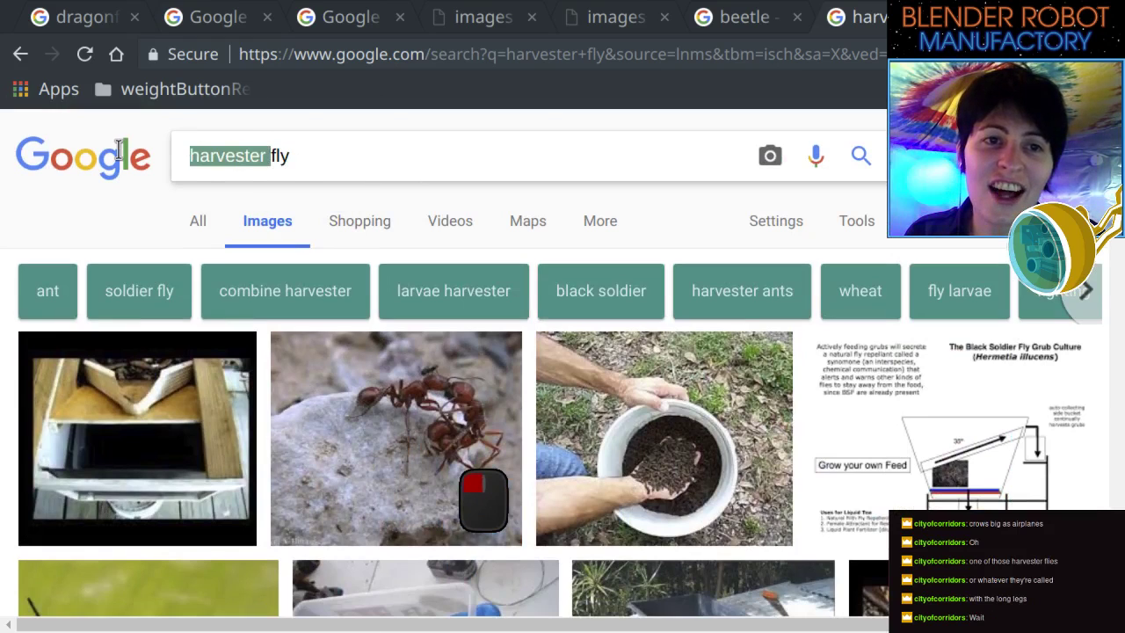
type("long legge")
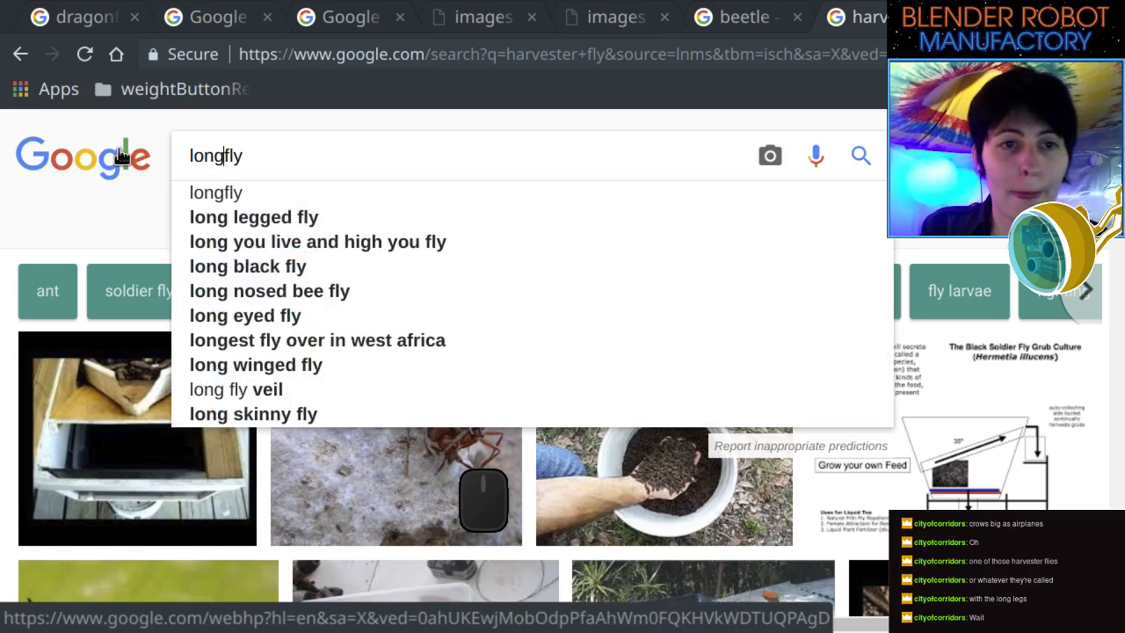
type("d")
key("Return")
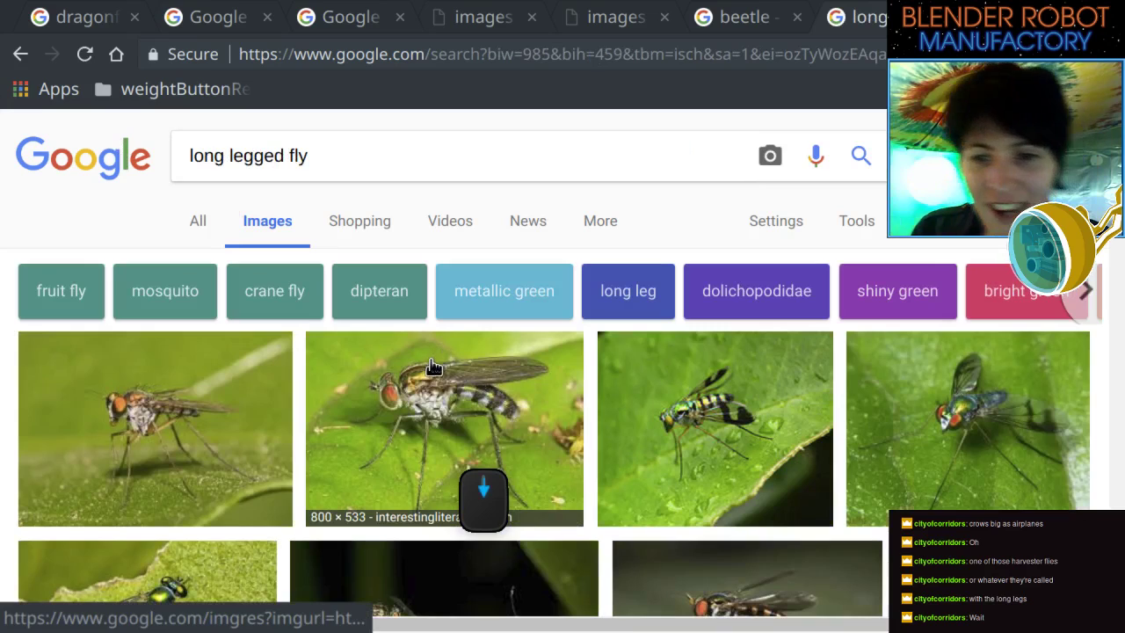
scroll(646, 511, "down", 1)
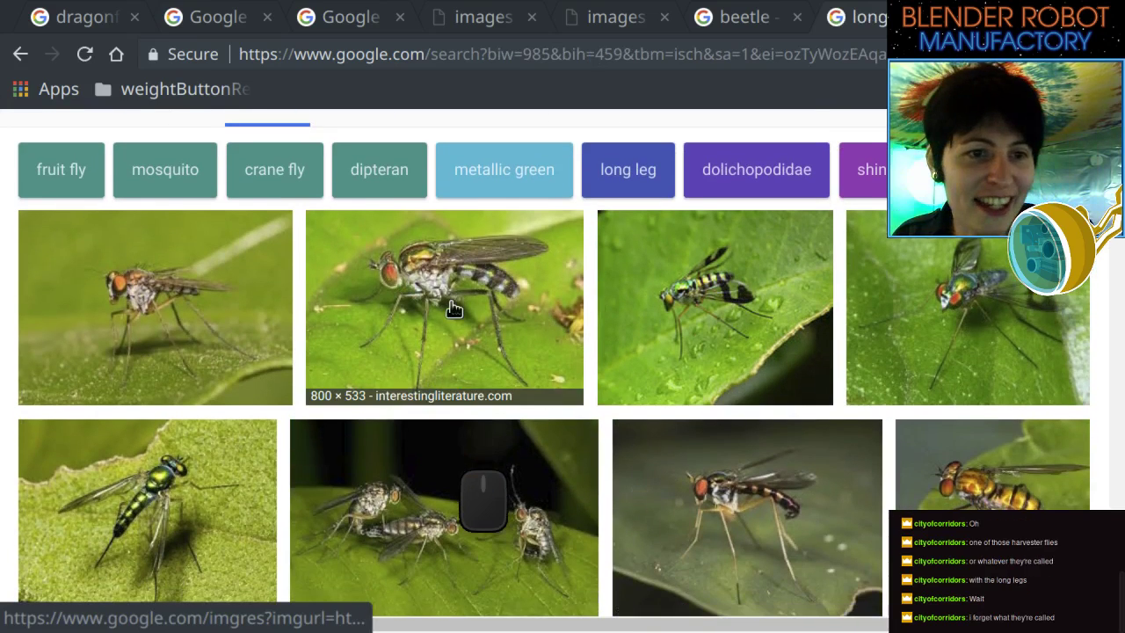
left_click(139, 361)
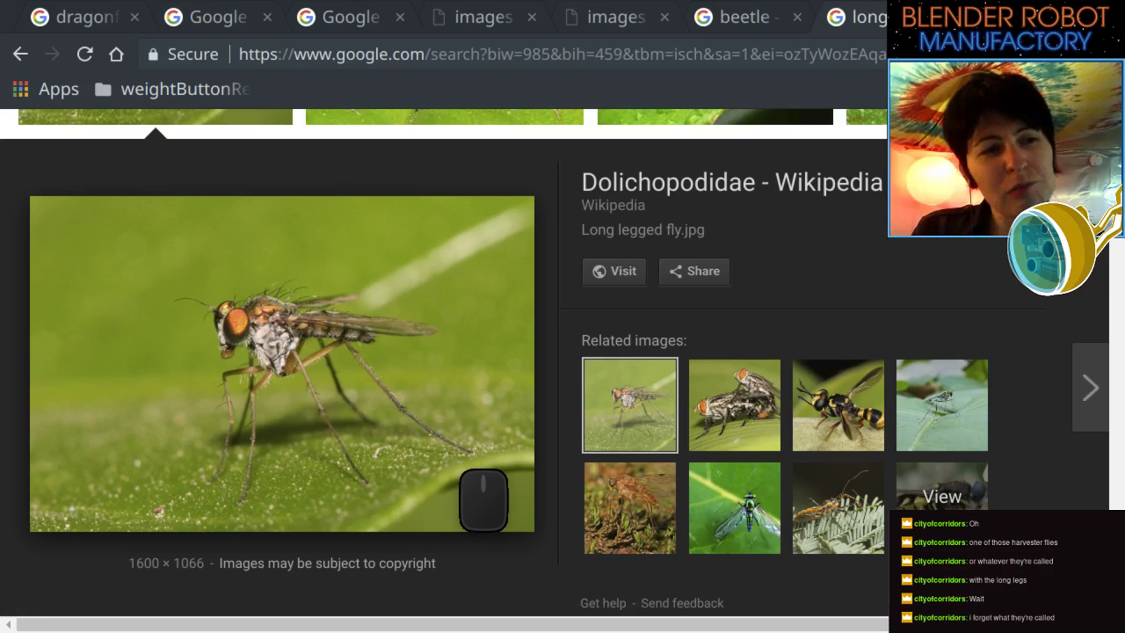
Review the collected reference tabs in order, from the dragonfly through the engines, crows and beetle to the long-legged fly.
left_click(88, 16)
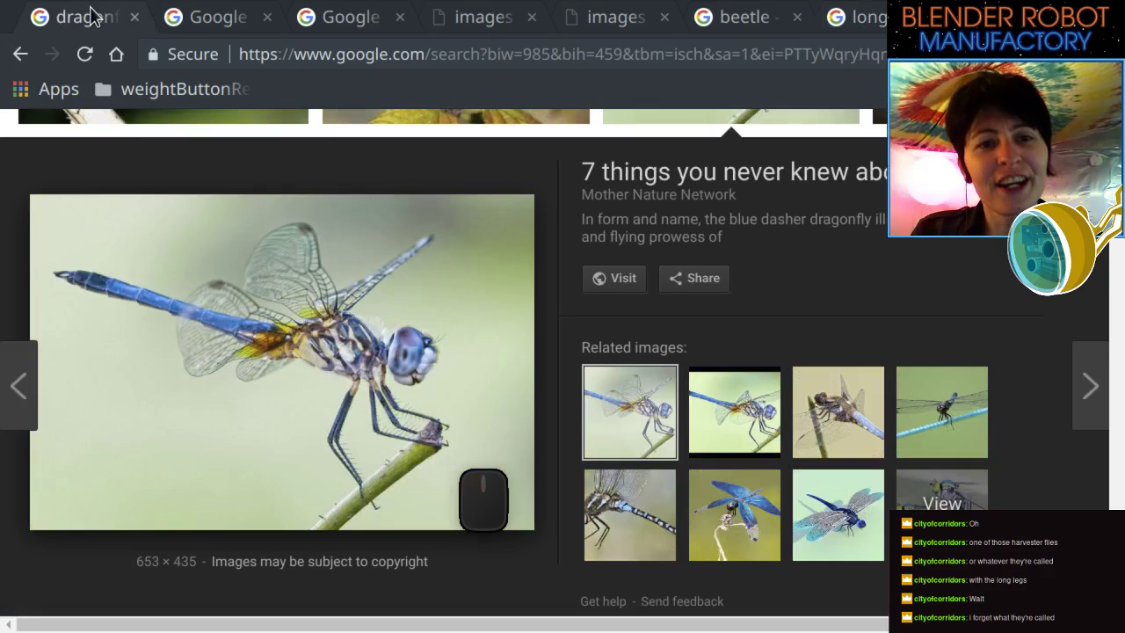
left_click(223, 25)
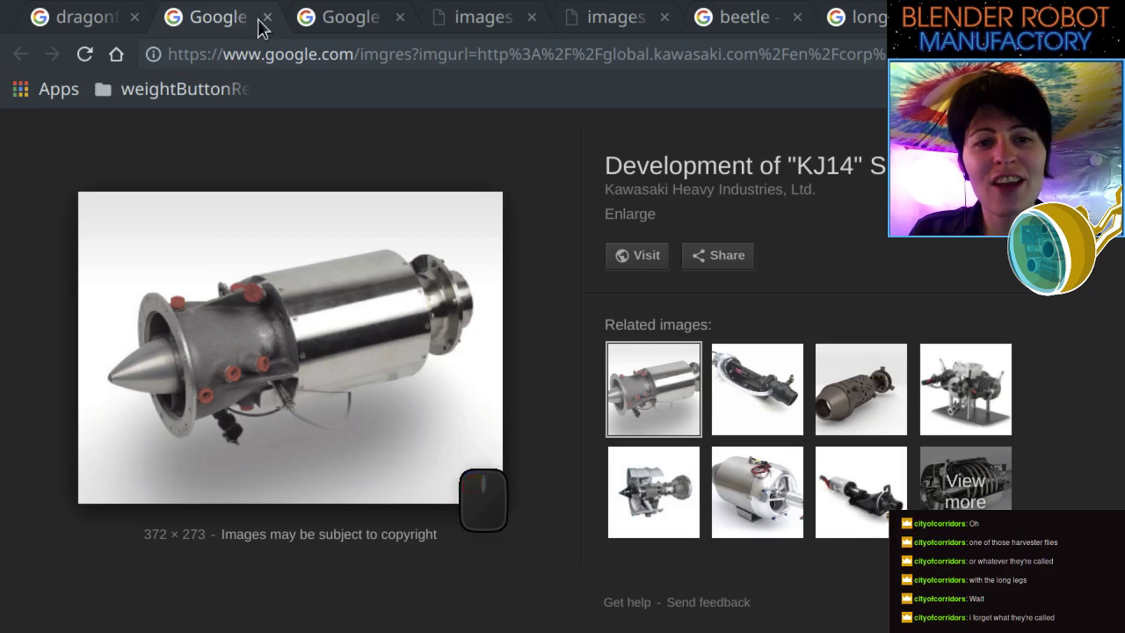
left_click(339, 28)
left_click(488, 25)
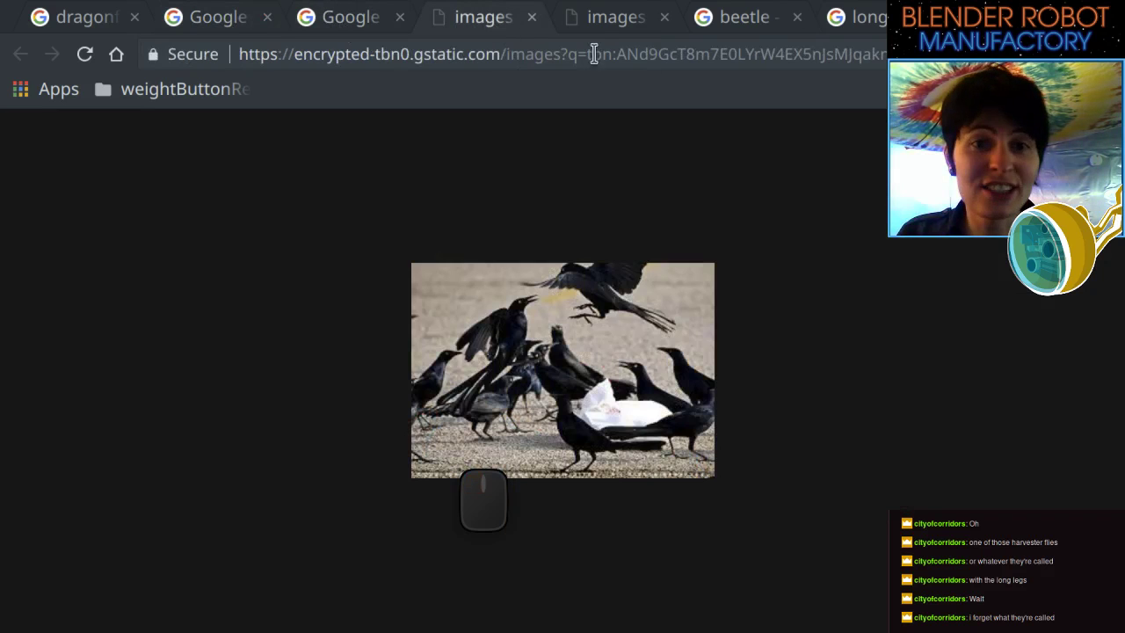
left_click(619, 33)
left_click(745, 21)
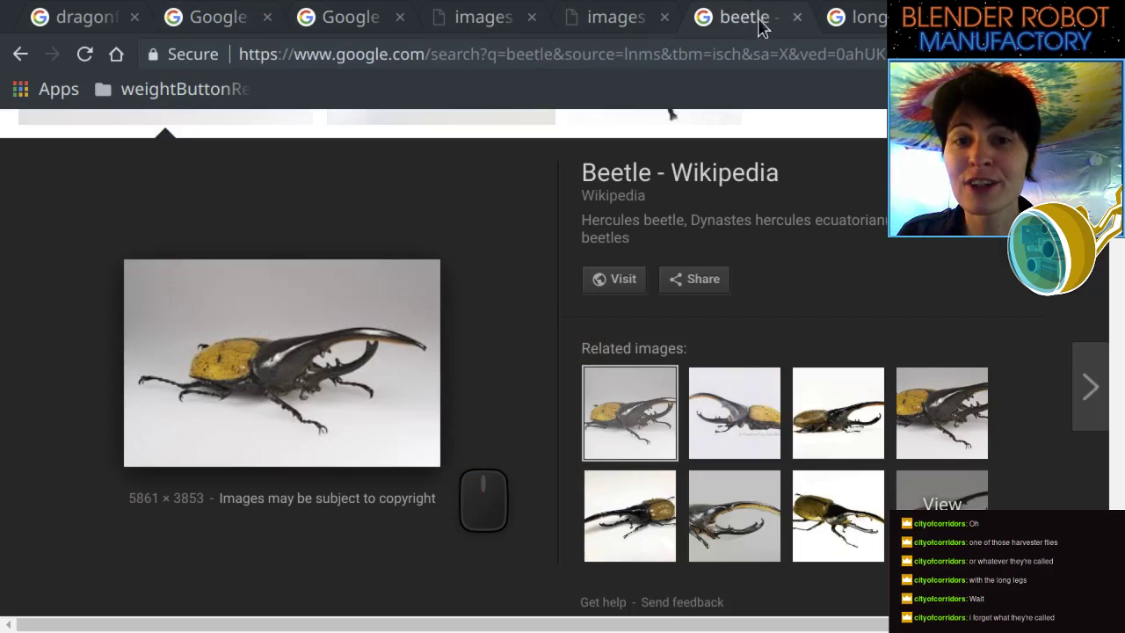
left_click(866, 32)
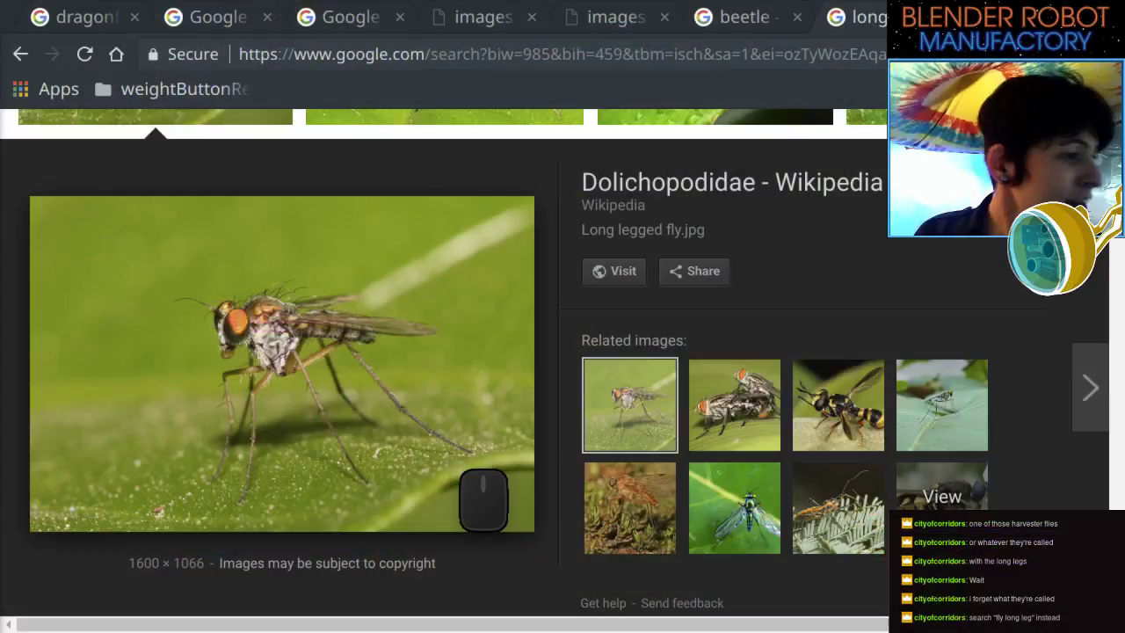
left_click(220, 213)
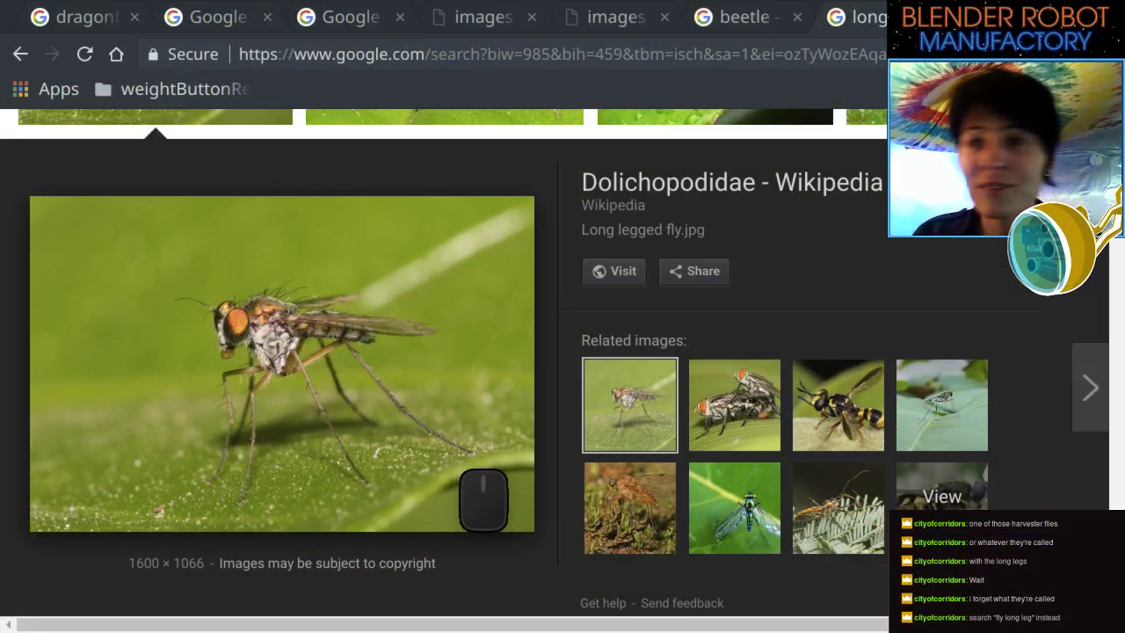
key("ctrl+t")
type("fly long leg")
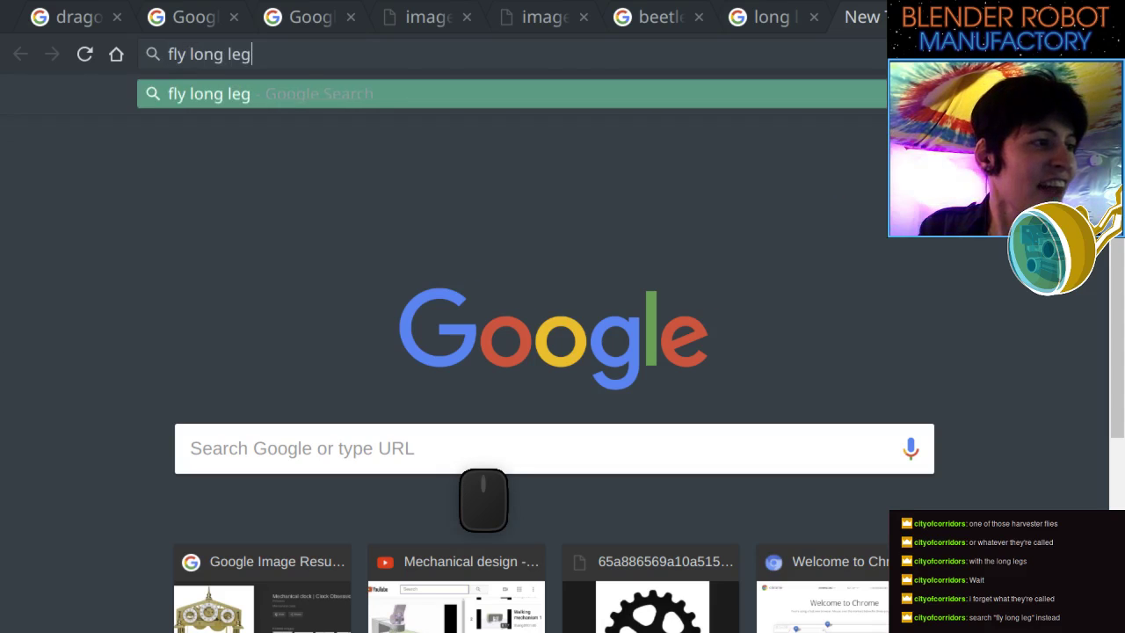
key("Return")
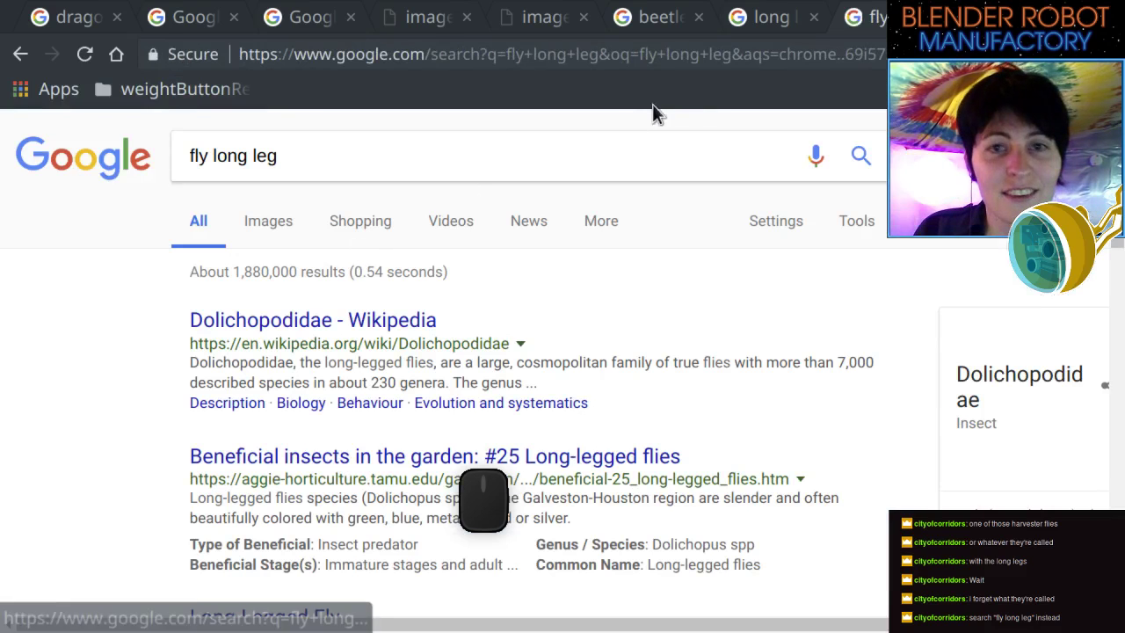
left_click(930, 17)
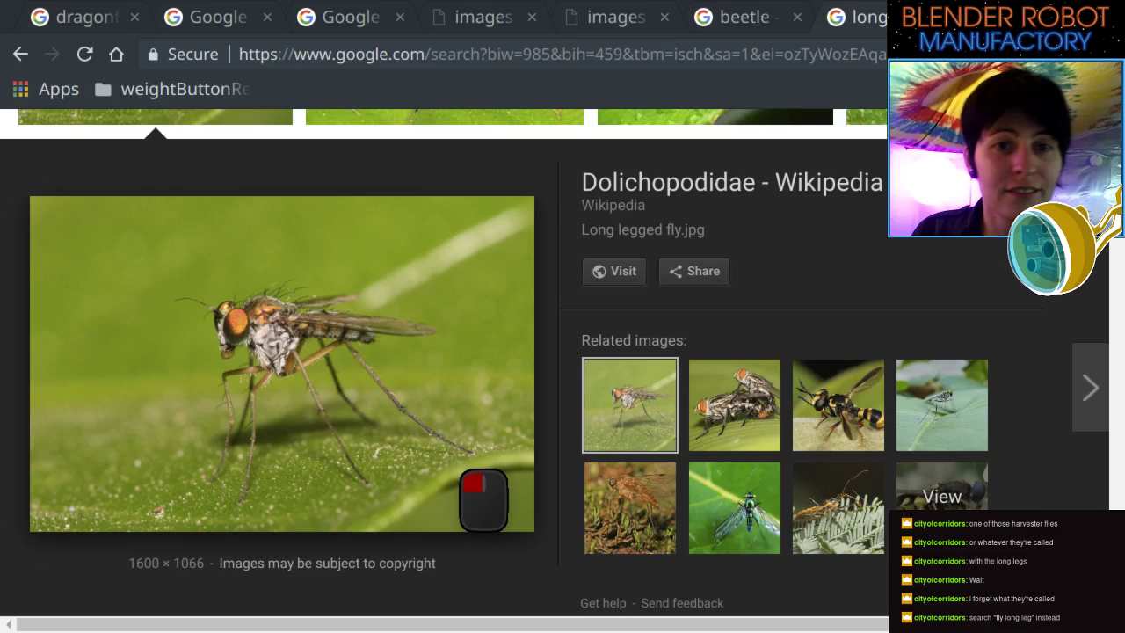
Search for "fly long leg" in a new tab and show the image results.
left_click(971, 17)
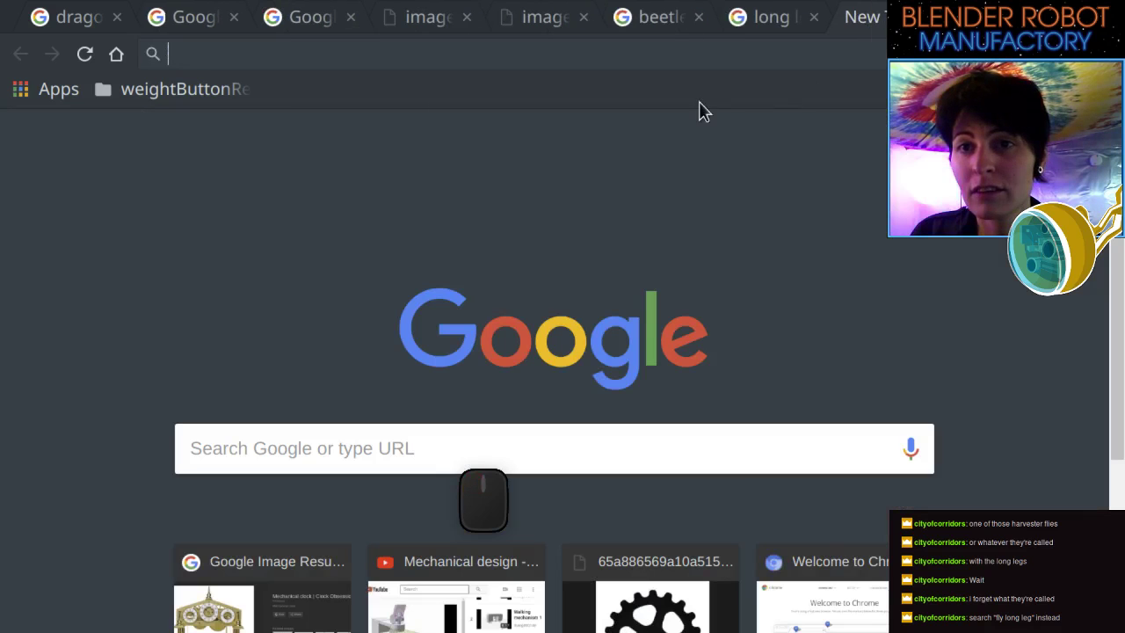
type("fly")
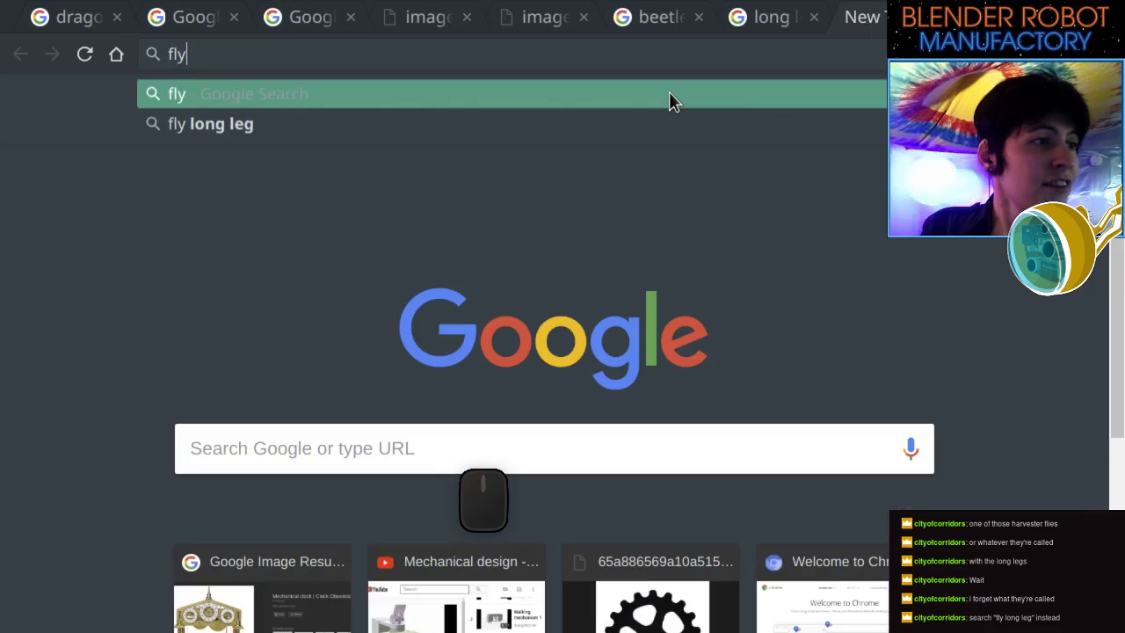
type(" long leg")
key("Return")
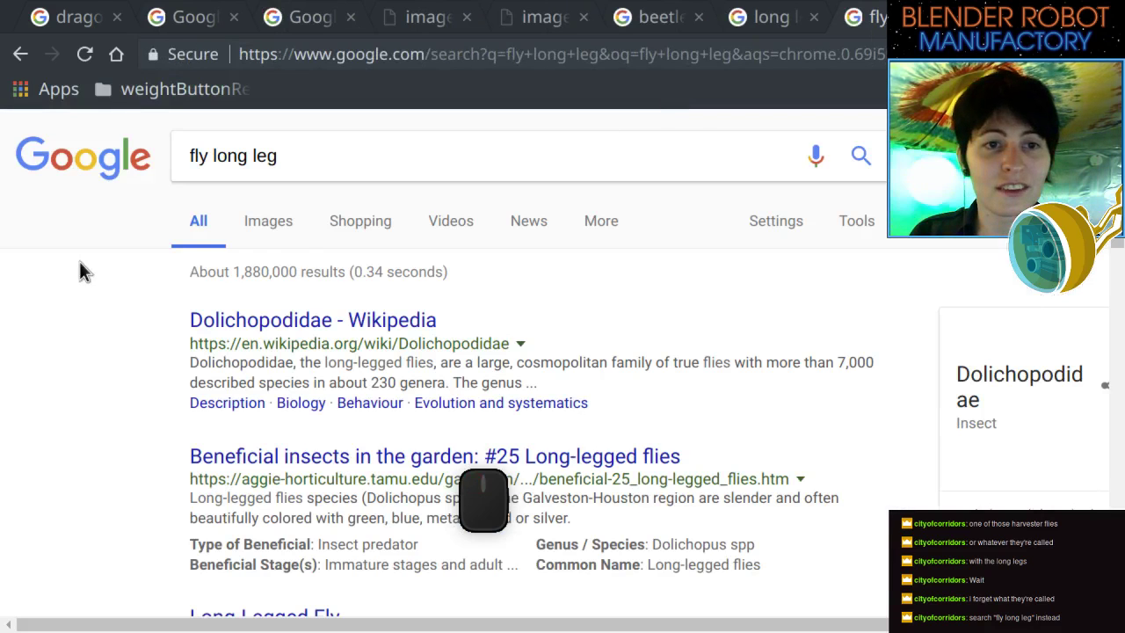
left_click(263, 222)
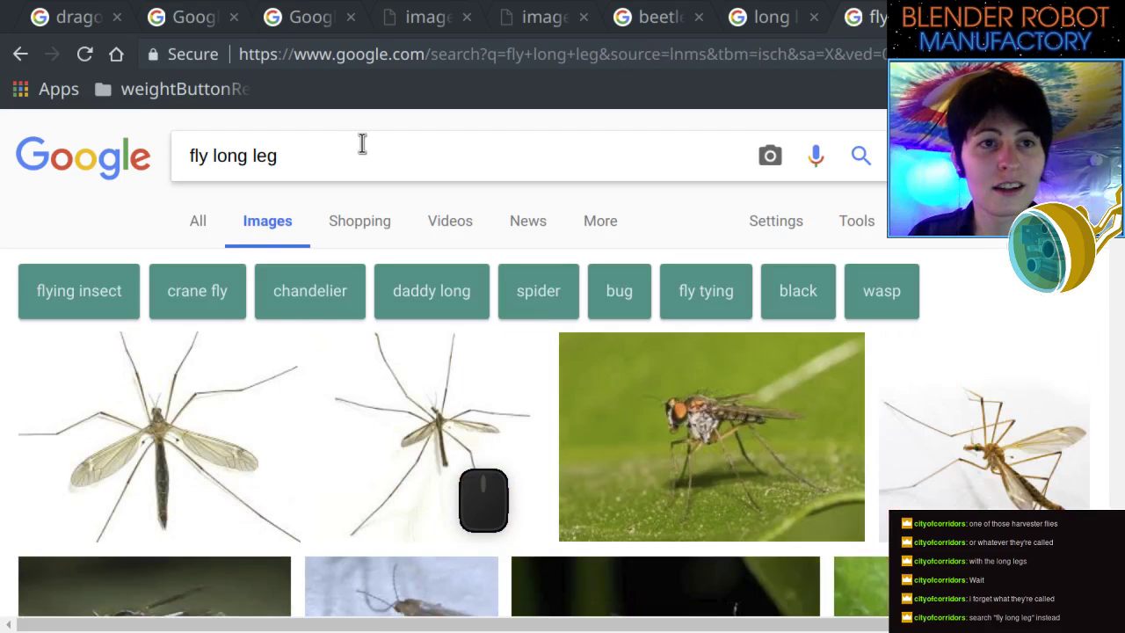
Look through the "fly long leg" pictures for a long-legged insect reference.
scroll(362, 145, "down", 1)
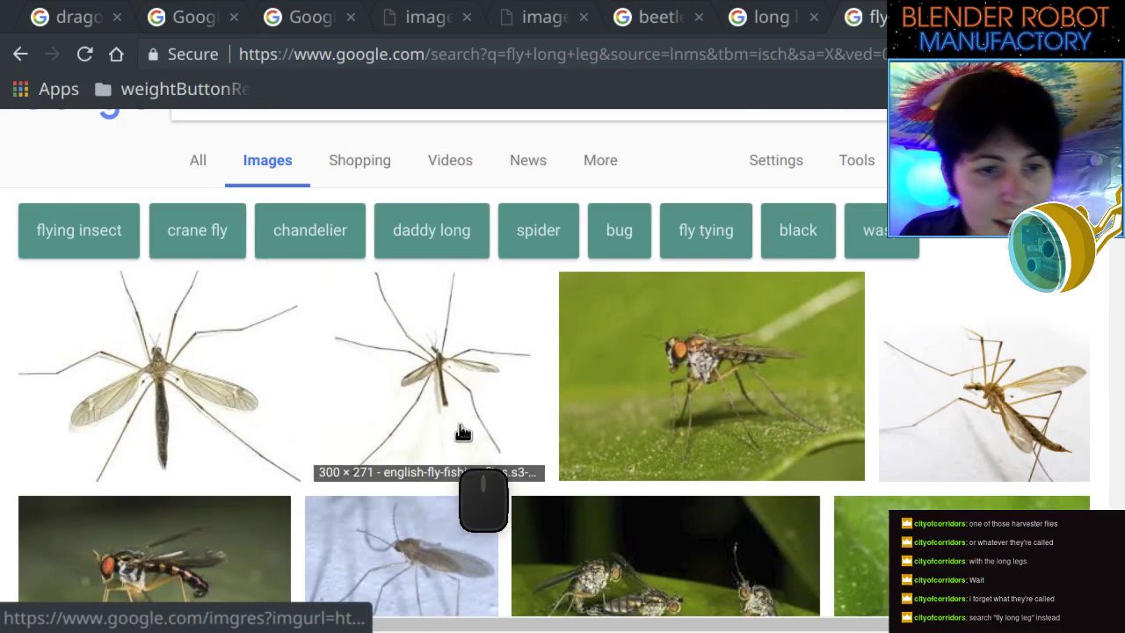
scroll(463, 430, "down", 1)
scroll(251, 362, "down", 4)
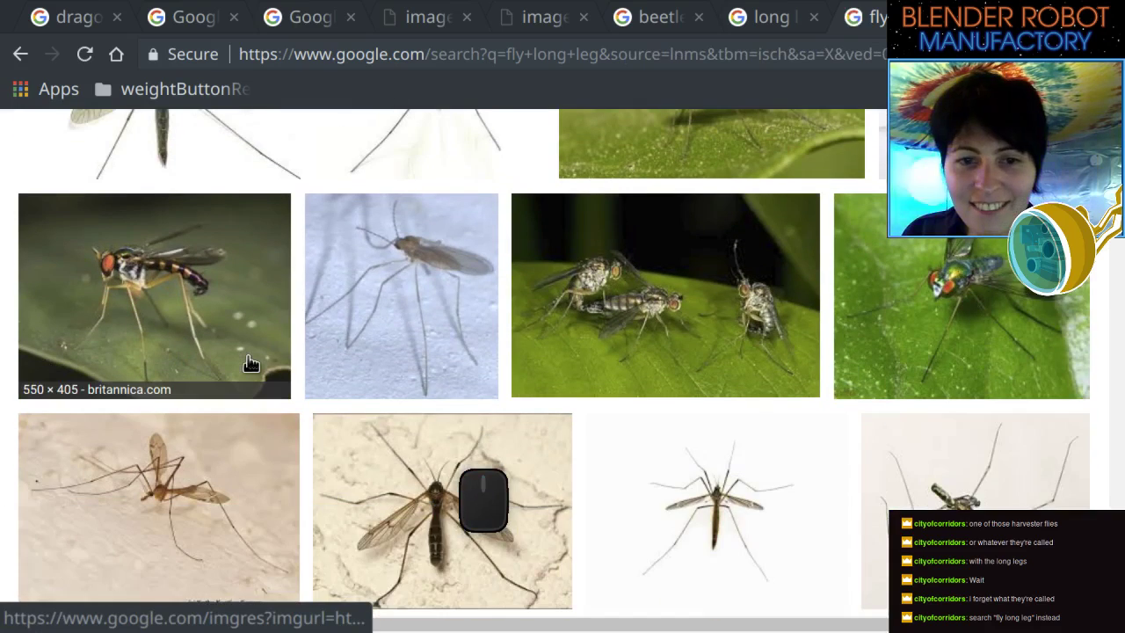
scroll(358, 356, "down", 4)
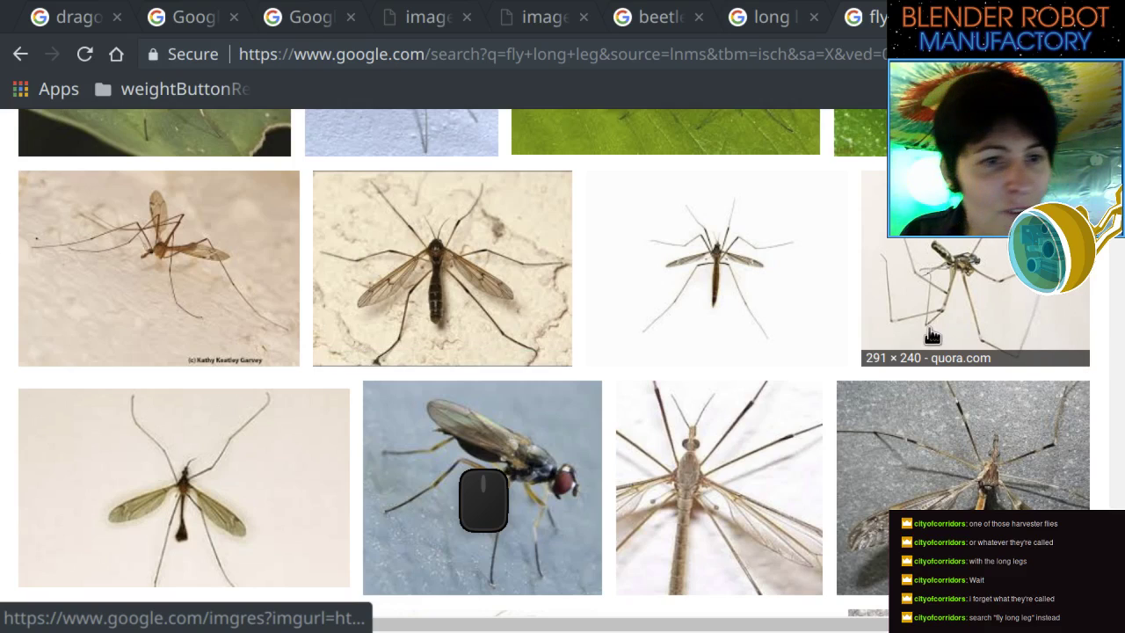
scroll(958, 304, "down", 6)
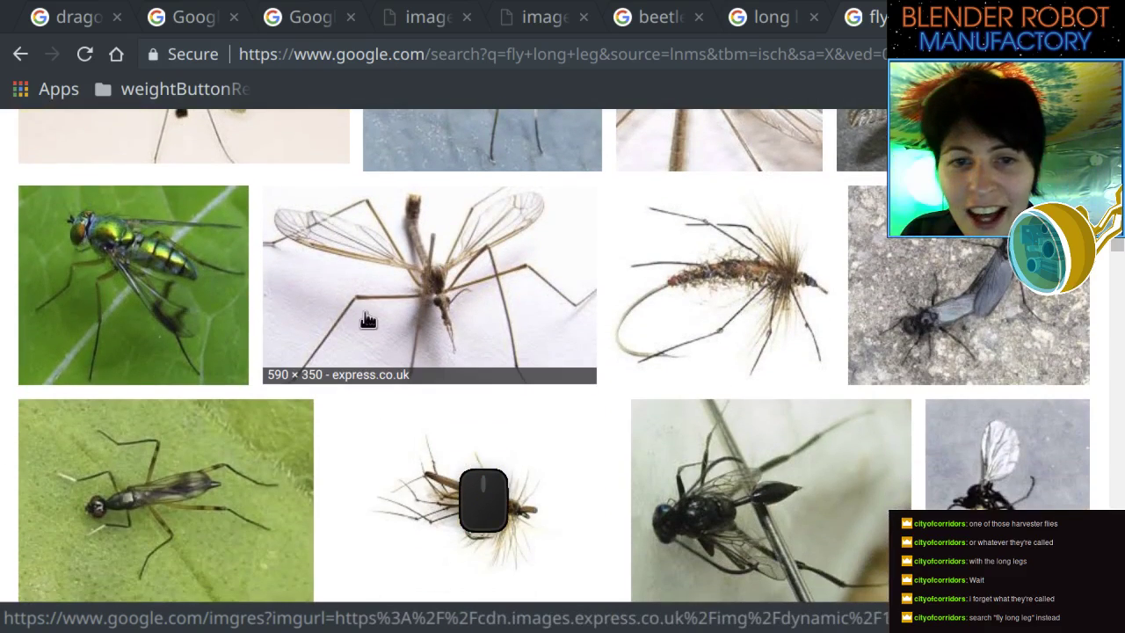
Find the black-and-white crane fly picture from thesun.co.uk among the "fly long leg" image results and open its preview.
scroll(444, 298, "down", 3)
scroll(444, 299, "down", 3)
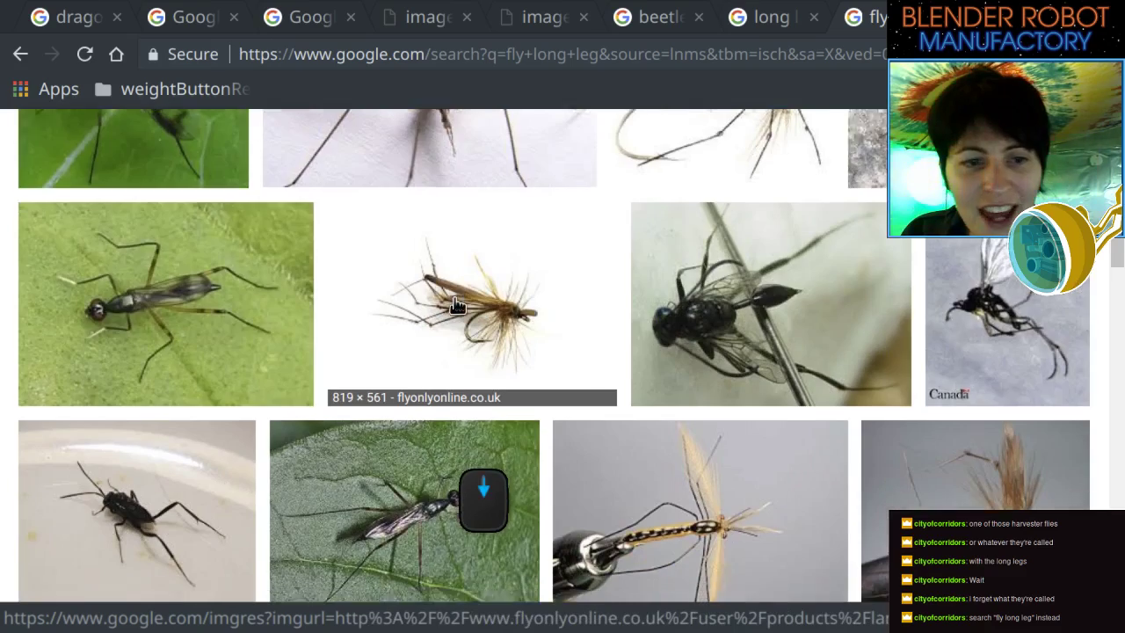
scroll(457, 305, "down", 1)
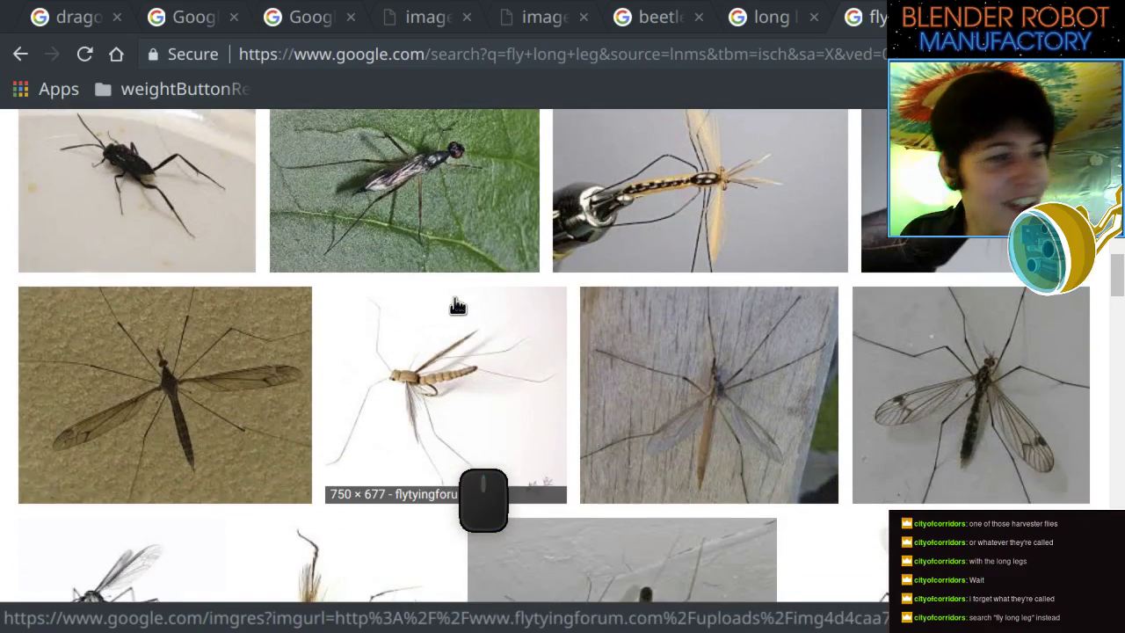
scroll(456, 300, "down", 5)
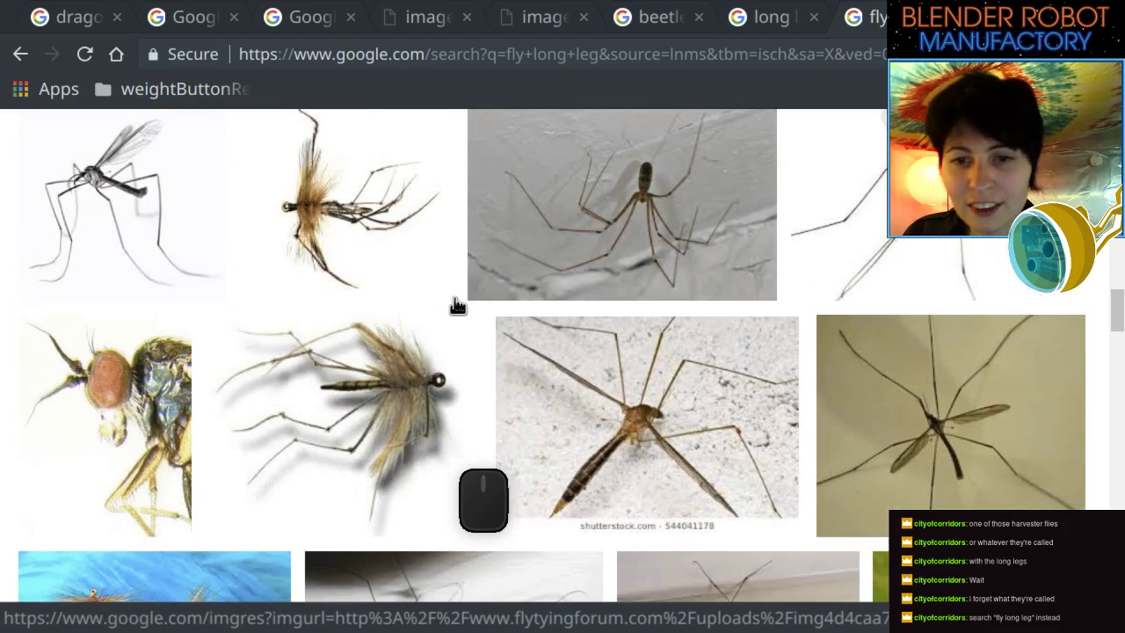
scroll(453, 299, "down", 2)
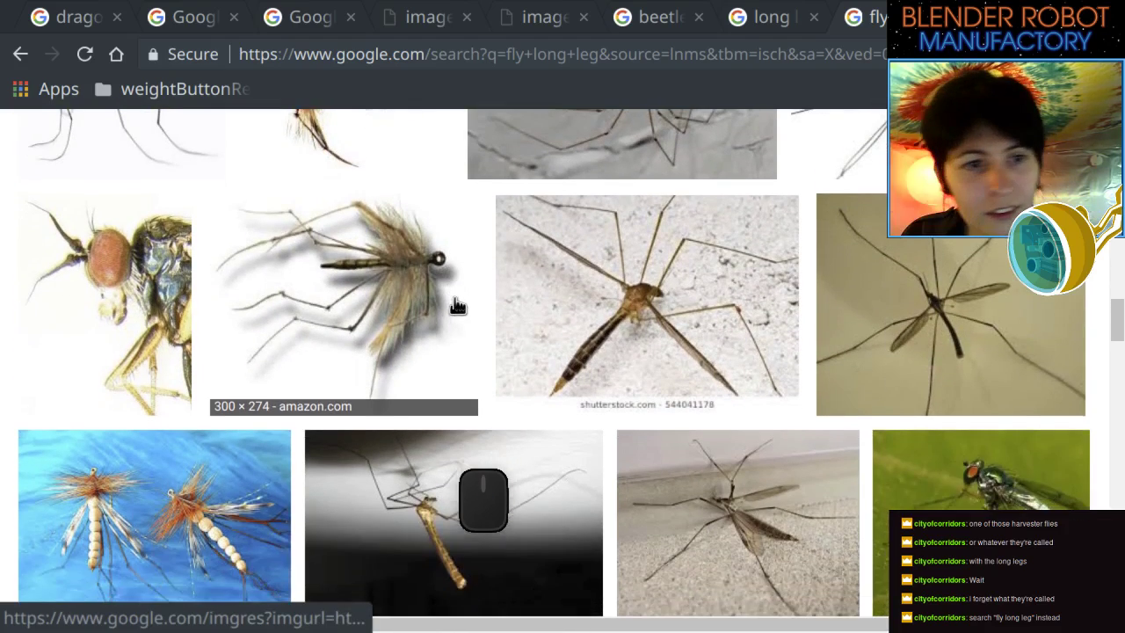
scroll(457, 305, "up", 2)
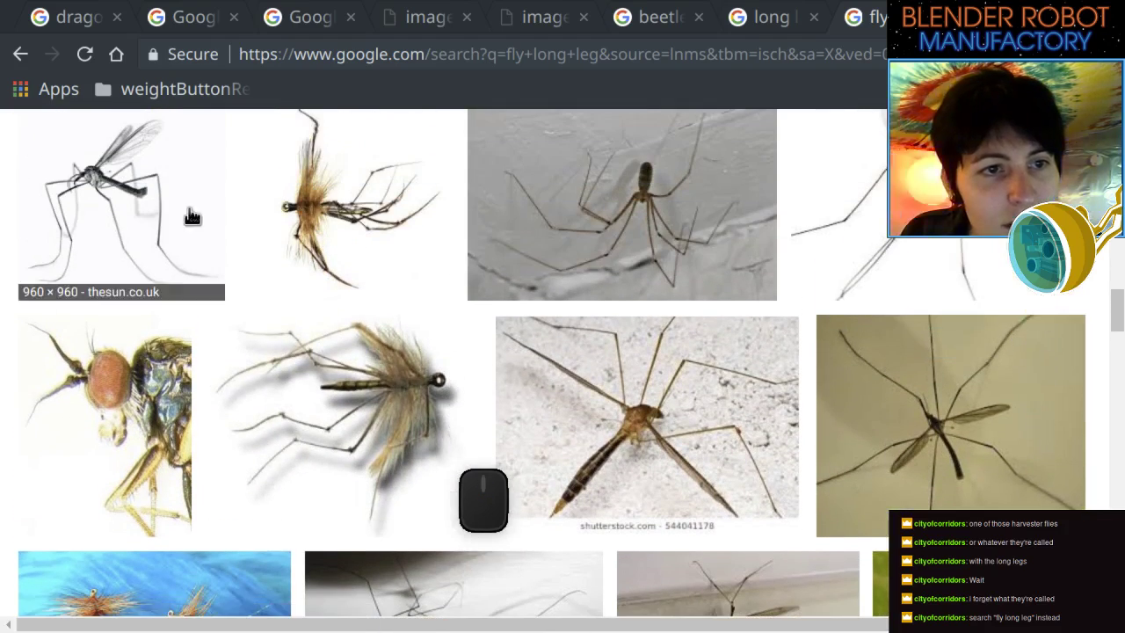
left_click(142, 188)
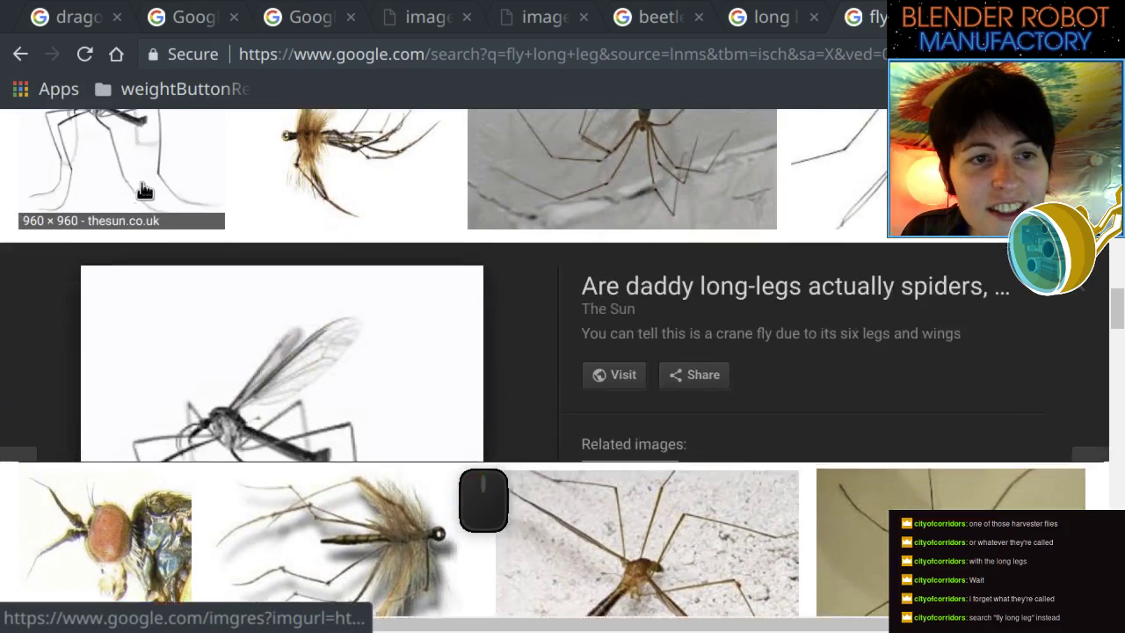